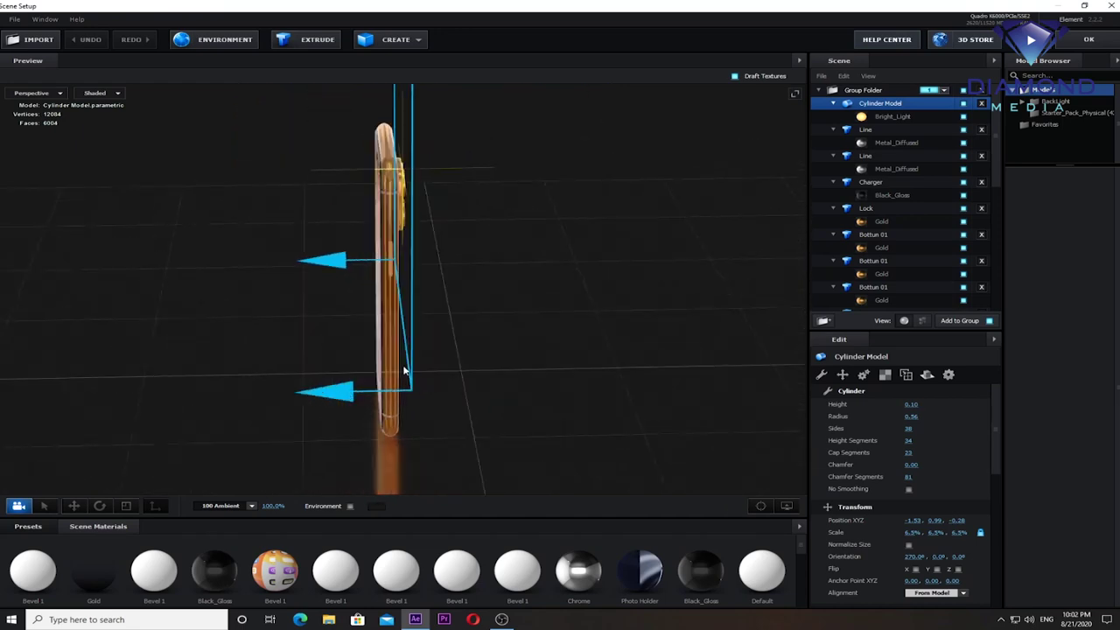
Step: Orbit the Element 3D phone model to inspect its front screen and back
left_click_drag(374, 366, 149, 363)
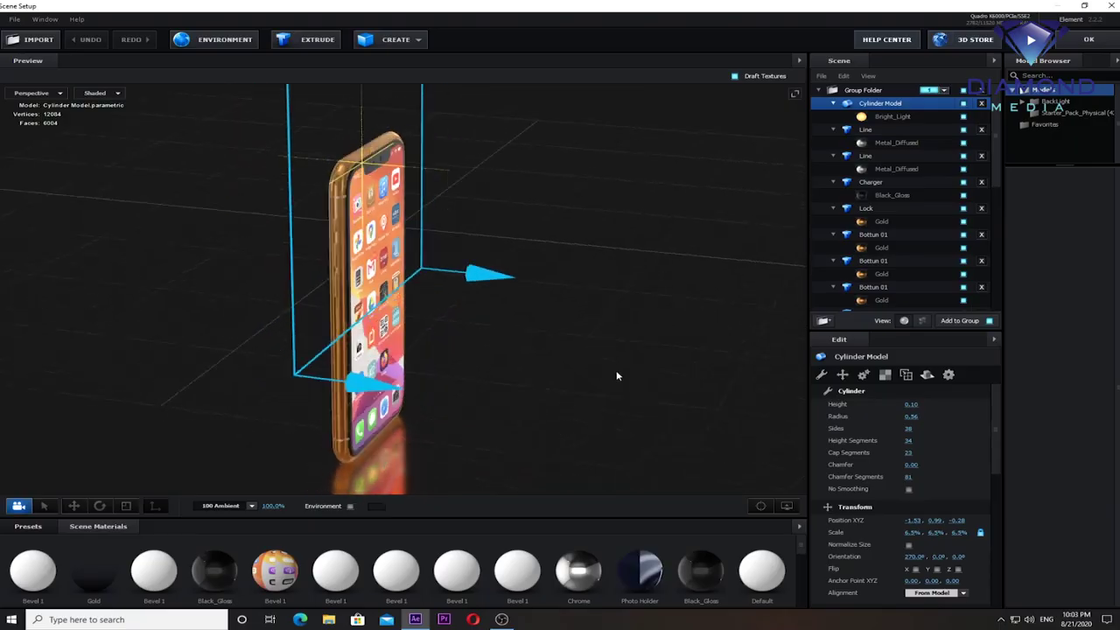
left_click_drag(542, 373, 297, 361)
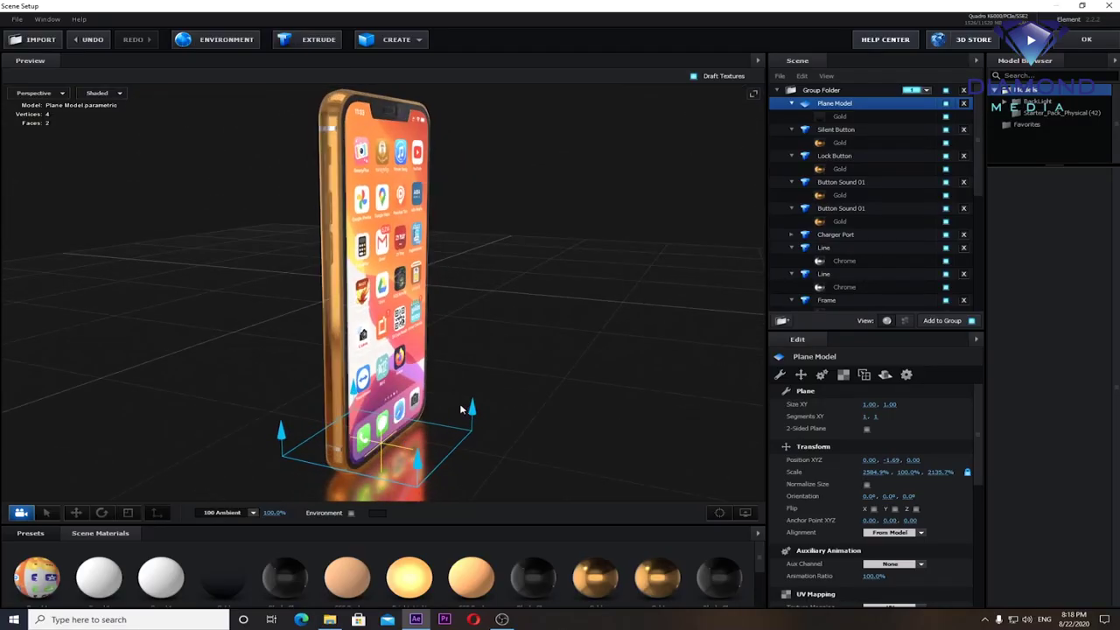
left_click_drag(459, 403, 3, 394)
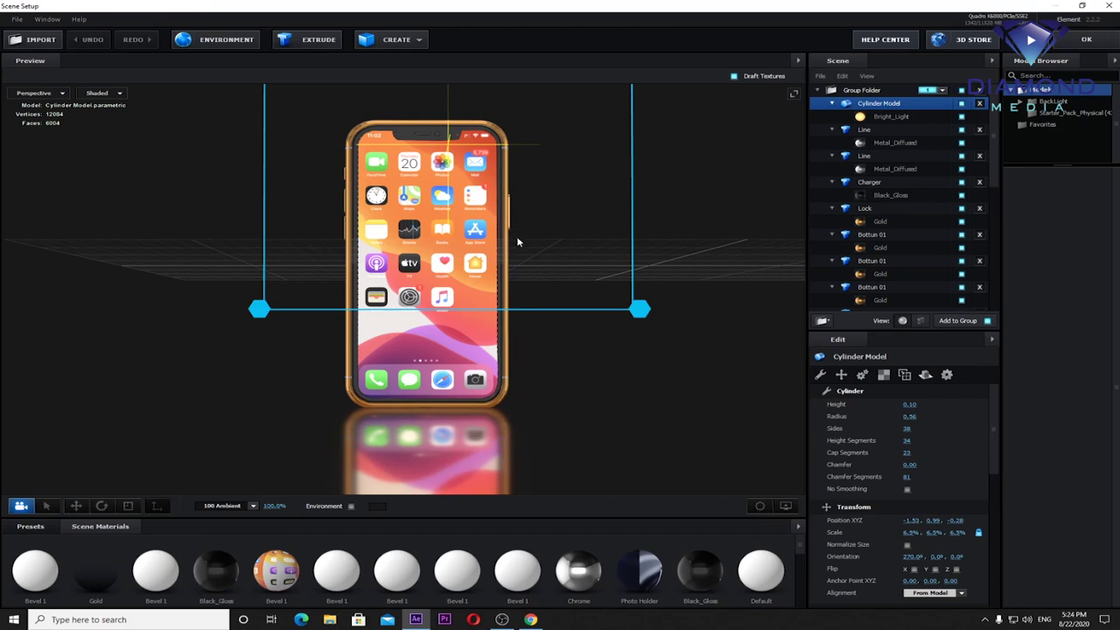
left_click_drag(421, 275, 654, 282)
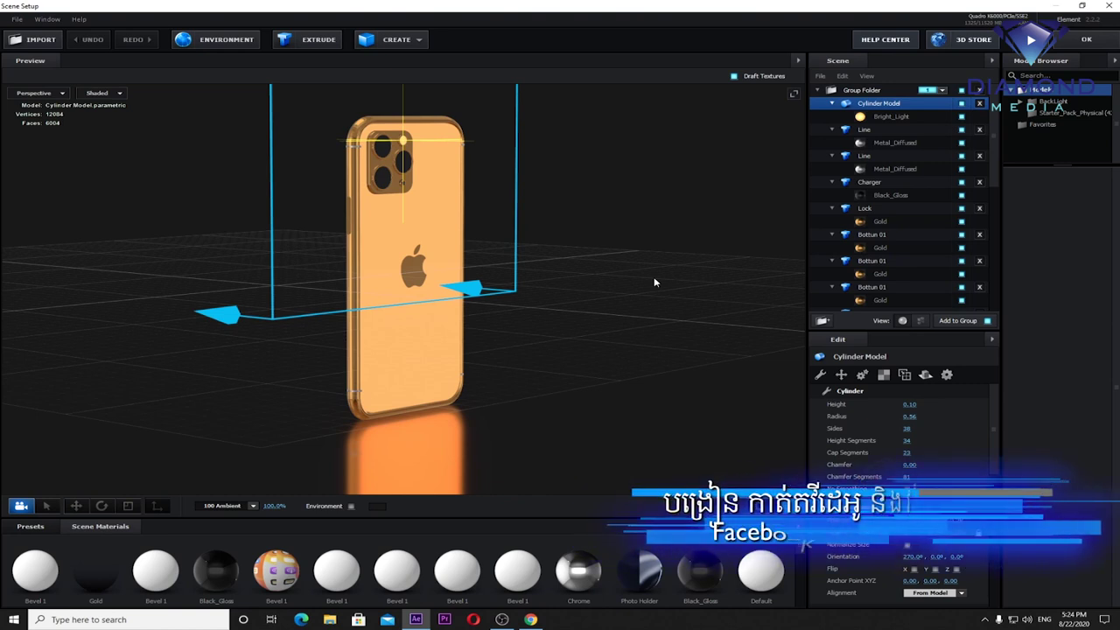
mouse_move(655, 281)
left_mouse_down()
mouse_move(485, 259)
mouse_move(492, 242)
mouse_move(450, 227)
mouse_move(347, 259)
left_mouse_up()
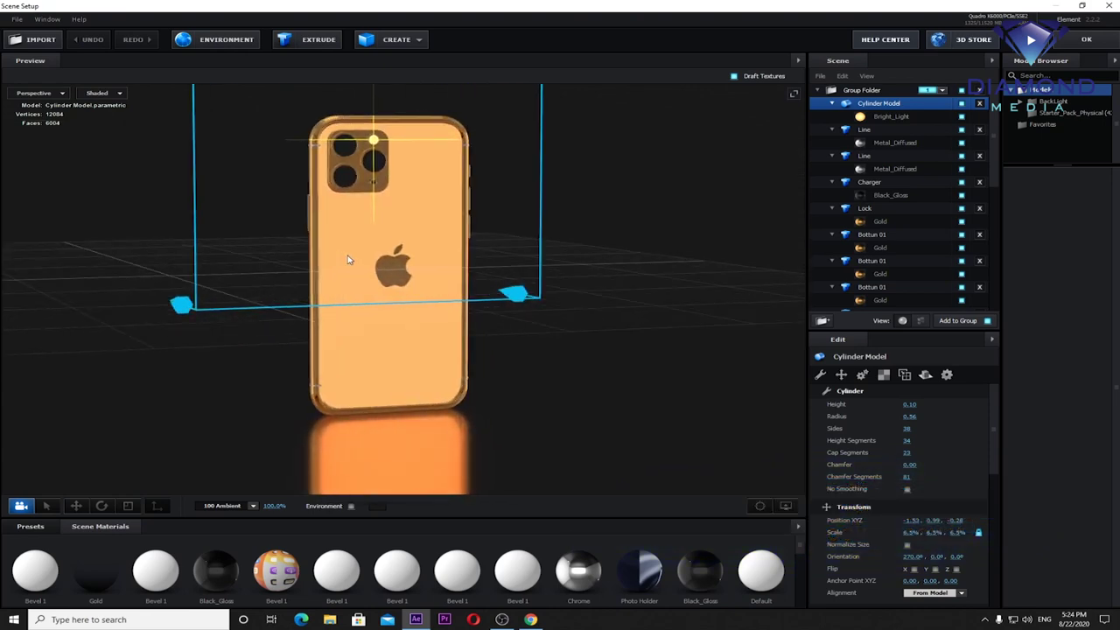
mouse_move(347, 259)
left_mouse_down()
mouse_move(335, 254)
mouse_move(442, 265)
mouse_move(486, 252)
left_mouse_up()
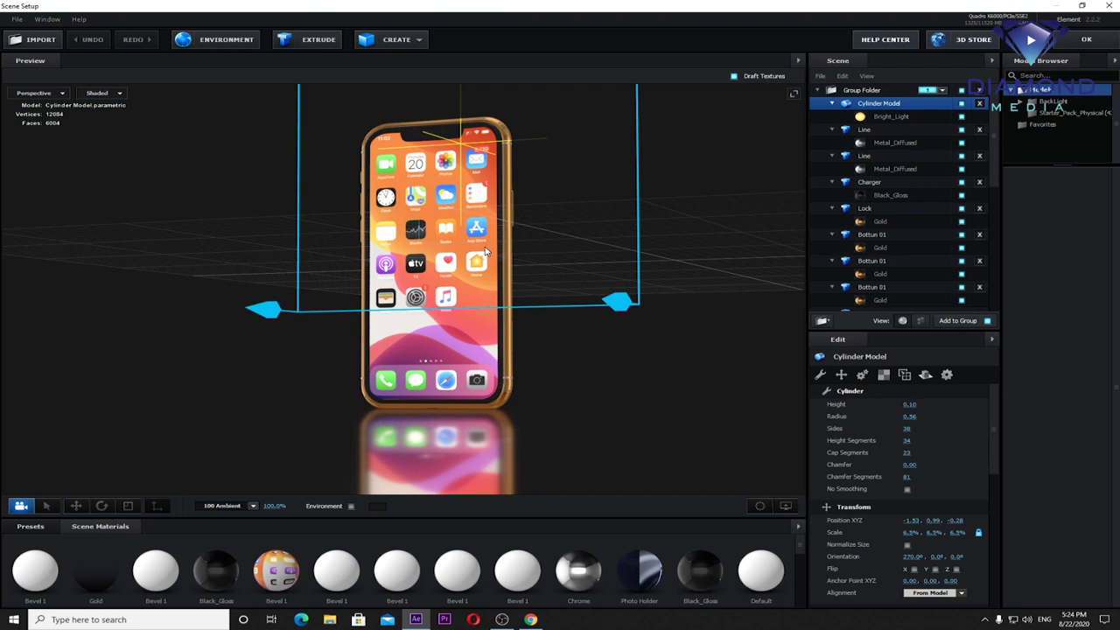
Step: Orbit at eye level to the camera side, then bring up Chrome's Google search box
left_click_drag(486, 252, 478, 254)
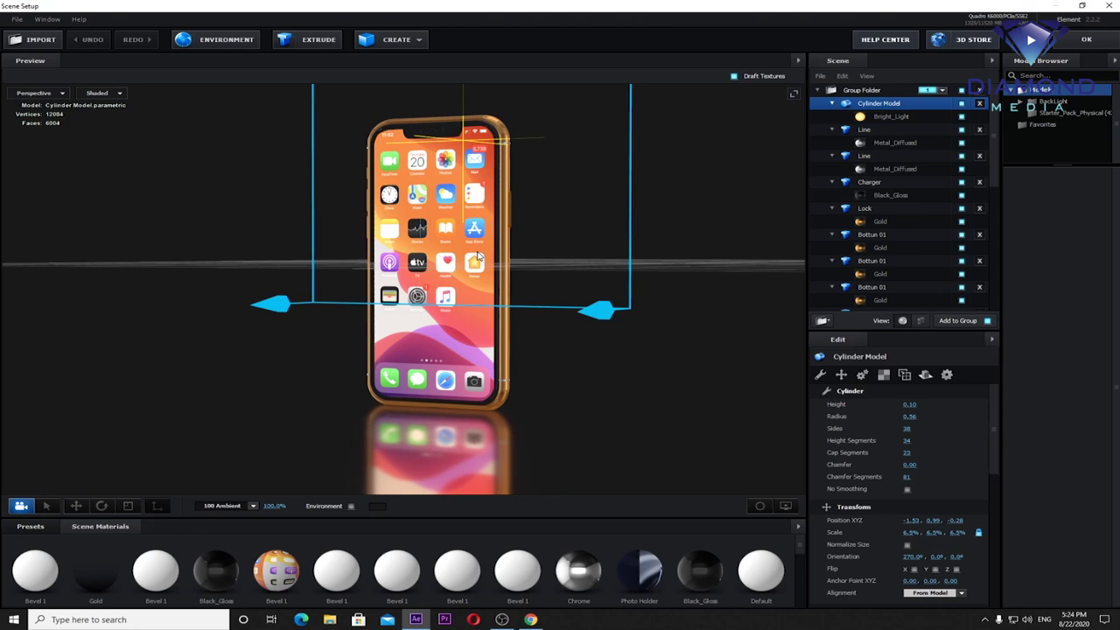
left_click_drag(518, 254, 694, 254)
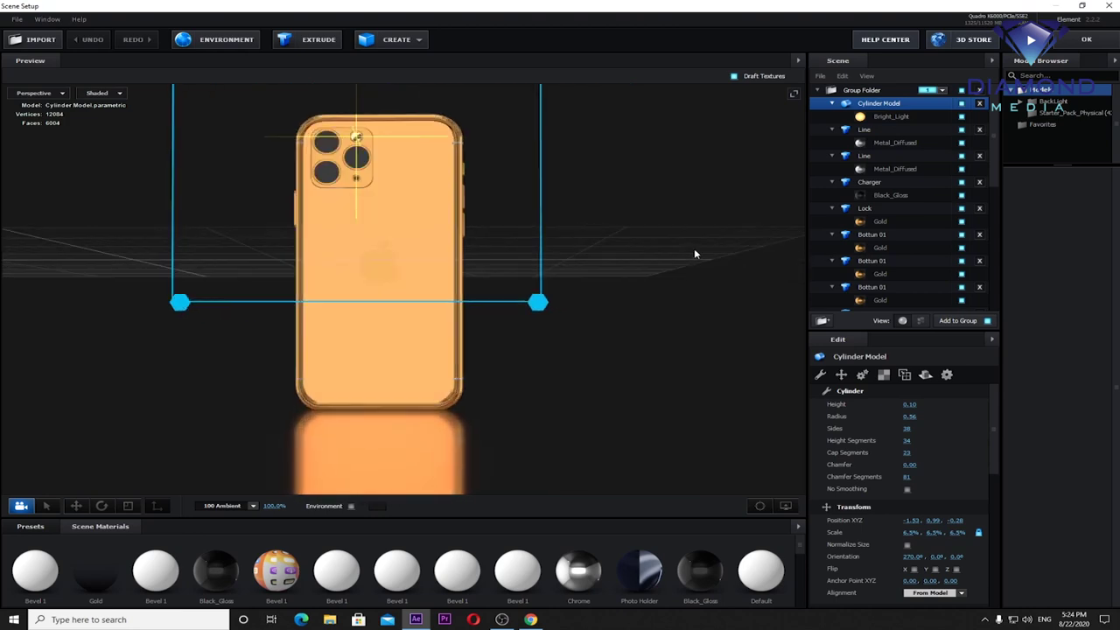
left_click(529, 619)
left_click(438, 235)
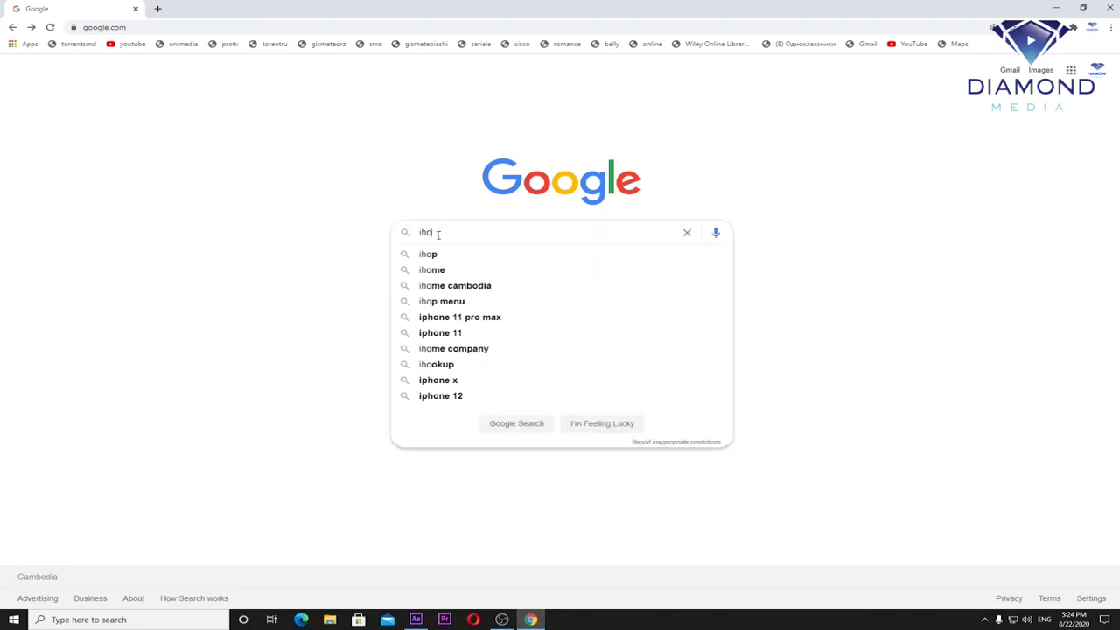
Step: Search Google Images for 'iphone 11 pro vector'
type("iphone ")
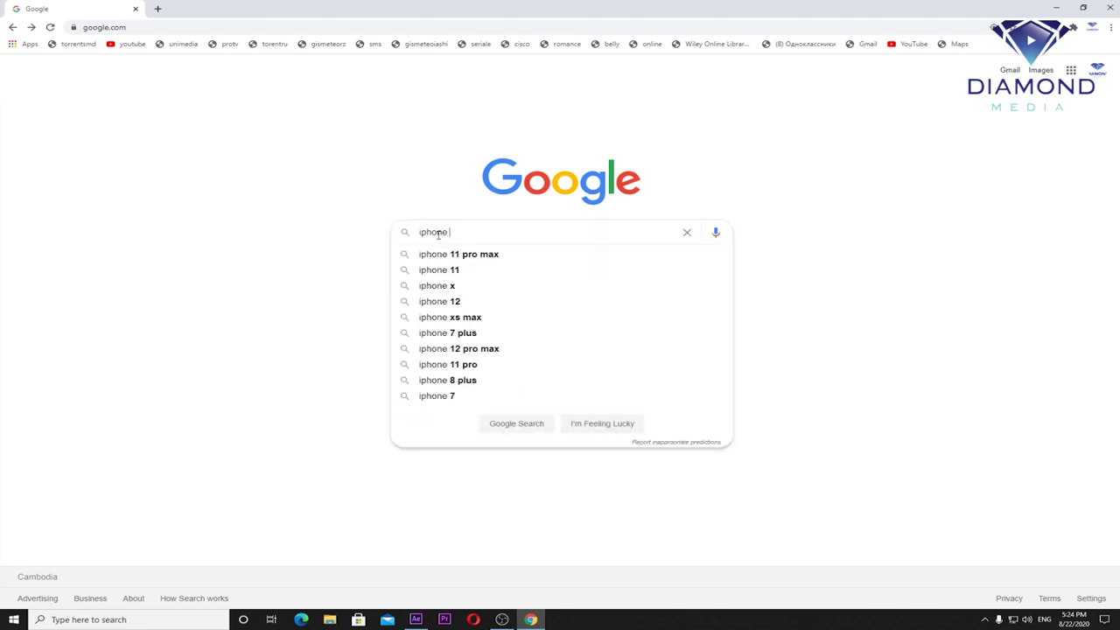
type("11 pro ")
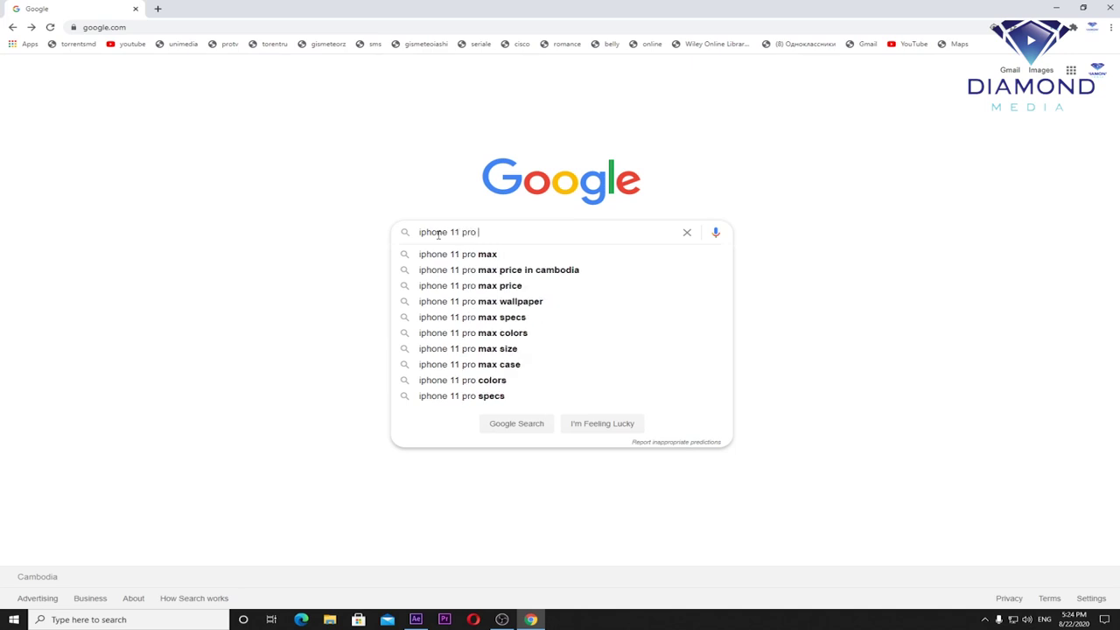
type("vector")
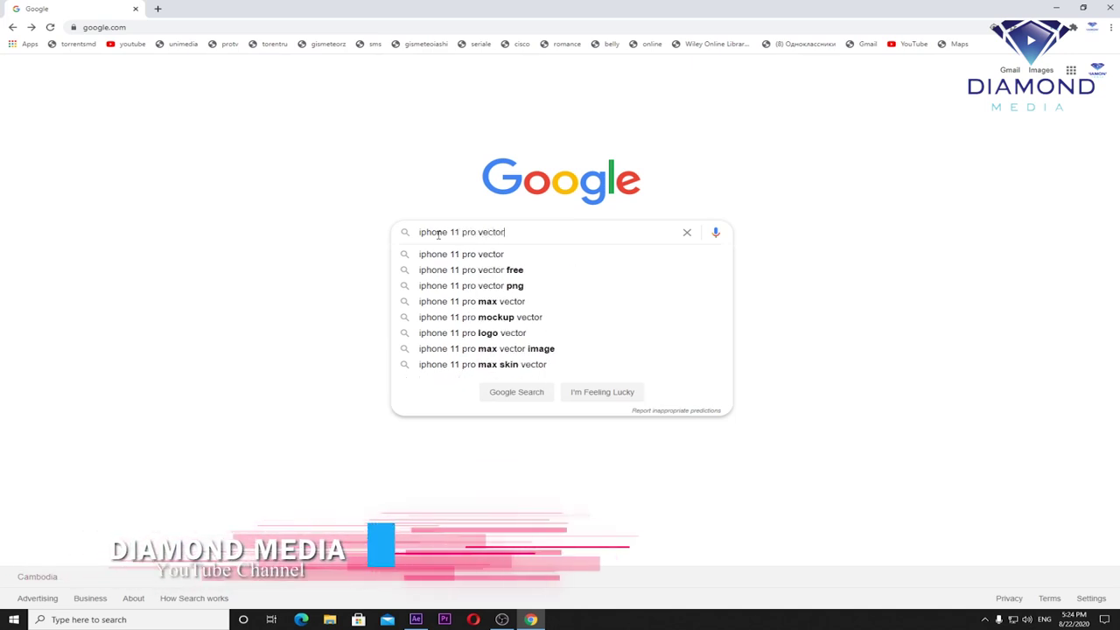
key("Return")
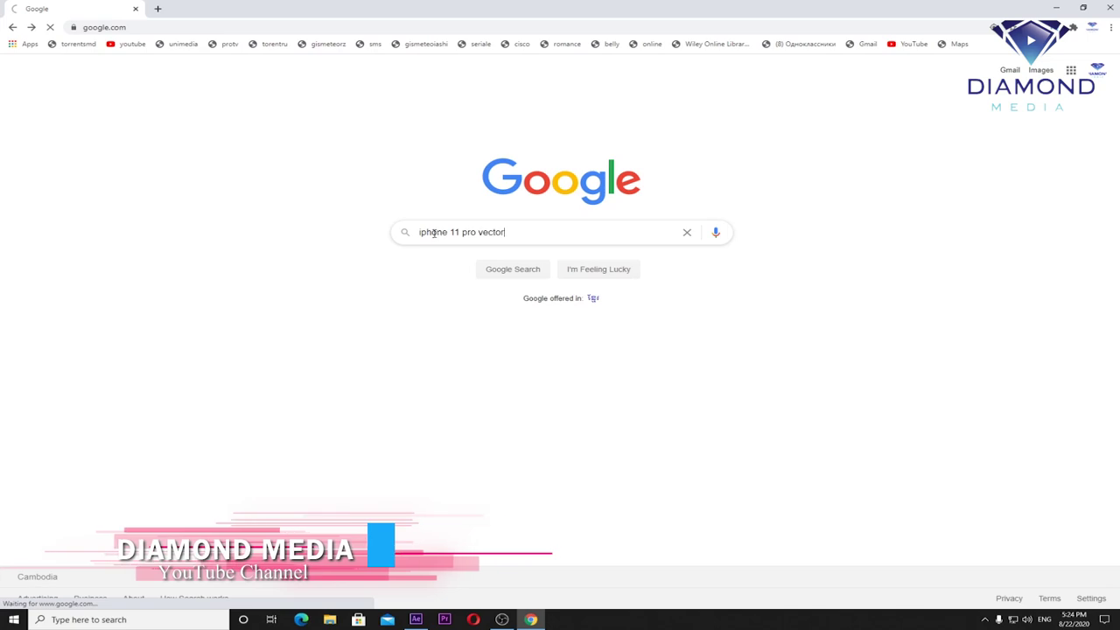
left_click(159, 106)
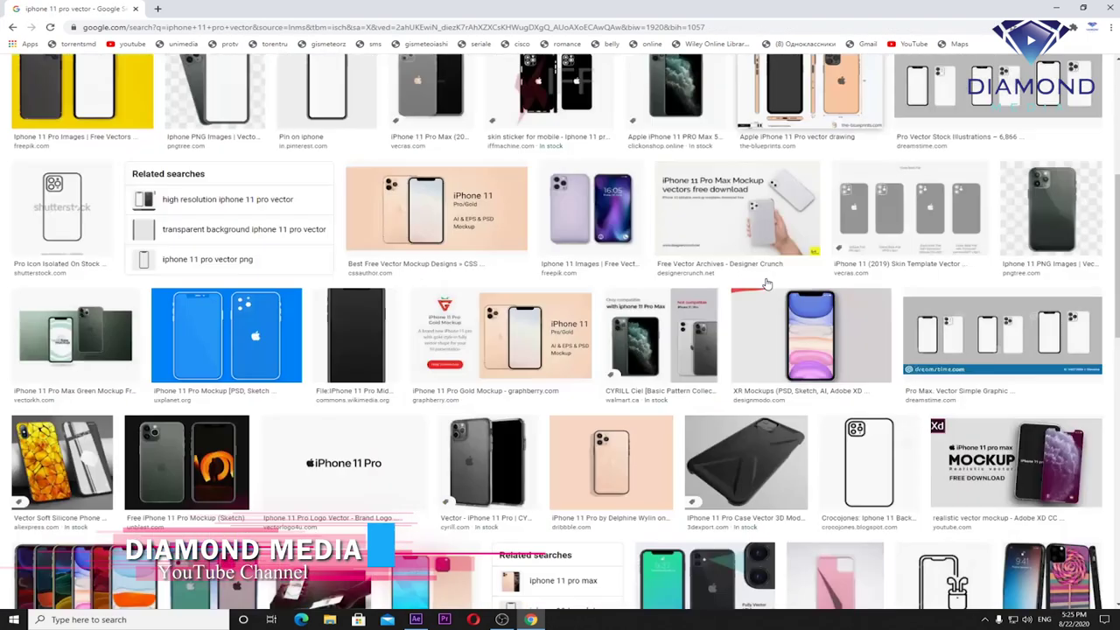
scroll(934, 260, "down", 10)
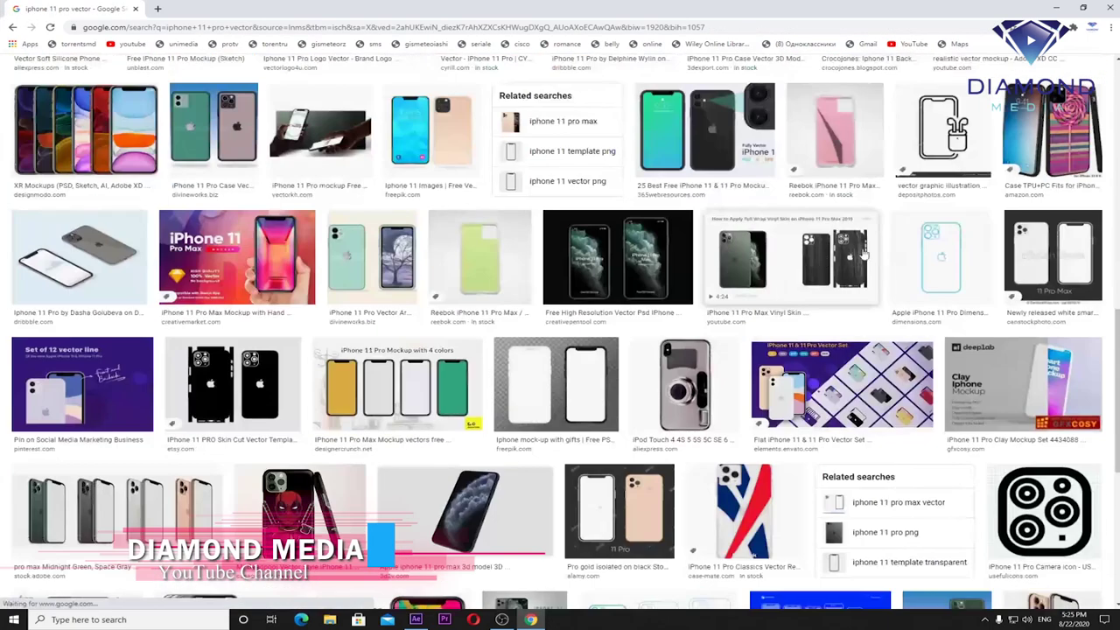
Step: Open the Apple iPhone 11 Pro dimension drawing page on dimensions.com
left_click(937, 269)
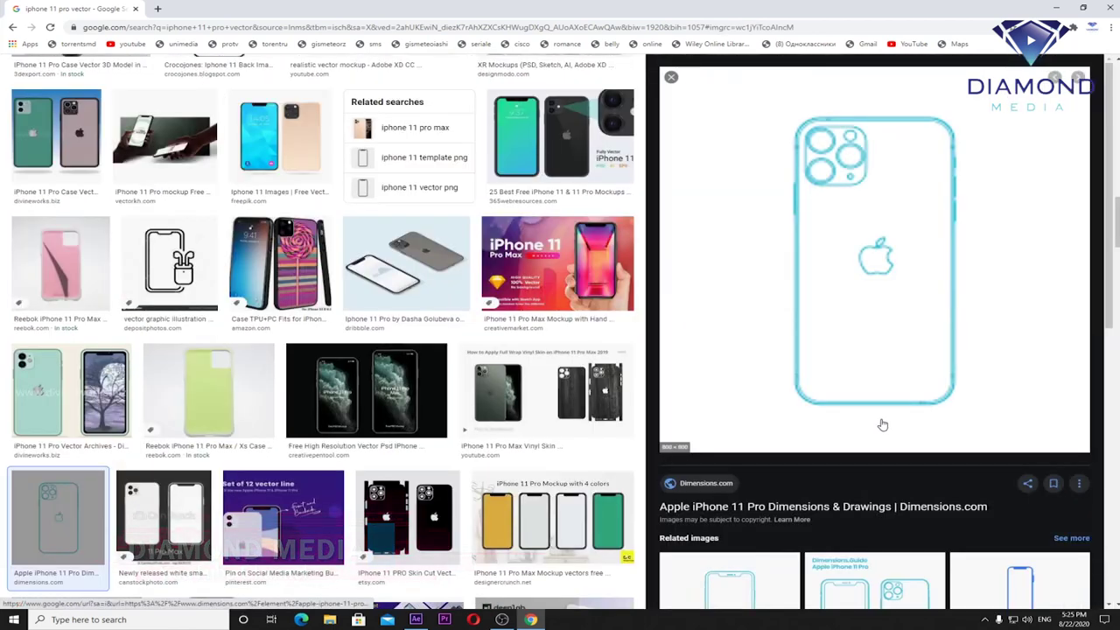
scroll(880, 411, "down", 4)
scroll(857, 363, "up", 1)
left_click(822, 250)
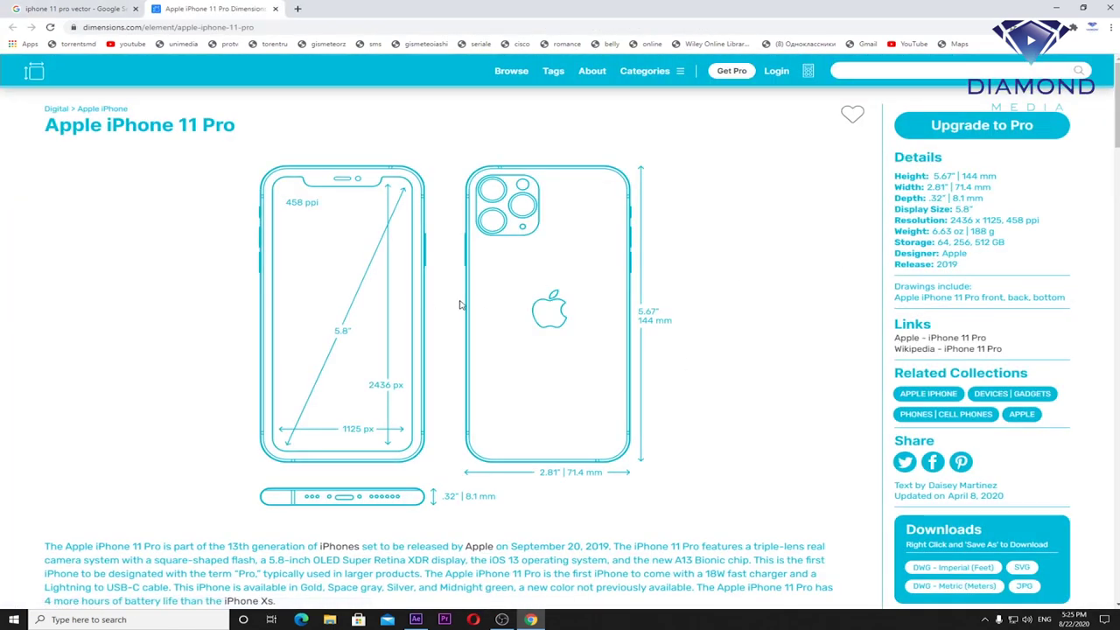
right_click(460, 304)
left_click(592, 275)
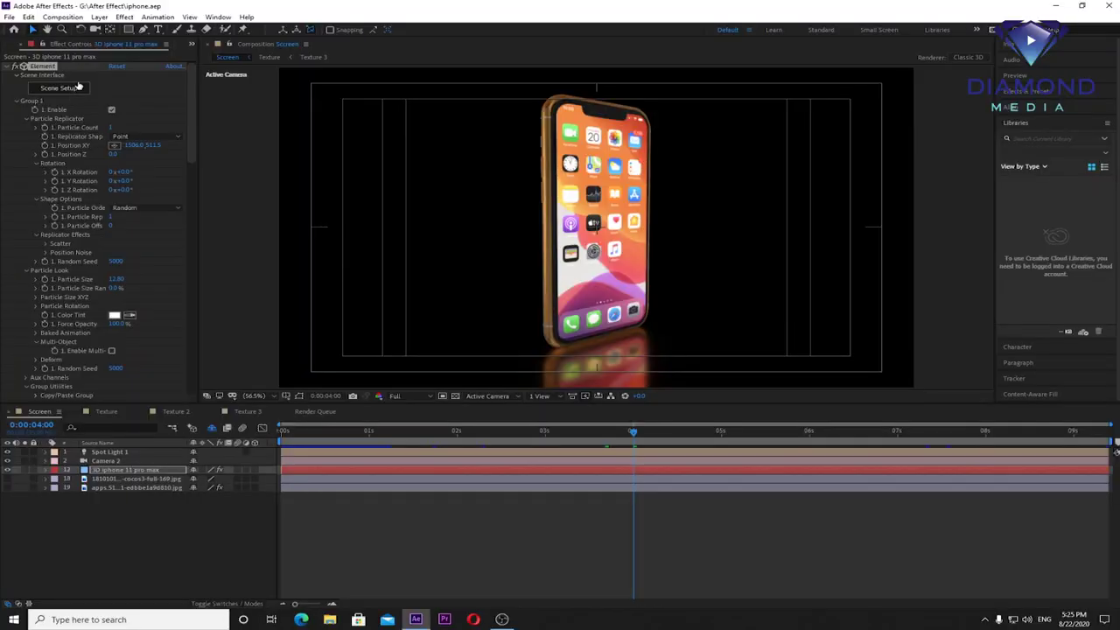
Step: Start a new, untitled After Effects project
left_click(9, 18)
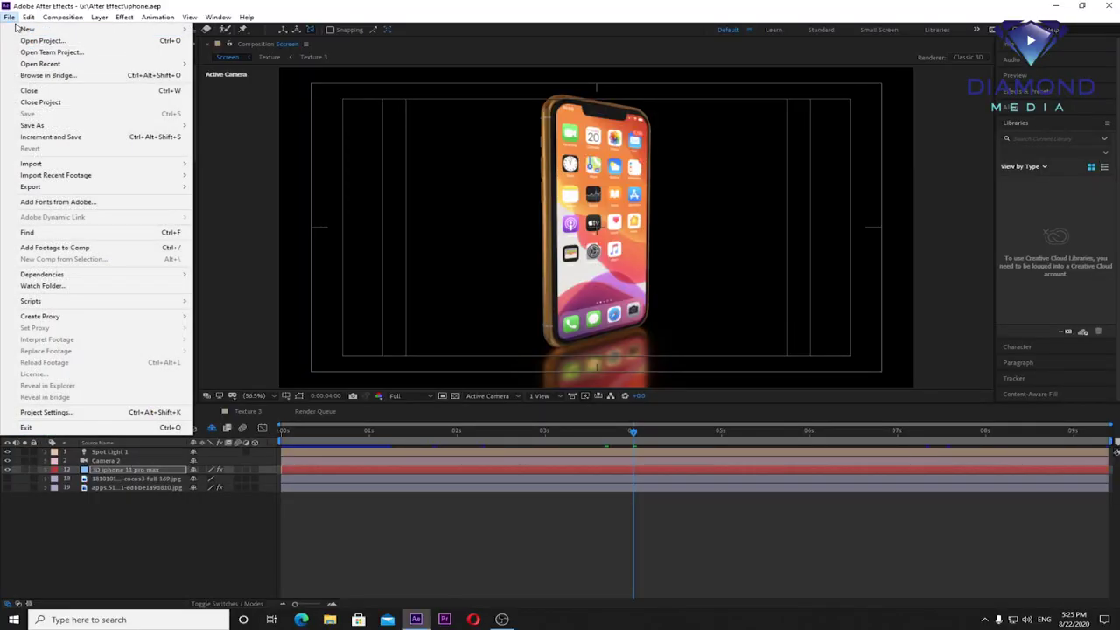
mouse_move(28, 31)
left_click(229, 31)
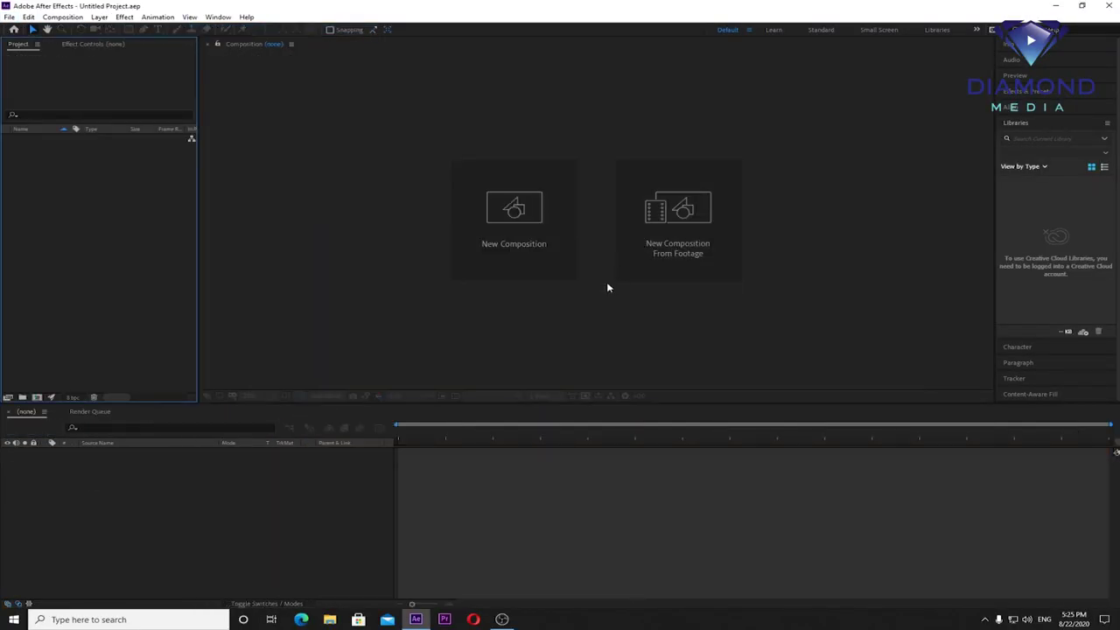
Step: Create a 1920×1080, 25 fps composition named 'iPhone 11 Pro max' and zoom to 50%
left_click(63, 17)
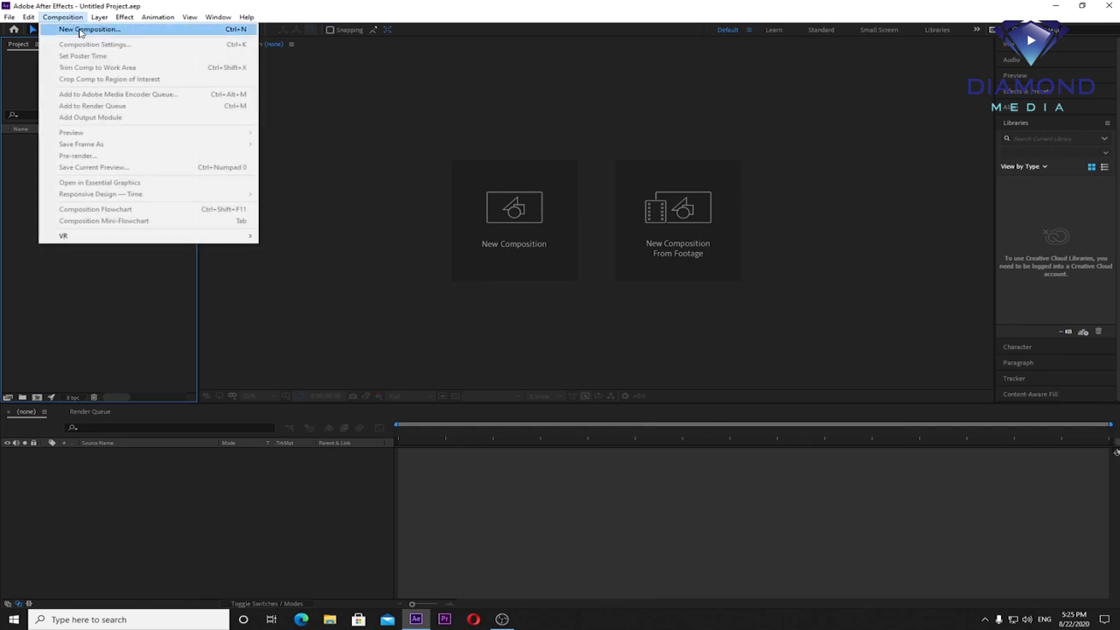
left_click(81, 31)
type("iPhone 11 Pro max")
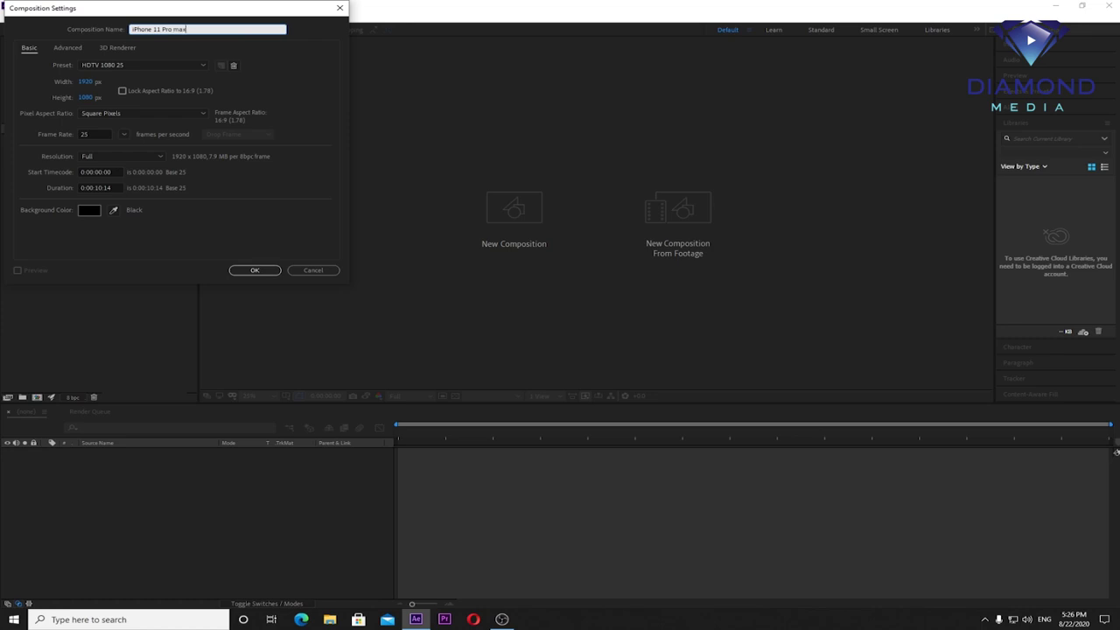
left_click(271, 270)
key("period")
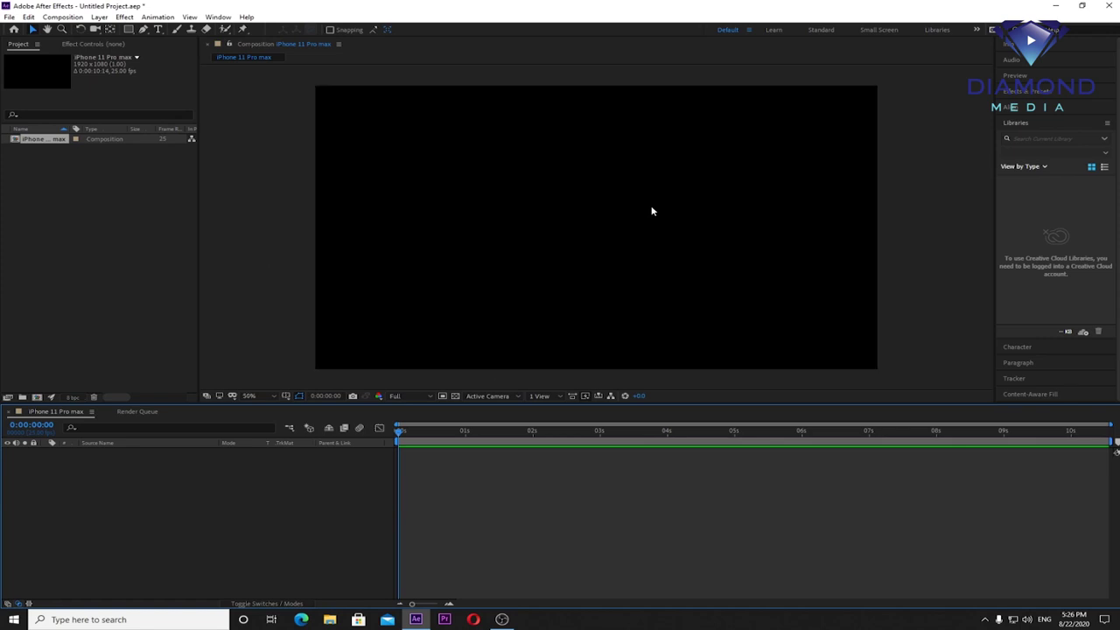
double_click(68, 281)
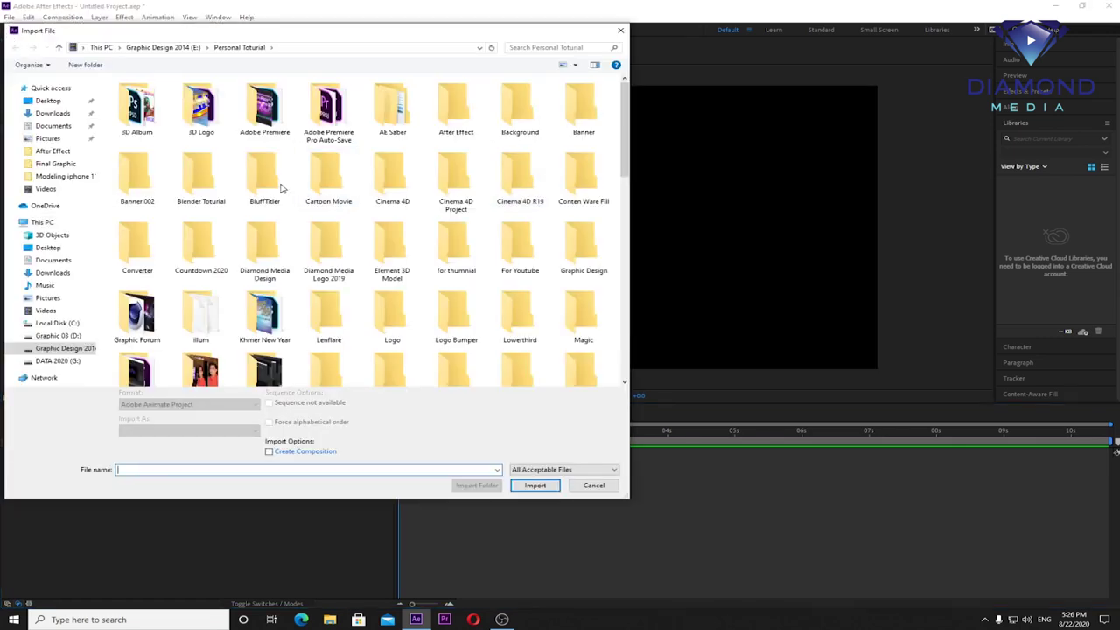
double_click(136, 81)
double_click(267, 111)
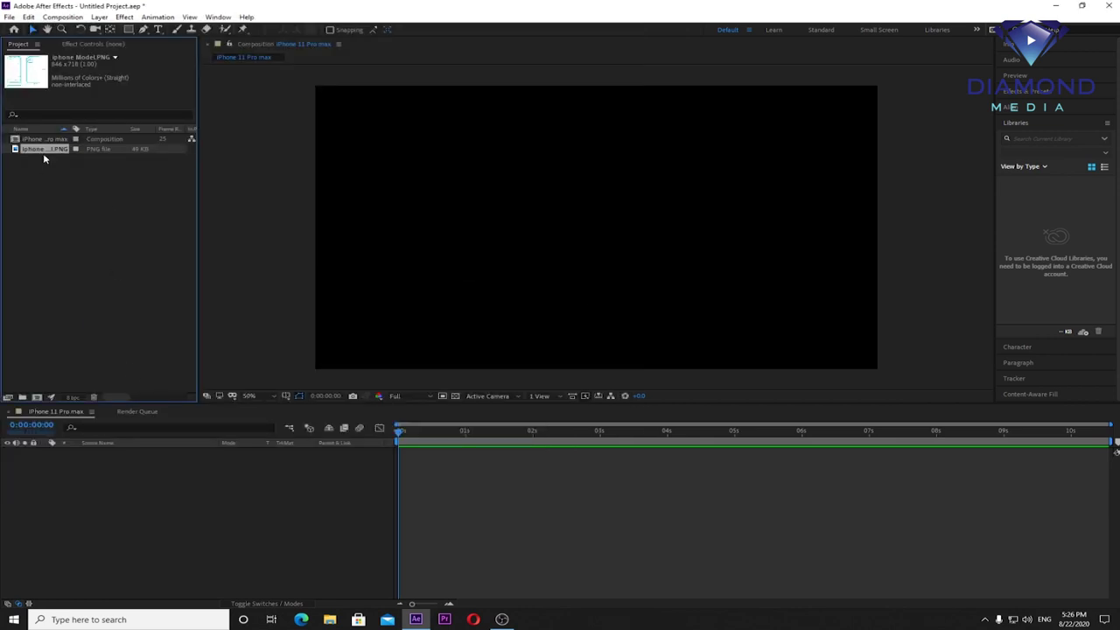
left_click_drag(149, 501, 151, 503)
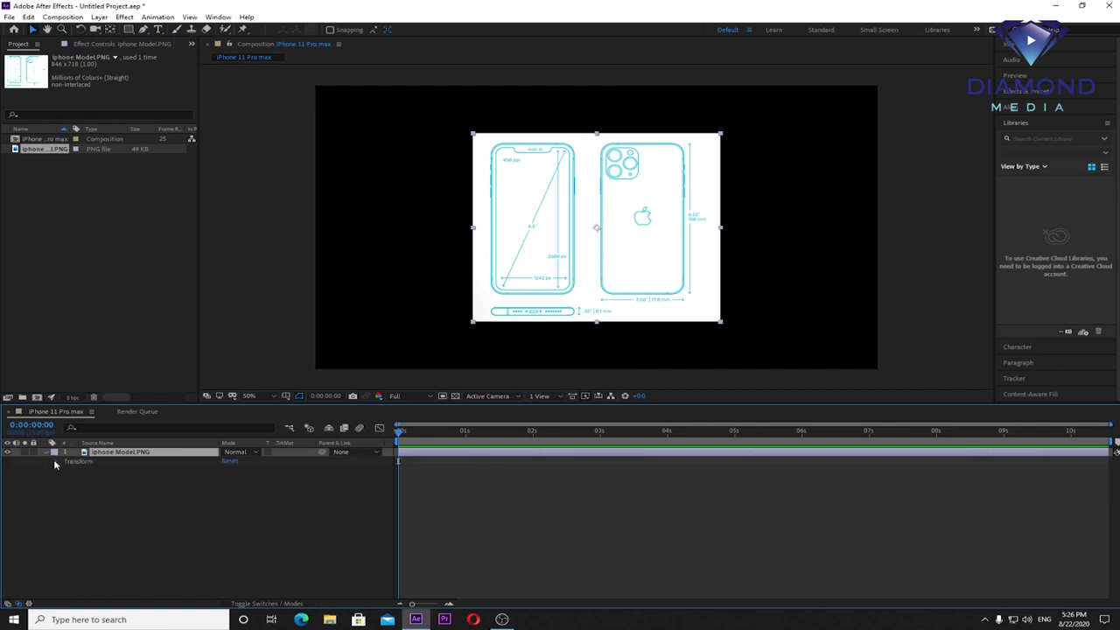
mouse_move(241, 493)
left_mouse_down()
mouse_move(288, 493)
mouse_move(263, 493)
left_mouse_up()
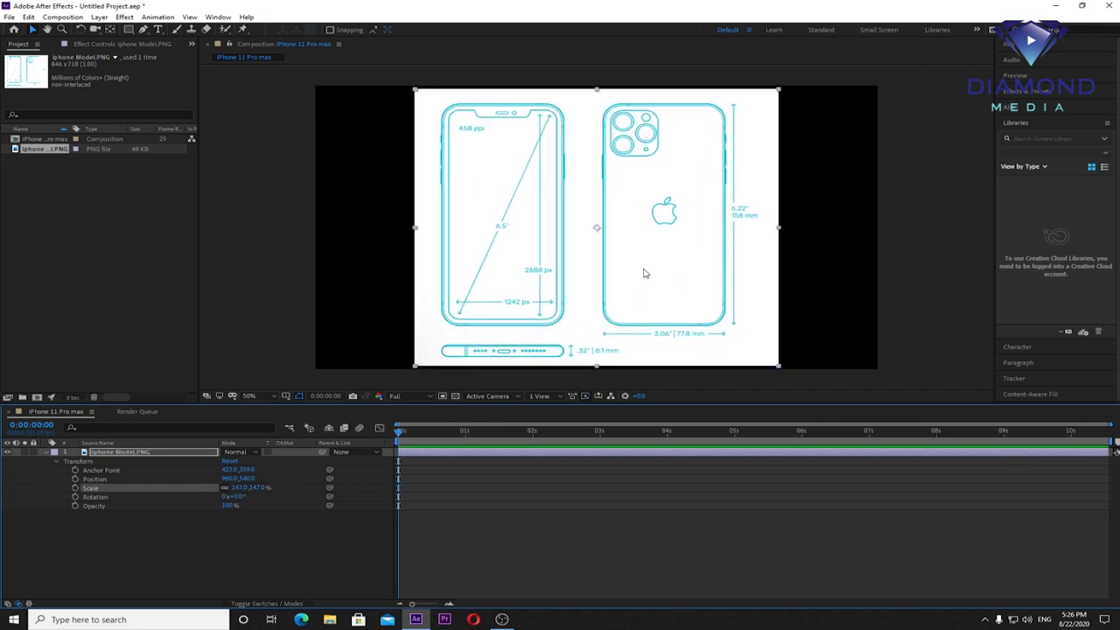
left_click_drag(685, 403, 687, 471)
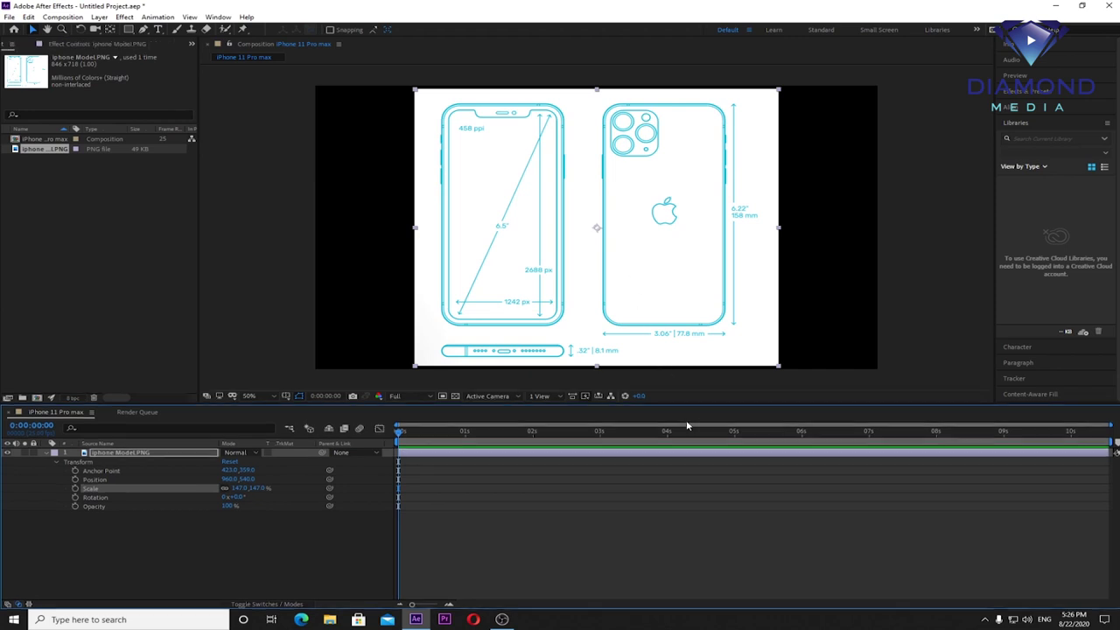
key("period")
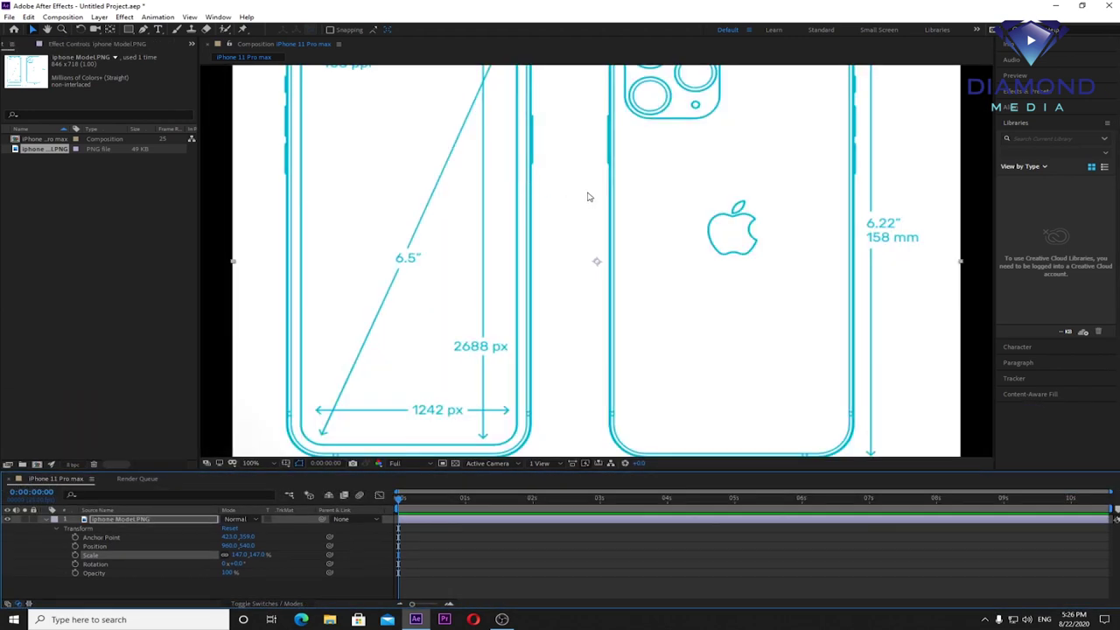
key("comma")
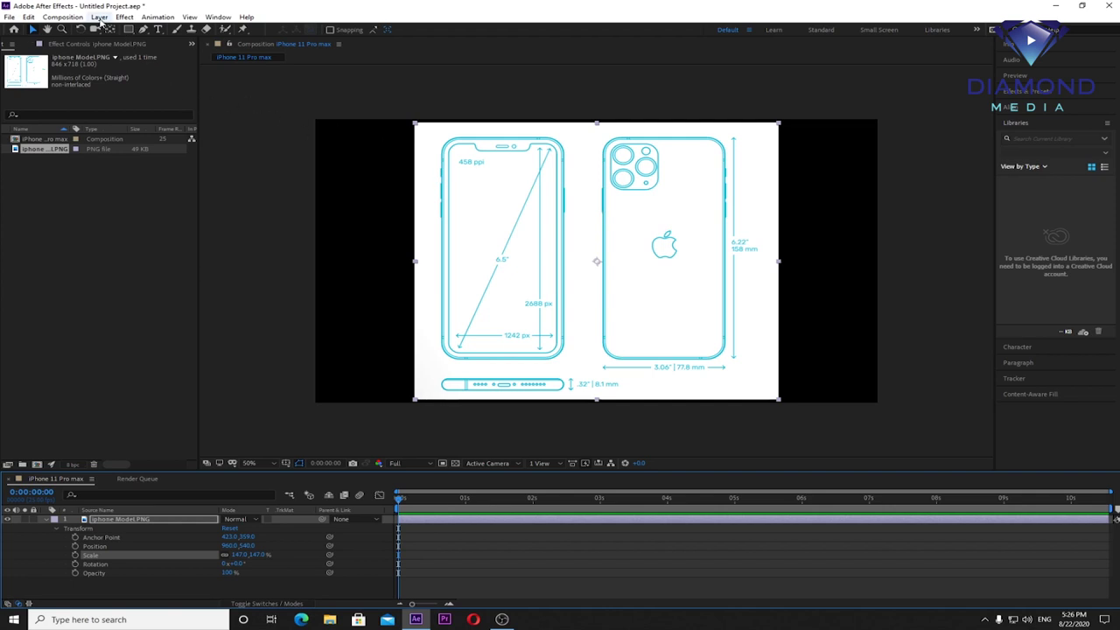
Step: Create a new full-size solid layer named 'Frame'
left_click(100, 18)
mouse_move(116, 31)
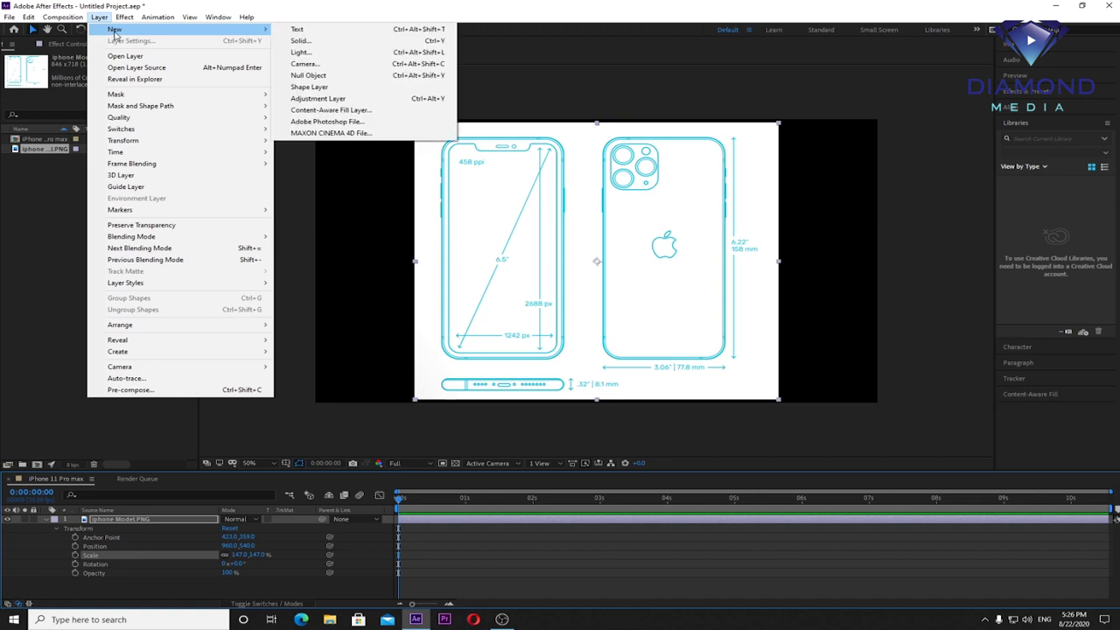
left_click(327, 41)
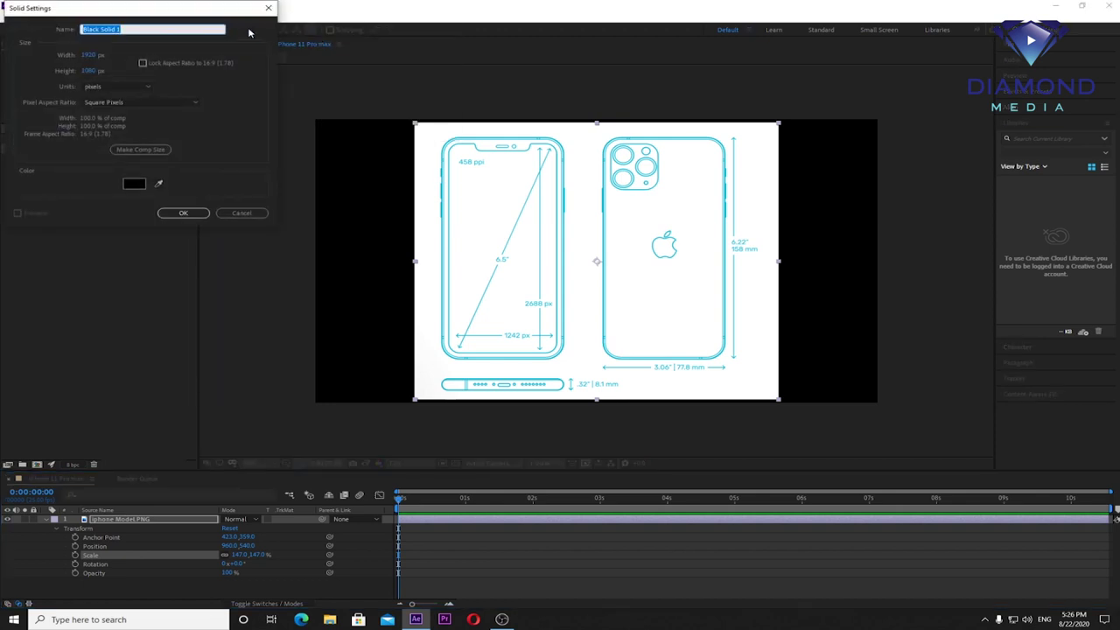
left_click_drag(224, 11, 488, 41)
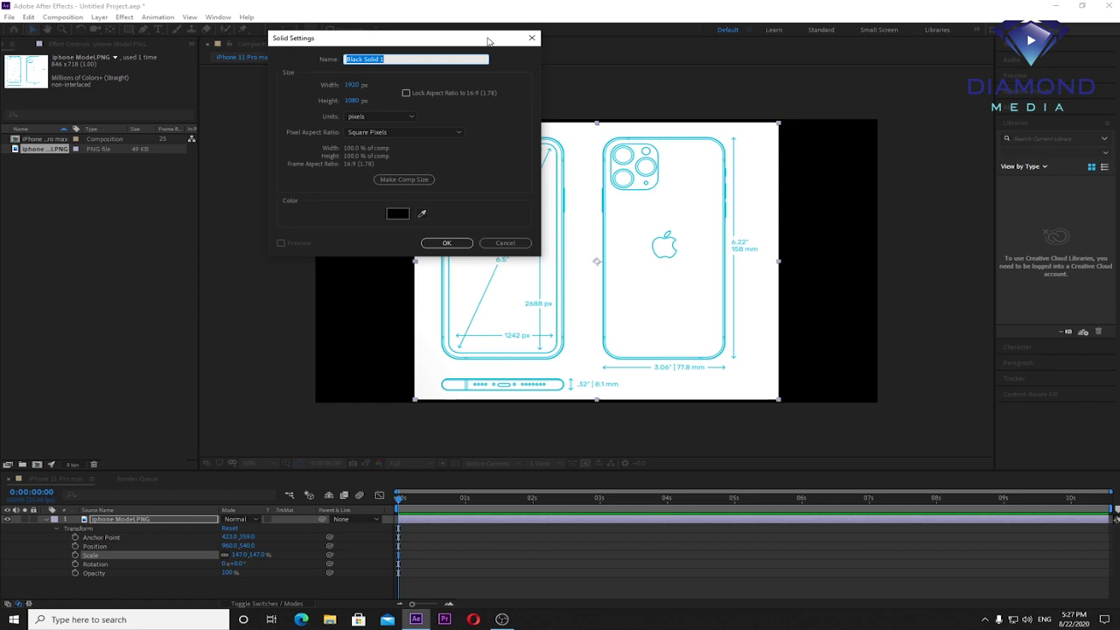
type("Frame")
left_click(451, 247)
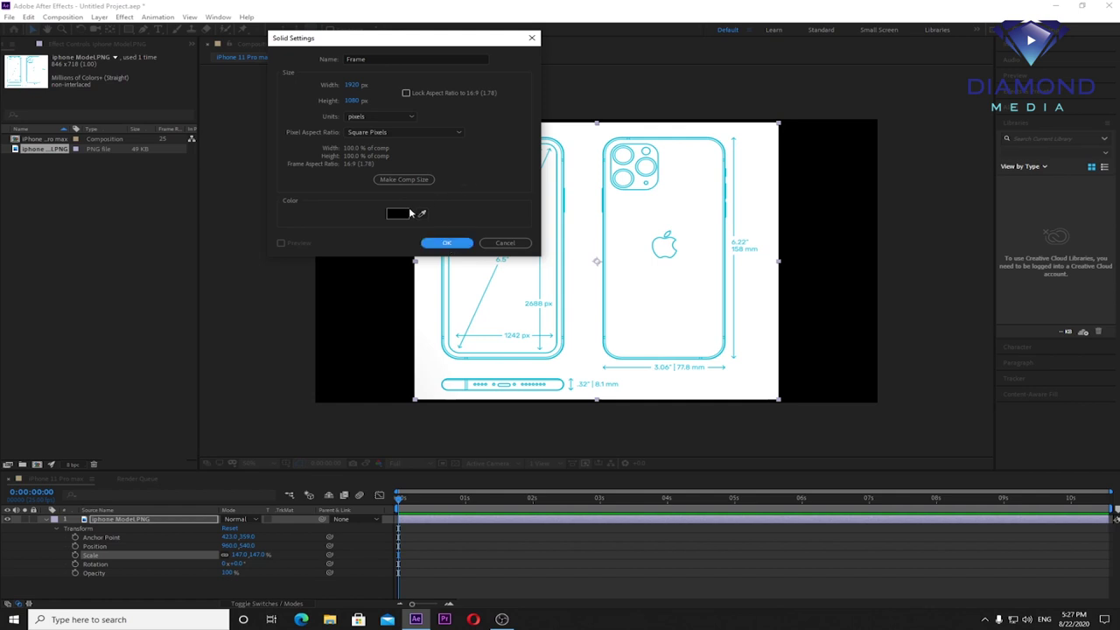
Step: Make the Frame solid light blue, then hide it to reveal the drawing
left_click(395, 214)
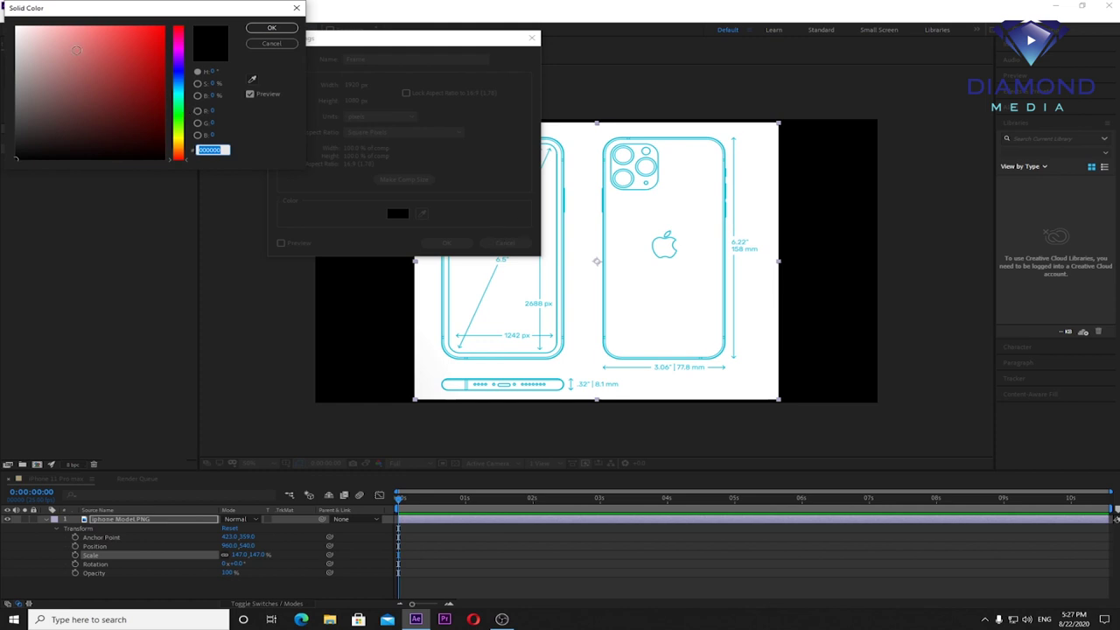
left_click(43, 31)
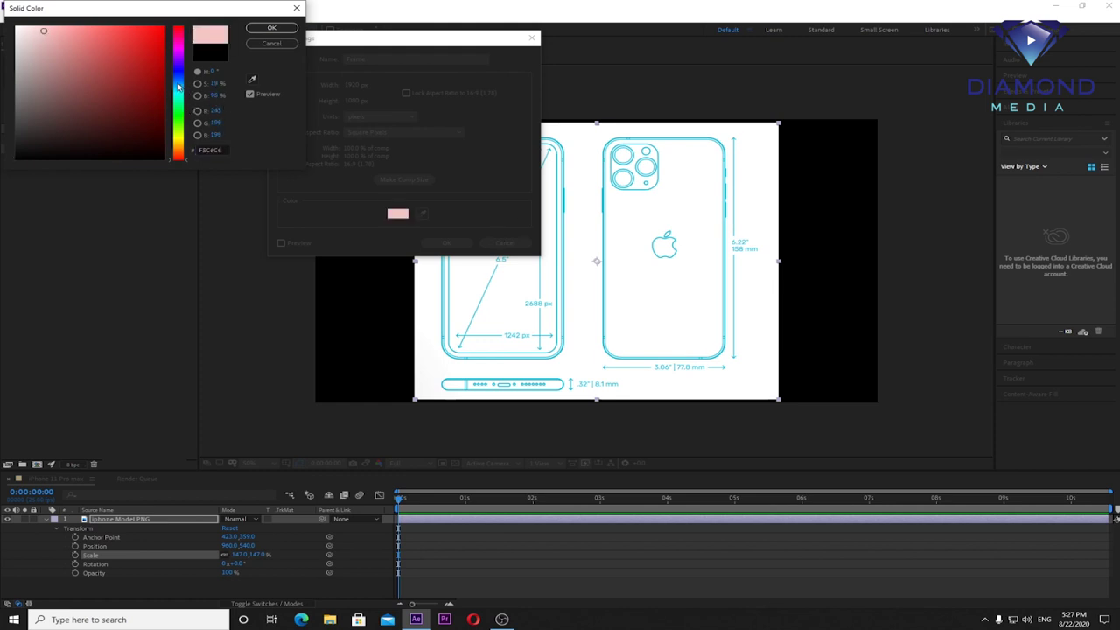
left_click(178, 85)
left_click(63, 27)
left_click(267, 29)
left_click(446, 245)
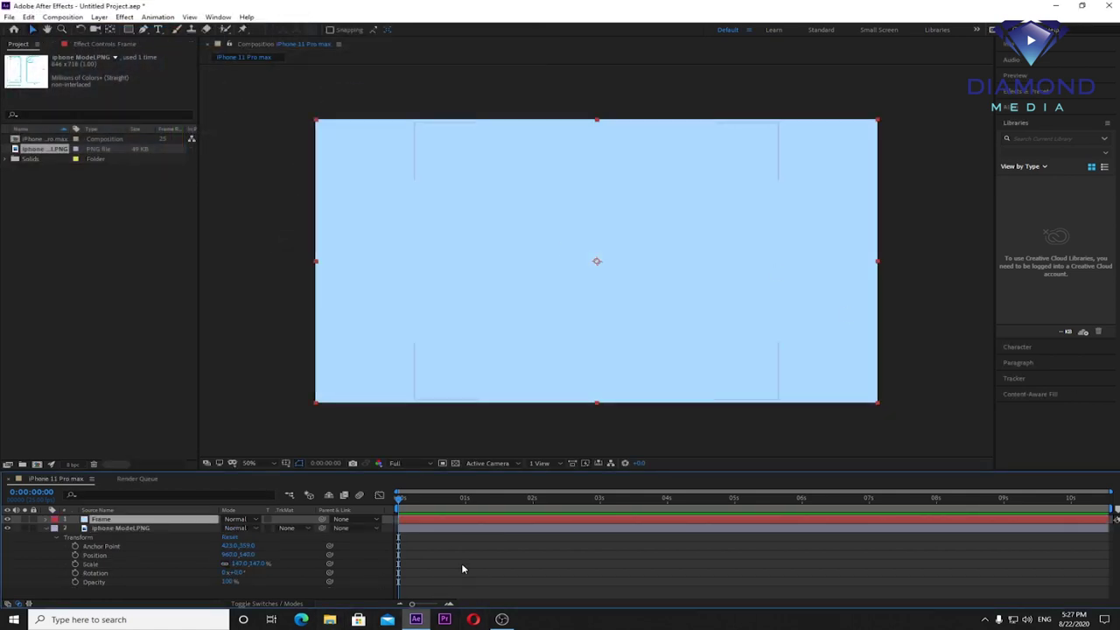
left_click(7, 520)
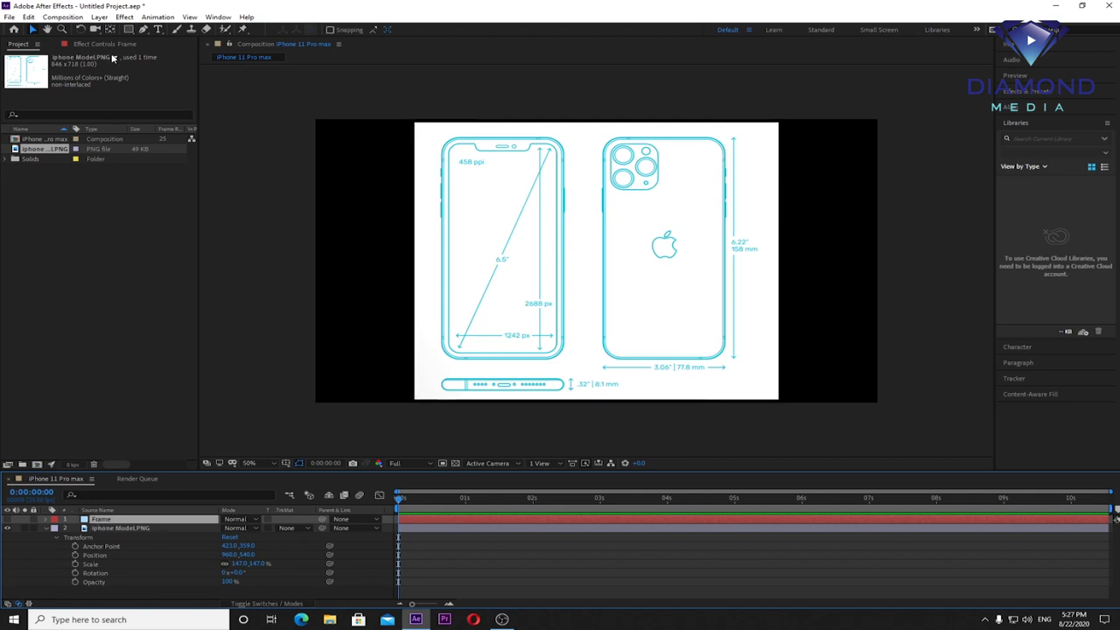
Step: Draw a rounded-rectangle mask on Frame over the front phone outline
left_click(129, 30)
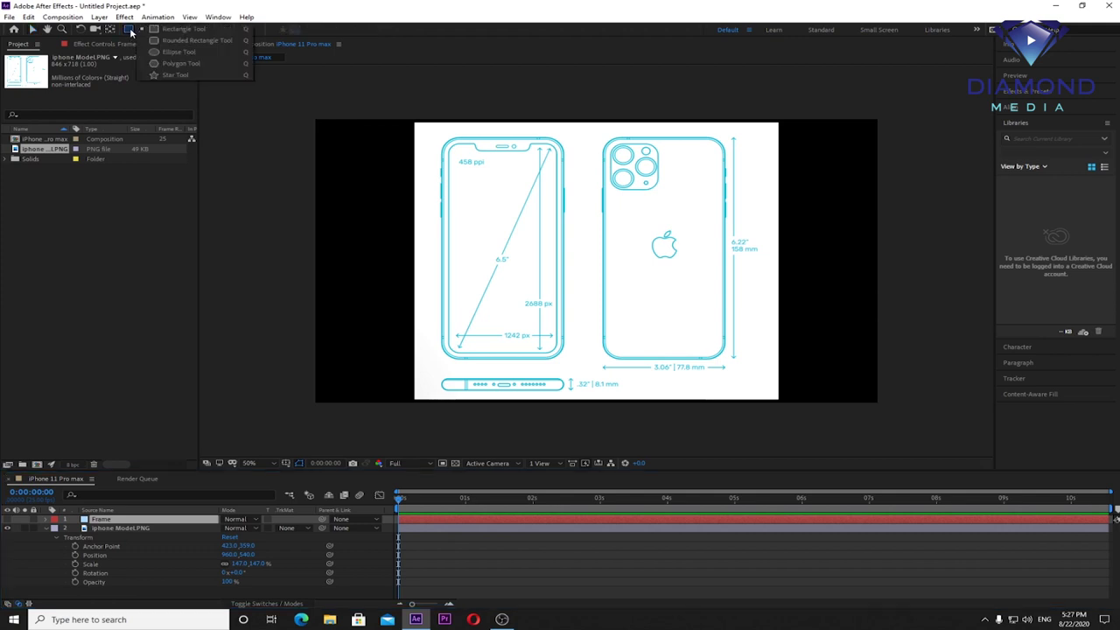
left_click(181, 41)
scroll(513, 205, "up", 2)
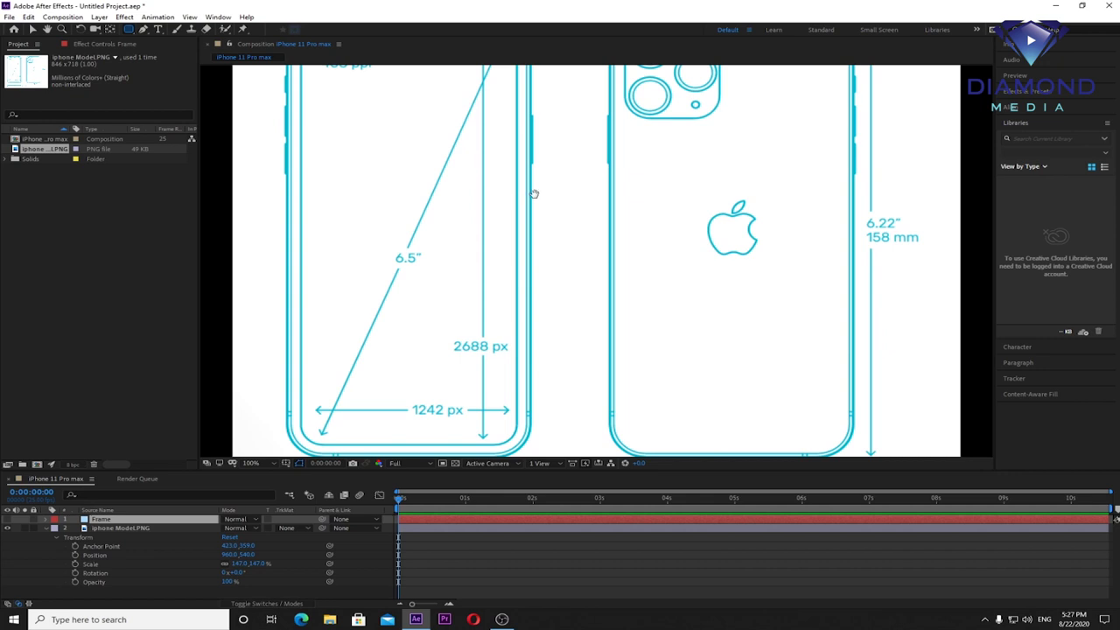
left_click_drag(534, 196, 649, 316)
left_click_drag(403, 142, 623, 418)
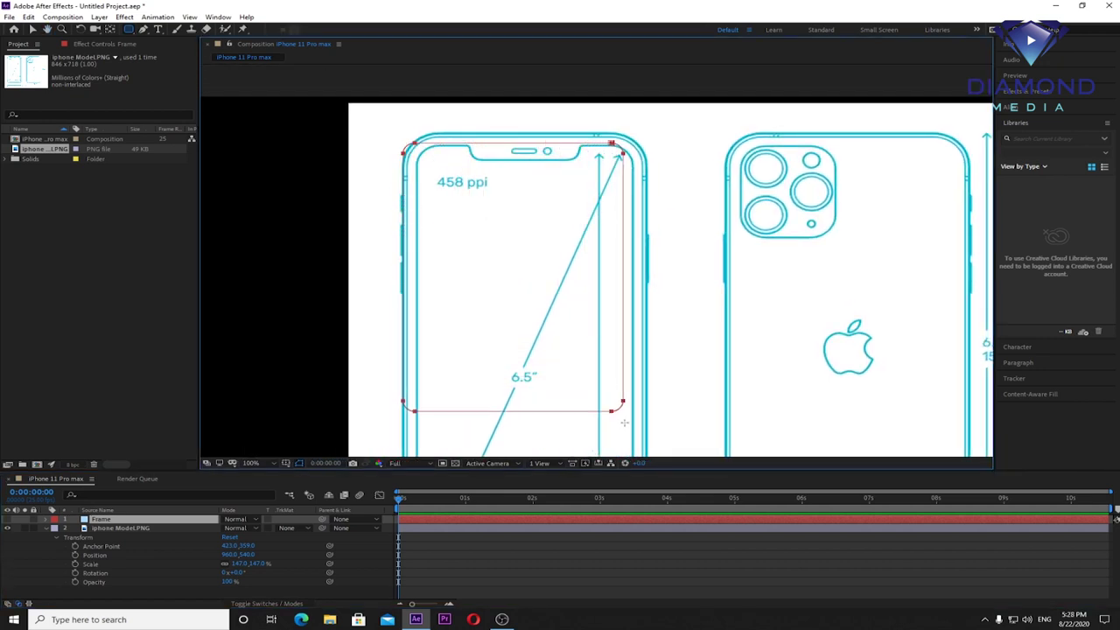
left_click_drag(624, 417, 648, 572)
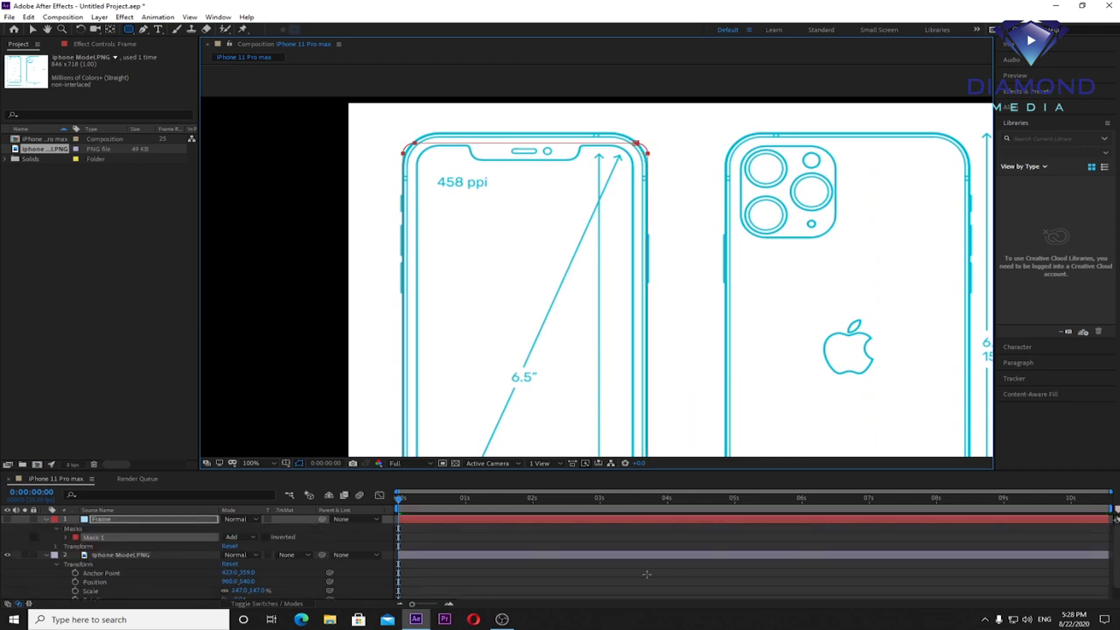
scroll(621, 308, "down", 2)
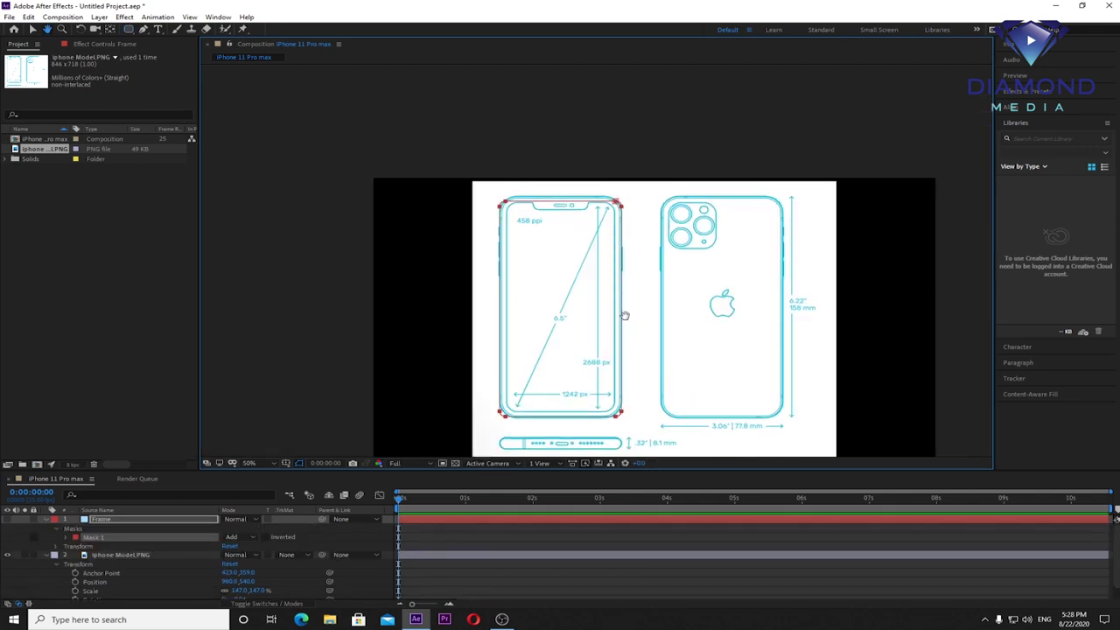
left_click_drag(624, 326, 621, 287)
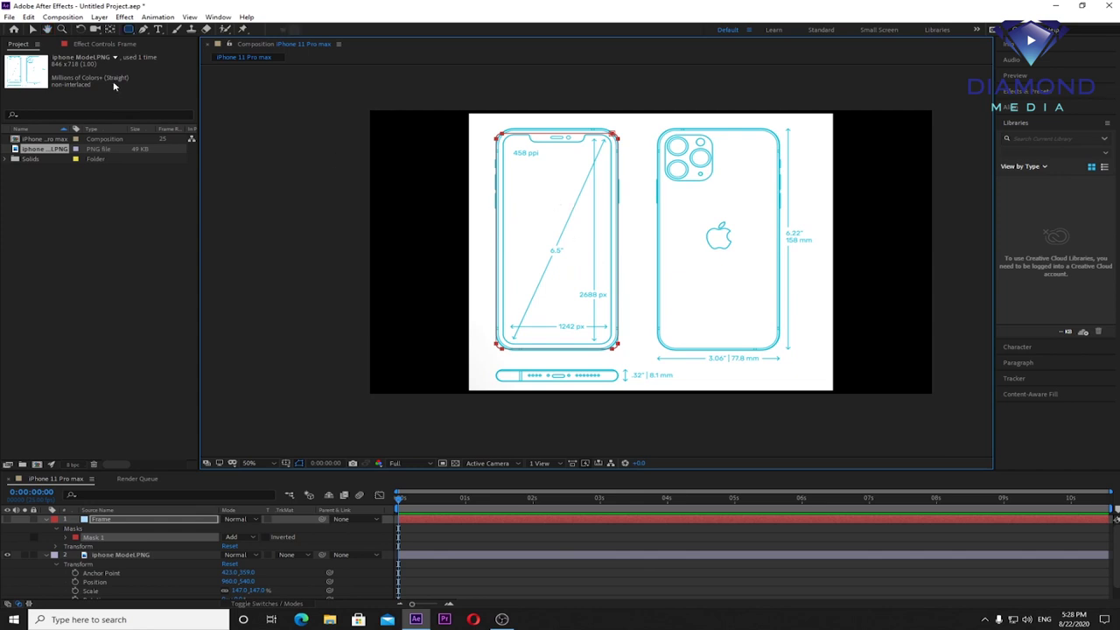
Step: Align the mask's top and bottom edges with the phone's top and bottom
left_click(47, 29)
scroll(597, 331, "up", 2)
left_click_drag(627, 81, 677, 337)
key("v")
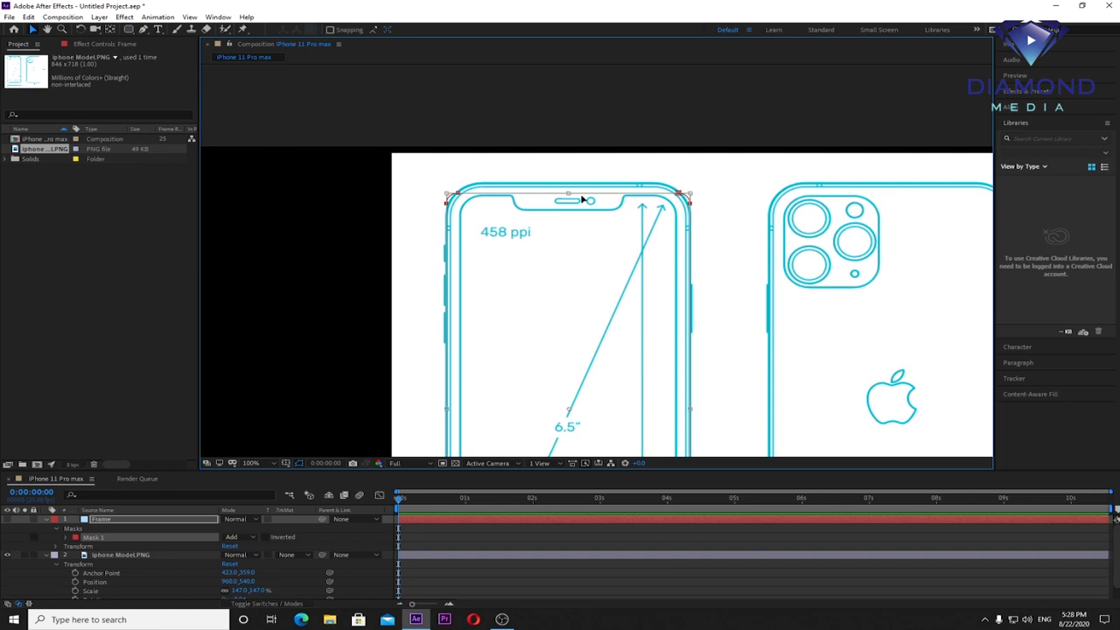
left_click_drag(568, 192, 570, 185)
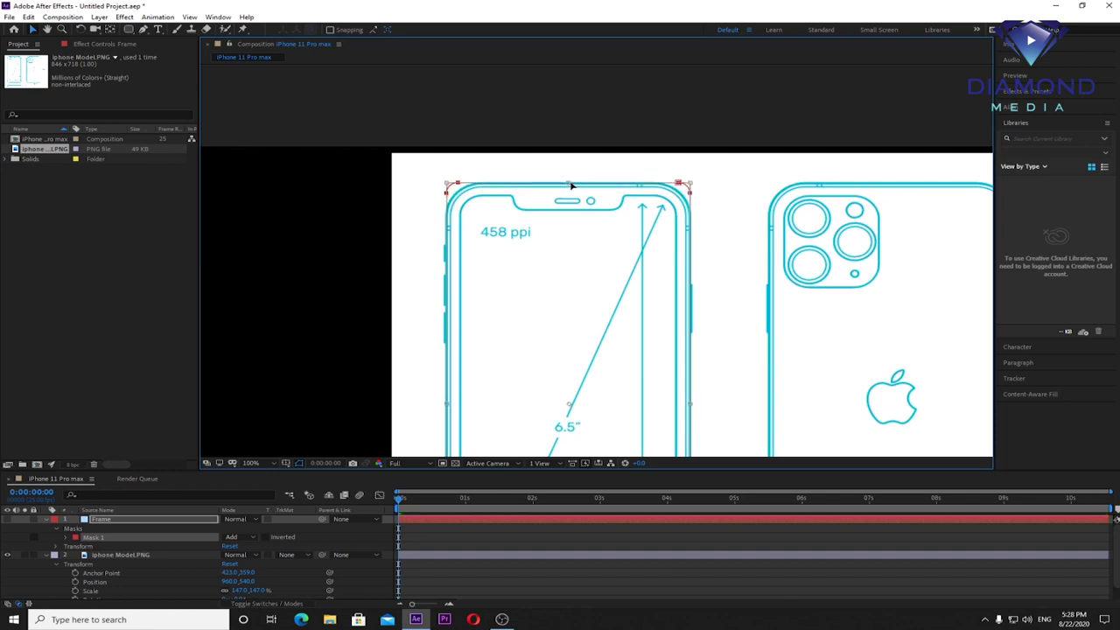
scroll(575, 277, "down", 5)
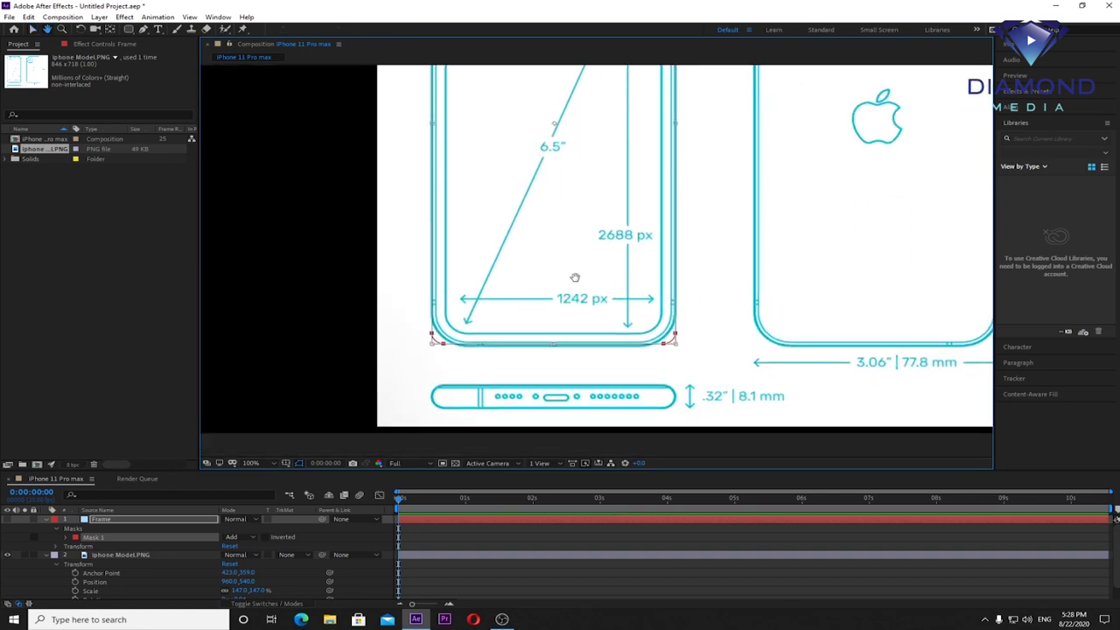
left_click_drag(553, 343, 553, 350)
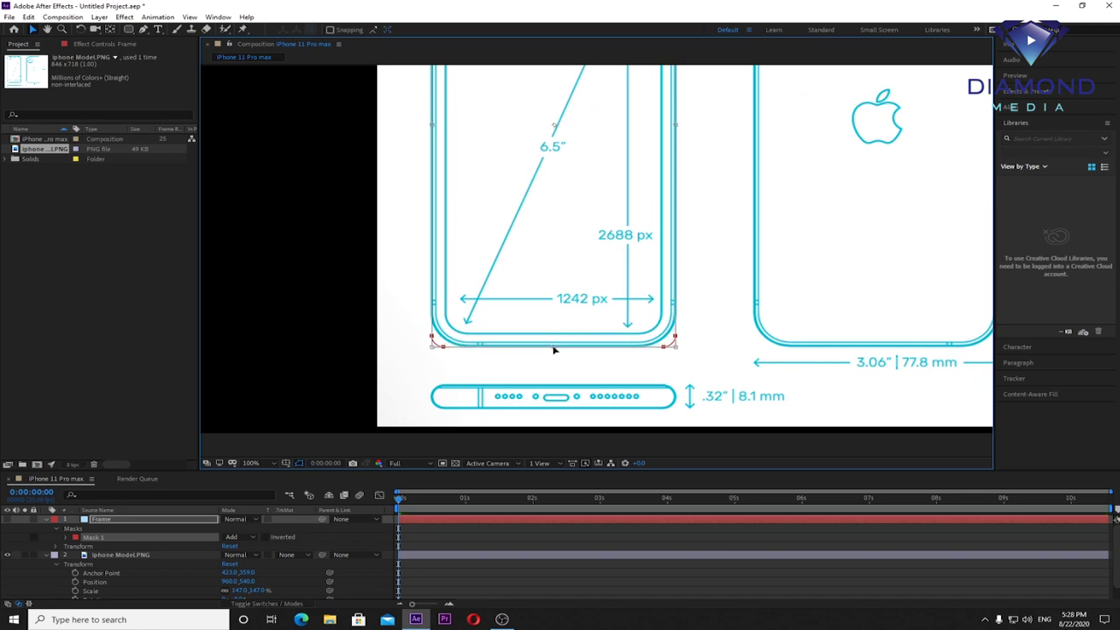
scroll(651, 237, "up", 2)
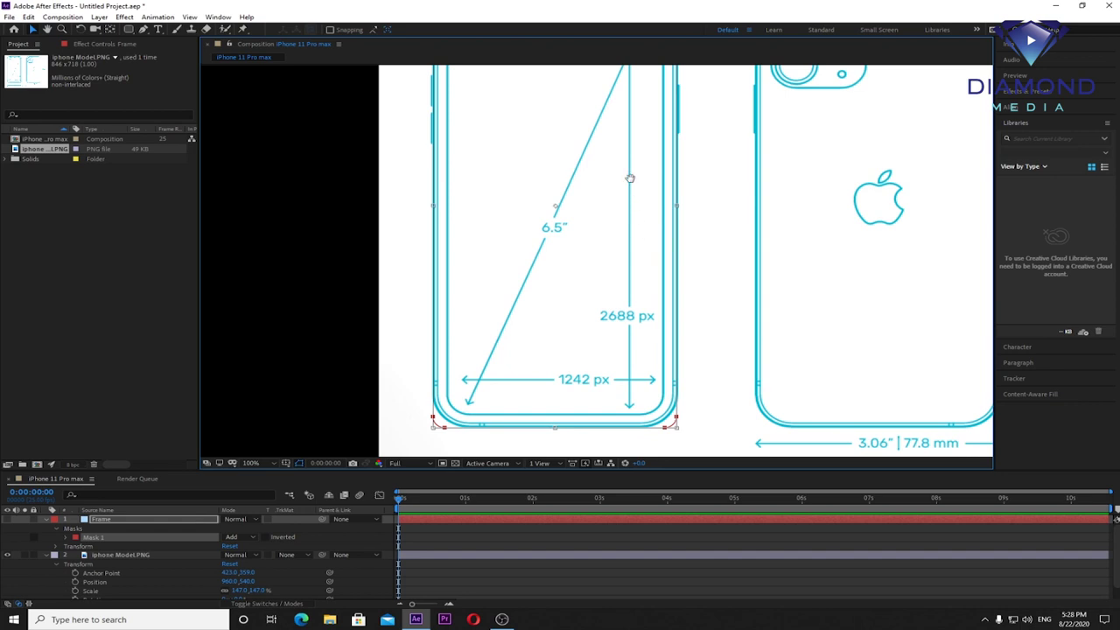
scroll(652, 236, "up", 4)
scroll(610, 249, "up", 2)
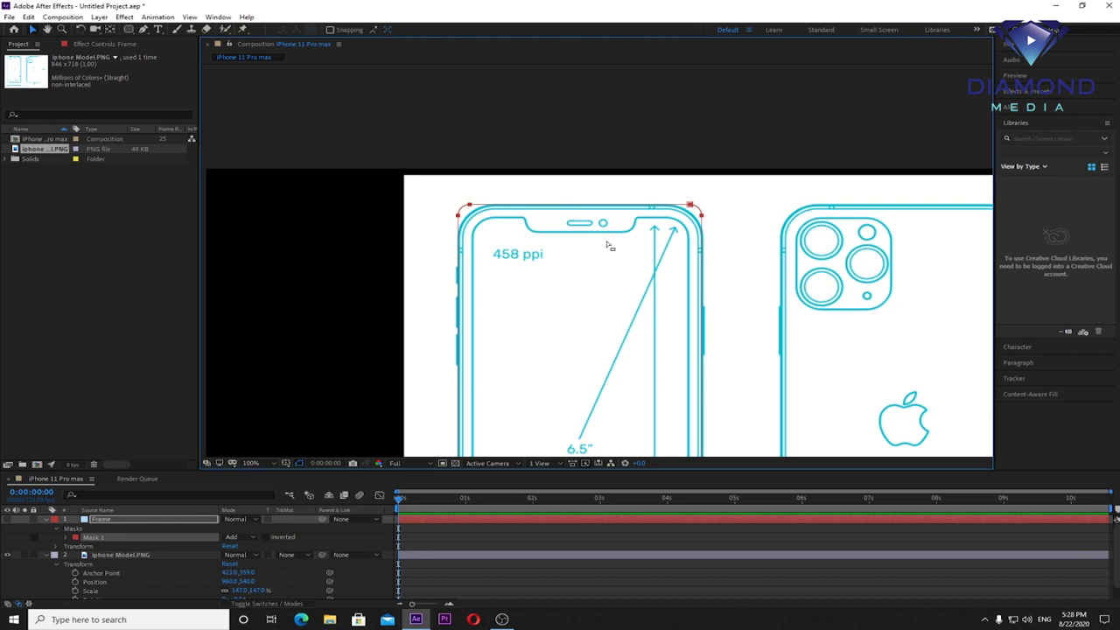
key("period")
scroll(482, 194, "up", 1)
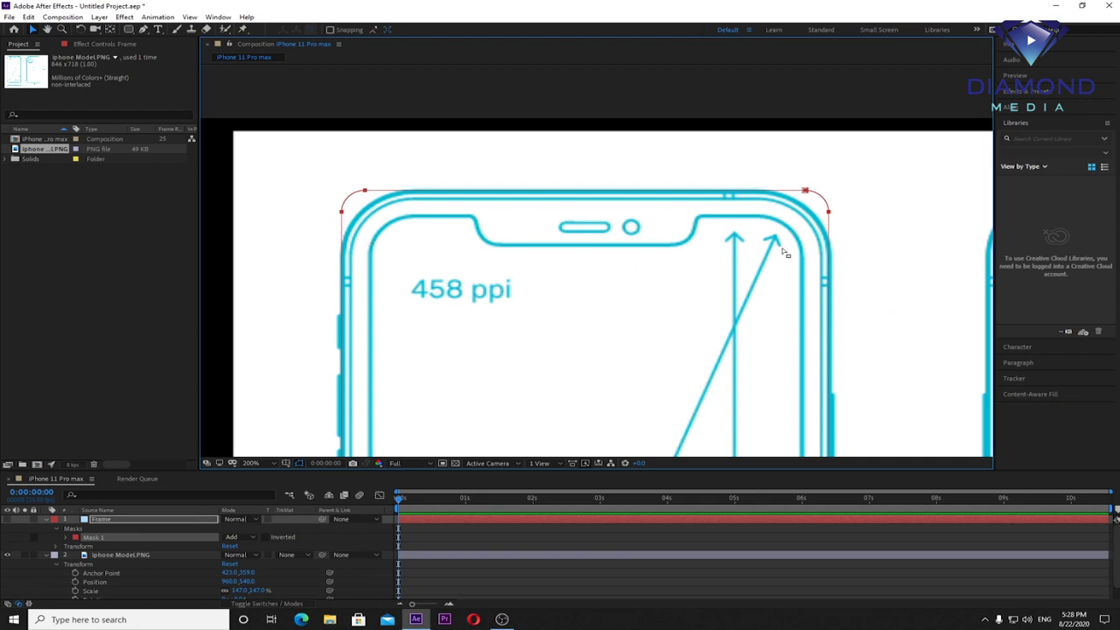
key("ctrl+z")
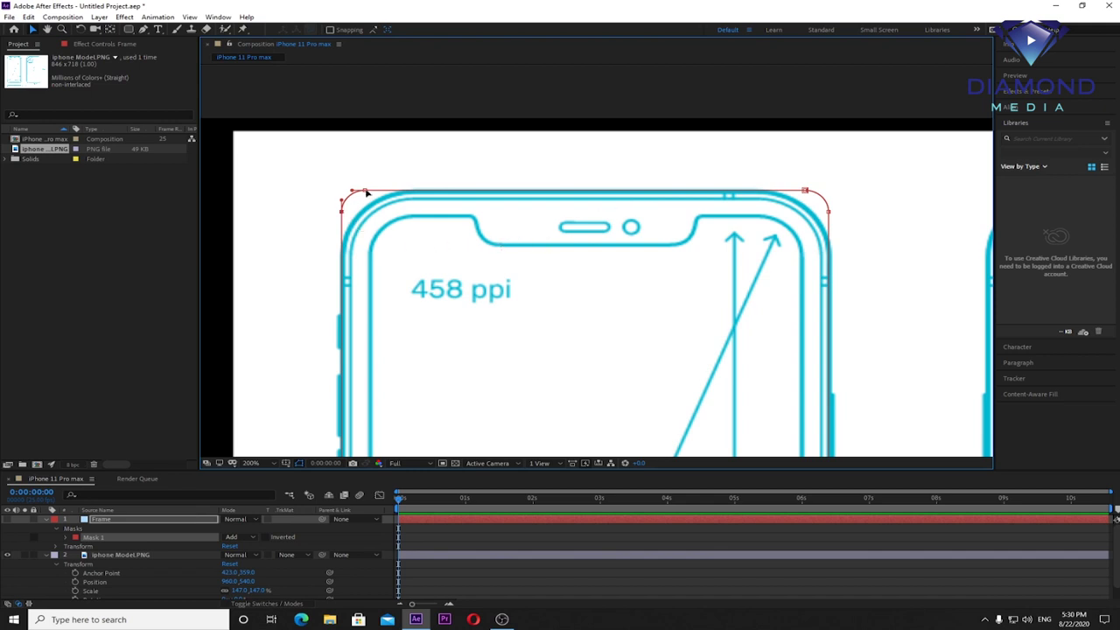
Step: Make the mask's top-left corner points freely transformable
right_click(366, 193)
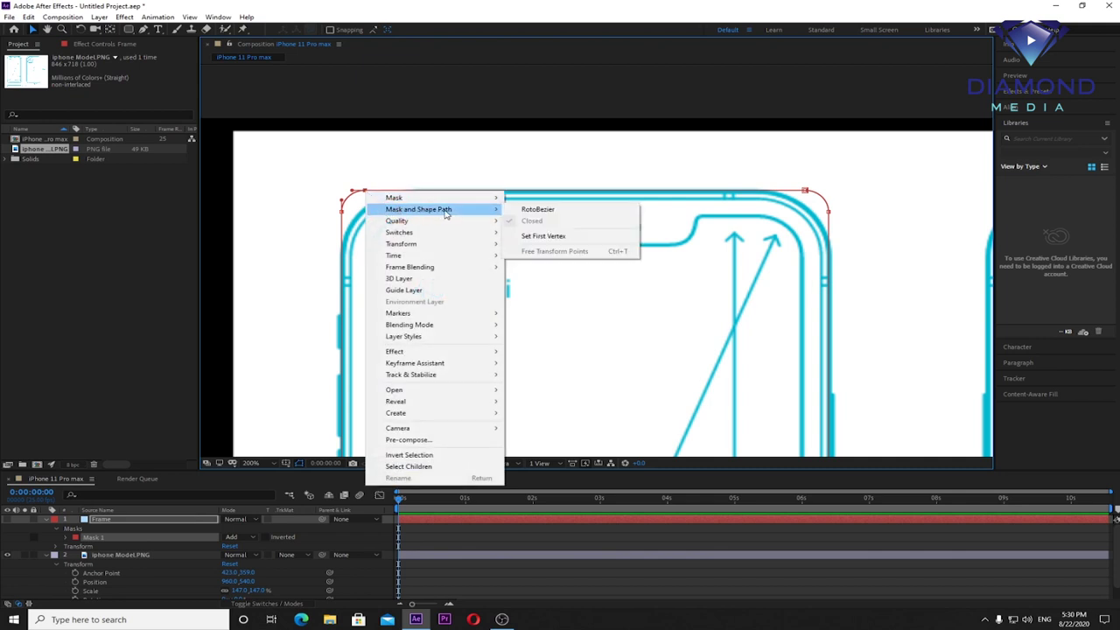
left_click(450, 166)
left_click_drag(366, 191, 344, 214)
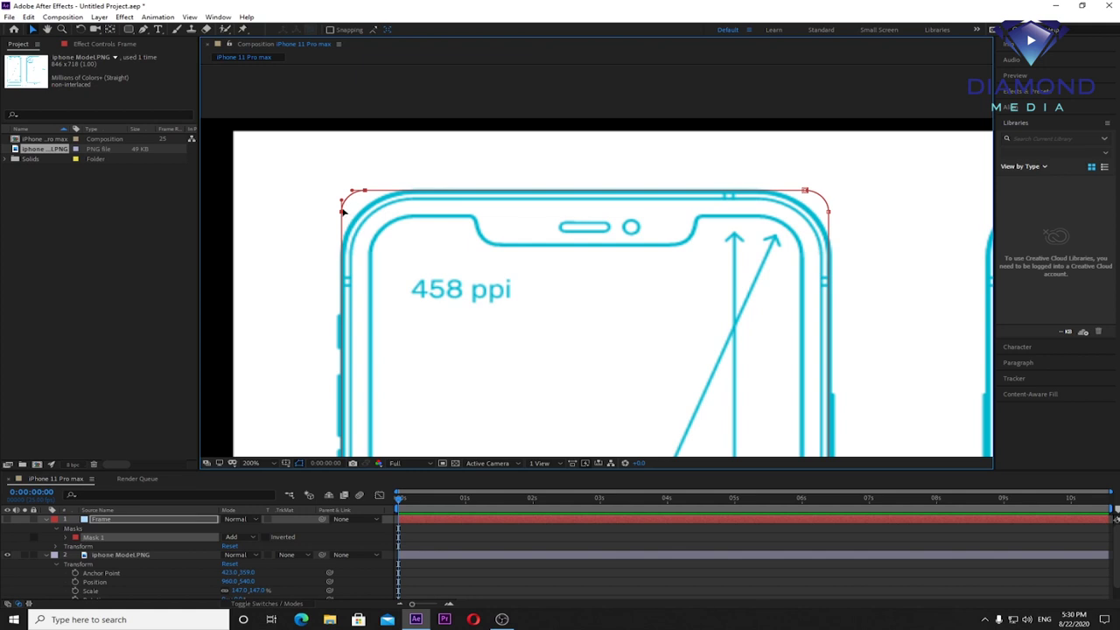
right_click(343, 210)
mouse_move(390, 235)
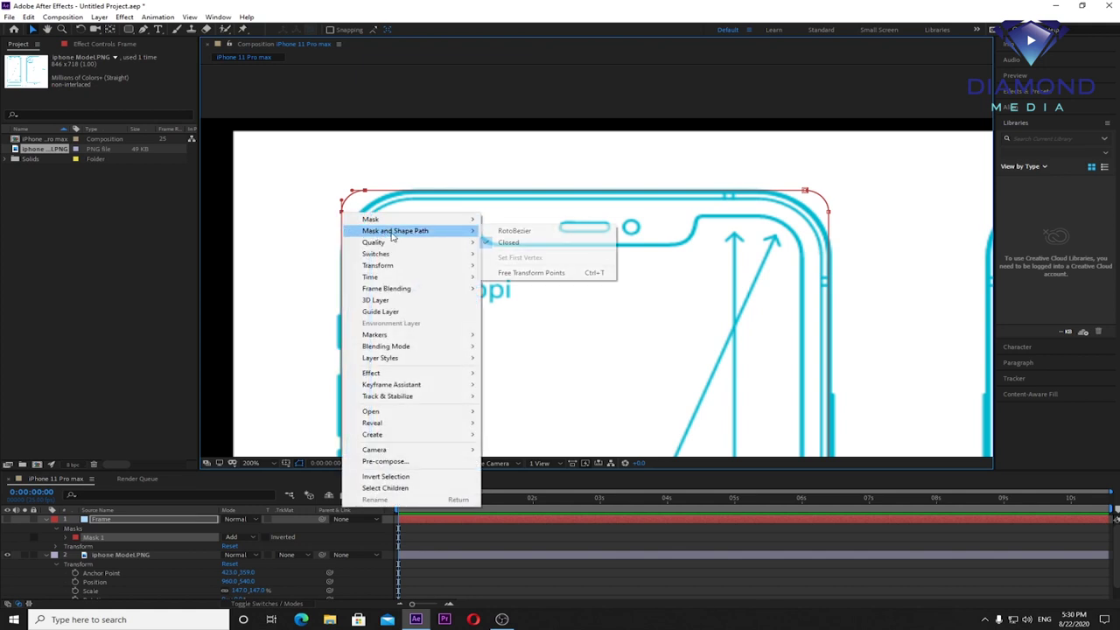
left_click(530, 274)
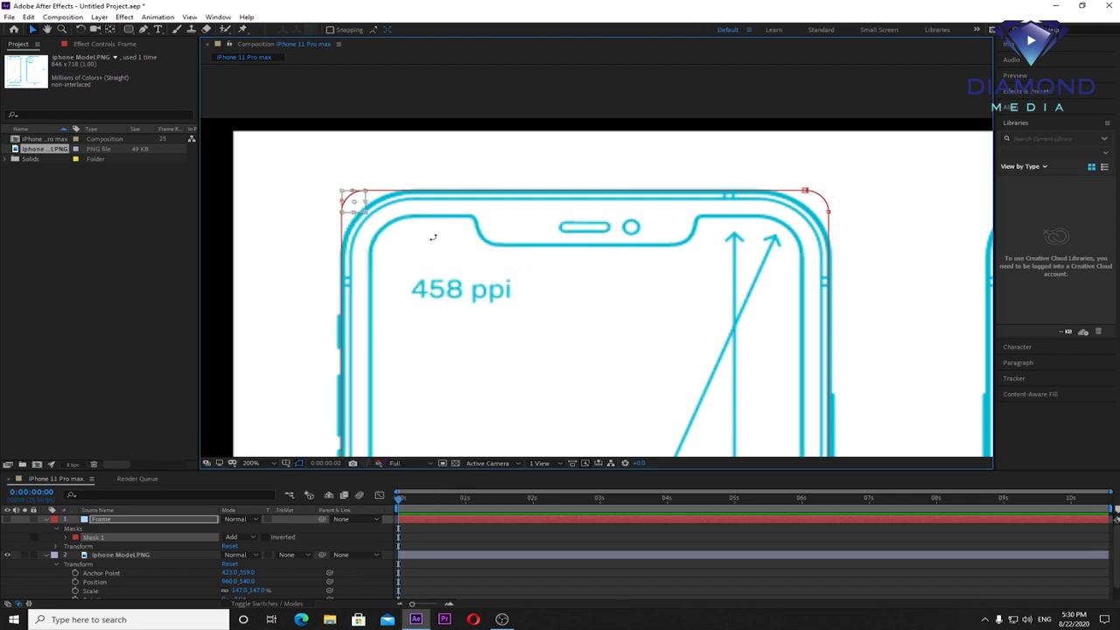
Step: Stretch the top-left corner curve to match the phone's rounded corner, then select the top-right vertex
left_click_drag(366, 206, 395, 213)
left_click_drag(371, 213, 381, 246)
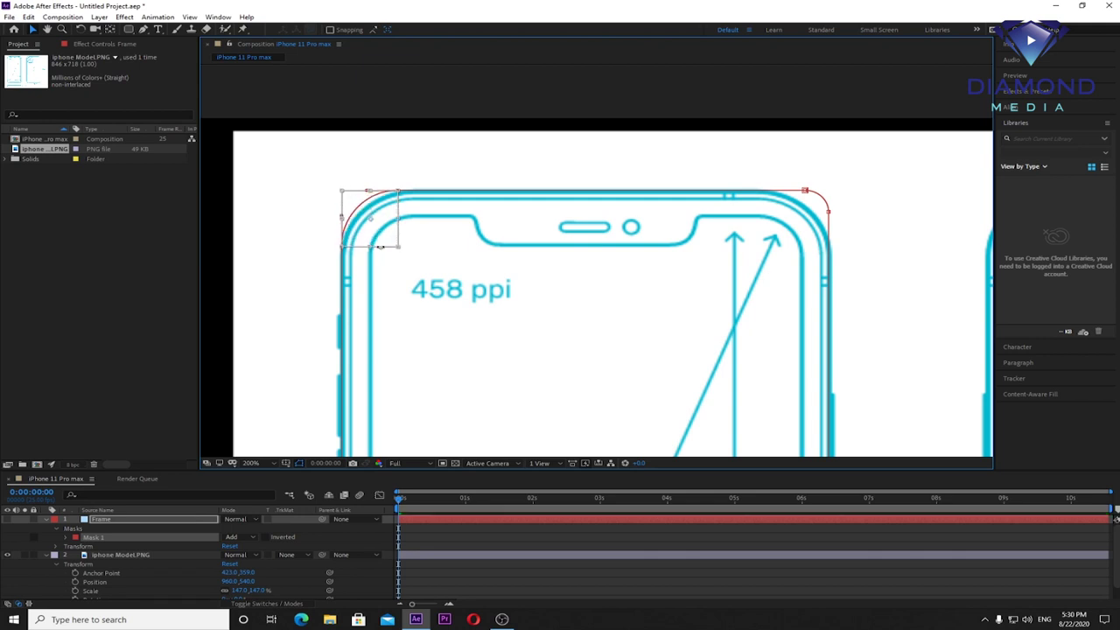
left_click_drag(398, 219, 410, 221)
left_click_drag(374, 247, 374, 254)
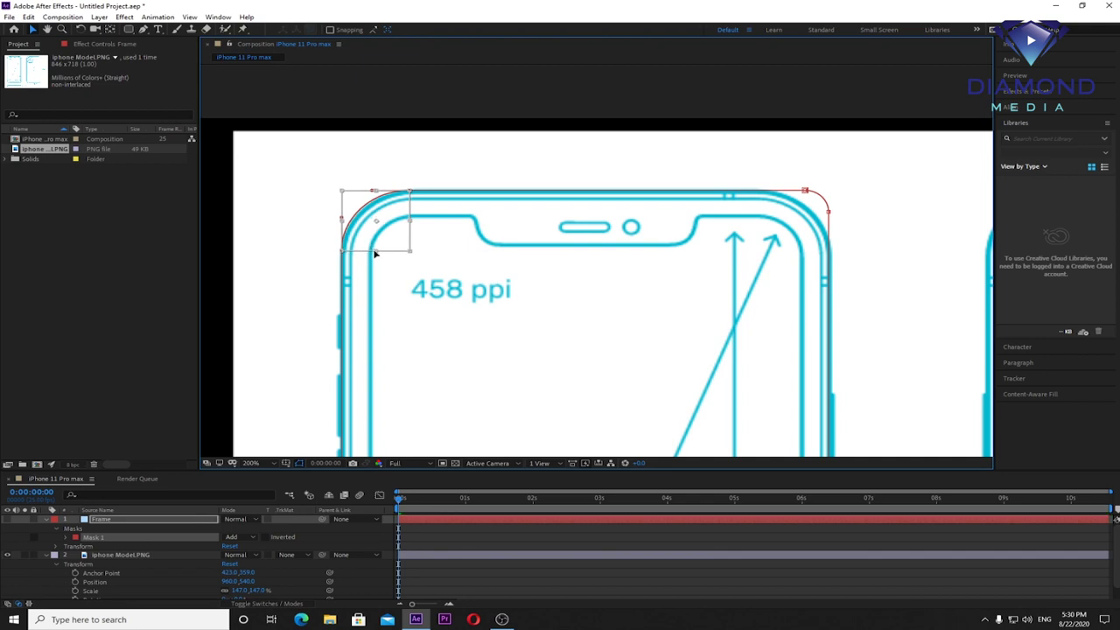
key("Return")
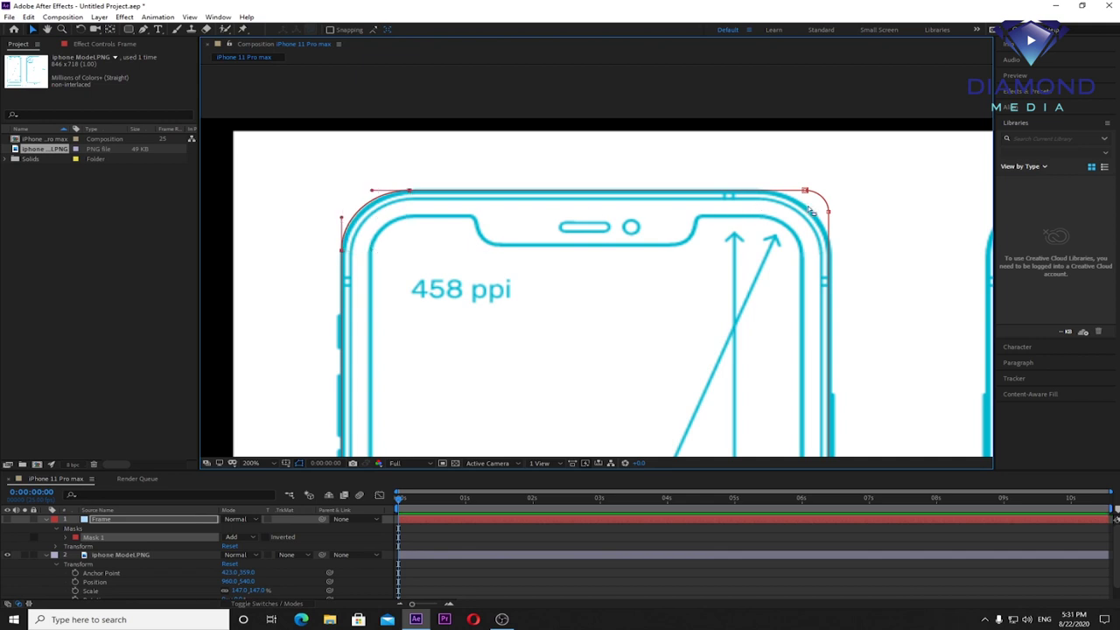
left_click(807, 191)
right_click(829, 213)
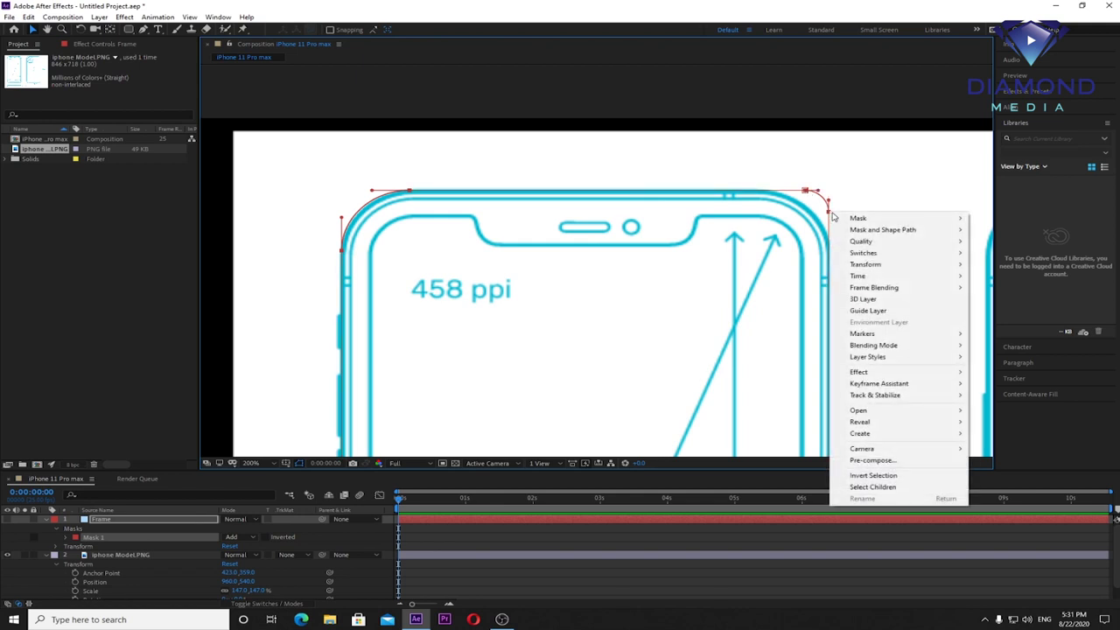
Step: Free-transform the top-right corner points and maximise the viewer on the phone's bottom edge
mouse_move(901, 229)
left_click(1006, 271)
key("grave")
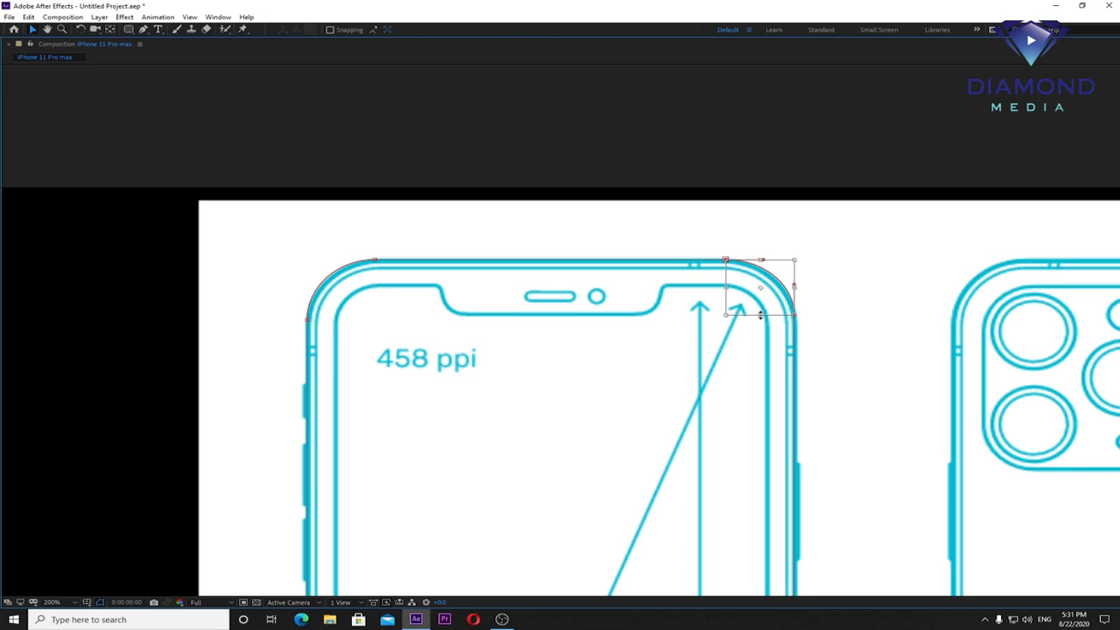
scroll(662, 350, "down", 4)
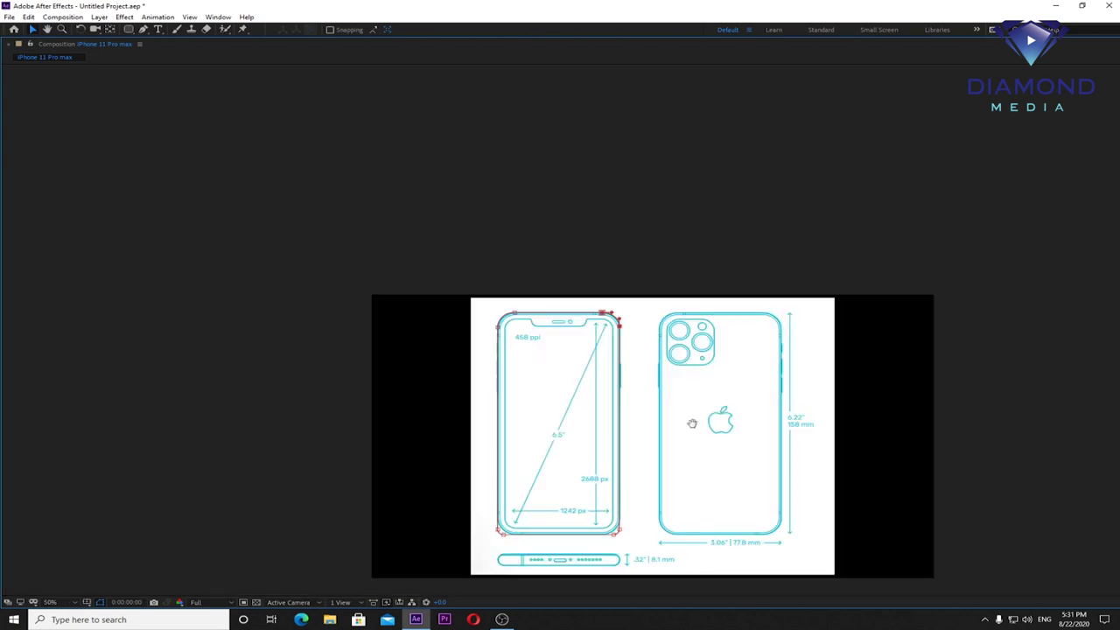
left_click_drag(550, 271, 497, 251)
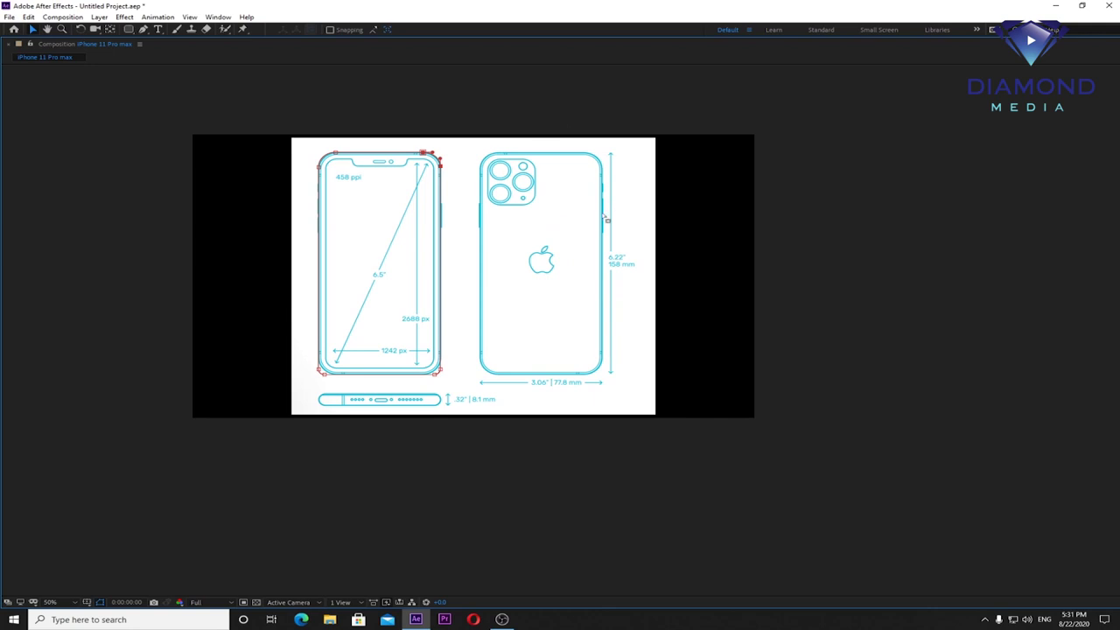
scroll(567, 332, "up", 2)
mouse_move(288, 385)
left_mouse_down()
mouse_move(560, 330)
mouse_move(655, 353)
left_mouse_up()
scroll(525, 328, "up", 2)
scroll(655, 353, "up", 2)
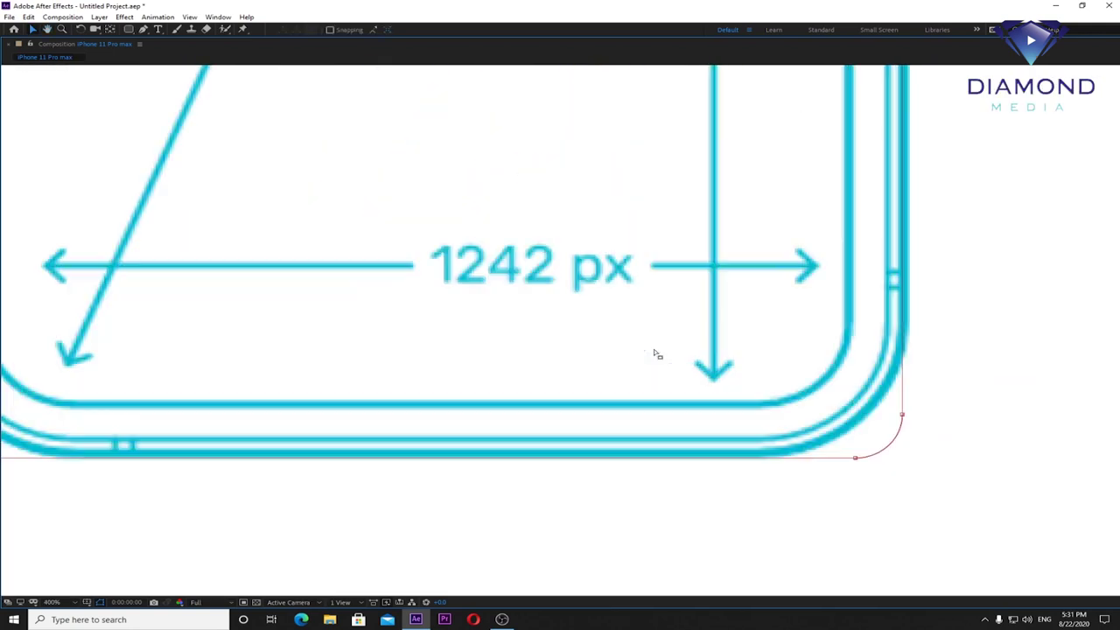
Step: Reshape the bottom-right mask corner to fit the phone's rounded corner
left_click(854, 458)
right_click(904, 421)
key("Escape")
right_click(855, 460)
left_click(770, 225)
left_click_drag(855, 409, 756, 401)
left_click_drag(829, 358, 829, 342)
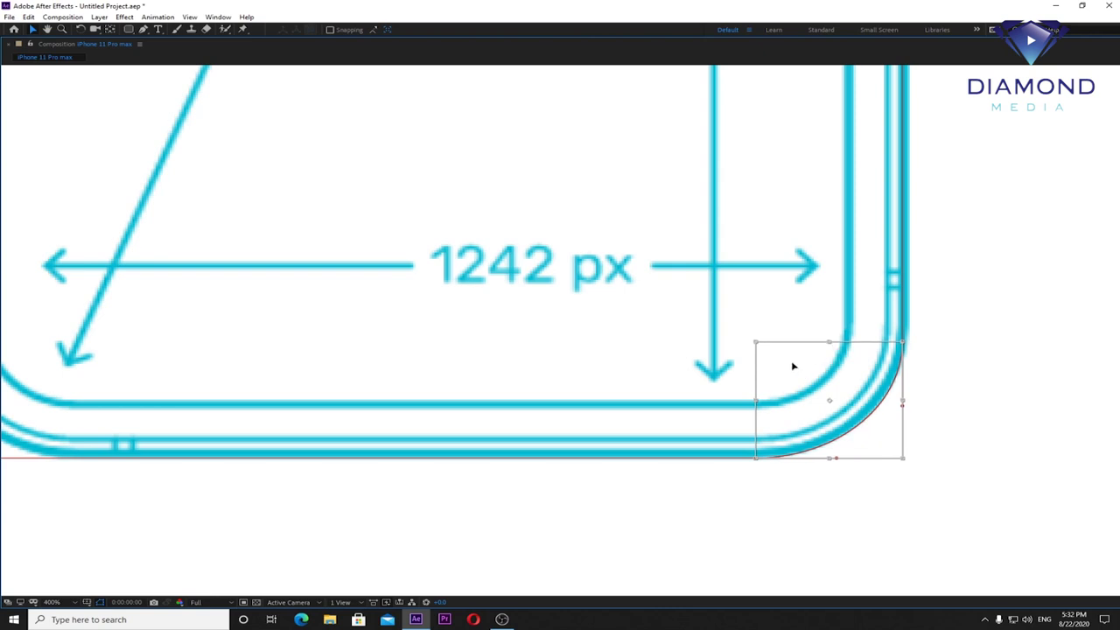
key("Return")
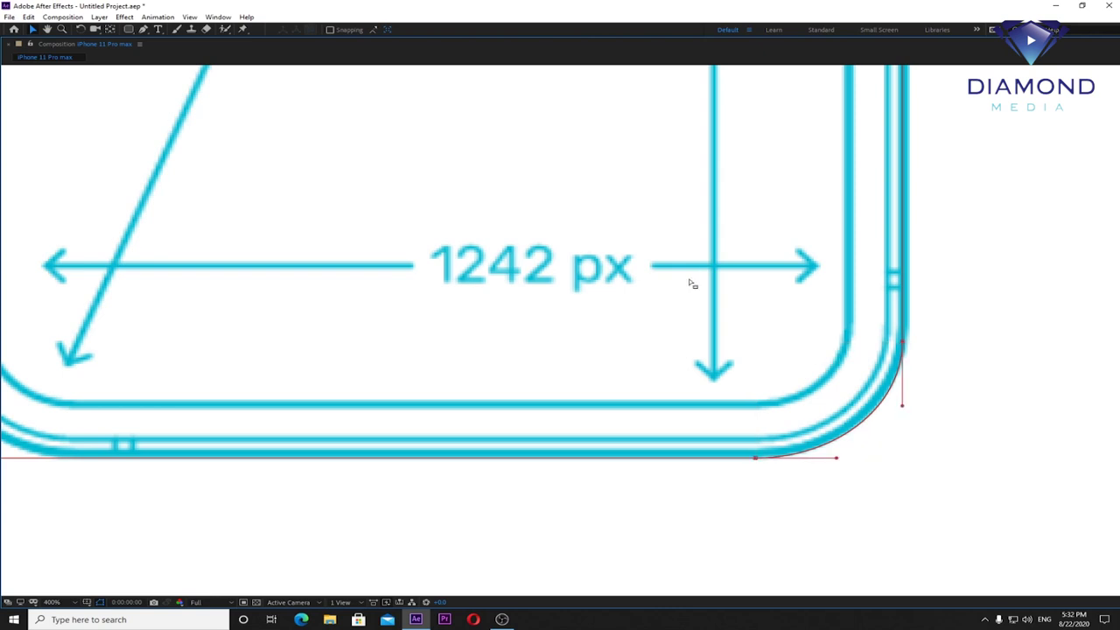
Step: Select the bottom-left corner points, recentre both phones, and restore the full workspace
scroll(258, 393, "left", 5)
left_click_drag(262, 320, 414, 370)
scroll(673, 261, "down", 4)
left_click_drag(673, 261, 480, 327)
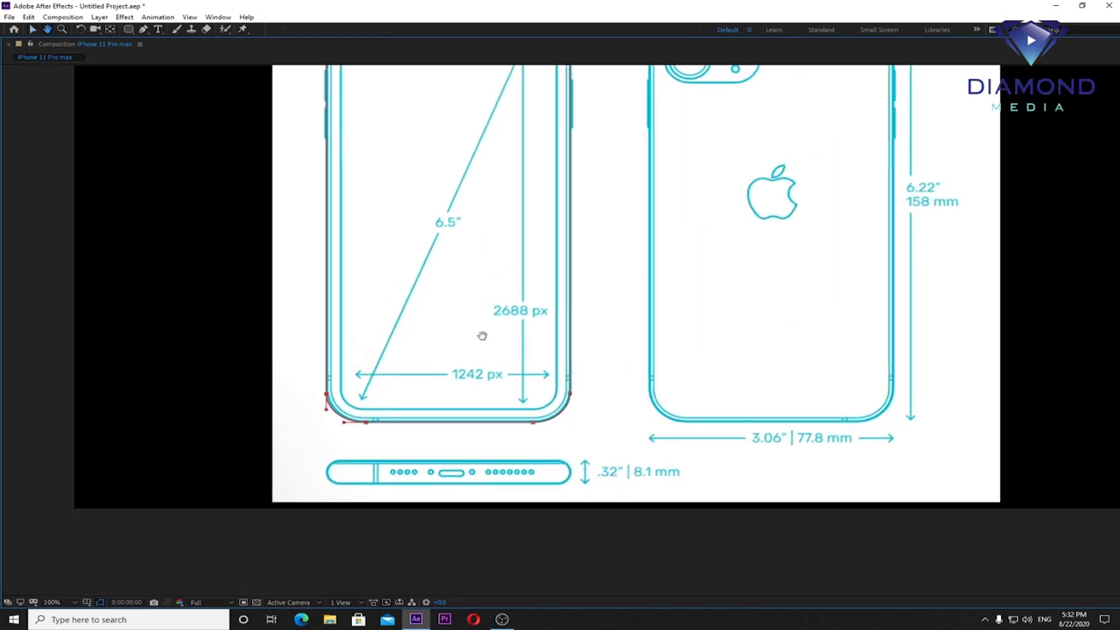
scroll(505, 280, "down", 2)
left_click_drag(513, 224, 481, 243)
key("v")
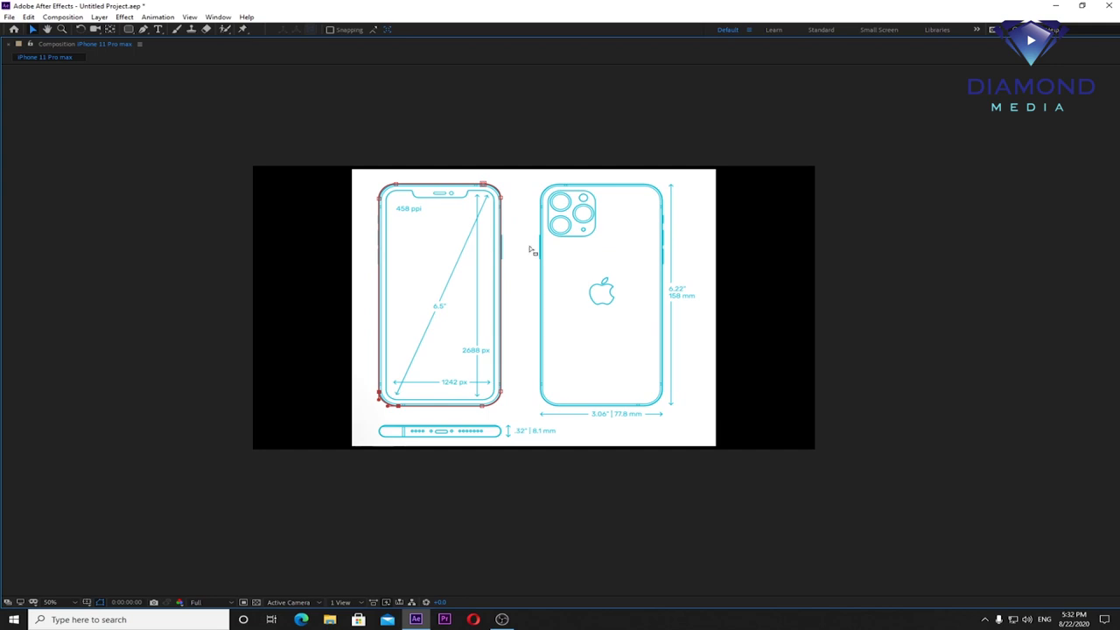
key("grave")
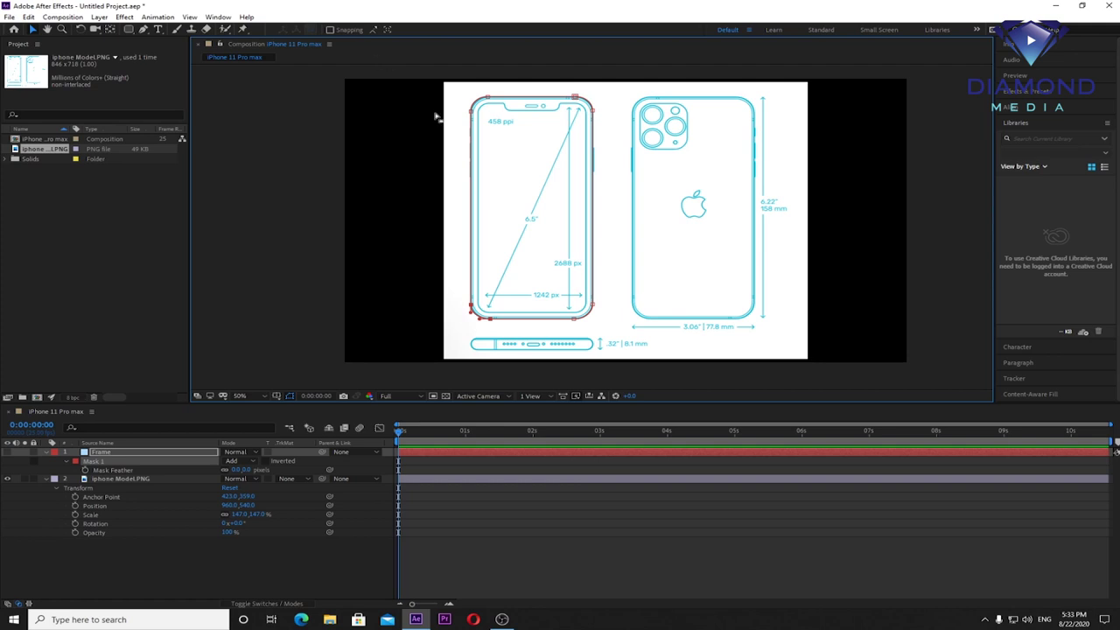
Step: Save the project as 'iPhone 11 Pro max Model.aep' and widen the composition viewer
left_click(10, 17)
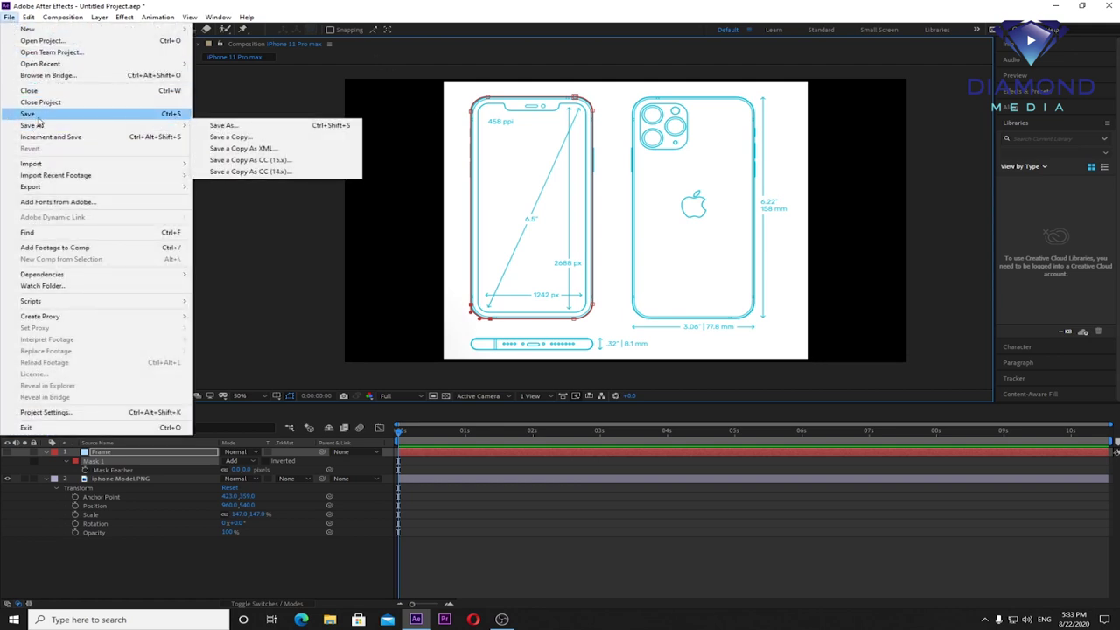
left_click(31, 114)
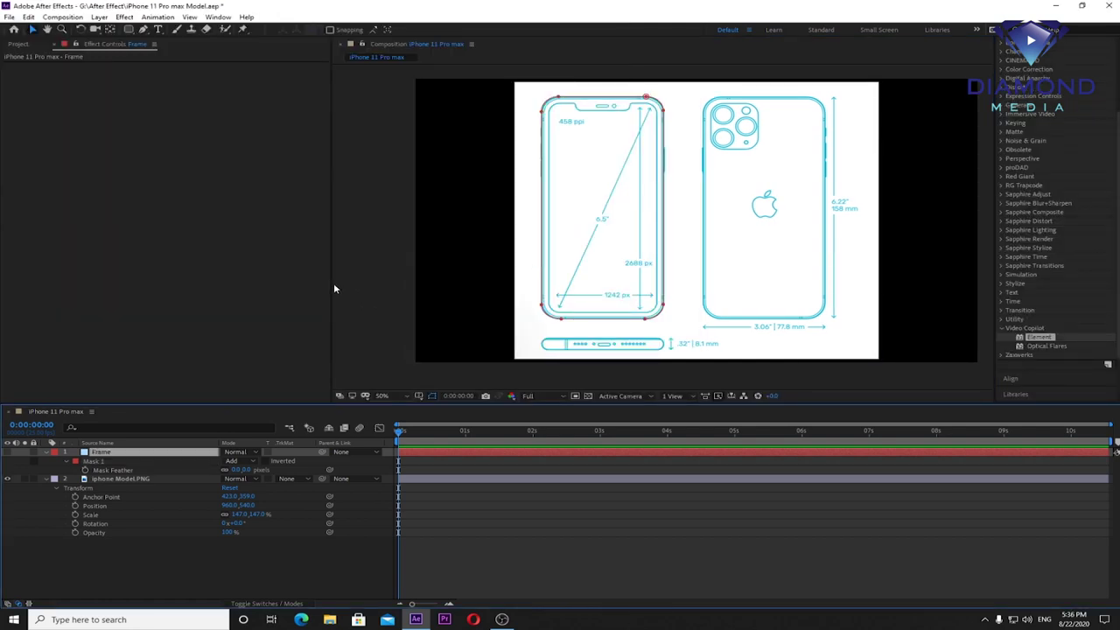
left_click_drag(333, 284, 241, 285)
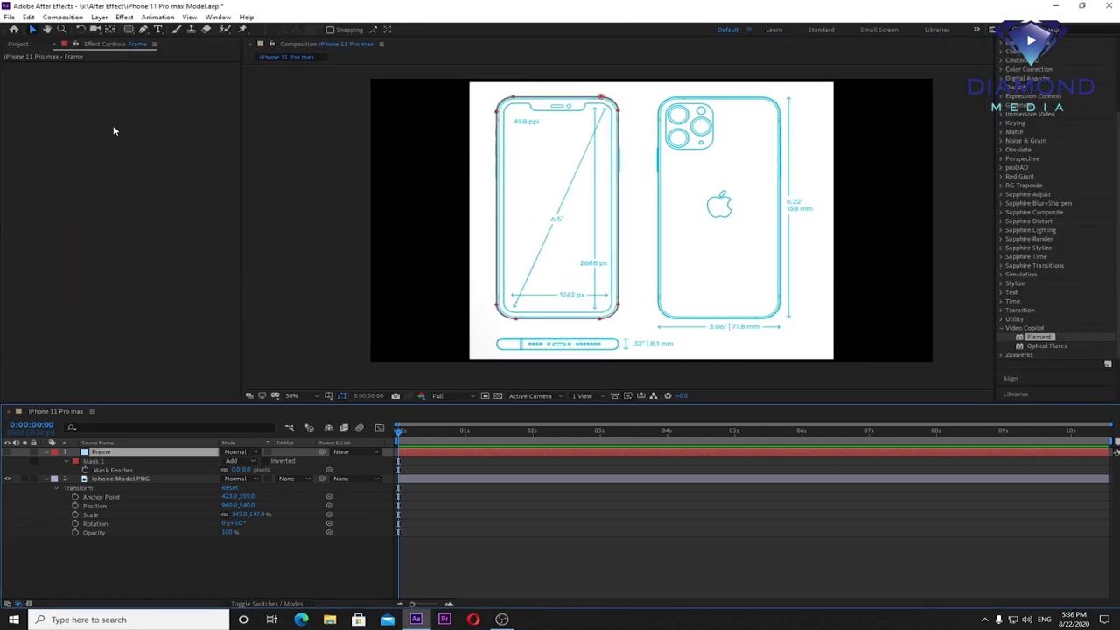
left_click(19, 44)
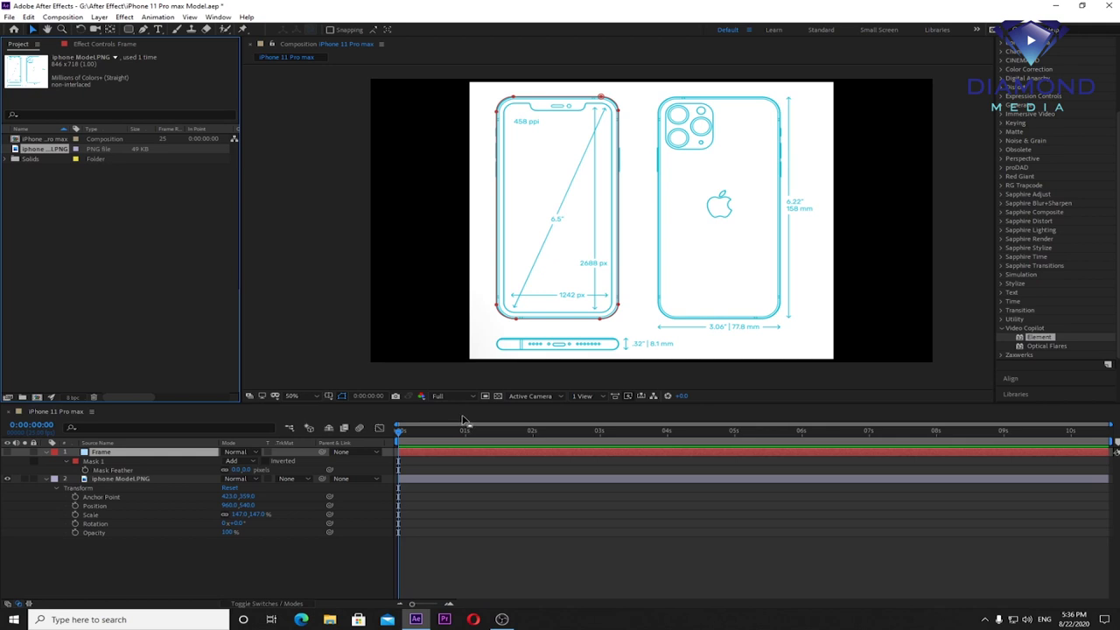
Step: Enlarge the viewer, zoom to 100%, and select the entire Frame mask path
left_click_drag(472, 405, 462, 459)
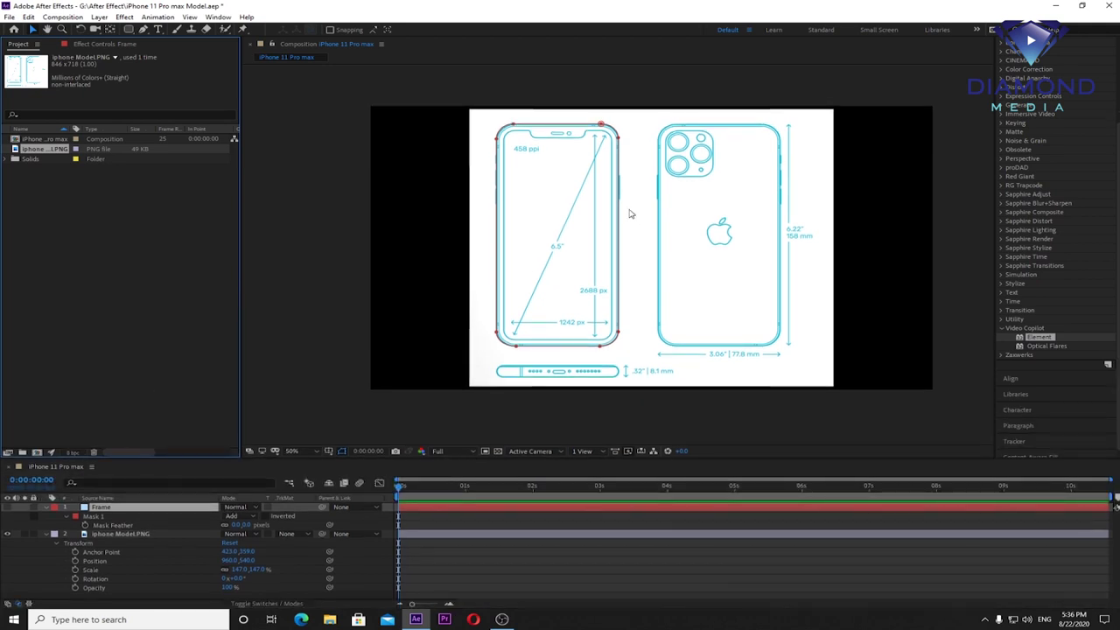
key("period")
mouse_move(547, 155)
left_mouse_down()
mouse_move(551, 248)
mouse_move(572, 237)
left_mouse_up()
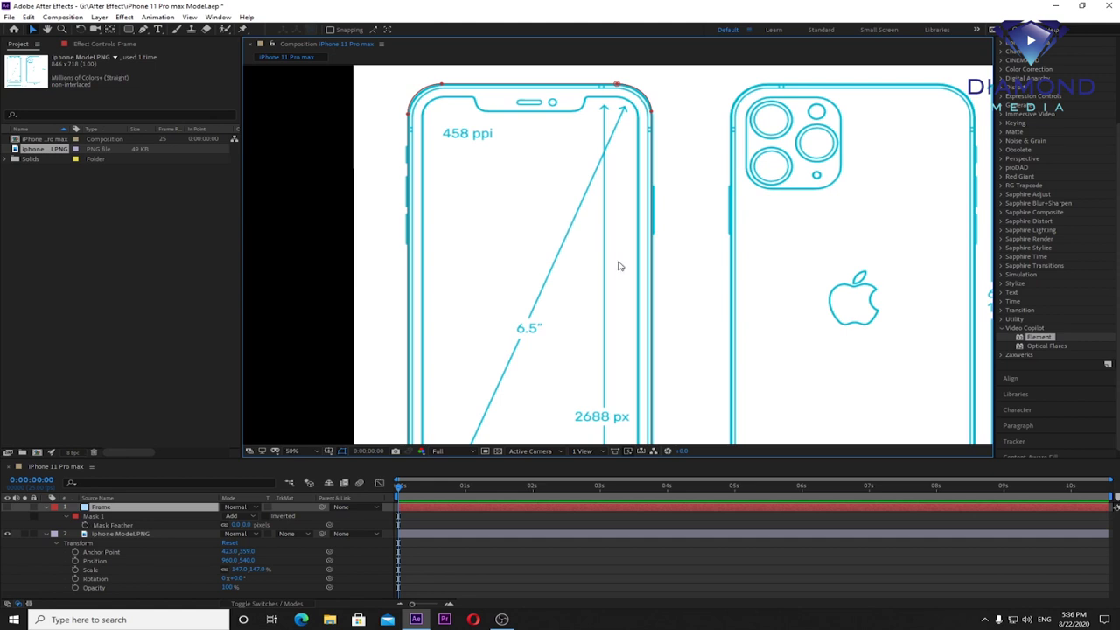
scroll(618, 266, "down", 2)
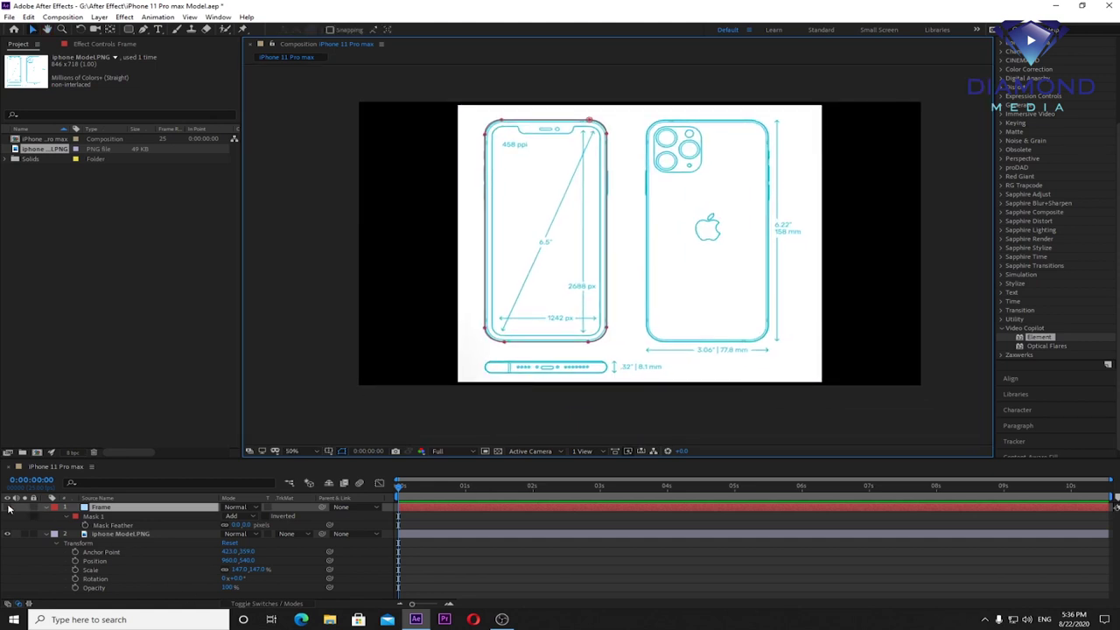
key("ctrl+t")
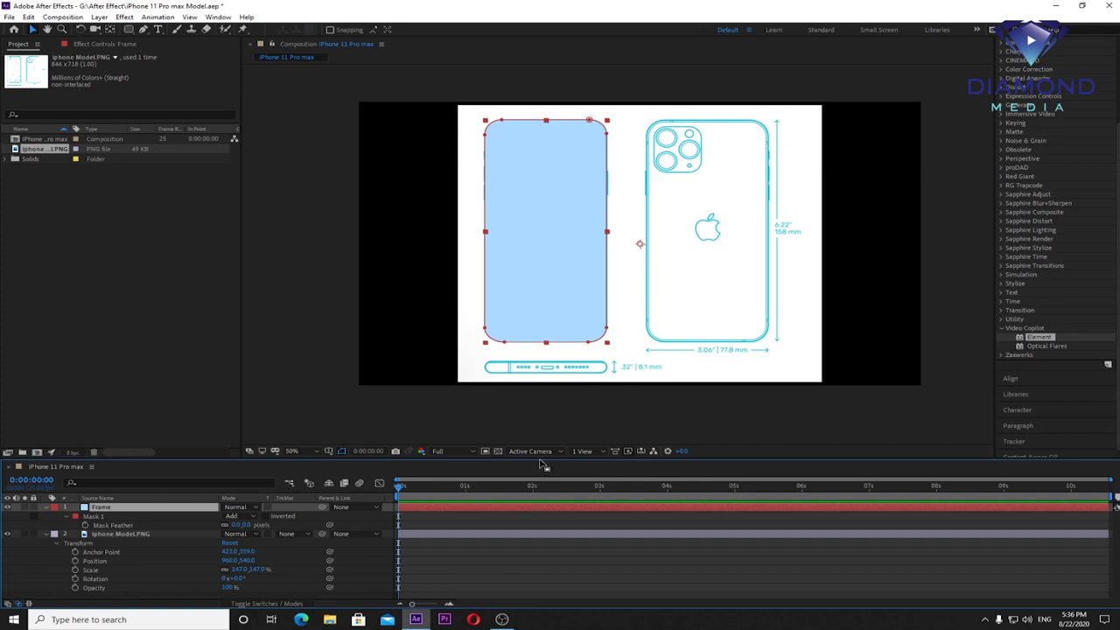
Step: Duplicate Mask 1 on the Frame layer with Ctrl+D to make Mask 2
left_click_drag(543, 464, 561, 399)
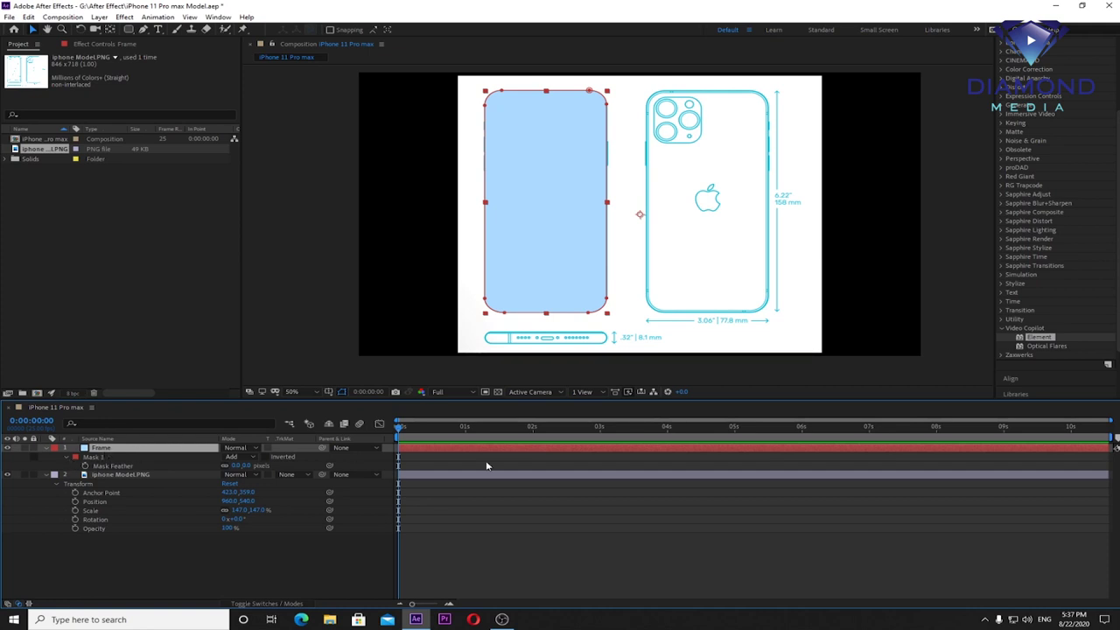
left_click(93, 459)
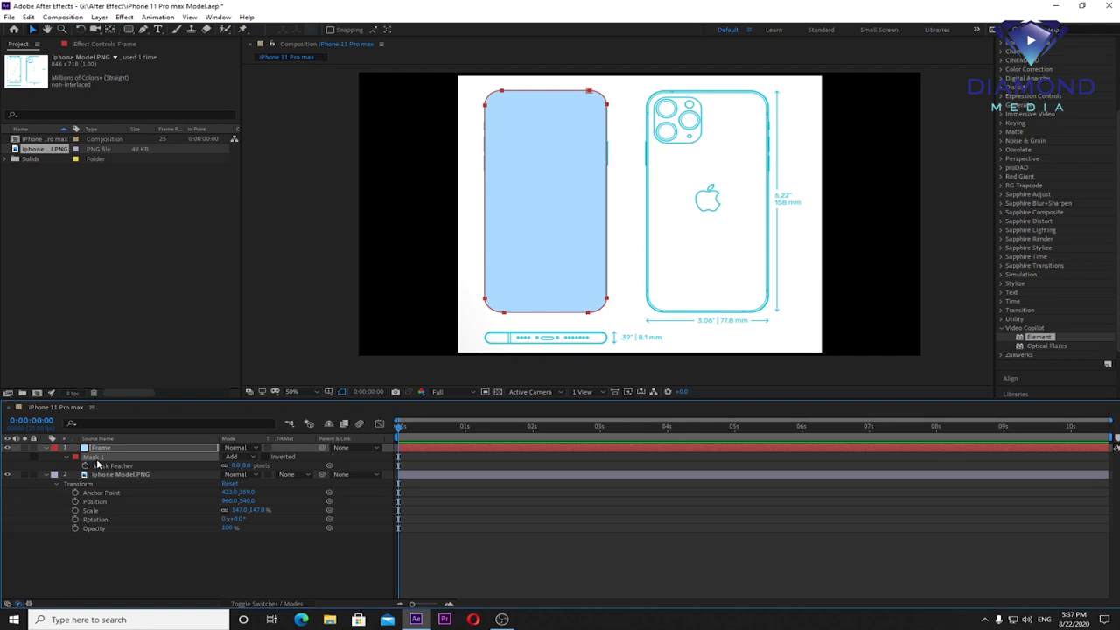
key("ctrl+d")
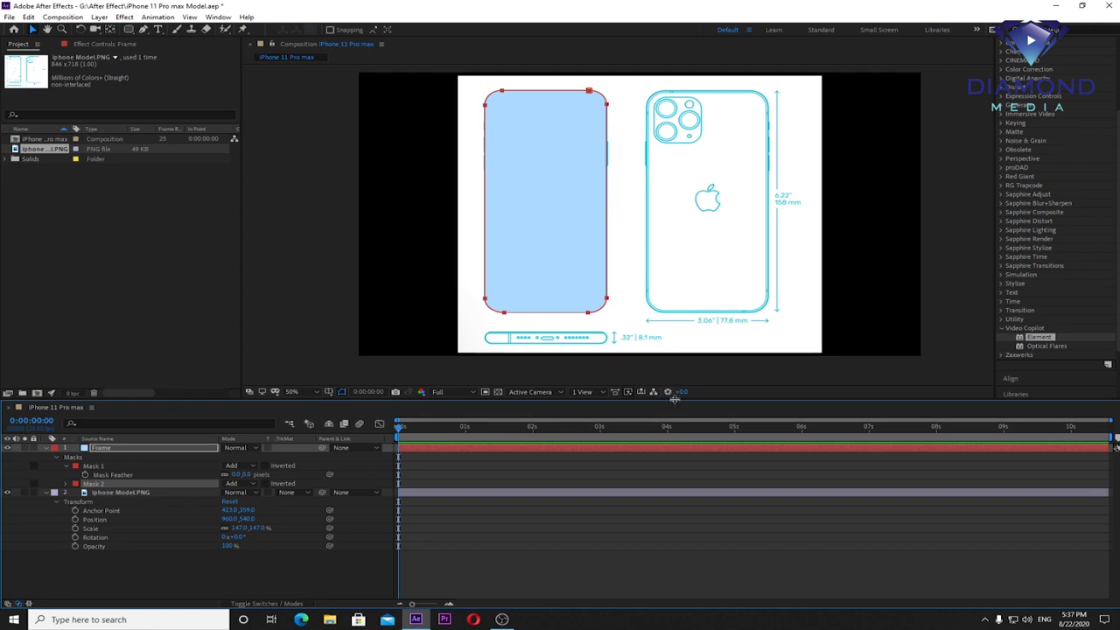
Step: Hide the Frame layer and select its mask outline at the phone's top
left_click_drag(674, 400, 673, 479)
scroll(626, 195, "up", 2)
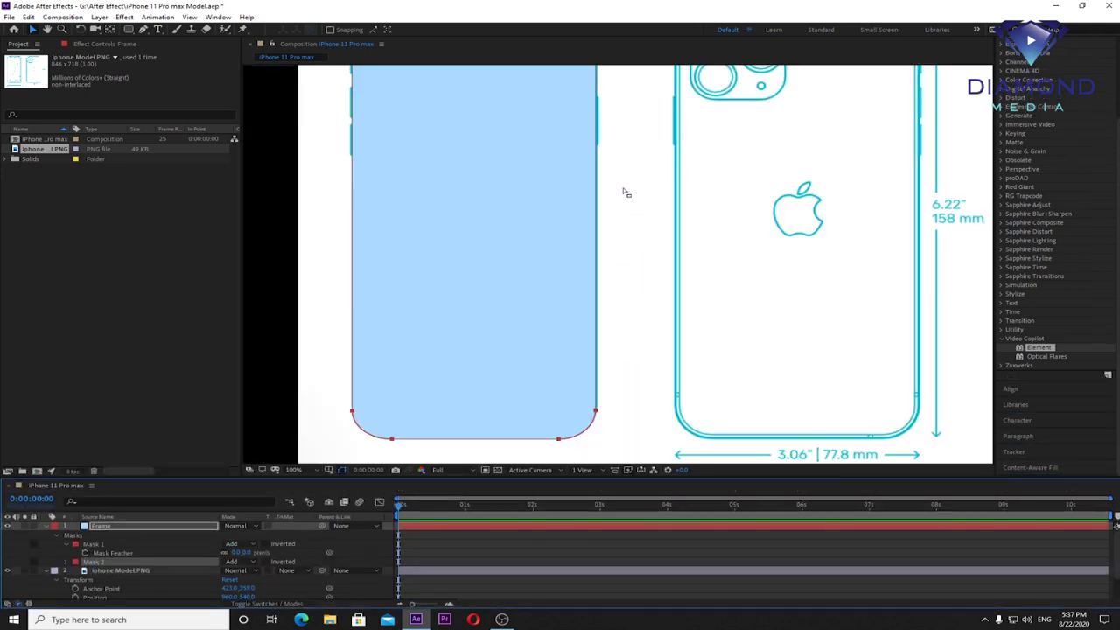
left_click_drag(622, 190, 655, 231)
key("v")
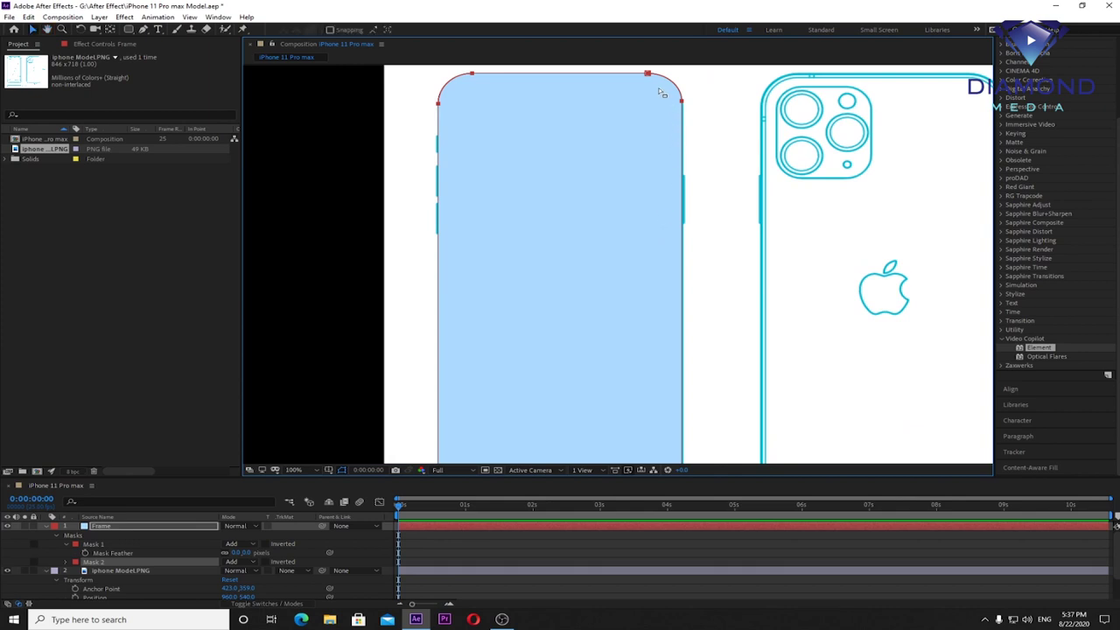
left_click(683, 103)
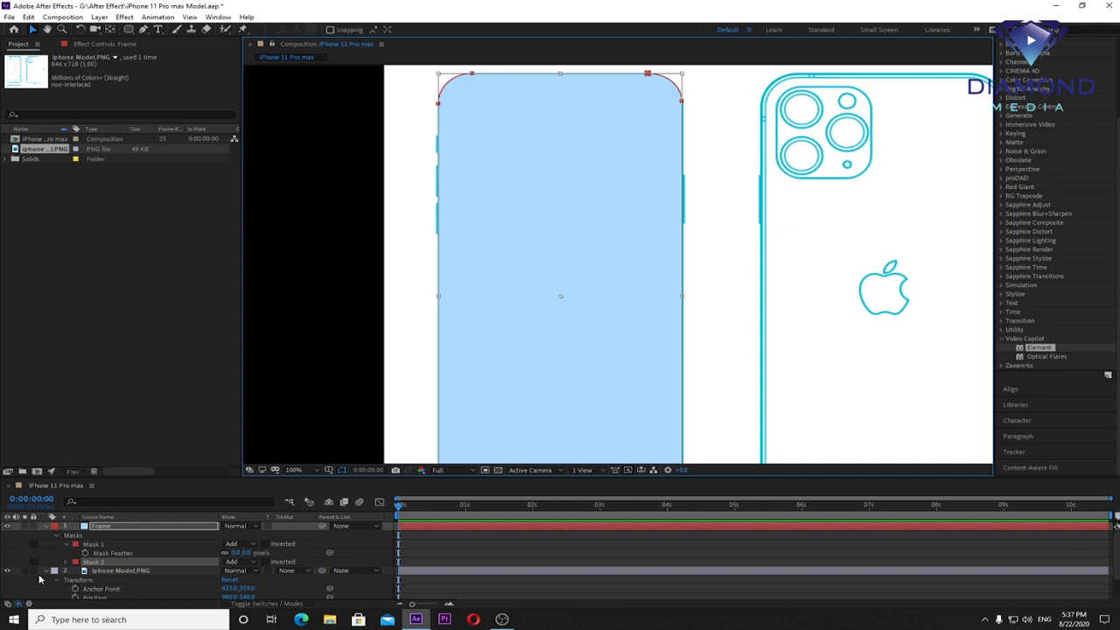
left_click(7, 527)
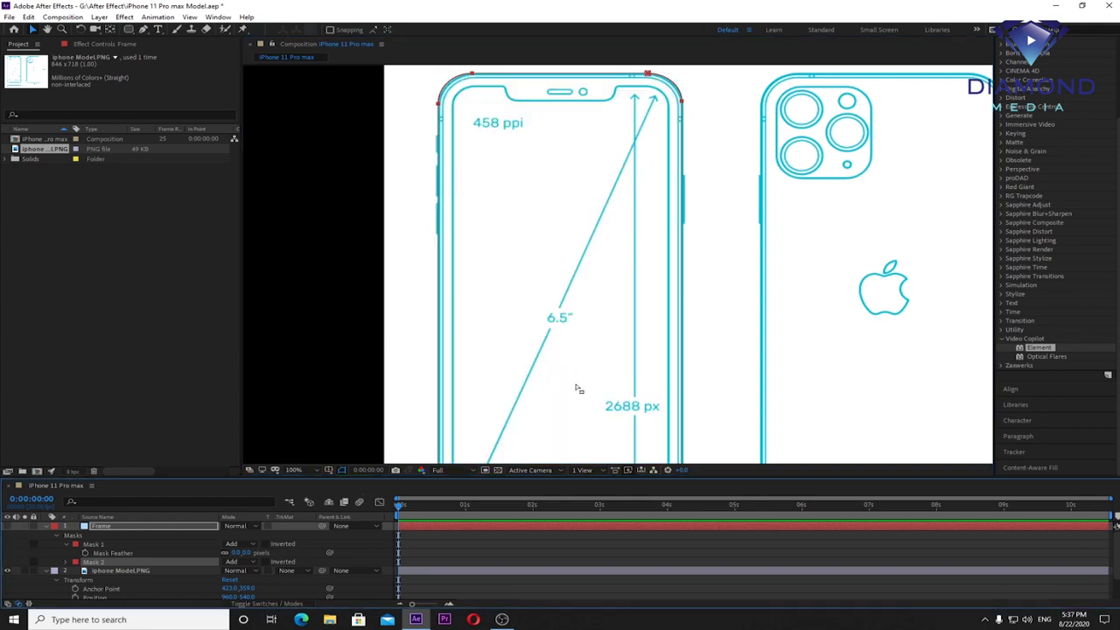
left_click(683, 102)
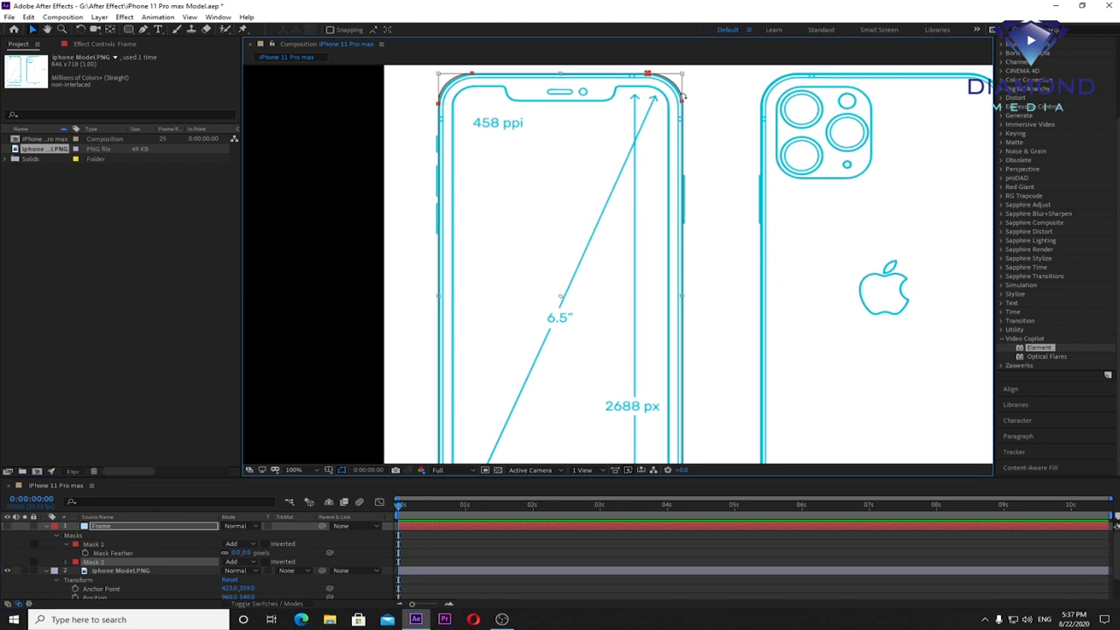
Step: Drag the mask's top, left, bottom and right edges onto the phone outline, then unhide Frame
left_click_drag(682, 74, 680, 81)
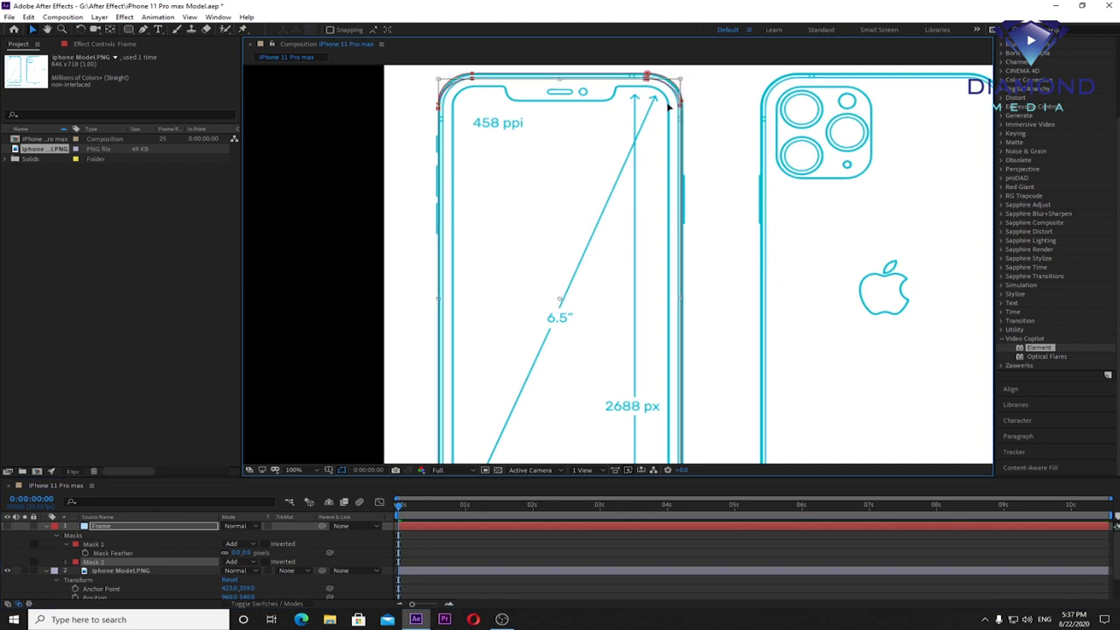
left_click_drag(437, 298, 444, 300)
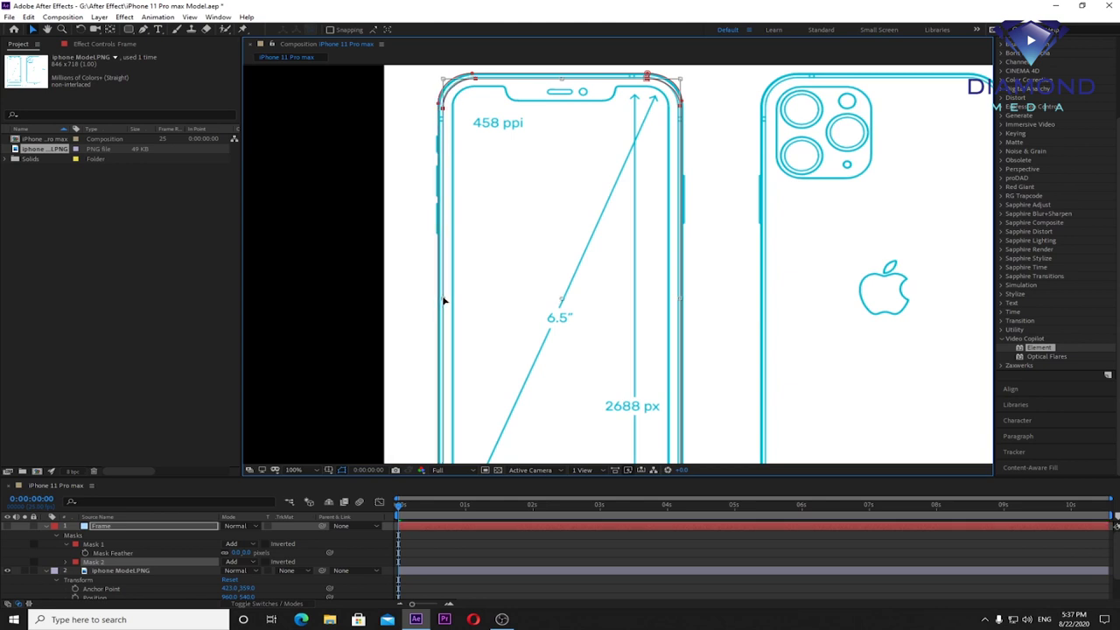
scroll(490, 332, "down", 3)
scroll(525, 359, "down", 3)
left_click_drag(557, 369, 560, 367)
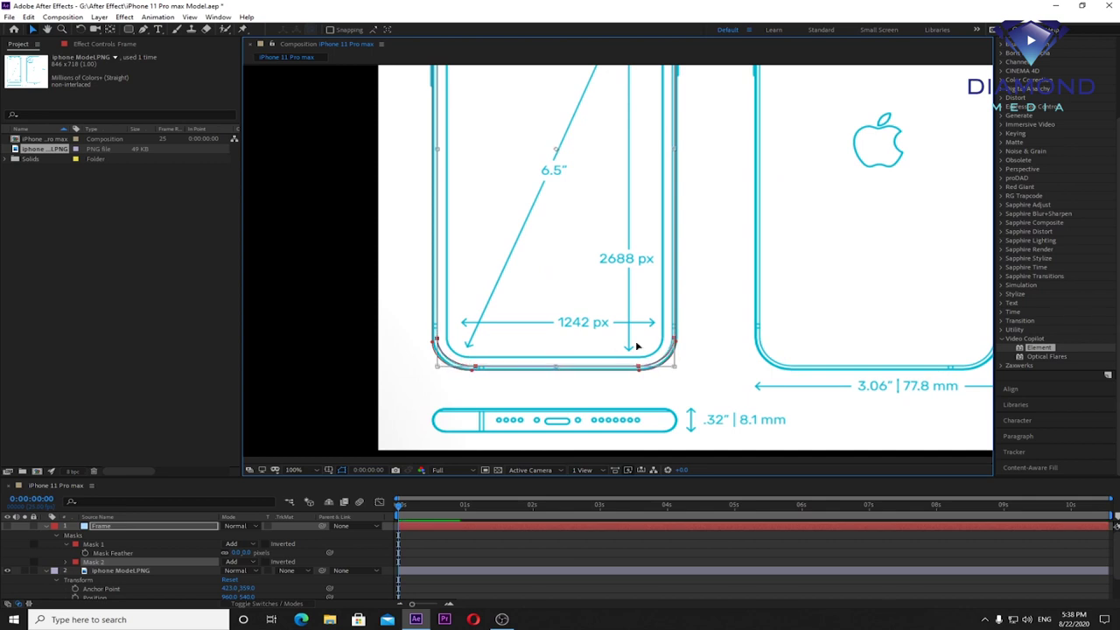
left_click_drag(672, 147, 671, 152)
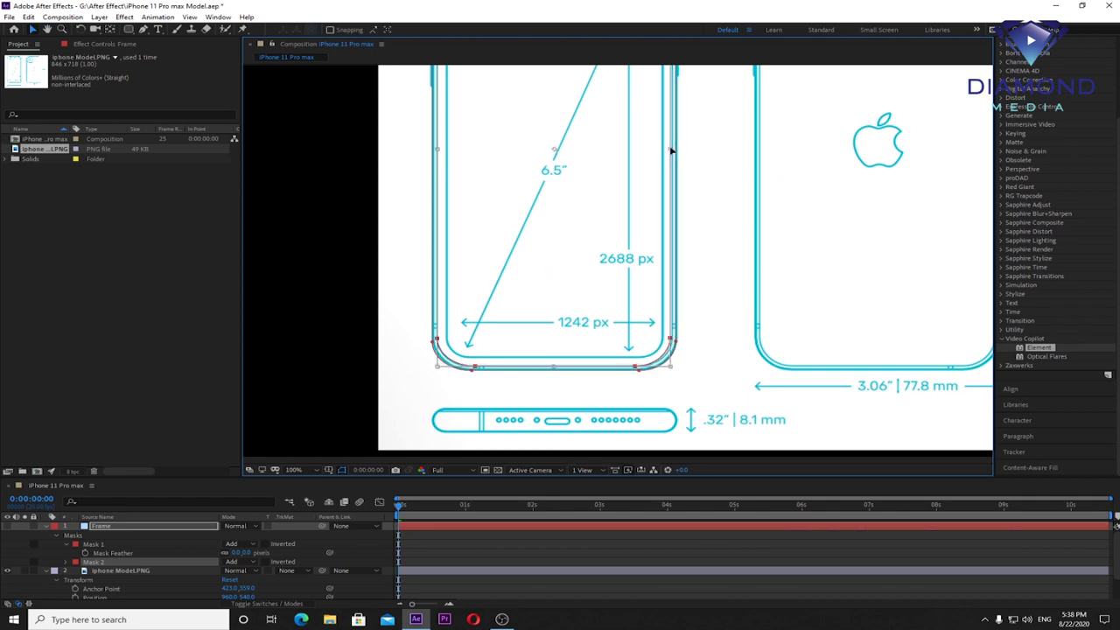
scroll(671, 151, "up", 2)
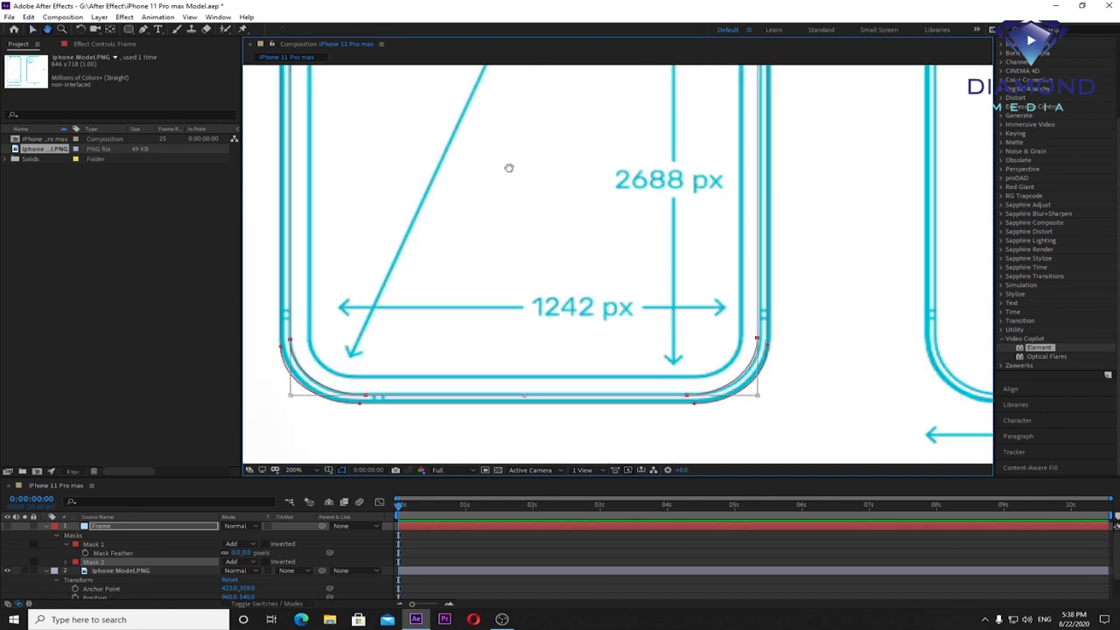
scroll(542, 284, "down", 4)
left_click_drag(621, 223, 576, 247)
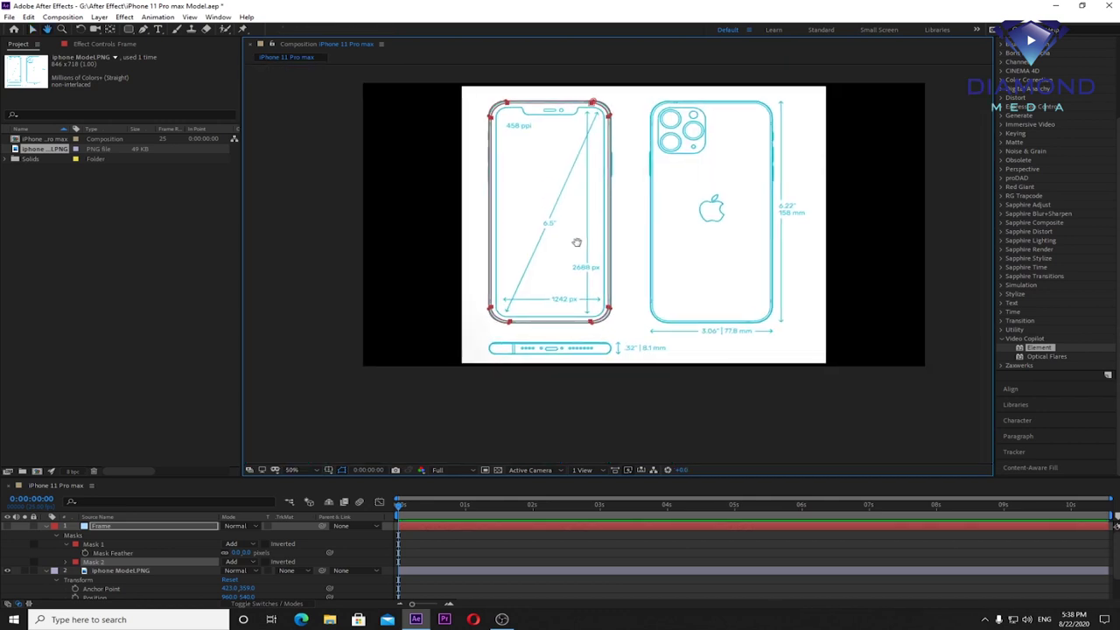
left_click(9, 526)
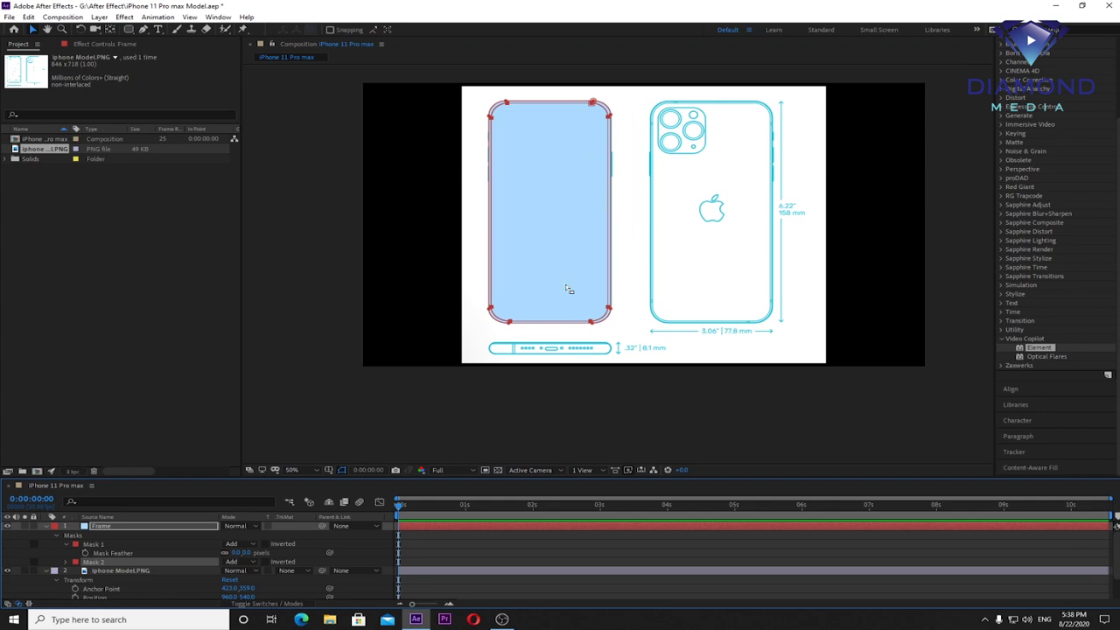
Step: At 200% zoom, raise the bottom mask path onto the outline and check the fill
scroll(584, 308, "up", 2)
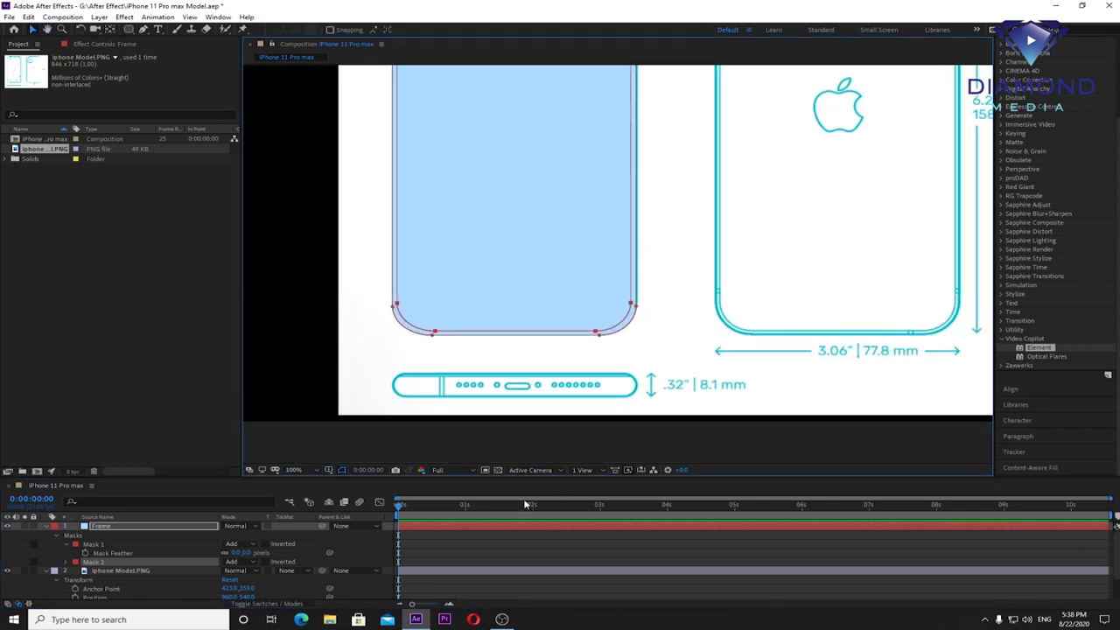
key("ctrl+t")
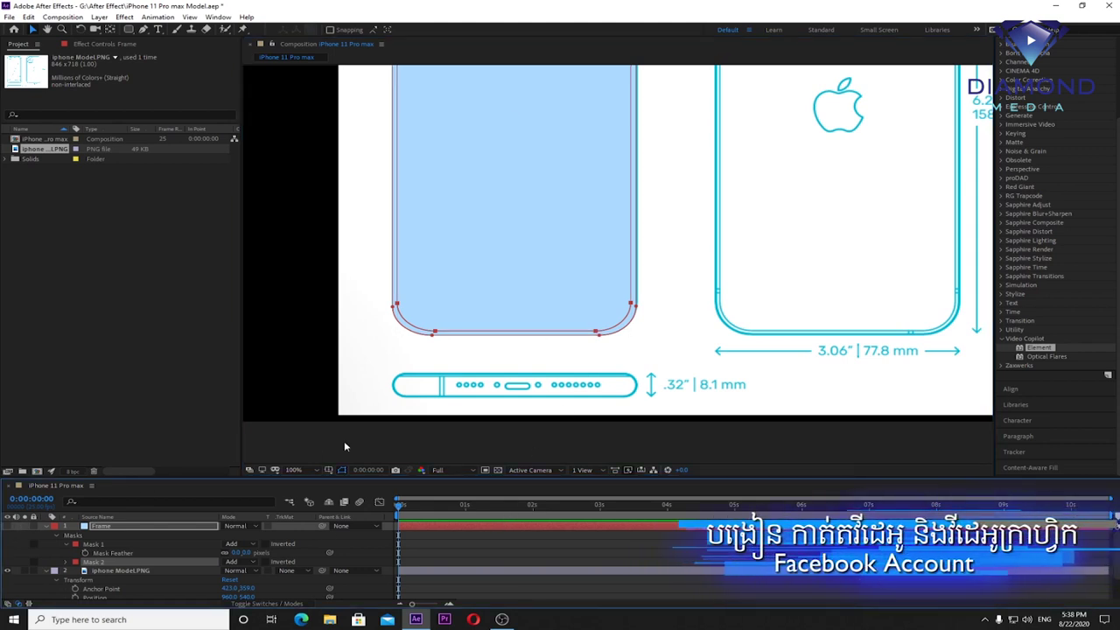
key("Return")
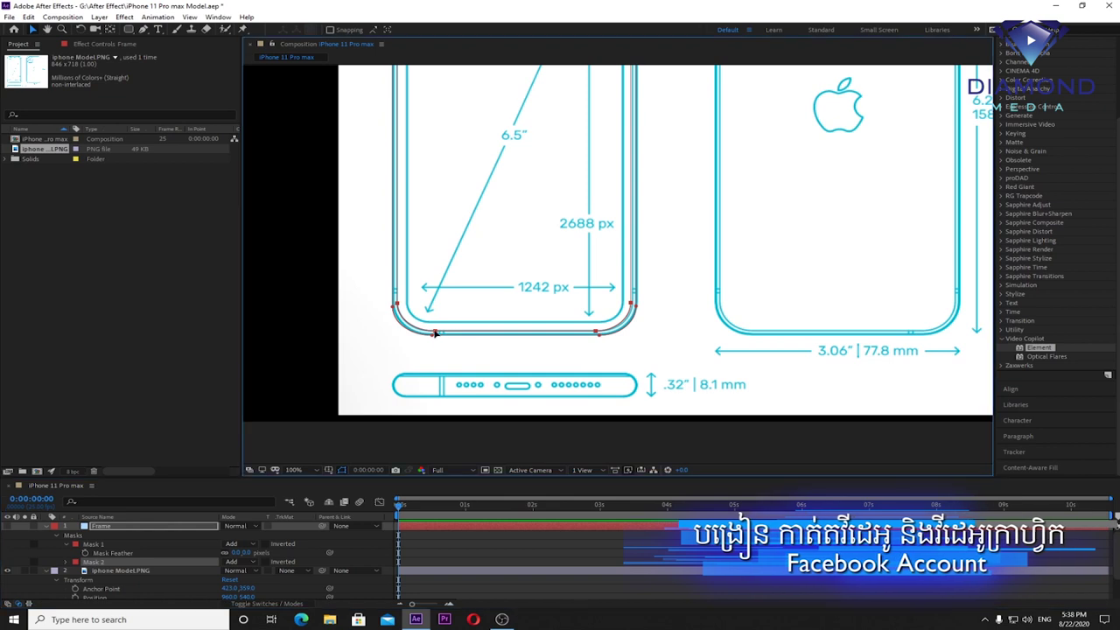
key("period")
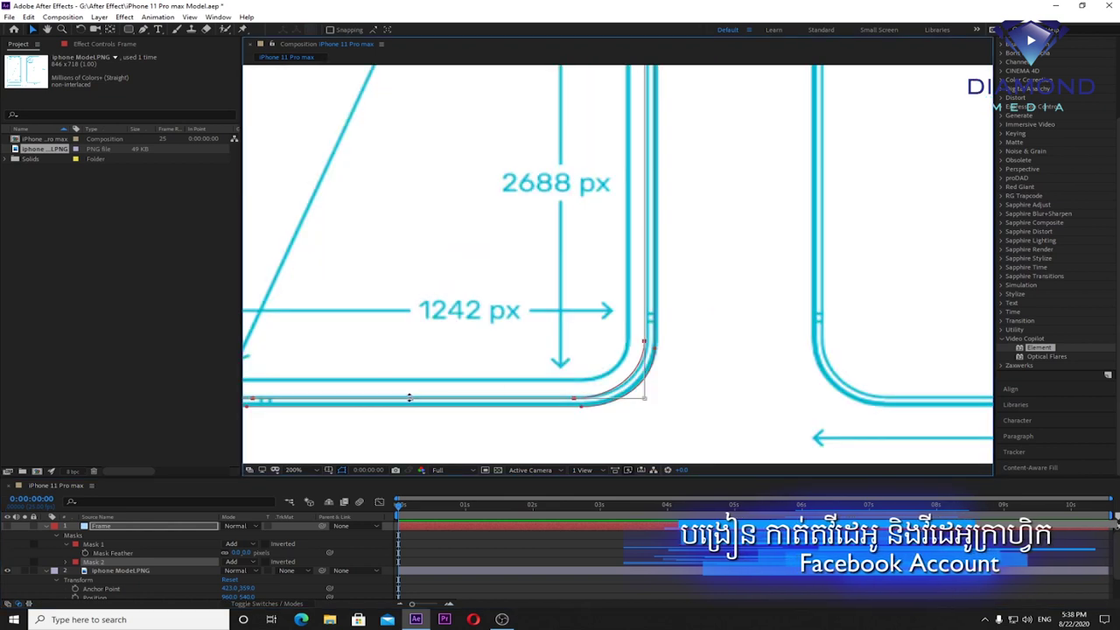
left_click_drag(412, 400, 414, 399)
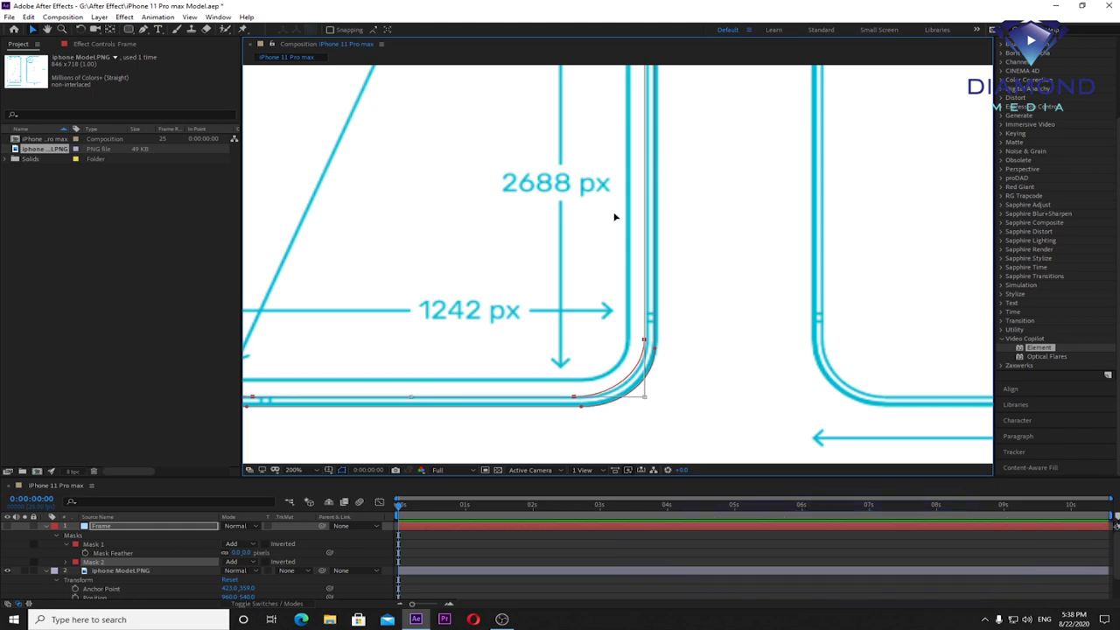
left_click_drag(620, 214, 723, 247)
left_click_drag(700, 185, 665, 313)
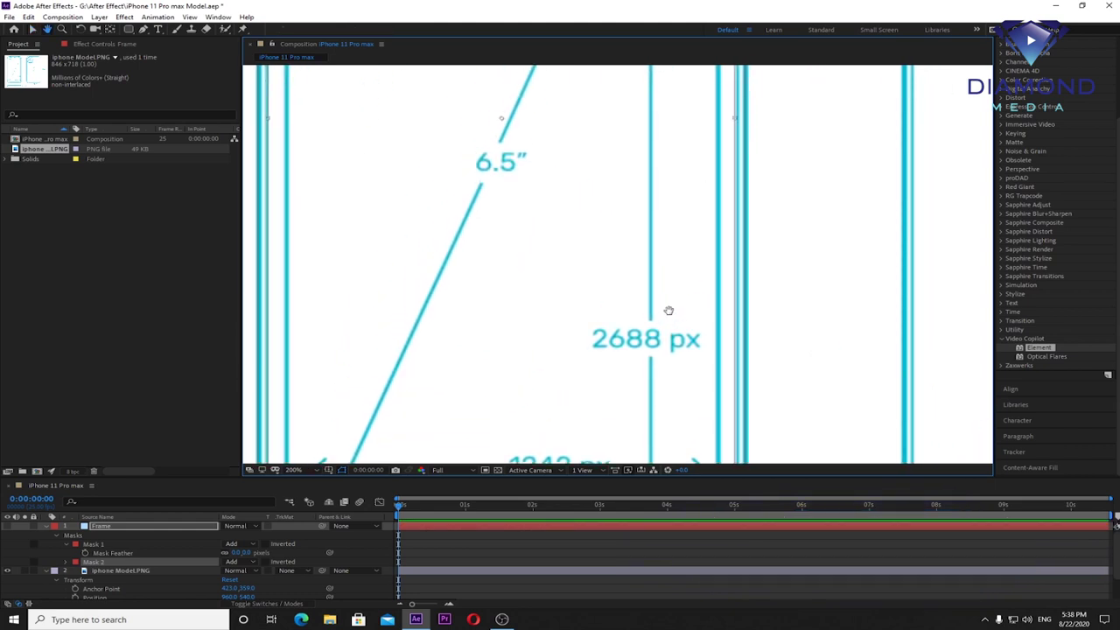
left_click_drag(732, 119, 704, 202)
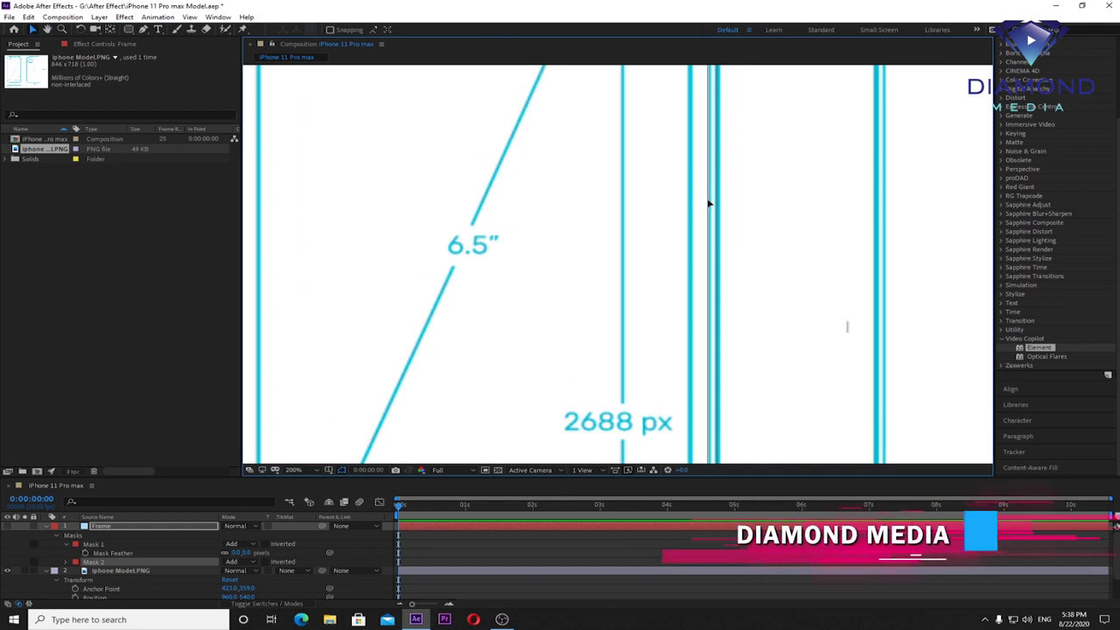
scroll(709, 203, "down", 2)
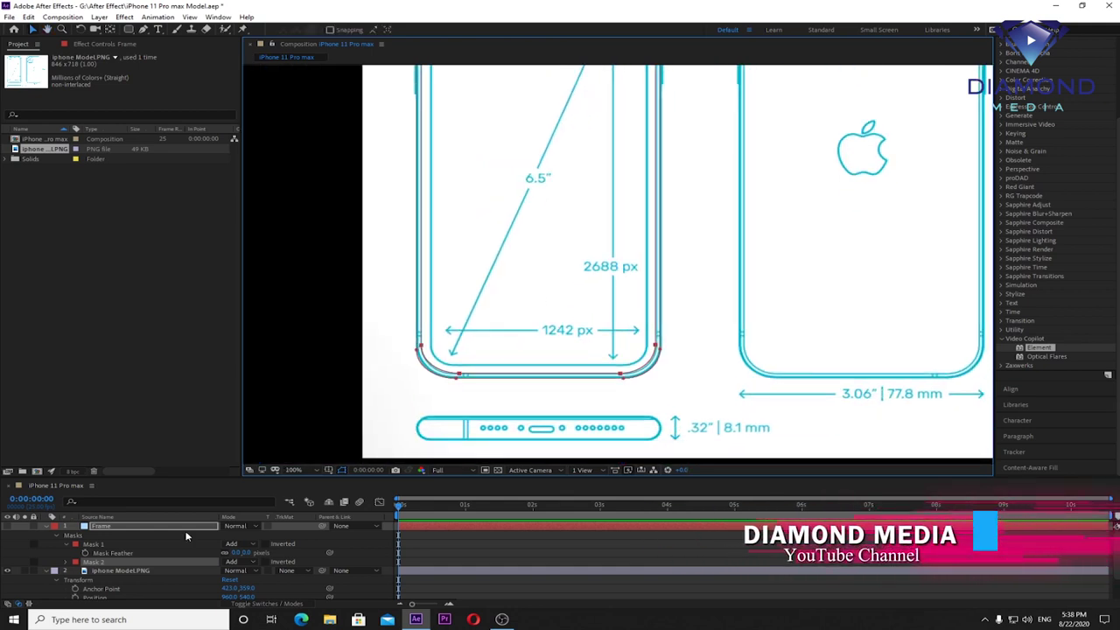
left_click(521, 360)
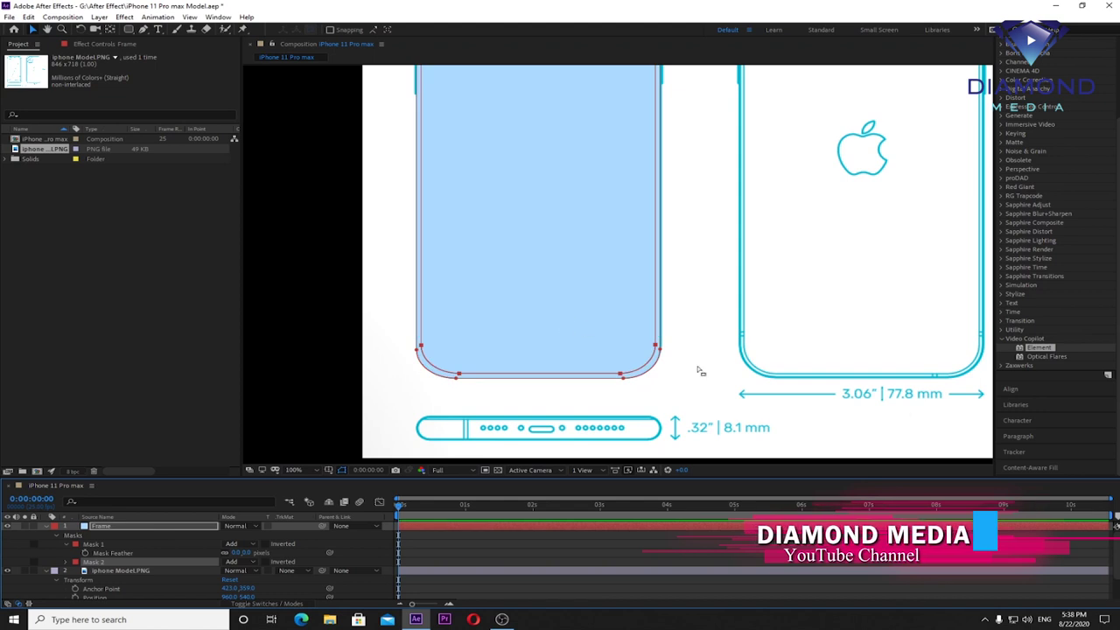
left_click_drag(322, 478, 328, 391)
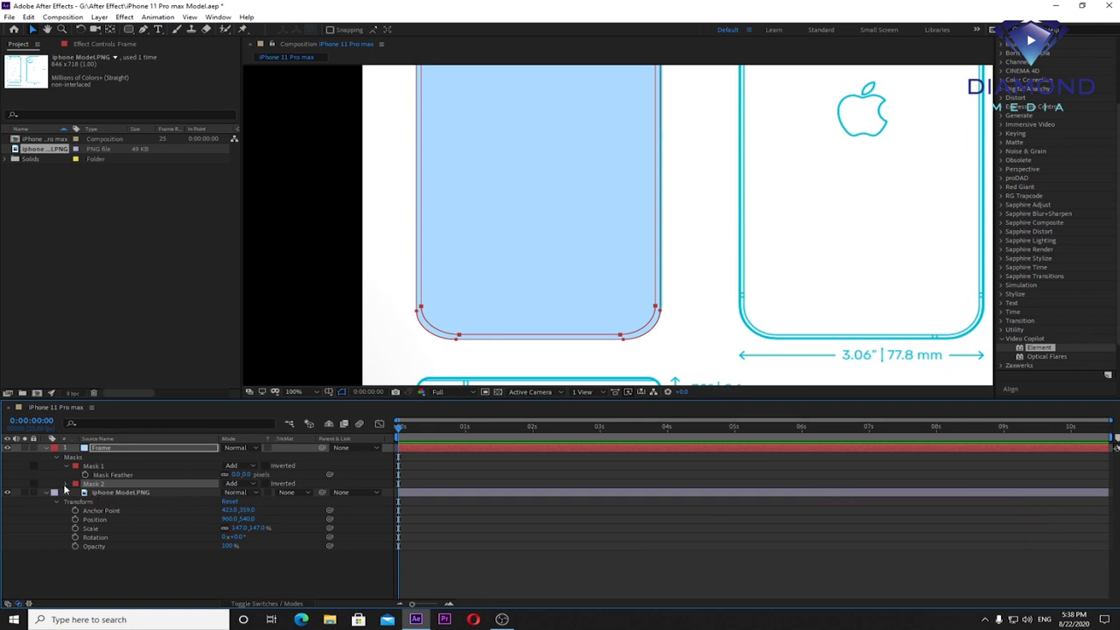
Step: Set the Frame solid's Mask 2 to Subtract so only a thin phone-shaped border remains
left_click(57, 457)
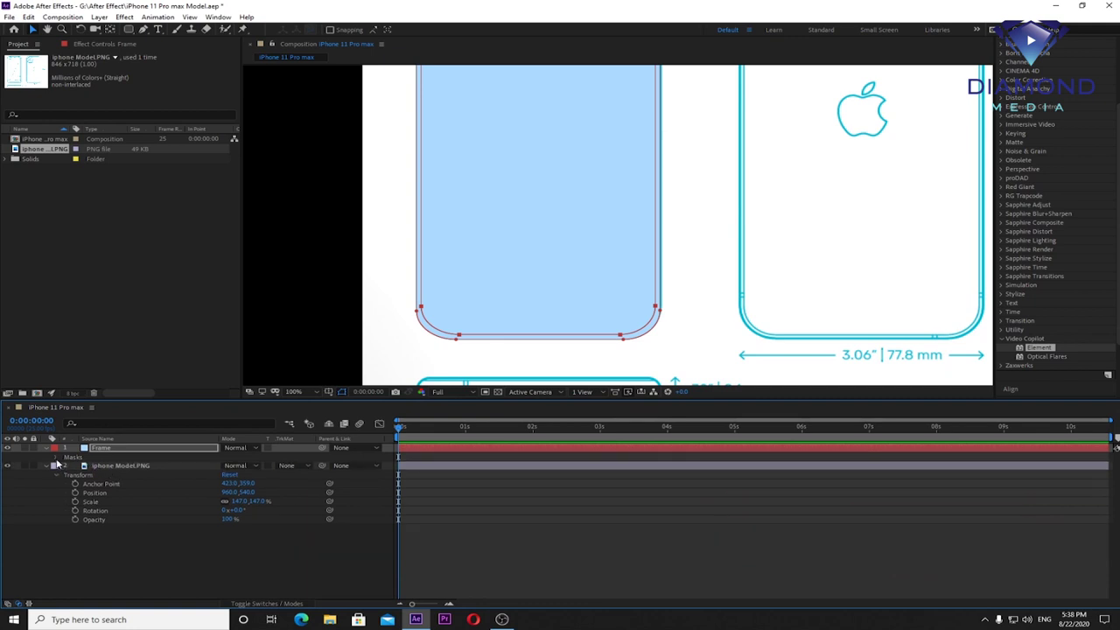
left_click(55, 459)
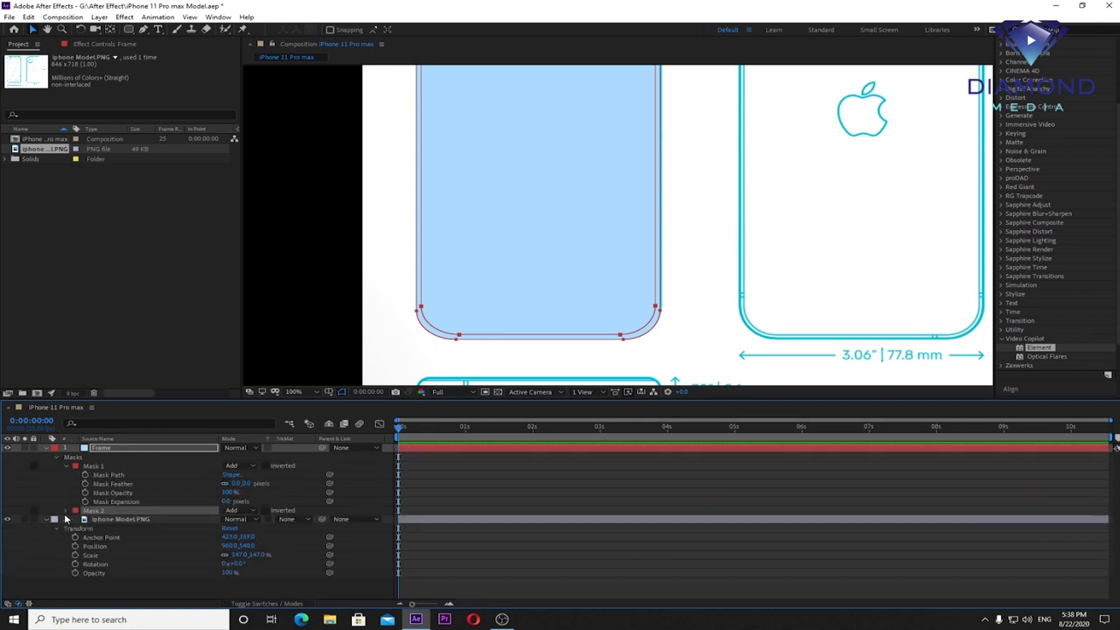
left_click(66, 511)
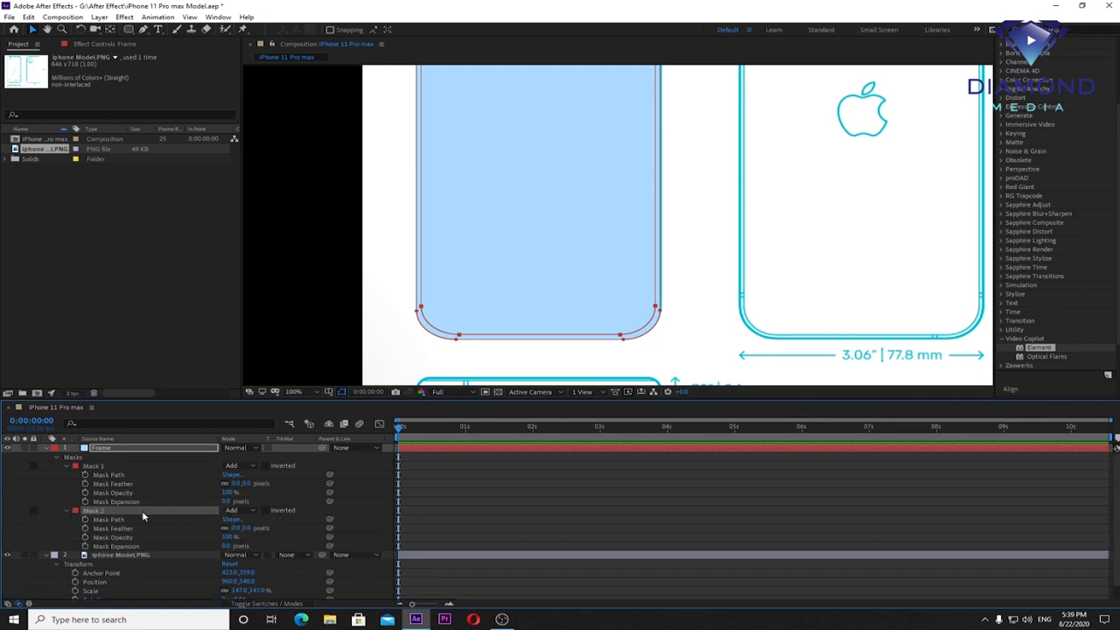
left_click(253, 513)
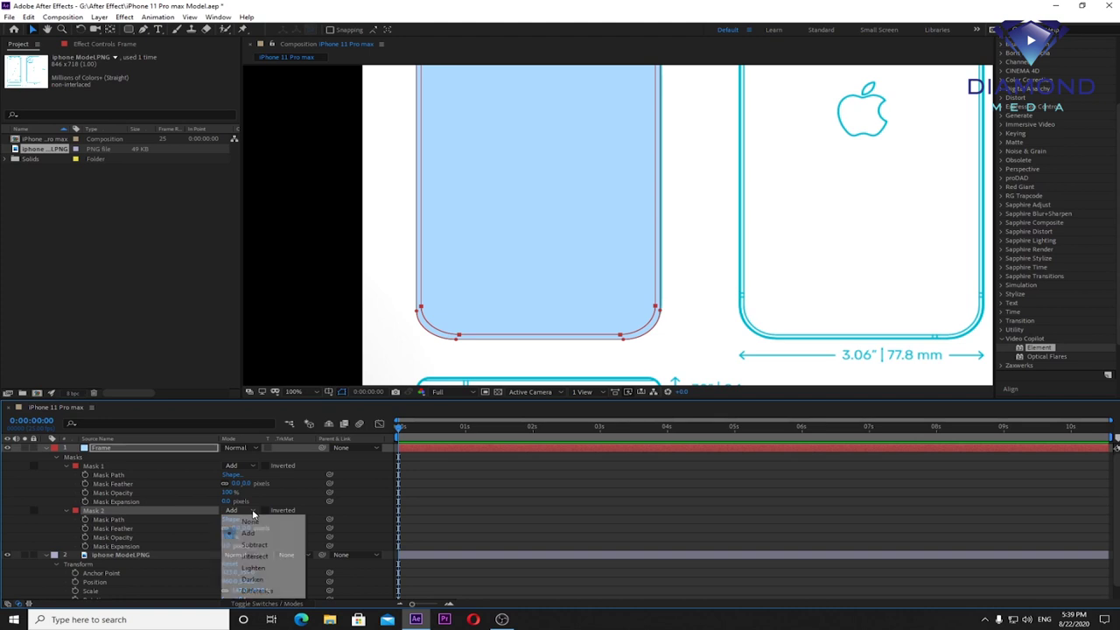
left_click(263, 548)
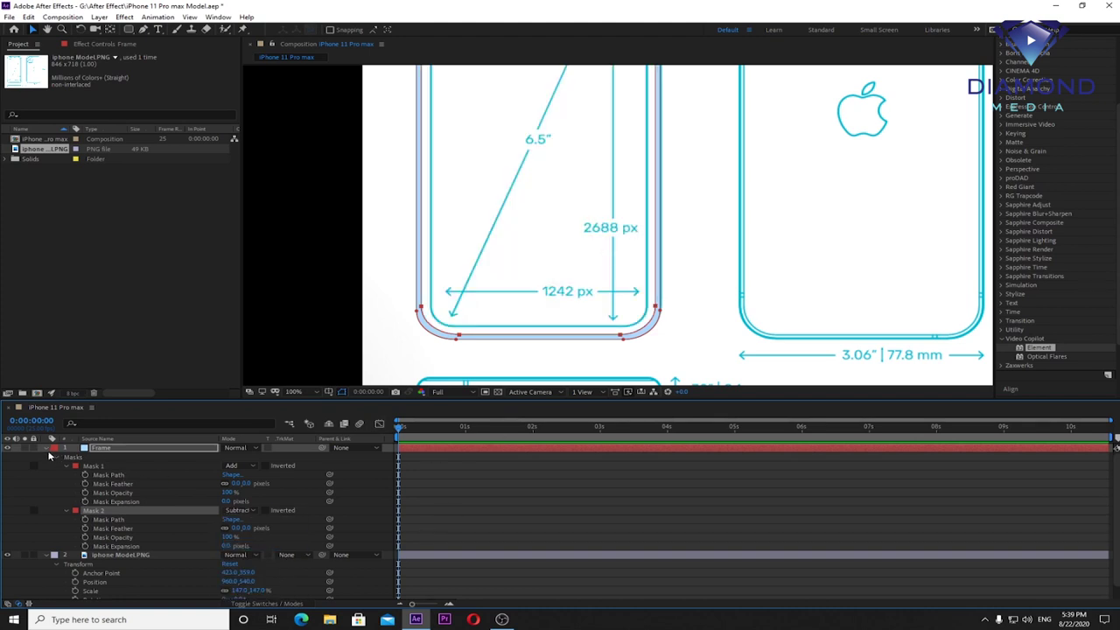
left_click(49, 451)
Step: Save the After Effects project
scroll(742, 188, "down", 2)
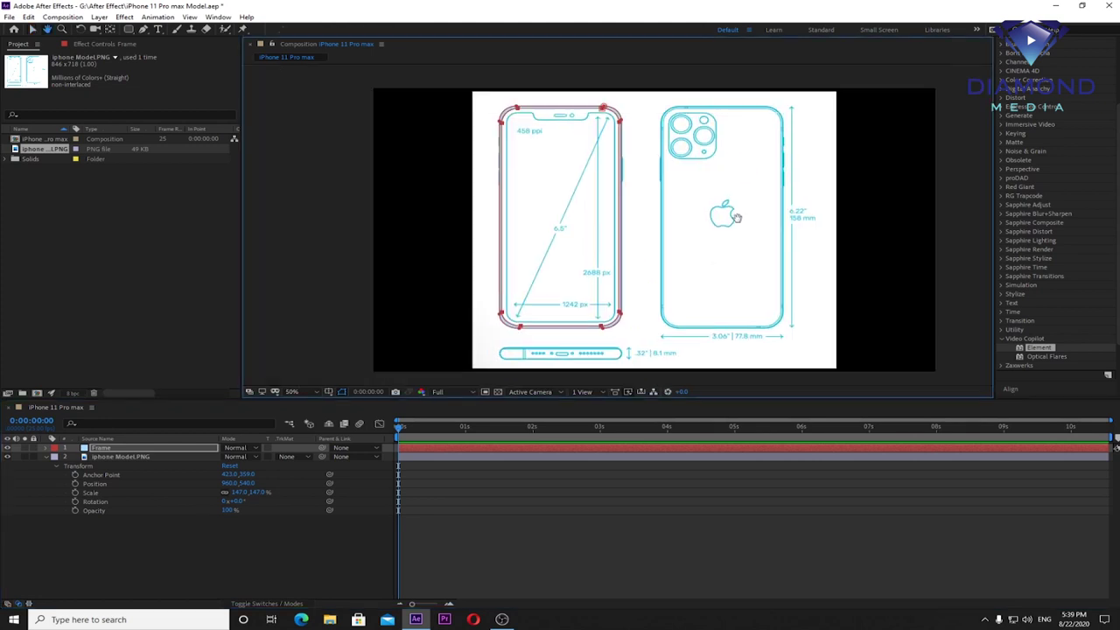
left_click(9, 16)
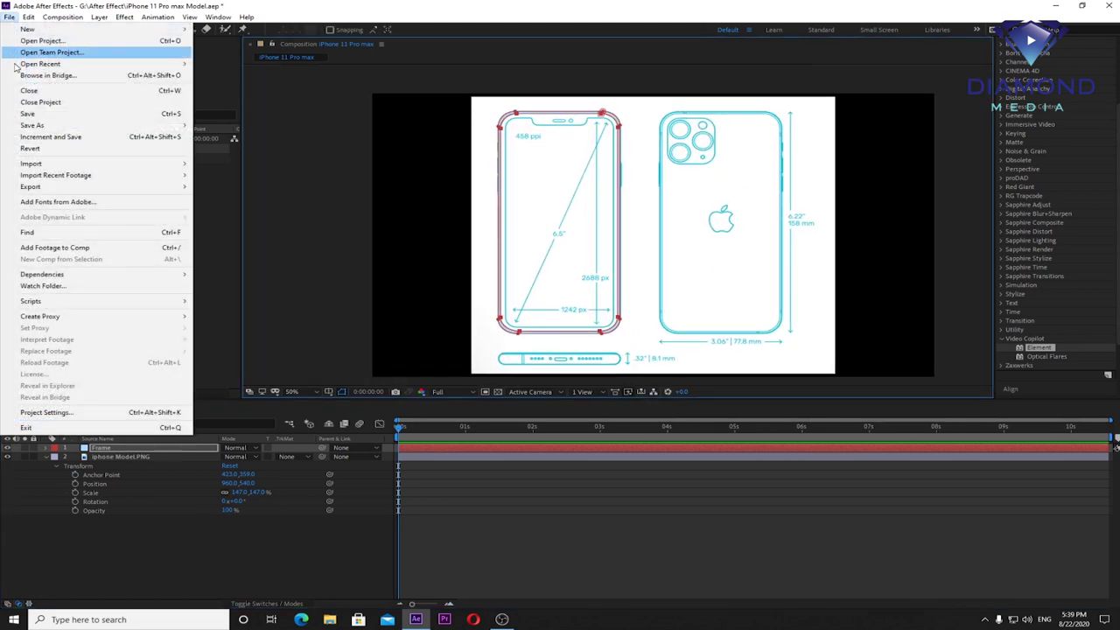
left_click(29, 114)
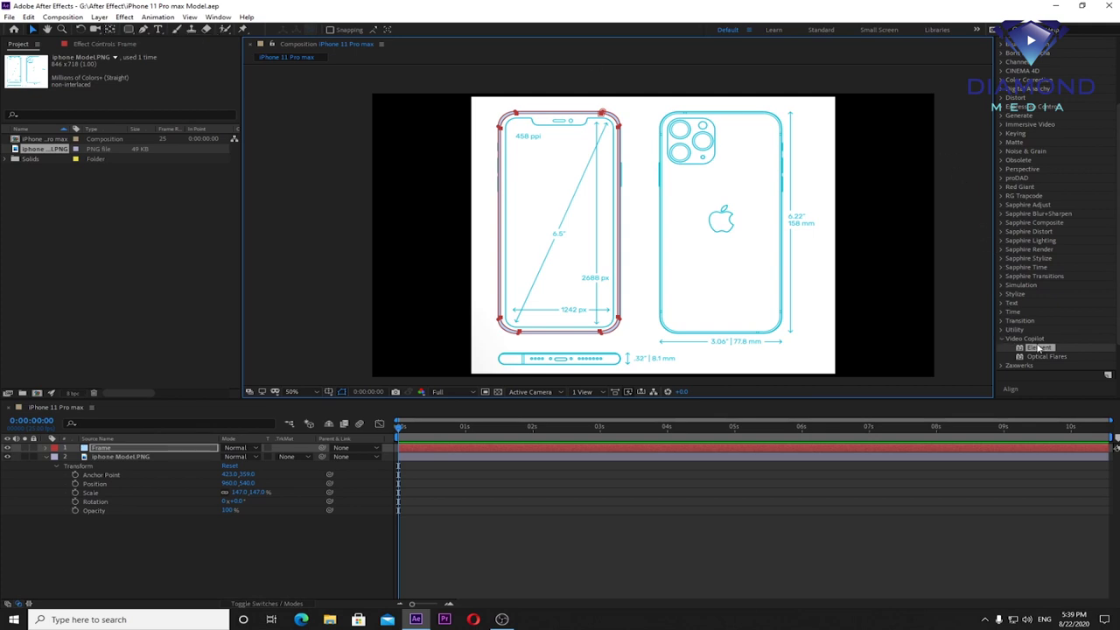
Step: Collapse the Video Copilot effects group and start a new solid from the Layer menu
left_click(1001, 339)
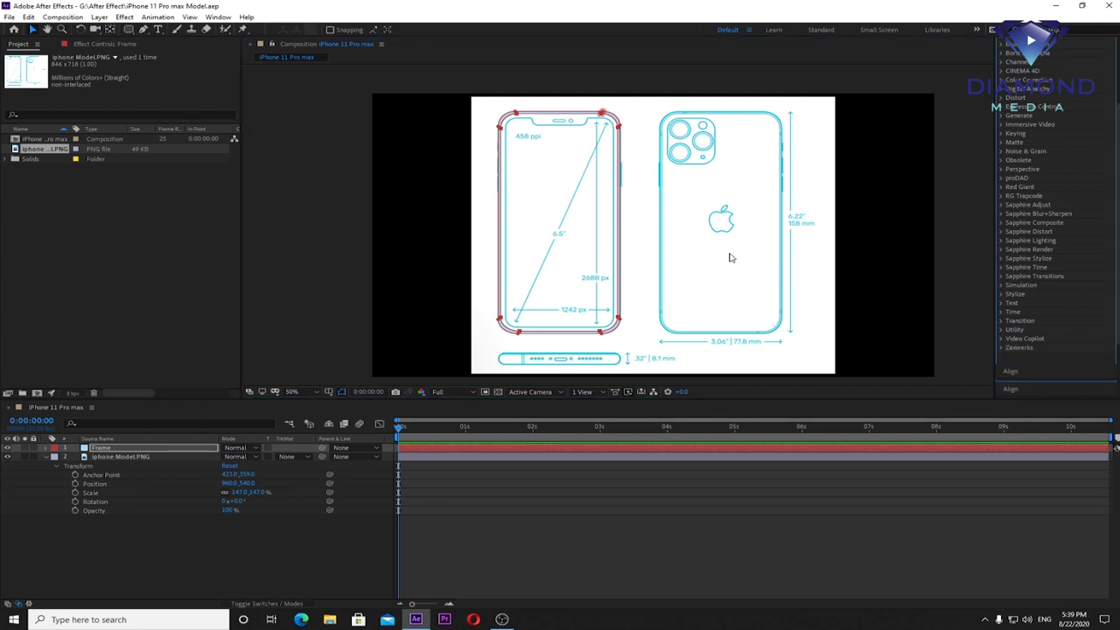
left_click(98, 17)
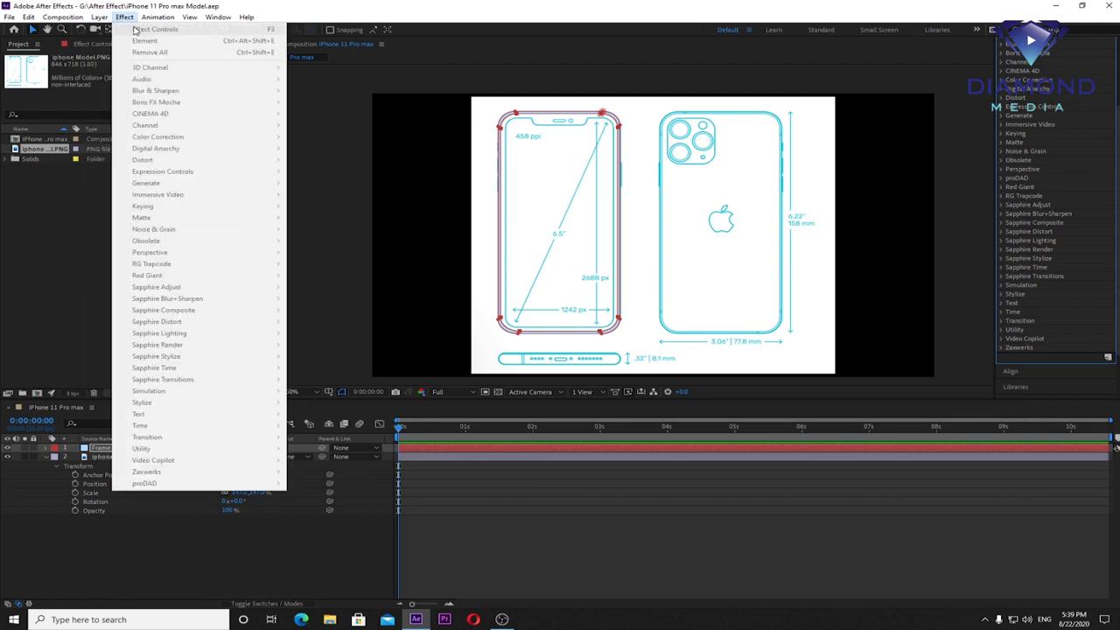
left_click(98, 18)
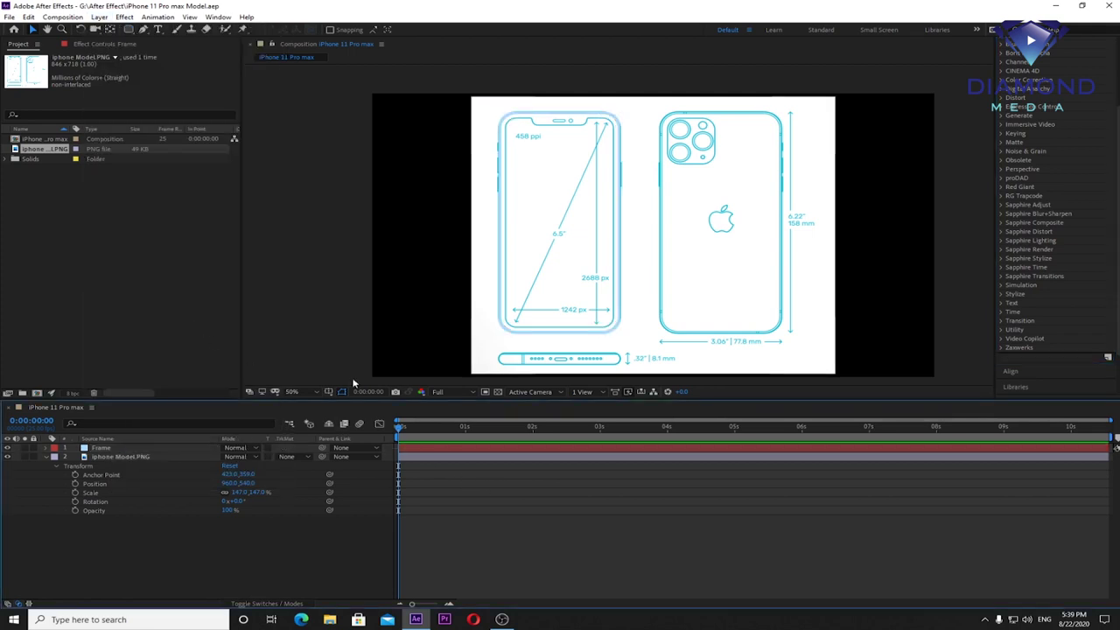
left_click(99, 18)
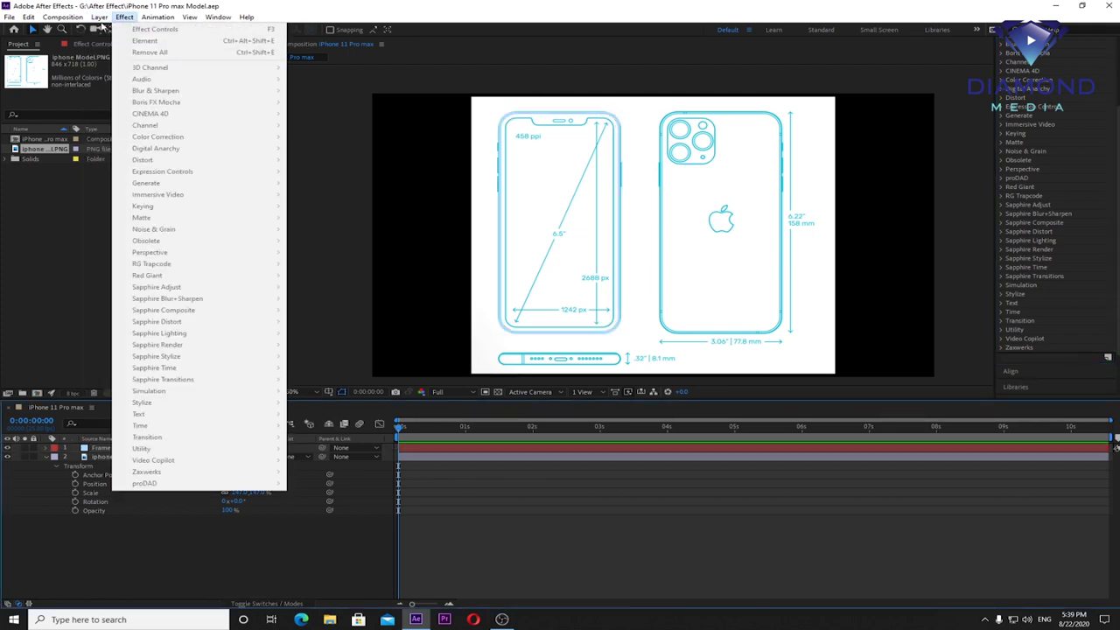
mouse_move(114, 30)
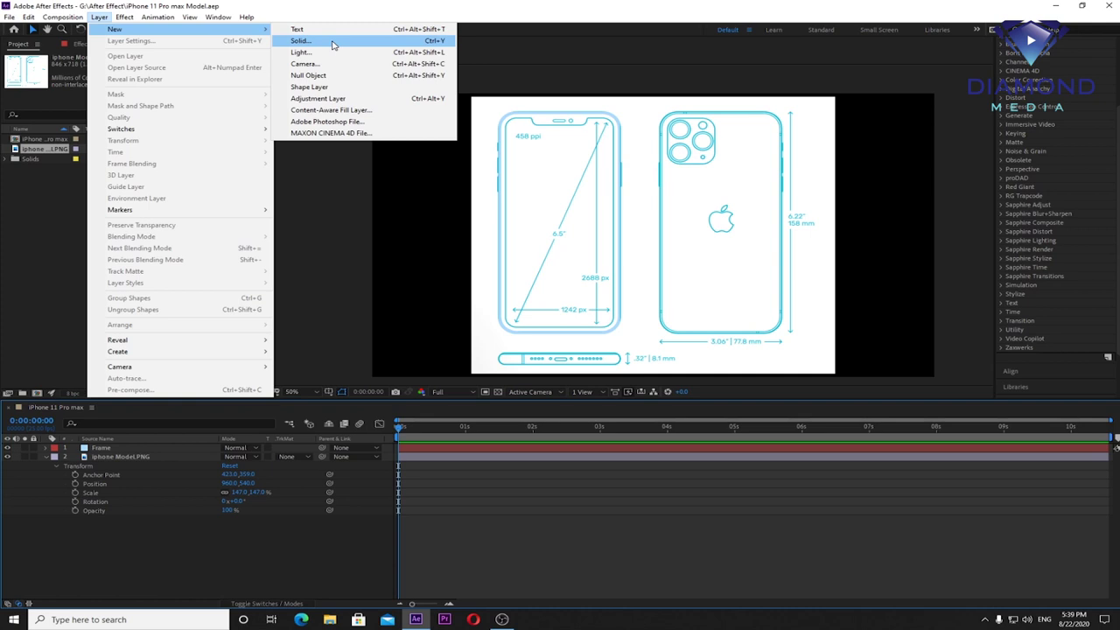
Step: Create a full-size solid named '3D Model (iPhone 11 pro max)'
left_click(332, 44)
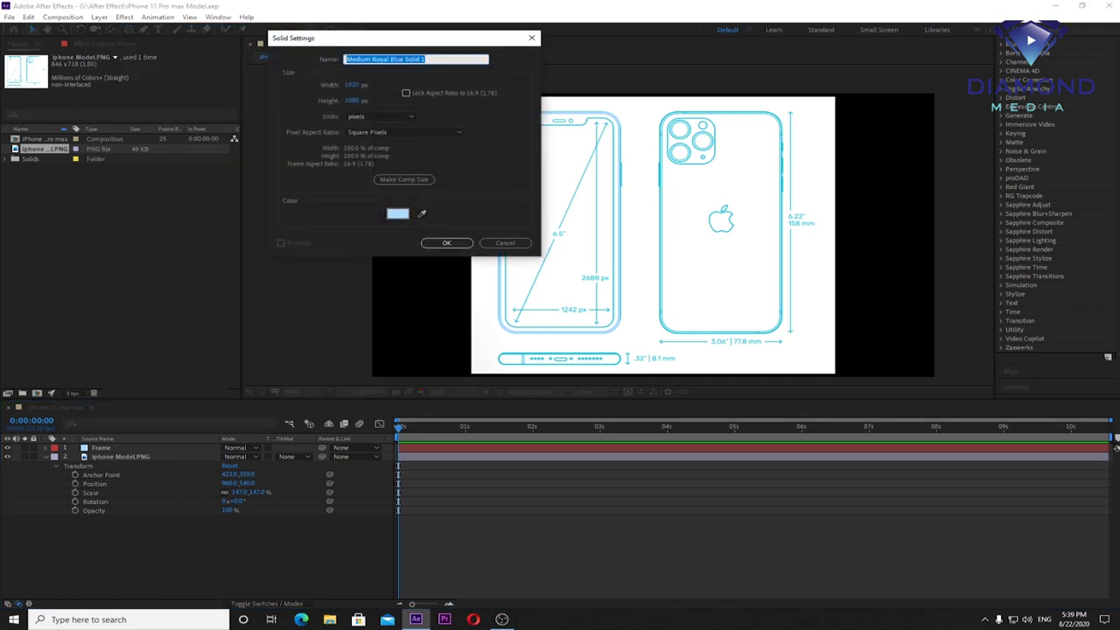
type("3D M")
type("ode")
type("h")
key("BackSpace")
key("BackSpace")
key("BackSpace")
type("pro max)")
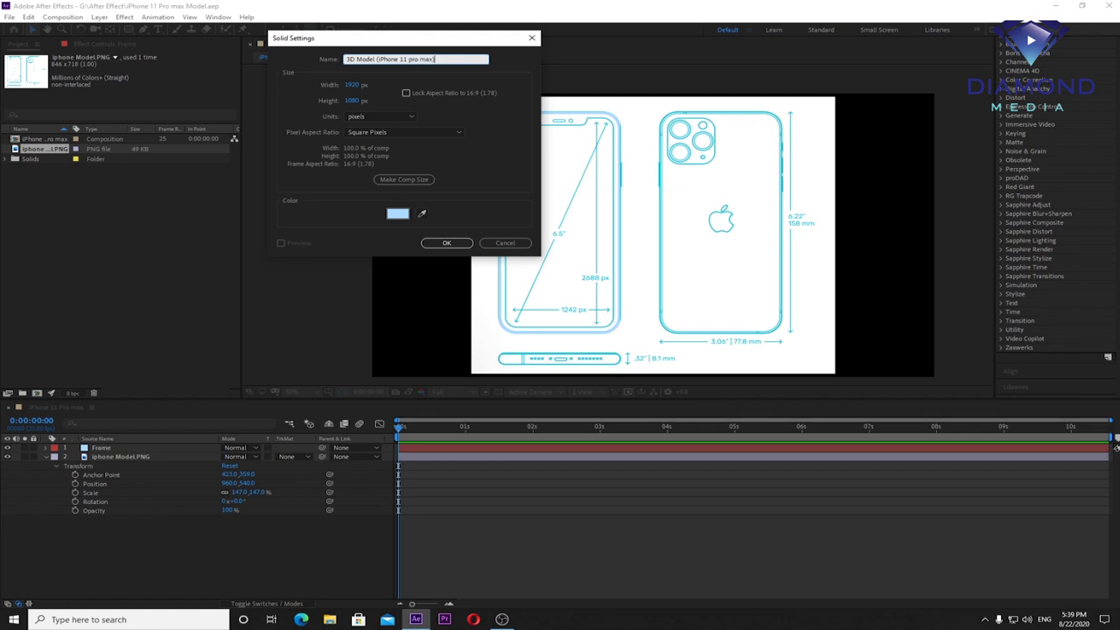
left_click(446, 243)
scroll(1114, 207, "up", 5)
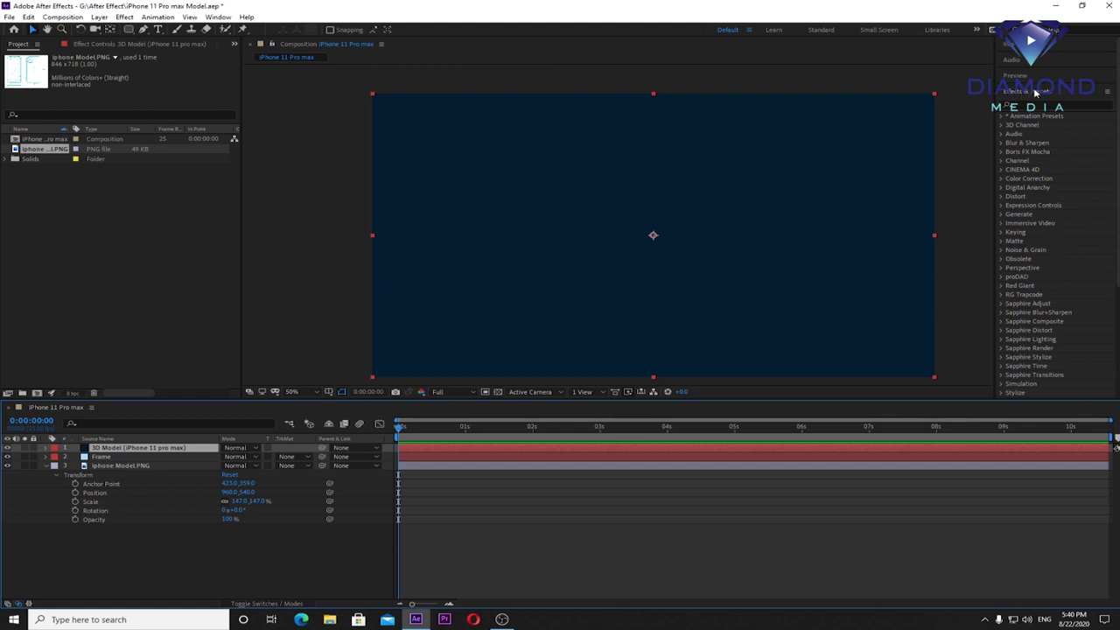
Step: Apply Video Copilot's Element effect to the 3D Model solid, then hide the Frame and iPhone layers
scroll(1053, 227, "down", 2)
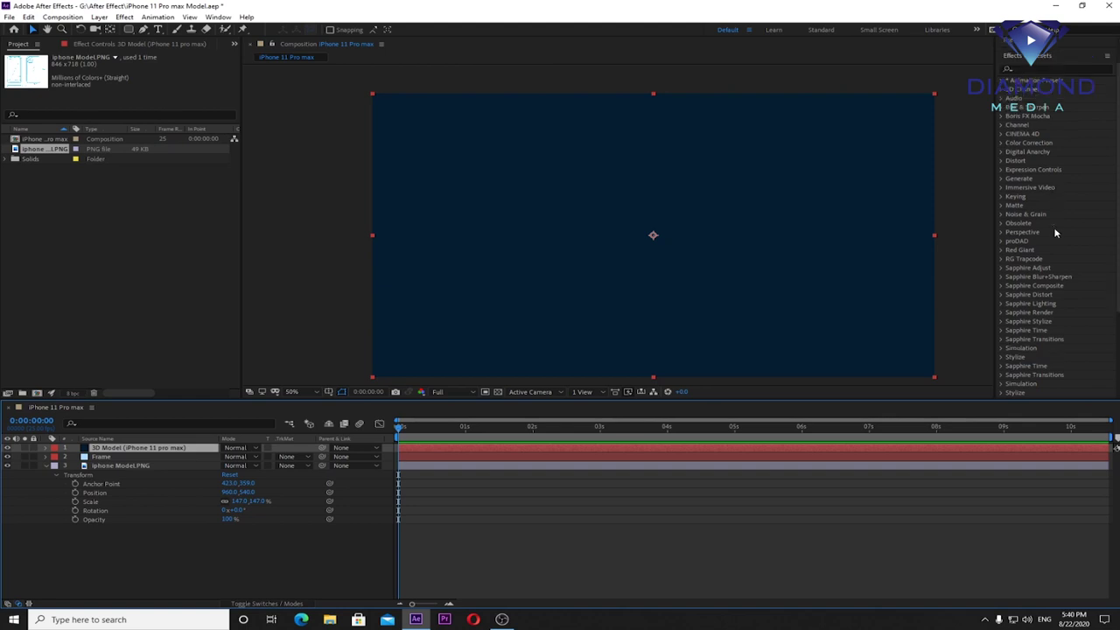
scroll(1053, 228, "down", 3)
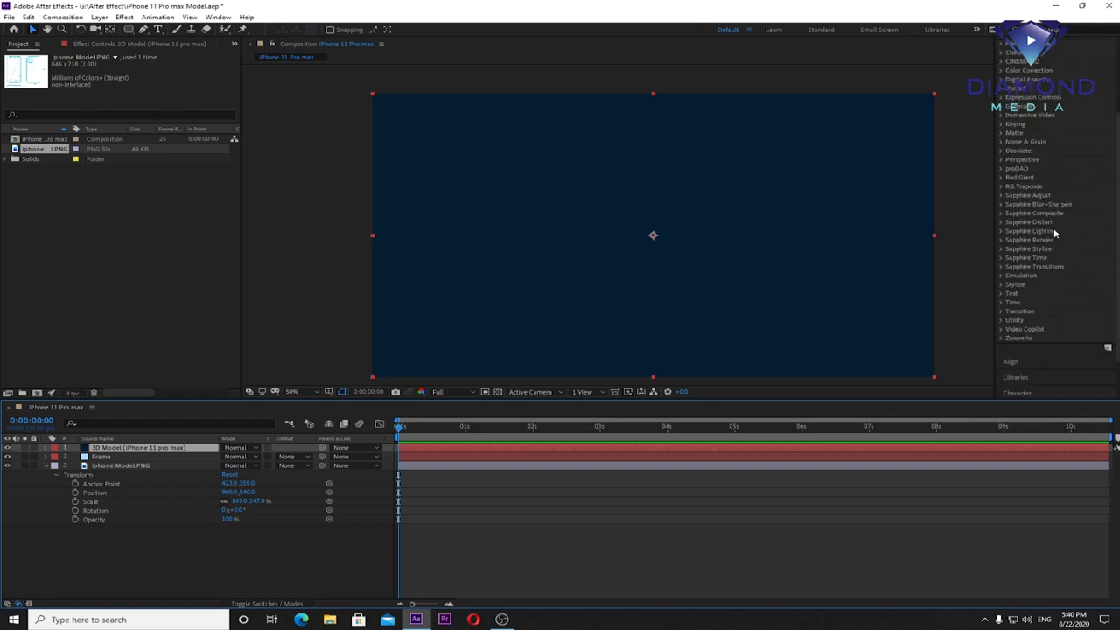
left_click(1002, 330)
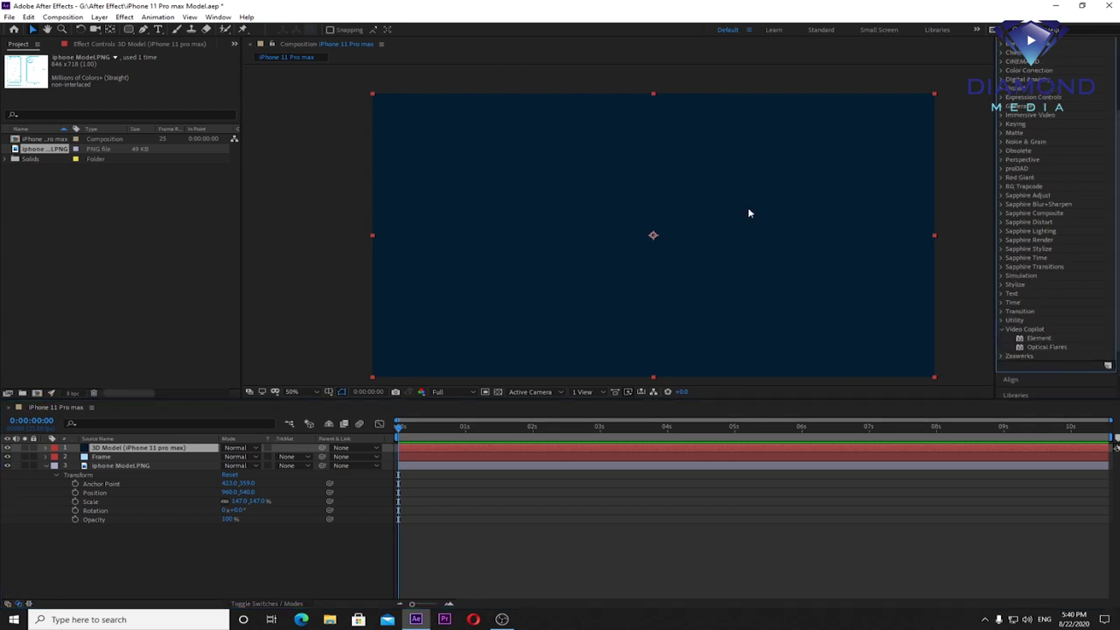
left_click(125, 18)
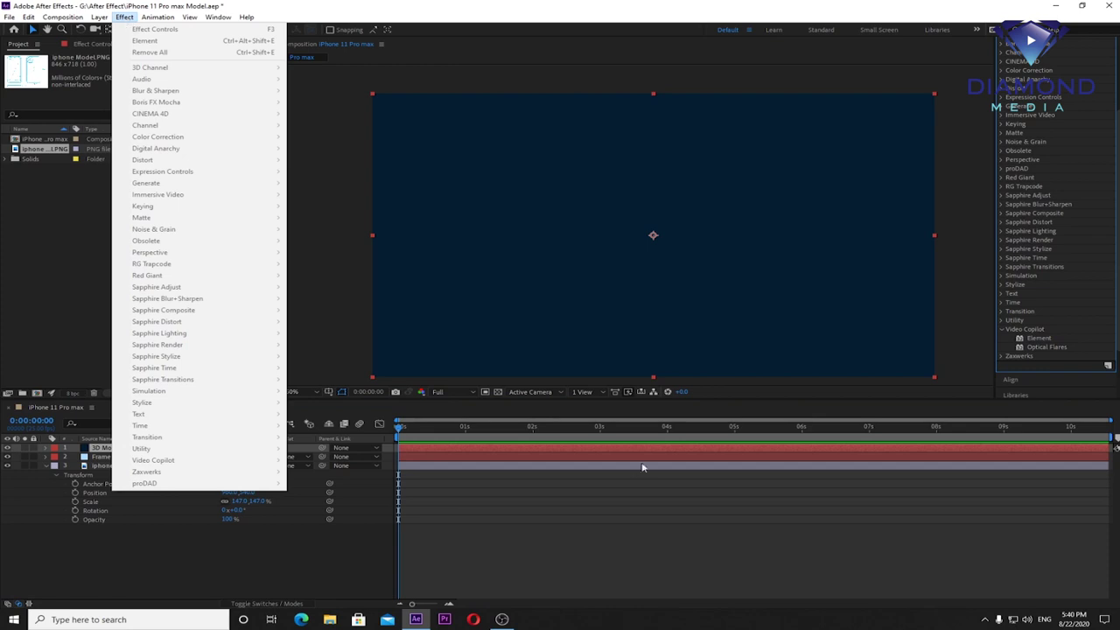
left_click(610, 450)
left_click(123, 19)
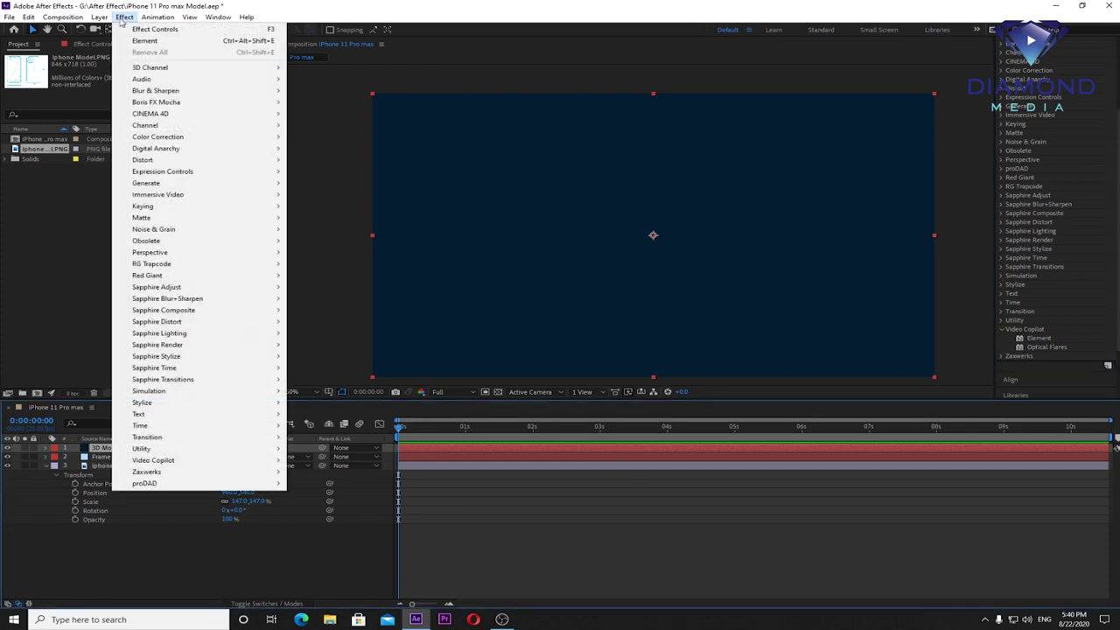
mouse_move(175, 461)
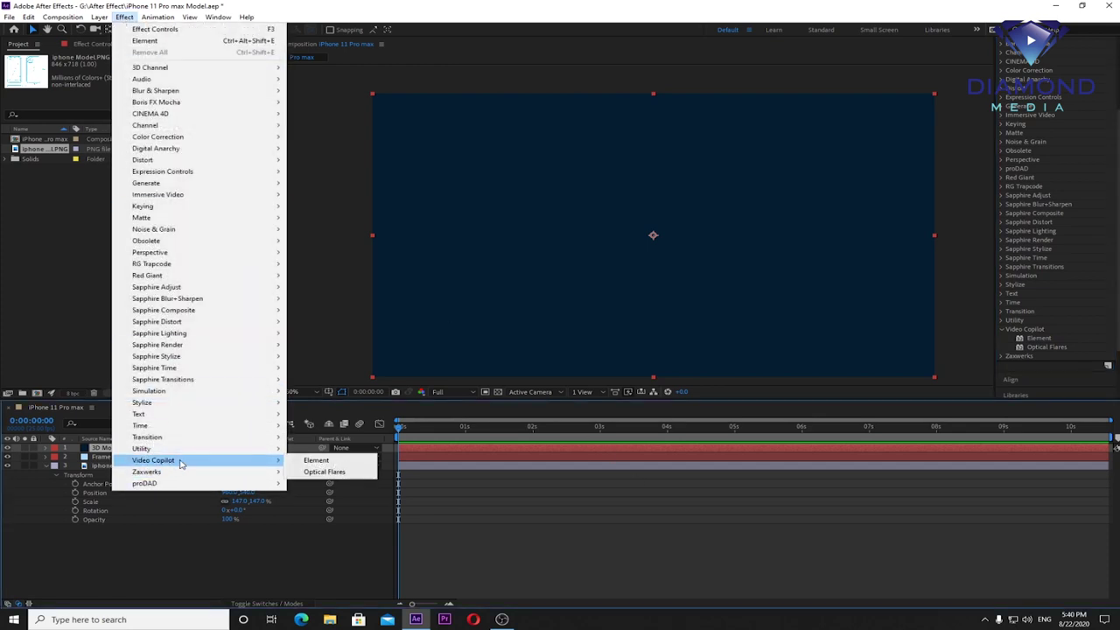
left_click(317, 461)
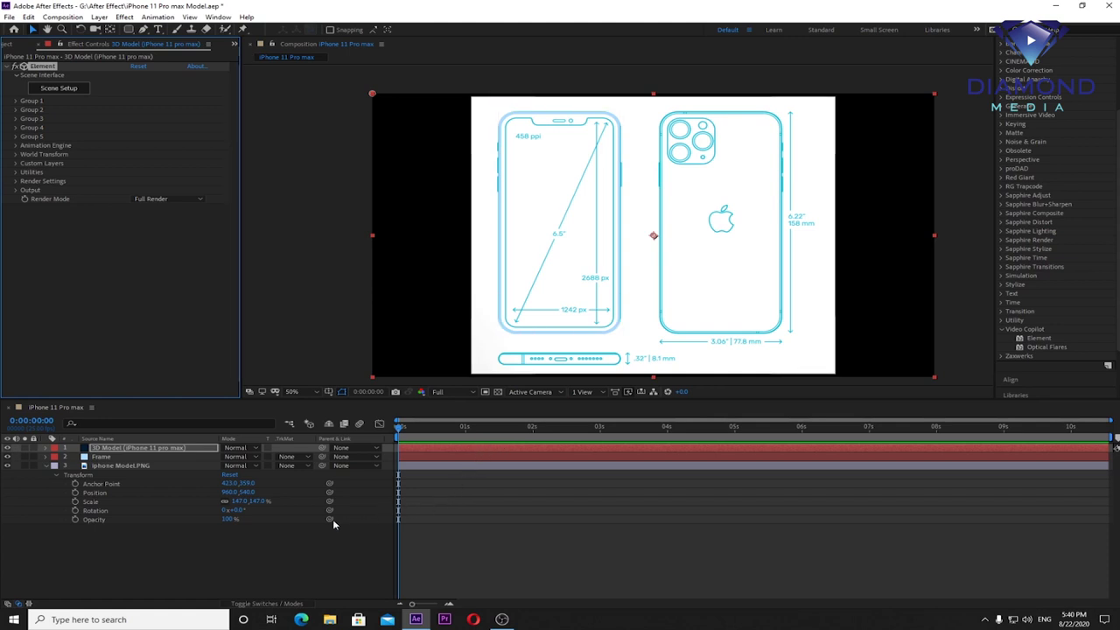
left_click_drag(8, 465, 8, 459)
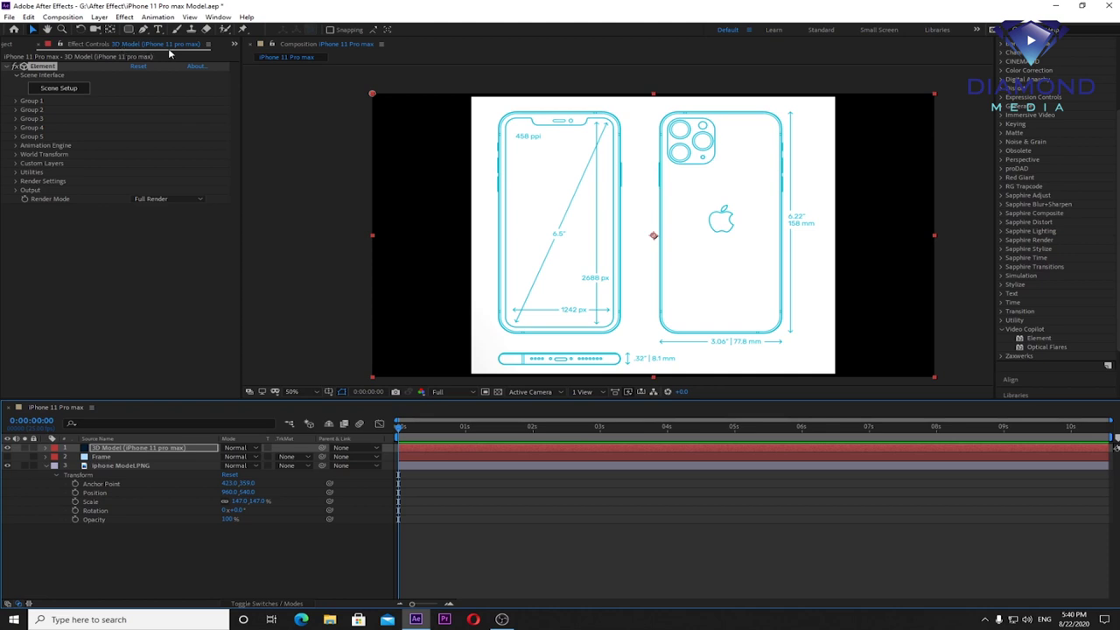
Step: Bring the Element Effect Controls panel back into view
left_click(218, 18)
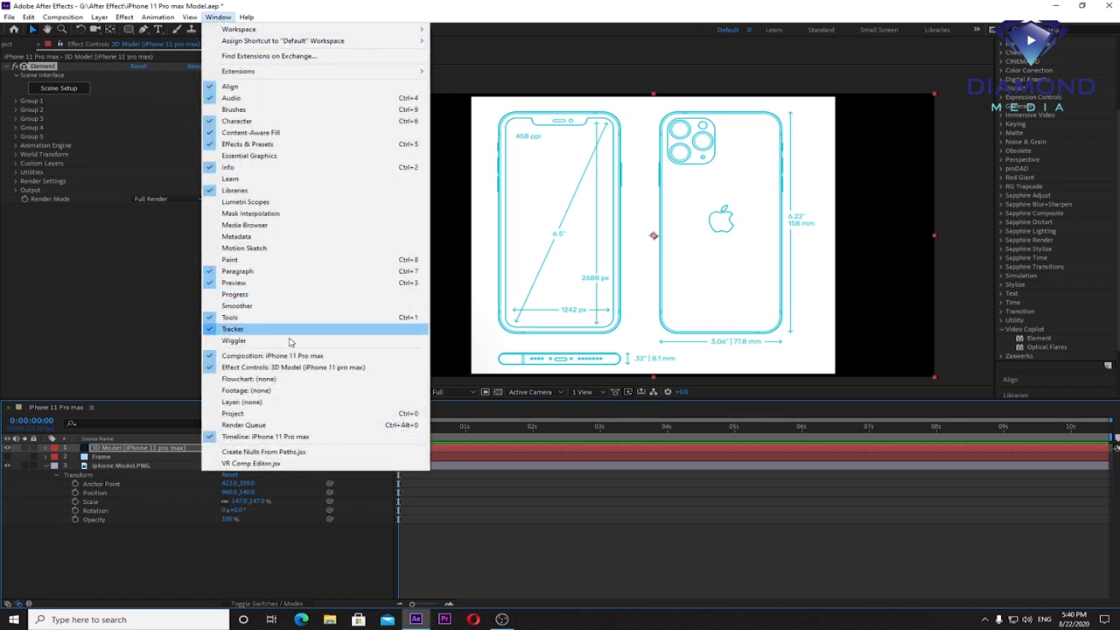
left_click(260, 369)
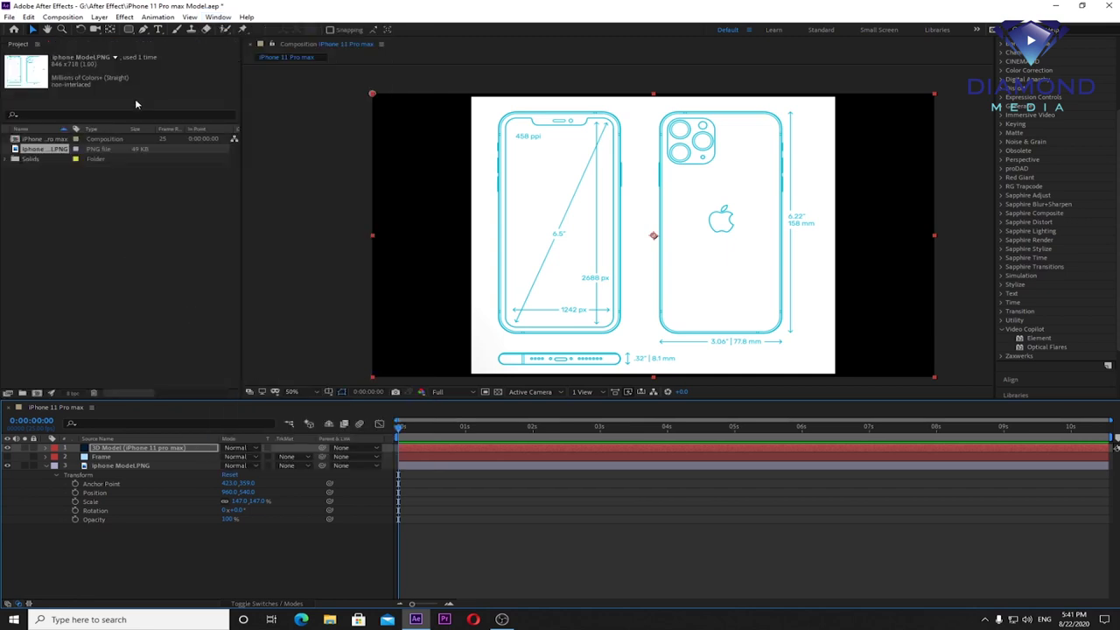
left_click(220, 18)
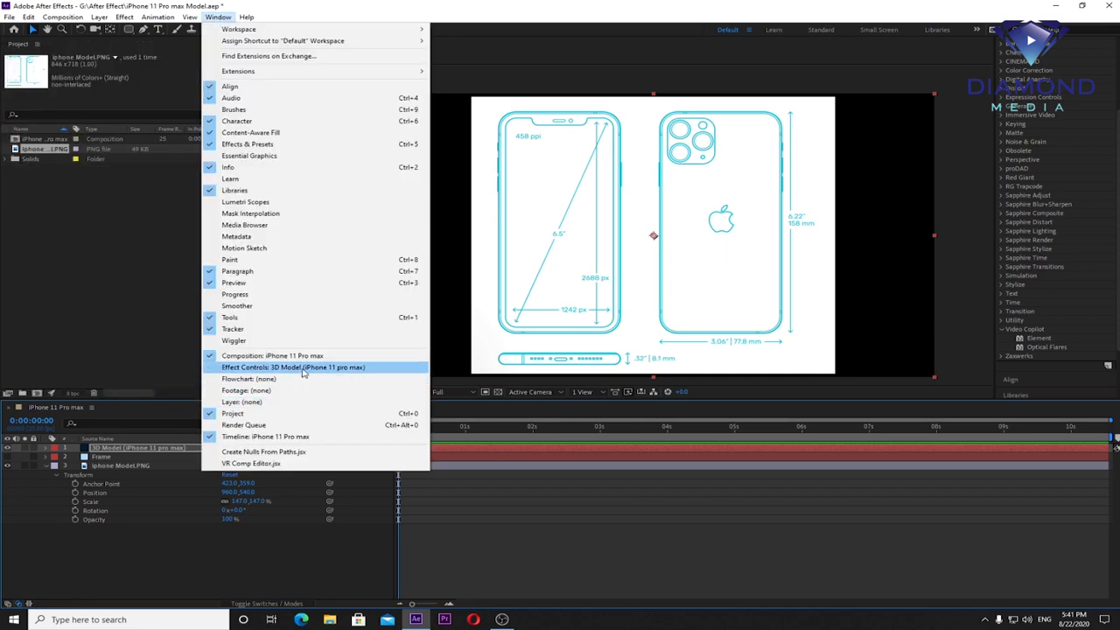
left_click(297, 368)
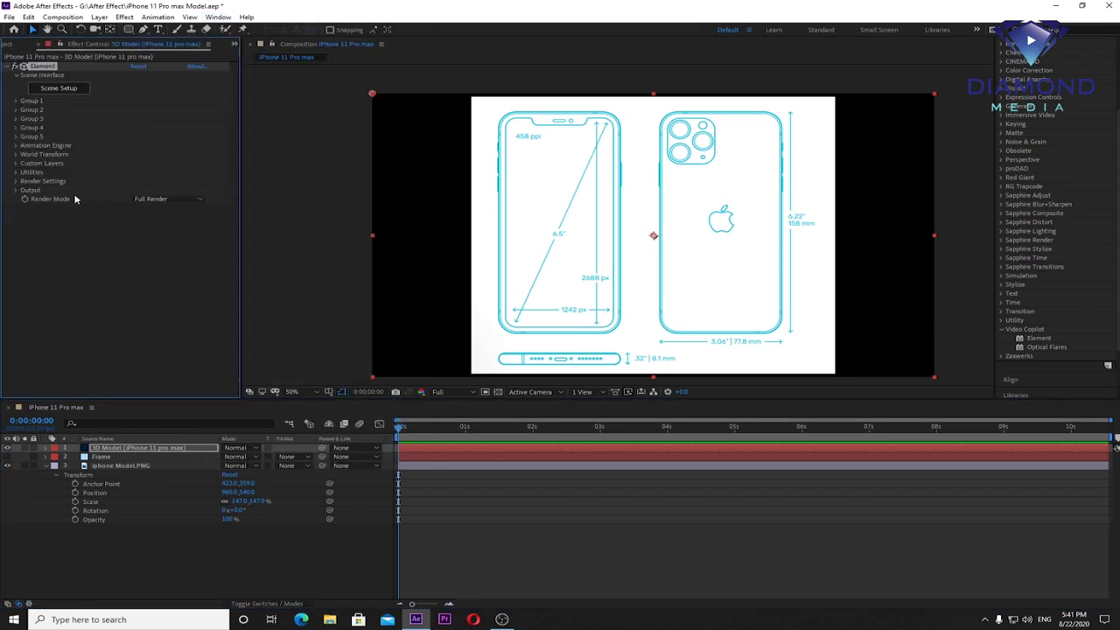
Step: Set Element's Custom Layers Path Layer 1 to the Frame layer and open Scene Setup
left_click(16, 164)
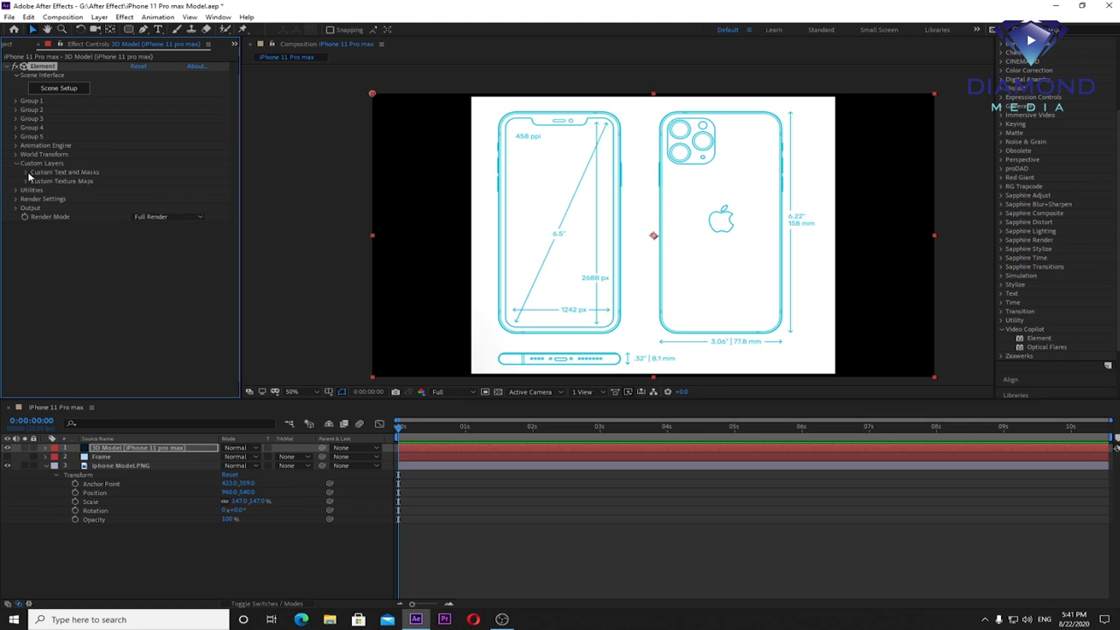
left_click(26, 173)
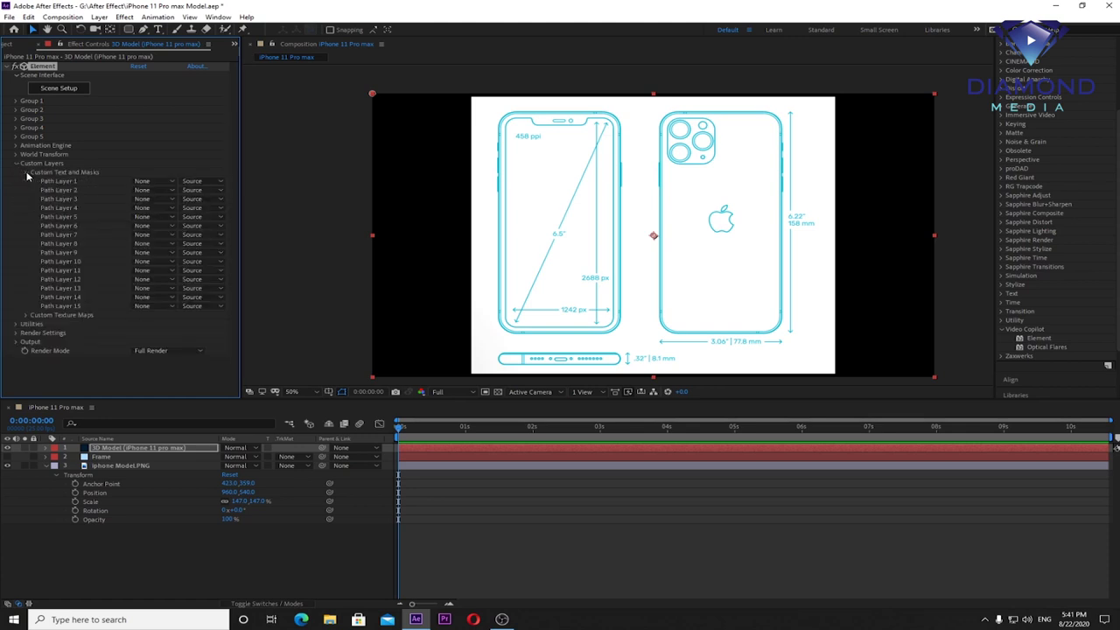
left_click(168, 181)
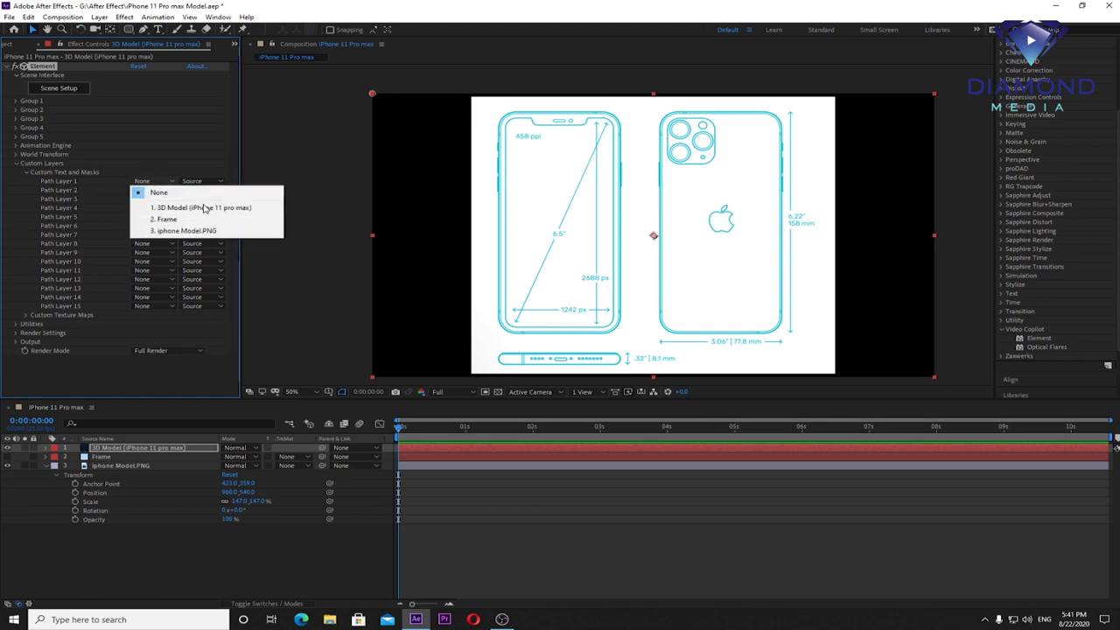
left_click(173, 220)
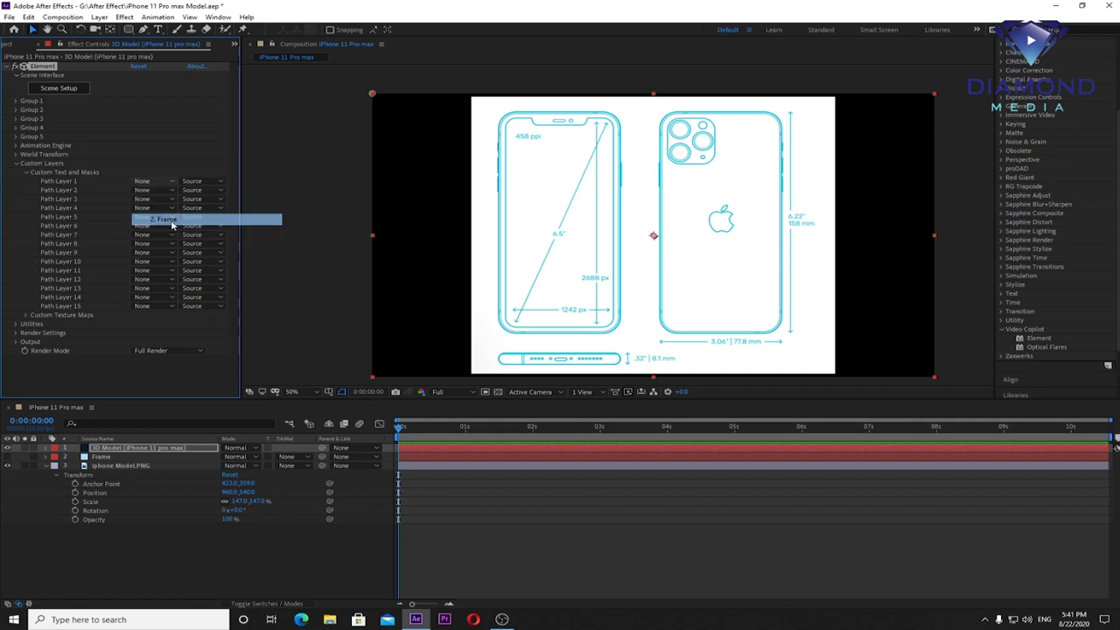
left_click(56, 88)
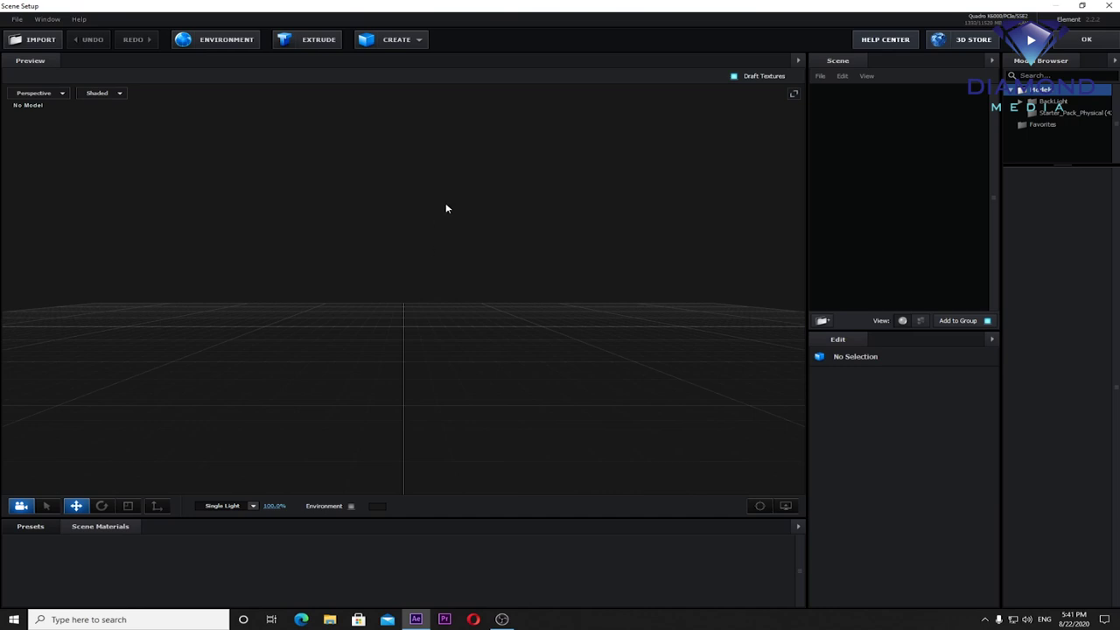
Step: Extrude Custom Path 1 into a 3D frame model, undoing an accidental move
left_click(330, 42)
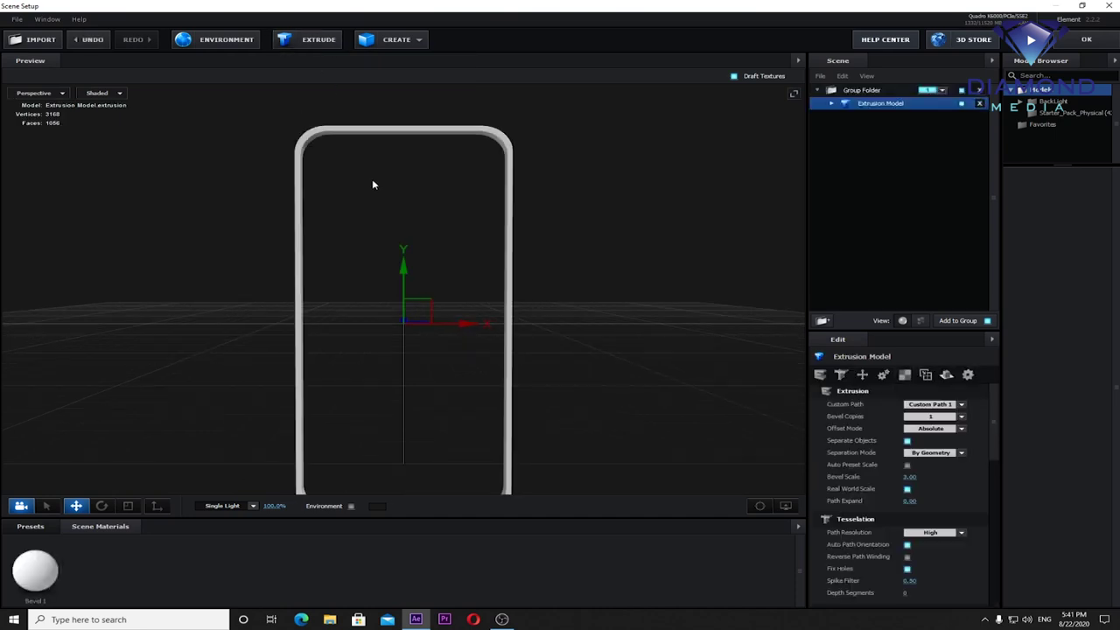
left_click_drag(403, 258, 429, 256)
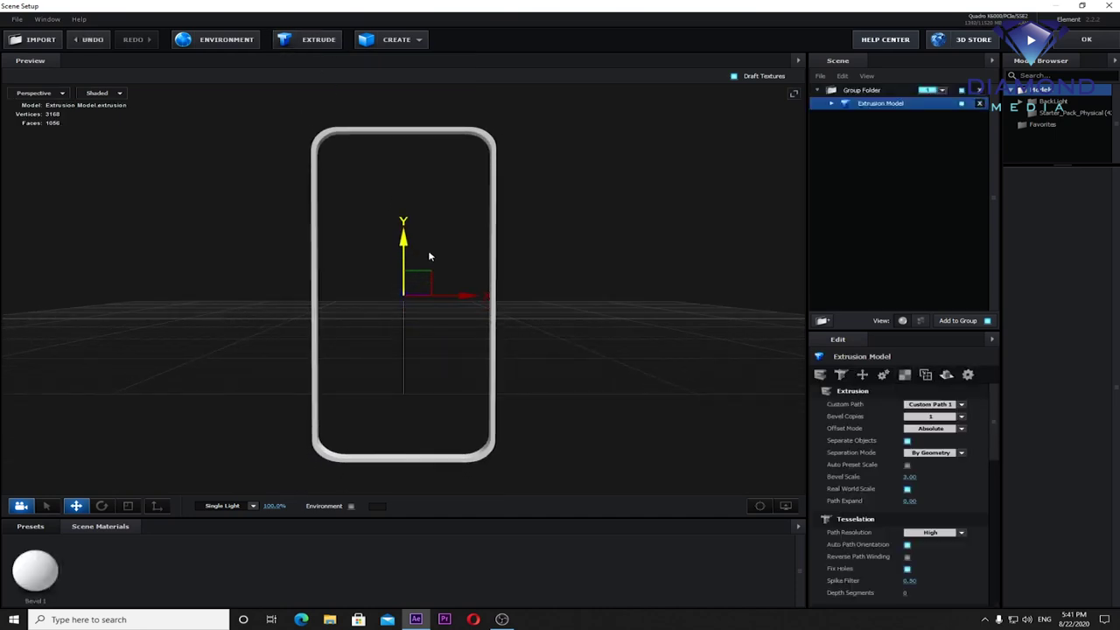
key("ctrl+z")
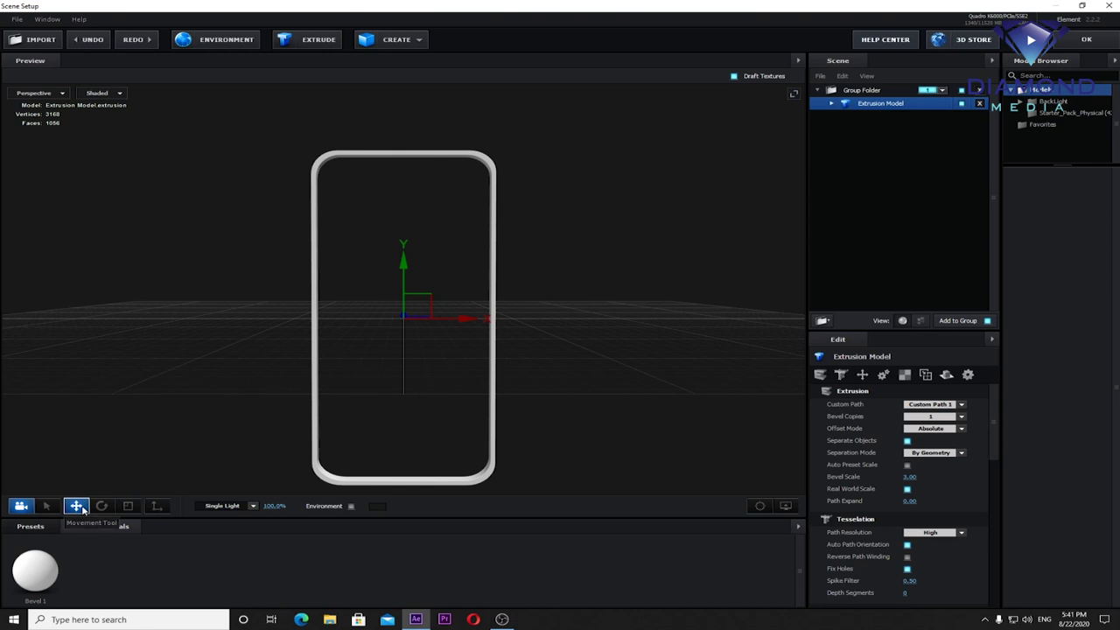
Step: Orbit and zoom the preview camera to inspect the extruded frame's arch
left_click(82, 510)
mouse_move(425, 317)
left_mouse_down()
mouse_move(376, 355)
mouse_move(327, 327)
mouse_move(463, 325)
mouse_move(429, 334)
left_mouse_up()
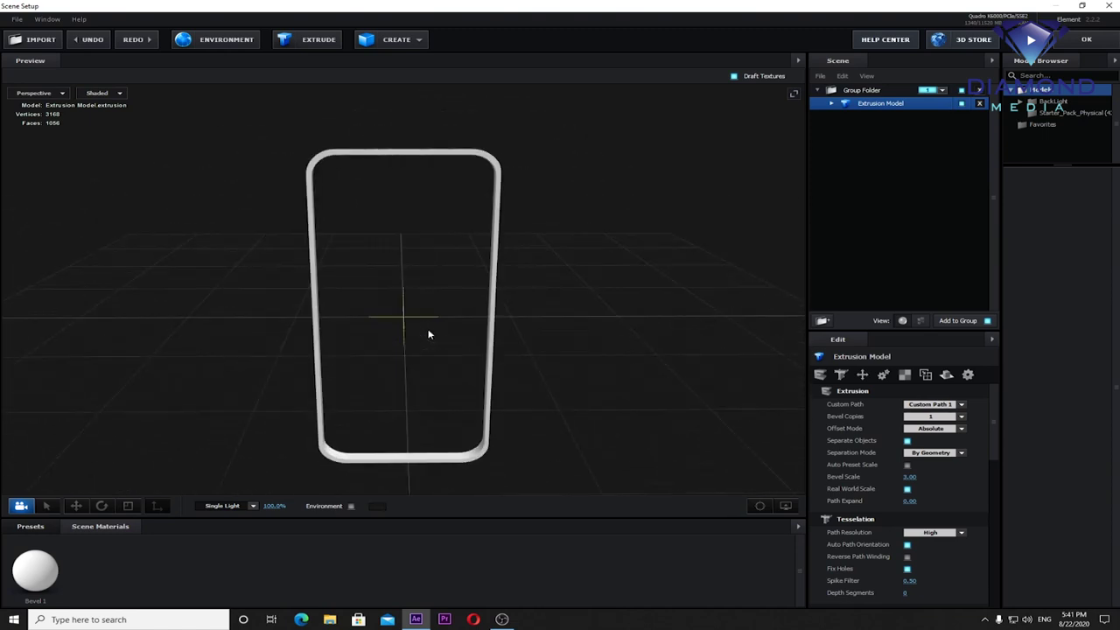
mouse_move(386, 377)
left_mouse_down()
mouse_move(434, 336)
mouse_move(447, 350)
mouse_move(440, 380)
mouse_move(428, 376)
mouse_move(438, 361)
mouse_move(439, 376)
left_mouse_up()
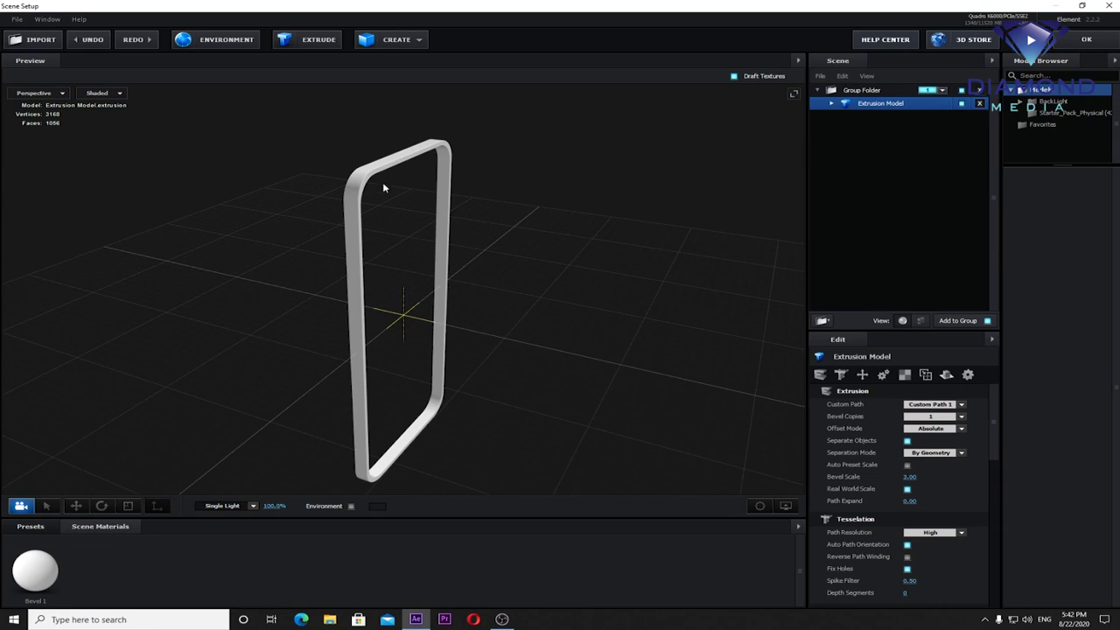
scroll(381, 186, "up", 5)
mouse_move(381, 186)
left_mouse_down()
mouse_move(432, 289)
mouse_move(452, 382)
left_mouse_up()
mouse_move(485, 242)
left_mouse_down()
mouse_move(440, 258)
mouse_move(334, 231)
mouse_move(474, 220)
mouse_move(488, 235)
mouse_move(401, 202)
mouse_move(395, 220)
mouse_move(409, 212)
left_mouse_up()
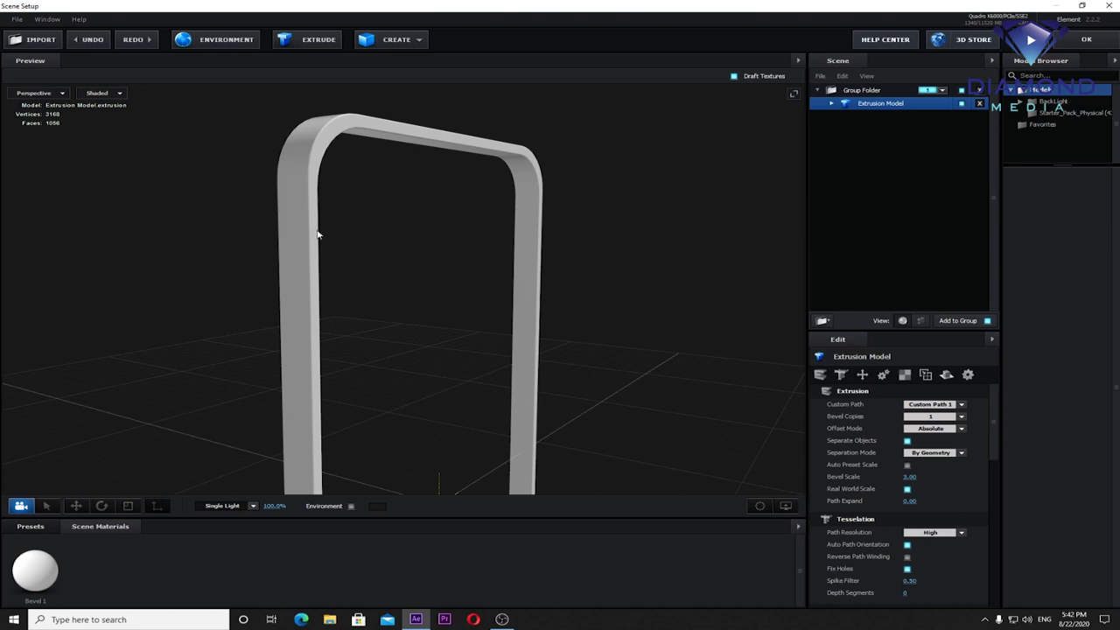
mouse_move(335, 173)
left_mouse_down()
mouse_move(346, 150)
mouse_move(376, 243)
mouse_move(390, 183)
left_mouse_up()
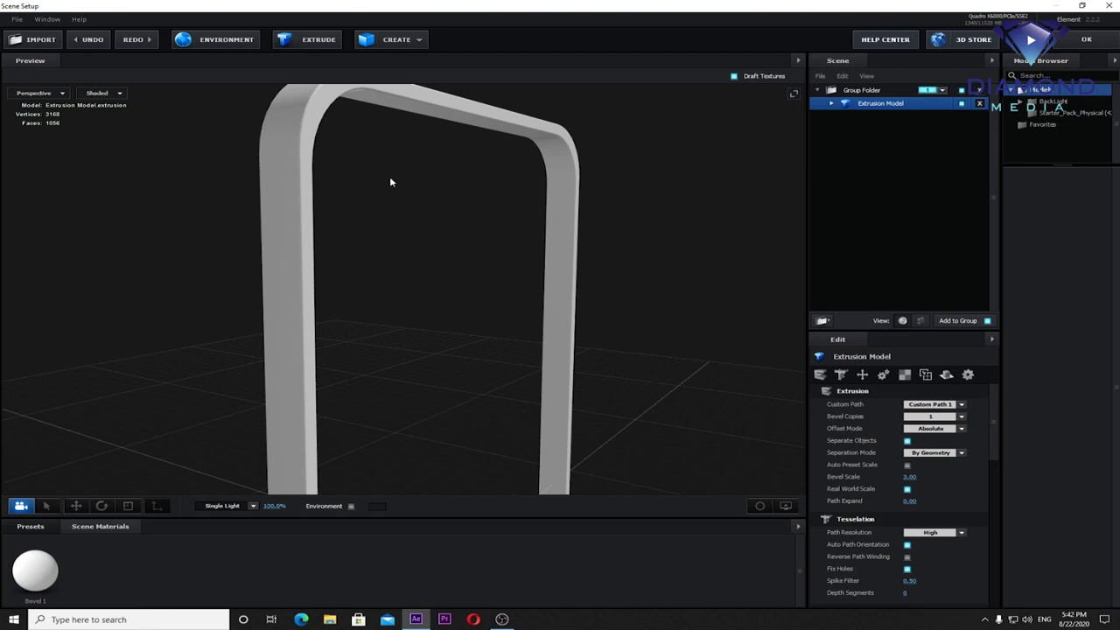
left_click_drag(412, 173, 420, 228)
scroll(362, 195, "up", 2)
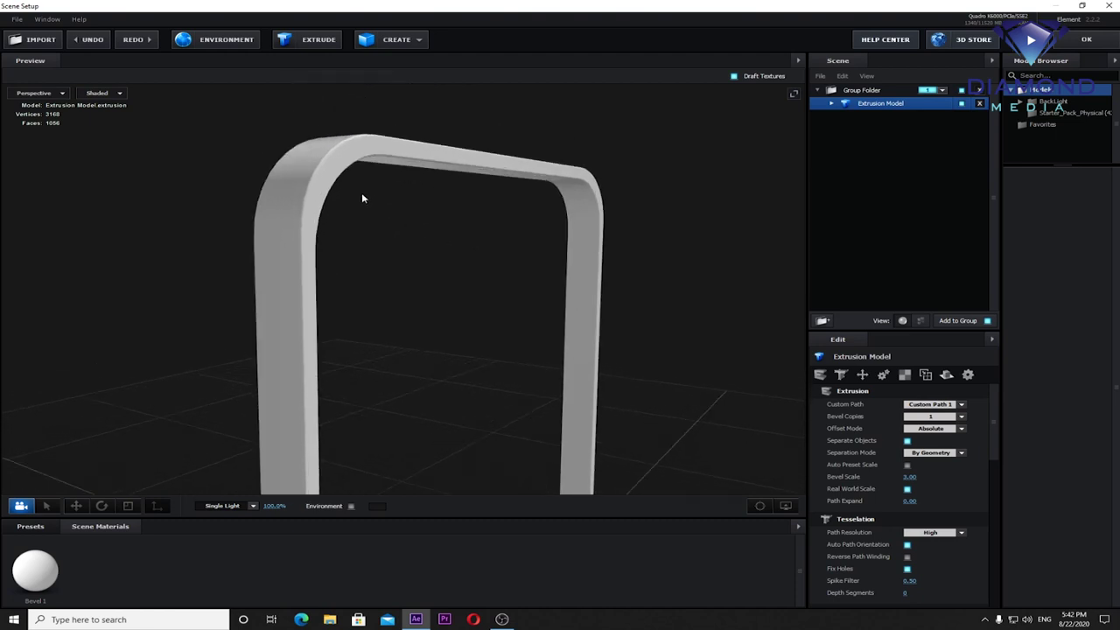
scroll(362, 195, "up", 2)
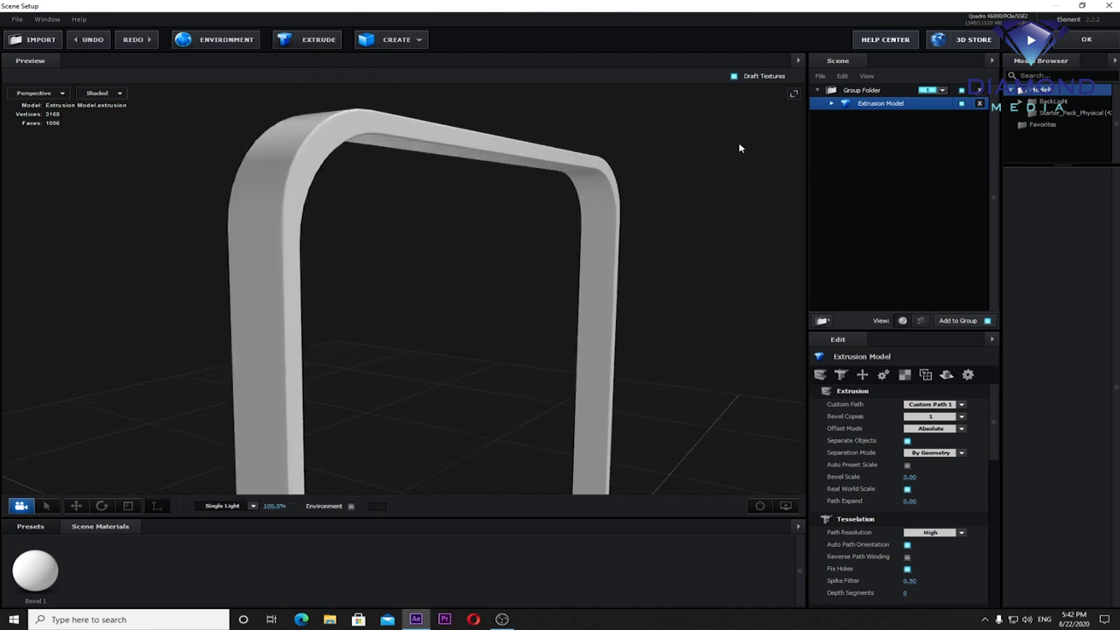
Step: Rename the extrusion model to 'Frame' and expand it to show its Bevel 1 material
double_click(877, 105)
key("Escape")
double_click(872, 106)
type("Frame")
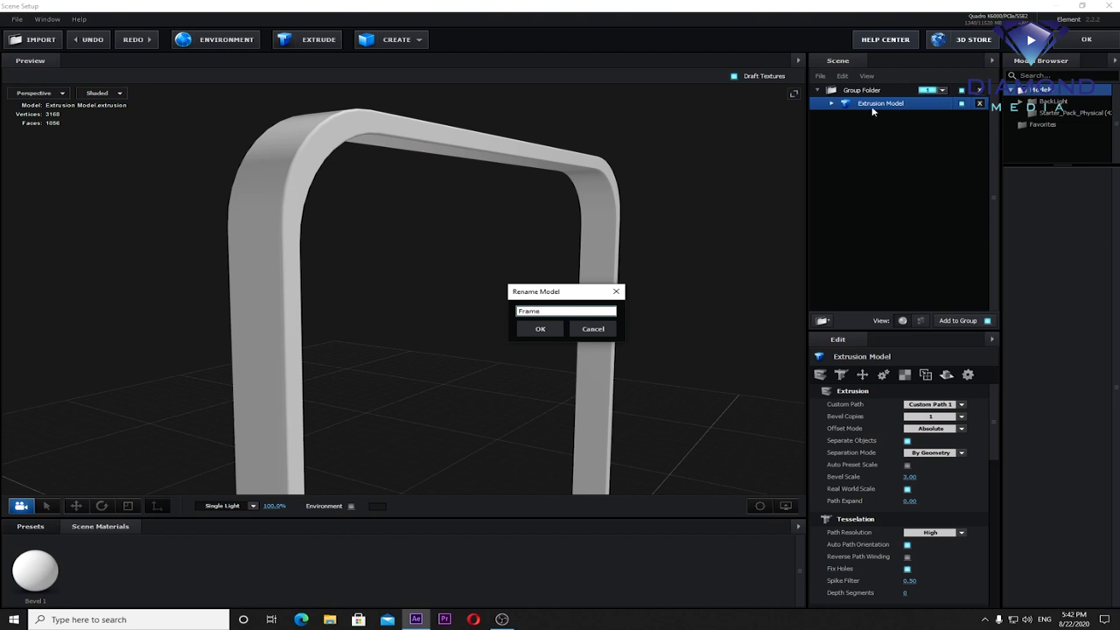
left_click(549, 330)
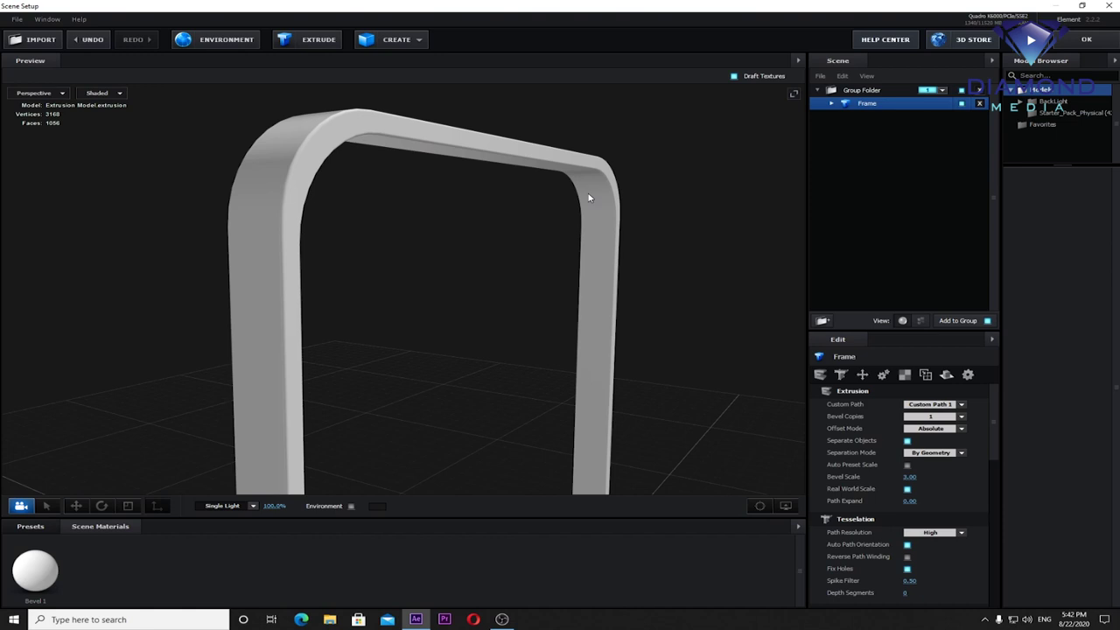
mouse_move(562, 237)
left_mouse_down()
mouse_move(554, 244)
mouse_move(565, 242)
left_mouse_up()
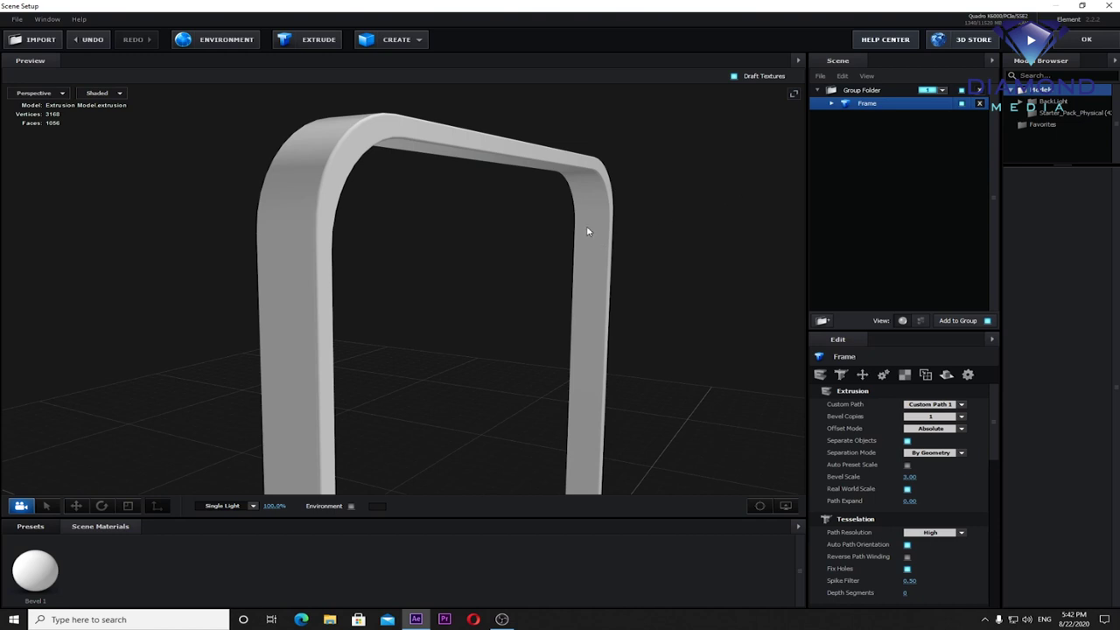
left_click(832, 104)
left_click(886, 116)
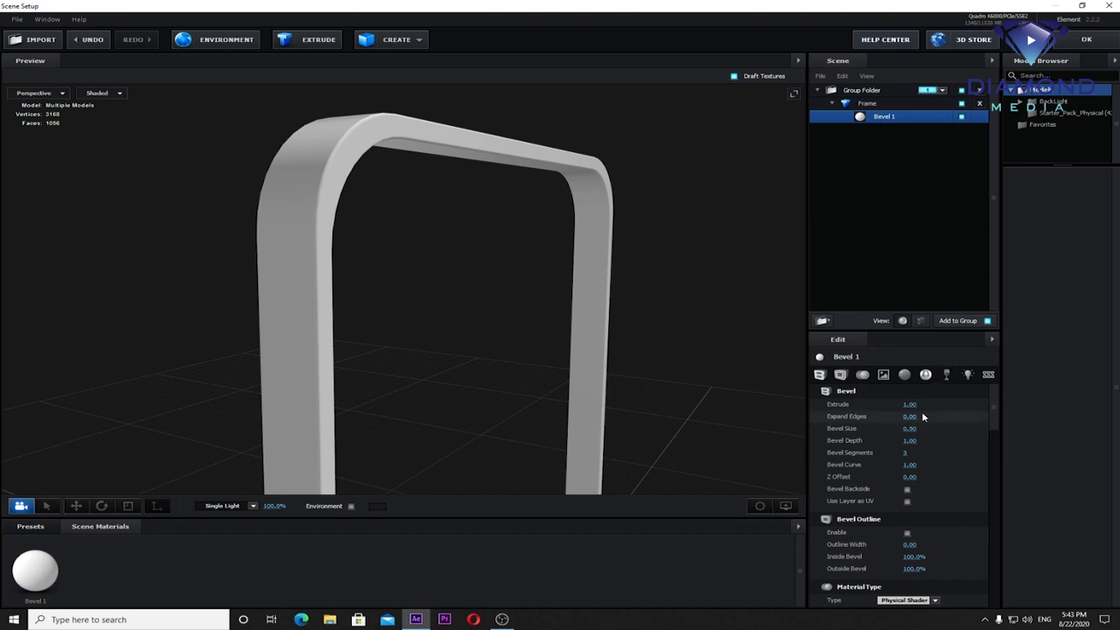
Step: Make the frame's extrusion shallower and orbit around it to inspect
mouse_move(910, 404)
left_mouse_down()
mouse_move(744, 396)
mouse_move(496, 353)
mouse_move(500, 275)
left_mouse_up()
left_click_drag(909, 404, 948, 408)
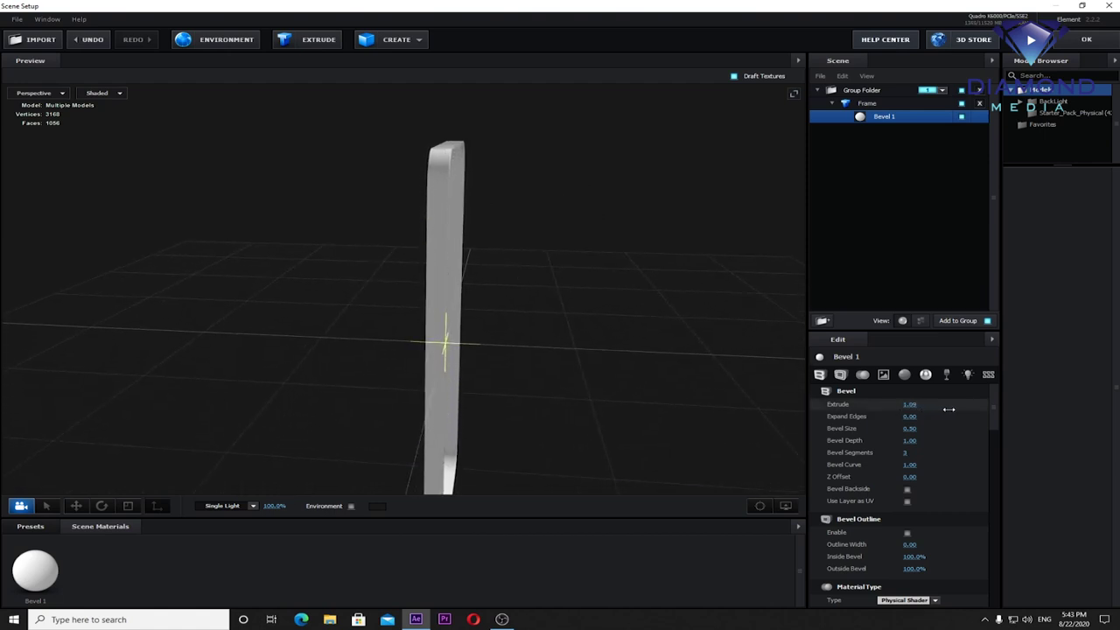
left_click_drag(613, 288, 560, 280)
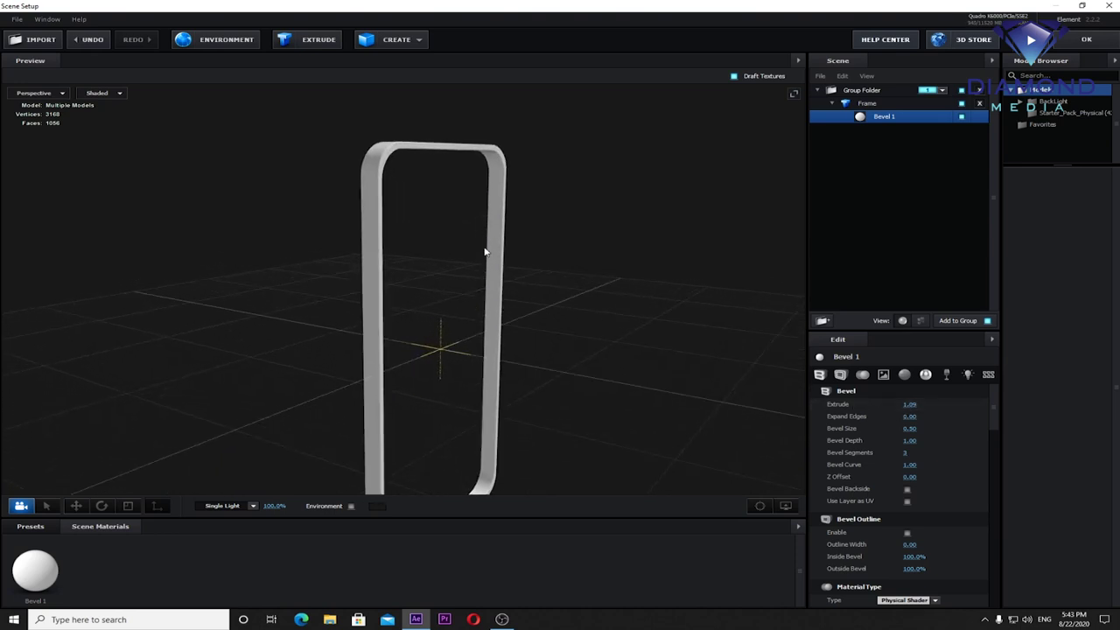
scroll(485, 252, "up", 2)
left_click_drag(519, 256, 562, 320)
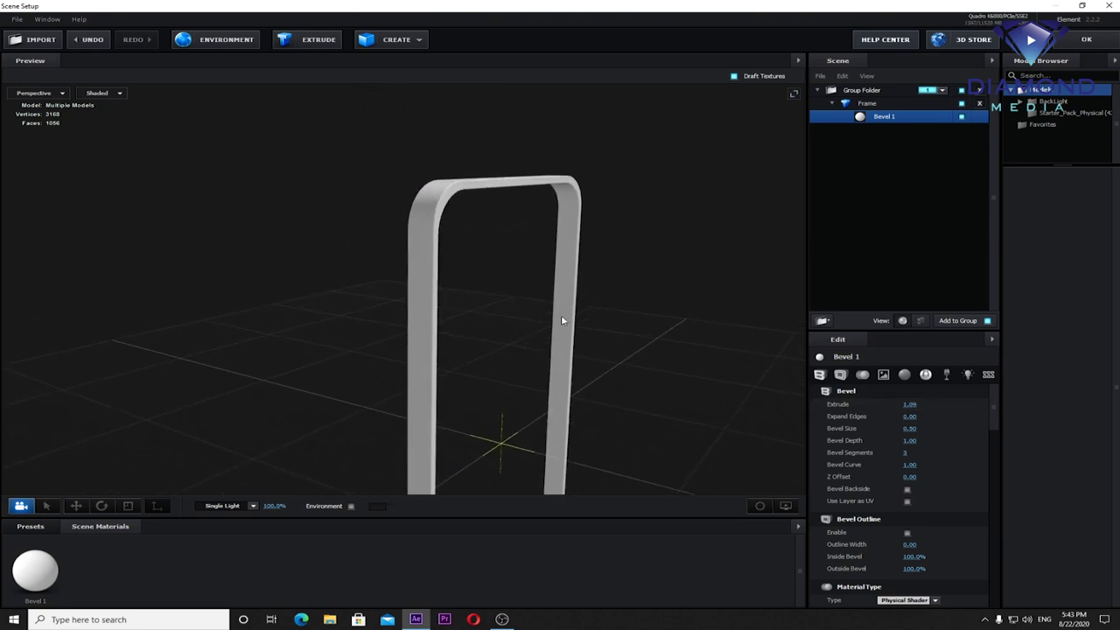
scroll(505, 242, "up", 2)
scroll(505, 243, "up", 3)
mouse_move(534, 235)
left_mouse_down()
mouse_move(481, 347)
mouse_move(464, 285)
left_mouse_up()
scroll(538, 319, "up", 2)
scroll(533, 298, "up", 2)
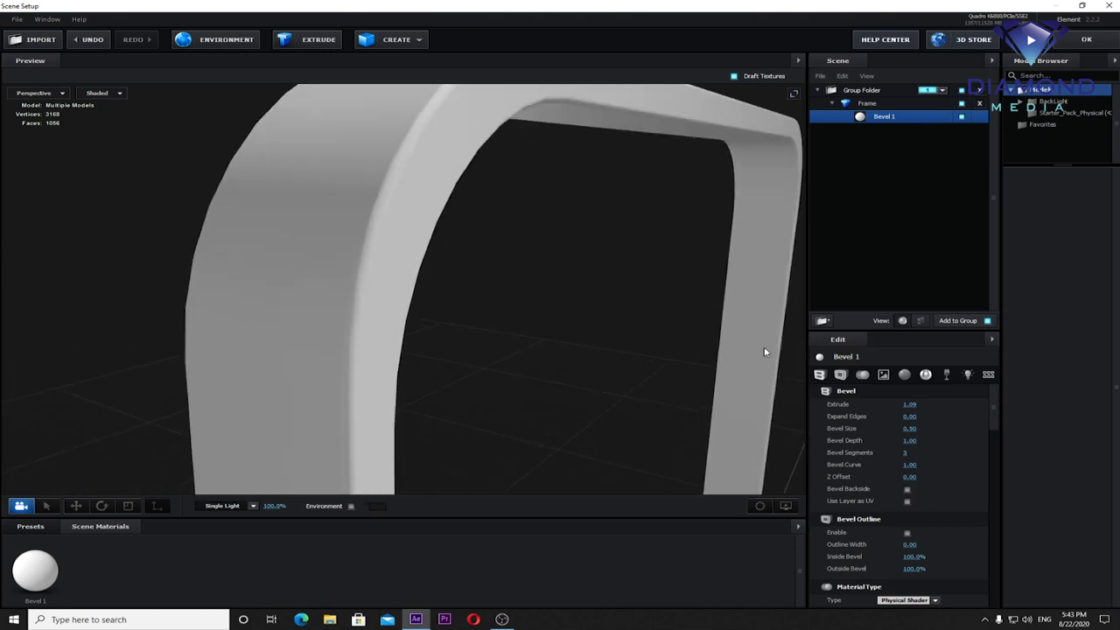
scroll(647, 257, "down", 2)
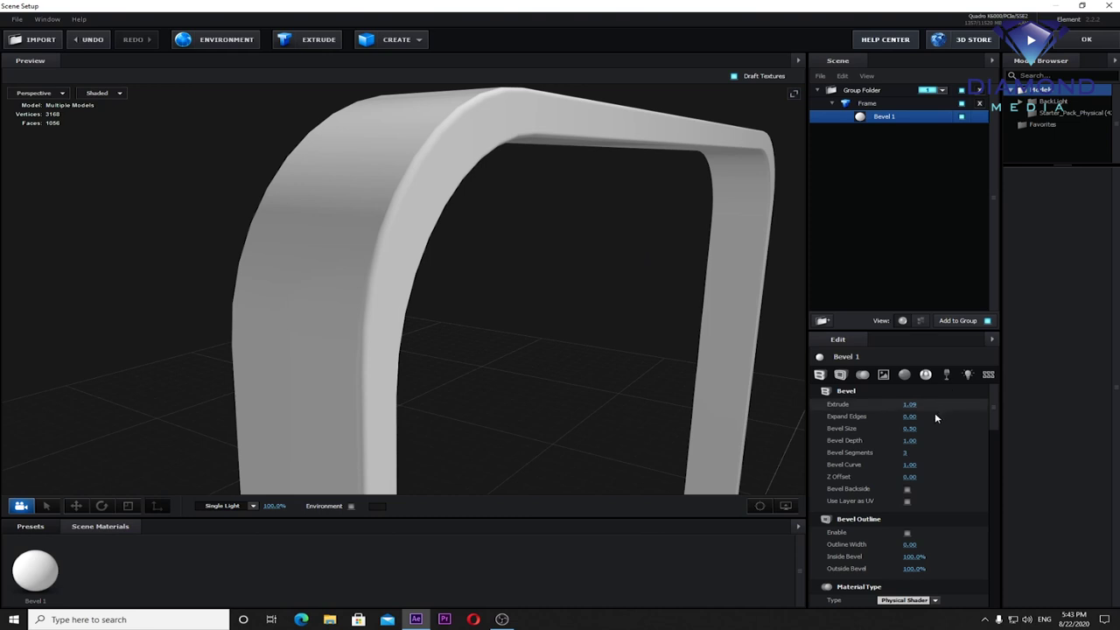
Step: Set Bevel Segments 32, Bevel Depth 4.61, Bevel Size 1.61 and Expand Edges -0.99
left_click_drag(906, 453, 1019, 454)
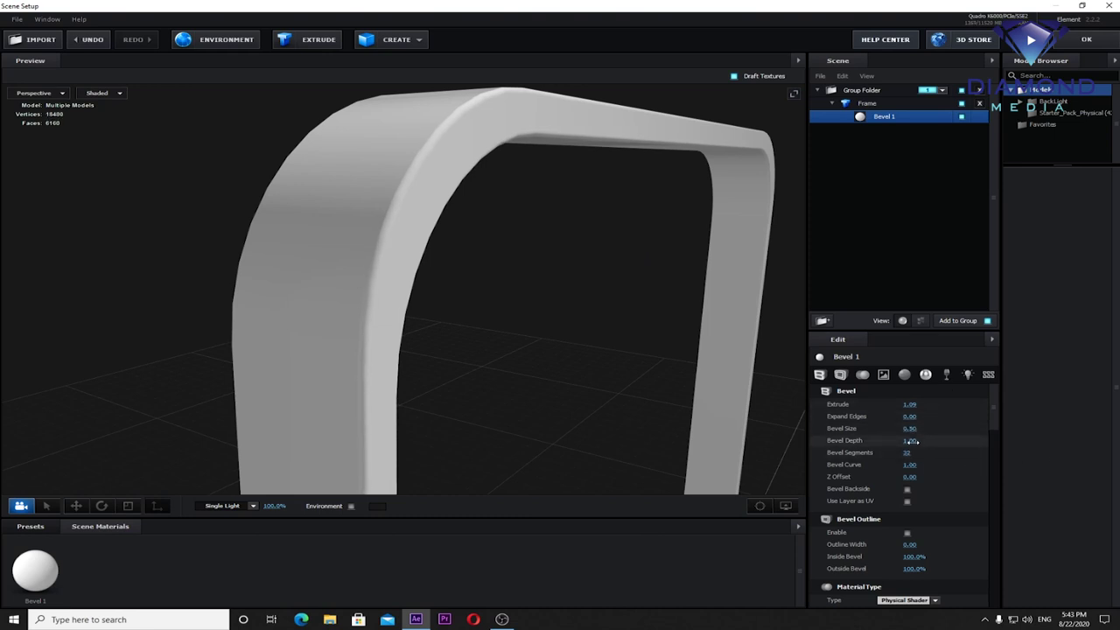
left_click_drag(912, 441, 1117, 444)
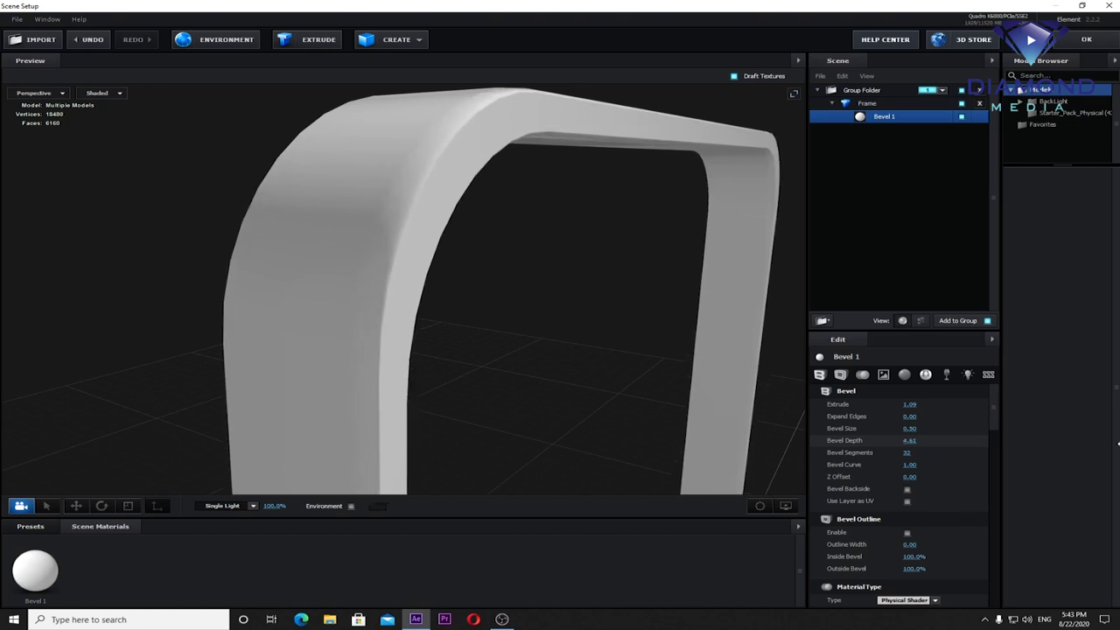
left_click_drag(911, 429, 978, 432)
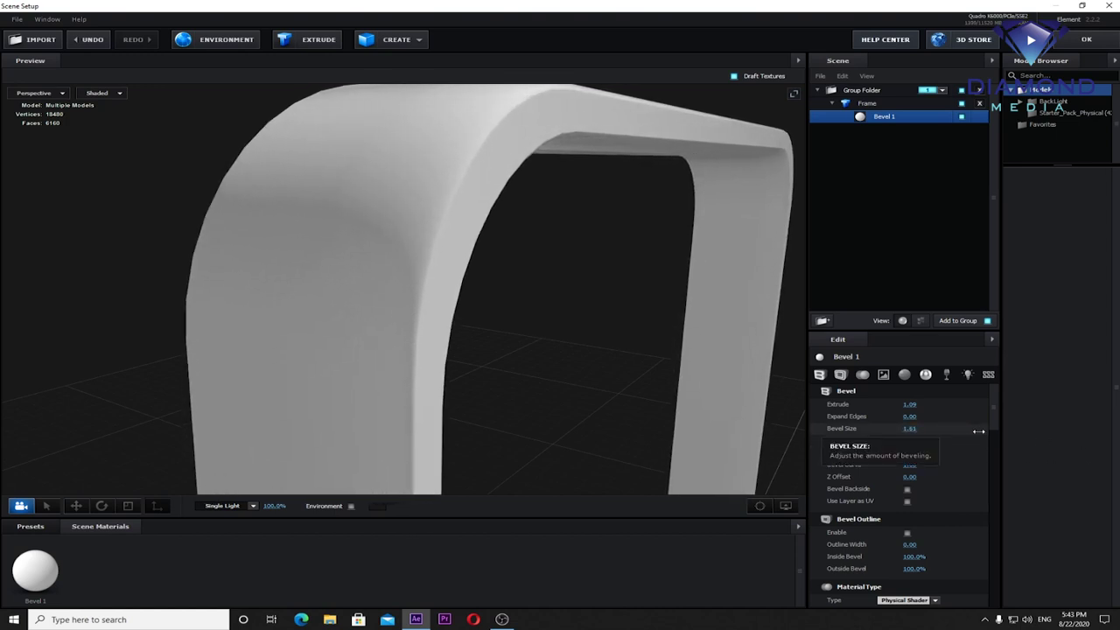
left_click_drag(909, 417, 859, 421)
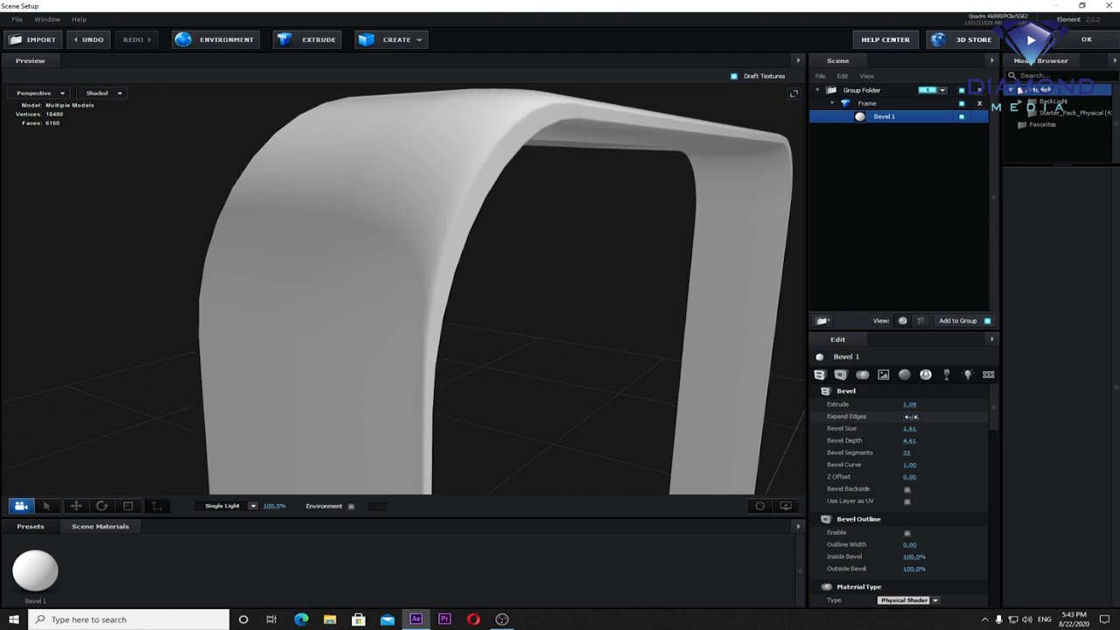
Step: Orbit to check the rounded arch and legs, then enable Bevel Backside
scroll(657, 303, "down", 5)
mouse_move(658, 304)
left_mouse_down()
mouse_move(570, 321)
mouse_move(631, 326)
left_mouse_up()
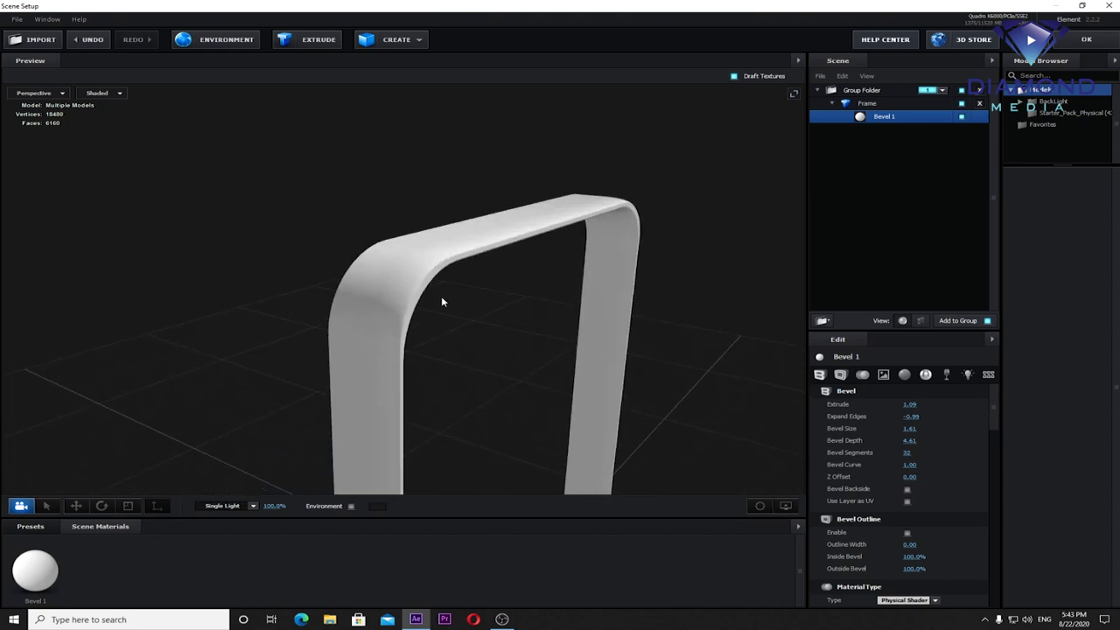
scroll(441, 301, "up", 3)
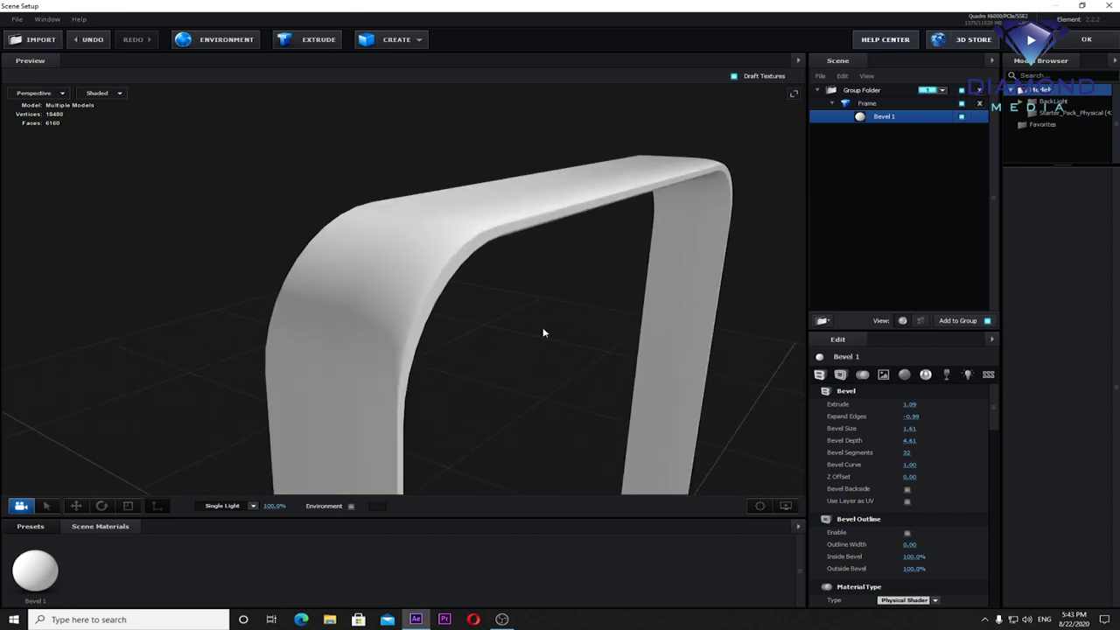
left_click_drag(543, 332, 523, 295)
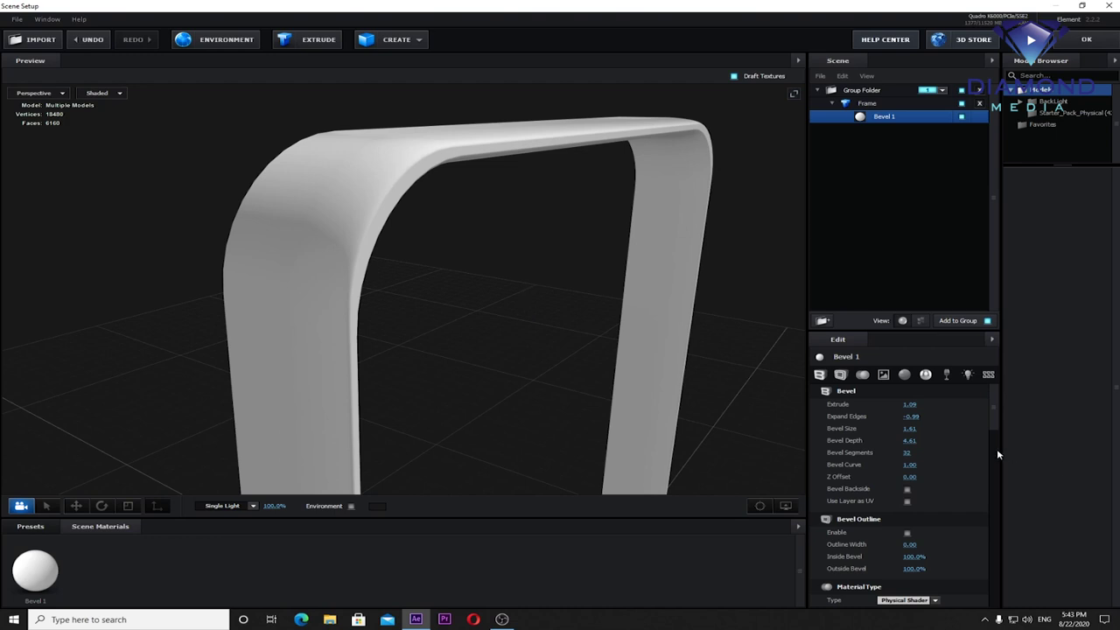
mouse_move(370, 282)
left_mouse_down()
mouse_move(405, 273)
mouse_move(413, 303)
mouse_move(364, 295)
mouse_move(387, 277)
mouse_move(376, 278)
left_mouse_up()
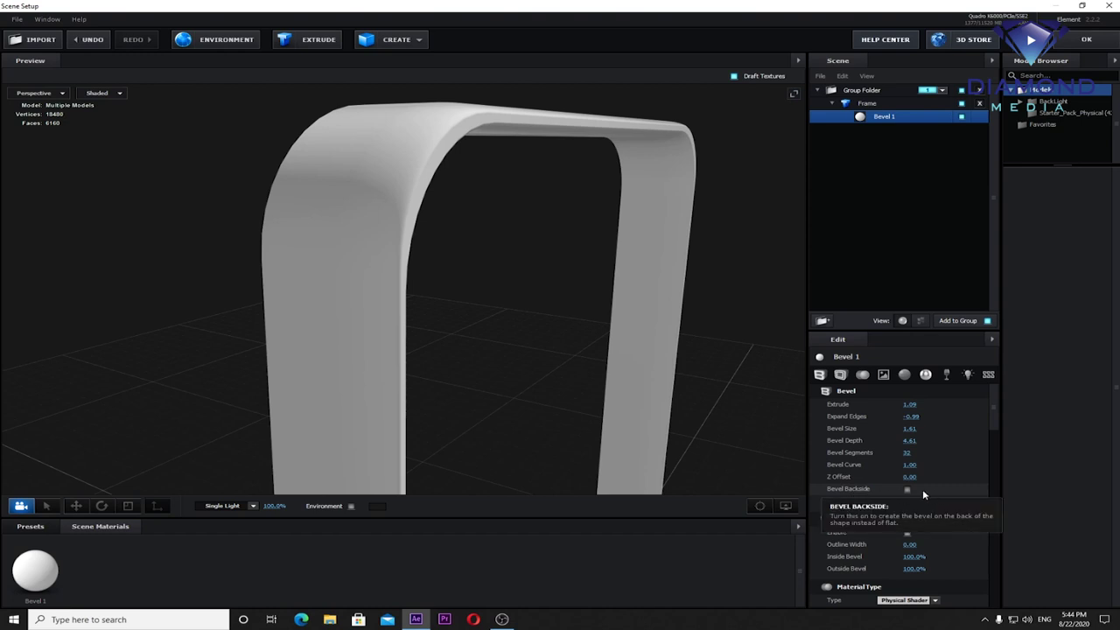
left_click(907, 490)
Step: Reduce bevel depth, set bevel size 1.39, soften the curve, and thin the extrusion to 0.02
left_click_drag(616, 342, 510, 242)
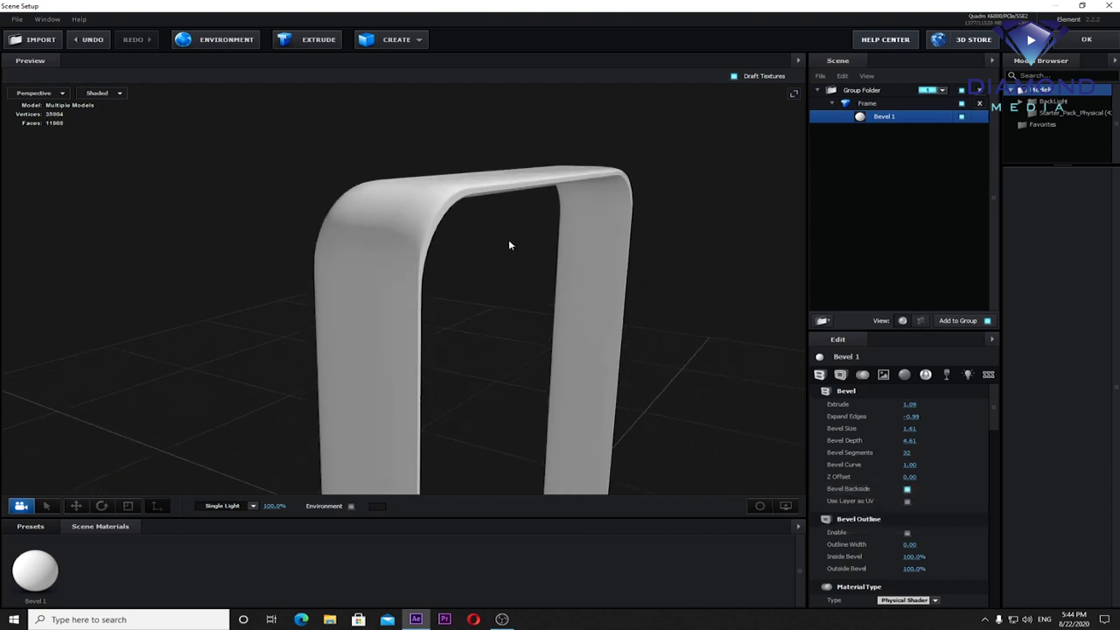
left_click_drag(383, 242, 425, 230)
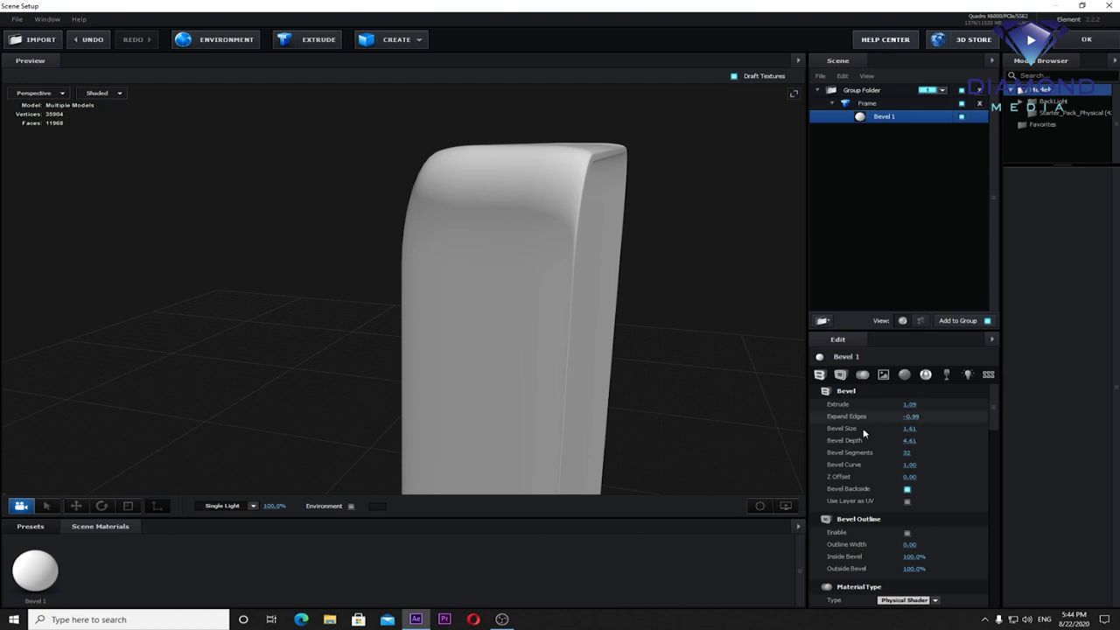
left_click_drag(909, 440, 836, 441)
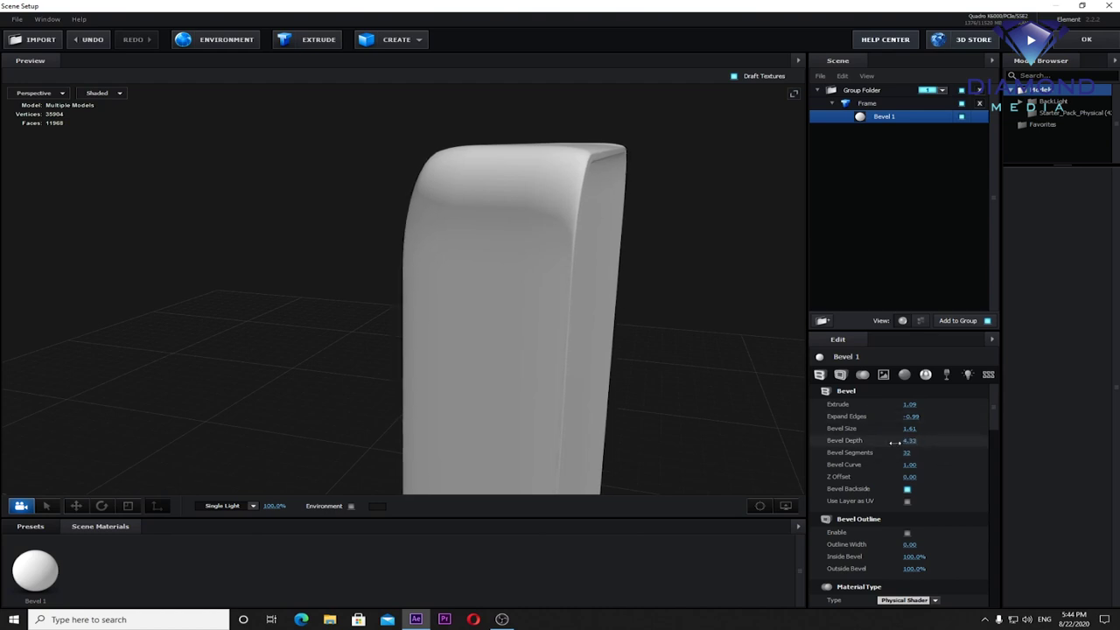
left_click_drag(909, 428, 909, 435)
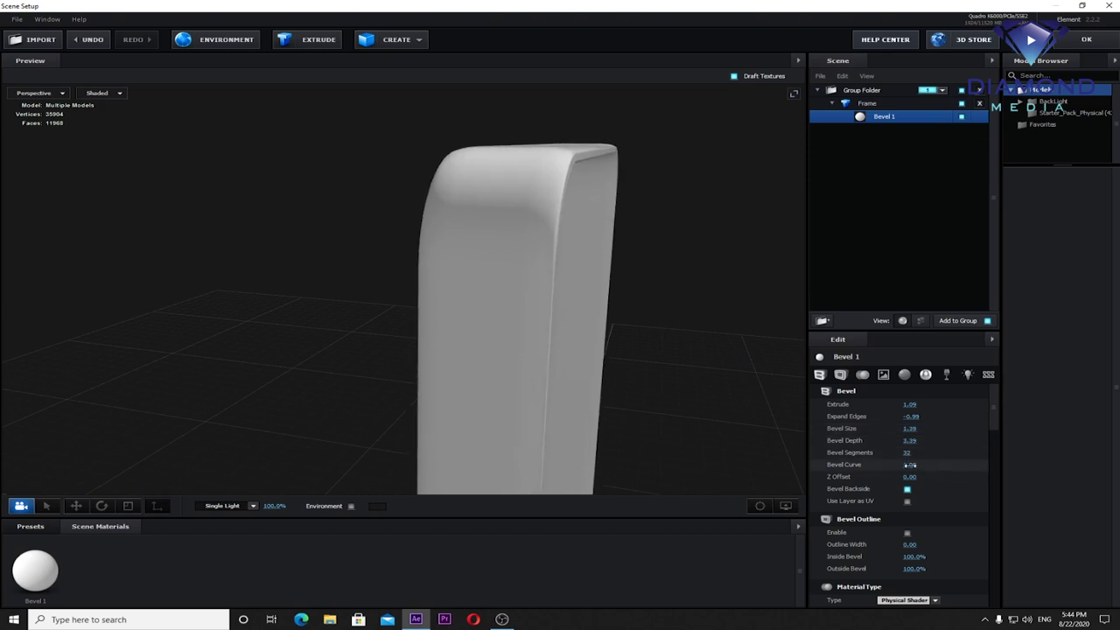
mouse_move(945, 464)
left_mouse_down()
mouse_move(912, 476)
mouse_move(973, 476)
mouse_move(912, 474)
mouse_move(939, 464)
mouse_move(924, 464)
left_mouse_up()
mouse_move(910, 405)
left_mouse_down()
mouse_move(881, 408)
mouse_move(910, 417)
mouse_move(930, 445)
left_mouse_up()
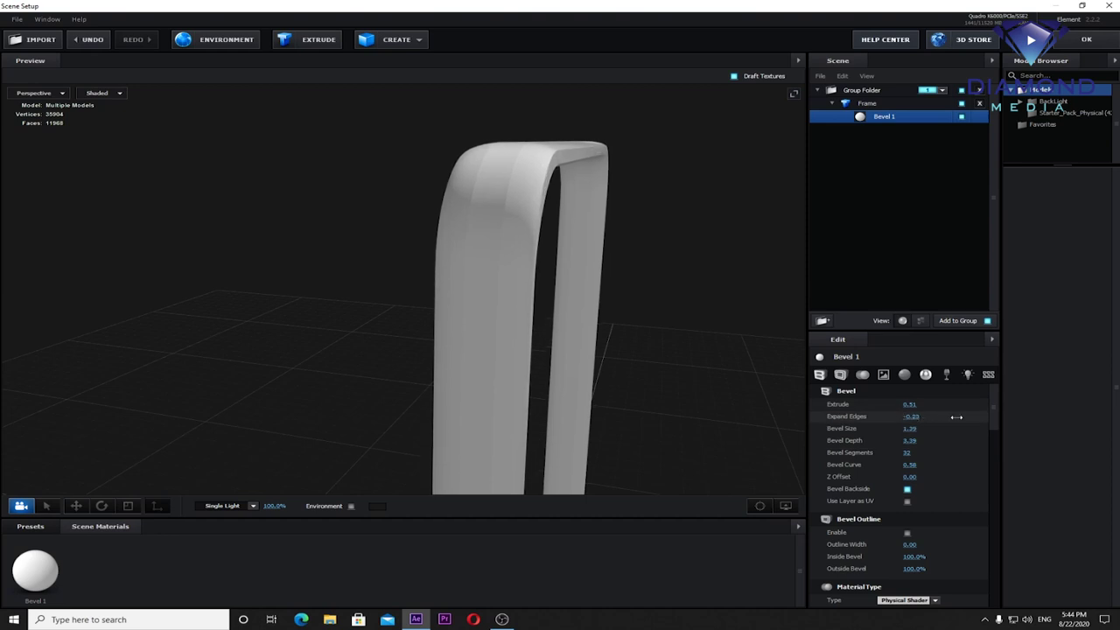
mouse_move(924, 429)
left_mouse_down()
mouse_move(945, 426)
mouse_move(914, 440)
left_mouse_up()
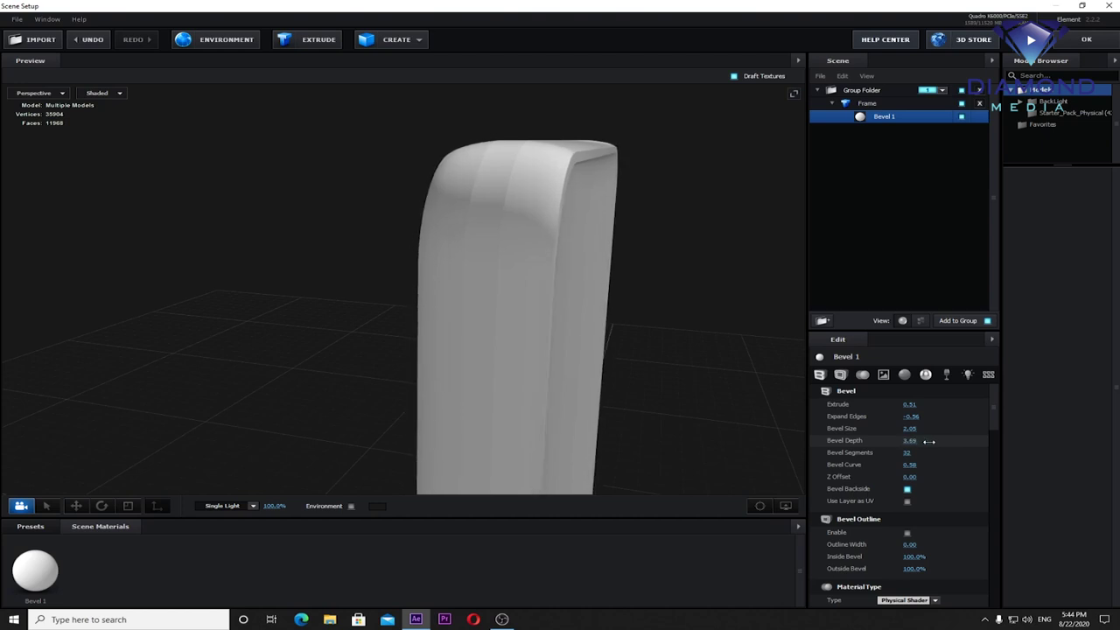
left_click_drag(911, 406, 884, 404)
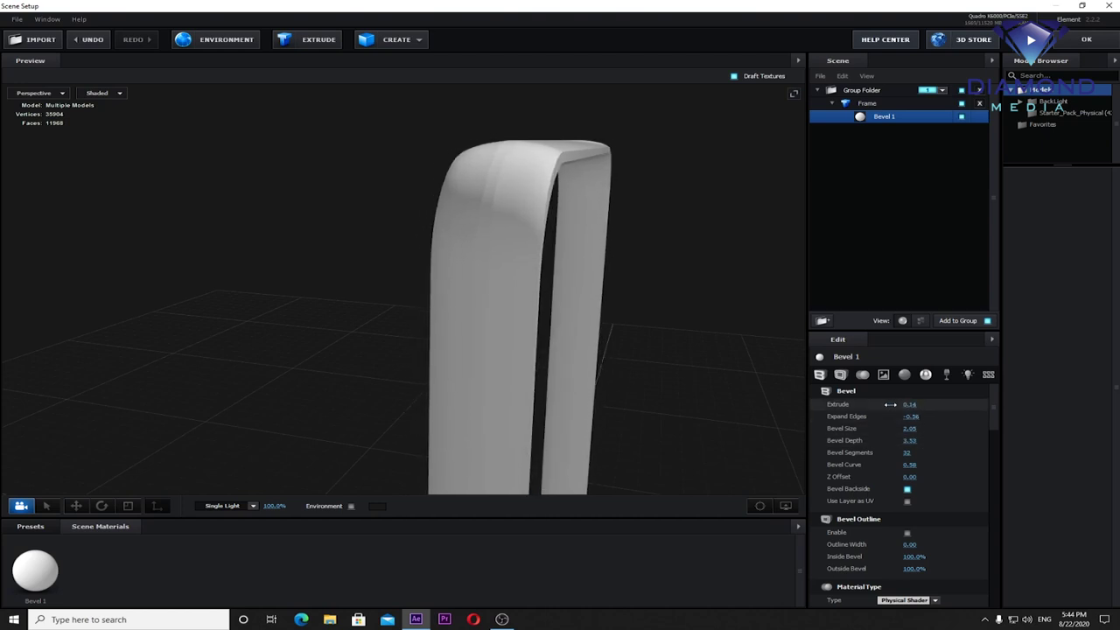
Step: Orbit to inspect the thin frame rim, then apply the scene back to After Effects
mouse_move(537, 214)
left_mouse_down()
mouse_move(514, 216)
mouse_move(352, 320)
left_mouse_up()
scroll(367, 313, "down", 3)
mouse_move(439, 304)
left_mouse_down()
mouse_move(413, 290)
mouse_move(526, 293)
mouse_move(483, 276)
left_mouse_up()
scroll(410, 248, "up", 3)
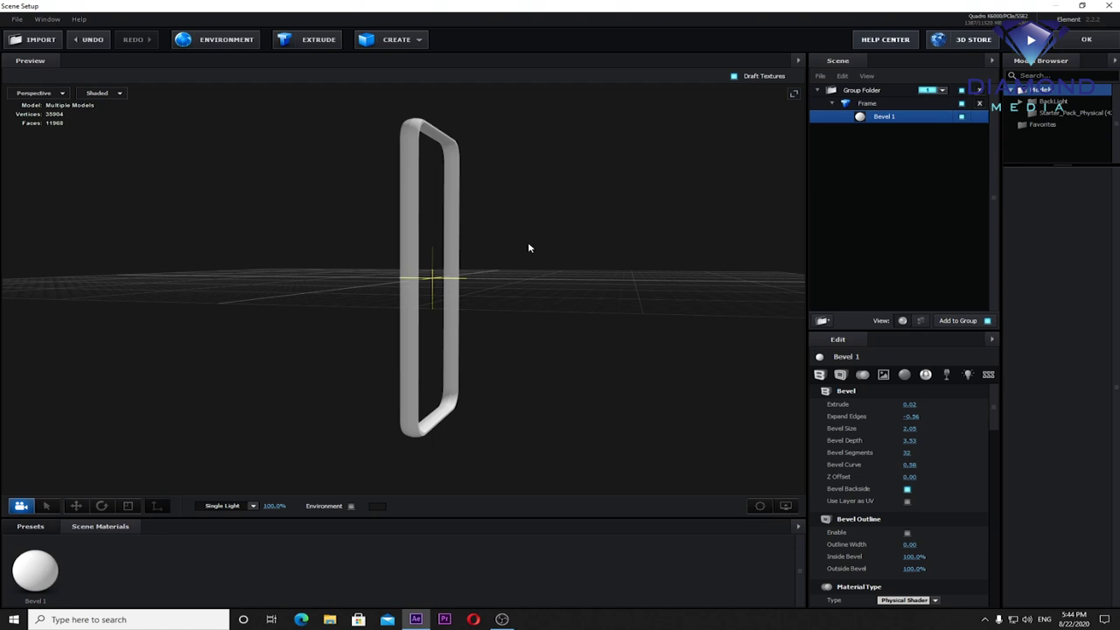
left_click_drag(525, 247, 423, 249)
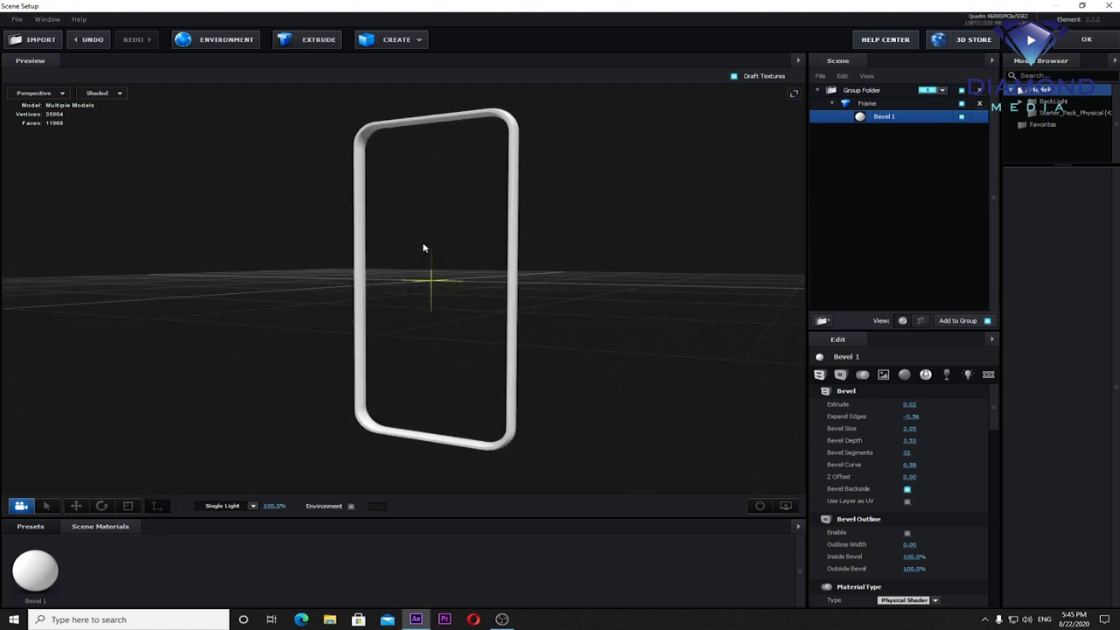
mouse_move(423, 249)
left_mouse_down()
mouse_move(378, 265)
mouse_move(529, 251)
mouse_move(504, 274)
mouse_move(405, 254)
mouse_move(463, 246)
mouse_move(425, 242)
left_mouse_up()
mouse_move(510, 248)
left_mouse_down()
mouse_move(517, 260)
mouse_move(470, 280)
left_mouse_up()
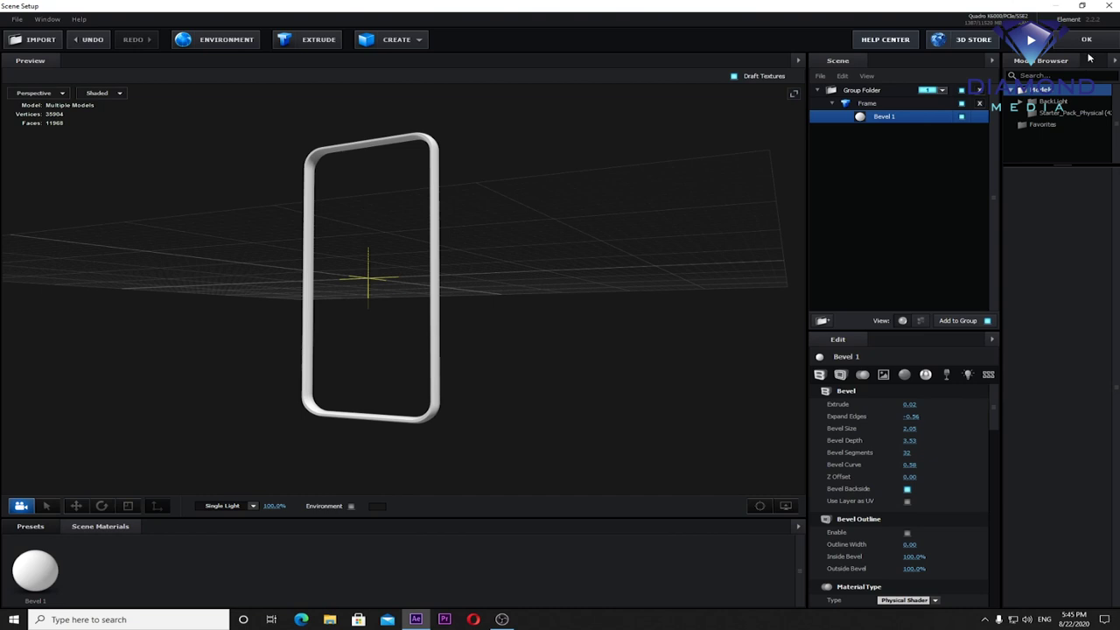
left_click(1088, 40)
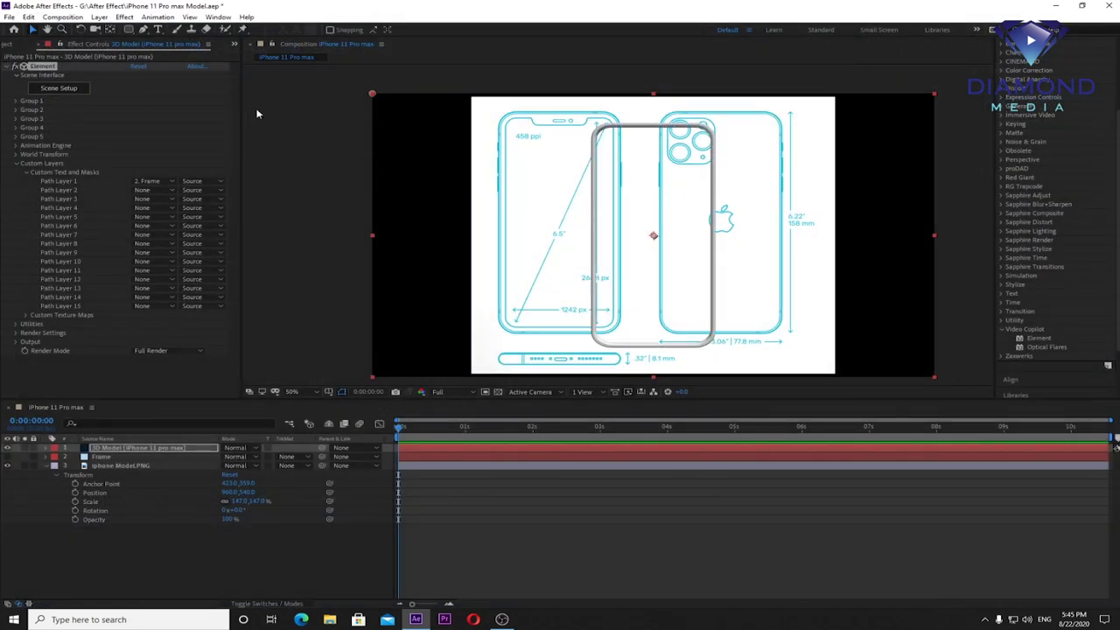
Step: Save the project, hide the 3D Model layer, and inspect the top of the phone drawing
left_click(9, 17)
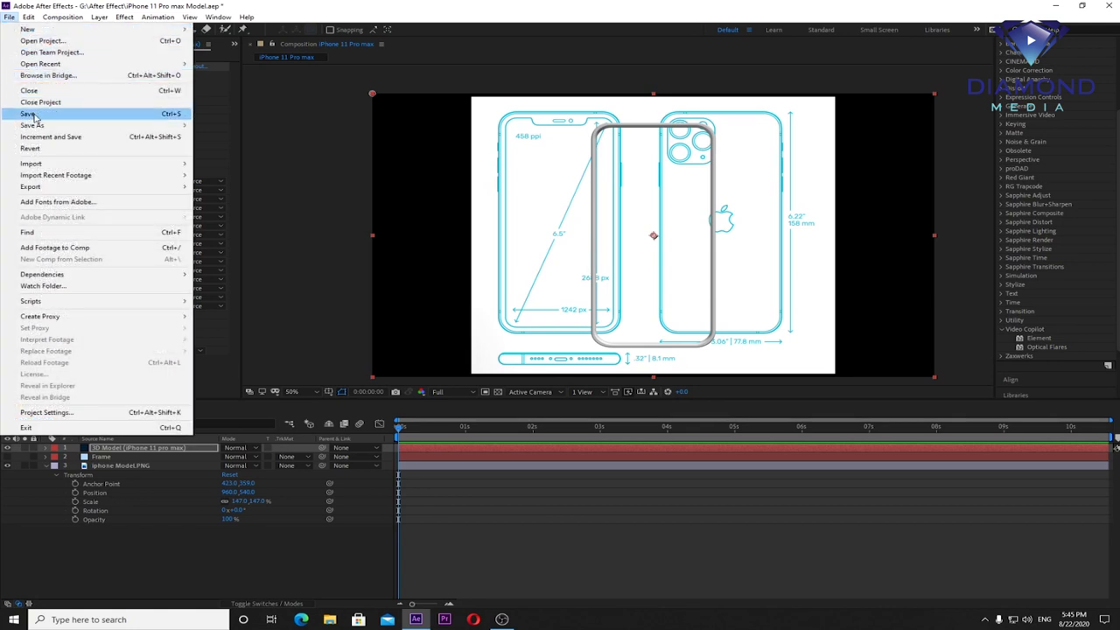
left_click(26, 115)
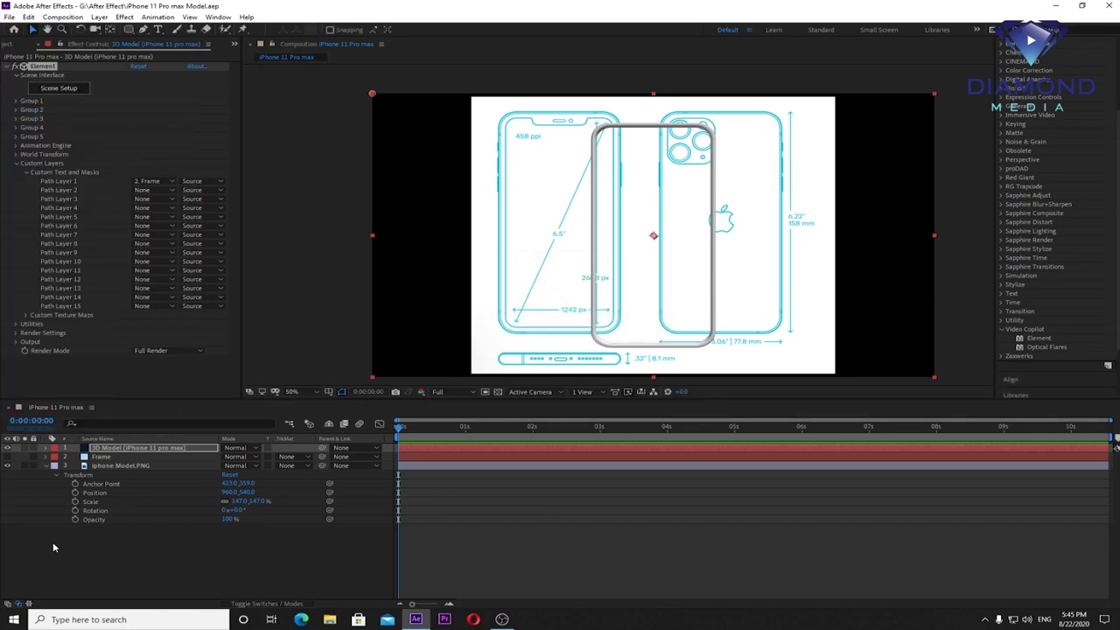
left_click(8, 448)
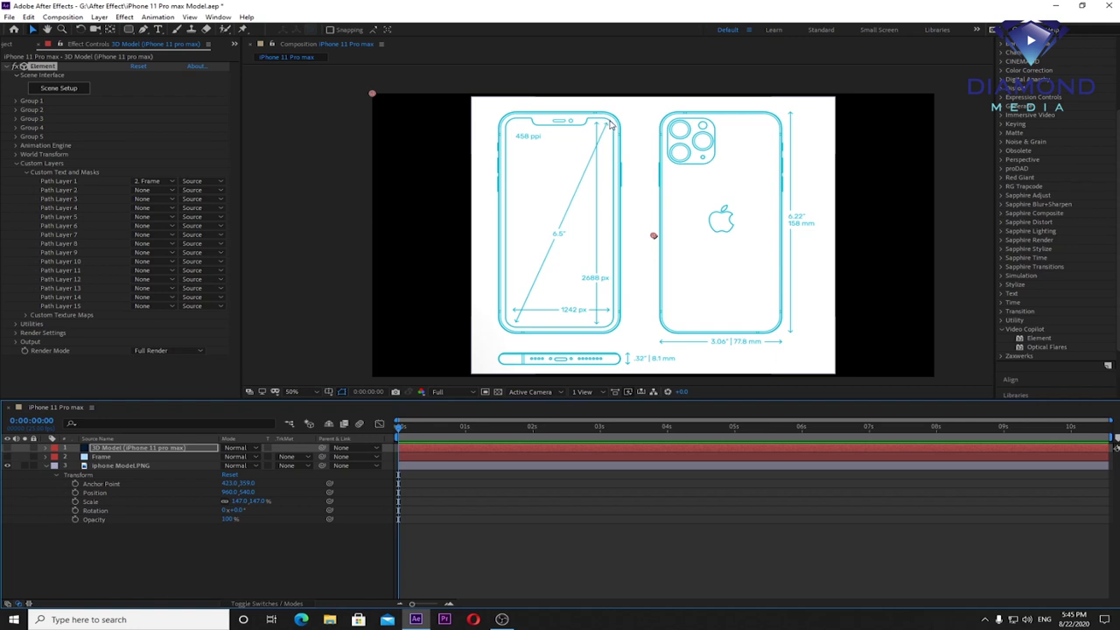
scroll(626, 151, "up", 2)
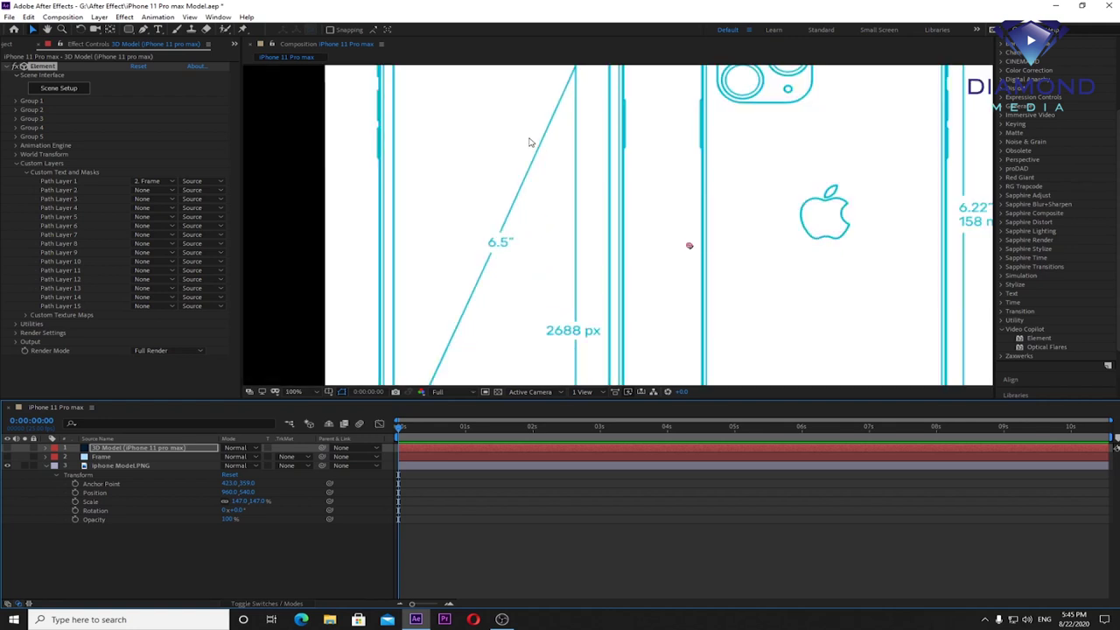
left_click_drag(610, 236, 608, 319)
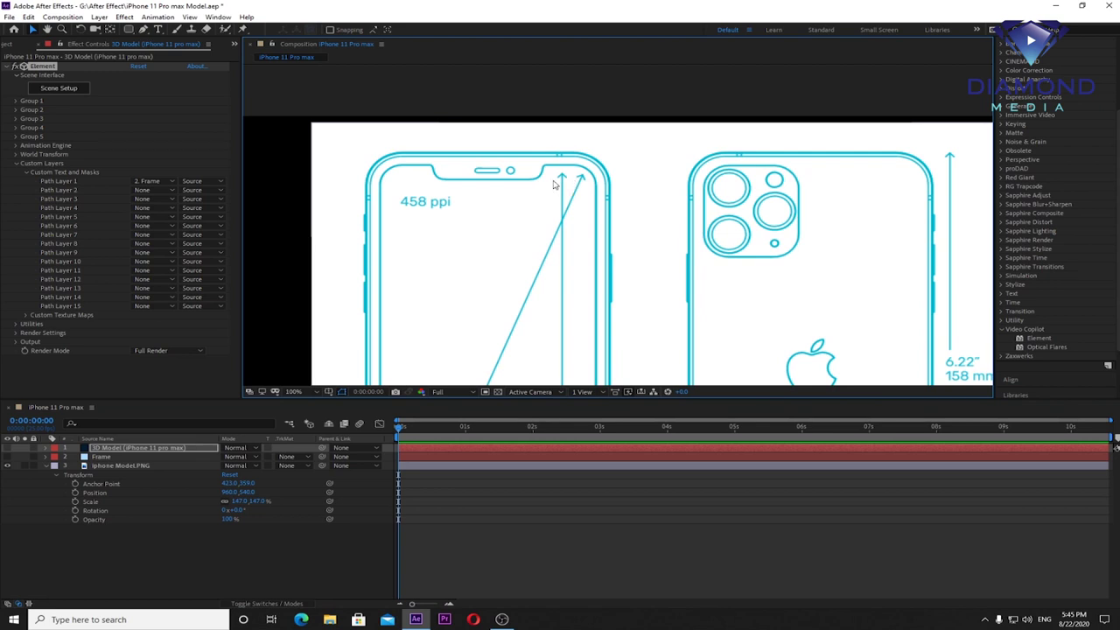
scroll(490, 229, "down", 2)
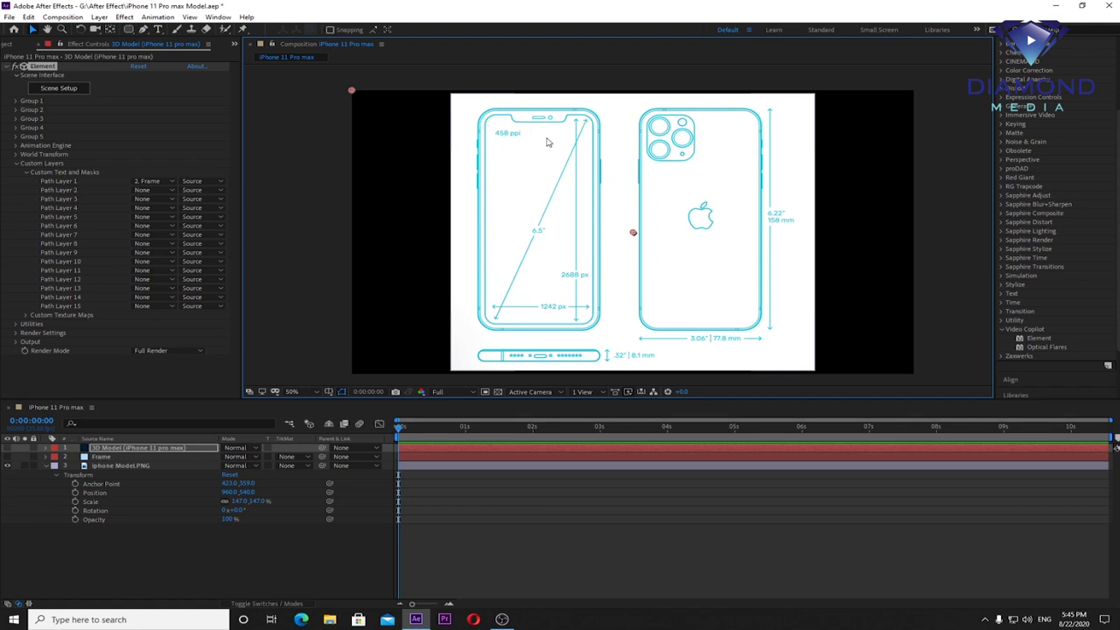
Step: Show the Frame layer and select it, leaving its name unchanged
left_click(8, 455)
left_click(422, 457)
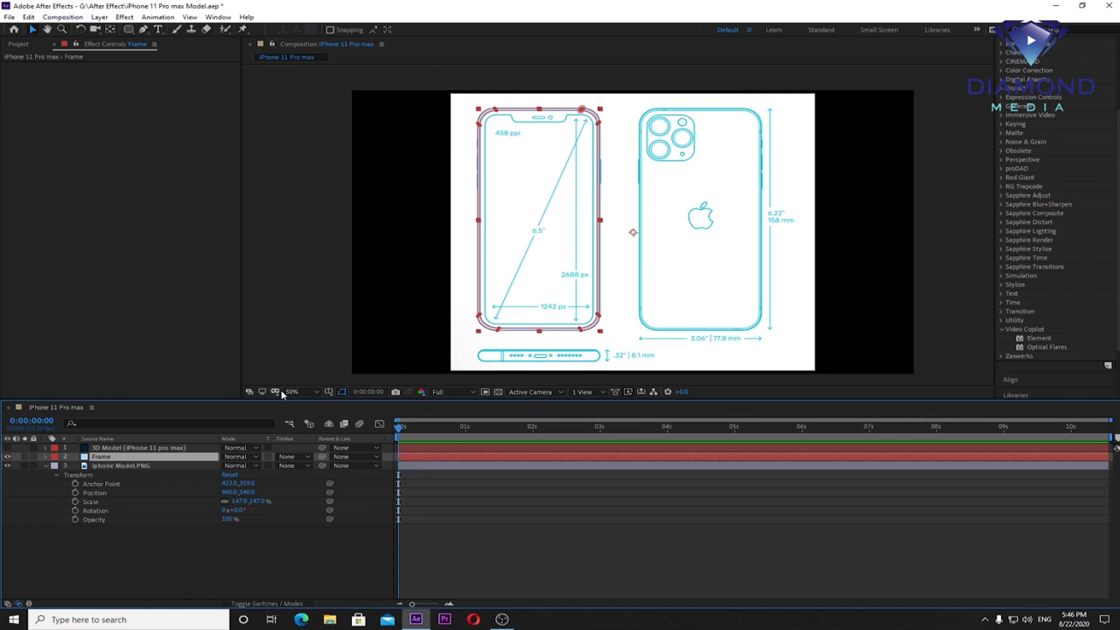
key("Return")
key("Return")
left_click(118, 454)
key("Return")
Step: Duplicate Frame with Ctrl+D and make the copy a pale-yellow solid named 'Black frame'
key("ctrl+d")
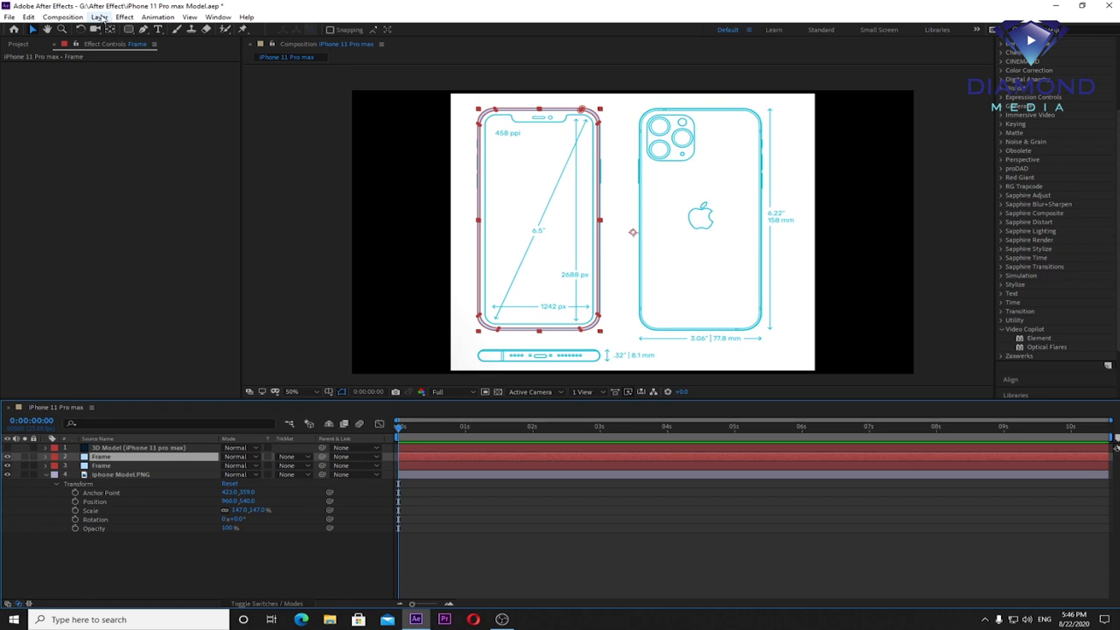
left_click(100, 17)
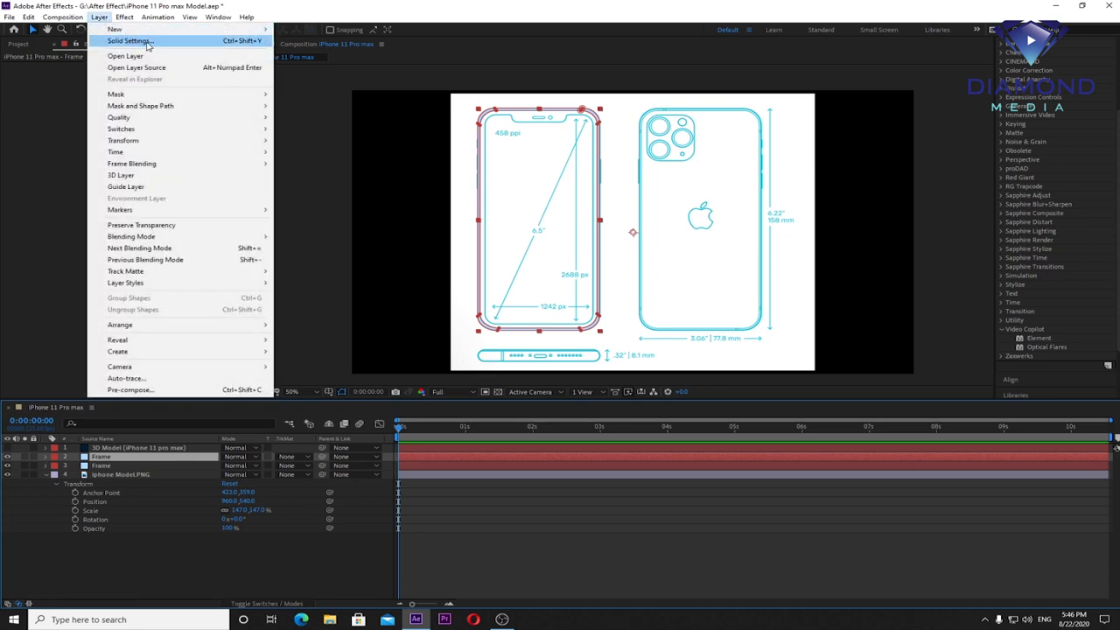
left_click(140, 41)
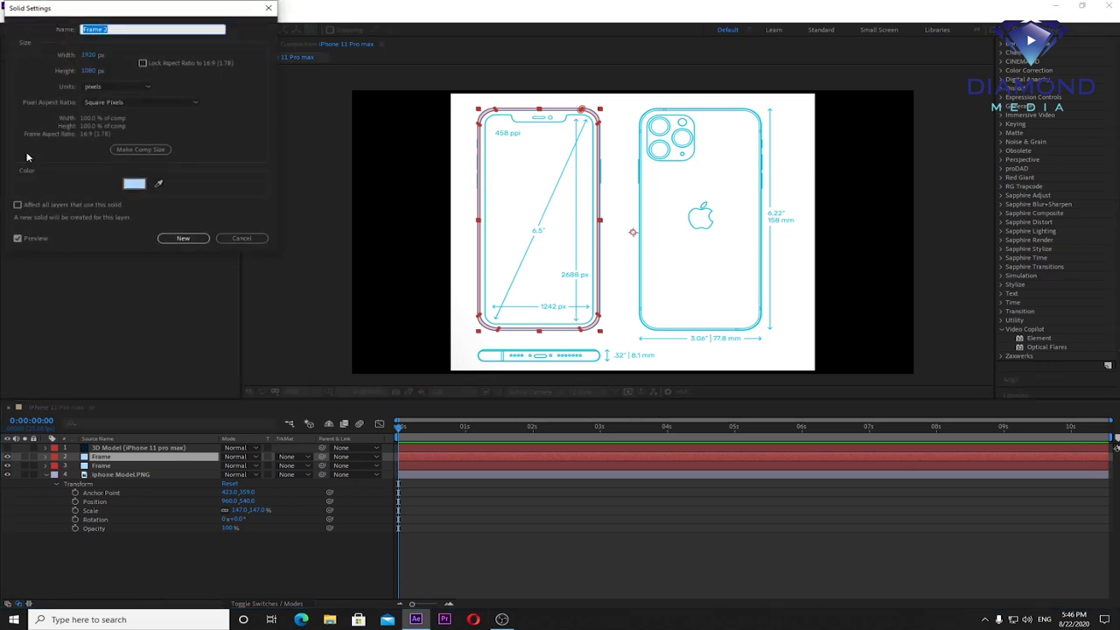
type("Black f")
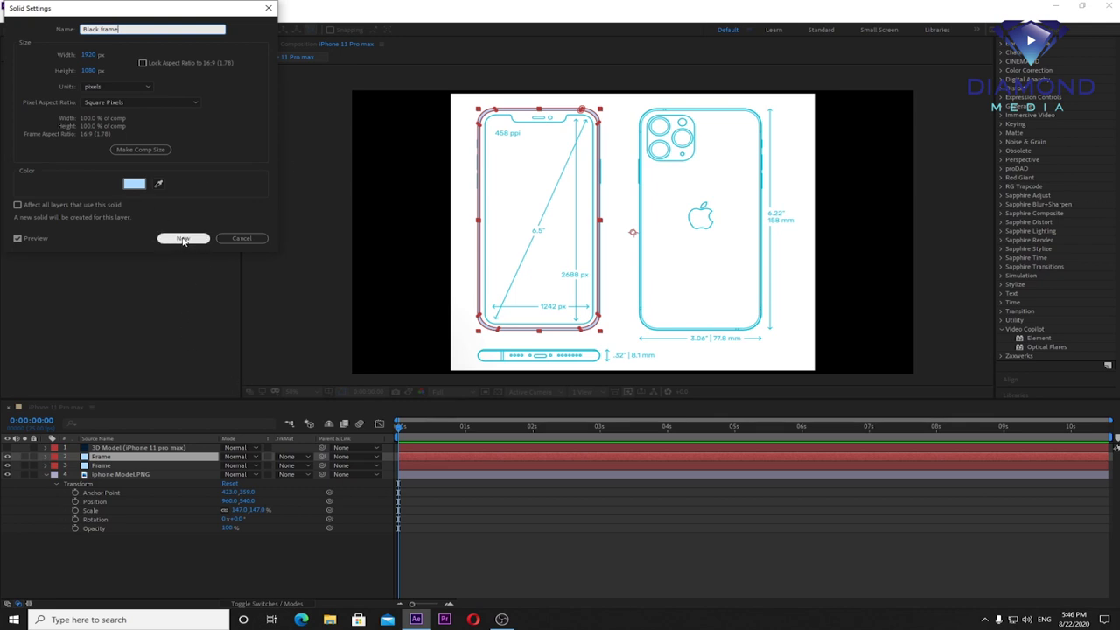
left_click(134, 184)
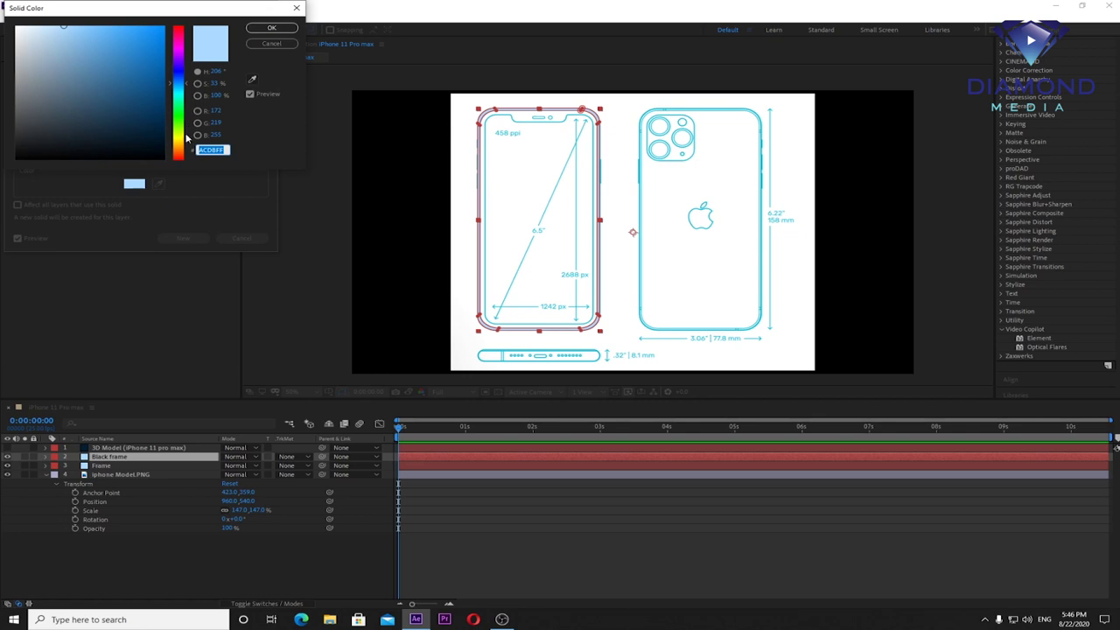
left_click(179, 137)
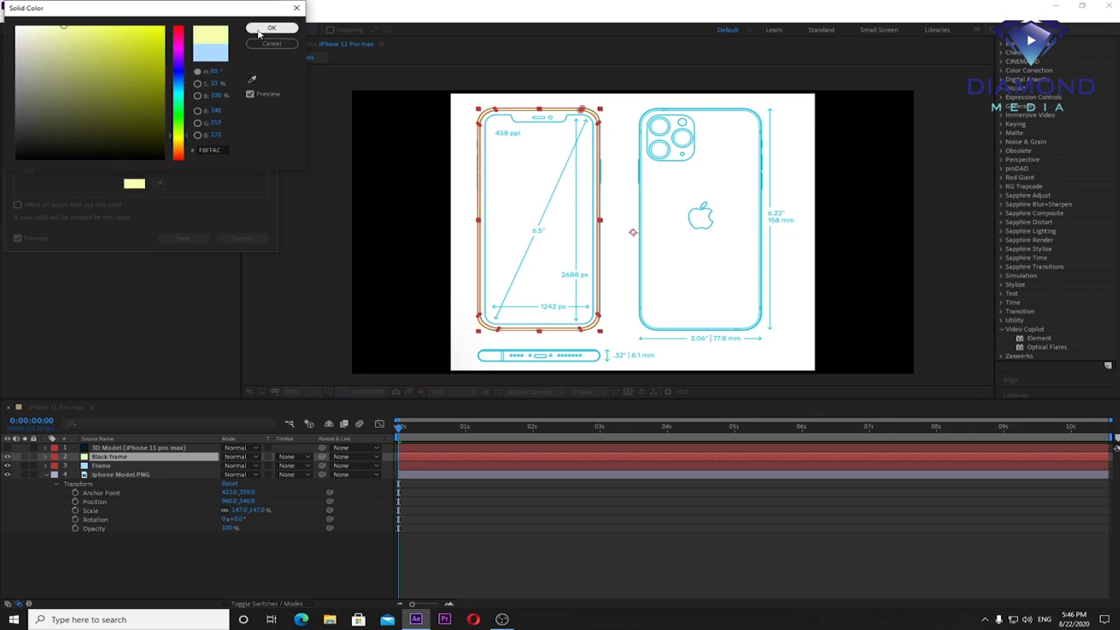
left_click(272, 28)
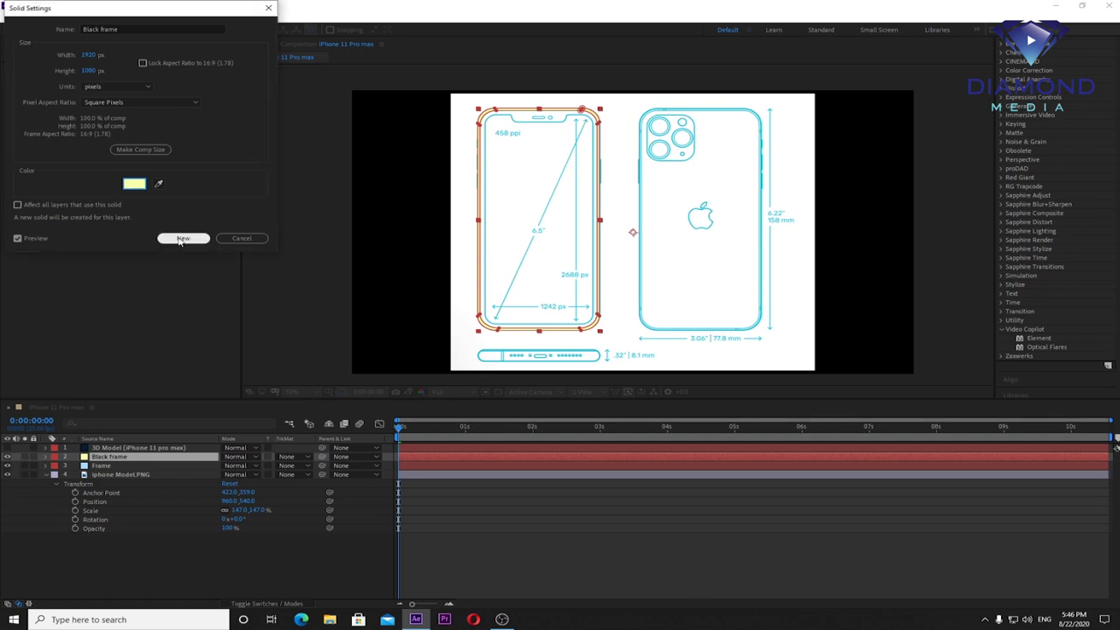
left_click(179, 240)
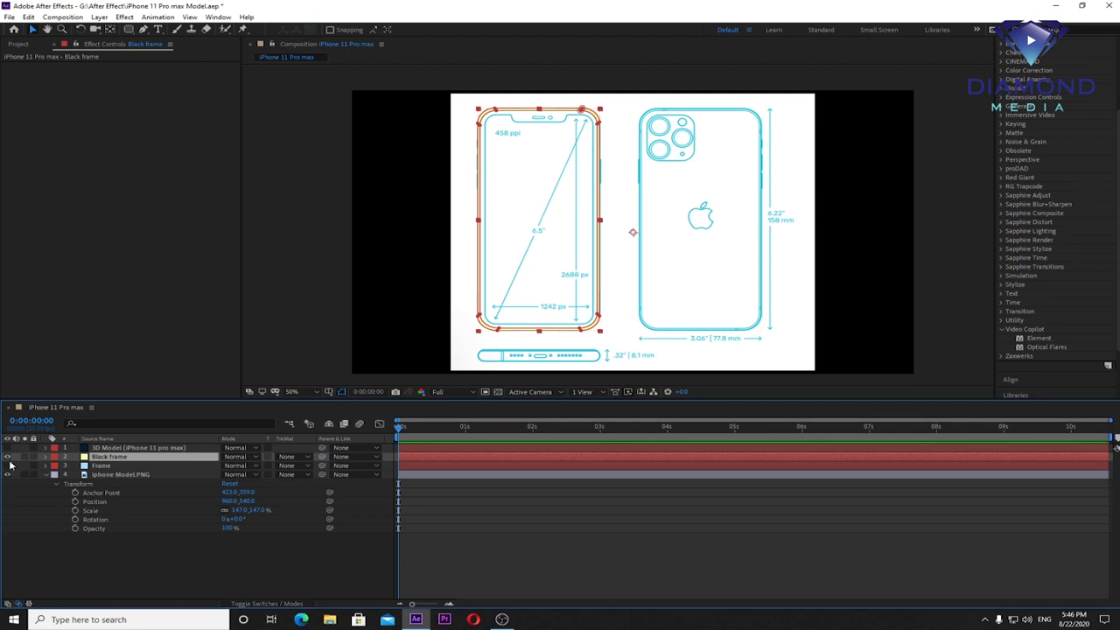
key("period")
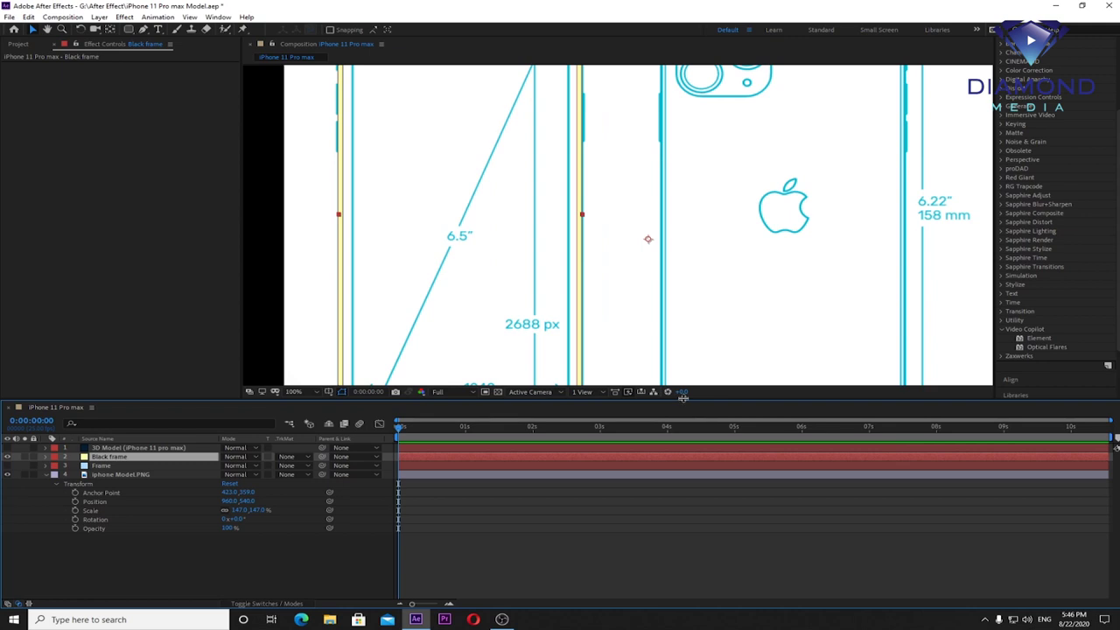
left_click_drag(684, 400, 664, 472)
scroll(624, 268, "up", 3)
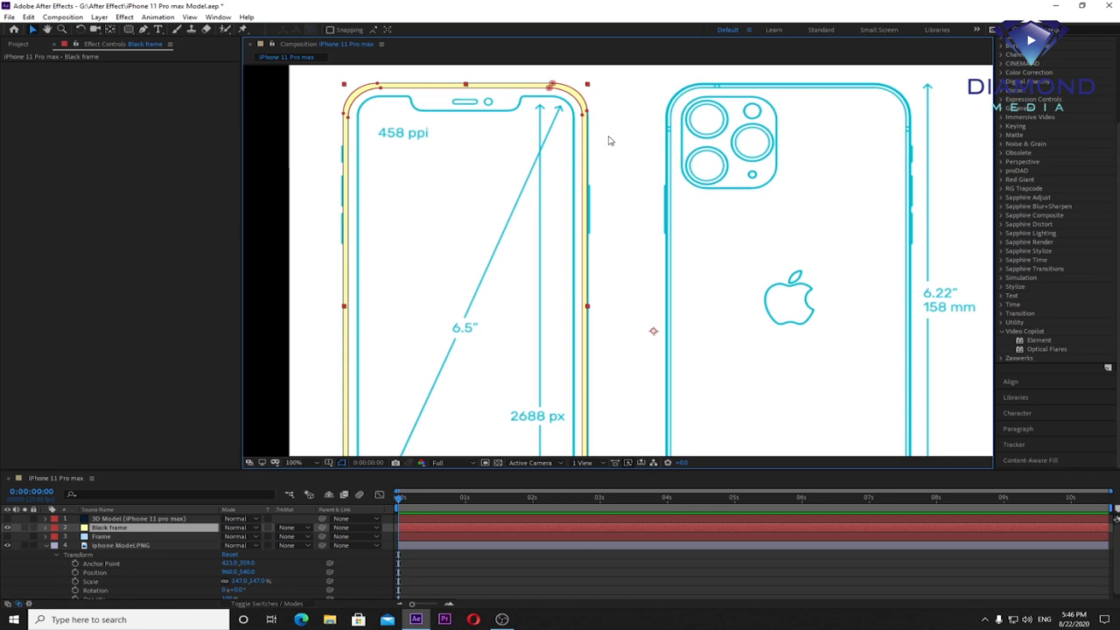
scroll(550, 197, "down", 1)
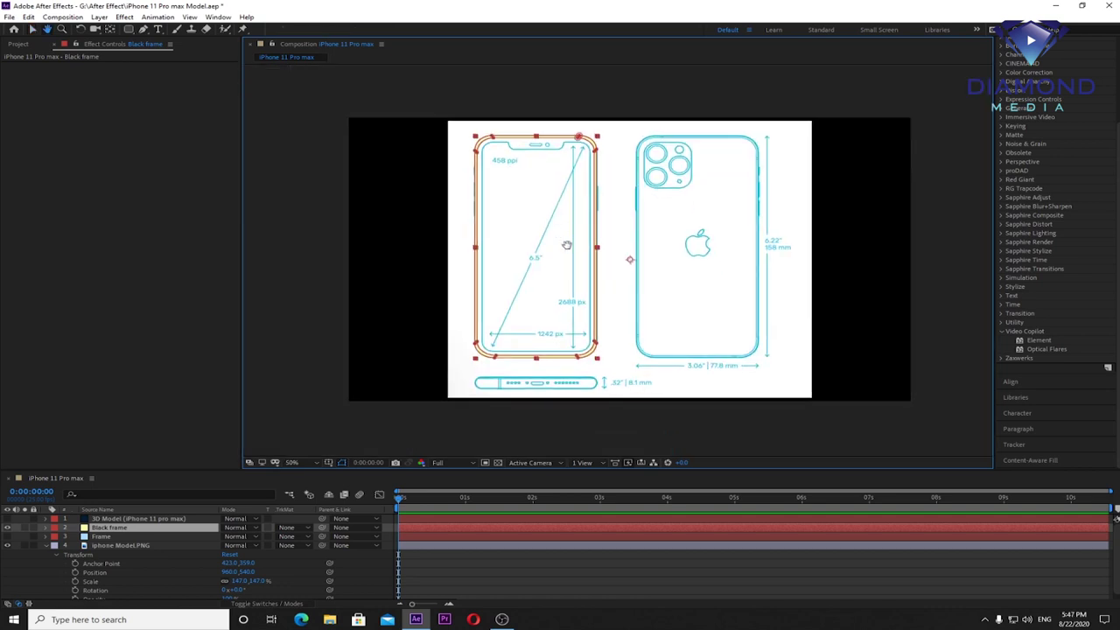
scroll(564, 271, "up", 1)
scroll(581, 278, "down", 1)
key("v")
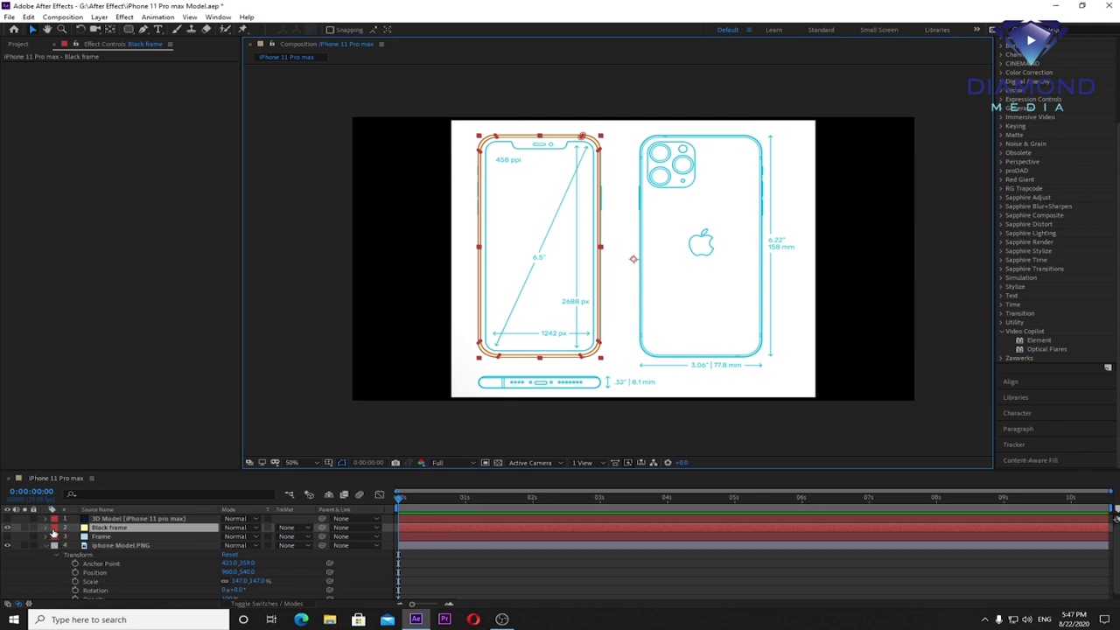
left_click(46, 529)
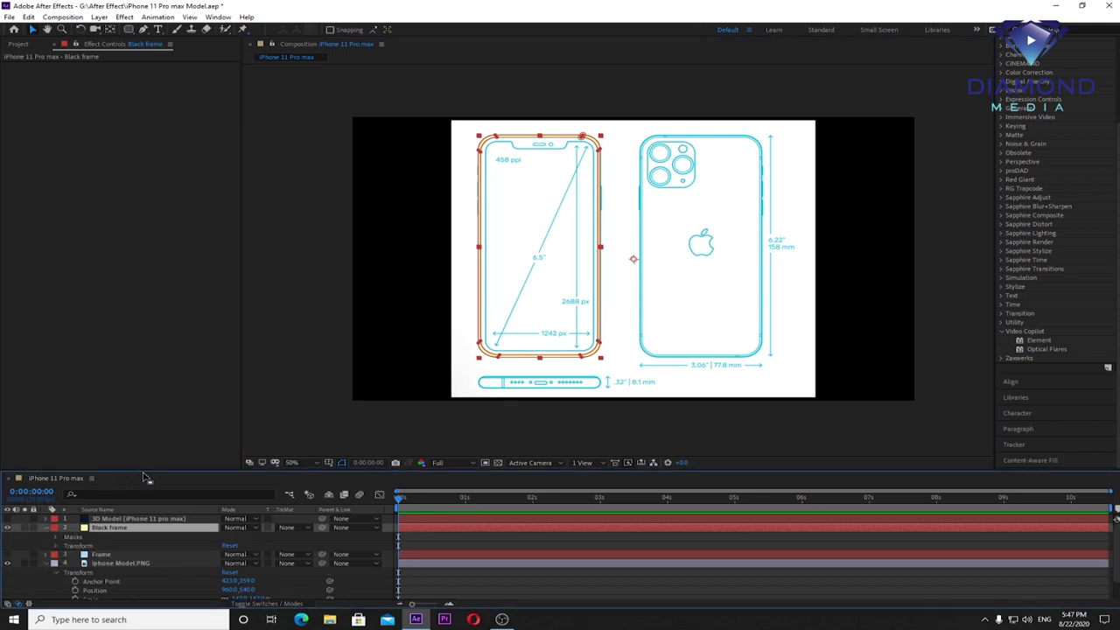
Step: Expand the Black frame layer's Mask 1, select it, and make it free-transformable
left_click_drag(142, 470, 151, 401)
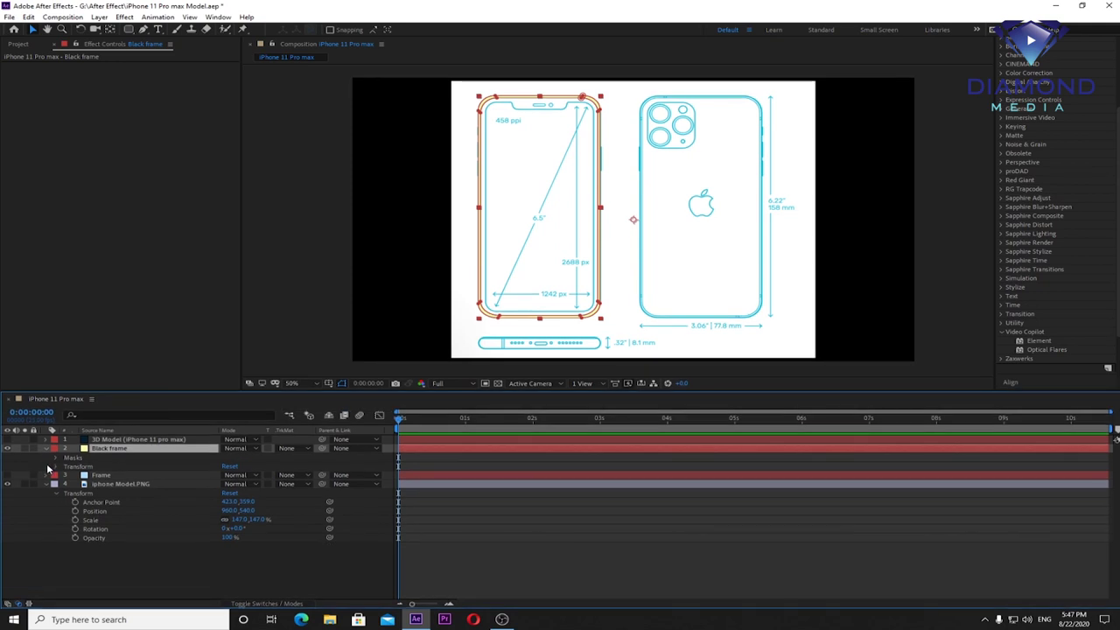
left_click(56, 458)
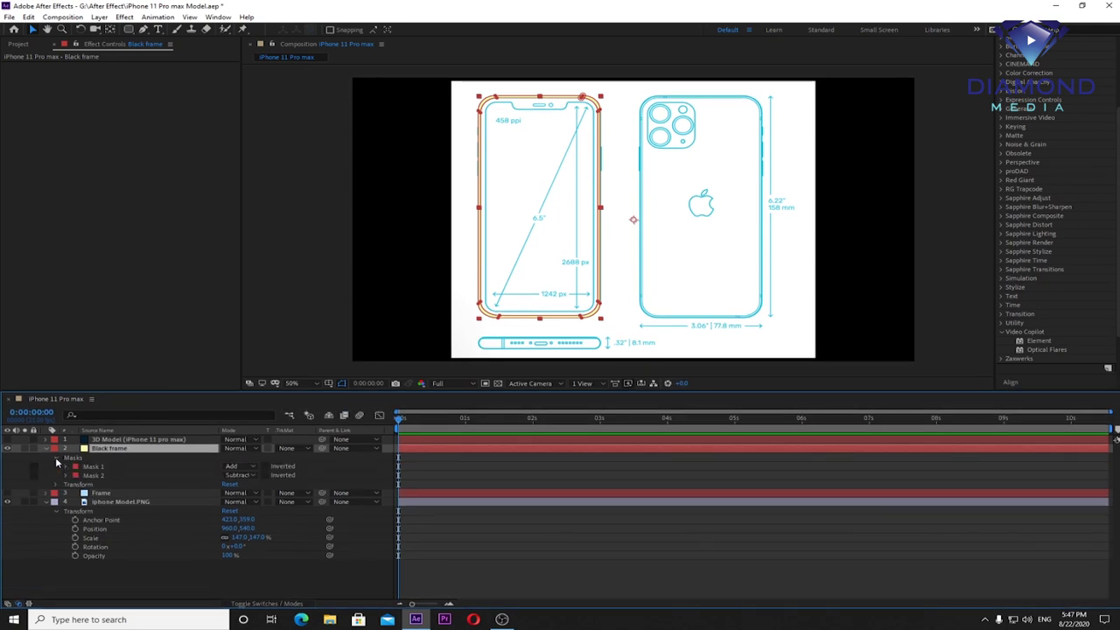
left_click(67, 466)
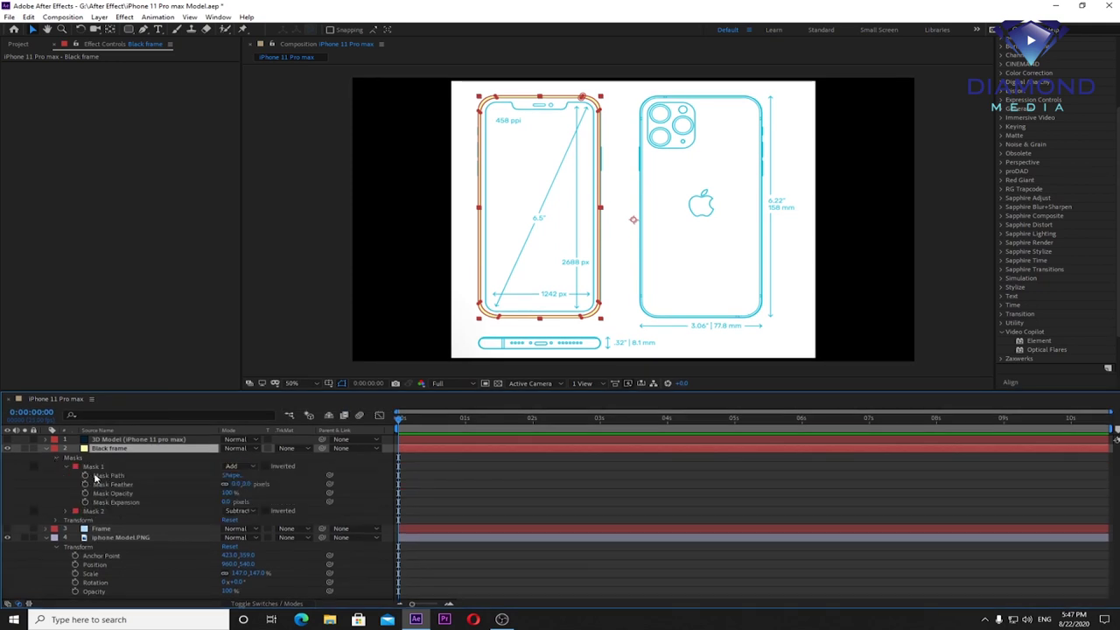
left_click(98, 467)
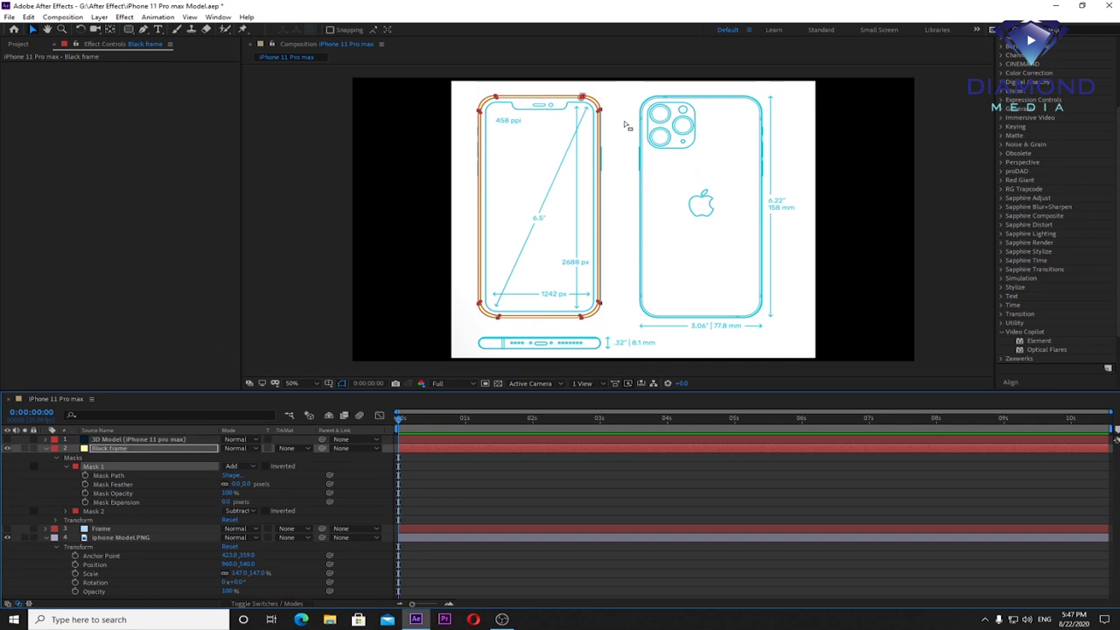
double_click(496, 99)
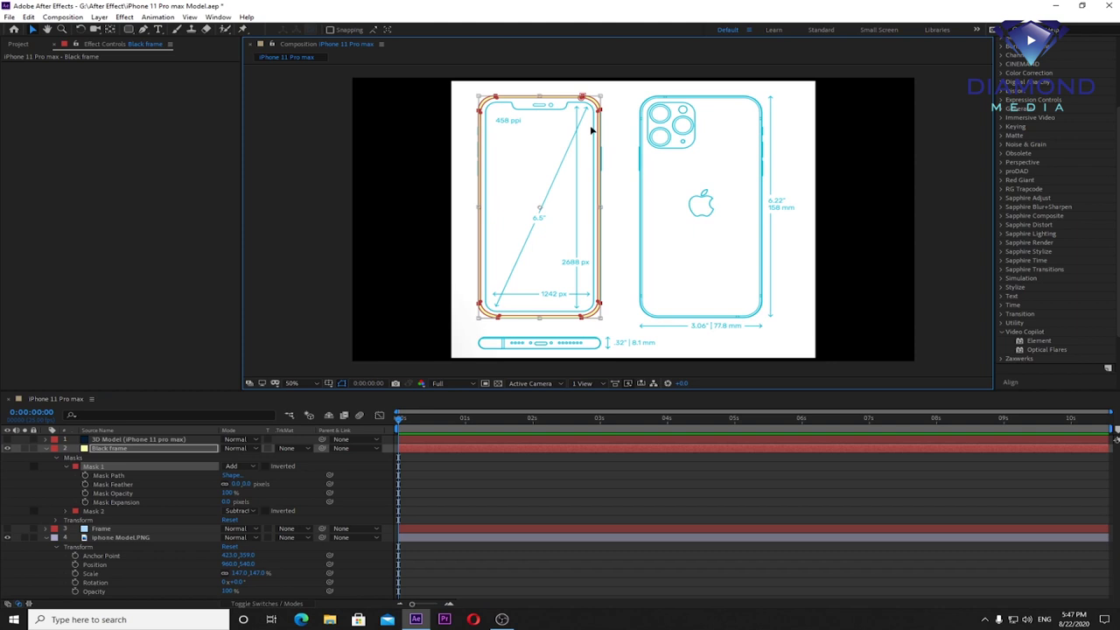
Step: Fit Mask 1's top and bottom edges onto the phone outline
scroll(600, 107, "up", 1)
scroll(600, 107, "up", 1)
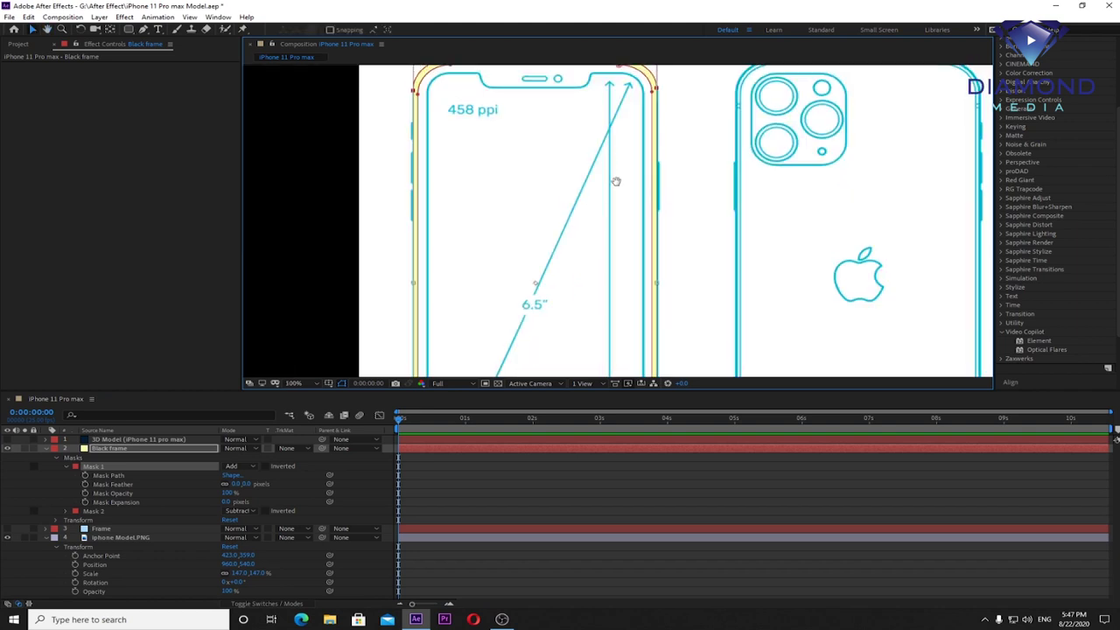
key("v")
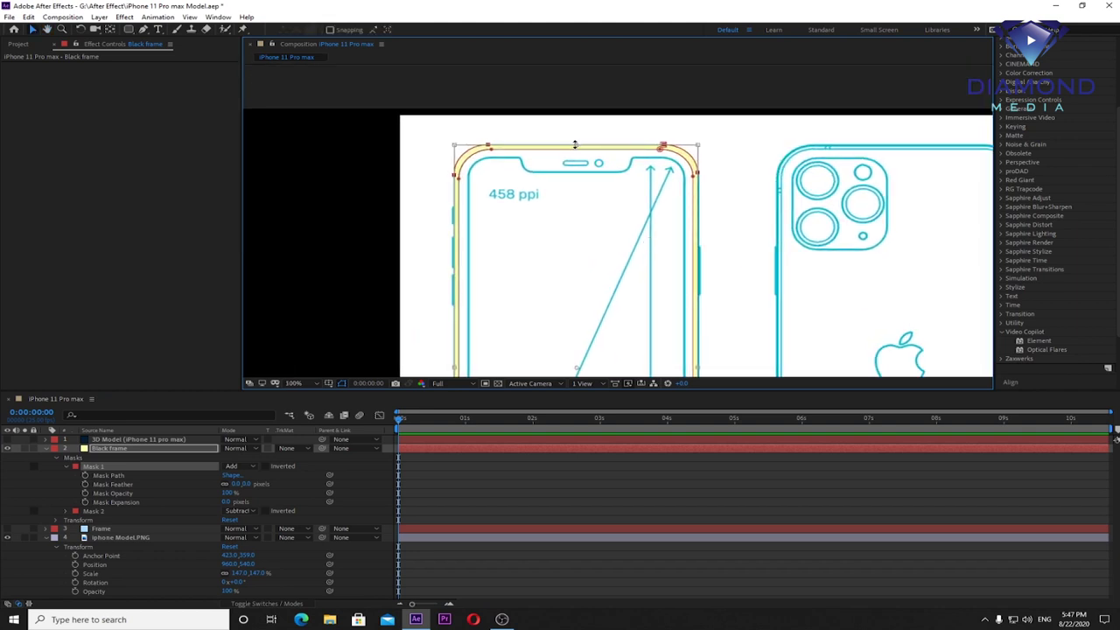
left_click_drag(575, 143, 582, 159)
scroll(694, 267, "down", 2)
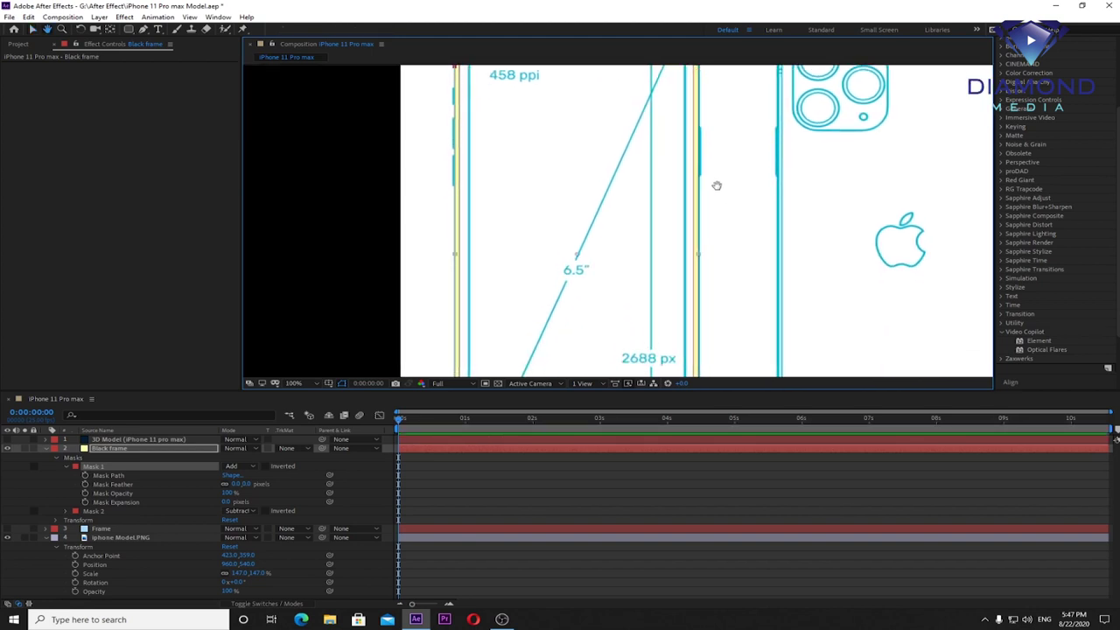
scroll(717, 185, "down", 2)
scroll(604, 304, "down", 2)
left_click_drag(591, 326, 595, 313)
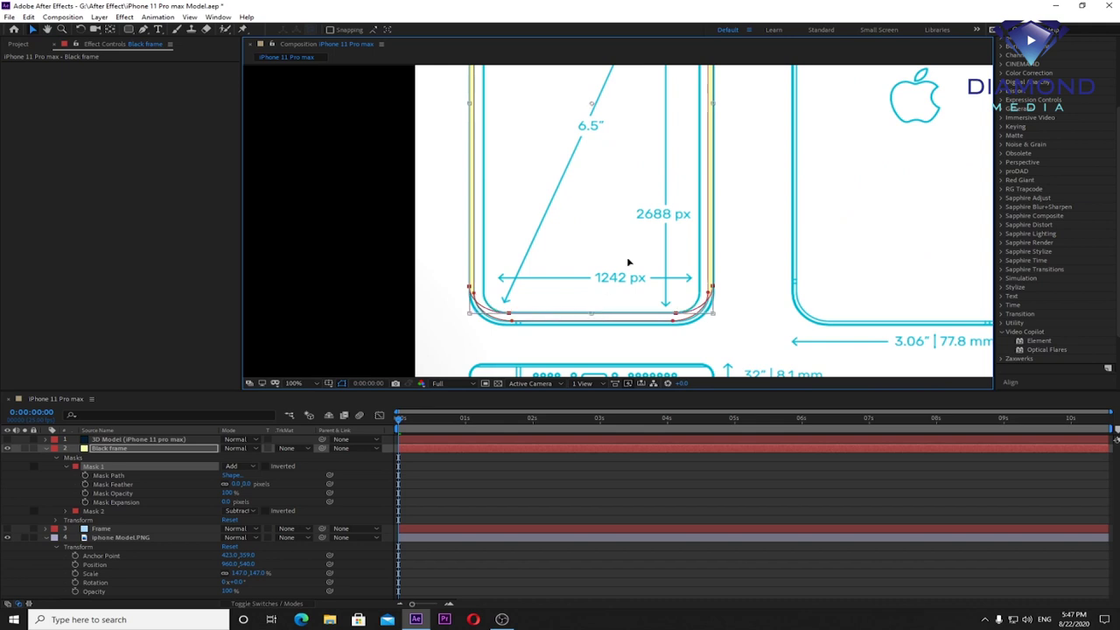
Step: Fit Mask 1's right and left edges to the outline, zoom out to 50%, and drag Mask 1 below Mask 2
scroll(630, 262, "up", 2)
left_click_drag(721, 171, 710, 182)
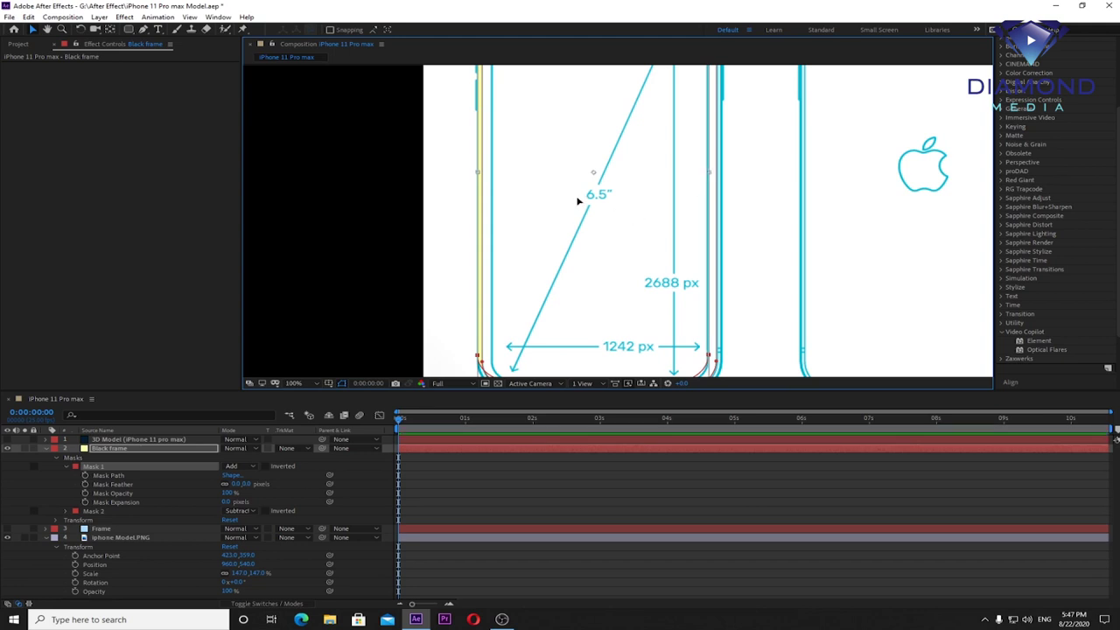
left_click_drag(546, 185, 552, 253)
left_click_drag(482, 240, 496, 244)
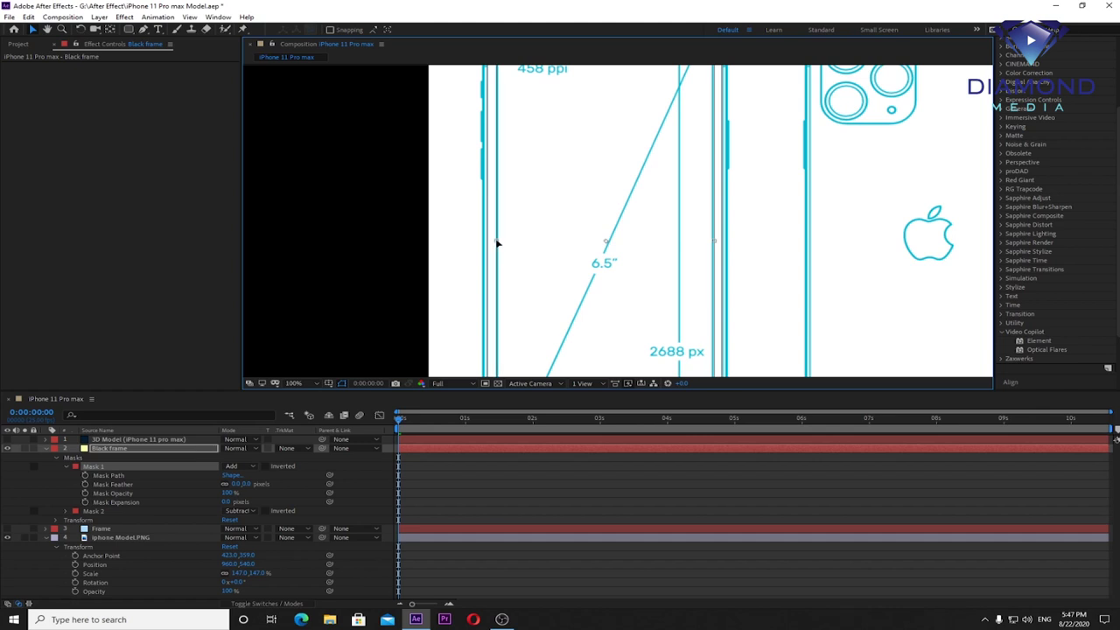
scroll(597, 197, "up", 5)
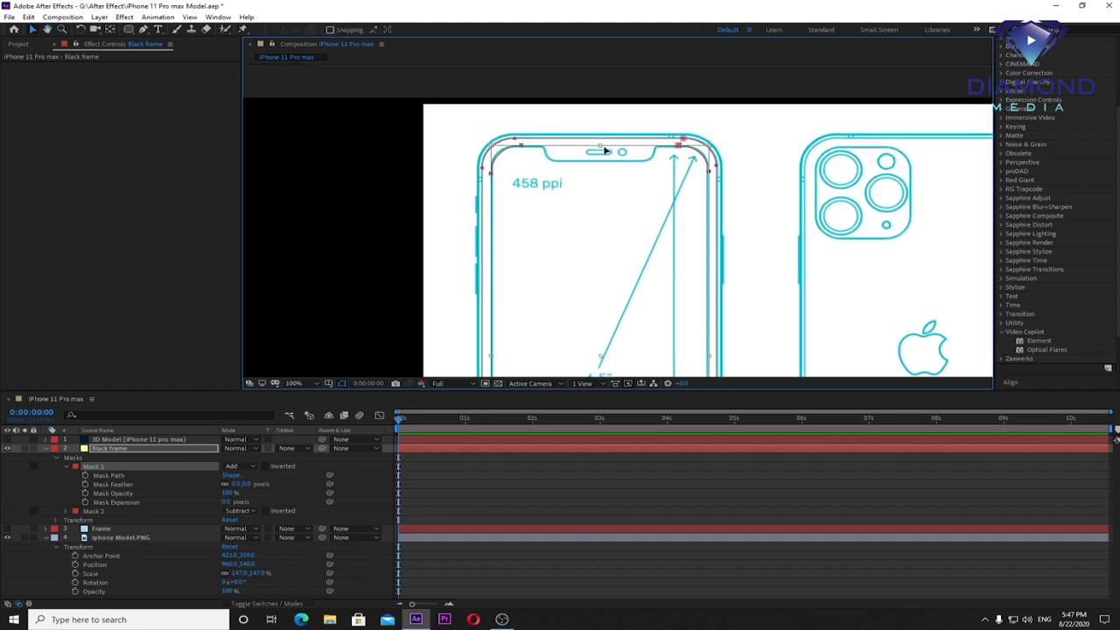
scroll(595, 202, "down", 10)
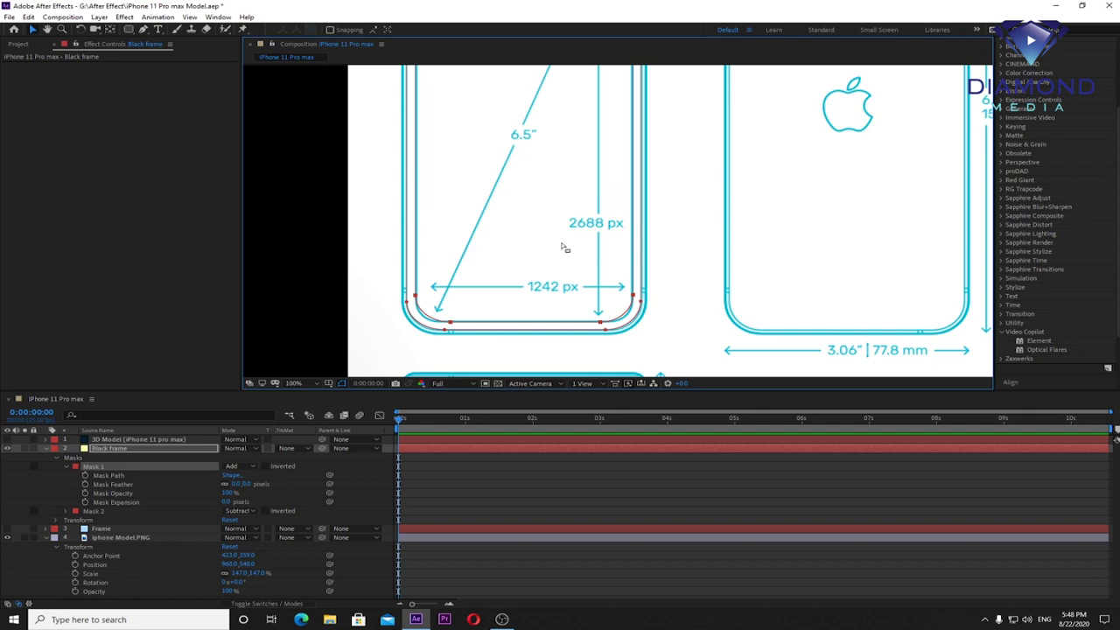
key("comma")
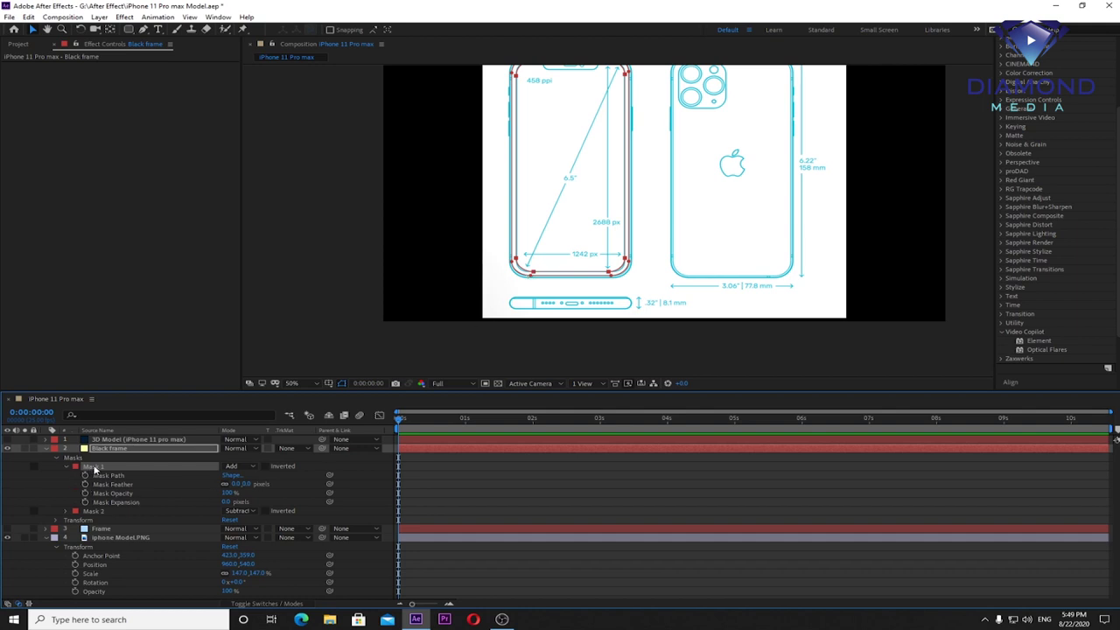
left_click_drag(94, 469, 93, 515)
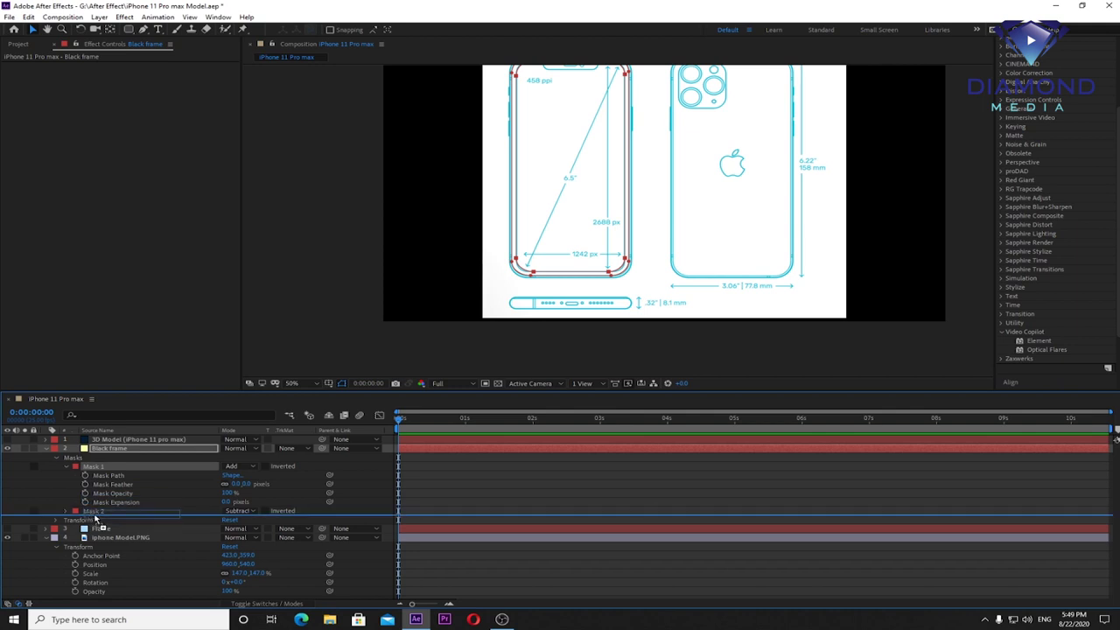
Step: Put Mask 2 above Mask 1, set Mask 2 to Add and Mask 1 to Subtract
left_click_drag(92, 515, 96, 517)
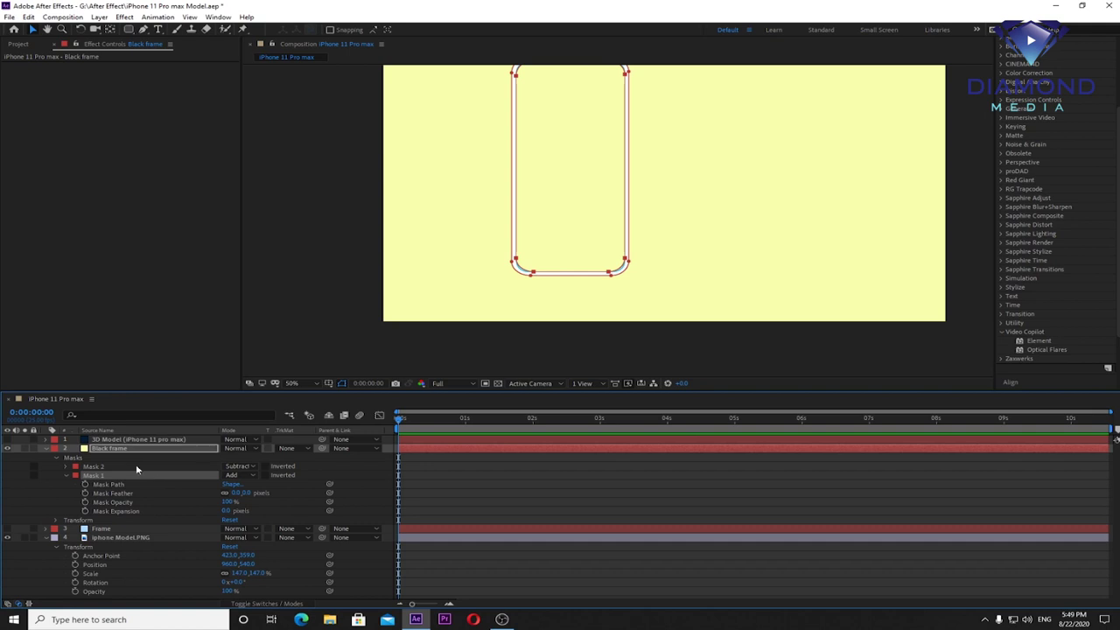
left_click(101, 468)
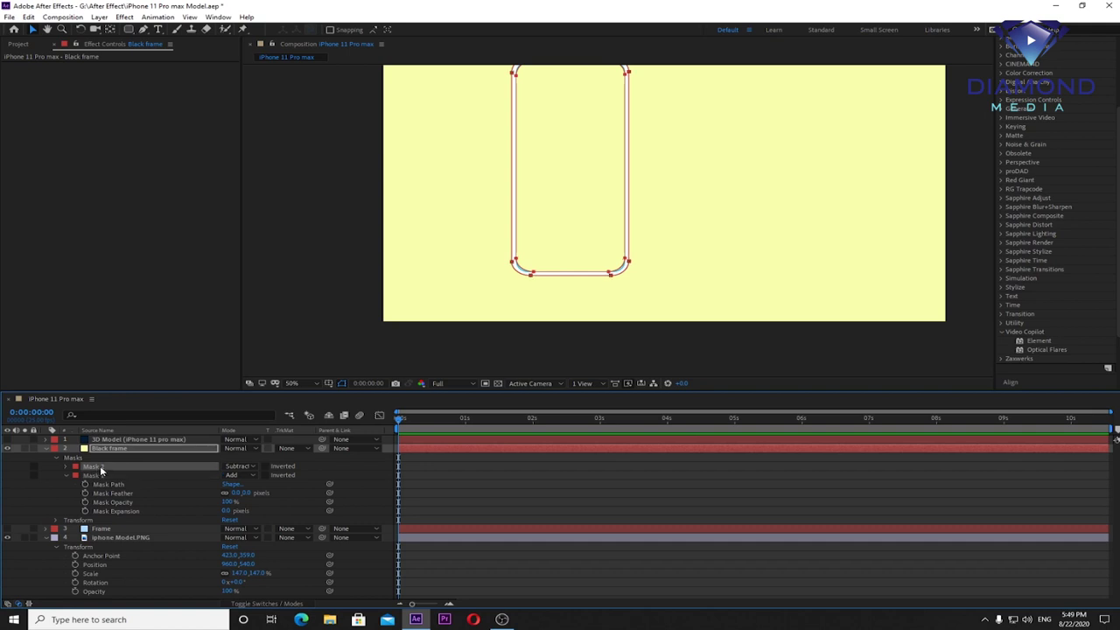
left_click(247, 466)
left_click(251, 491)
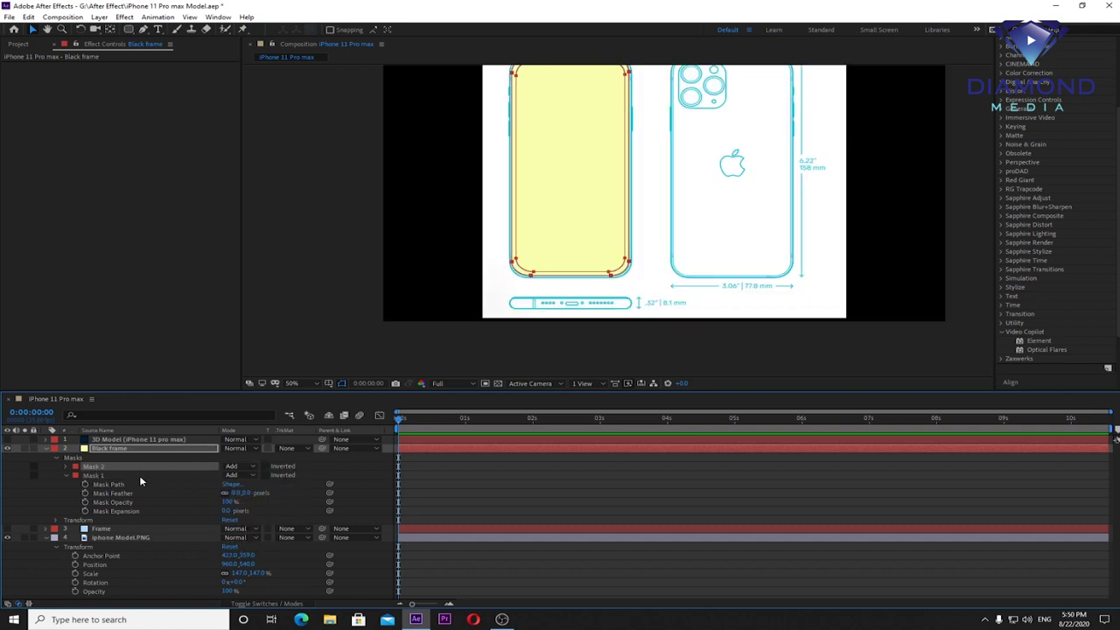
left_click(247, 475)
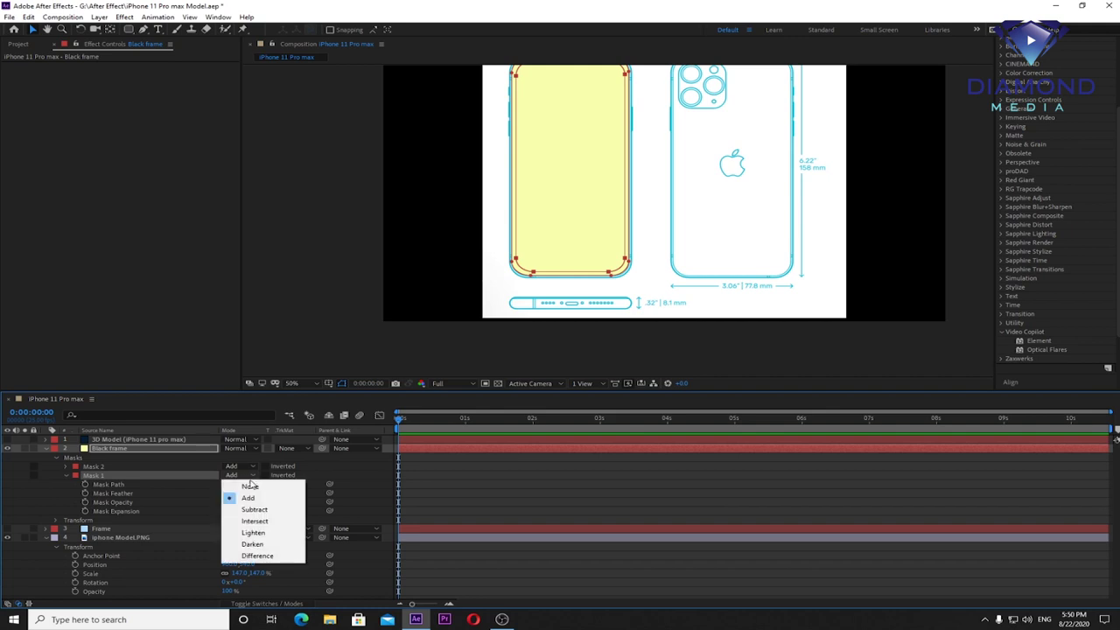
left_click(252, 509)
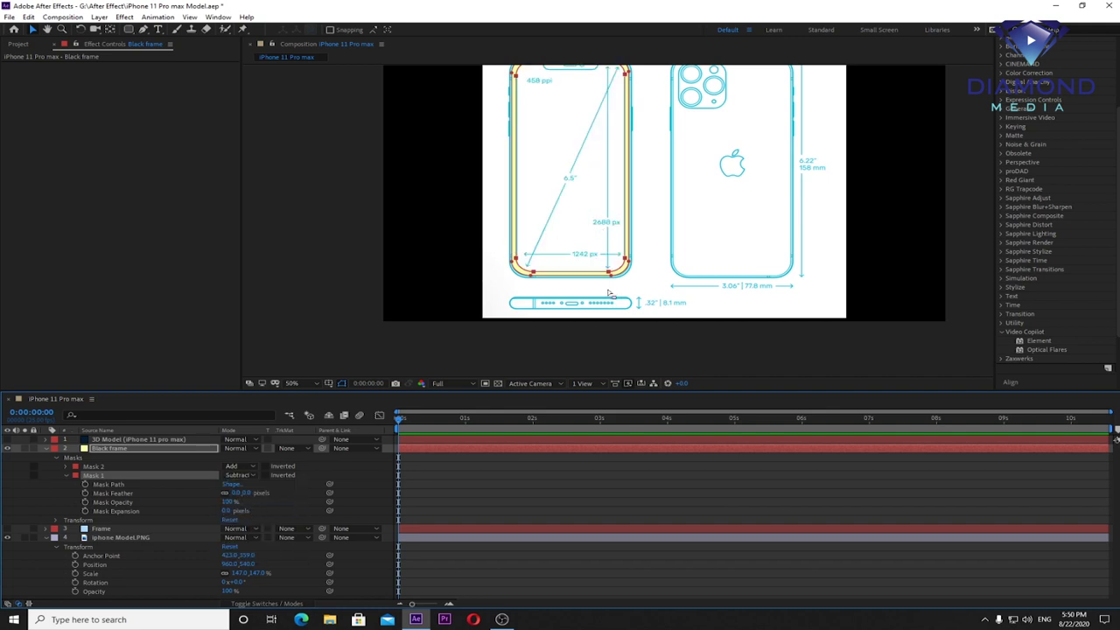
Step: Enlarge the composition view to inspect the yellow frame ring around the phone's screen
scroll(638, 272, "up", 2)
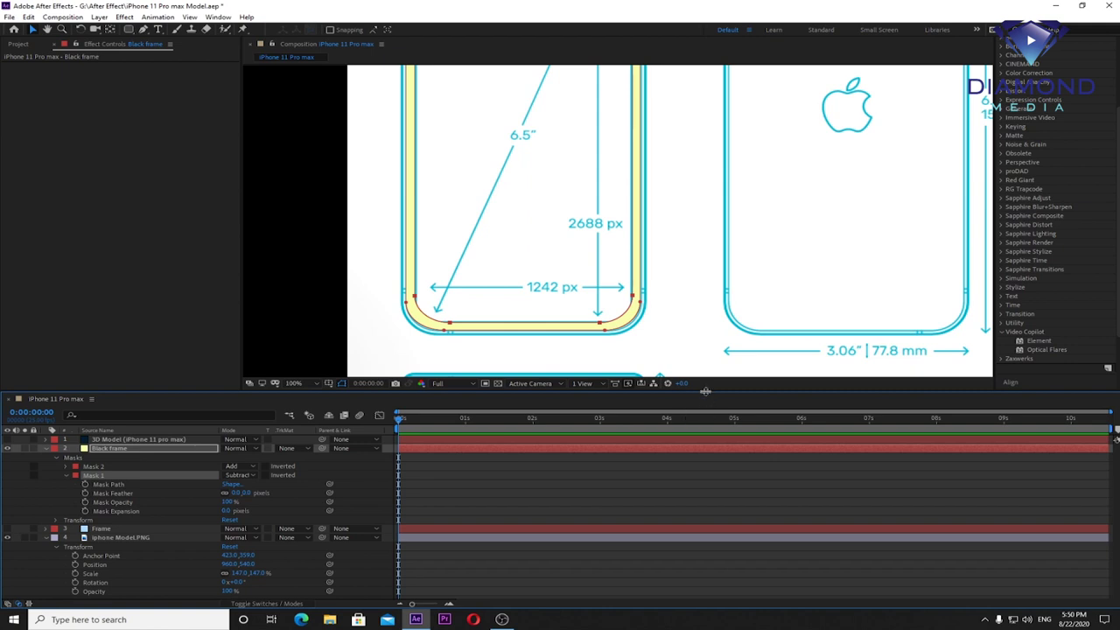
left_click_drag(707, 397, 707, 465)
scroll(315, 363, "up", 2)
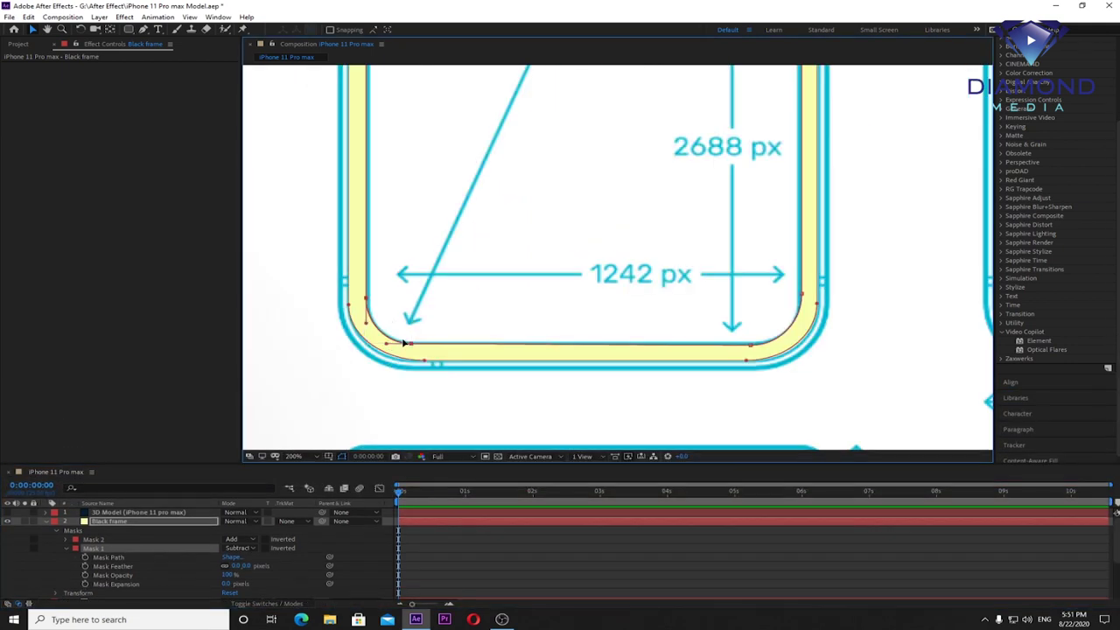
scroll(516, 248, "down", 2)
scroll(626, 276, "down", 2)
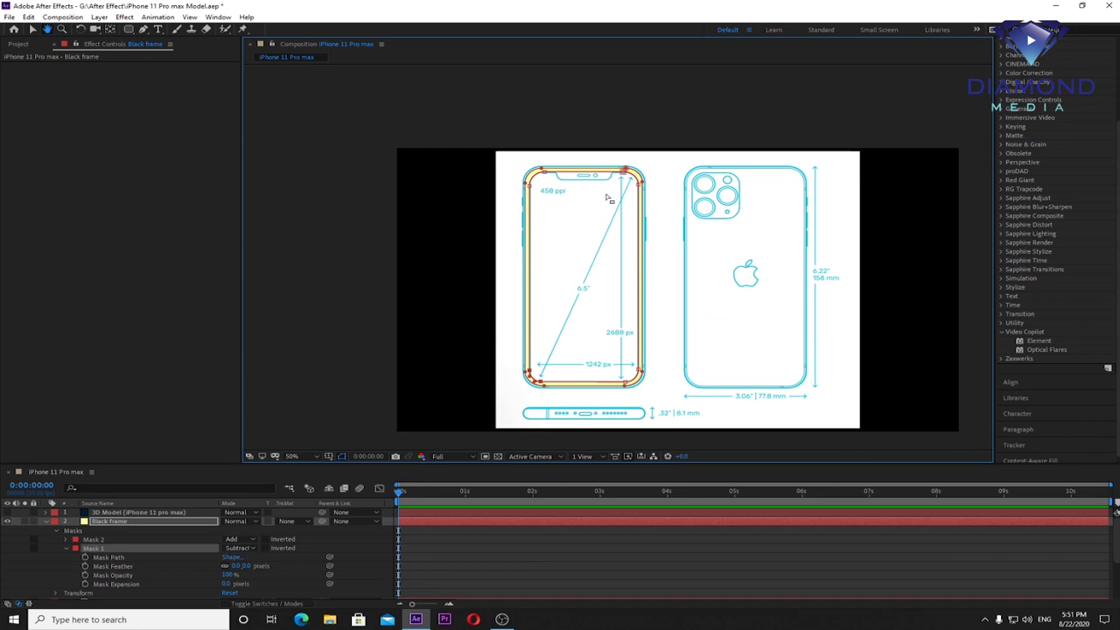
scroll(560, 150, "up", 2)
scroll(564, 154, "up", 2)
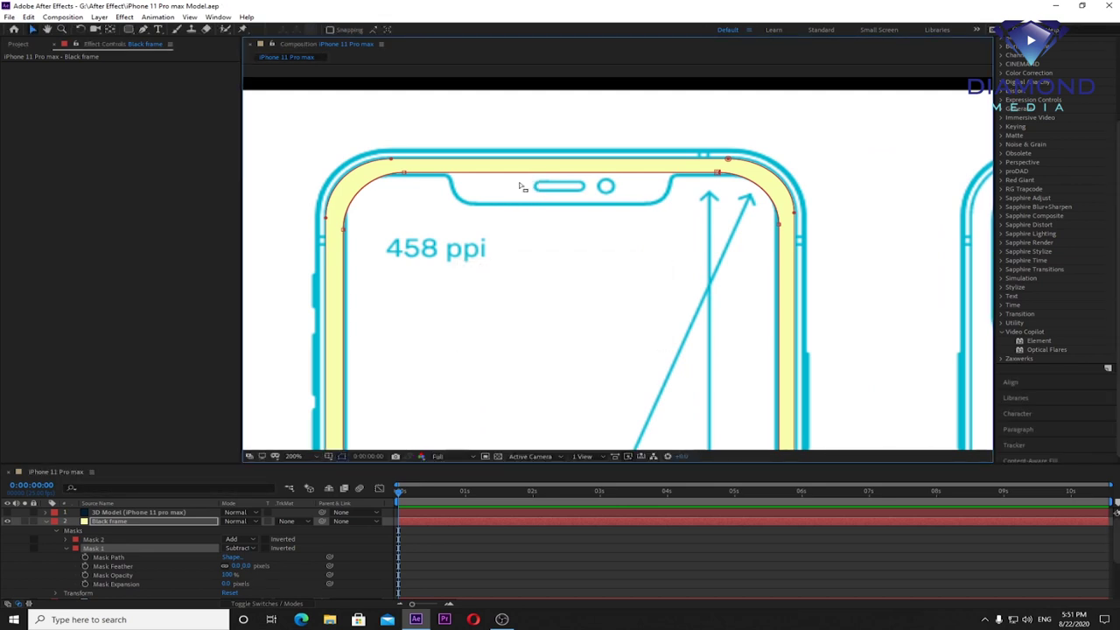
left_click(143, 31)
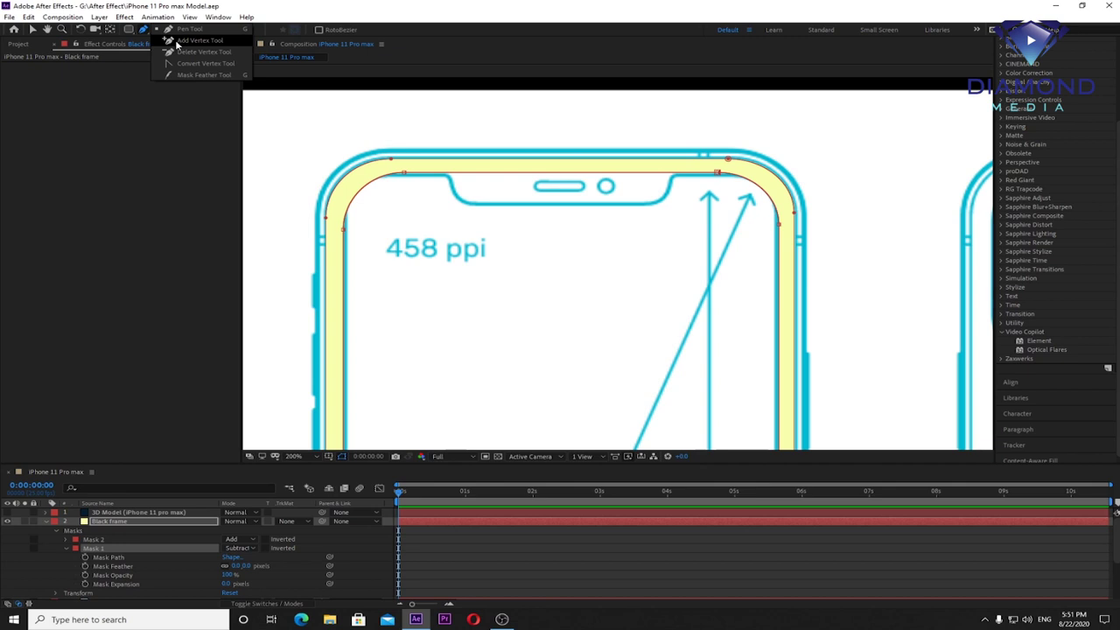
Step: Add four vertices to Mask 1's top edge at the notch's left and right sides
left_click(169, 43)
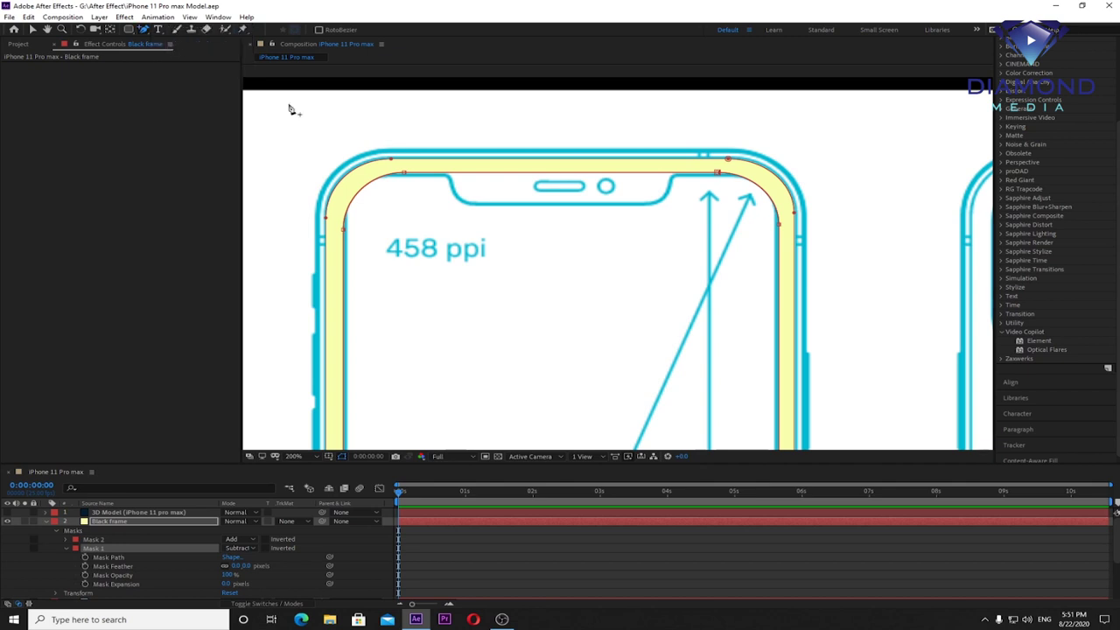
left_click(447, 174)
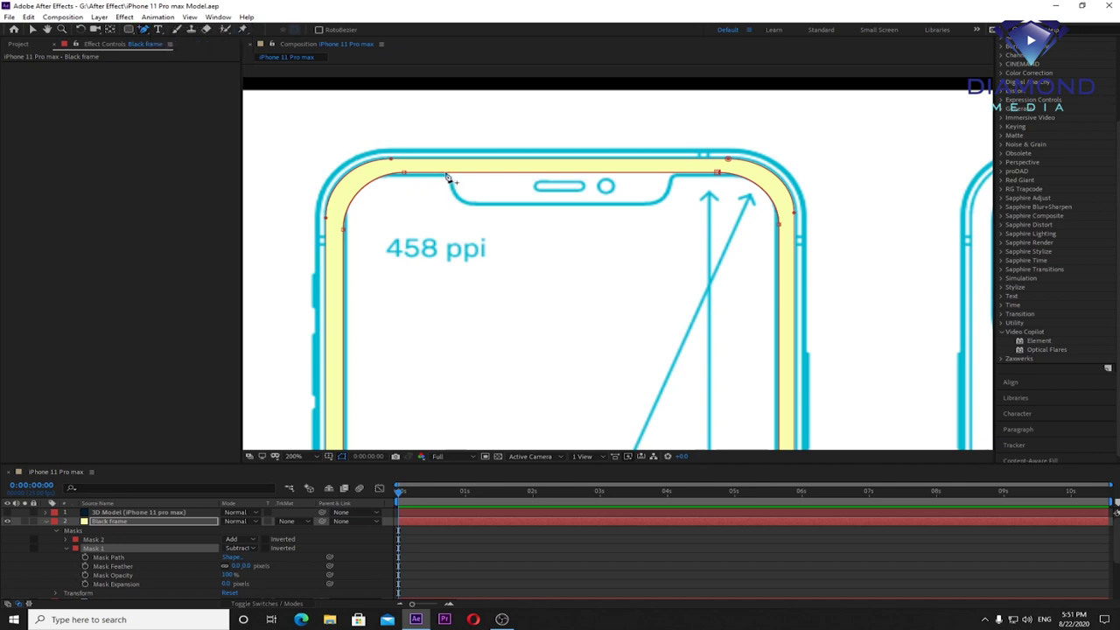
left_click(675, 174)
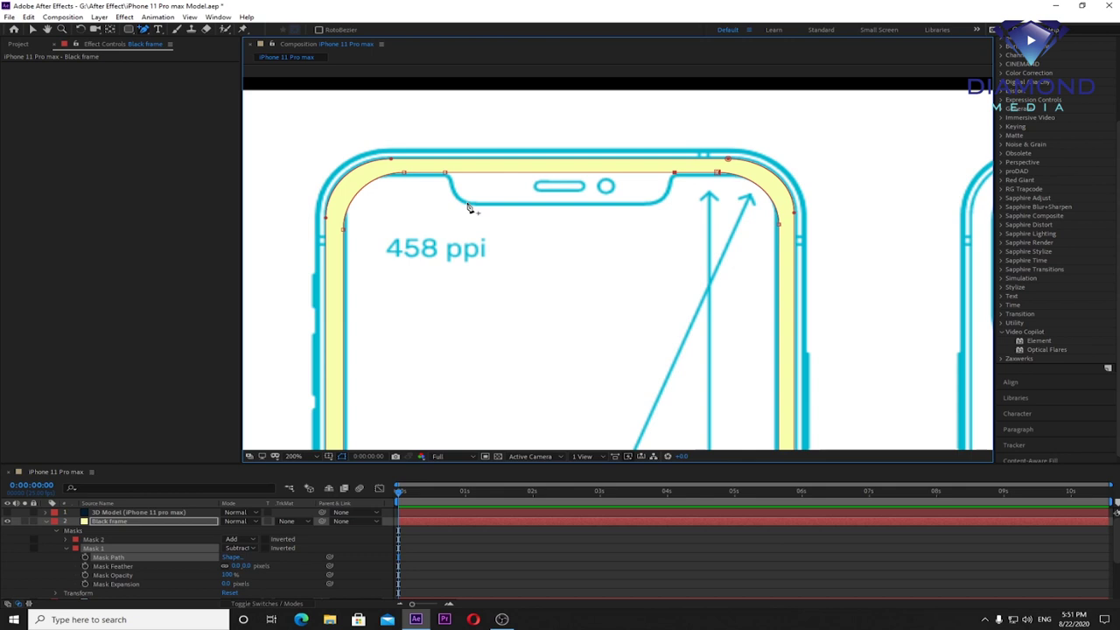
left_click(472, 173)
left_click(648, 173)
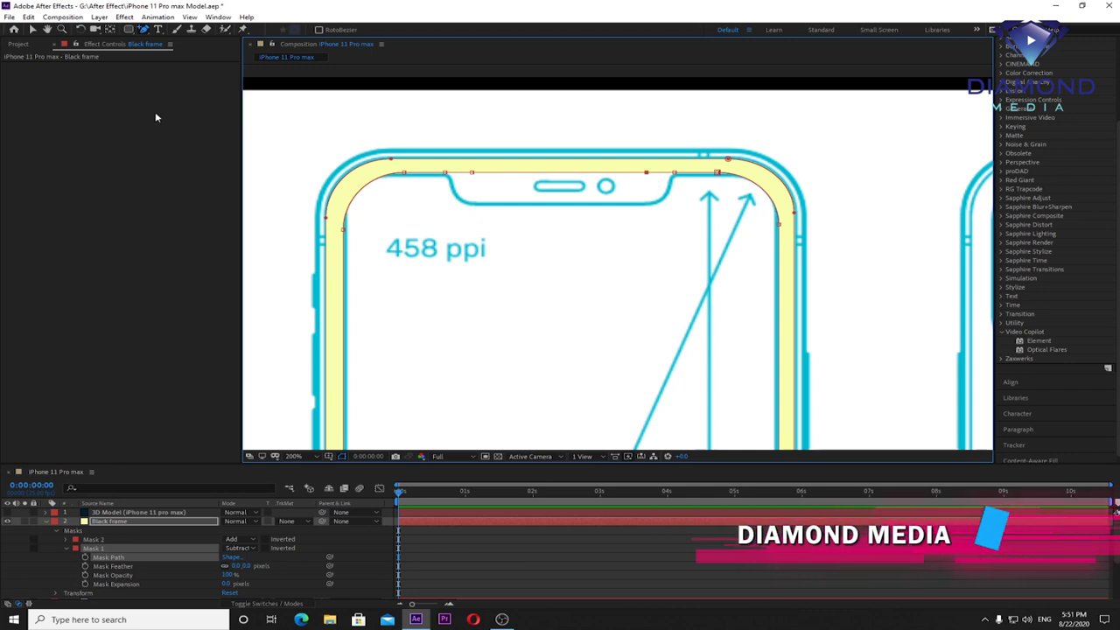
Step: Drag the two inner vertices down to form the notch
left_click(31, 30)
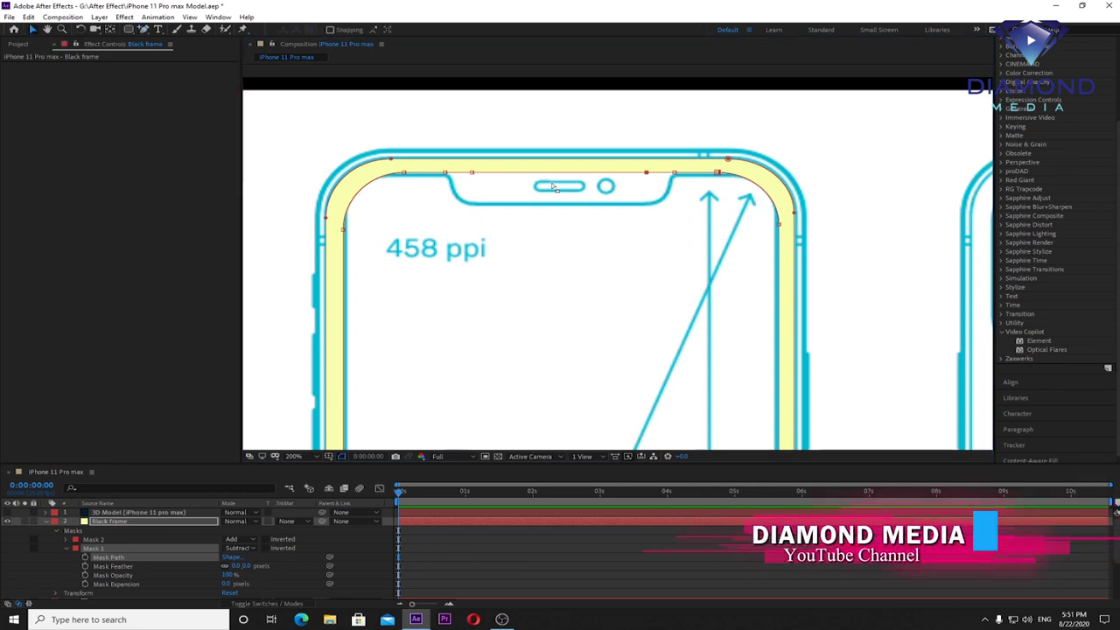
left_click_drag(644, 174, 652, 207)
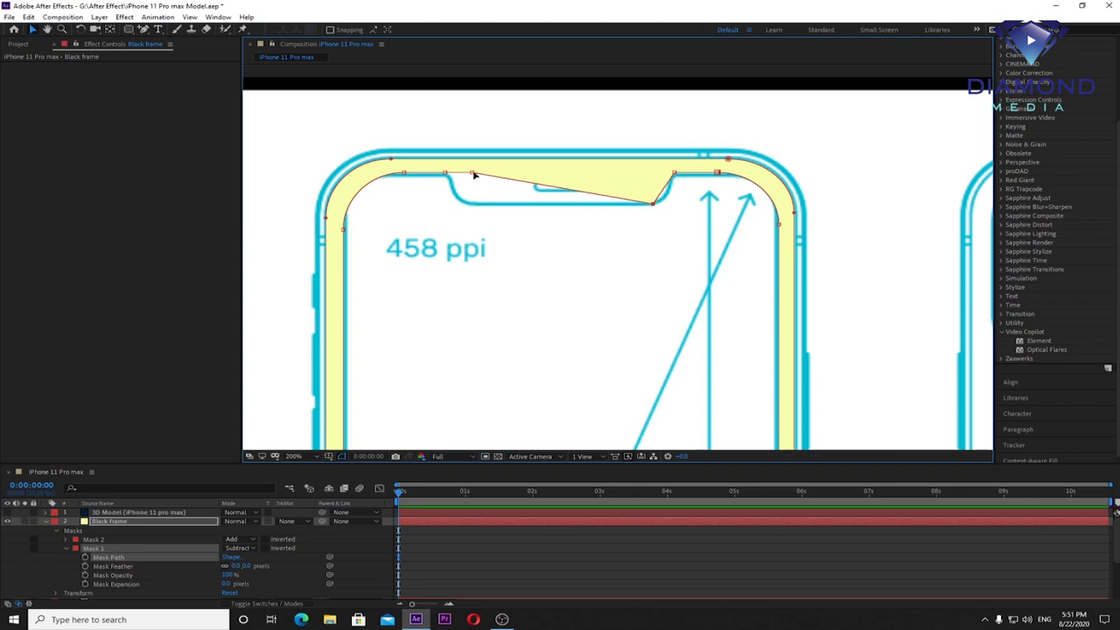
left_click_drag(473, 174, 469, 203)
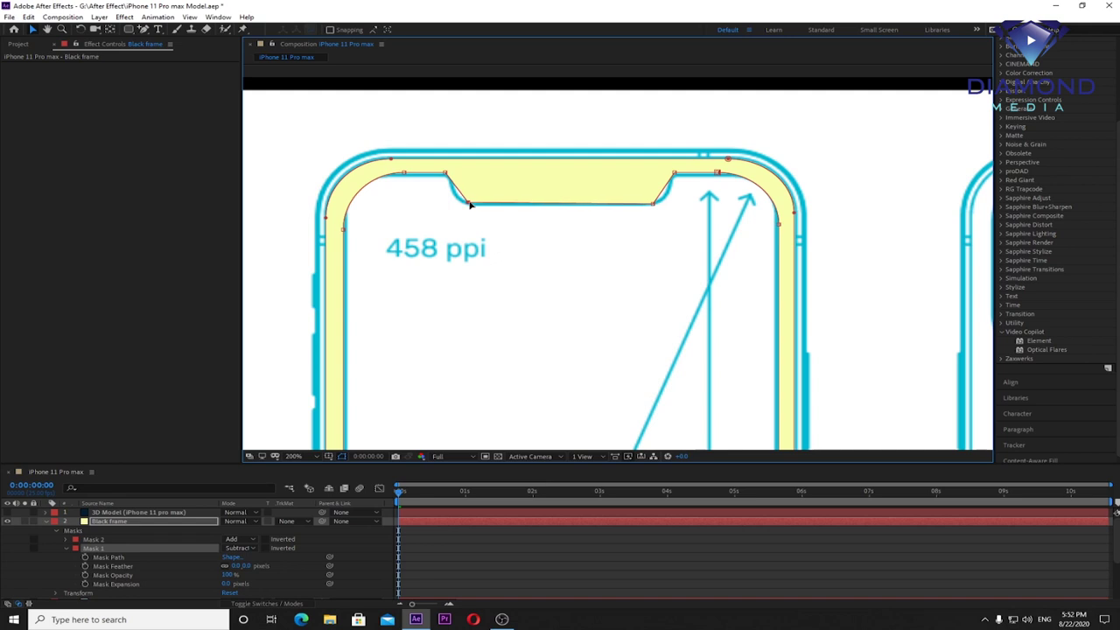
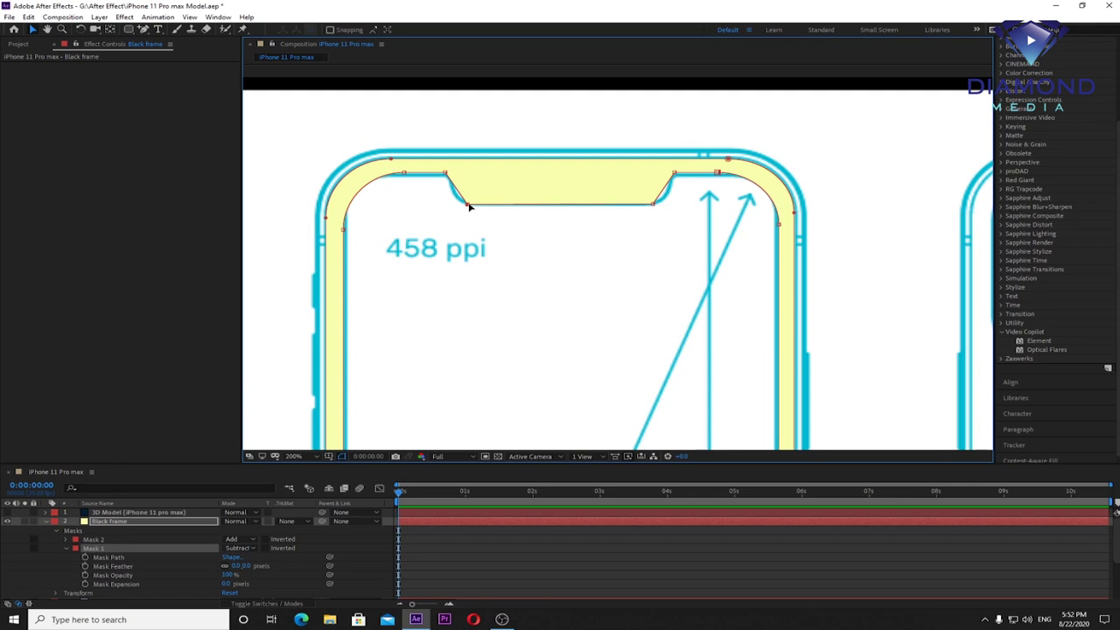
Step: Make the notch's bottom mask vertices smooth and adjust them to flatten the notch curve
left_click(145, 30)
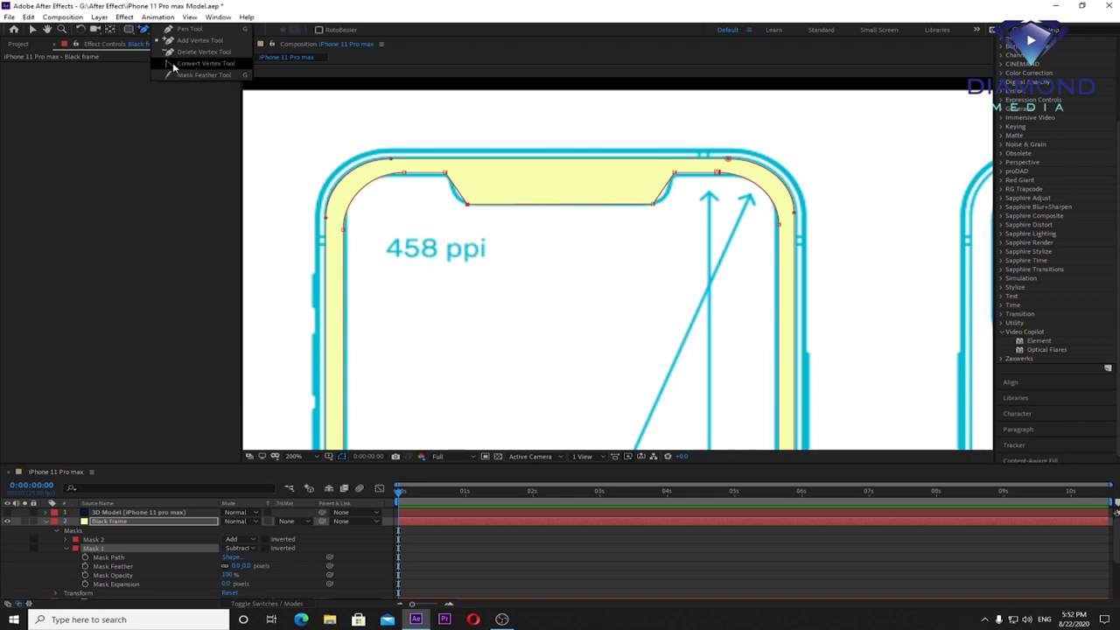
left_click(174, 67)
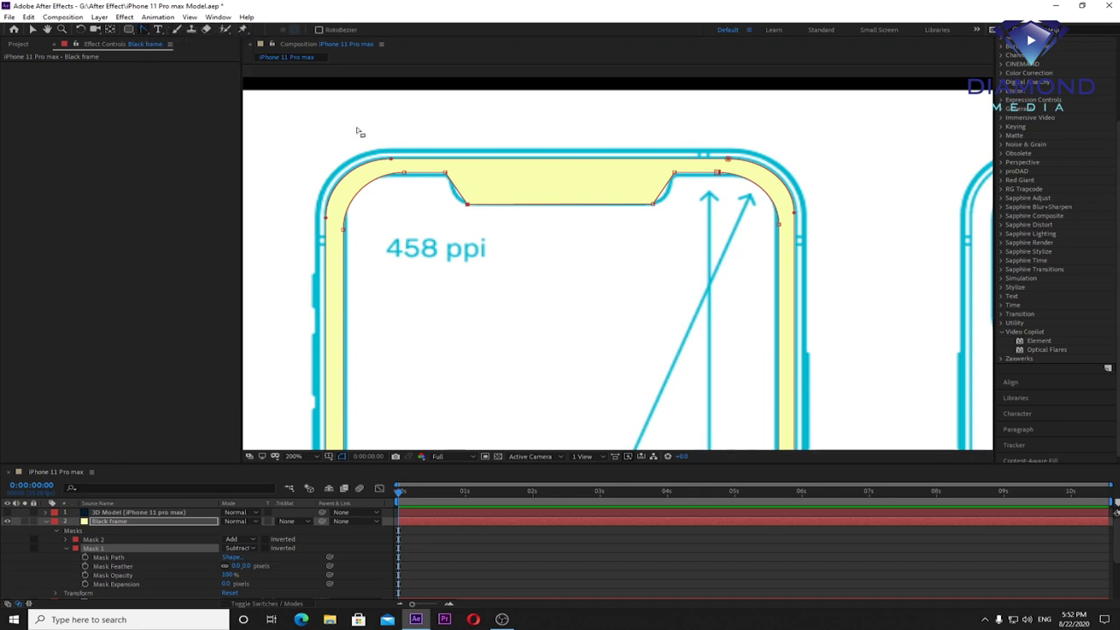
left_click(467, 204)
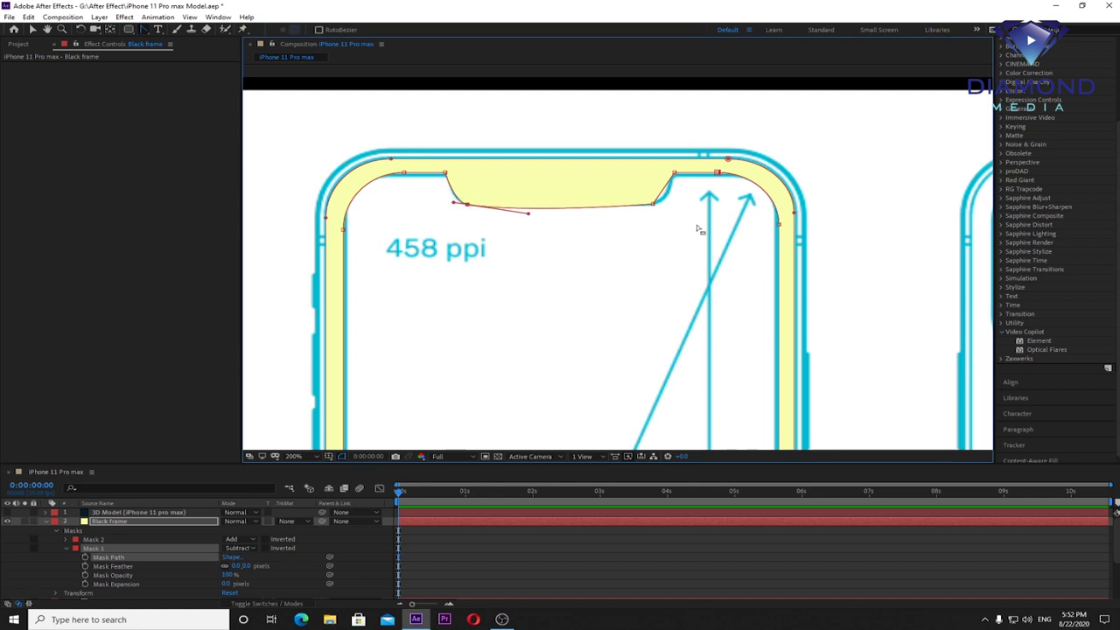
left_click(653, 204)
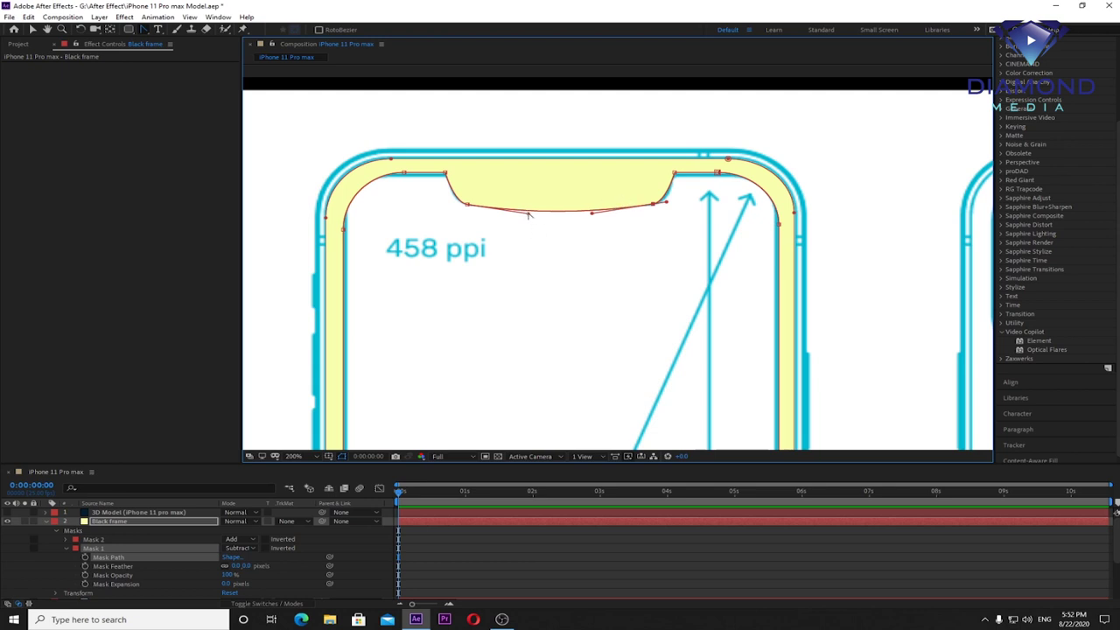
left_click(32, 29)
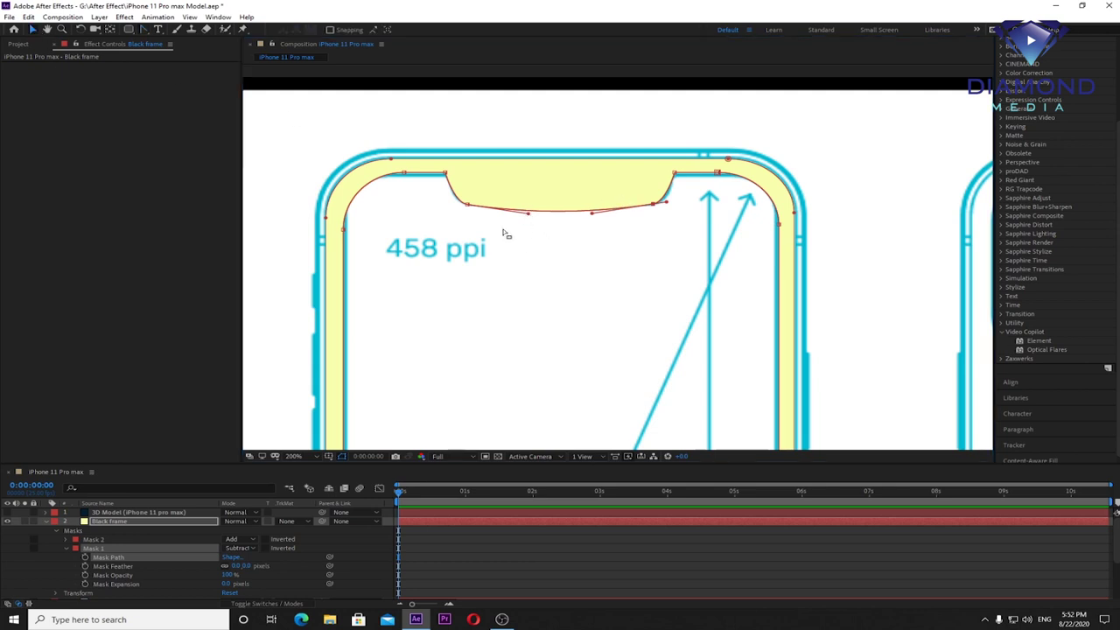
left_click_drag(529, 214, 587, 209)
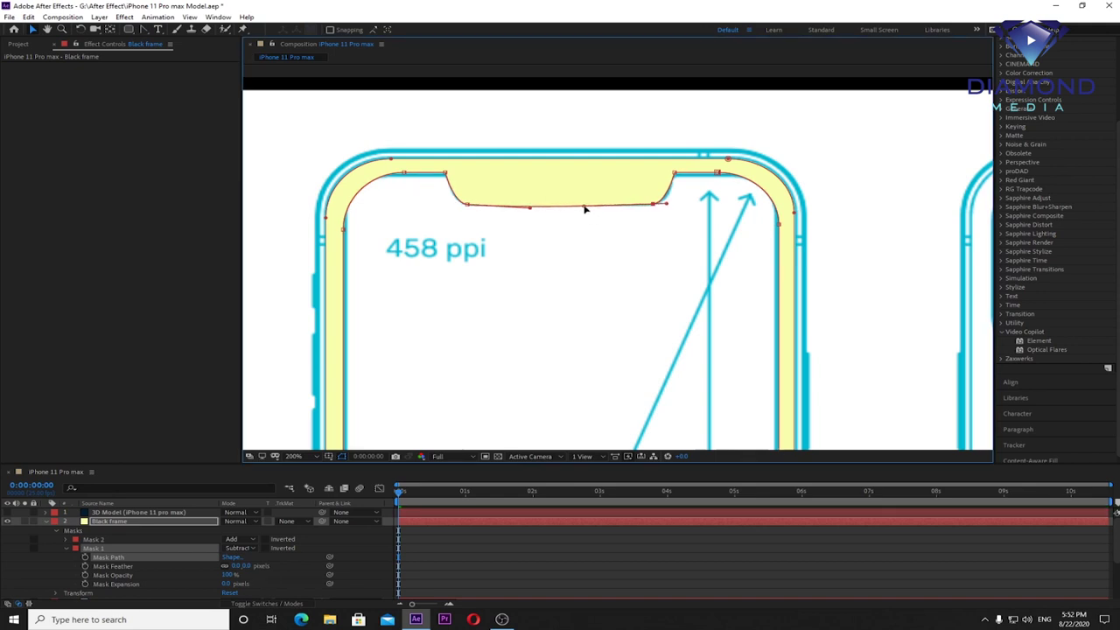
left_click_drag(530, 211, 543, 209)
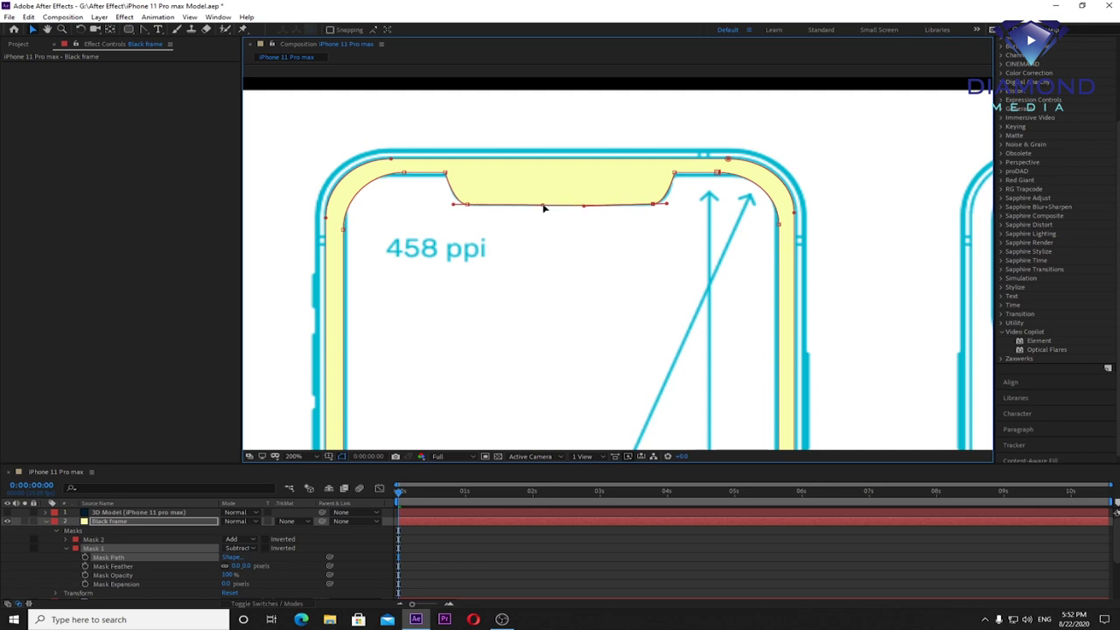
key("period")
left_click_drag(602, 172, 651, 298)
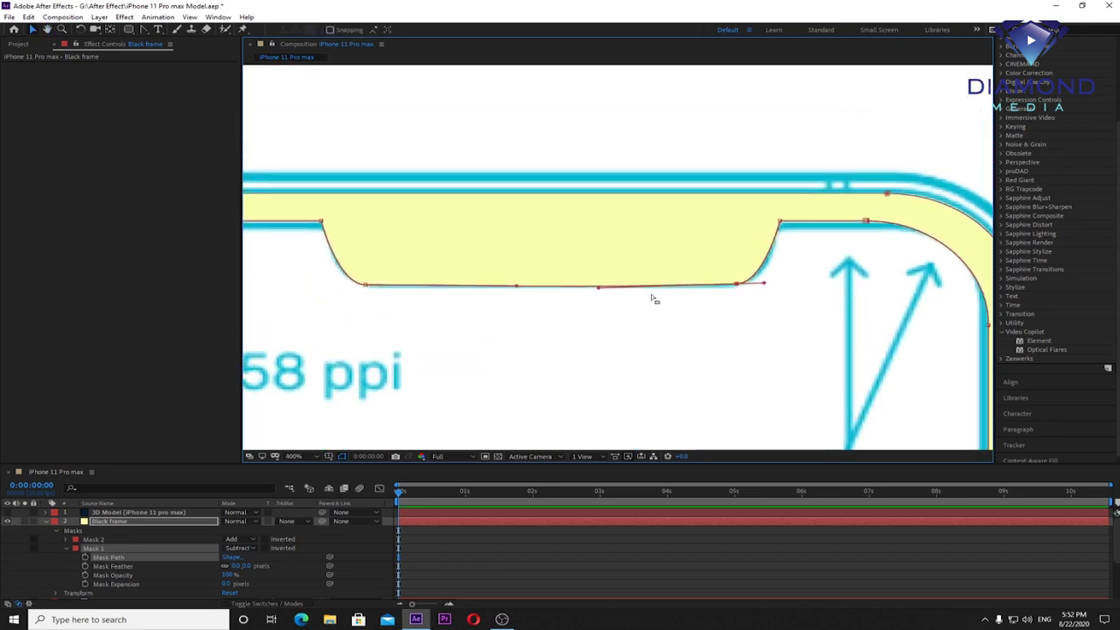
left_click(598, 288)
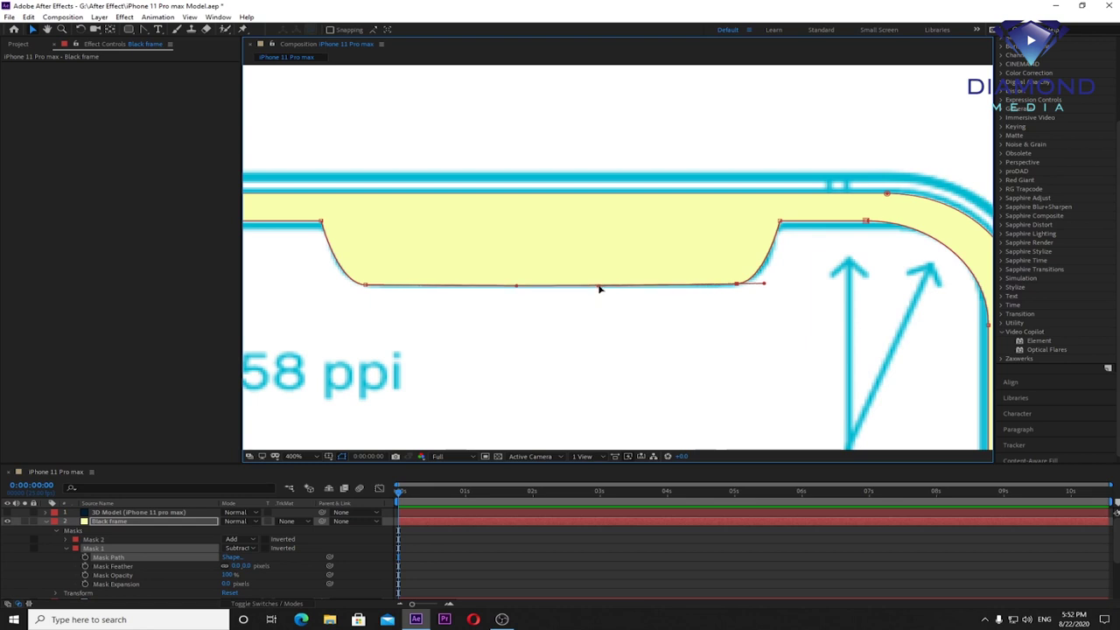
Step: Bend the mask's top-left and top-right corners to follow the outline, then save the project
left_click_drag(605, 285, 749, 276)
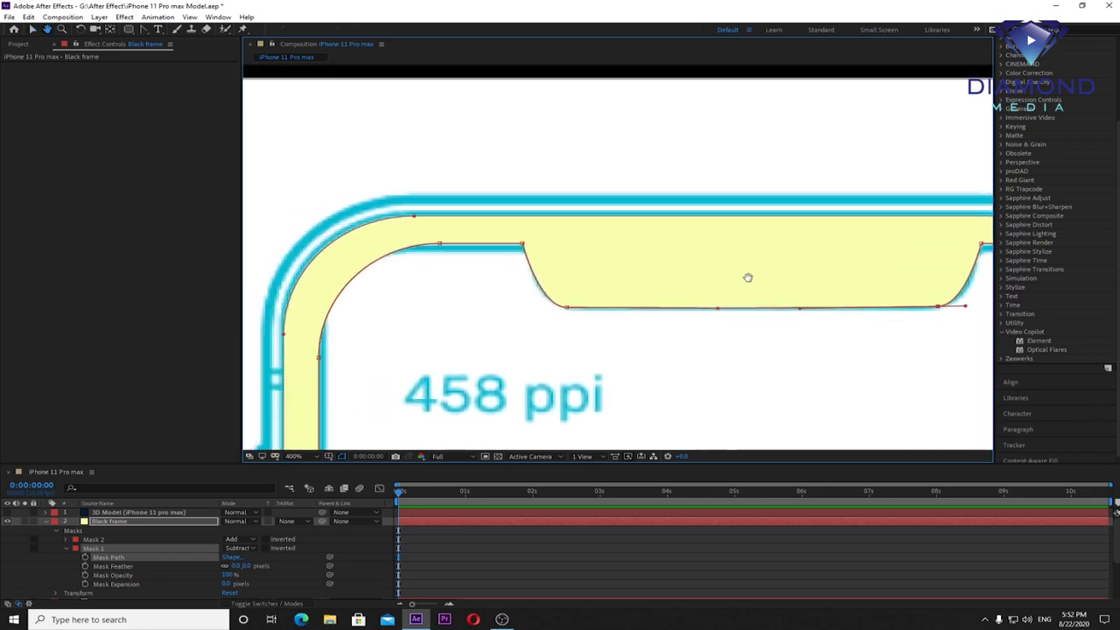
left_click(320, 358)
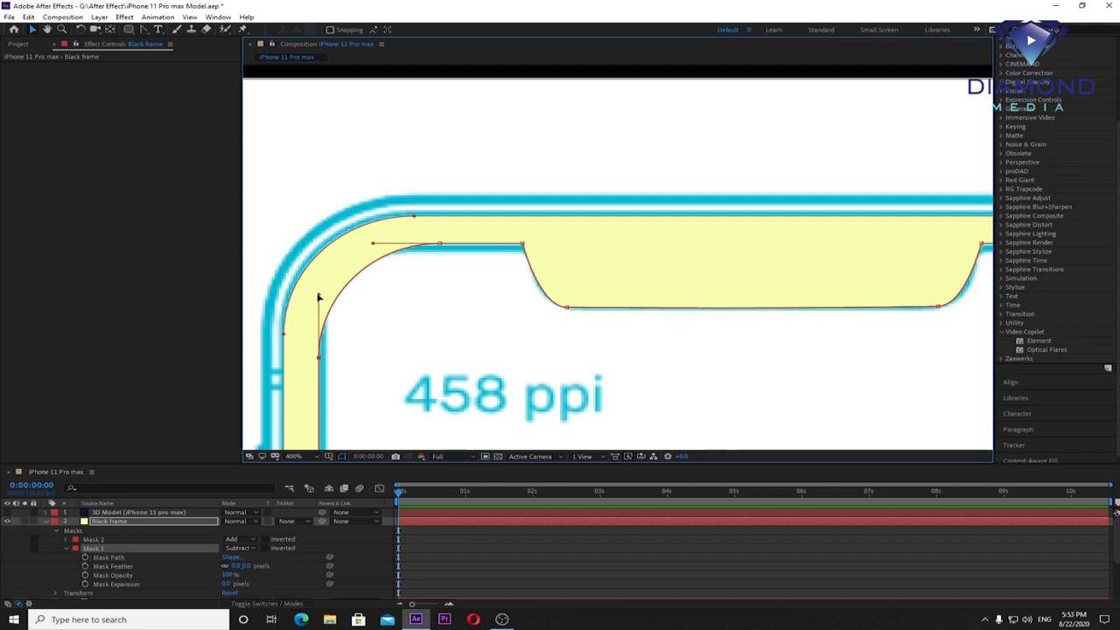
left_click_drag(318, 297, 311, 269)
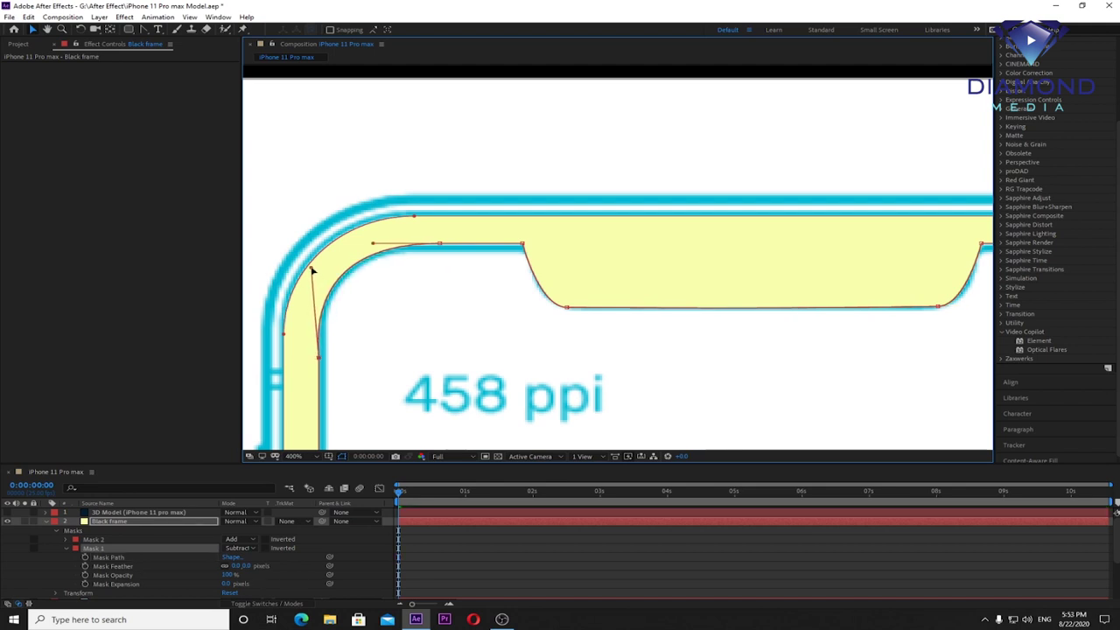
scroll(630, 295, "right", 5)
scroll(585, 277, "right", 2)
key("v")
left_click_drag(843, 335, 841, 253)
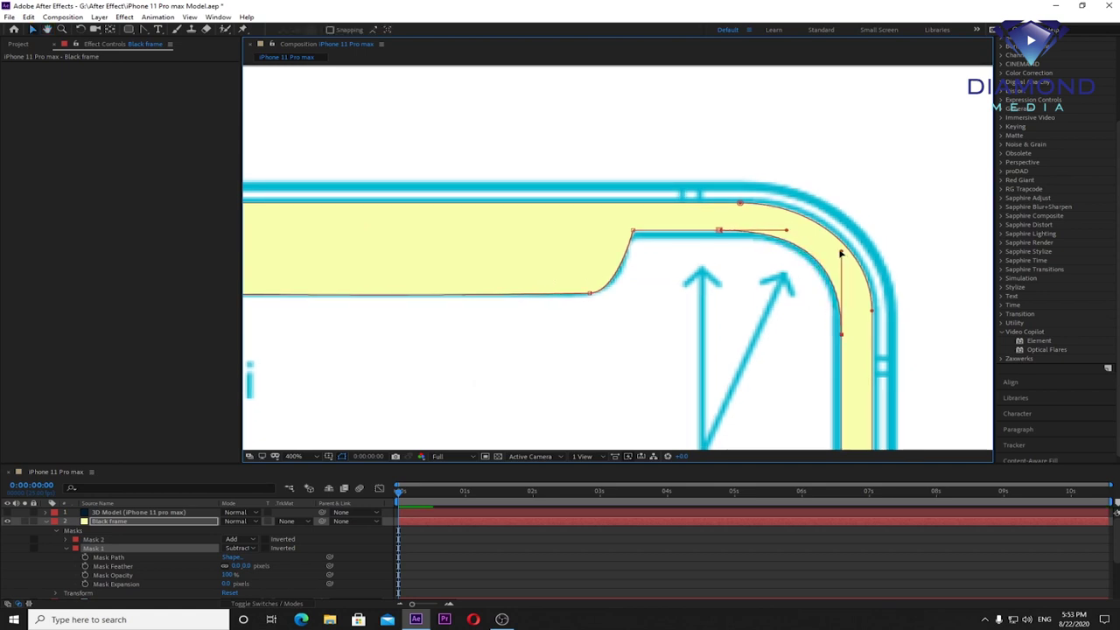
key("comma")
key("ctrl+s")
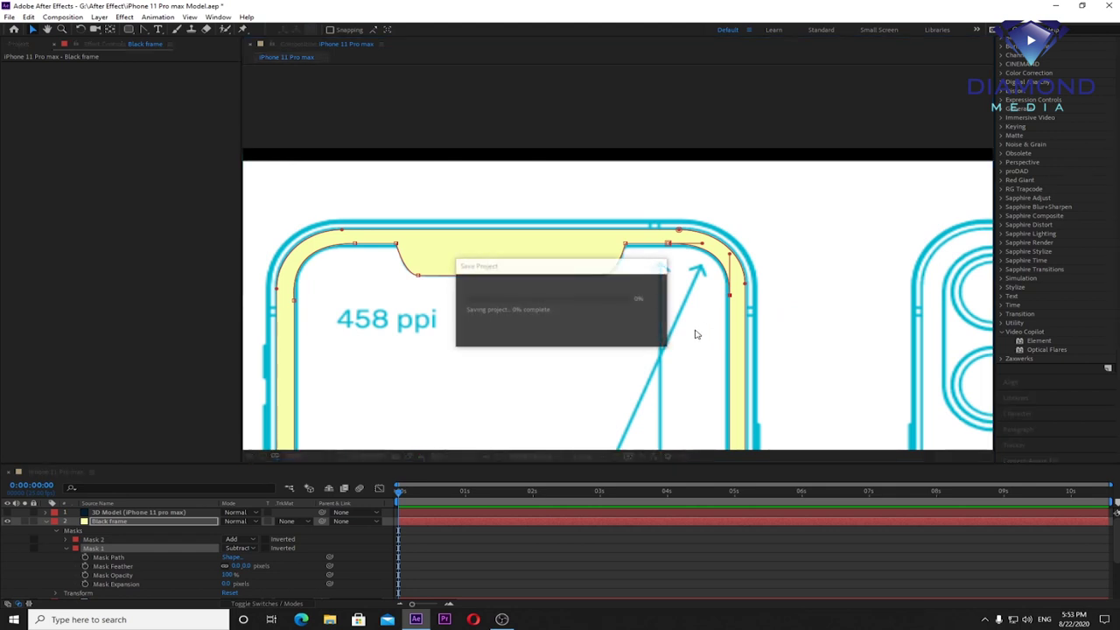
Step: Select the 3D Model layer and make it visible
key("comma")
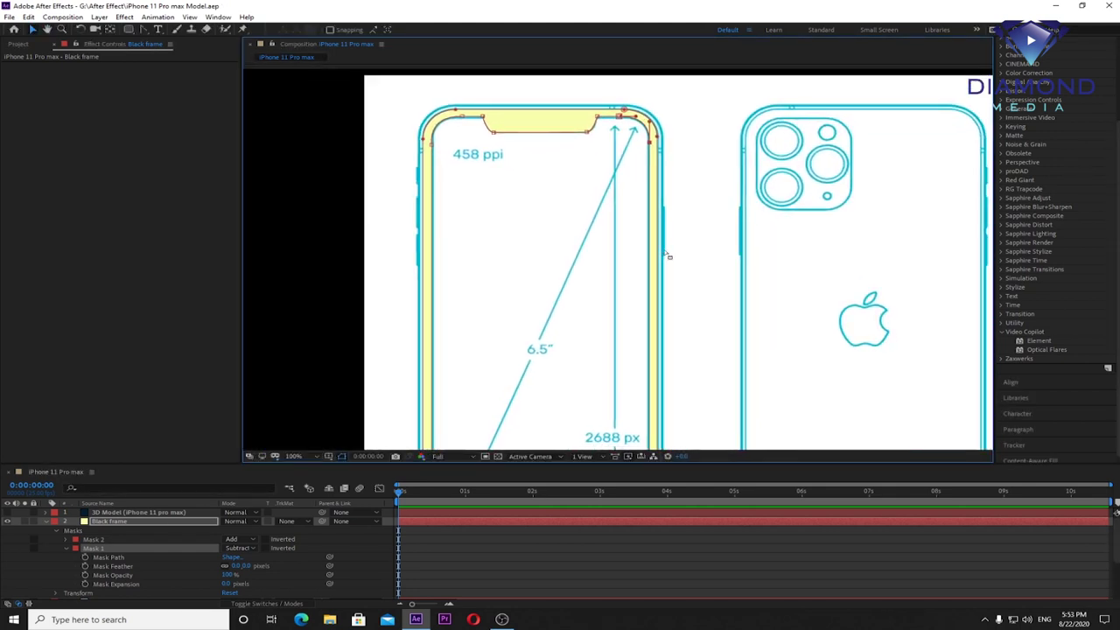
key("comma")
left_click_drag(598, 236, 595, 222)
left_click_drag(584, 461, 584, 377)
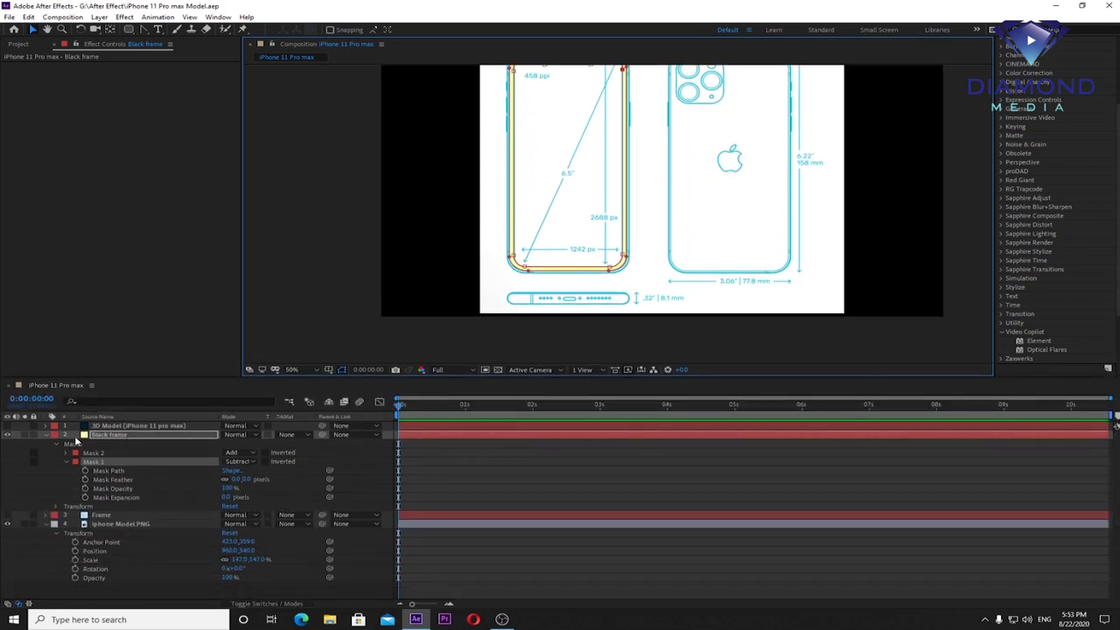
left_click(112, 426)
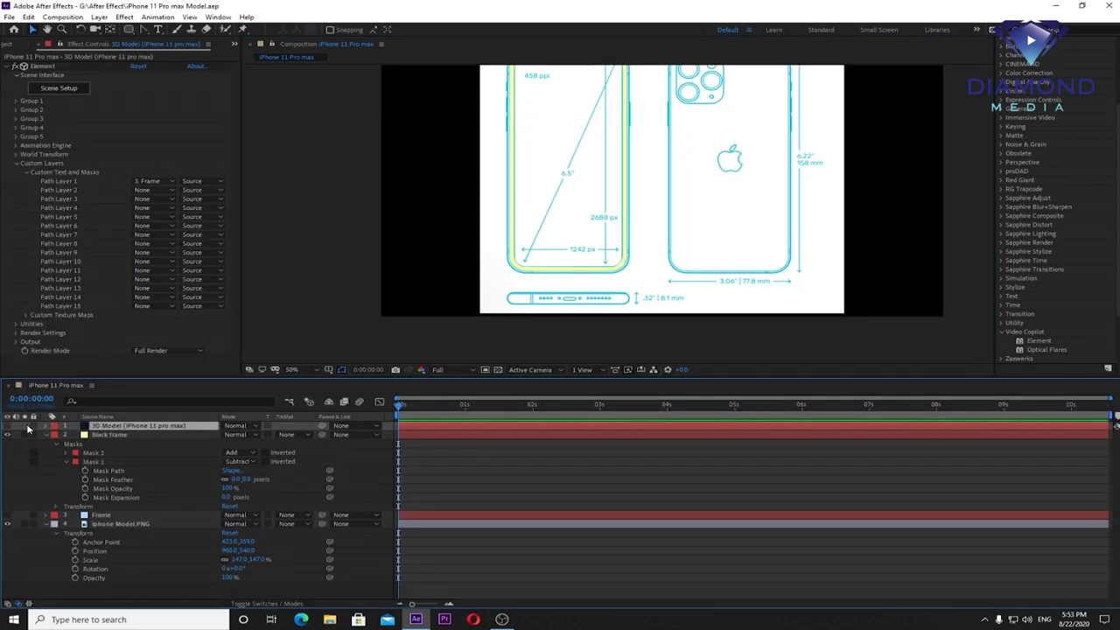
left_click(8, 425)
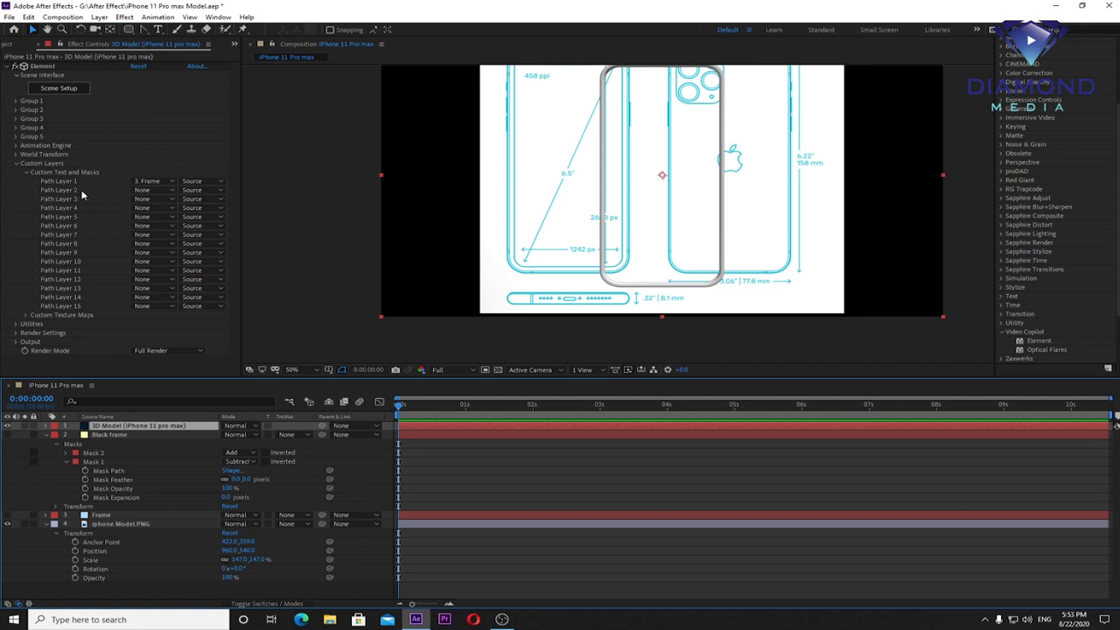
Step: Set the Element effect's Path Layer 2 to Black frame and open Scene Setup
left_click(146, 191)
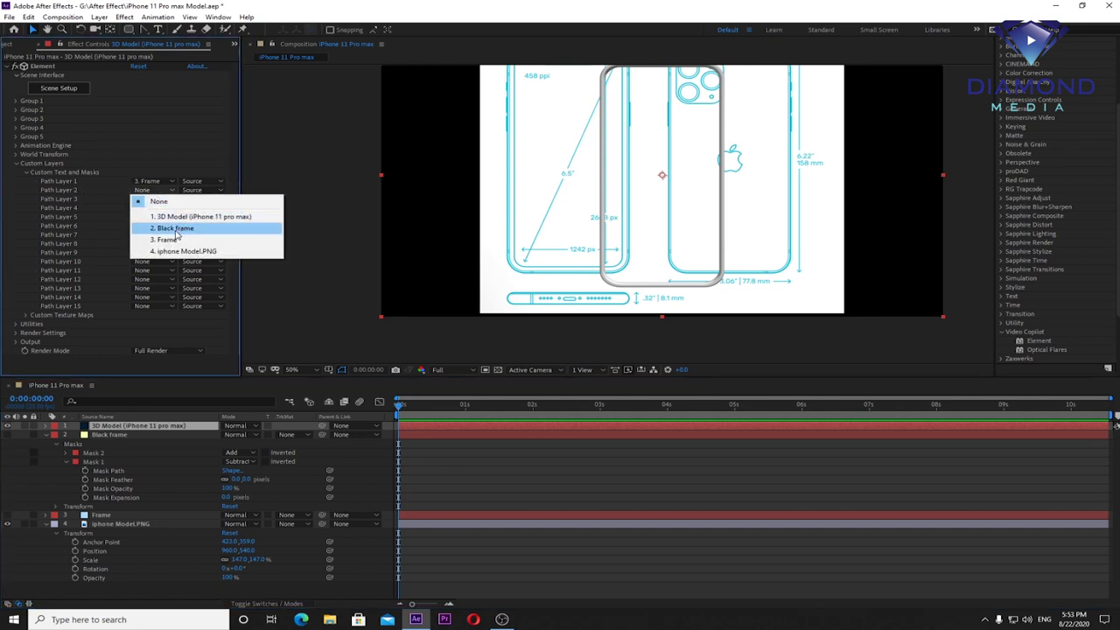
left_click(177, 229)
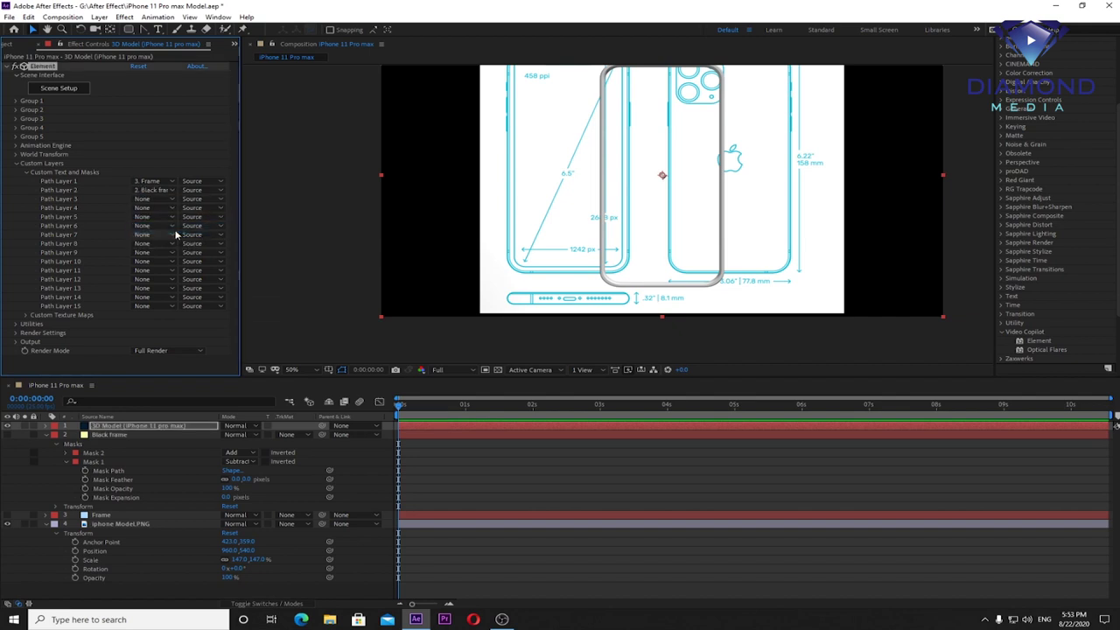
left_click(66, 91)
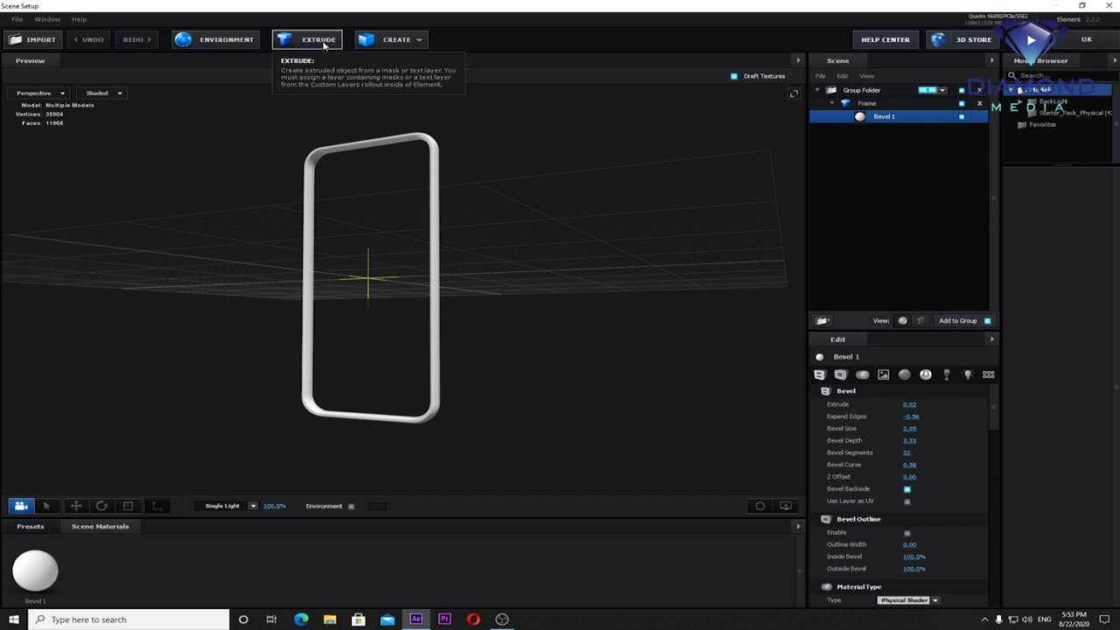
Step: Duplicate the Frame model and rename the copy 'Black Frame'
right_click(870, 105)
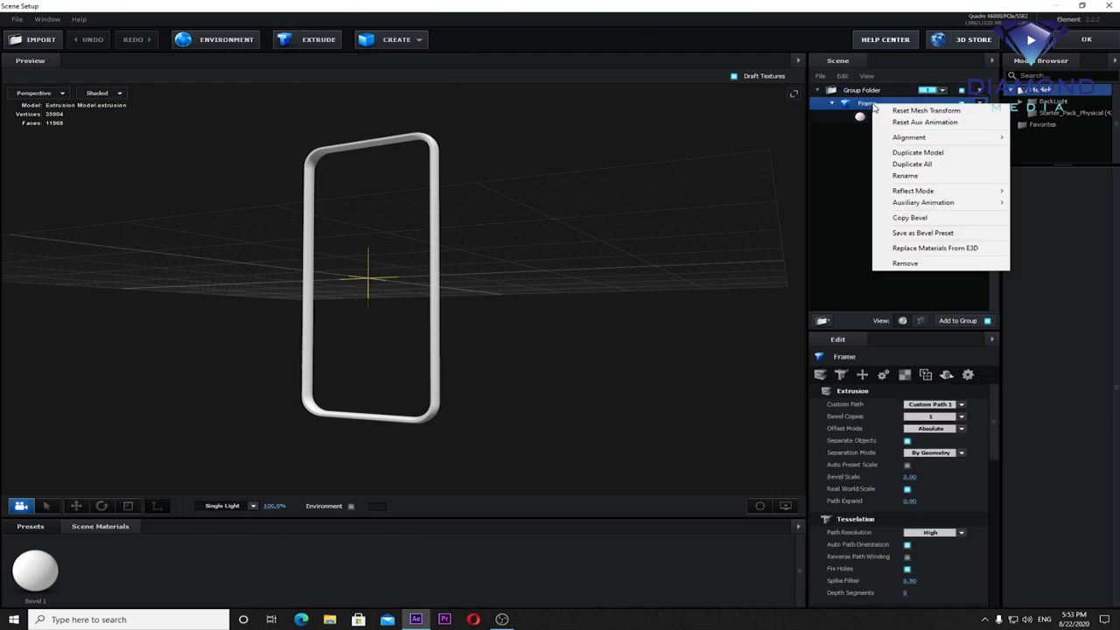
left_click(871, 105)
right_click(869, 106)
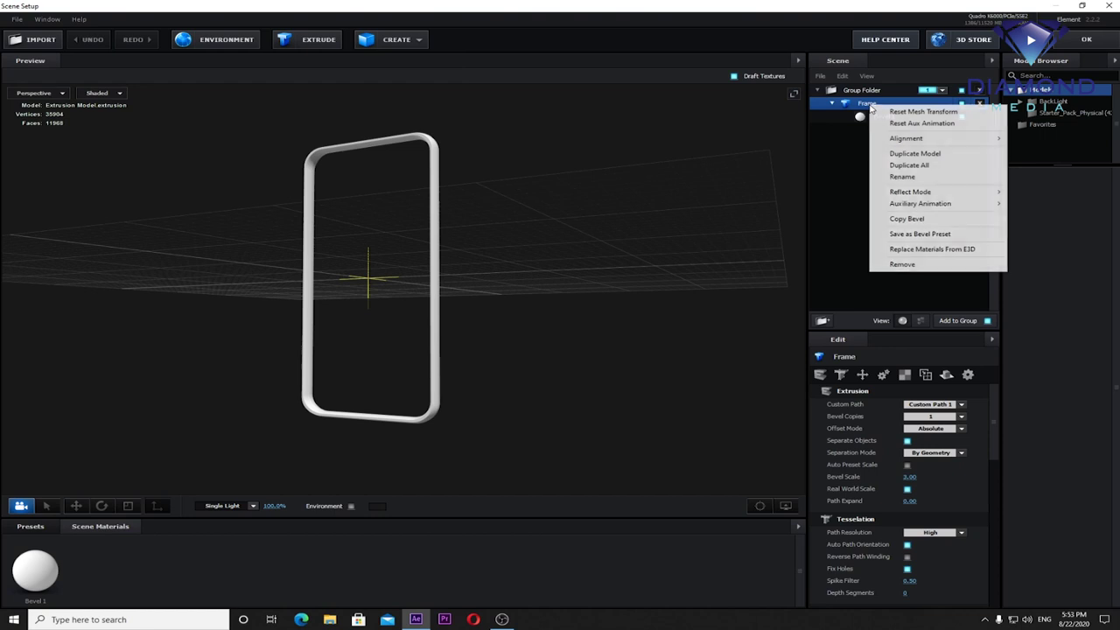
left_click(916, 154)
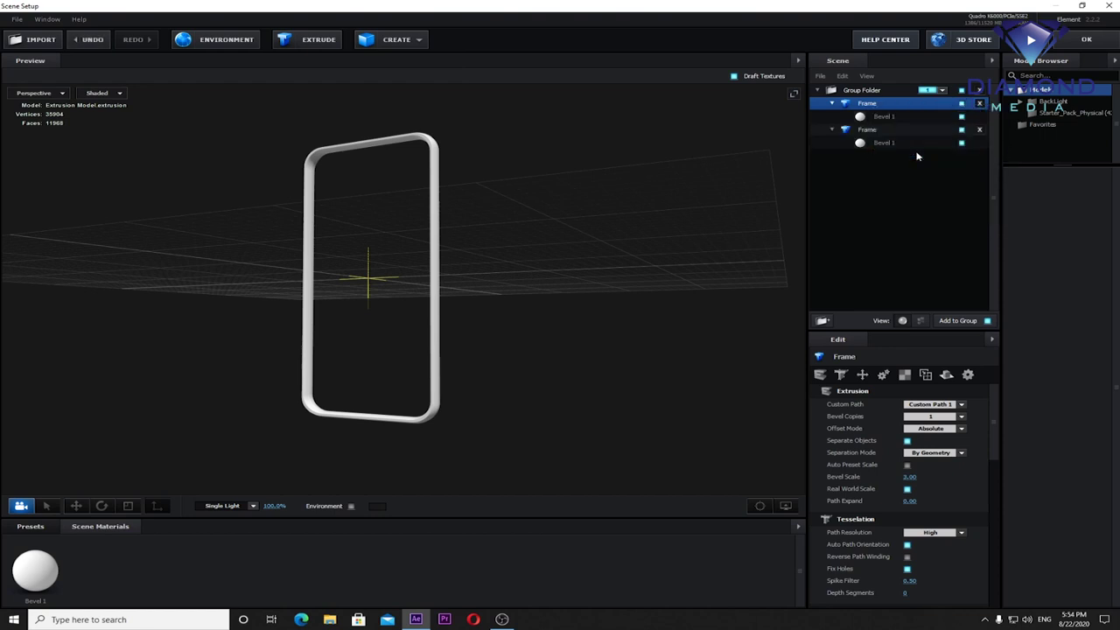
double_click(871, 131)
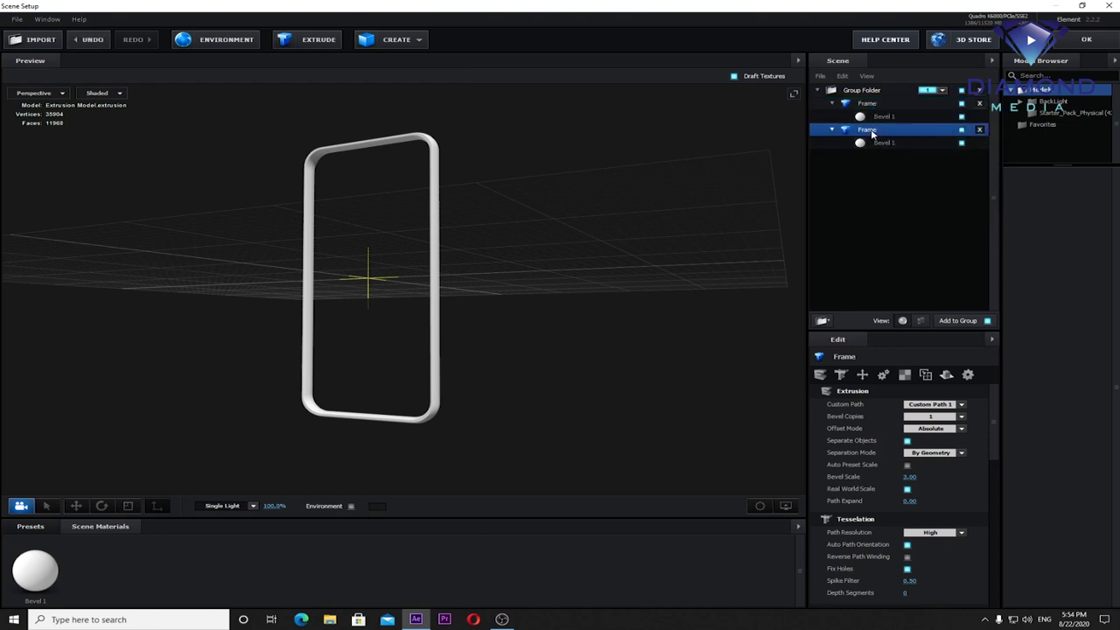
type("Black Frame")
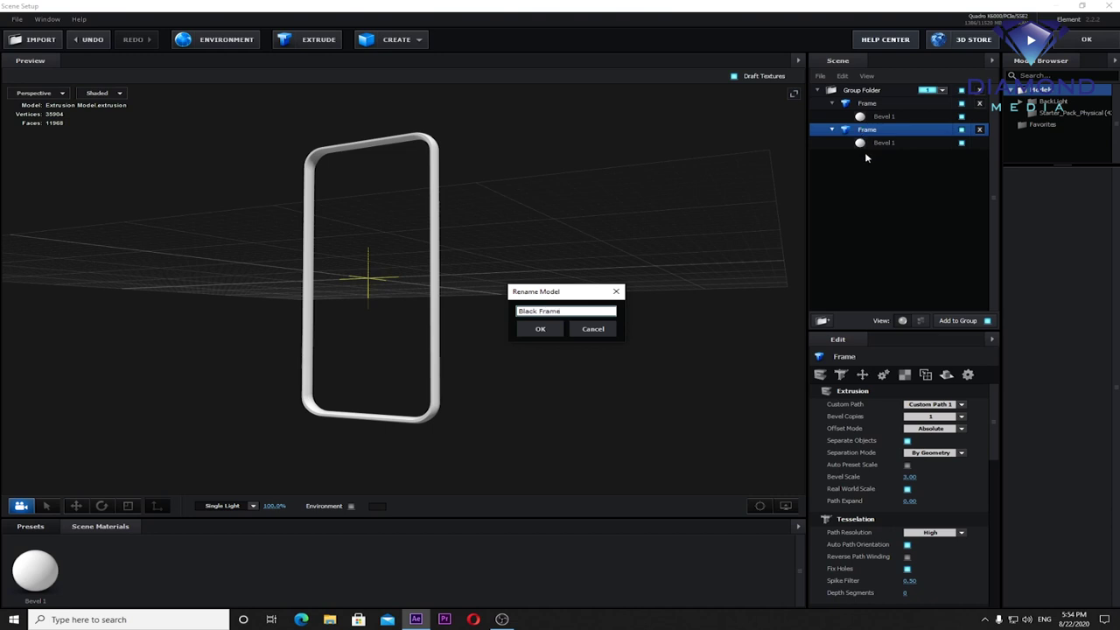
left_click(554, 334)
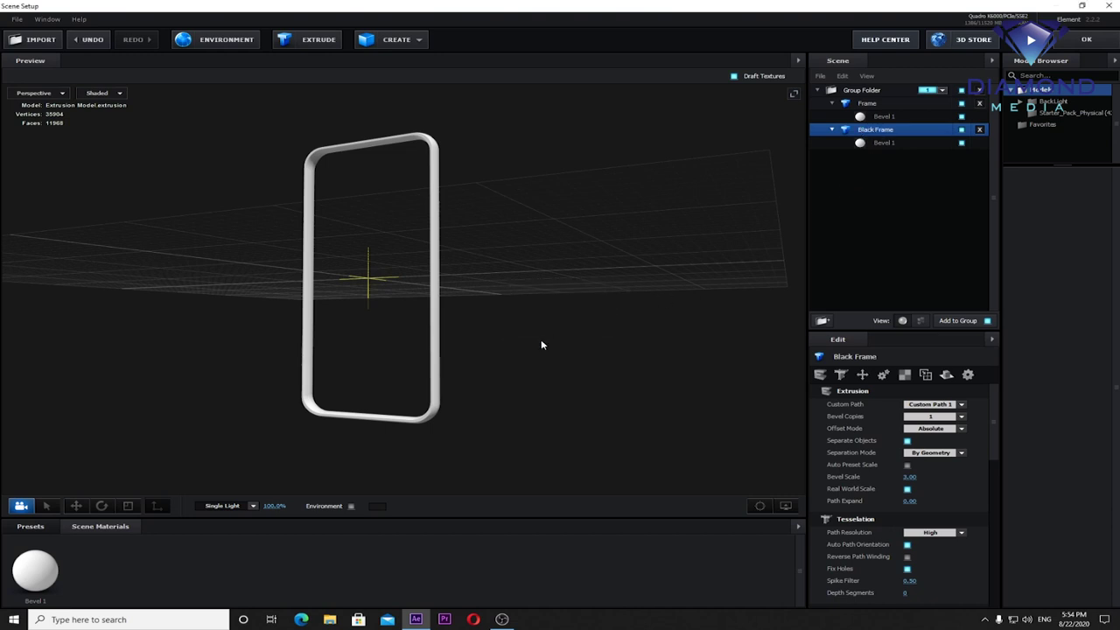
left_click(959, 405)
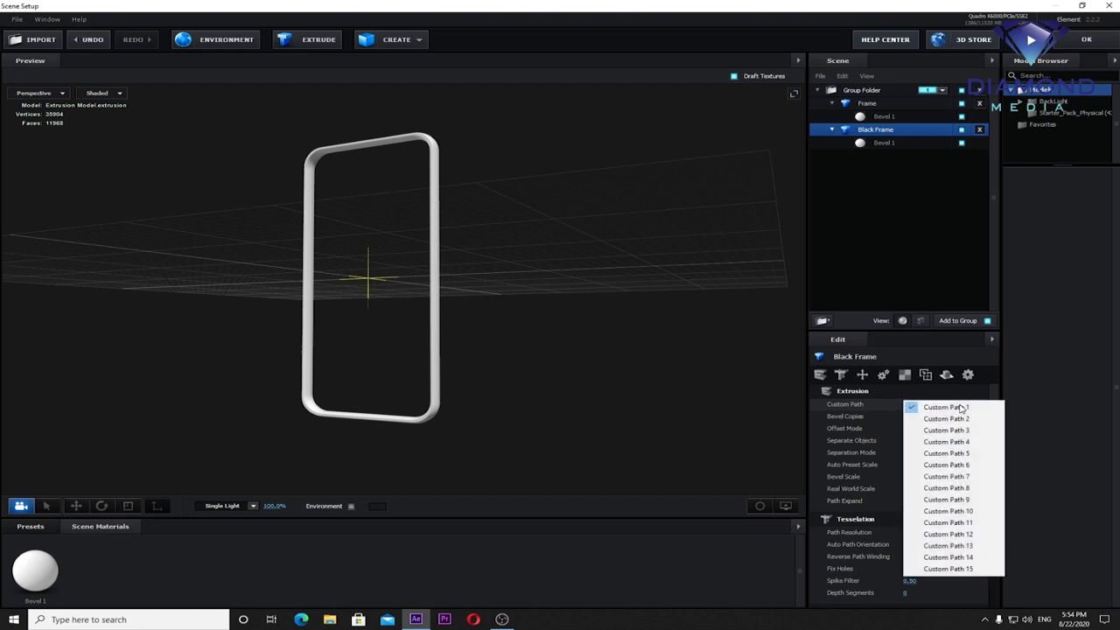
Step: Extrude Black Frame from Custom Path 2
left_click(947, 418)
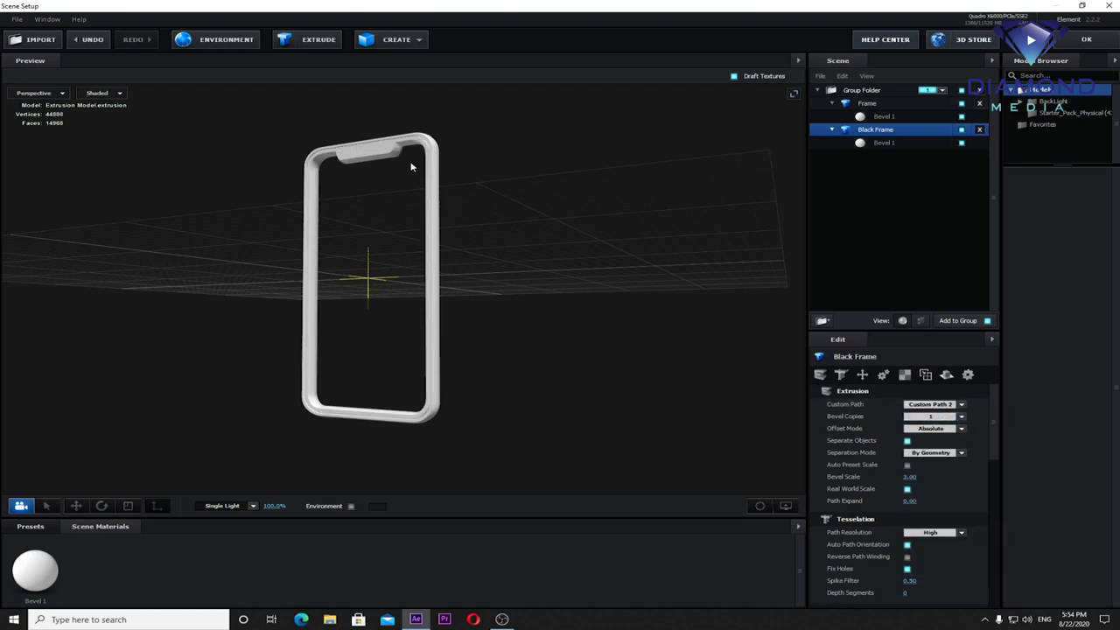
mouse_move(403, 171)
left_mouse_down()
mouse_move(502, 285)
mouse_move(380, 280)
mouse_move(518, 246)
mouse_move(463, 240)
mouse_move(520, 245)
left_mouse_up()
scroll(517, 246, "up", 3)
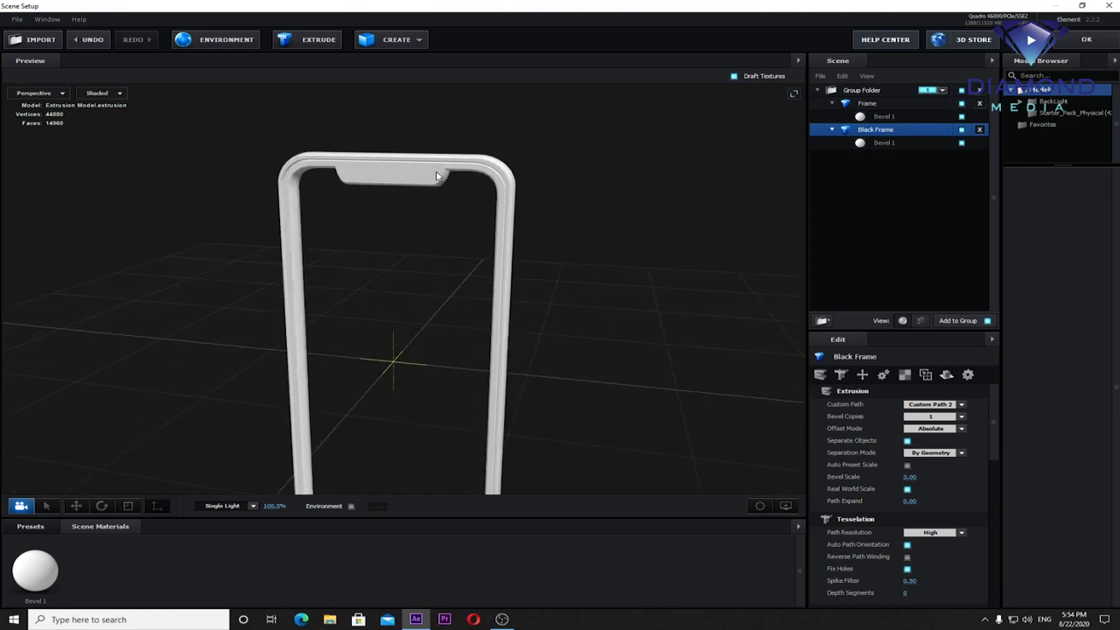
mouse_move(444, 180)
left_mouse_down()
mouse_move(508, 182)
mouse_move(427, 167)
left_mouse_up()
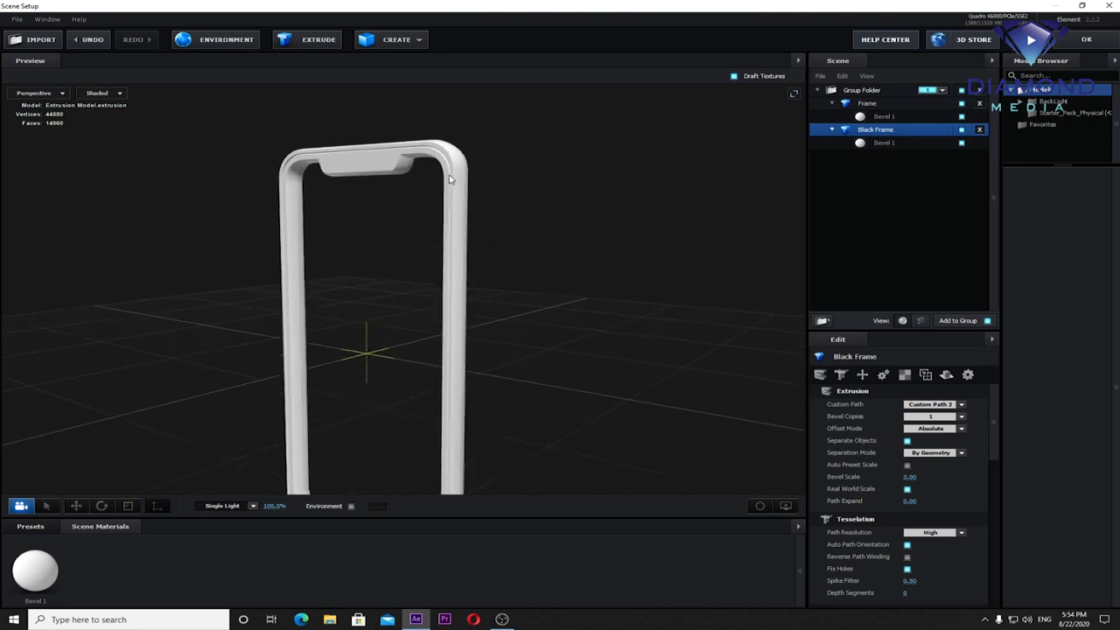
Step: Set Black Frame's bevel to Extrude 0.02, Bevel Size 1.46 and Bevel Depth -0.13
left_click(891, 145)
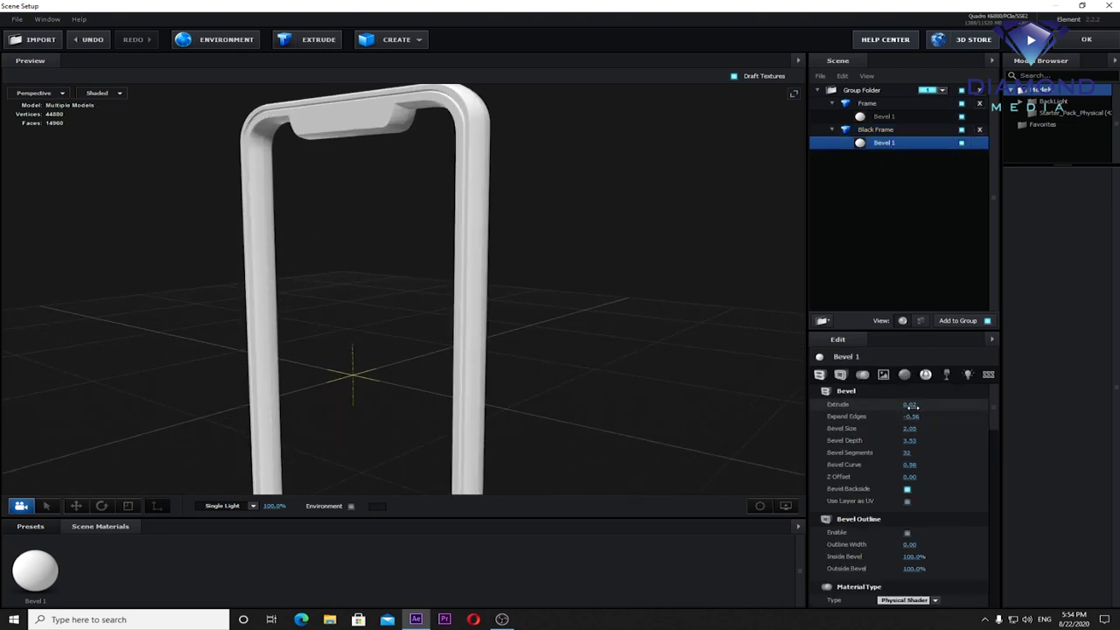
left_click_drag(912, 404, 901, 404)
mouse_move(909, 416)
left_mouse_down()
mouse_move(857, 440)
mouse_move(698, 441)
mouse_move(696, 319)
mouse_move(597, 323)
left_mouse_up()
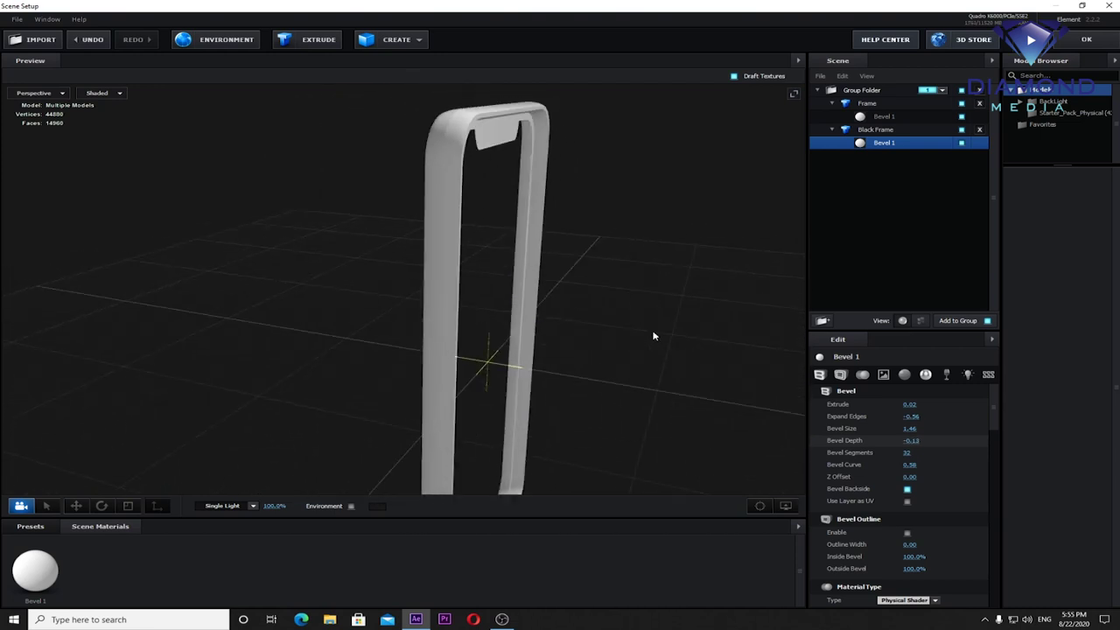
mouse_move(598, 322)
left_mouse_down()
mouse_move(654, 330)
mouse_move(611, 243)
left_mouse_up()
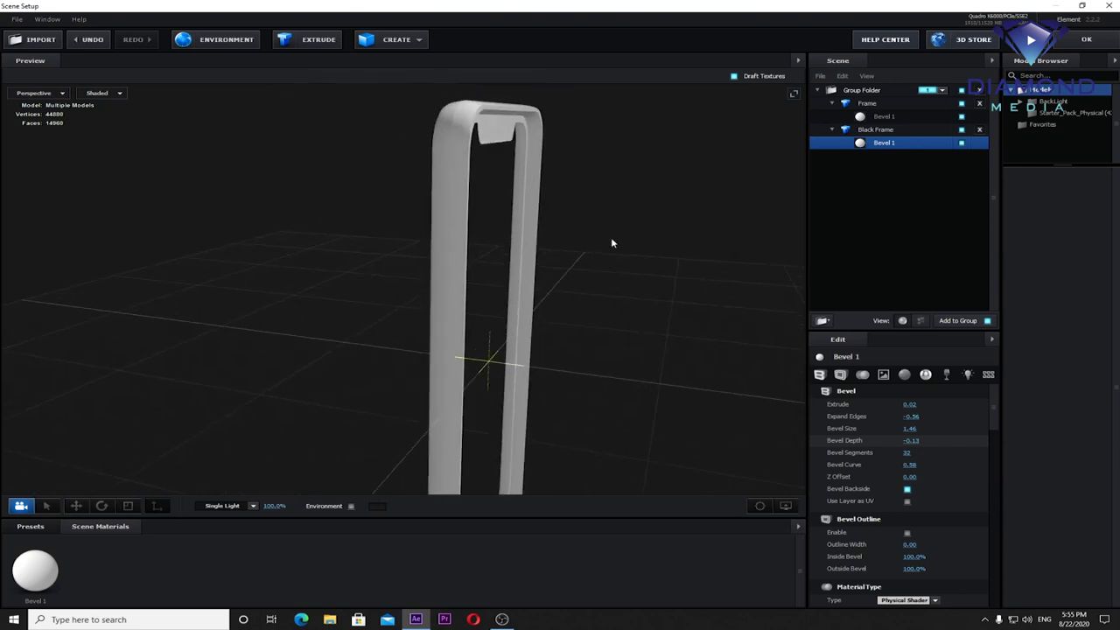
Step: Move the black frame down into place in the top view
left_click(46, 95)
left_click(38, 106)
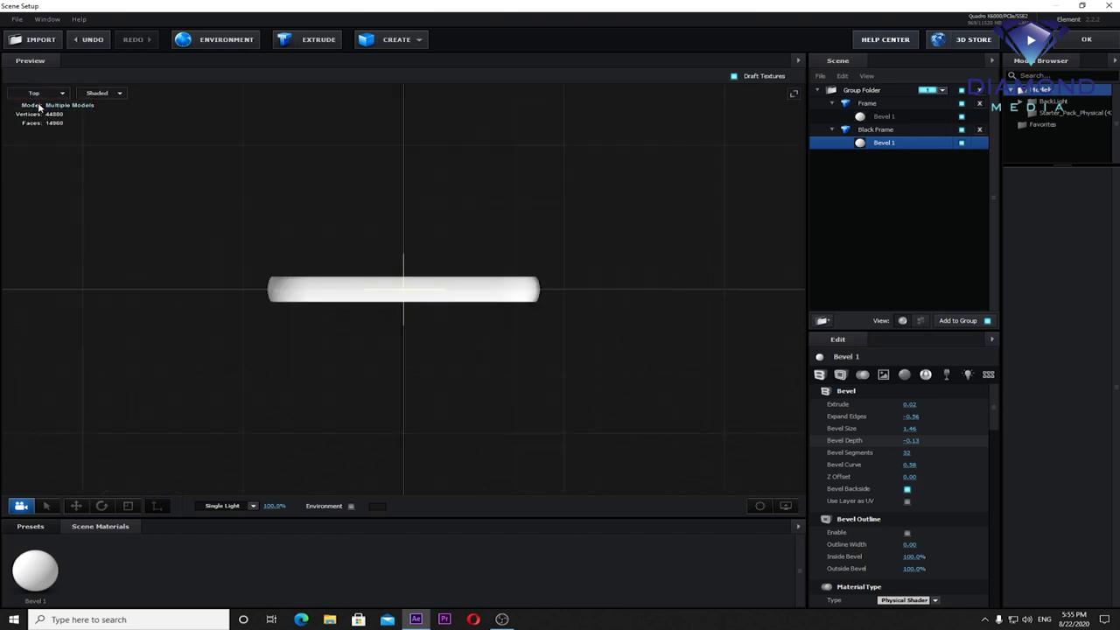
left_click(76, 506)
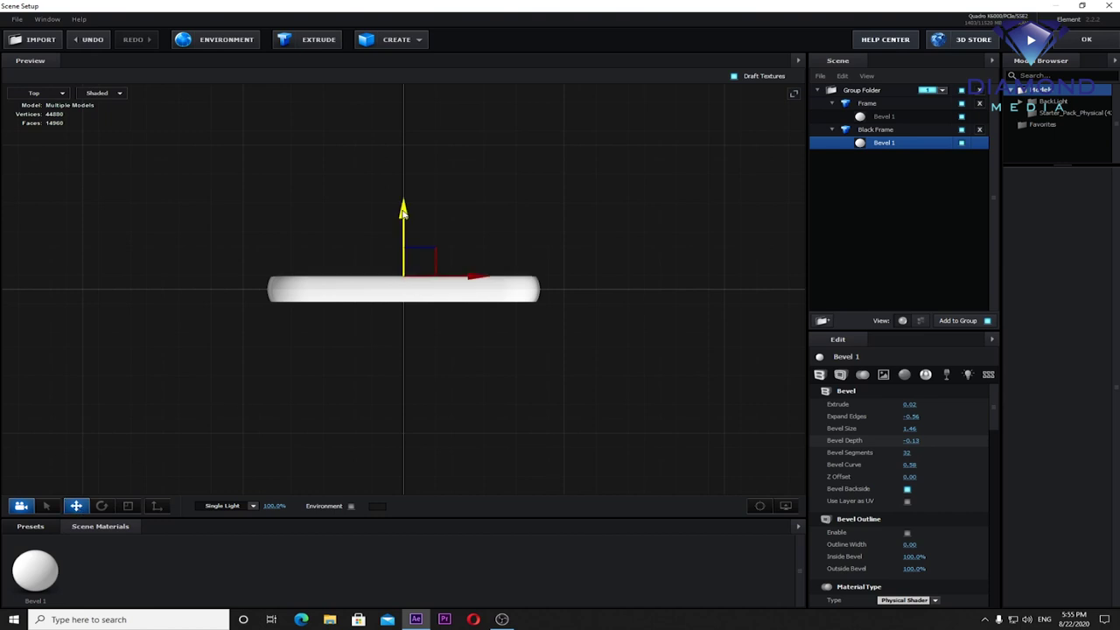
left_click_drag(401, 225, 403, 237)
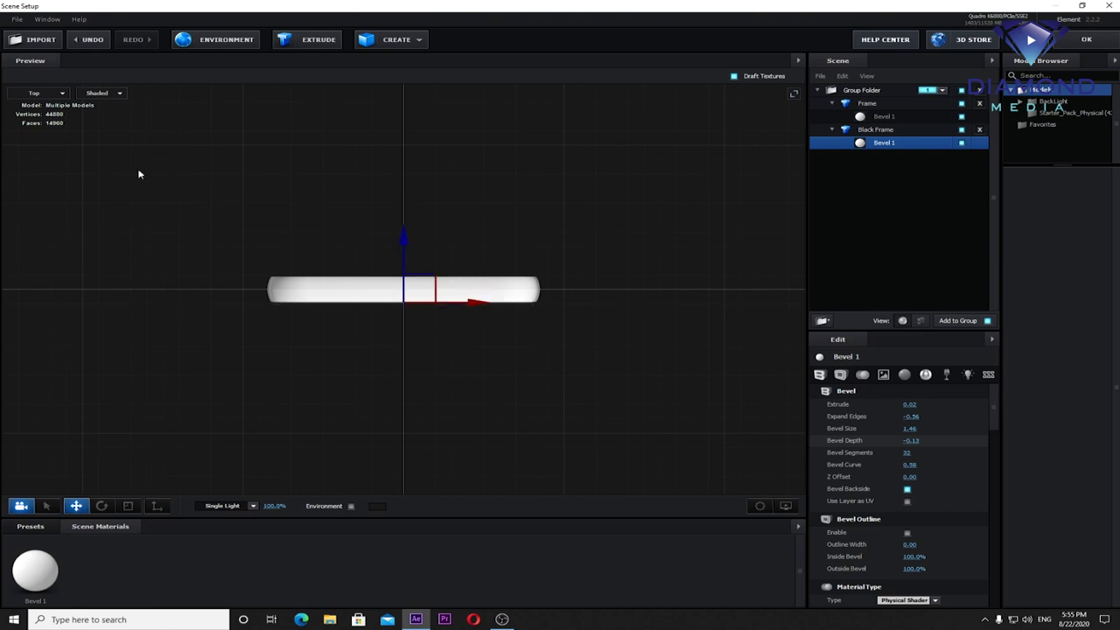
left_click(76, 506)
left_click(53, 92)
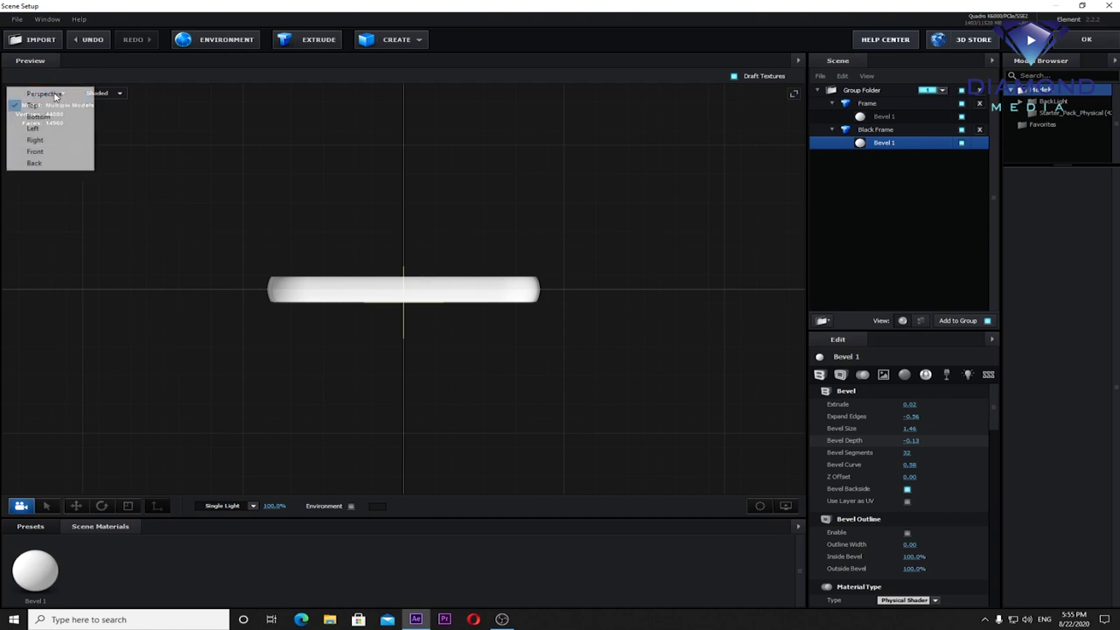
left_click(62, 96)
Step: Check the frame in perspective and apply the scene back to After Effects
mouse_move(469, 317)
left_mouse_down()
mouse_move(502, 220)
mouse_move(515, 260)
mouse_move(502, 212)
left_mouse_up()
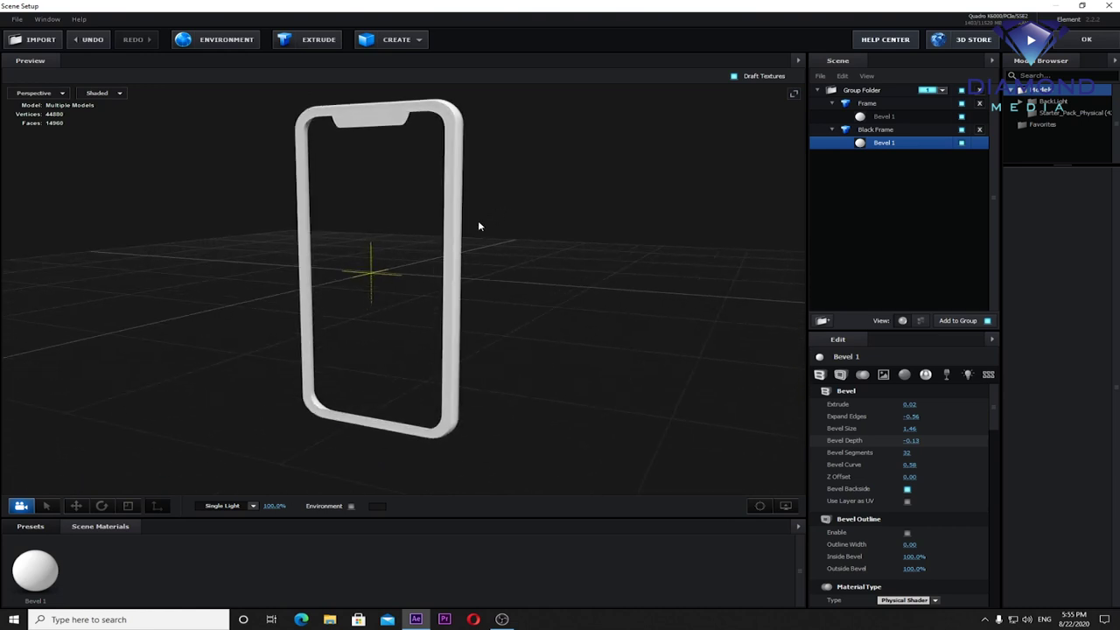
scroll(492, 245, "up", 10)
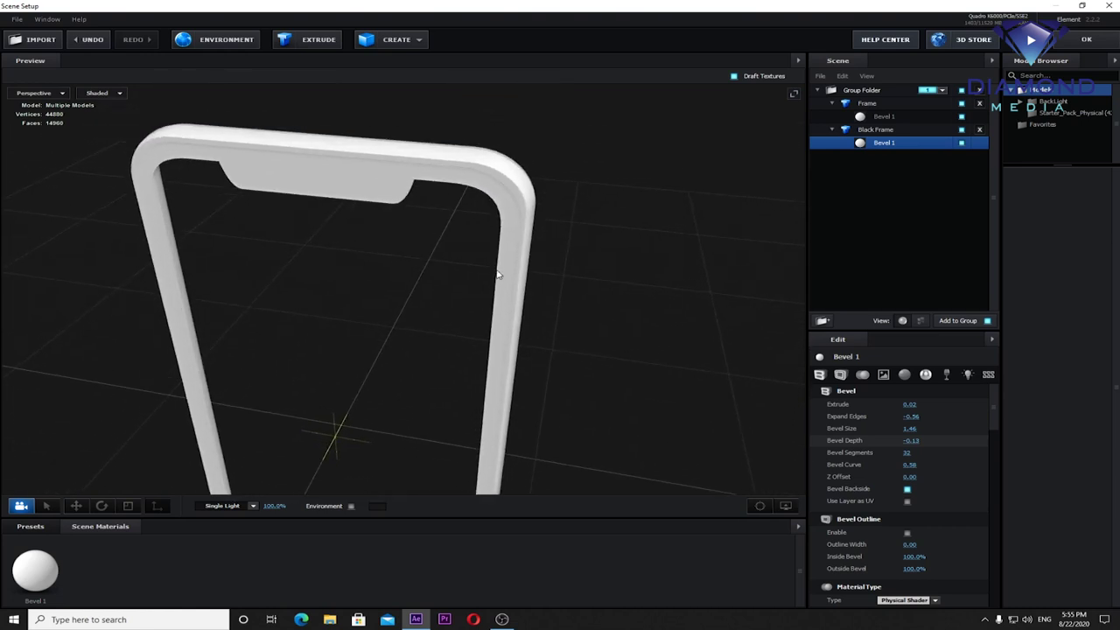
mouse_move(496, 274)
left_mouse_down()
mouse_move(520, 230)
mouse_move(539, 246)
left_mouse_up()
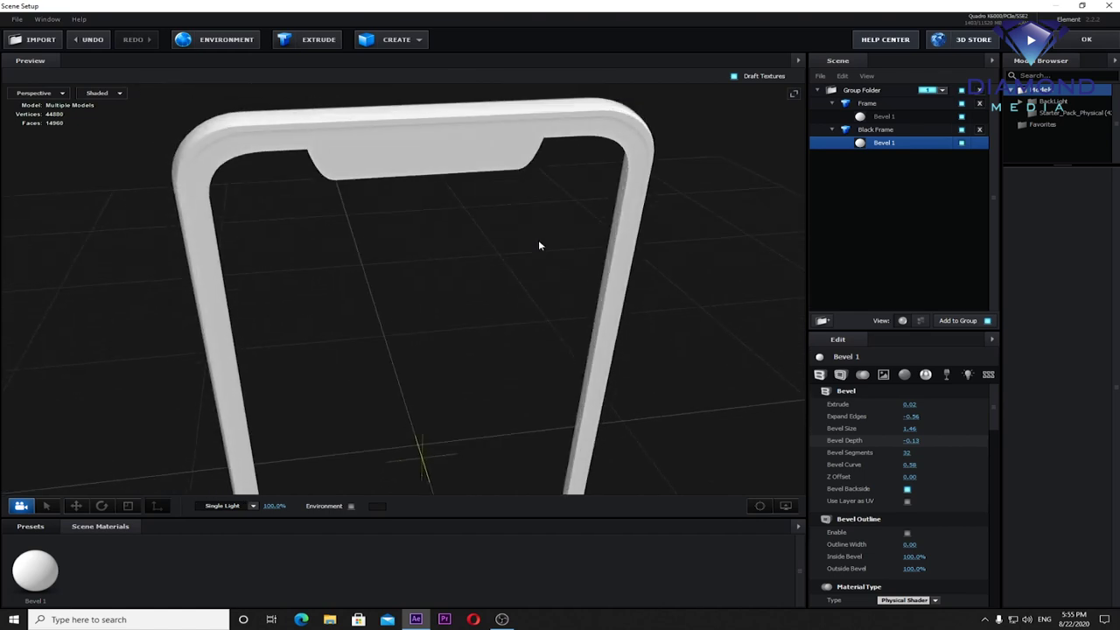
scroll(539, 244, "down", 5)
mouse_move(513, 288)
left_mouse_down()
mouse_move(483, 315)
mouse_move(480, 278)
mouse_move(465, 282)
left_mouse_up()
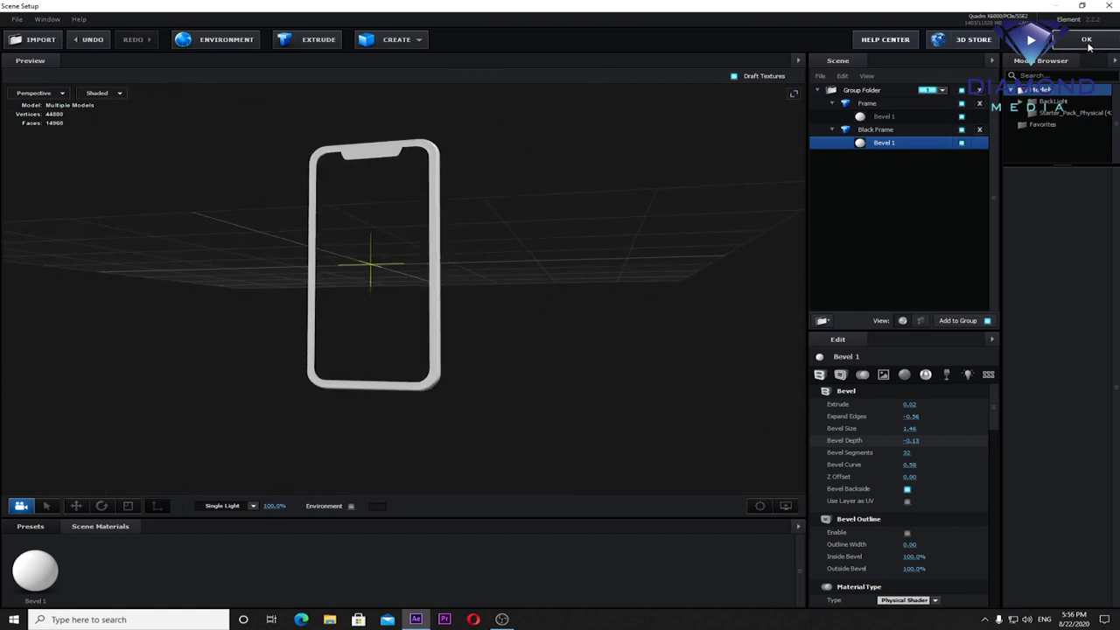
left_click(1087, 41)
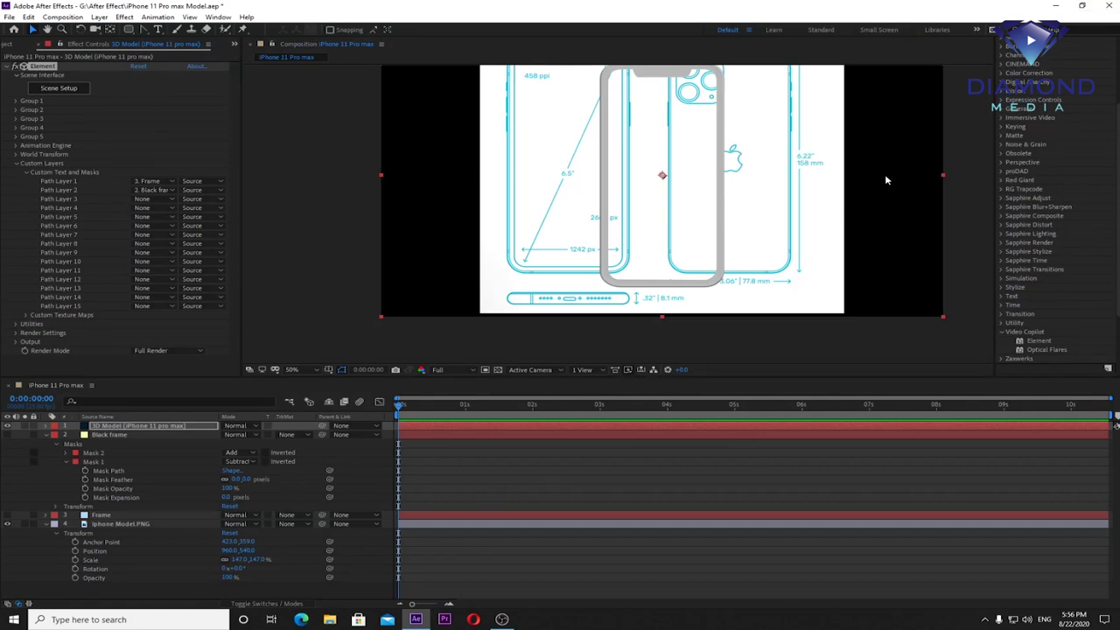
Step: Save the project and hide the 3D model layer
left_click_drag(677, 166, 693, 197)
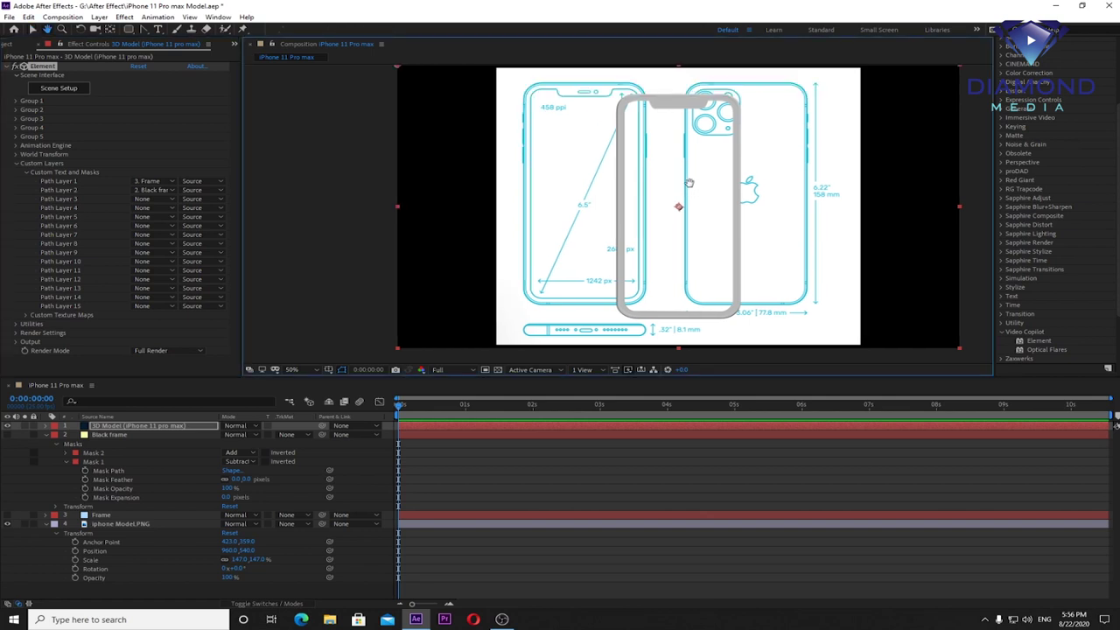
key("ctrl+s")
left_click(7, 426)
Step: Duplicate the Black frame solid and rename the copy 'Screen'
left_click(109, 436)
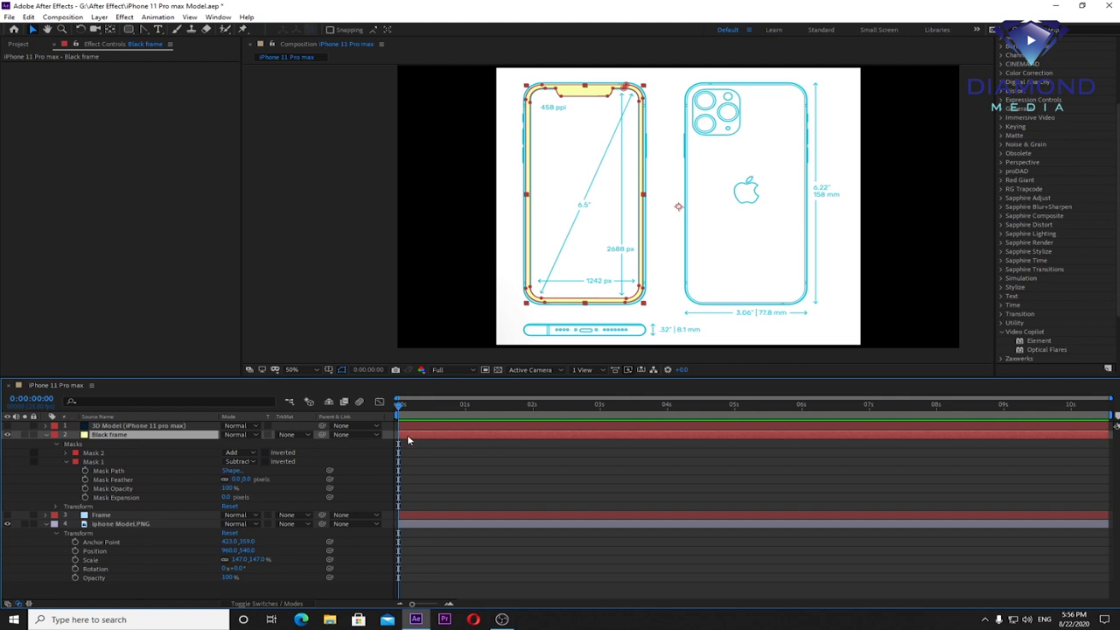
key("ctrl+d")
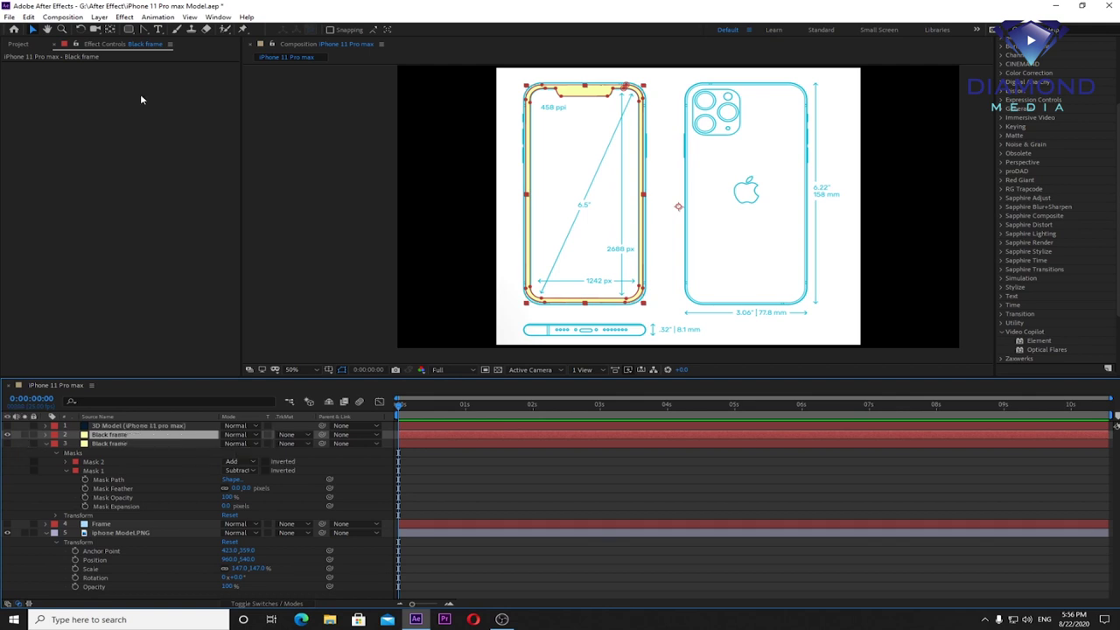
left_click(102, 17)
left_click(123, 41)
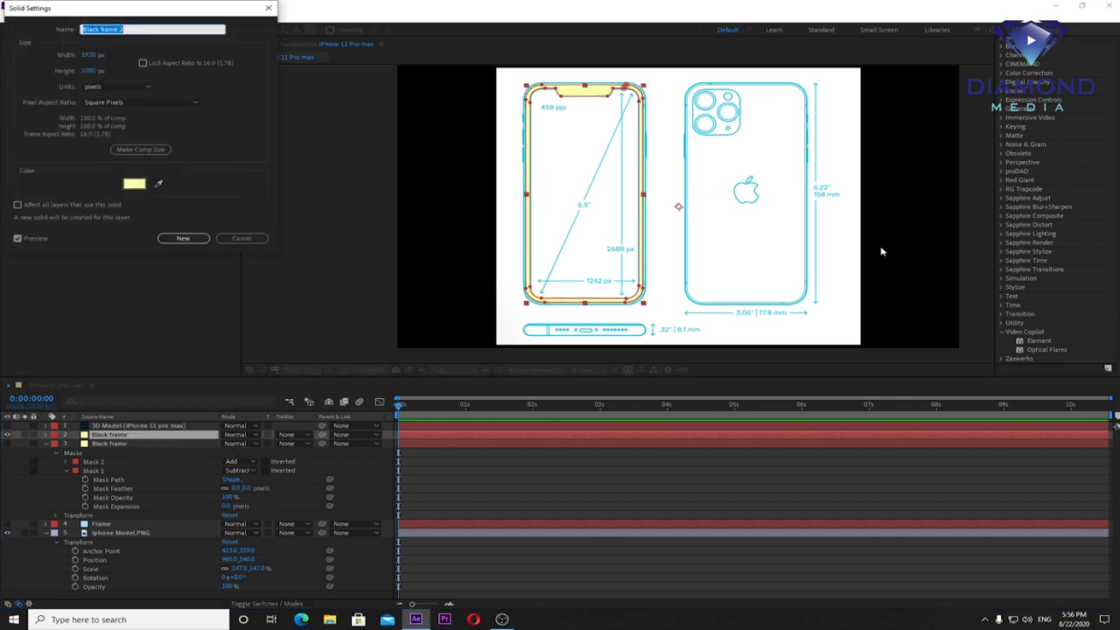
type("Screen")
left_click(183, 238)
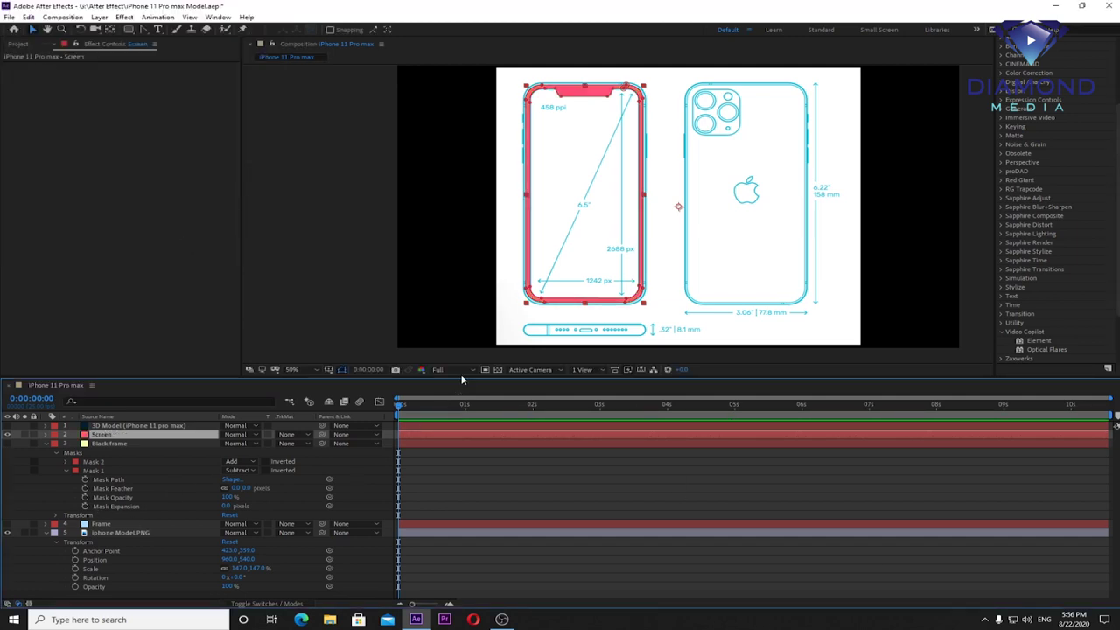
Step: Delete Mask 2 from the Screen layer
left_click_drag(464, 379, 466, 331)
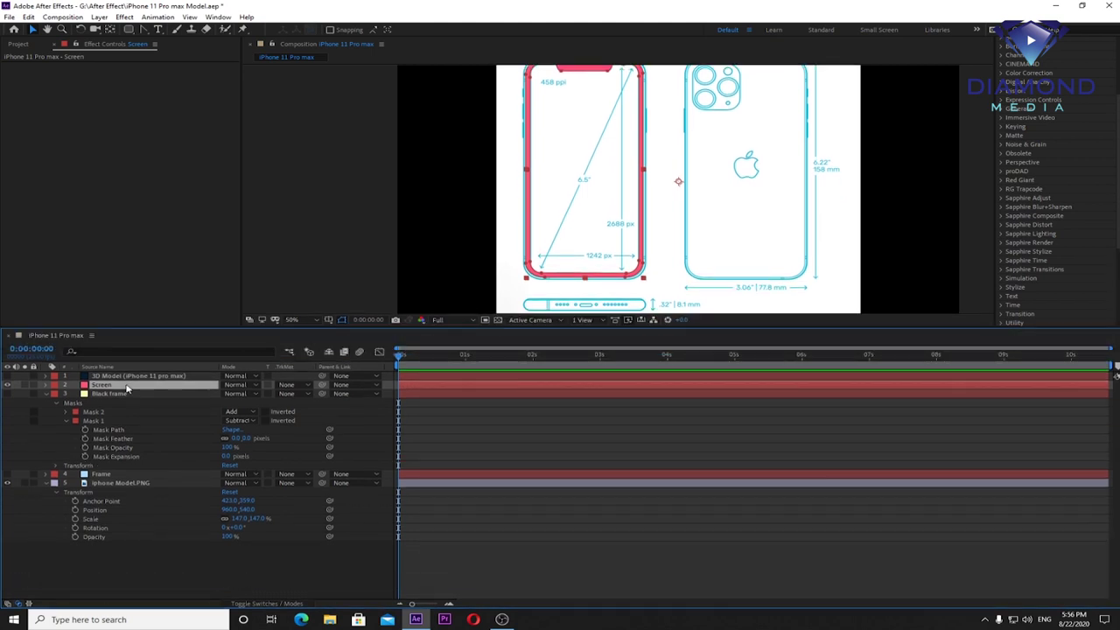
left_click(46, 386)
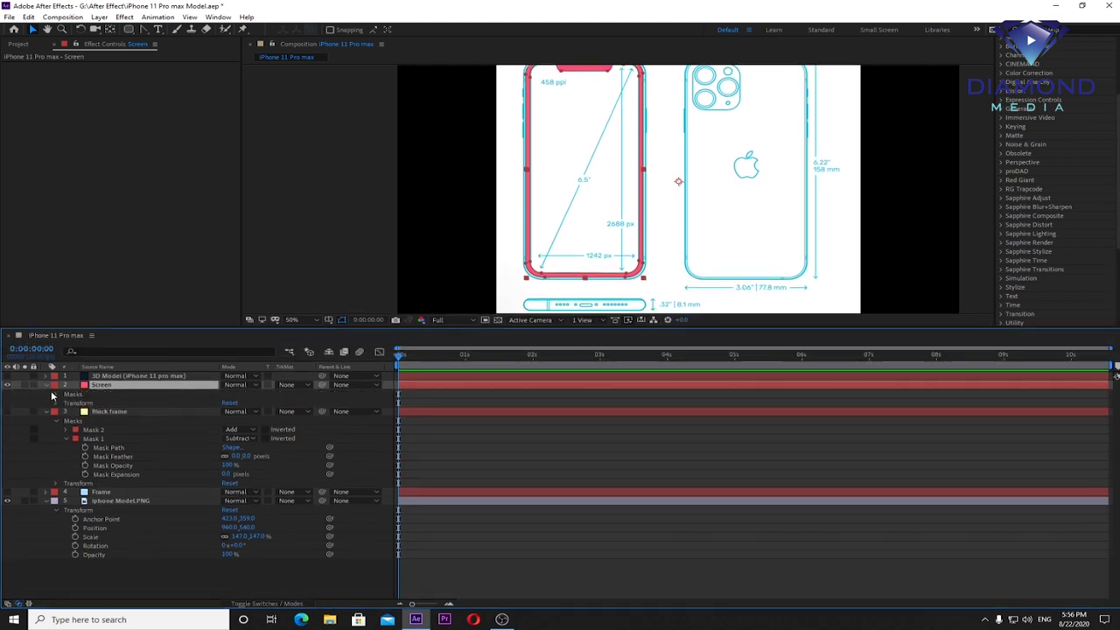
left_click(56, 394)
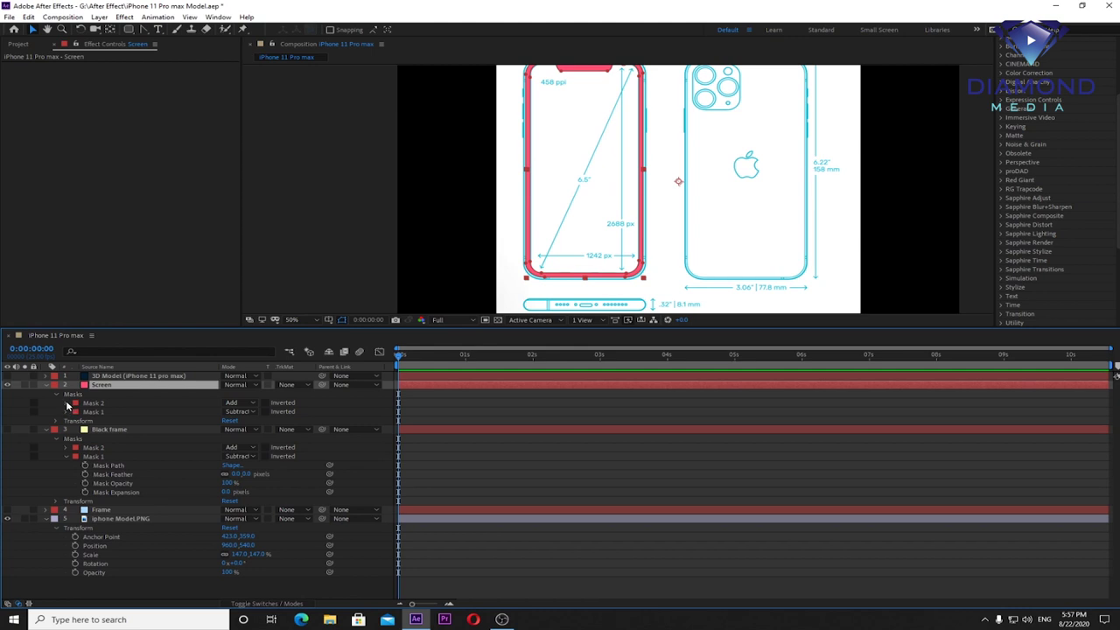
left_click(67, 403)
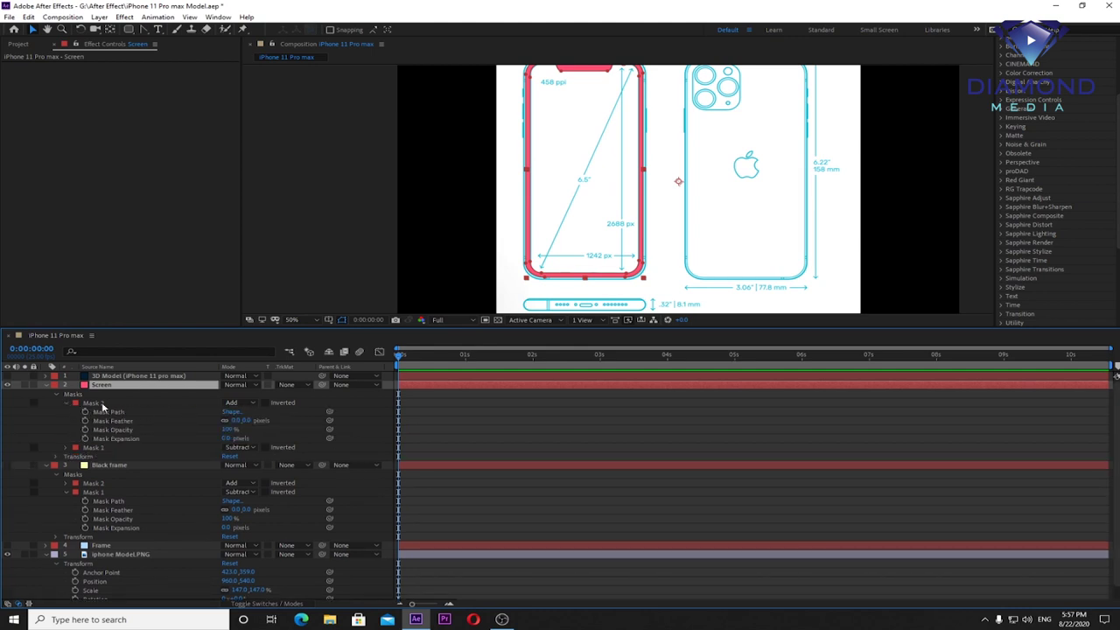
left_click(98, 404)
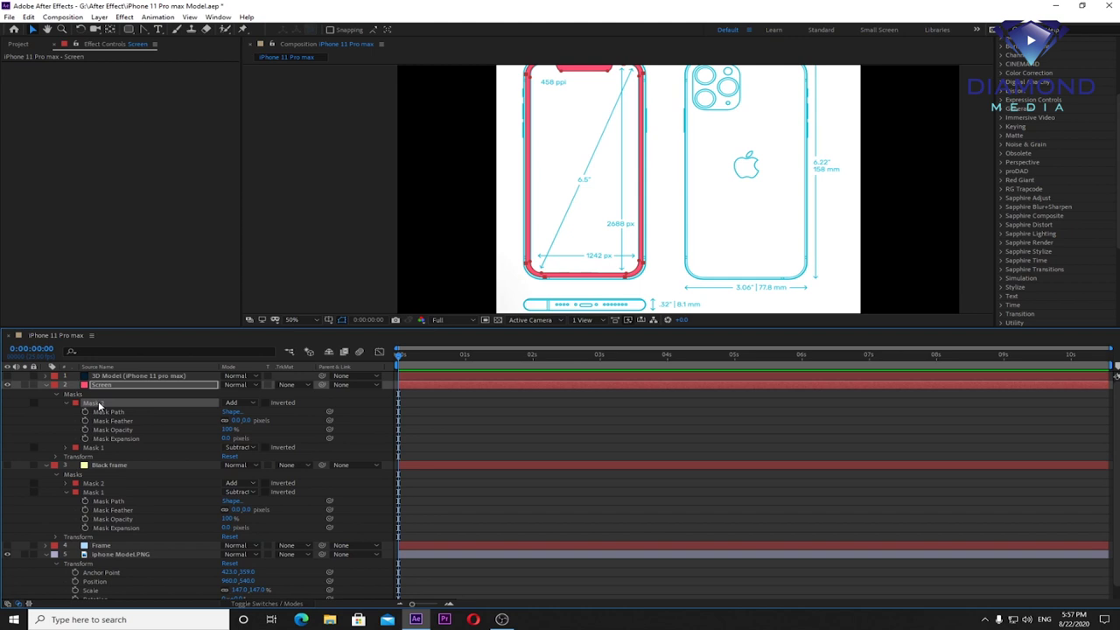
key("Delete")
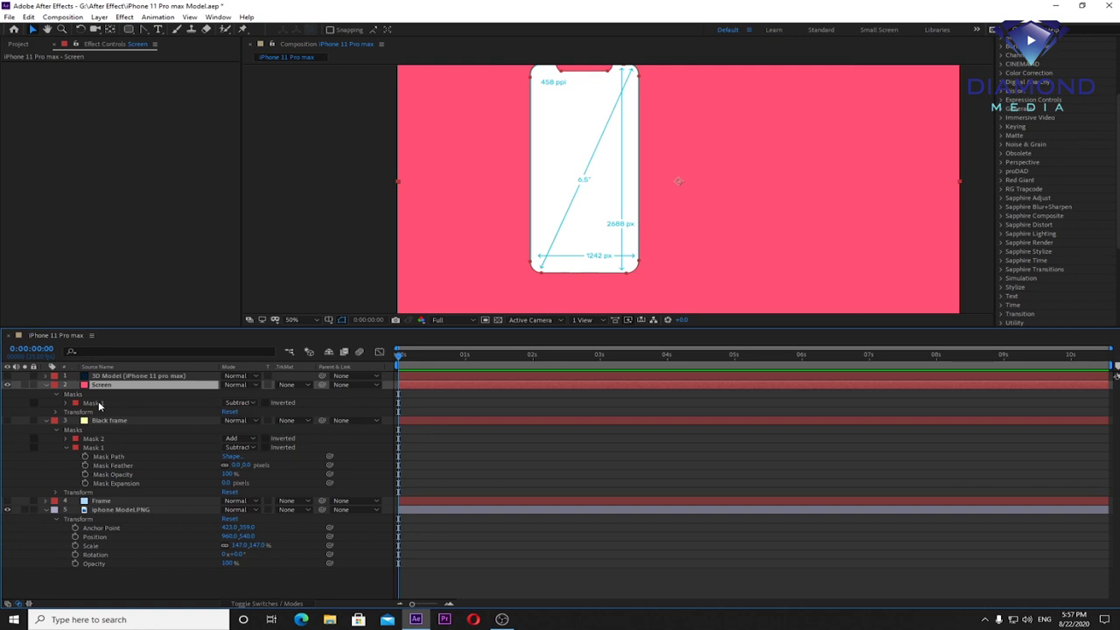
key("ctrl+z")
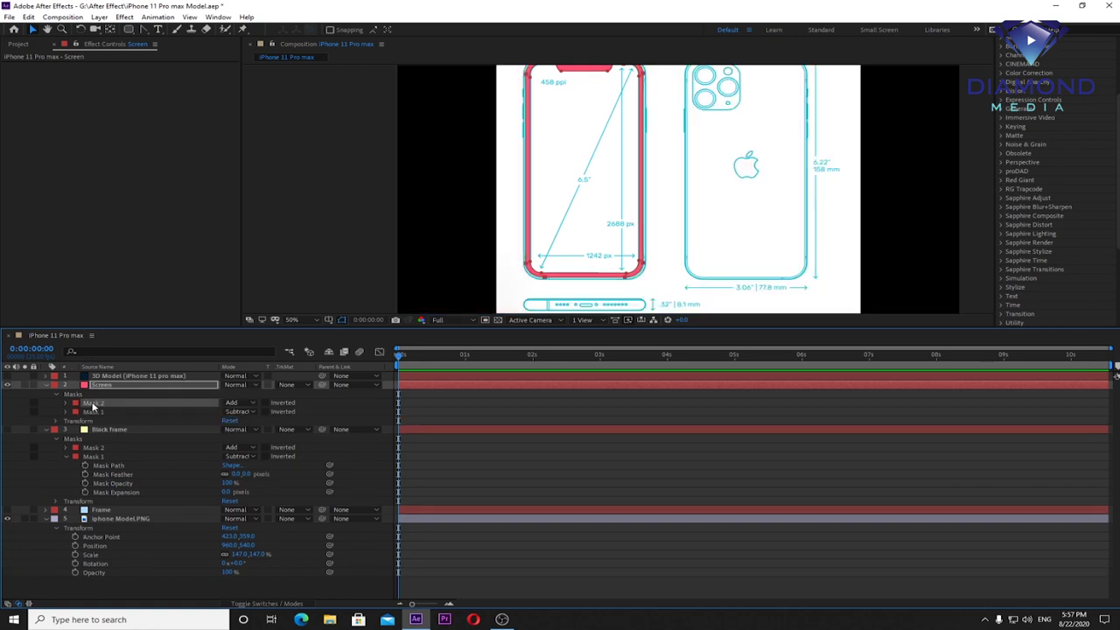
right_click(92, 405)
key("Escape")
key("Delete")
key("Delete")
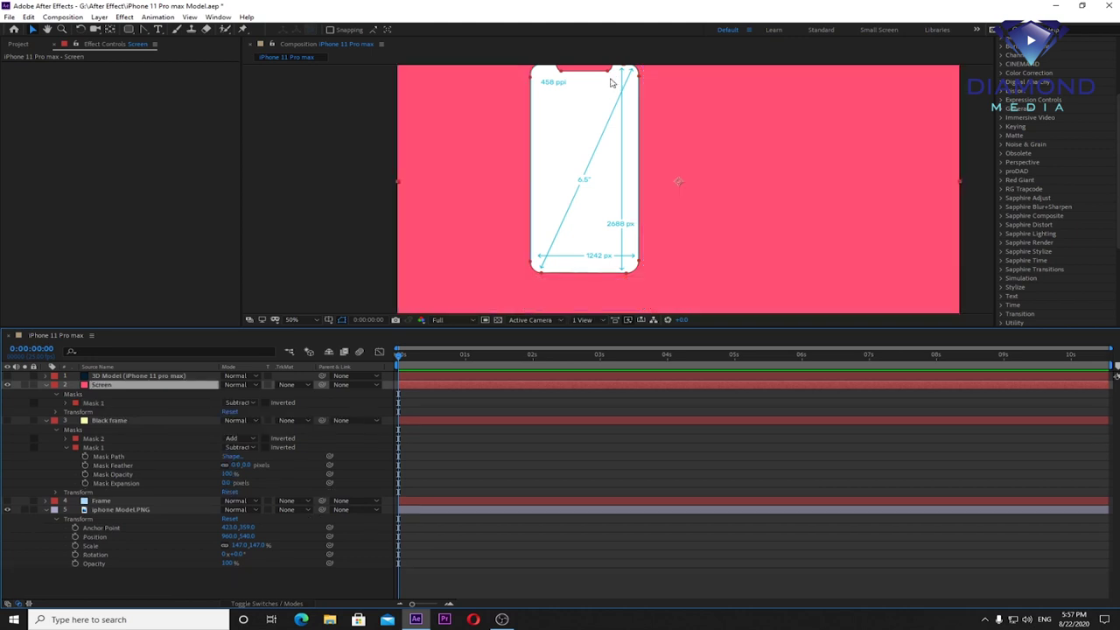
Step: Set the Screen layer's Mask 1 to Add mode and save the project
left_click(92, 403)
left_click(247, 404)
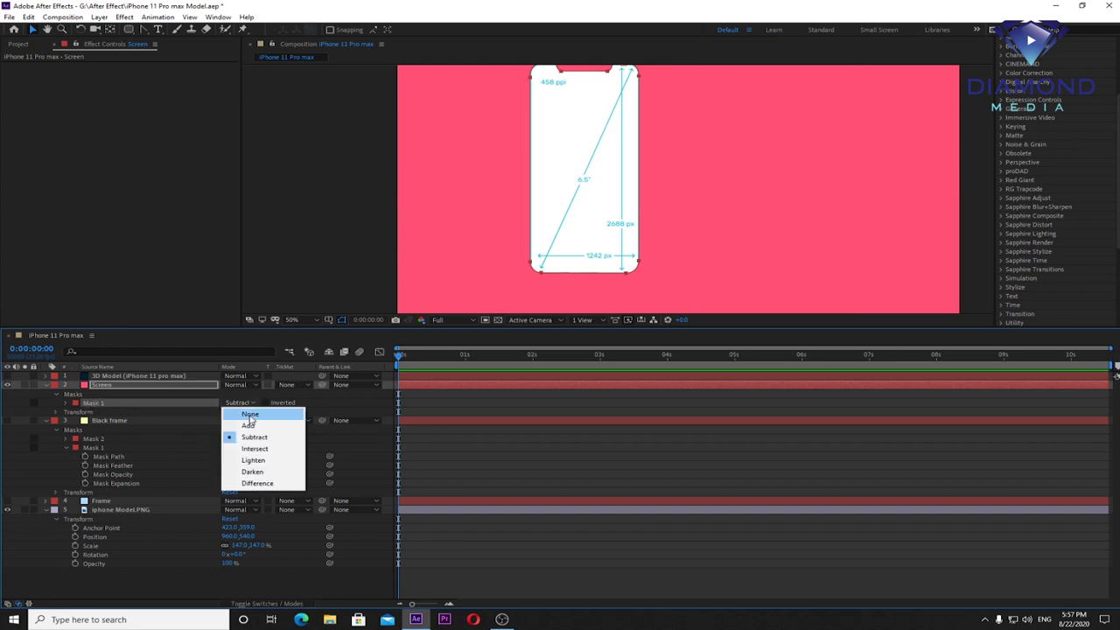
left_click(248, 426)
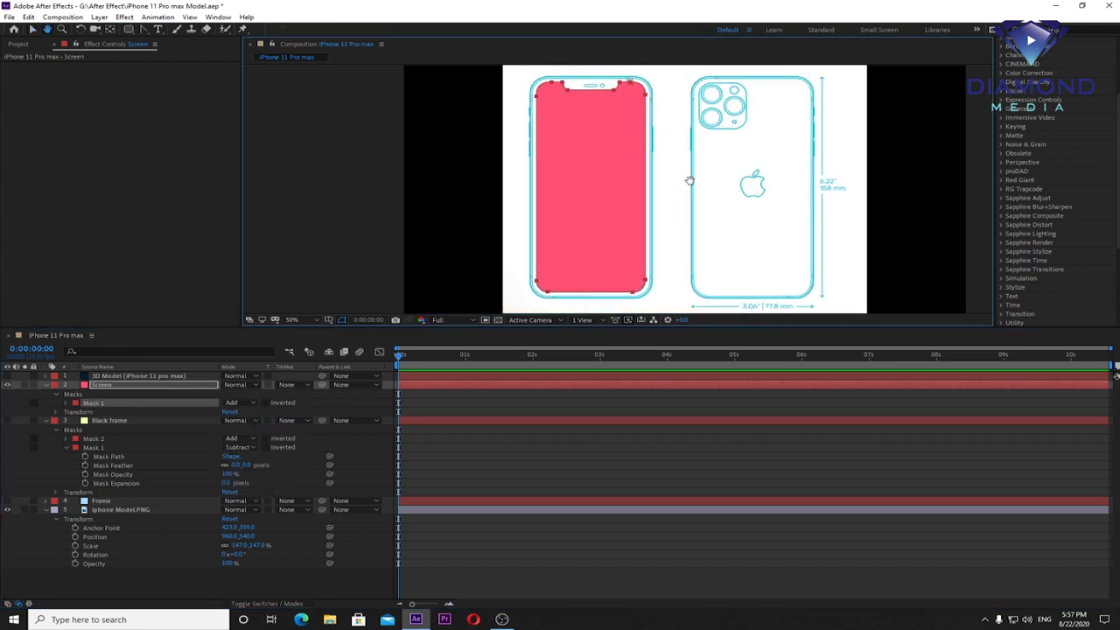
left_click_drag(689, 180, 693, 190)
left_click(9, 17)
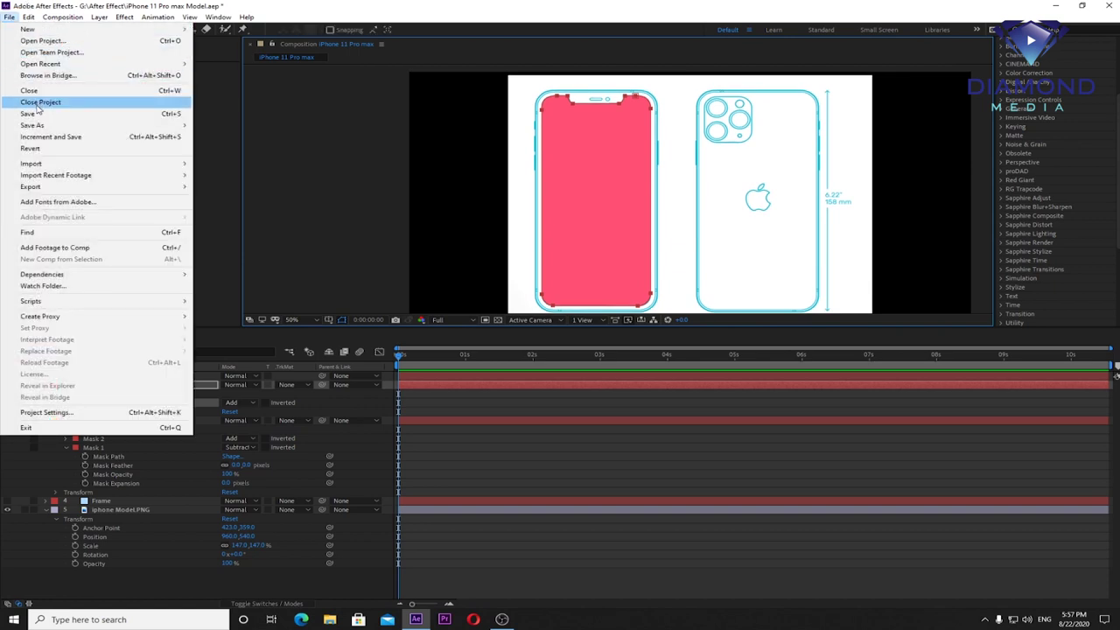
left_click(33, 113)
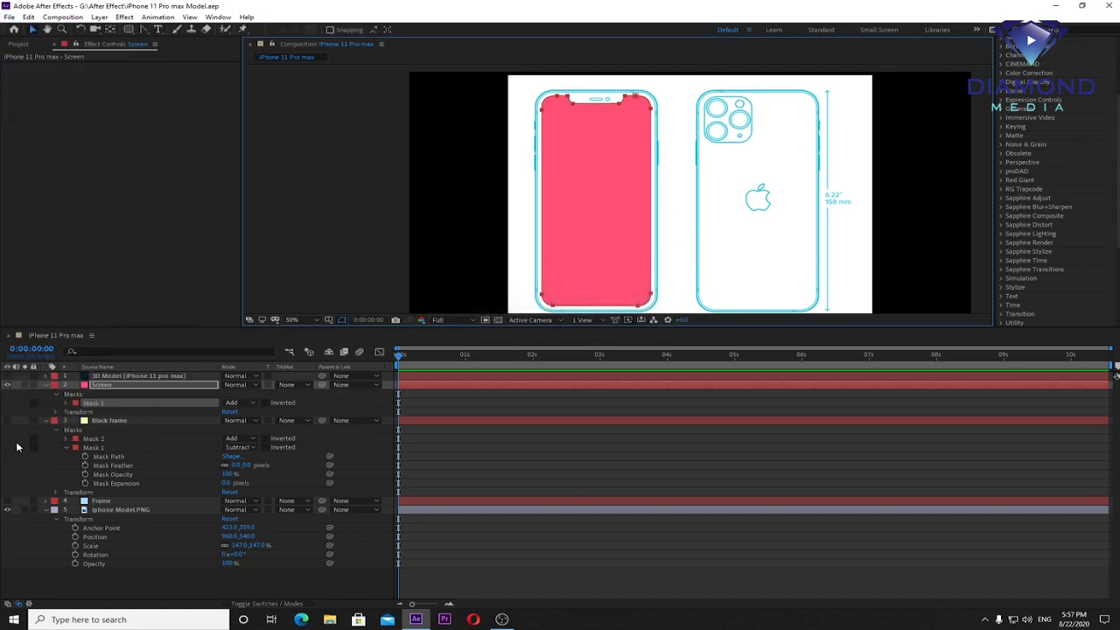
Step: Hide Screen, set the 3D Model's Path Layer 3 to Screen, and open Scene Setup
left_click(7, 384)
left_click(7, 376)
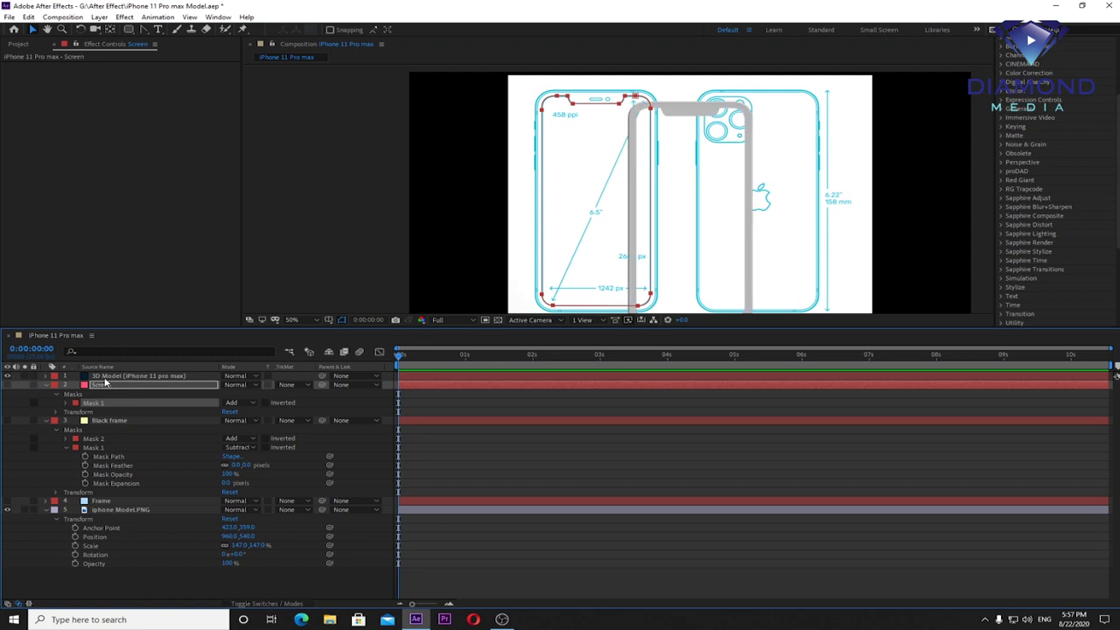
left_click(118, 375)
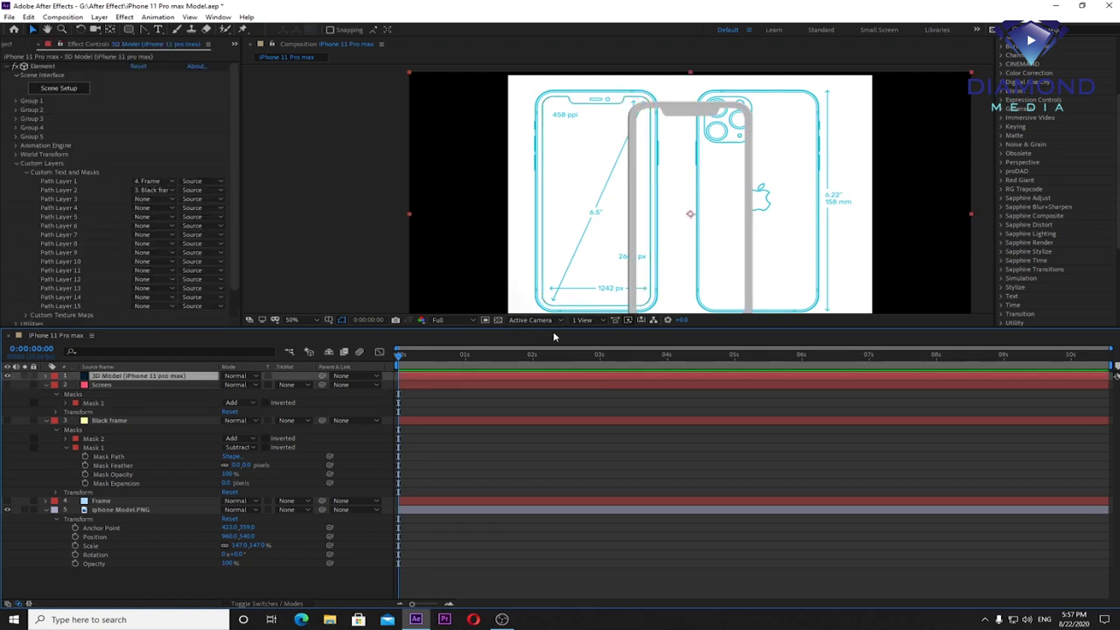
left_click_drag(551, 329, 560, 416)
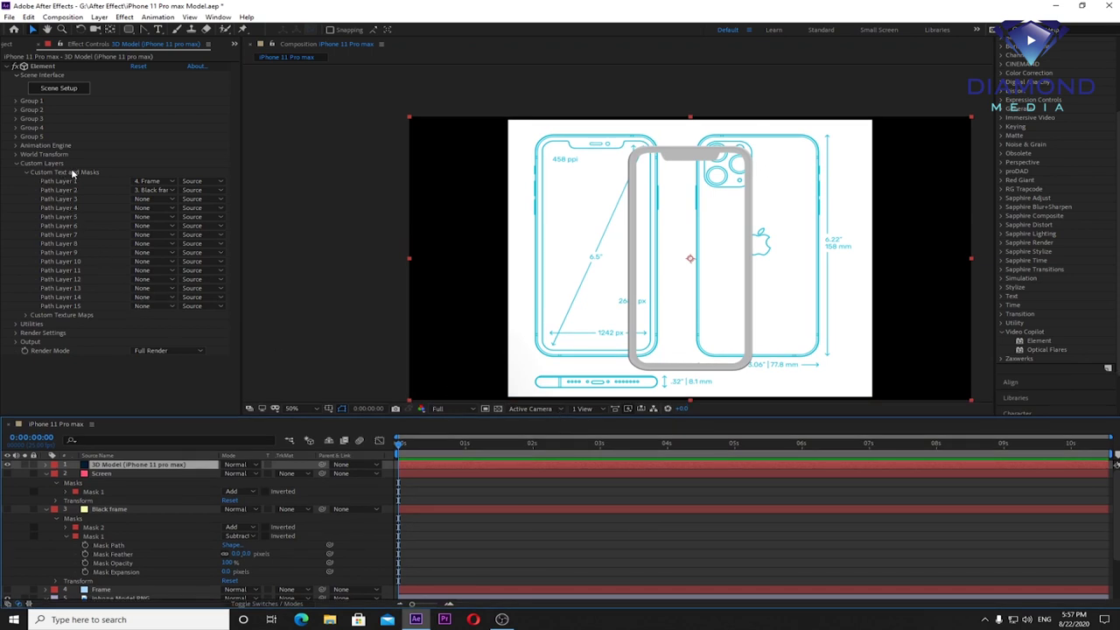
left_click(64, 202)
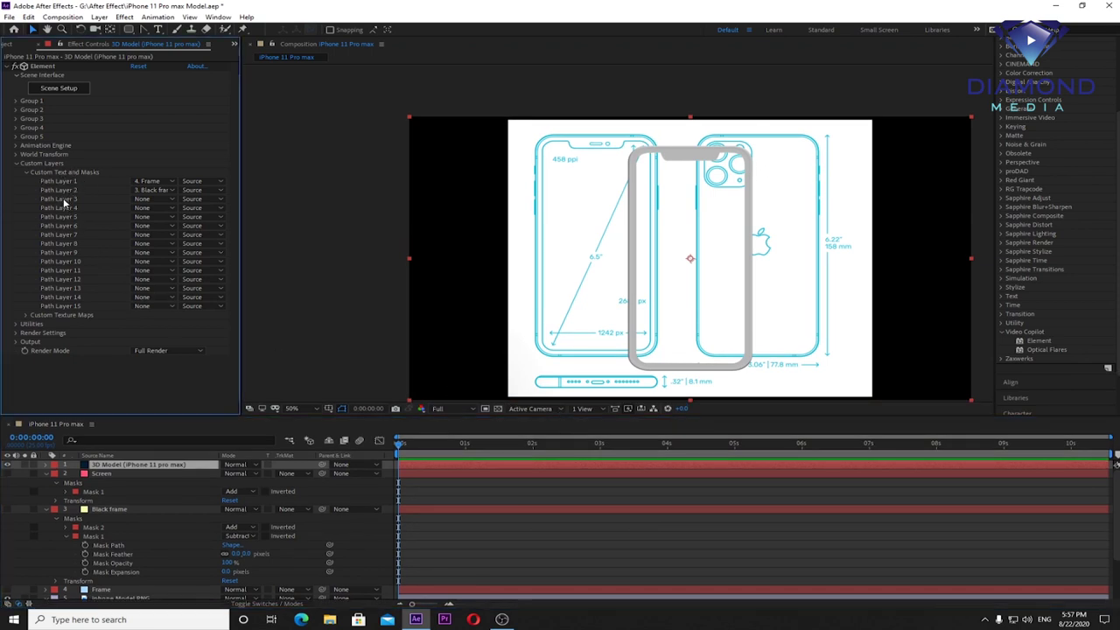
left_click(176, 200)
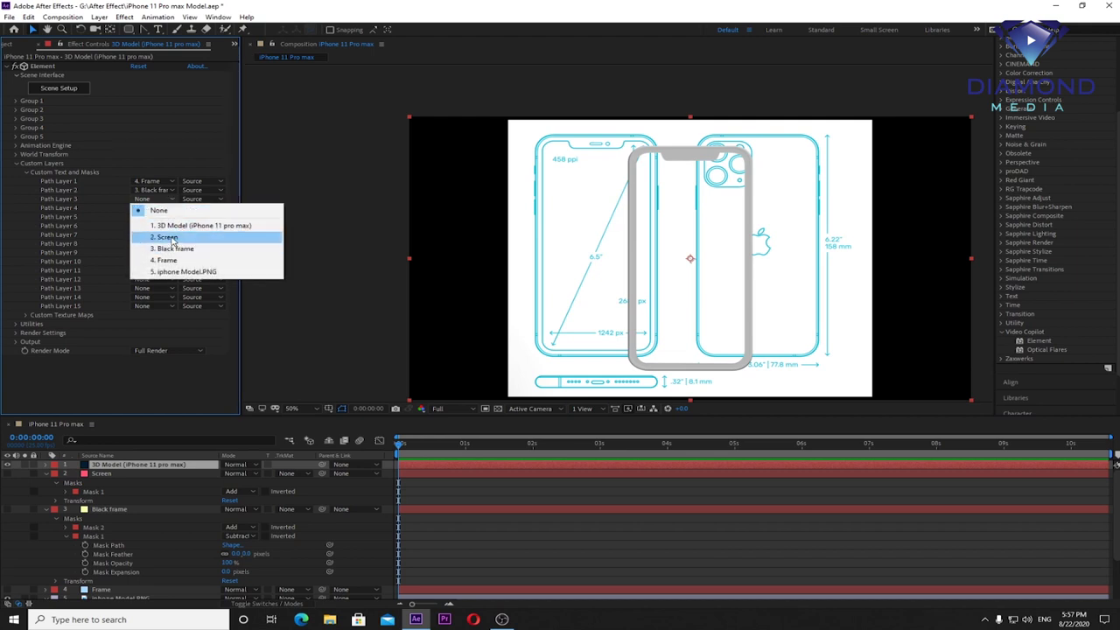
left_click(171, 236)
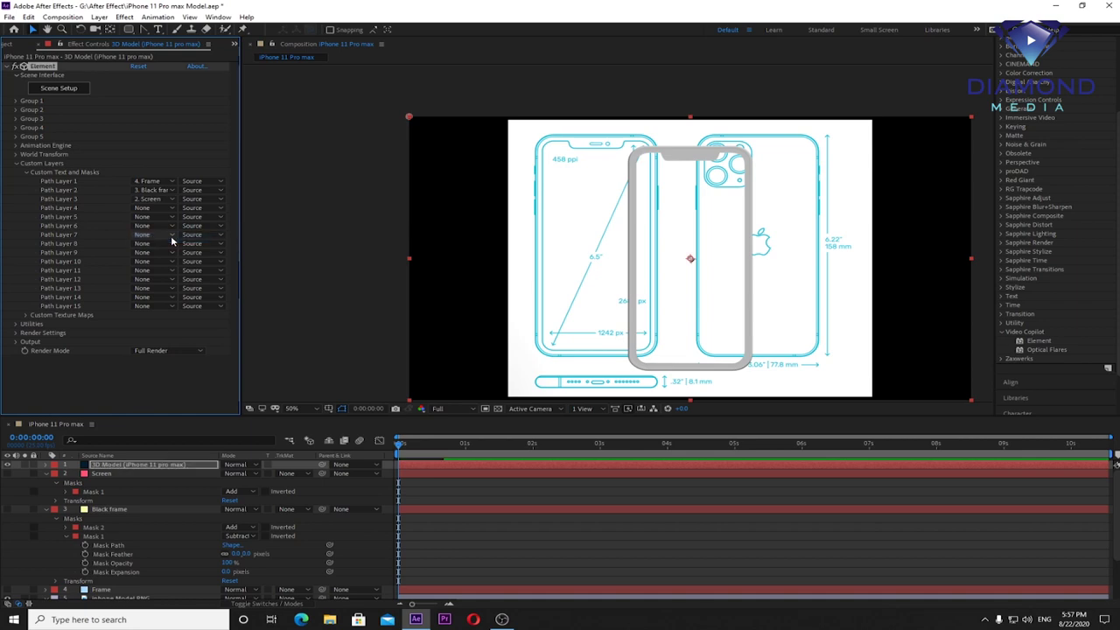
left_click(59, 90)
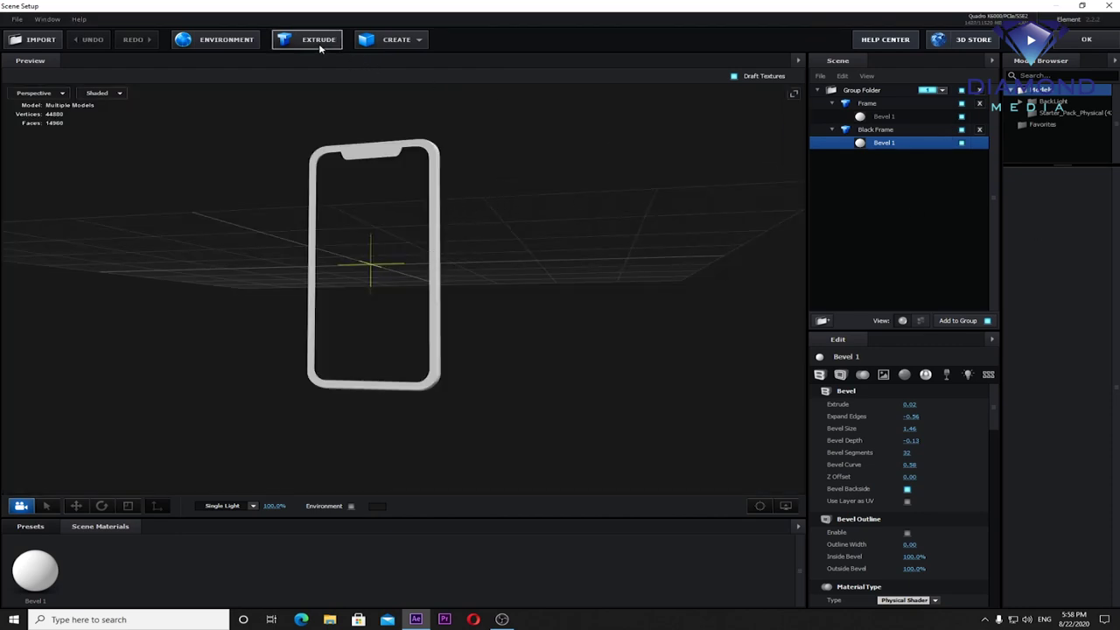
Step: Duplicate the Black Frame model and rename the copy 'Screen'
right_click(873, 131)
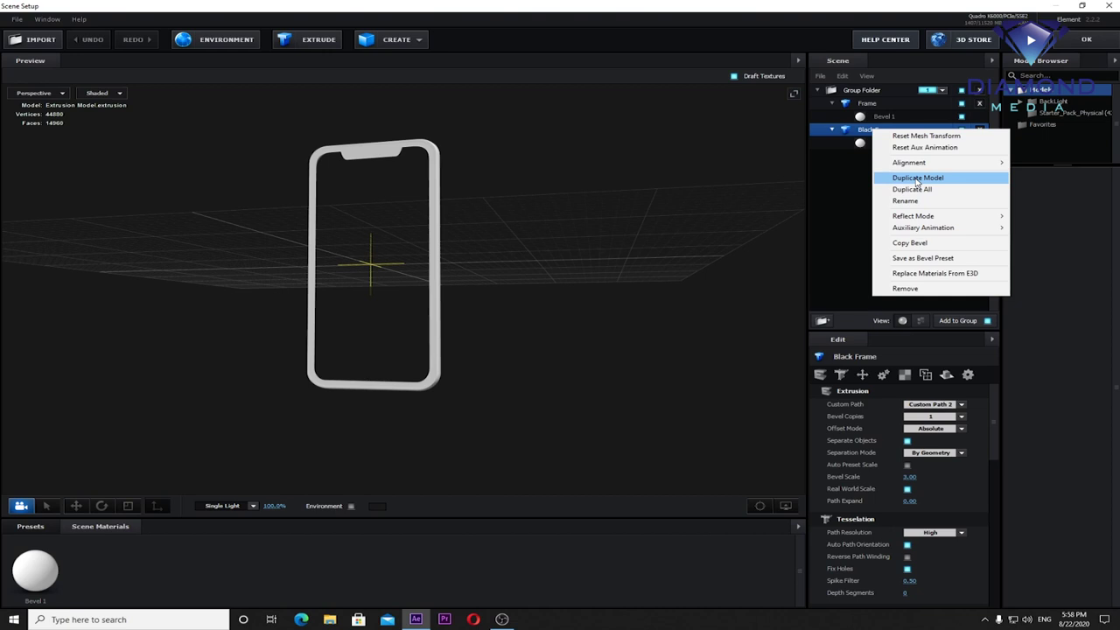
left_click(917, 179)
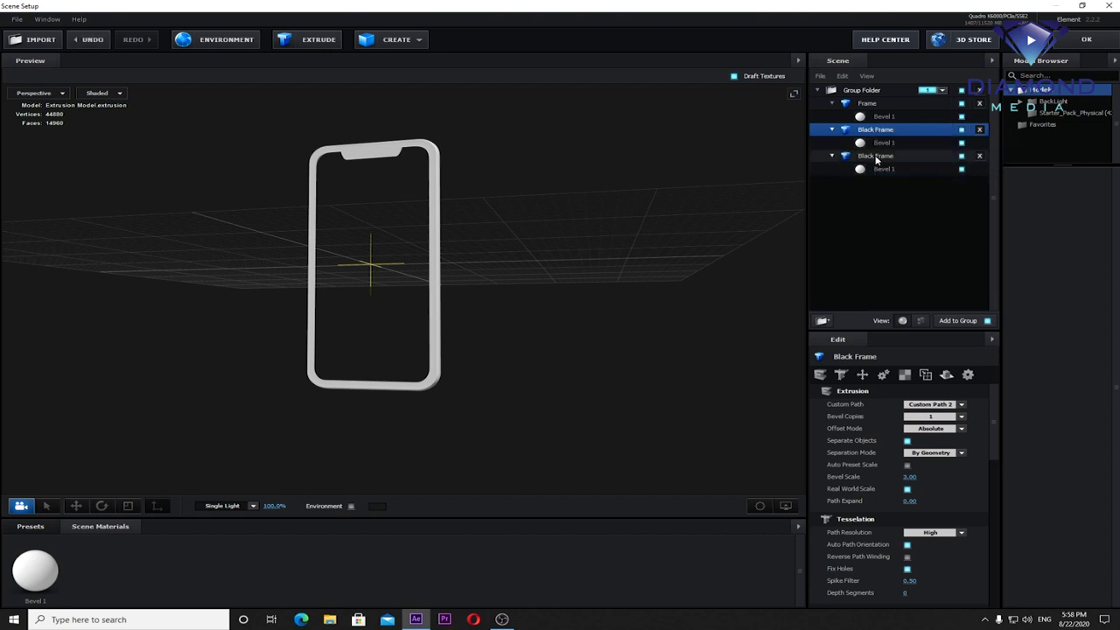
double_click(875, 157)
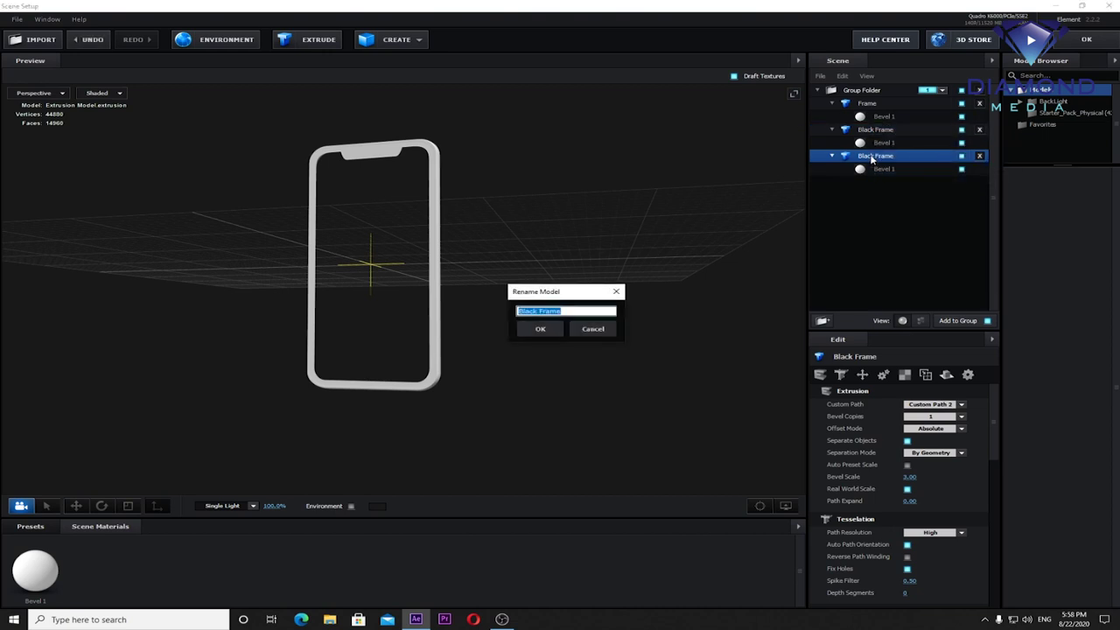
type("Screen")
key("Return")
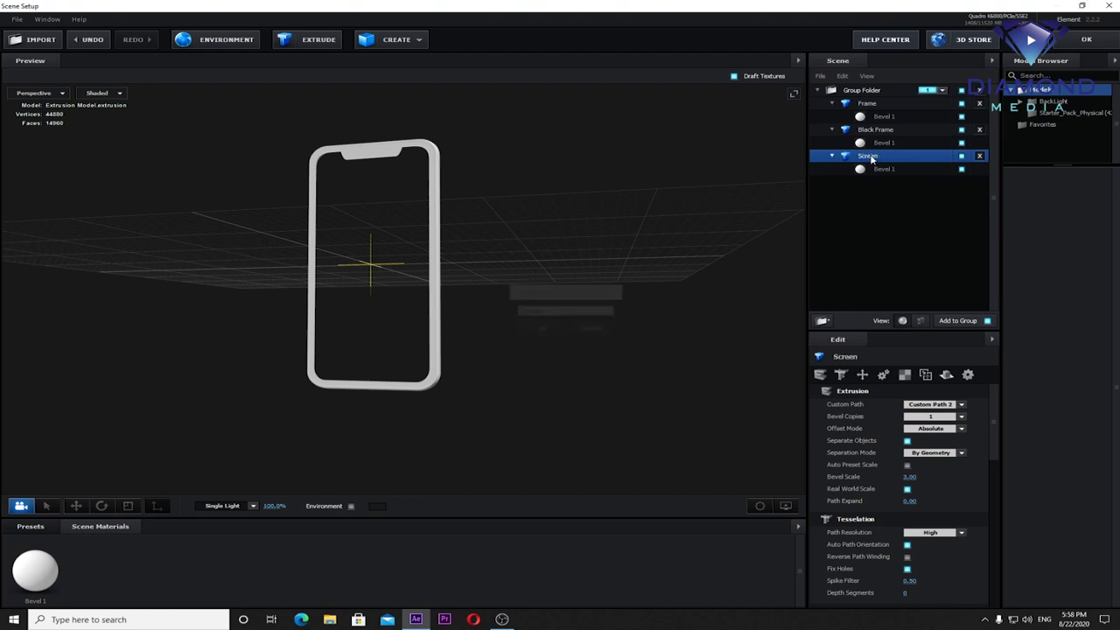
Step: Extrude the Screen model from Custom Path 3 into a solid phone-shaped slab
left_click(880, 171)
left_click(885, 160)
left_click(953, 404)
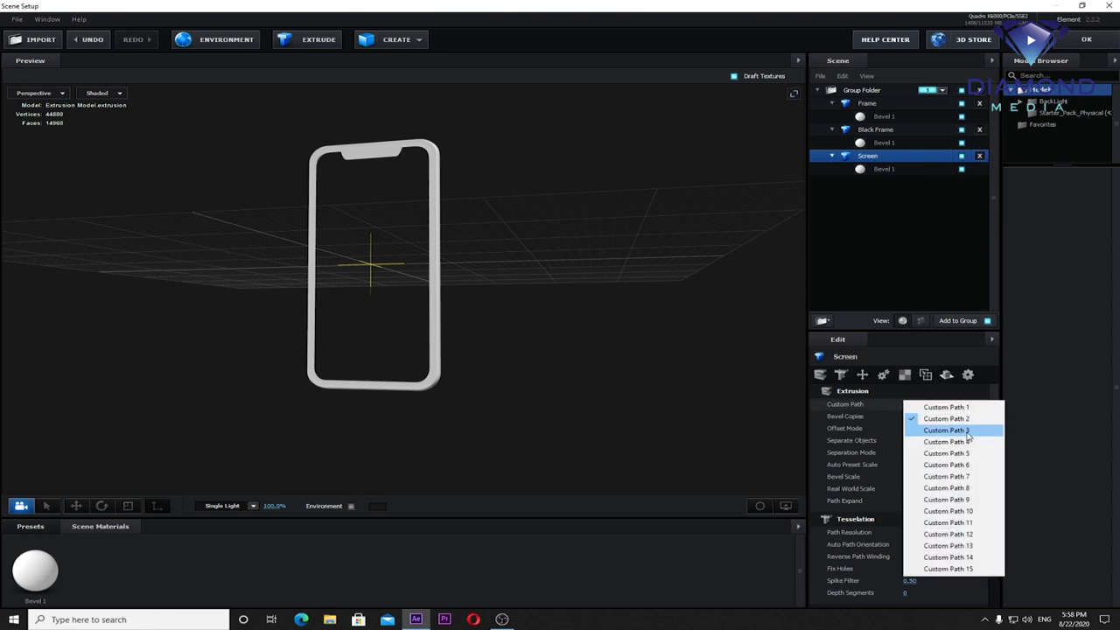
left_click(962, 427)
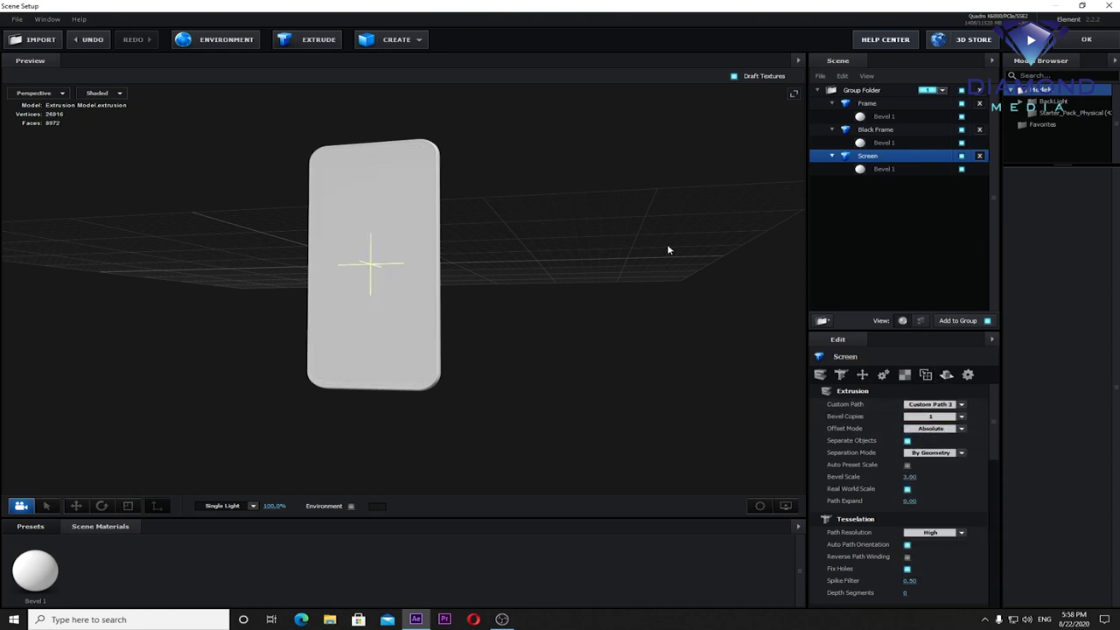
mouse_move(666, 244)
left_mouse_down()
mouse_move(539, 269)
mouse_move(641, 255)
mouse_move(621, 254)
left_mouse_up()
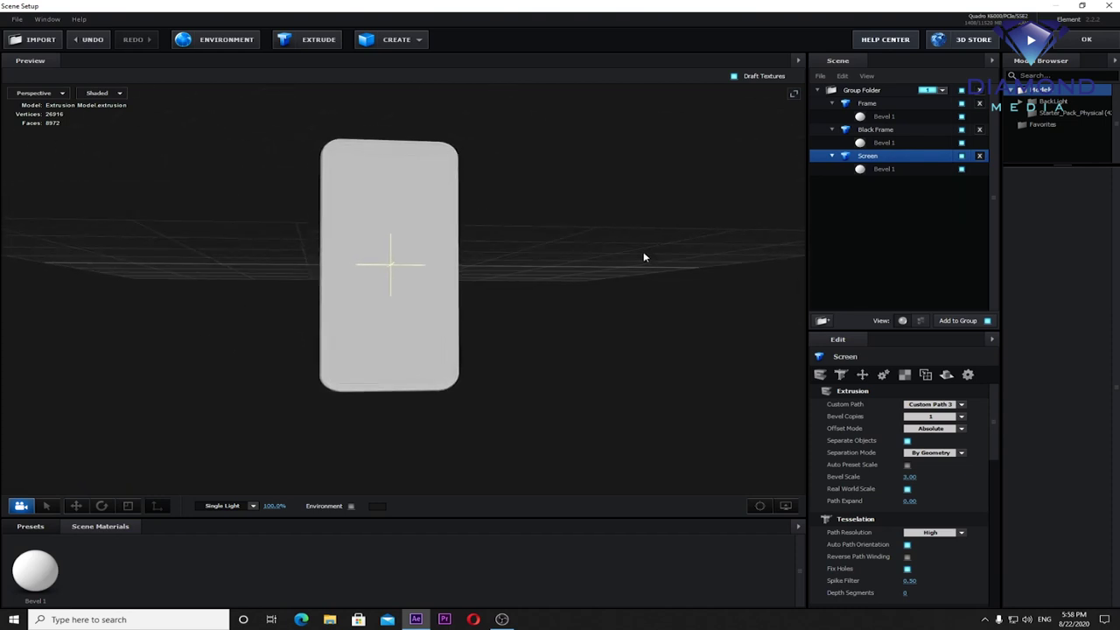
scroll(490, 187, "up", 5)
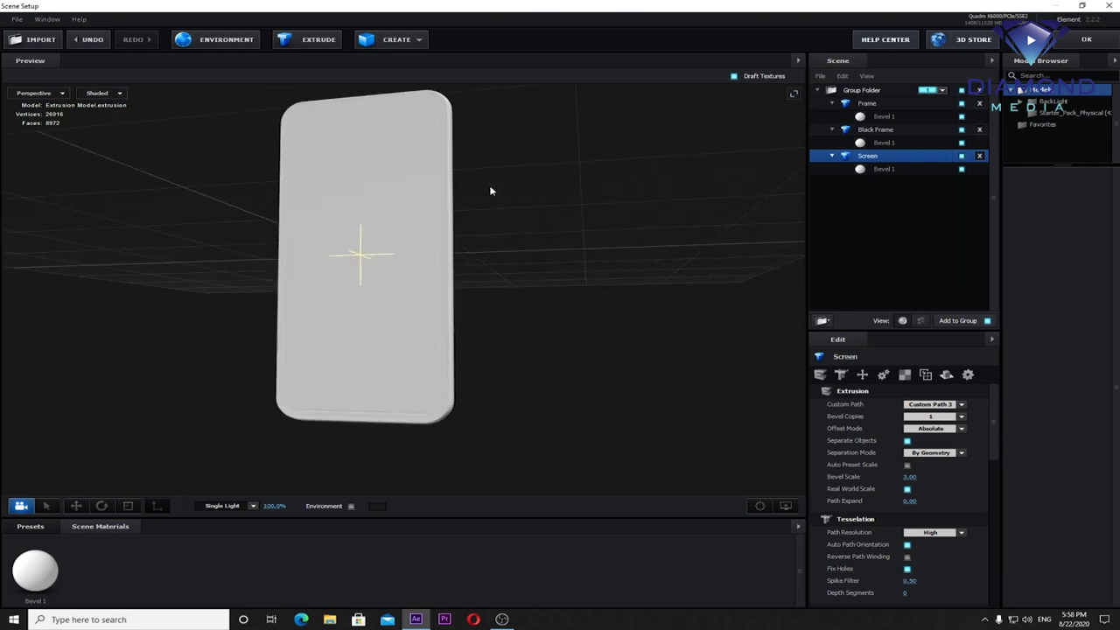
mouse_move(531, 182)
left_mouse_down()
mouse_move(541, 269)
mouse_move(647, 240)
left_mouse_up()
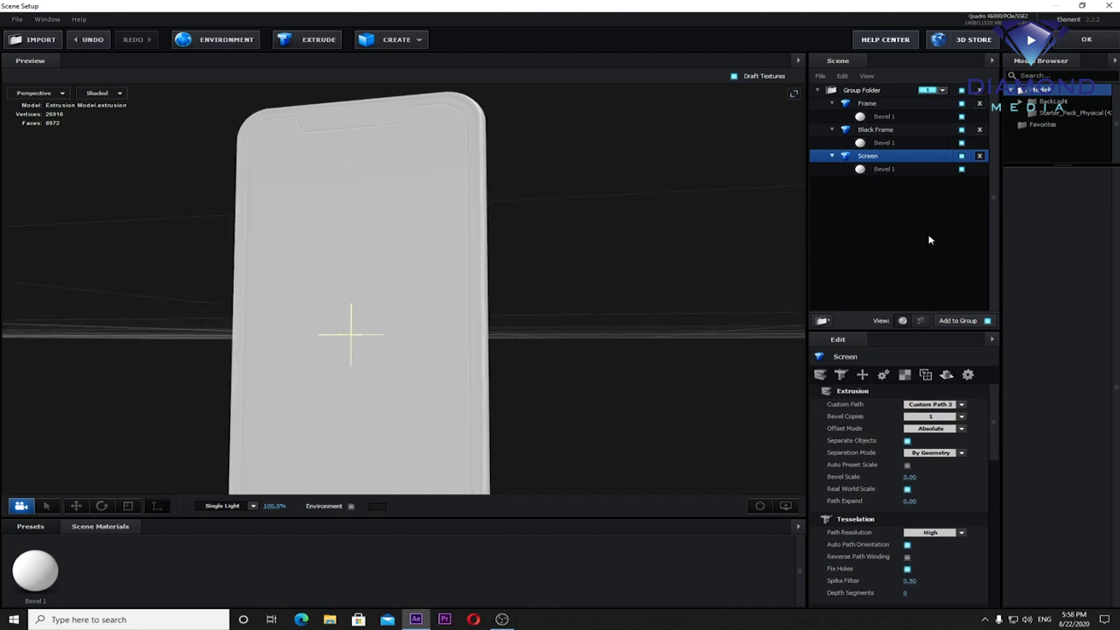
left_click(885, 168)
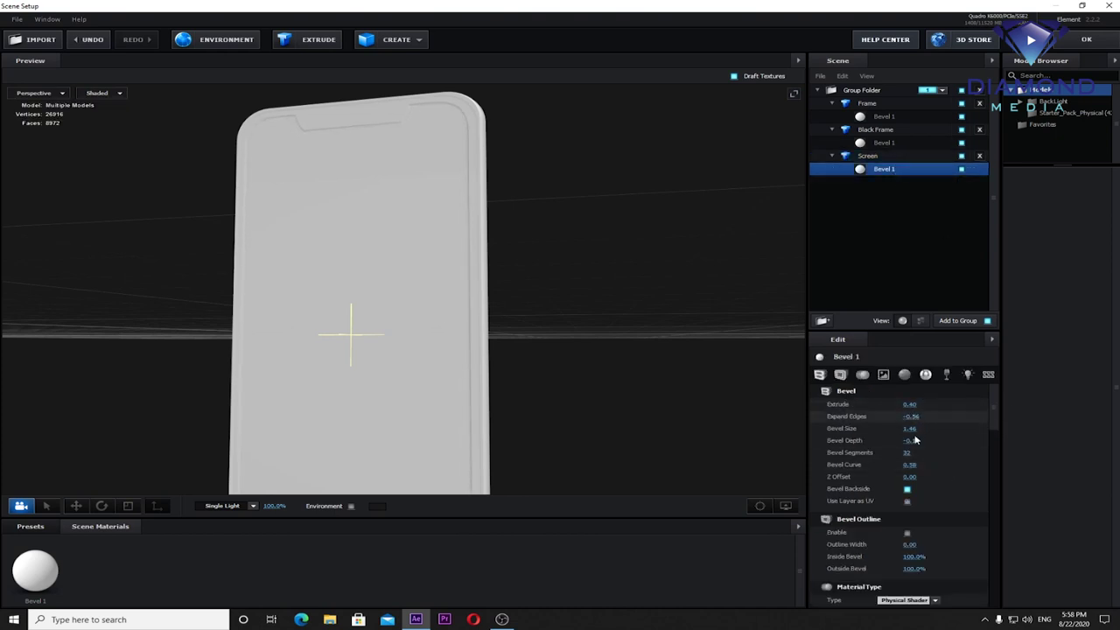
Step: Set Screen's bevel depth to 0.06 and extrusion to 0.10, then apply the scene
left_click_drag(909, 441, 920, 441)
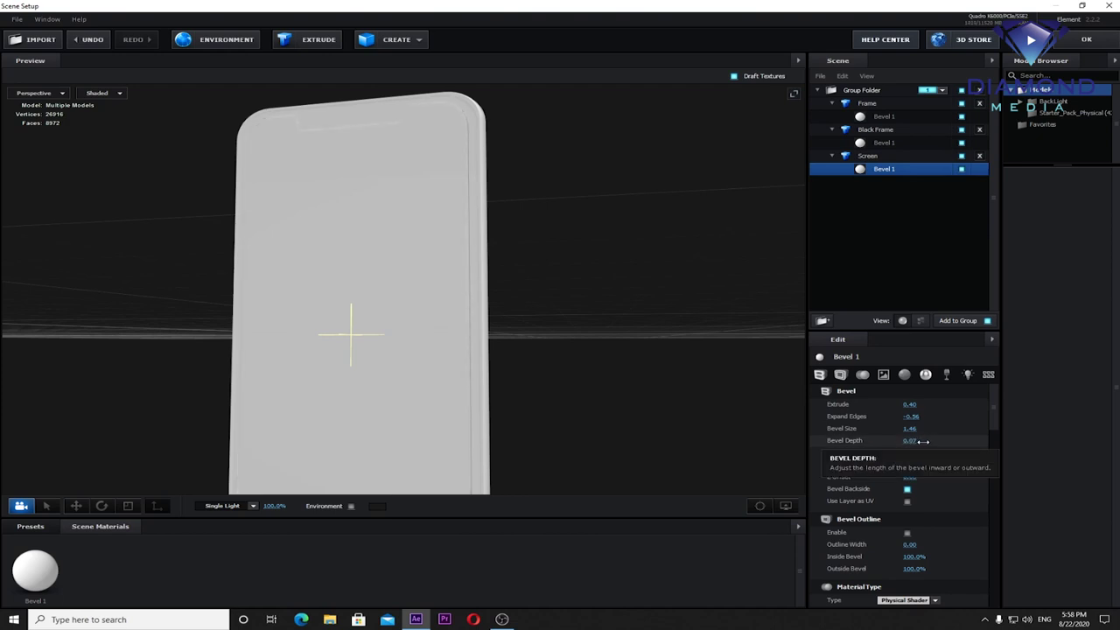
mouse_move(781, 310)
left_mouse_down()
mouse_move(697, 284)
mouse_move(789, 278)
left_mouse_up()
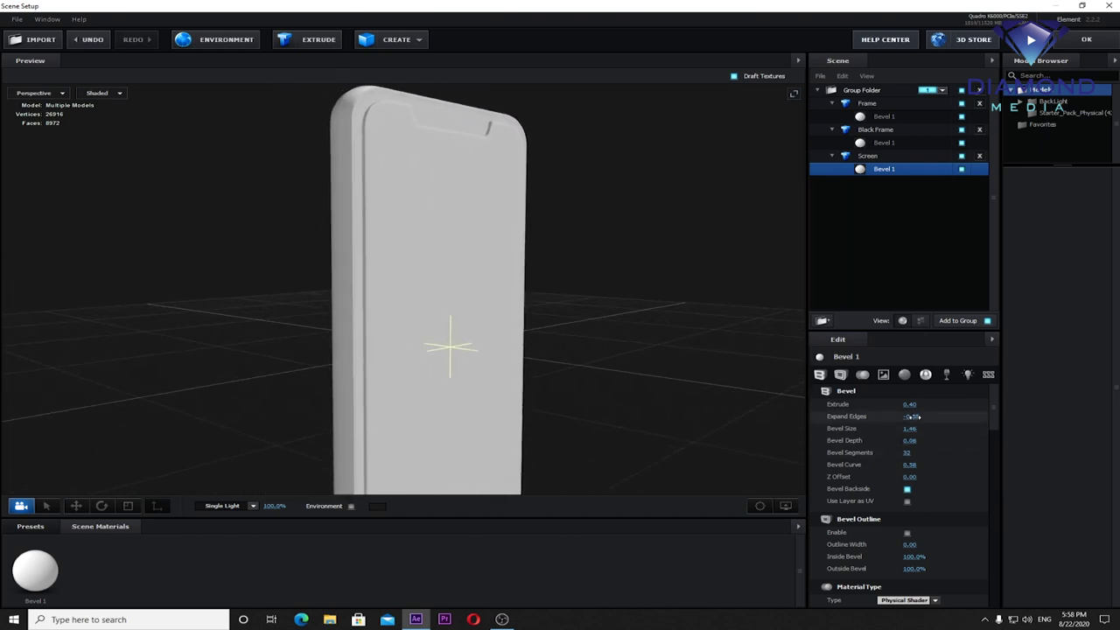
left_click_drag(909, 404, 892, 404)
mouse_move(646, 289)
left_mouse_down()
mouse_move(502, 285)
mouse_move(527, 277)
mouse_move(505, 287)
left_mouse_up()
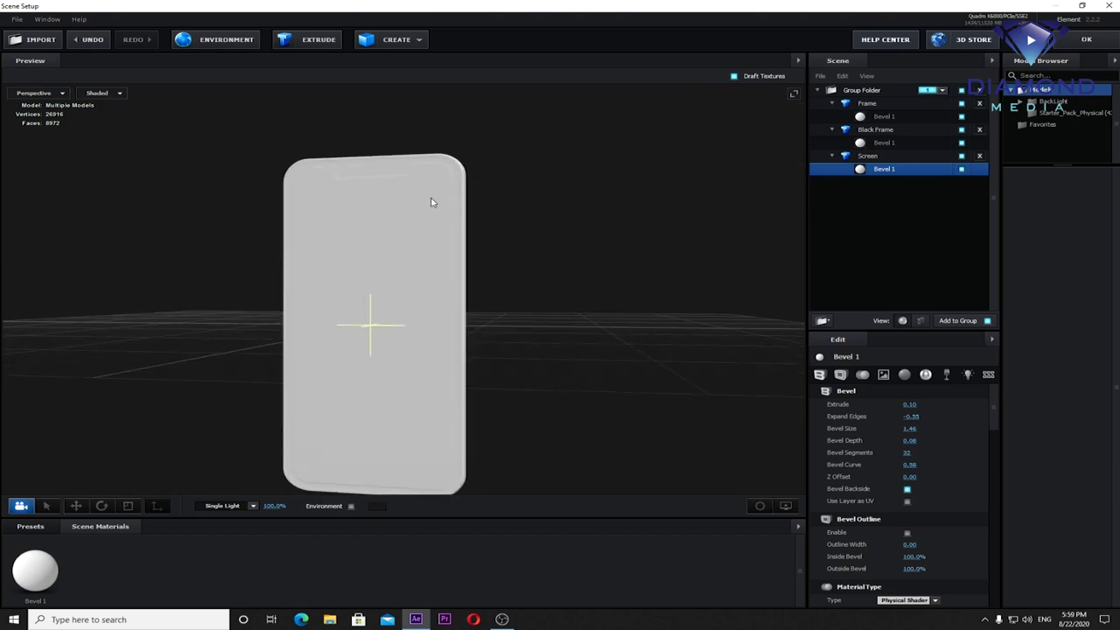
left_click_drag(430, 202, 432, 215)
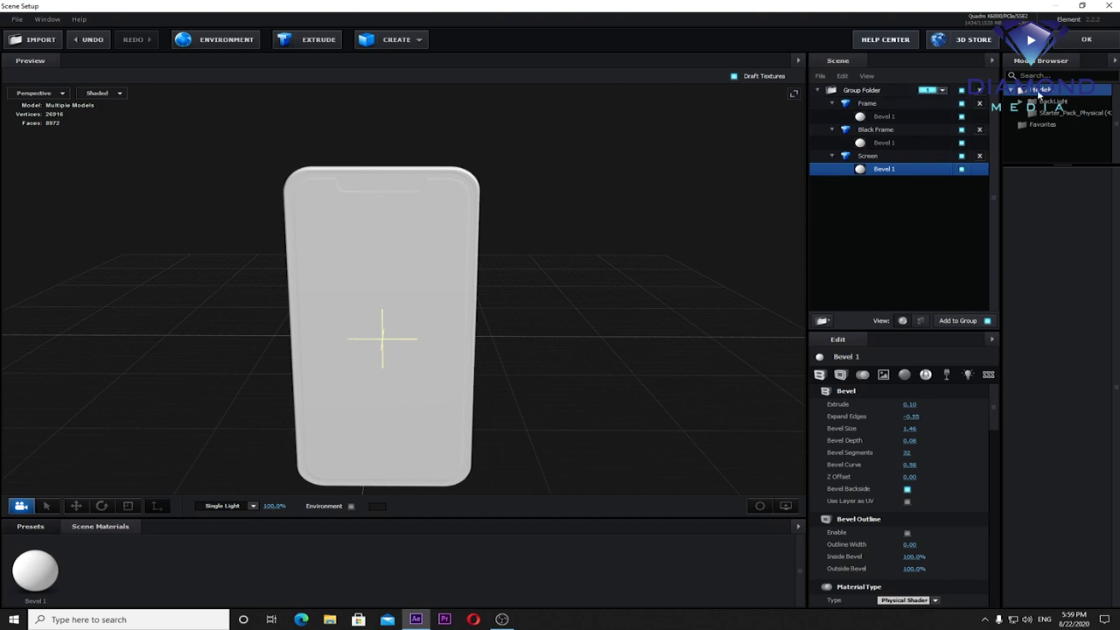
left_click(1069, 42)
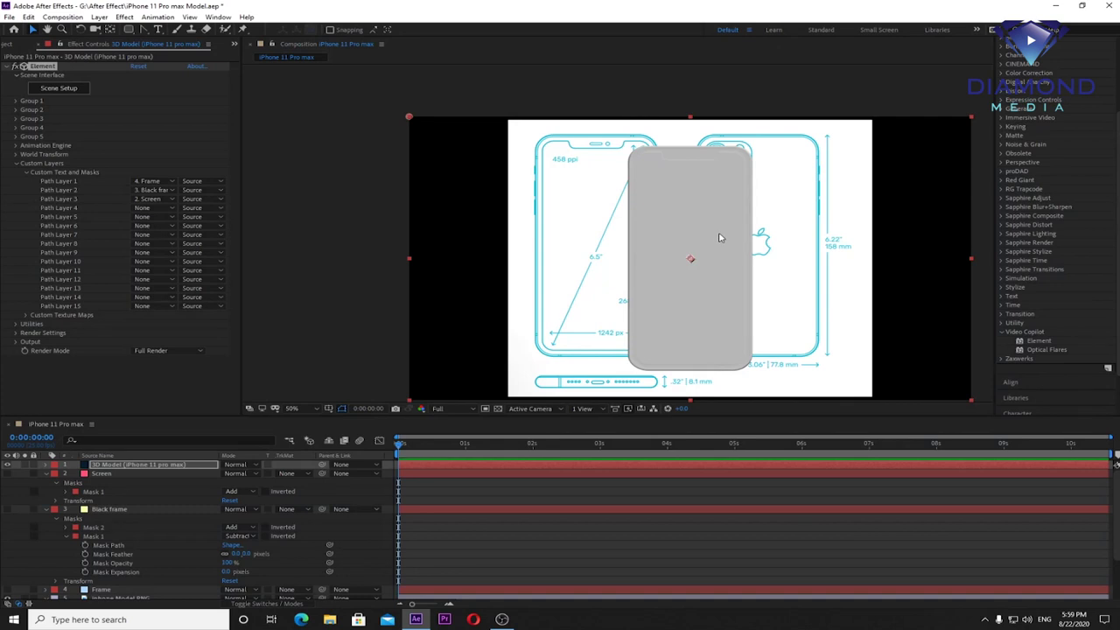
Step: Save the project and bring the top of the phone into view
left_click(9, 17)
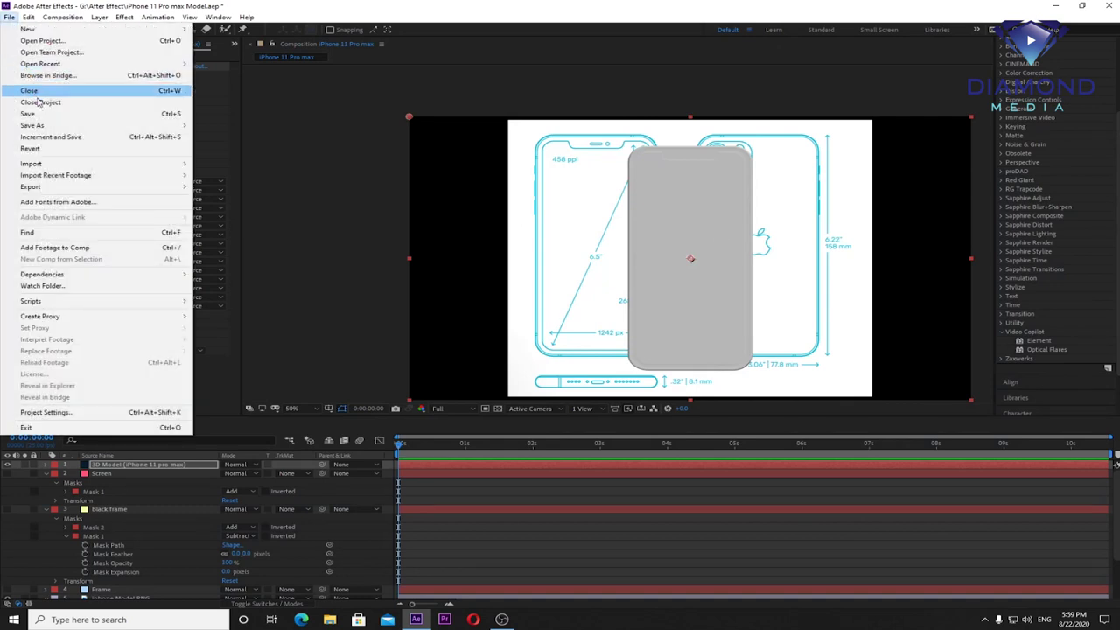
left_click(27, 112)
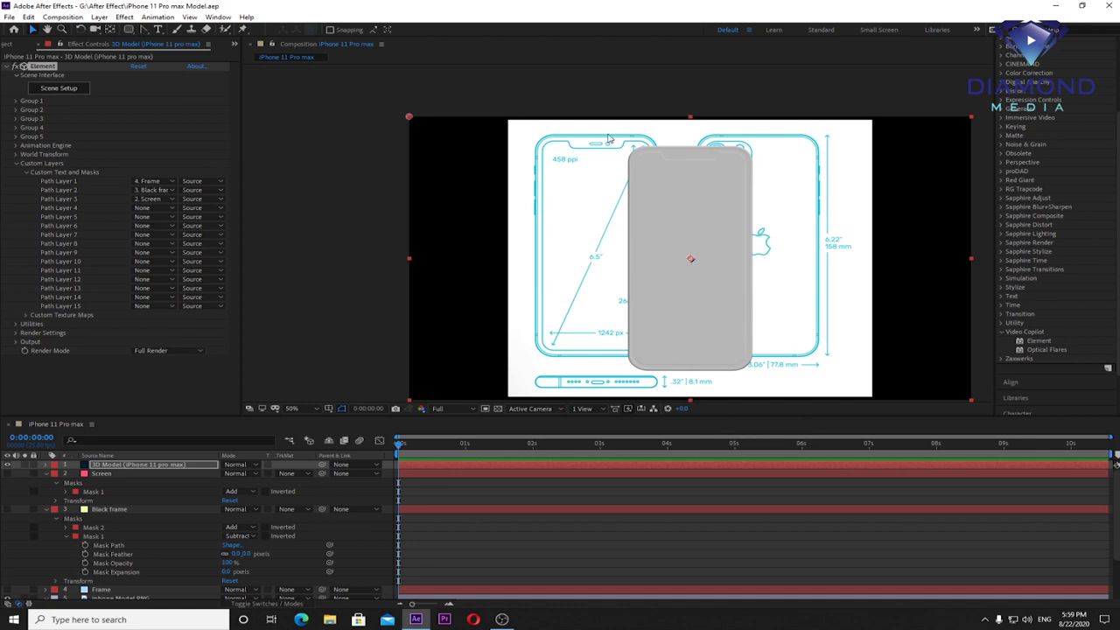
scroll(585, 144, "up", 2)
left_click_drag(604, 155, 604, 248)
key("v")
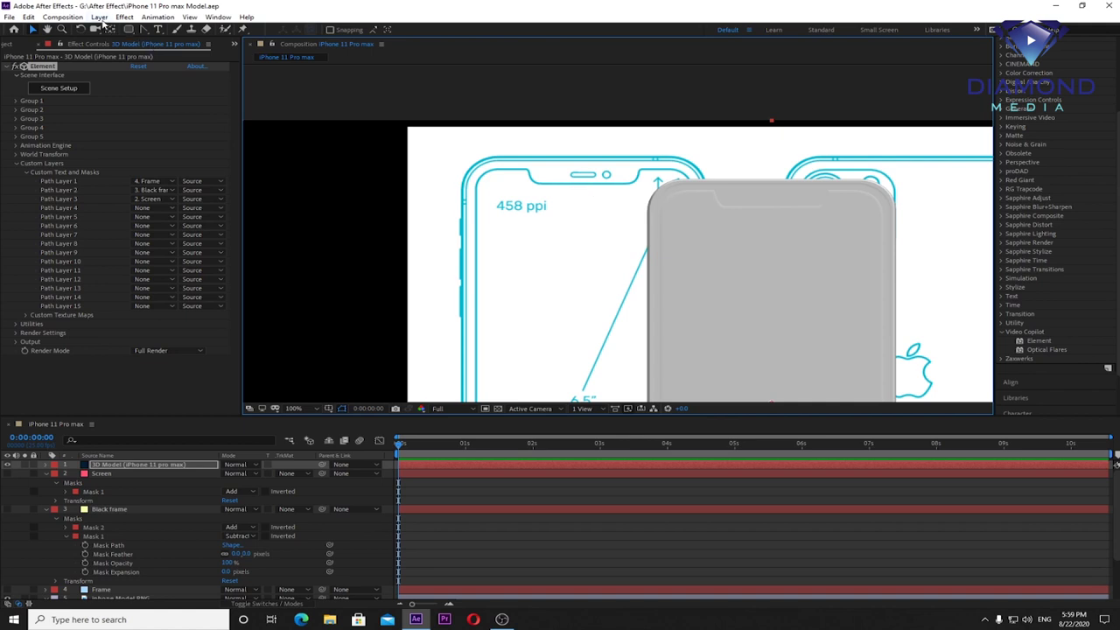
Step: Create a green solid layer named 'Mic and Cam'
left_click(100, 18)
mouse_move(115, 30)
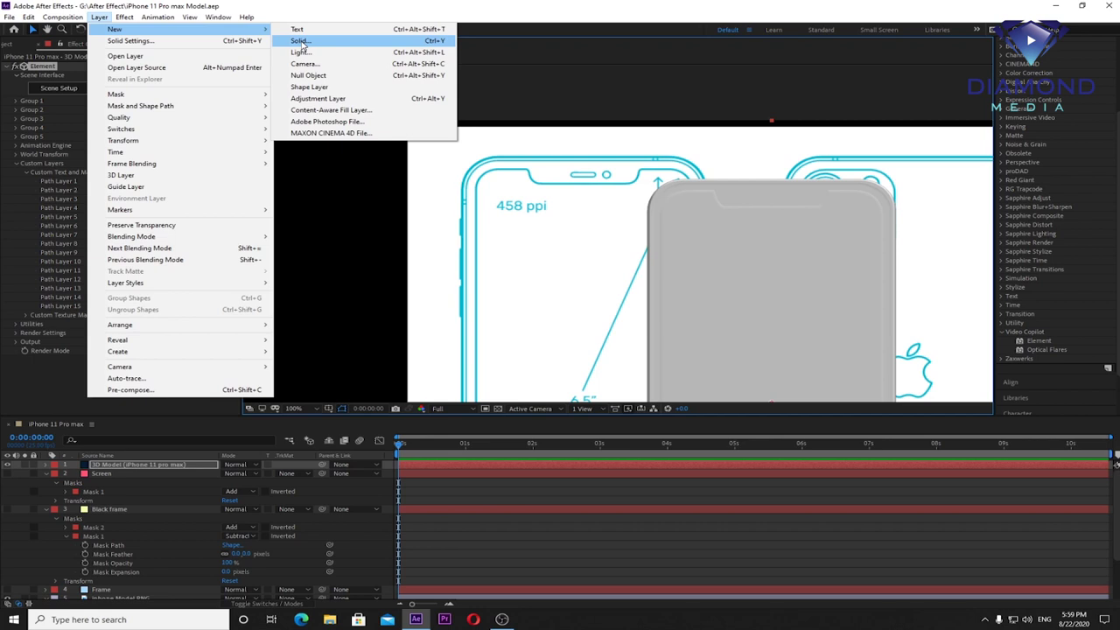
left_click(300, 42)
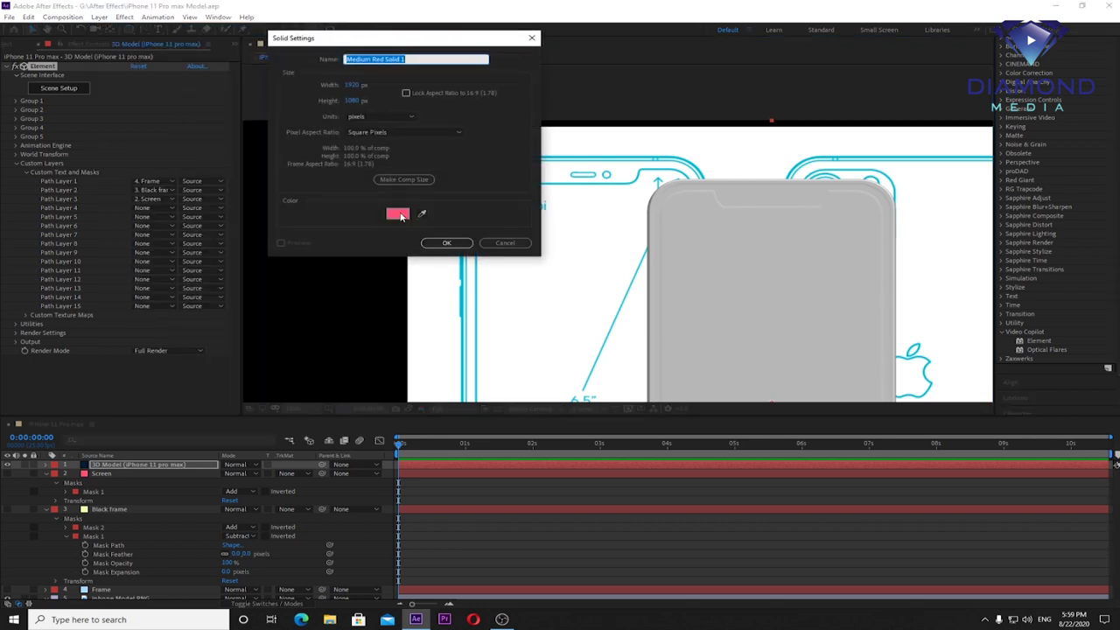
left_click(398, 214)
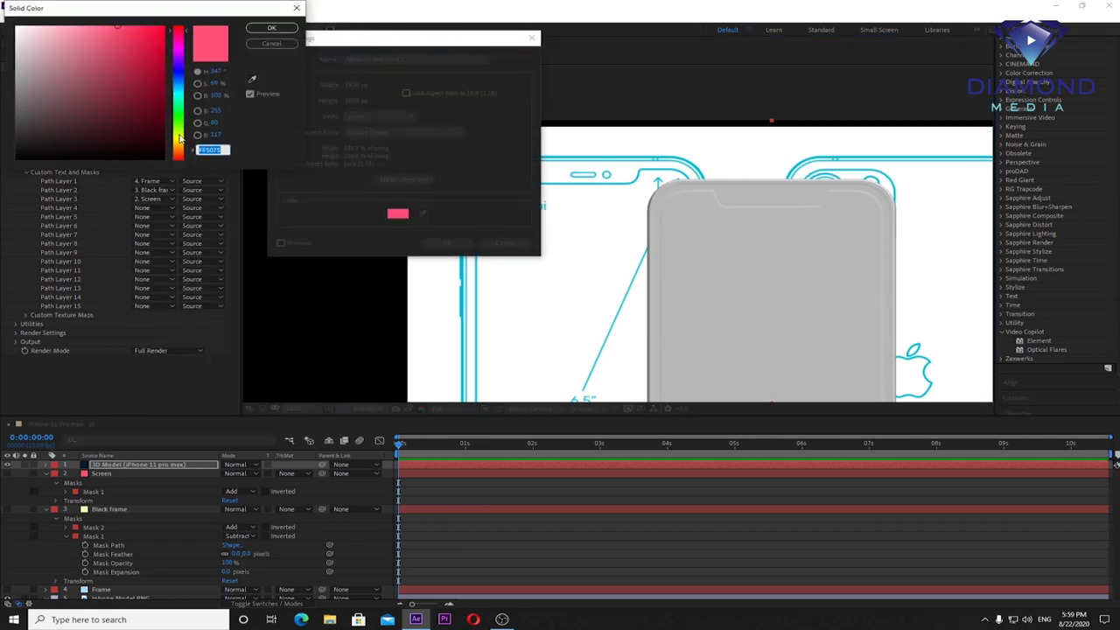
left_click(178, 112)
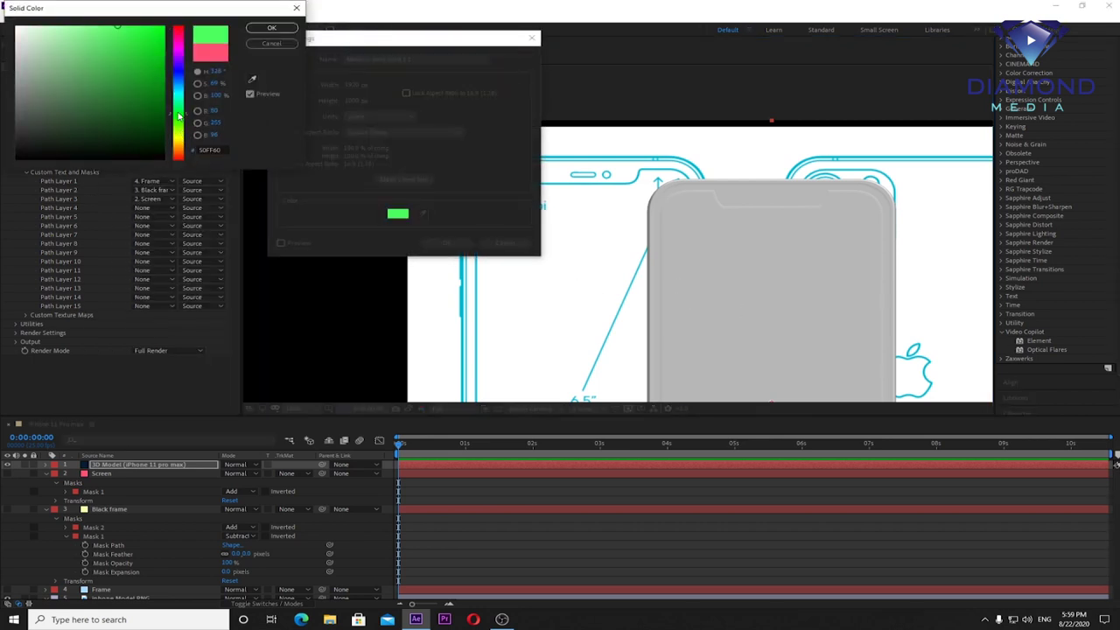
left_click(278, 29)
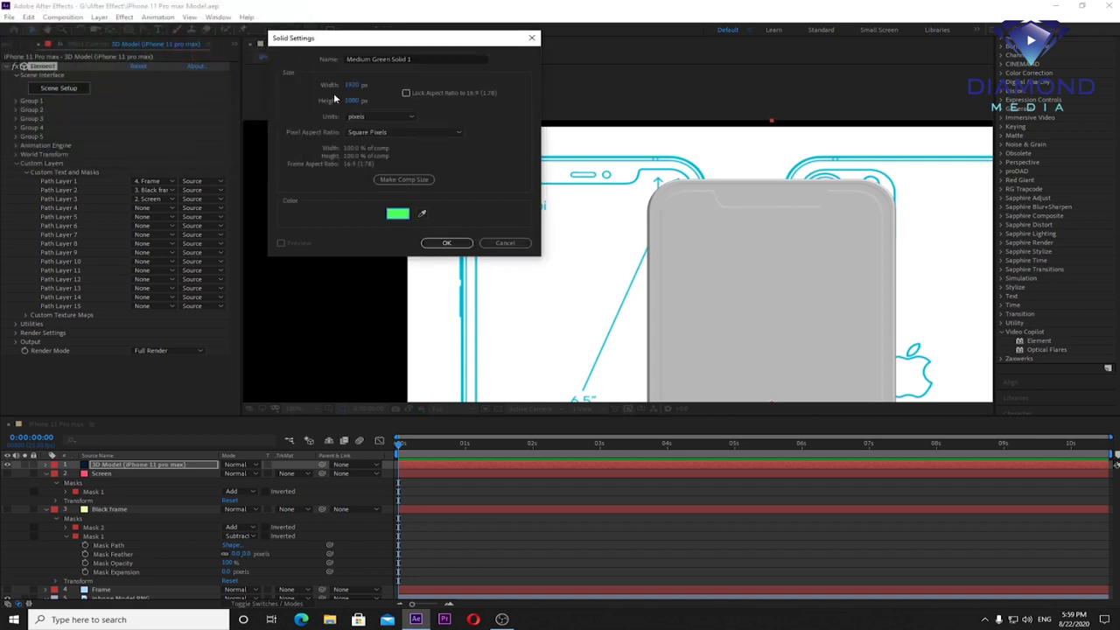
left_click(429, 57)
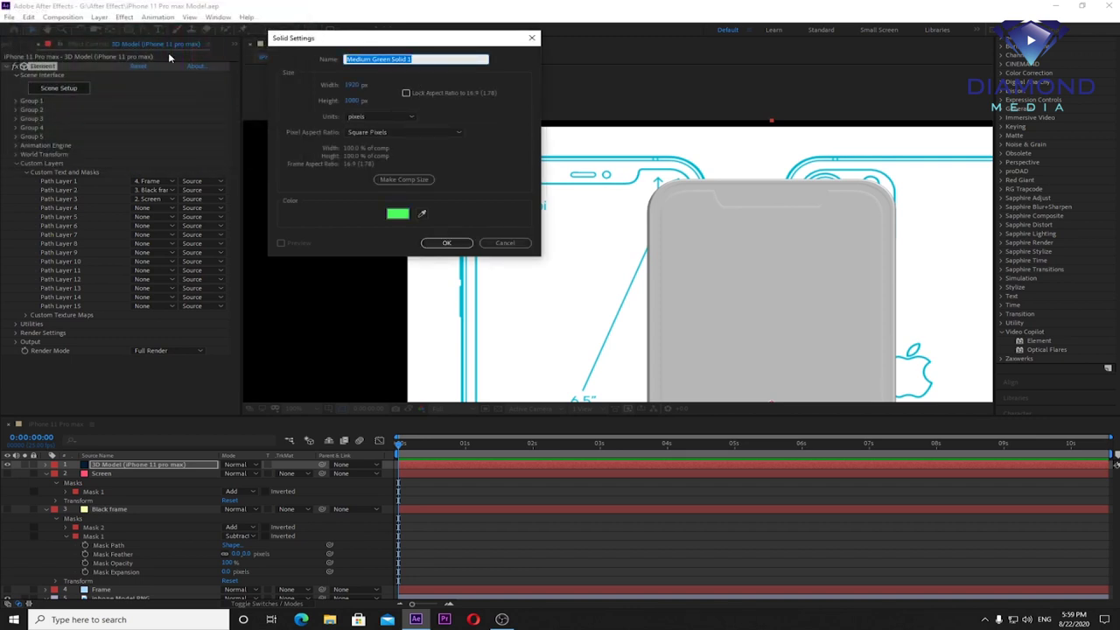
type("M")
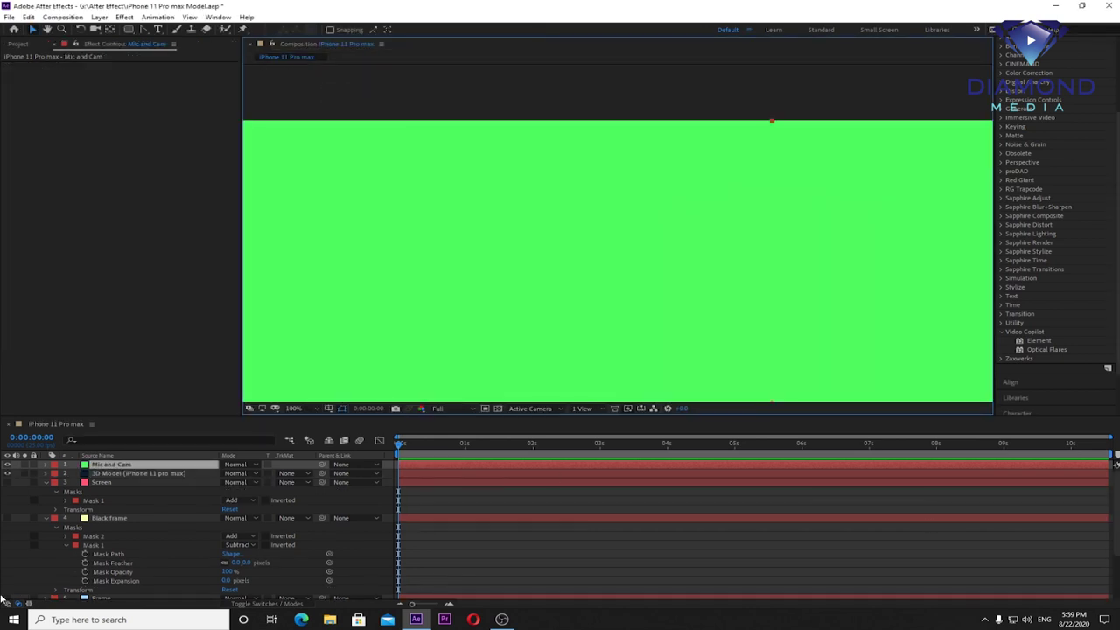
Step: Hide the Mic and Cam solid and zoom to 400% on the notch with the Rectangle tool
left_click(9, 466)
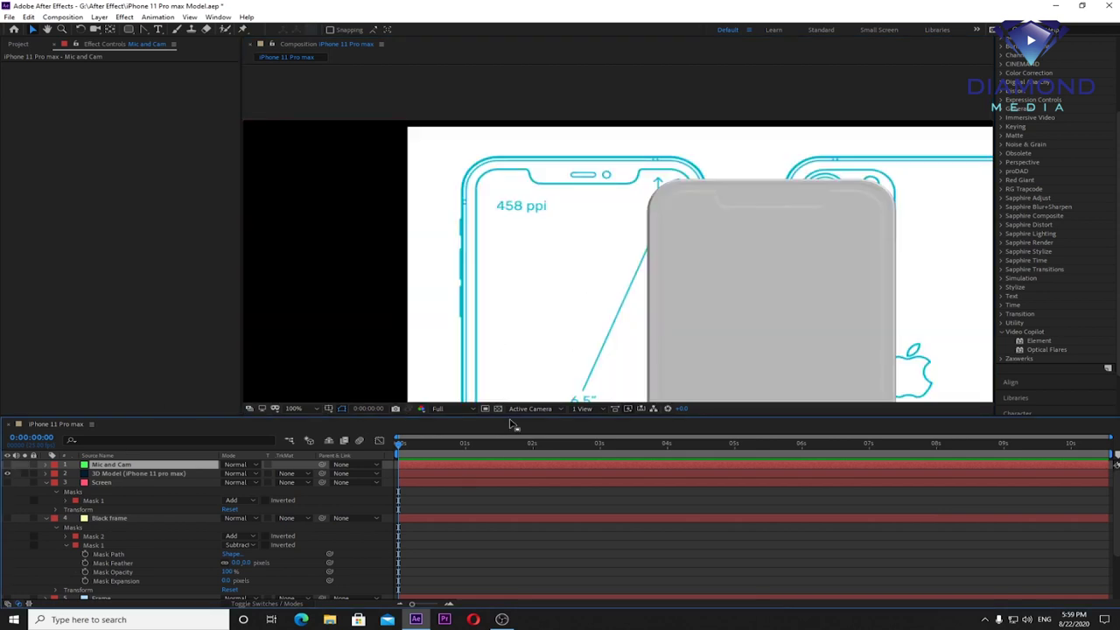
left_click(128, 29)
key("period")
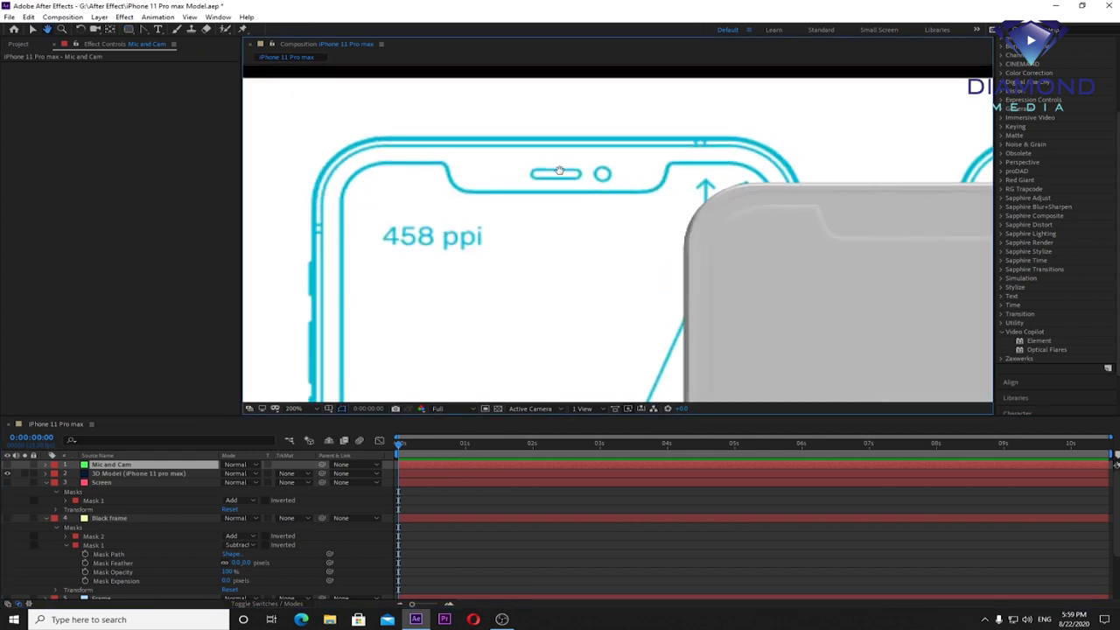
key("period")
left_click_drag(571, 184, 576, 198)
key("q")
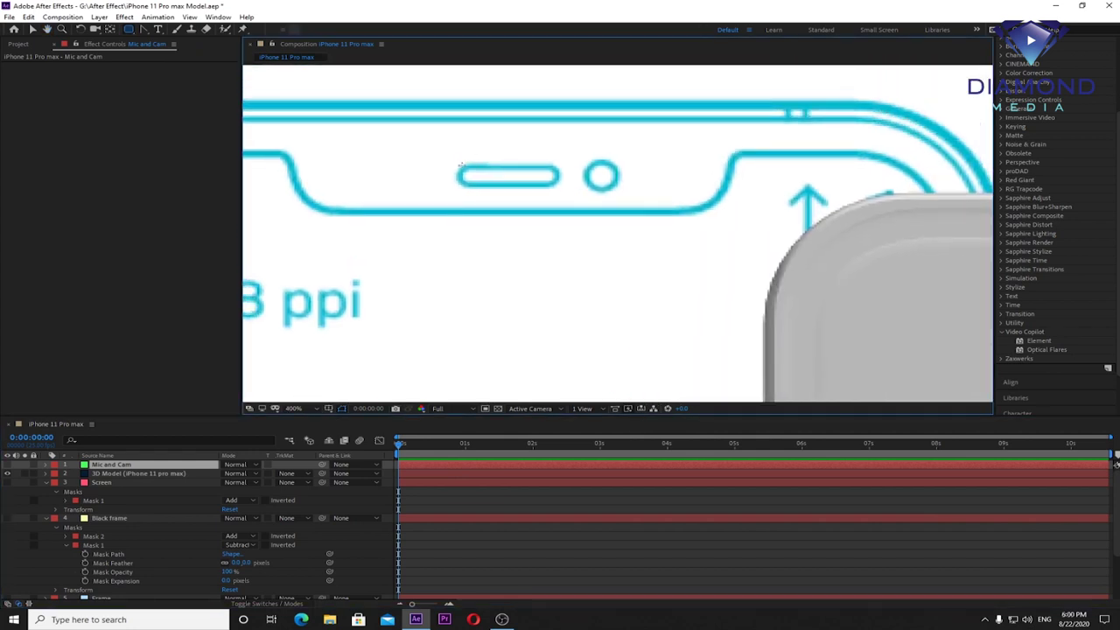
Step: Draw a rectangle mask around the speaker pill and a rounded-rectangle mask around the camera
left_click_drag(457, 164, 558, 186)
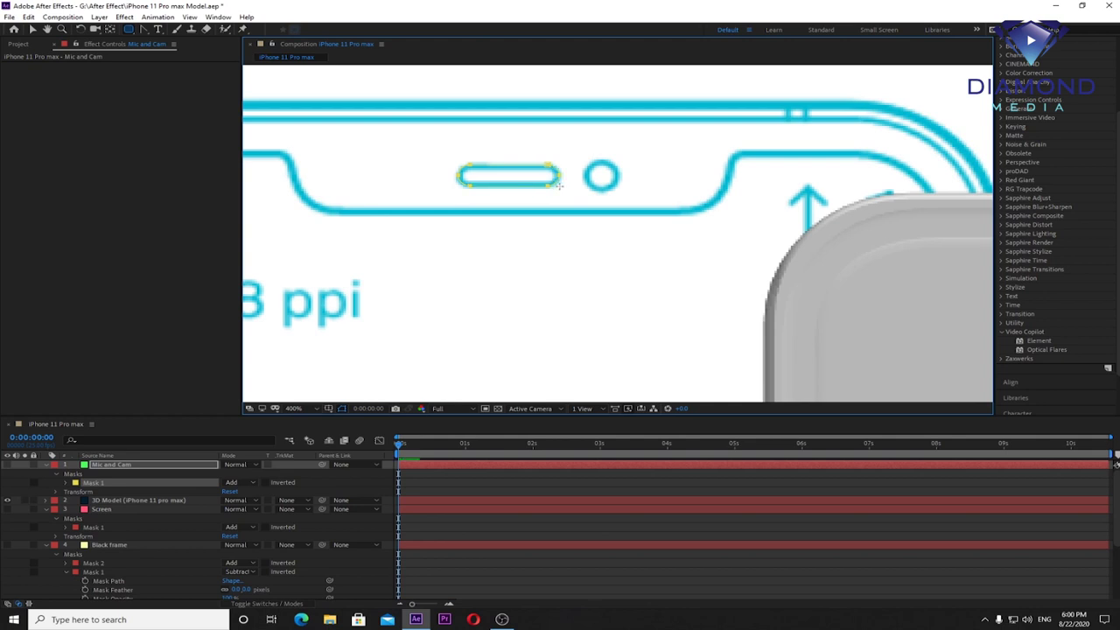
left_click_drag(131, 29, 161, 44)
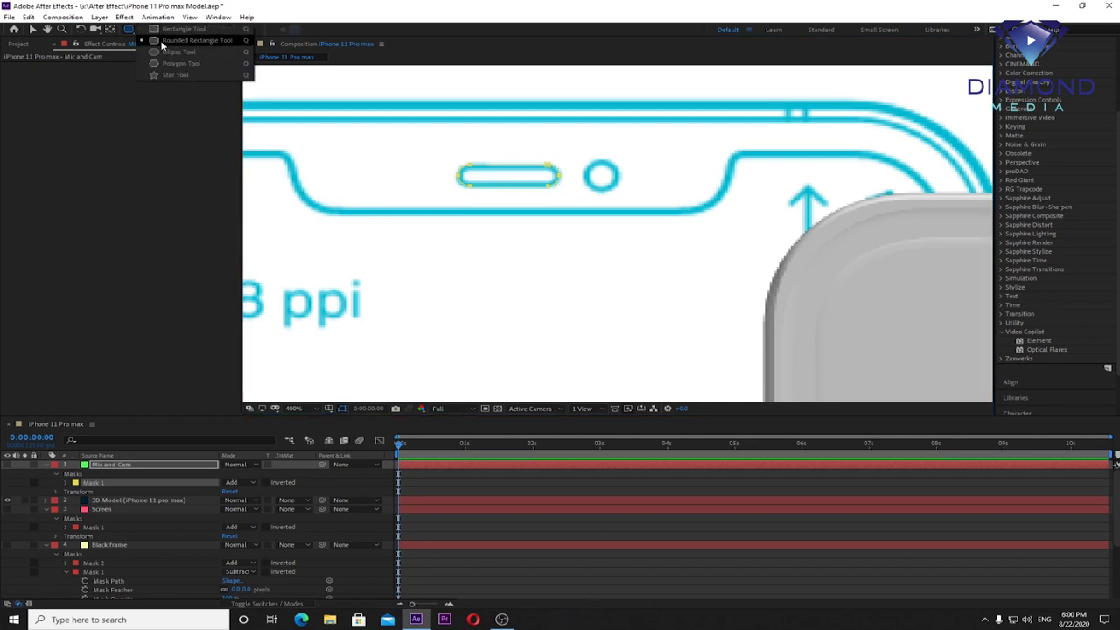
left_click(161, 43)
left_click_drag(583, 161, 619, 188)
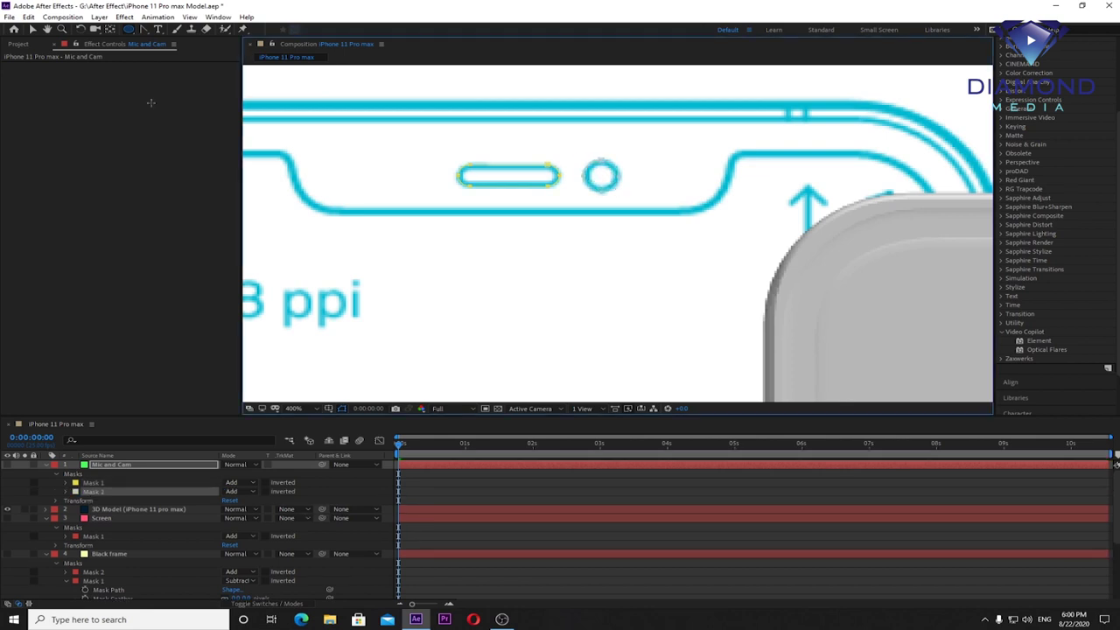
Step: Free-transform the camera mask onto the circle, zoom out to 200%, and show the Mic and Cam layer
left_click(33, 28)
double_click(602, 161)
left_click_drag(608, 173, 609, 172)
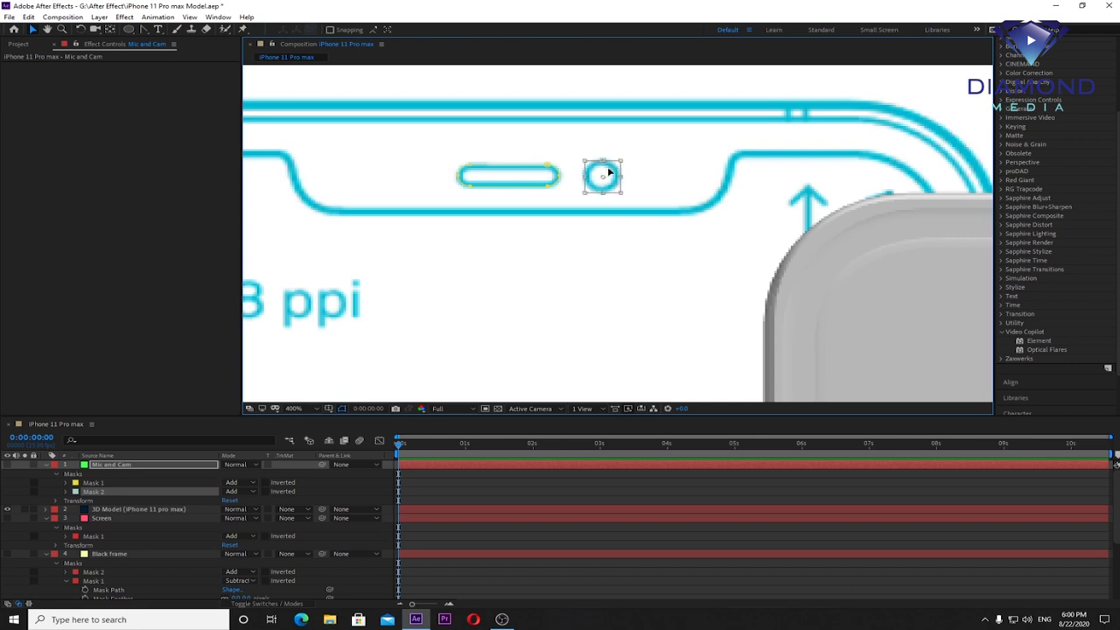
key("Return")
key("comma")
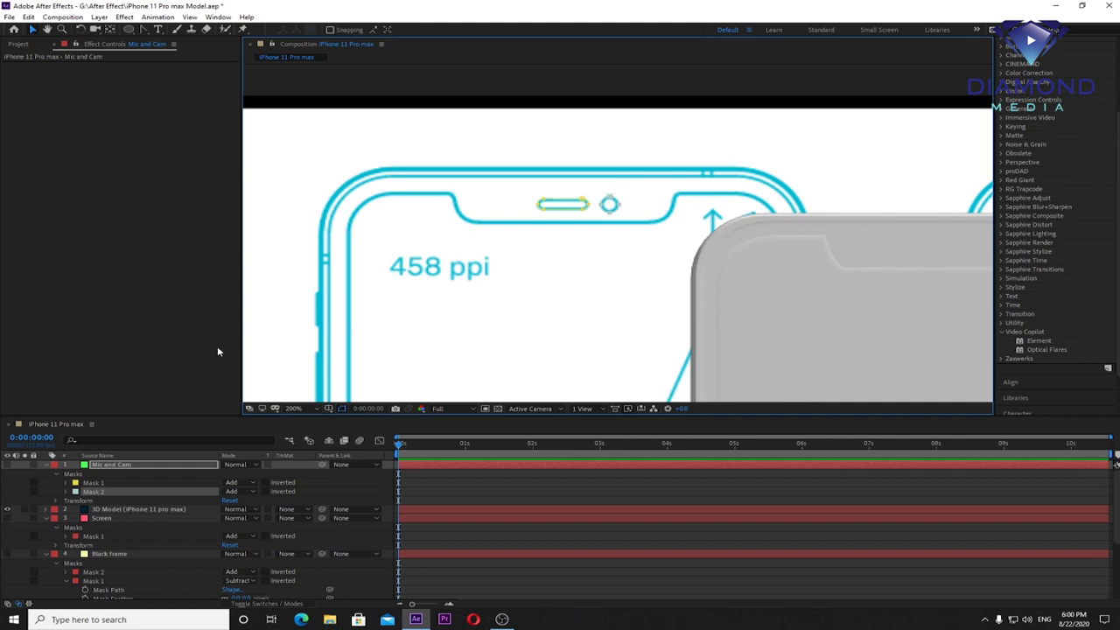
left_click(9, 466)
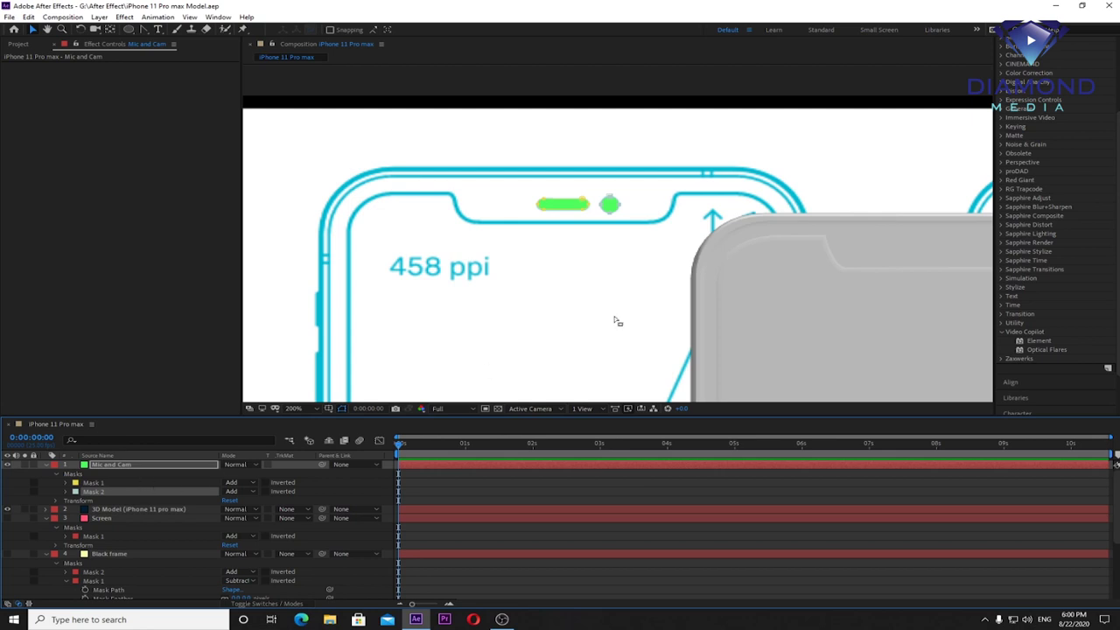
Step: Hide Mic and Cam and set the 3D Model's Element Path Layer 4 to Mic and Cam
left_click(9, 468)
left_click(114, 514)
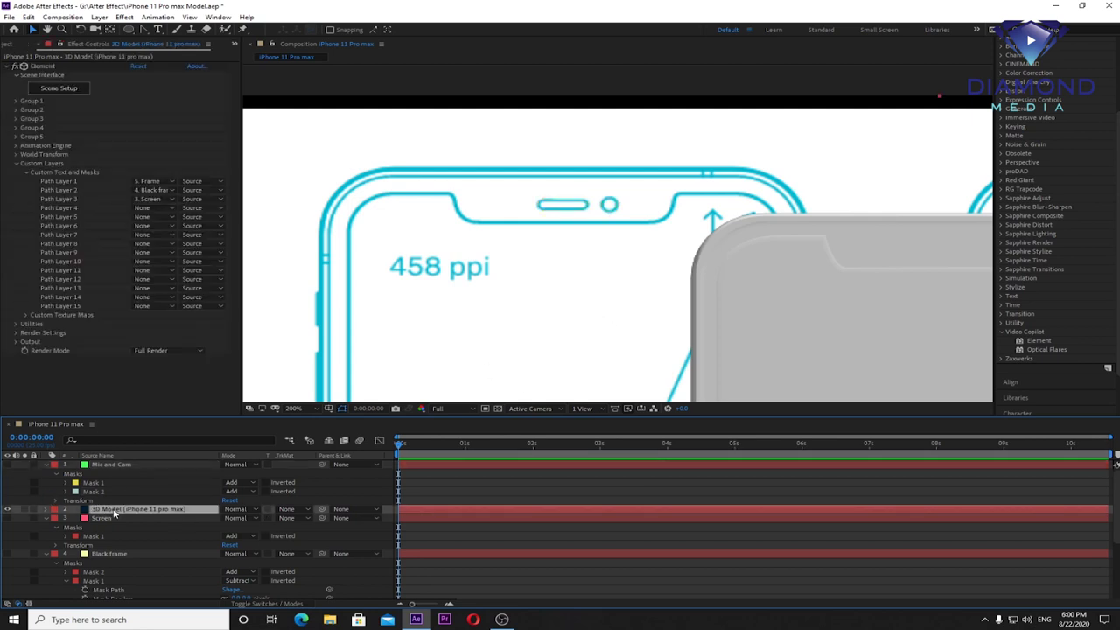
left_click(172, 208)
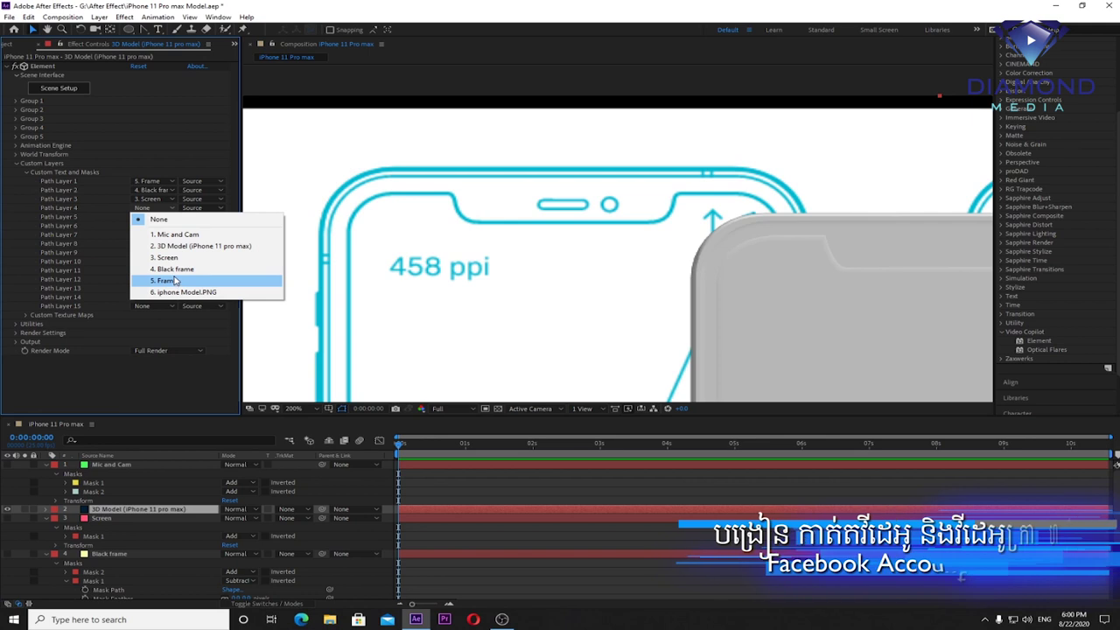
left_click(185, 236)
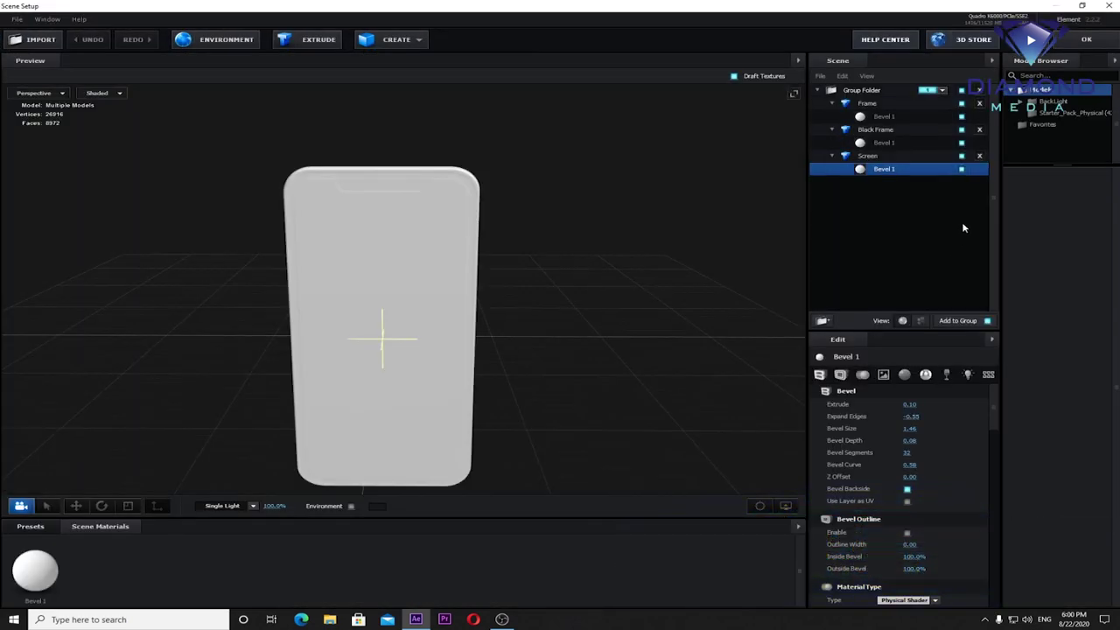
Step: Duplicate the Screen model and rename the copy 'Mic and Cam'
left_click(870, 156)
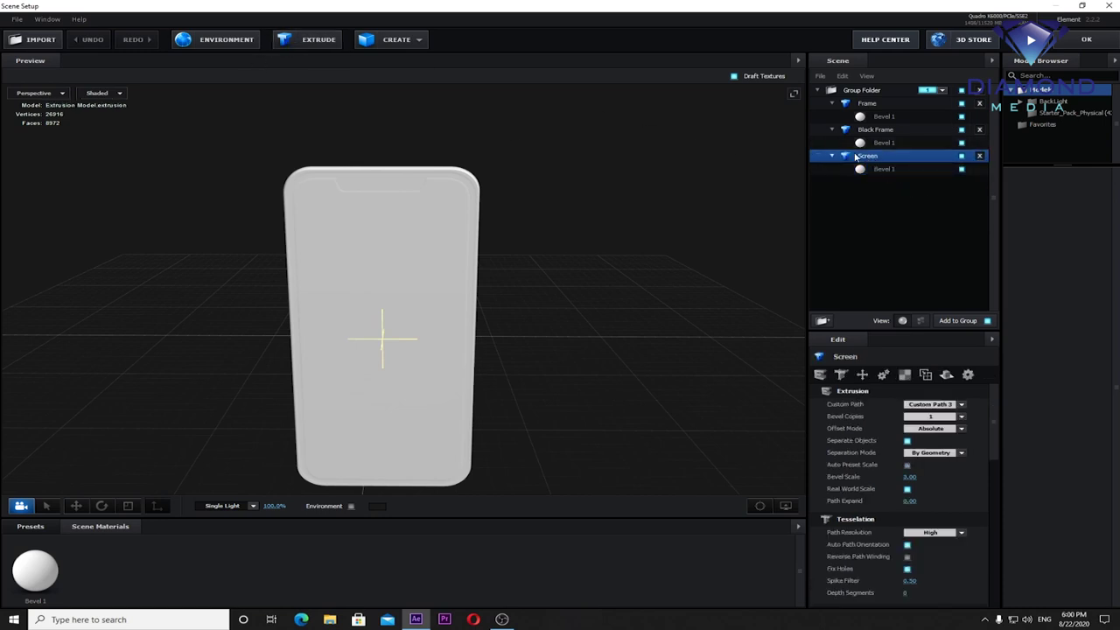
right_click(865, 158)
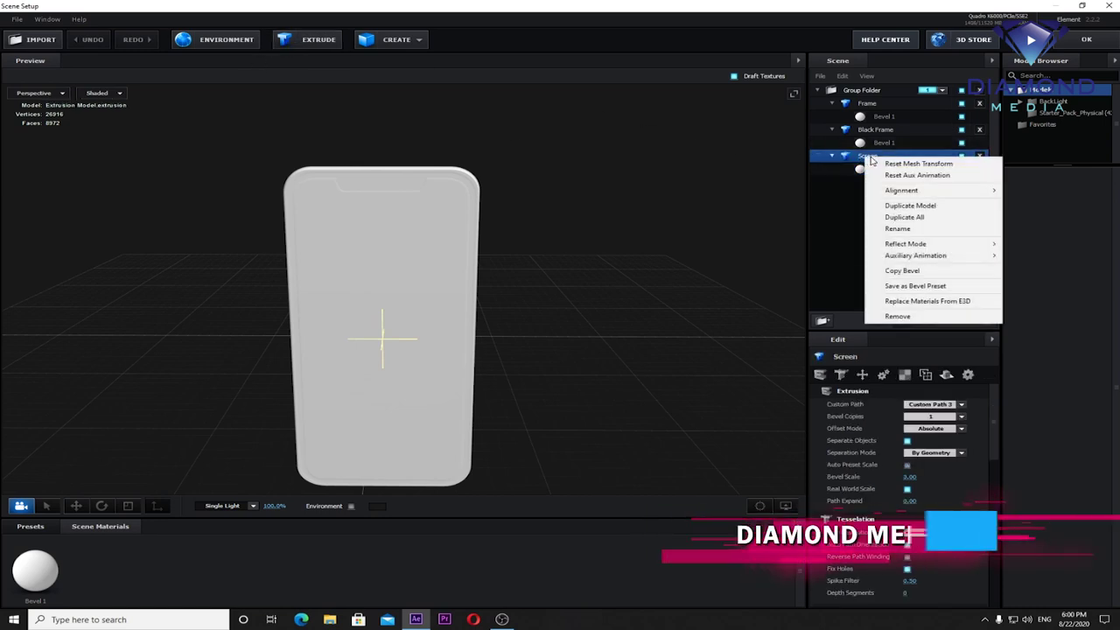
left_click(910, 205)
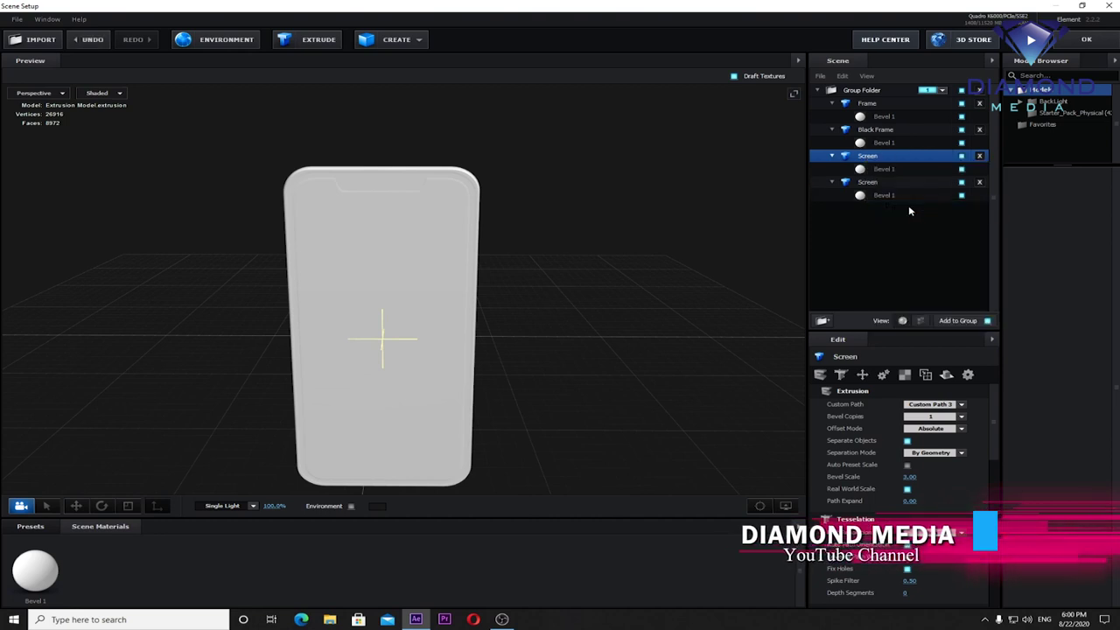
double_click(869, 184)
type("Mic and Cam")
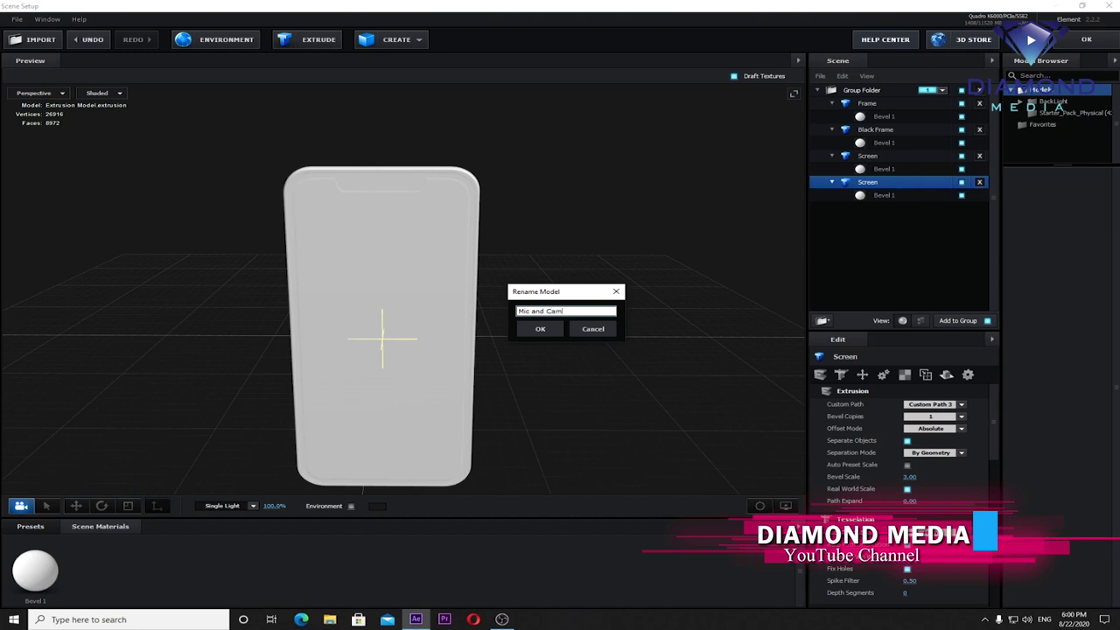
left_click(538, 329)
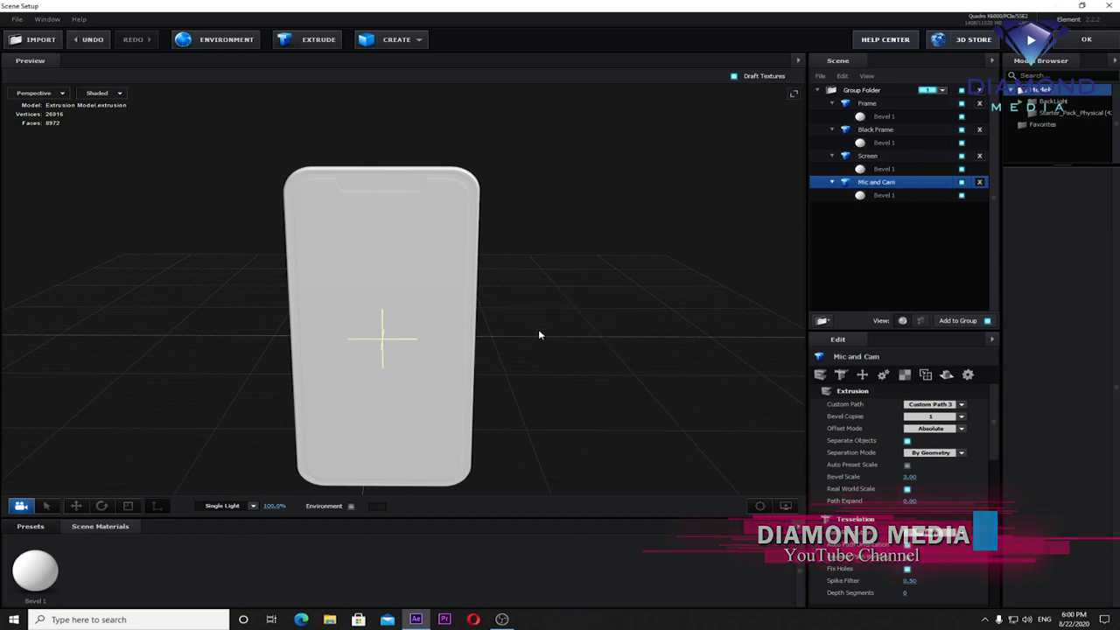
Step: Build the Mic and Cam model from Custom Path 4
left_click(906, 404)
left_click(962, 444)
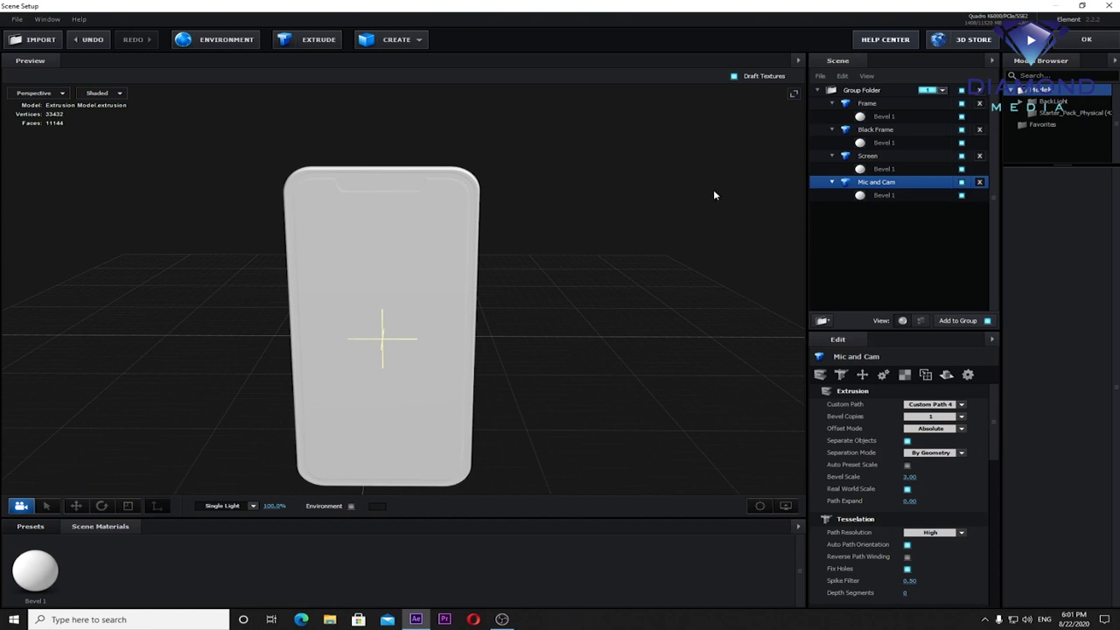
left_click_drag(713, 192, 787, 194)
left_click(883, 195)
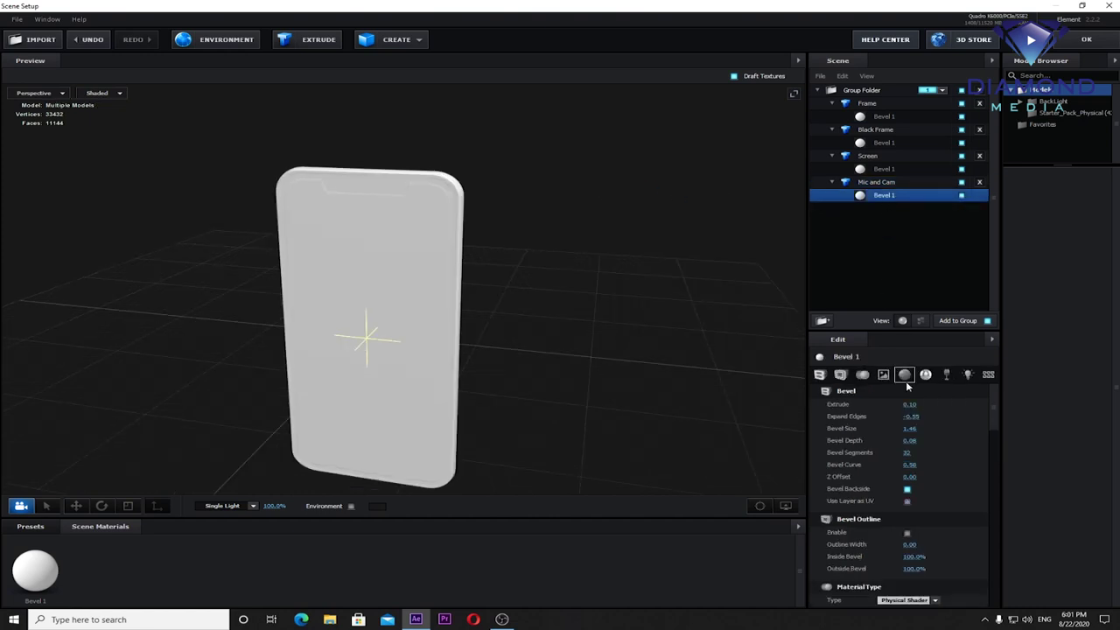
Step: Set the Mic and Cam bevel extrusion to 0.22
mouse_move(941, 404)
left_mouse_down()
mouse_move(1040, 409)
mouse_move(1013, 416)
left_mouse_up()
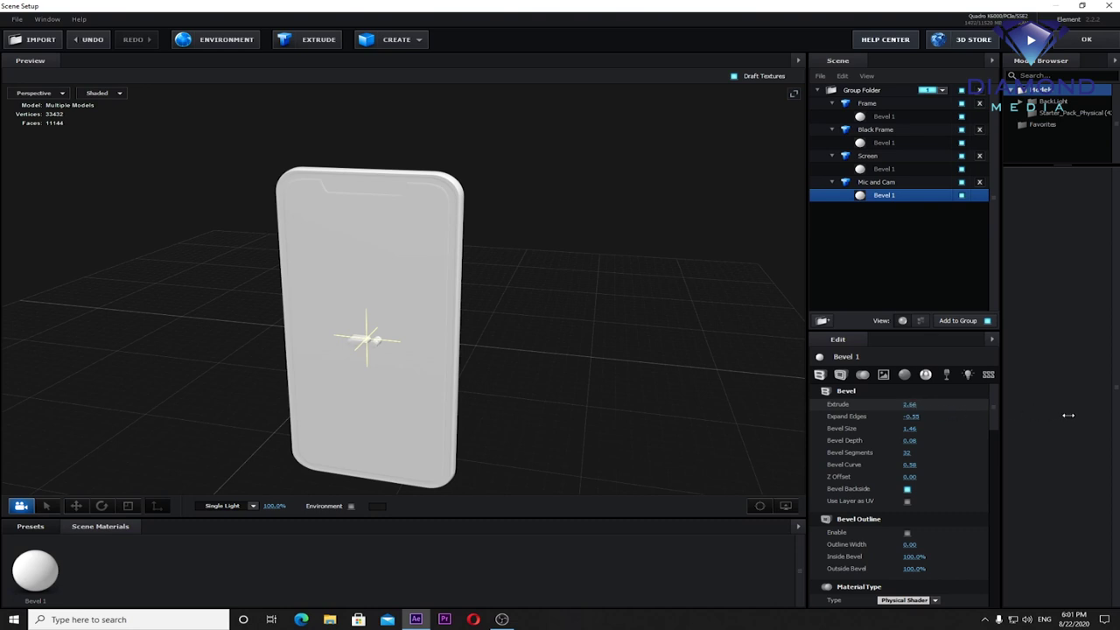
key("ctrl+z")
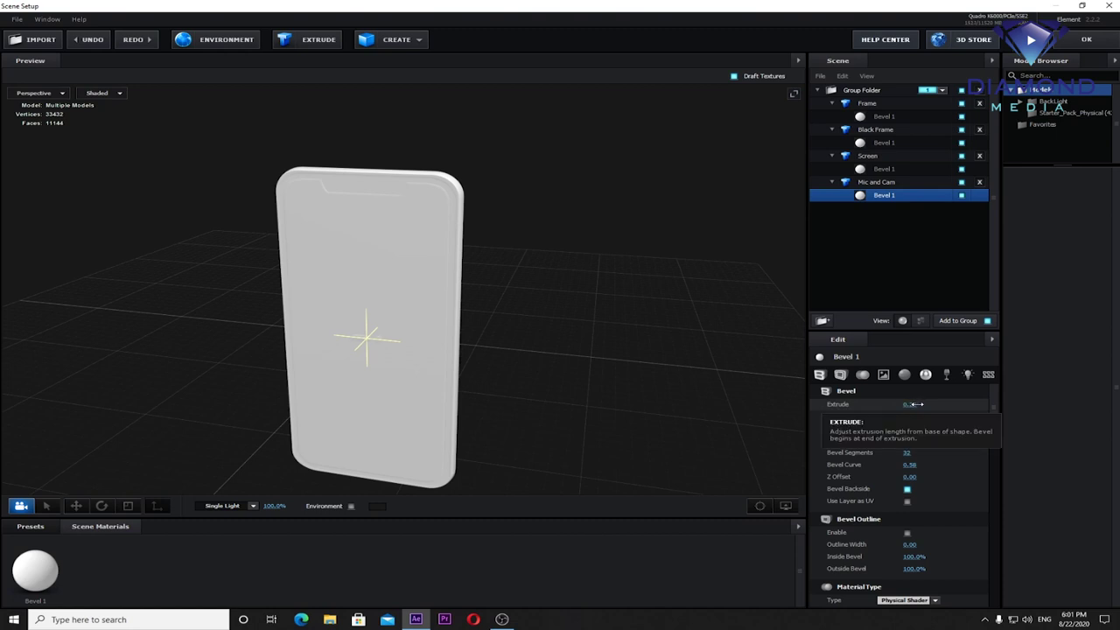
left_click(918, 408)
Step: In Front view, move the Mic and Cam part up to the phone's top edge
left_click(61, 93)
left_click(36, 151)
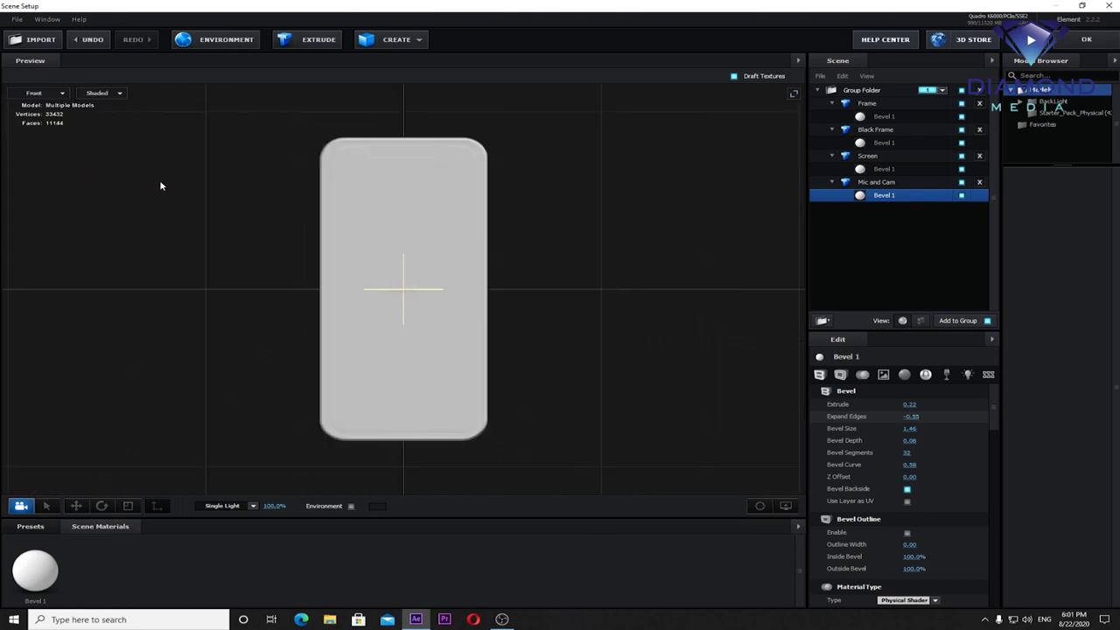
left_click(76, 506)
left_click_drag(403, 238, 409, 96)
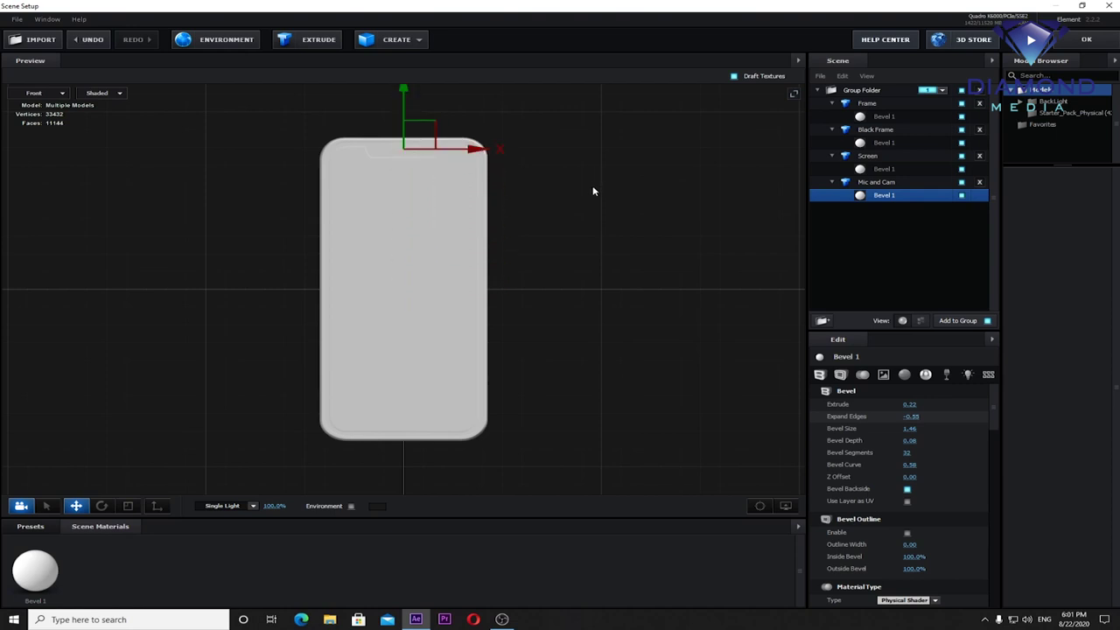
scroll(416, 181, "up", 3)
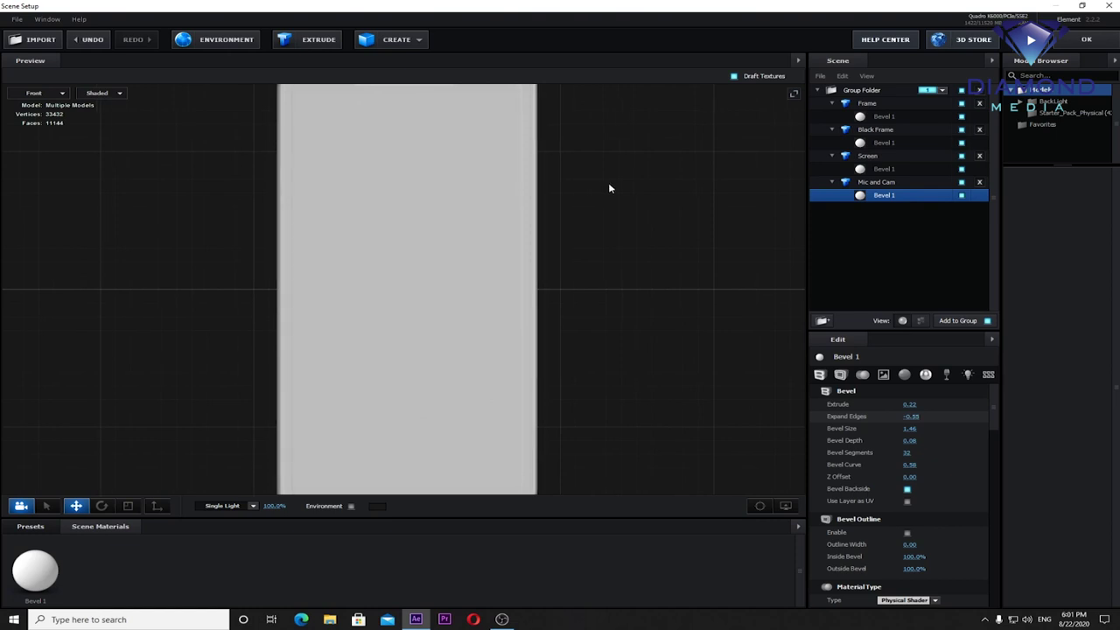
left_click_drag(607, 185, 597, 303)
scroll(447, 260, "up", 1)
scroll(443, 228, "up", 2)
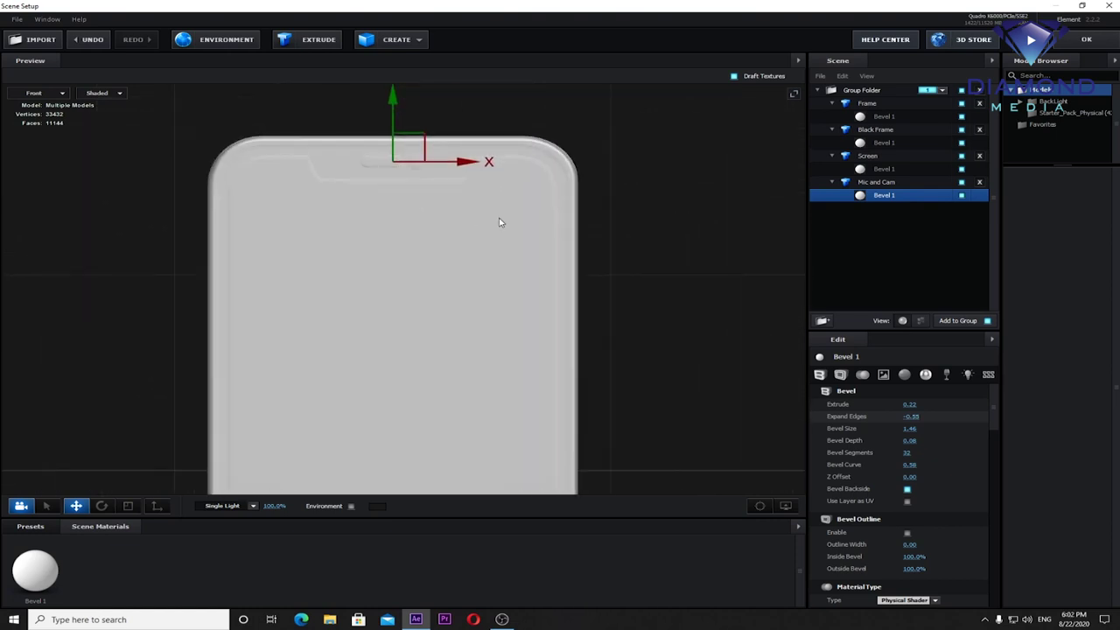
Step: Return to Perspective view, inspect the notch, and apply the scene with OK
left_click(76, 506)
left_click(35, 93)
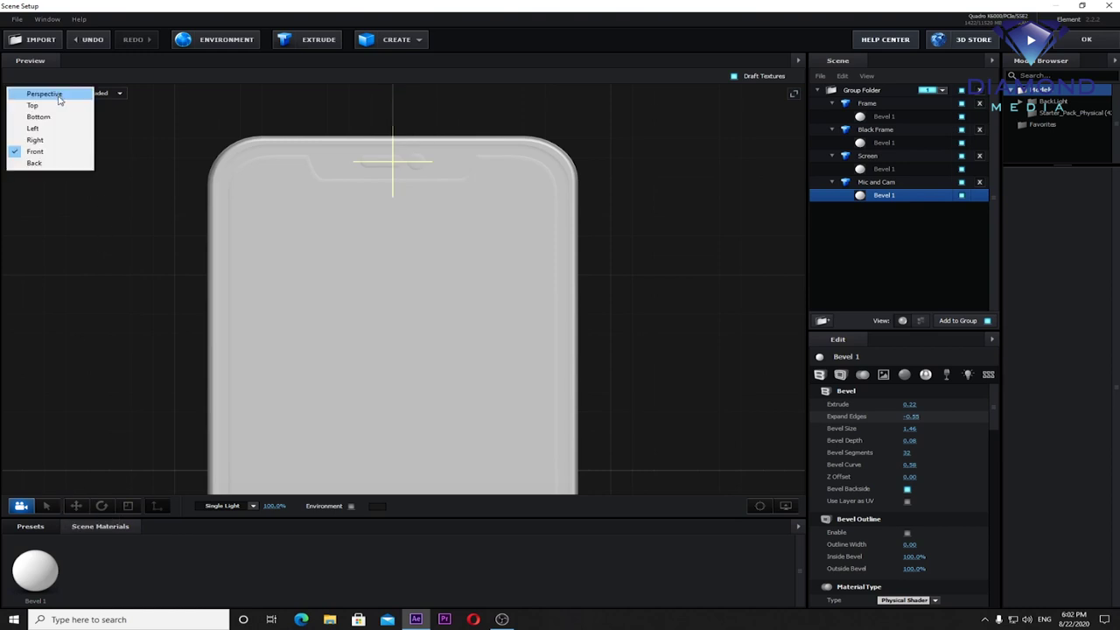
left_click(34, 91)
mouse_move(537, 229)
left_mouse_down()
mouse_move(432, 218)
mouse_move(527, 381)
mouse_move(538, 292)
mouse_move(563, 291)
mouse_move(507, 235)
mouse_move(534, 302)
mouse_move(569, 279)
mouse_move(603, 286)
mouse_move(602, 306)
mouse_move(587, 313)
mouse_move(644, 305)
mouse_move(417, 307)
mouse_move(487, 280)
mouse_move(492, 297)
left_mouse_up()
left_click(1104, 40)
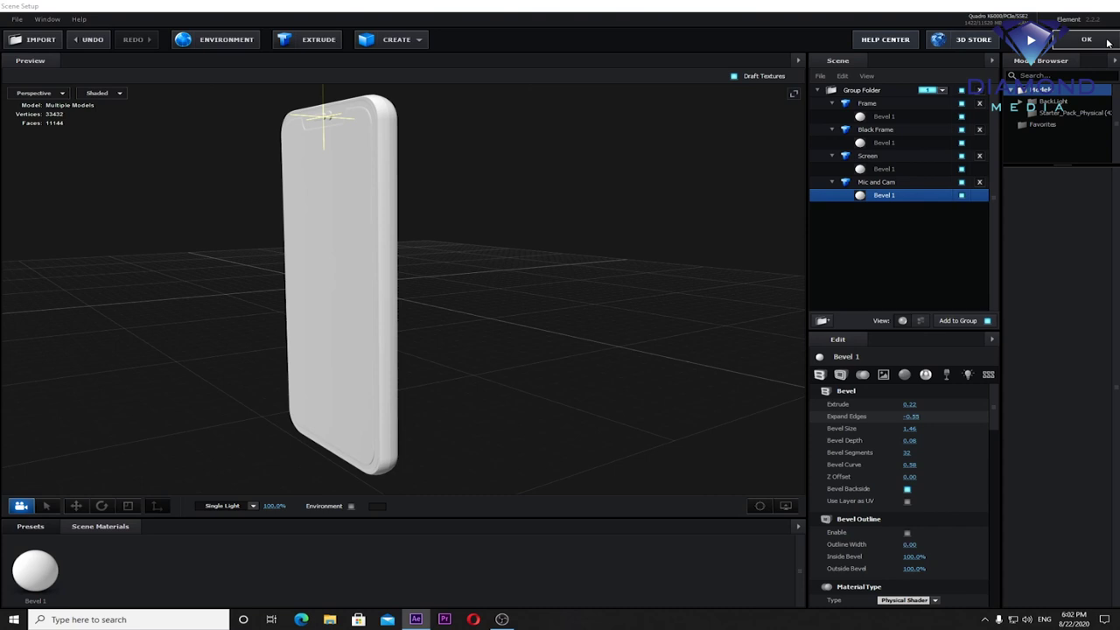
scroll(647, 226, "down", 2)
scroll(649, 227, "down", 2)
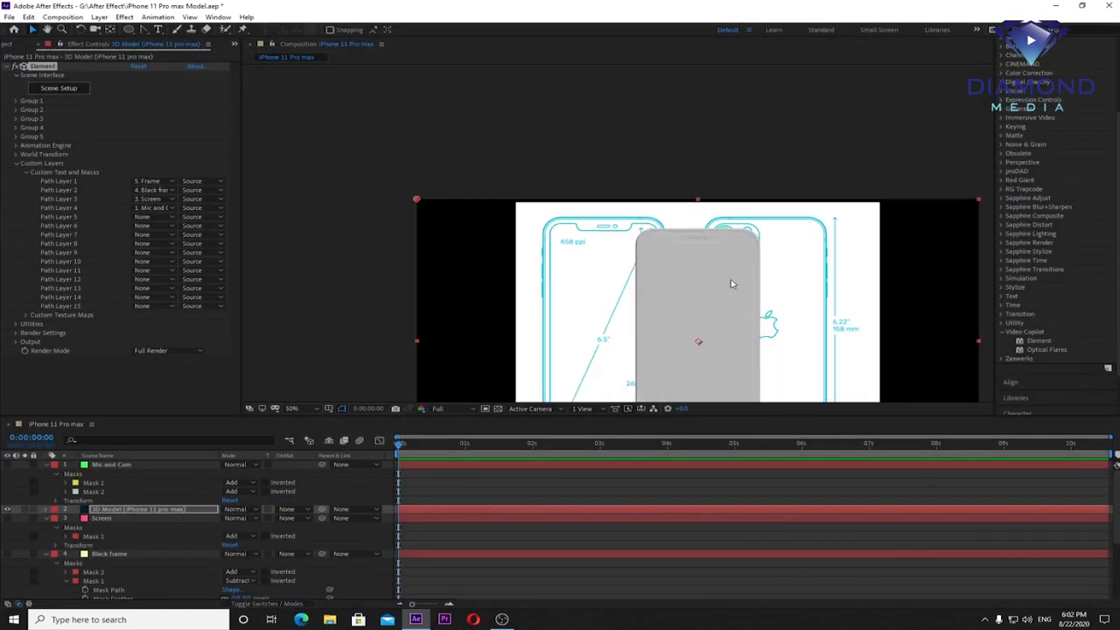
Step: Hide the 3D Model layer and enlarge the timeline panel to show more layers
left_click_drag(743, 293, 581, 167)
key("v")
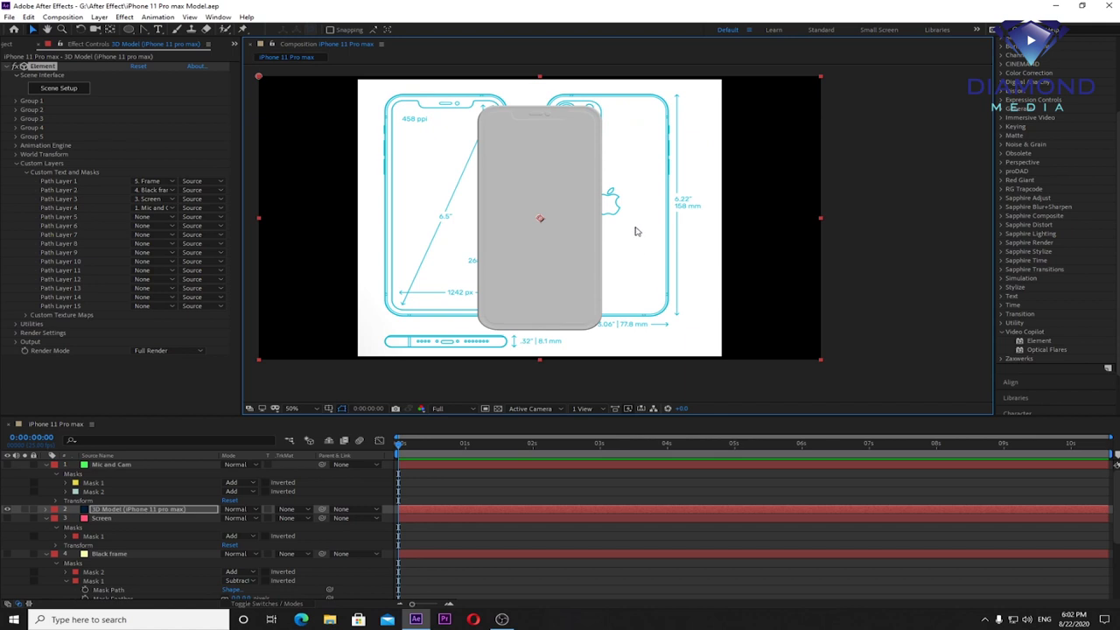
left_click(9, 509)
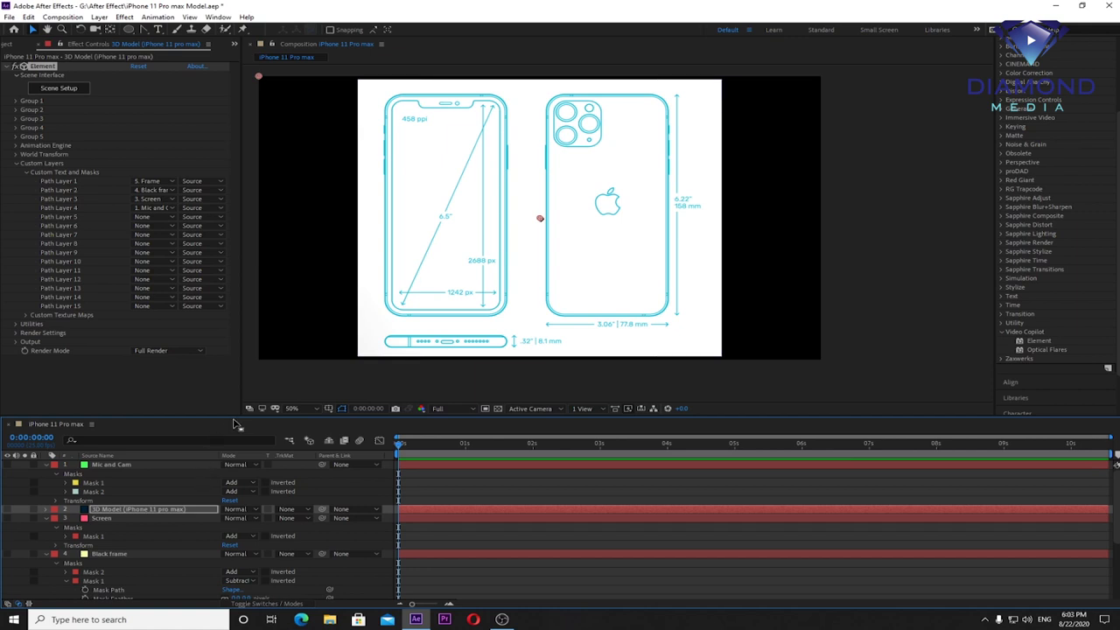
left_click_drag(236, 418, 236, 358)
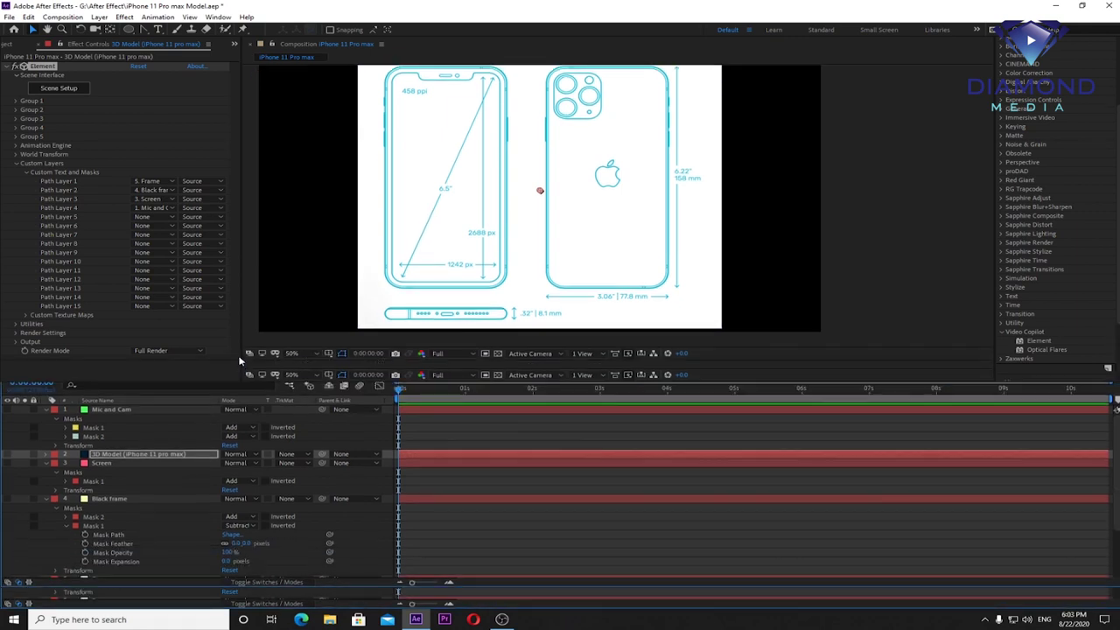
Step: Collapse the Screen and Black frame layers, then show and duplicate the Frame layer
left_click(48, 458)
left_click(48, 467)
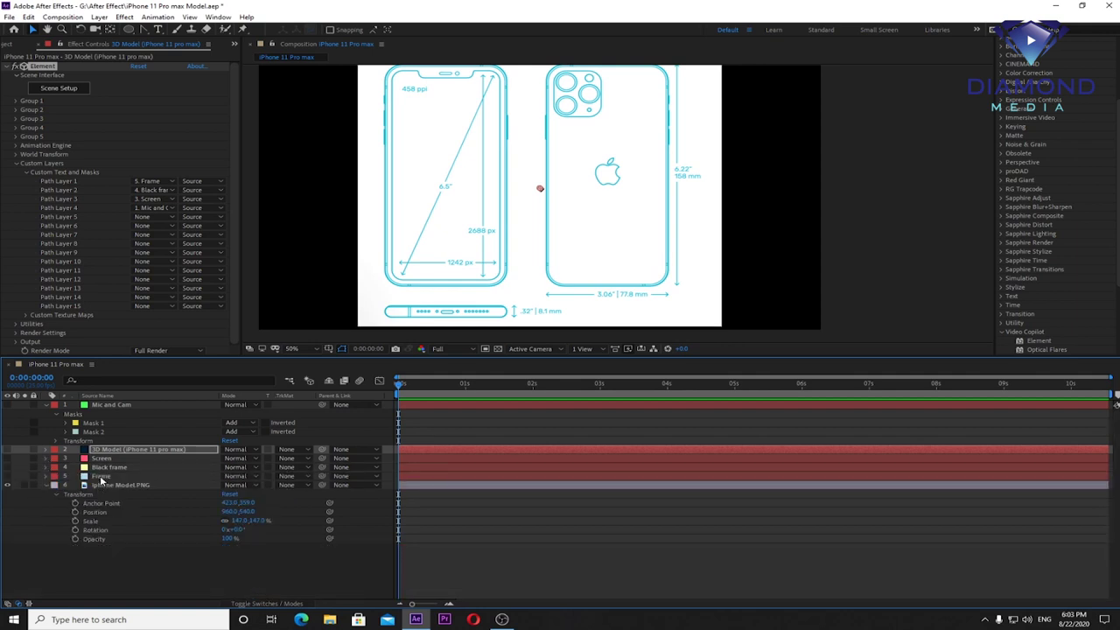
left_click(37, 477)
left_click(8, 477)
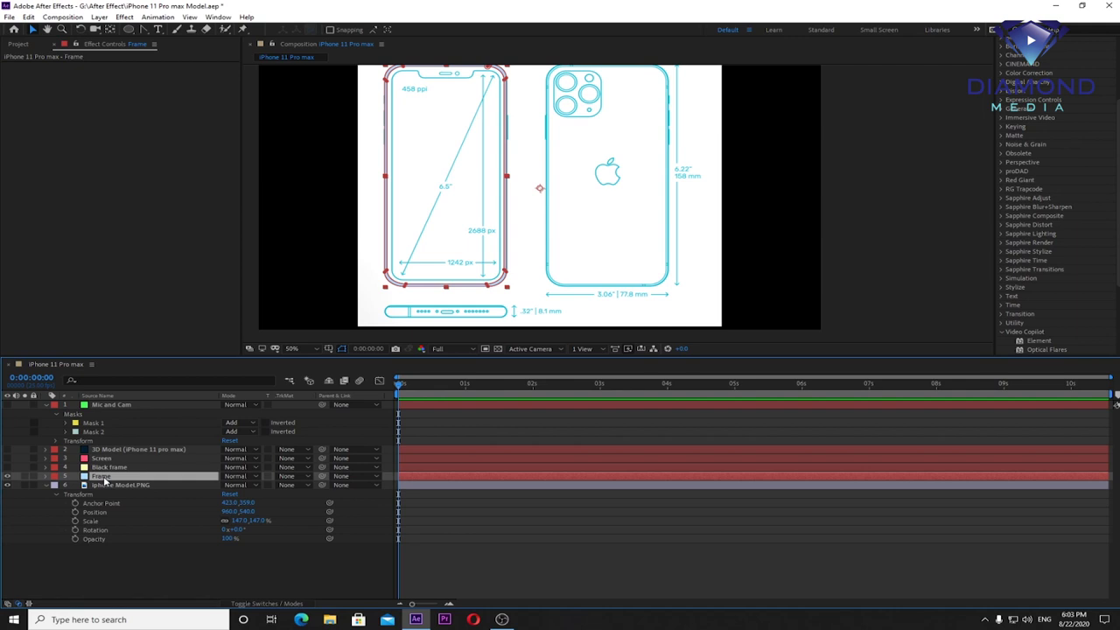
key("ctrl+d")
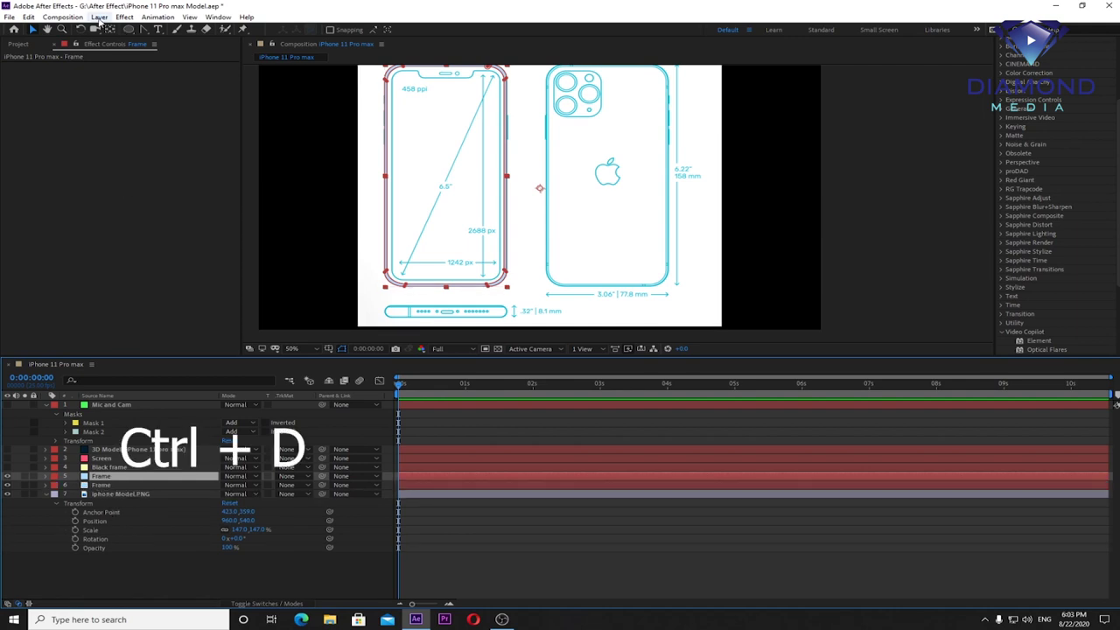
Step: Rename the duplicated solid to 'Backside Glass' in Solid Settings
left_click(99, 17)
left_click(136, 480)
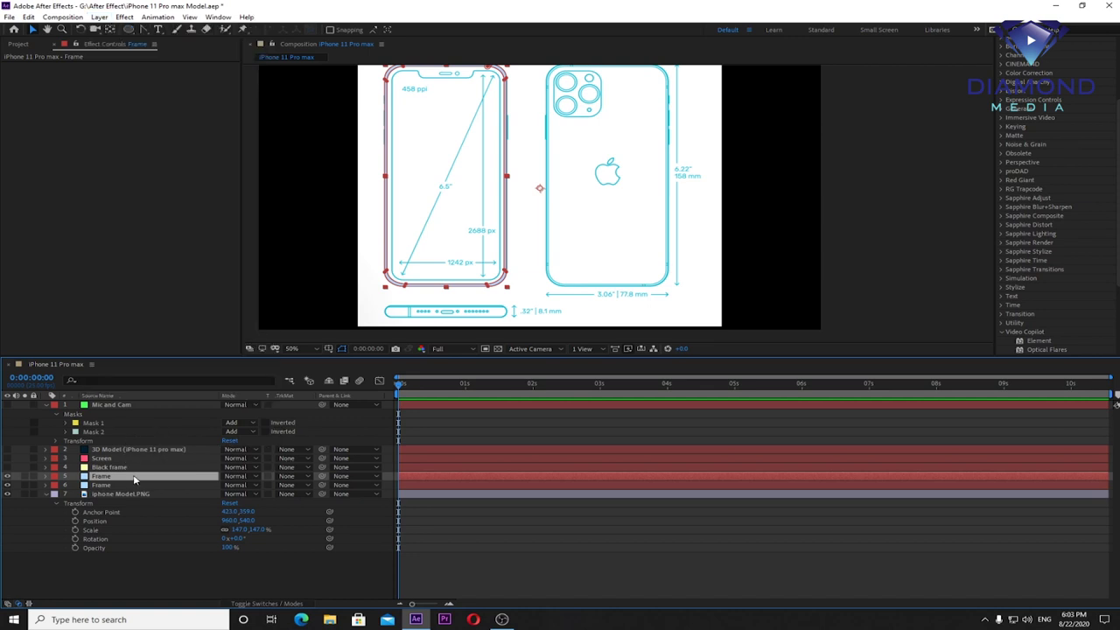
left_click(100, 18)
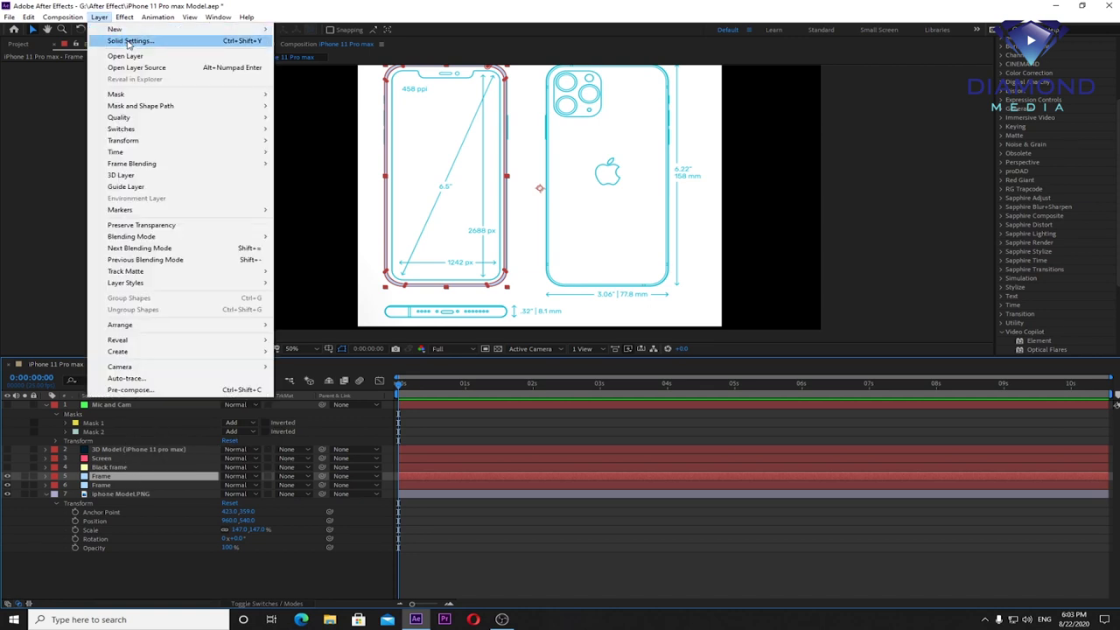
left_click(129, 41)
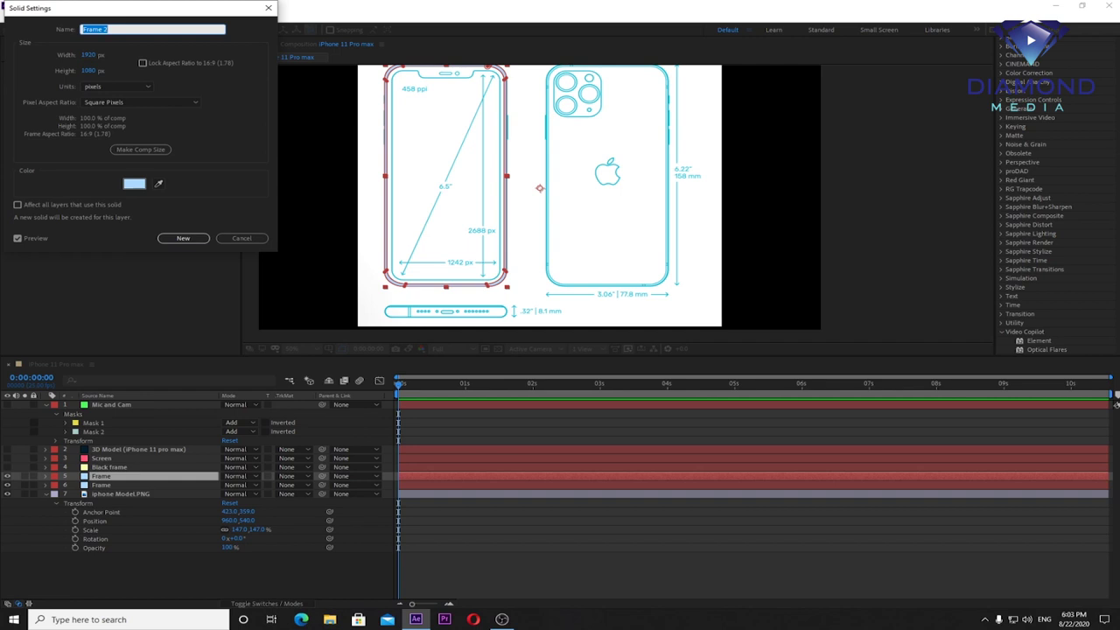
type("Backside Glass")
key("Return")
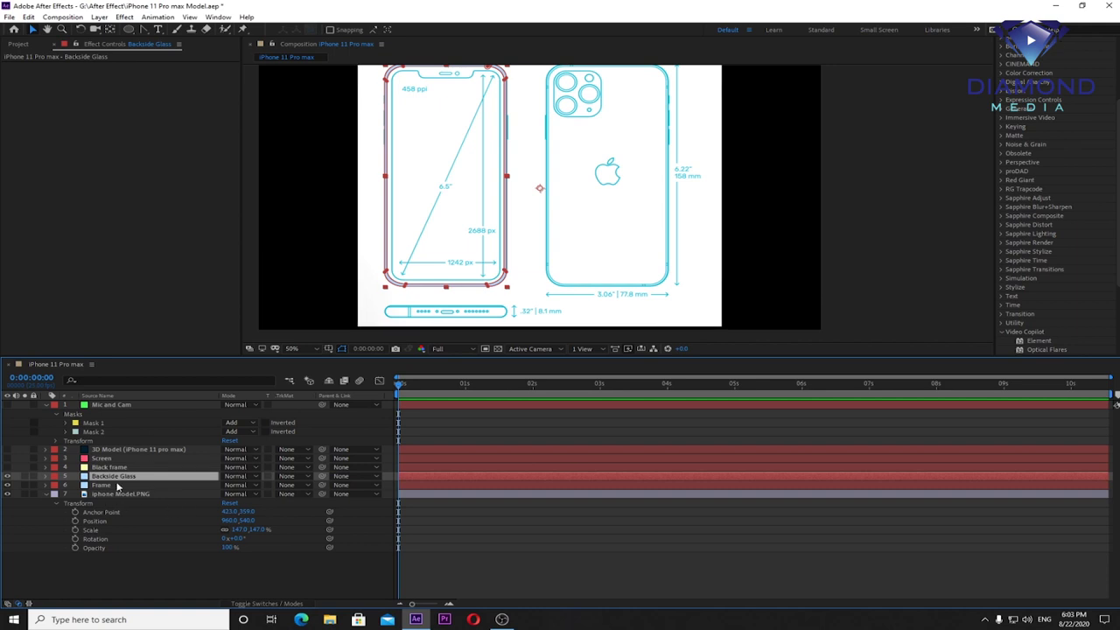
Step: Delete Mask 1 from the Backside Glass layer
left_click(46, 477)
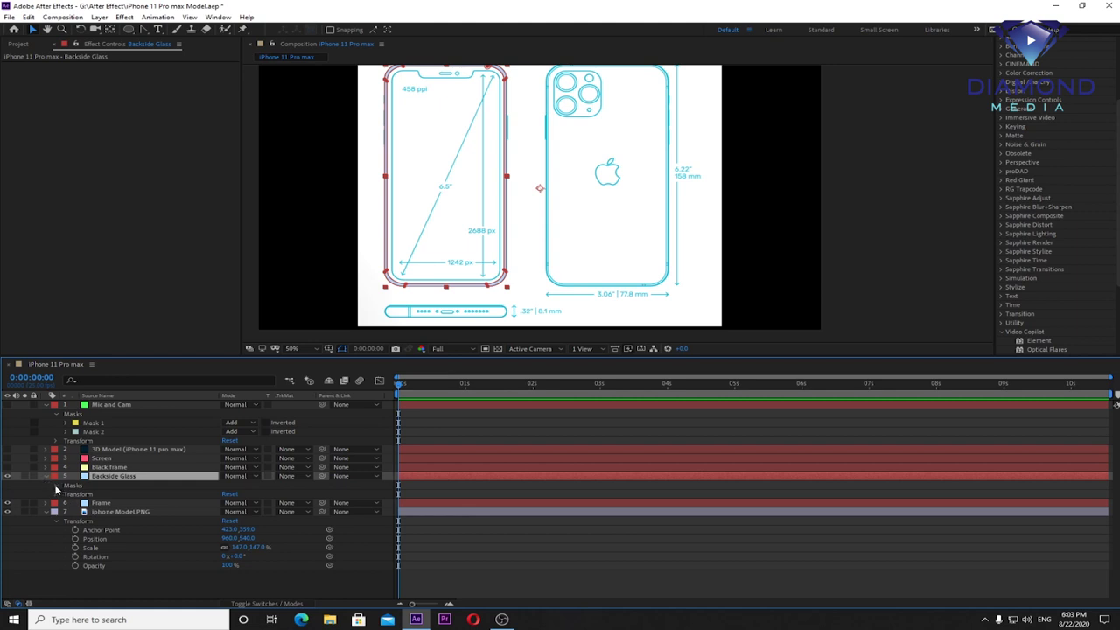
left_click(56, 486)
left_click(95, 495)
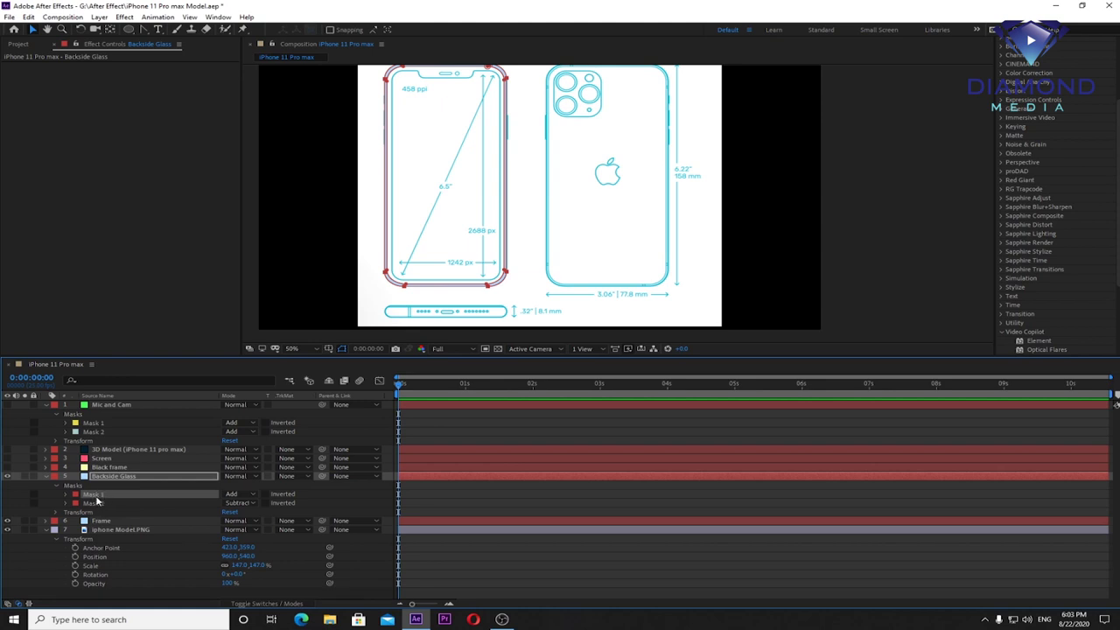
key("Delete")
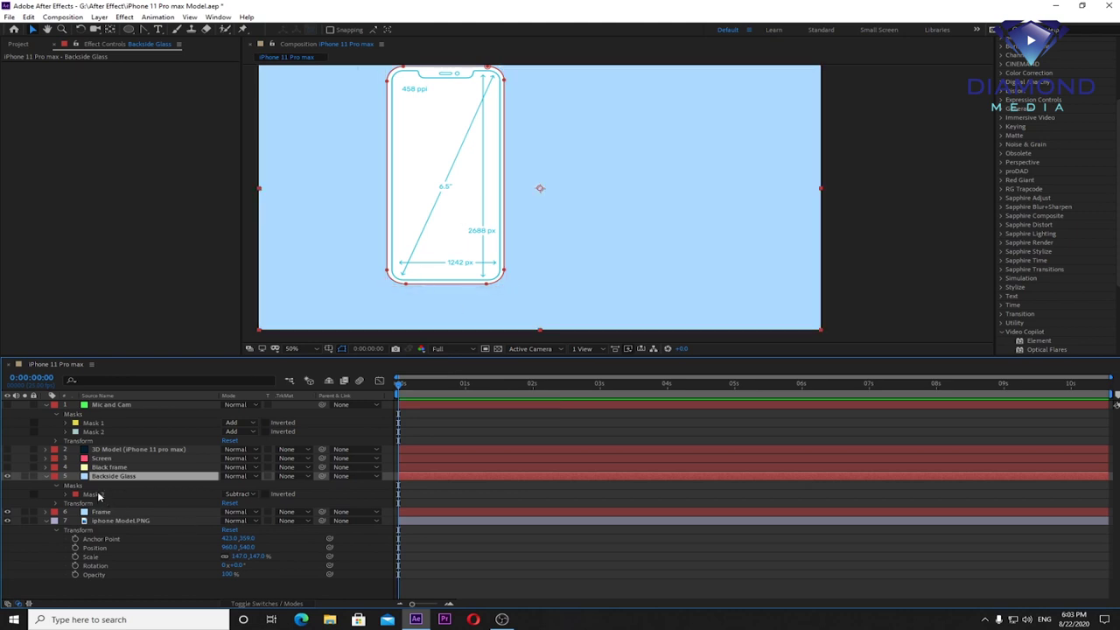
Step: Set Backside Glass's Mask 2 to Add and check the filled phone shape
left_click(249, 495)
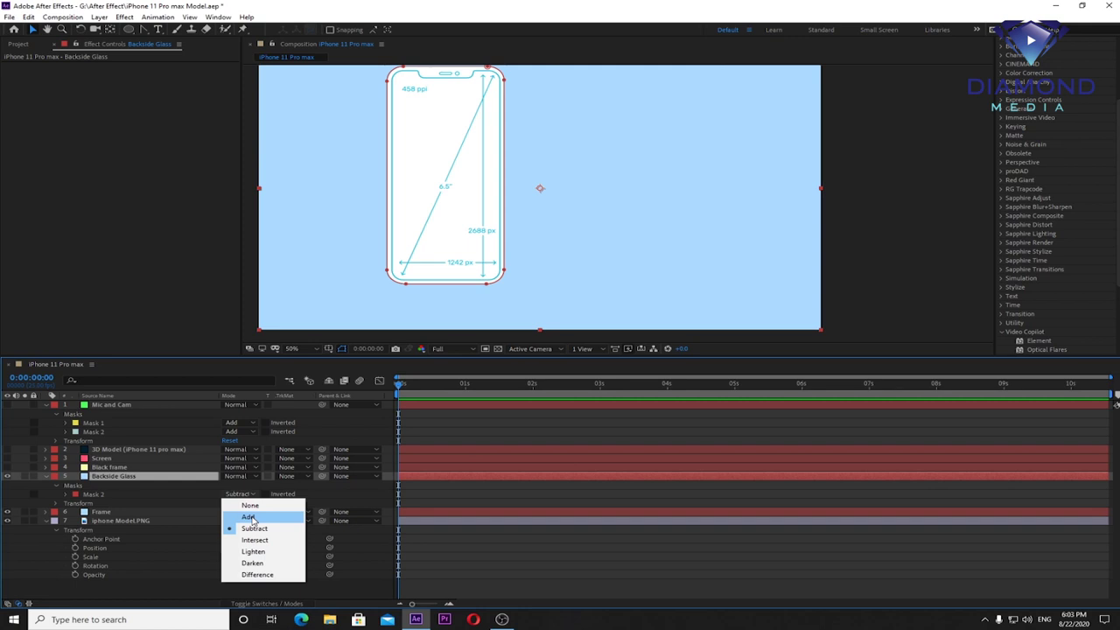
left_click(249, 517)
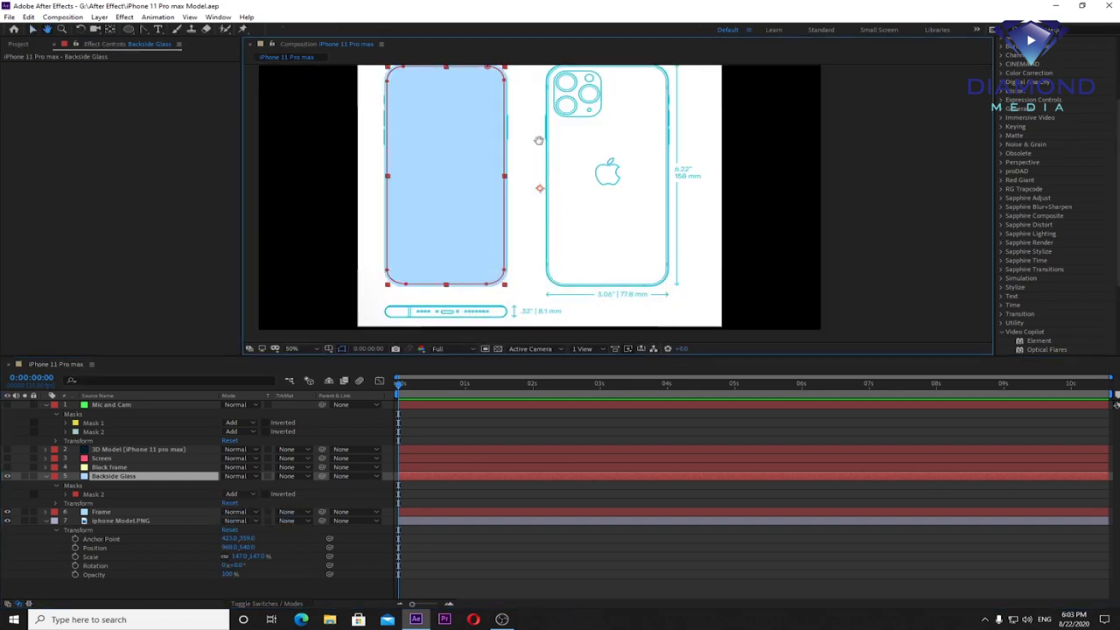
left_click_drag(535, 149, 553, 183)
key("slash")
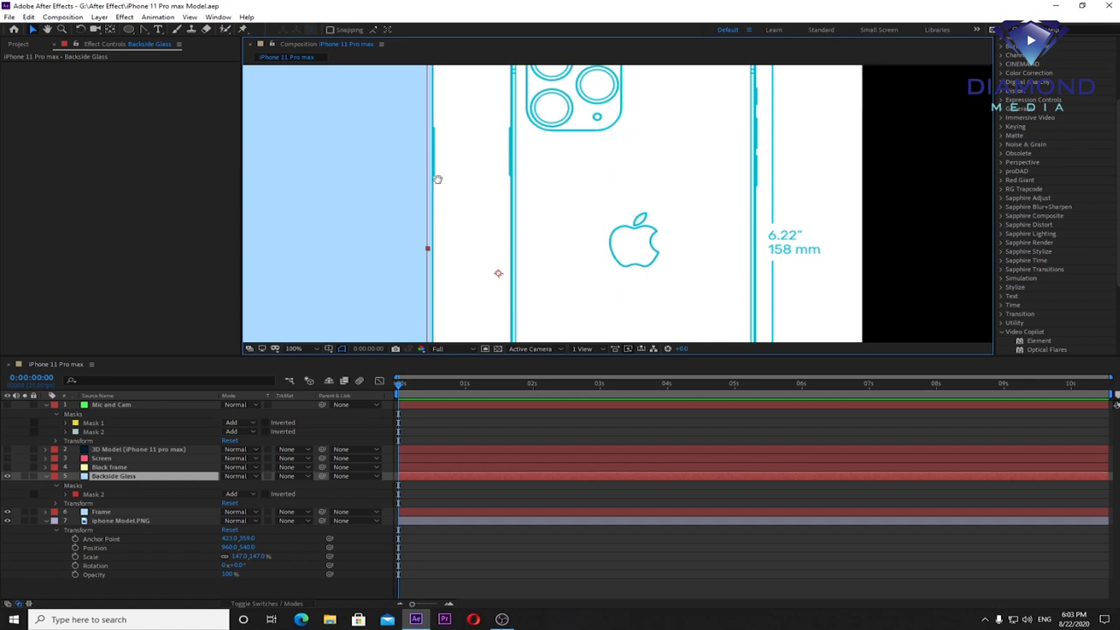
key("comma")
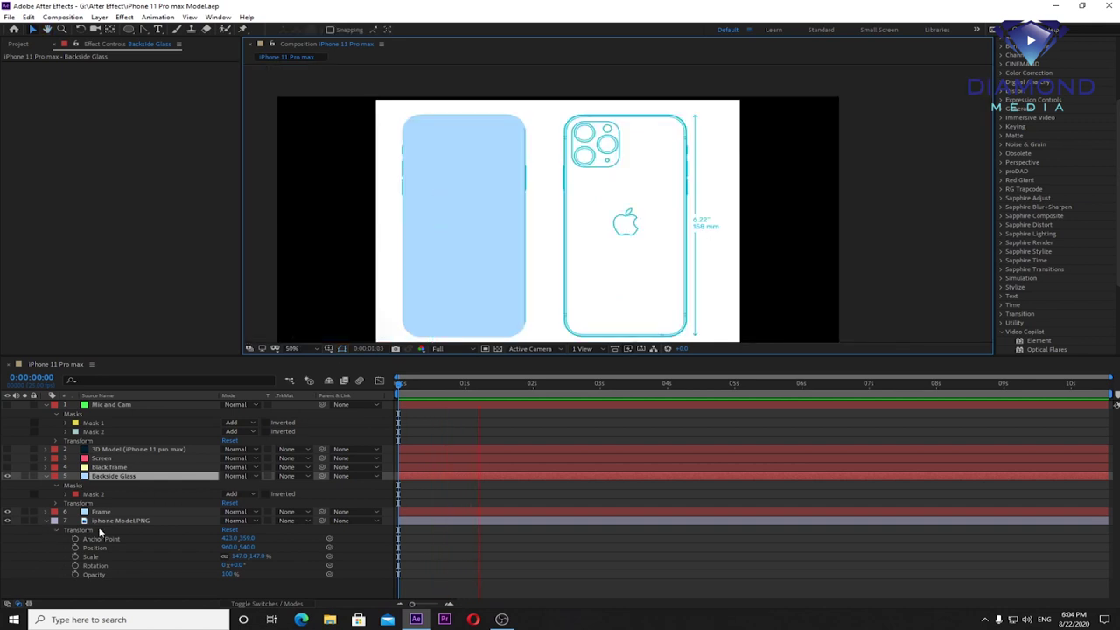
left_click(101, 512)
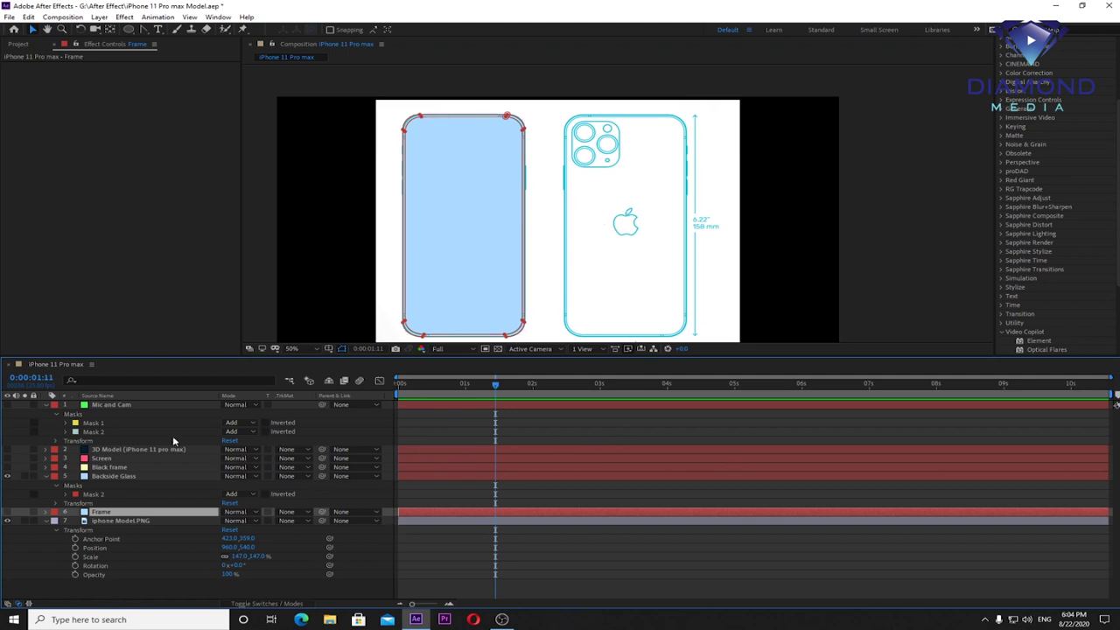
Step: Show the 3D Model layer and set Element's Path Layer 5 to Backside Glass
left_click(125, 449)
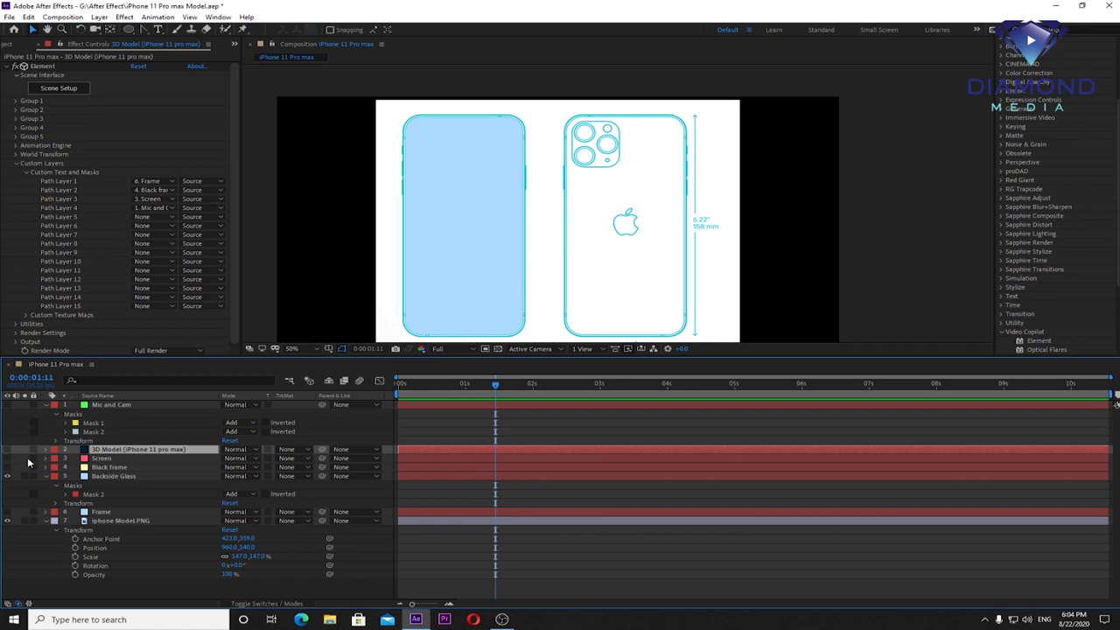
left_click(8, 449)
left_click_drag(425, 393, 370, 399)
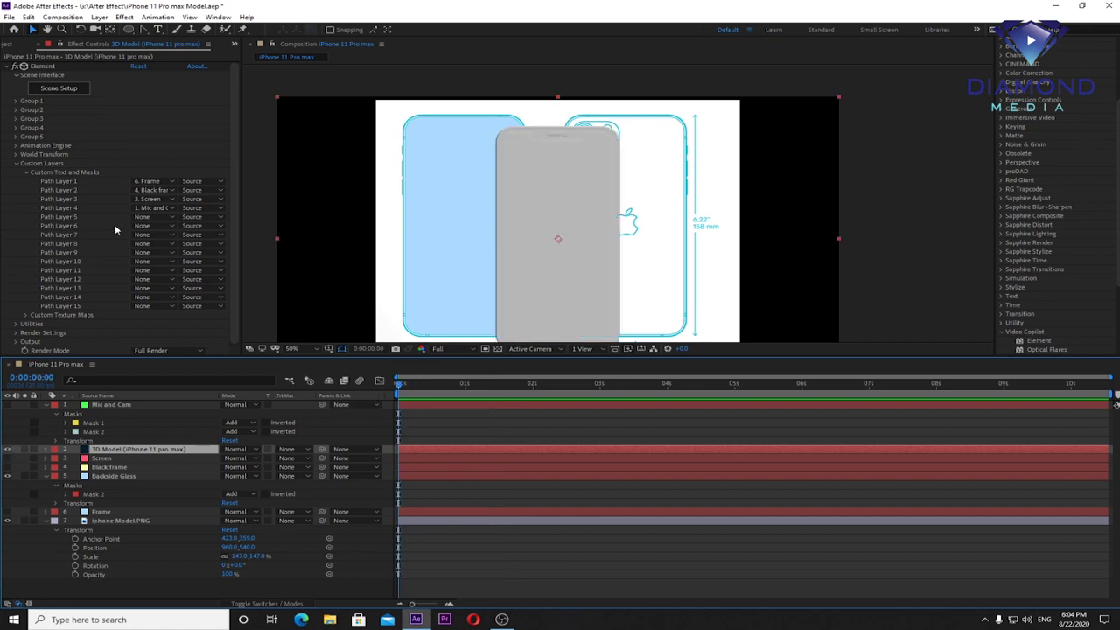
left_click(169, 223)
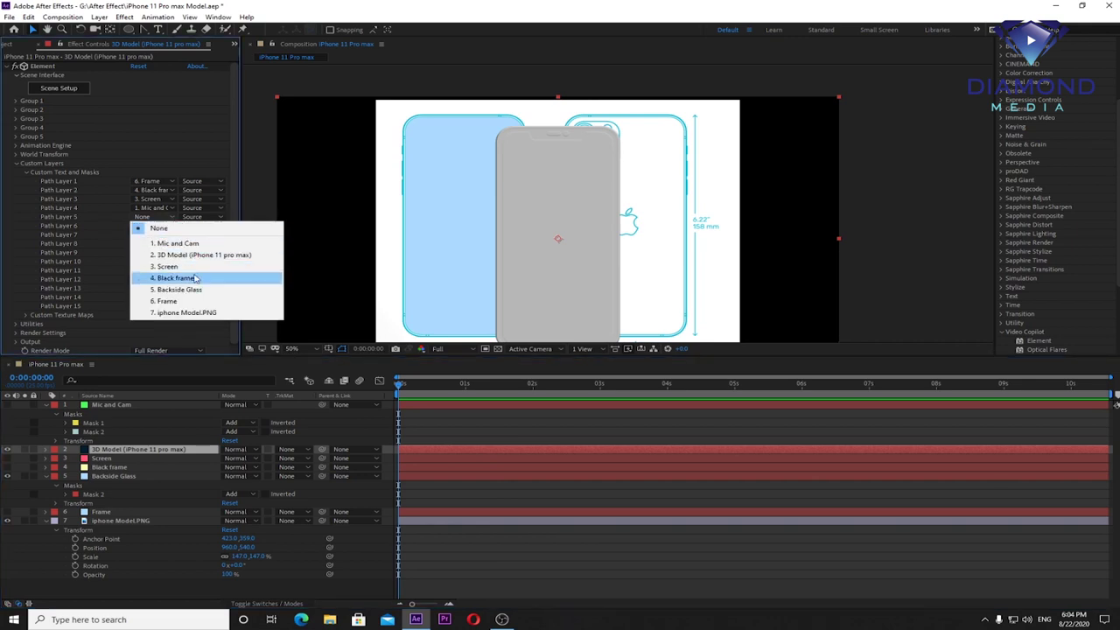
left_click(192, 291)
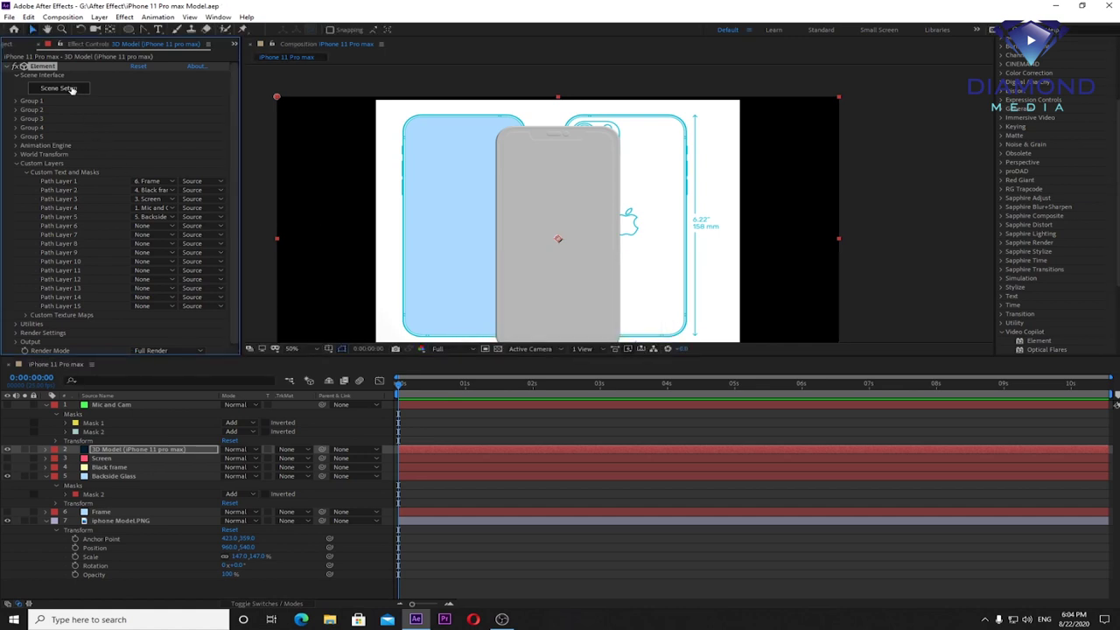
Step: Open Element's Scene Setup and select the Black Frame and Screen models
left_click(72, 89)
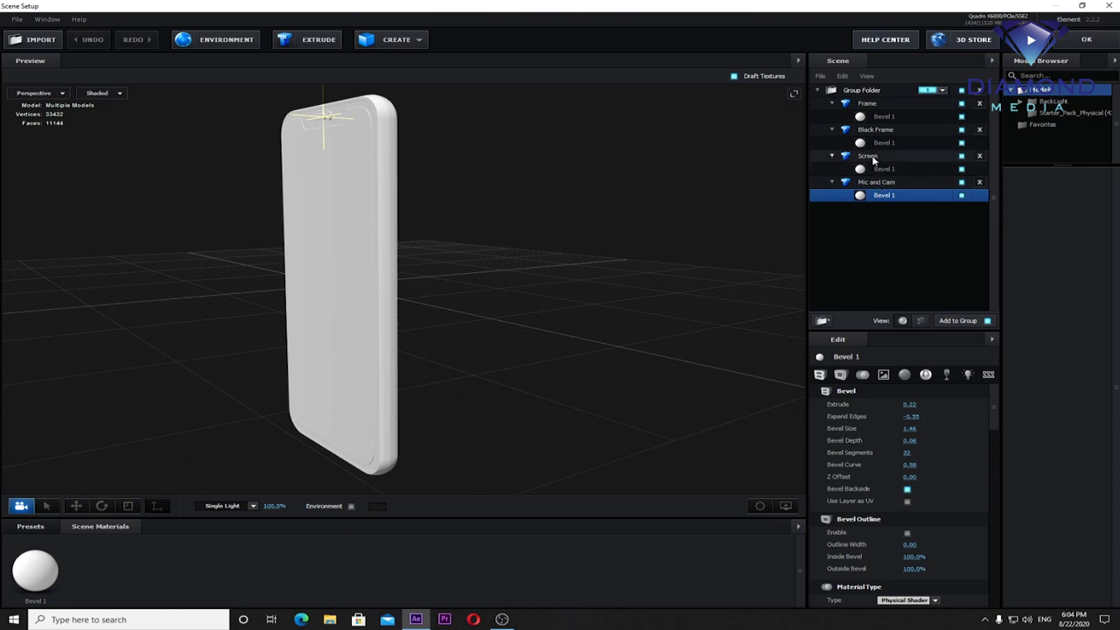
left_click(881, 130)
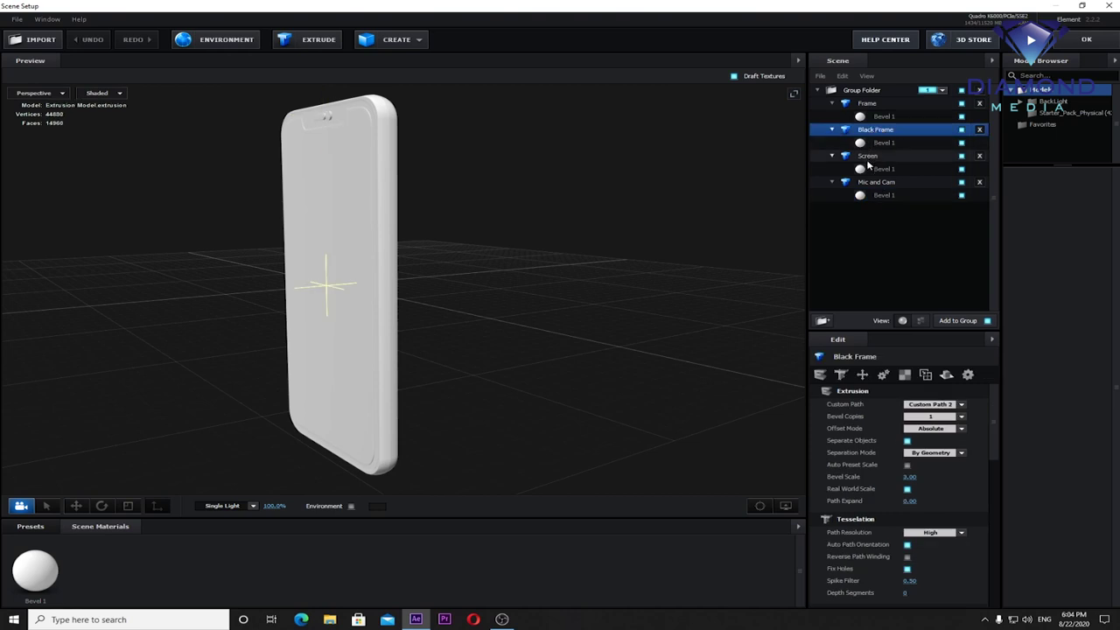
left_click(871, 157)
right_click(871, 157)
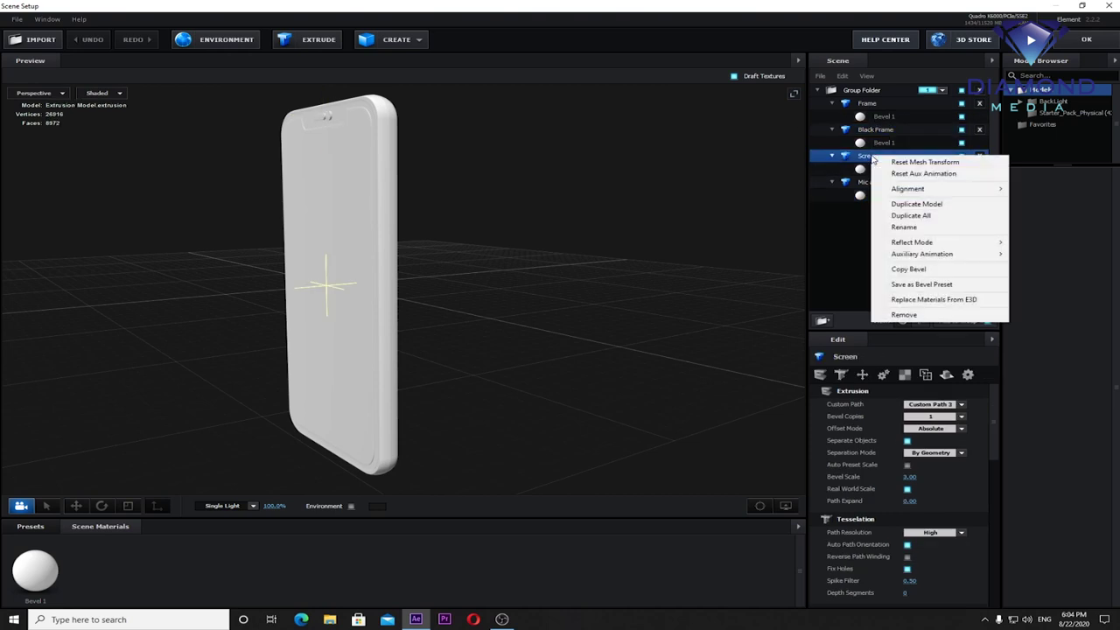
Step: Duplicate the Screen model and rename the copy 'Backside Glass'
left_click(916, 205)
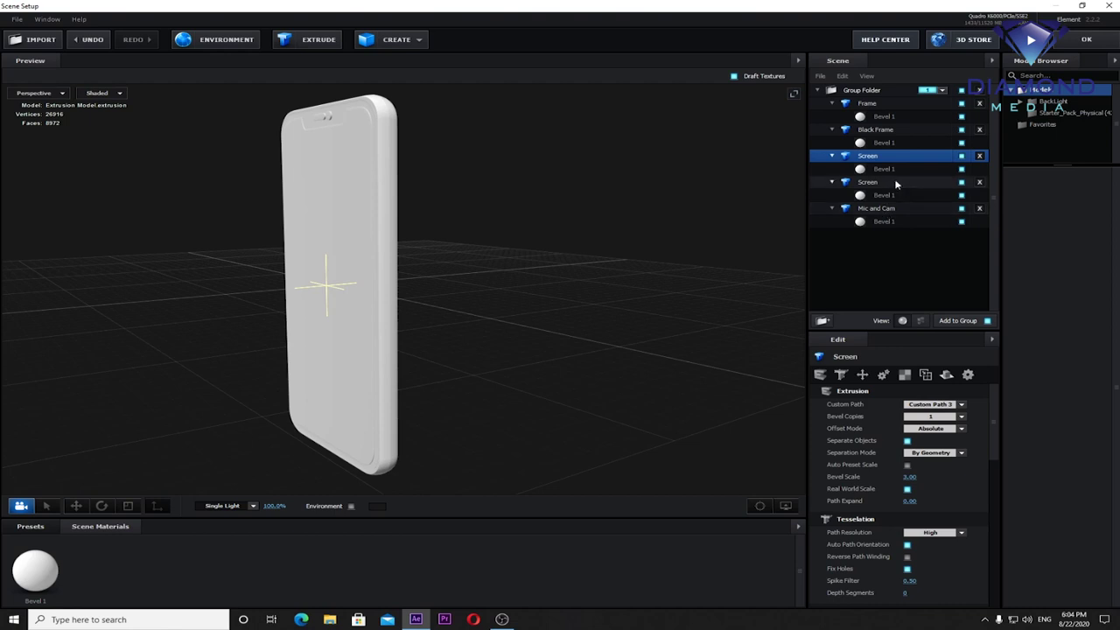
double_click(872, 183)
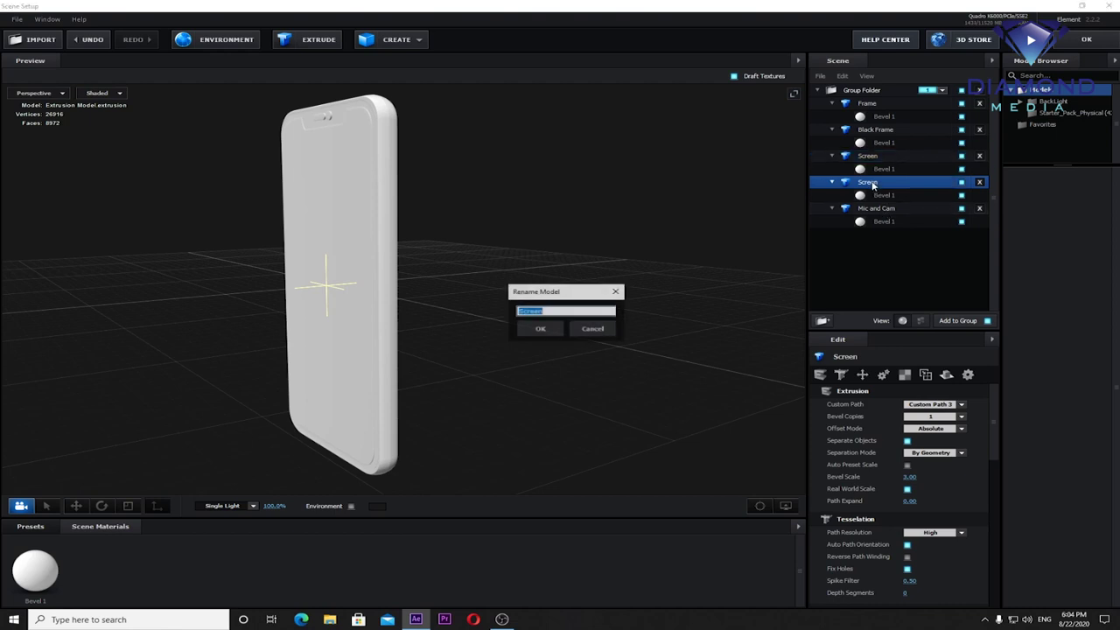
type("bl")
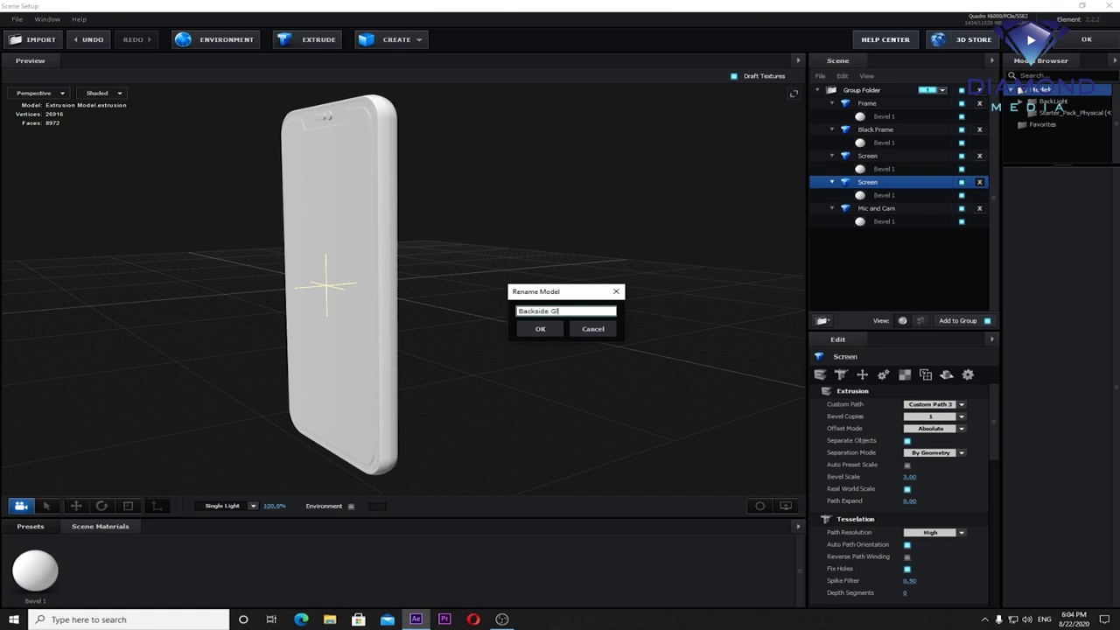
key("Return")
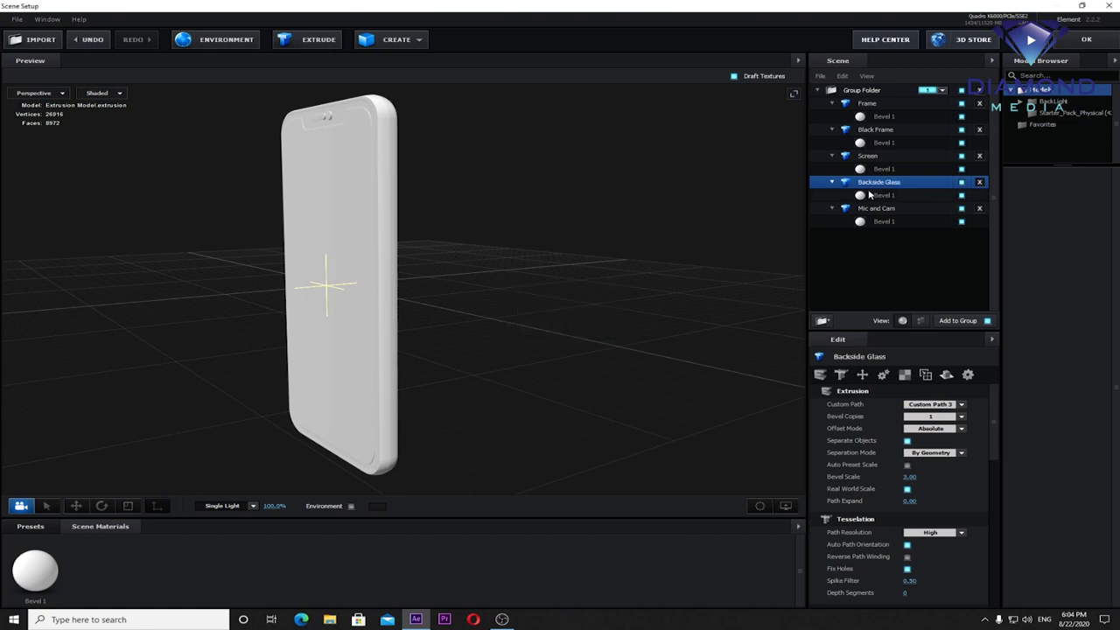
Step: Extrude Backside Glass from Custom Path 5 and bring up the viewport view list
left_click(954, 404)
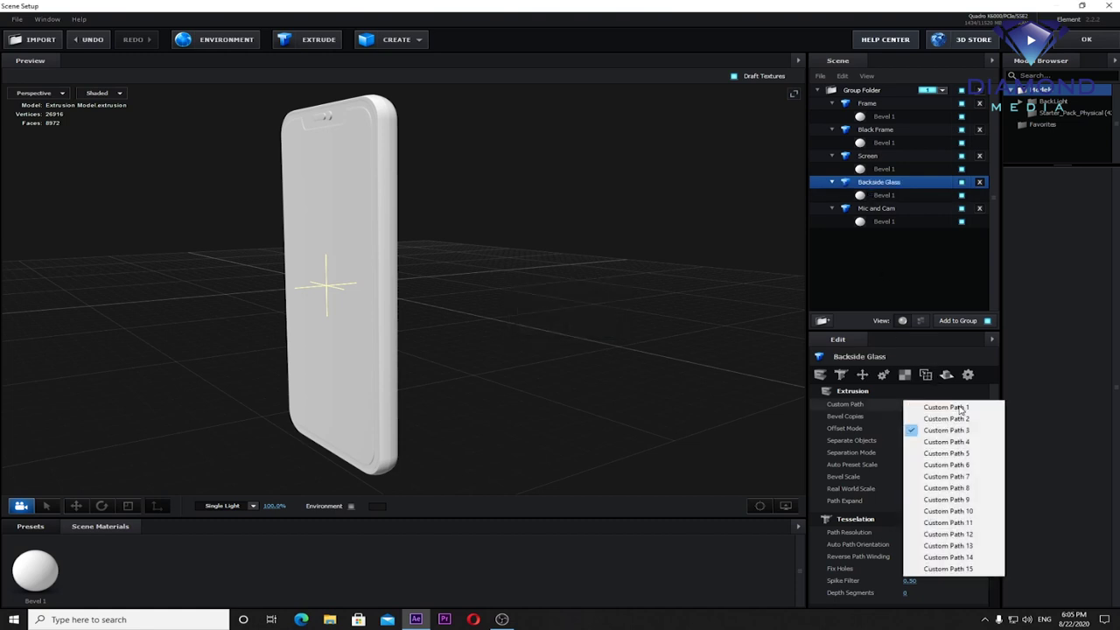
left_click(969, 453)
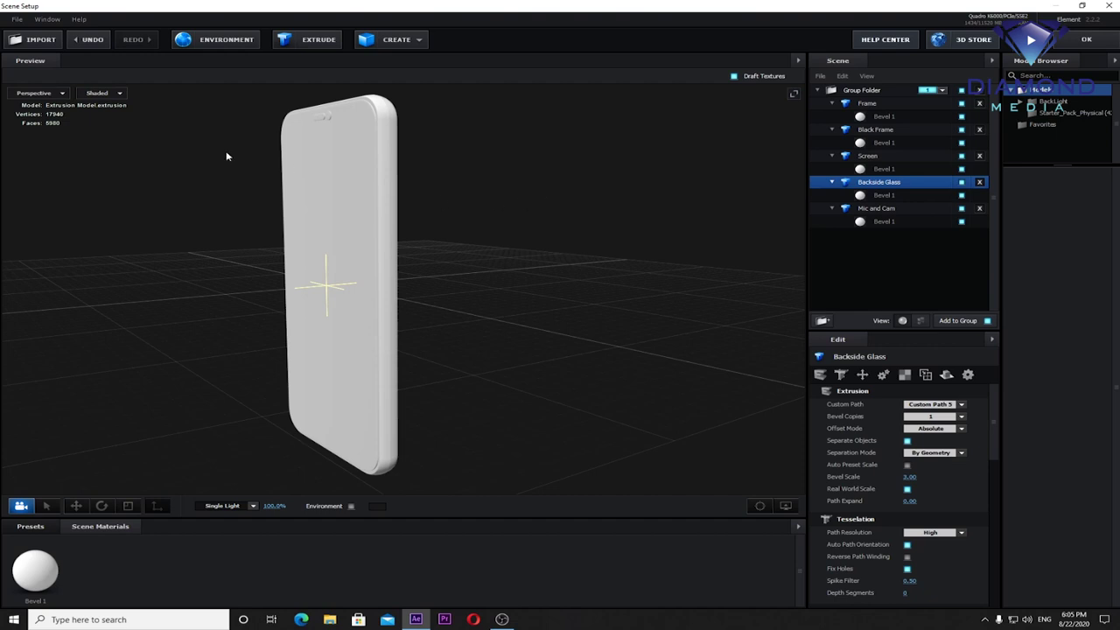
left_click(35, 93)
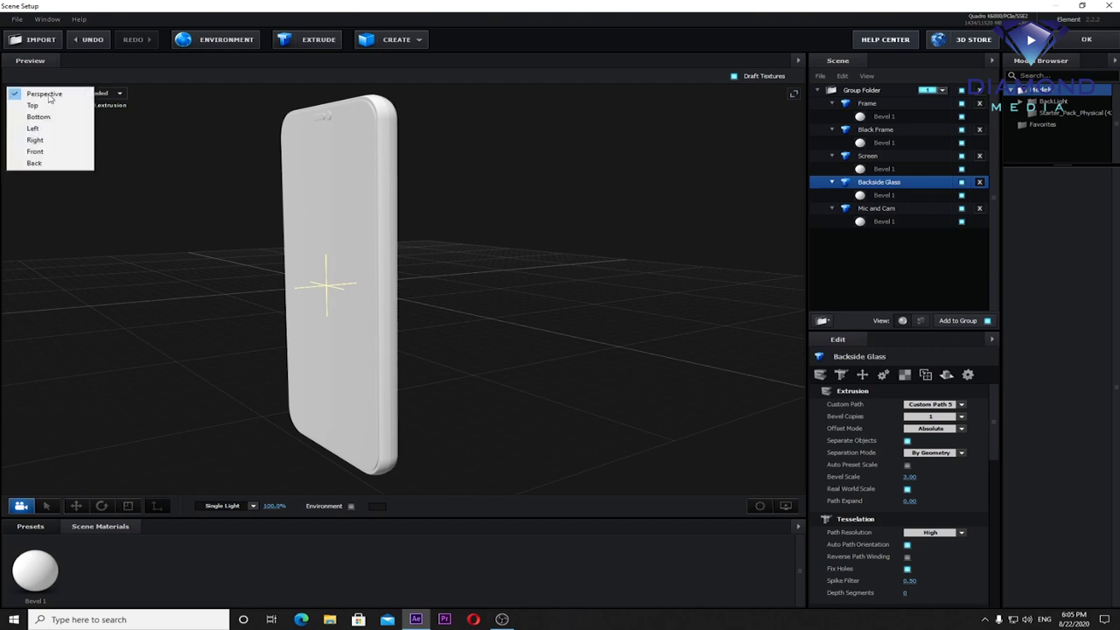
Step: In Top view, nudge the Backside Glass part along Y to line up with the body
left_click(39, 105)
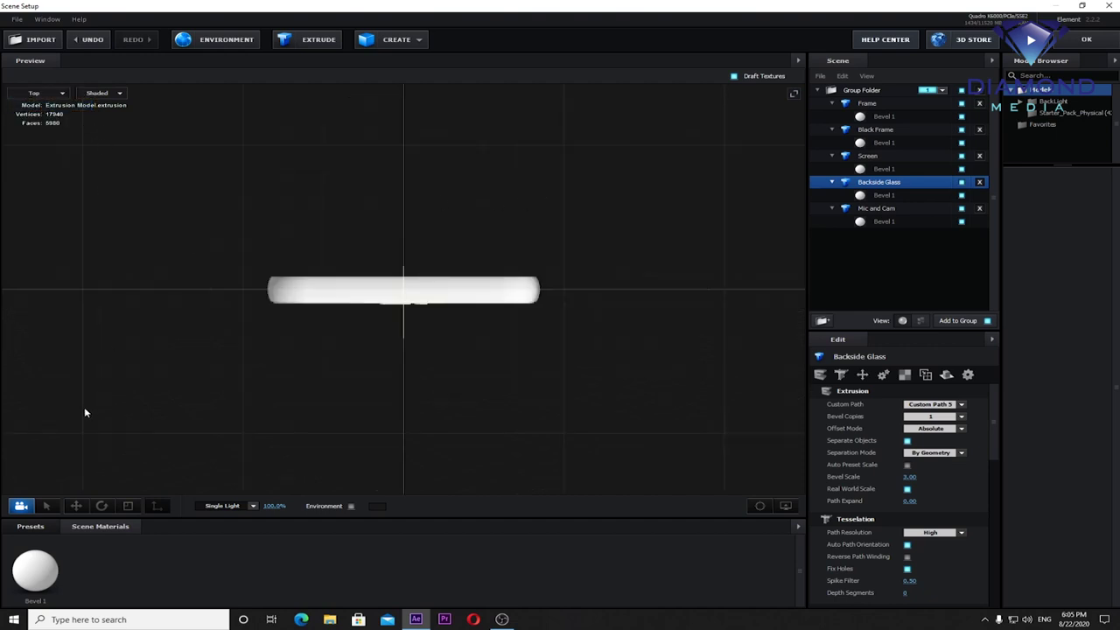
left_click(76, 508)
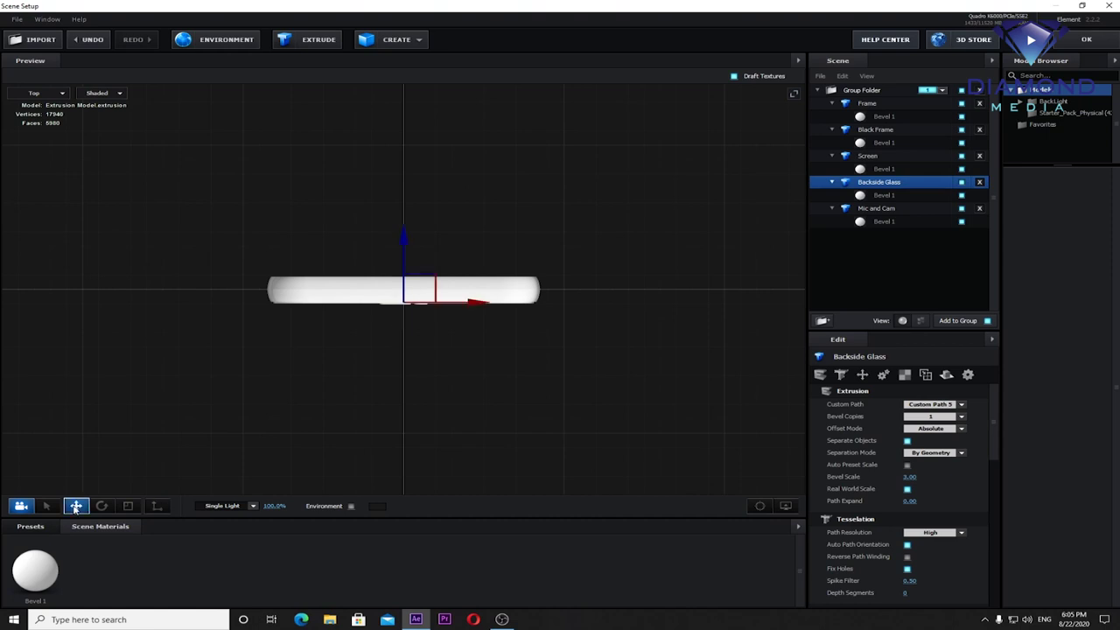
left_click_drag(407, 237, 417, 220)
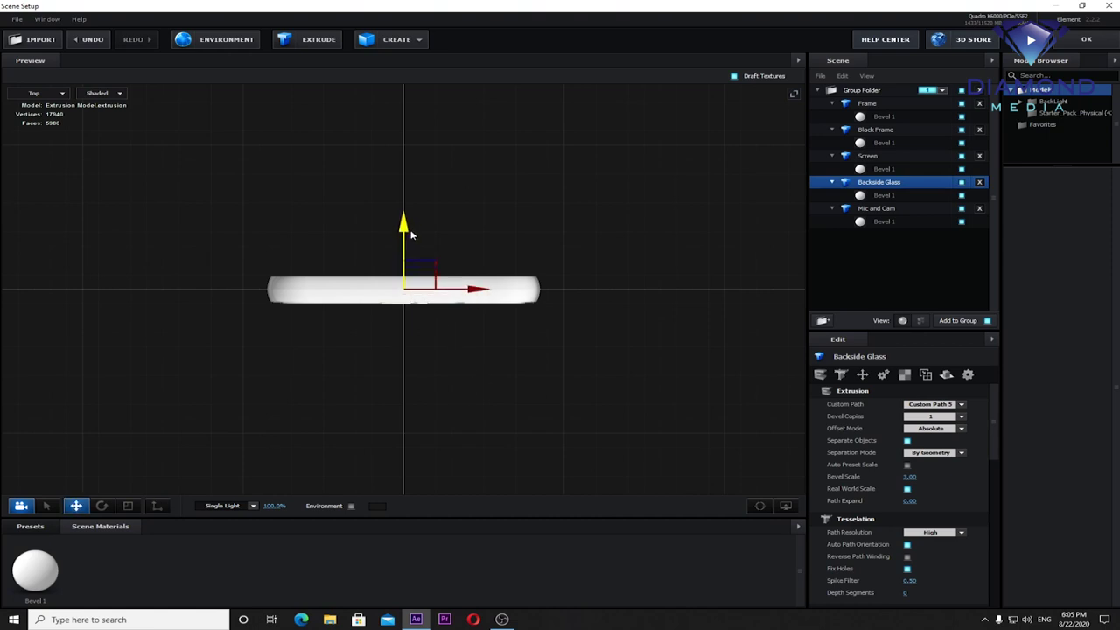
left_click_drag(417, 221, 415, 223)
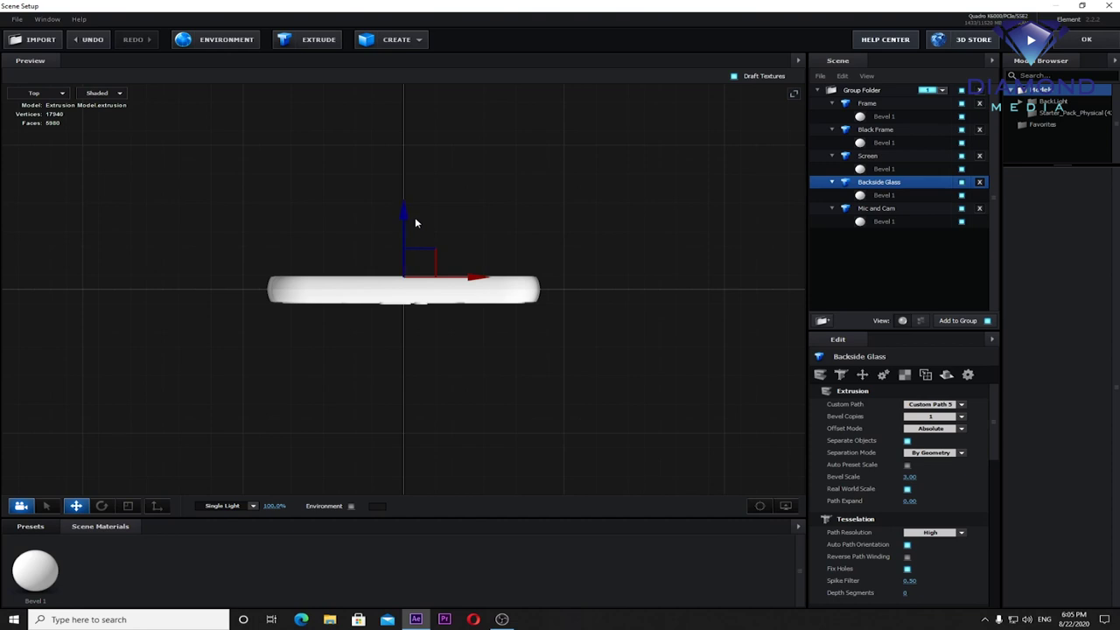
Step: Return to Perspective view and orbit around the phone to check the alignment
left_click(62, 94)
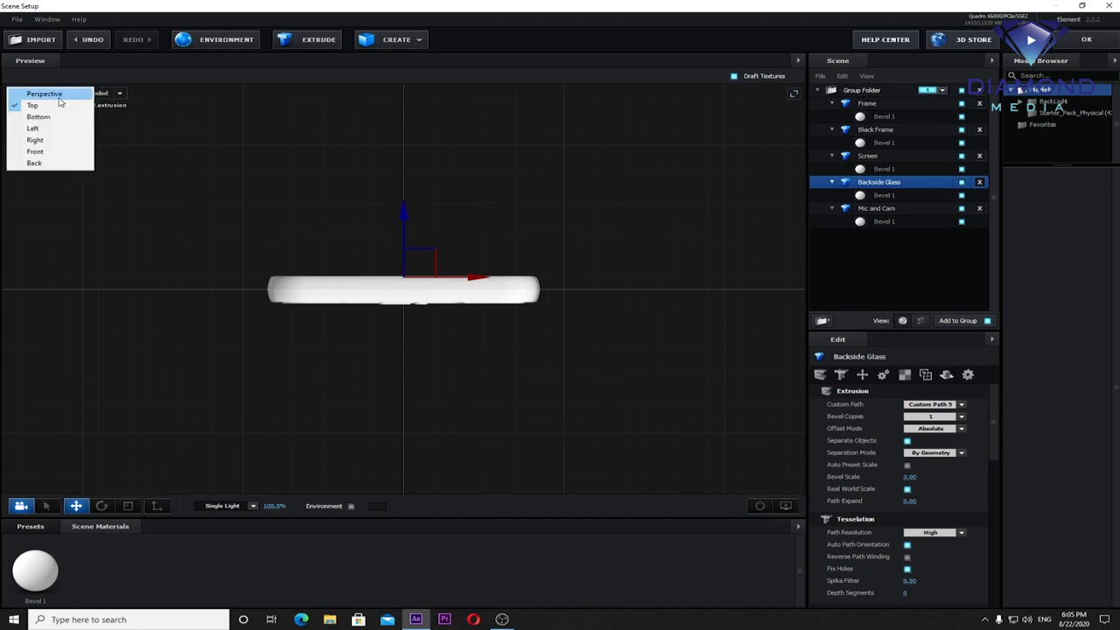
left_click(61, 96)
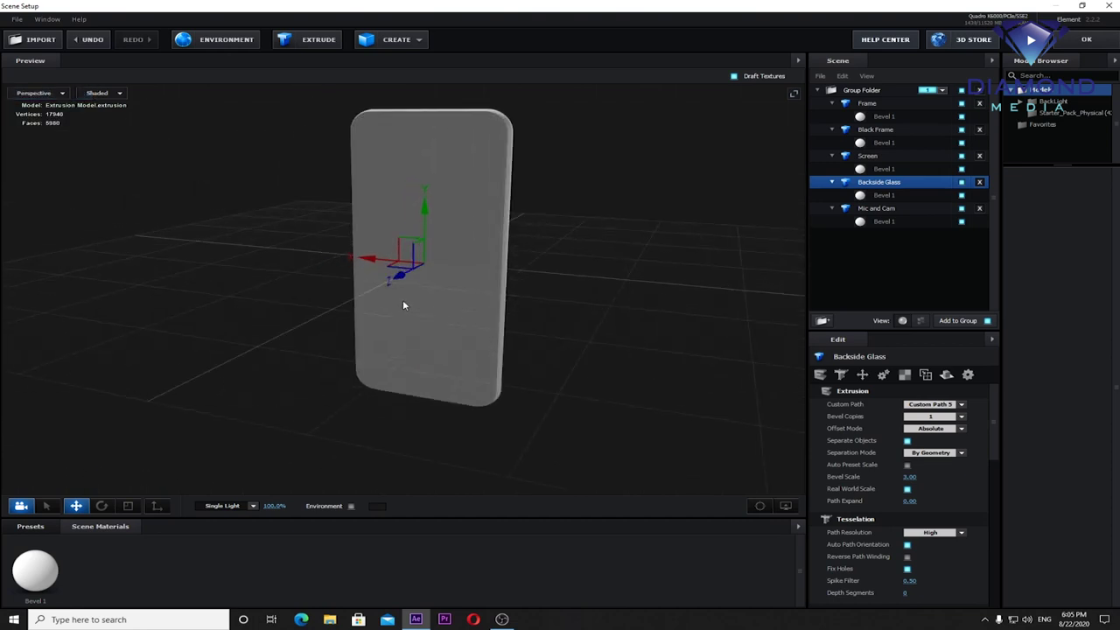
mouse_move(394, 295)
left_mouse_down()
mouse_move(550, 175)
mouse_move(636, 167)
mouse_move(638, 180)
mouse_move(659, 169)
left_mouse_up()
mouse_move(592, 140)
left_mouse_down()
mouse_move(638, 213)
mouse_move(767, 242)
mouse_move(565, 192)
mouse_move(572, 181)
mouse_move(555, 202)
mouse_move(578, 191)
left_mouse_up()
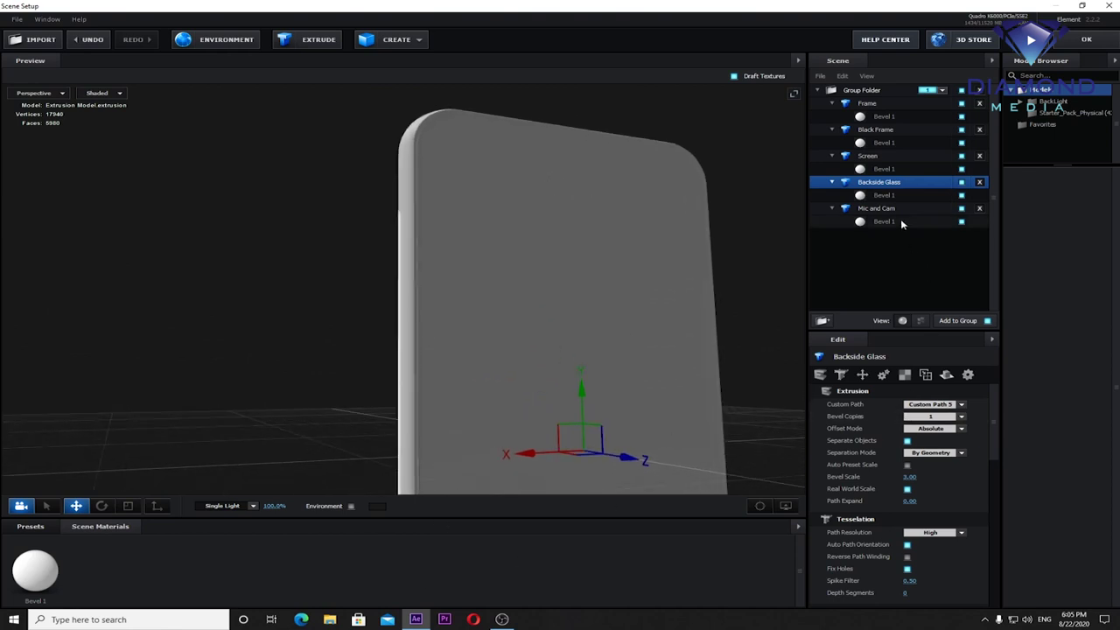
left_click(886, 196)
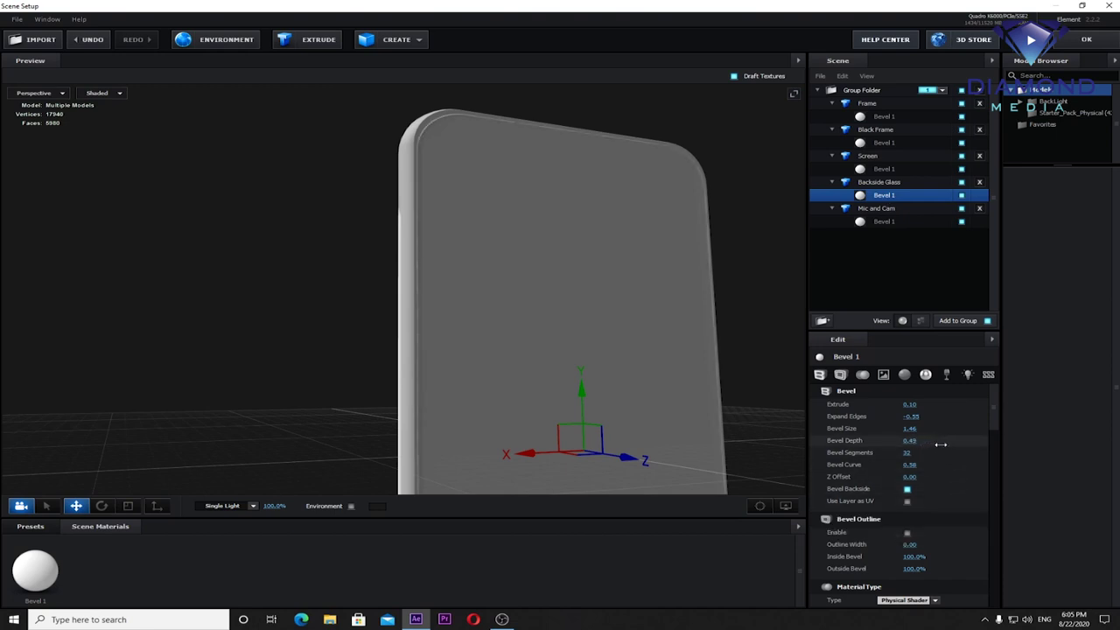
Step: Set the Backside Glass Bevel Depth to 0.69 and Bevel Curve to 0.16, then orbit to check the edges
left_click_drag(912, 441, 959, 446)
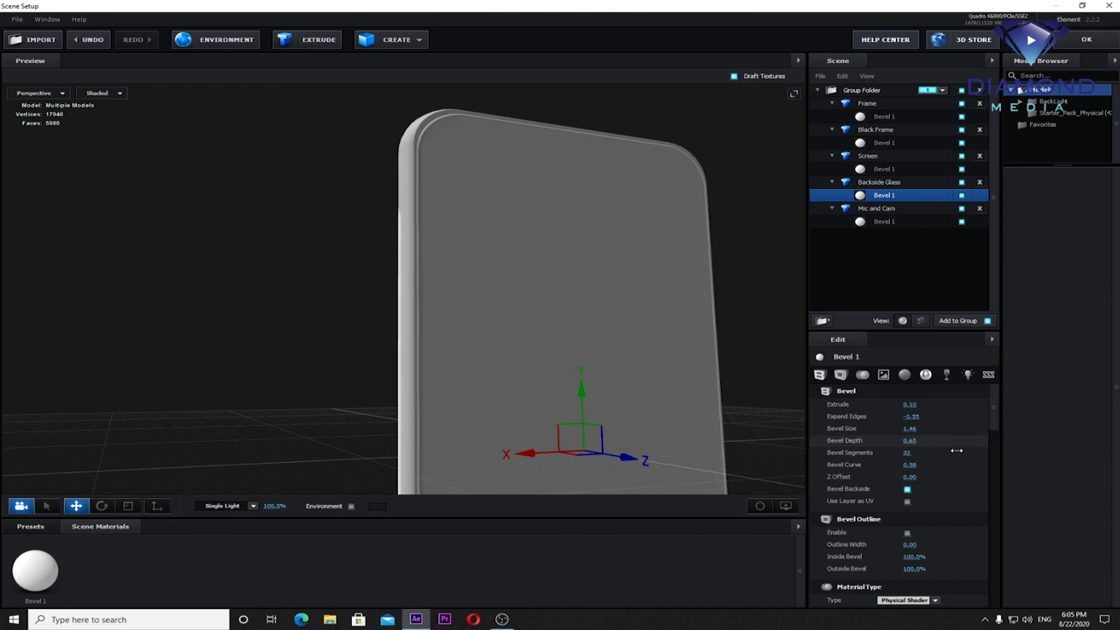
left_click_drag(962, 443, 913, 442)
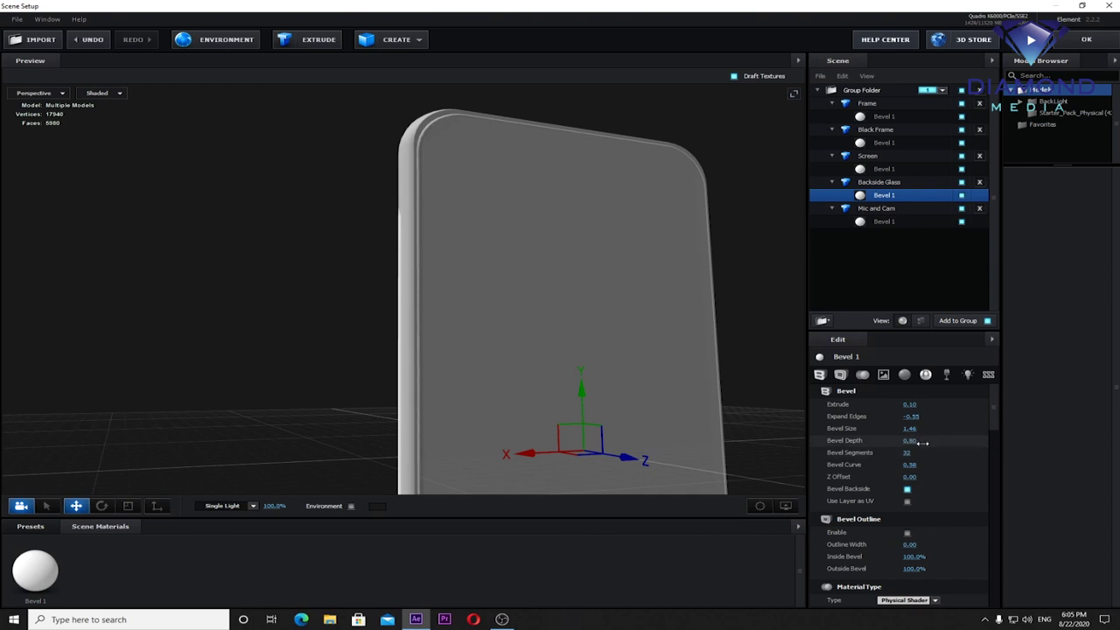
mouse_move(908, 465)
left_mouse_down()
mouse_move(887, 465)
mouse_move(901, 465)
left_mouse_up()
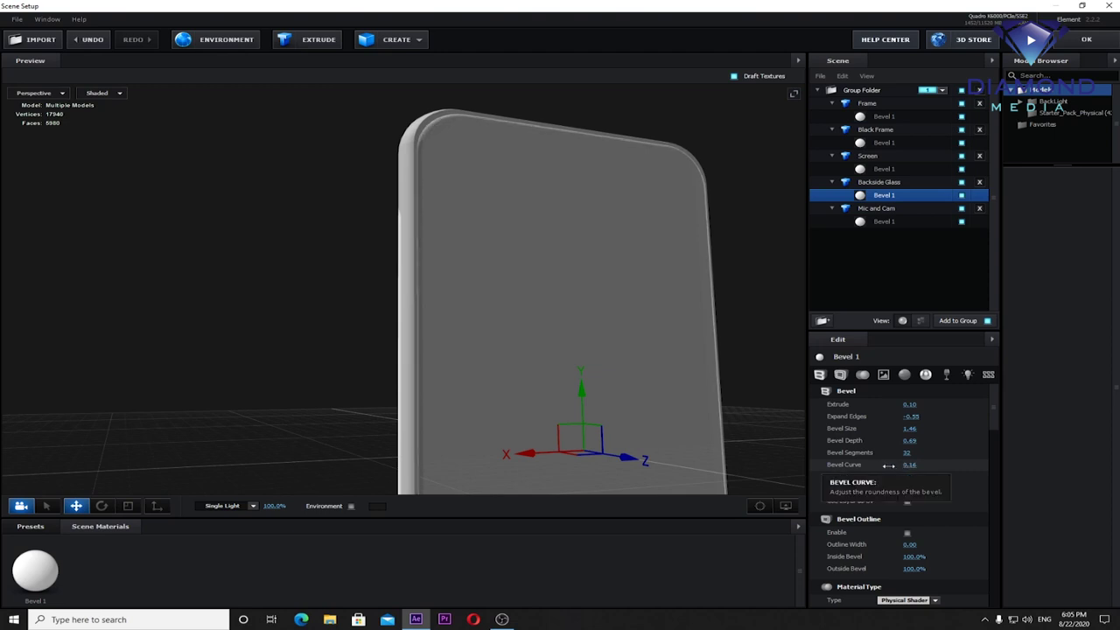
scroll(551, 254, "up", 2)
scroll(512, 267, "up", 5)
scroll(490, 280, "down", 5)
mouse_move(627, 228)
left_mouse_down()
mouse_move(545, 271)
mouse_move(538, 250)
mouse_move(707, 239)
left_mouse_up()
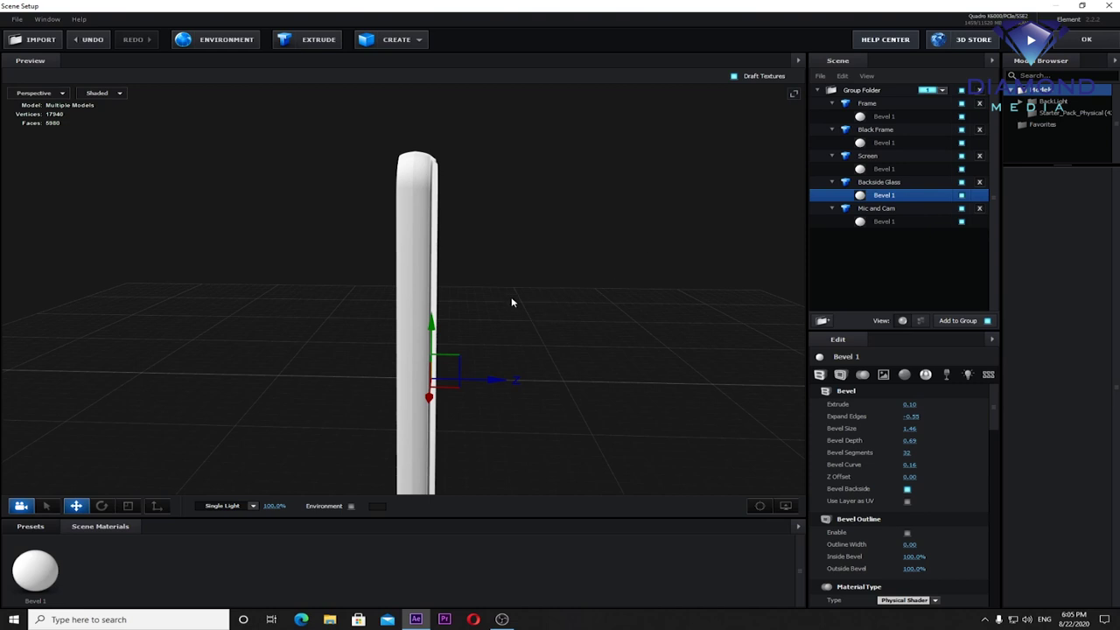
mouse_move(510, 323)
left_mouse_down()
mouse_move(520, 312)
mouse_move(354, 329)
mouse_move(530, 333)
left_mouse_up()
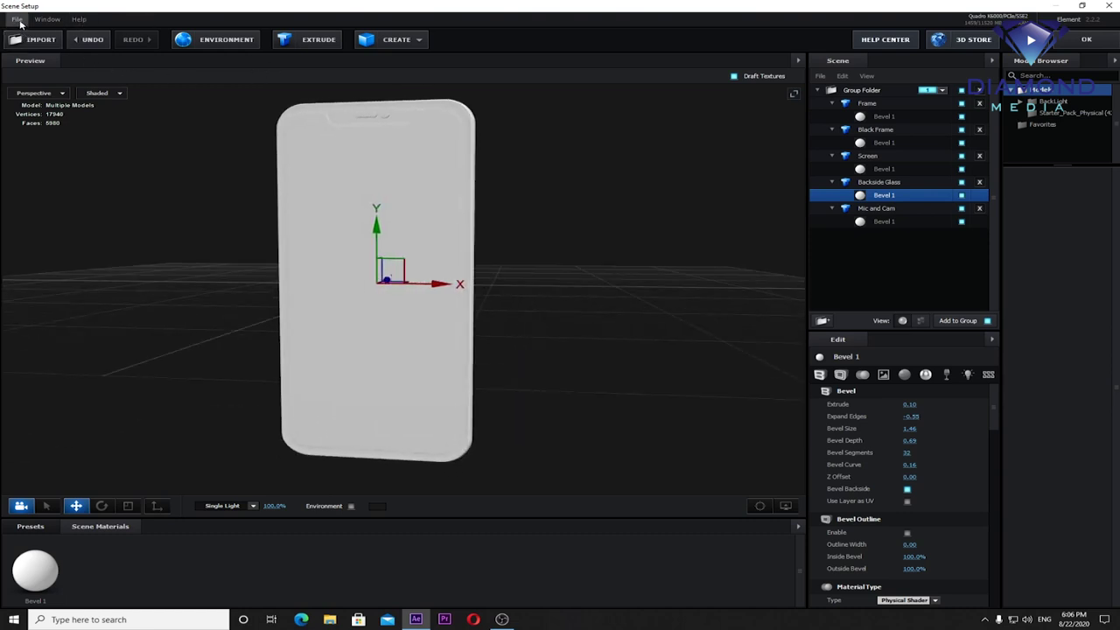
Step: Close Element Scene Setup and save the After Effects project
left_click(1088, 41)
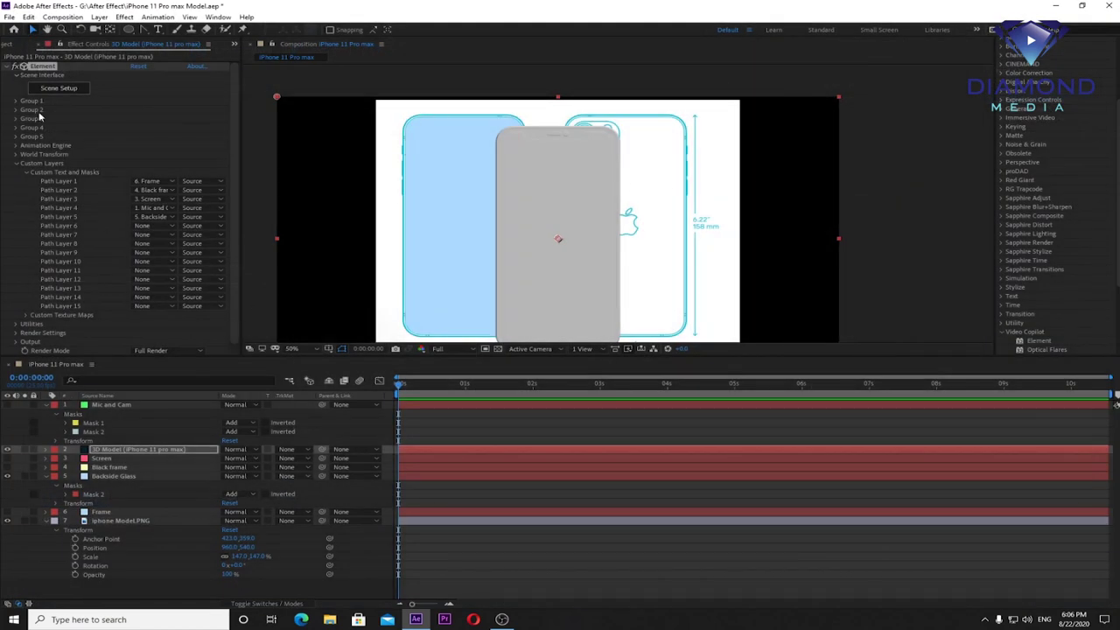
left_click(9, 16)
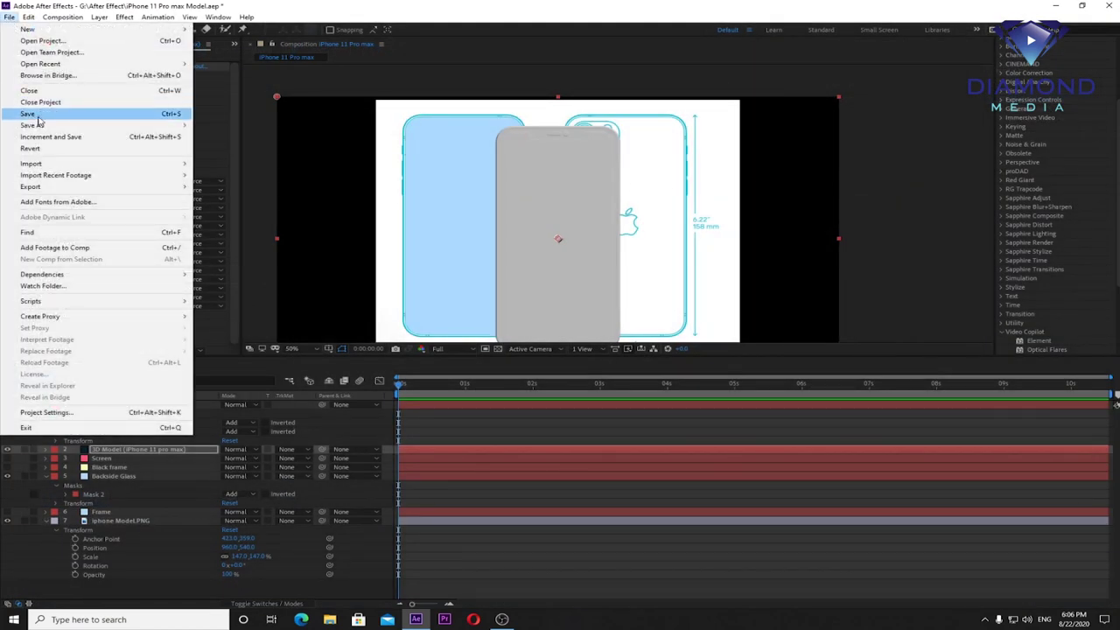
left_click(37, 115)
scroll(655, 249, "down", 2)
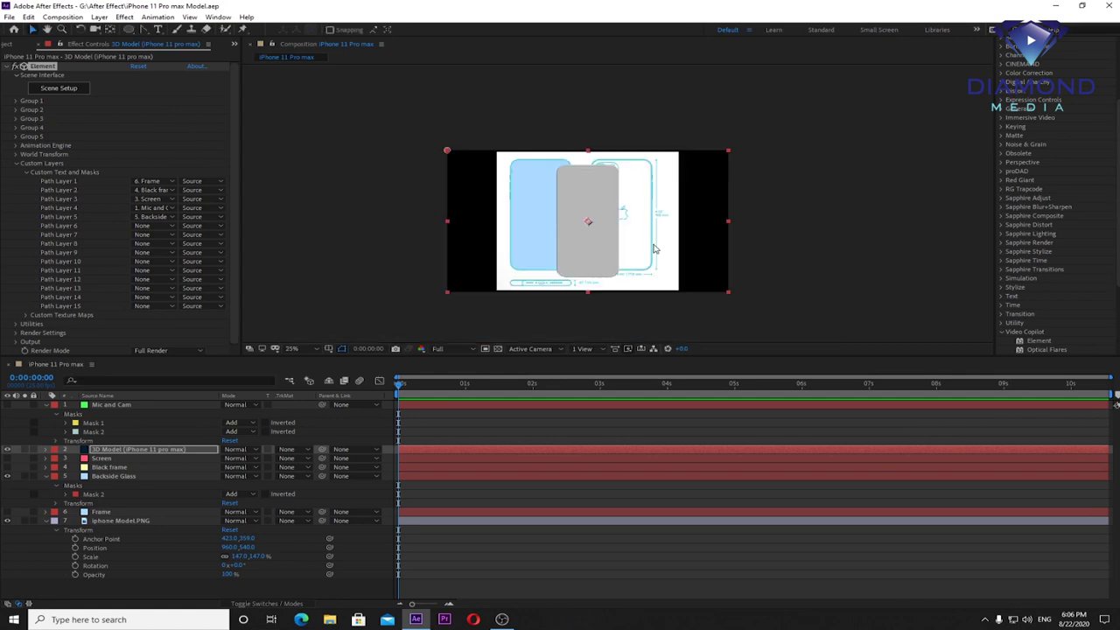
scroll(655, 249, "up", 2)
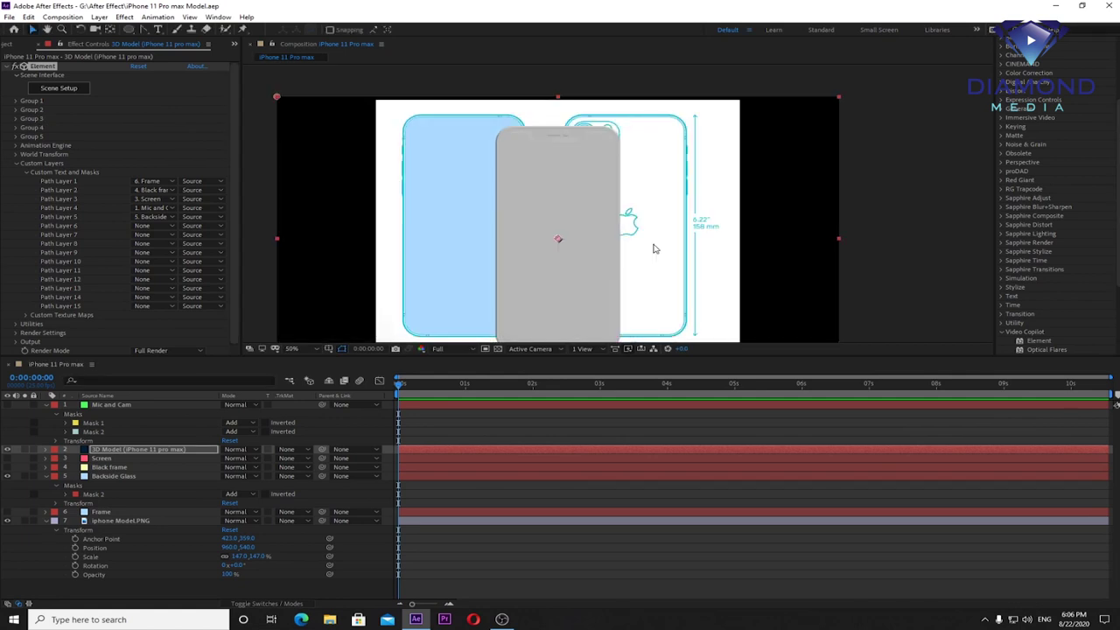
Step: Hide the 3D Model and Backside Glass layers and bring the blueprint's camera area into view
left_click(7, 449)
left_click(7, 475)
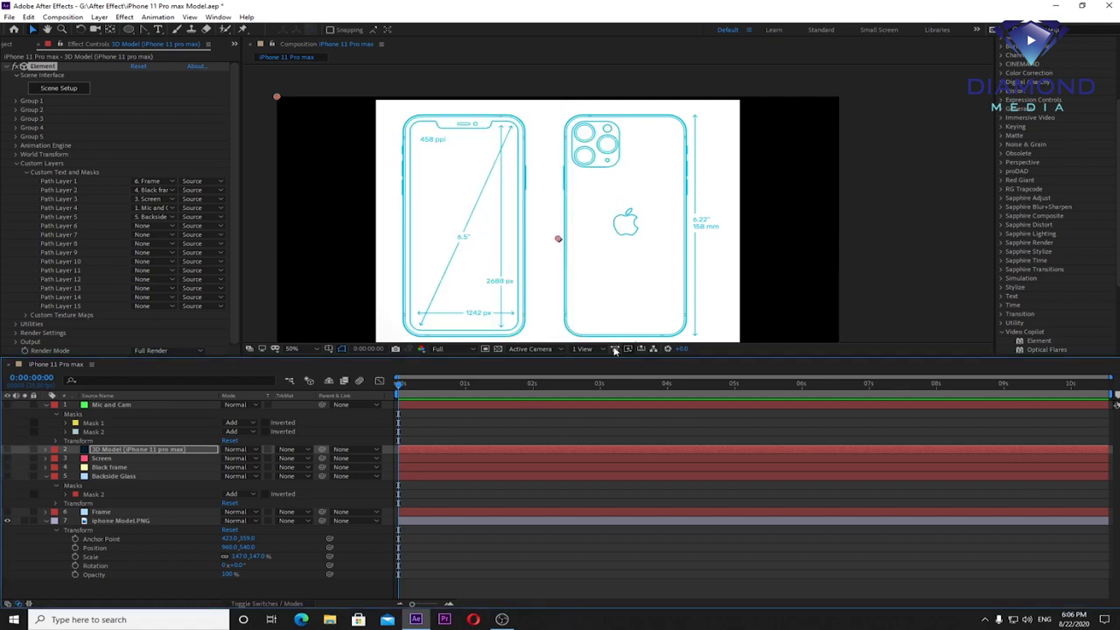
scroll(626, 146, "up", 2)
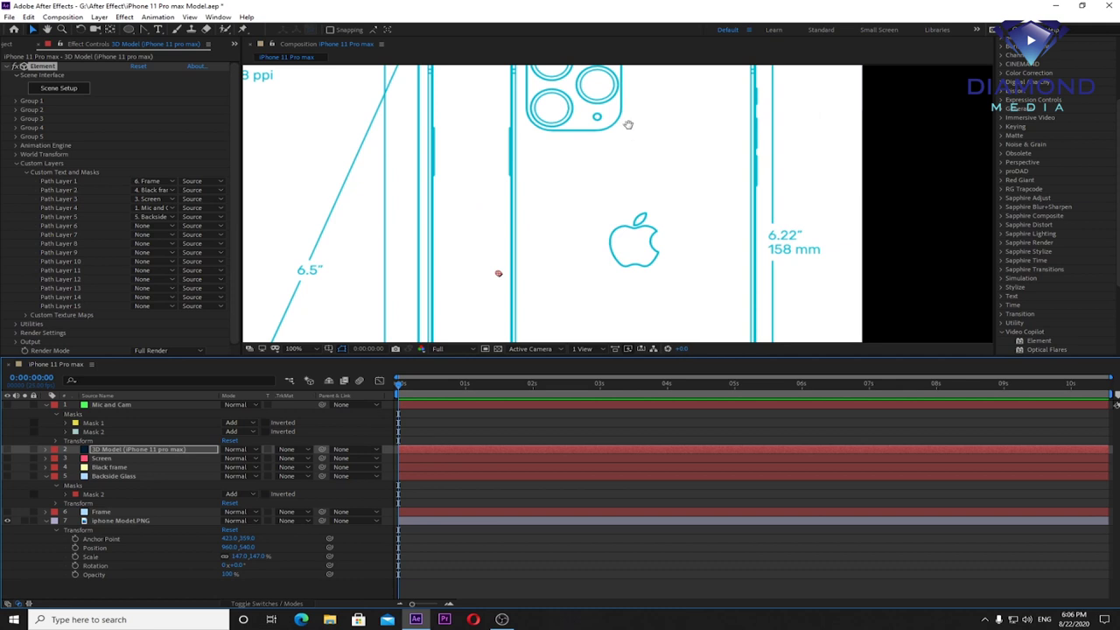
left_click_drag(627, 124, 577, 225)
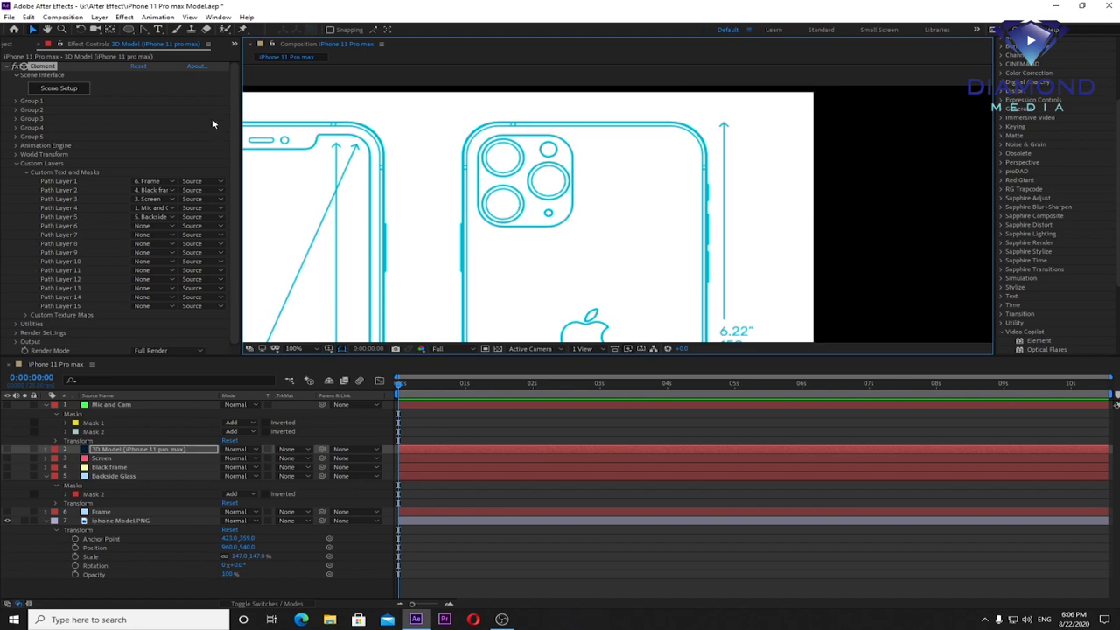
left_click(99, 17)
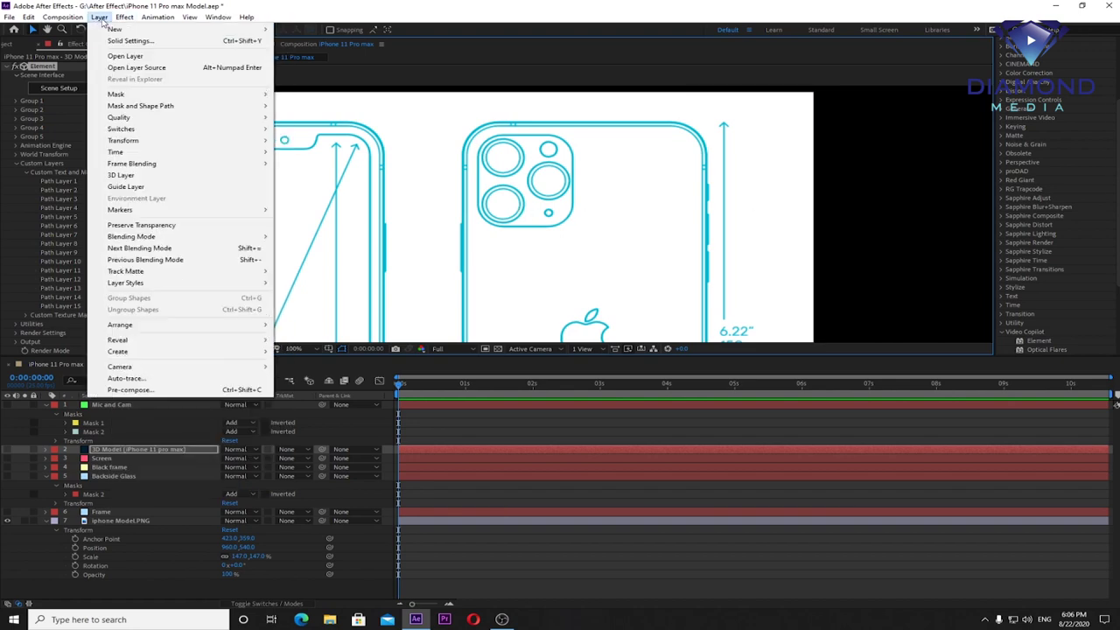
Step: Create a bright magenta 1920×1080 solid named 'Back Camera', then hide that layer
mouse_move(114, 29)
left_click(366, 40)
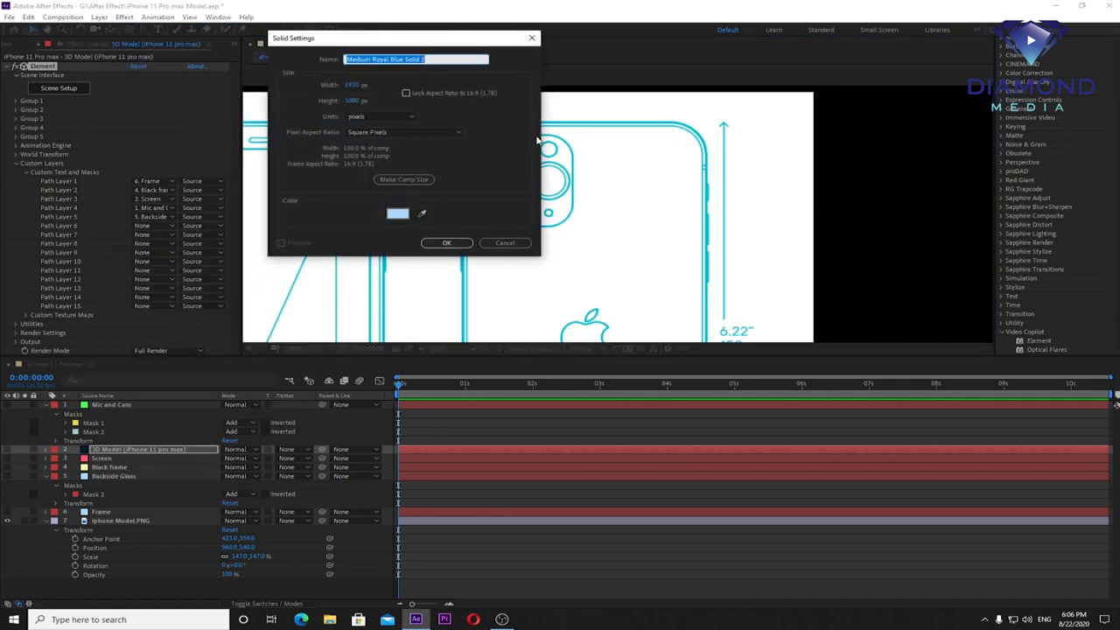
left_click(398, 214)
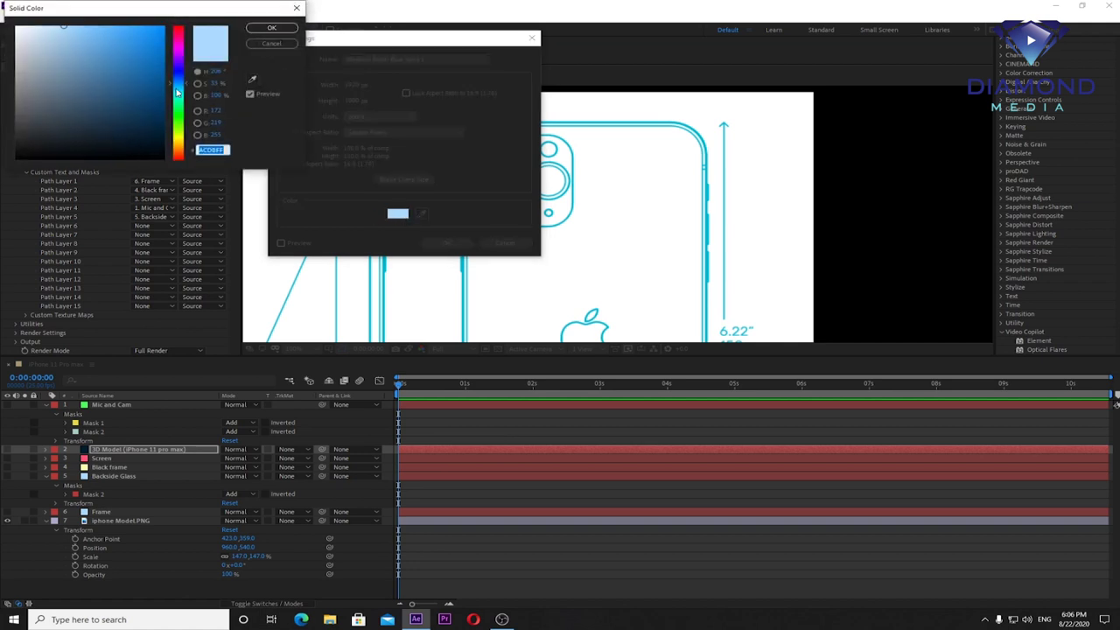
left_click(177, 48)
left_click(127, 26)
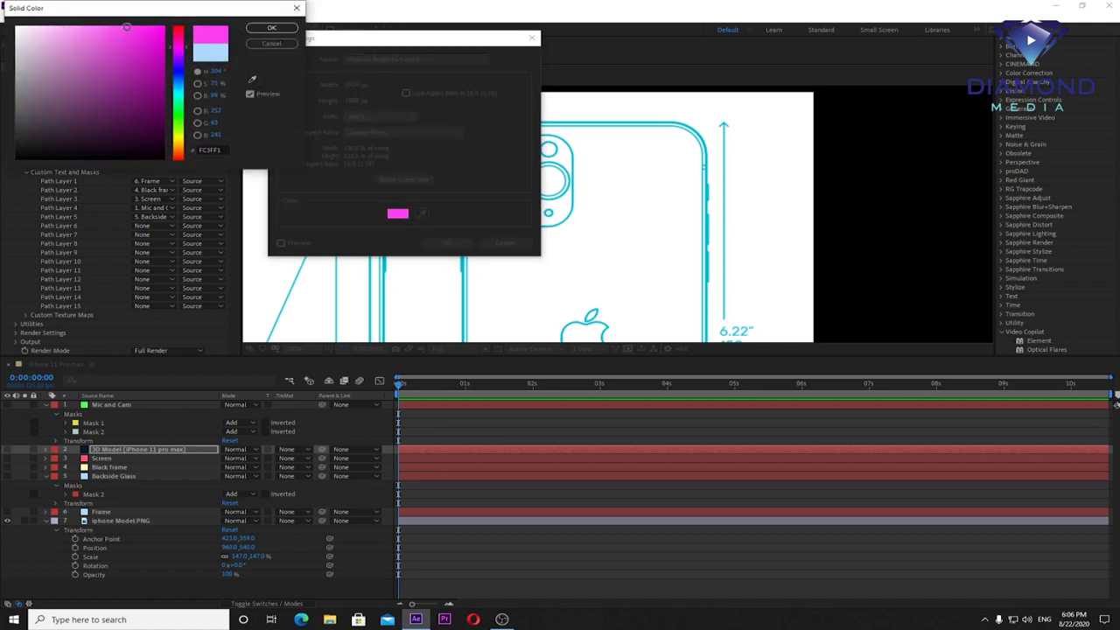
left_click(271, 28)
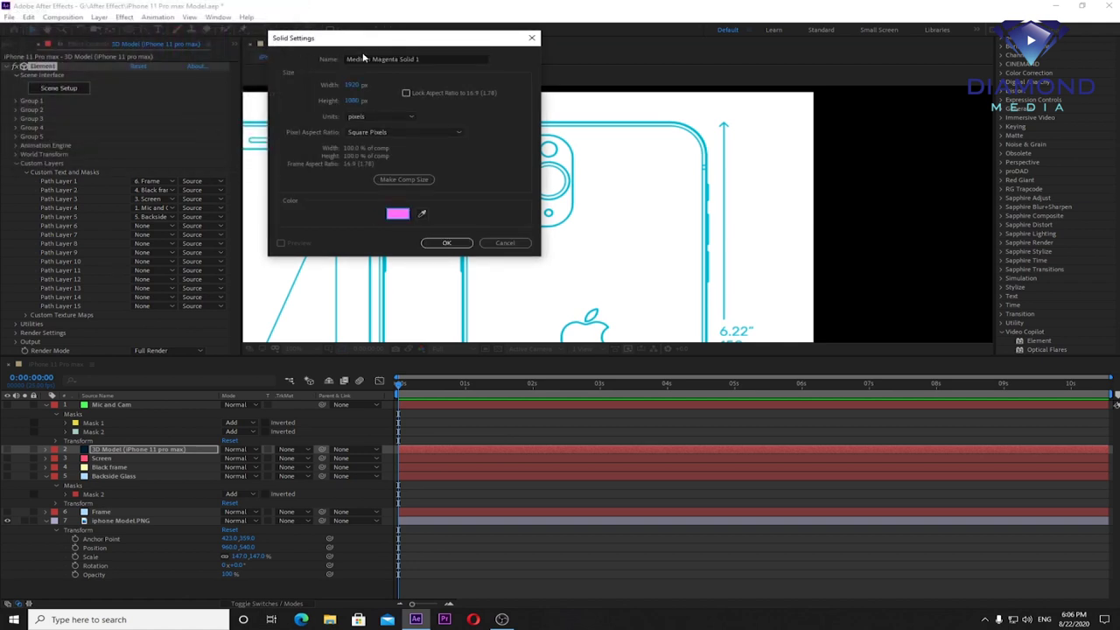
left_click_drag(440, 59, 270, 61)
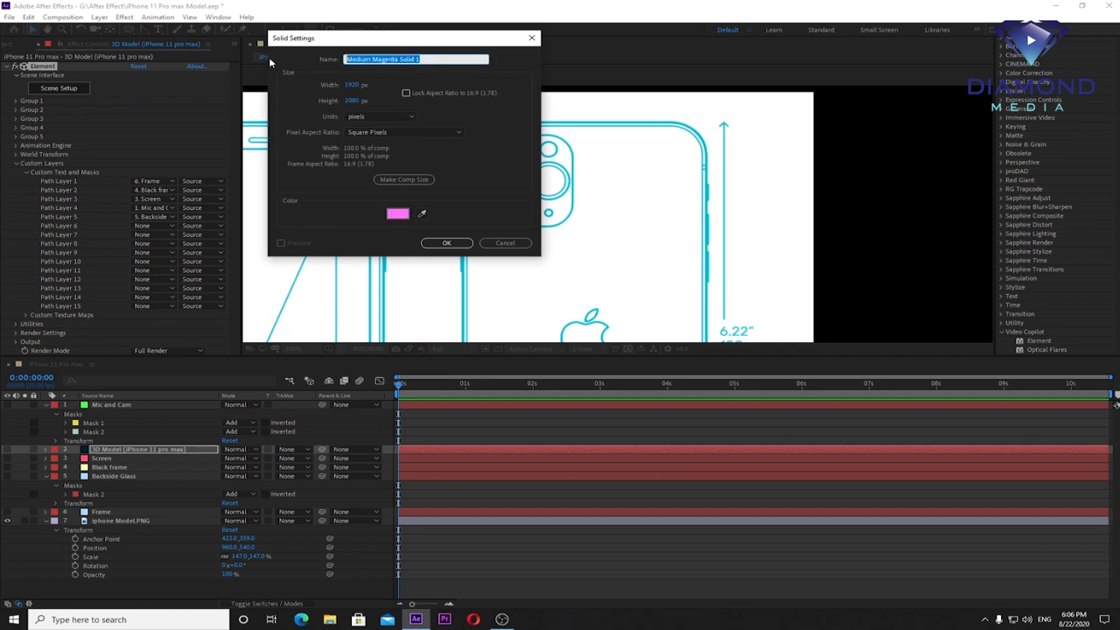
type("Back Camera")
key("Return")
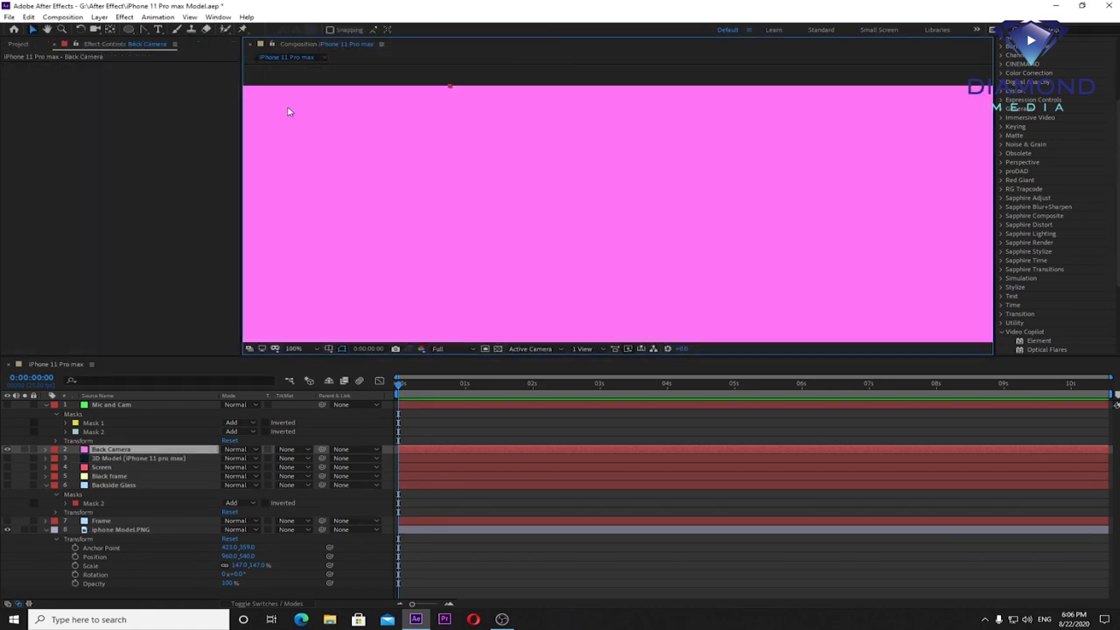
left_click(7, 449)
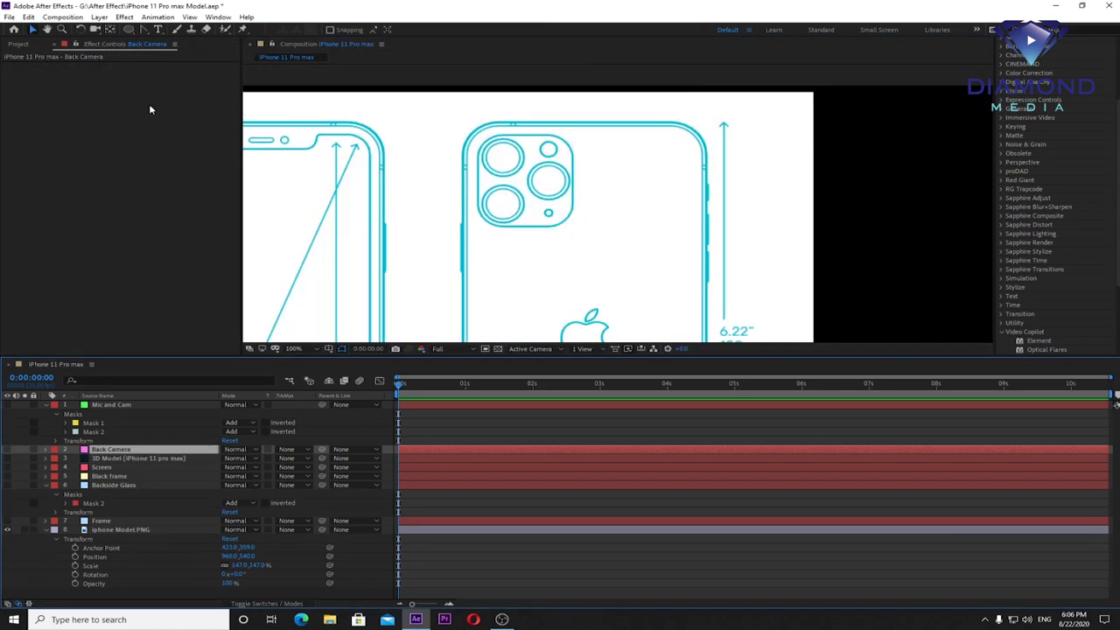
Step: Draw a rounded-rectangle mask around the blueprint's camera module on Back Camera
left_click_drag(130, 31, 175, 54)
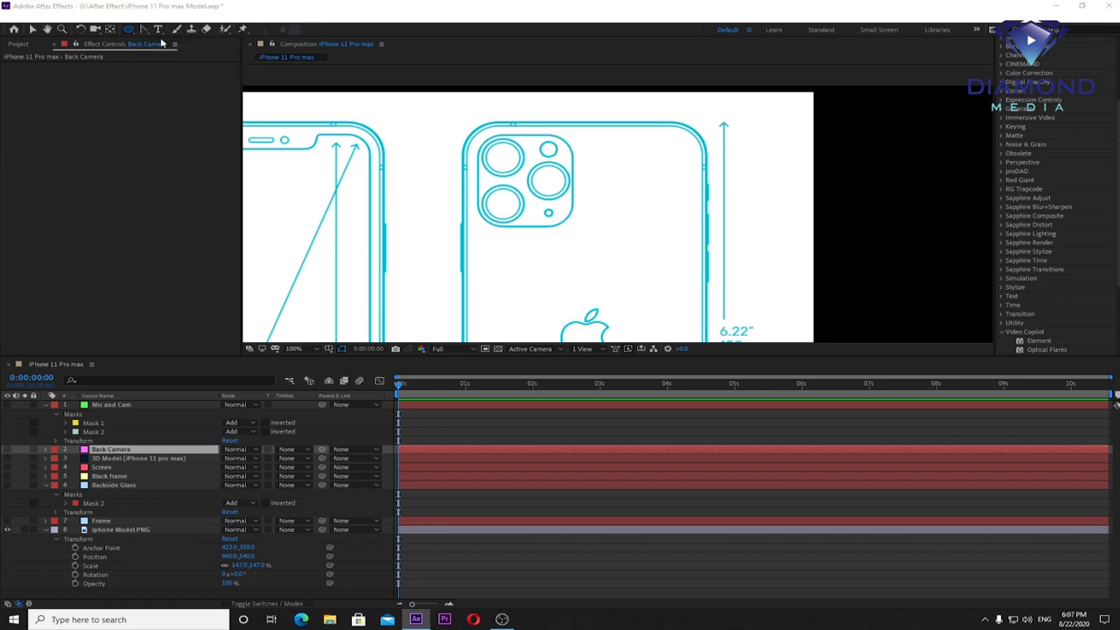
scroll(557, 154, "up", 1)
scroll(597, 194, "up", 1)
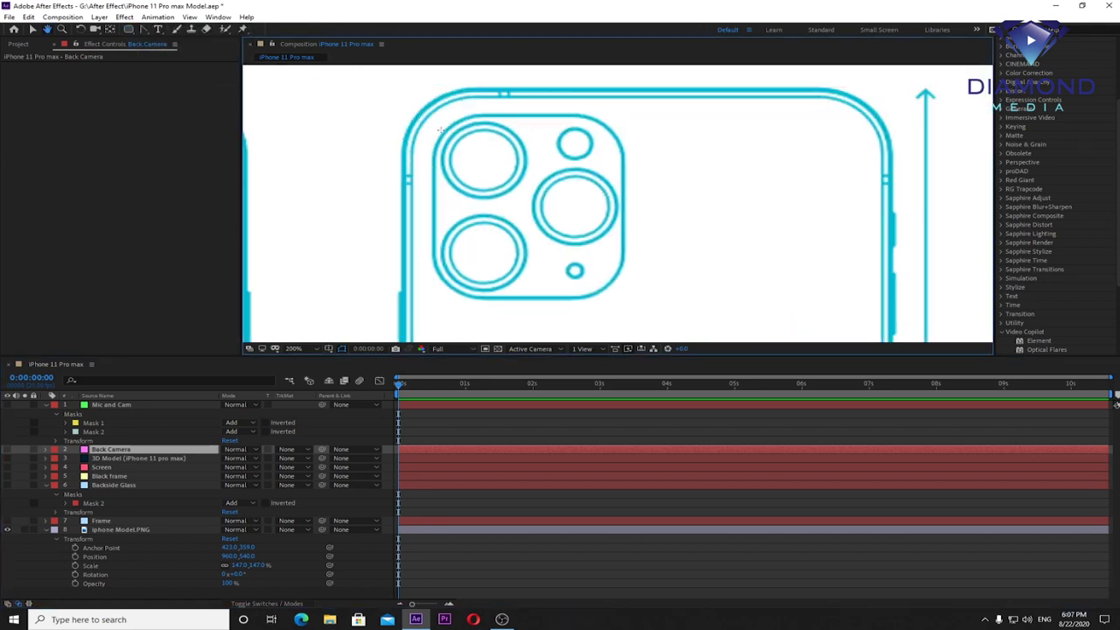
left_click_drag(440, 119, 618, 295)
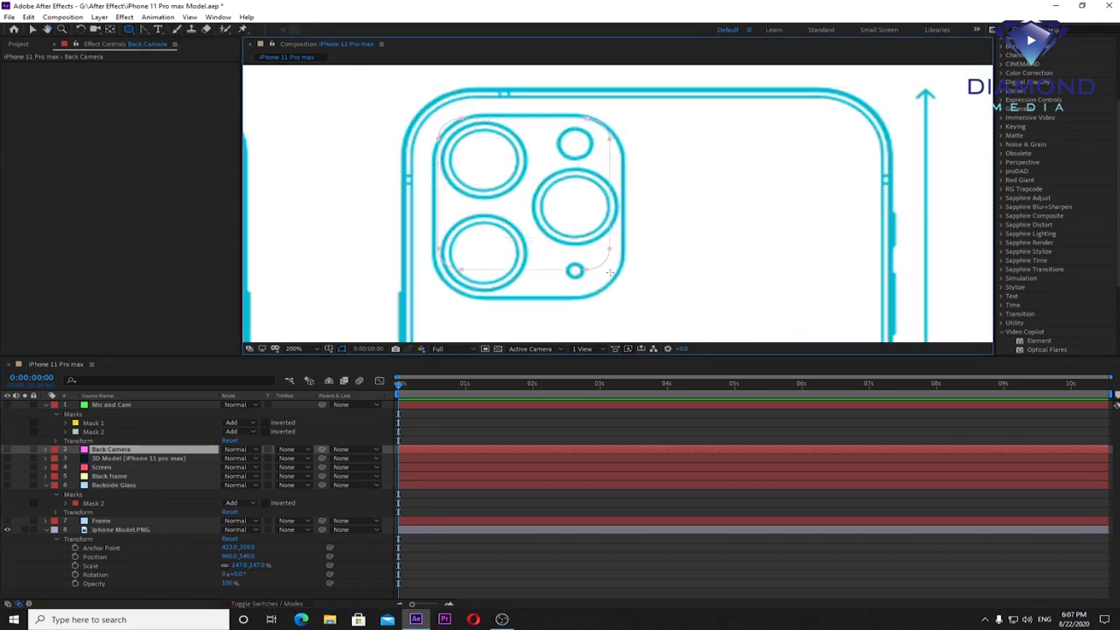
left_click_drag(619, 295, 621, 296)
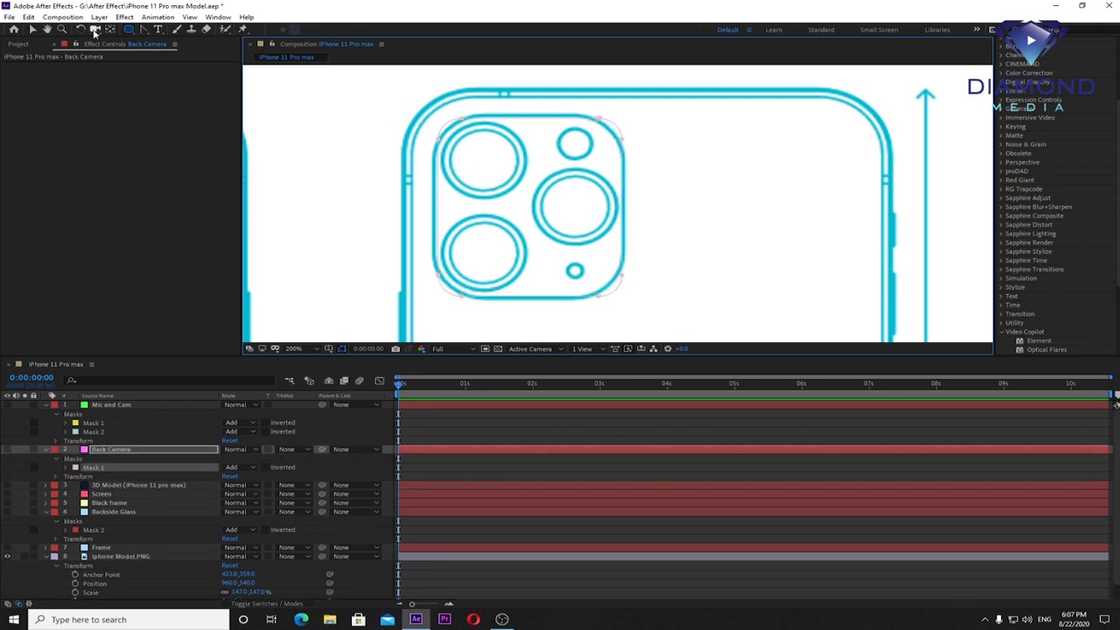
Step: Stretch the mask's left, right, top and bottom edges out to the camera outline
left_click(32, 28)
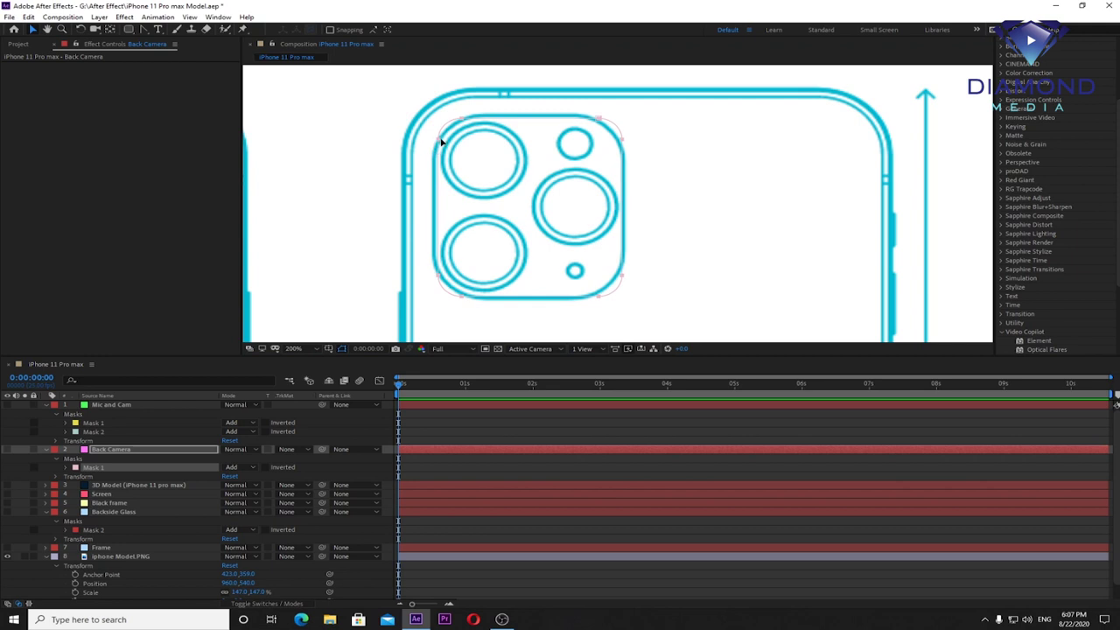
left_click(440, 204)
left_click_drag(438, 208, 432, 207)
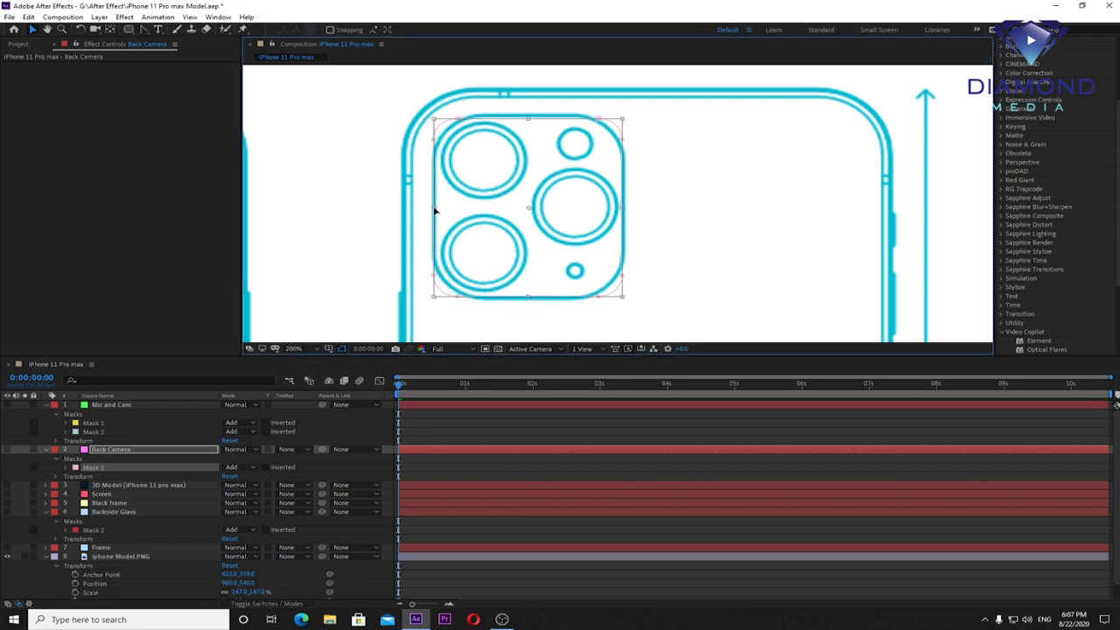
left_click_drag(621, 207, 622, 209)
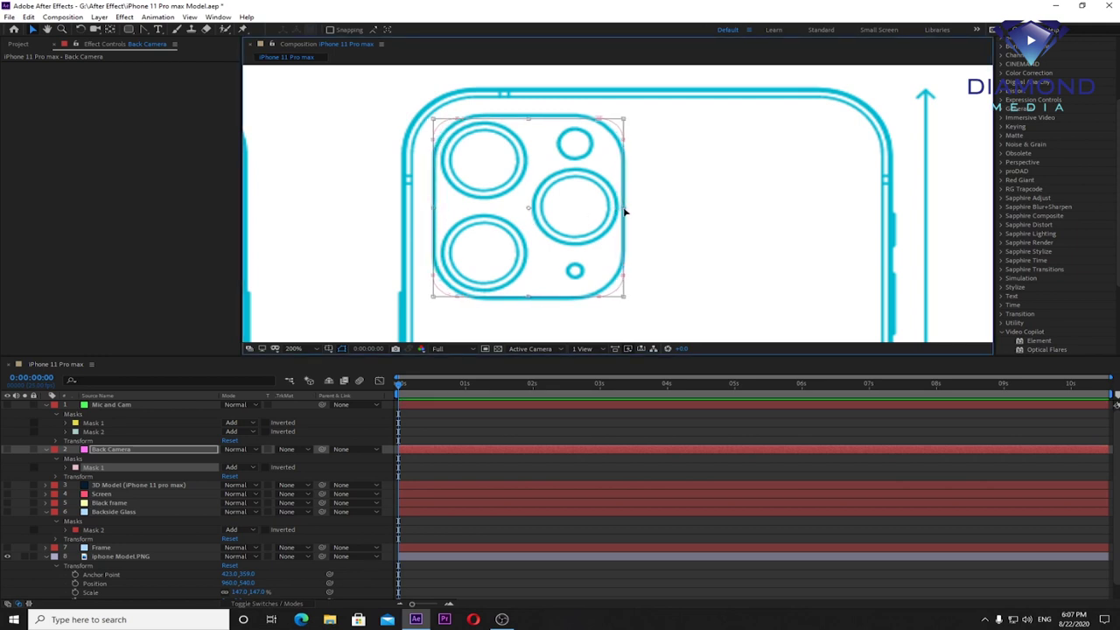
left_click_drag(528, 118, 529, 114)
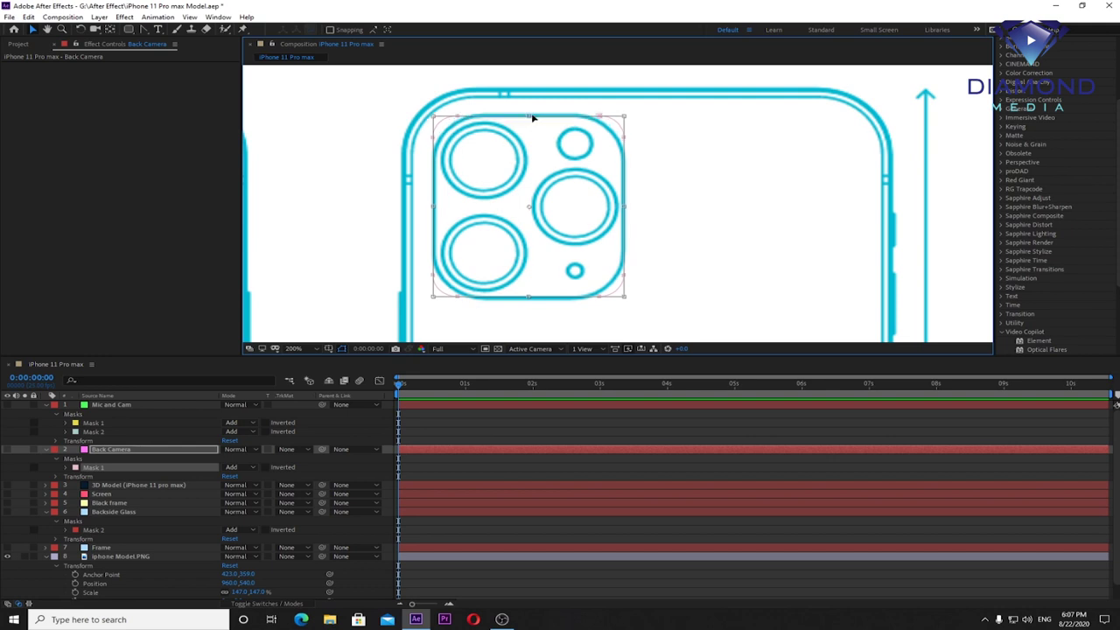
left_click_drag(527, 296, 529, 300)
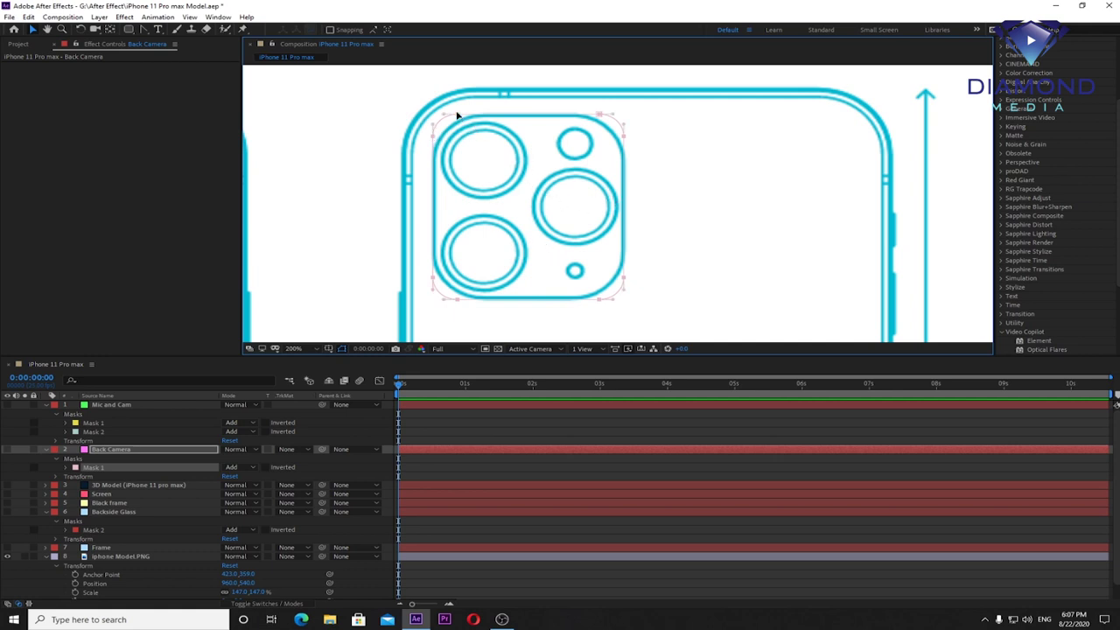
Step: Reshape the mask's corner points to match the camera module's rounded corners
left_click(613, 115)
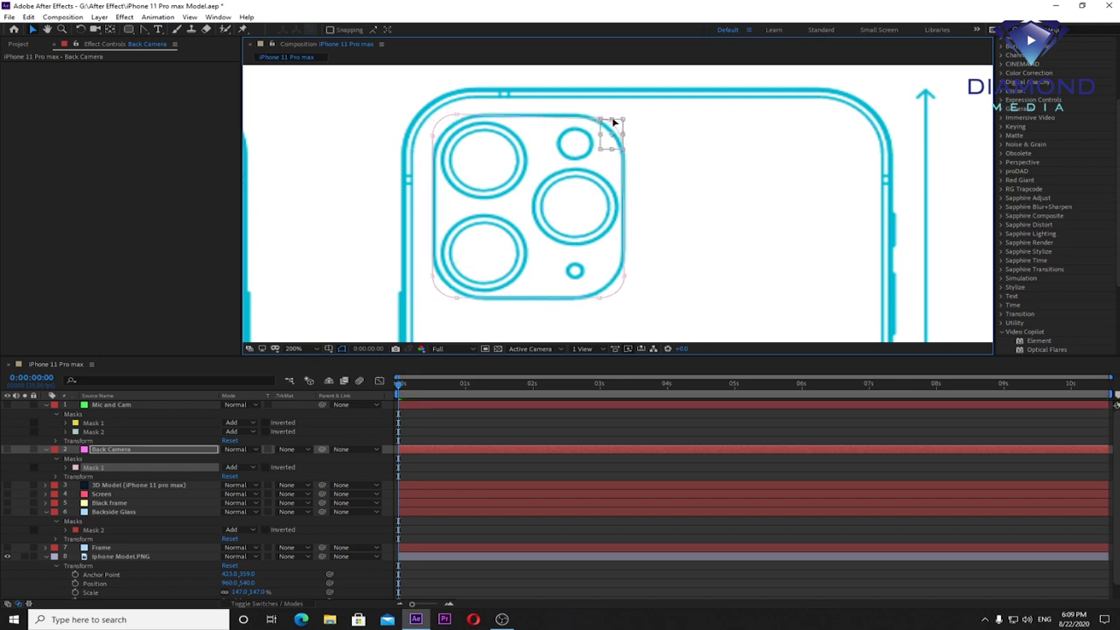
left_click_drag(600, 132, 578, 136)
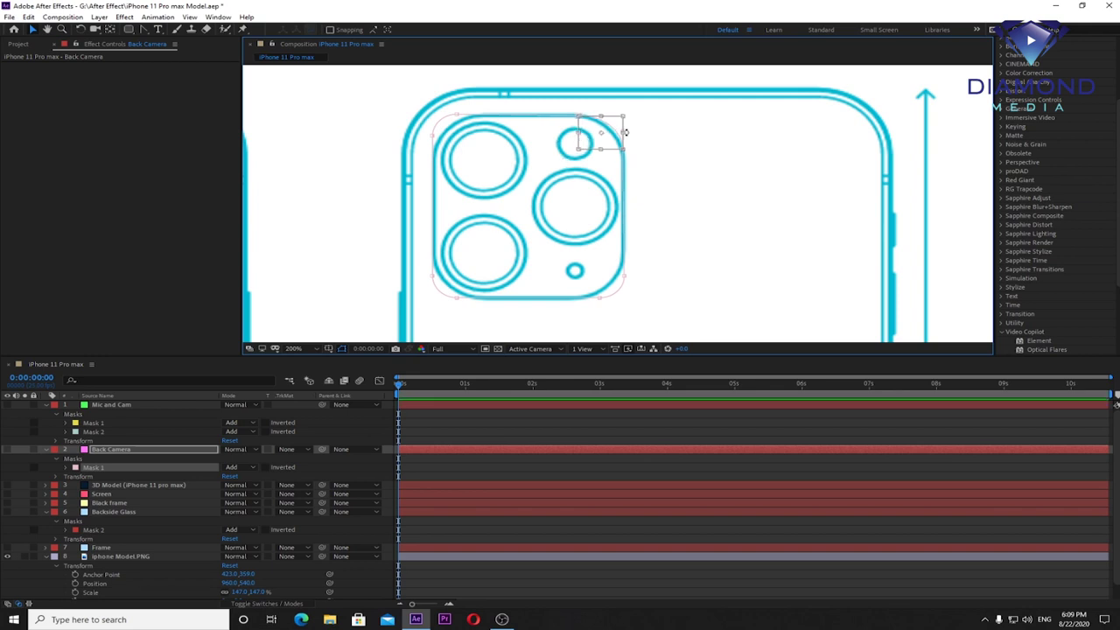
left_click_drag(621, 132, 623, 137)
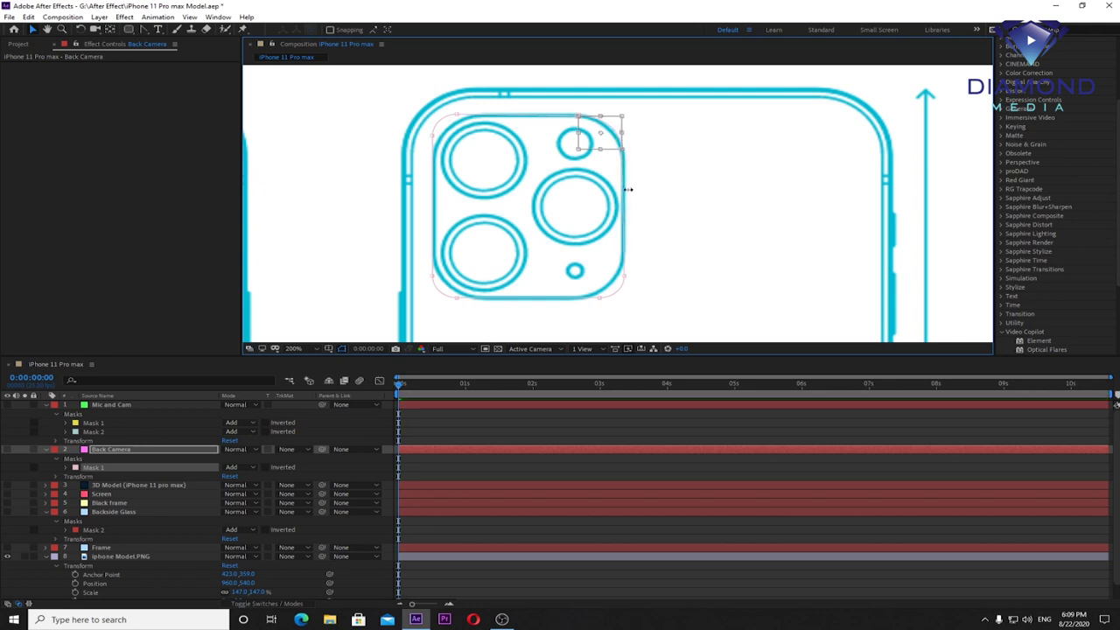
left_click(630, 254)
mouse_move(432, 125)
left_mouse_down()
mouse_move(477, 125)
mouse_move(480, 162)
left_mouse_up()
left_click_drag(626, 299, 586, 278)
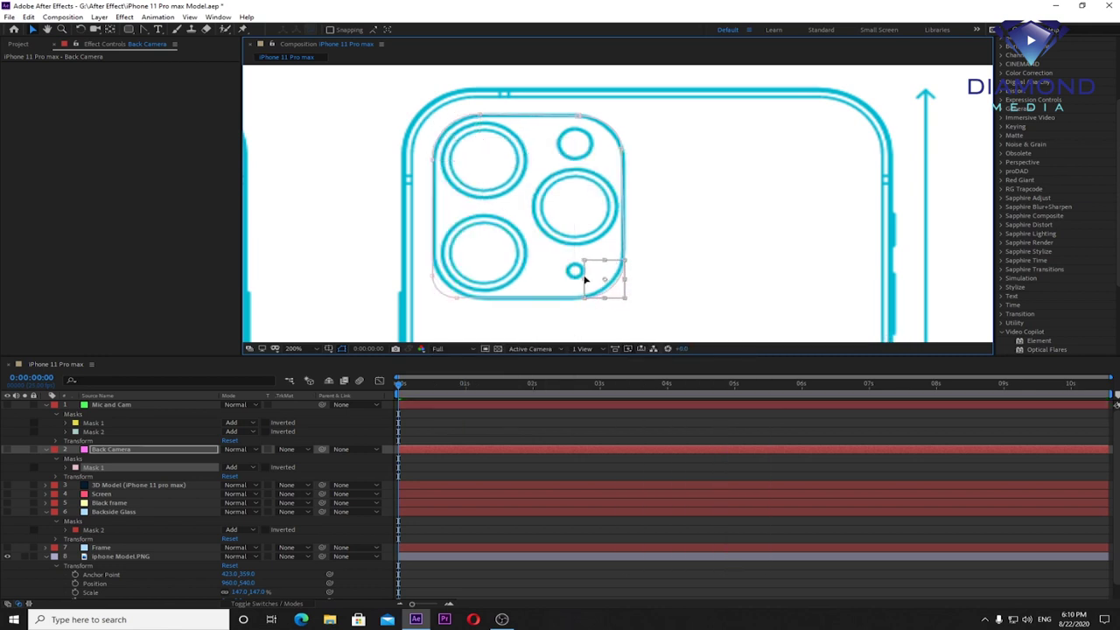
left_click_drag(432, 274, 480, 298)
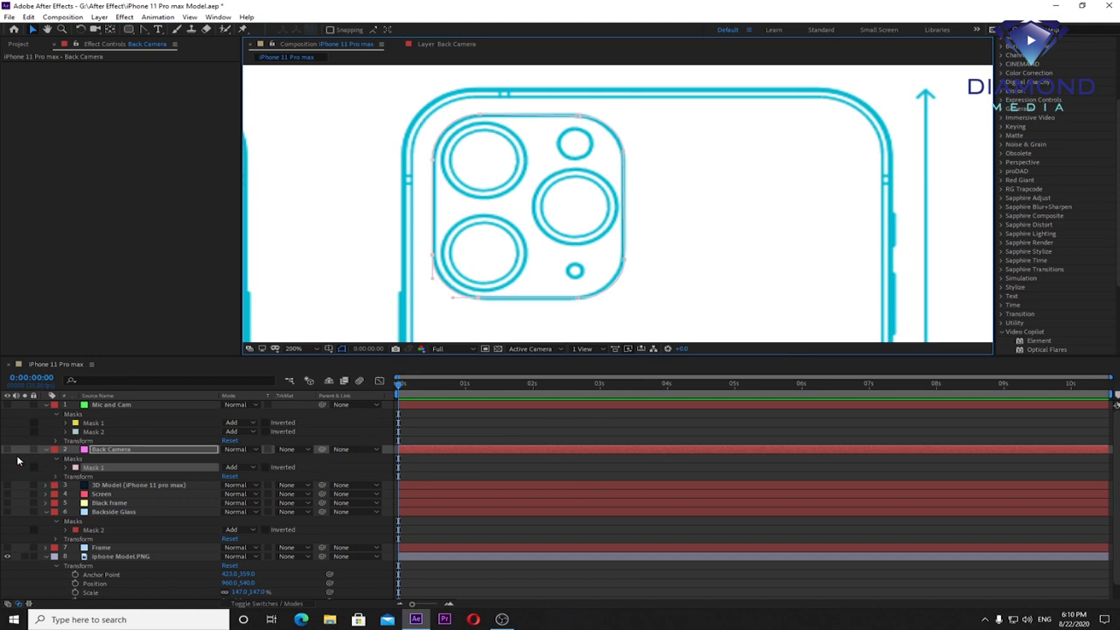
Step: Show Back Camera to check the mask, hide it again, and show the 3D Model layer
left_click(6, 450)
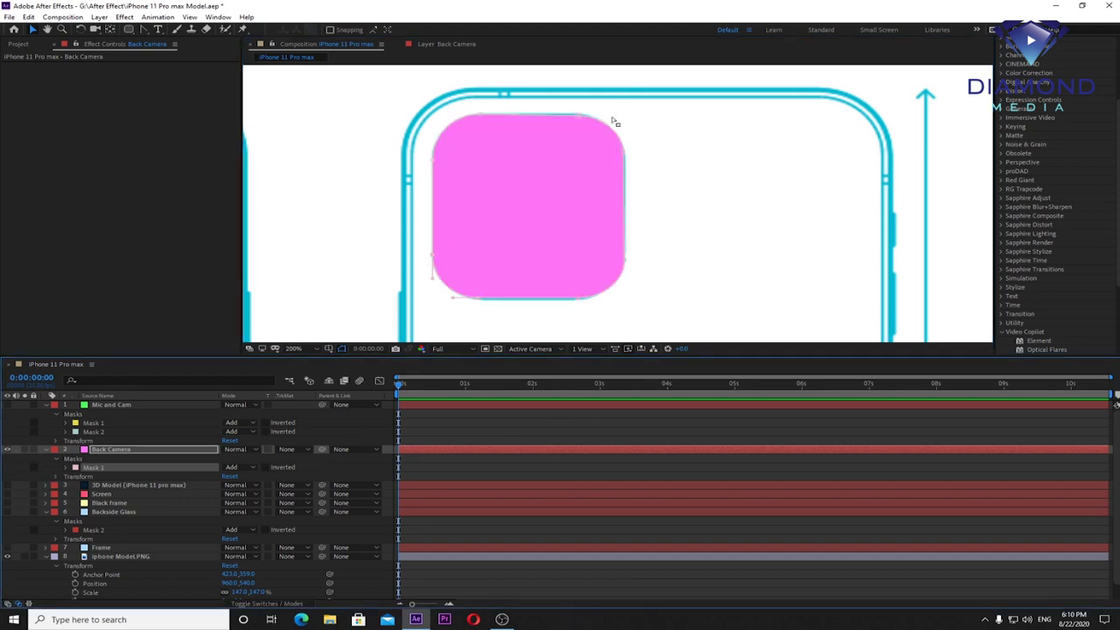
left_click(582, 116)
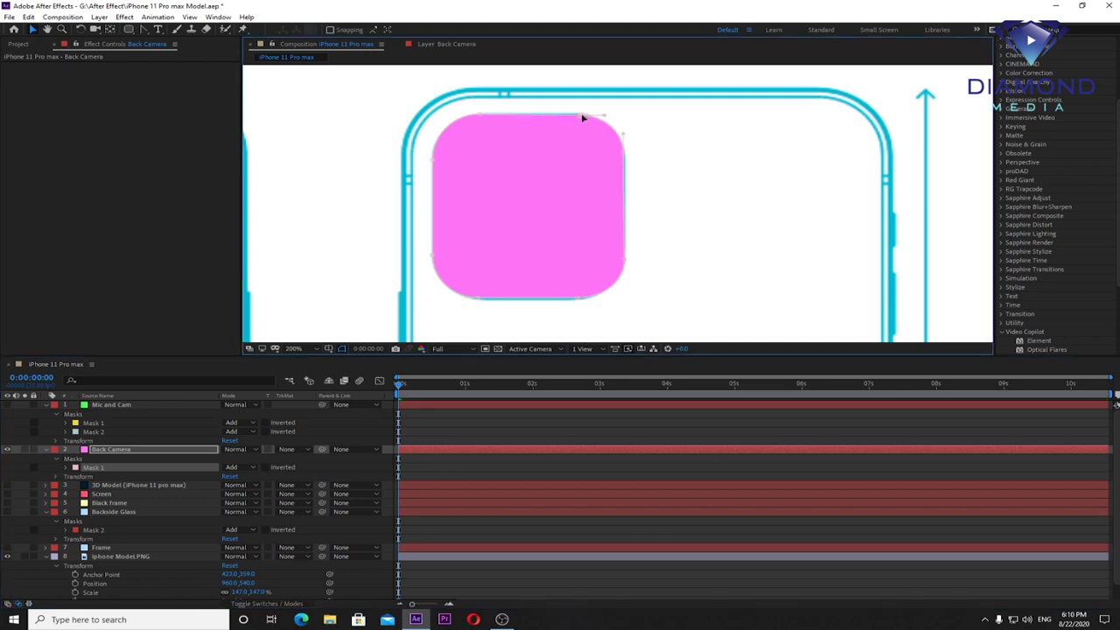
left_click(636, 433)
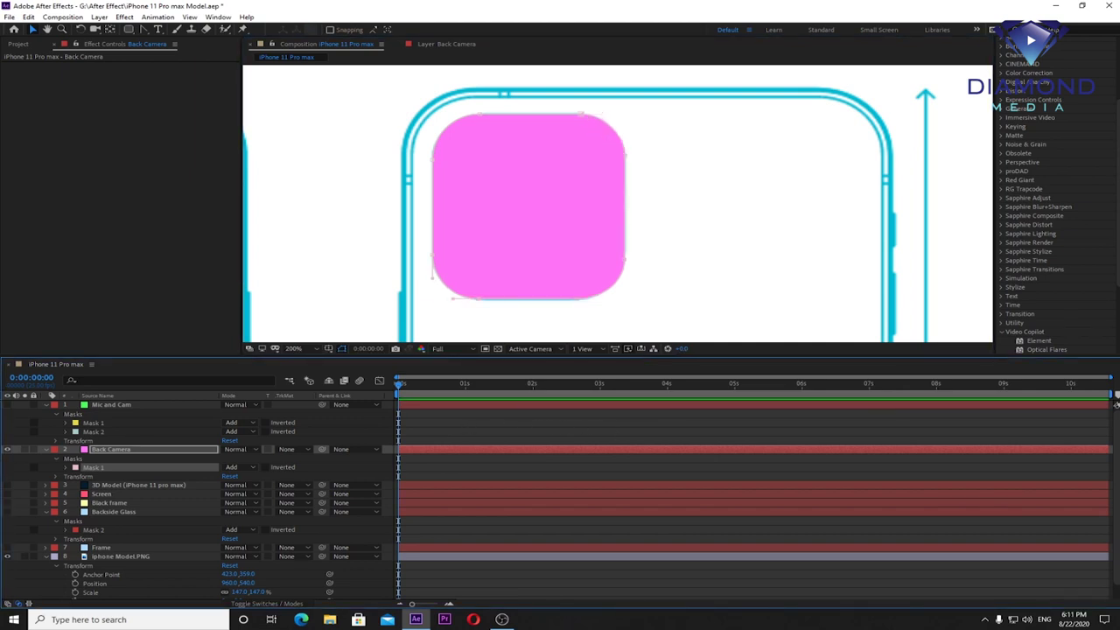
left_click(10, 451)
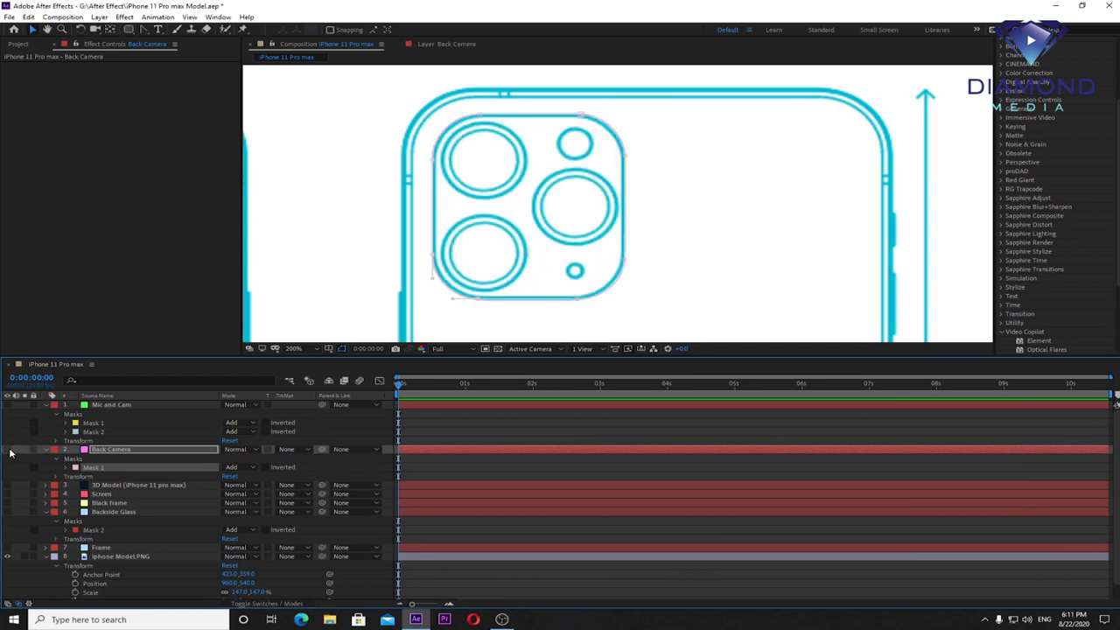
left_click(155, 485)
left_click(7, 484)
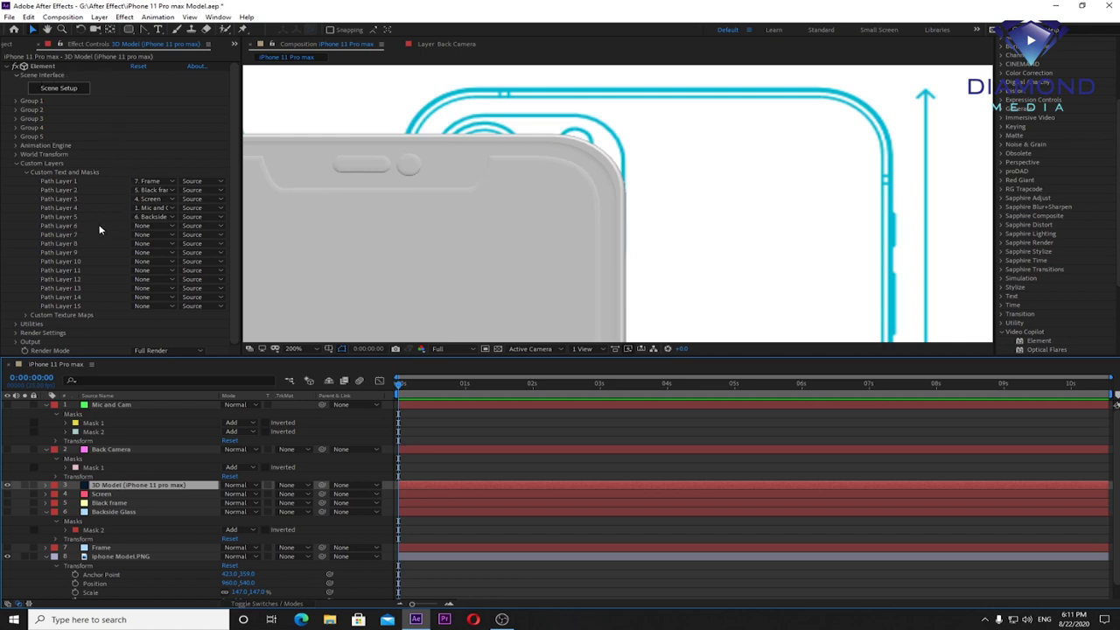
Step: Assign '2. Back Camera' to Element's Path Layer 6 and open Scene Setup
left_click(172, 226)
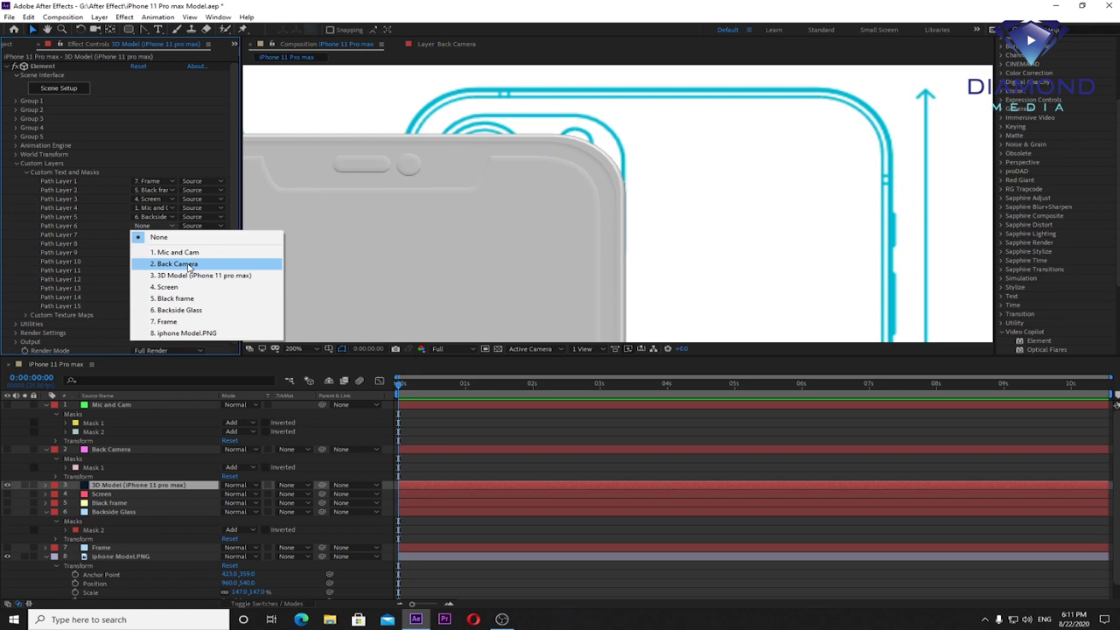
left_click(188, 265)
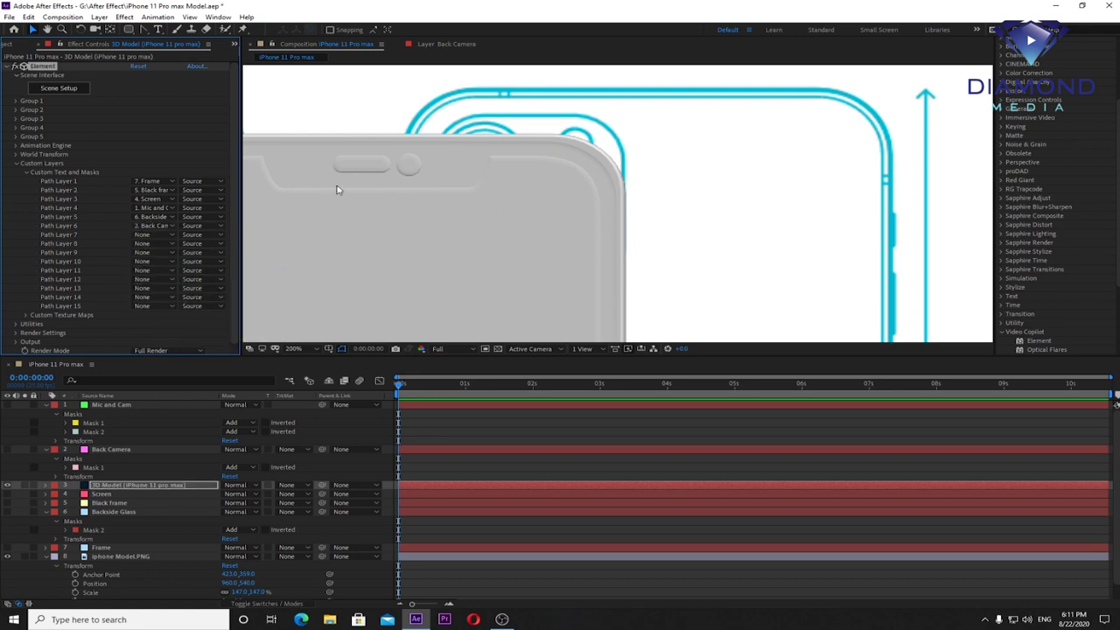
left_click(56, 89)
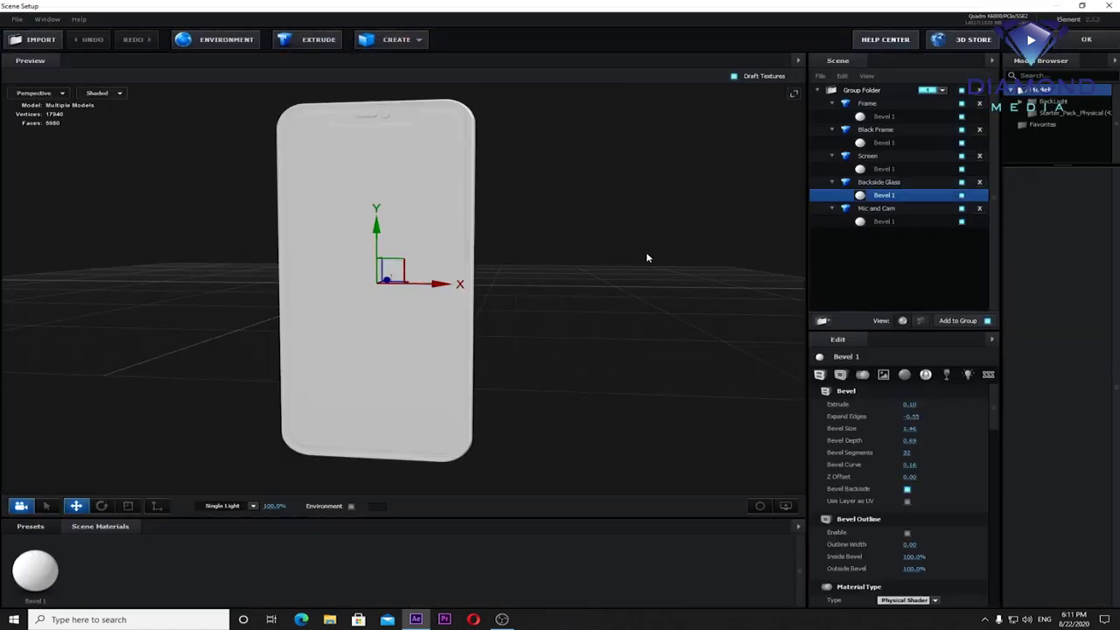
Step: Orbit around to the phone's back side and select the Backside Glass model
mouse_move(675, 229)
left_mouse_down()
mouse_move(572, 232)
mouse_move(553, 260)
mouse_move(565, 236)
mouse_move(615, 226)
left_mouse_up()
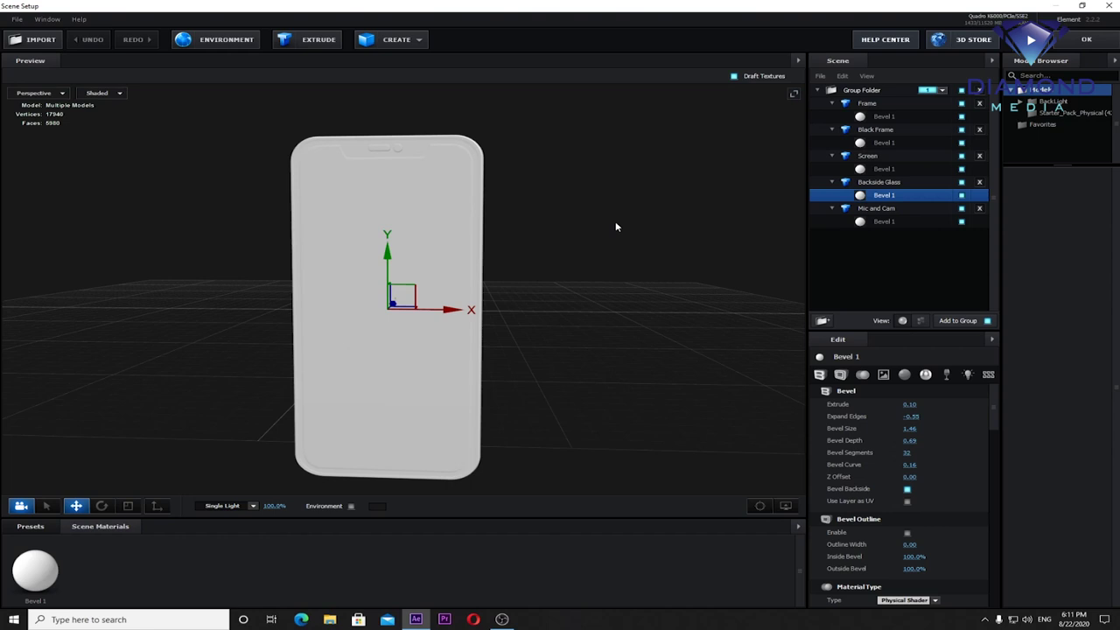
left_click_drag(616, 226, 454, 229)
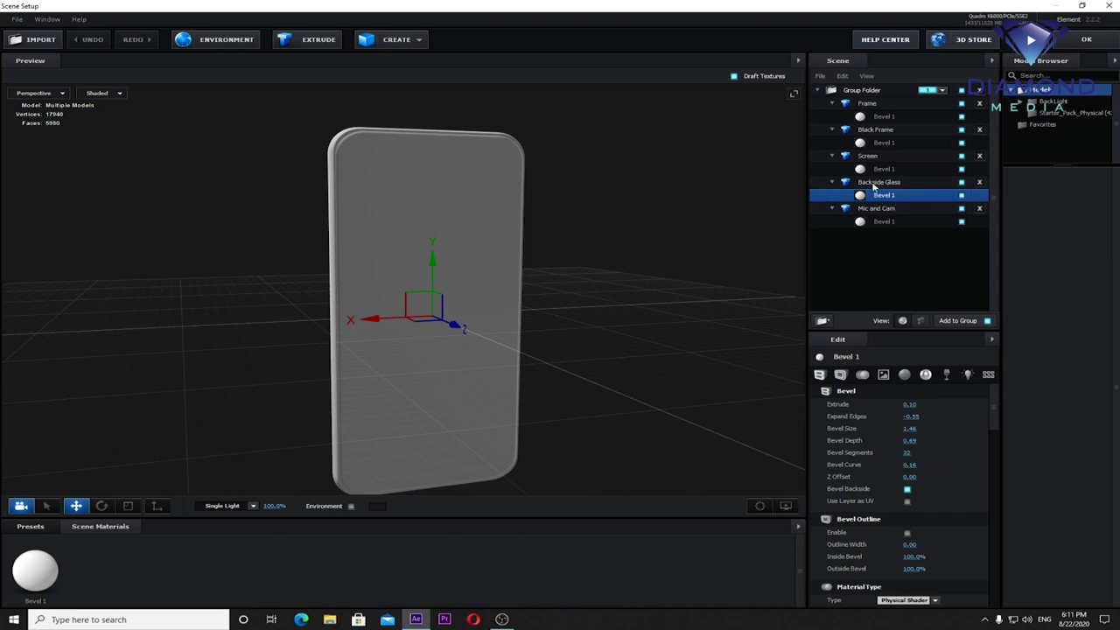
left_click(880, 183)
Step: Duplicate Backside Glass as 'Back Camera' and extrude it from Custom Path 6
right_click(880, 186)
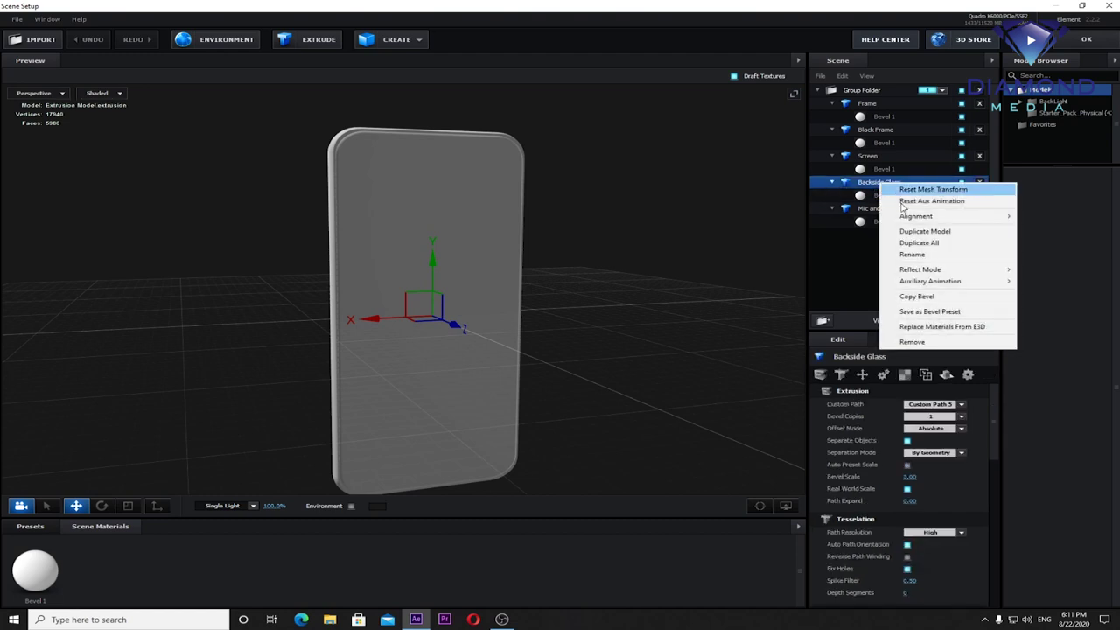
left_click(919, 233)
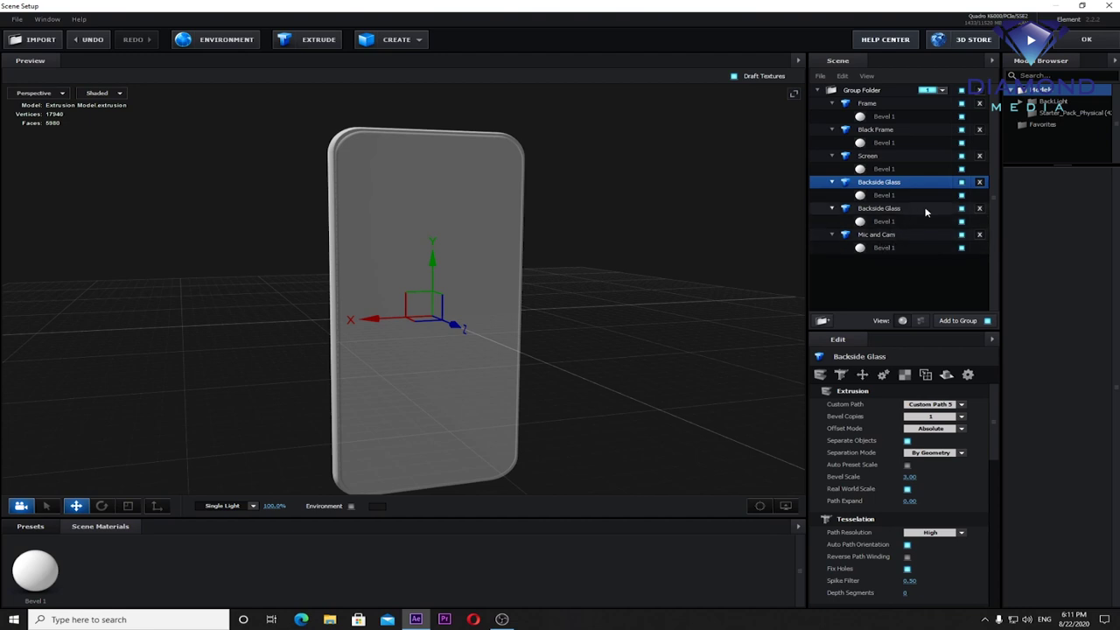
double_click(879, 210)
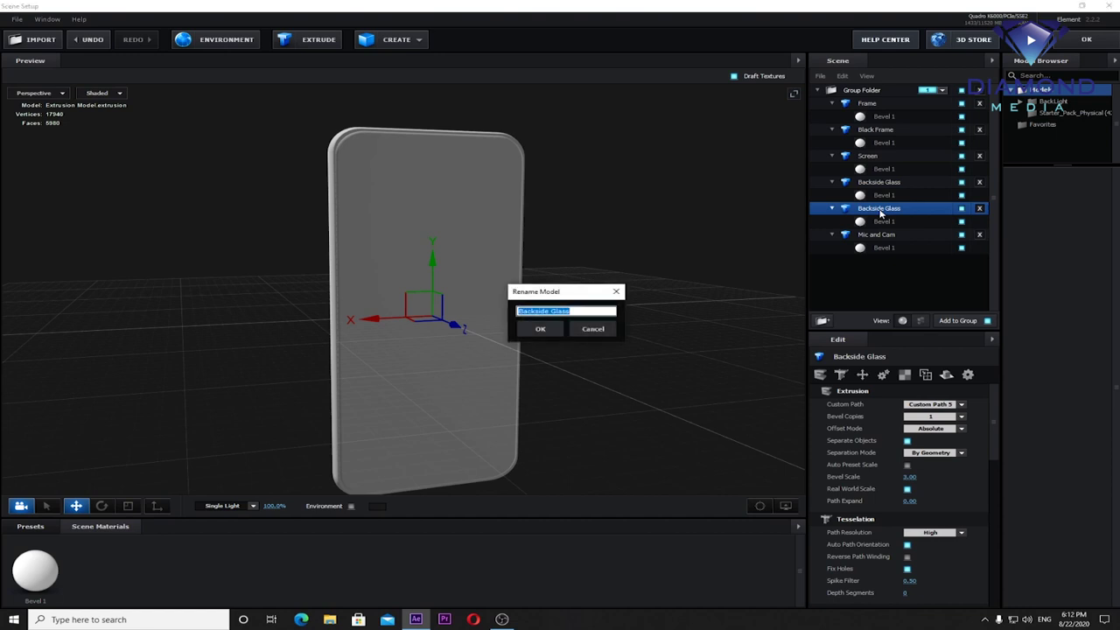
key("BackSpace")
type("Back Camera")
key("Return")
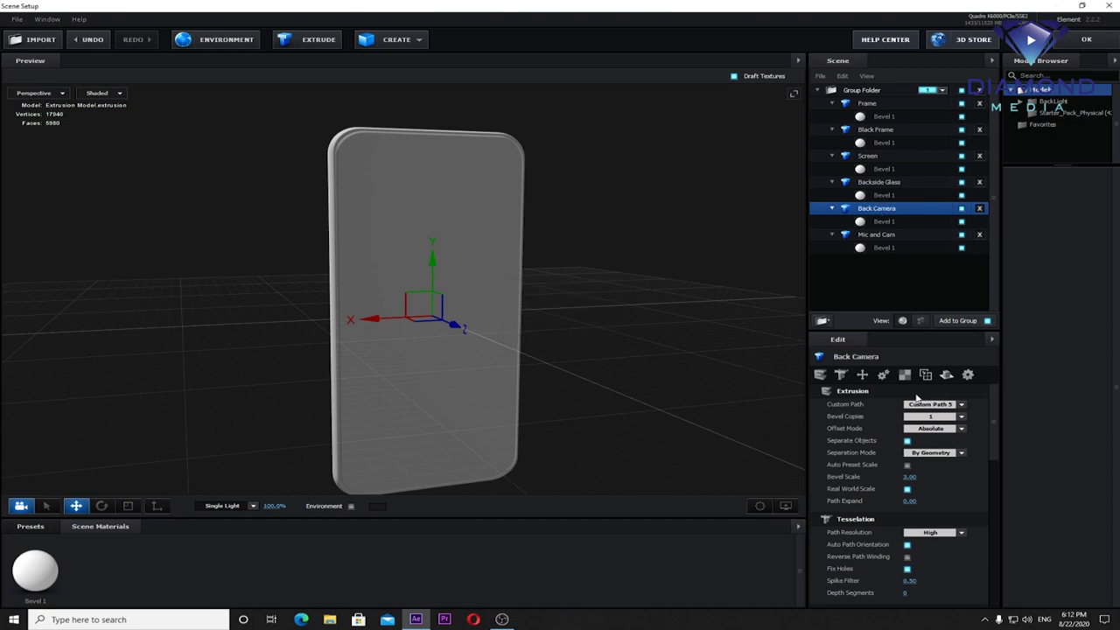
left_click(953, 407)
left_click(966, 465)
Step: Move the camera bump out in depth and up toward the phone's top, then zoom in close
left_click_drag(557, 341, 604, 339)
left_click_drag(498, 325, 512, 323)
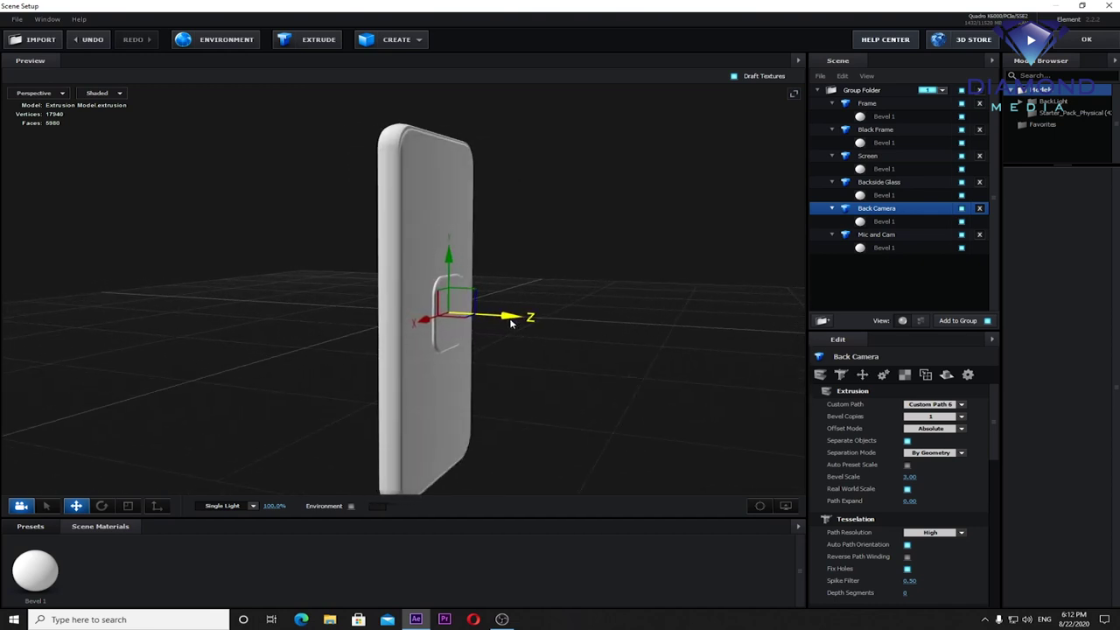
left_click_drag(448, 253, 448, 151)
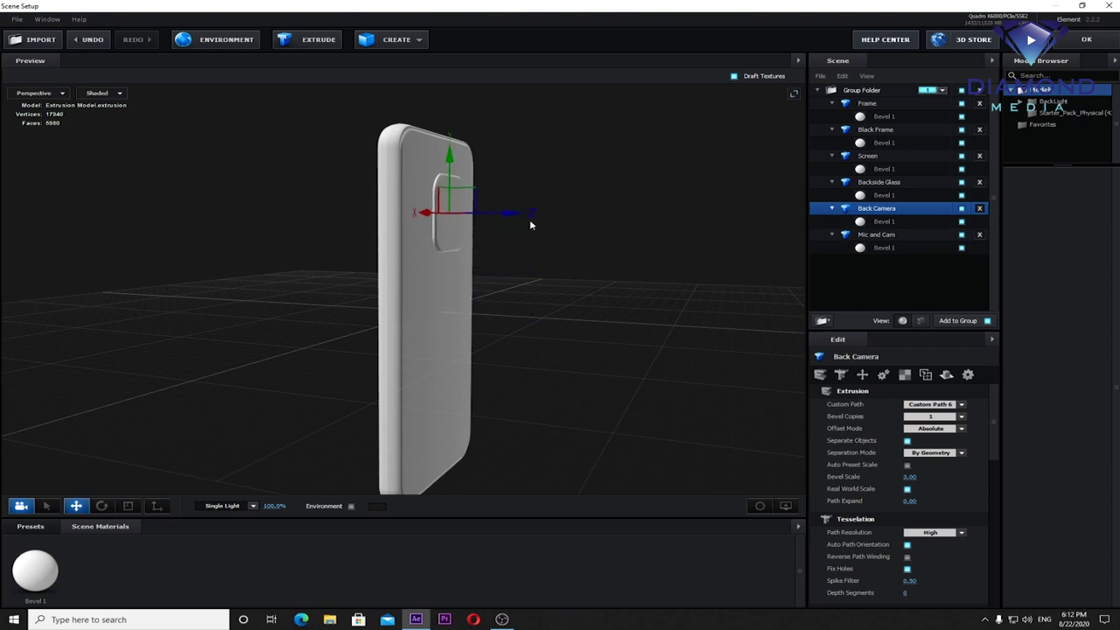
mouse_move(530, 225)
left_mouse_down()
mouse_move(595, 191)
mouse_move(555, 201)
left_mouse_up()
scroll(589, 204, "up", 3)
scroll(440, 230, "up", 2)
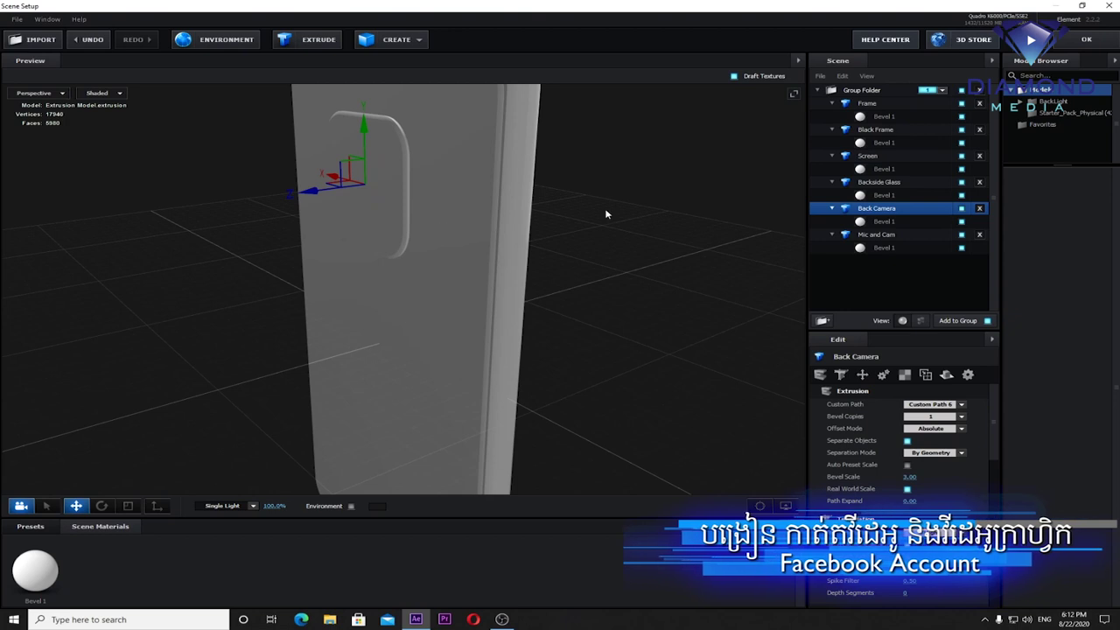
Step: Give Back Camera's bevel Extrude 0.36, 27 segments, Bevel Depth 0.29 and Bevel Curve 0.67
left_click(885, 221)
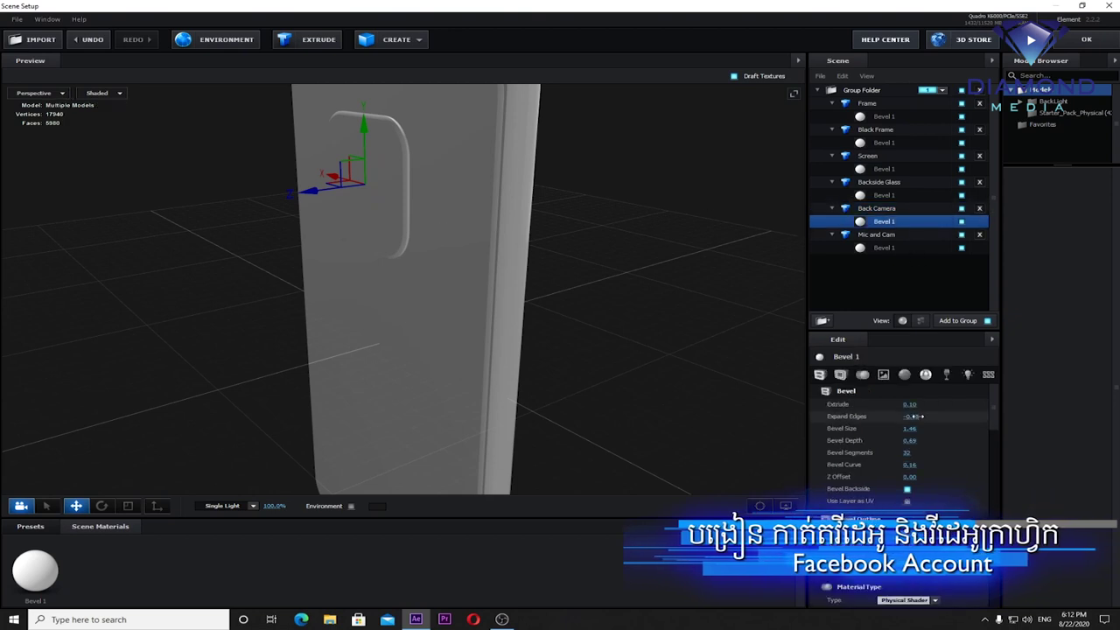
left_click_drag(910, 404, 931, 410)
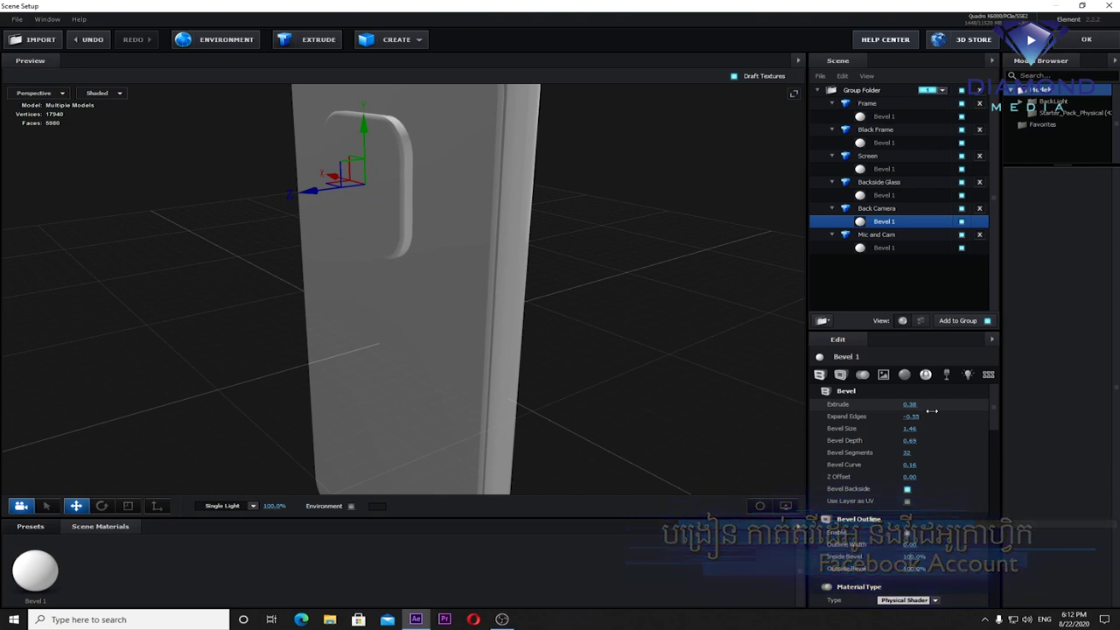
mouse_move(905, 454)
left_mouse_down()
mouse_move(879, 456)
mouse_move(891, 440)
mouse_move(878, 440)
left_mouse_up()
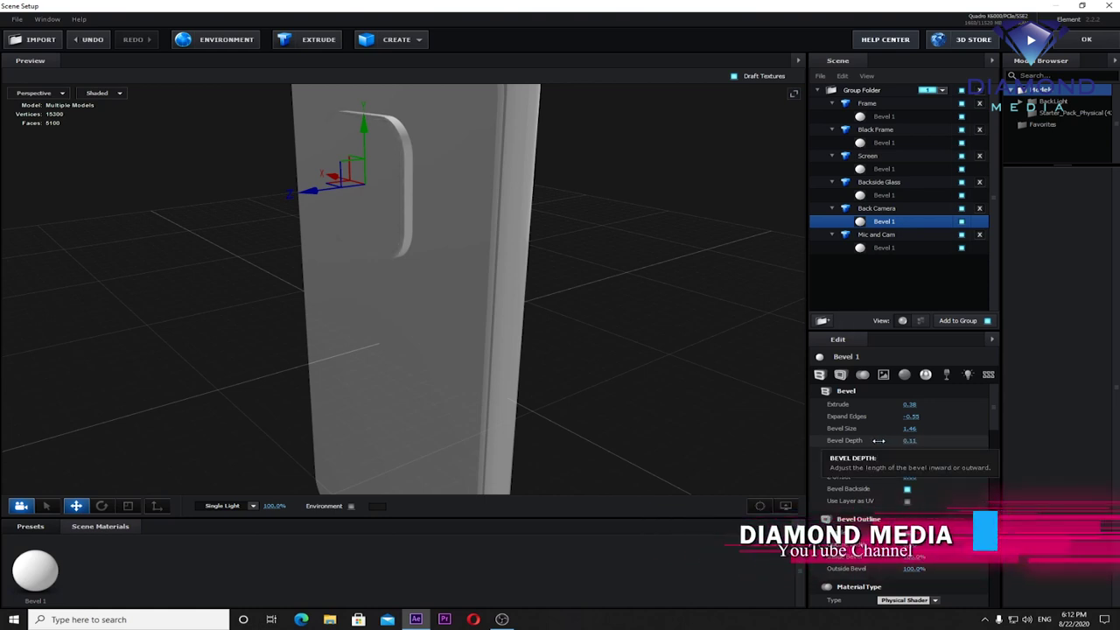
left_click_drag(878, 440, 903, 440)
mouse_move(447, 254)
left_mouse_down()
mouse_move(474, 247)
mouse_move(495, 210)
left_mouse_up()
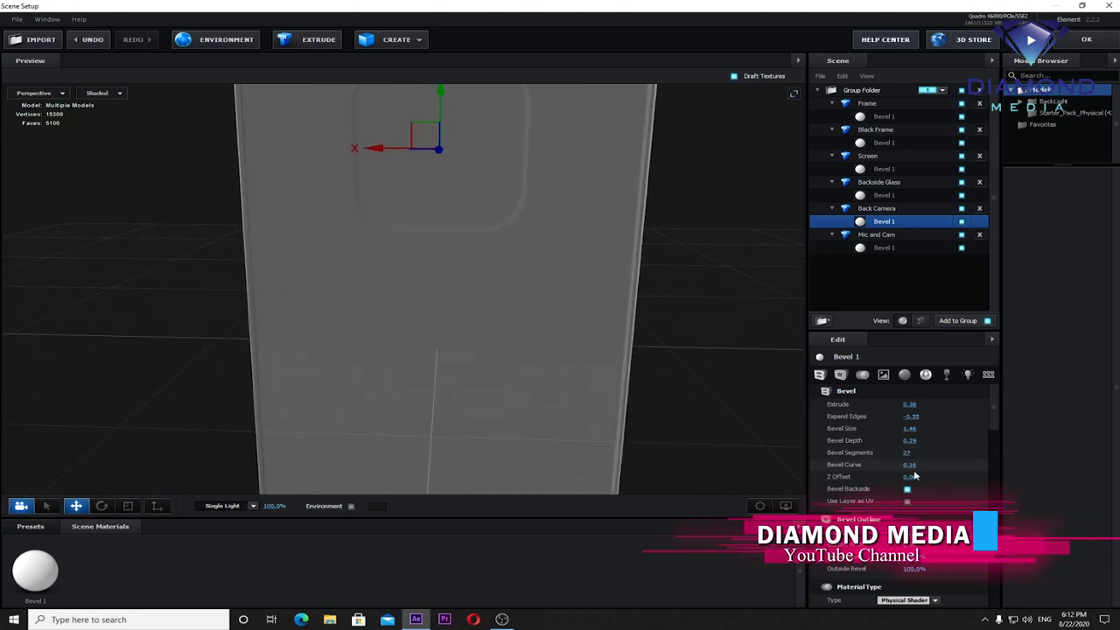
left_click_drag(907, 464, 935, 464)
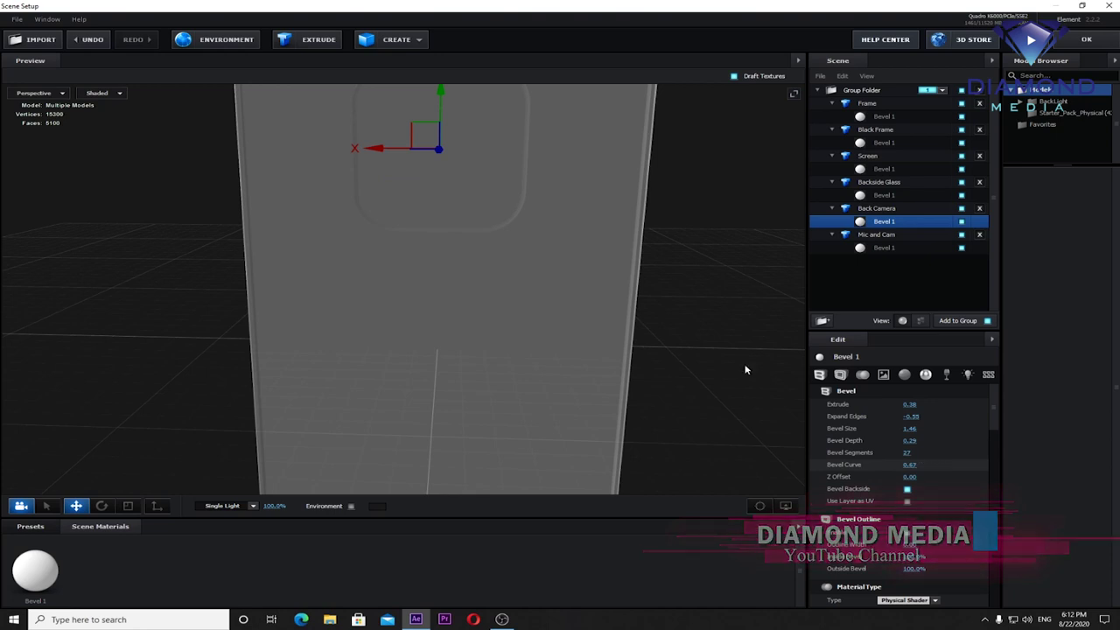
mouse_move(500, 265)
left_mouse_down()
mouse_move(555, 281)
mouse_move(552, 303)
mouse_move(195, 163)
left_mouse_up()
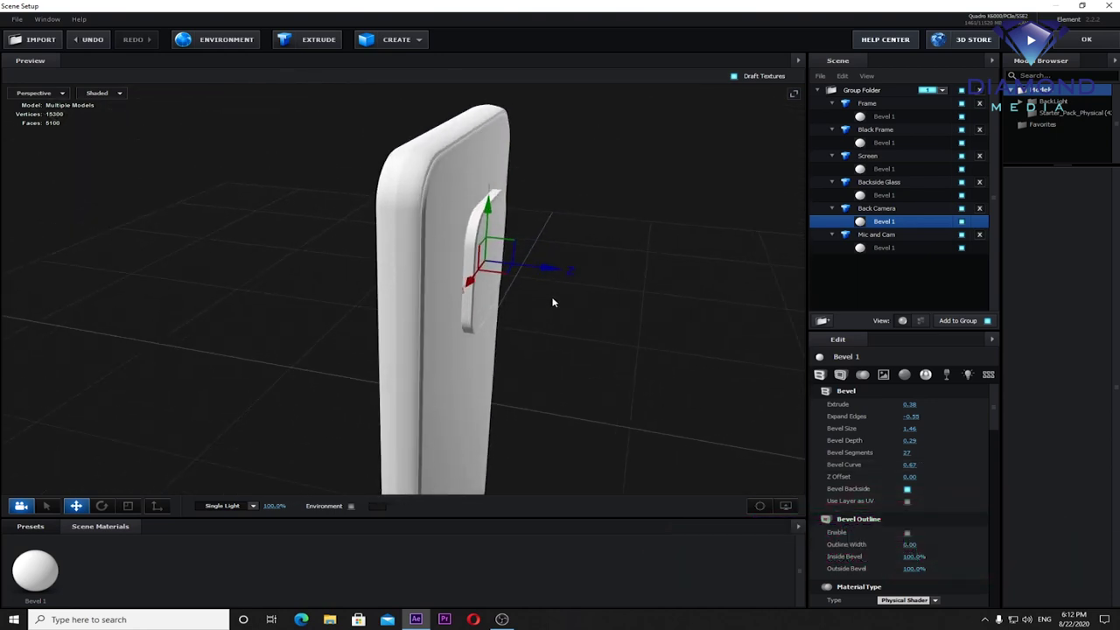
left_click(58, 94)
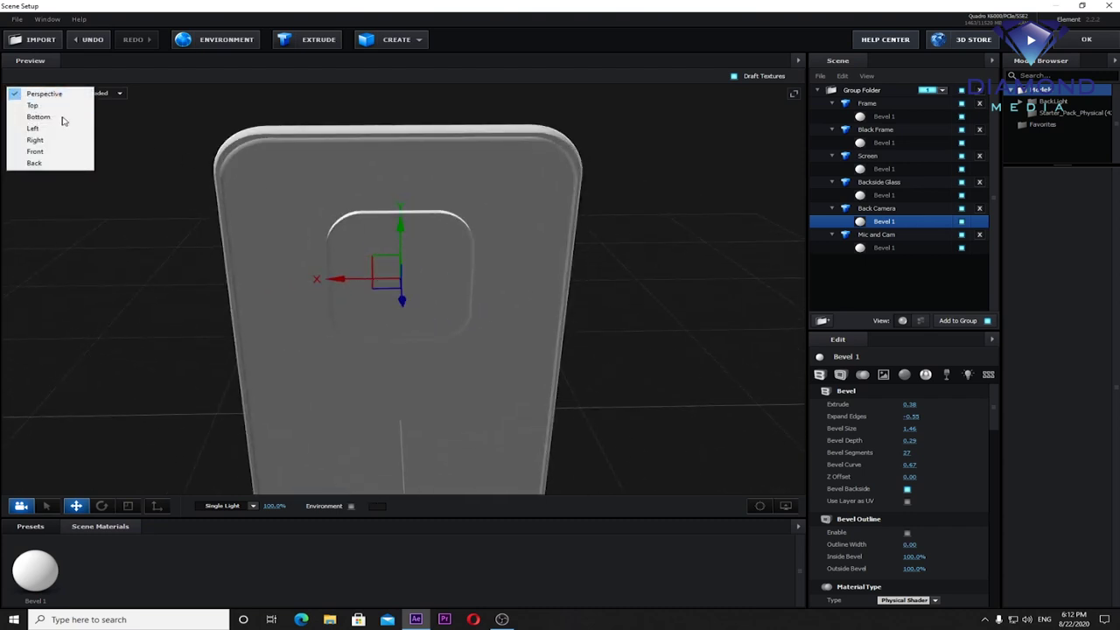
Step: In Back view, move the camera bump up and left into the phone back's upper corner
left_click(40, 163)
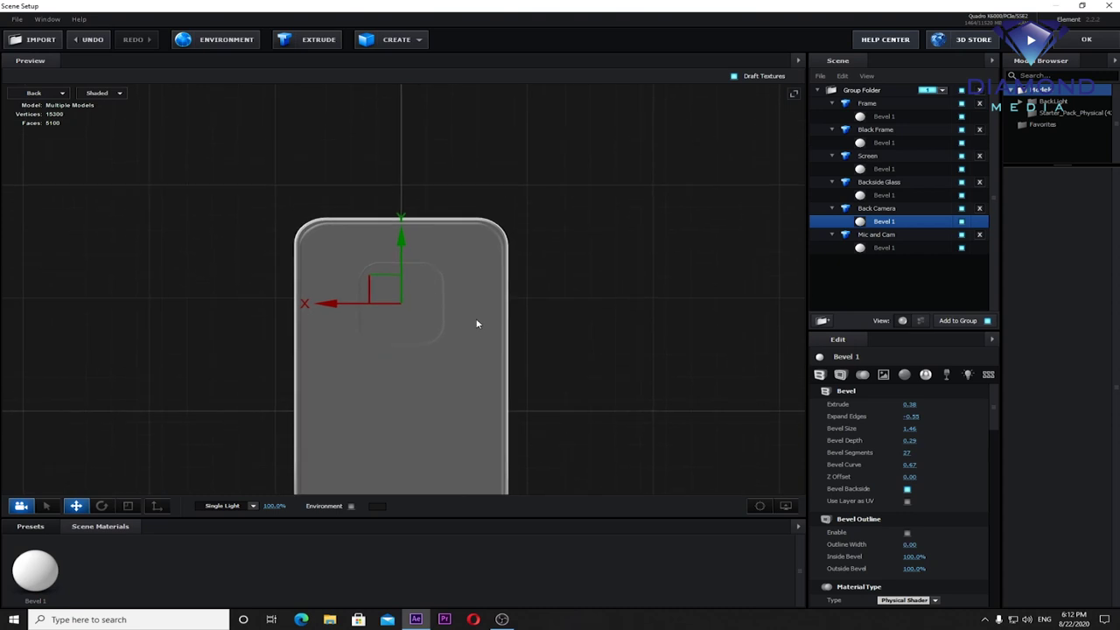
left_click_drag(402, 247, 402, 217)
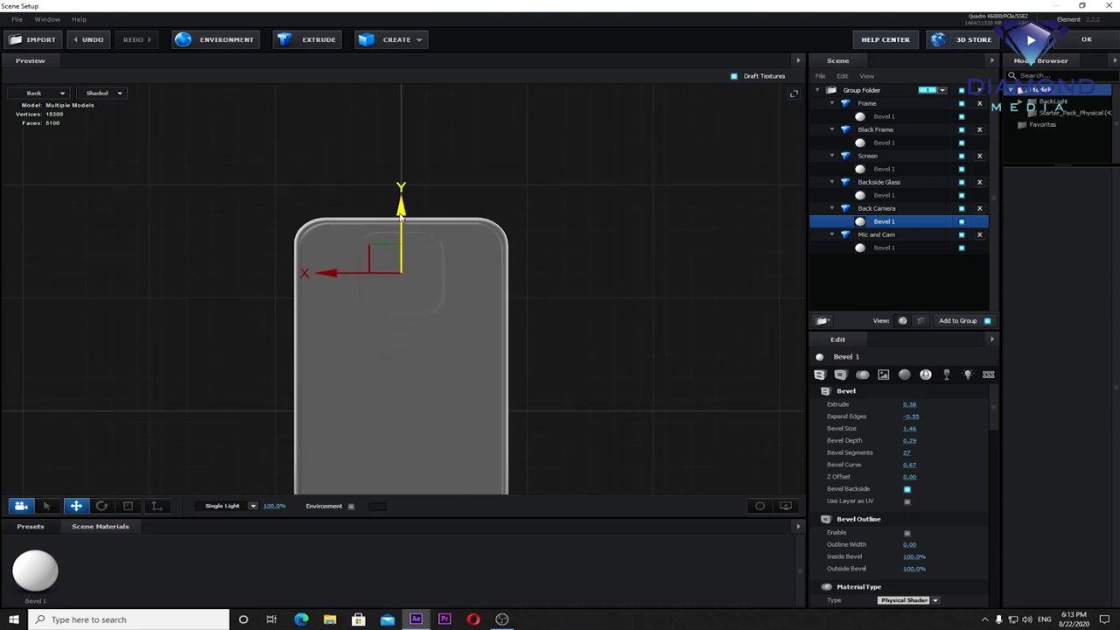
left_click_drag(329, 273, 280, 275)
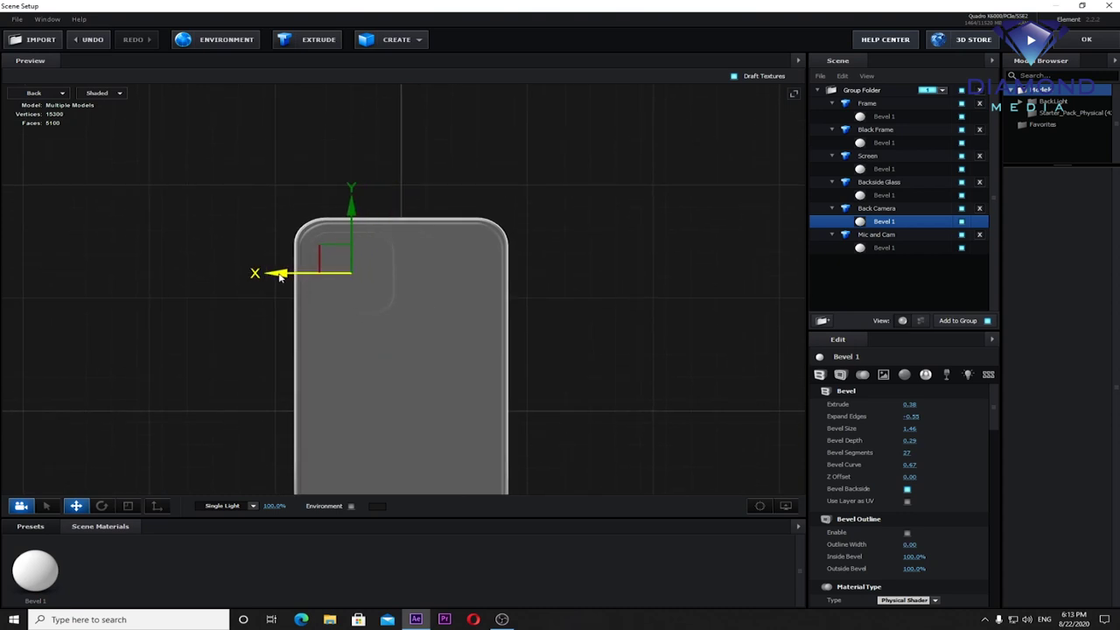
scroll(421, 269, "up", 3)
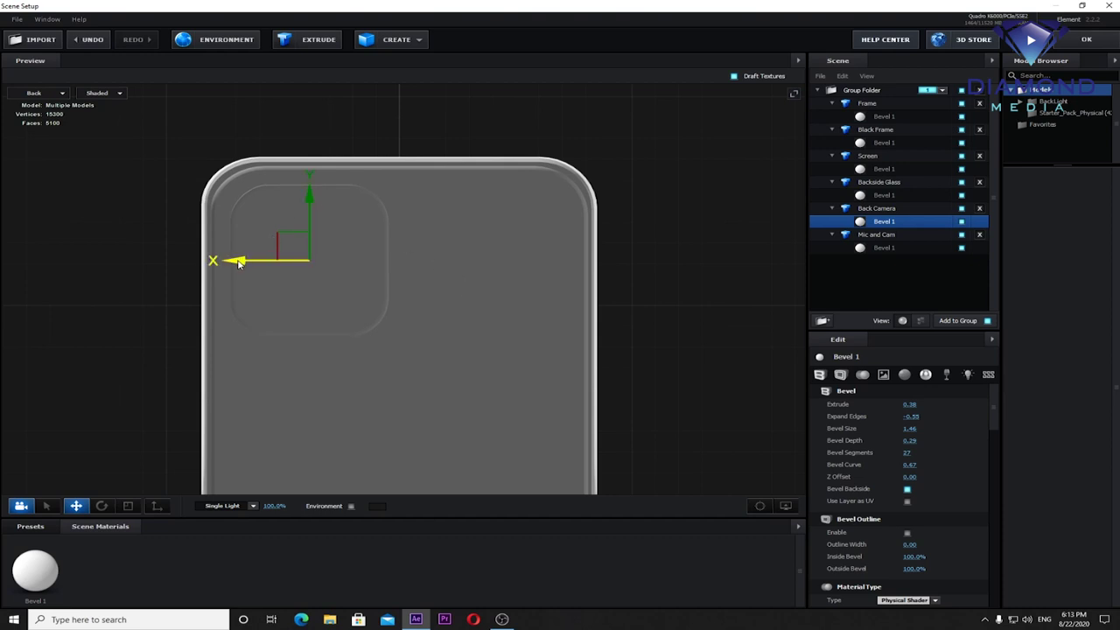
left_click_drag(238, 262, 242, 263)
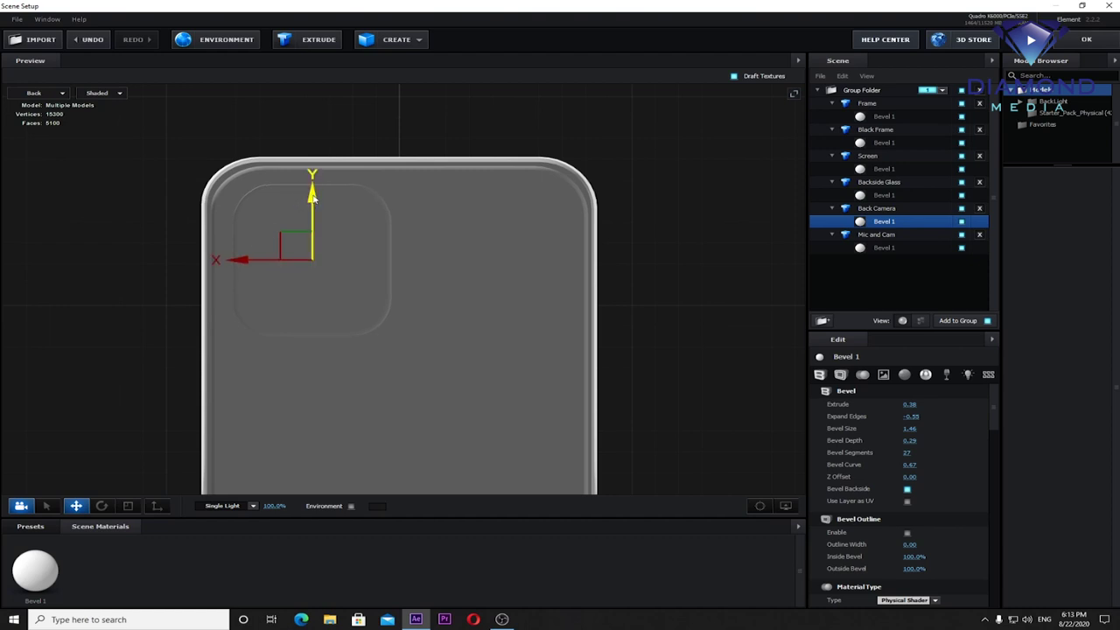
left_click_drag(244, 266, 242, 266)
Step: From the Top view, seat the bump flush against the back surface, then orbit in Perspective to check
left_click(52, 92)
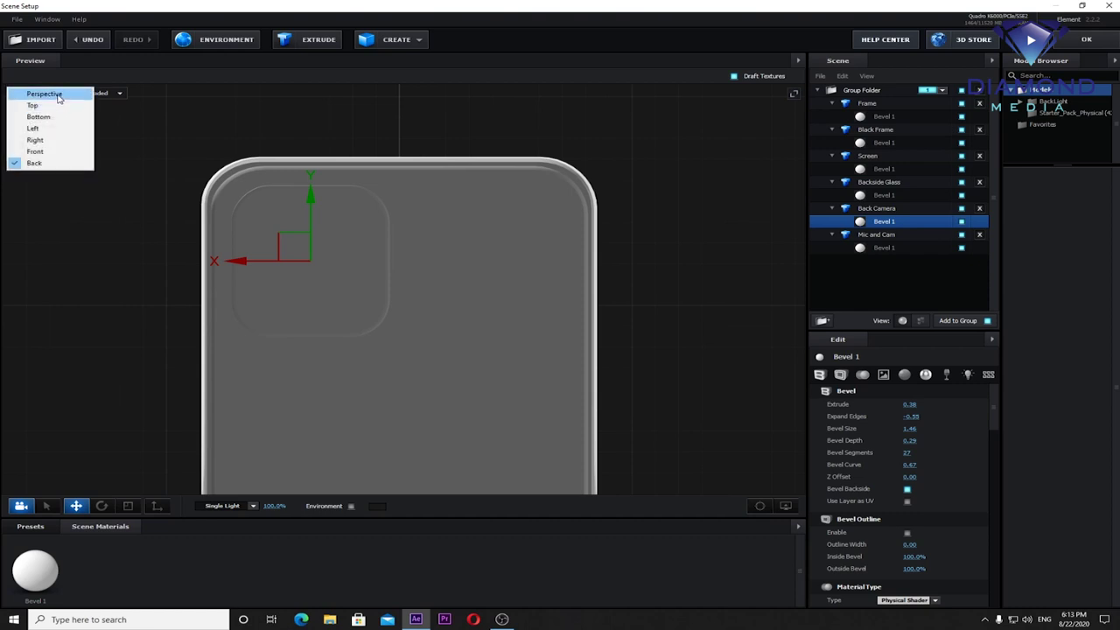
left_click(58, 97)
left_click_drag(461, 242, 581, 257)
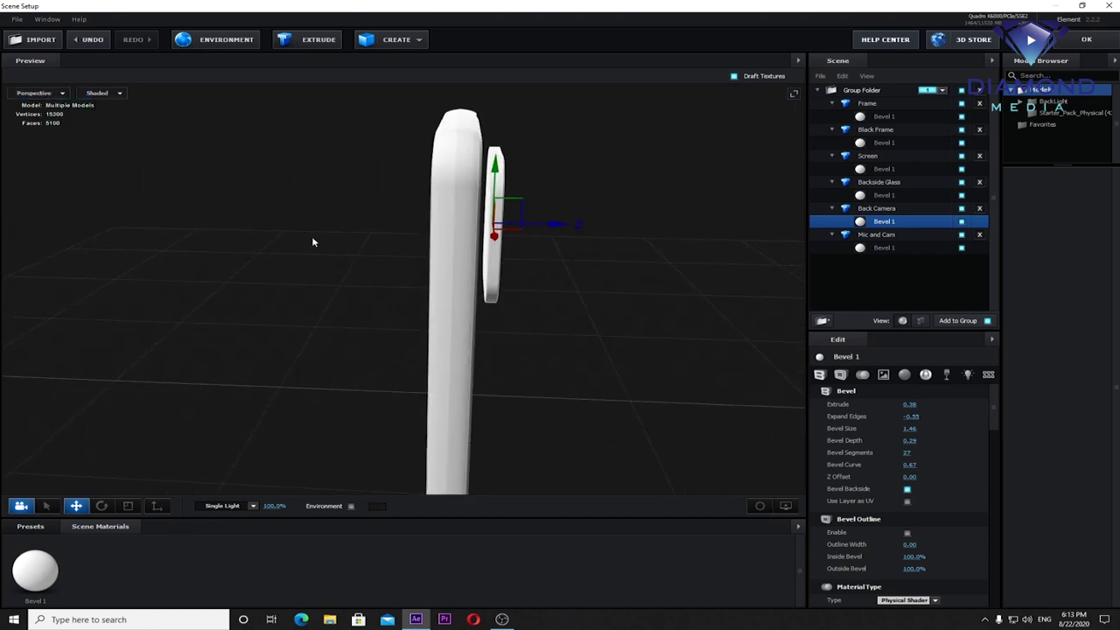
left_click(51, 93)
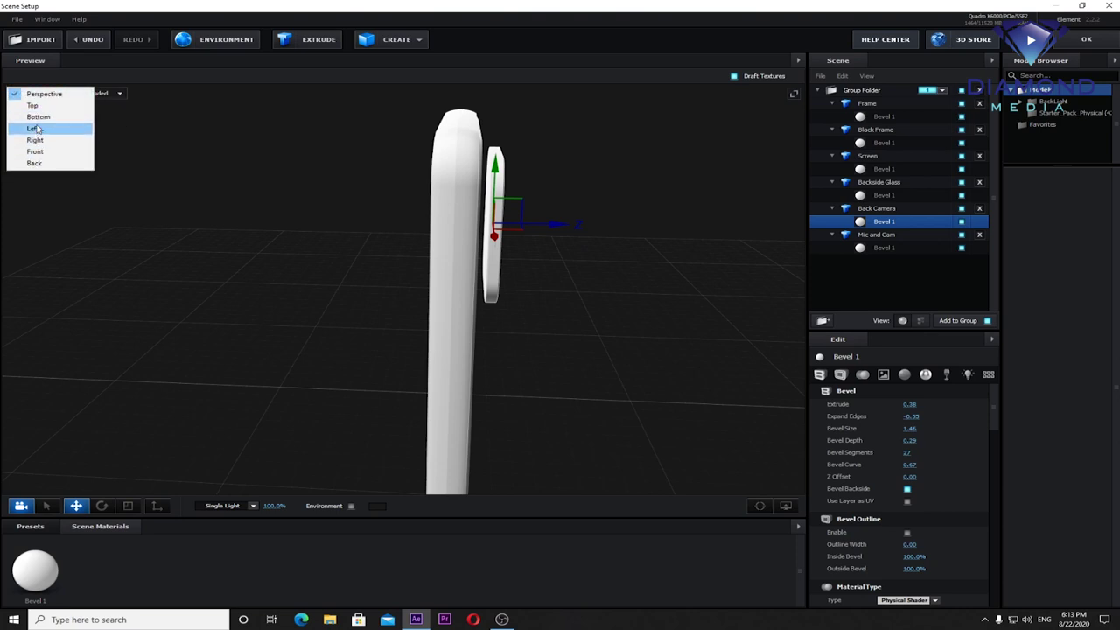
left_click(37, 105)
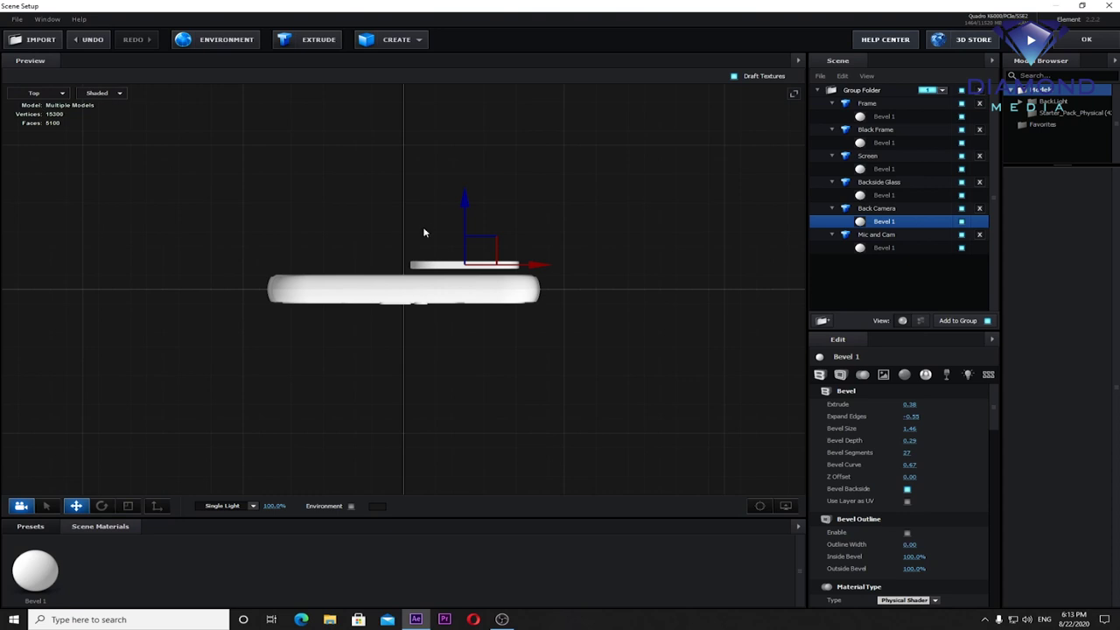
left_click_drag(465, 201, 465, 206)
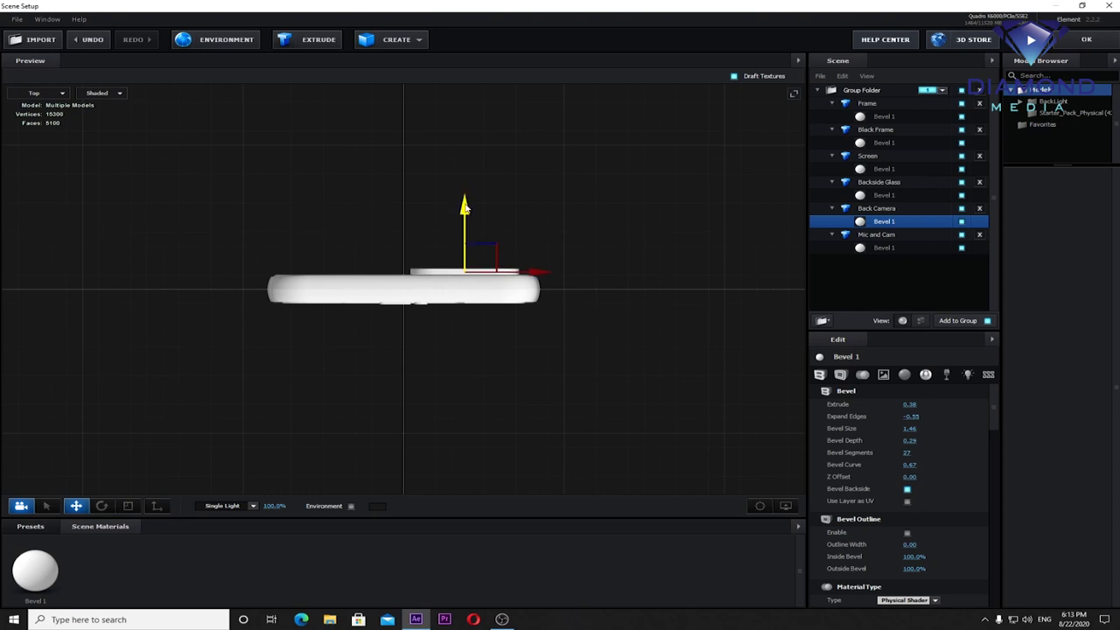
left_click(40, 93)
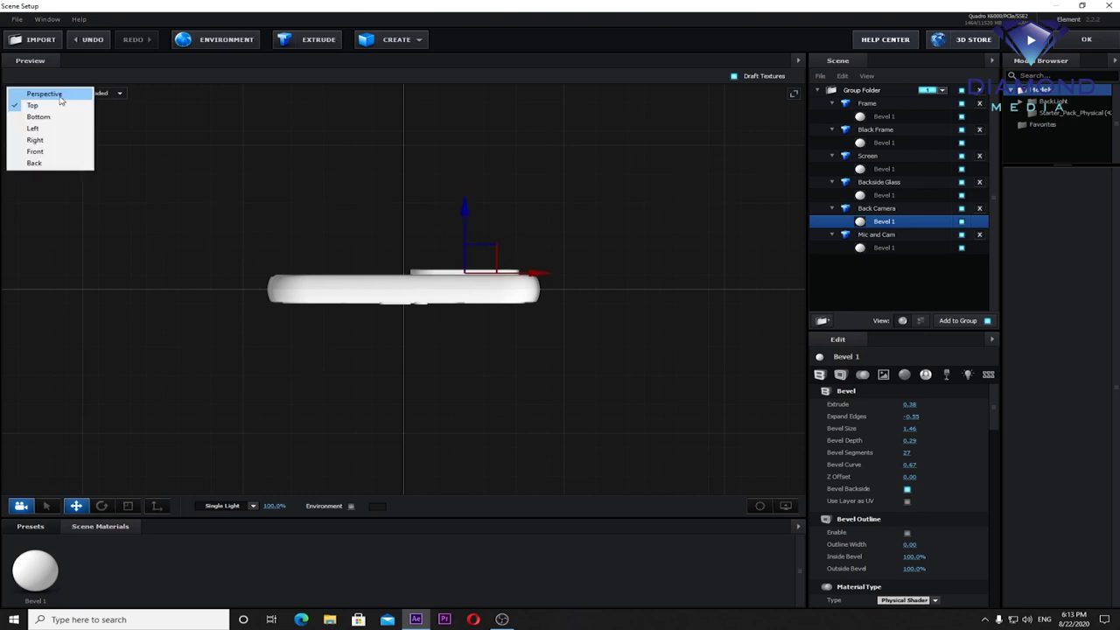
left_click(37, 93)
left_click_drag(499, 260, 543, 257)
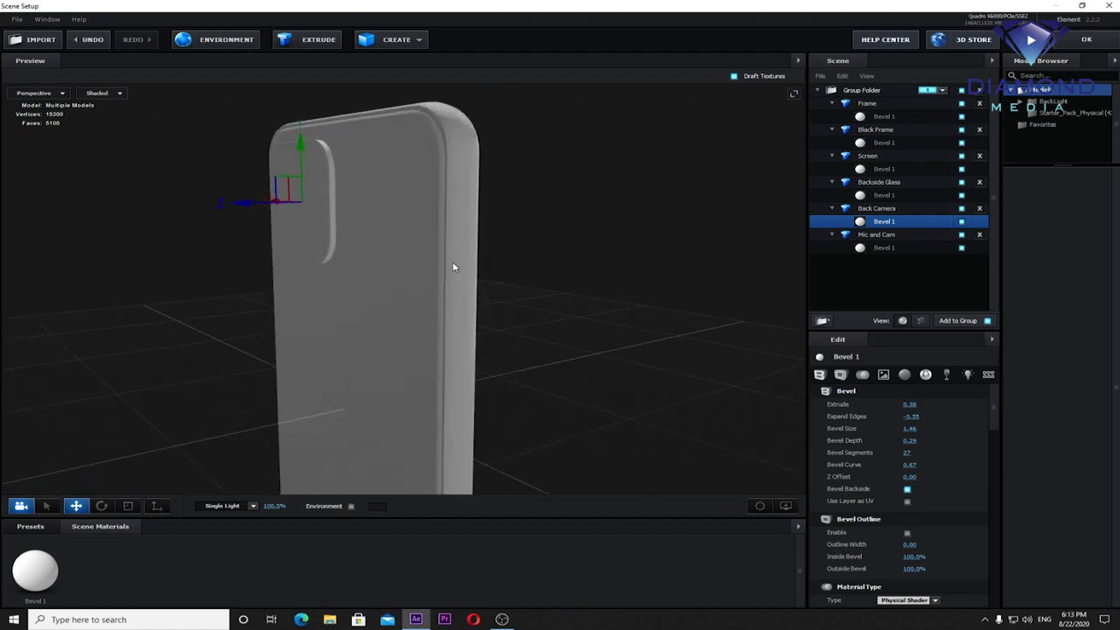
Step: Close Element 3D Scene Setup, hide layer 3 (3D Model), and zoom the viewer to 100% on the blueprint
left_click(1089, 39)
scroll(723, 181, "down", 3)
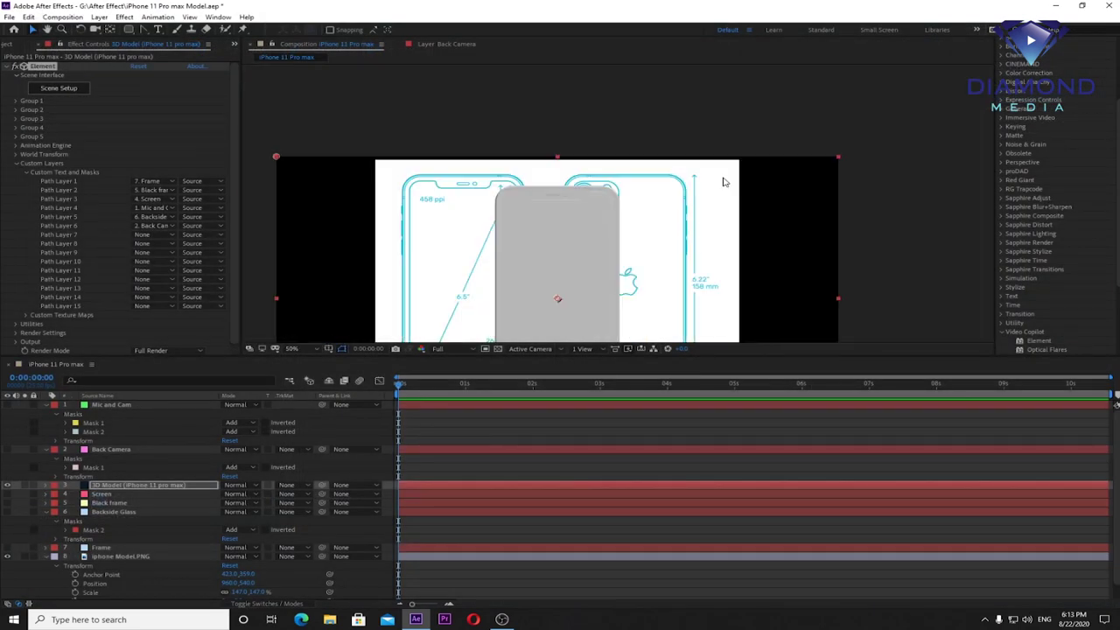
scroll(725, 180, "down", 2)
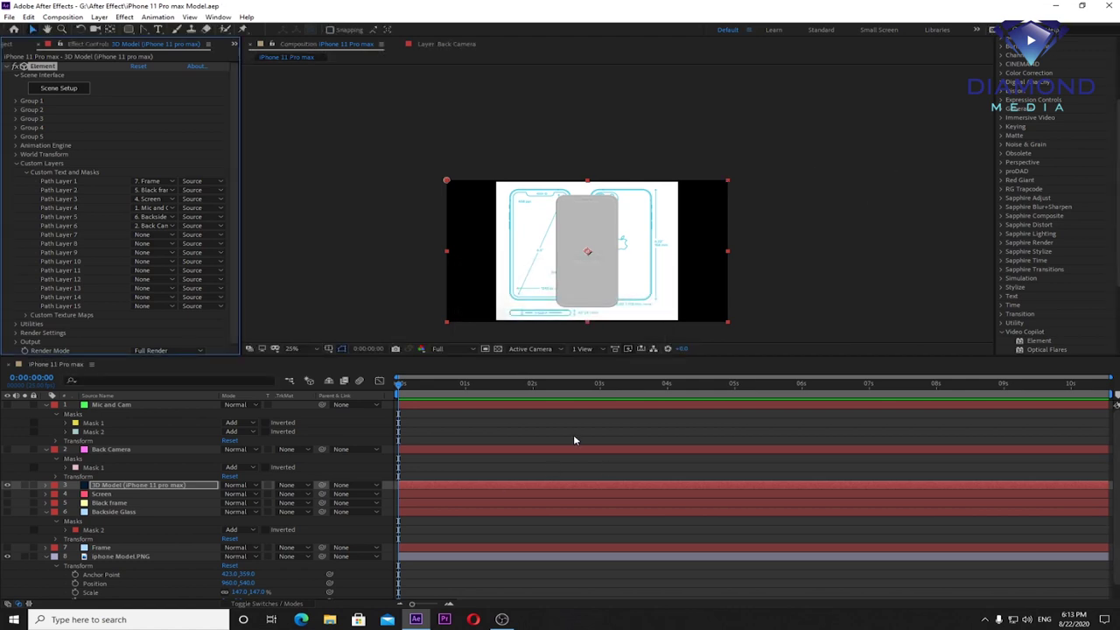
left_click(7, 485)
scroll(633, 190, "up", 4)
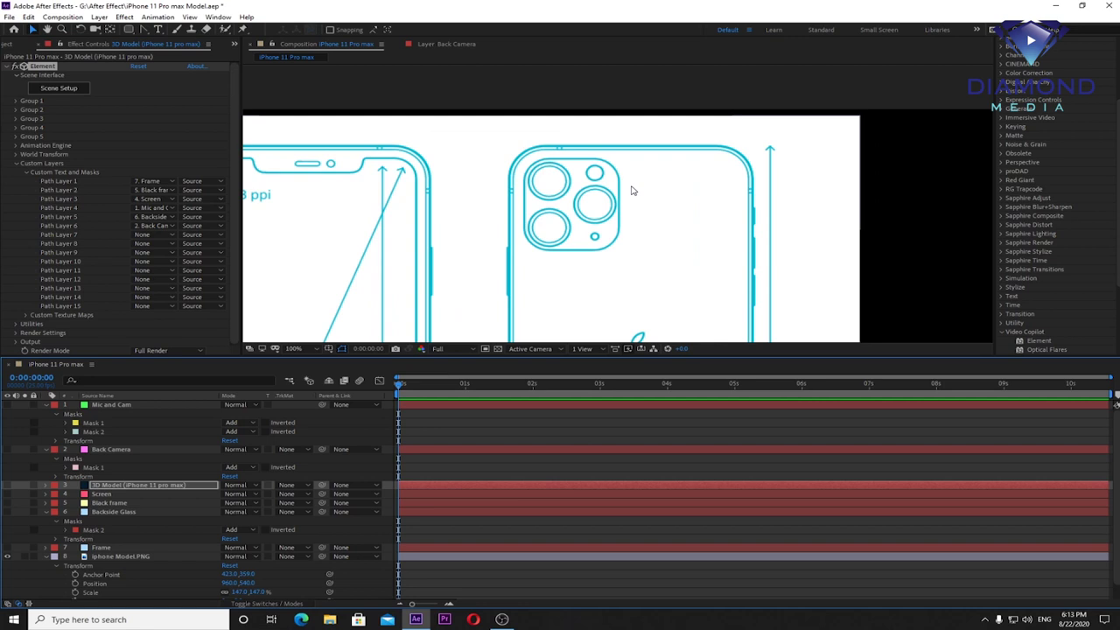
scroll(658, 204, "down", 5)
scroll(652, 207, "up", 3)
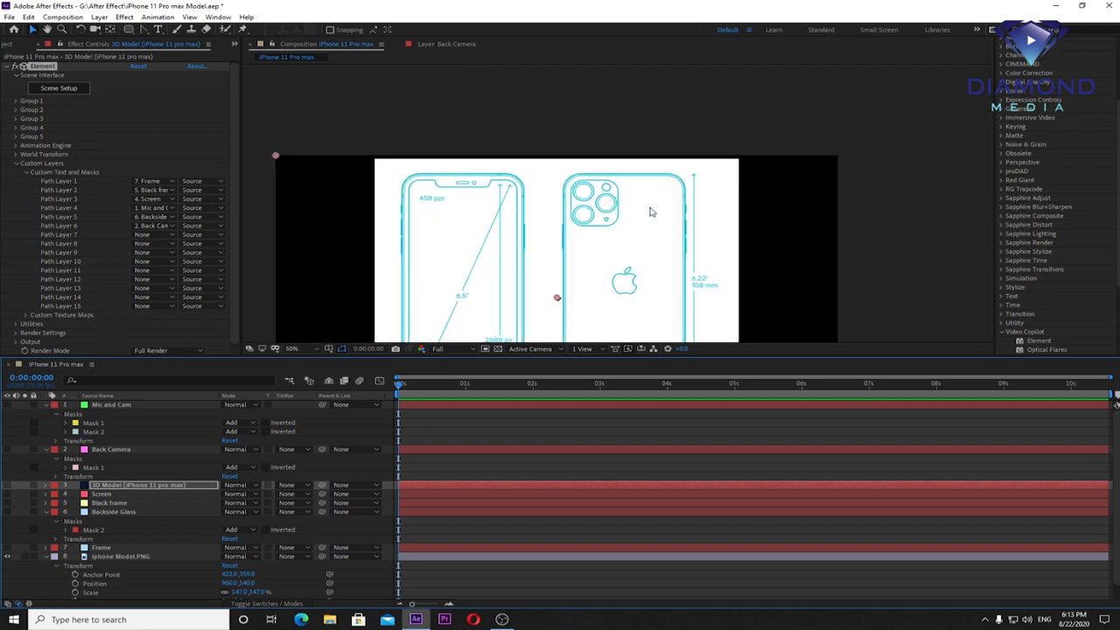
scroll(648, 211, "up", 2)
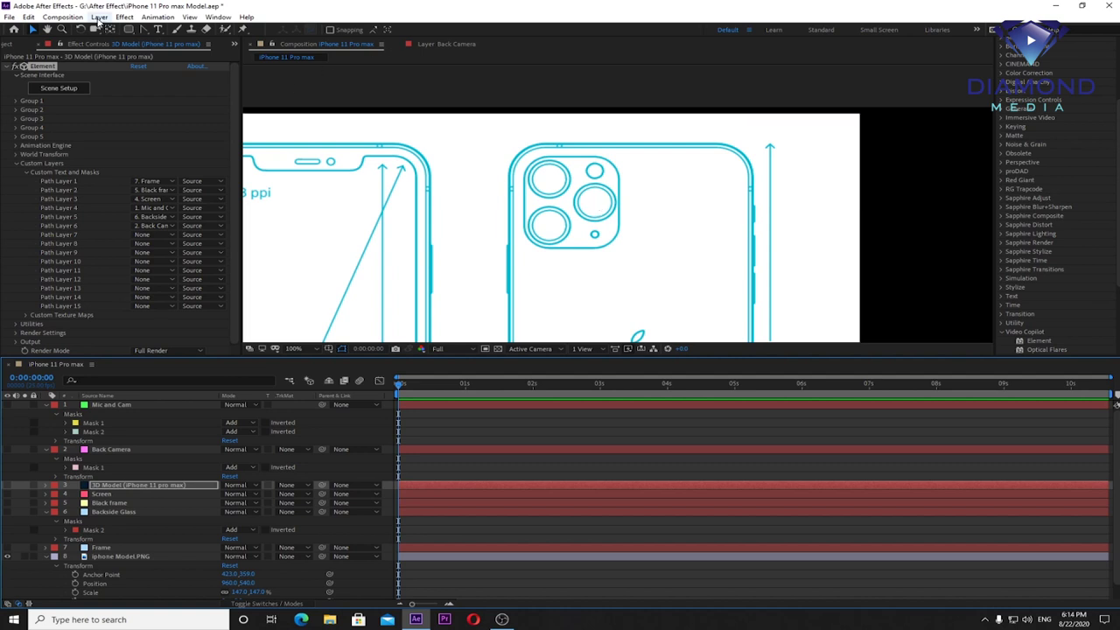
Step: Create a magenta solid named Len Camera and zoom the viewer to 200%
left_click(99, 18)
mouse_move(114, 29)
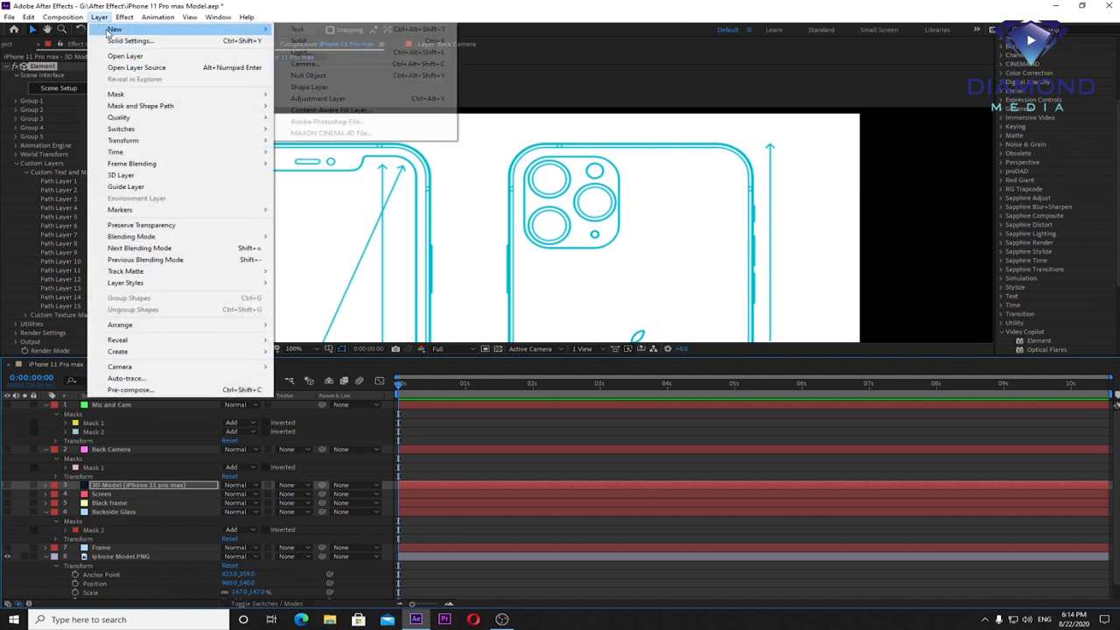
left_click(330, 42)
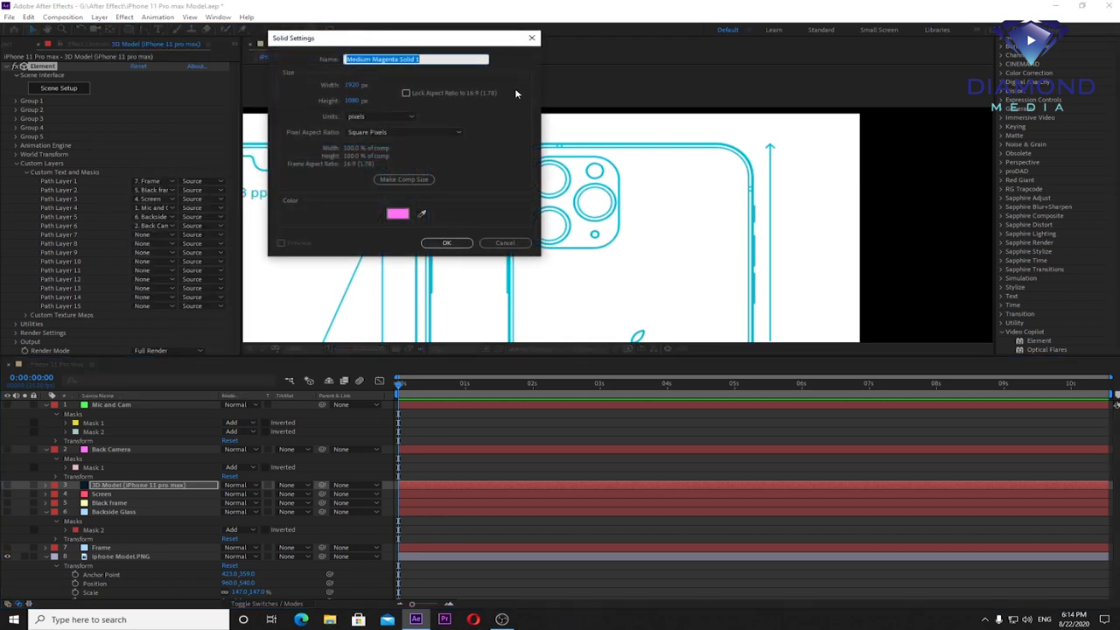
type("Len Camera")
left_click(447, 243)
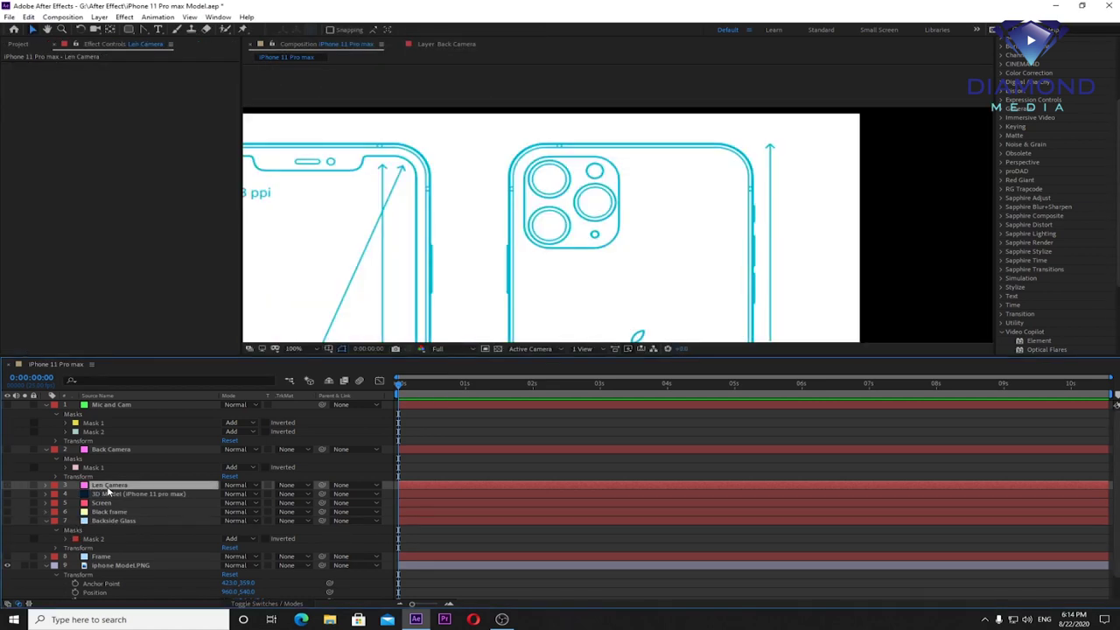
key("period")
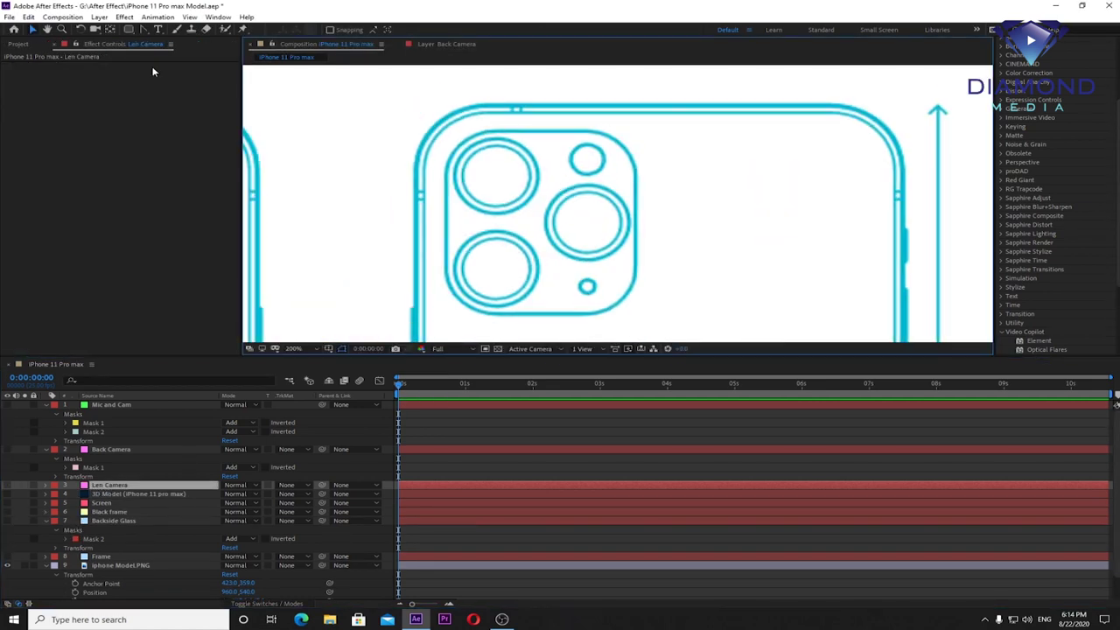
left_click(129, 31)
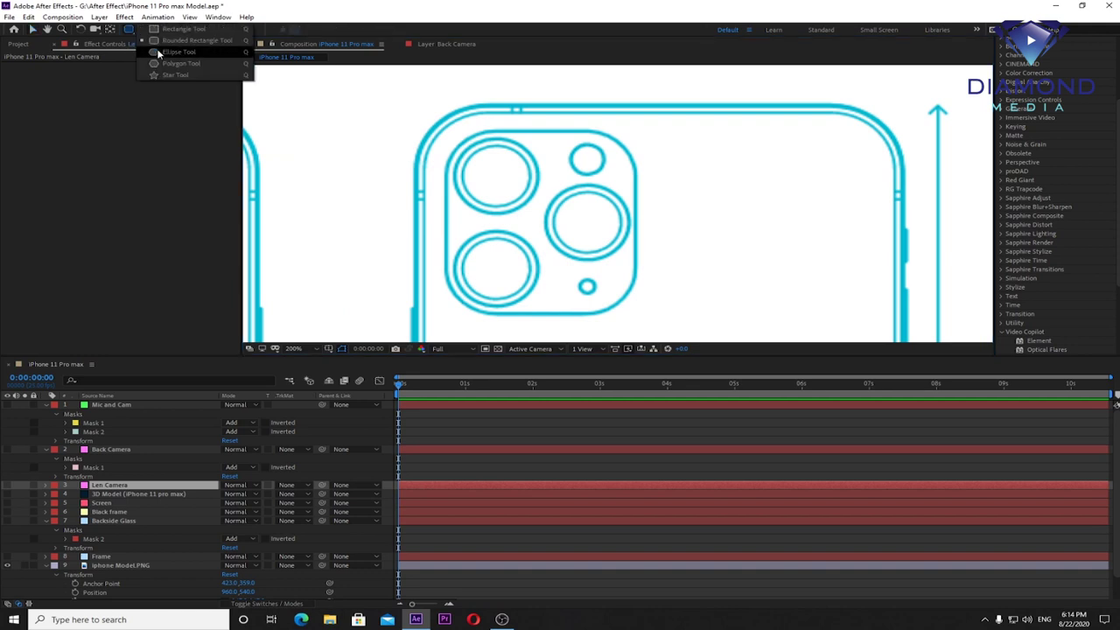
Step: Draw an elliptical Mask 1 around the top-left camera lens on the Len Camera solid
left_click(158, 53)
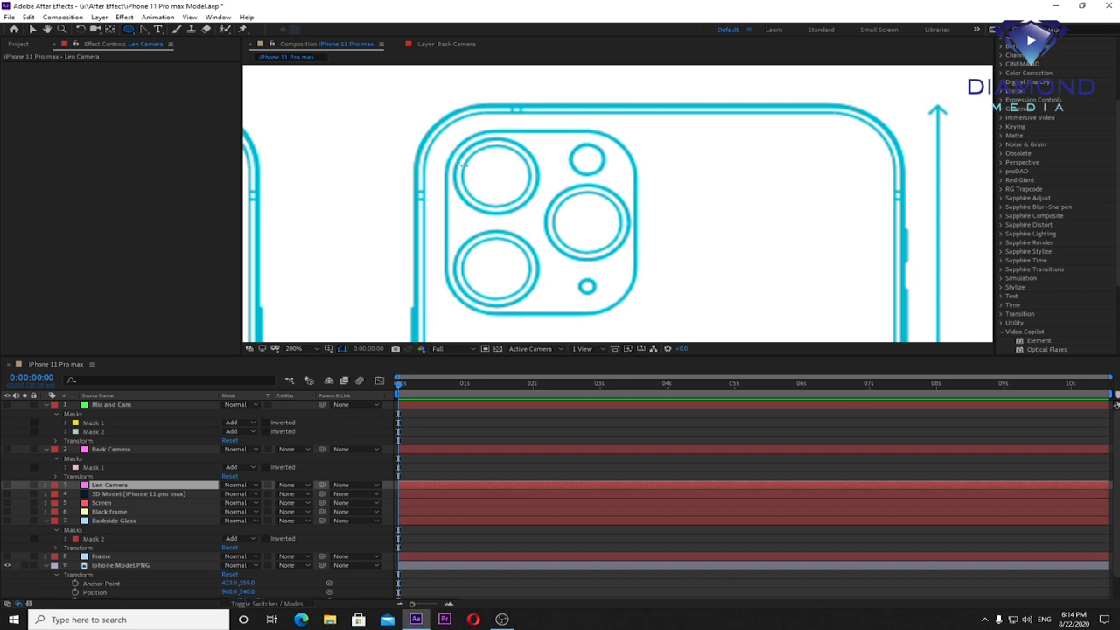
left_click_drag(454, 142, 542, 217)
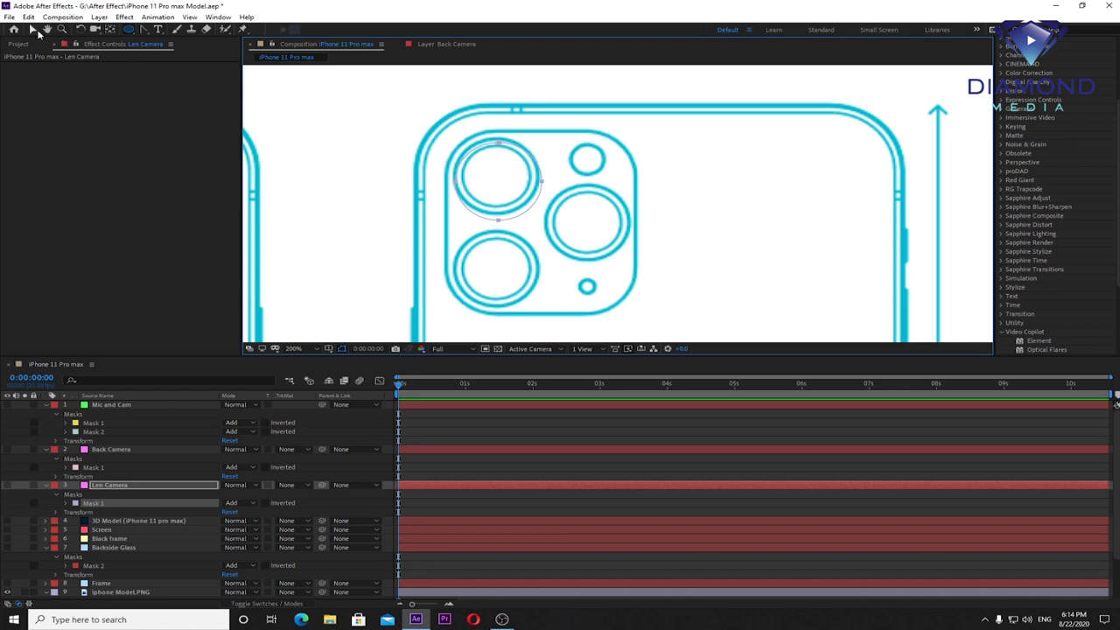
left_click(33, 30)
double_click(498, 143)
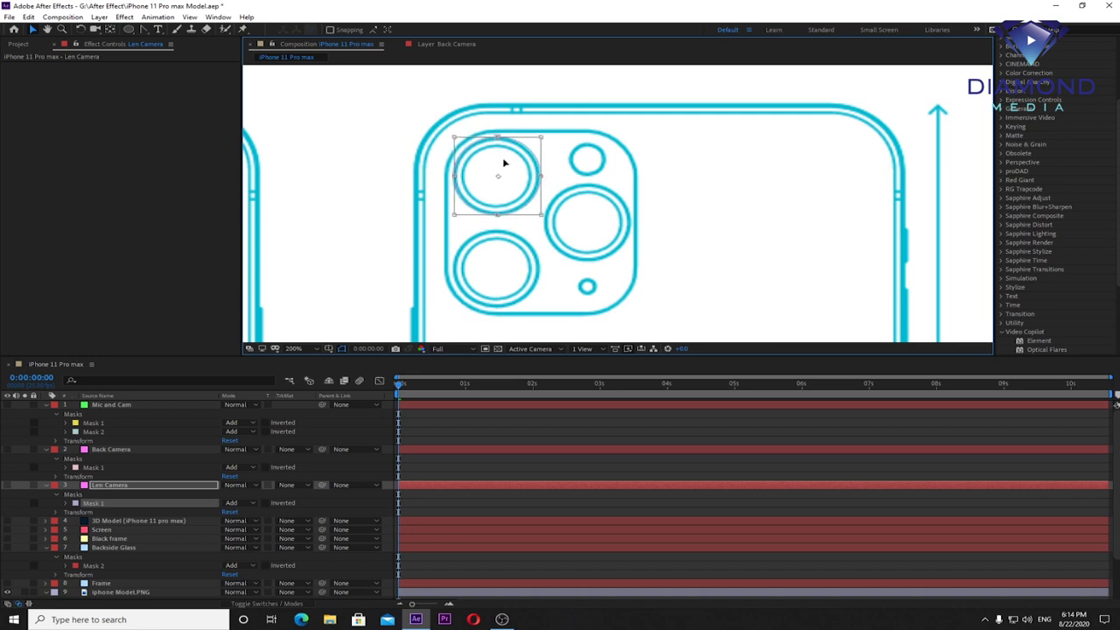
key("Return")
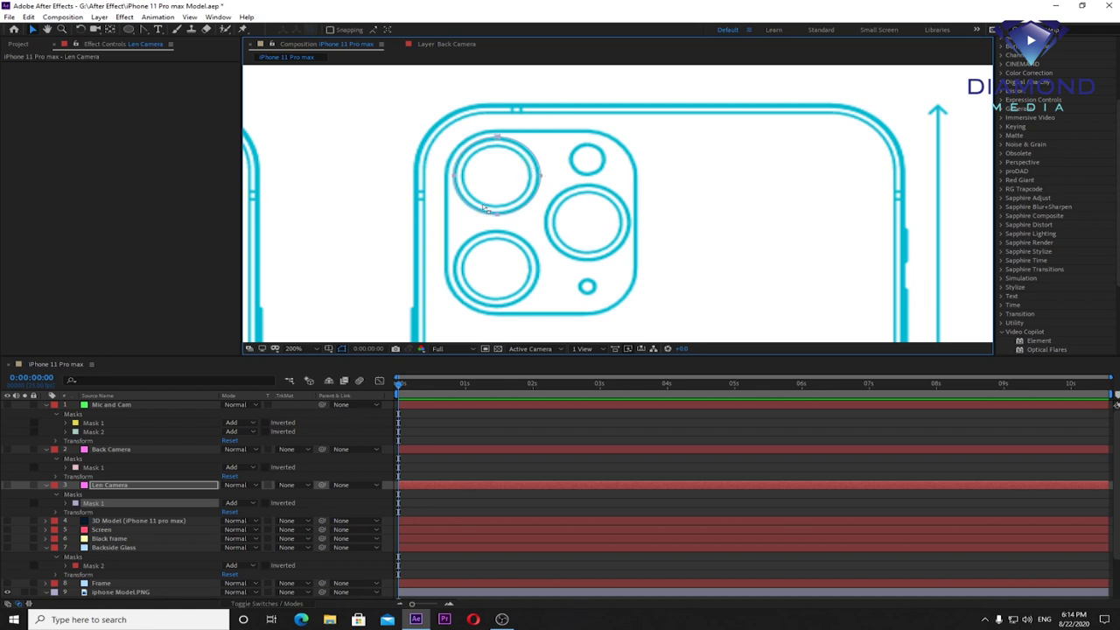
Step: Rename the solid to Frame Len Camera through Solid Settings
left_click(98, 17)
left_click(115, 41)
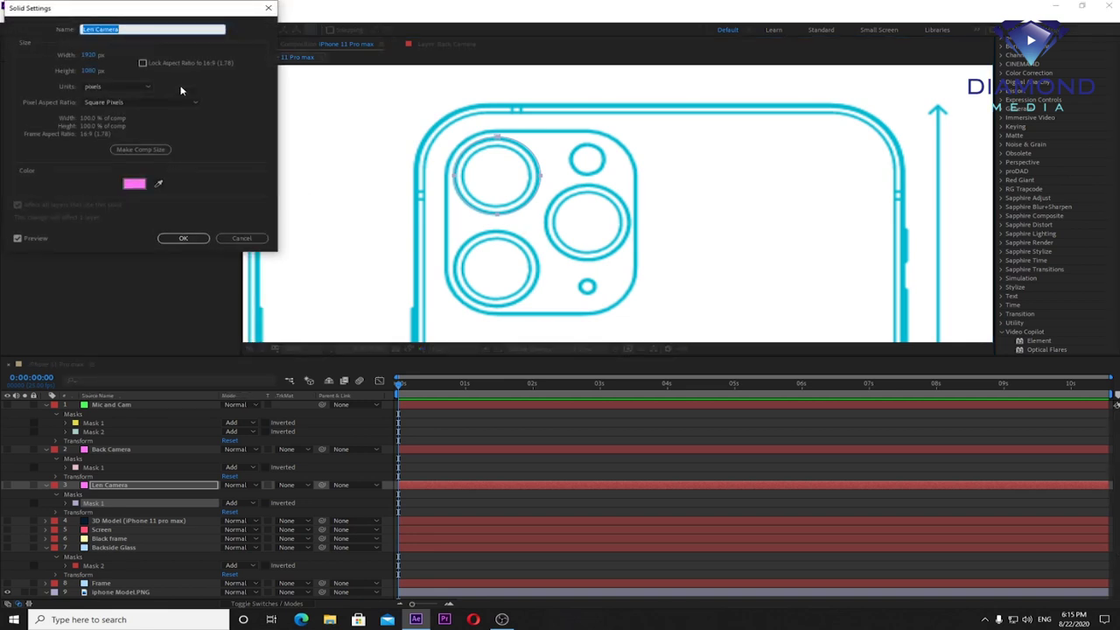
key("Home")
type("Frame")
left_click(185, 240)
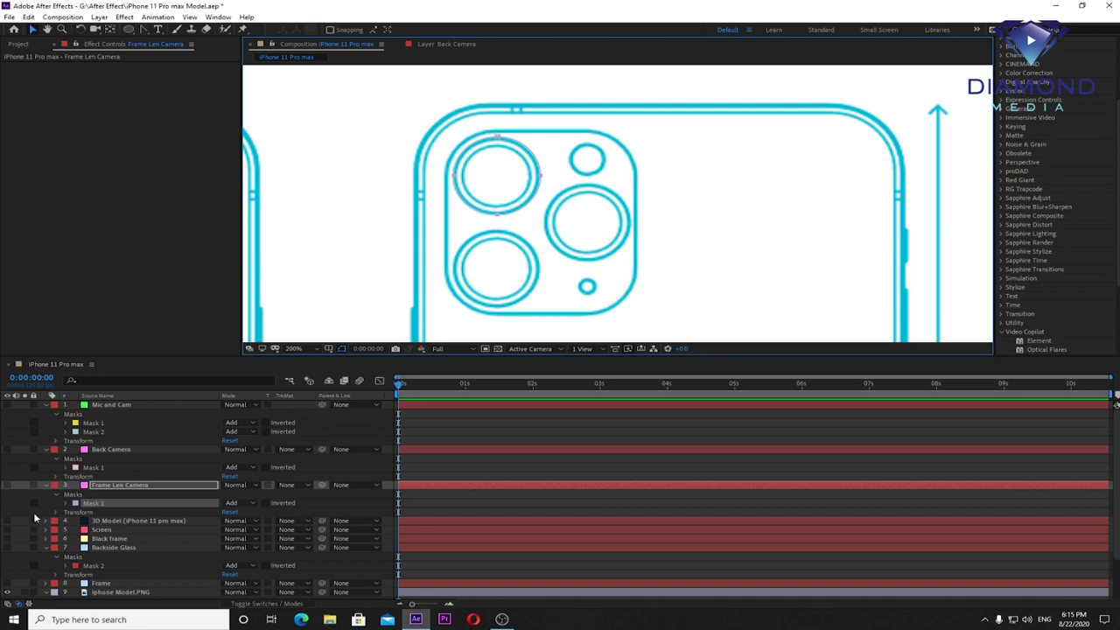
Step: Widen Mask 1 slightly, then duplicate it as Mask 2 set to Subtract
double_click(508, 148)
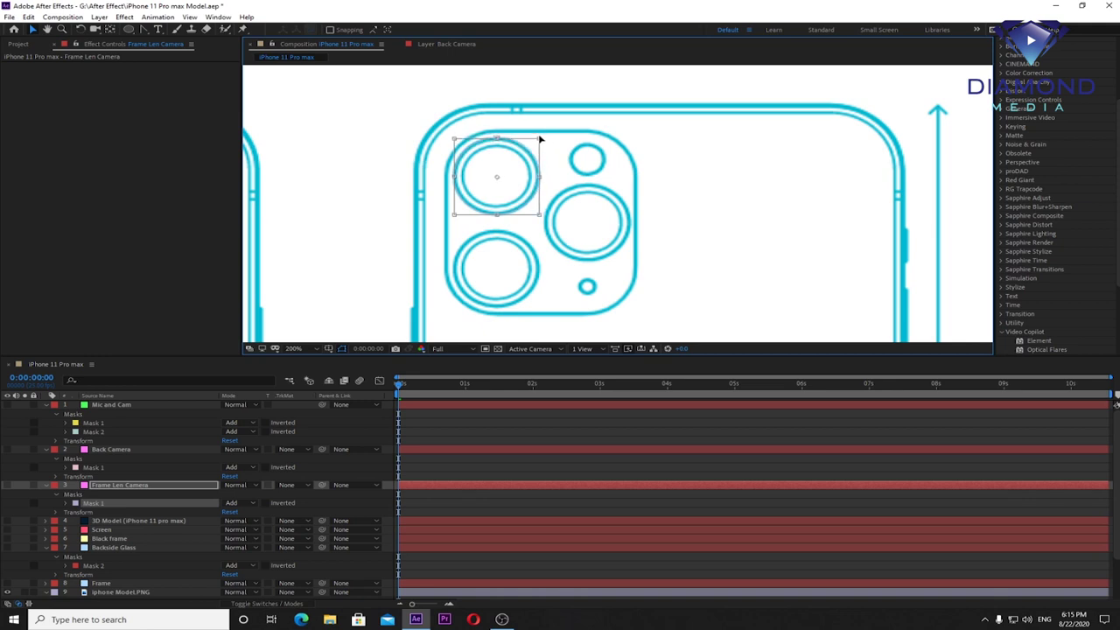
left_click_drag(540, 139, 541, 139)
key("Return")
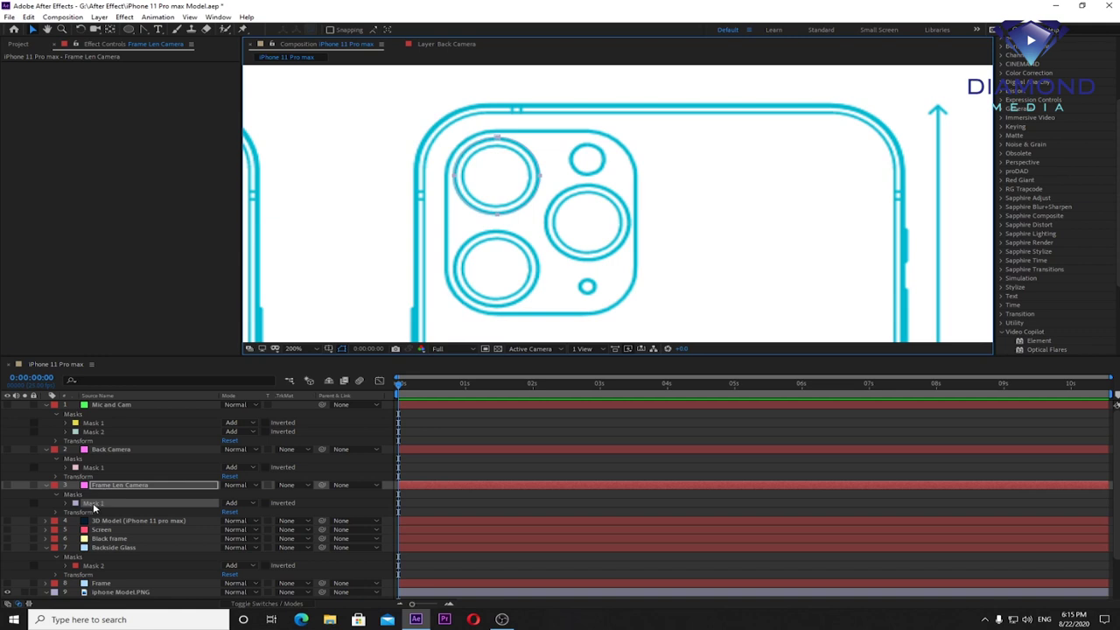
key("ctrl+d")
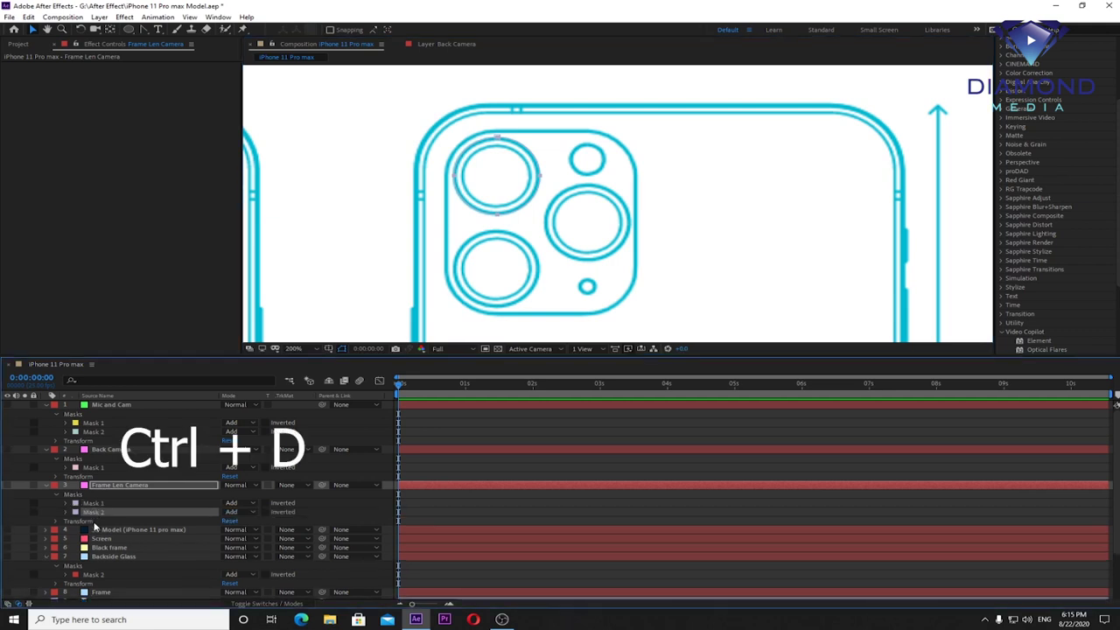
left_click(254, 511)
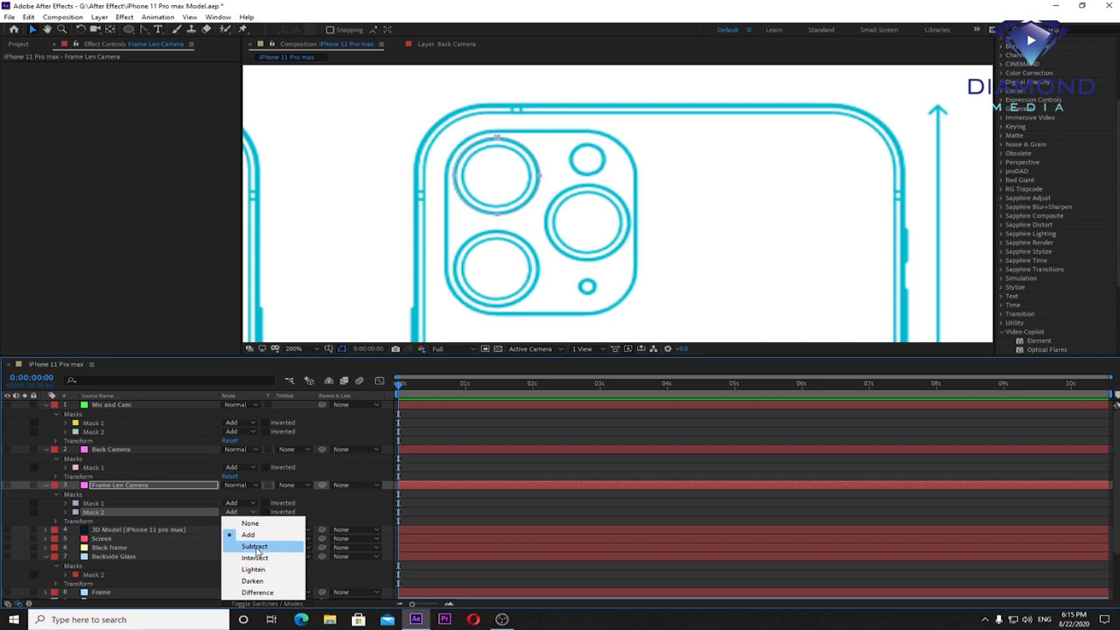
left_click(255, 546)
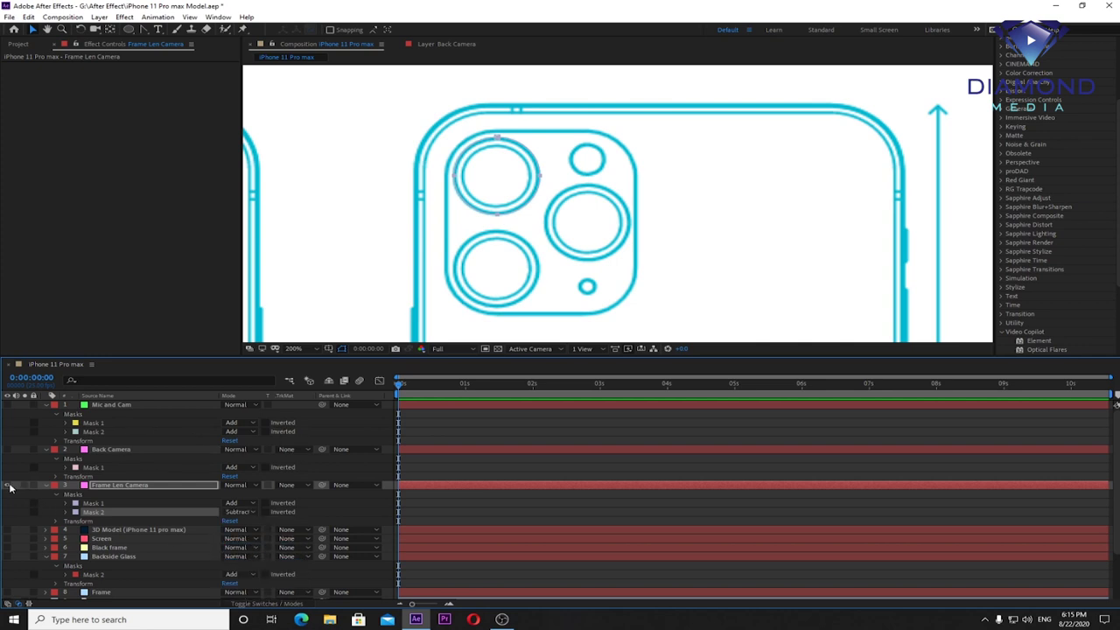
key("k")
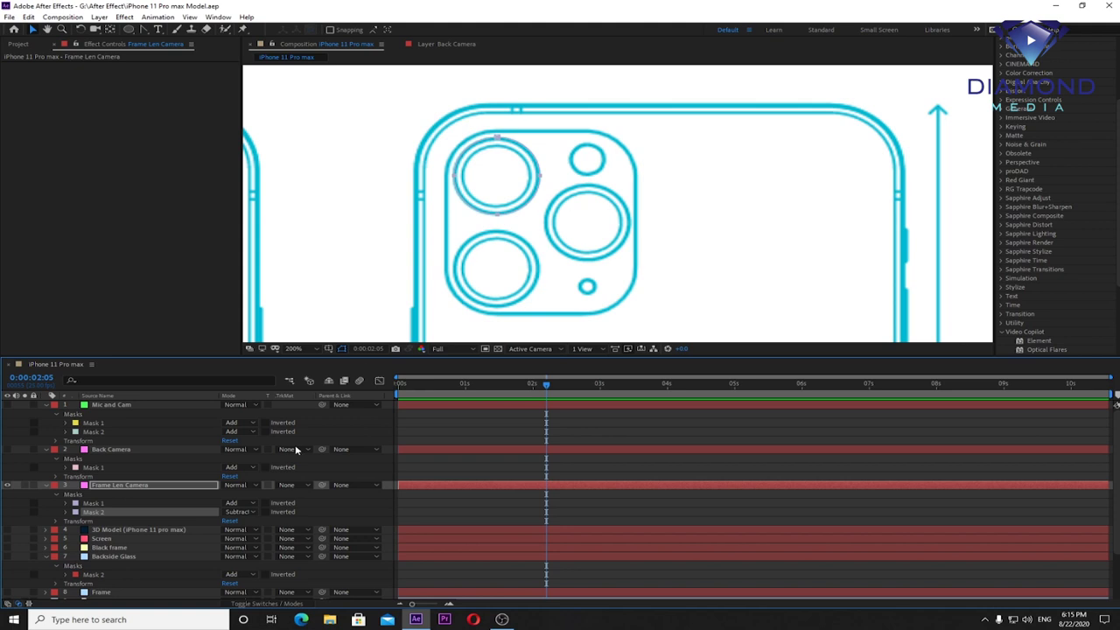
Step: Shrink Mask 2 inside the lens outline to leave a thin ring
double_click(501, 142)
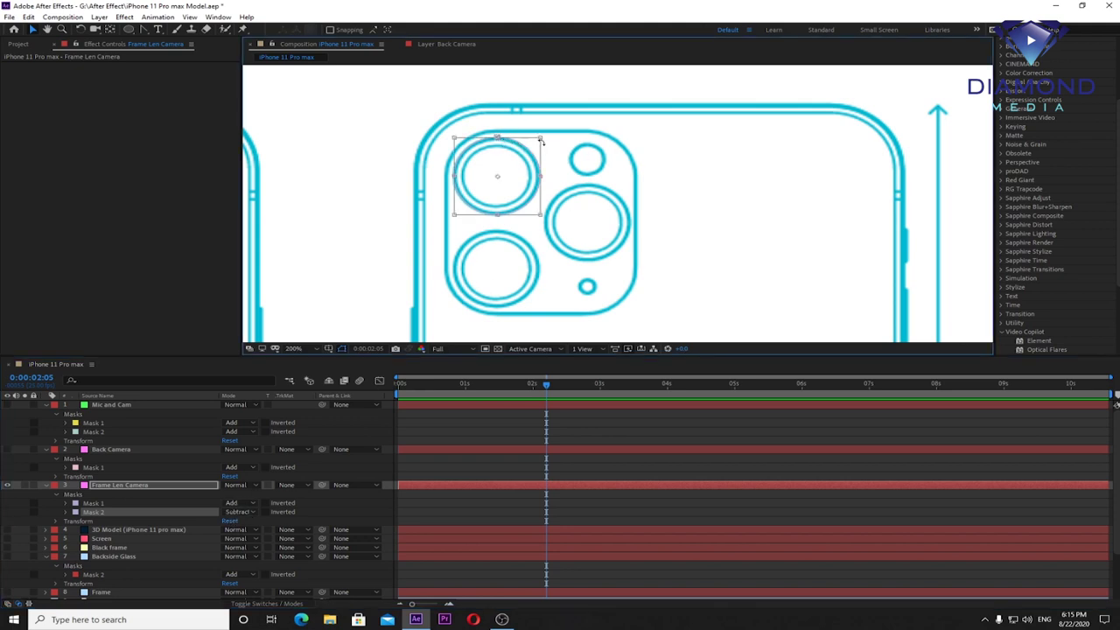
left_click_drag(539, 140, 535, 143)
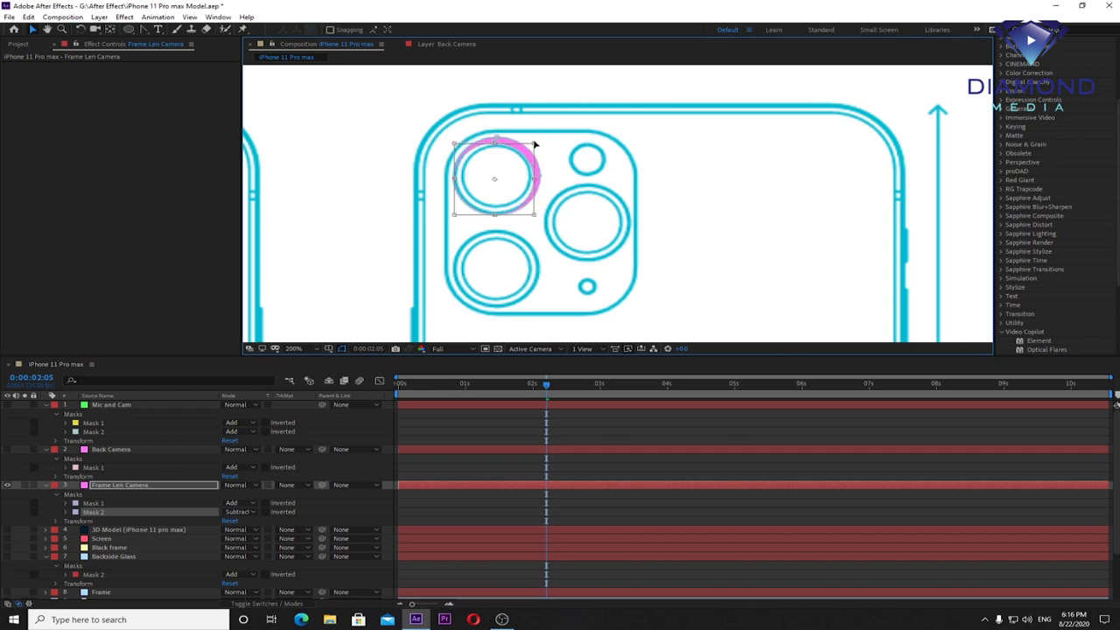
left_click_drag(531, 212, 526, 209)
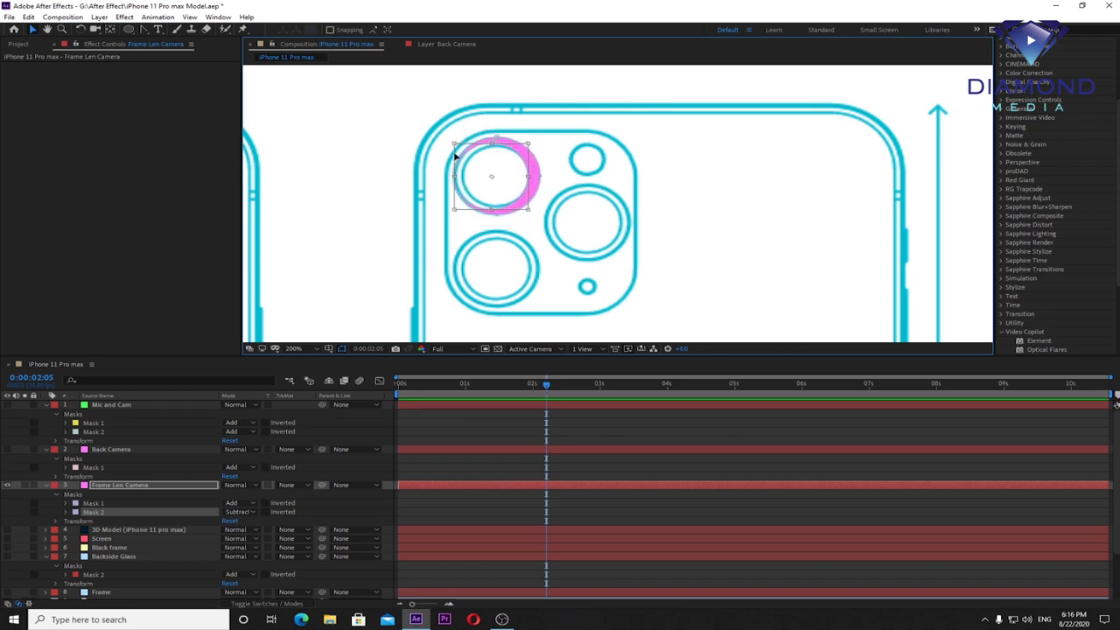
left_click_drag(454, 174, 462, 178)
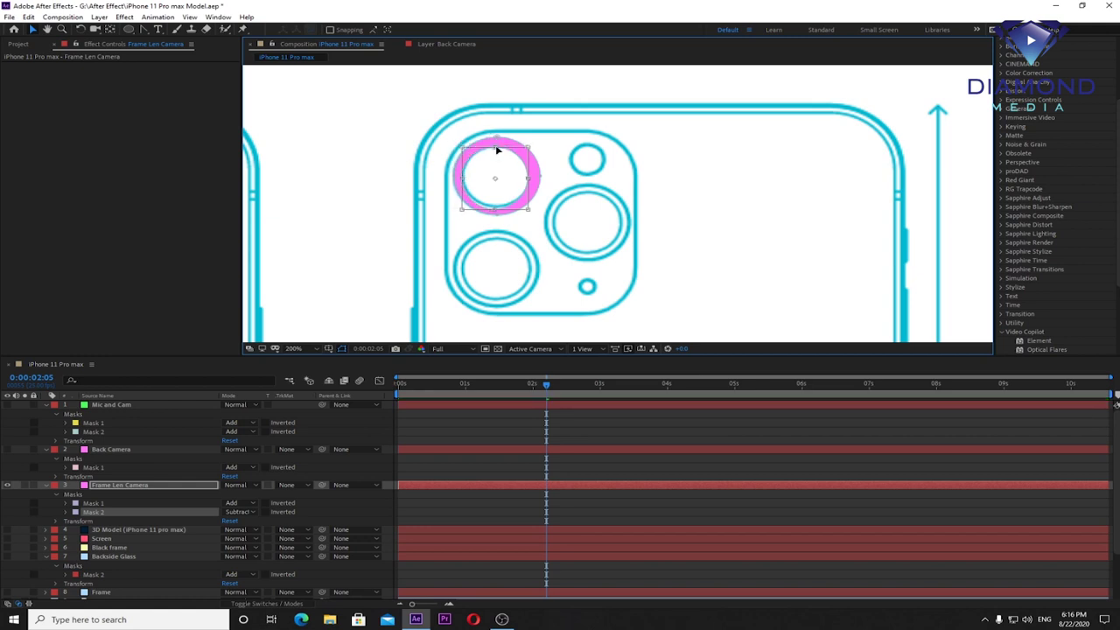
scroll(533, 186, "up", 1)
scroll(533, 186, "up", 1)
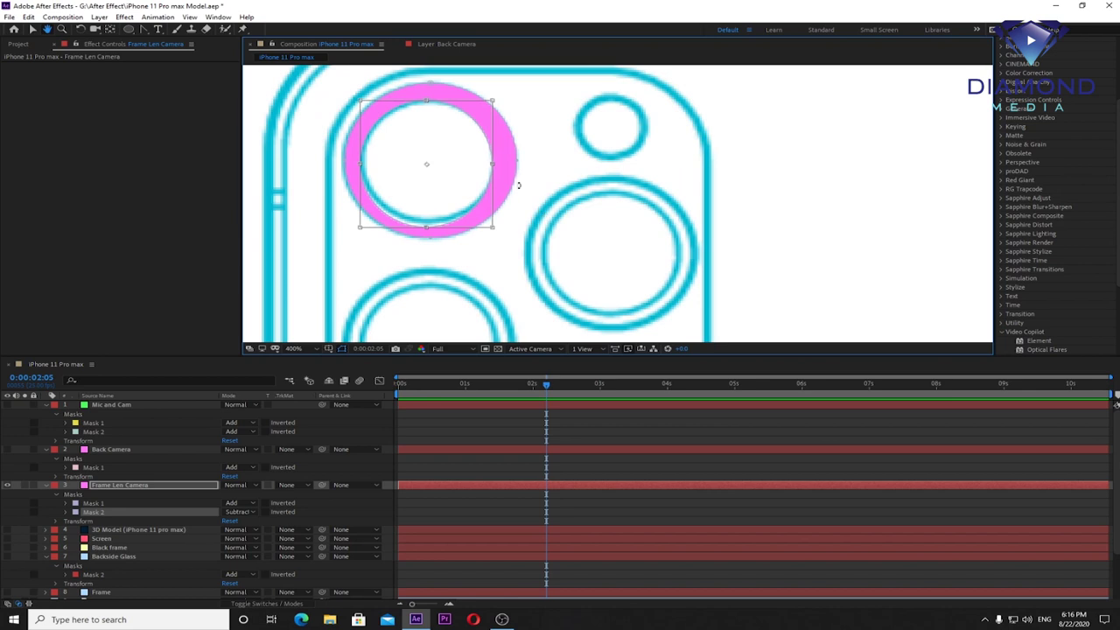
left_click_drag(496, 166, 498, 166)
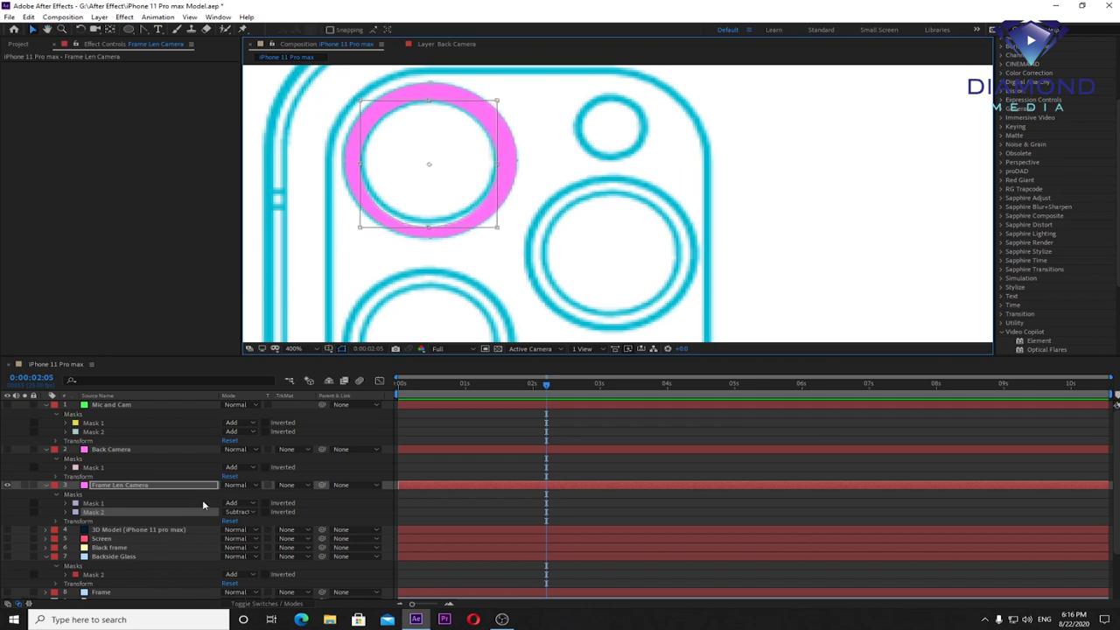
Step: Toggle Frame Len Camera's visibility to check the ring and shift its left edge slightly right
left_click(7, 486)
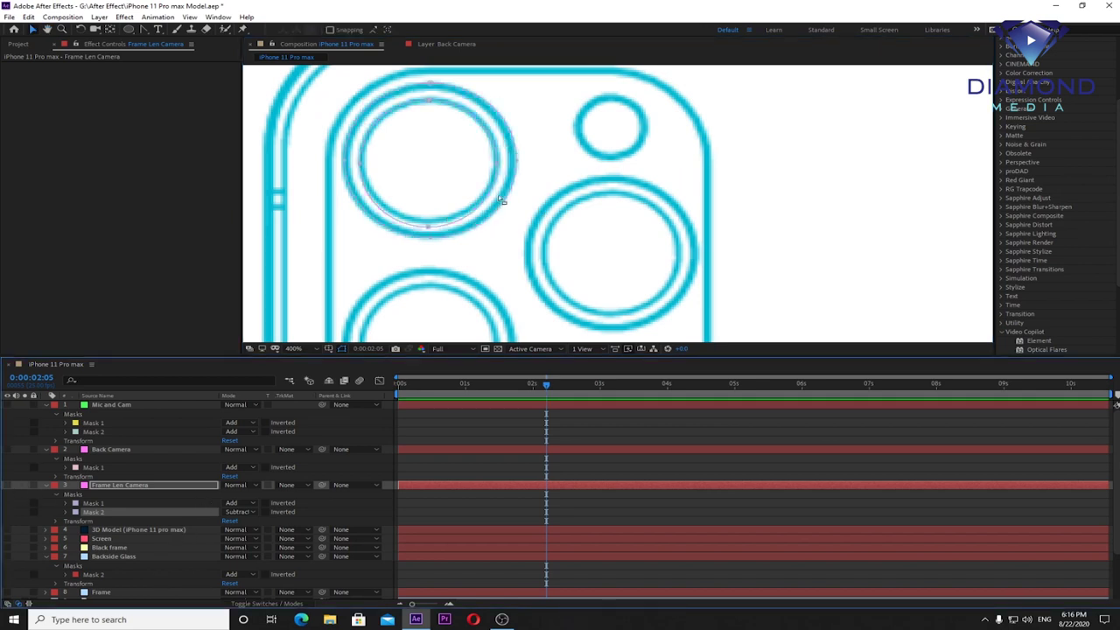
double_click(499, 166)
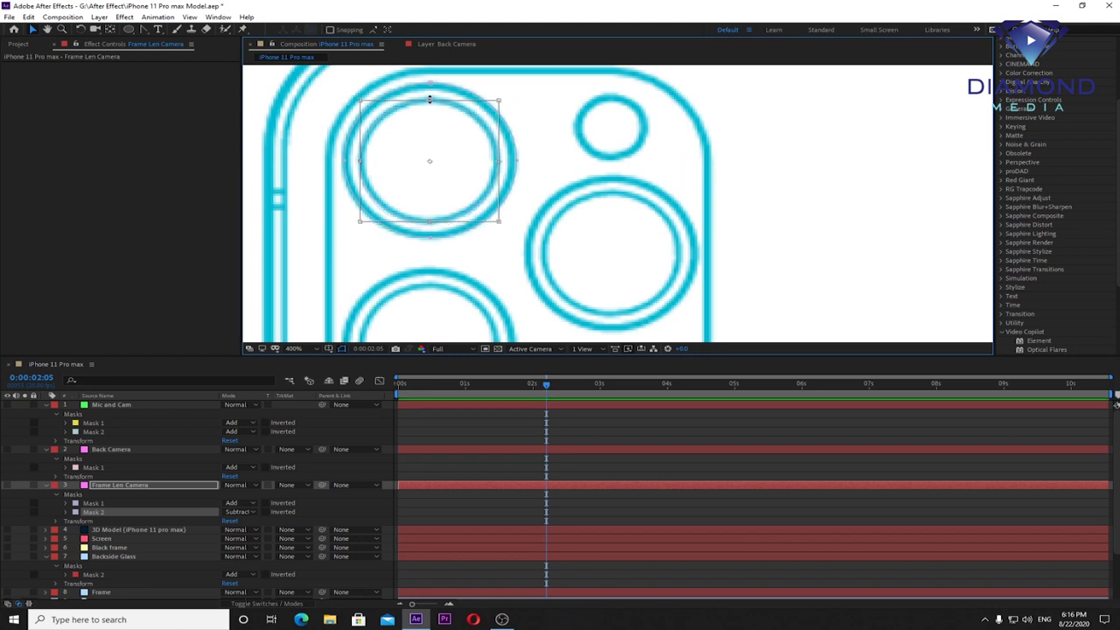
key("Return")
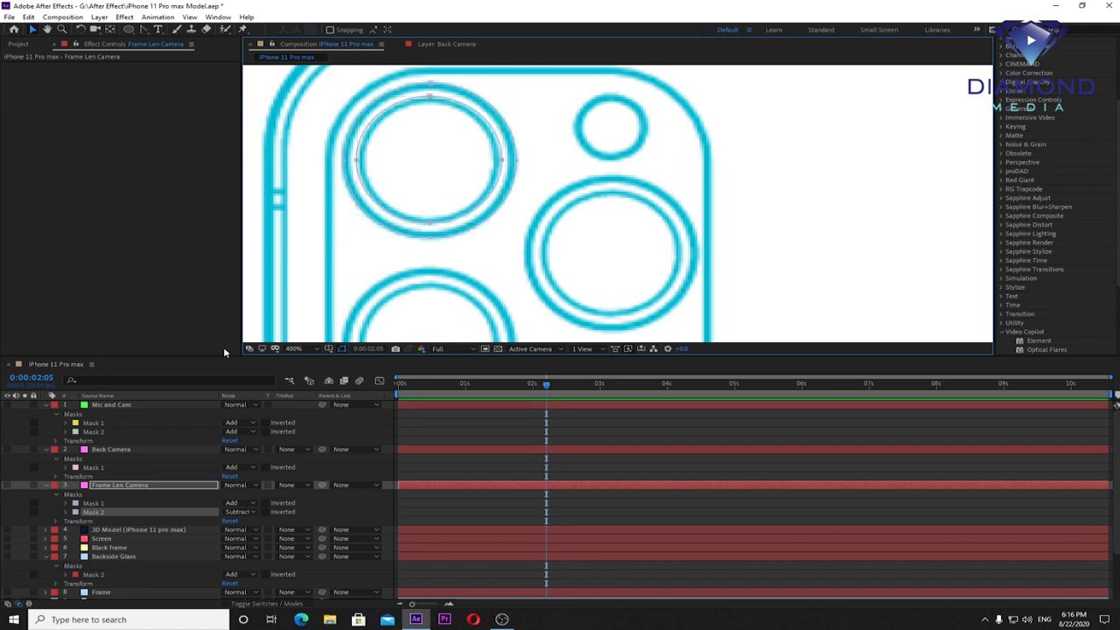
left_click(8, 487)
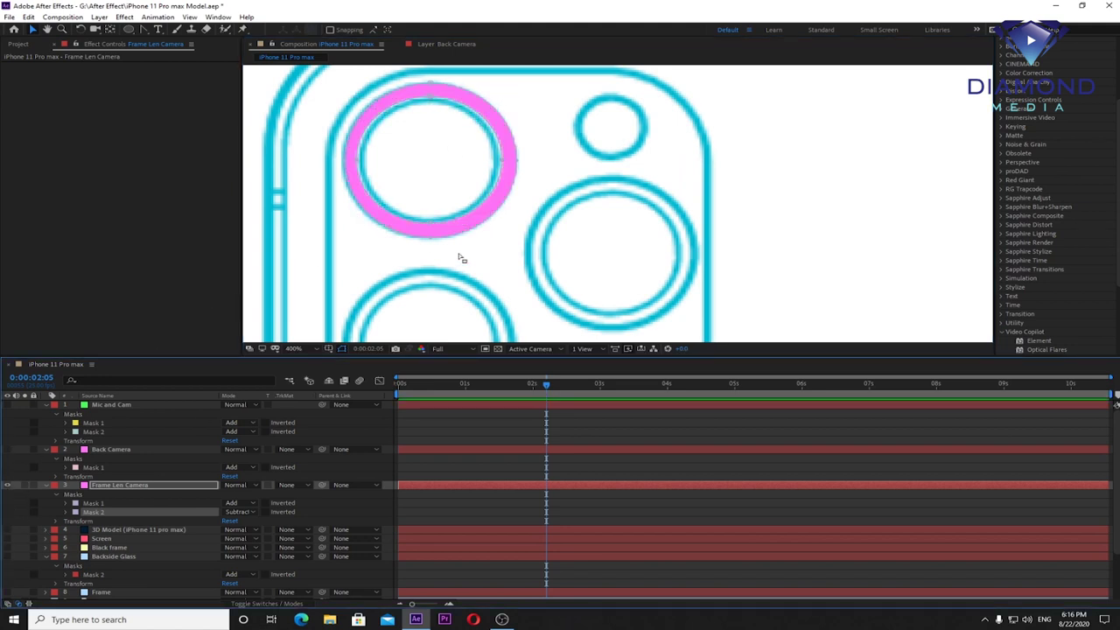
scroll(525, 212, "down", 2)
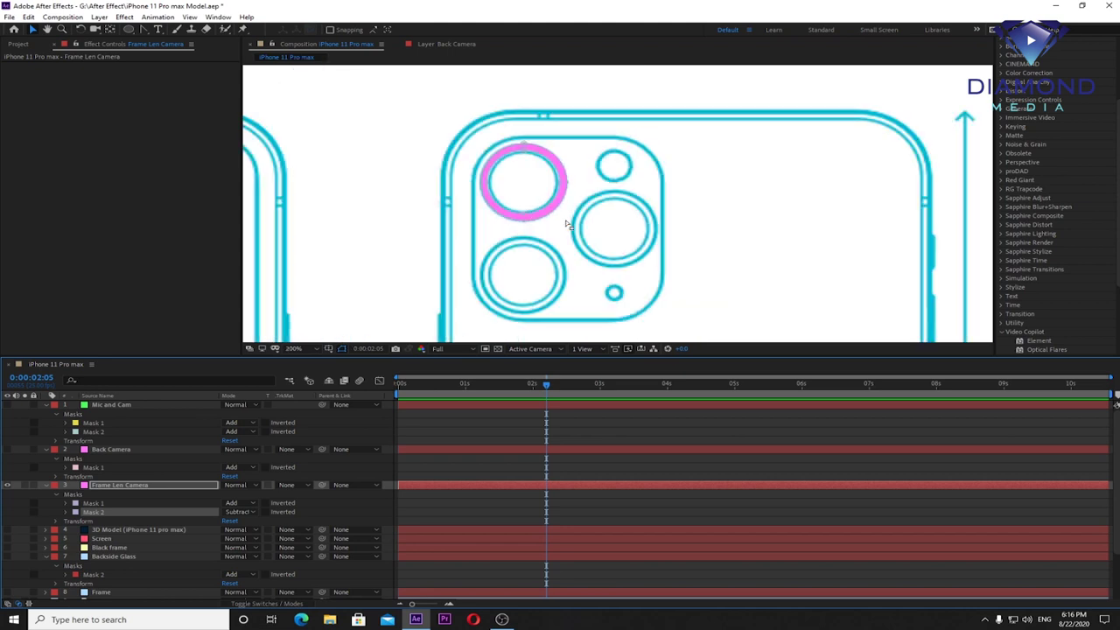
scroll(530, 203, "up", 1)
scroll(514, 197, "up", 1)
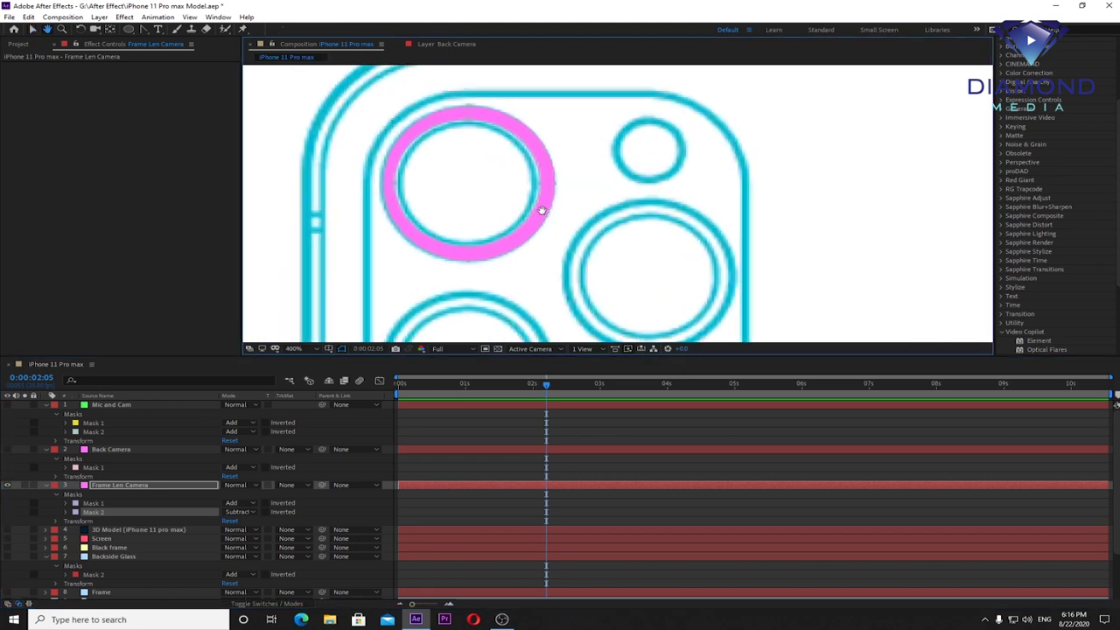
left_click(396, 184)
left_click_drag(394, 182, 396, 186)
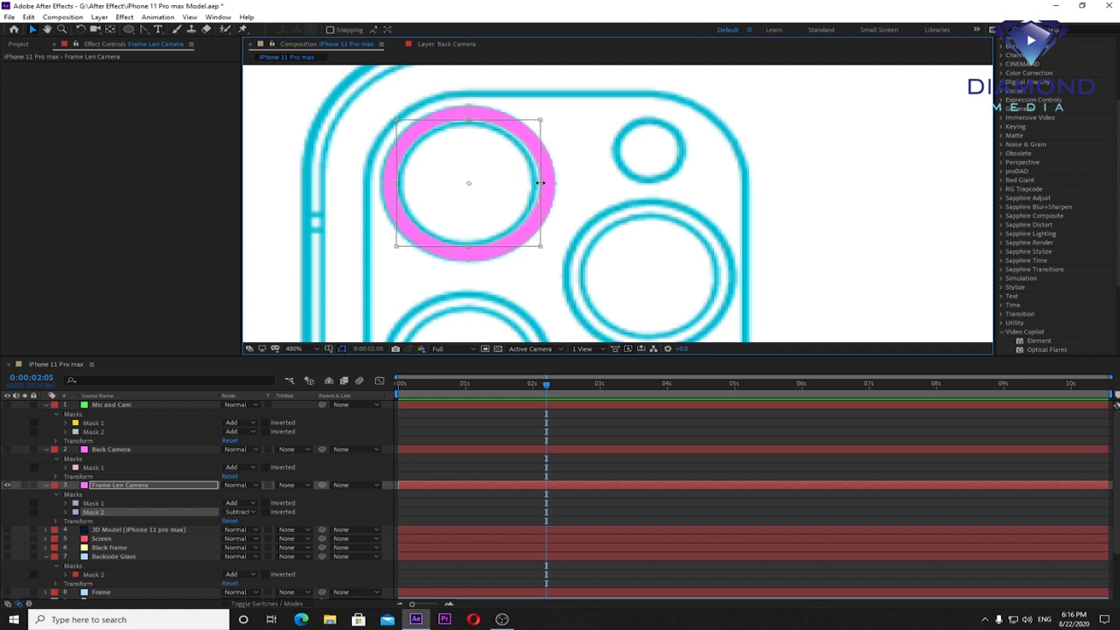
left_click(479, 236)
scroll(656, 205, "down", 2)
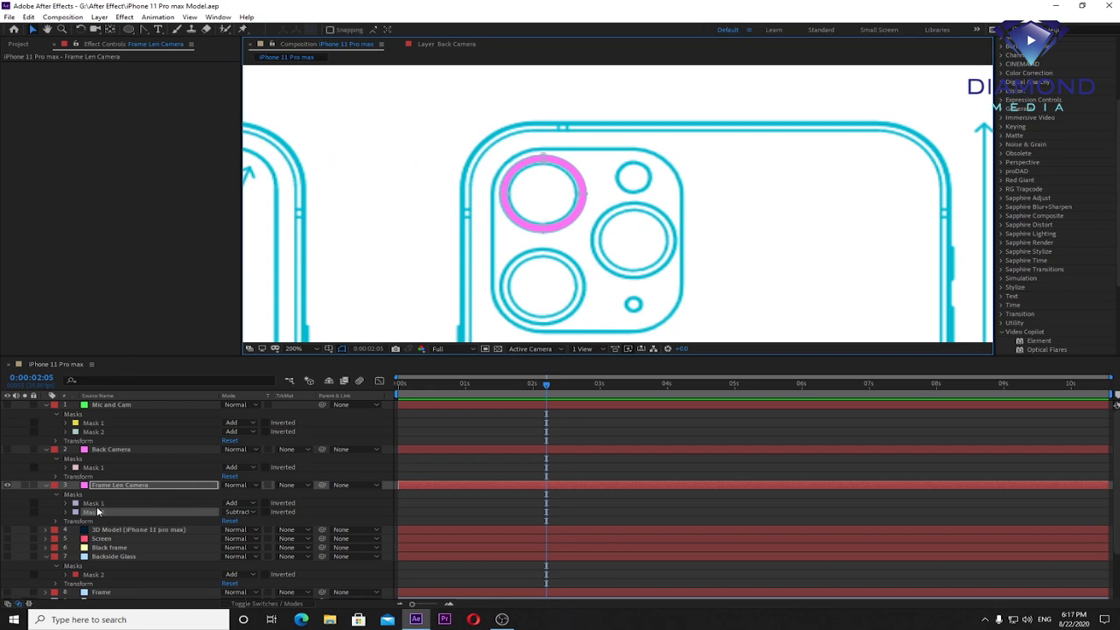
Step: Duplicate the two ring masks onto the middle-right and bottom-left lenses
left_click(96, 513)
left_click(96, 513, "shift")
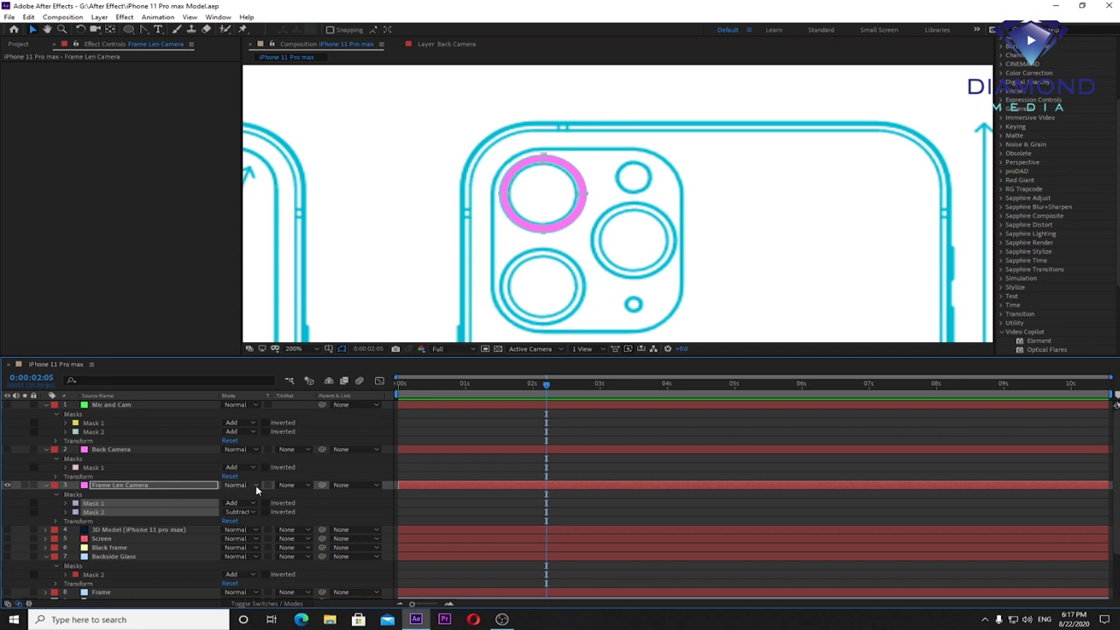
key("ctrl+d")
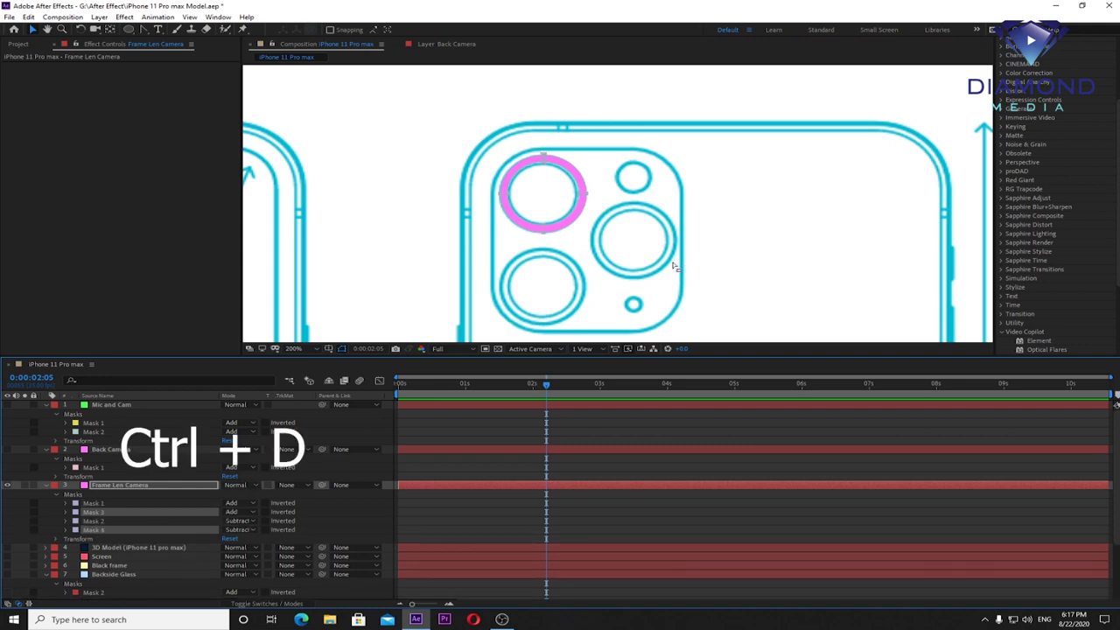
double_click(546, 160)
left_click_drag(559, 170, 659, 214)
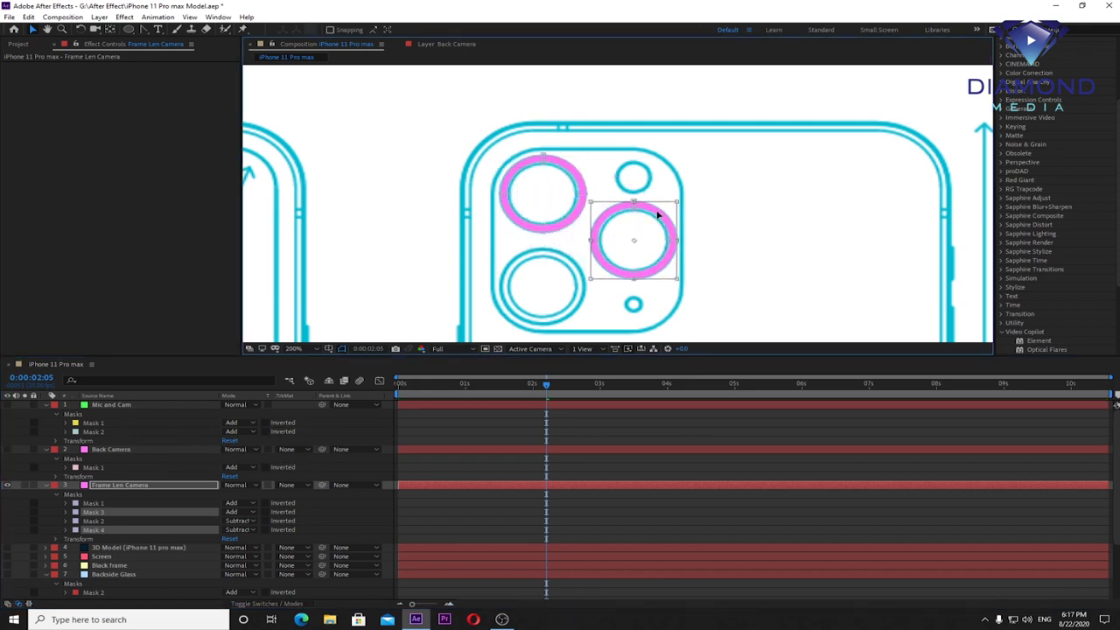
key("Return")
key("ctrl+d")
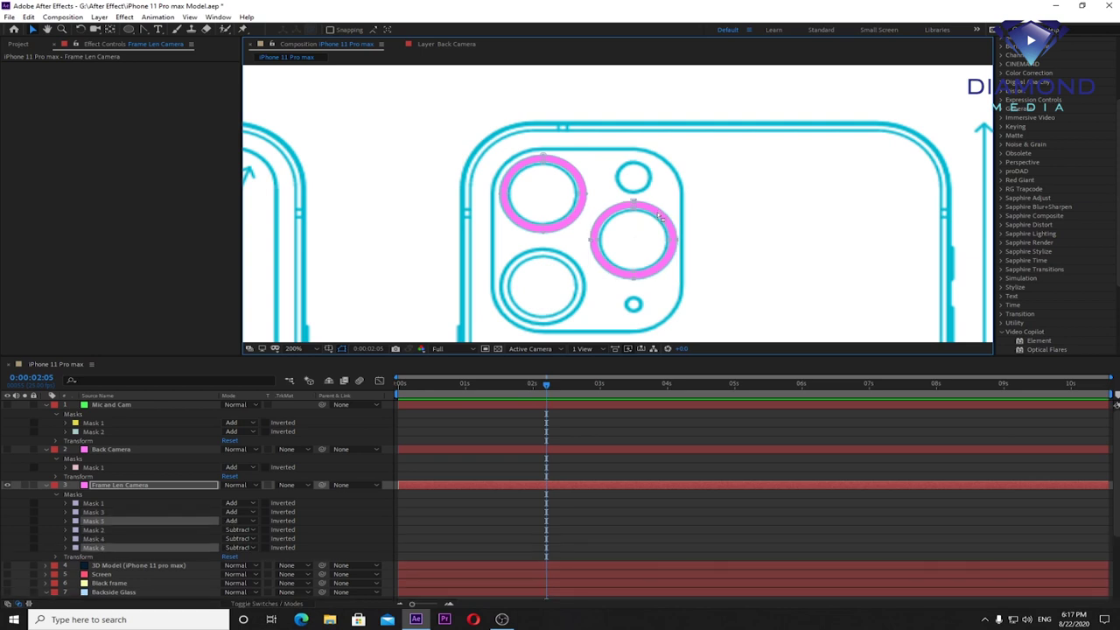
double_click(634, 203)
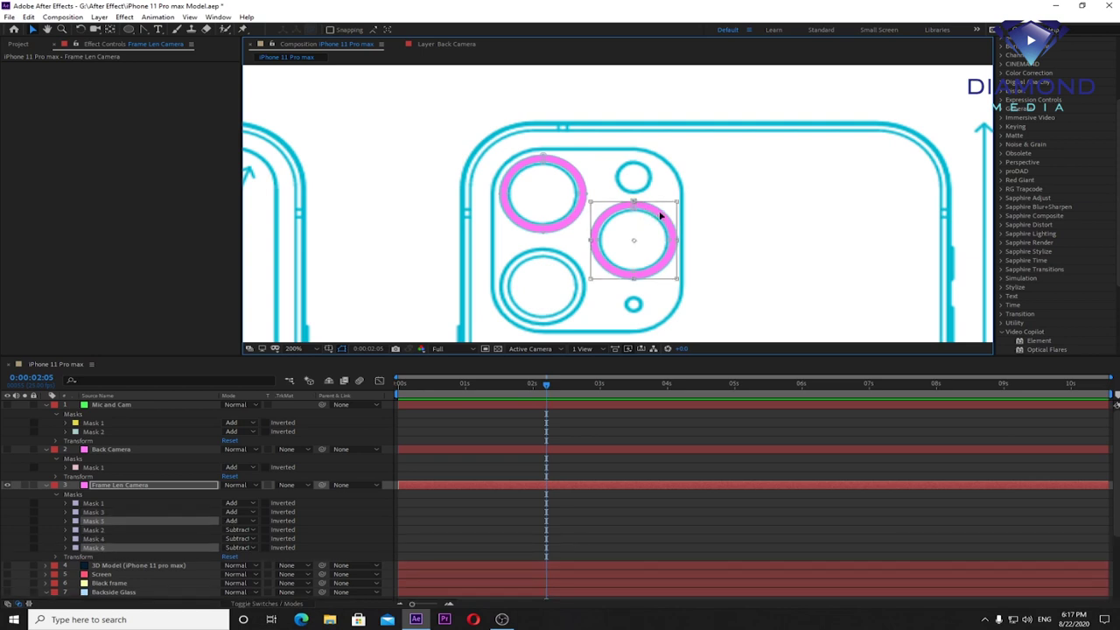
left_click_drag(633, 201, 569, 261)
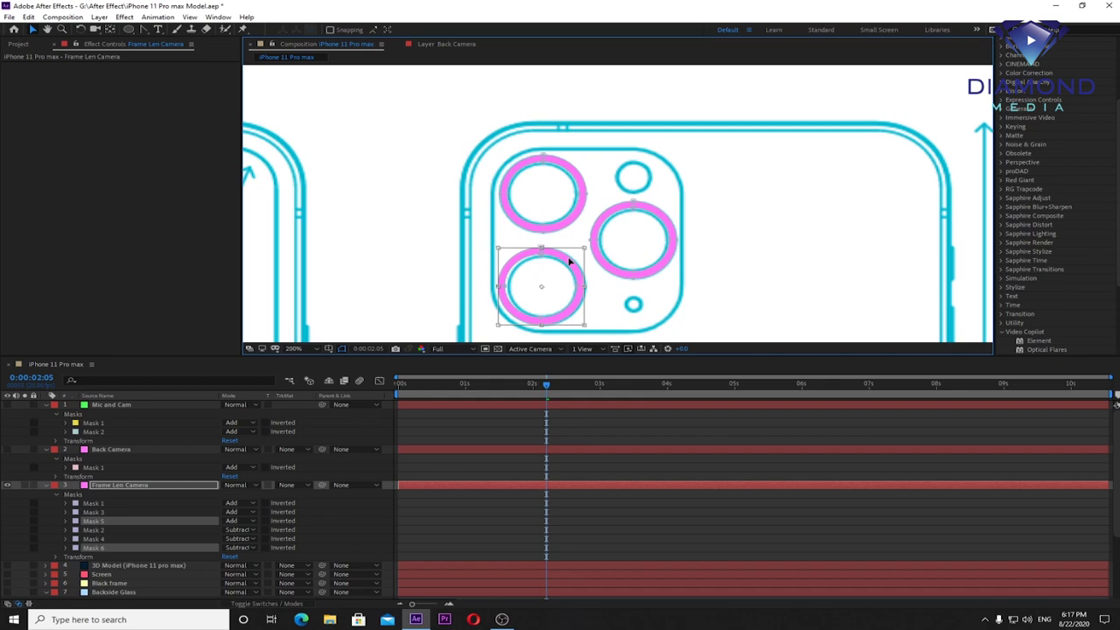
Step: Add scaled-down ring copies around the small top opening and the tiny bottom circle
key("ctrl+d")
mouse_move(570, 261)
left_mouse_down()
mouse_move(680, 138)
mouse_move(656, 160)
left_mouse_up()
key("period")
key("ctrl+d")
double_click(652, 116)
key("period")
left_click_drag(729, 207, 672, 249)
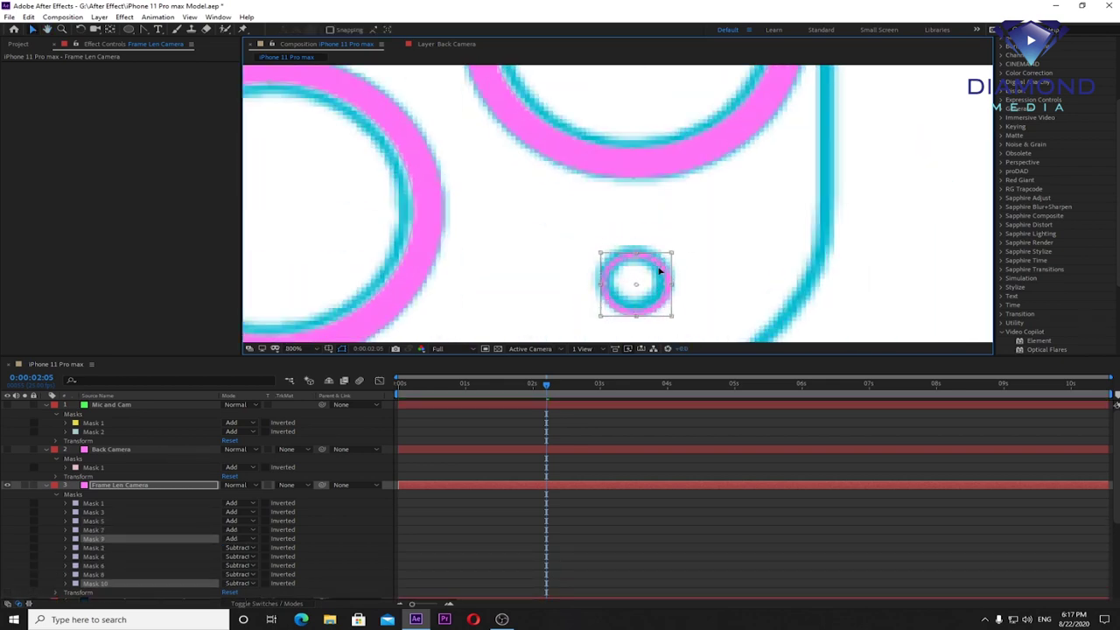
key("Return")
key("comma")
key("comma")
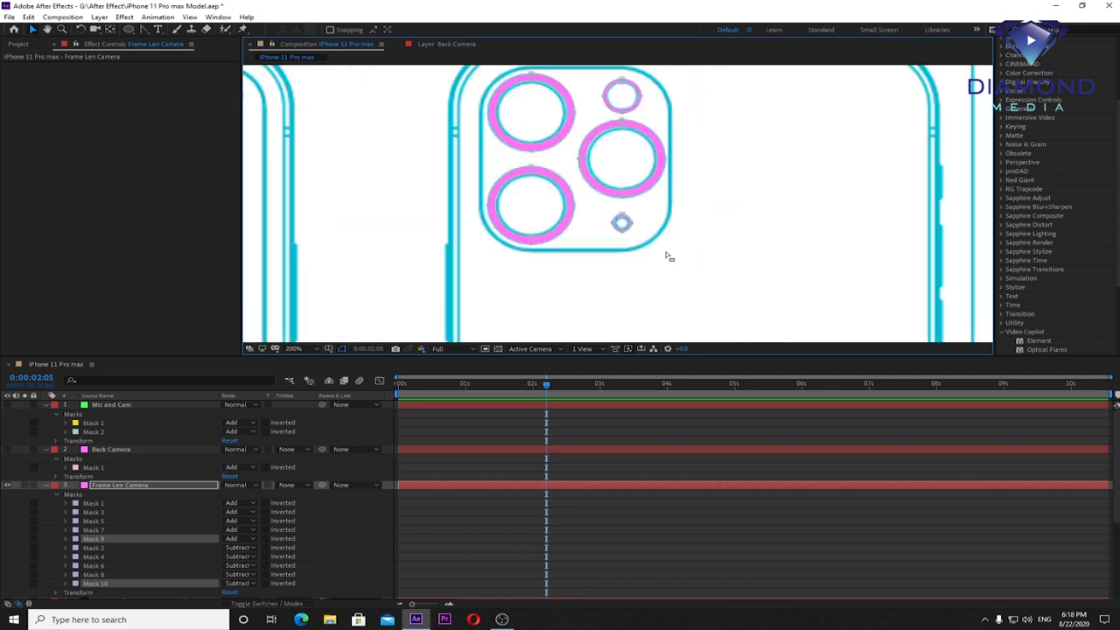
key("comma")
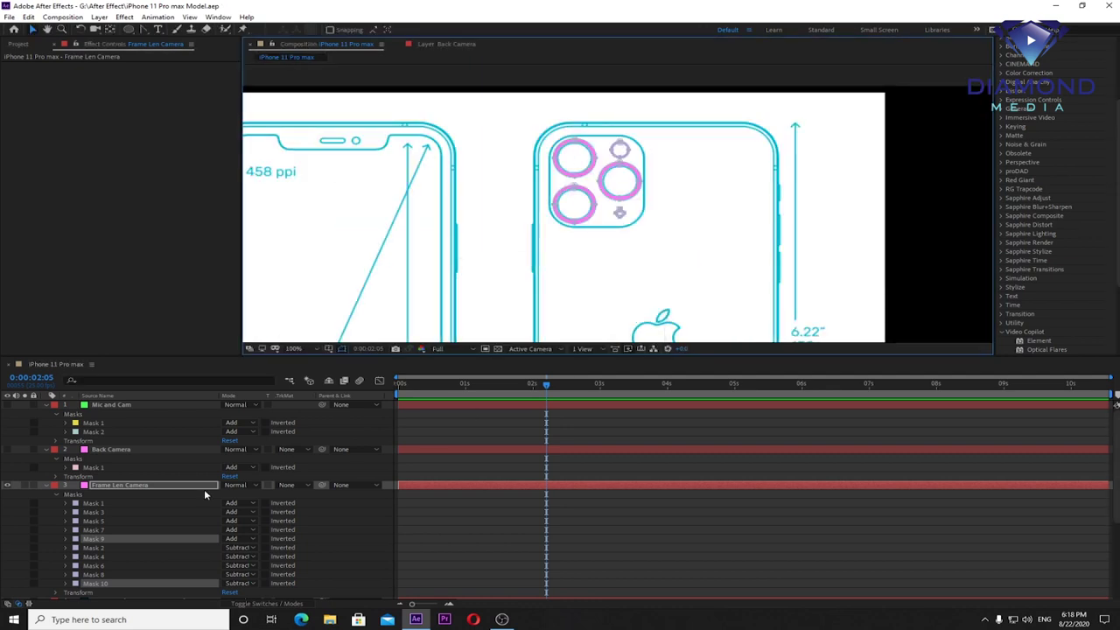
left_click(6, 489)
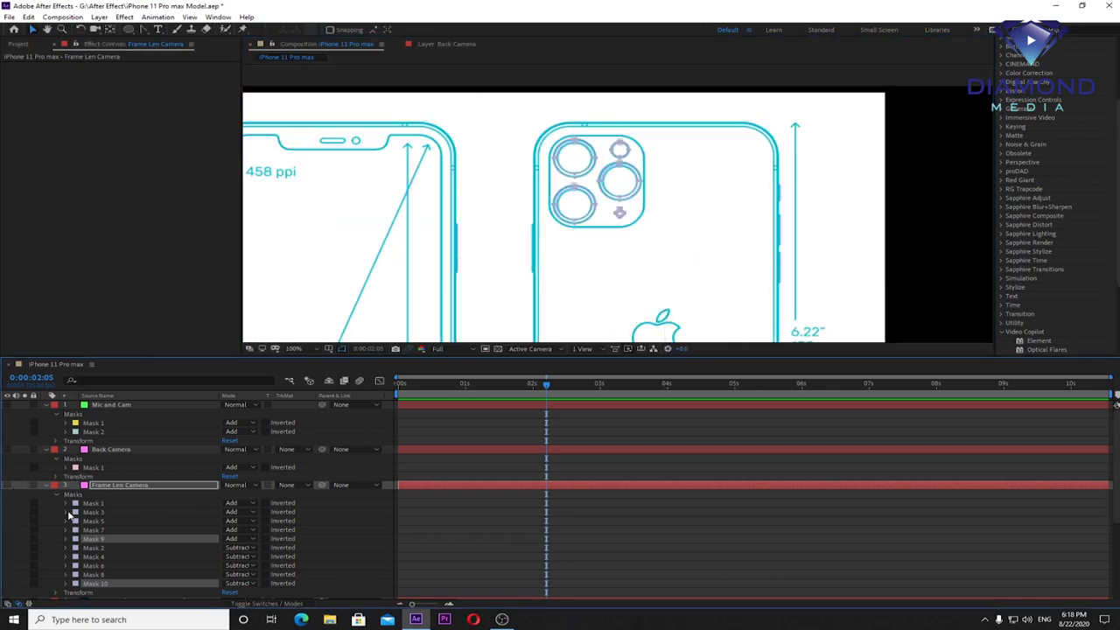
Step: On the 3D Model layer, set Element's Path Layer 7 to 3. Frame Len Camera
left_click(48, 485)
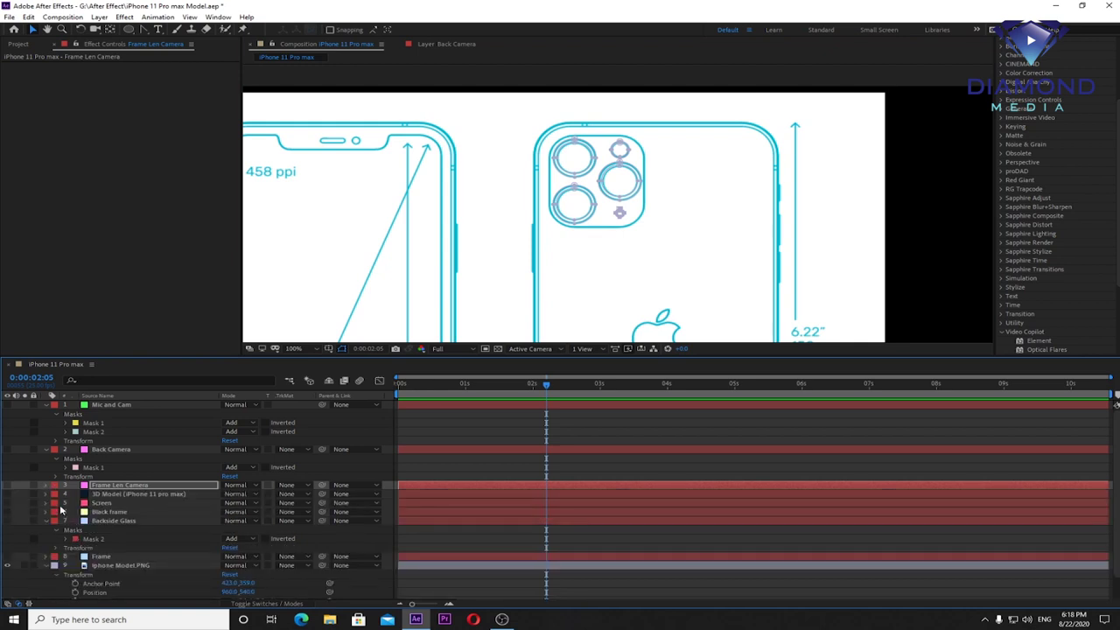
left_click(112, 495)
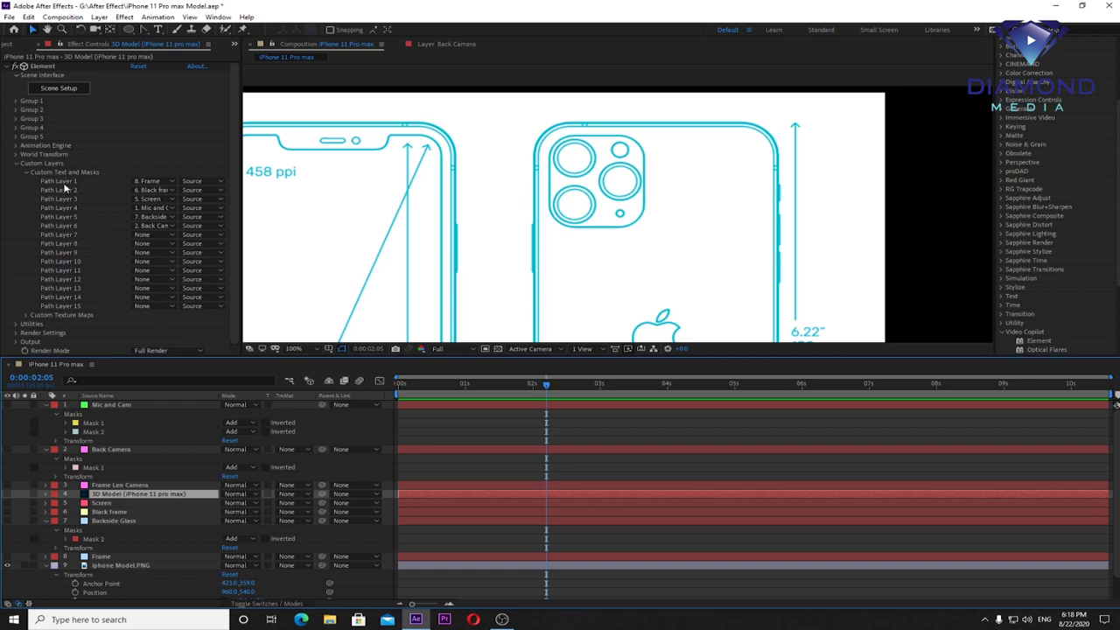
left_click(149, 234)
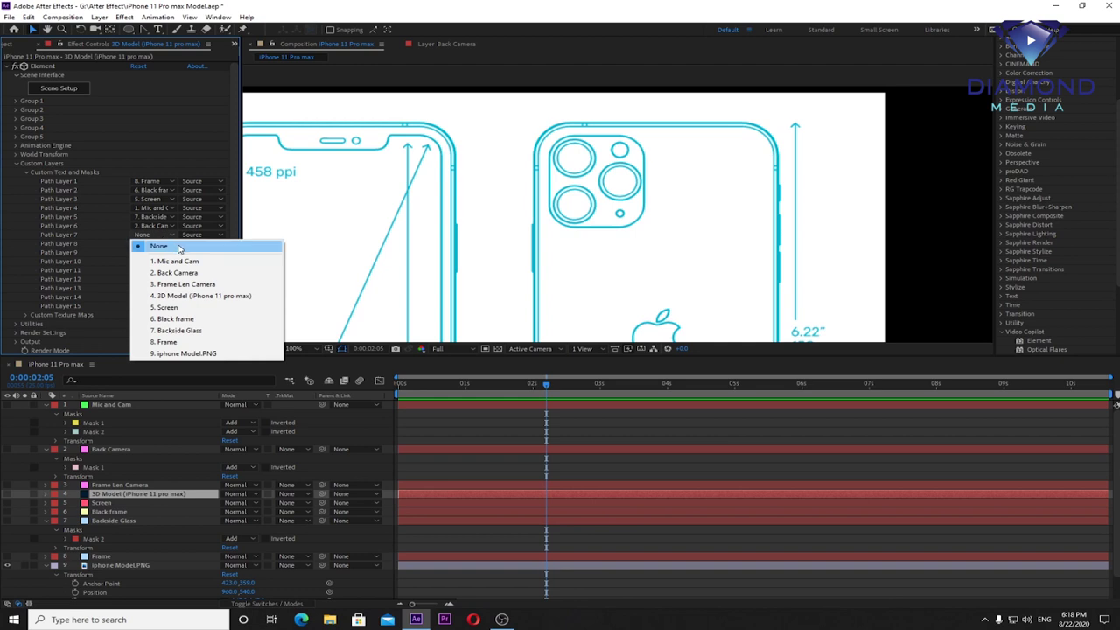
left_click(194, 286)
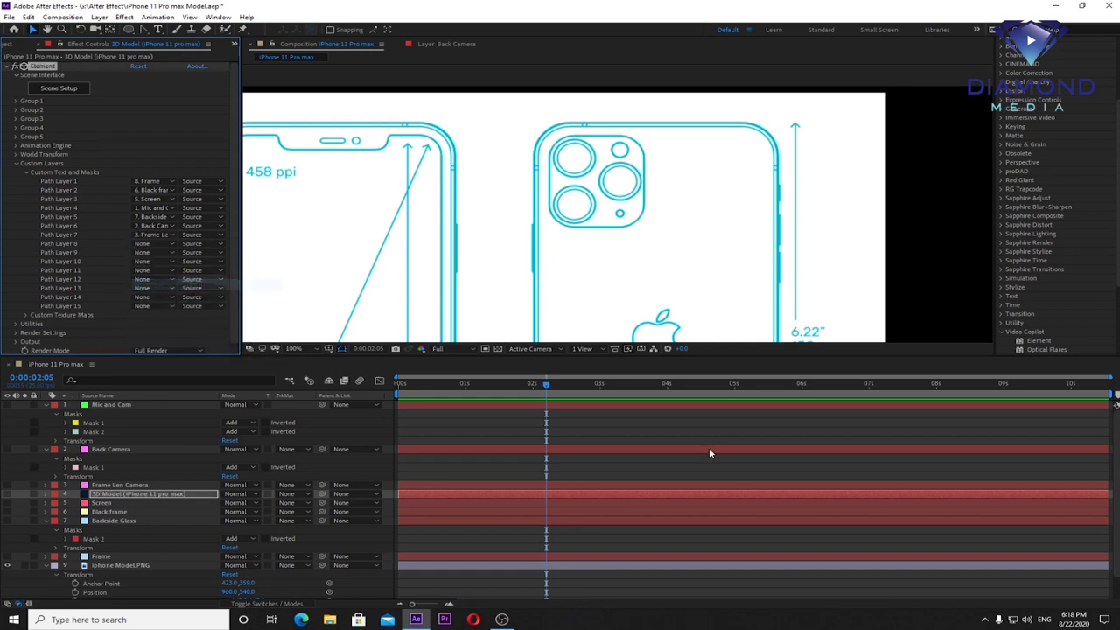
left_click(70, 91)
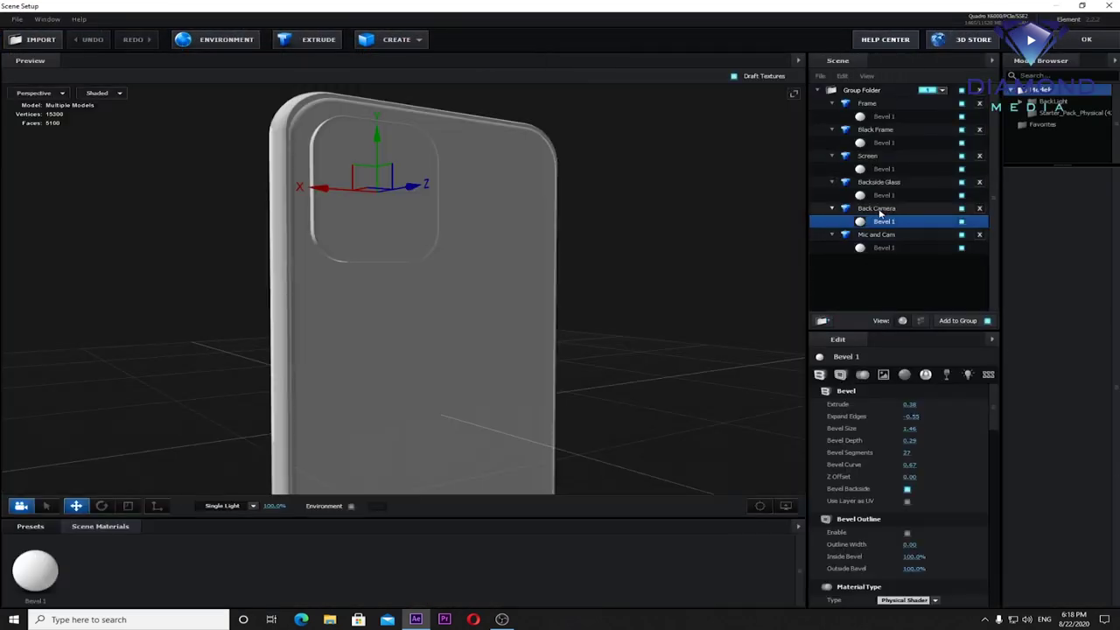
Step: Select the Back Camera and then the Backside Glass models in the Scene panel
left_click(879, 210)
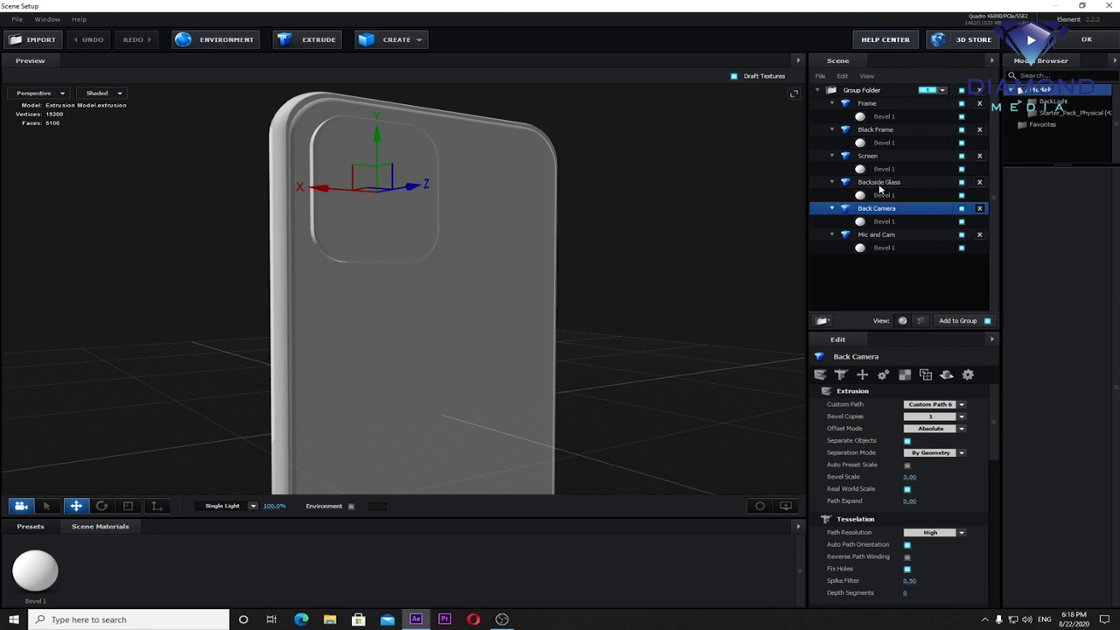
left_click(879, 184)
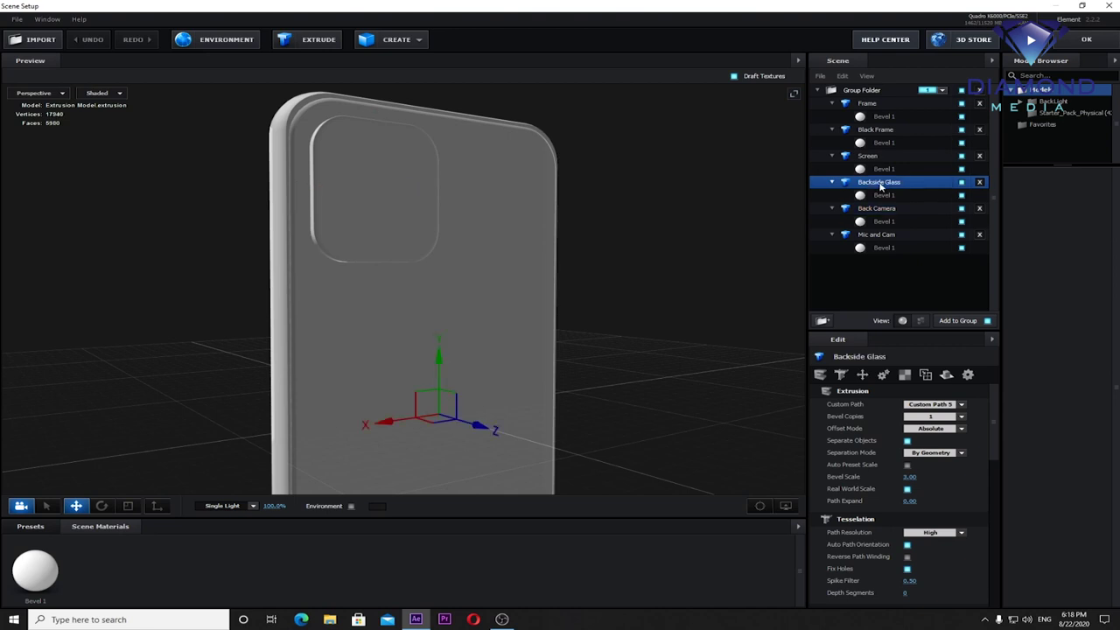
Step: Duplicate the Back Camera model and rename the copy Frame Len Camera
left_click(873, 208)
right_click(875, 211)
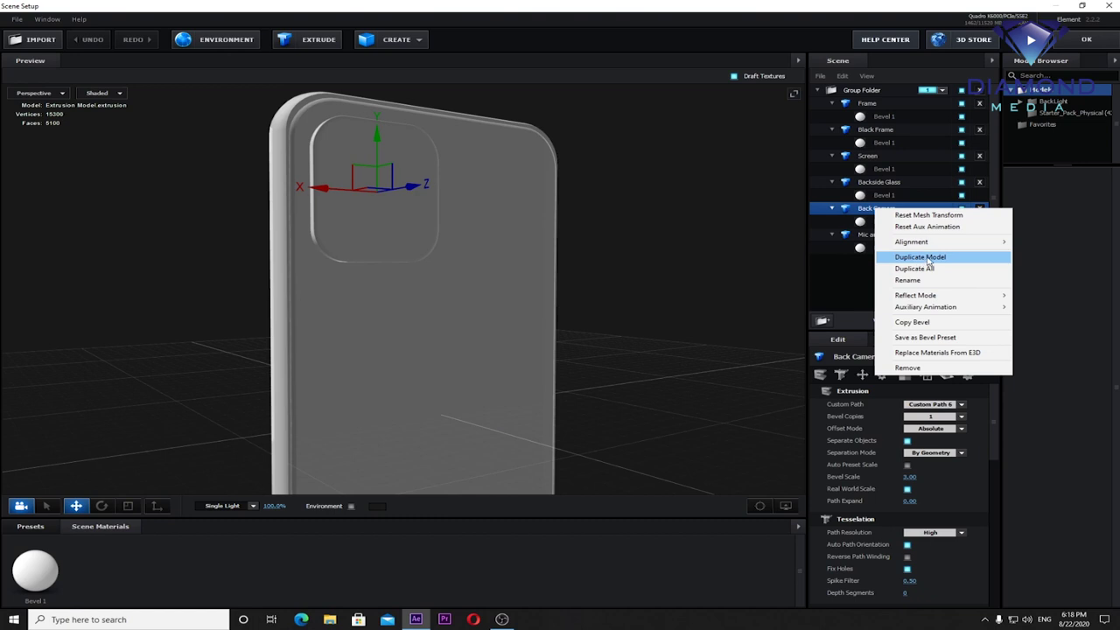
left_click(928, 259)
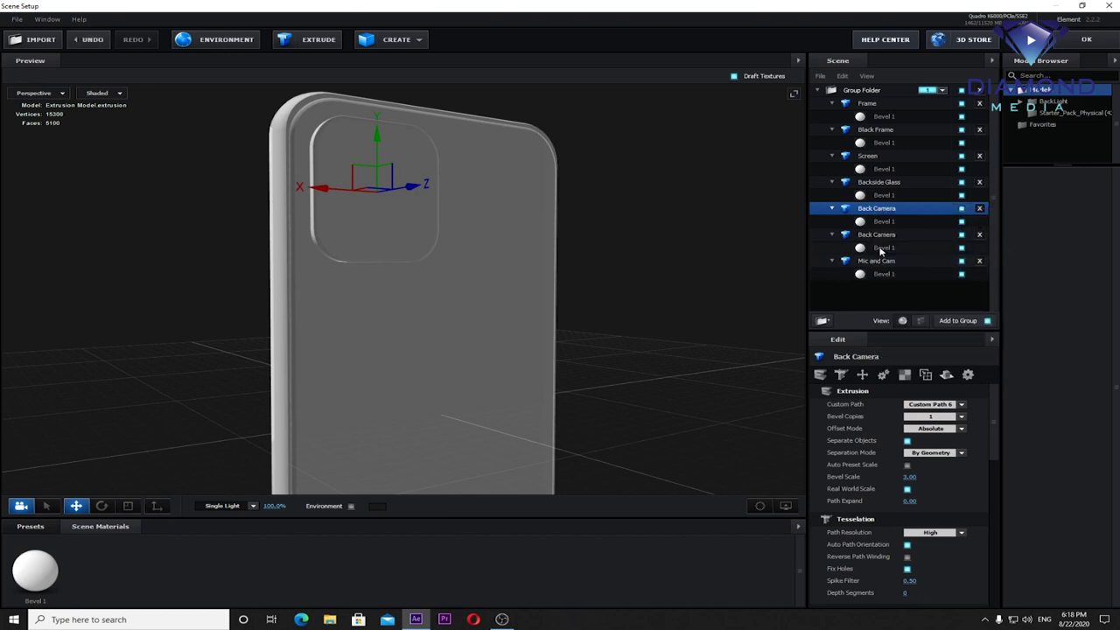
double_click(879, 212)
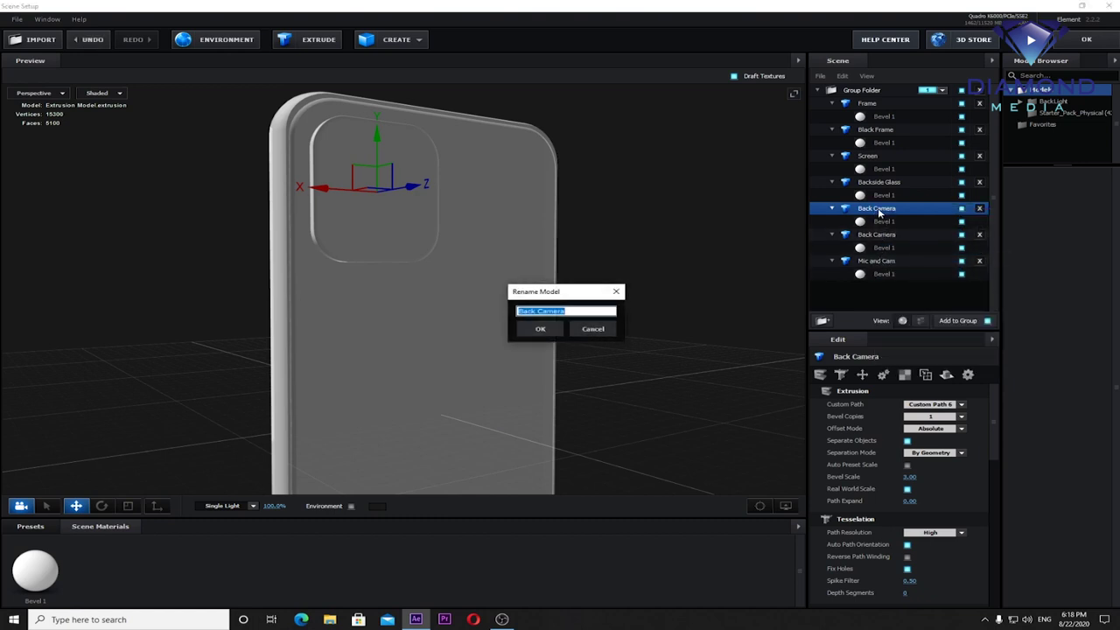
type("Frame Len")
left_click(539, 330)
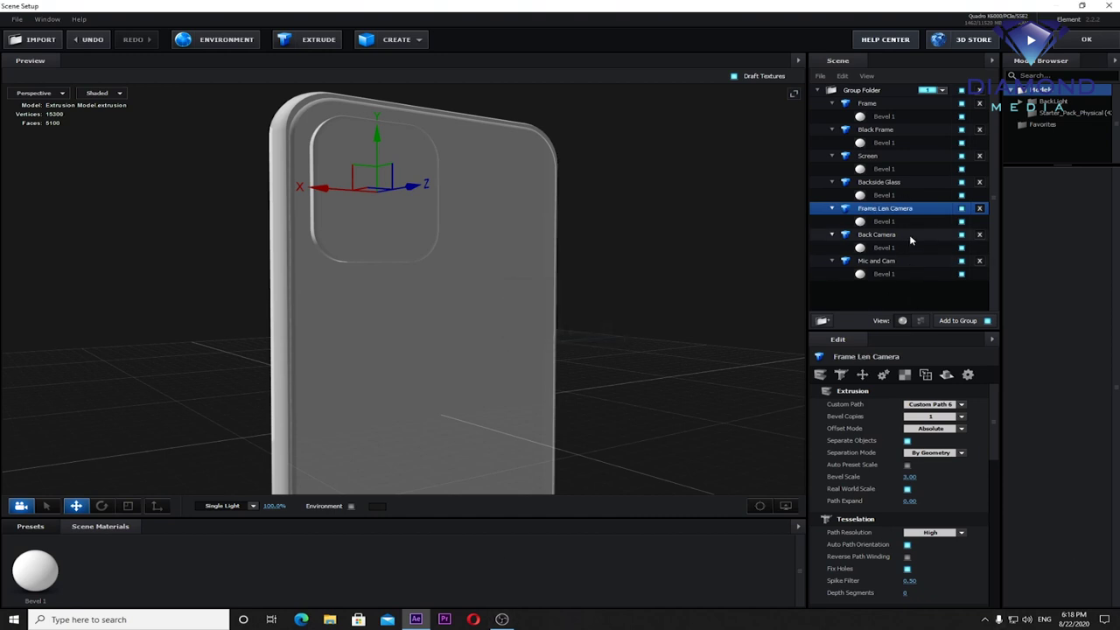
left_click(960, 405)
Step: Set Frame Len Camera's extrusion path to Custom Path 7
left_click(948, 480)
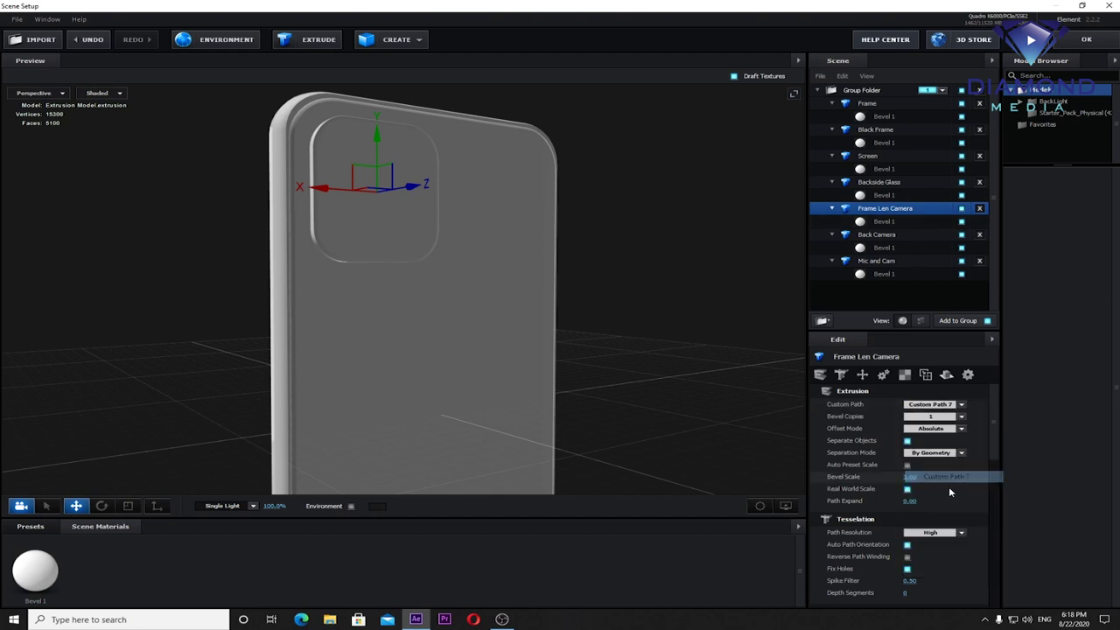
scroll(496, 257, "down", 2)
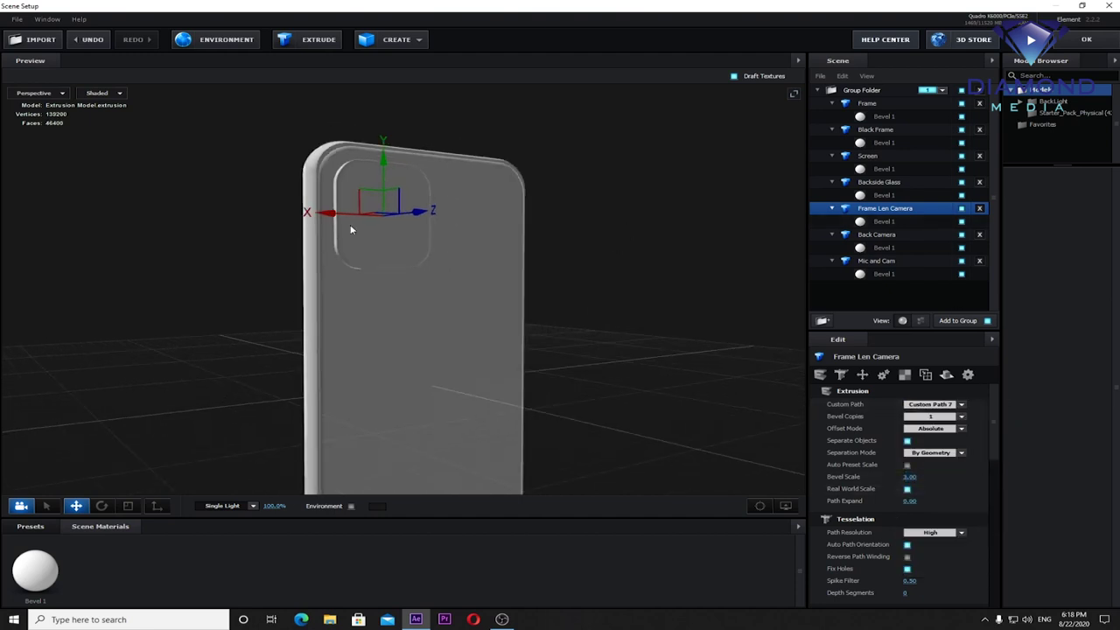
left_click(76, 506)
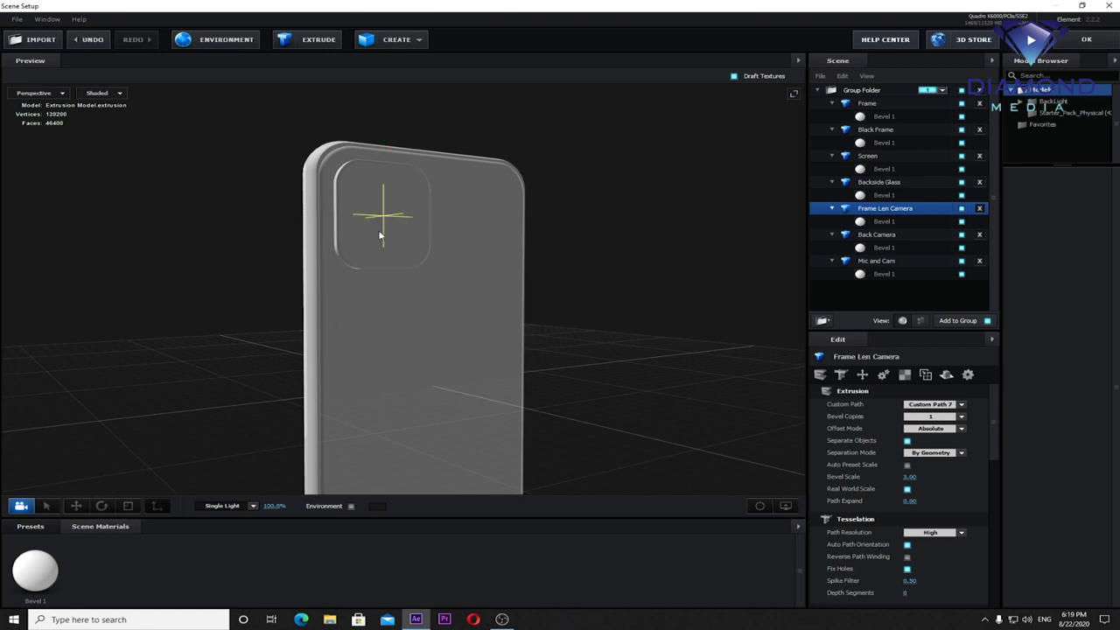
left_click(76, 506)
Step: In Top view, nudge Frame Len Camera slightly outward, then orbit in Perspective to check
left_click(53, 93)
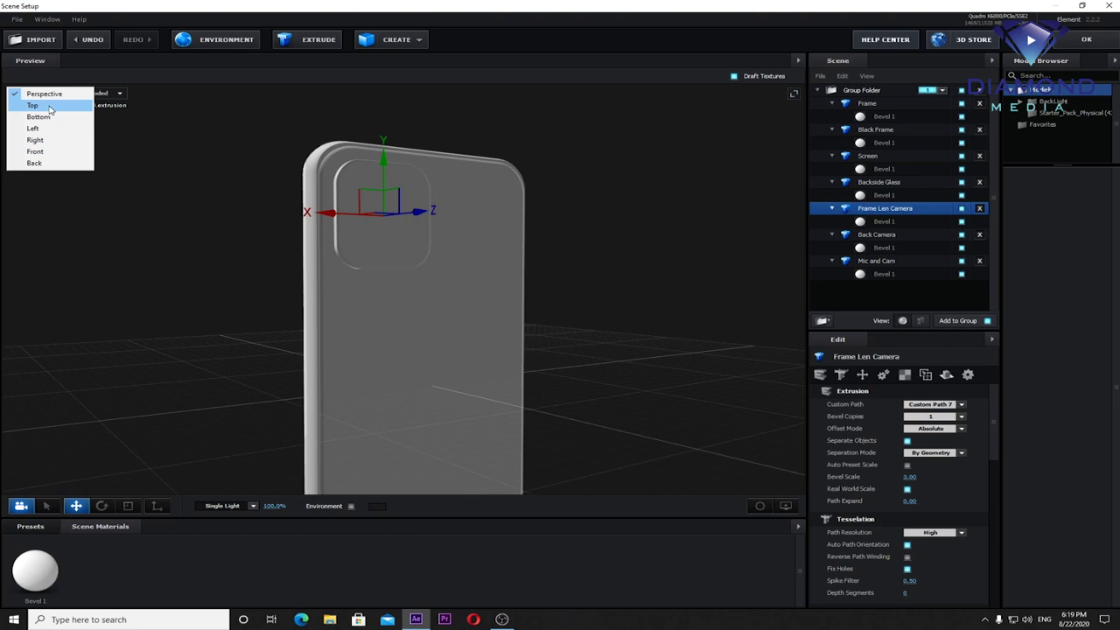
left_click(50, 107)
left_click_drag(466, 212, 467, 214)
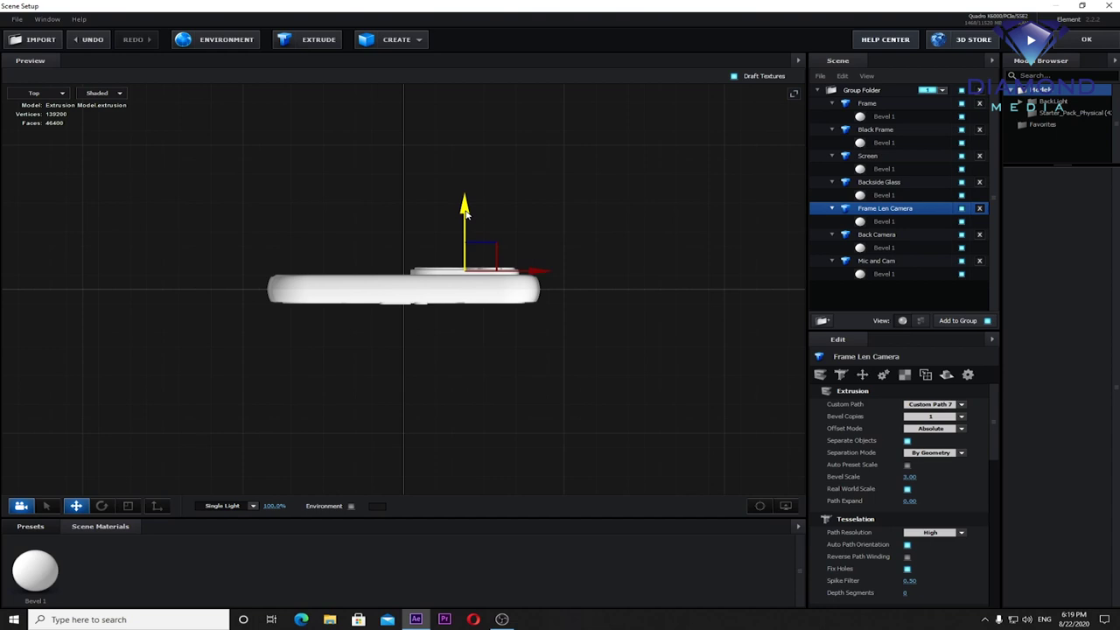
left_click_drag(466, 214, 468, 213)
left_click(40, 93)
left_click(34, 92)
left_click_drag(619, 221, 564, 244)
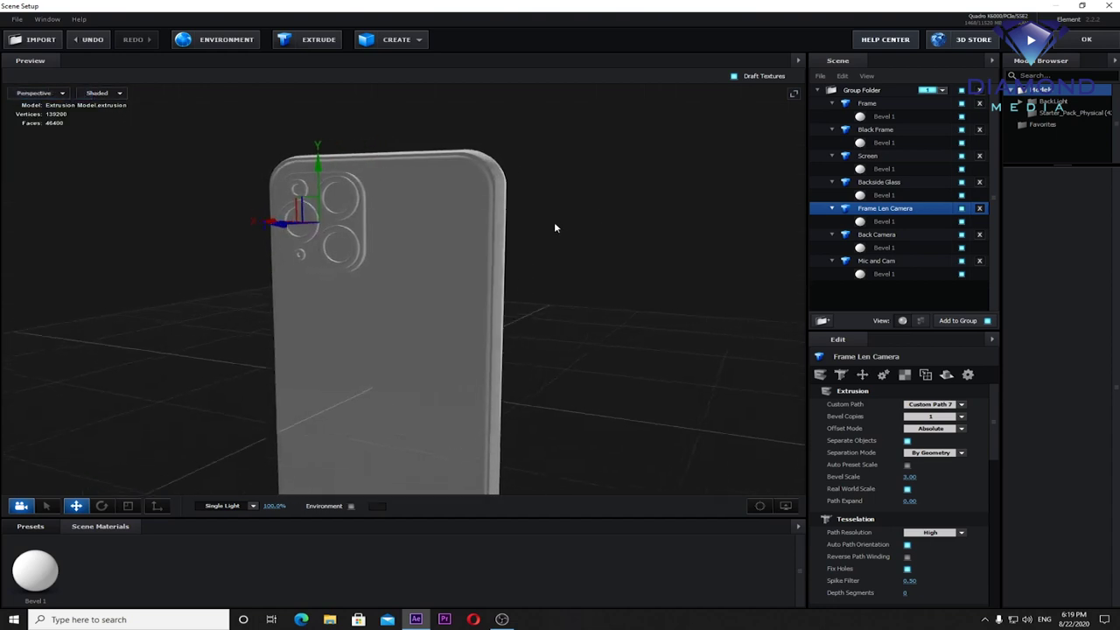
mouse_move(563, 244)
left_mouse_down()
mouse_move(519, 225)
mouse_move(541, 229)
left_mouse_up()
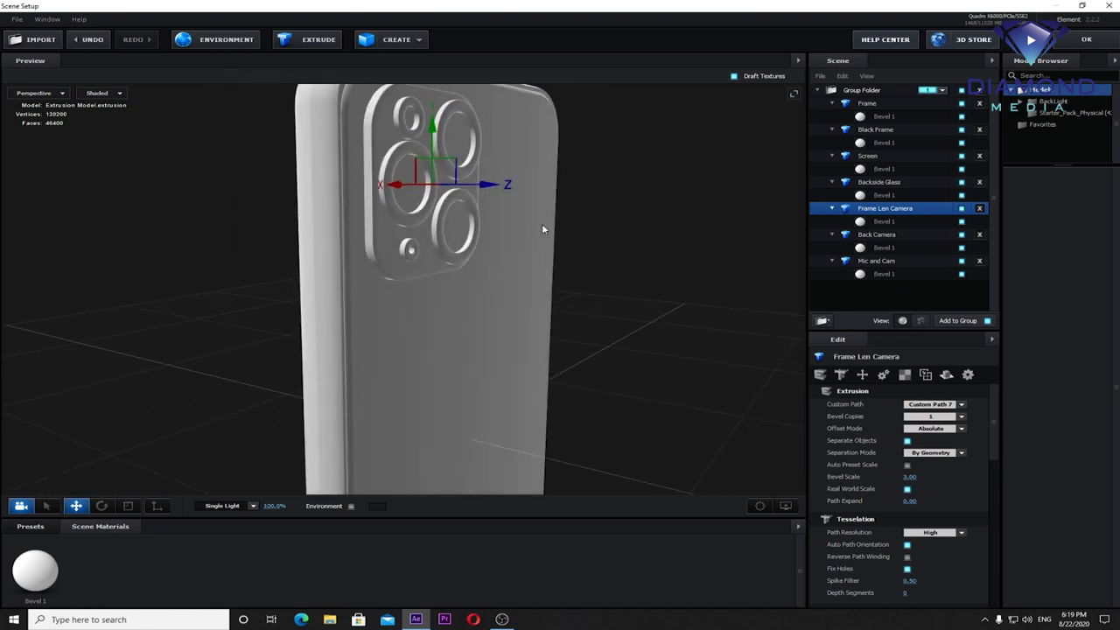
left_click(881, 222)
Step: Adjust the lens rings' Extrude depth and reduce their Bevel Depth
left_click_drag(910, 405, 913, 410)
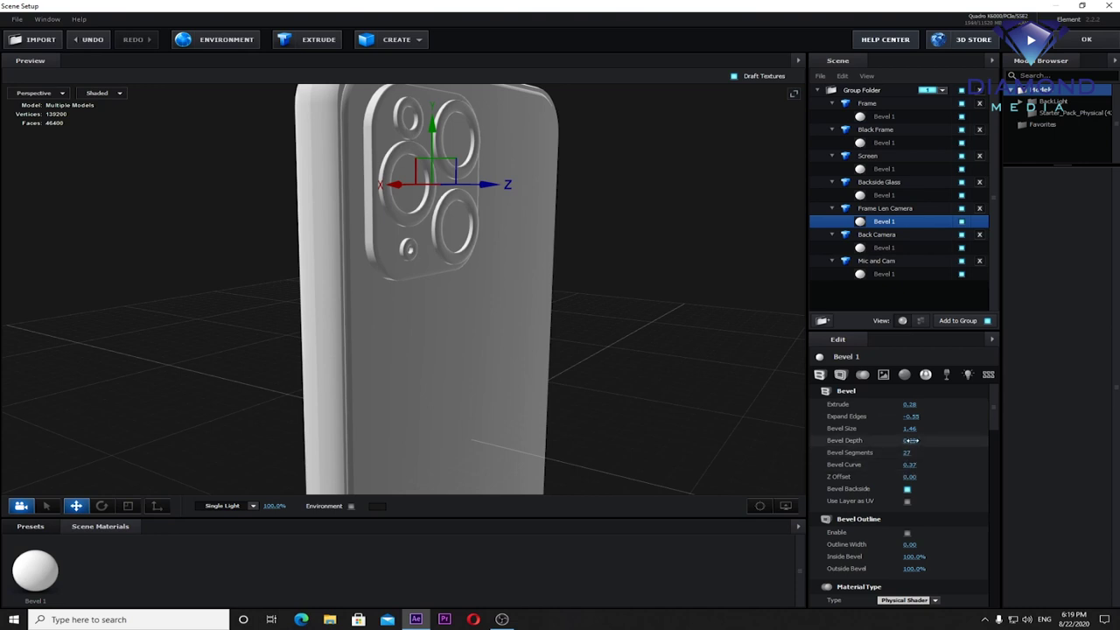
left_click_drag(901, 440, 871, 432)
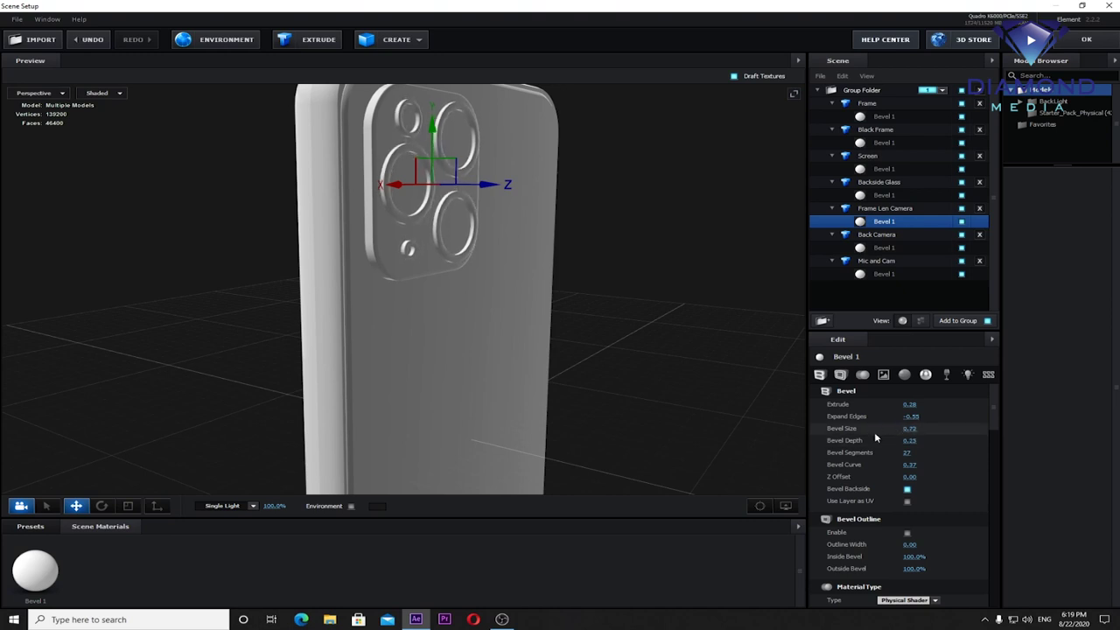
scroll(599, 254, "up", 3)
mouse_move(577, 265)
left_mouse_down()
mouse_move(495, 274)
mouse_move(623, 265)
left_mouse_up()
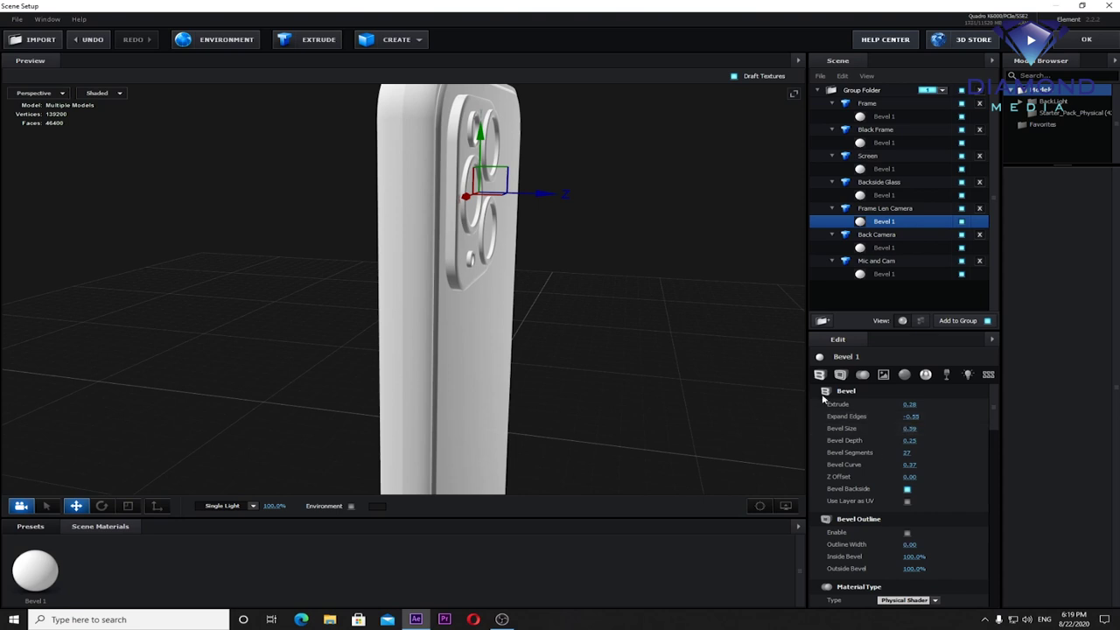
Step: Set Extrude to 0.39 and zoom out to see the whole phone back
left_click_drag(910, 404, 919, 405)
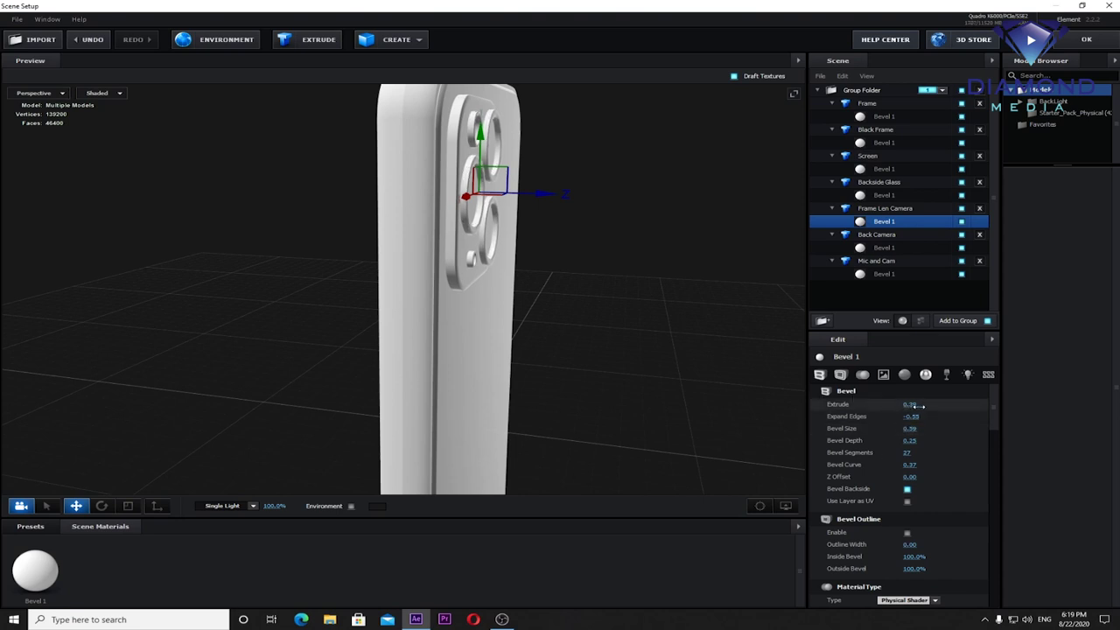
mouse_move(629, 300)
left_mouse_down()
mouse_move(525, 317)
mouse_move(610, 295)
mouse_move(596, 303)
left_mouse_up()
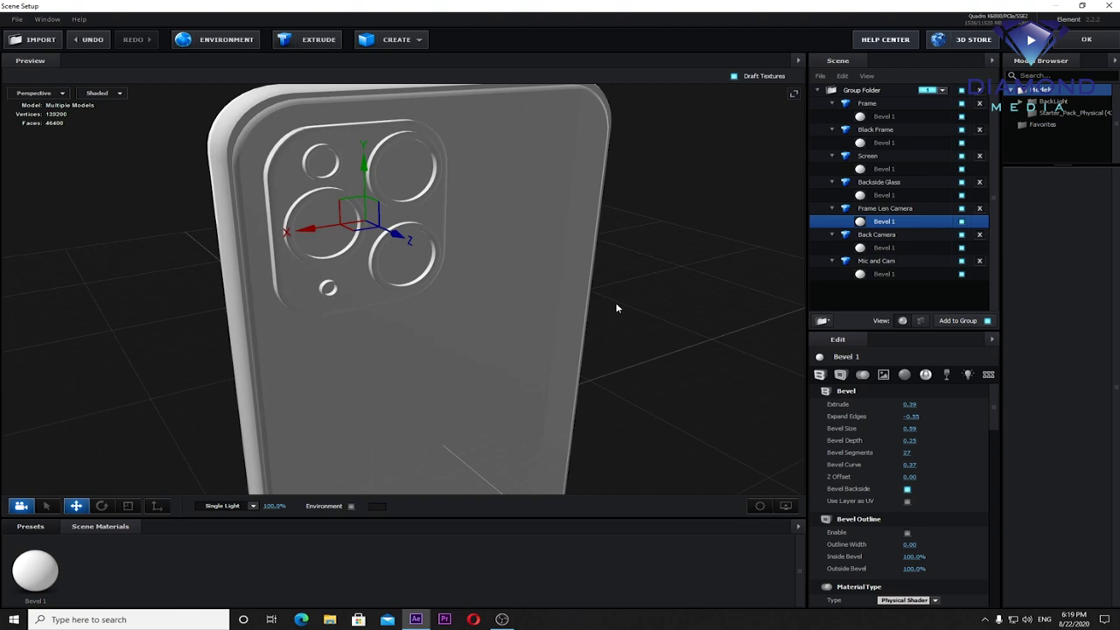
scroll(540, 264, "down", 2)
scroll(499, 233, "down", 3)
scroll(491, 220, "down", 2)
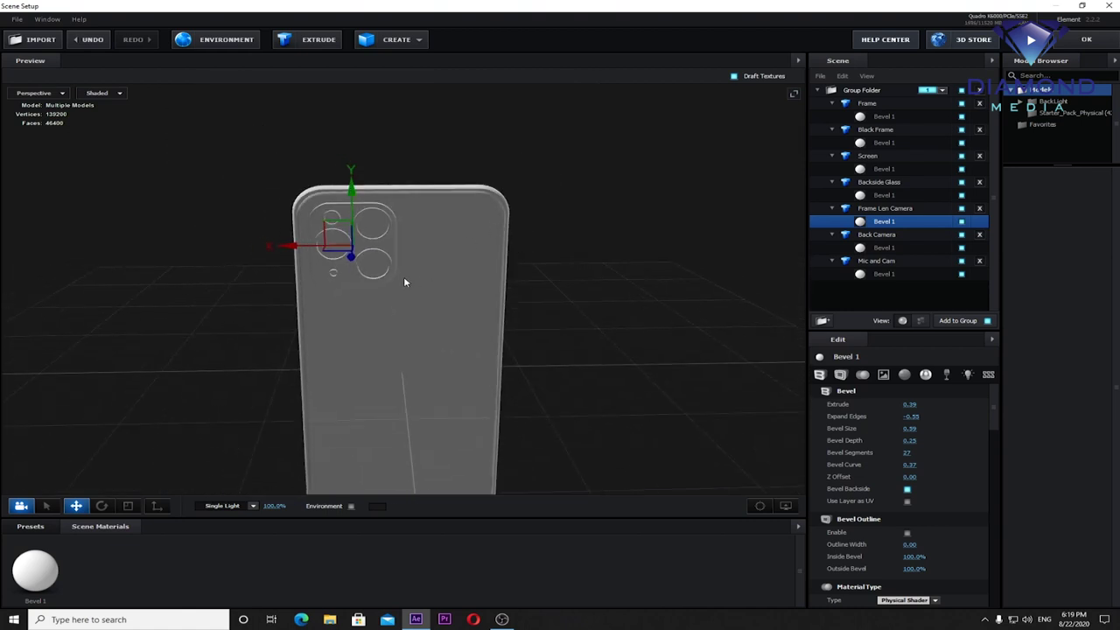
left_click_drag(404, 281, 404, 279)
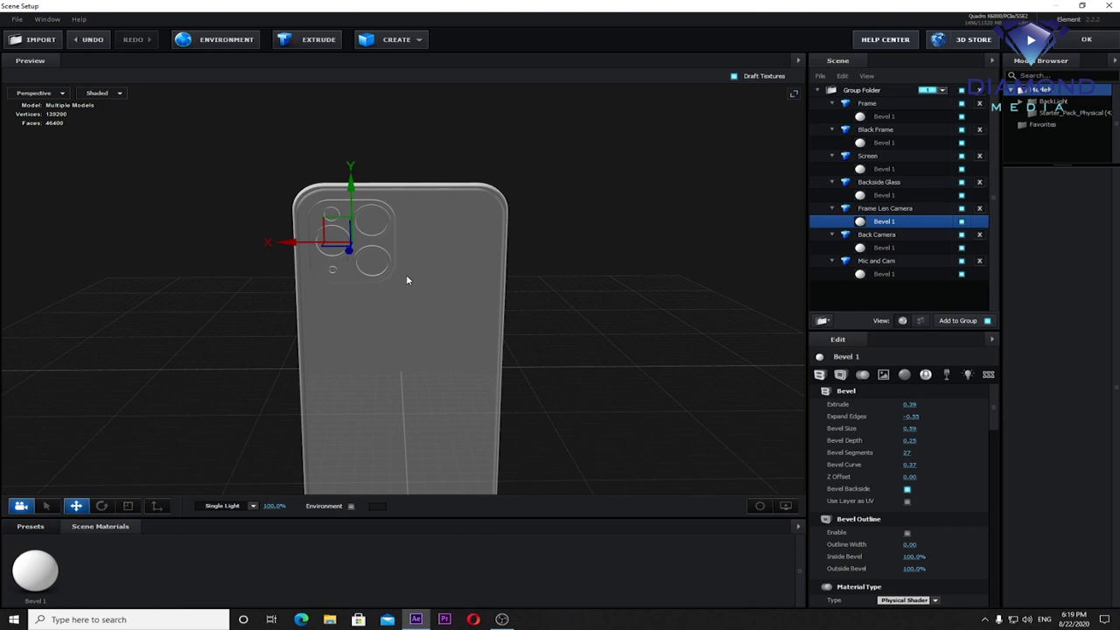
left_click_drag(379, 298, 382, 294)
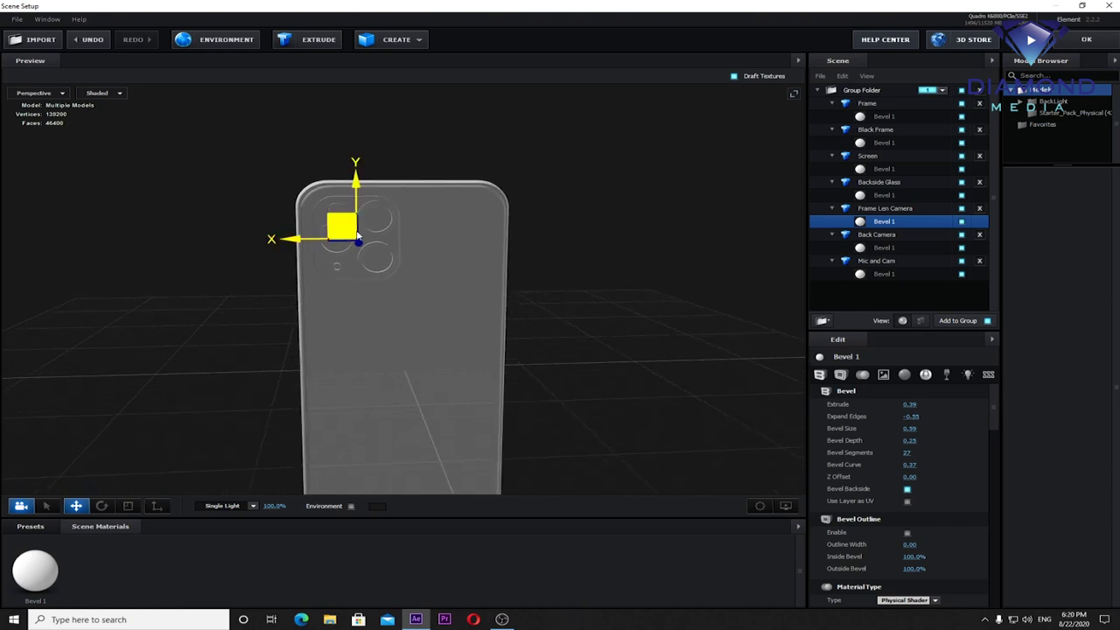
Step: Rotate the Frame Len Camera part, setting its Y orientation to 360°
left_click(102, 506)
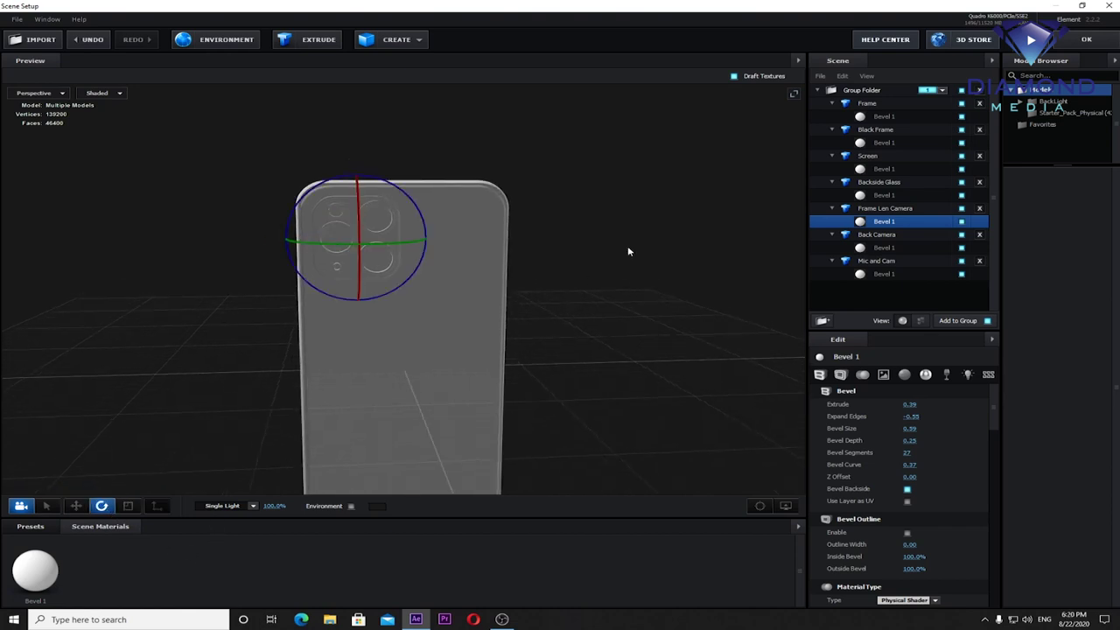
left_click(901, 211)
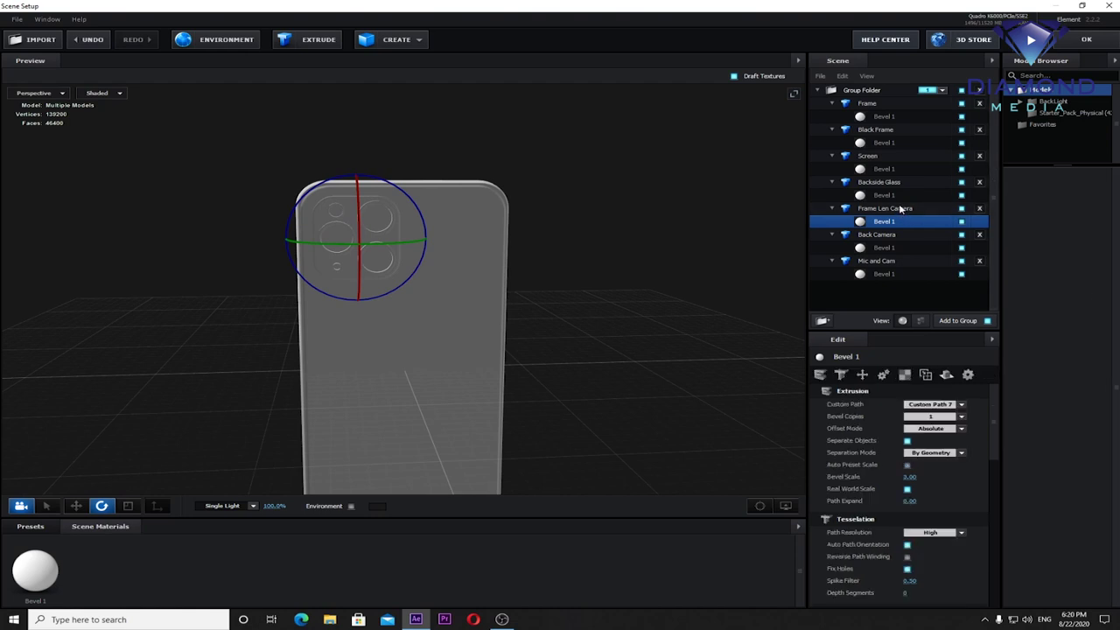
left_click_drag(1000, 415, 1002, 477)
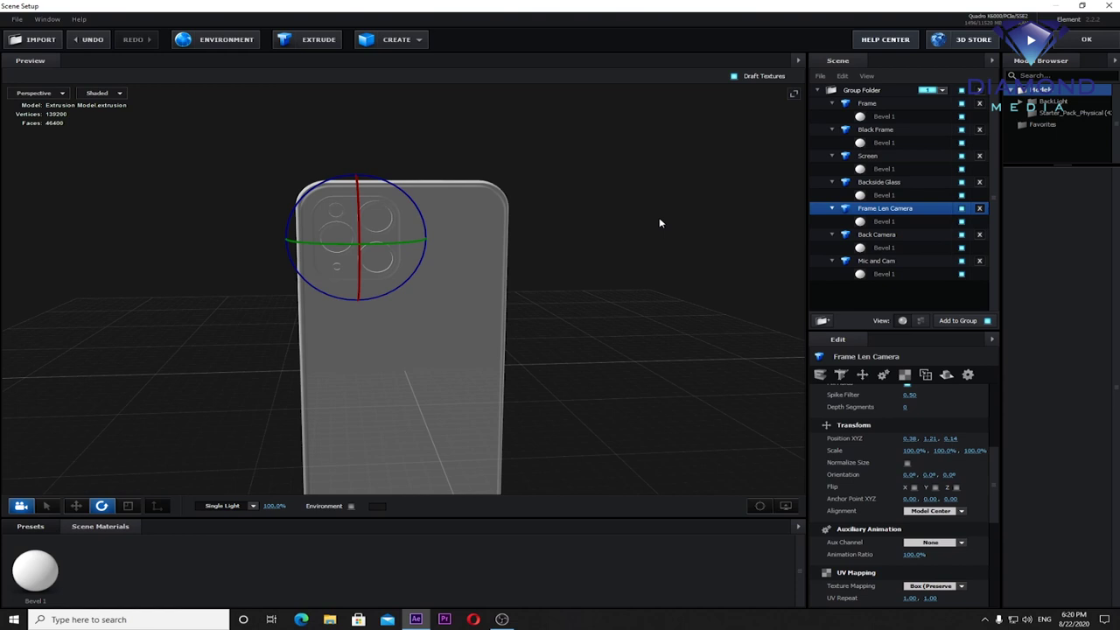
left_click_drag(317, 247, 577, 244)
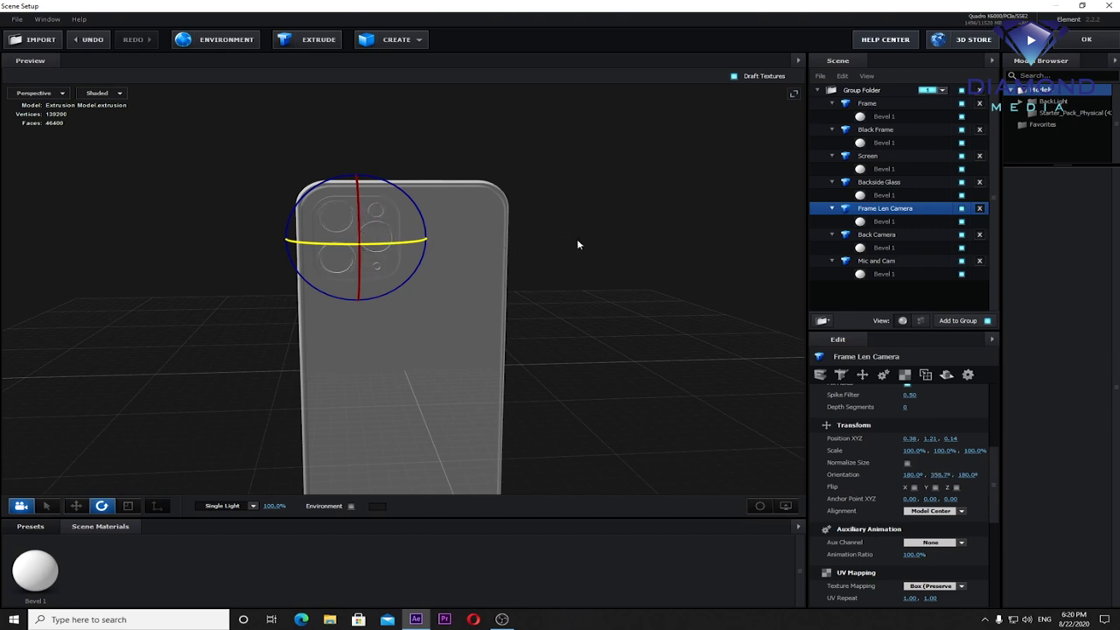
left_click_drag(577, 239, 576, 239)
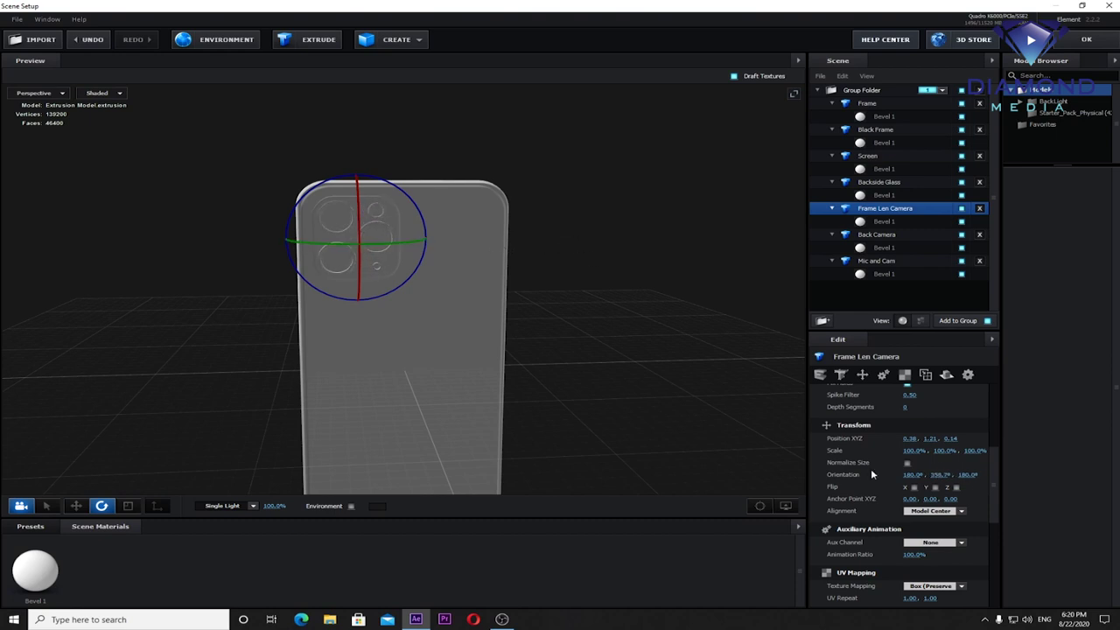
left_click(940, 475)
type("360")
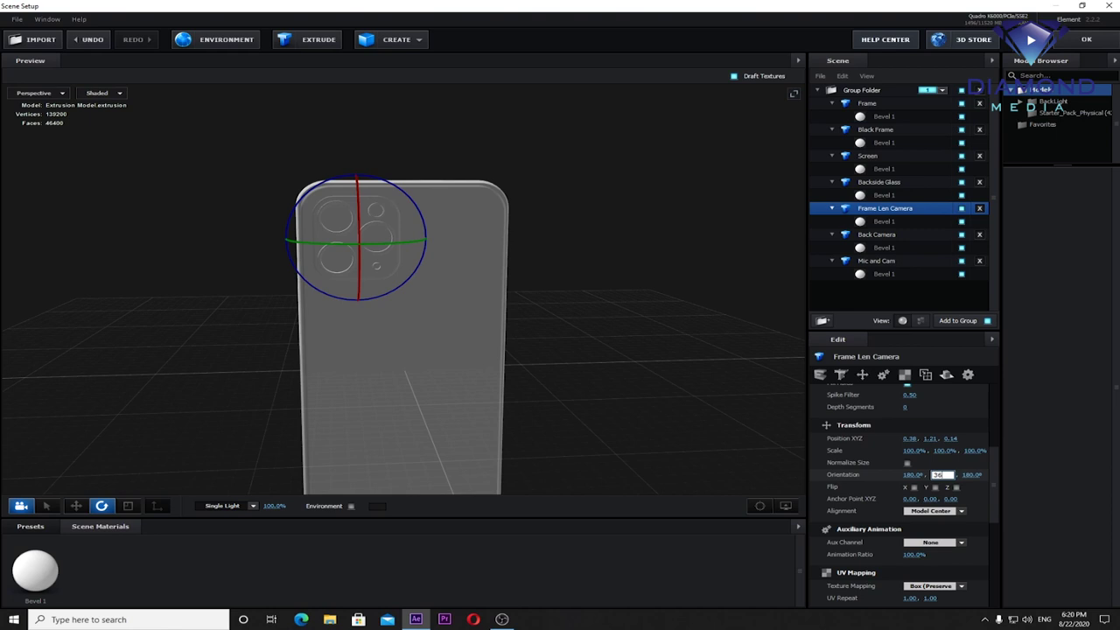
key("Return")
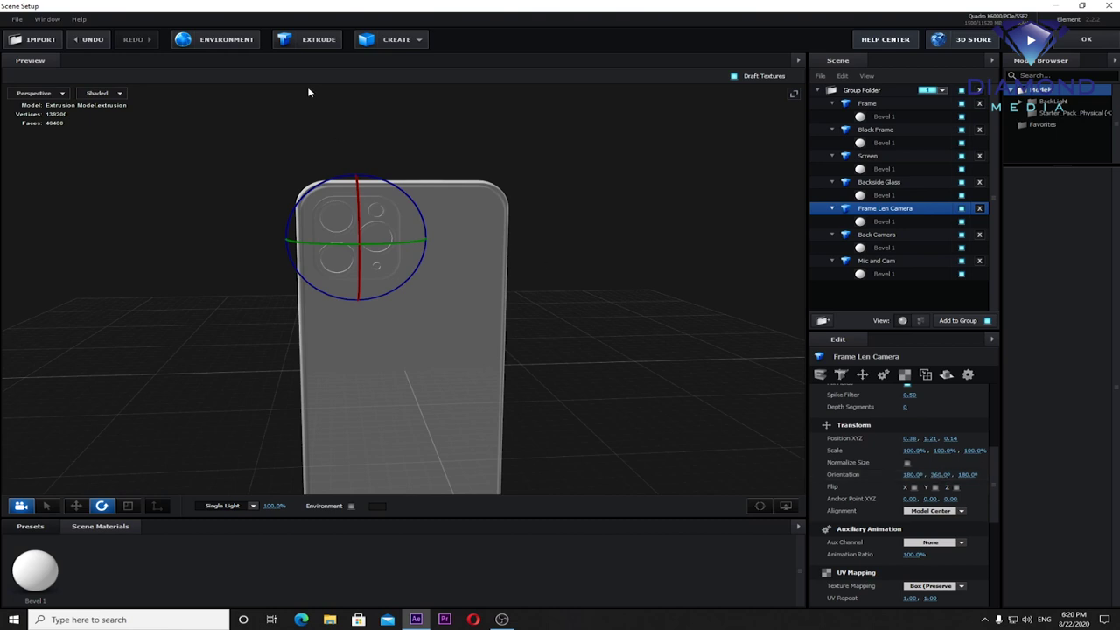
Step: Push the camera frame slightly outward along Z and orbit to check the phone's back
left_click(76, 506)
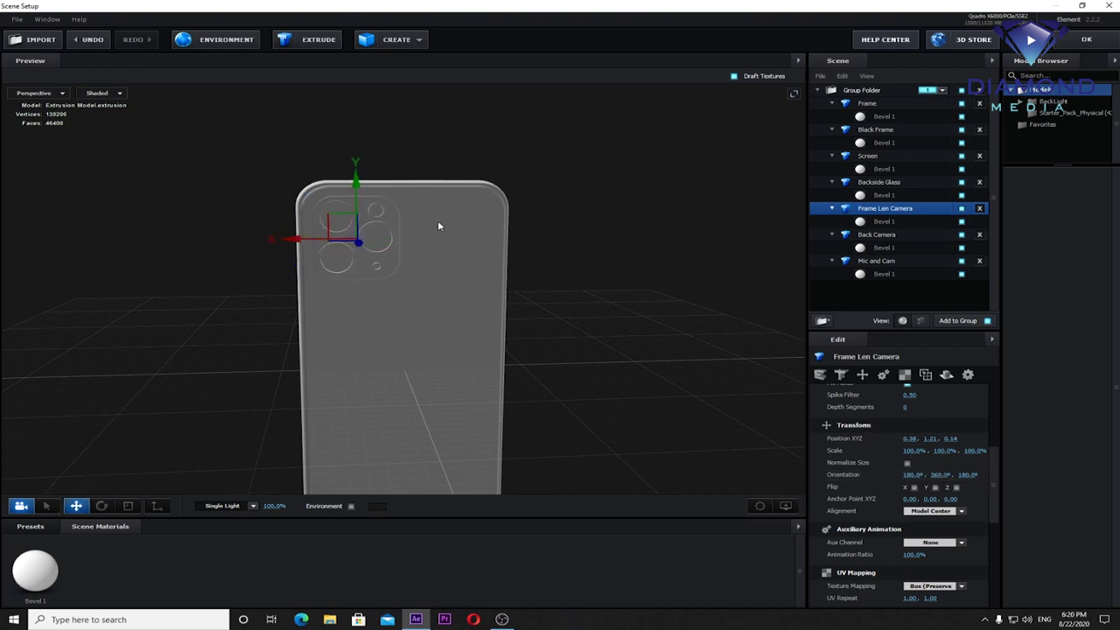
mouse_move(560, 230)
left_mouse_down()
mouse_move(631, 248)
mouse_move(548, 234)
left_mouse_up()
mouse_move(609, 268)
left_mouse_down()
mouse_move(494, 272)
mouse_move(487, 250)
mouse_move(541, 320)
mouse_move(630, 305)
left_mouse_up()
scroll(533, 242, "down", 3)
Step: Apply the scene and briefly preview the 3D Model layer in the fitted composition view
left_click(1086, 39)
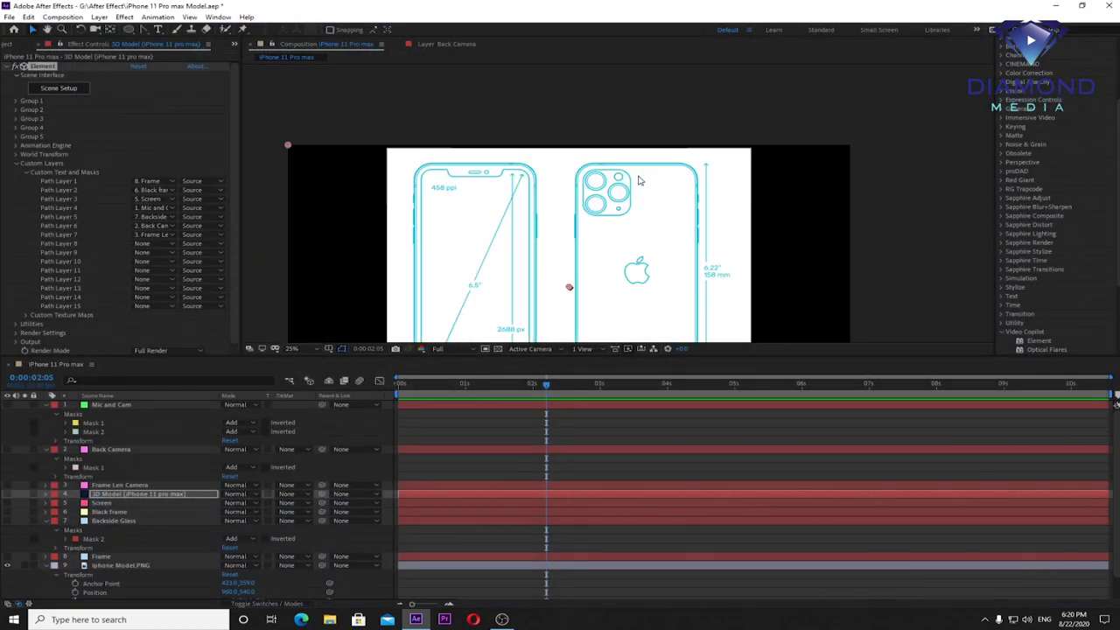
left_click(7, 494)
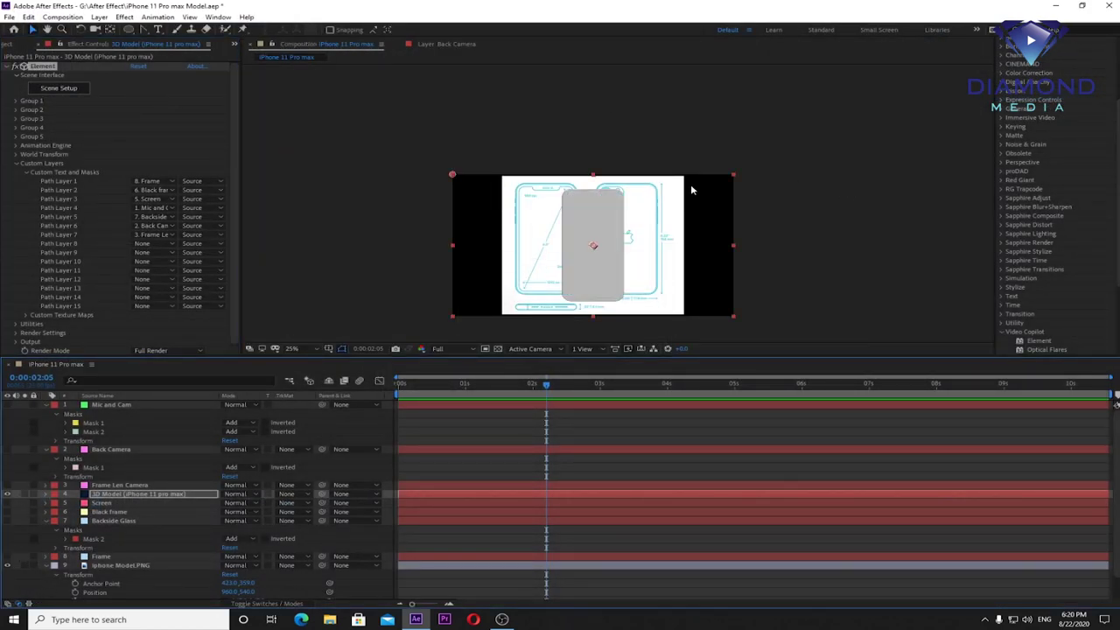
scroll(695, 189, "up", 4)
key("comma")
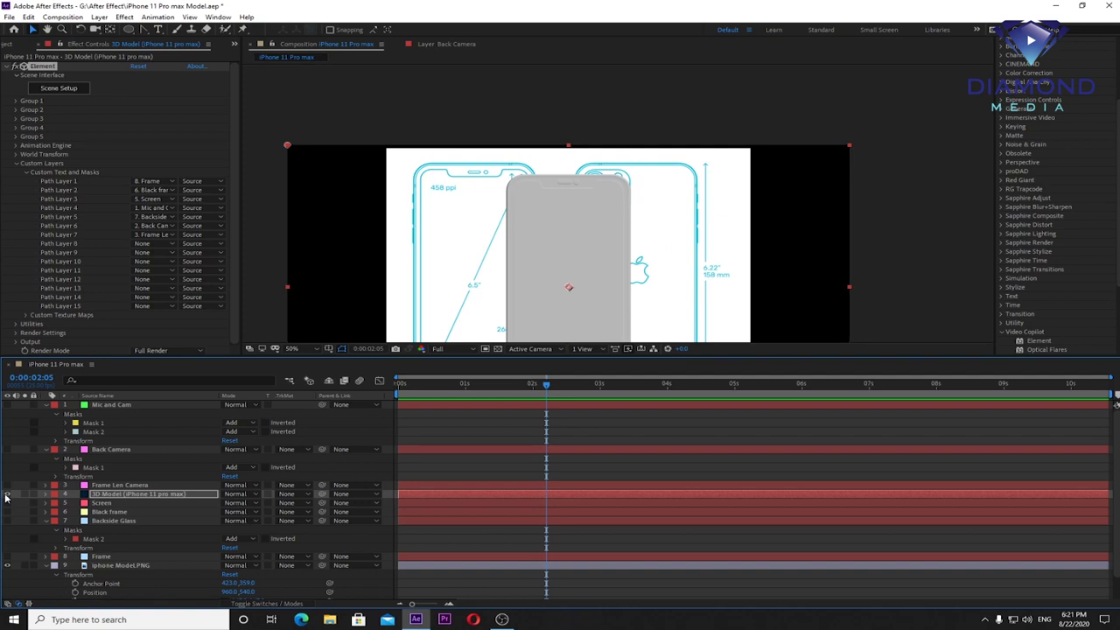
left_click(6, 497)
Step: Duplicate the Frame Len Camera layer, zoomed in on the camera module
left_click(106, 451)
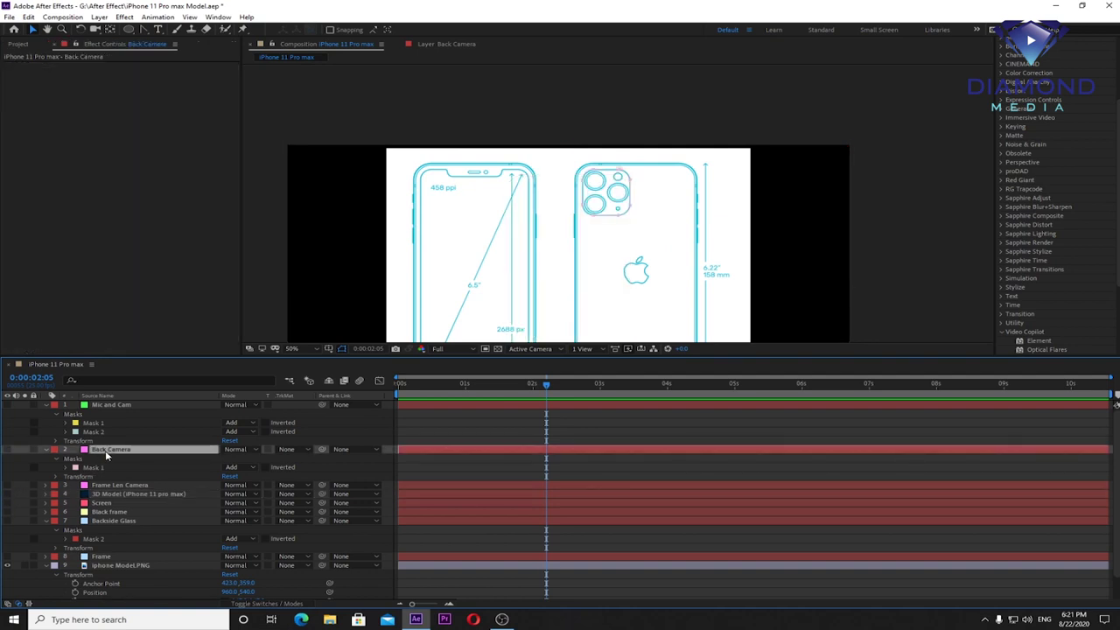
left_click(123, 486)
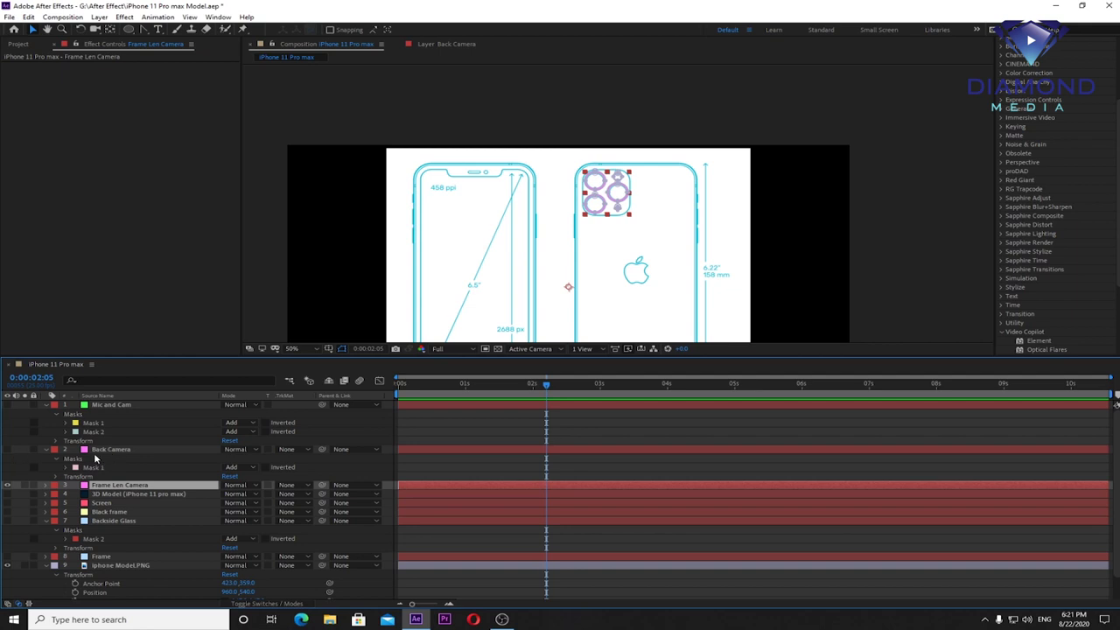
key("period")
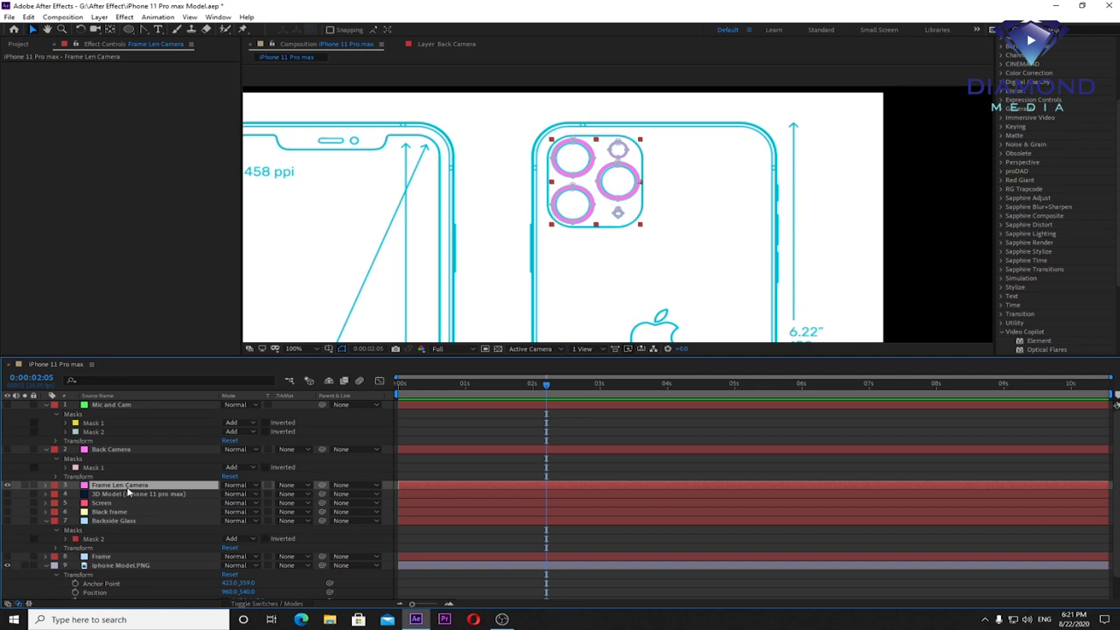
key("ctrl+d")
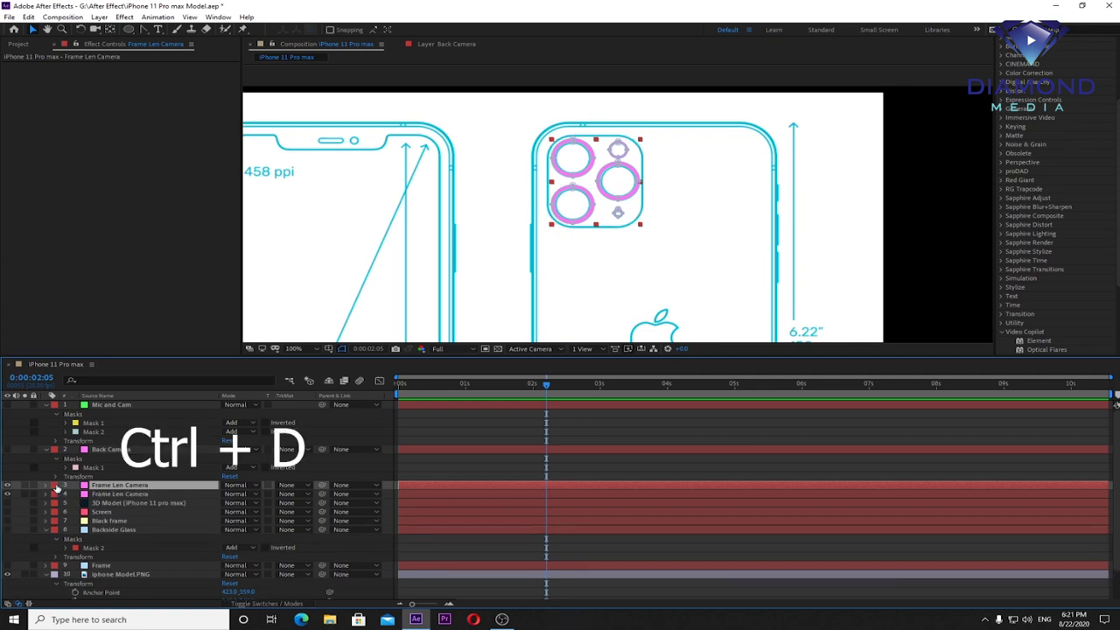
Step: Turn the duplicate into a new solid named Len via Solid Settings
left_click(99, 16)
left_click(123, 41)
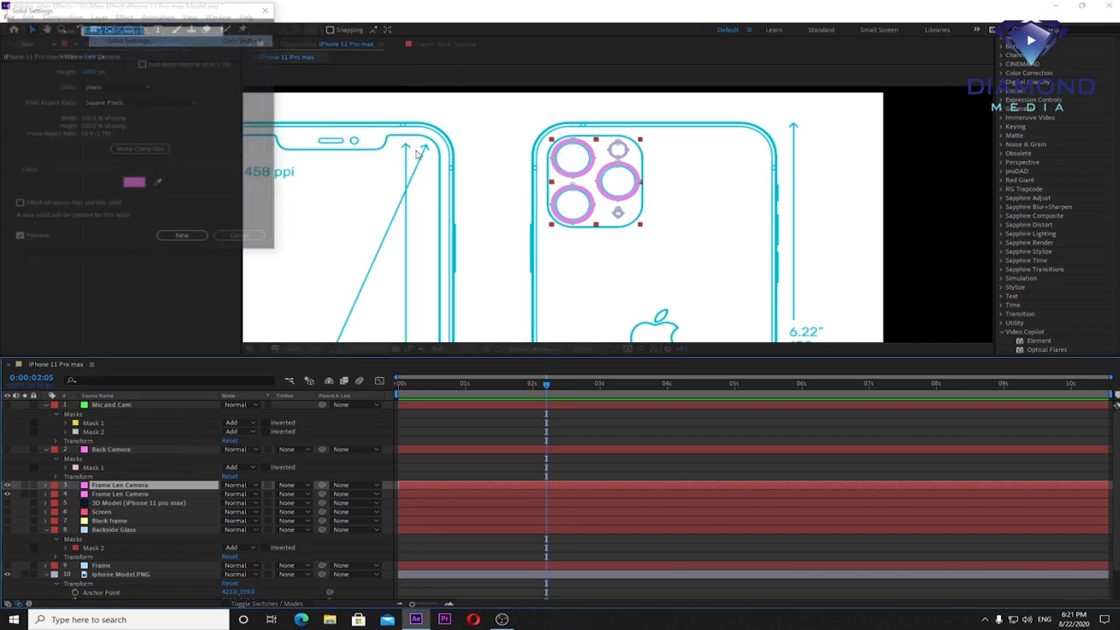
type("Len")
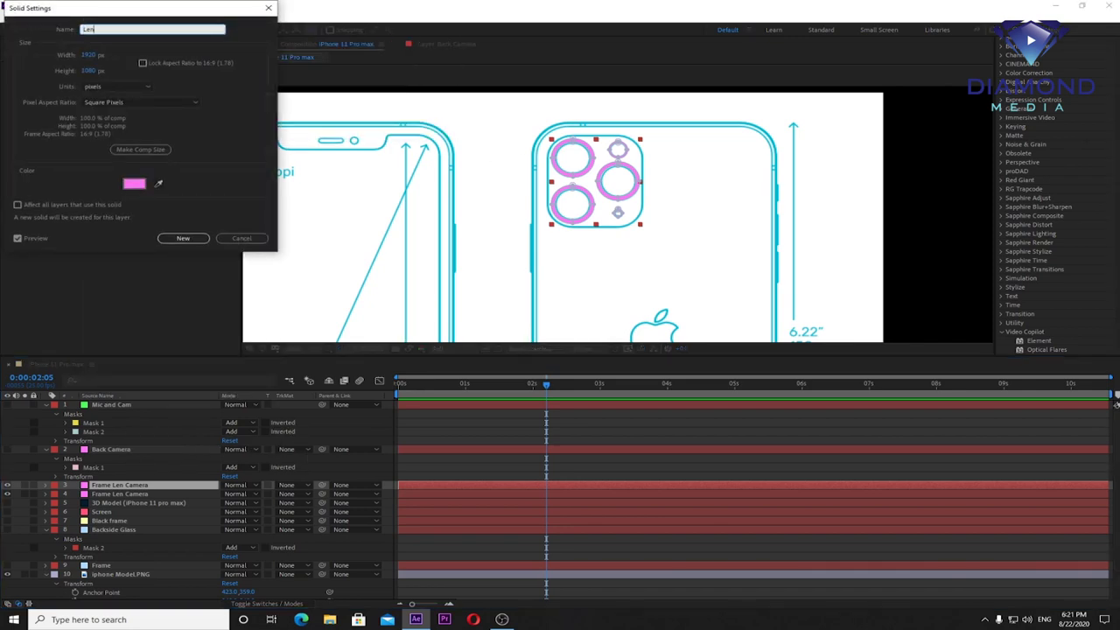
key("Return")
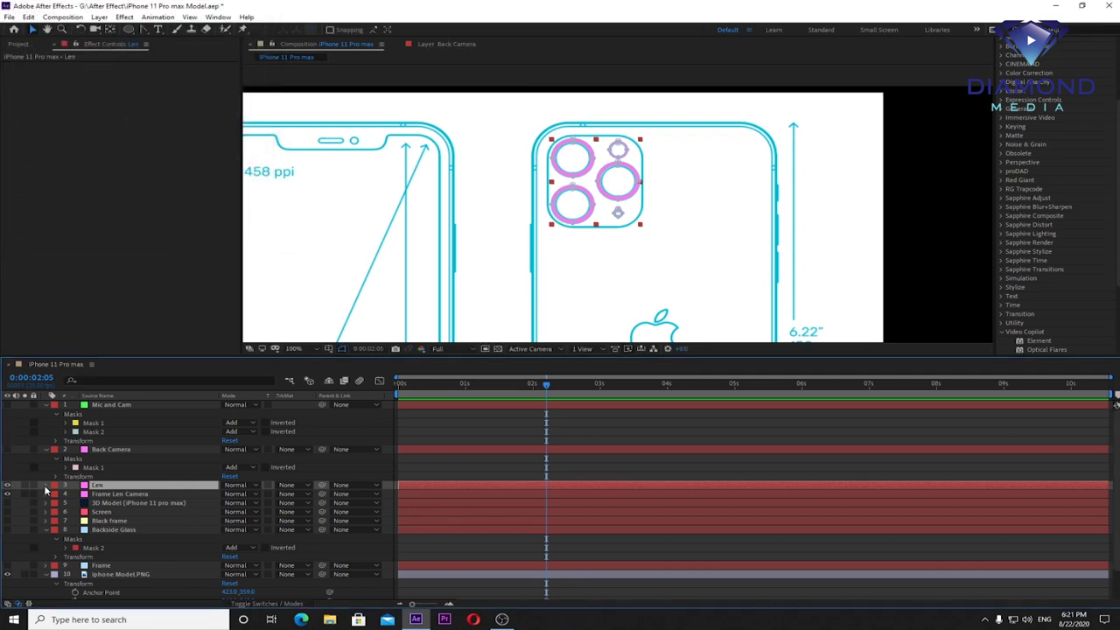
Step: Delete Masks 1, 3, 5, 7 and 9 from the Len layer
left_click(45, 486)
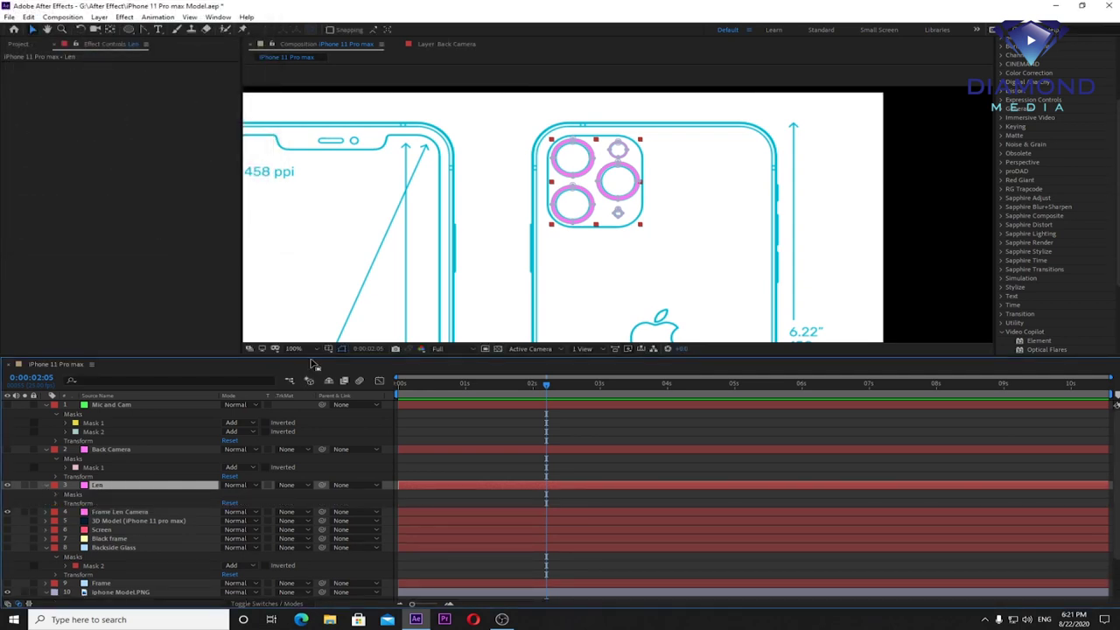
left_click_drag(314, 357, 314, 279)
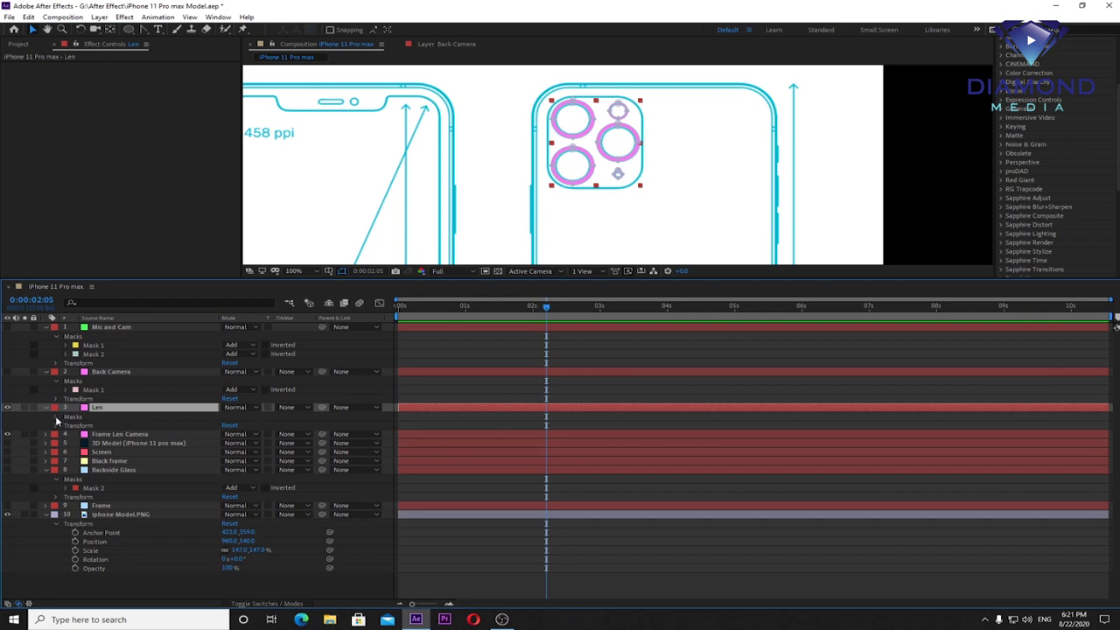
left_click(57, 417)
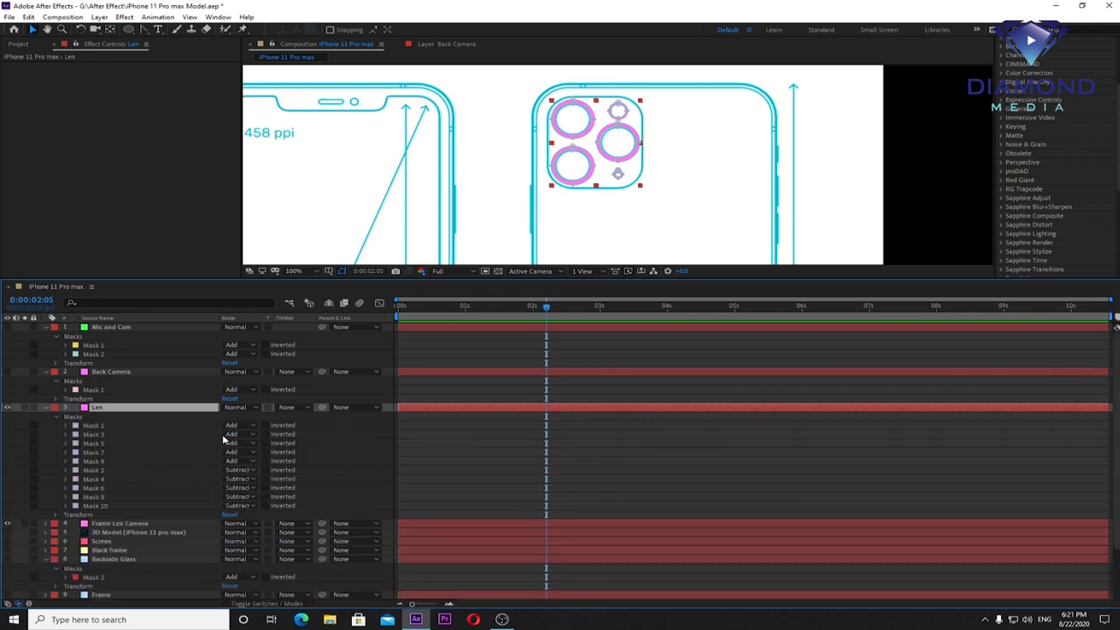
left_click(101, 427)
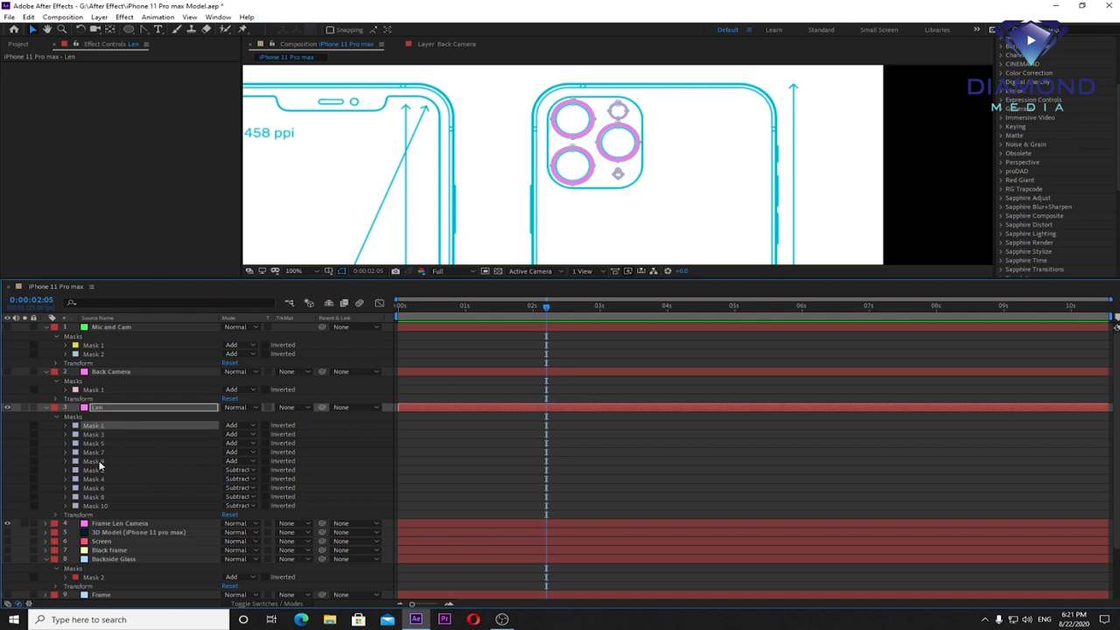
left_click(98, 460, "shift")
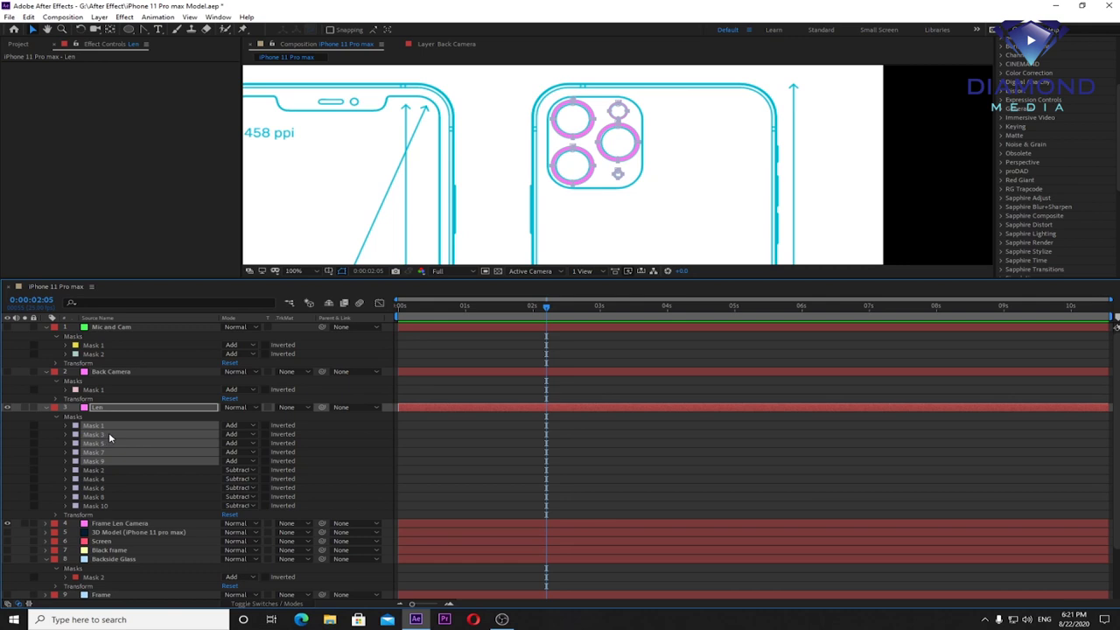
key("Delete")
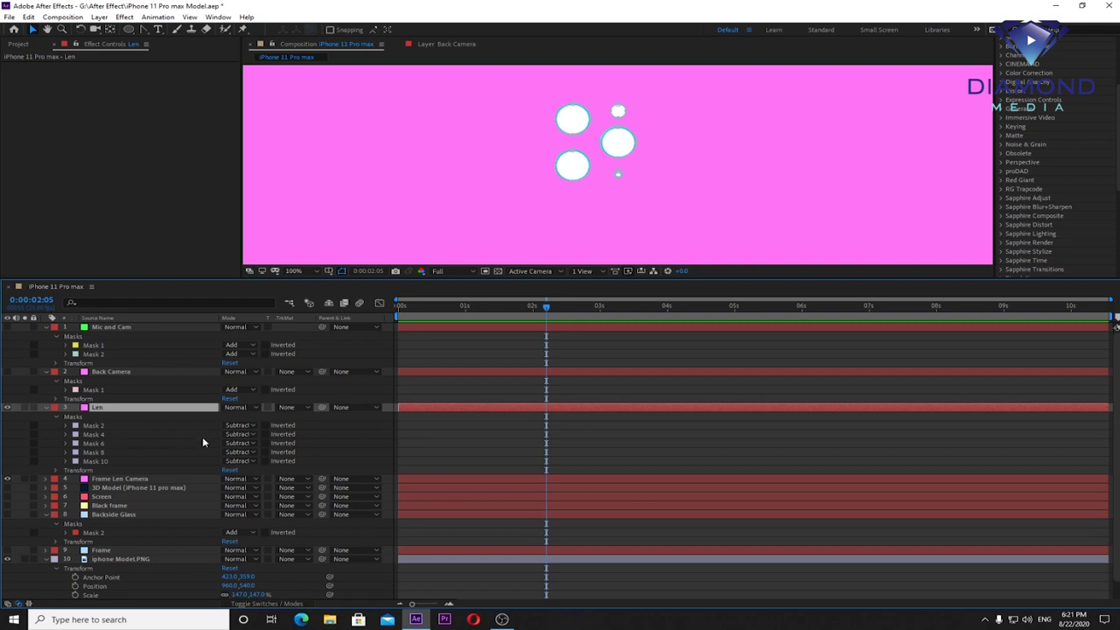
Step: Set the Len layer's Masks 2–10 to Add mode and toggle Frame Len Camera's visibility
left_click(93, 425)
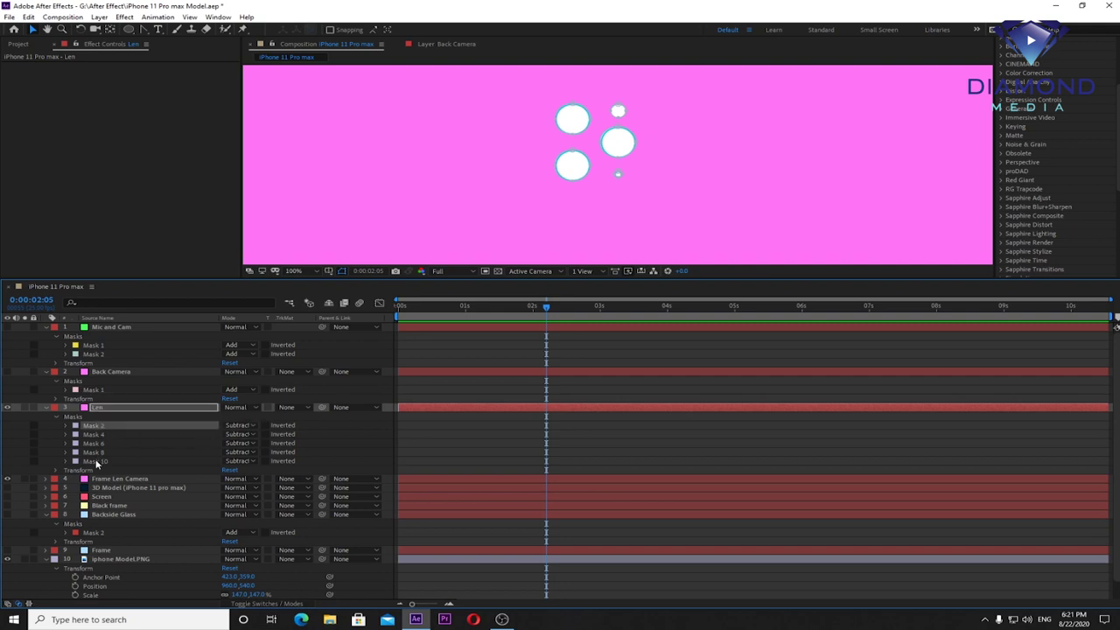
left_click(96, 461, "shift")
left_click(249, 427)
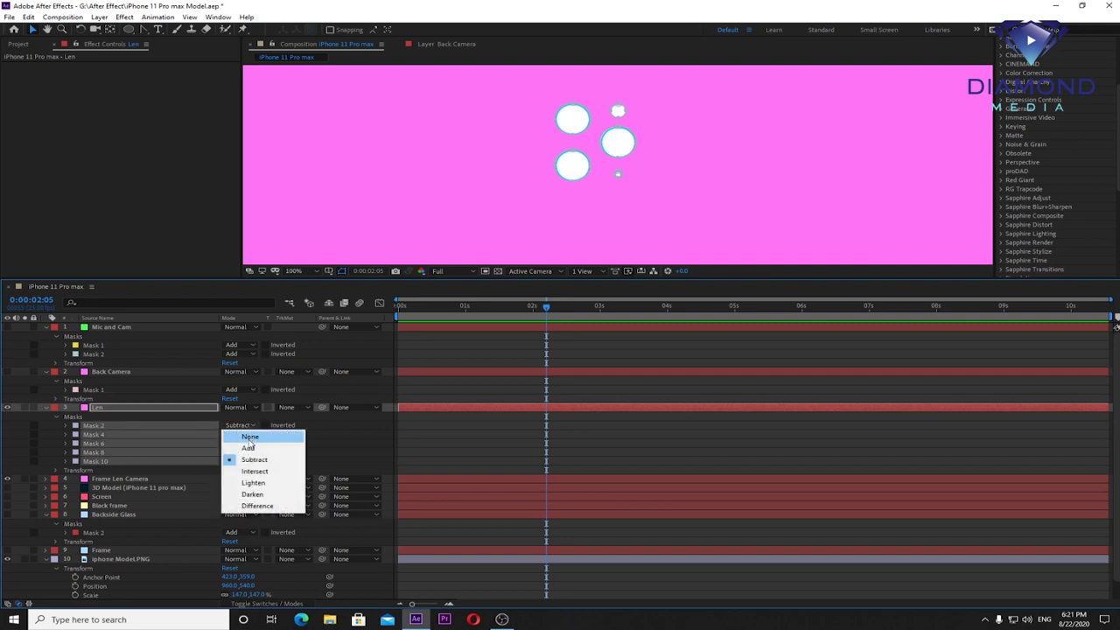
left_click(248, 447)
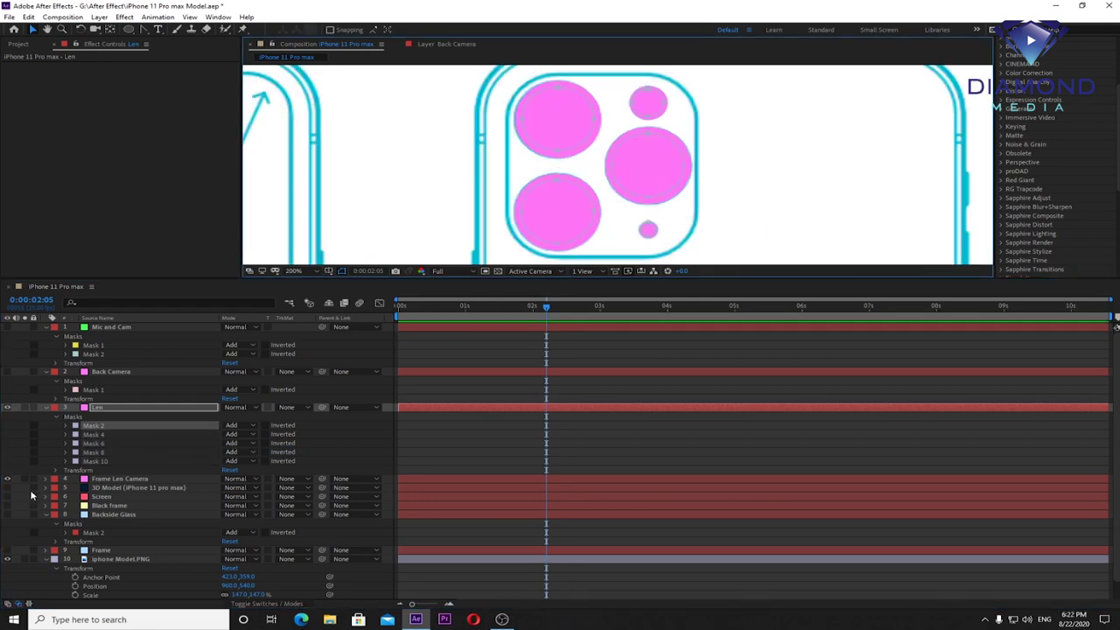
left_click(11, 479)
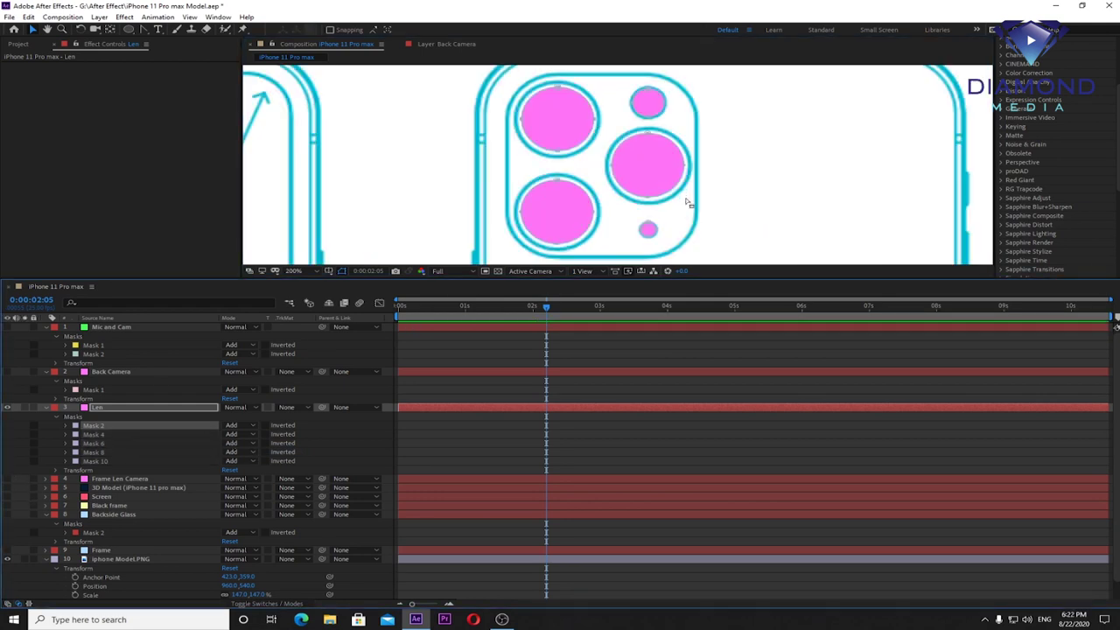
Step: Move the current time to 0:00:00:00 and open the 3D Model's Path Layer source choices
left_click_drag(460, 307, 395, 321)
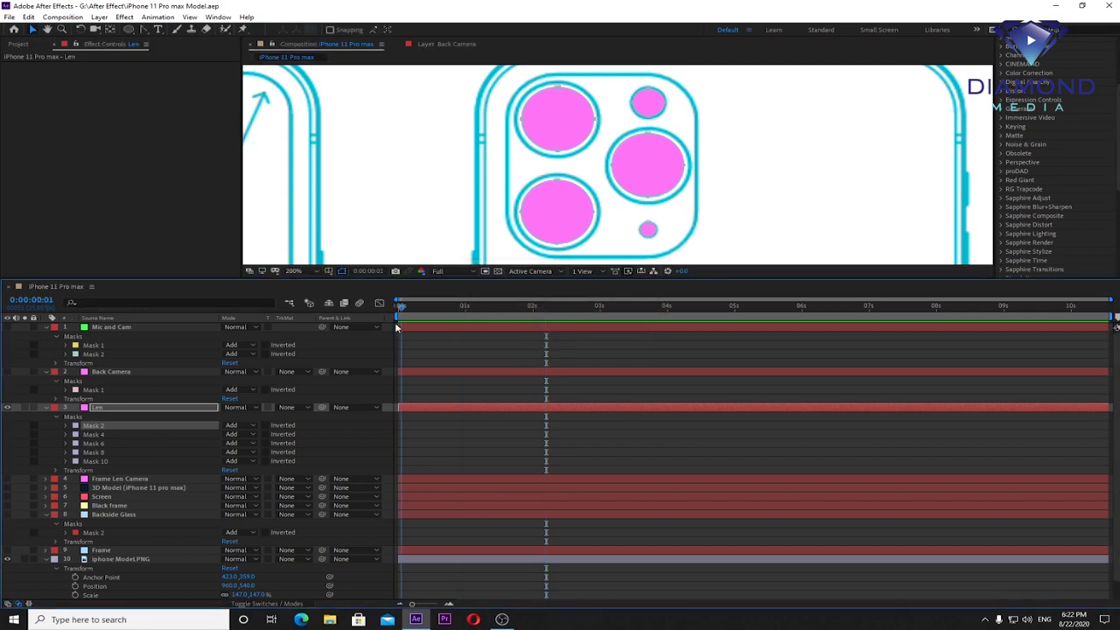
left_click(110, 487)
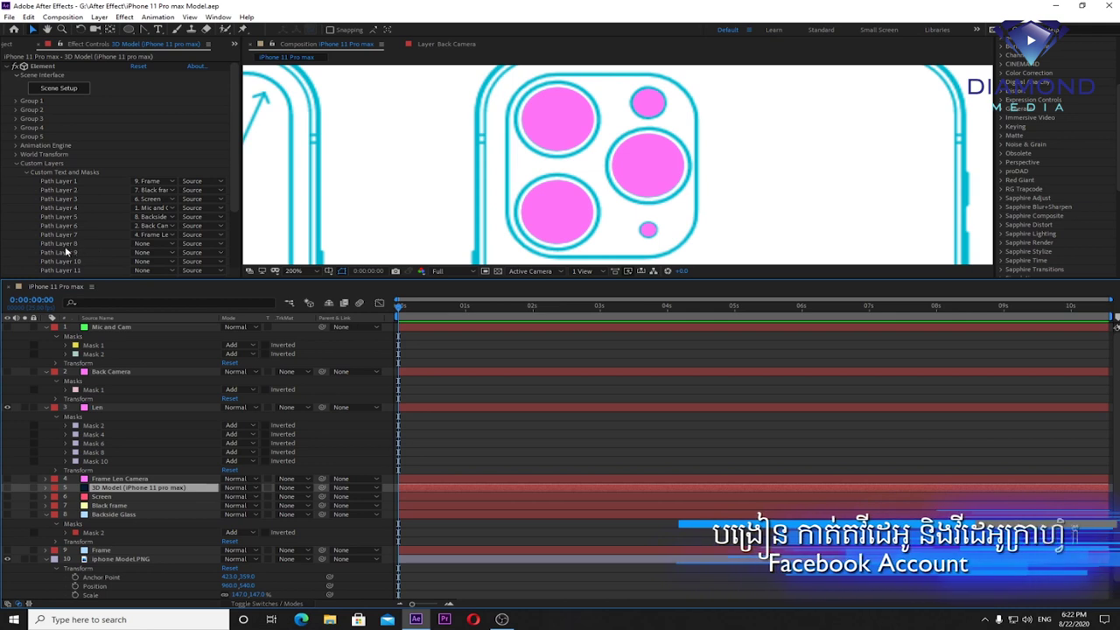
left_click(144, 252)
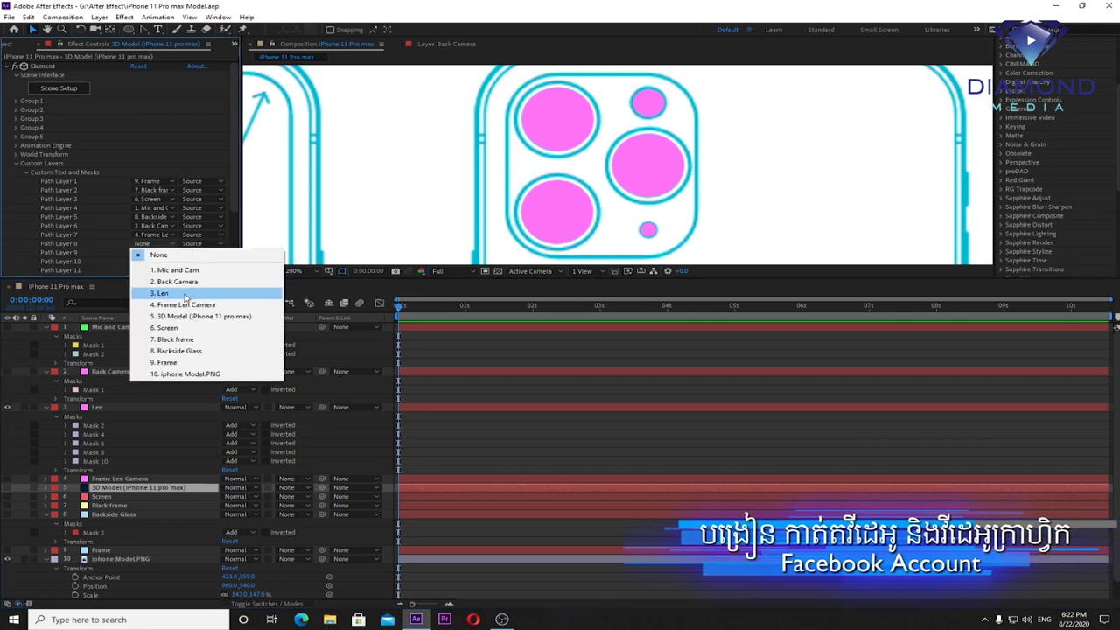
Step: Assign '3. Len' to Path Layer 8 and orbit the Scene Setup preview to the phone's back
left_click(186, 298)
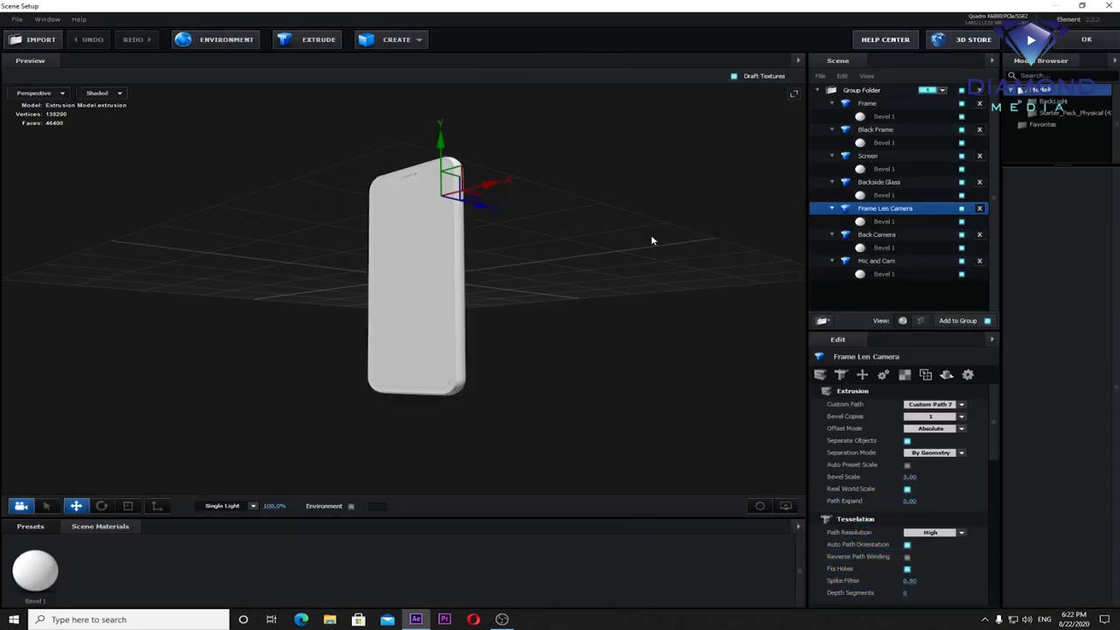
left_click_drag(654, 241, 561, 259)
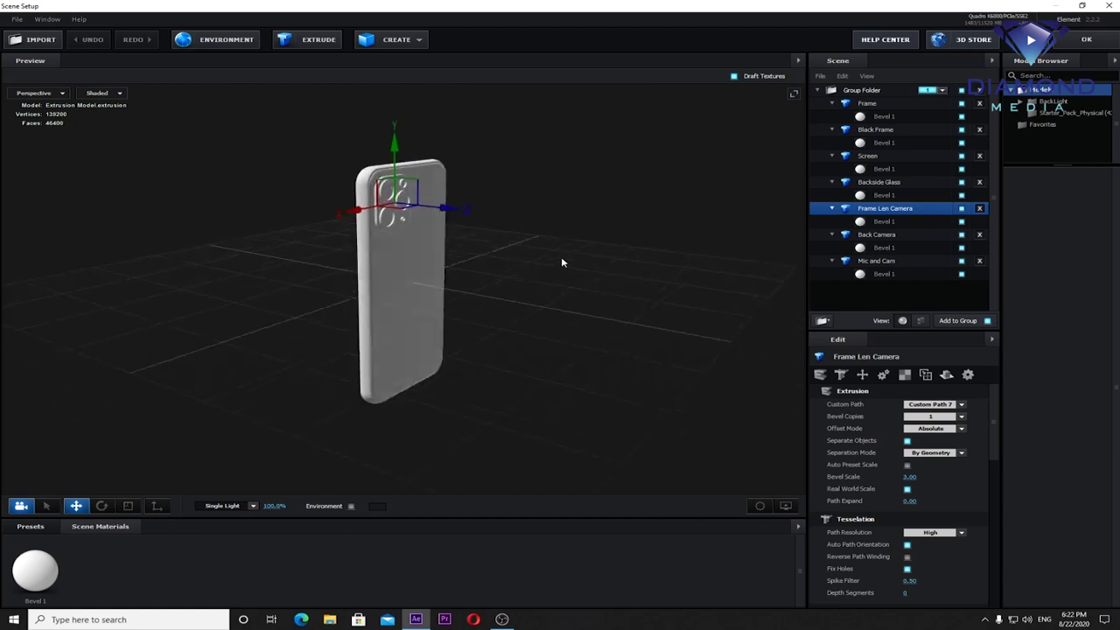
right_click(889, 212)
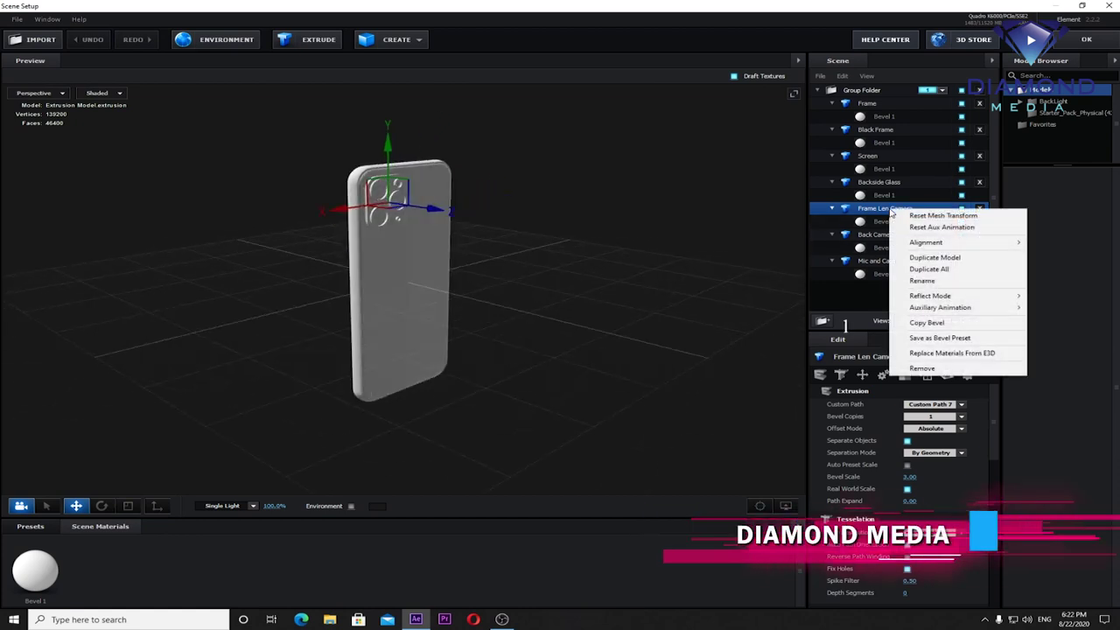
Step: Duplicate Frame Len Camera as a model named 'Len' extruded from Custom Path 8
left_click(930, 261)
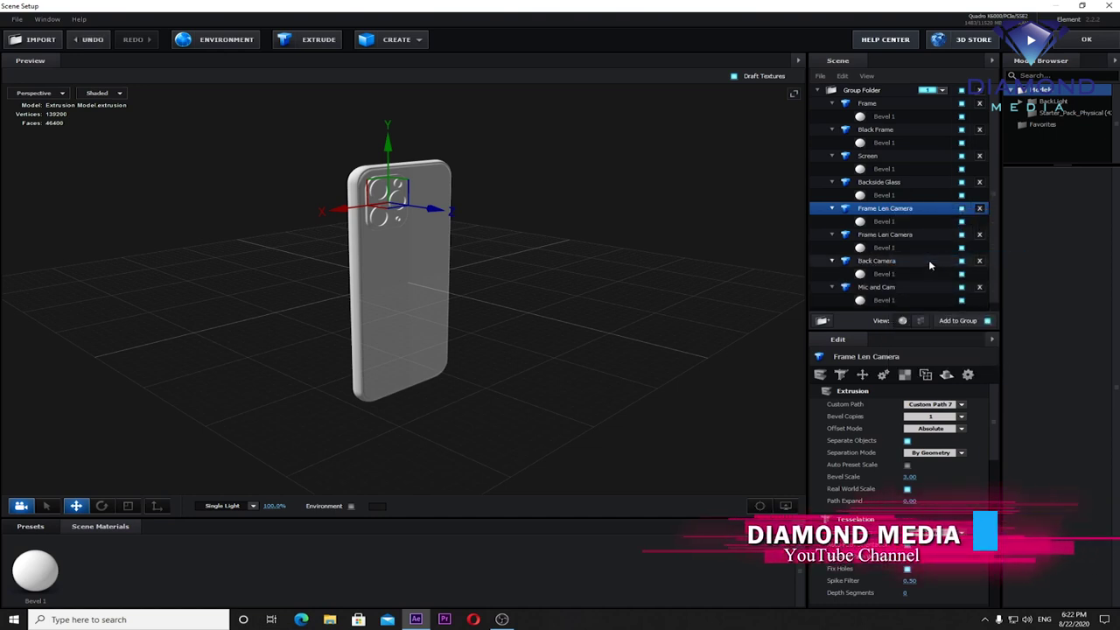
double_click(884, 210)
type("Len")
key("Return")
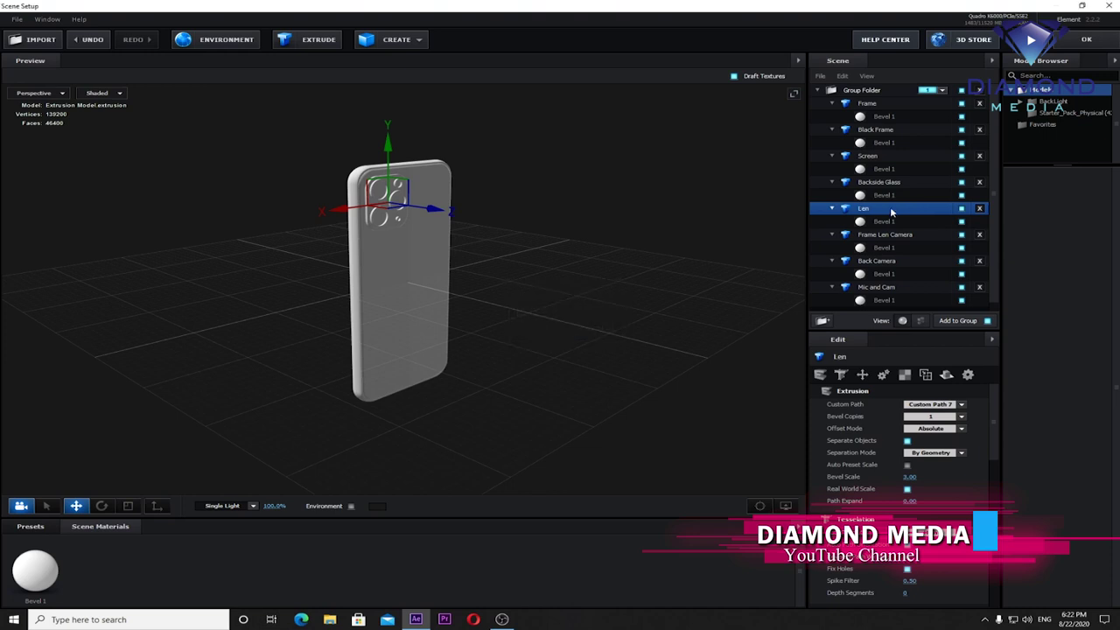
left_click(932, 404)
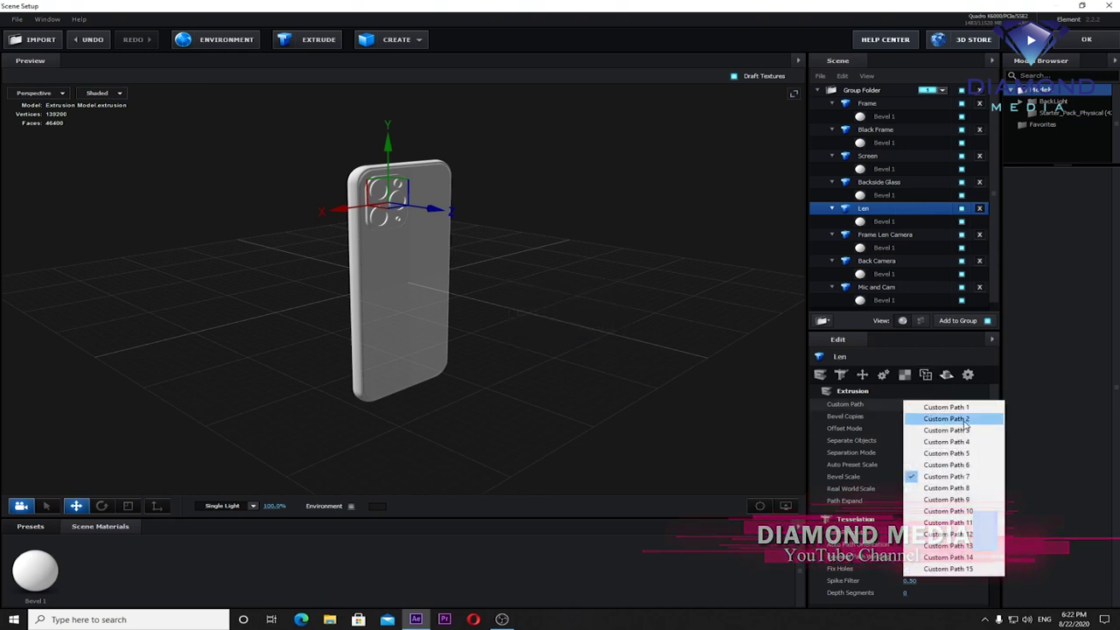
left_click(963, 488)
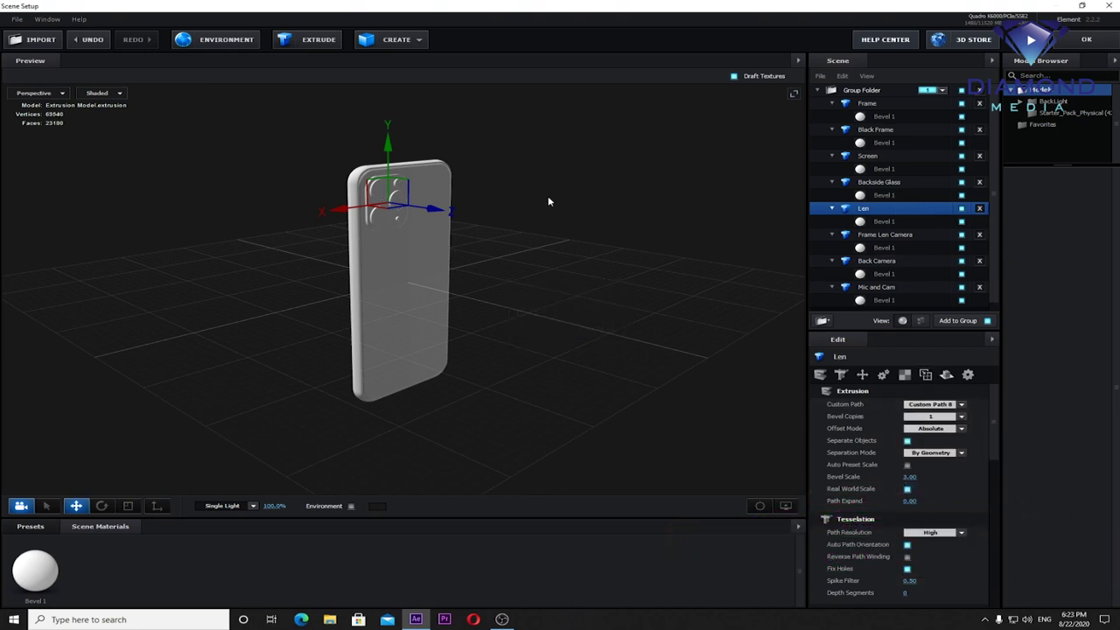
scroll(562, 177, "up", 2)
scroll(529, 180, "up", 2)
scroll(472, 178, "up", 3)
scroll(414, 177, "up", 3)
mouse_move(415, 177)
left_mouse_down()
mouse_move(560, 313)
mouse_move(583, 308)
left_mouse_up()
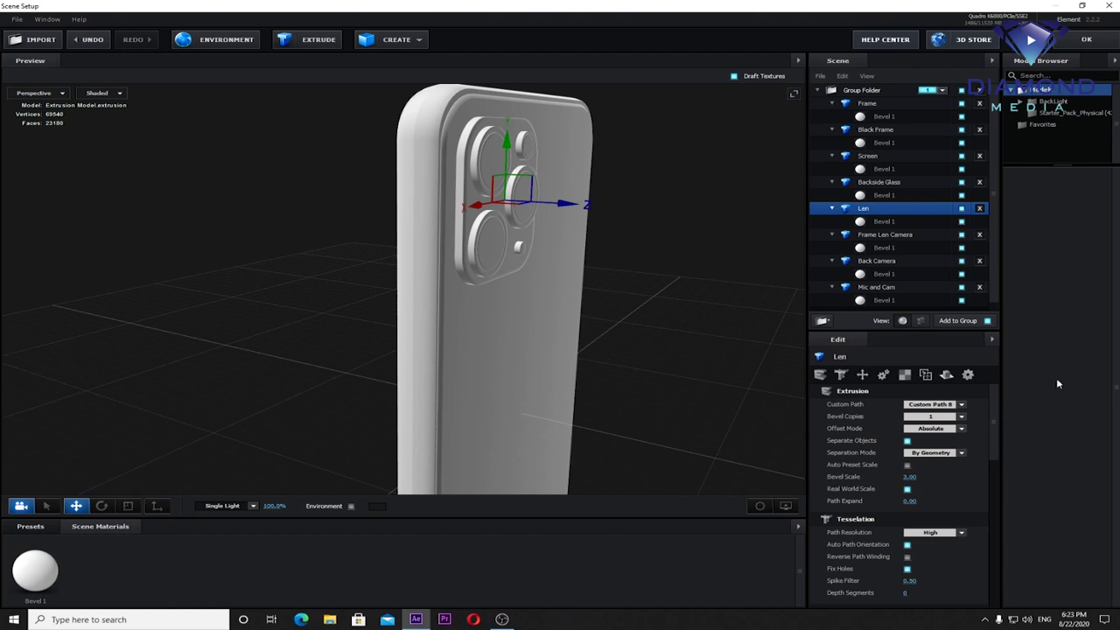
left_click(884, 223)
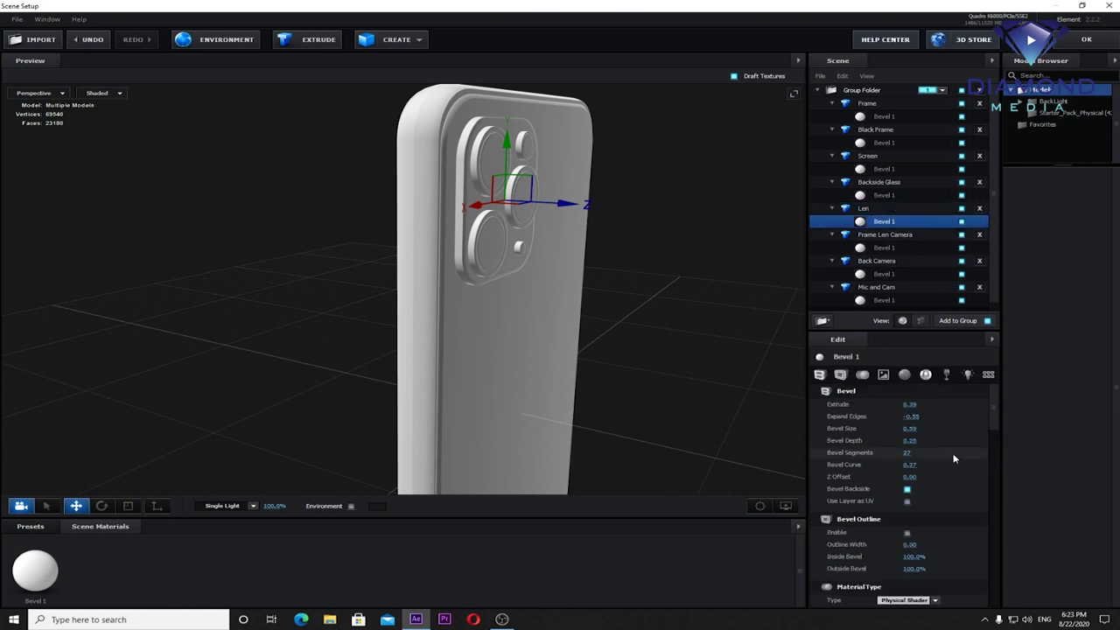
Step: Reduce Len's Bevel 1 extrusion to 0.21 and check the result in Top view
left_click_drag(910, 404, 900, 406)
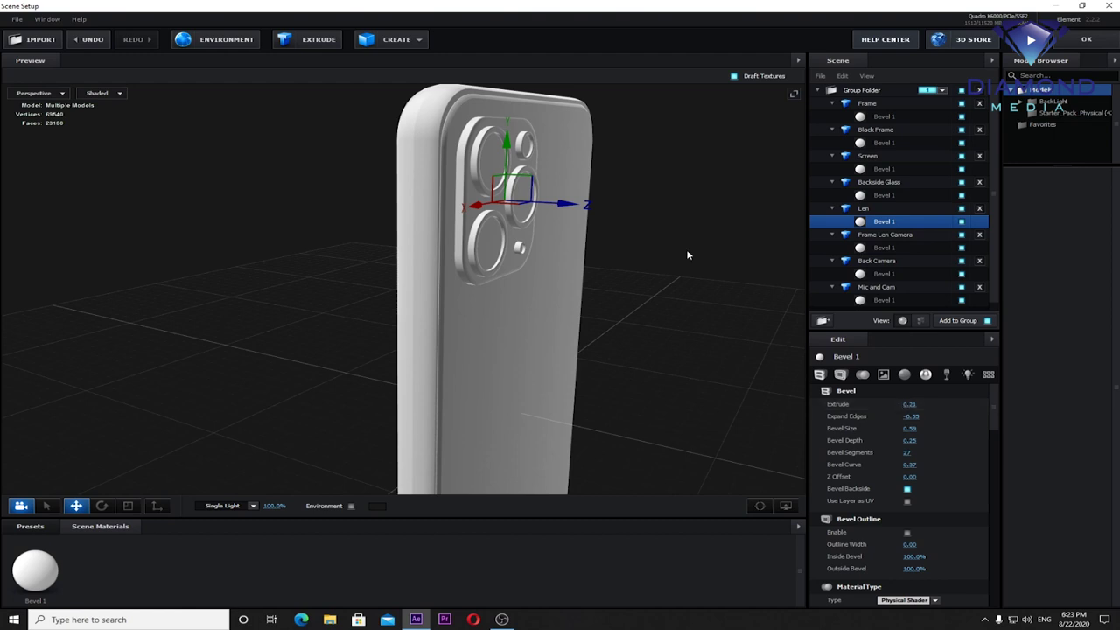
scroll(687, 253, "up", 2)
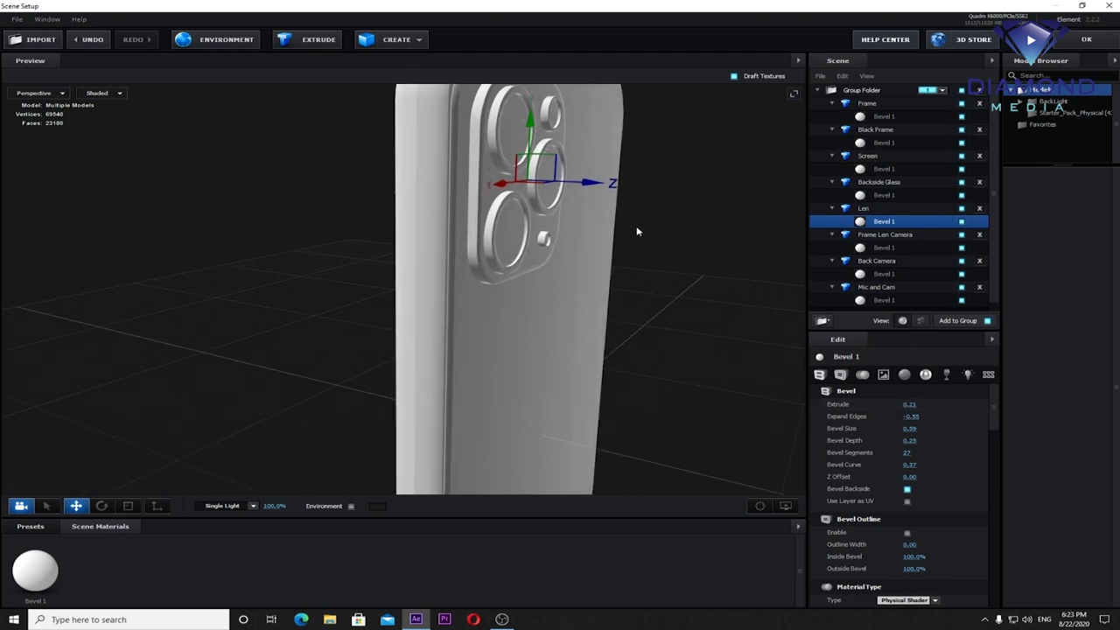
left_click(39, 92)
left_click(27, 103)
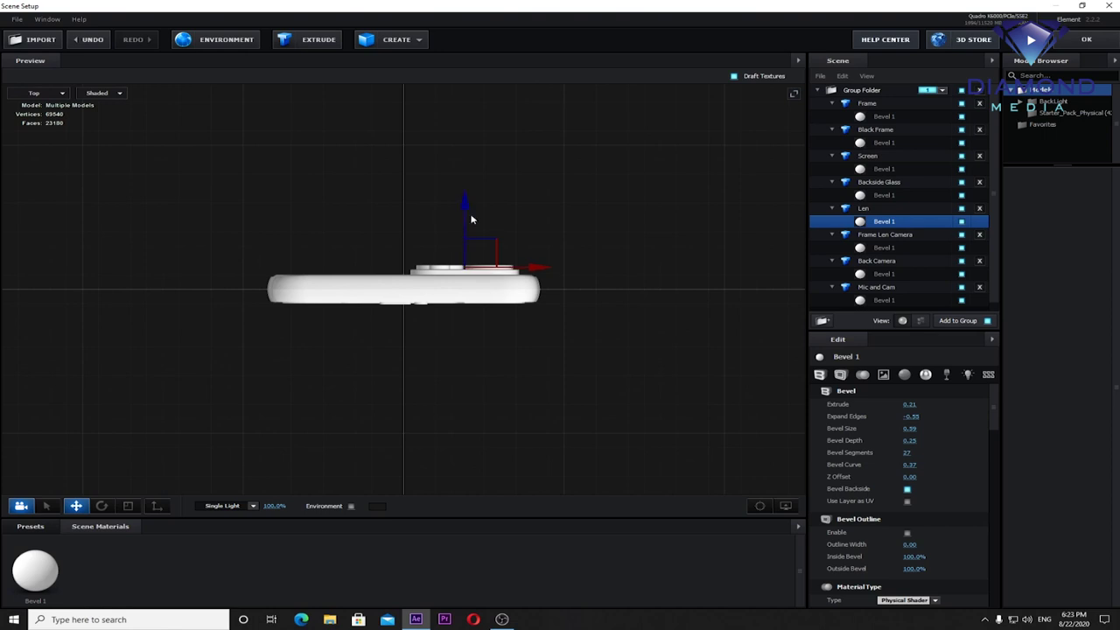
left_click(40, 92)
left_click(35, 94)
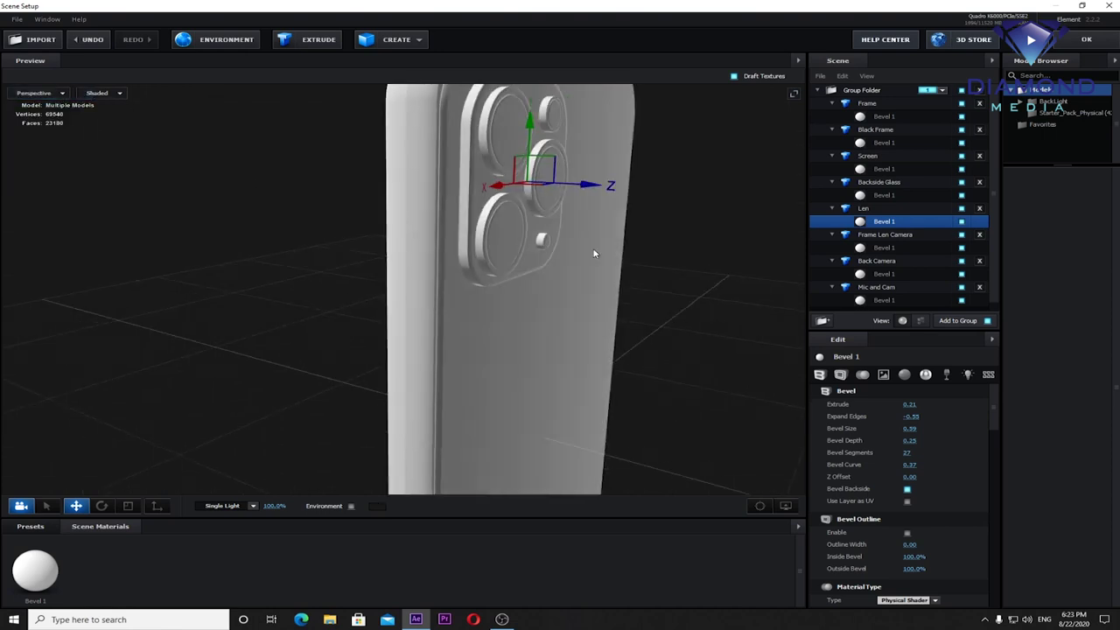
left_click_drag(567, 251, 505, 251)
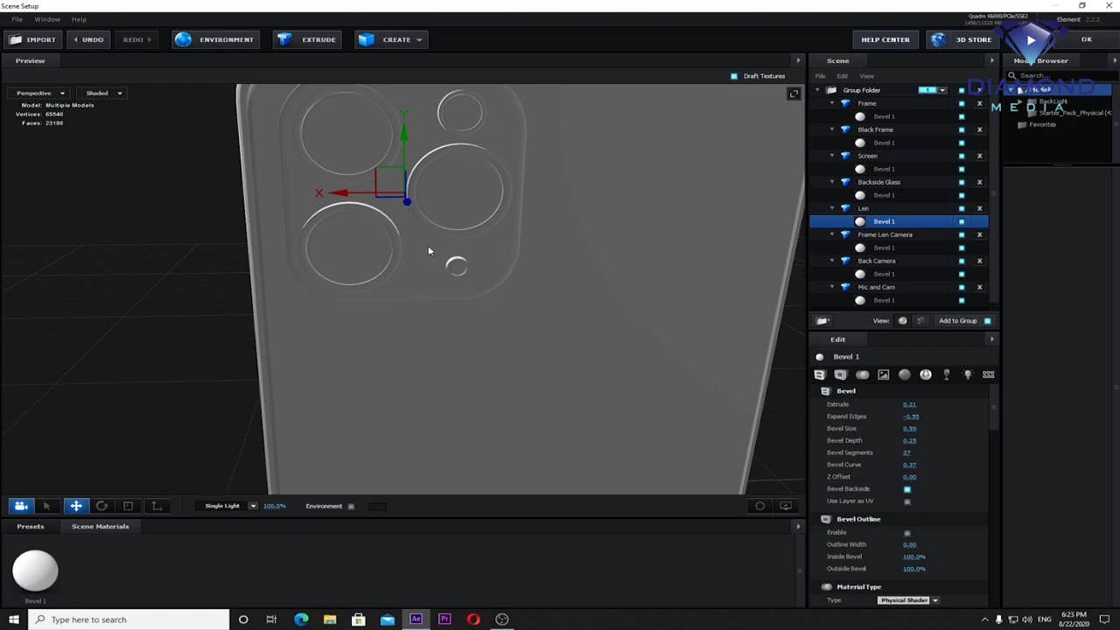
mouse_move(458, 143)
left_mouse_down()
mouse_move(516, 148)
mouse_move(497, 144)
left_mouse_up()
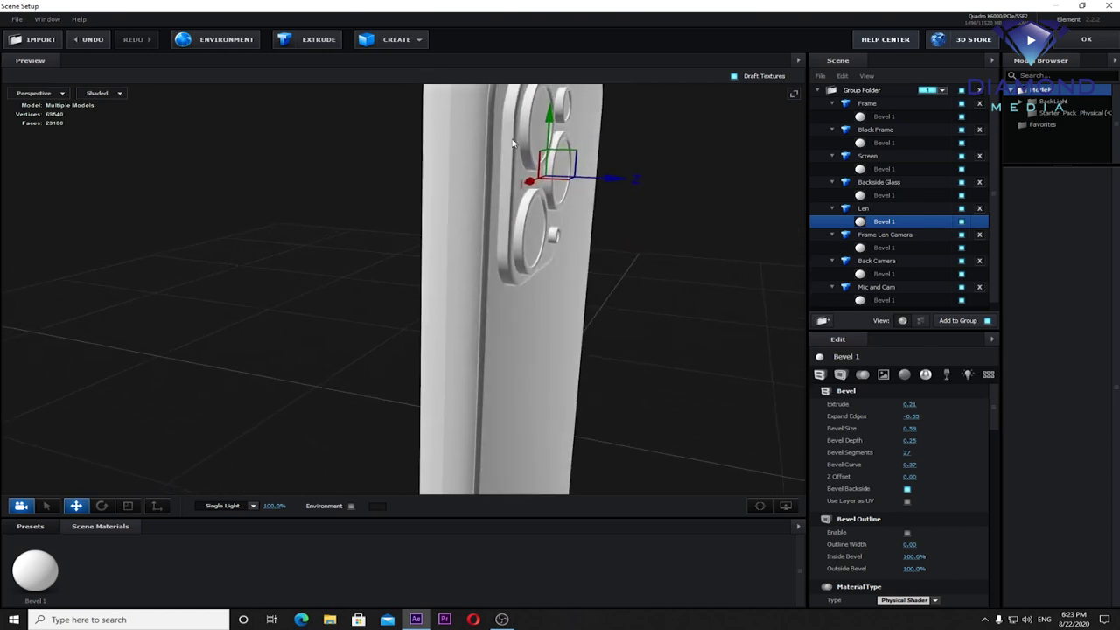
Step: Nudge Frame Len Camera and Len slightly along Z, then orbit to check the lenses
left_click(895, 235)
left_click_drag(597, 192, 593, 193)
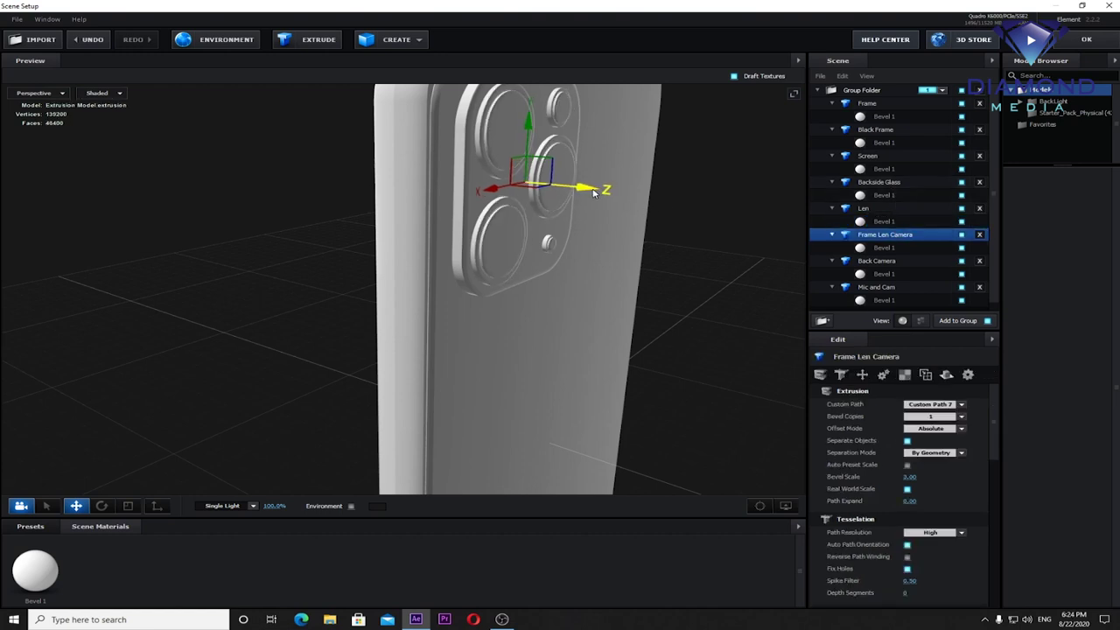
left_click_drag(593, 193, 594, 193)
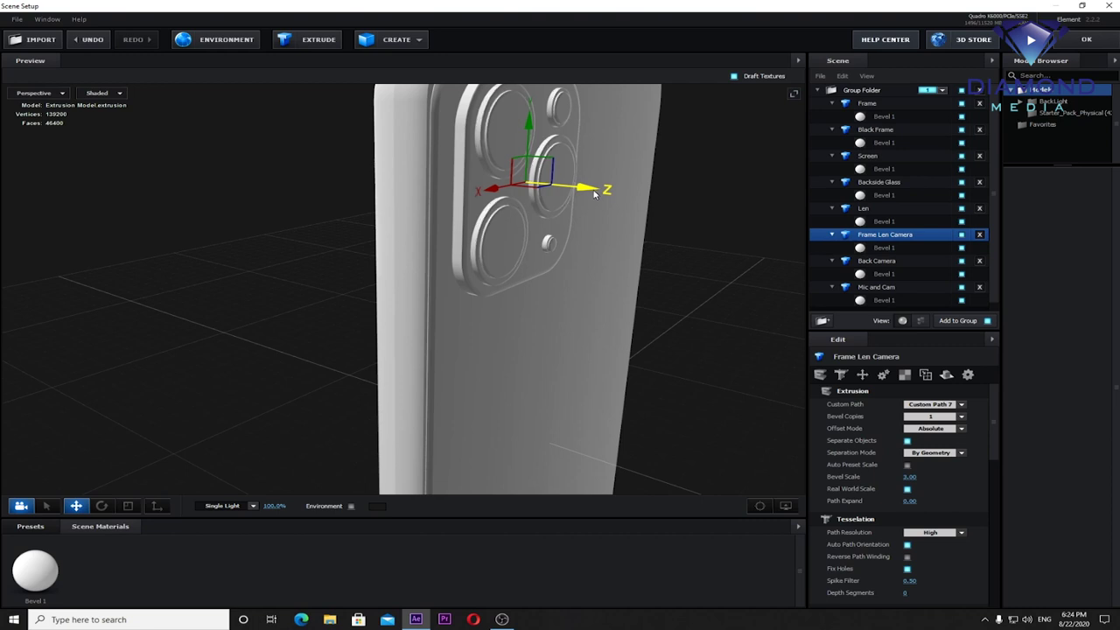
left_click(842, 211)
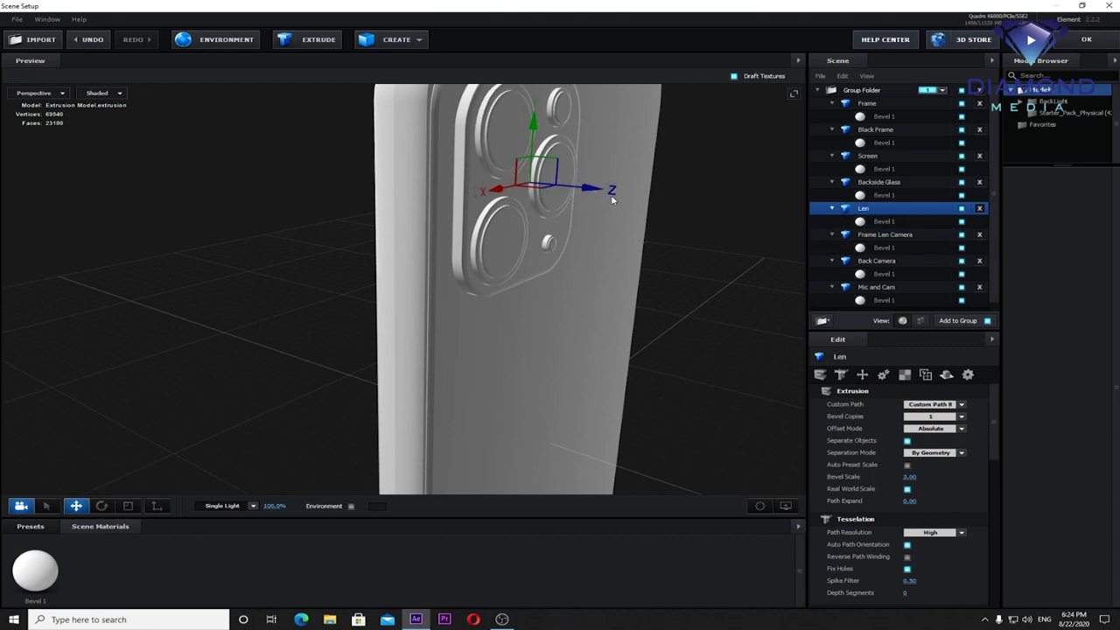
mouse_move(611, 199)
left_mouse_down()
mouse_move(518, 245)
mouse_move(513, 324)
left_mouse_up()
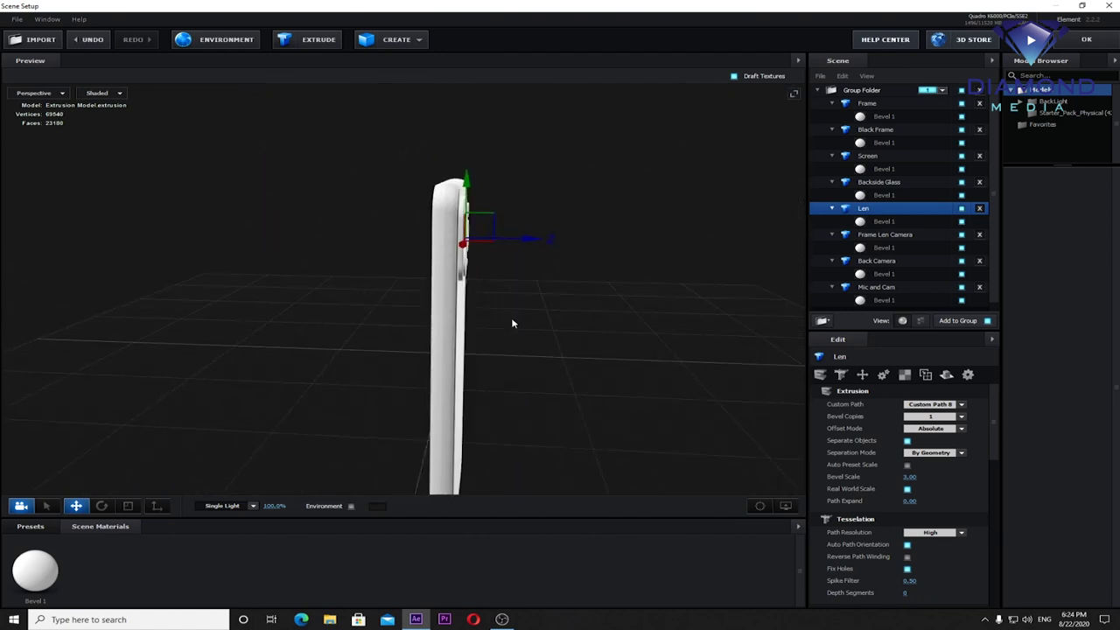
left_click_drag(512, 323, 545, 272)
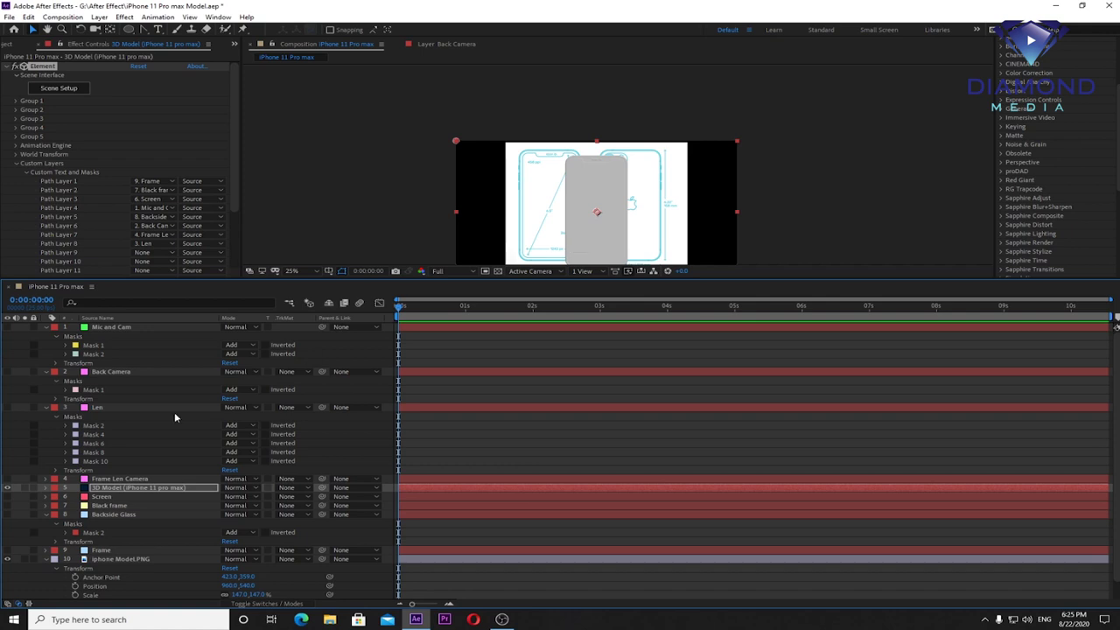
Step: Hide the 3D Model layer and zoom the viewer to the phone's bottom-edge diagram
left_click(8, 487)
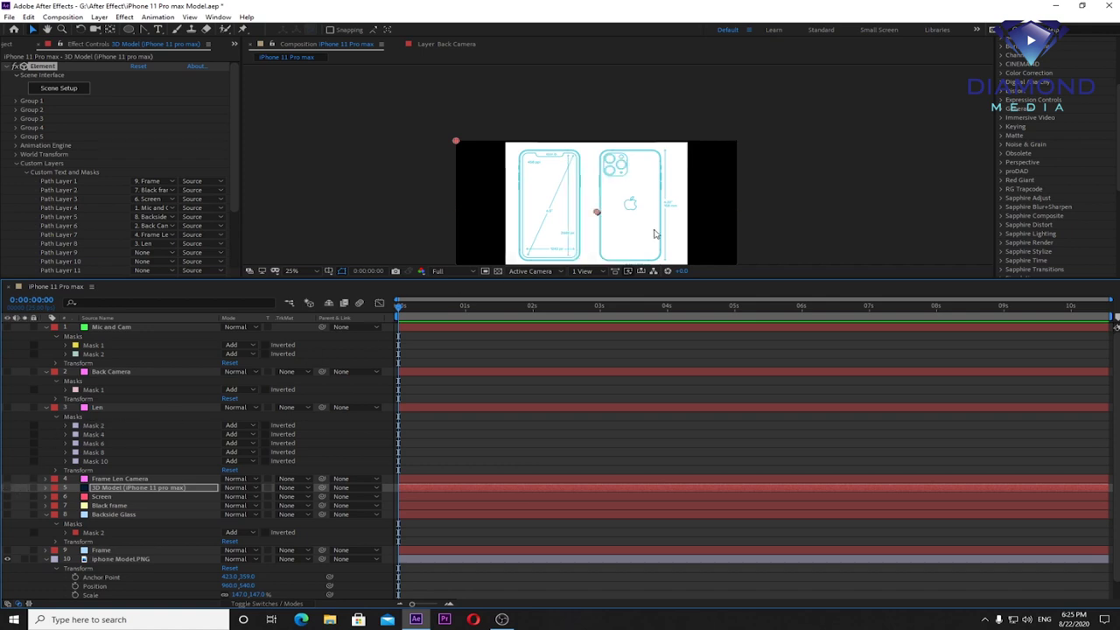
scroll(652, 222, "up", 4)
left_click_drag(704, 277, 704, 422)
scroll(568, 219, "up", 2)
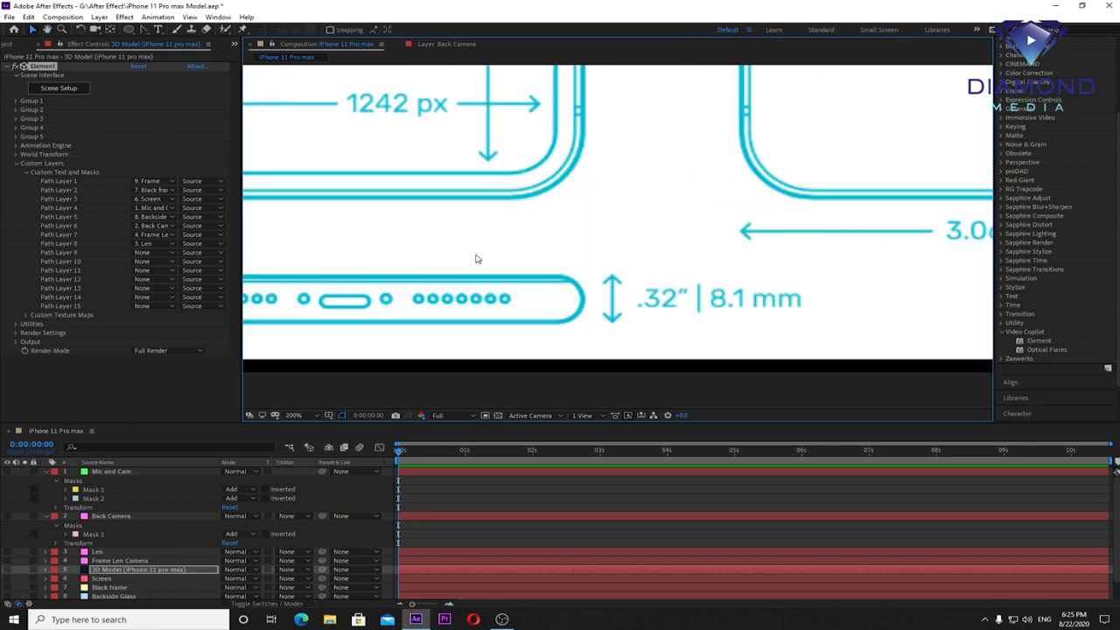
left_click_drag(533, 262, 686, 211)
key("v")
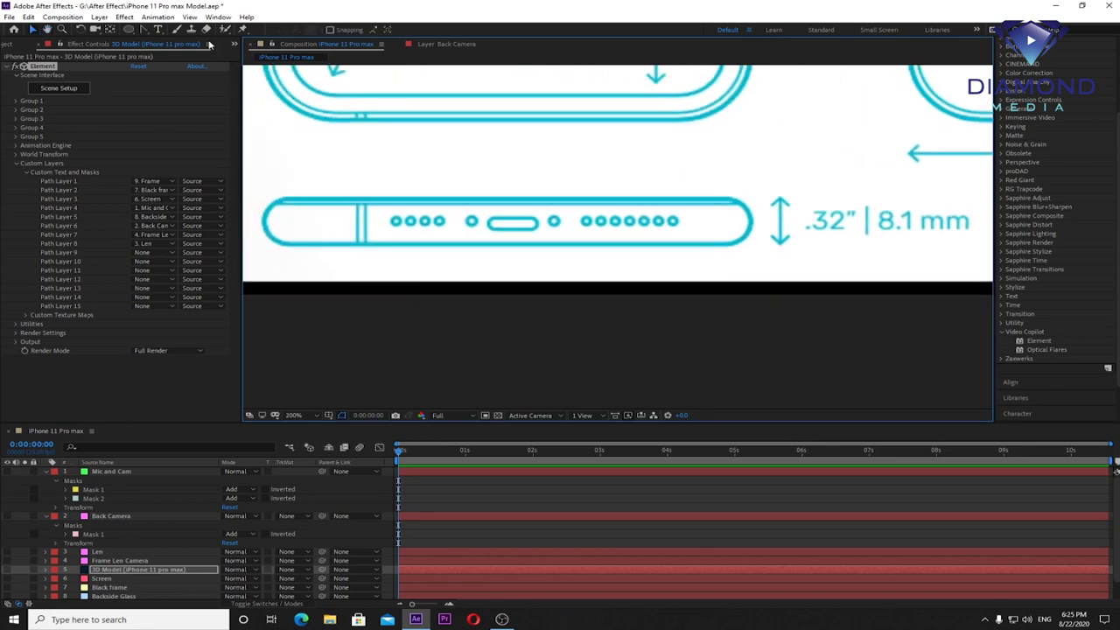
Step: Create a light-pink solid layer named Charger port
left_click(99, 18)
mouse_move(109, 33)
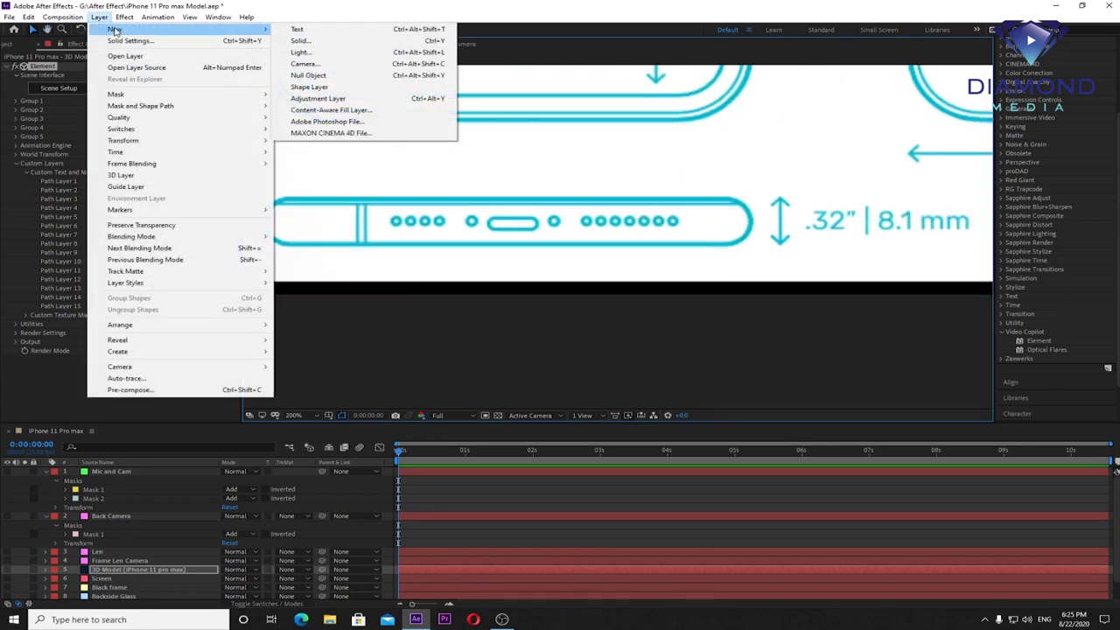
left_click(350, 41)
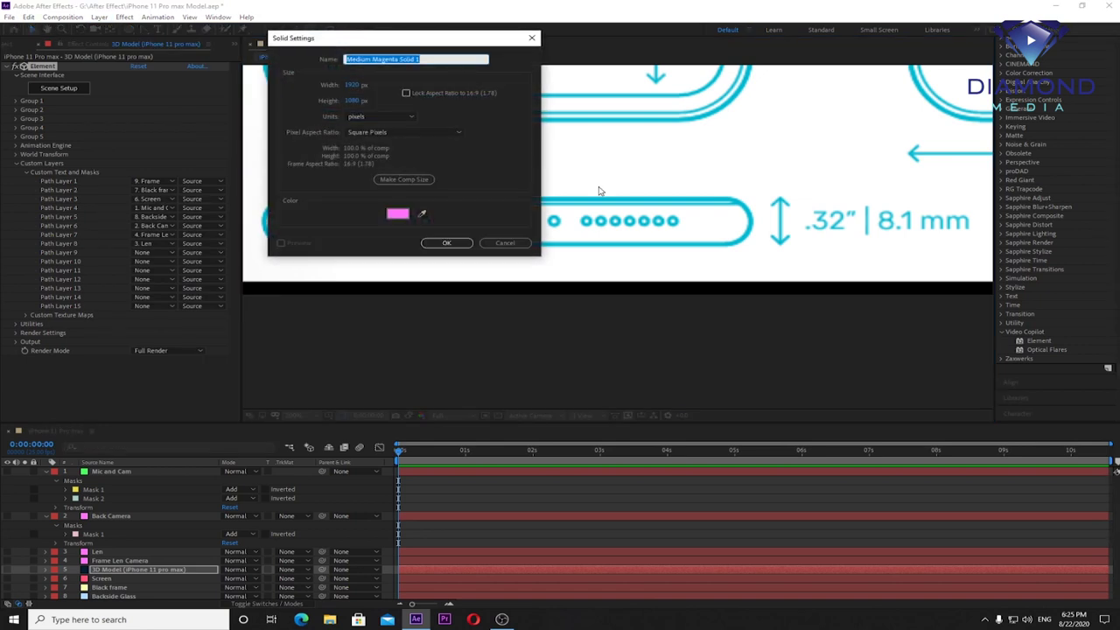
type("Charger port")
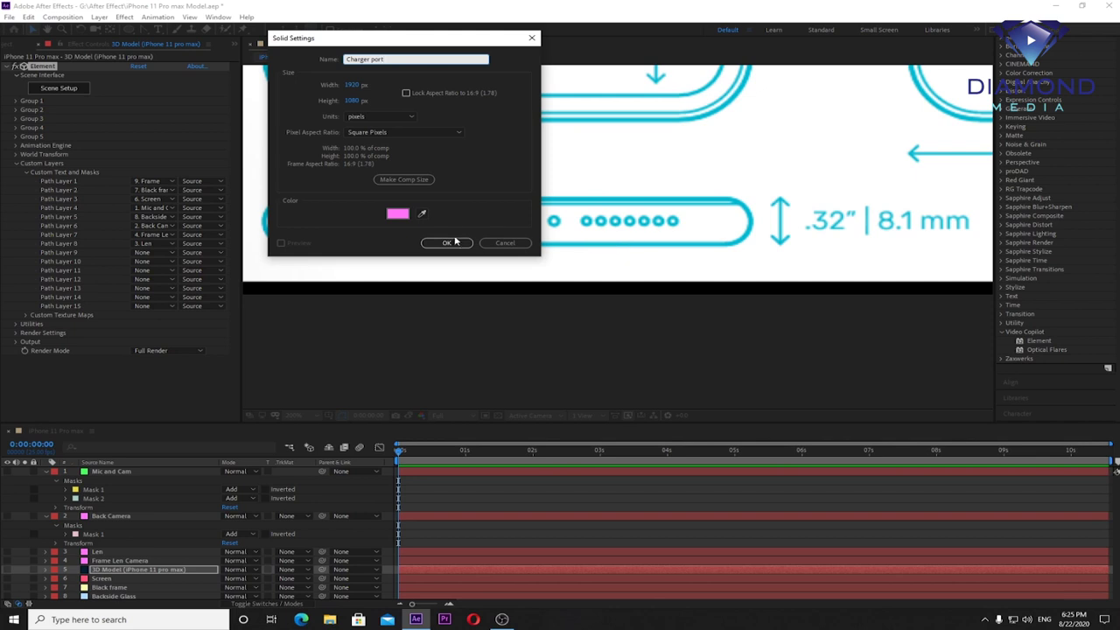
left_click(398, 213)
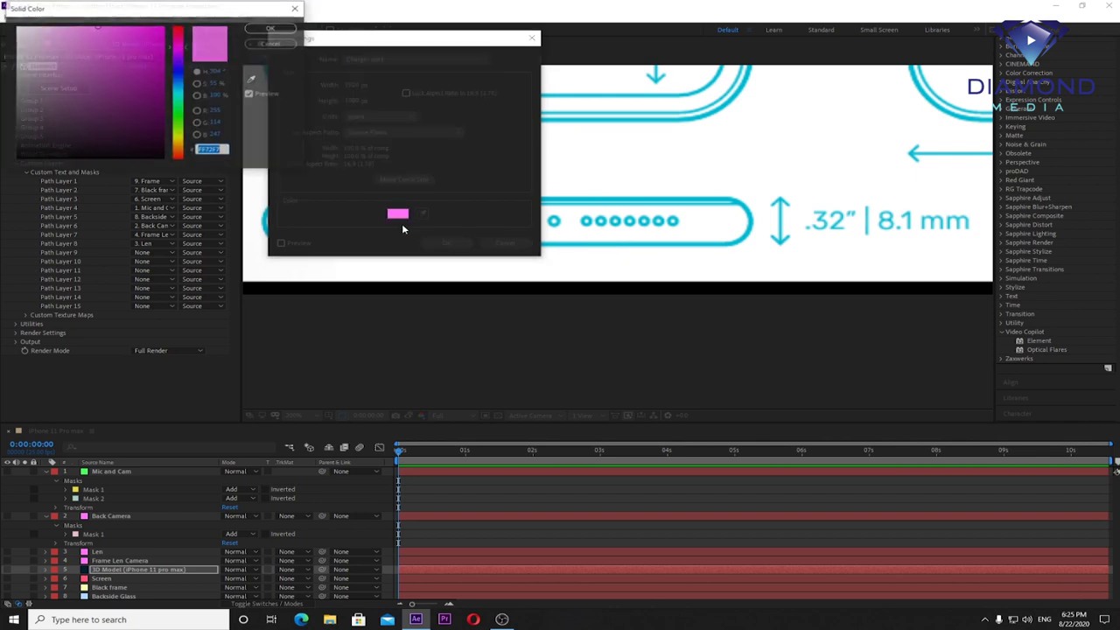
left_click(75, 45)
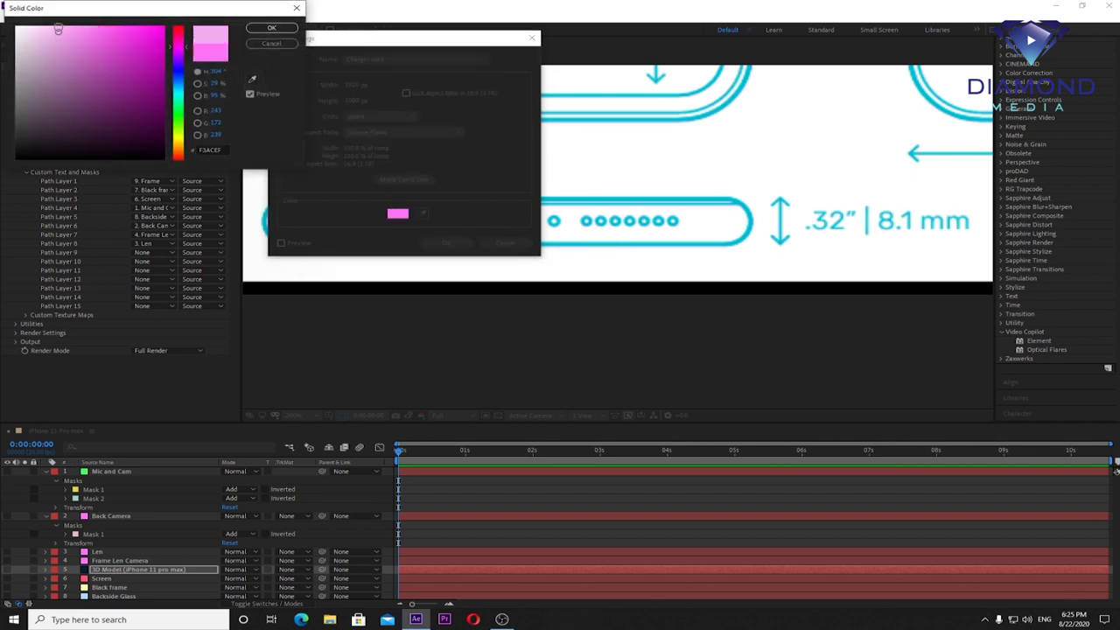
left_click(271, 27)
left_click(447, 242)
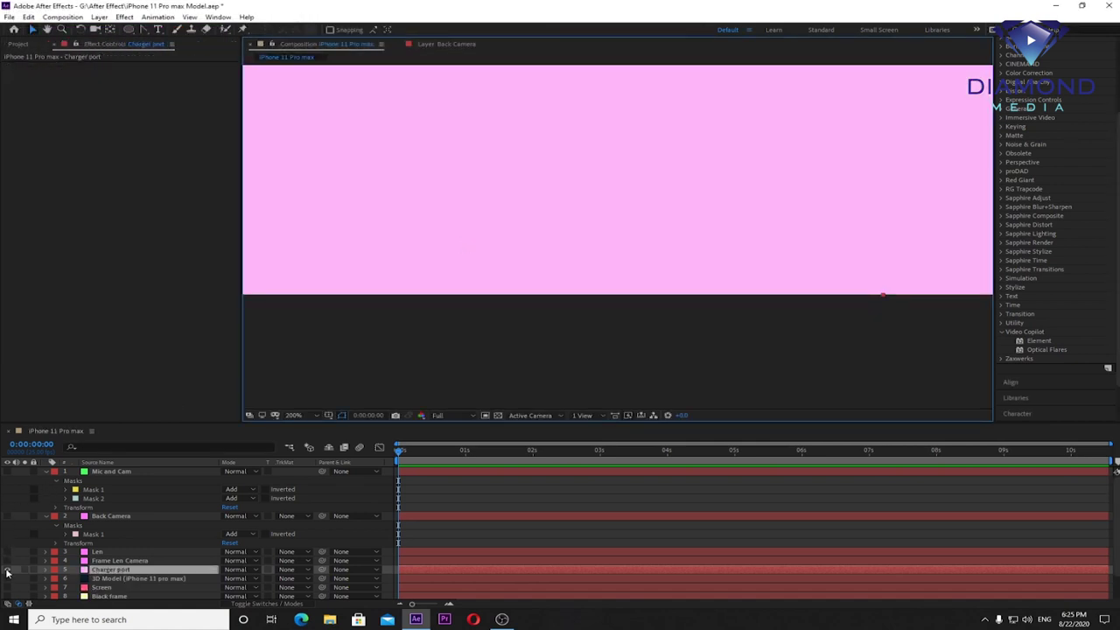
Step: Hide the Charger port solid, save, and draw a rectangle mask around the charging port
left_click(8, 570)
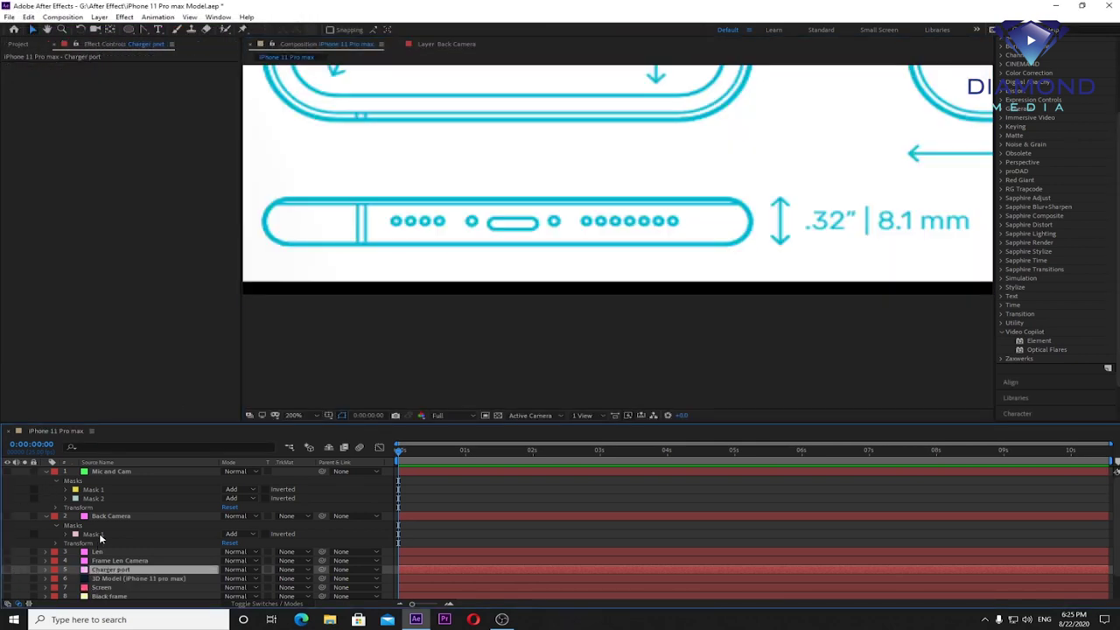
key("ctrl+s")
left_click_drag(131, 32, 162, 41)
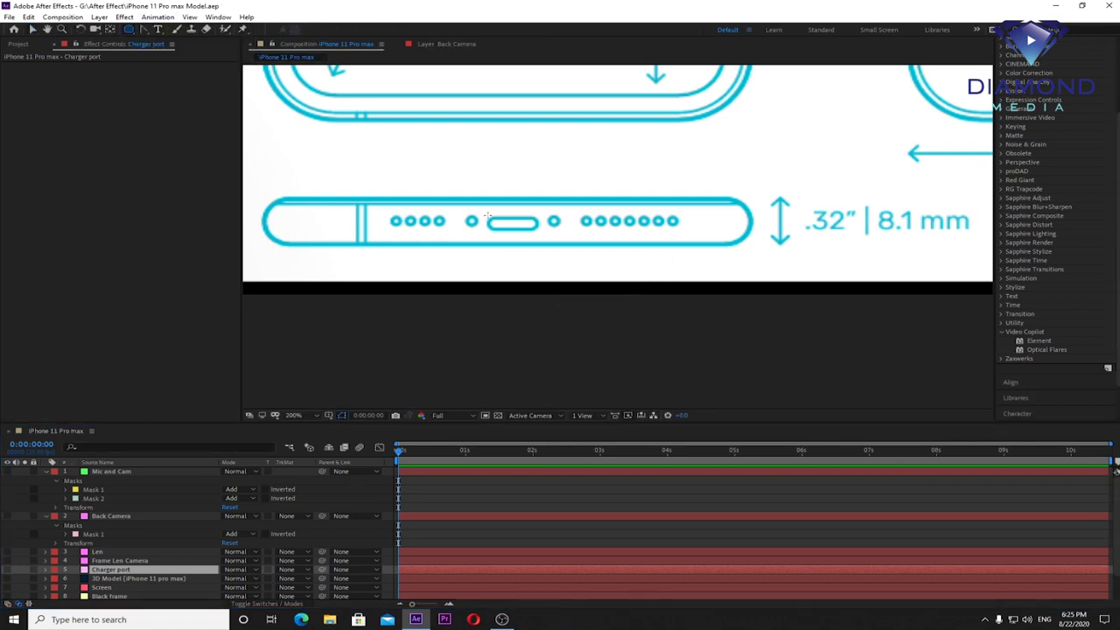
left_click_drag(486, 215, 539, 231)
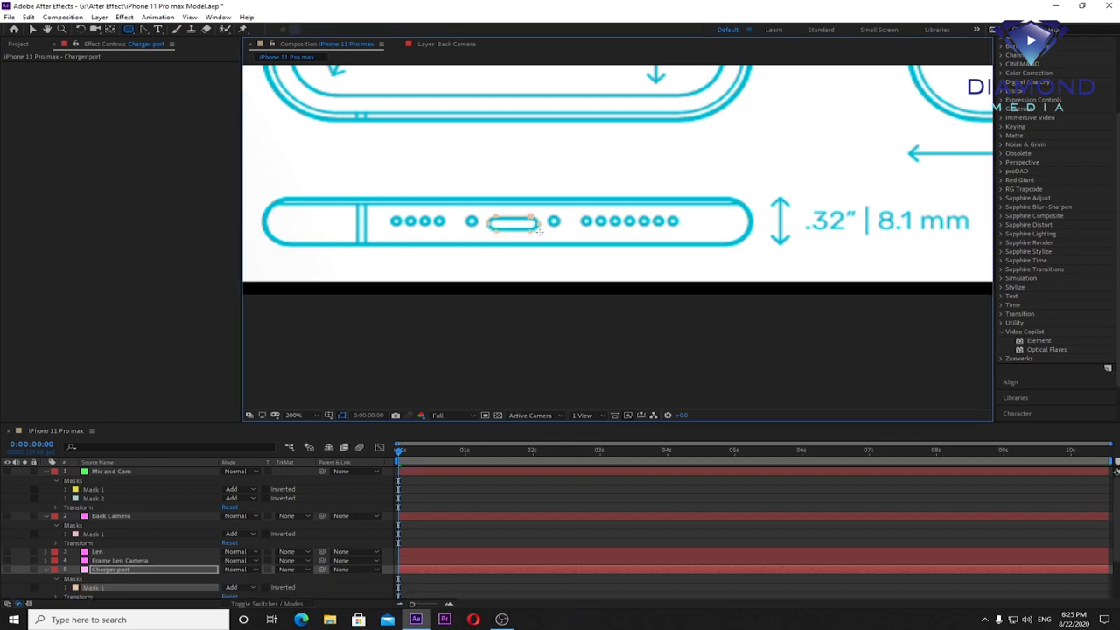
scroll(665, 205, "up", 1)
Step: Draw ellipse masks around the speaker dots on both sides, redrawing one misplaced mask
mouse_move(496, 223)
left_mouse_down()
mouse_move(523, 250)
mouse_move(583, 250)
left_mouse_up()
mouse_move(584, 223)
left_mouse_down()
mouse_move(610, 249)
mouse_move(666, 249)
left_mouse_up()
mouse_move(668, 223)
left_mouse_down()
mouse_move(695, 250)
mouse_move(947, 256)
left_mouse_up()
left_click_drag(418, 242, 445, 269)
left_click_drag(448, 242, 474, 268)
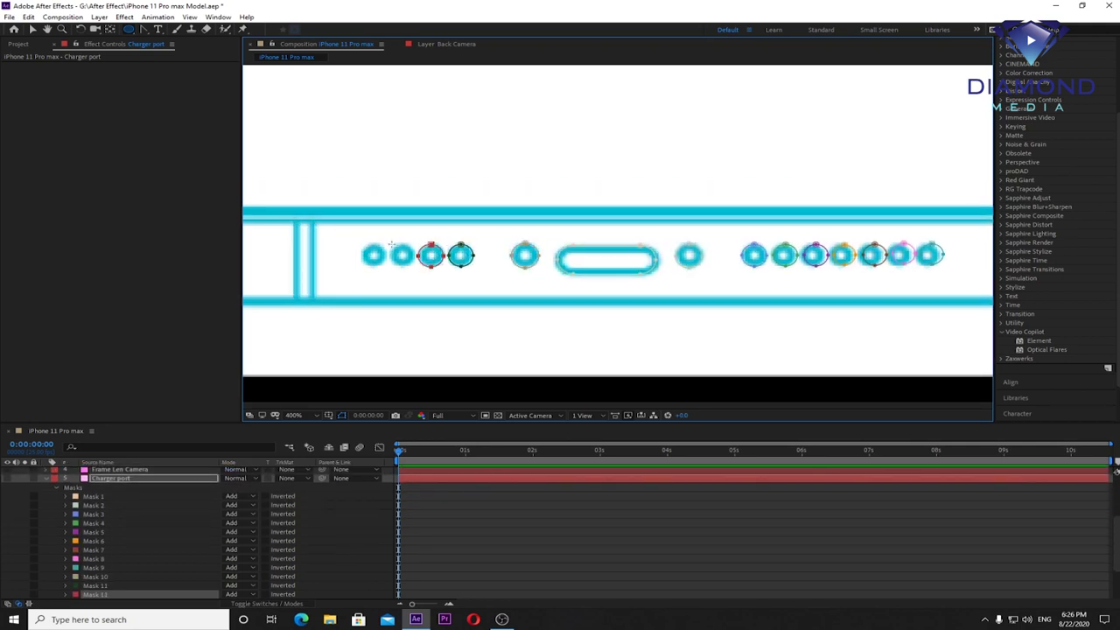
left_click_drag(390, 243, 415, 267)
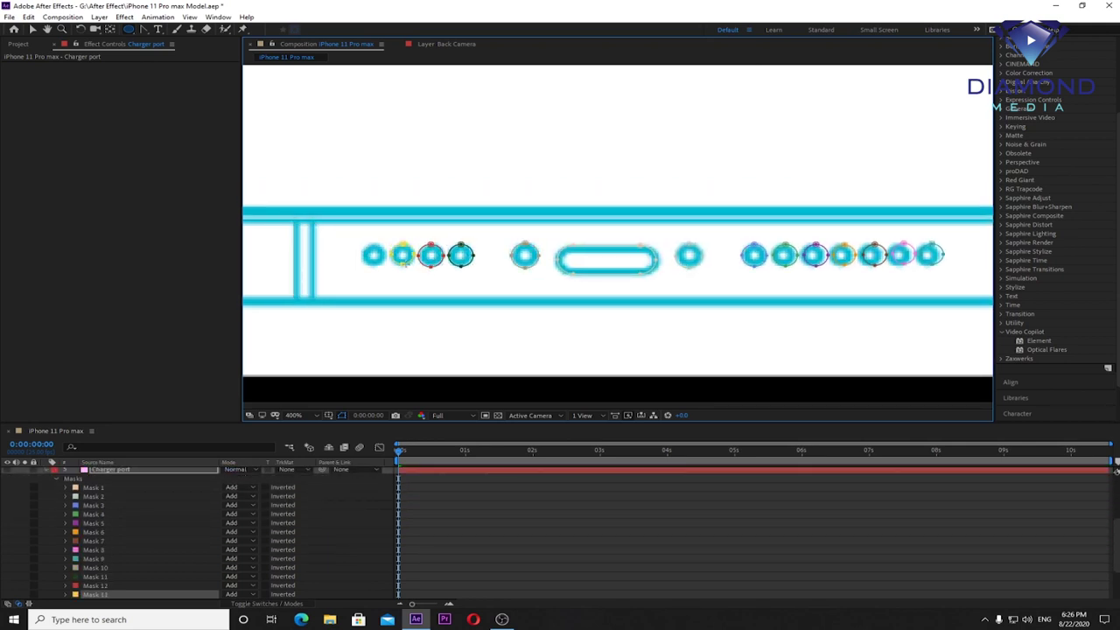
key("ctrl+z")
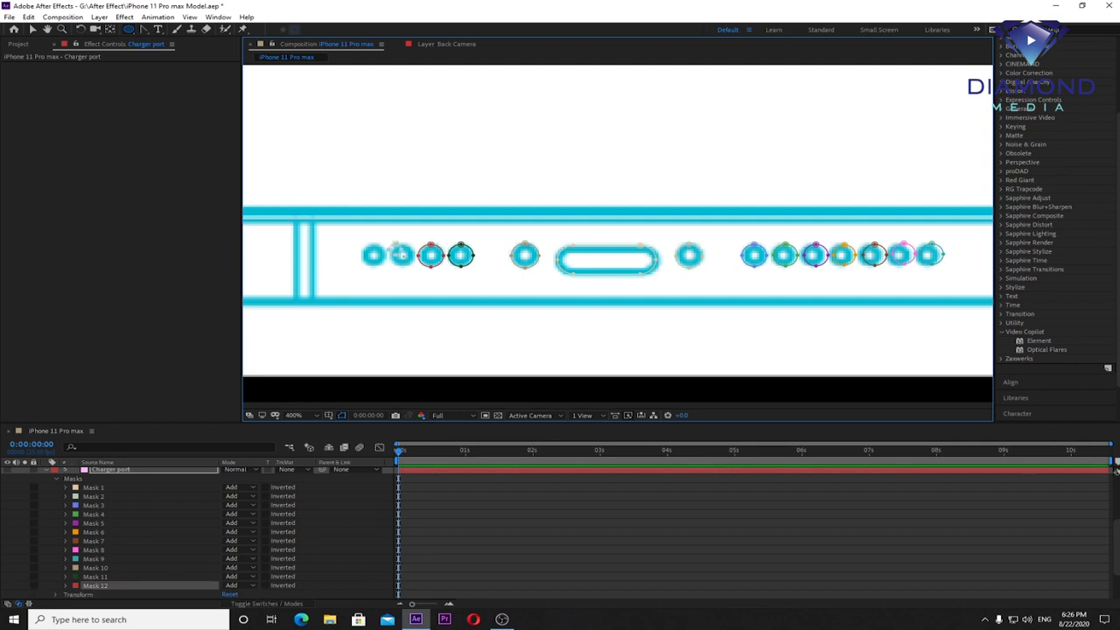
left_click_drag(389, 243, 413, 267)
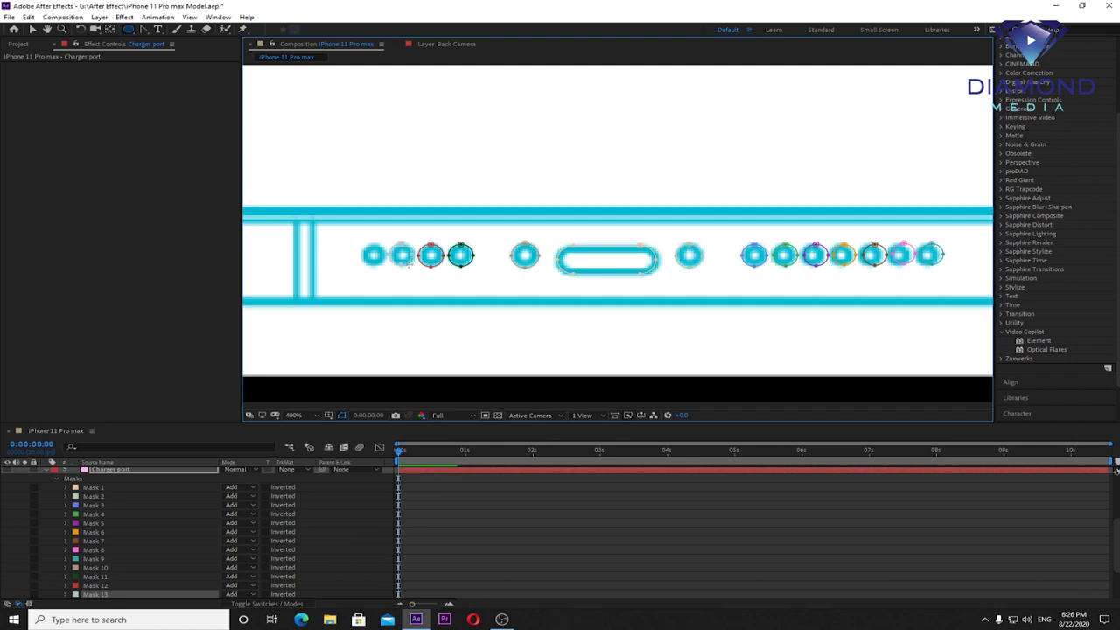
left_click_drag(359, 244, 385, 267)
scroll(619, 232, "down", 2)
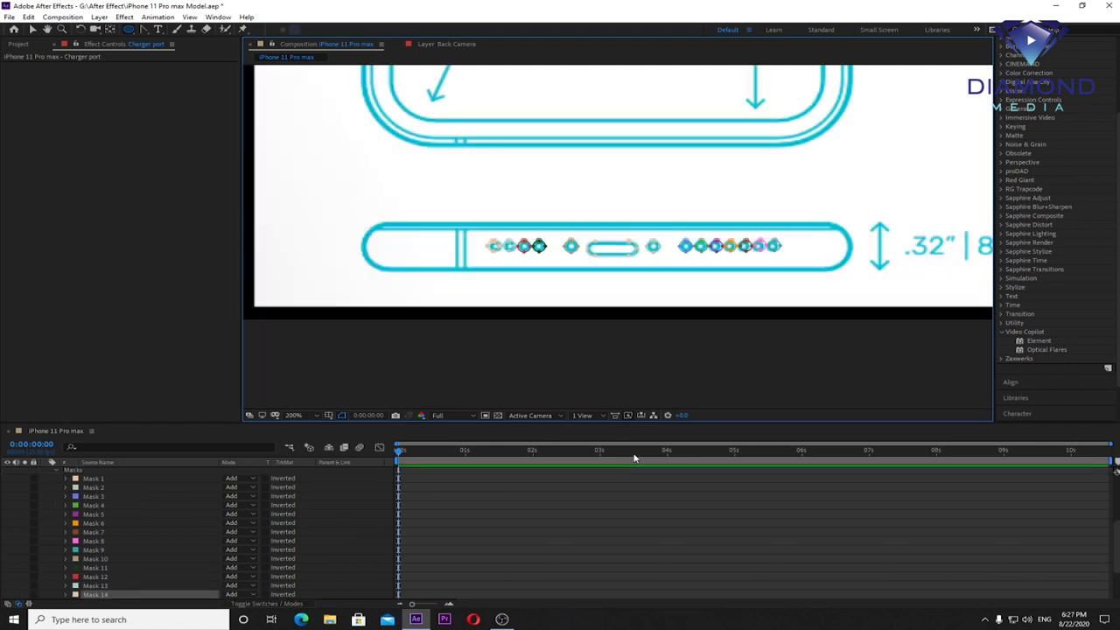
left_click_drag(703, 421, 701, 325)
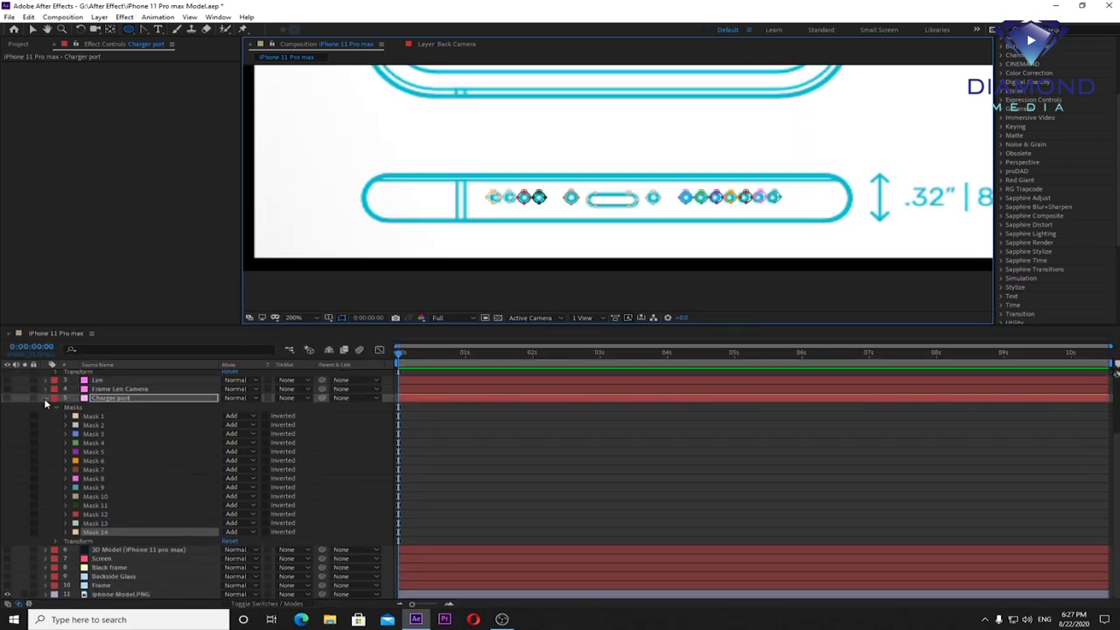
Step: Enable Hide Shy Layers and mark the five layers Mic and Cam through Charger port shy
left_click(46, 399)
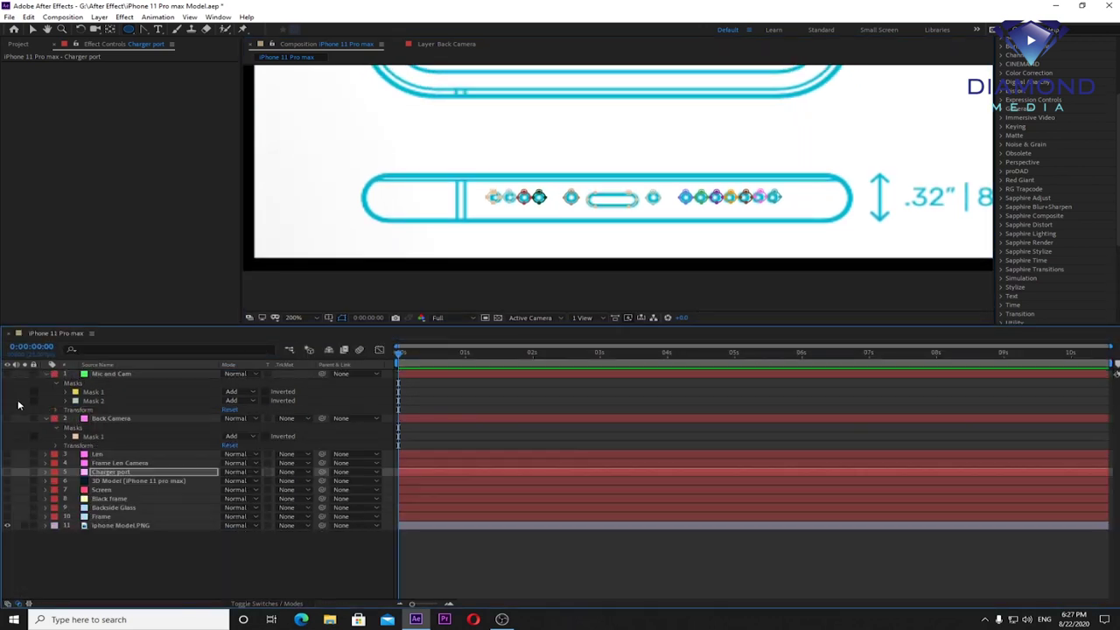
left_click(8, 472)
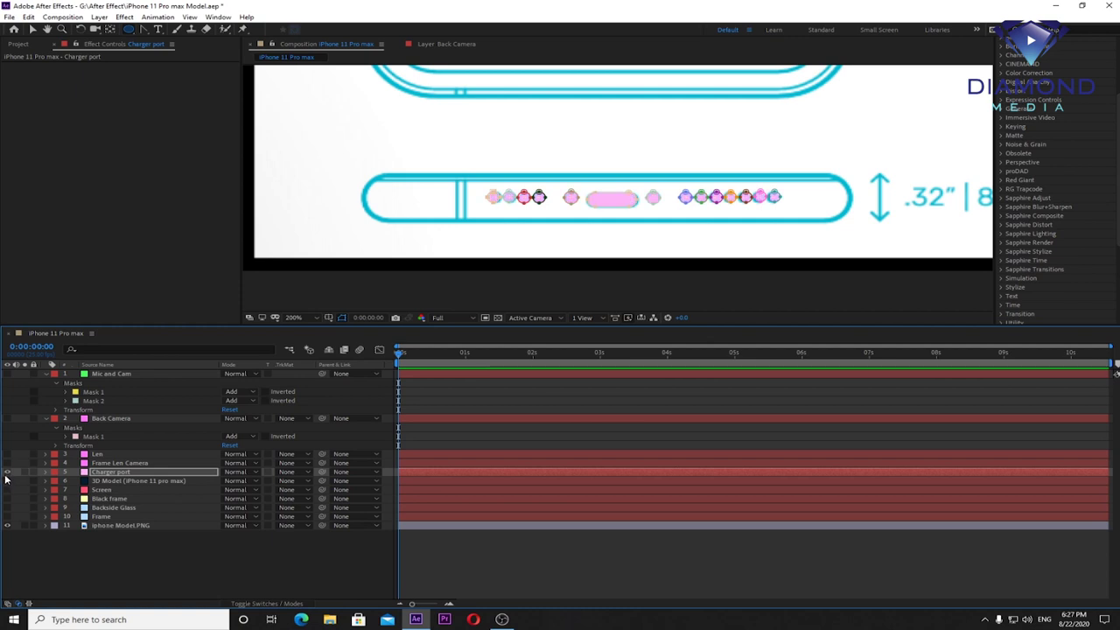
left_click(7, 472)
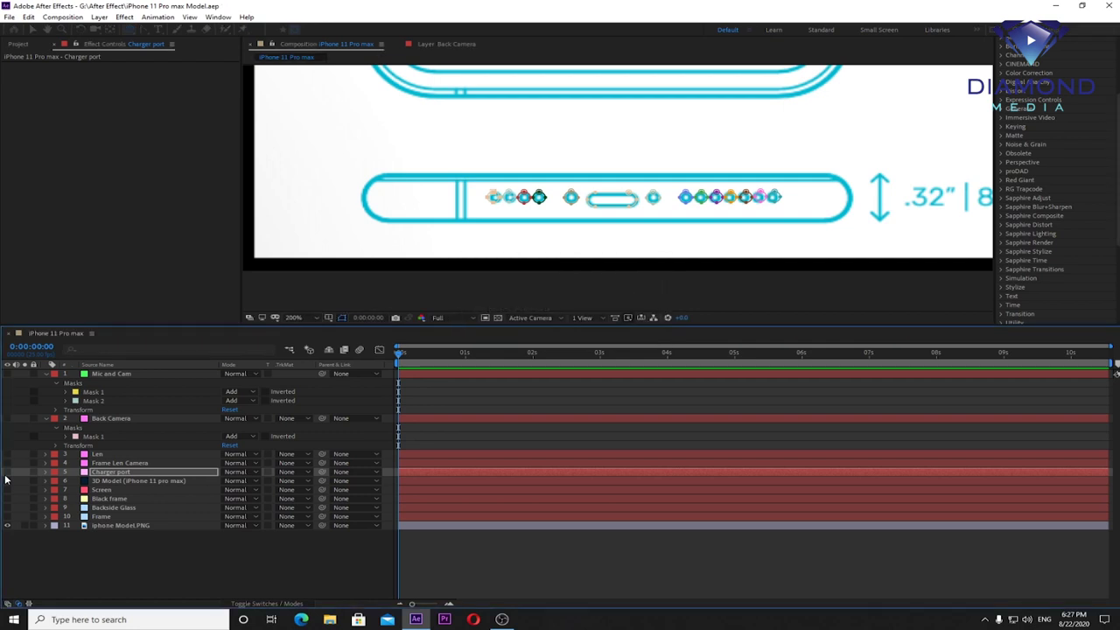
left_click(116, 481)
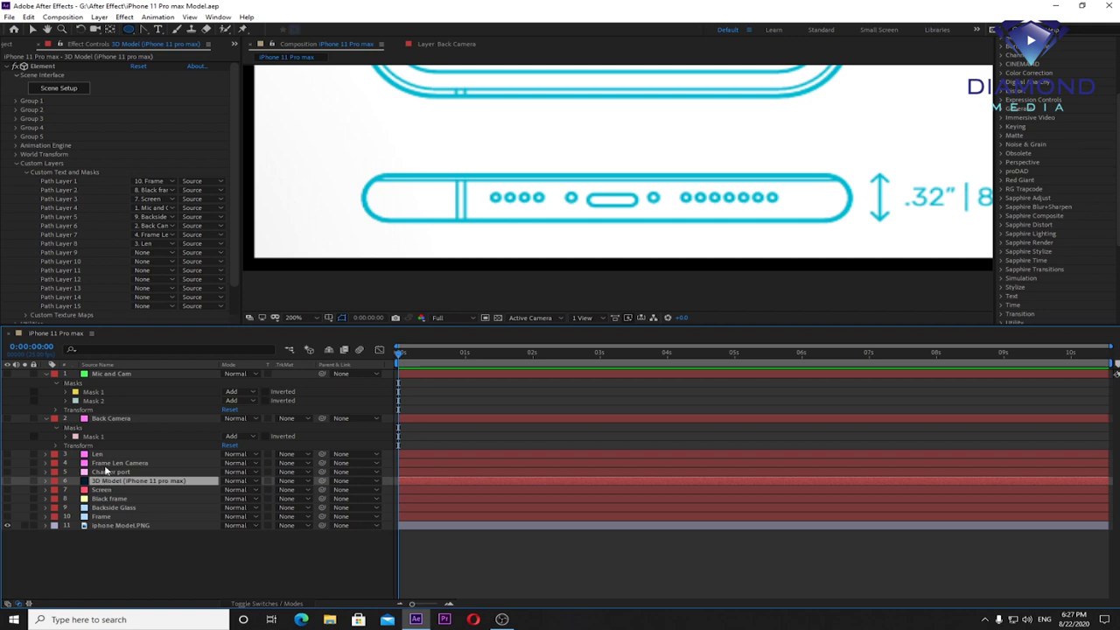
left_click(108, 471)
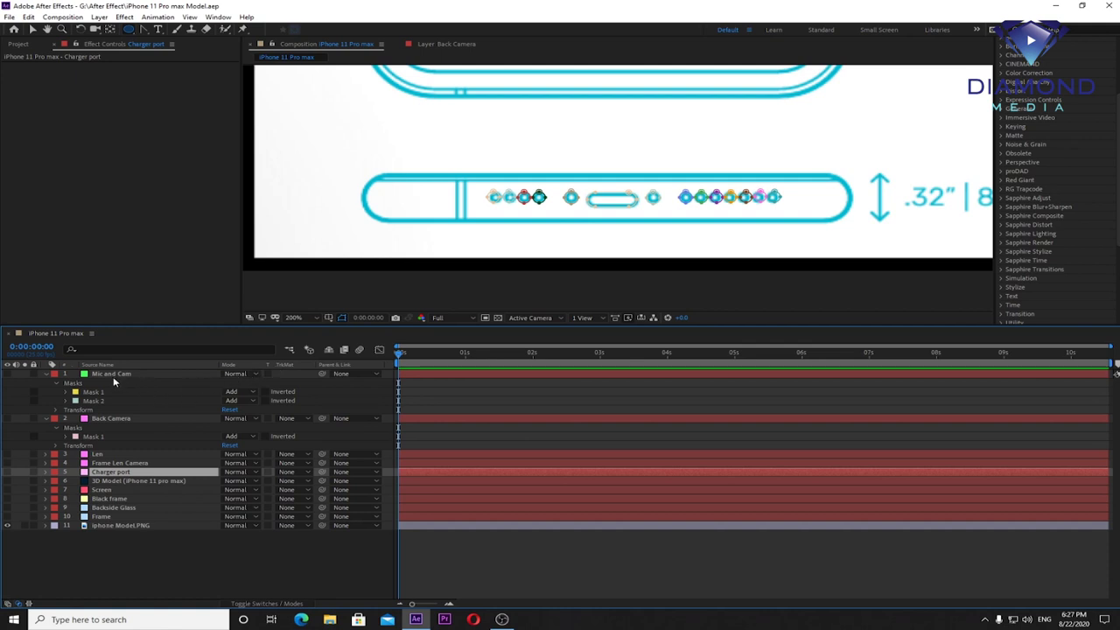
left_click(114, 375, "shift")
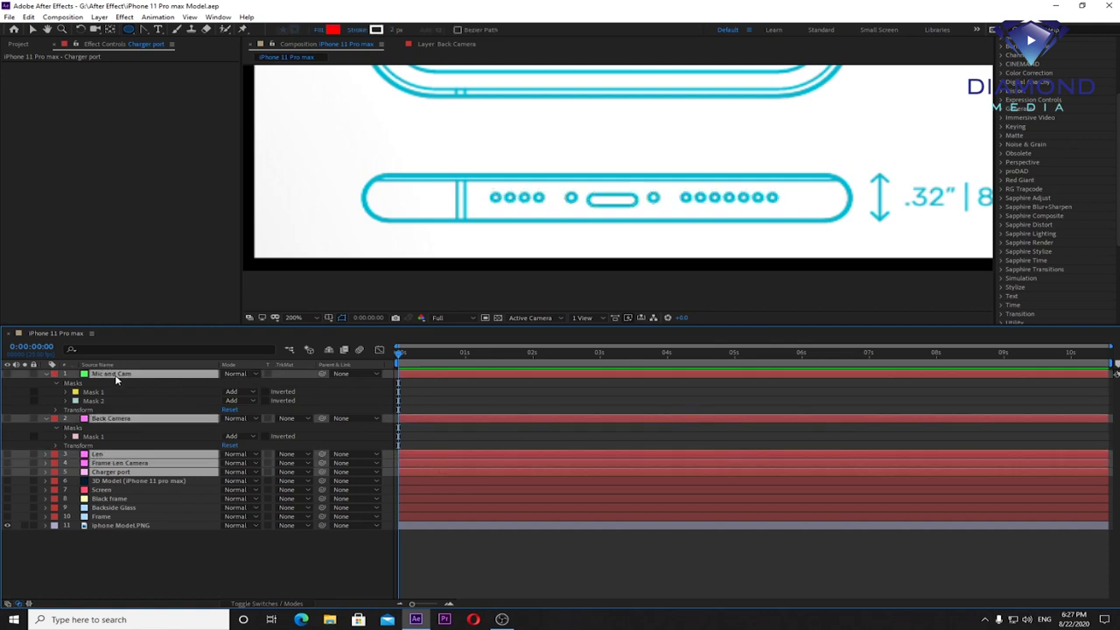
left_click(328, 351)
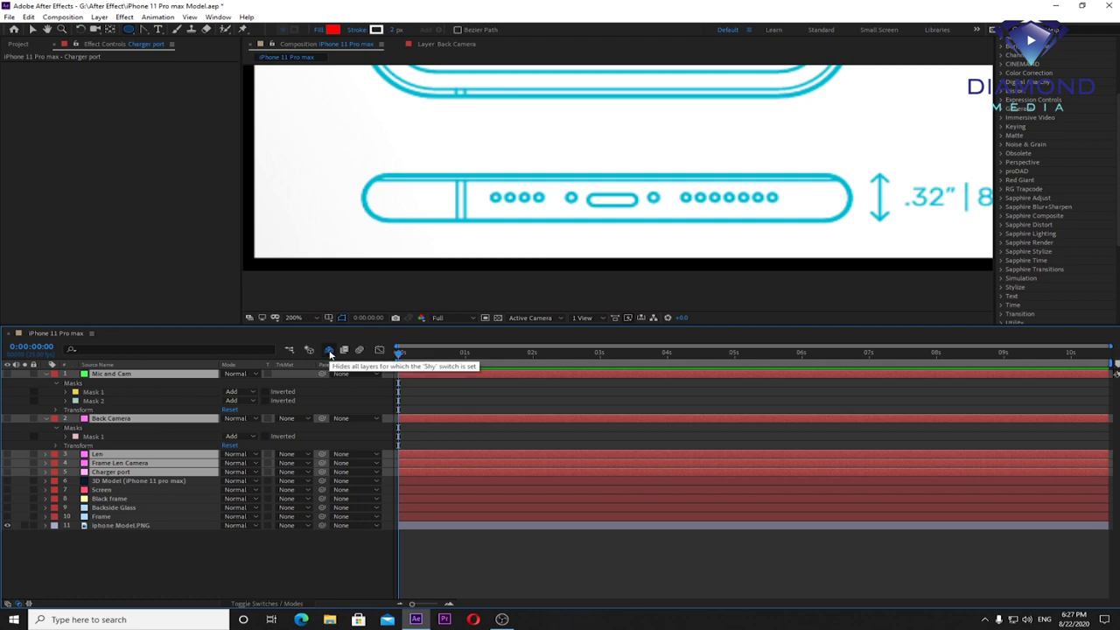
left_click(264, 604)
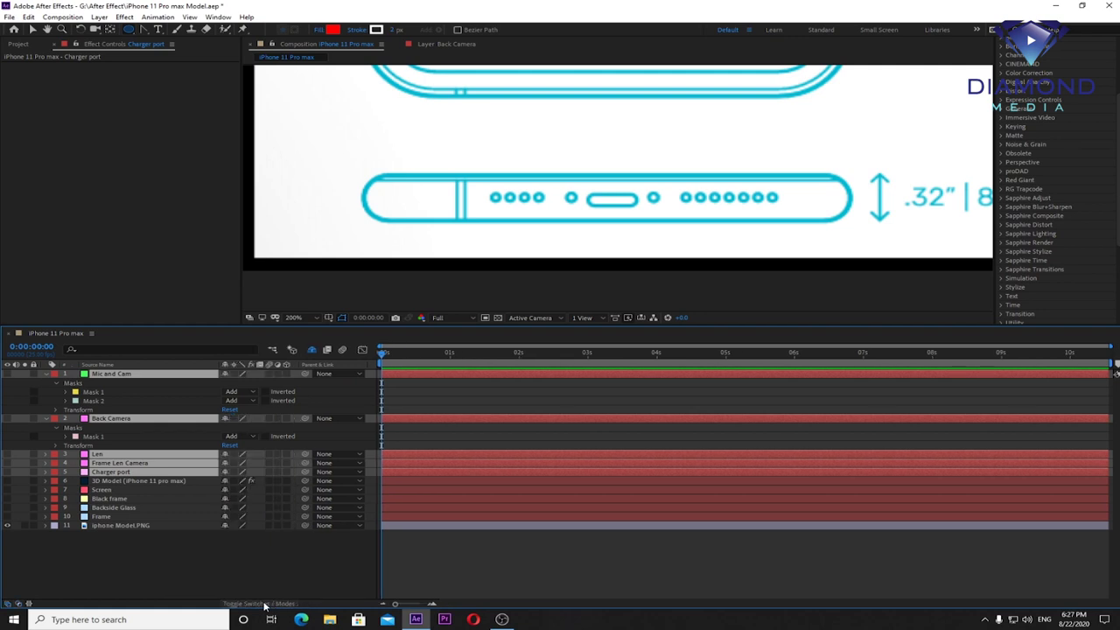
key("Delete")
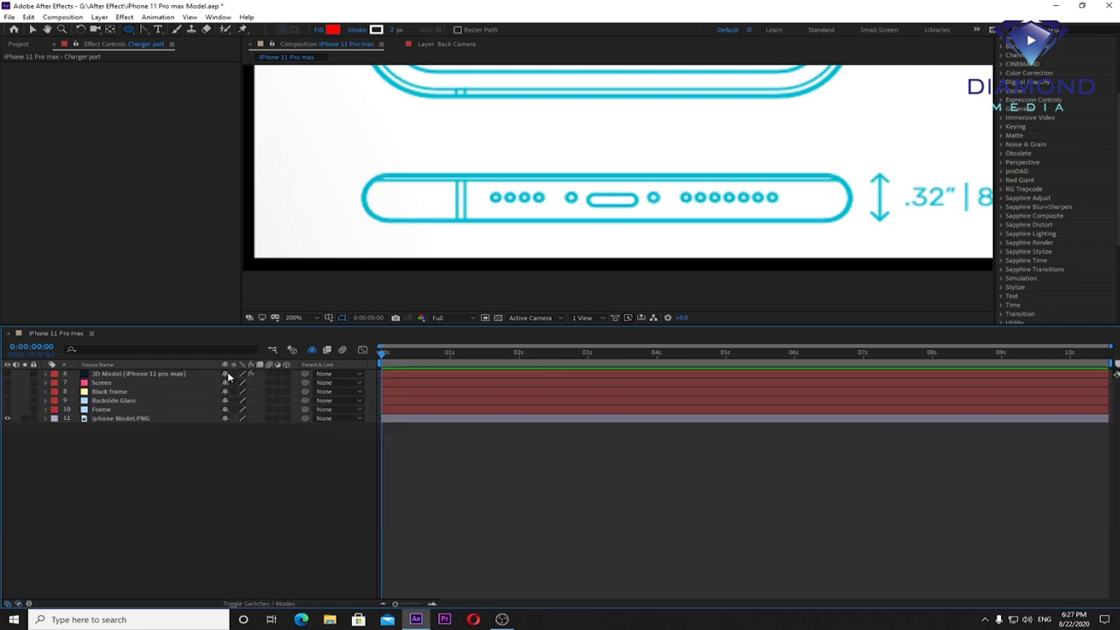
Step: Mark Screen through Frame shy as well, then save the project
left_click(100, 383)
left_click(129, 410, "shift")
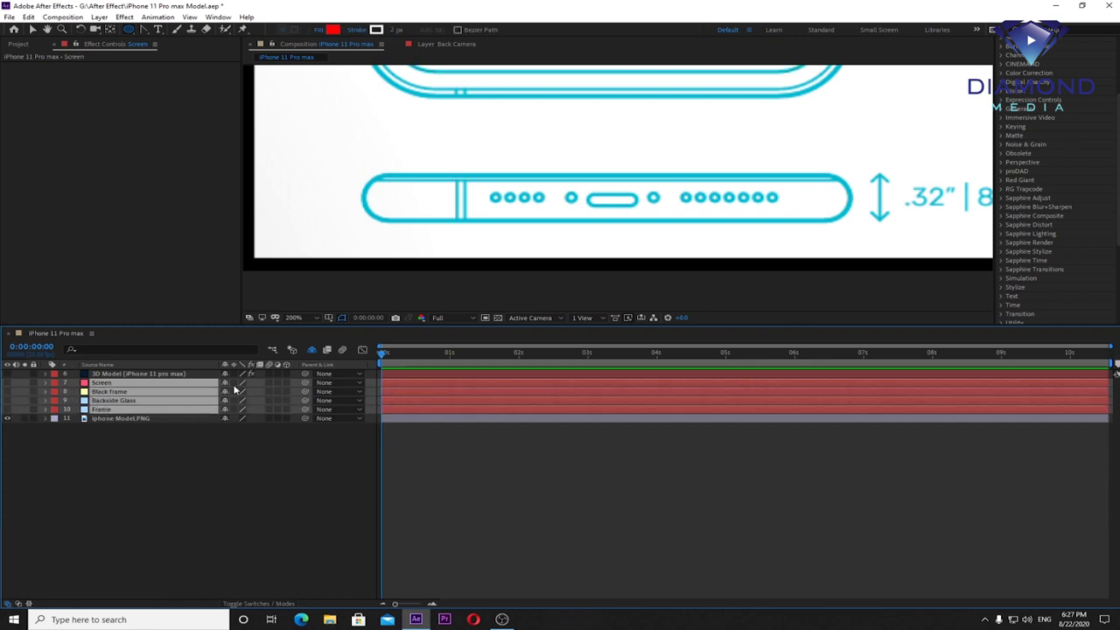
key("Delete")
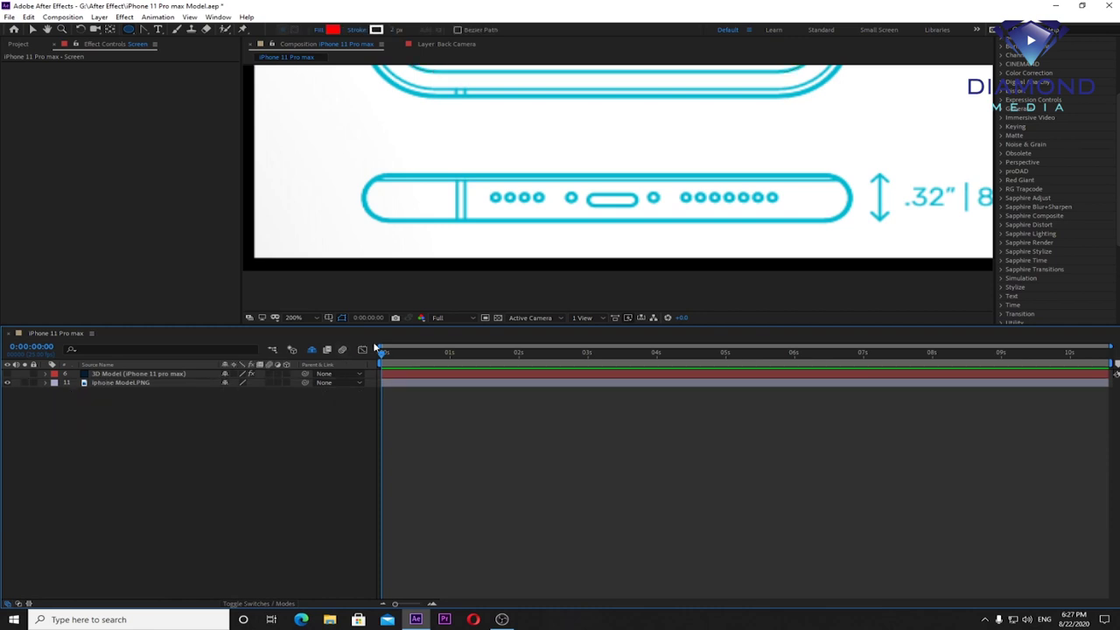
left_click(306, 351)
left_click(306, 350)
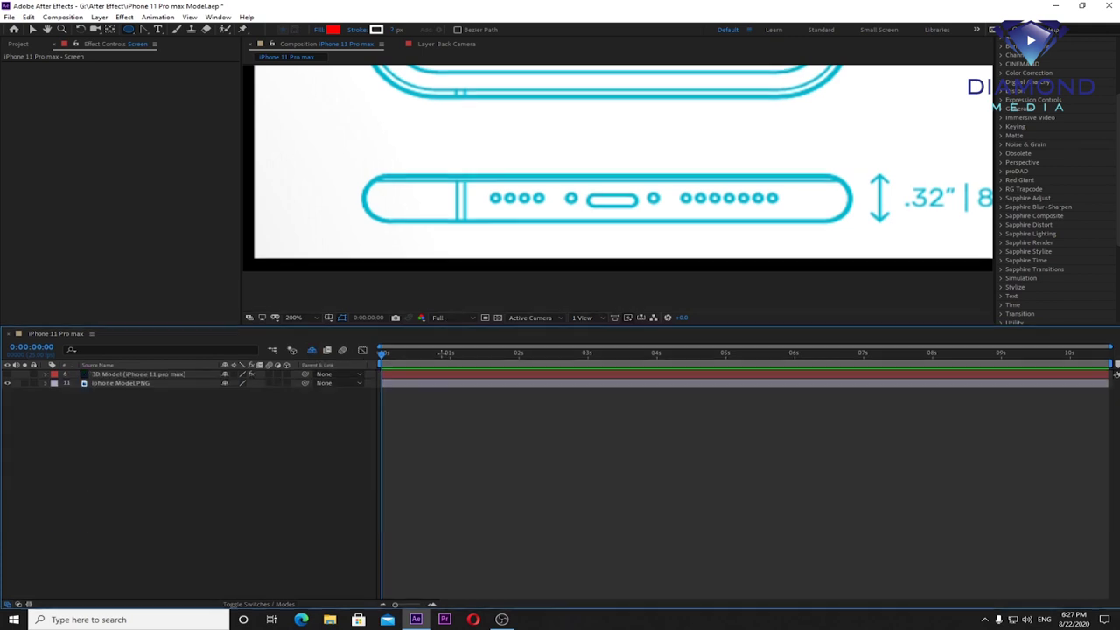
left_click_drag(445, 325, 429, 444)
key("ctrl+s")
Step: Set the 3D Model layer's Element Path Layer 9 to '5. Charger port' and open Scene Setup
left_click(137, 495)
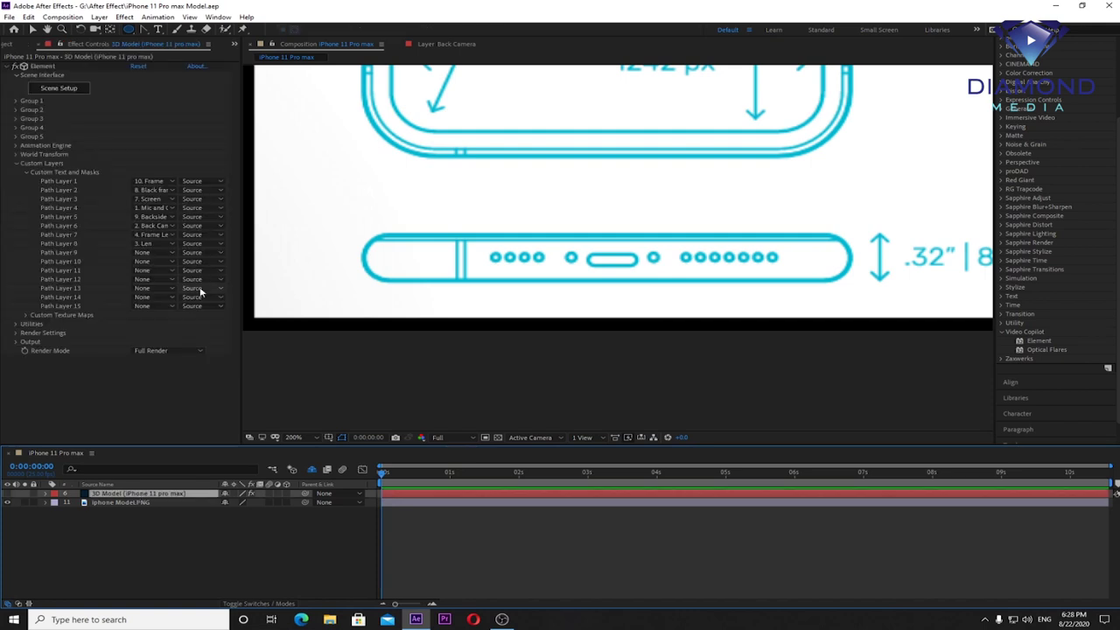
left_click(145, 252)
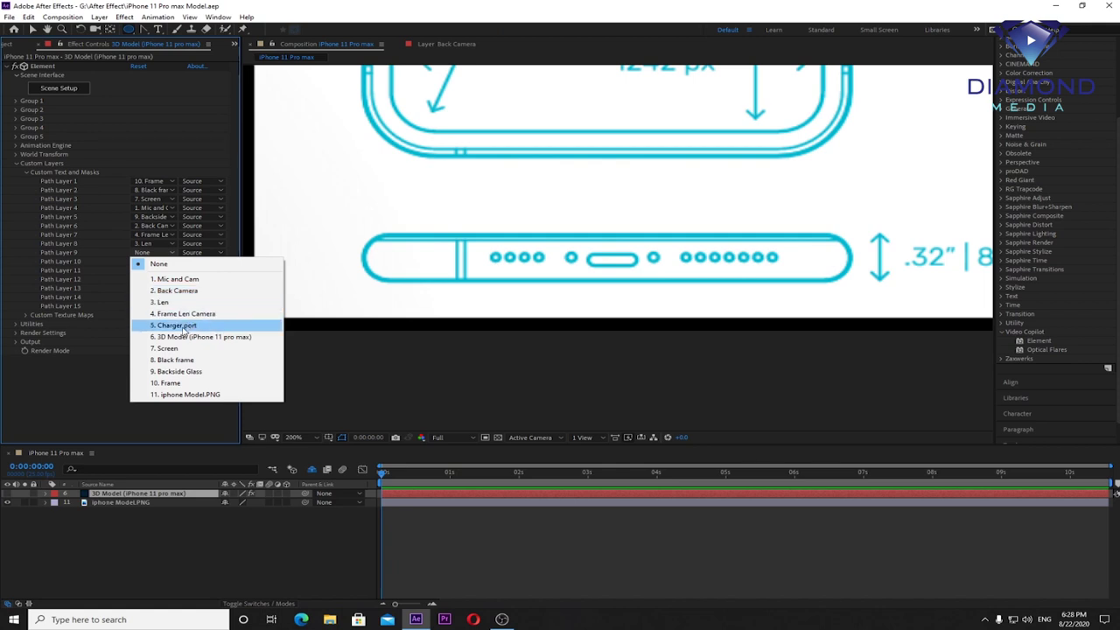
left_click(180, 325)
left_click(64, 90)
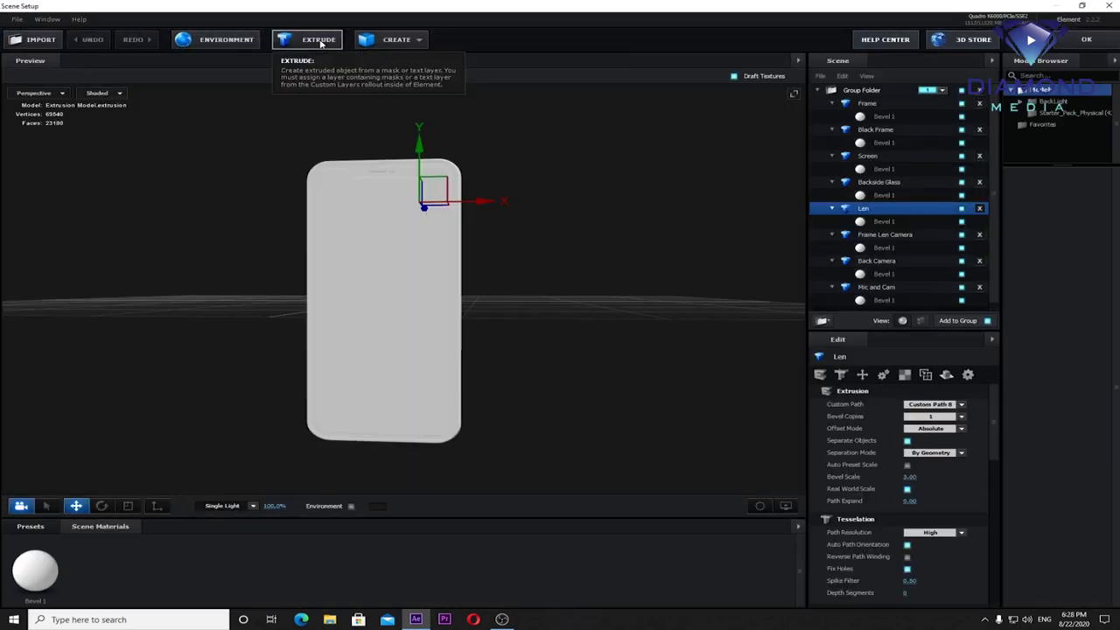
Step: Add an extrusion model named Charger Port that uses Custom Path 9
left_click(321, 44)
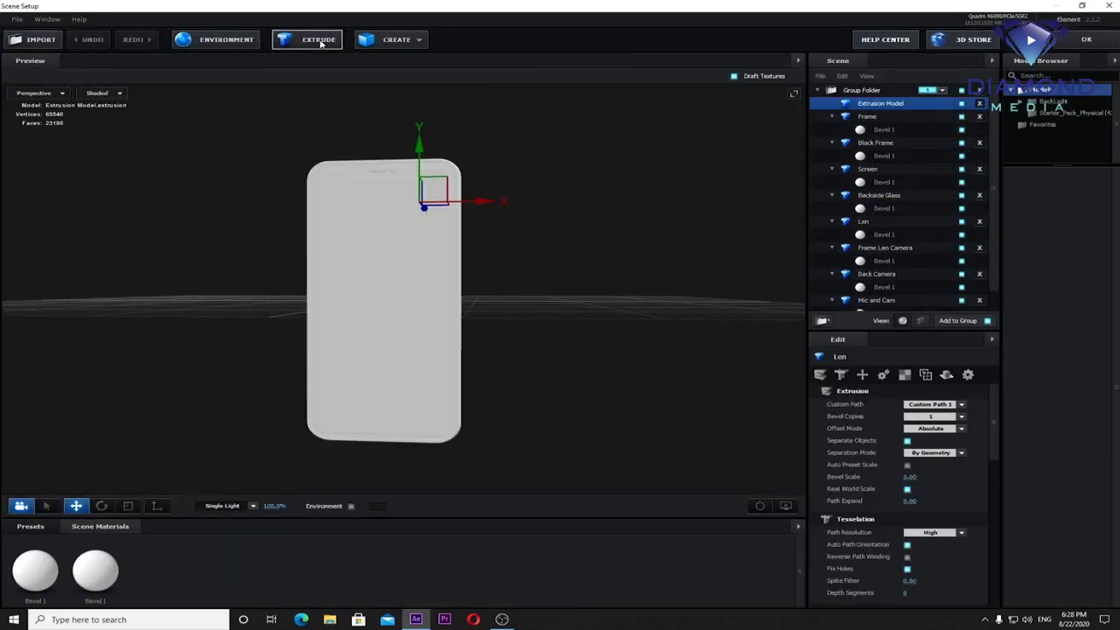
double_click(871, 104)
type("Charger Port")
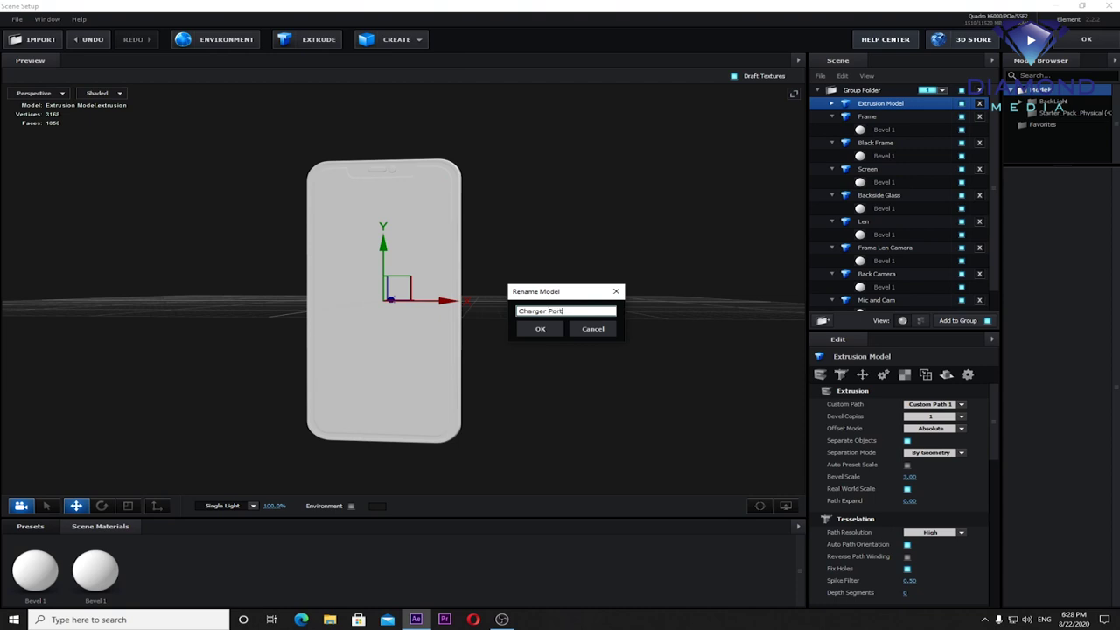
key("Return")
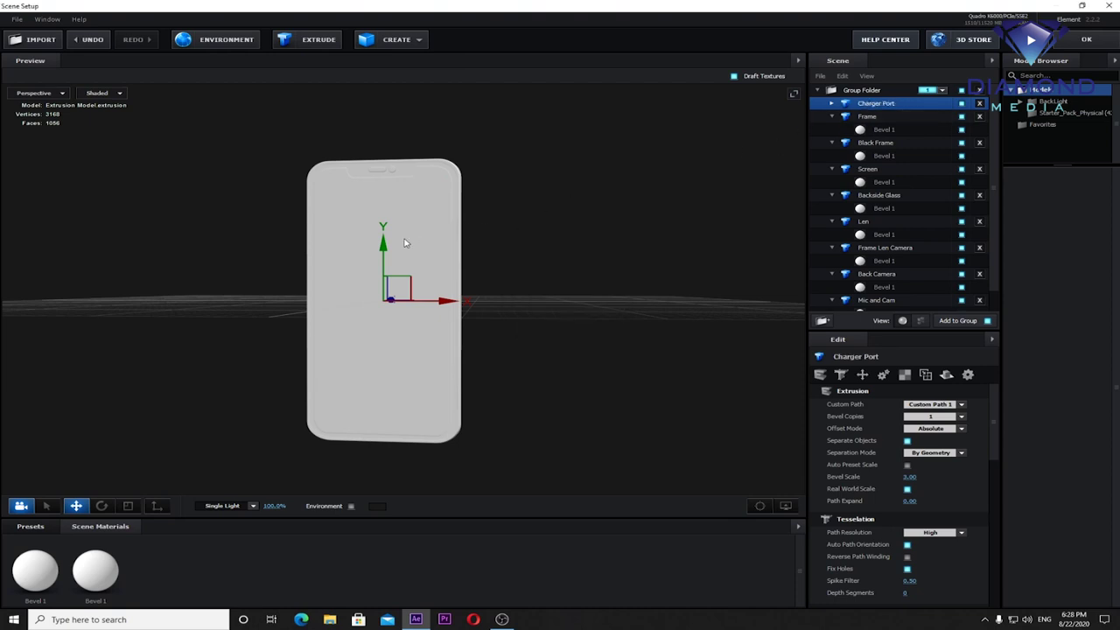
mouse_move(390, 253)
left_mouse_down()
mouse_move(391, 327)
mouse_move(407, 295)
left_mouse_up()
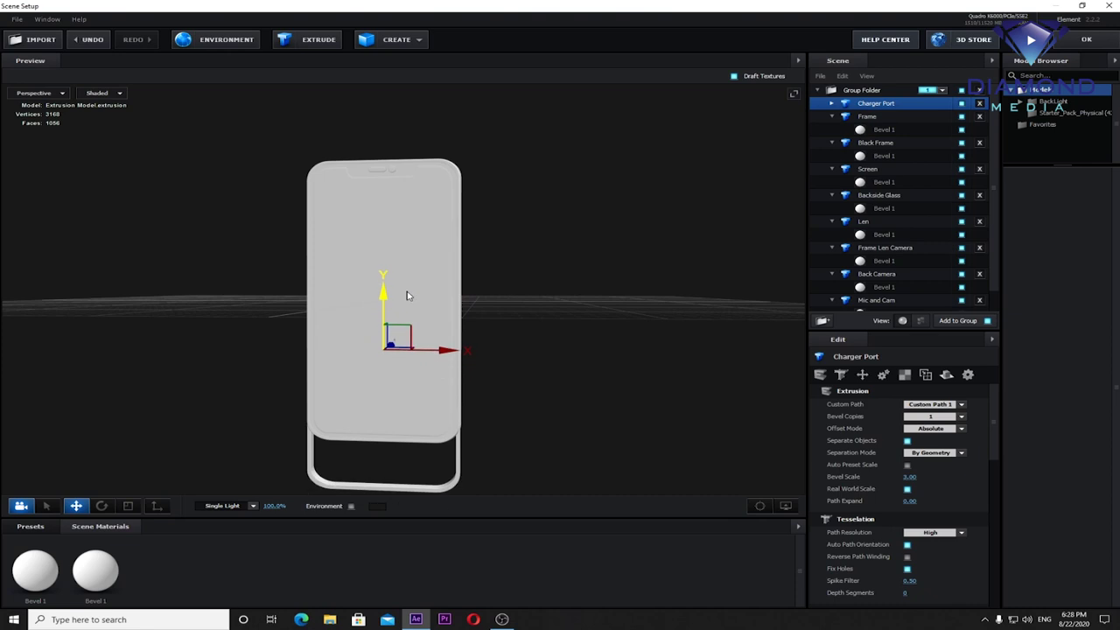
left_click(960, 405)
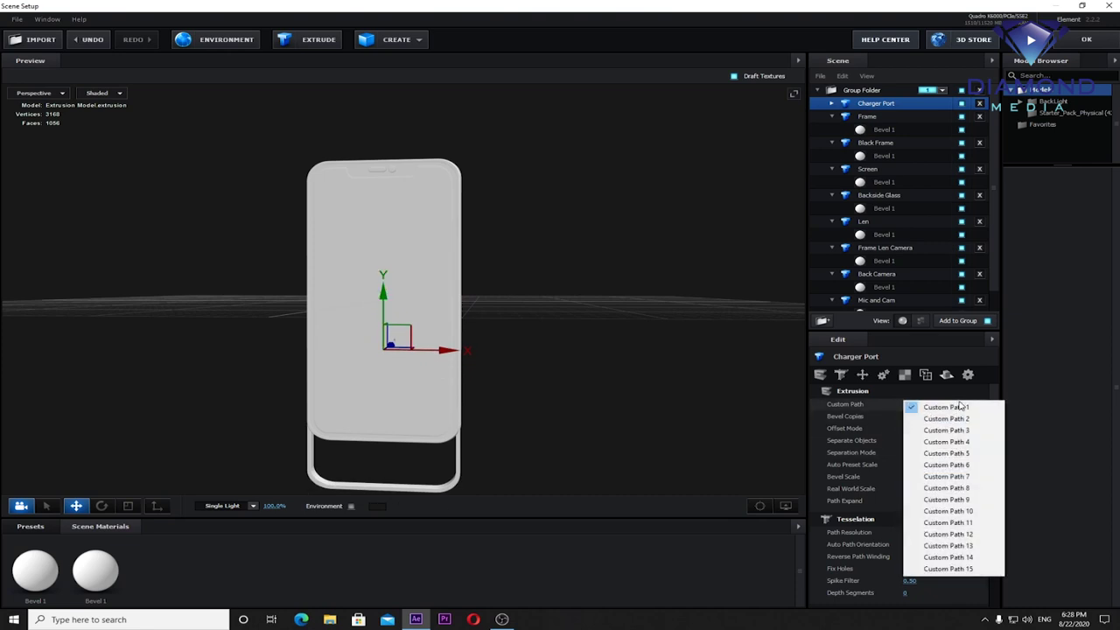
left_click(946, 498)
Step: Move the Charger Port down to the phone's bottom and tilt it to about 318.9°
left_click_drag(383, 297, 378, 399)
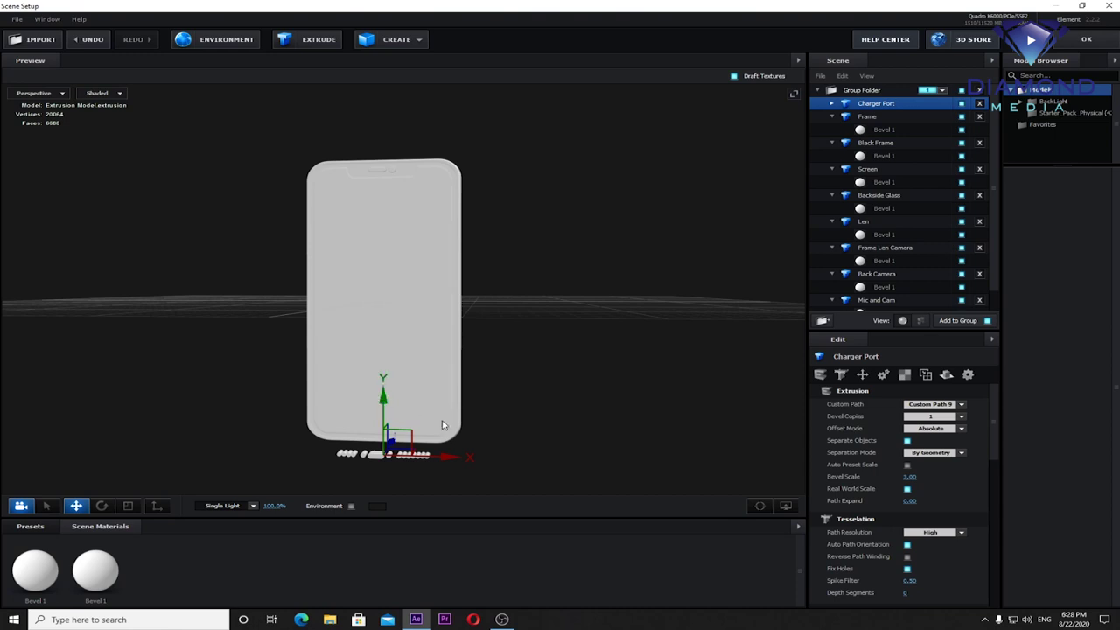
scroll(446, 429, "up", 5)
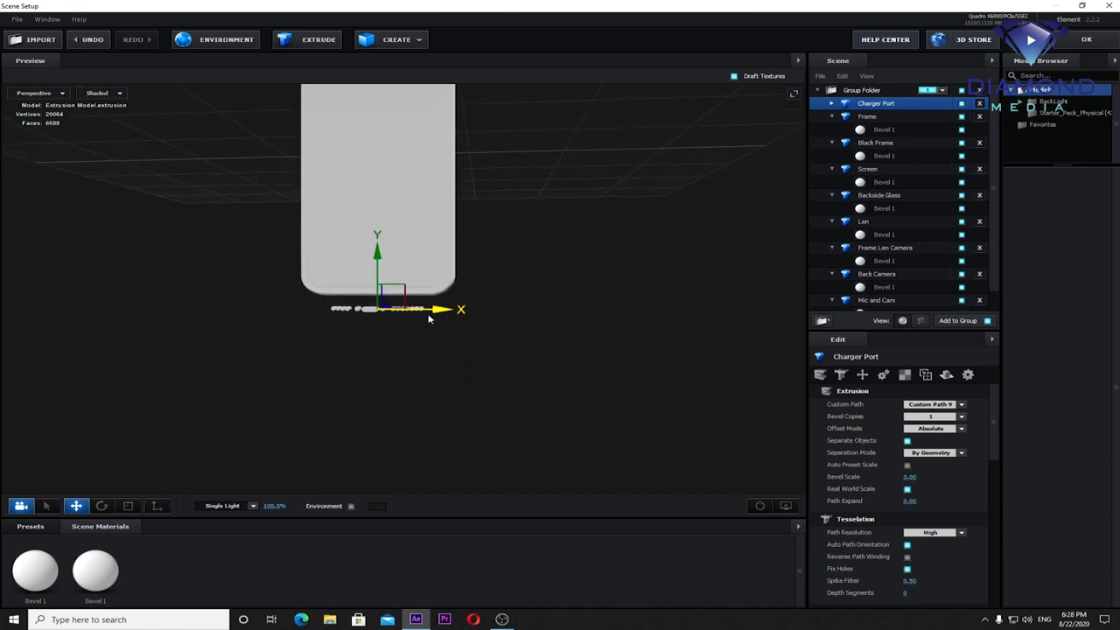
scroll(427, 316, "up", 2)
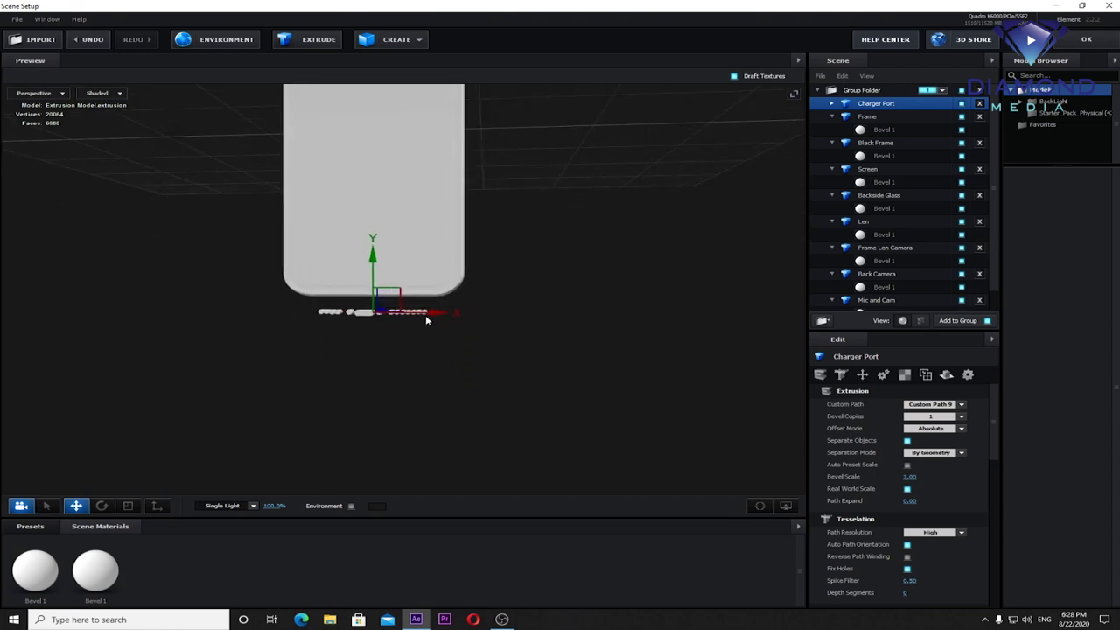
left_click(101, 507)
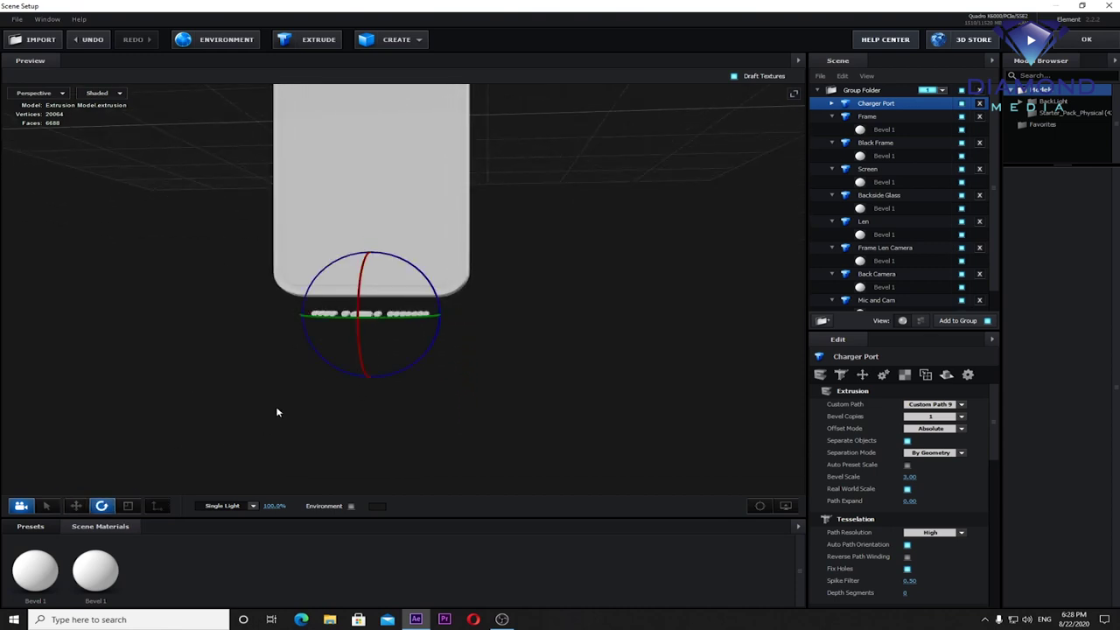
left_click_drag(361, 284, 389, 285)
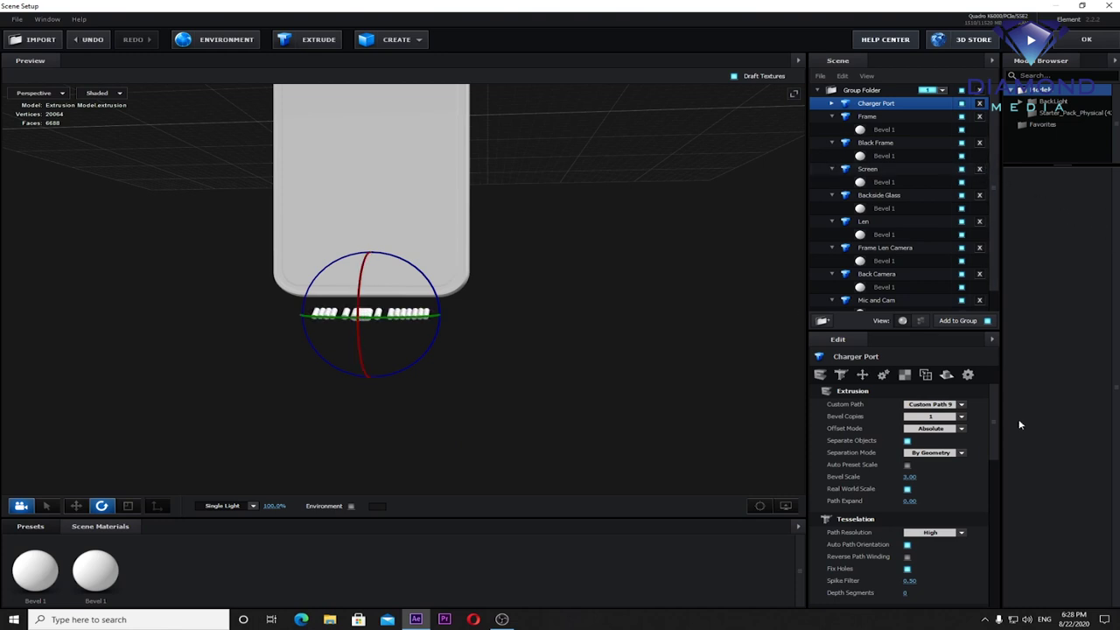
left_click_drag(999, 417, 1002, 472)
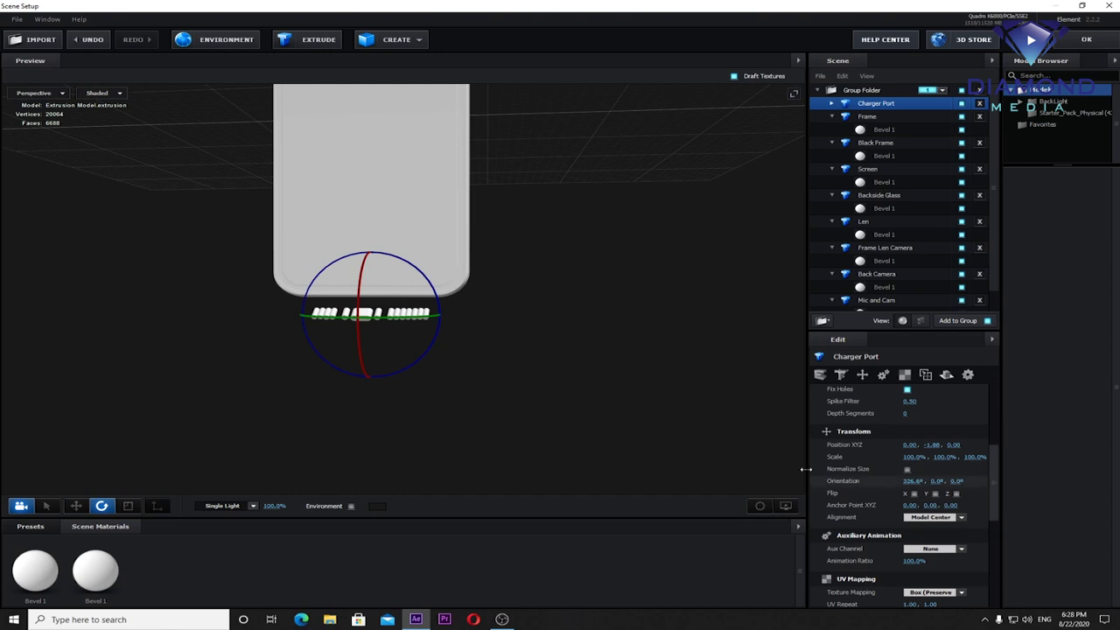
left_click_drag(360, 283, 359, 333)
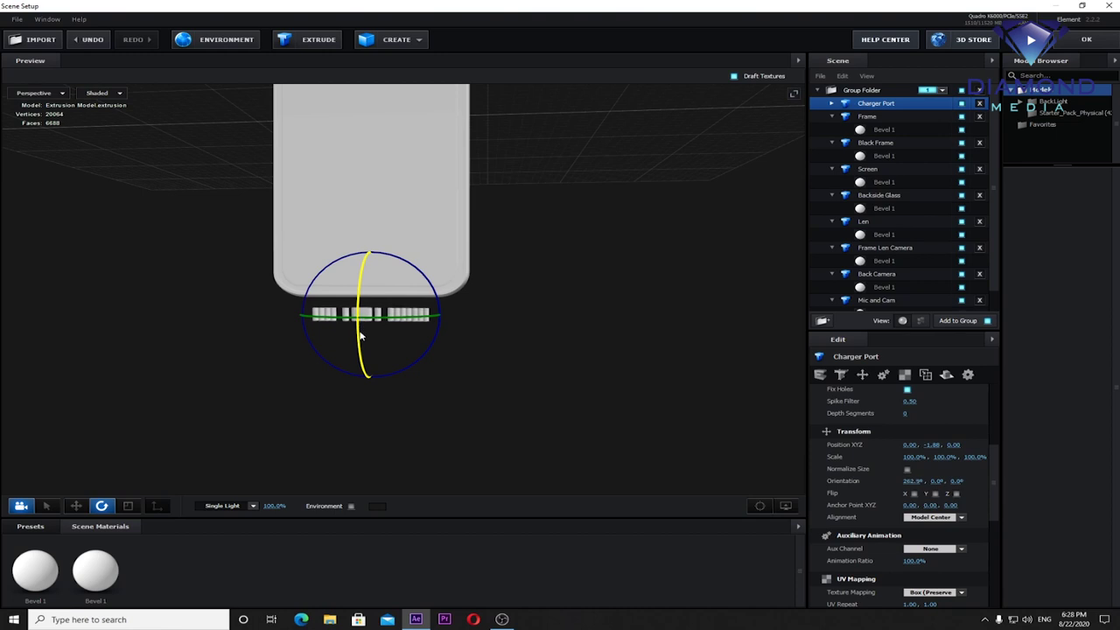
Step: Set the Charger Port's X orientation to 270° and view it from the Bottom
left_click(910, 480)
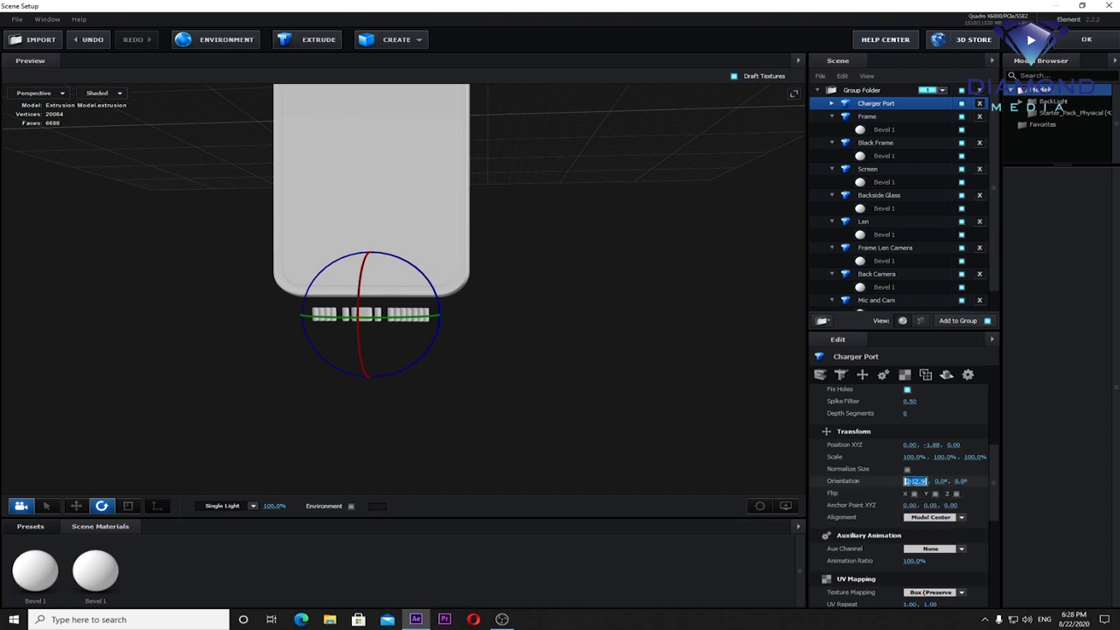
type("270")
key("Return")
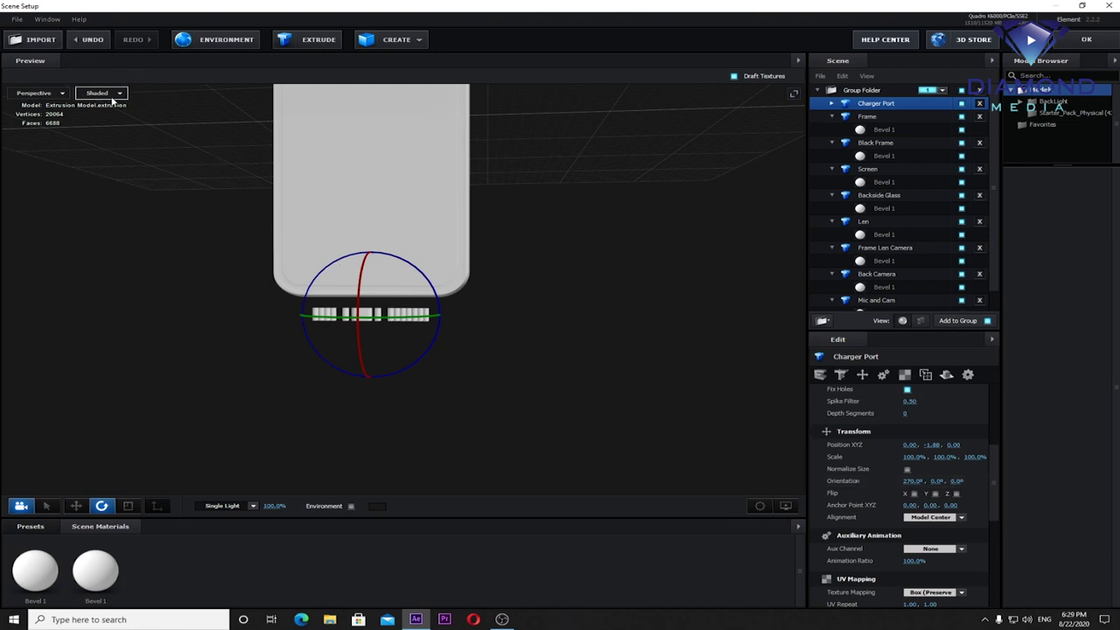
left_click(62, 93)
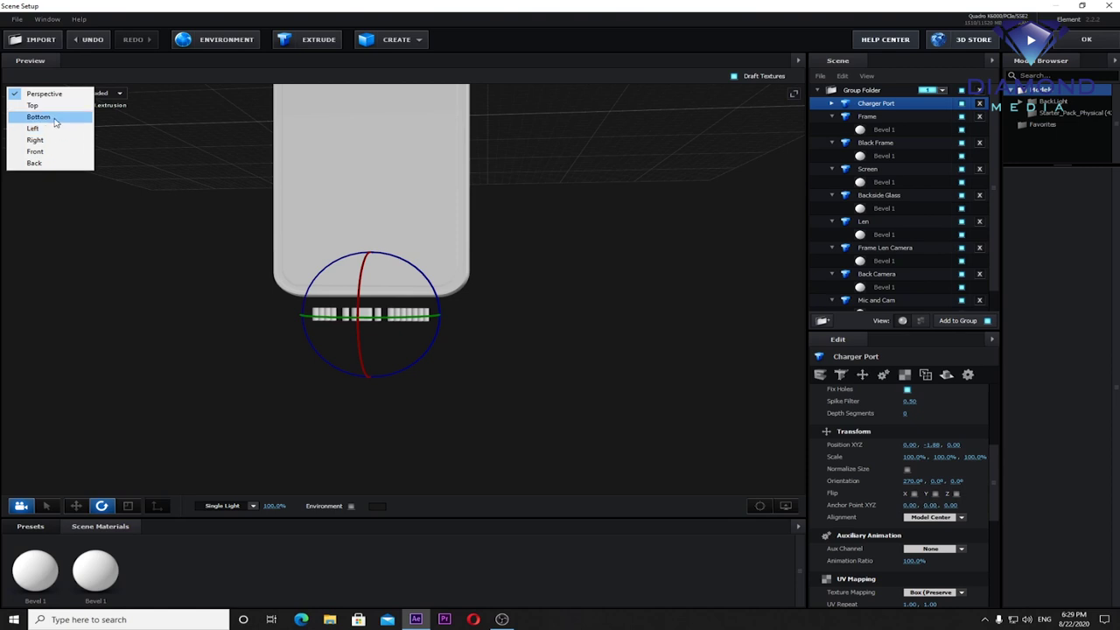
left_click(55, 117)
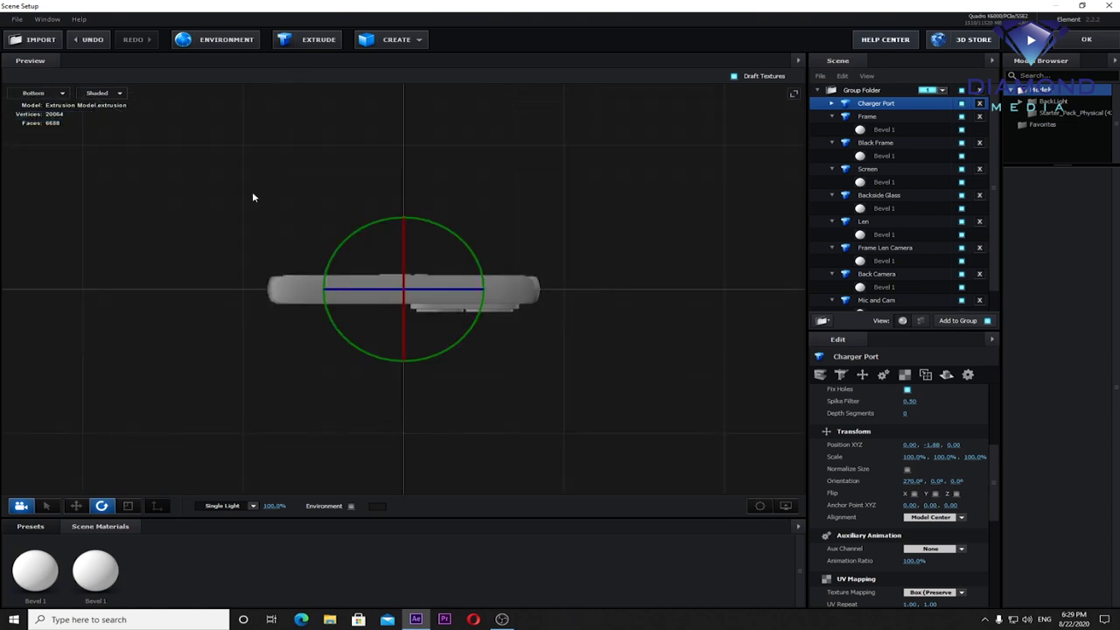
Step: In Front view, raise the Charger Port to about Y -1.67 into the phone's bottom edge
left_click(76, 504)
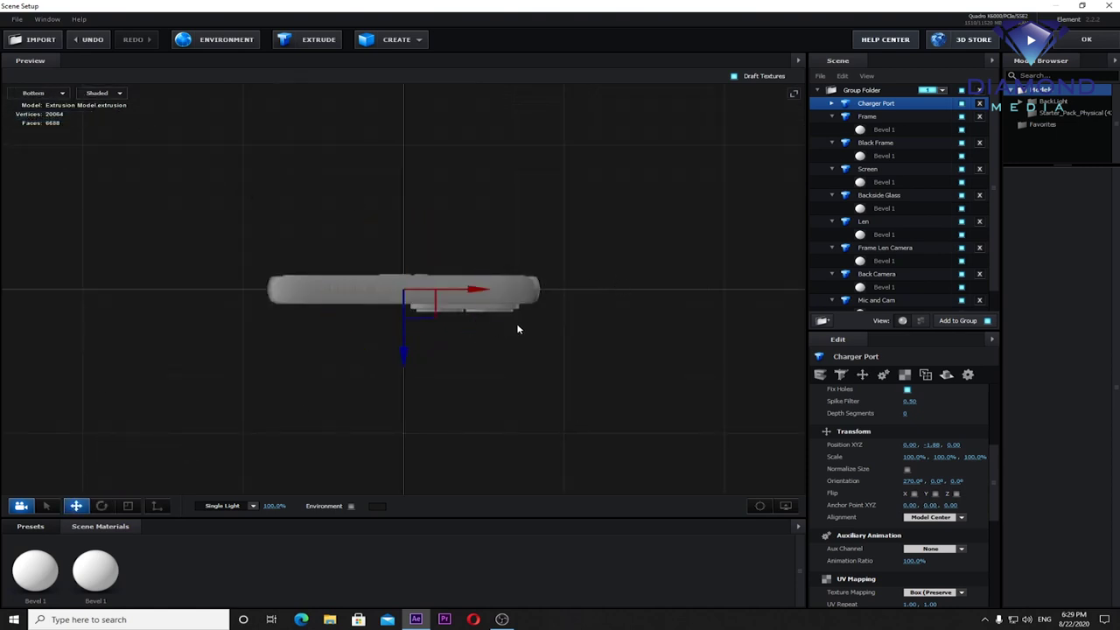
left_click(39, 92)
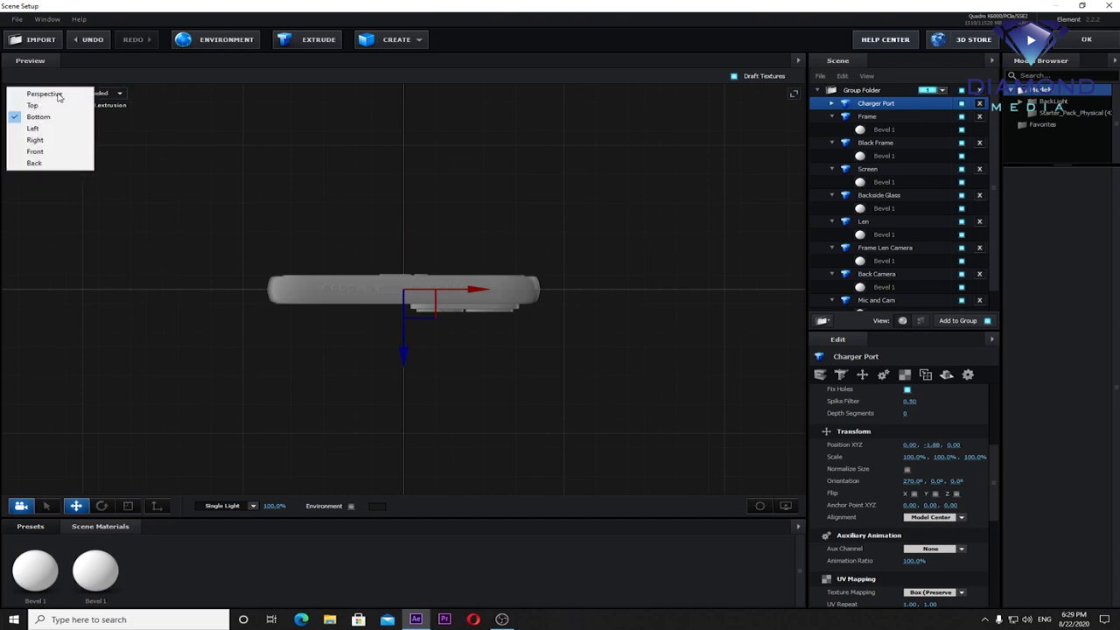
left_click(35, 151)
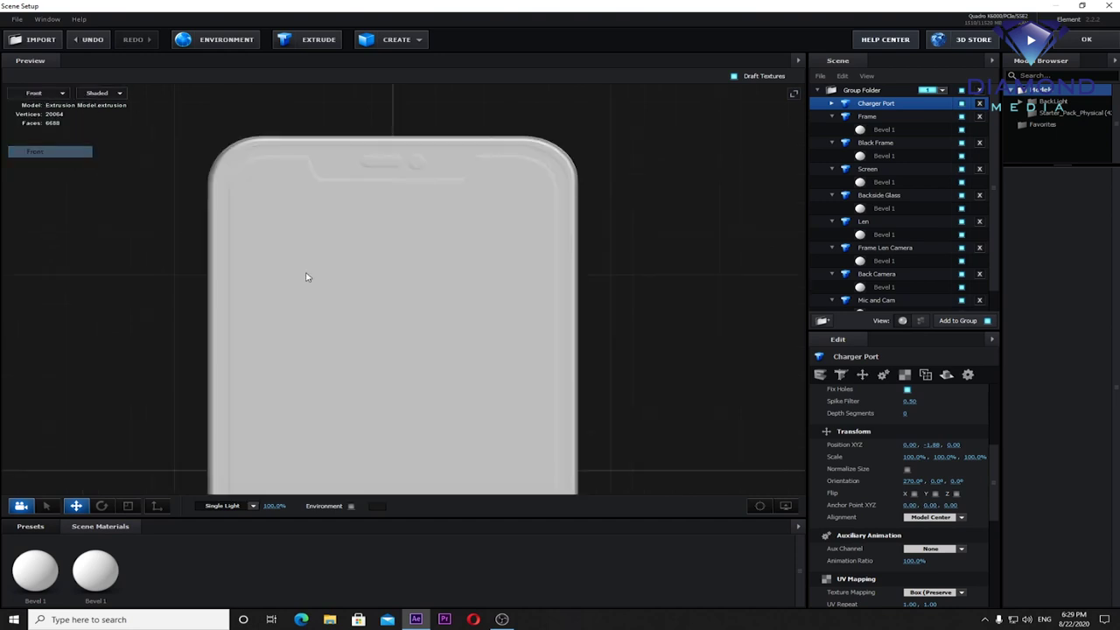
left_click_drag(587, 338, 593, 135)
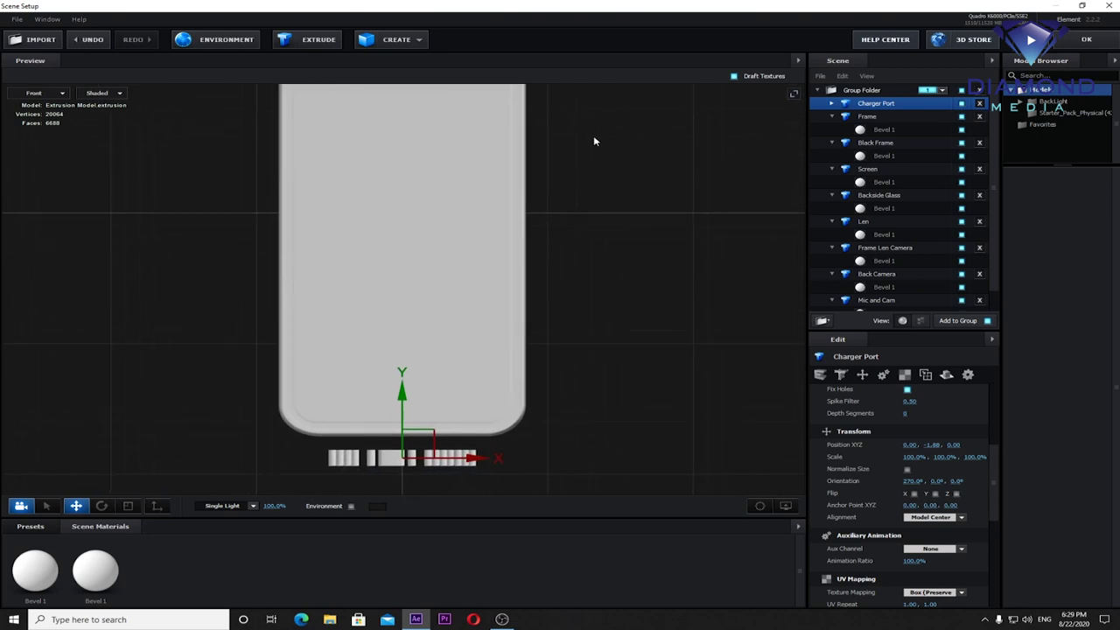
left_click_drag(402, 394, 406, 363)
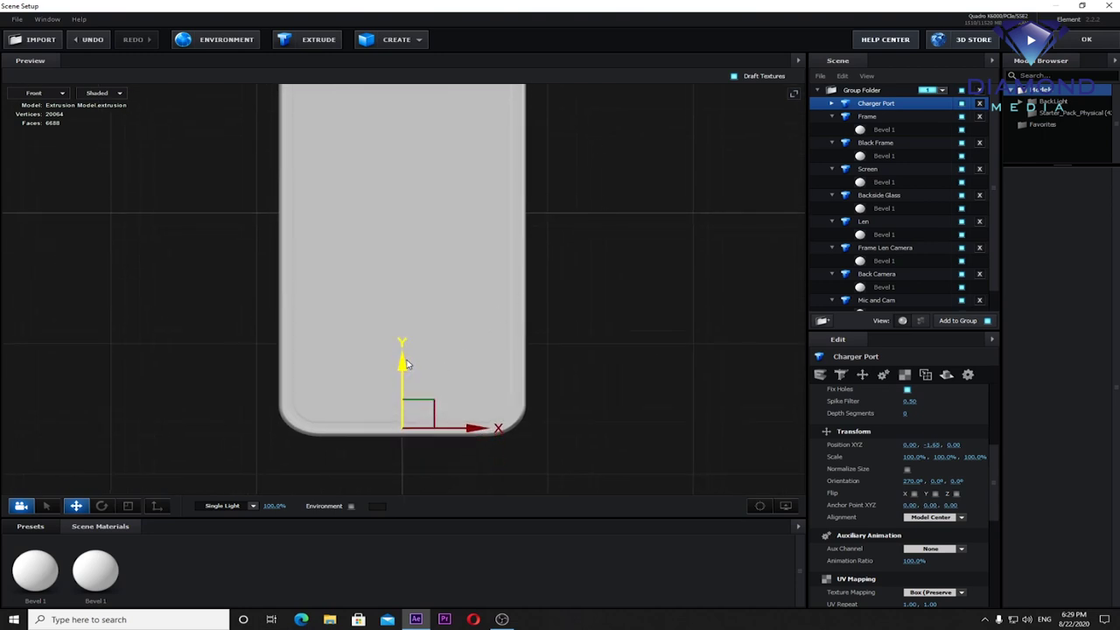
Step: Orbit in Perspective view to check the port, then close Scene Setup keeping changes
left_click(48, 93)
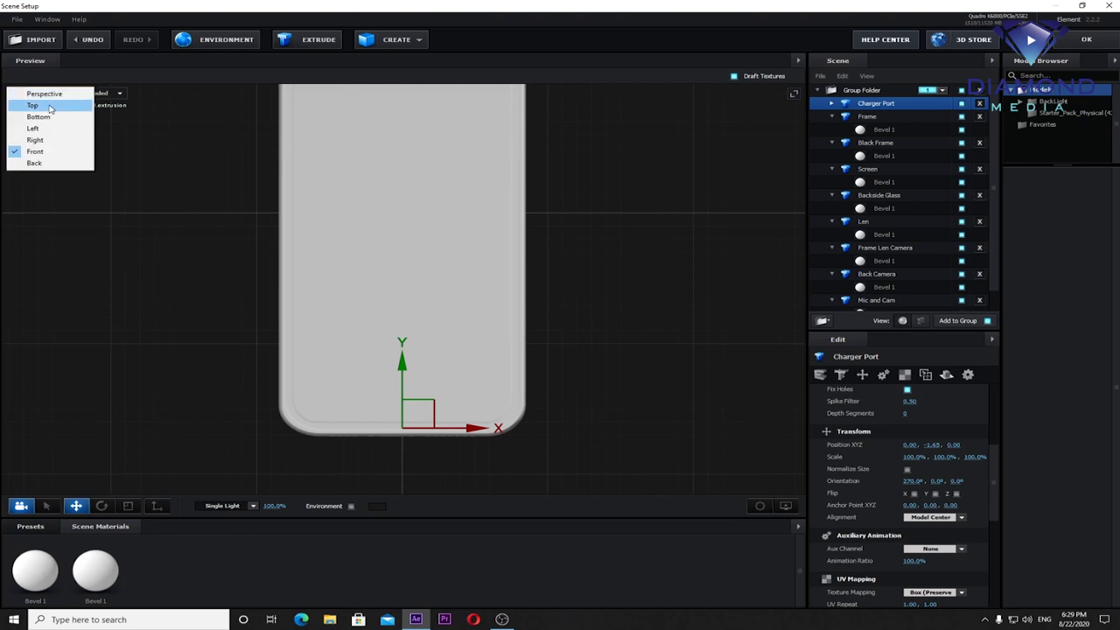
left_click(43, 93)
left_click_drag(472, 260, 388, 350)
mouse_move(512, 388)
left_mouse_down()
mouse_move(537, 217)
mouse_move(517, 324)
left_mouse_up()
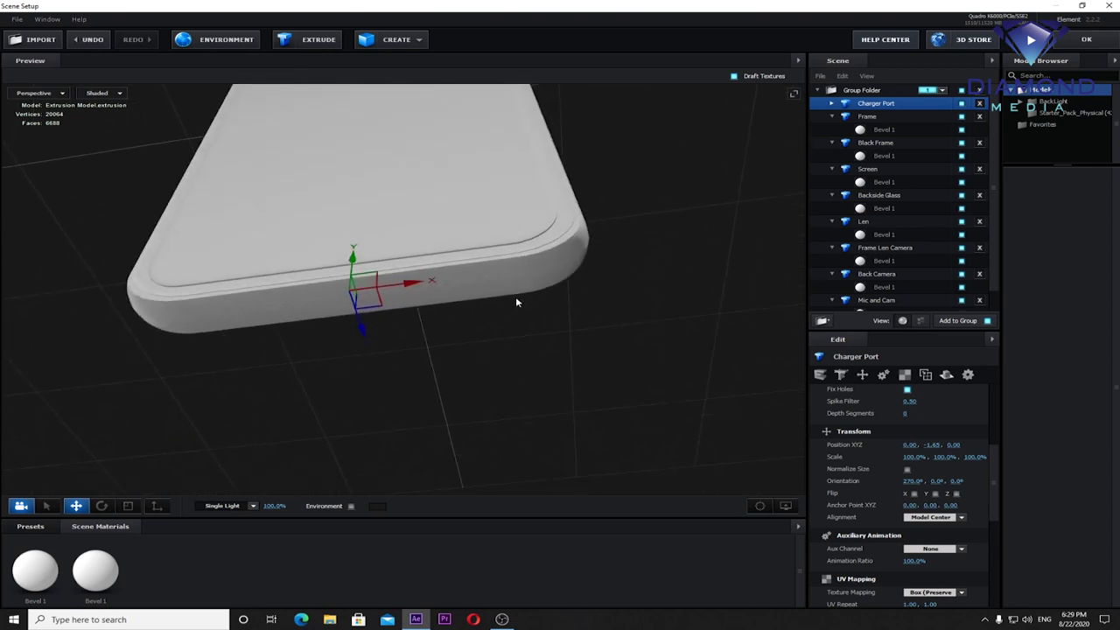
mouse_move(517, 324)
left_mouse_down()
mouse_move(534, 244)
mouse_move(517, 197)
mouse_move(563, 393)
left_mouse_up()
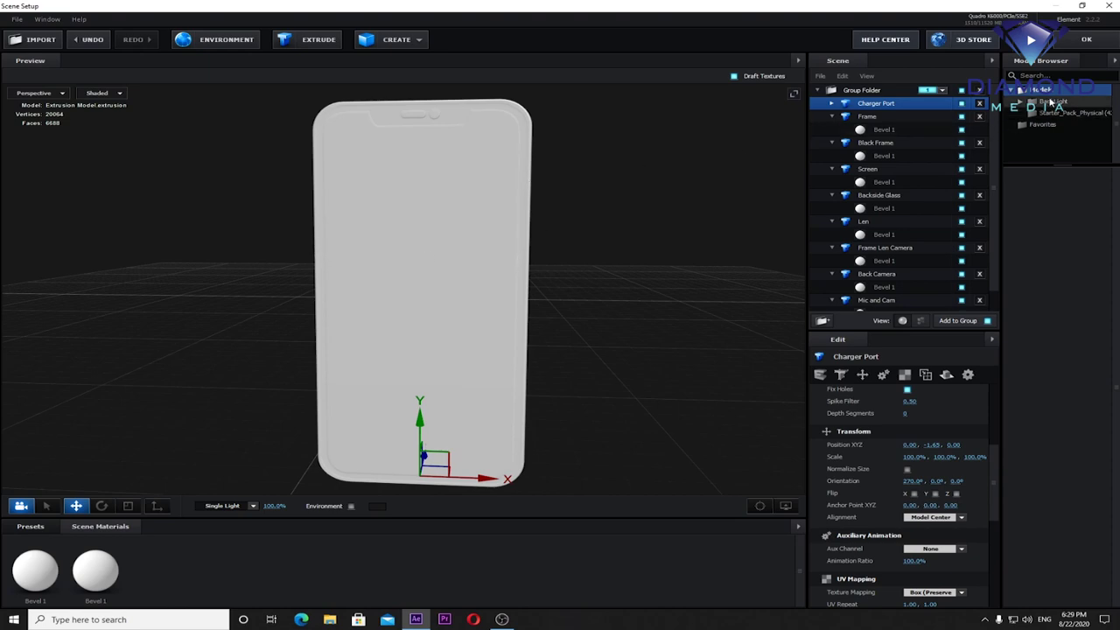
left_click(1091, 43)
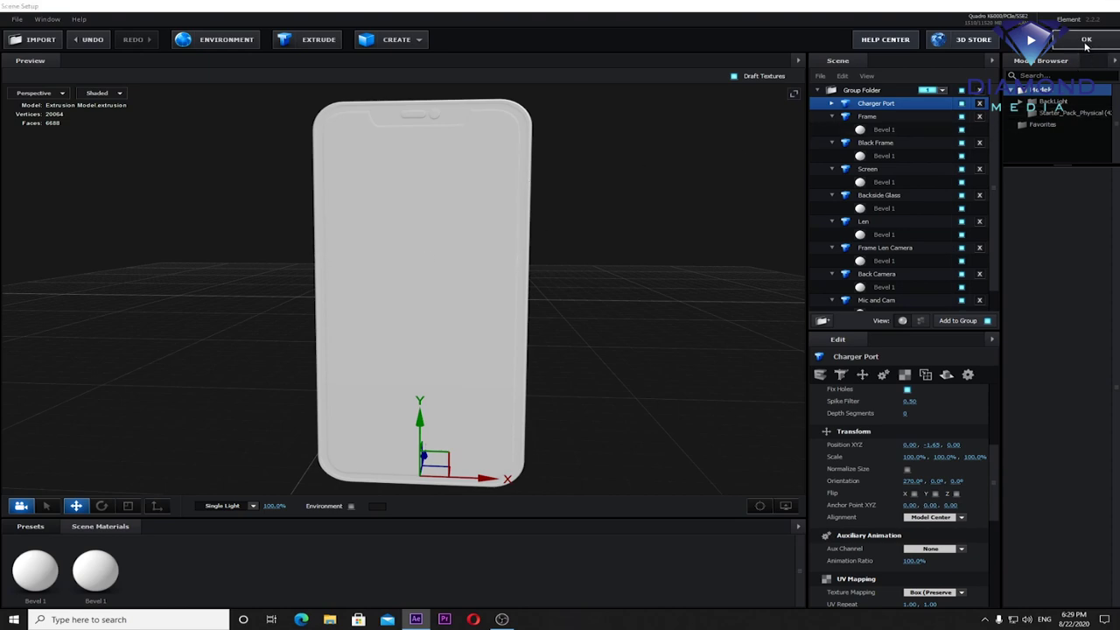
Step: Pan the composition to the phone's side buttons and pick the Rounded Rectangle tool
scroll(542, 197, "down", 2)
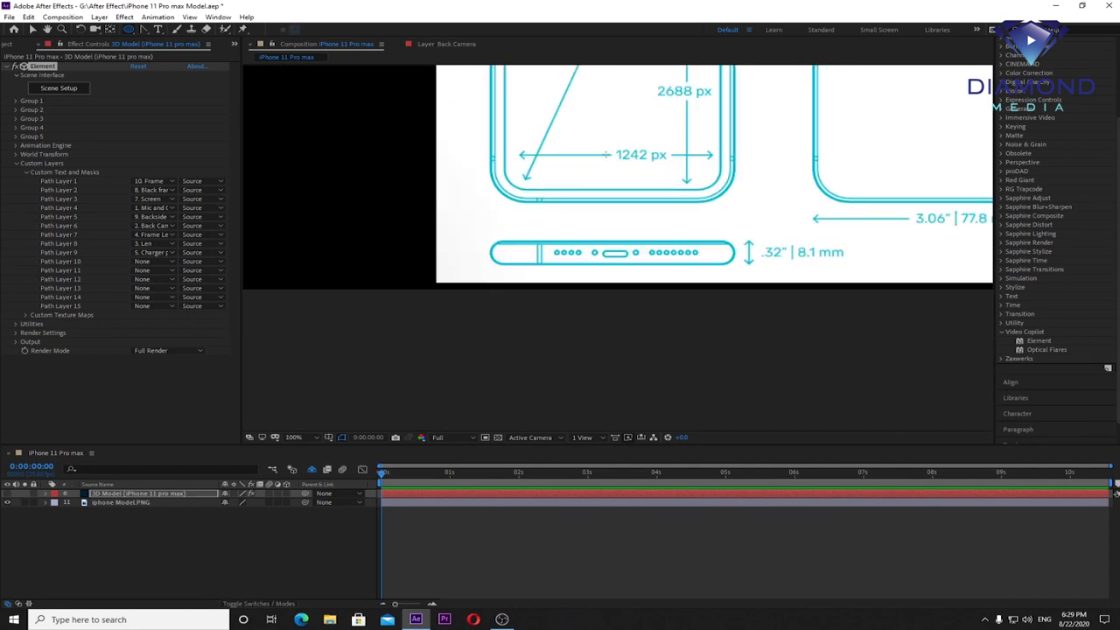
left_click_drag(595, 96, 611, 226)
scroll(595, 241, "down", 2)
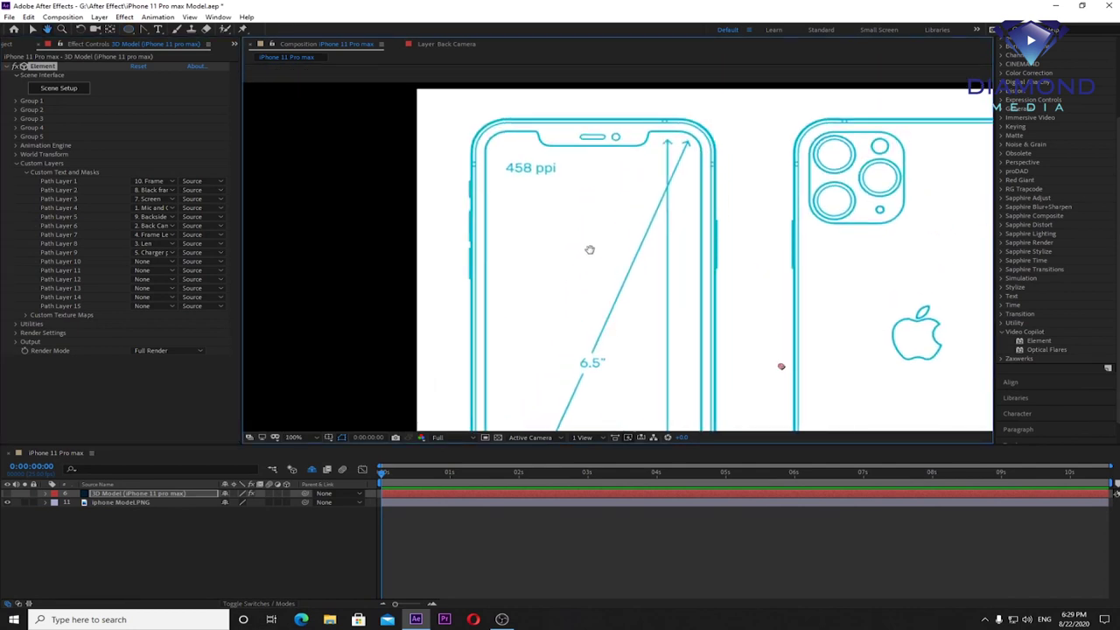
scroll(523, 235, "up", 4)
left_click_drag(474, 266, 484, 237)
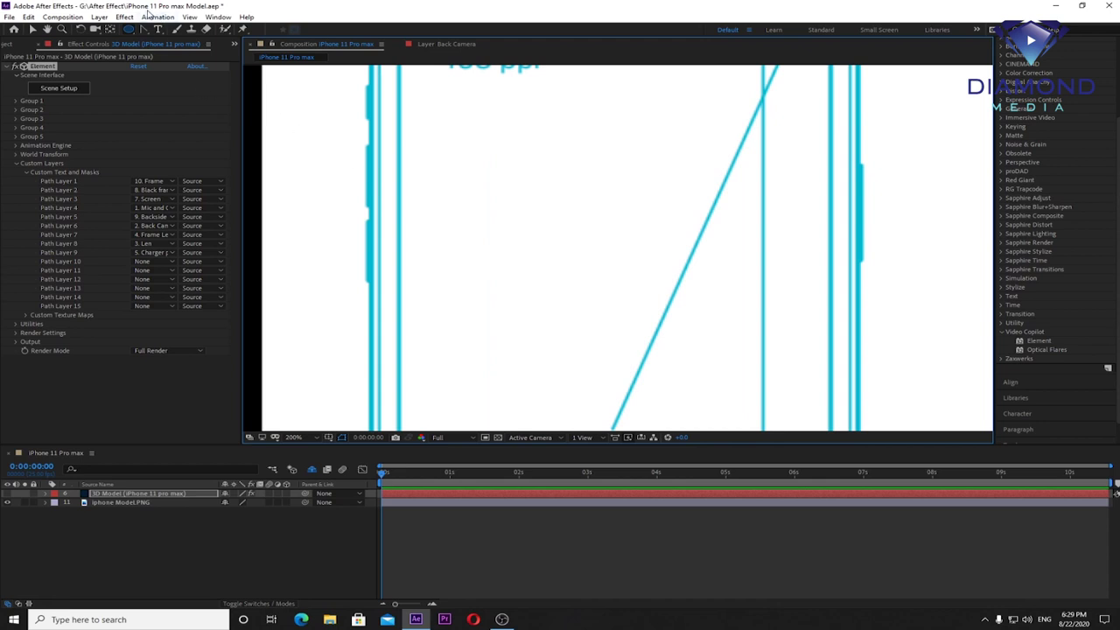
left_click_drag(129, 28, 164, 45)
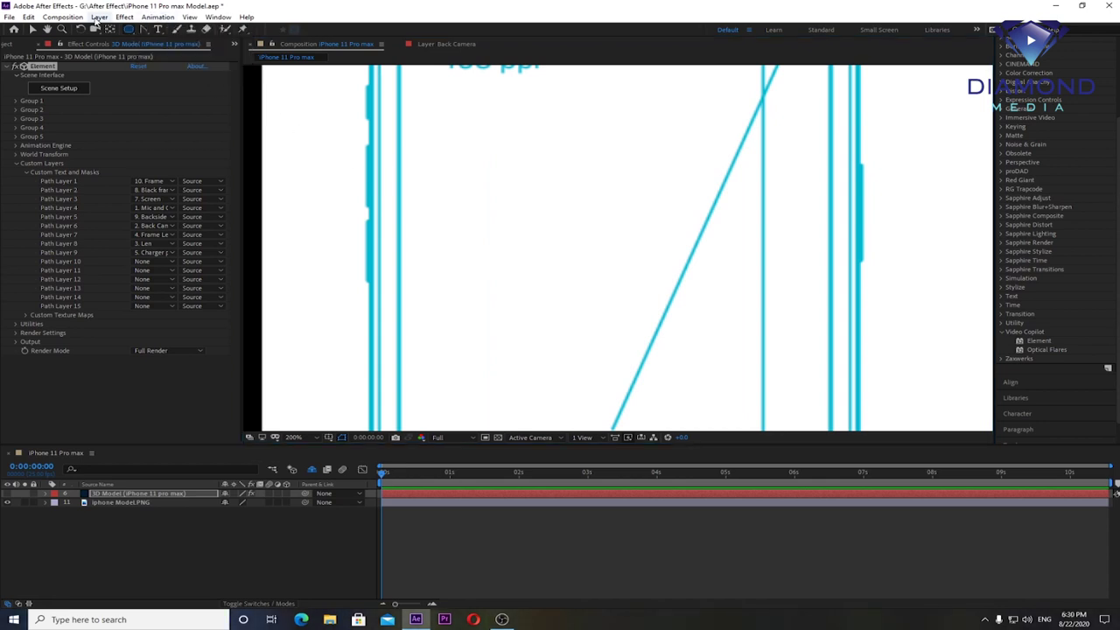
left_click(99, 16)
Step: Create a hidden solid named Button with a thin rounded mask over the side button
mouse_move(118, 25)
left_click(303, 42)
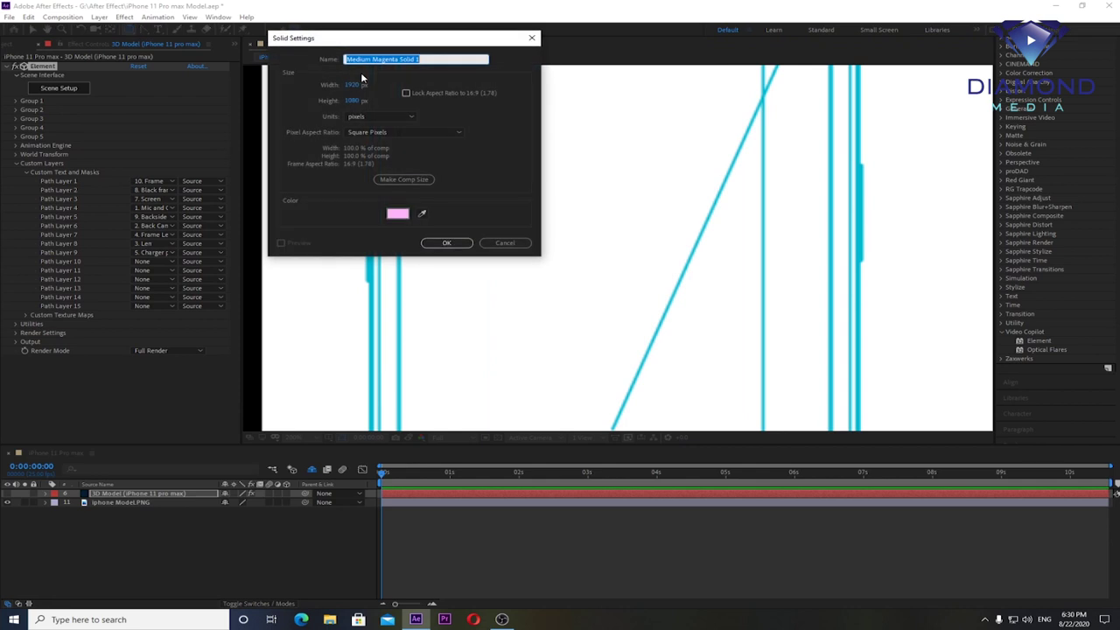
type("Button")
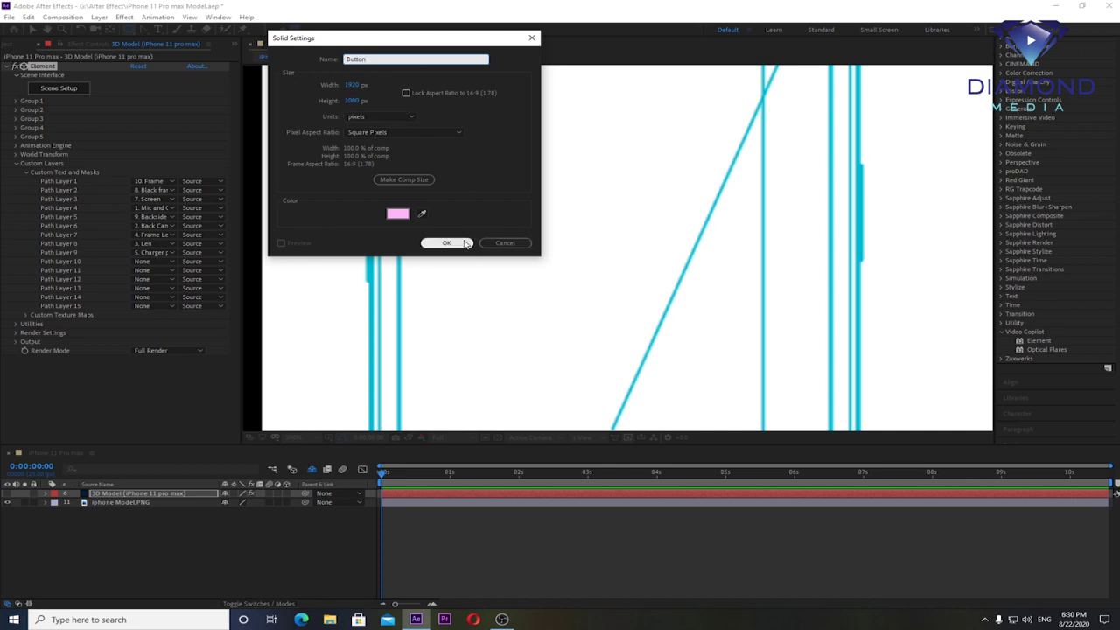
left_click(443, 243)
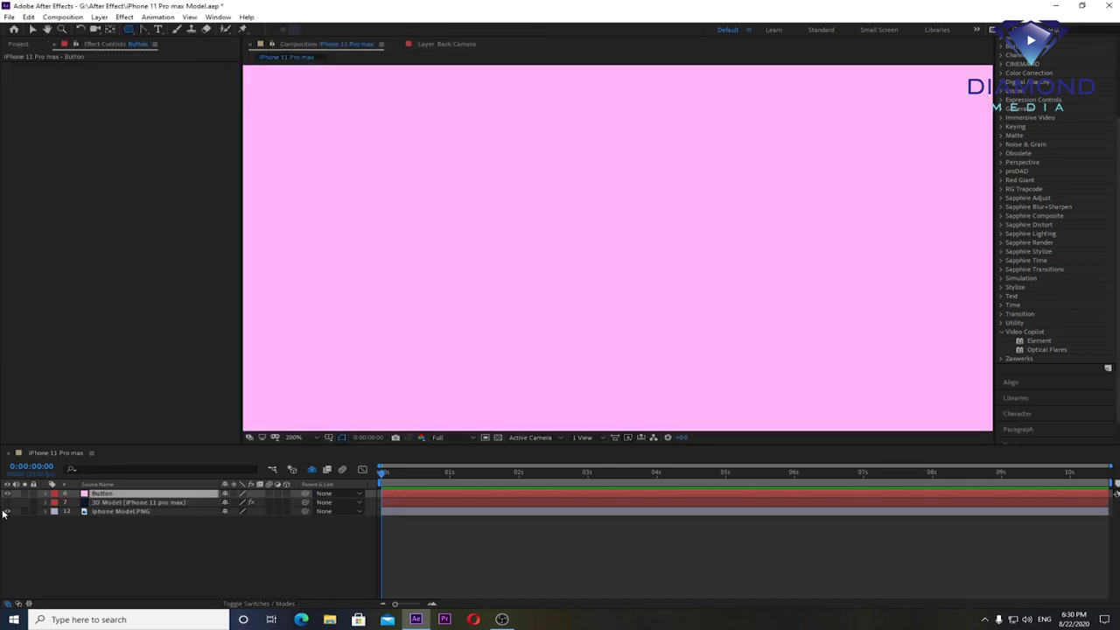
left_click(7, 493)
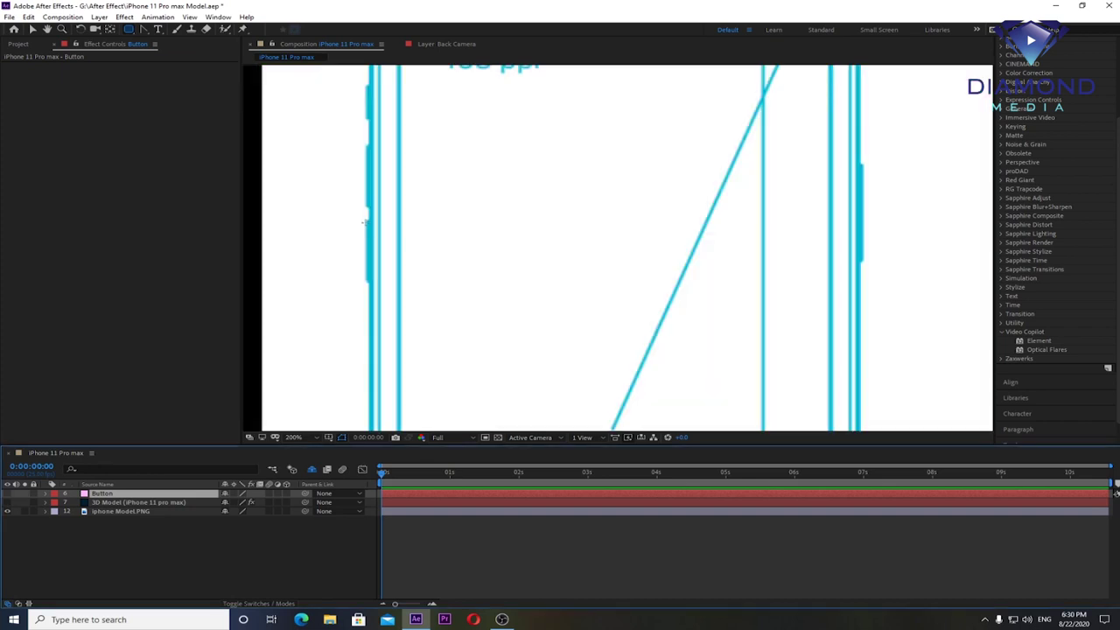
left_click_drag(363, 219, 372, 281)
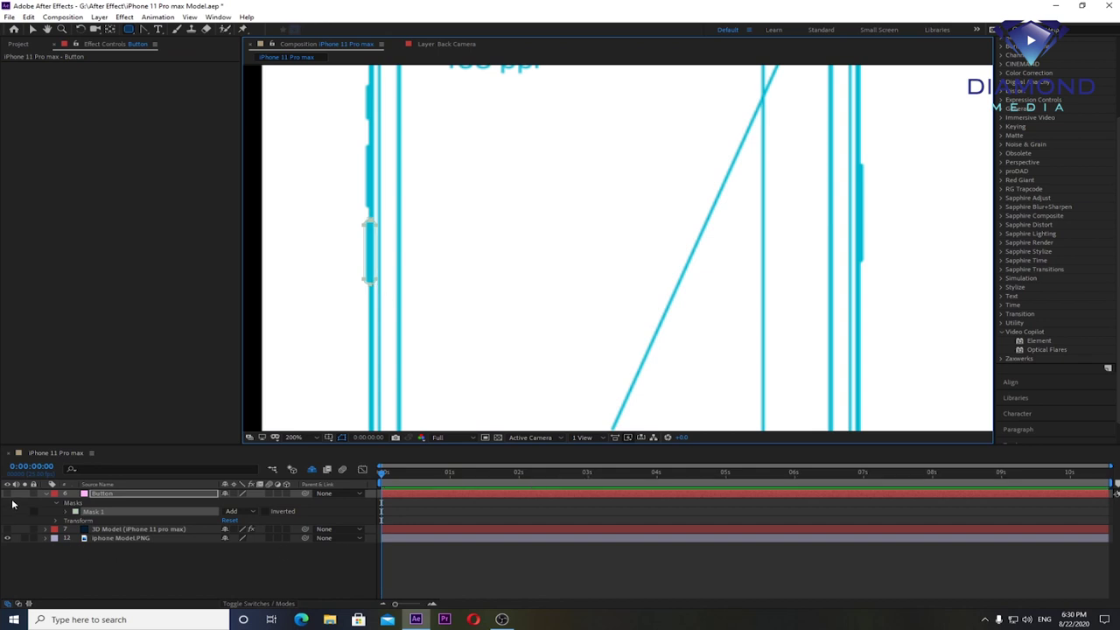
Step: Assign the Button layer as Element's Path Layer 10 and open Scene Setup
left_click(99, 530)
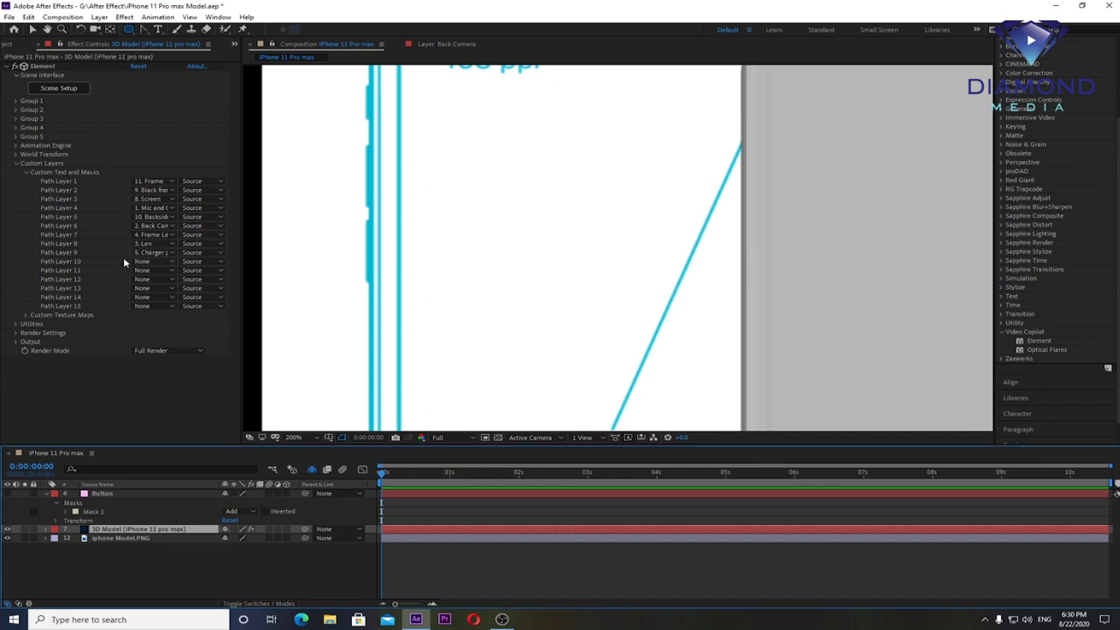
left_click(169, 262)
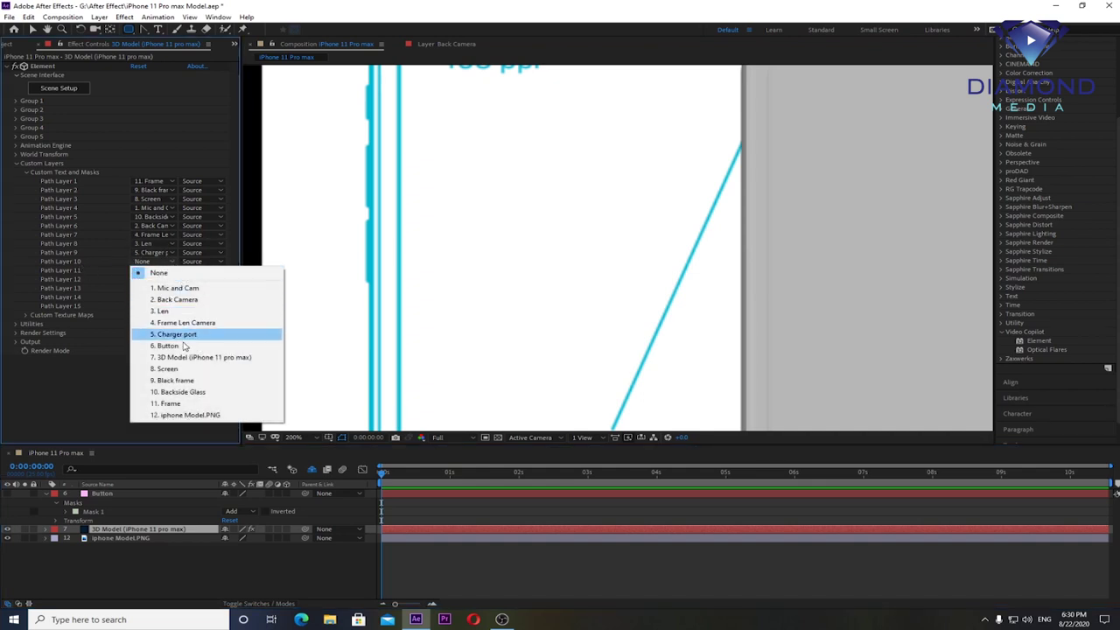
left_click(181, 347)
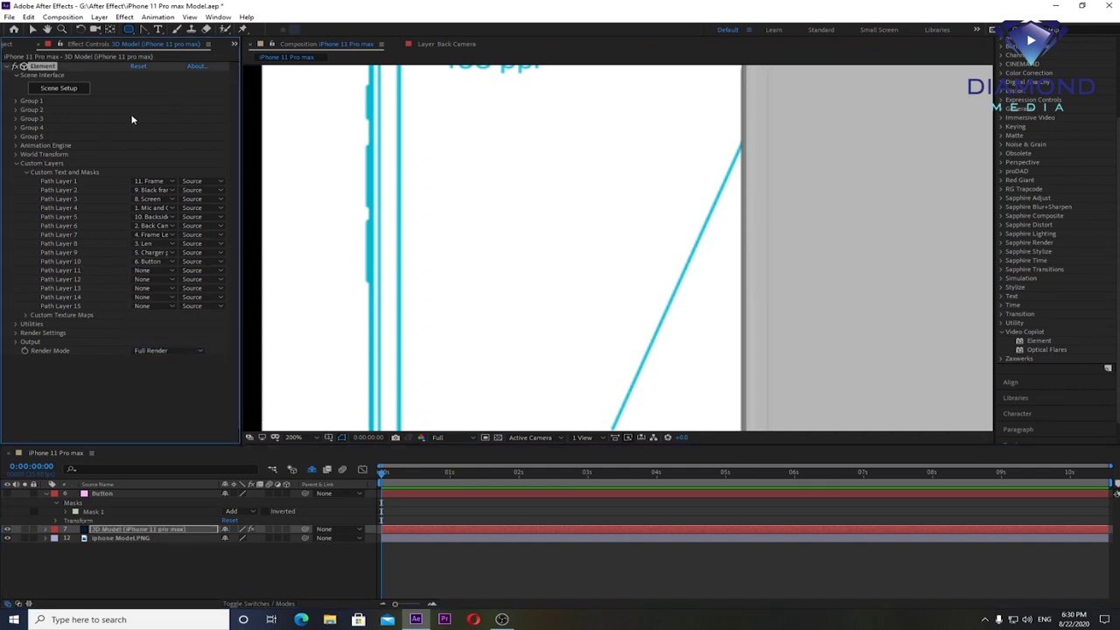
left_click(72, 91)
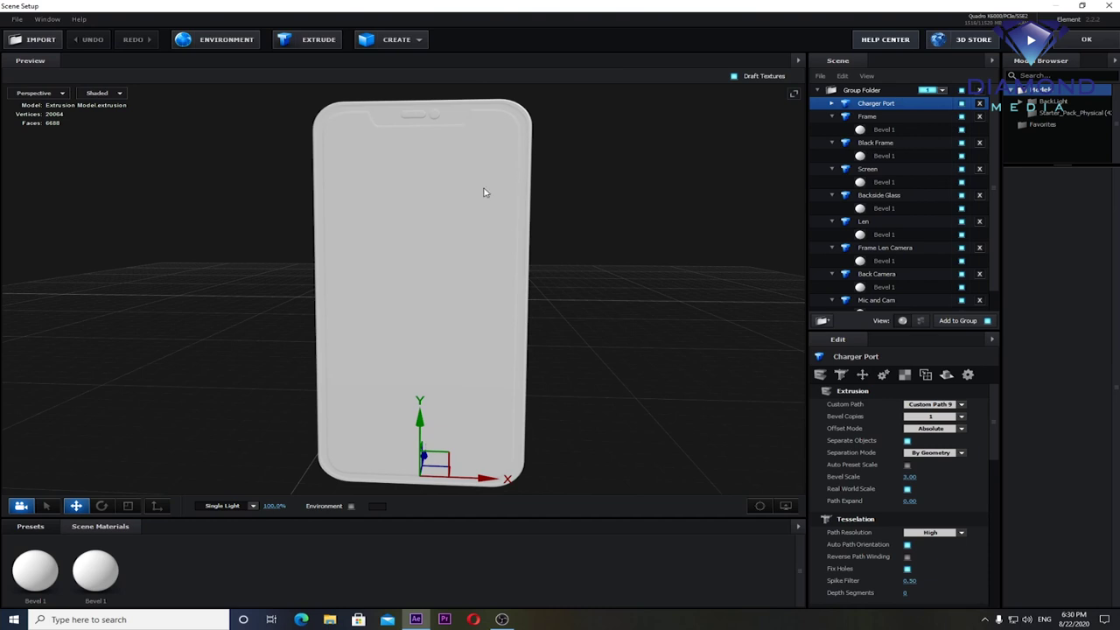
Step: Add an extrusion model named Button built from Custom Path 10
left_click_drag(446, 229, 505, 229)
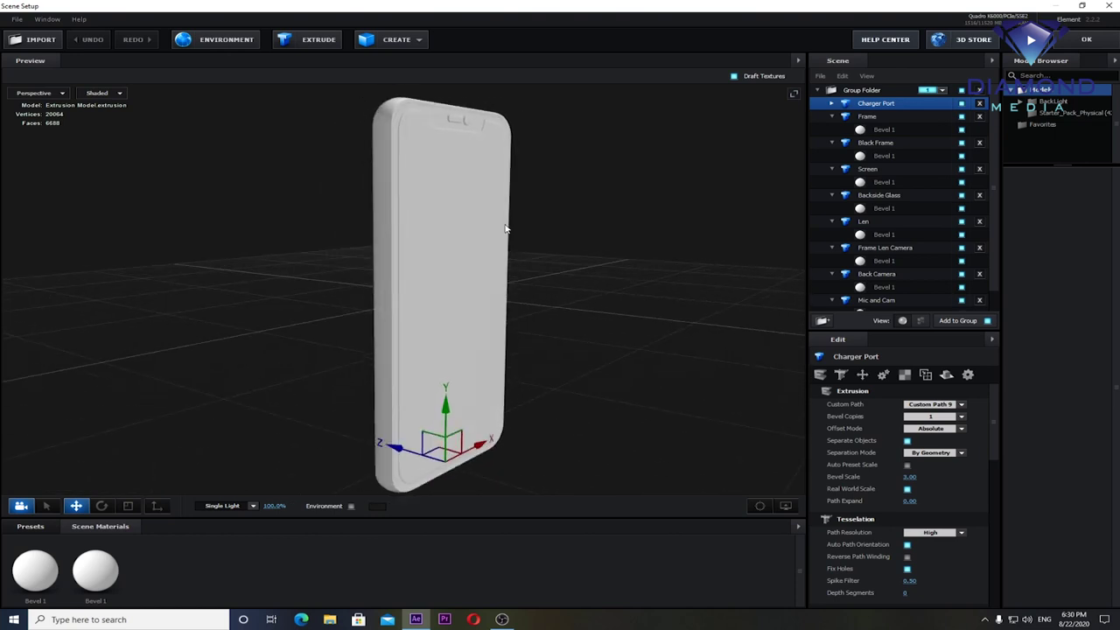
left_click(312, 46)
double_click(873, 106)
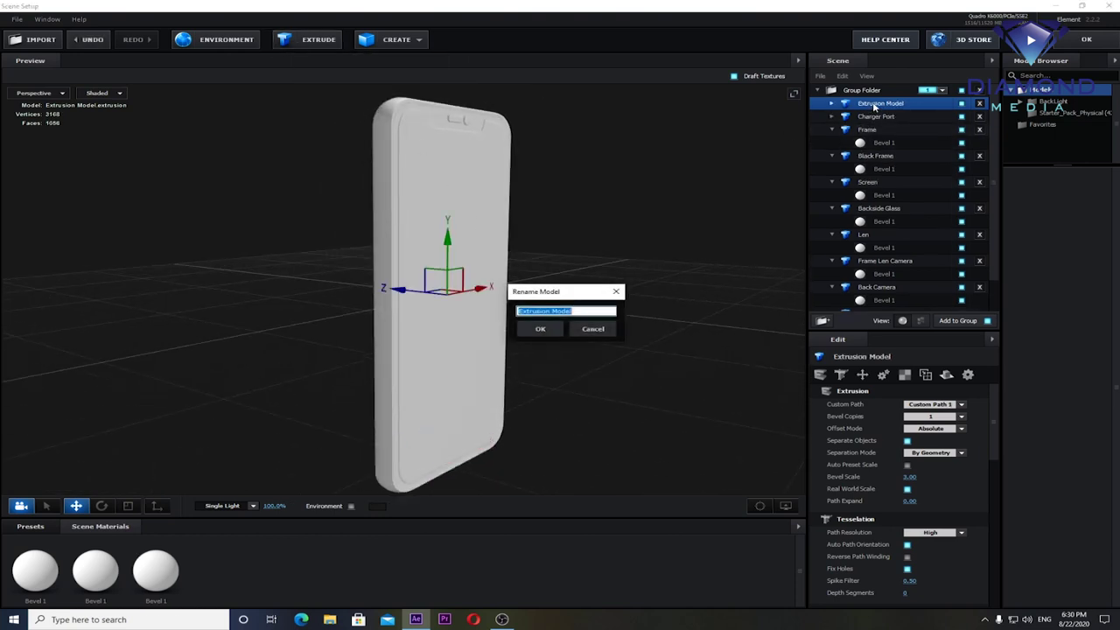
type("Button")
left_click(542, 329)
left_click(960, 404)
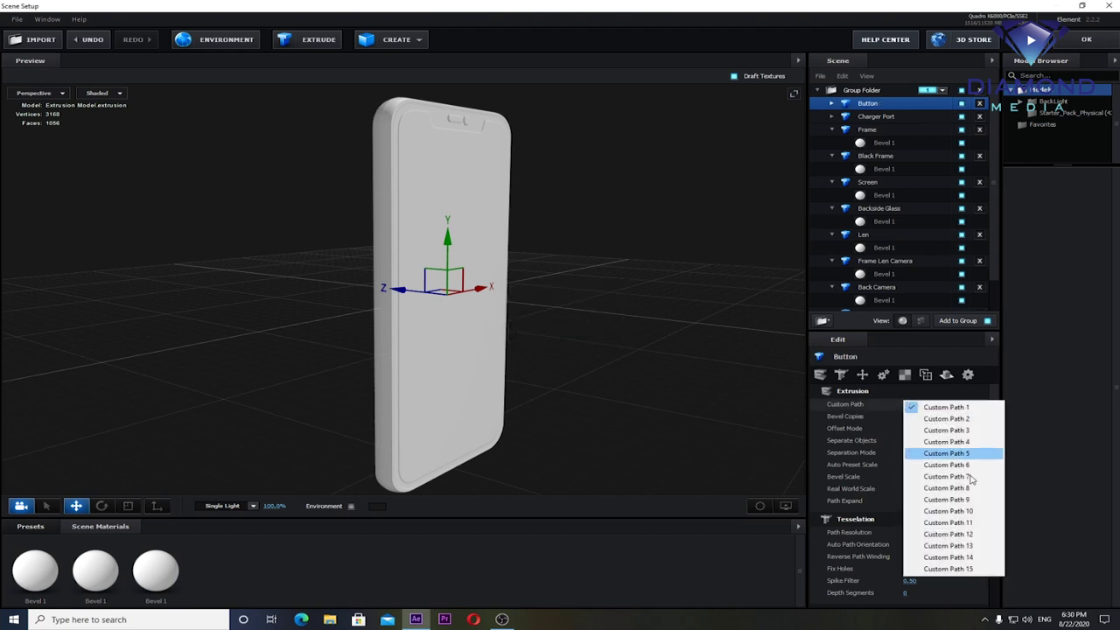
left_click(949, 511)
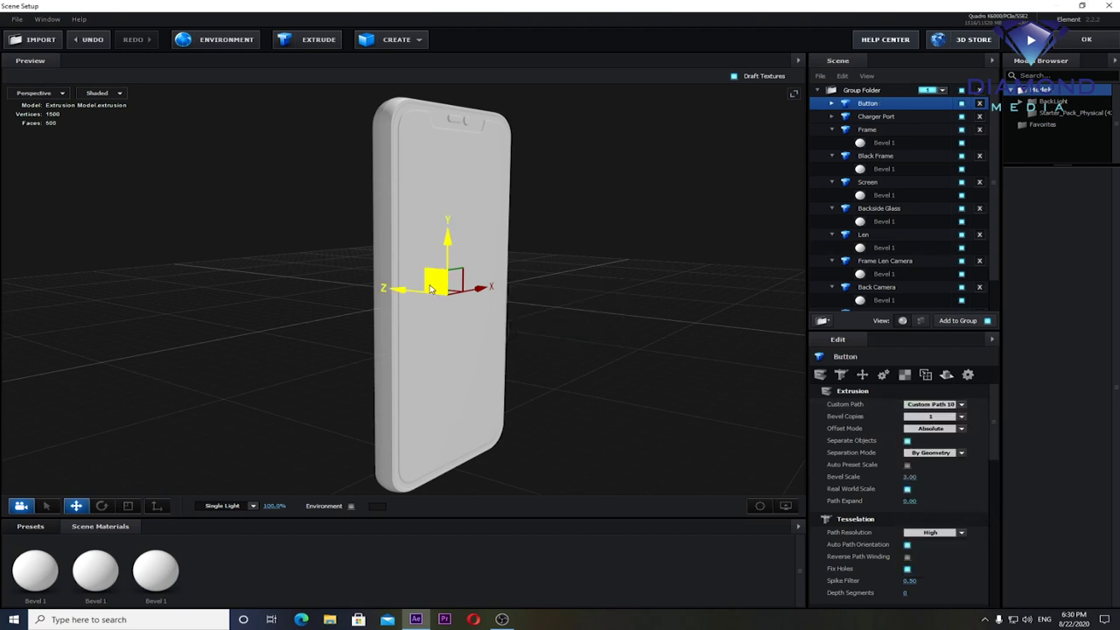
Step: Slide the Button left along X and reduce its Bevel 1 Extrude to 0.06
left_click_drag(487, 289, 414, 302)
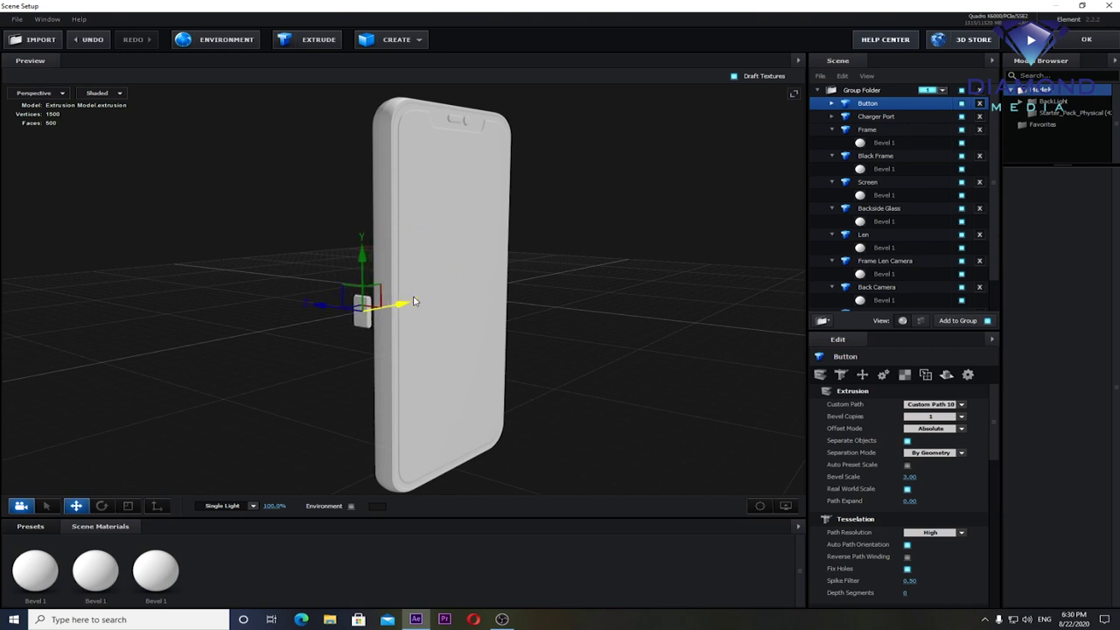
scroll(555, 302, "up", 2)
scroll(408, 307, "up", 3)
scroll(468, 332, "up", 2)
mouse_move(468, 332)
left_mouse_down()
mouse_move(450, 268)
mouse_move(368, 257)
mouse_move(392, 250)
mouse_move(421, 262)
left_mouse_up()
scroll(408, 262, "up", 2)
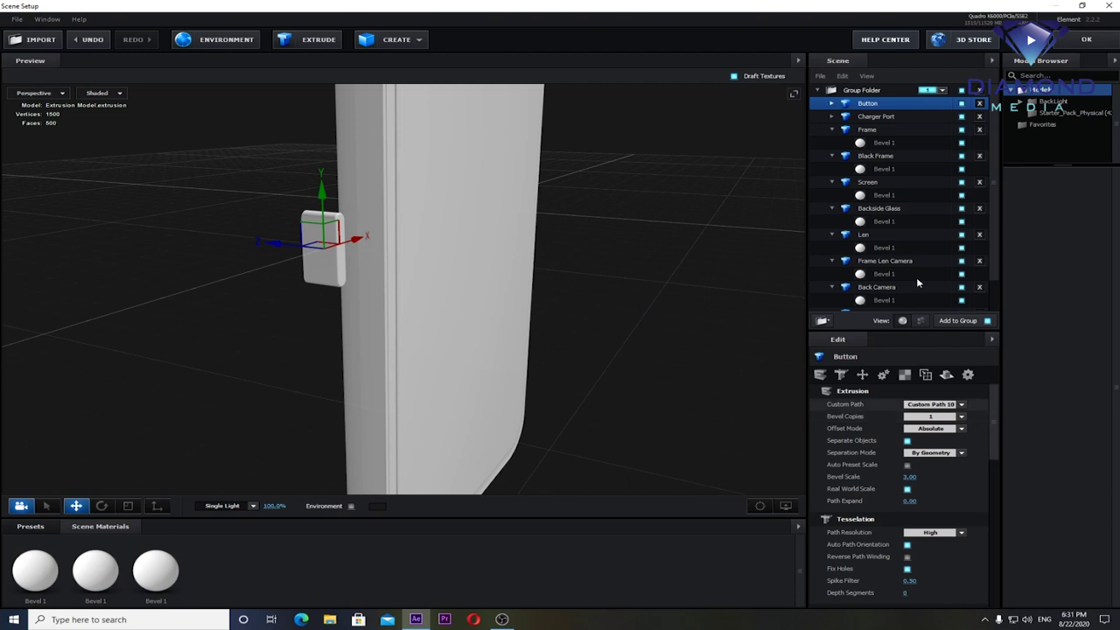
left_click(833, 103)
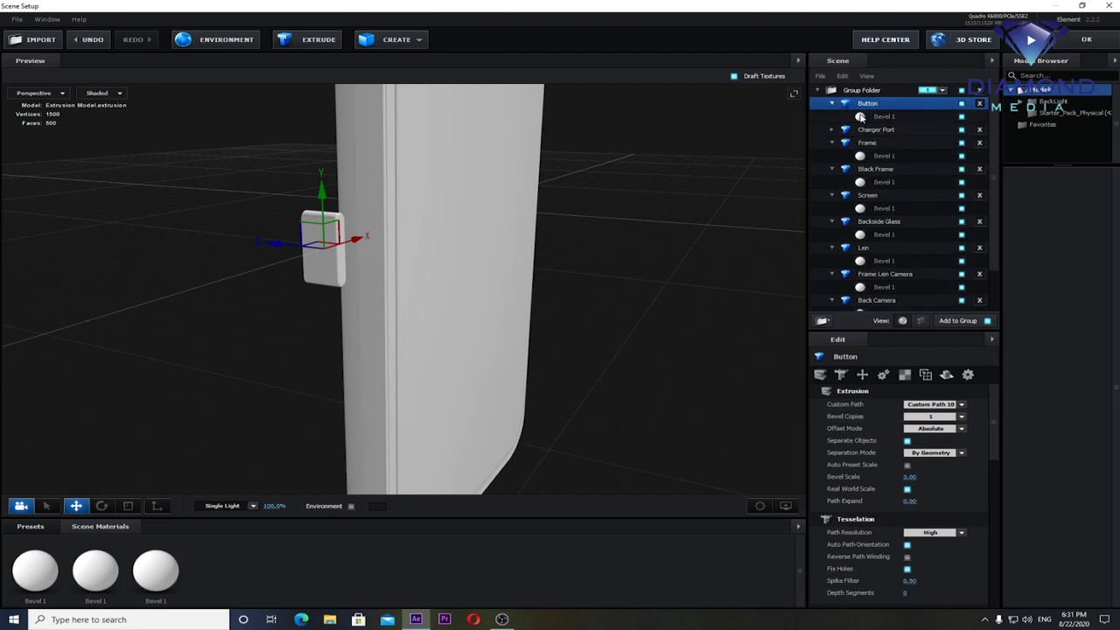
left_click(882, 117)
left_click_drag(909, 404, 861, 404)
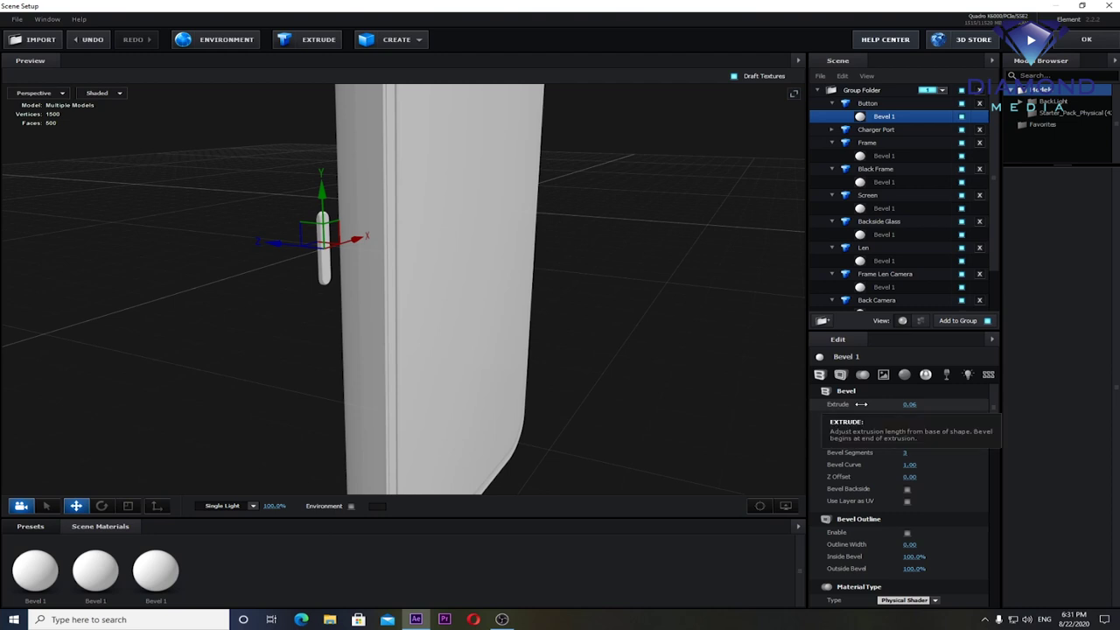
Step: Scale the Button taller along Y and check it in Perspective view
left_click(324, 254)
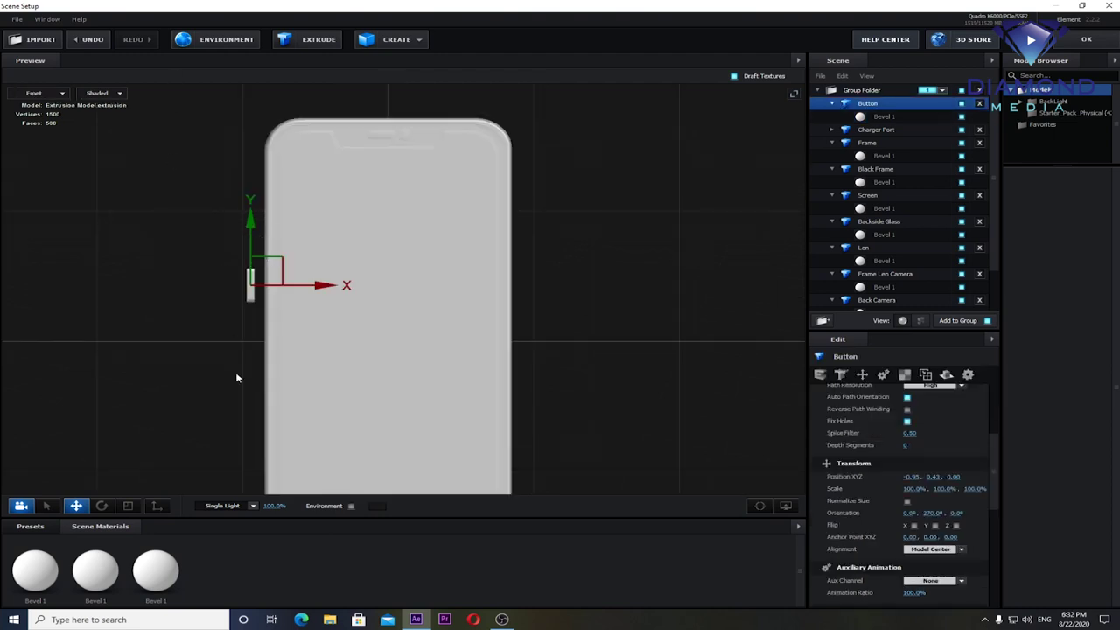
left_click(127, 506)
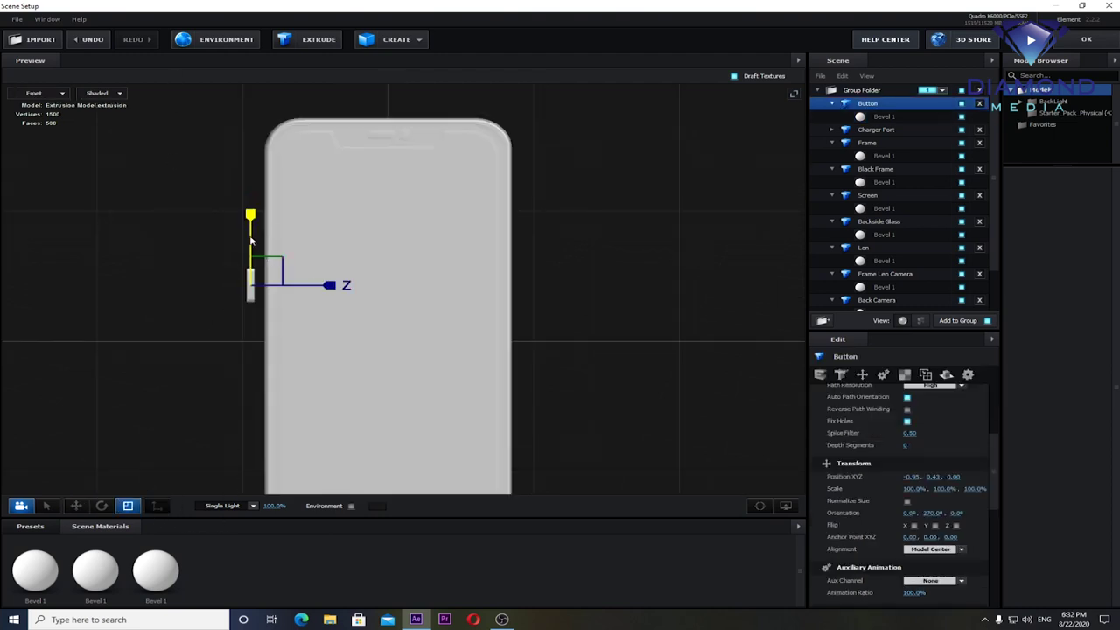
left_click_drag(251, 220, 251, 218)
left_click(35, 93)
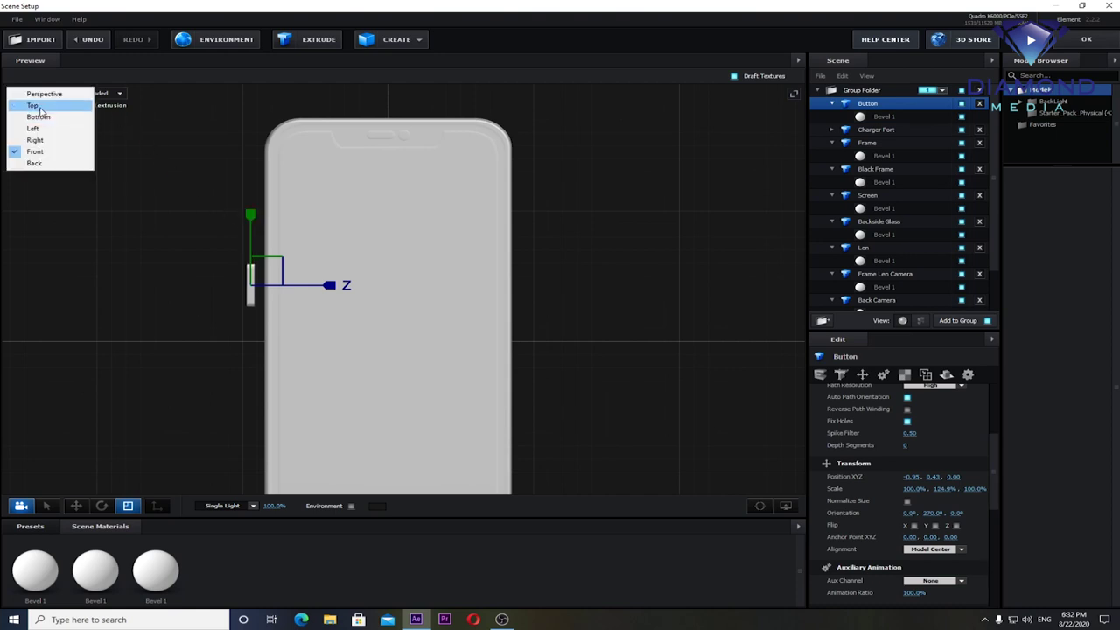
left_click(44, 93)
left_click_drag(380, 242, 449, 238)
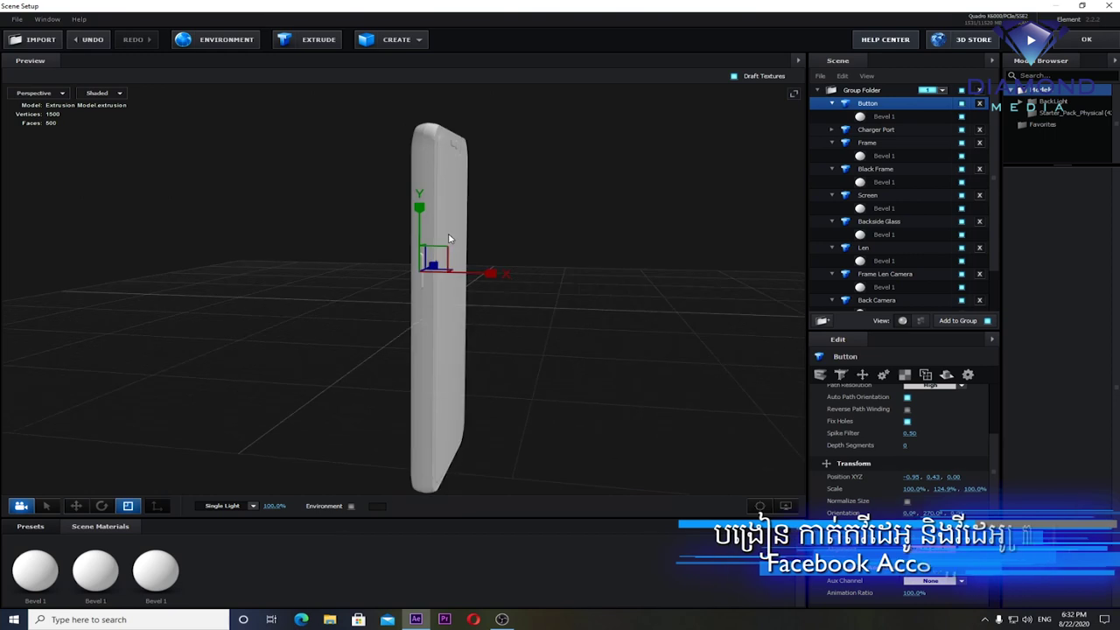
mouse_move(449, 238)
left_mouse_down()
mouse_move(461, 235)
mouse_move(377, 236)
left_mouse_up()
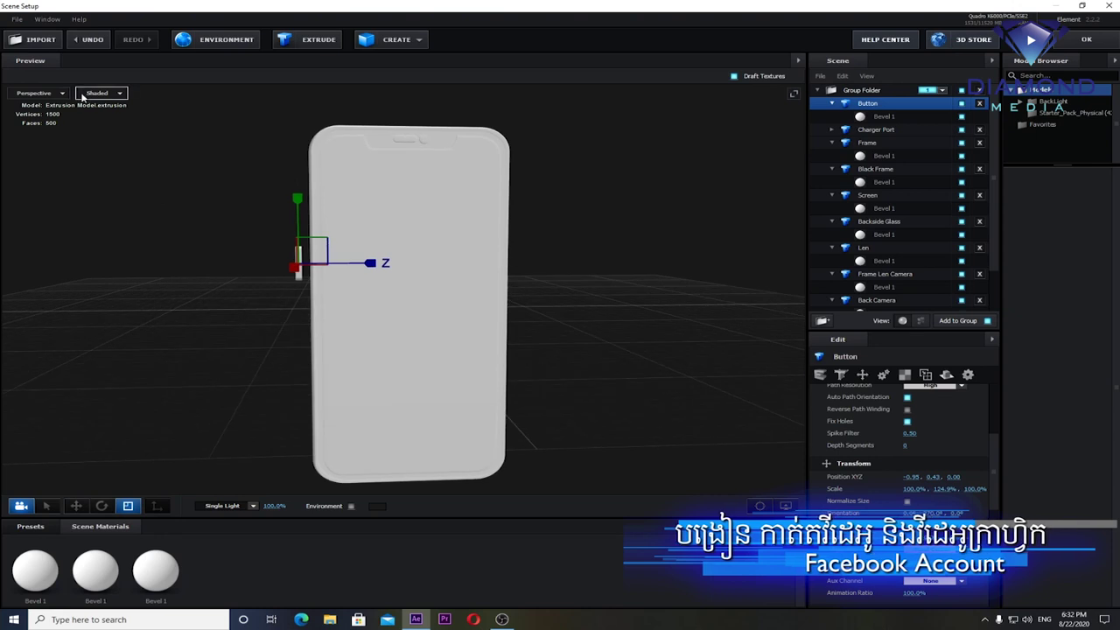
Step: In Front view, shift the Button right so it sits against the phone's left edge
left_click(43, 92)
left_click(35, 151)
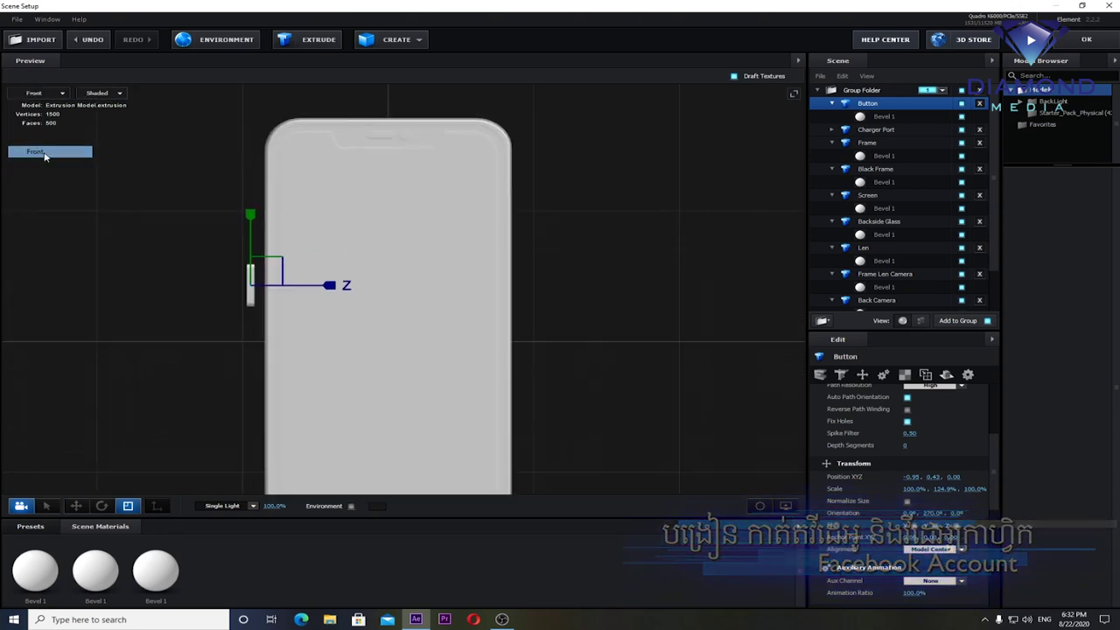
left_click(78, 506)
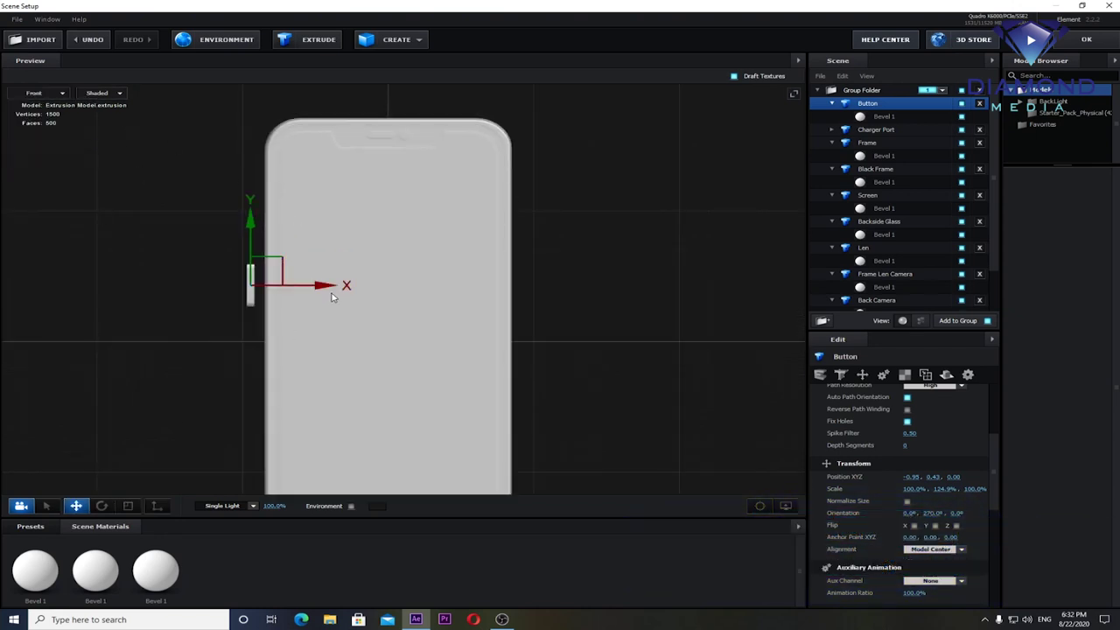
left_click_drag(328, 293, 341, 292)
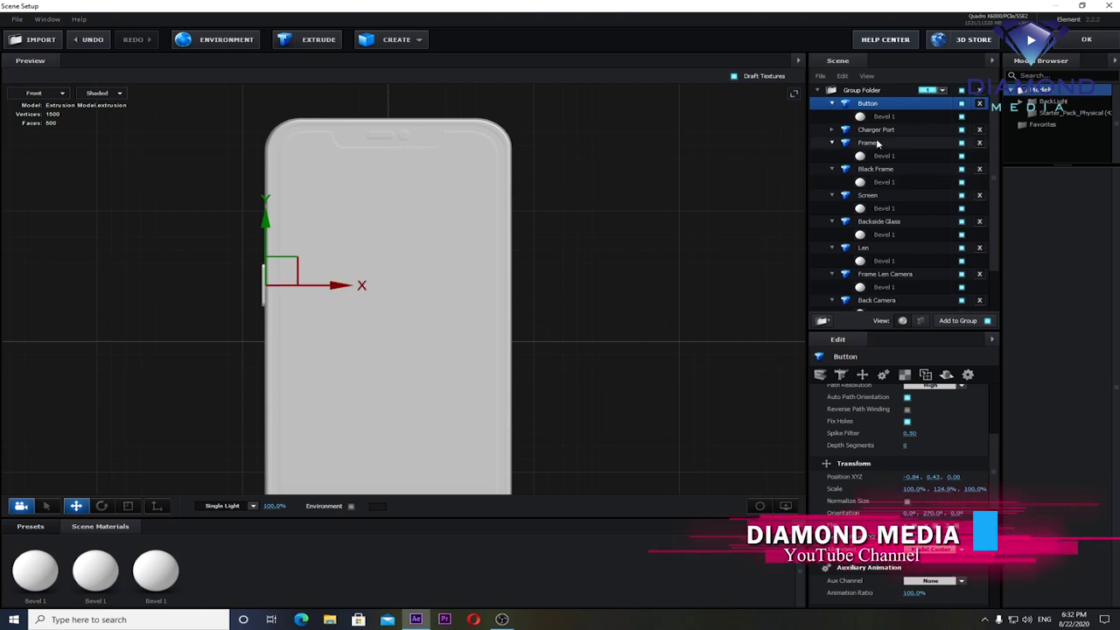
Step: Rename the button Button Sound 01, duplicate it, and move the copy higher up the edge
right_click(868, 109)
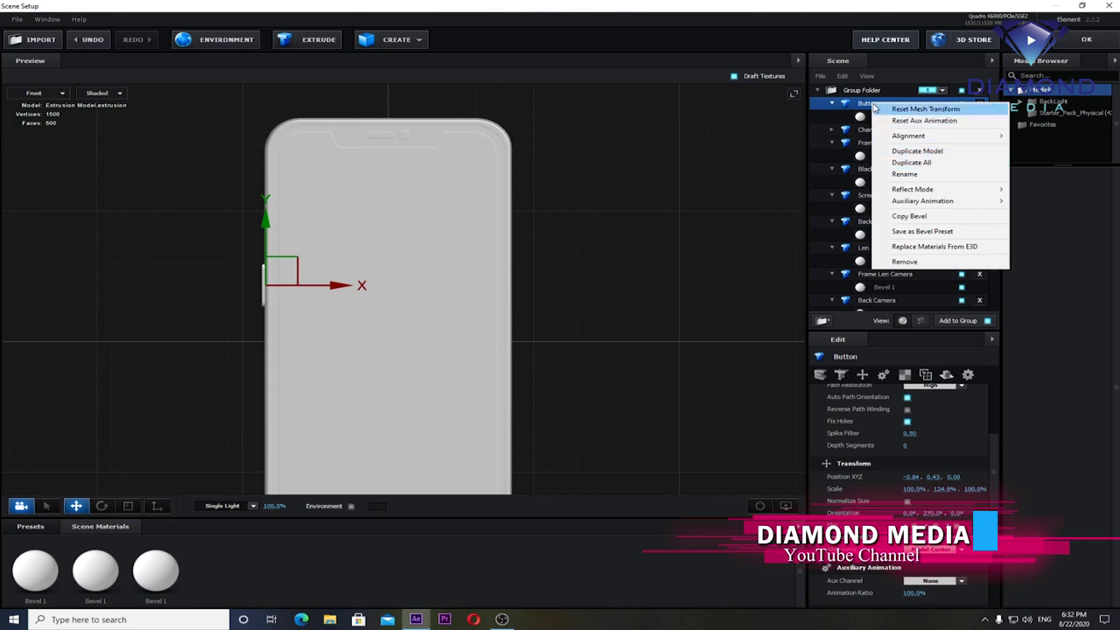
left_click(875, 104)
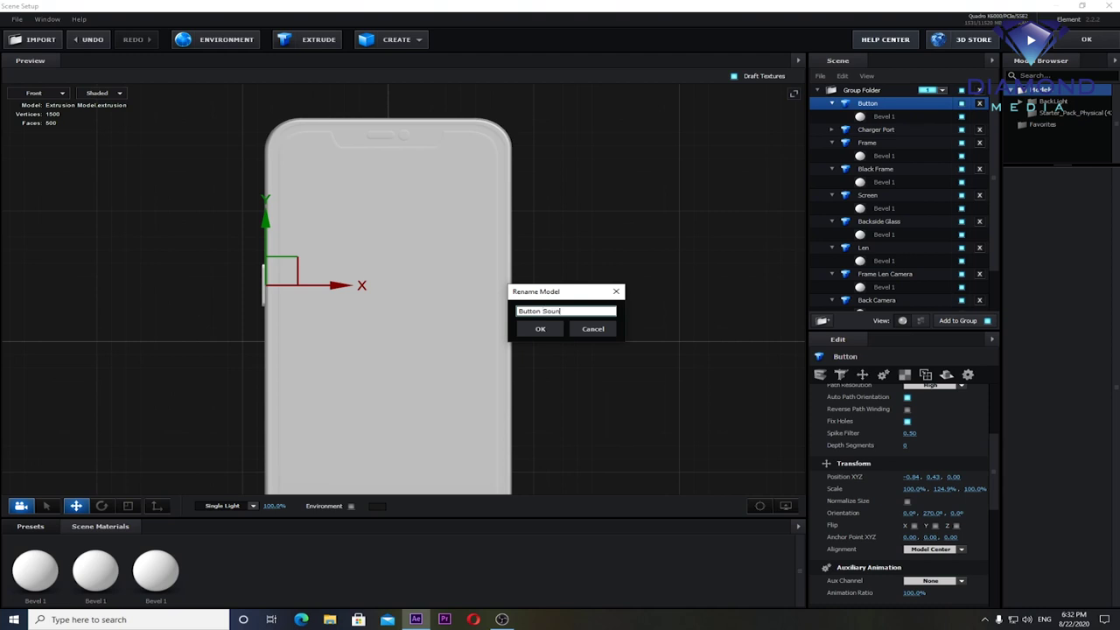
type("Button Sound 01")
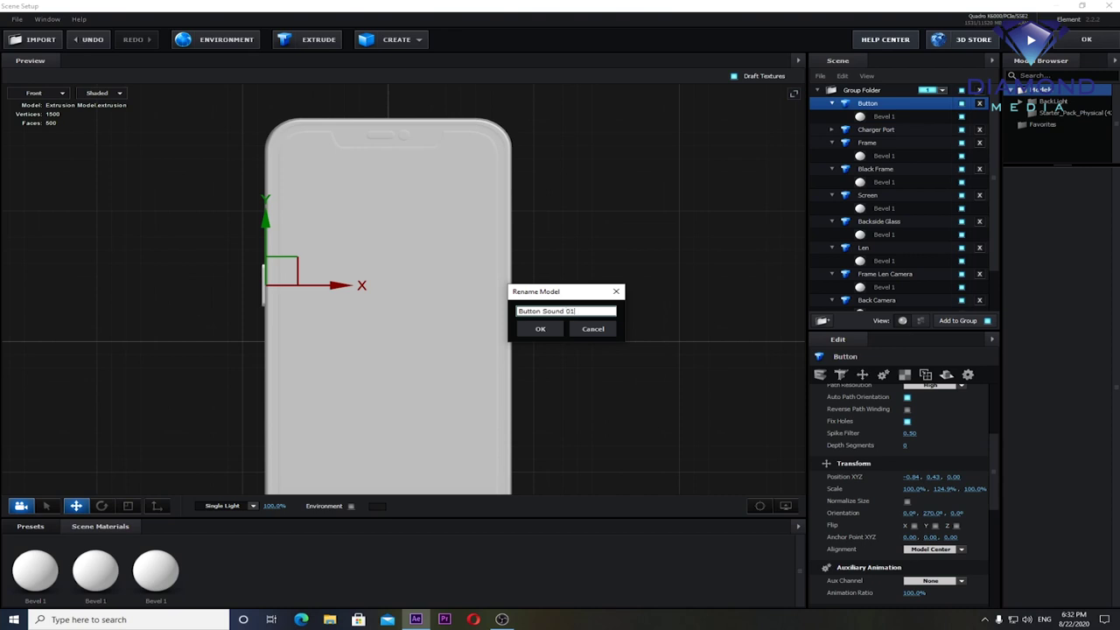
key("Return")
right_click(877, 104)
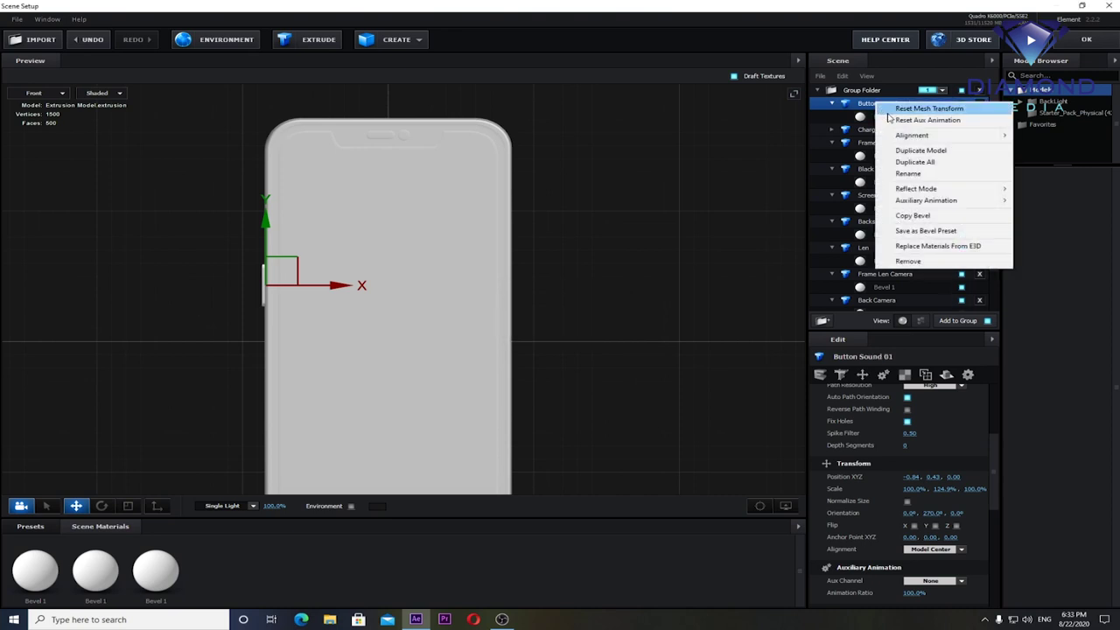
left_click(910, 151)
key("Return")
left_click_drag(266, 209, 266, 180)
scroll(451, 310, "down", 2)
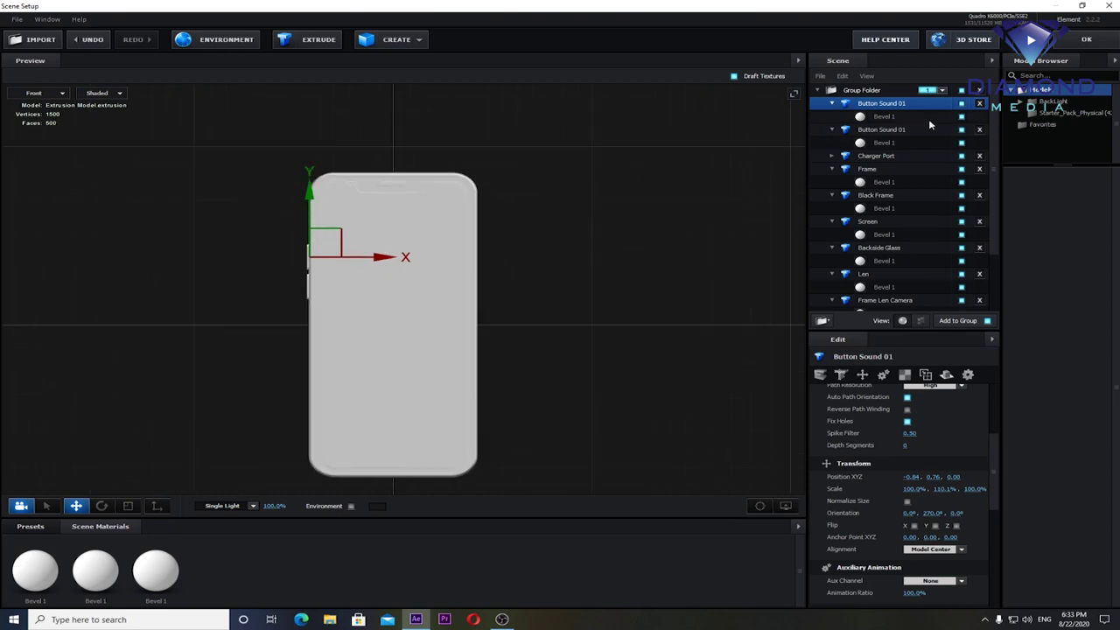
Step: Duplicate again as Silent Button, move it higher, and scale it shorter
right_click(897, 107)
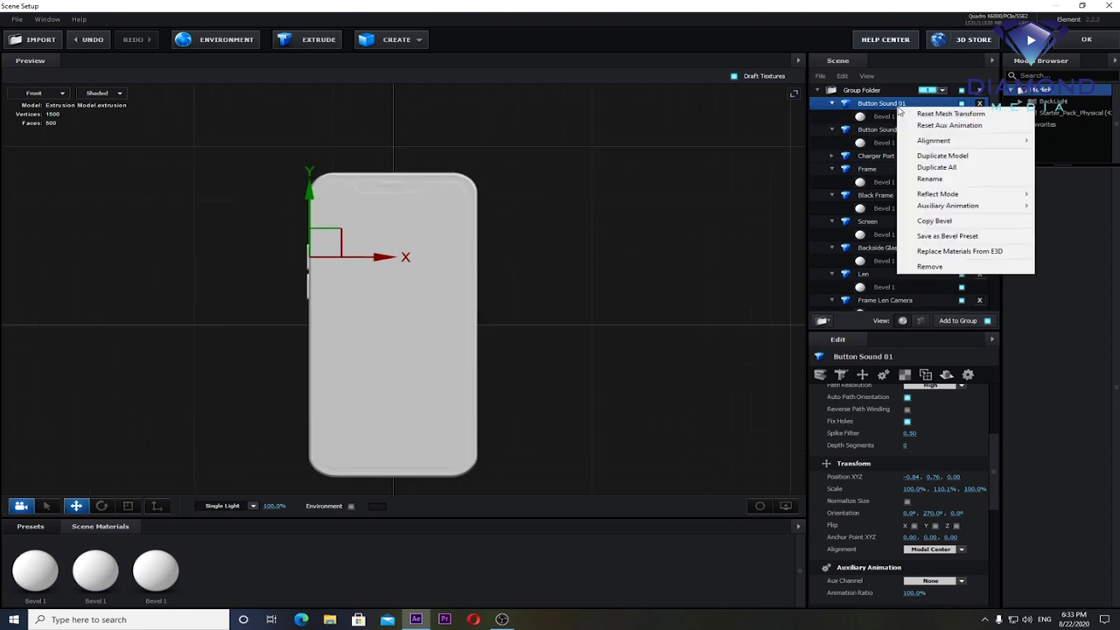
left_click(938, 155)
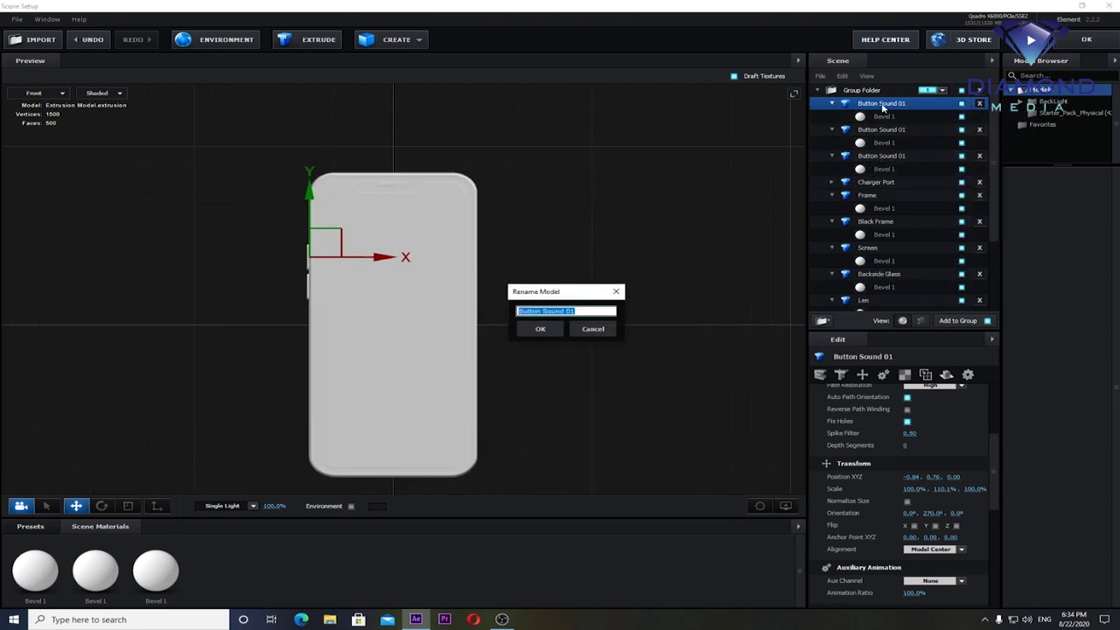
type("Silent Button")
left_click(536, 329)
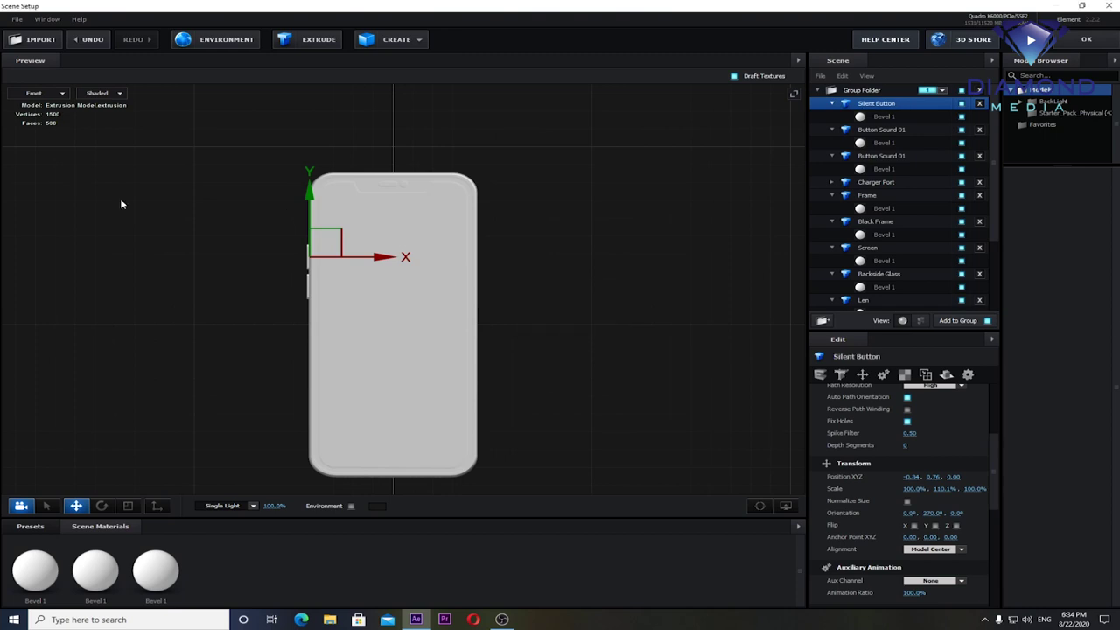
left_click_drag(319, 198, 326, 164)
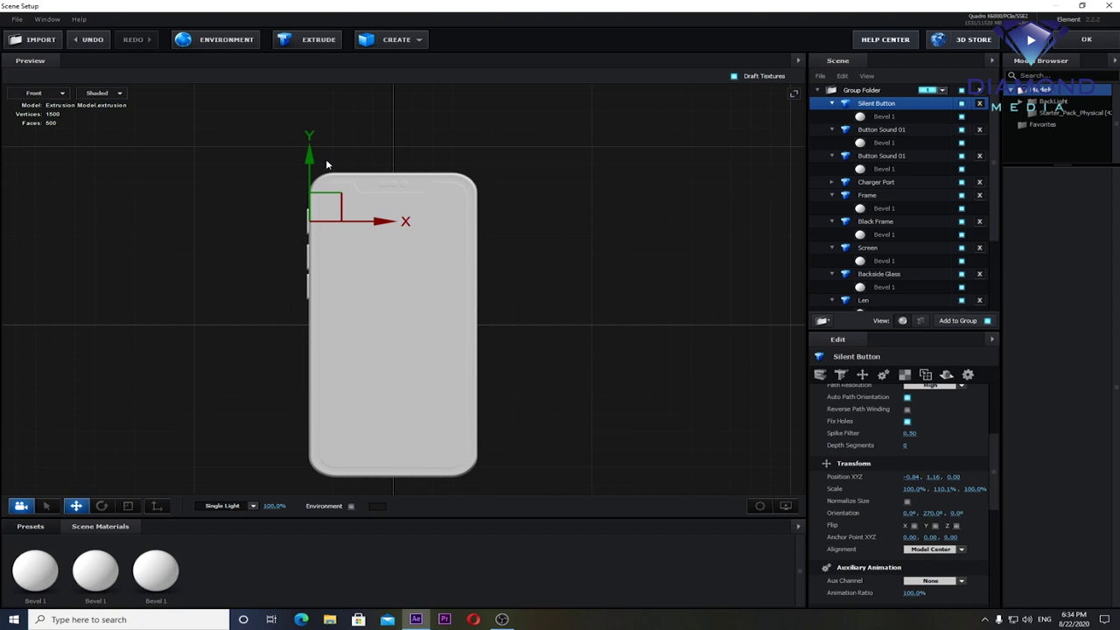
left_click_drag(309, 160, 309, 157)
left_click(127, 506)
left_click_drag(309, 154, 440, 215)
mouse_move(600, 237)
left_mouse_down()
mouse_move(502, 245)
mouse_move(895, 133)
left_mouse_up()
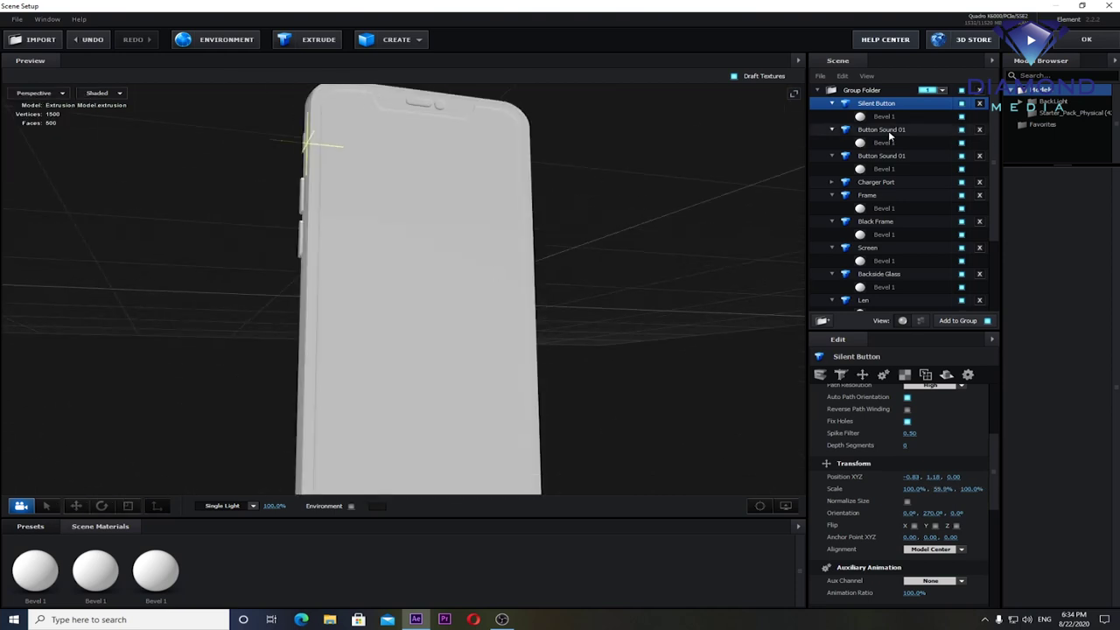
Step: Duplicate the Silent Button as Lock Button, orbit to check the sides, and apply the scene
key("ctrl+d")
type("Lock Button")
key("Return")
left_click(40, 93)
left_click(72, 111)
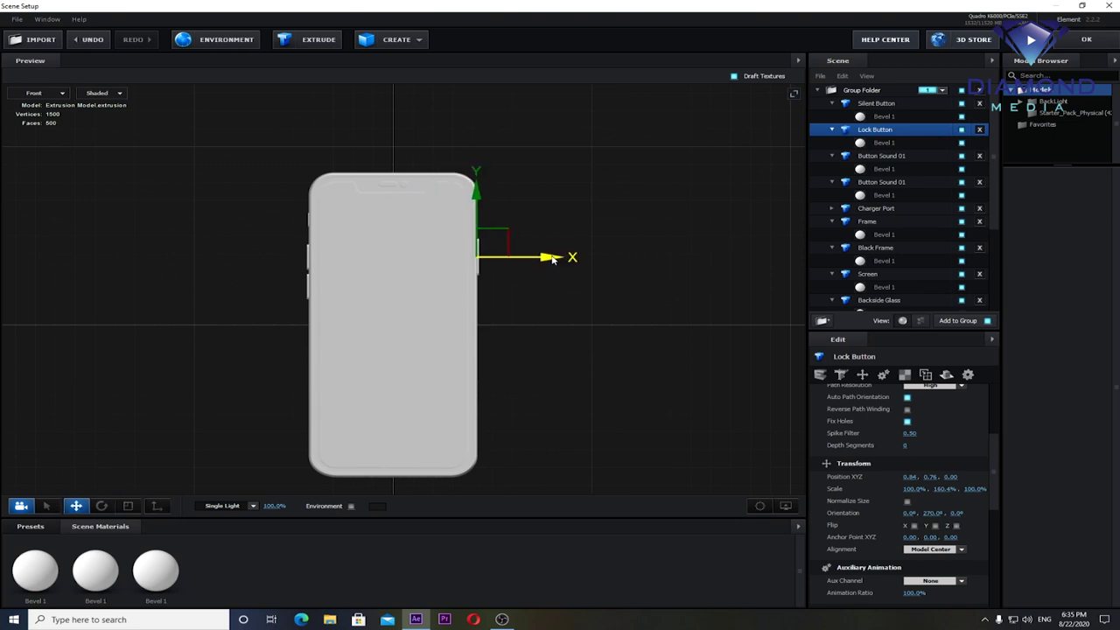
scroll(578, 265, "up", 2)
mouse_move(580, 248)
left_mouse_down()
mouse_move(428, 272)
mouse_move(515, 347)
left_mouse_up()
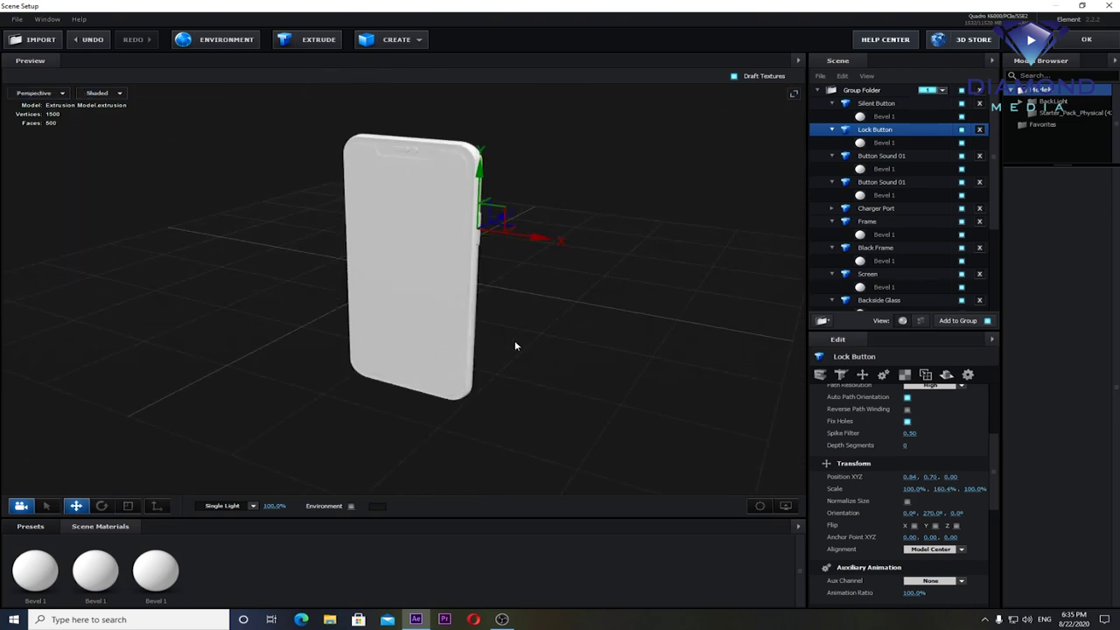
scroll(515, 346, "up", 2)
mouse_move(600, 332)
left_mouse_down()
mouse_move(580, 232)
mouse_move(530, 355)
mouse_move(502, 375)
mouse_move(531, 371)
mouse_move(500, 366)
left_mouse_up()
left_click(1084, 40)
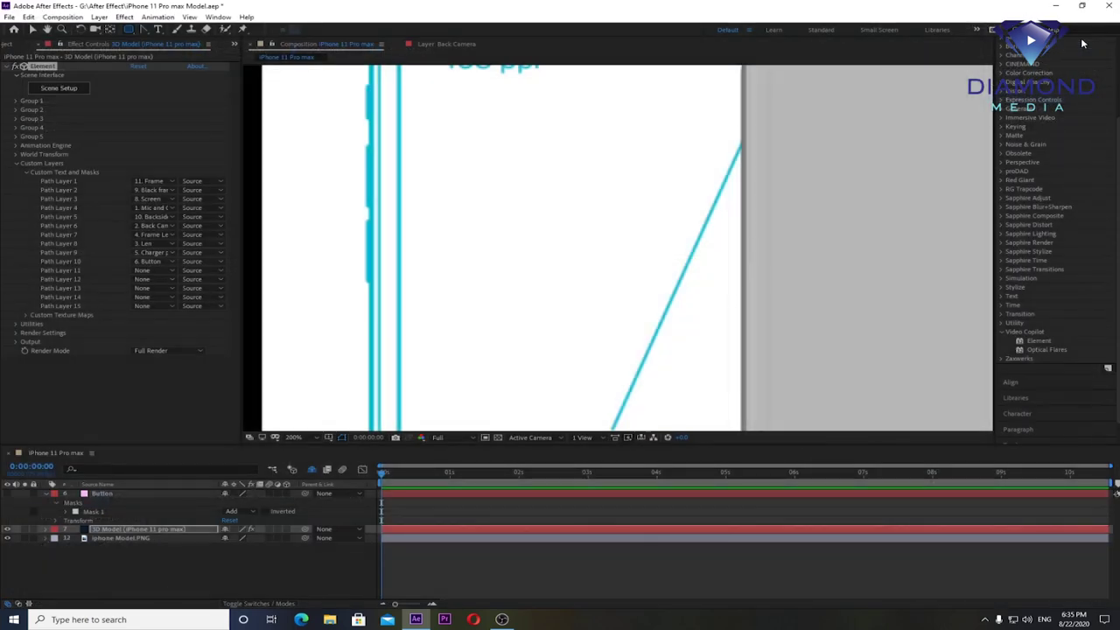
Step: Hide the 3D Model layer so only the phone's outline diagram shows
scroll(676, 227, "down", 3)
scroll(676, 227, "up", 2)
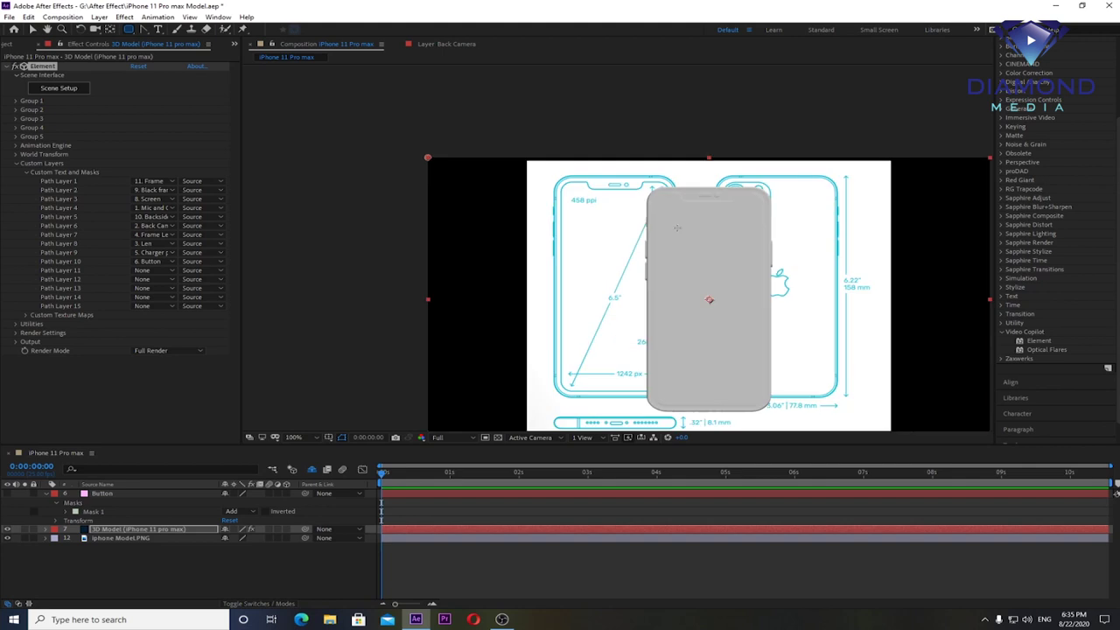
scroll(676, 228, "up", 1)
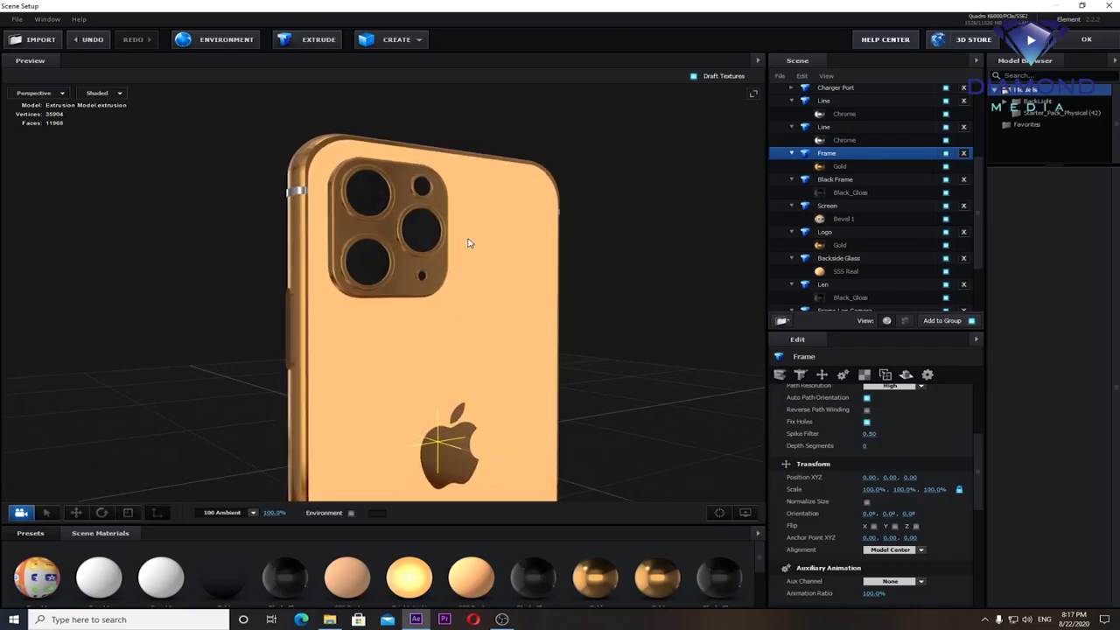
left_click_drag(470, 240, 562, 245)
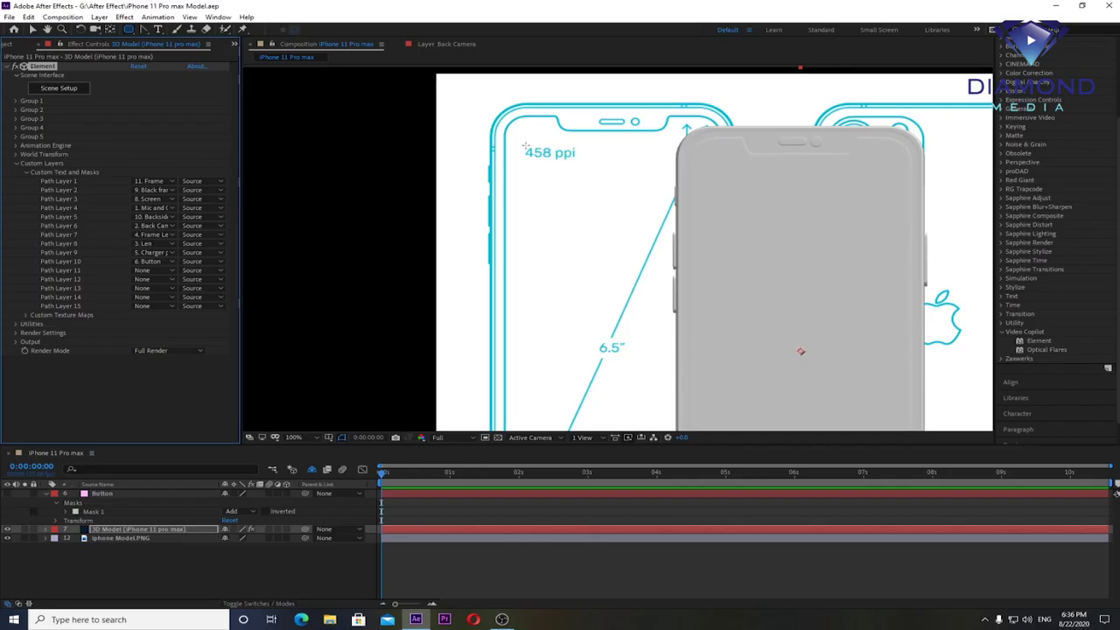
left_click(7, 529)
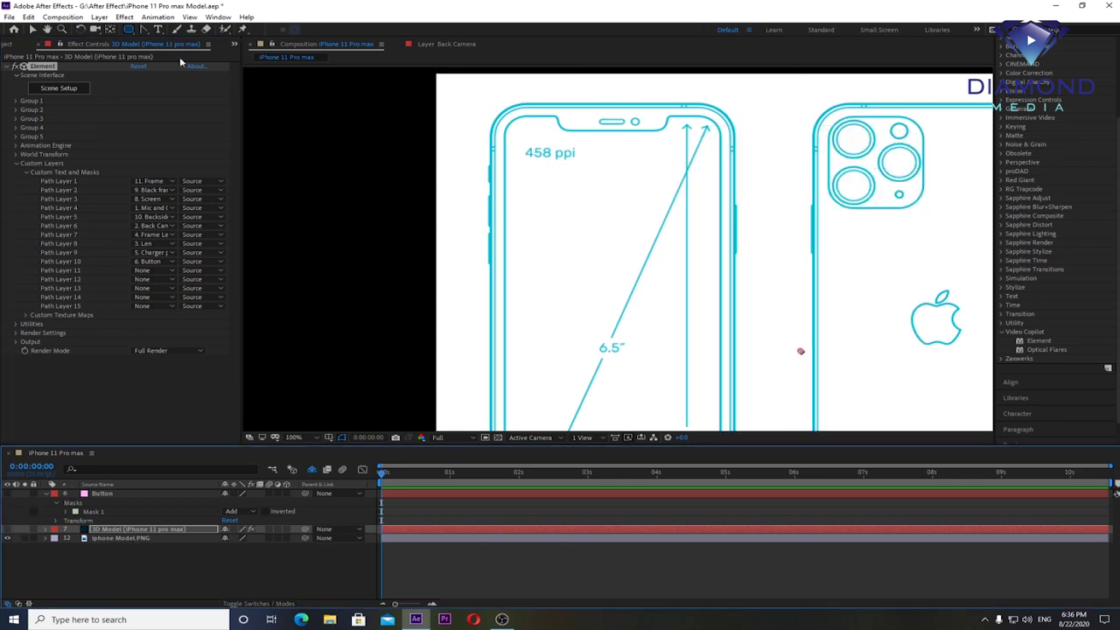
Step: Start a new solid layer from Layer > New > Solid
left_click(99, 17)
mouse_move(114, 39)
left_click(298, 41)
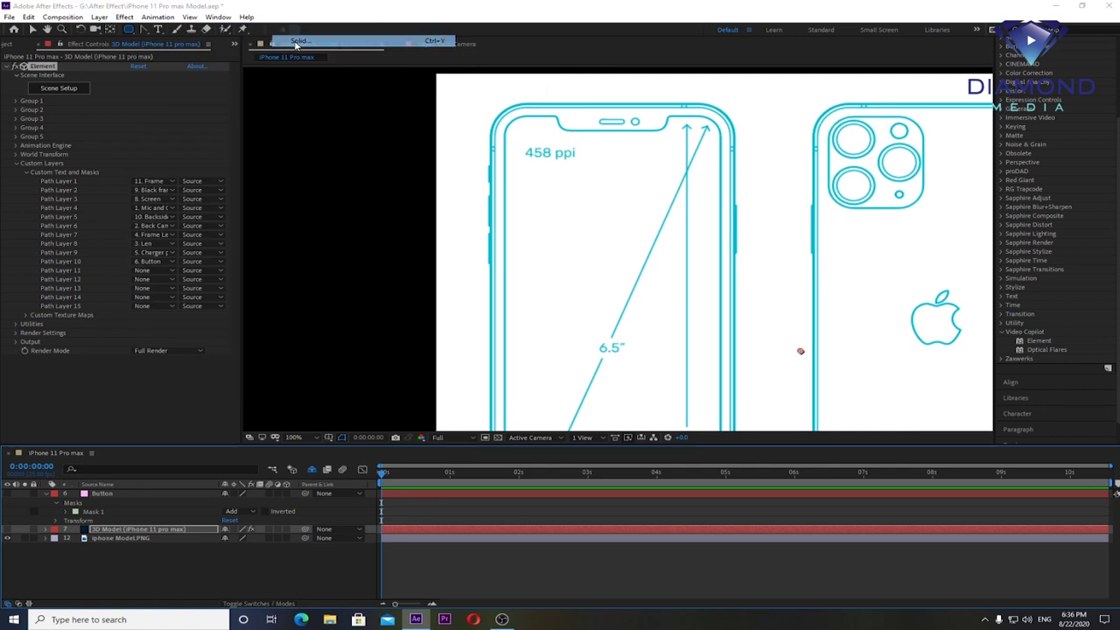
Step: Create a solid named Line and hide it to see the drawing
type("Line")
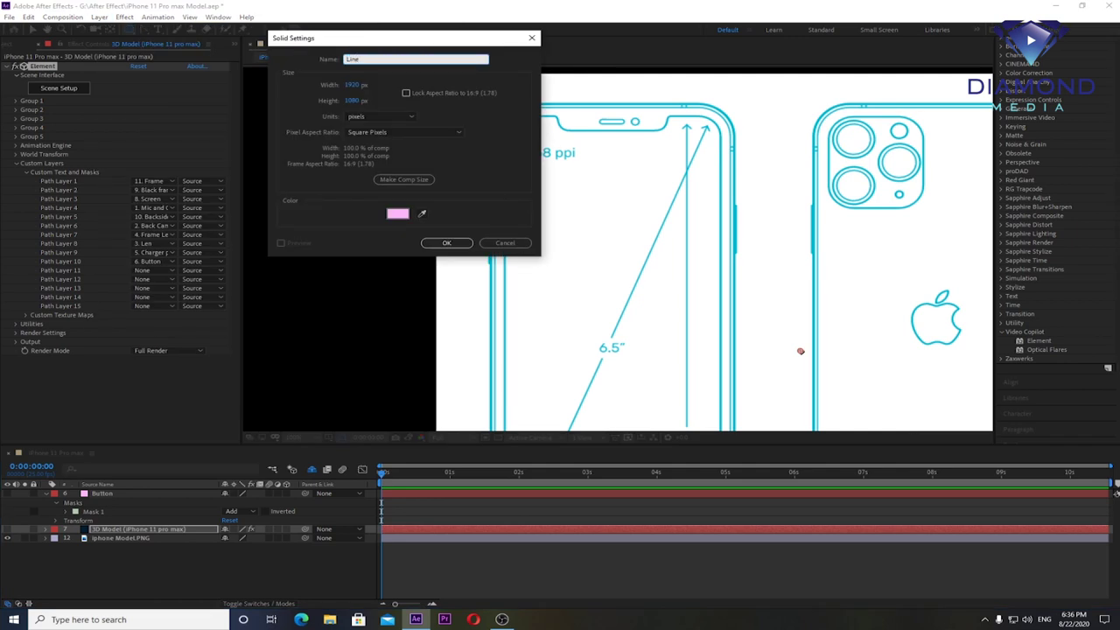
key("Return")
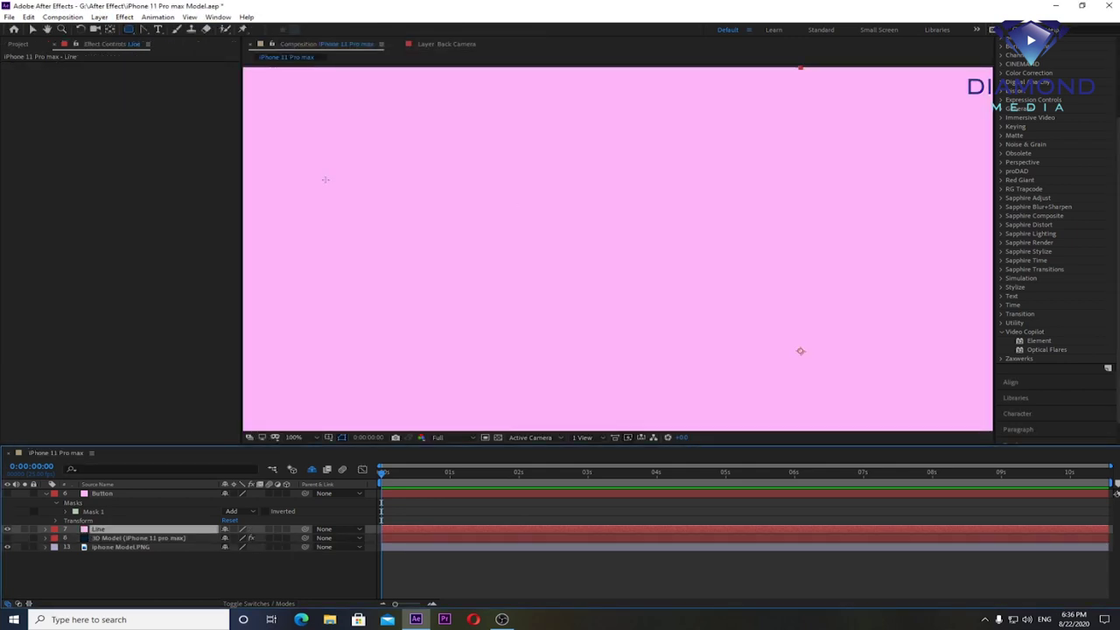
left_click(7, 528)
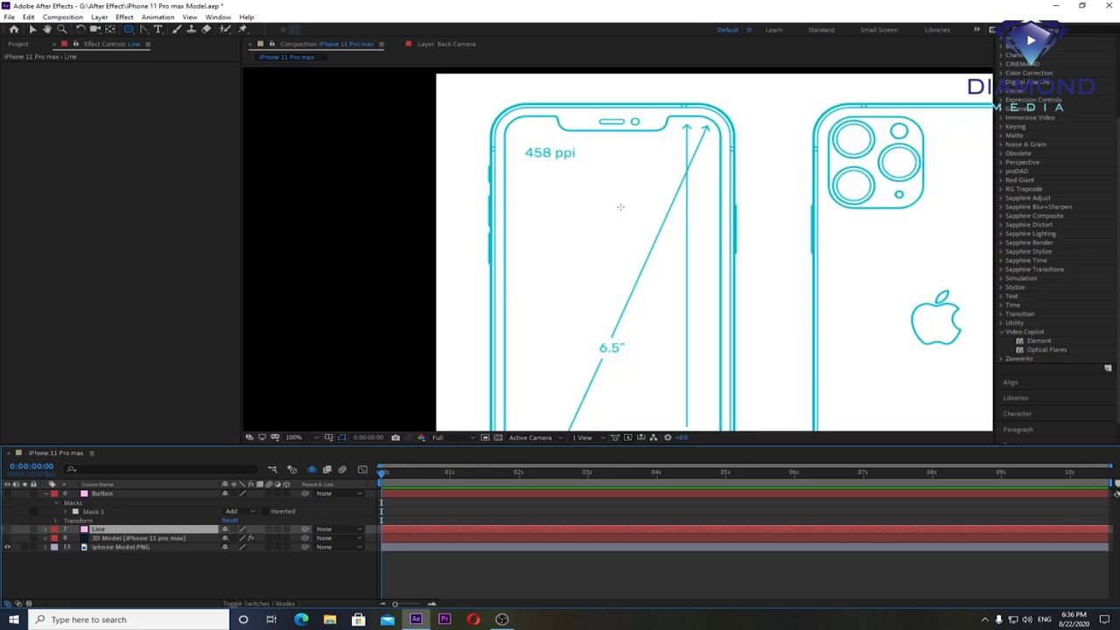
Step: Draw two thin rectangle masks across the phone's top along the 458 ppi line
left_click_drag(684, 187, 634, 157)
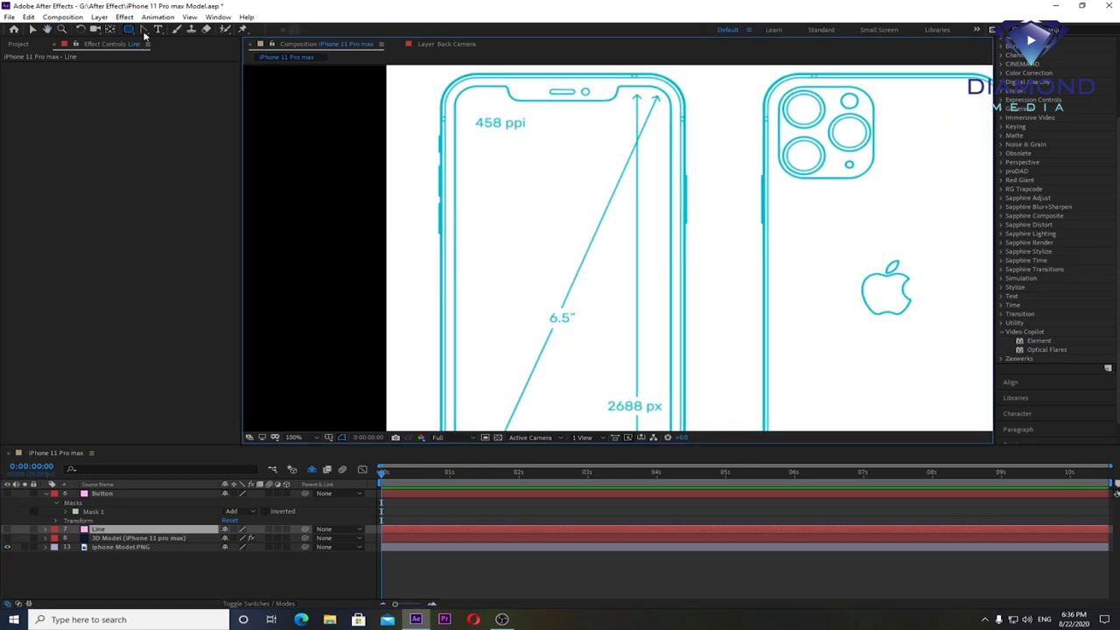
left_click_drag(437, 117, 688, 123)
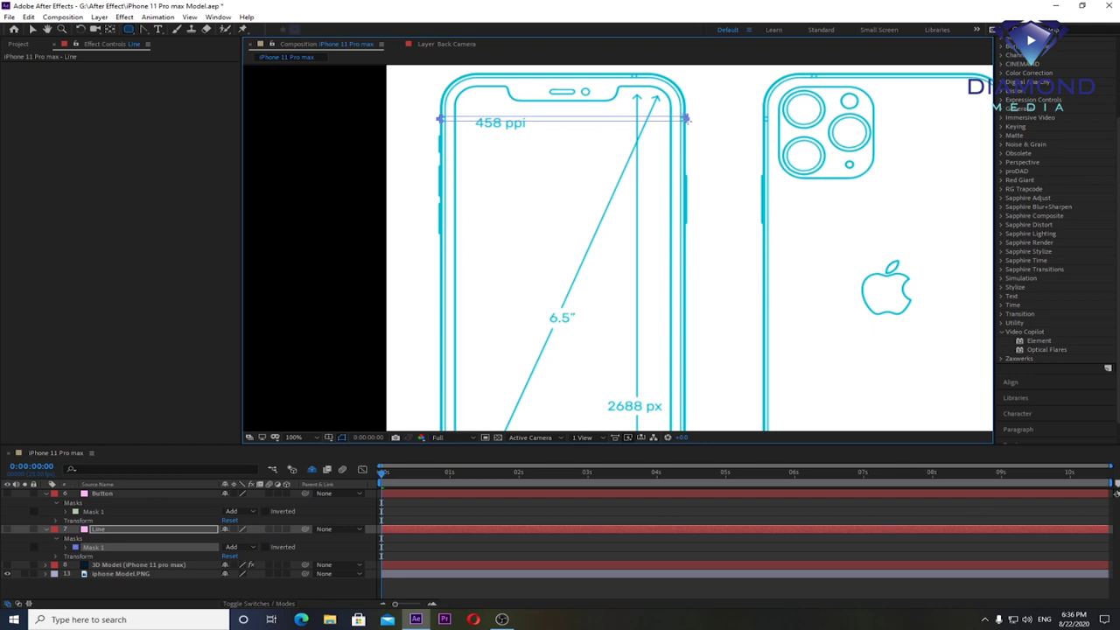
scroll(643, 134, "up", 2)
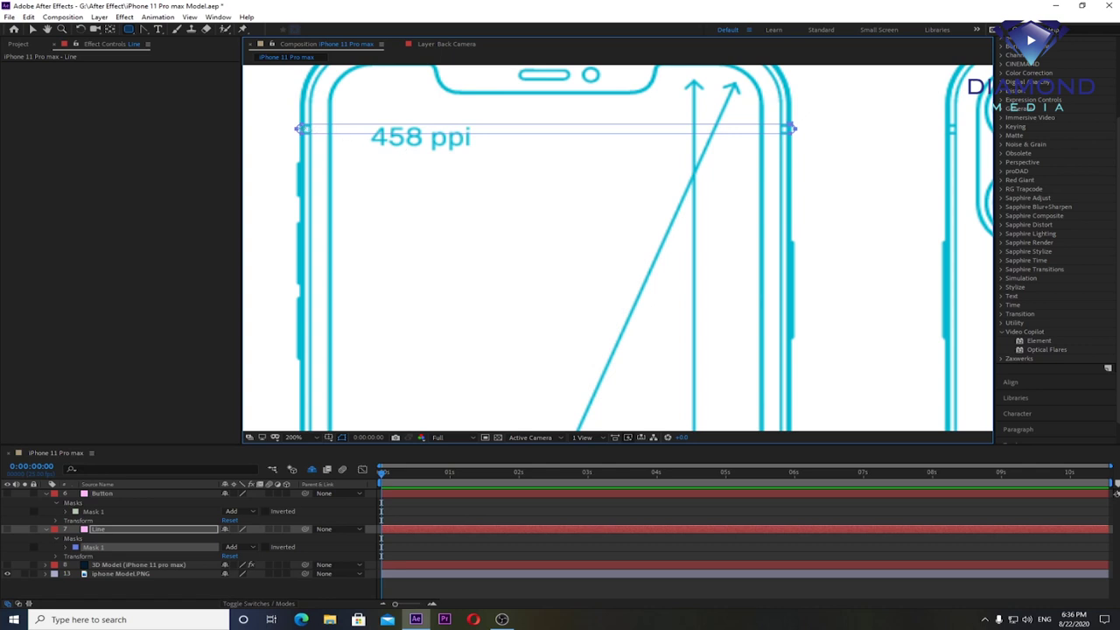
left_click_drag(300, 127, 790, 129)
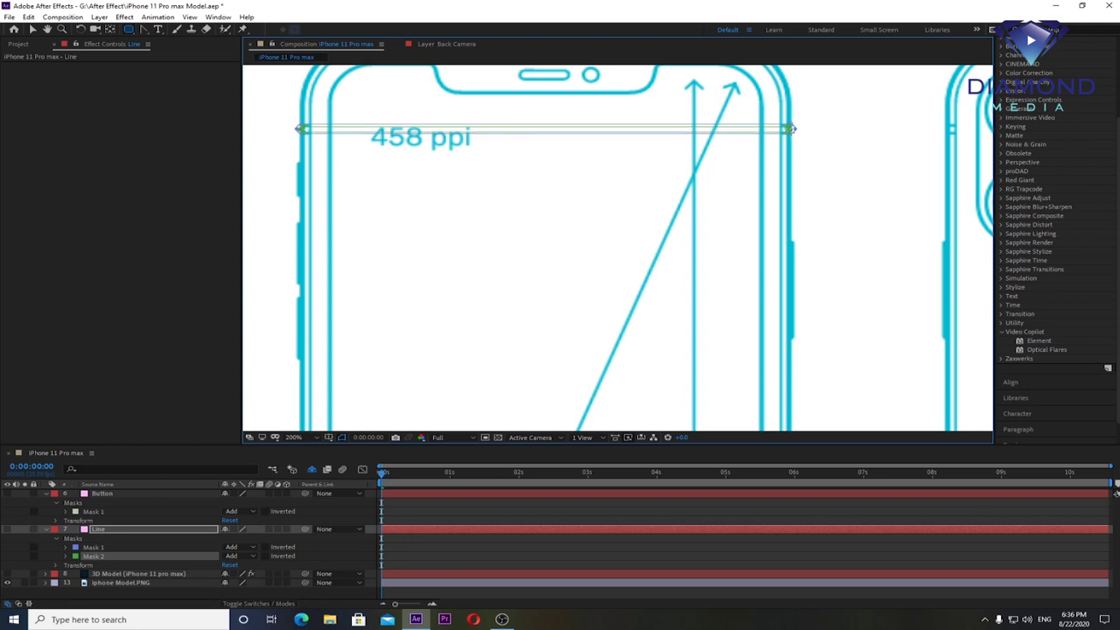
Step: Line up the inner mask's right end with the outer mask's right end
scroll(790, 128, "up", 3)
scroll(844, 300, "down", 1)
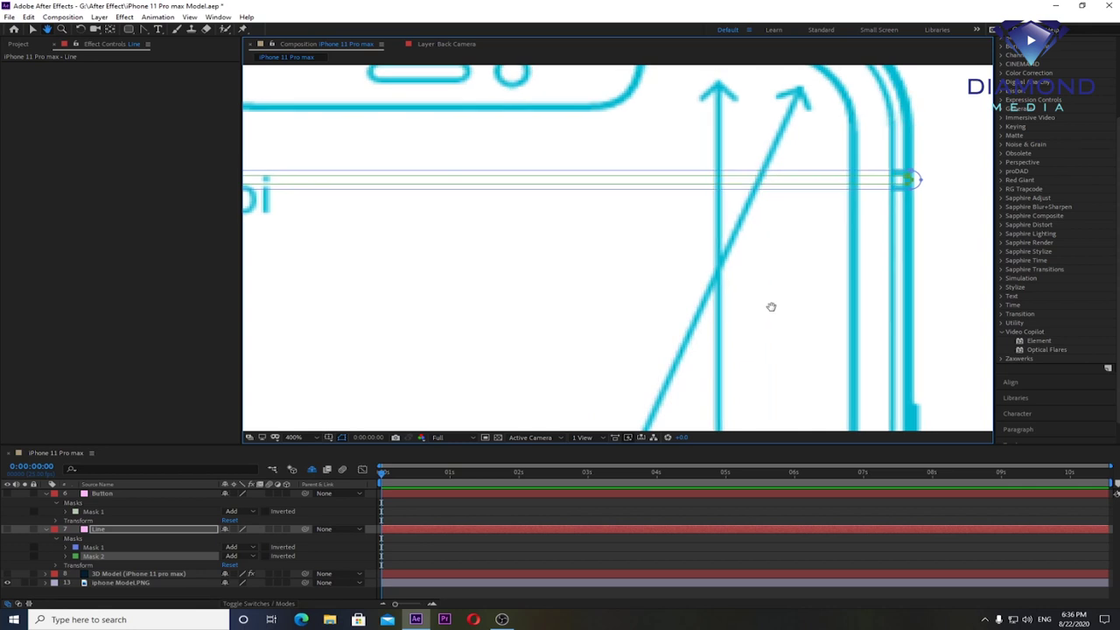
left_click_drag(845, 300, 799, 266)
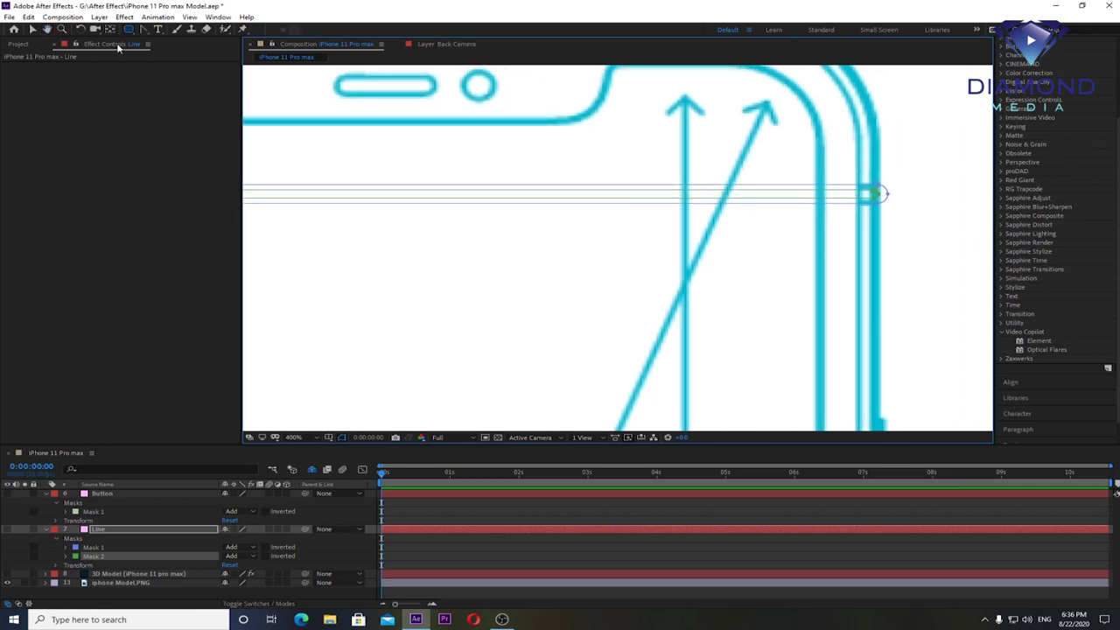
left_click(33, 31)
scroll(852, 207, "up", 2)
scroll(557, 272, "down", 1)
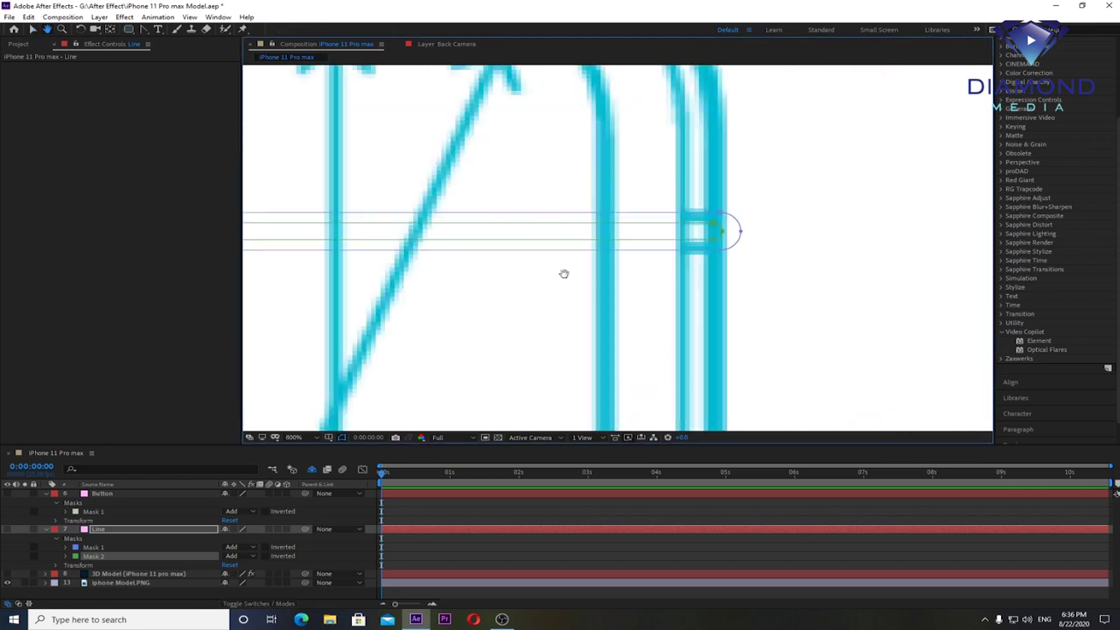
left_click(722, 231)
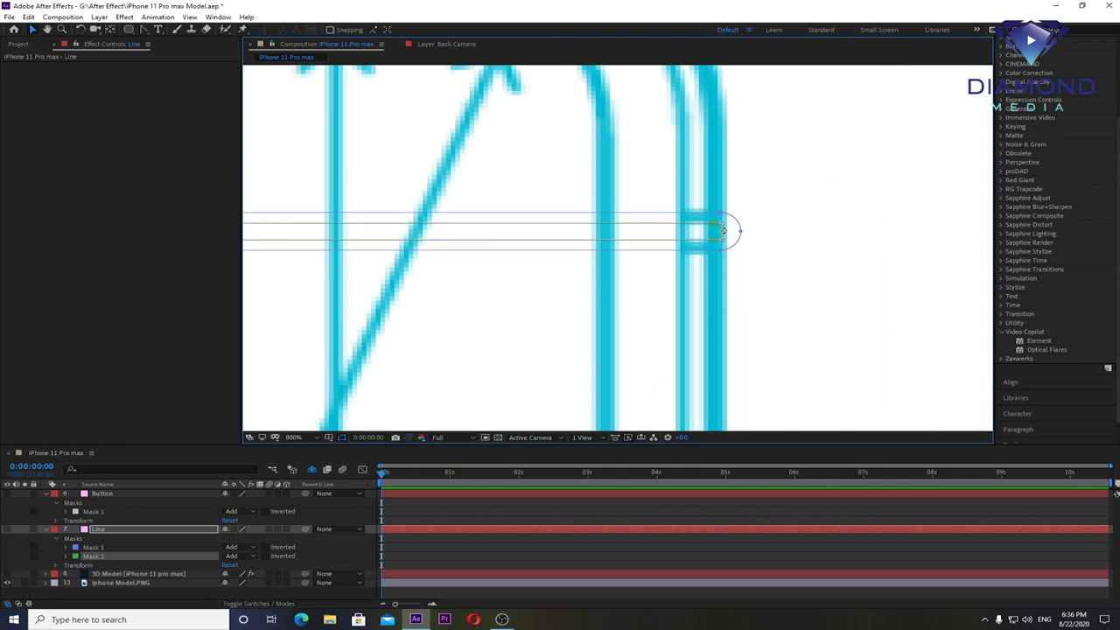
left_click(725, 232)
Step: Scroll to the strip's left end and select the inner mask's left point
scroll(775, 233, "left", 2)
scroll(775, 263, "left", 2)
scroll(688, 265, "left", 2)
scroll(522, 260, "left", 2)
scroll(522, 260, "left", 4)
key("v")
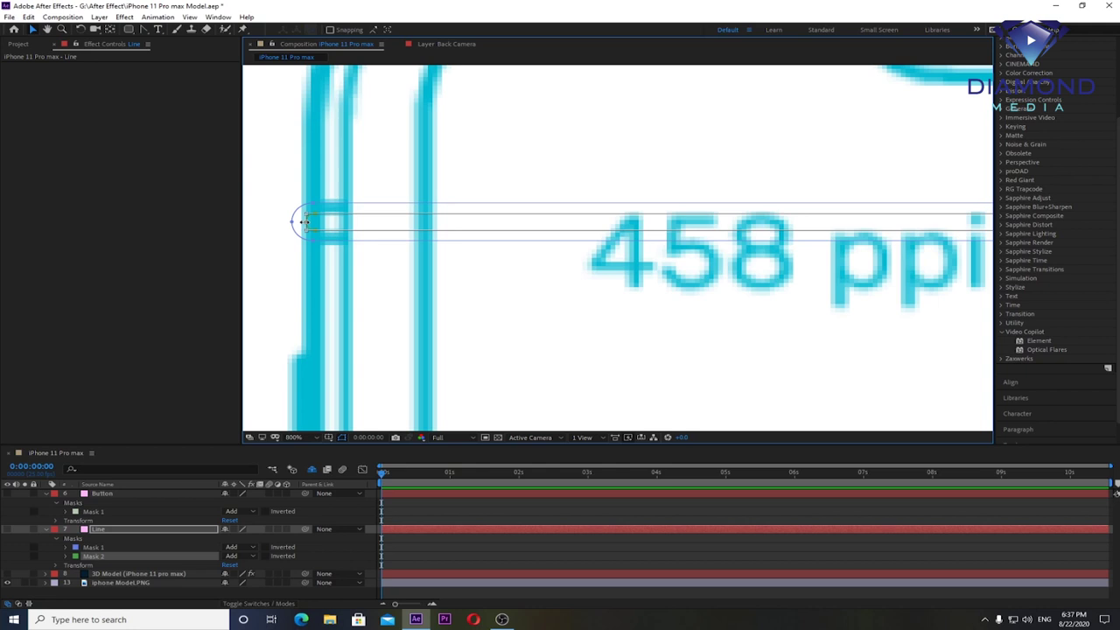
left_click(303, 221)
Step: Show the Line layer and set Mask 2 to Subtract, leaving a thin hollow strip
left_click(7, 529)
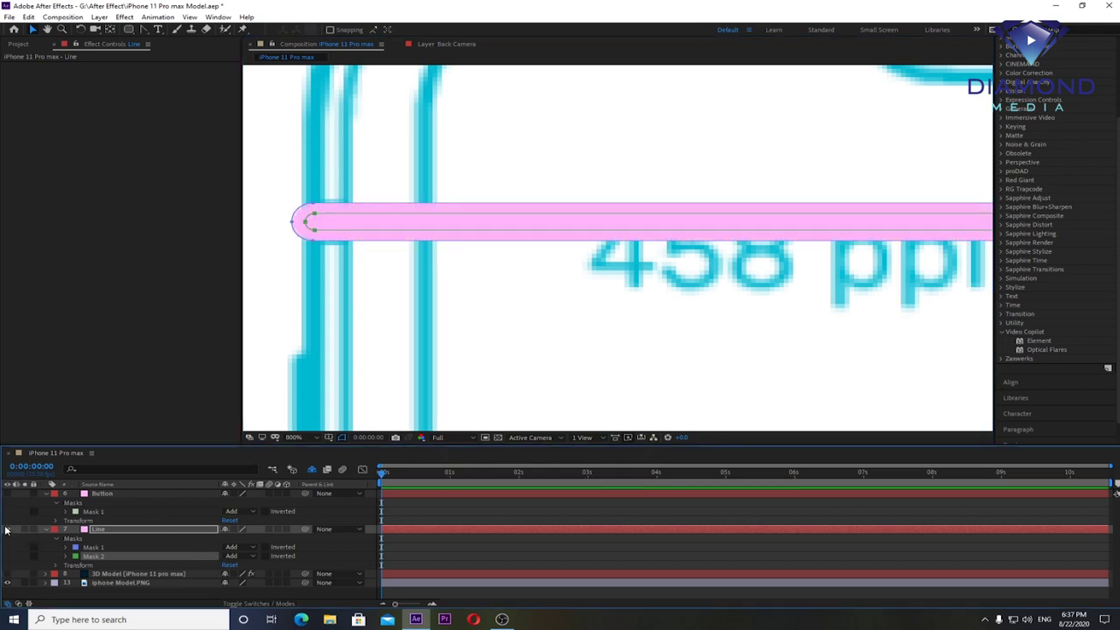
left_click(241, 556)
left_click(259, 497)
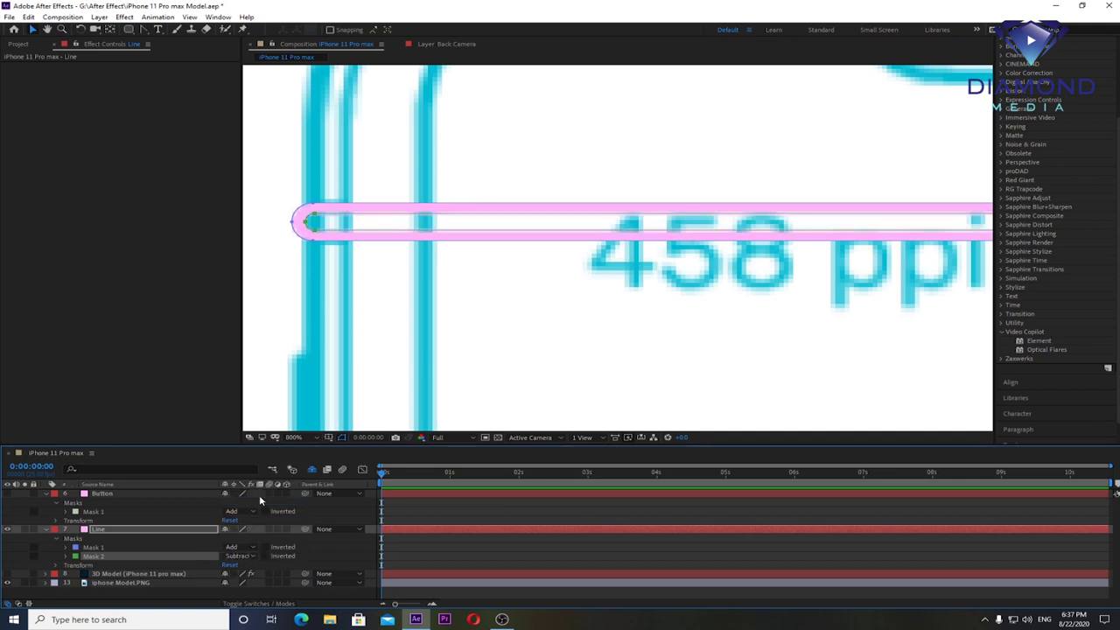
scroll(554, 241, "down", 4)
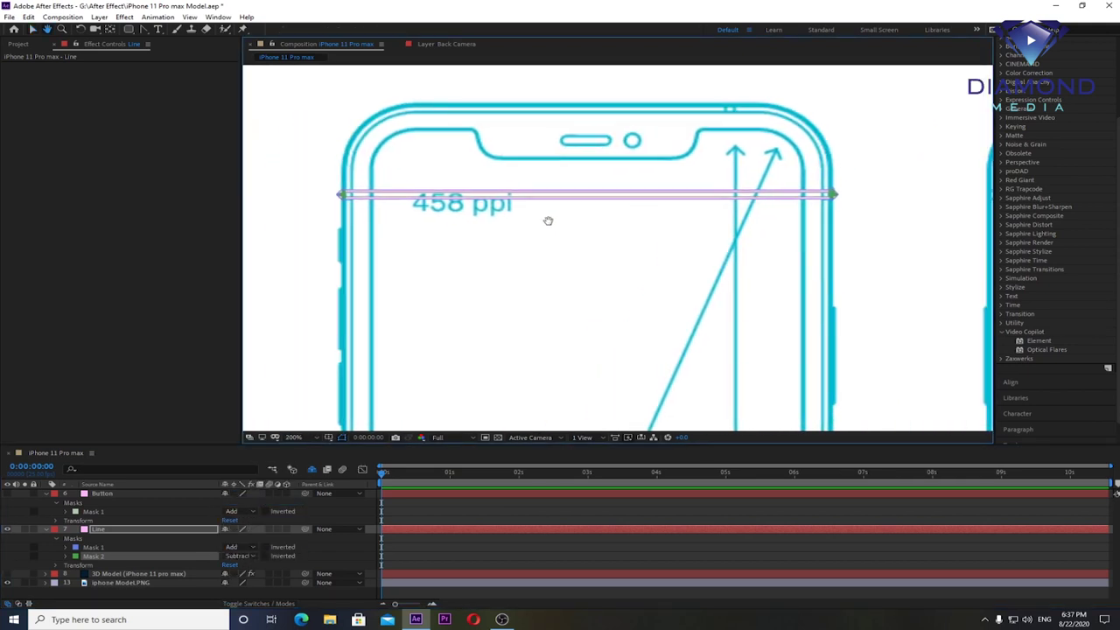
left_click(9, 17)
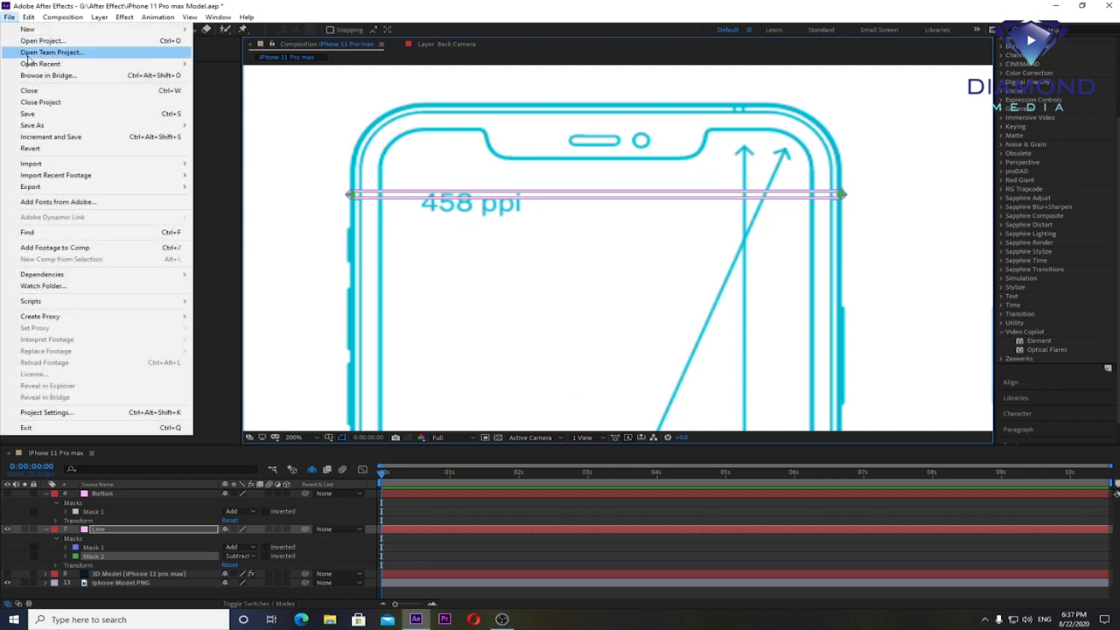
Step: Save the project, hide the Line layer, and assign it as Element's Path Layer 11
left_click(37, 114)
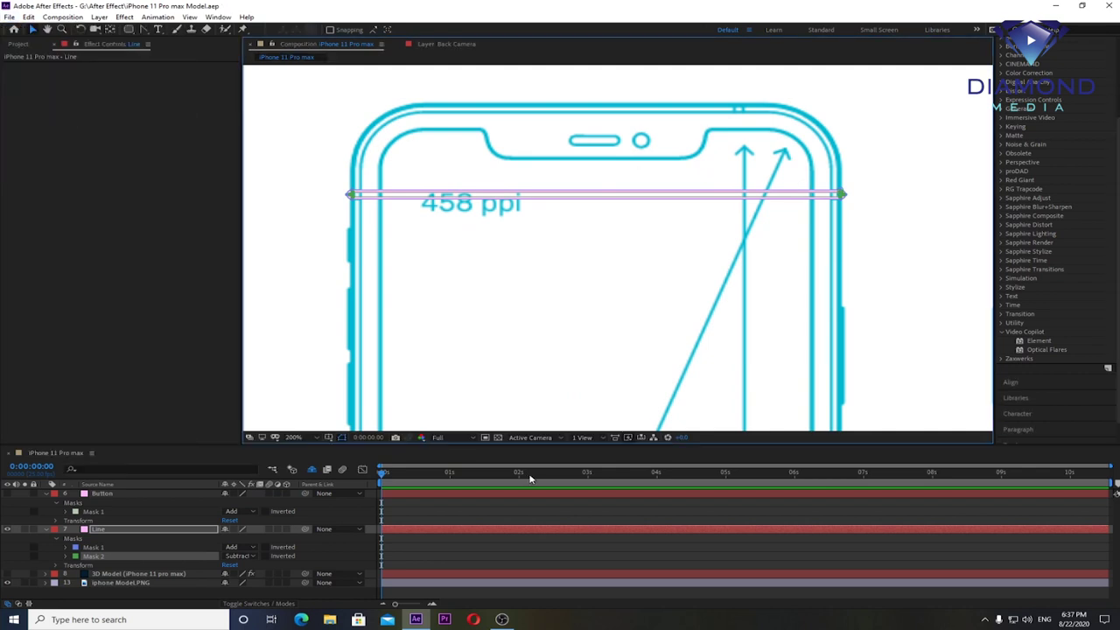
left_click_drag(559, 451, 561, 318)
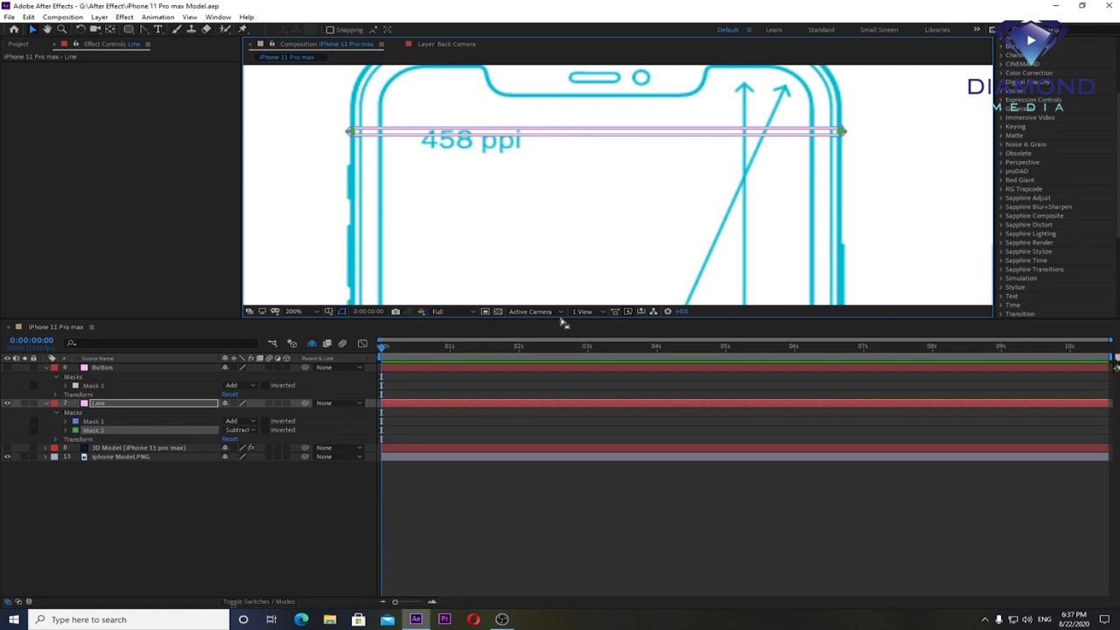
left_click(7, 404)
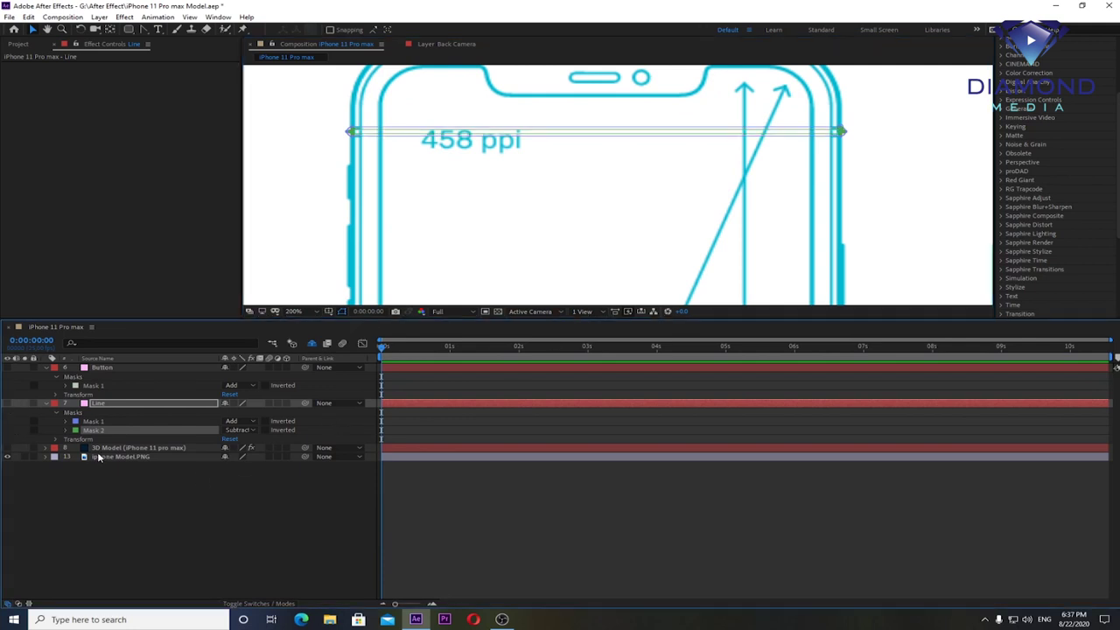
left_click(107, 448)
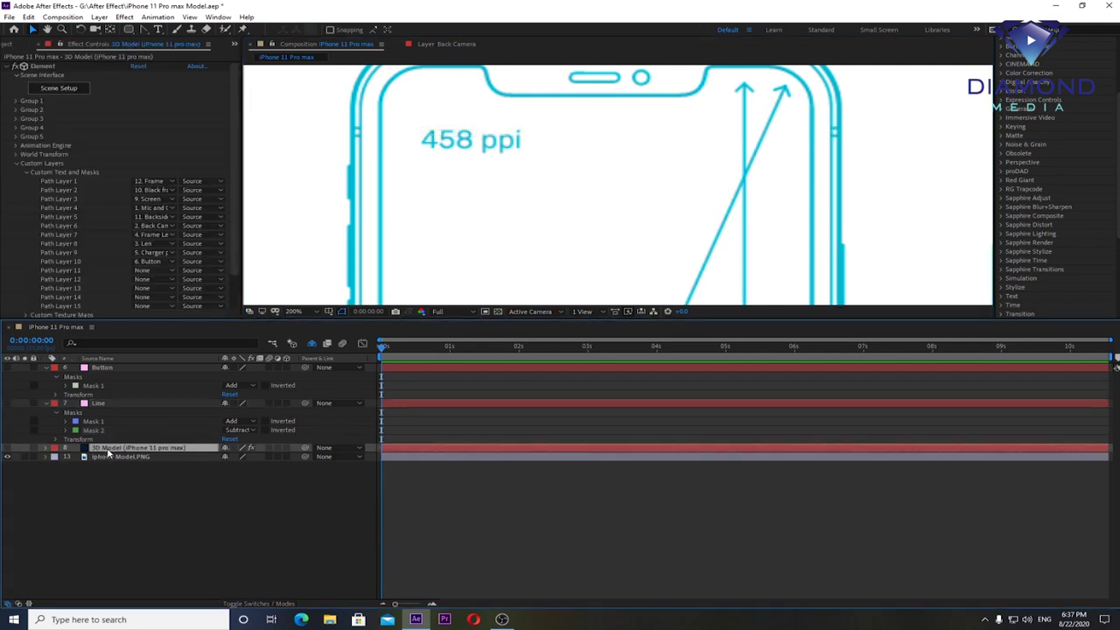
left_click(145, 270)
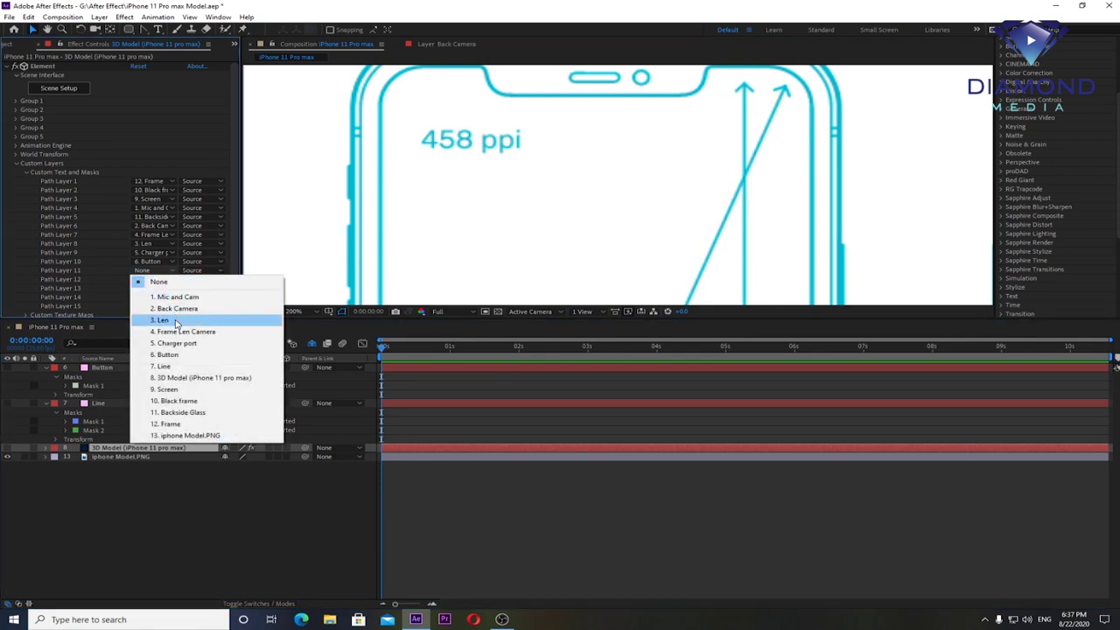
left_click(163, 365)
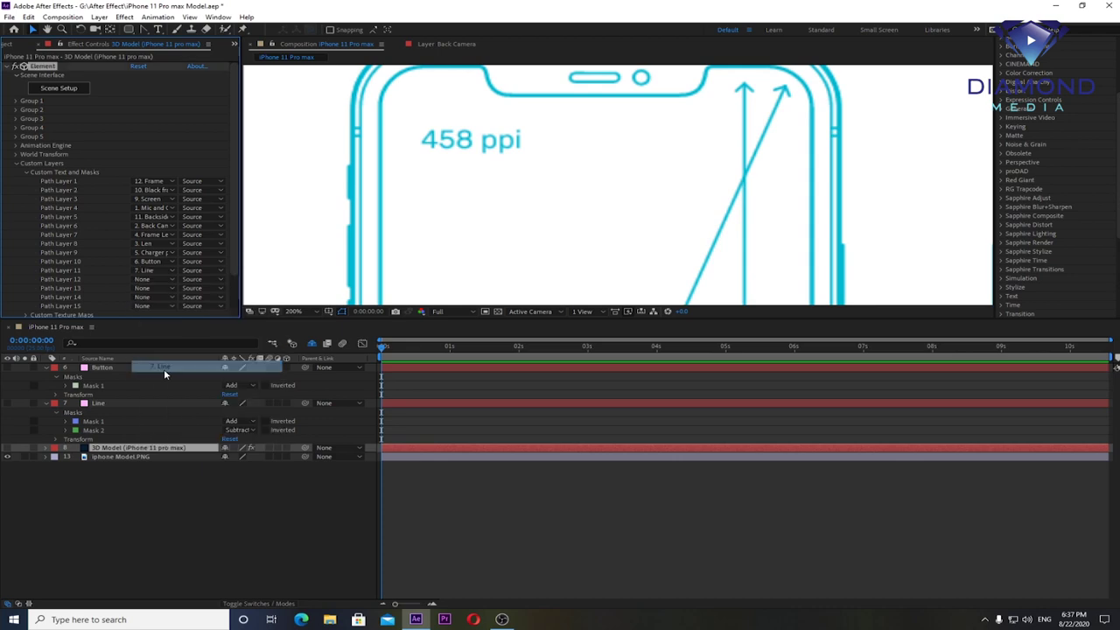
left_click(58, 89)
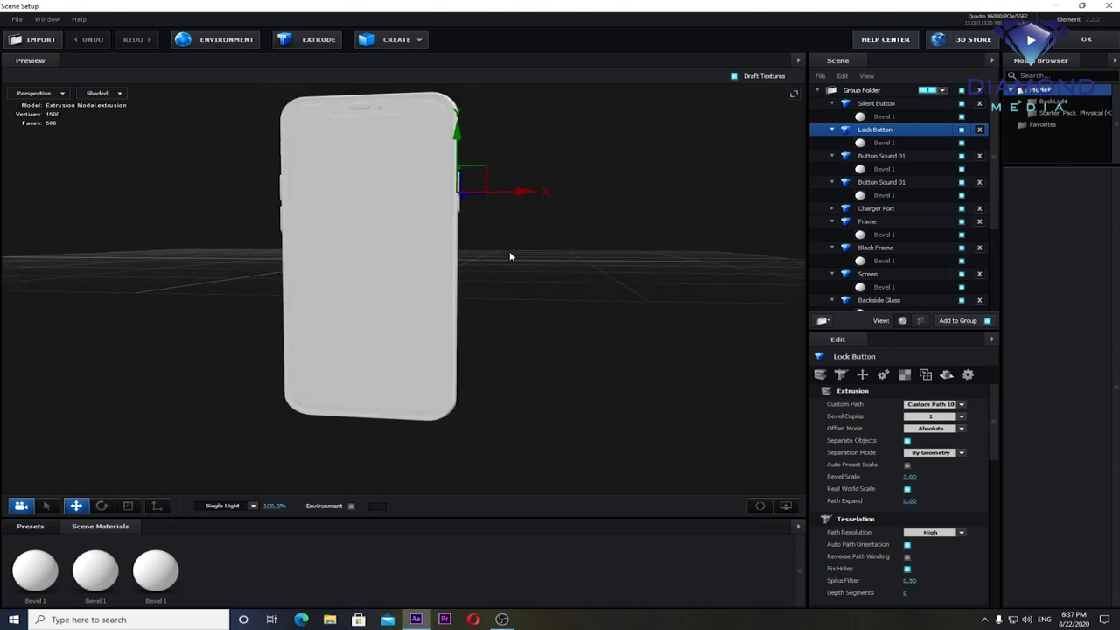
Step: Duplicate the Frame model and rename the copy to Line
scroll(871, 220, "down", 3)
scroll(870, 220, "down", 2)
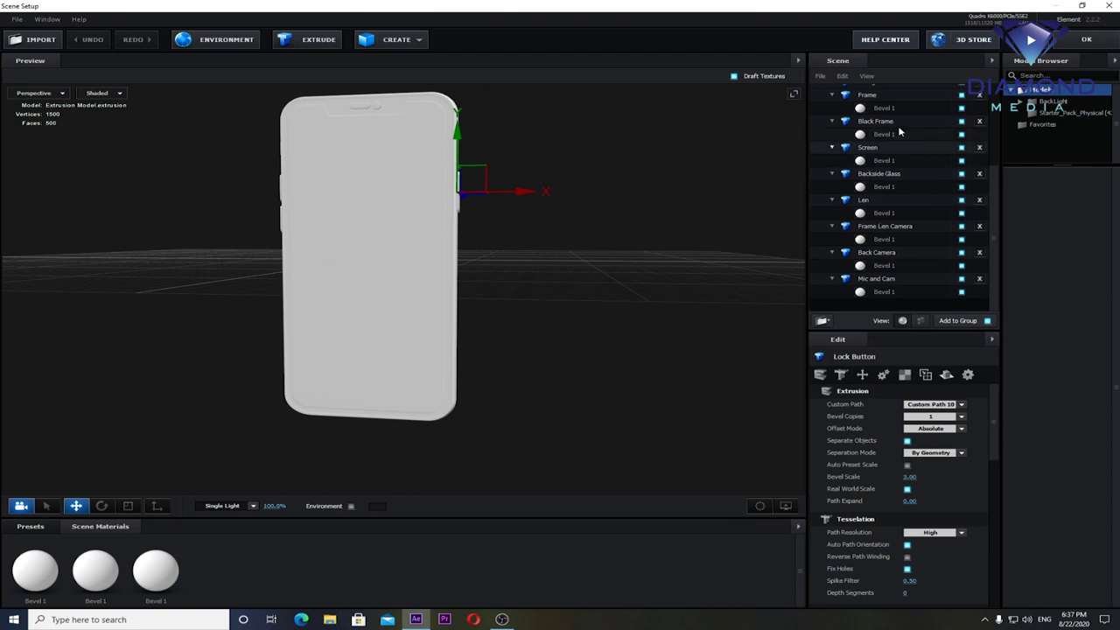
left_click(871, 96)
right_click(871, 96)
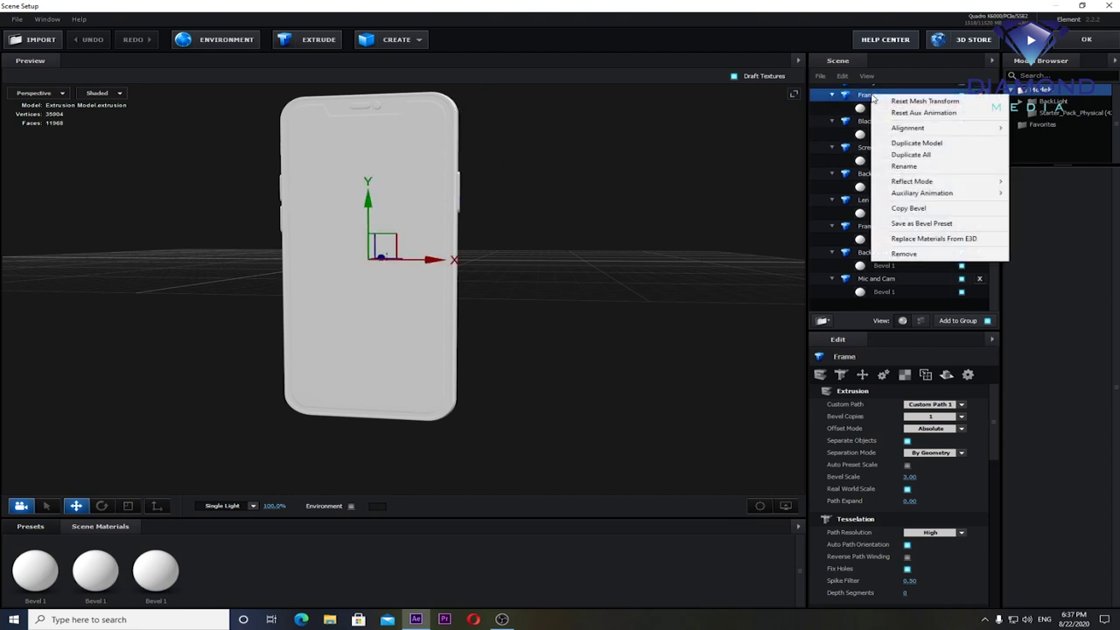
left_click(916, 143)
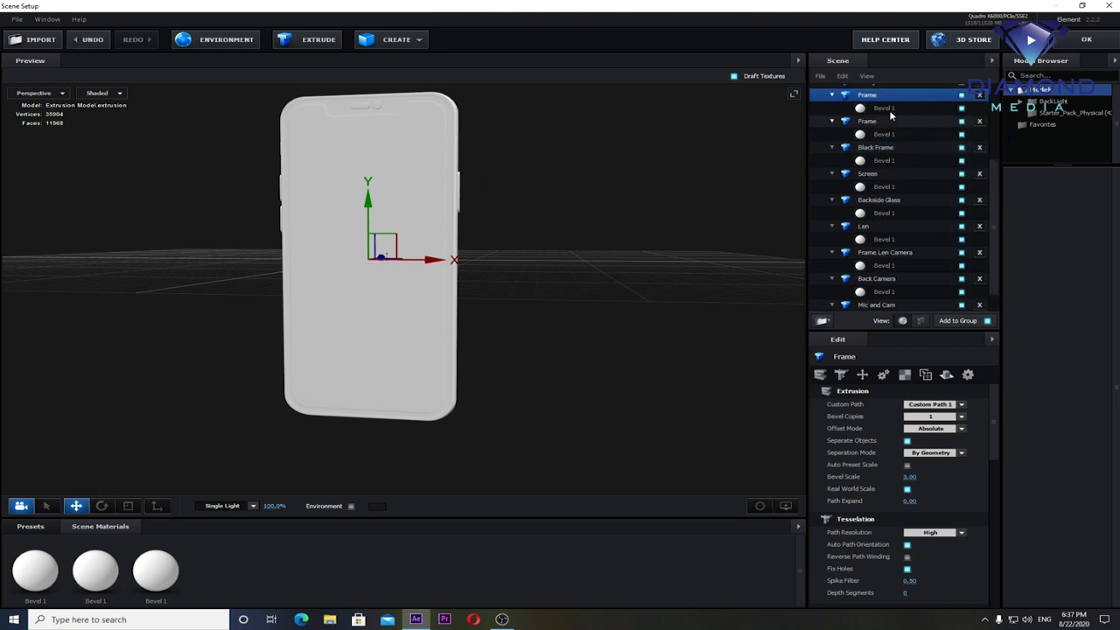
double_click(877, 96)
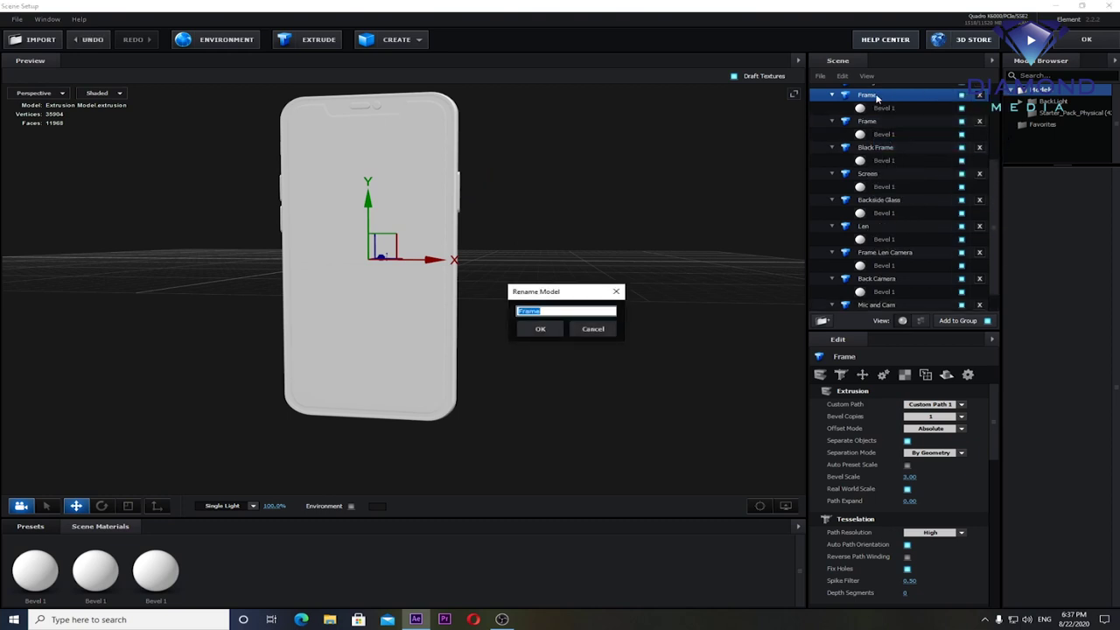
type("Line")
key("Return")
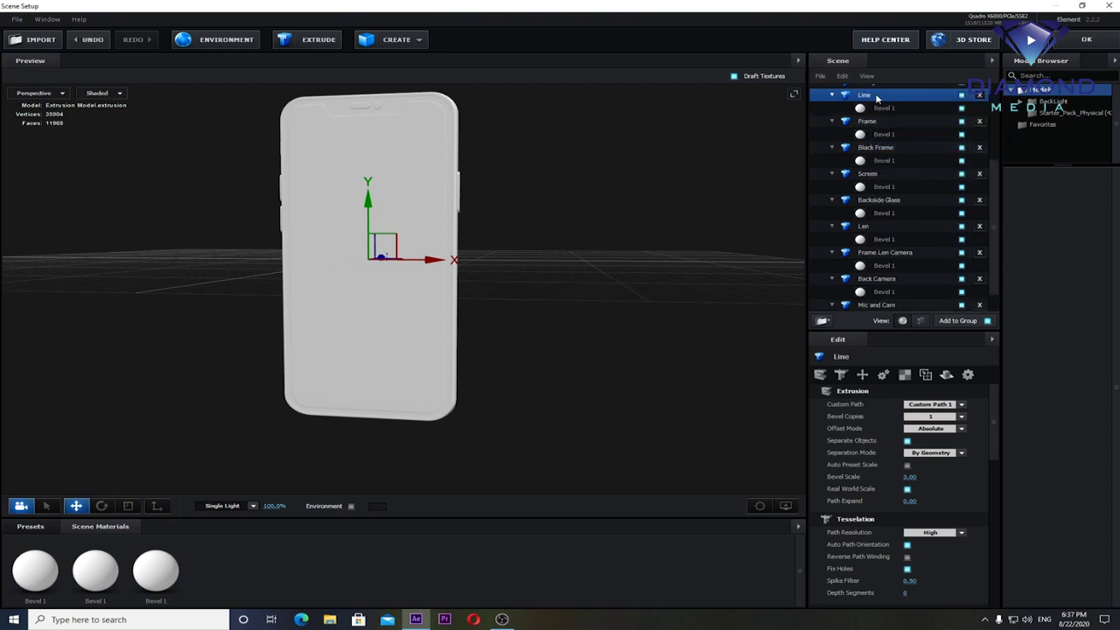
Step: Make the Line model extrude Custom Path 11
left_click(931, 404)
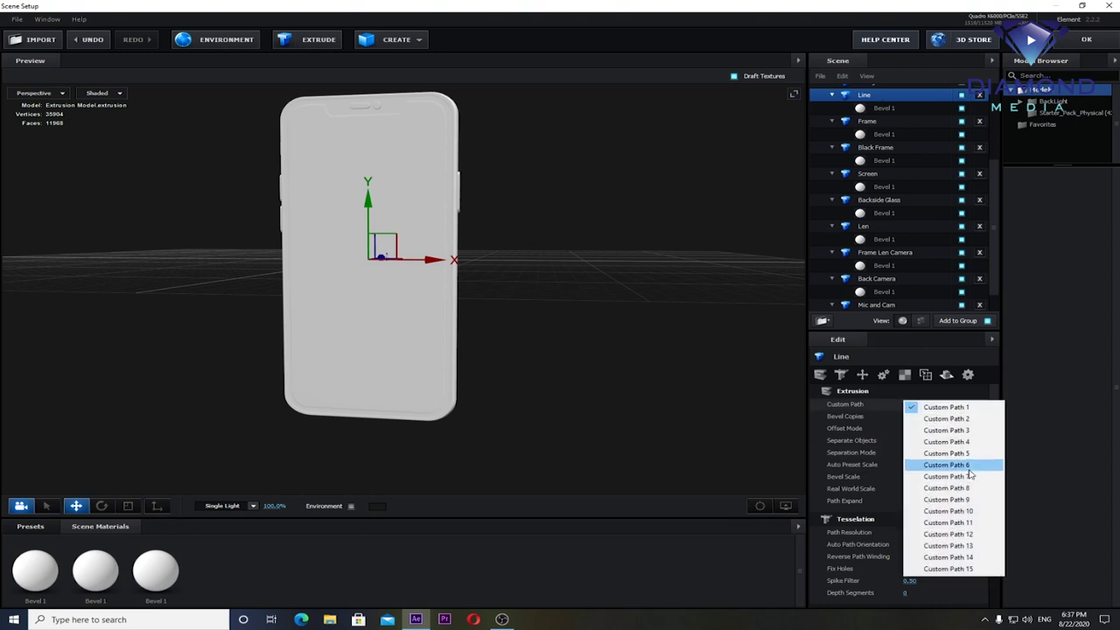
left_click(957, 523)
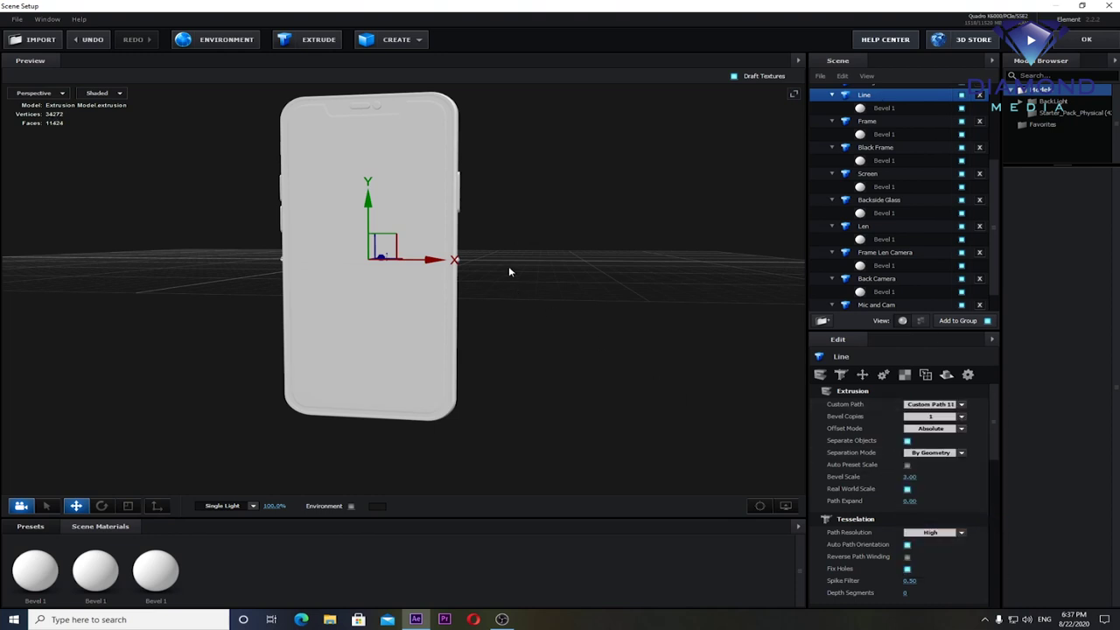
left_click_drag(586, 266, 500, 307)
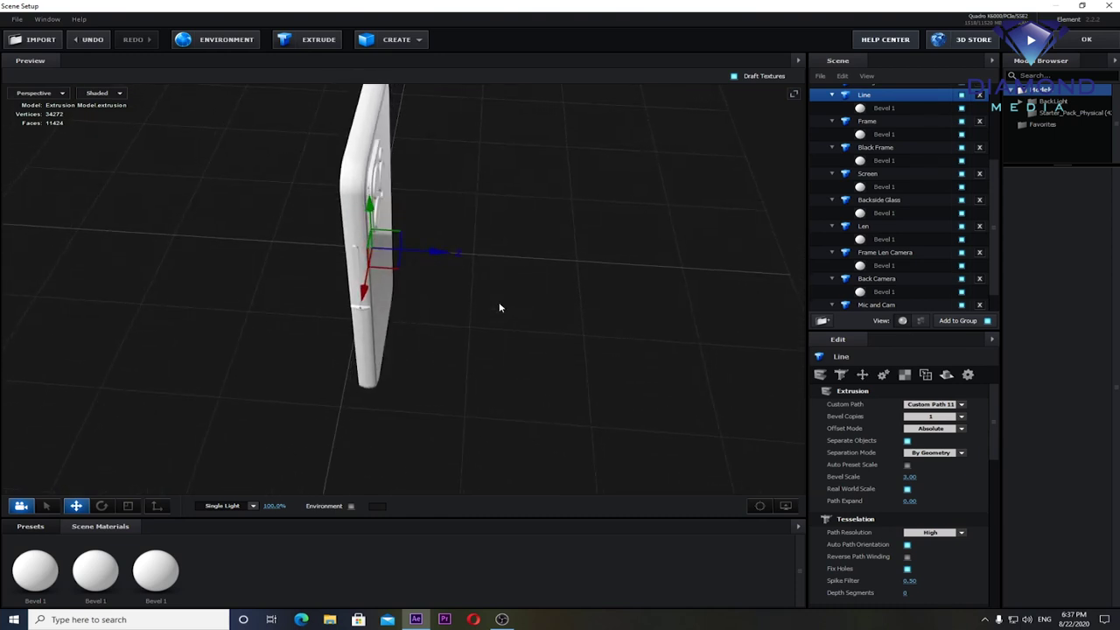
Step: Select the Line model with the gizmo set to rotate mode
scroll(443, 286, "up", 5)
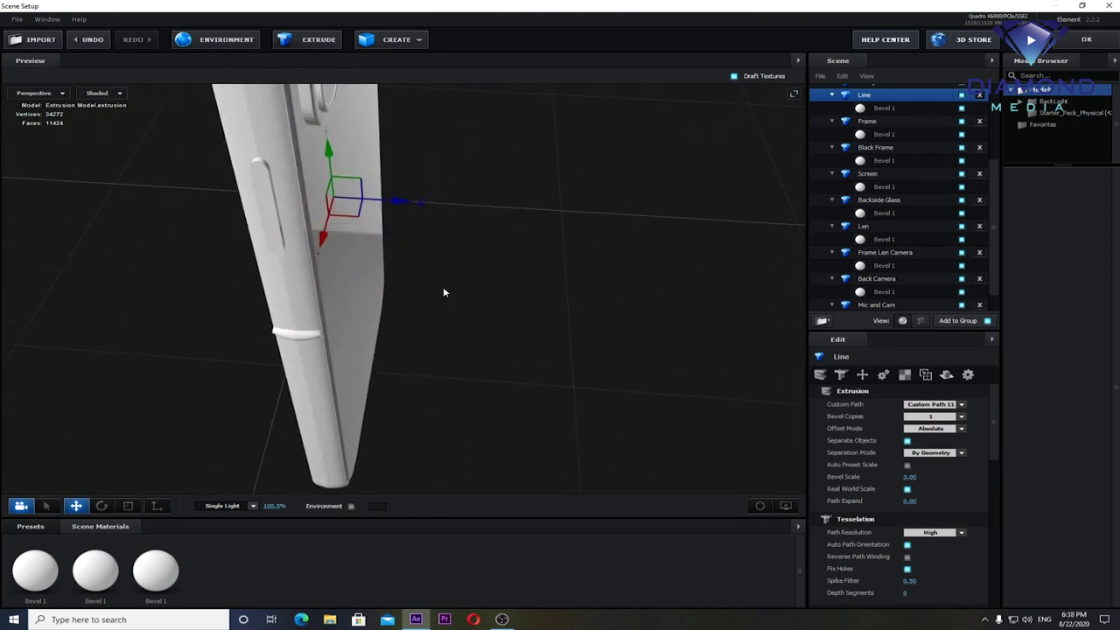
scroll(458, 325, "up", 3)
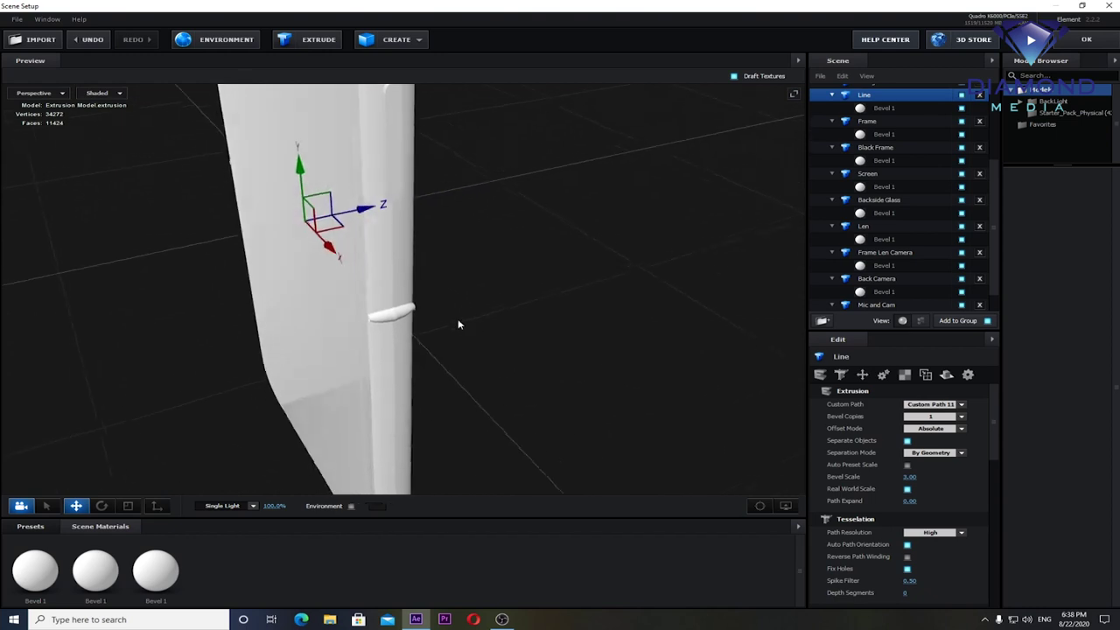
left_click_drag(457, 325, 513, 306)
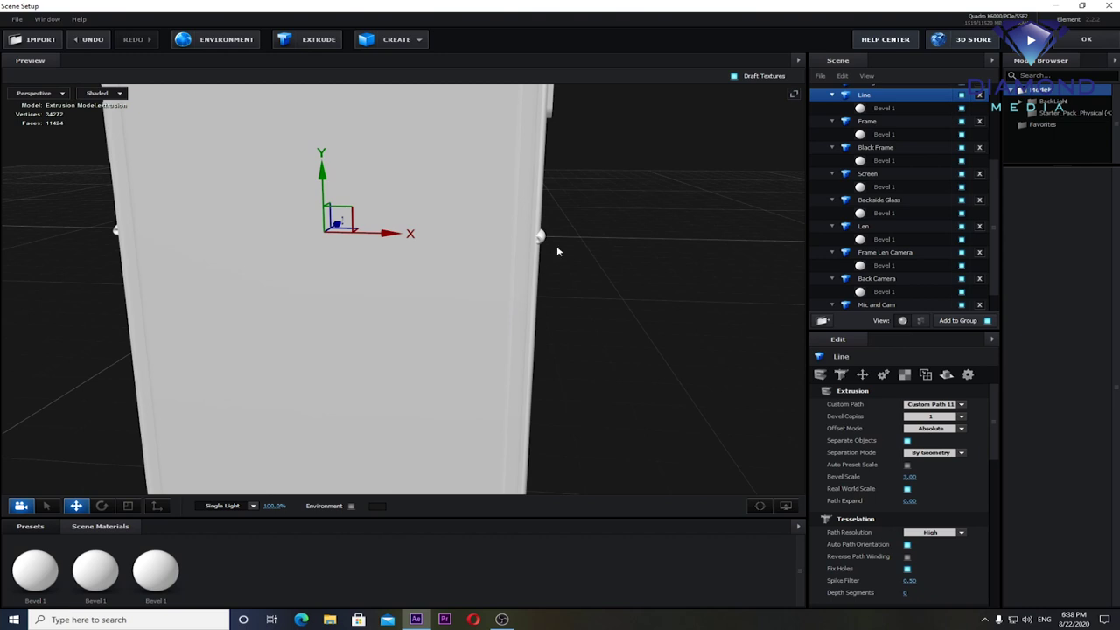
scroll(545, 250, "up", 2)
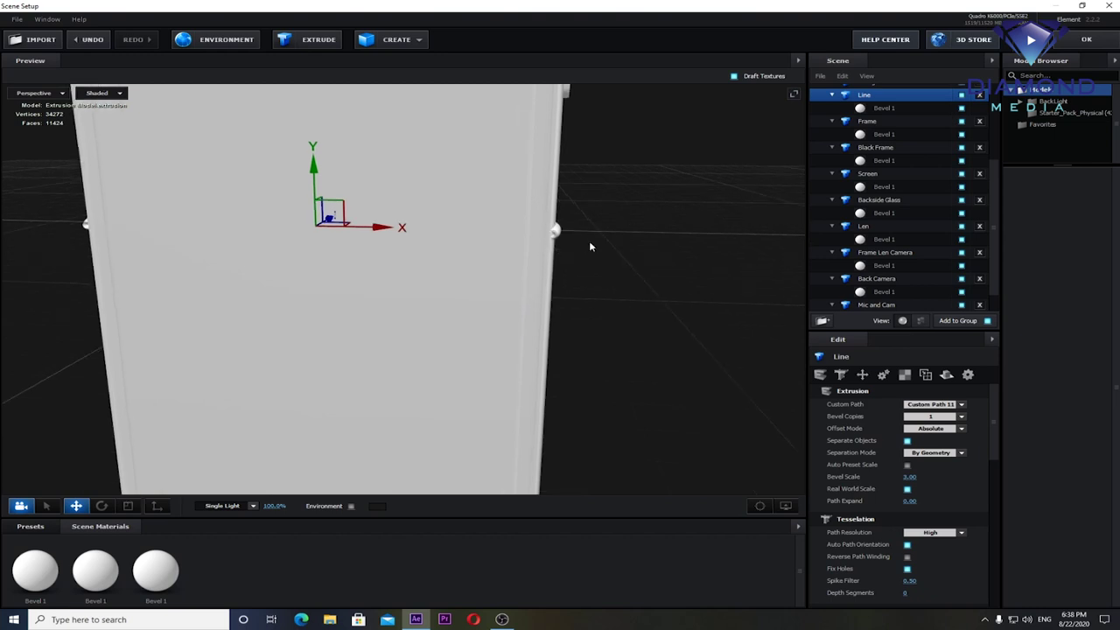
left_click(891, 112)
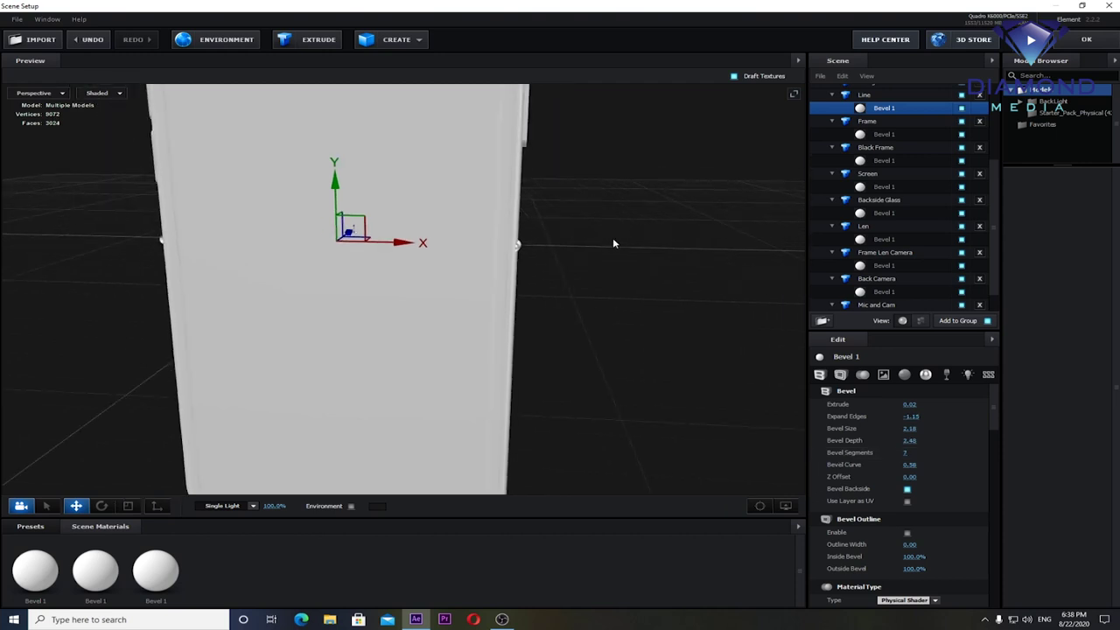
left_click(102, 505)
scroll(909, 155, "up", 3)
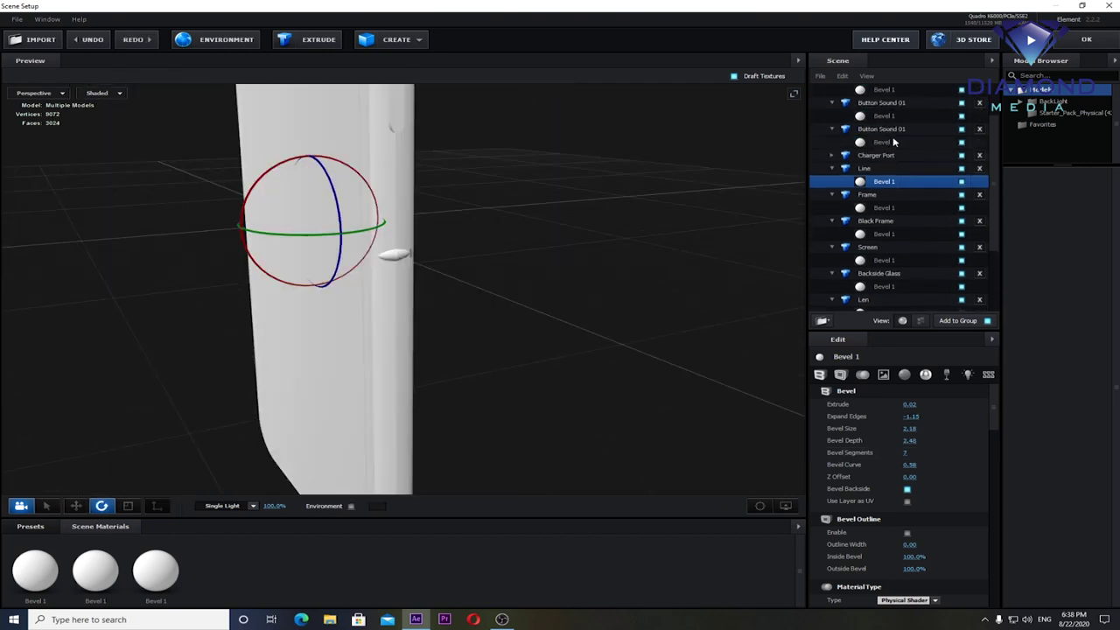
left_click(870, 169)
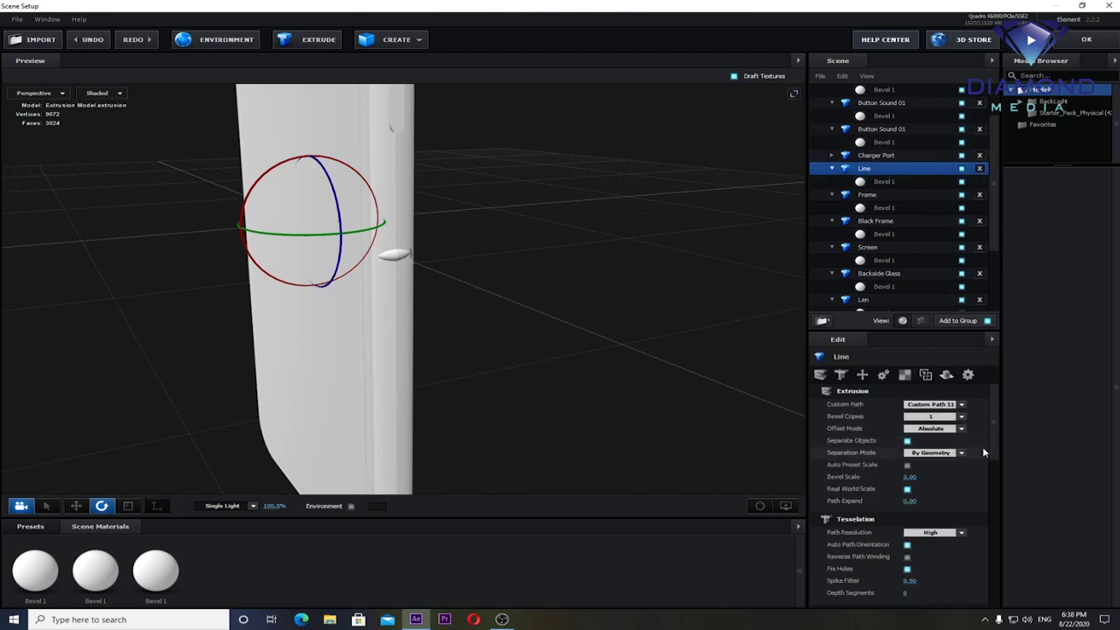
Step: Rotate the Line strip and set its X orientation to exactly 270°
scroll(983, 448, "down", 3)
scroll(983, 444, "down", 3)
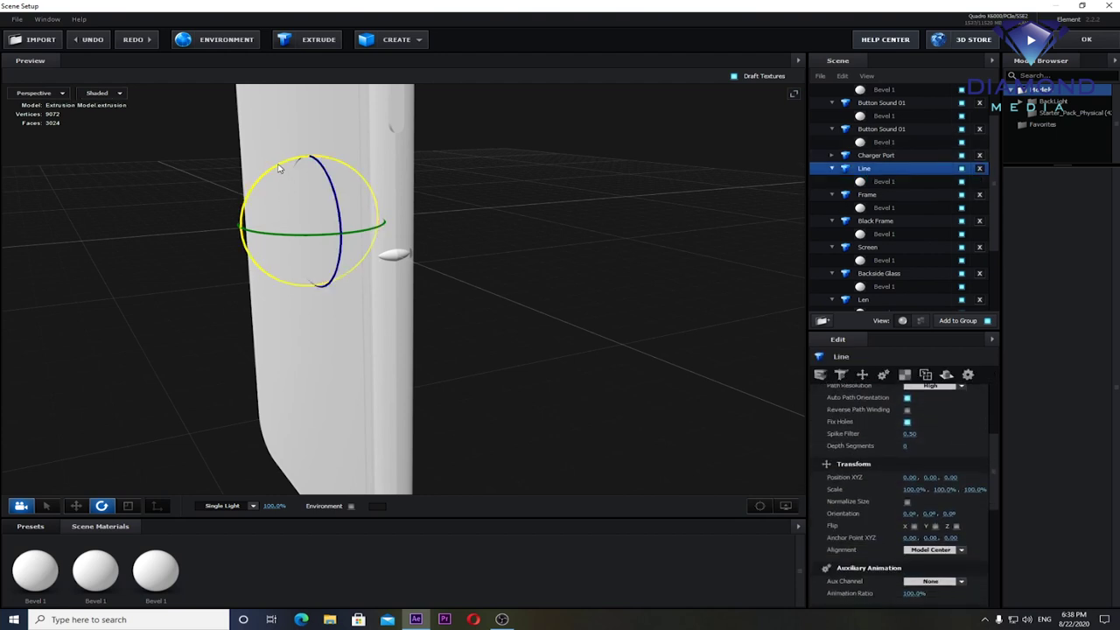
left_click_drag(281, 169, 234, 216)
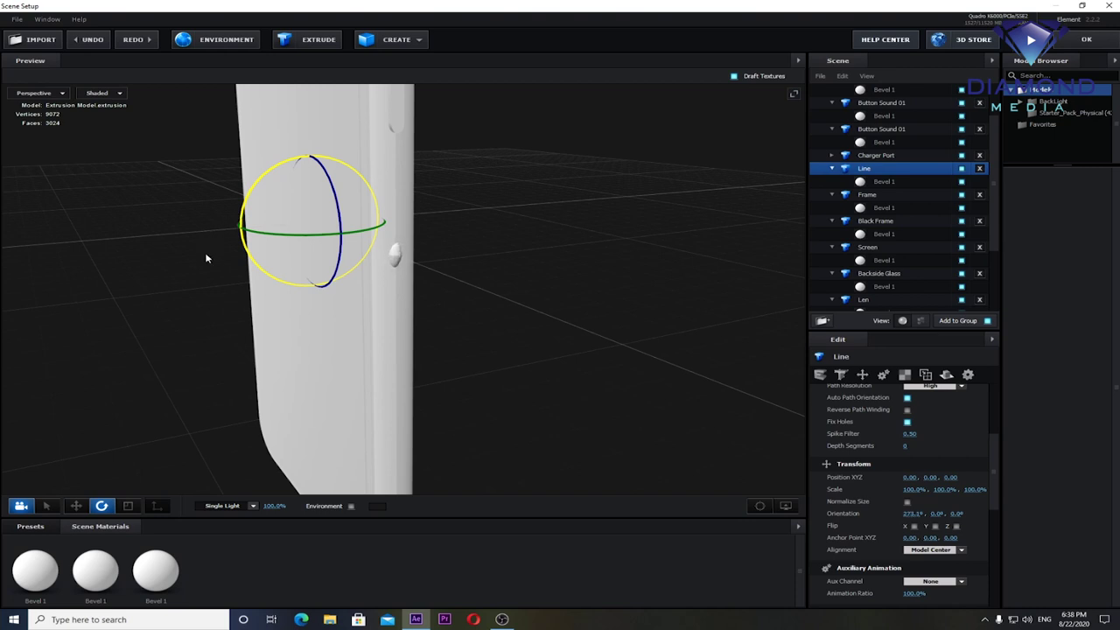
left_click(913, 514)
type("270")
key("Return")
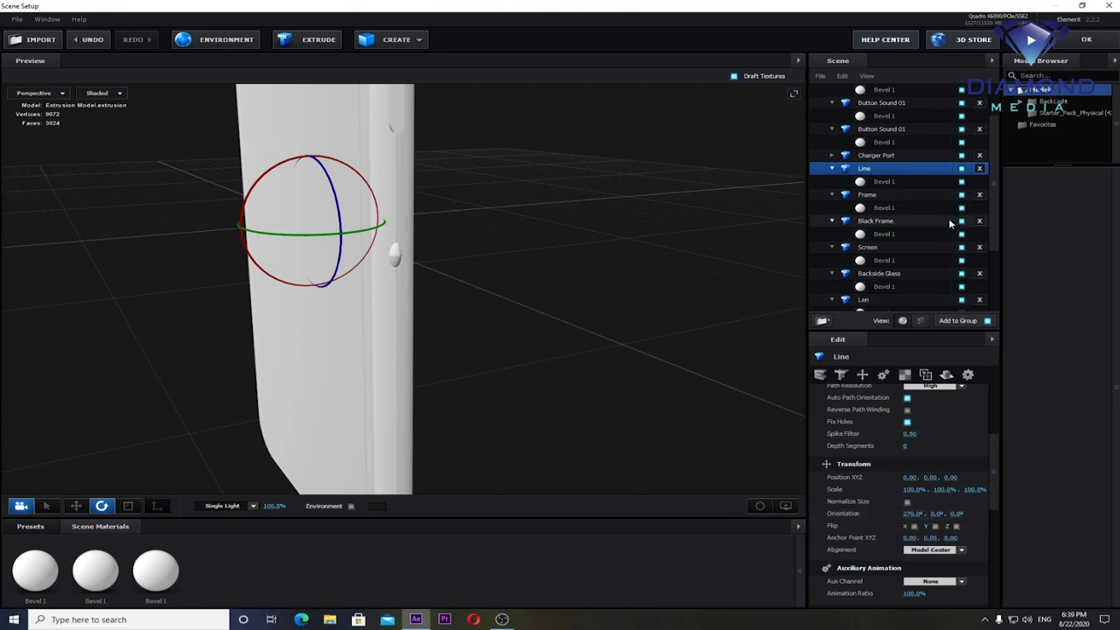
left_click(886, 181)
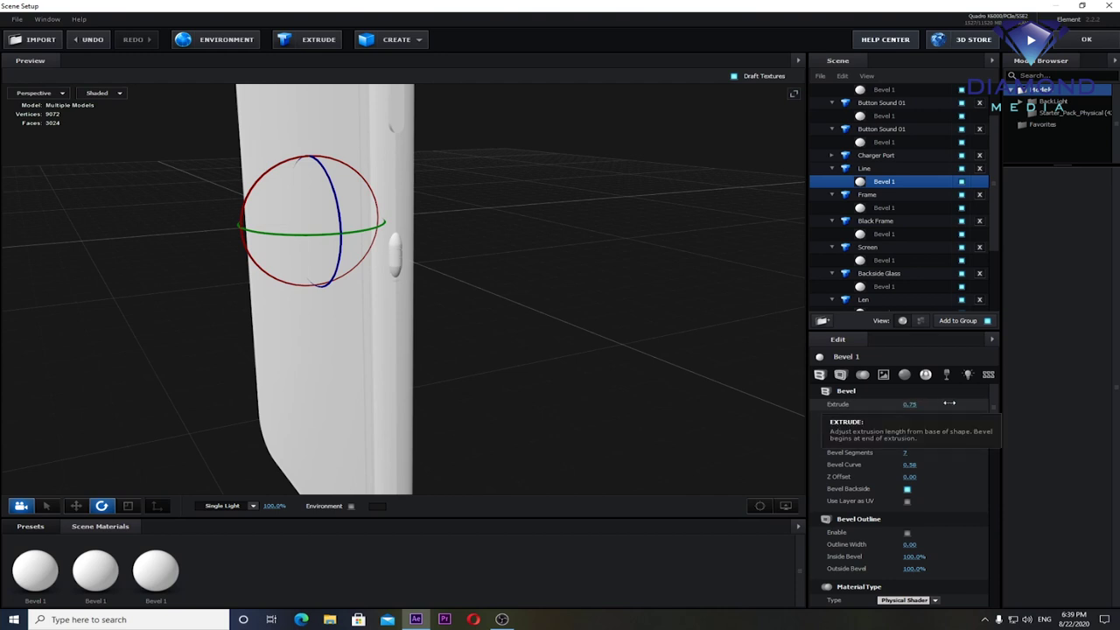
Step: Adjust the Line bevel's Extrude, Expand Edges, Bevel Size and Bevel Depth into a thin strip
left_click_drag(944, 407, 1030, 412)
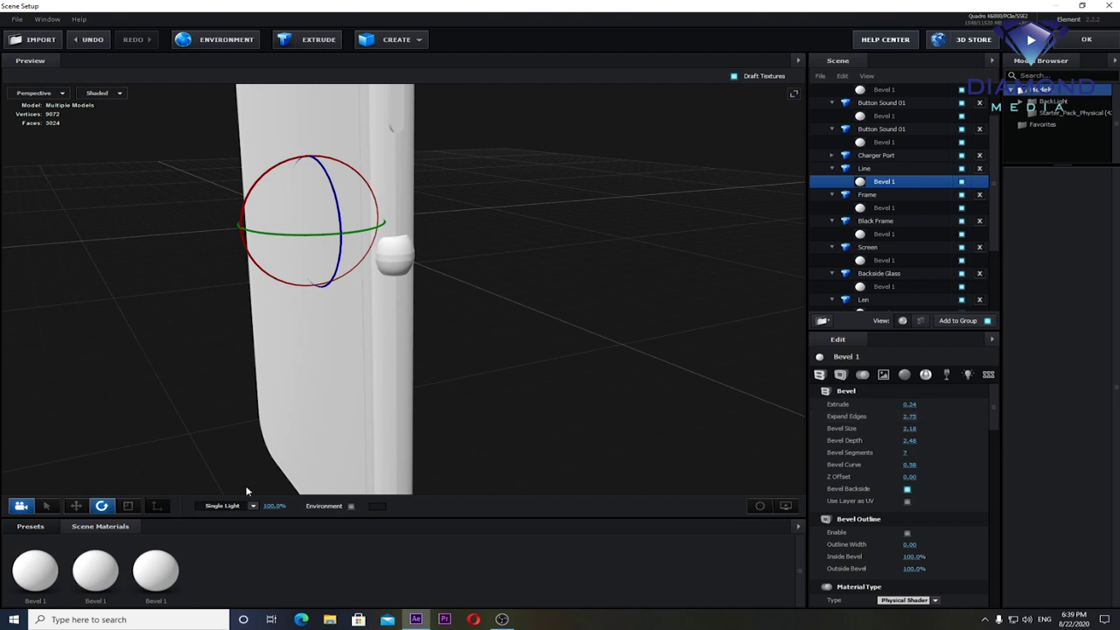
left_click_drag(910, 416, 1117, 405)
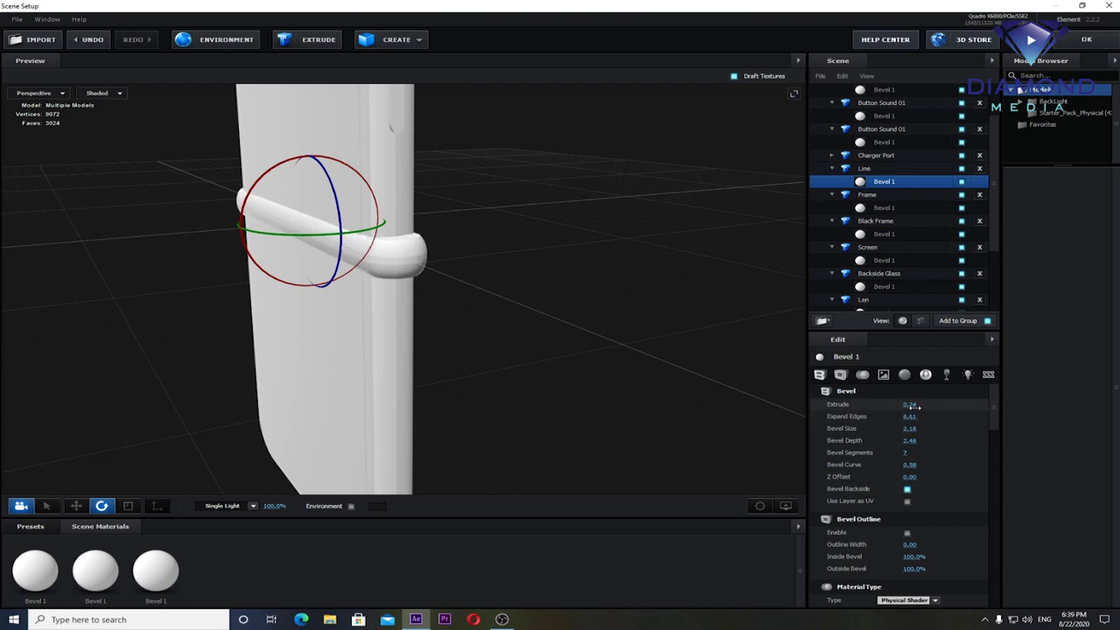
left_click_drag(911, 428, 822, 435)
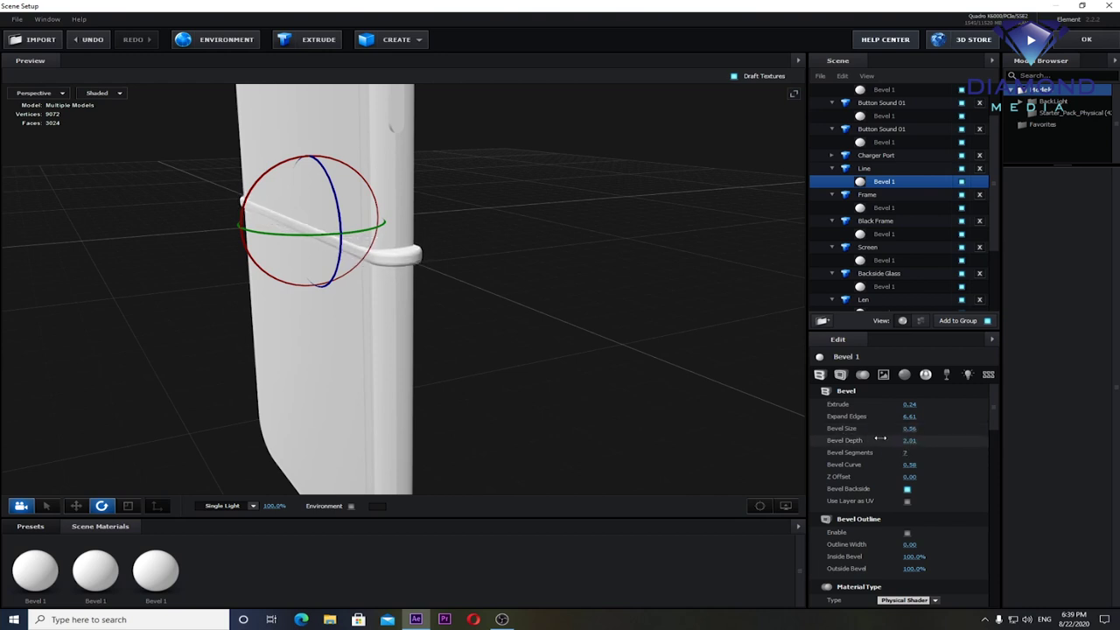
mouse_move(853, 440)
left_mouse_down()
mouse_move(918, 465)
mouse_move(906, 449)
mouse_move(818, 435)
left_mouse_up()
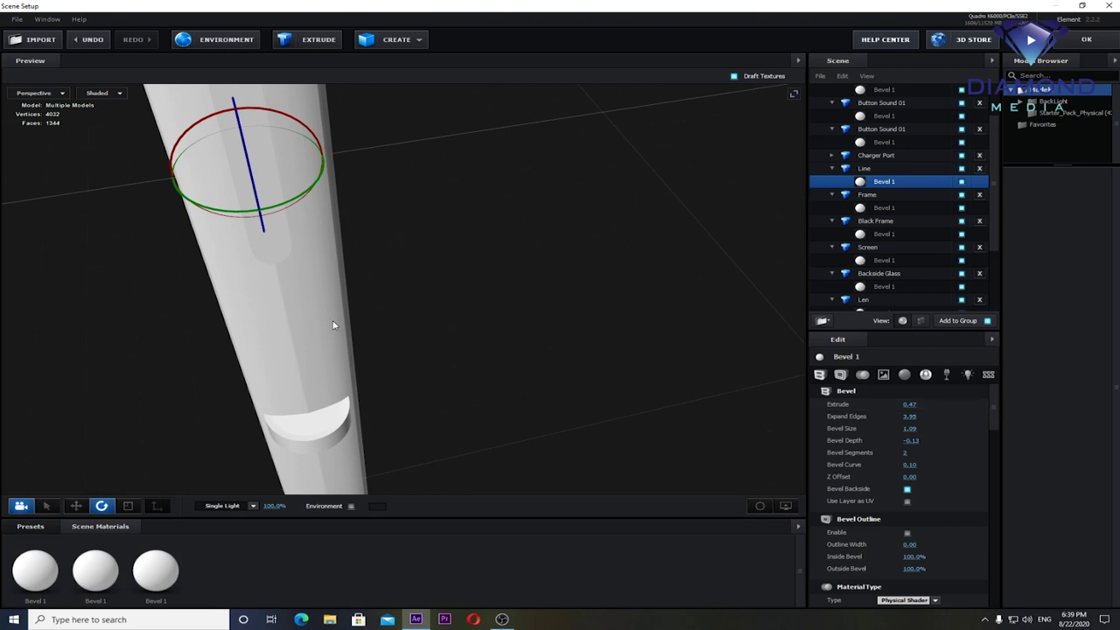
Step: Stretch the strip longer along Y with the scale tool and widen its edges
left_click(76, 506)
mouse_move(457, 389)
left_mouse_down()
mouse_move(492, 370)
mouse_move(509, 373)
mouse_move(502, 383)
mouse_move(519, 363)
mouse_move(625, 318)
mouse_move(470, 275)
left_mouse_up()
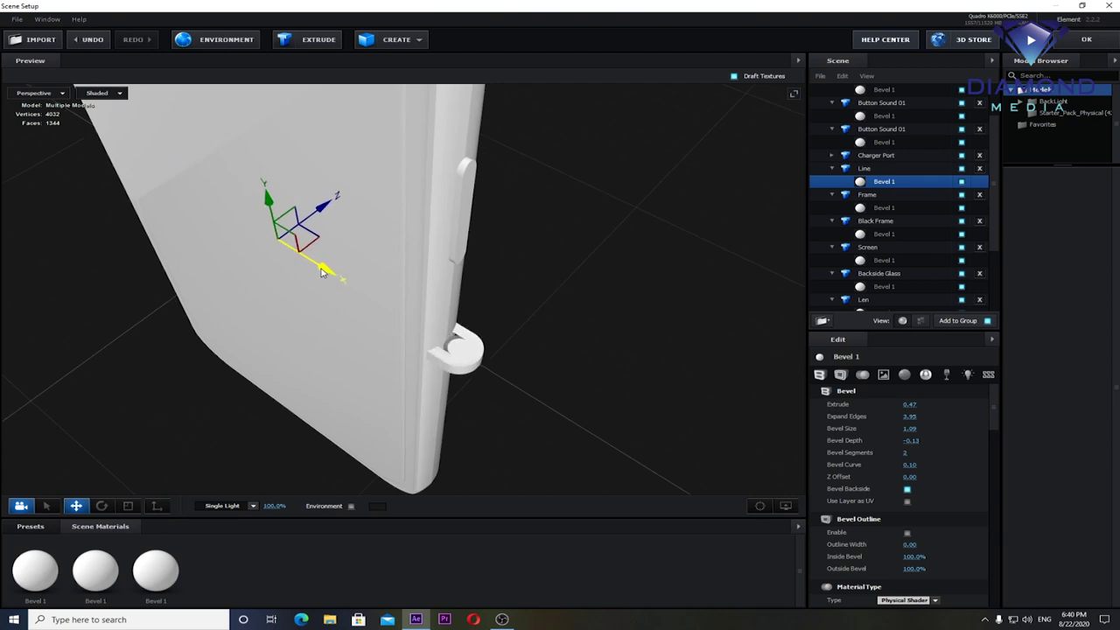
left_click_drag(522, 367, 525, 363)
mouse_move(575, 405)
left_mouse_down()
mouse_move(567, 342)
mouse_move(554, 344)
mouse_move(638, 323)
left_mouse_up()
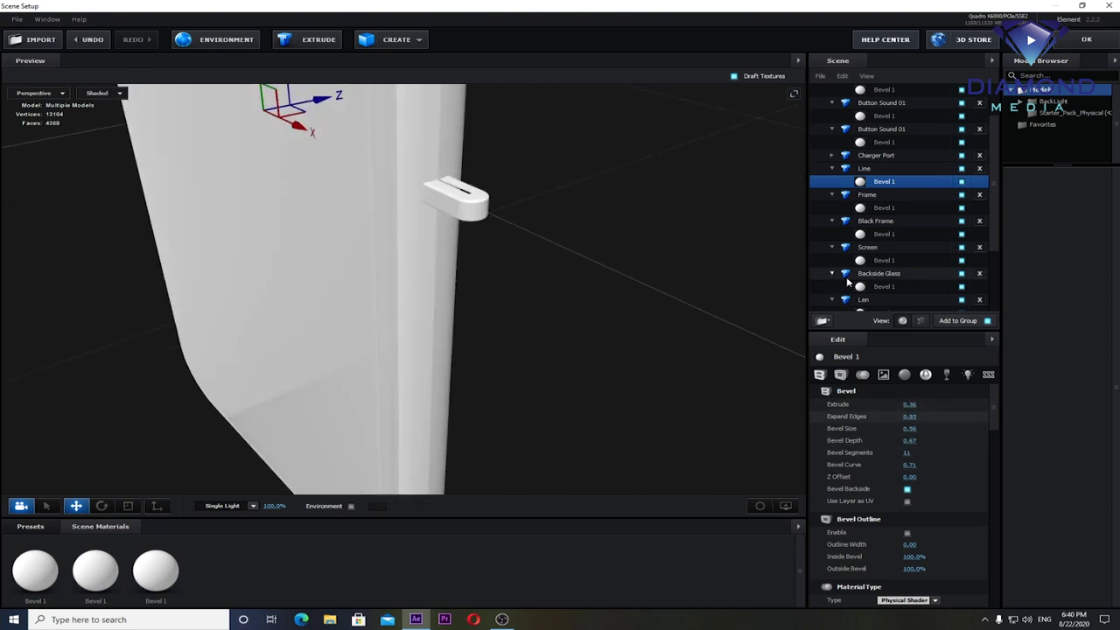
left_click_drag(609, 294, 524, 254)
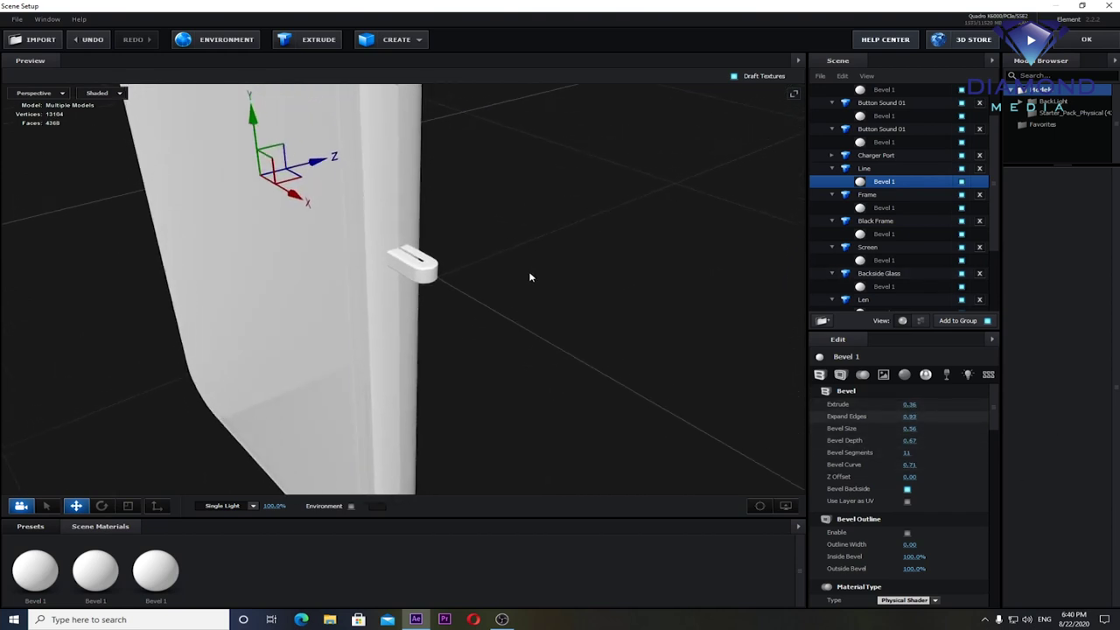
left_click(128, 508)
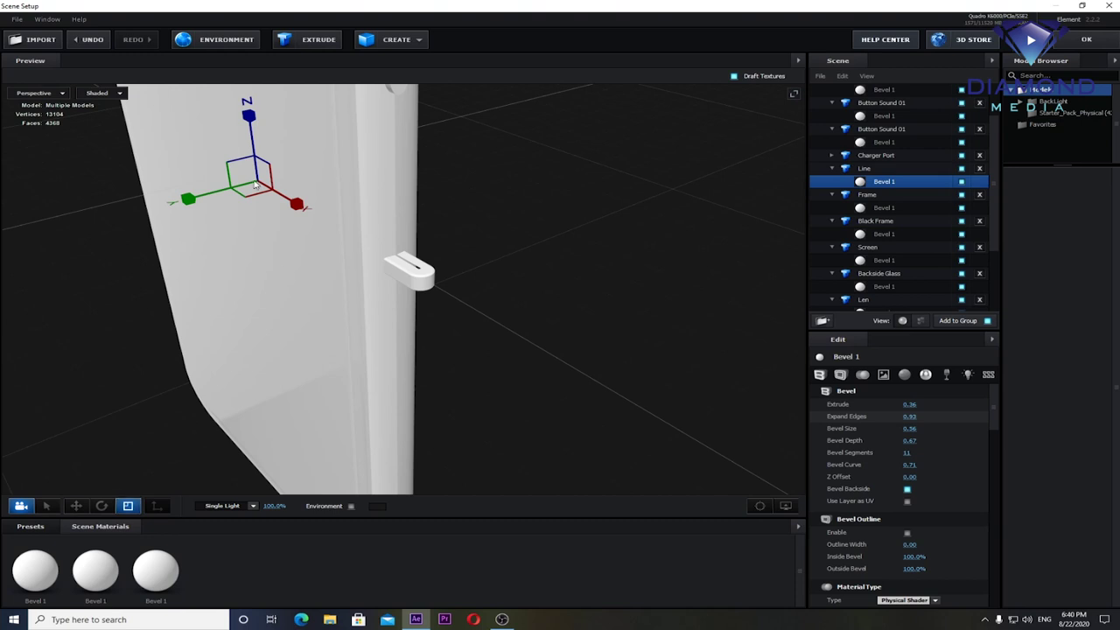
left_click_drag(187, 198, 175, 205)
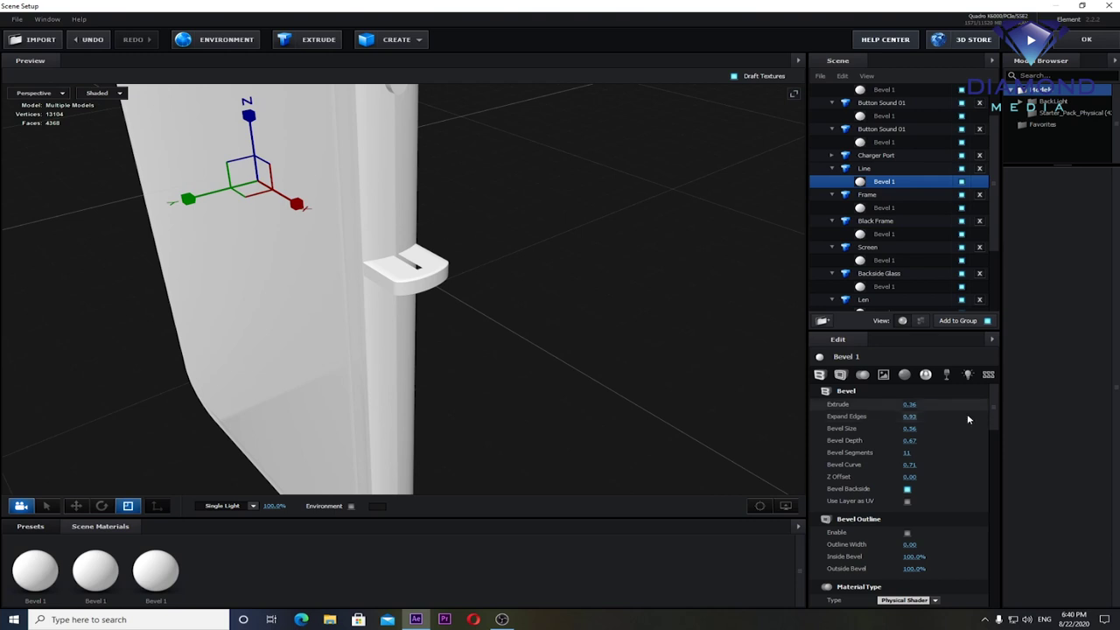
left_click_drag(908, 417, 904, 401)
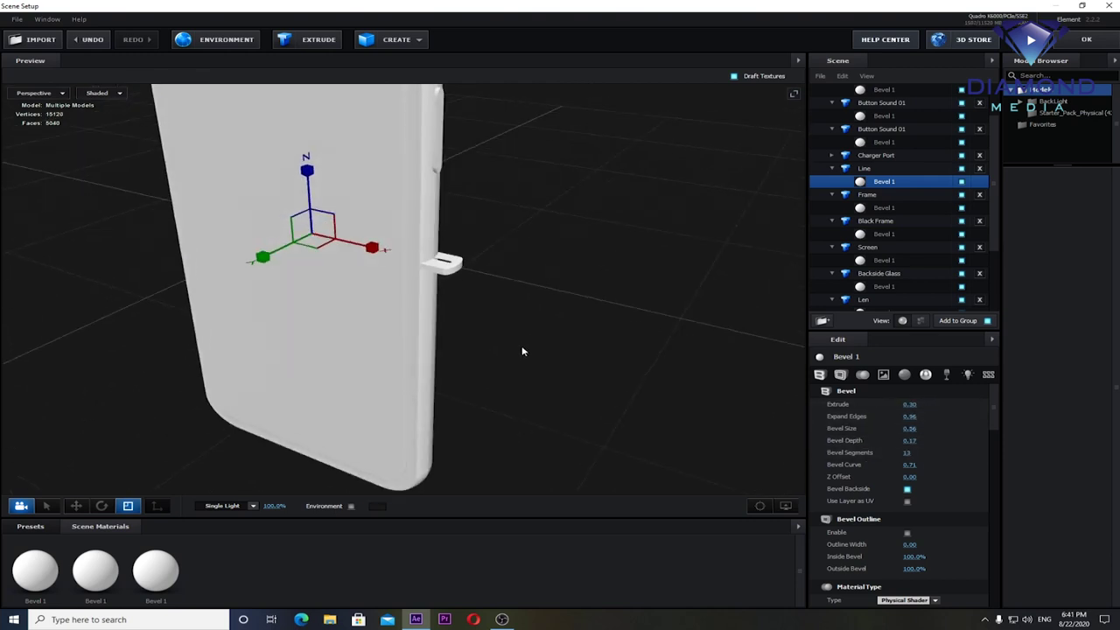
left_click_drag(522, 351, 571, 327)
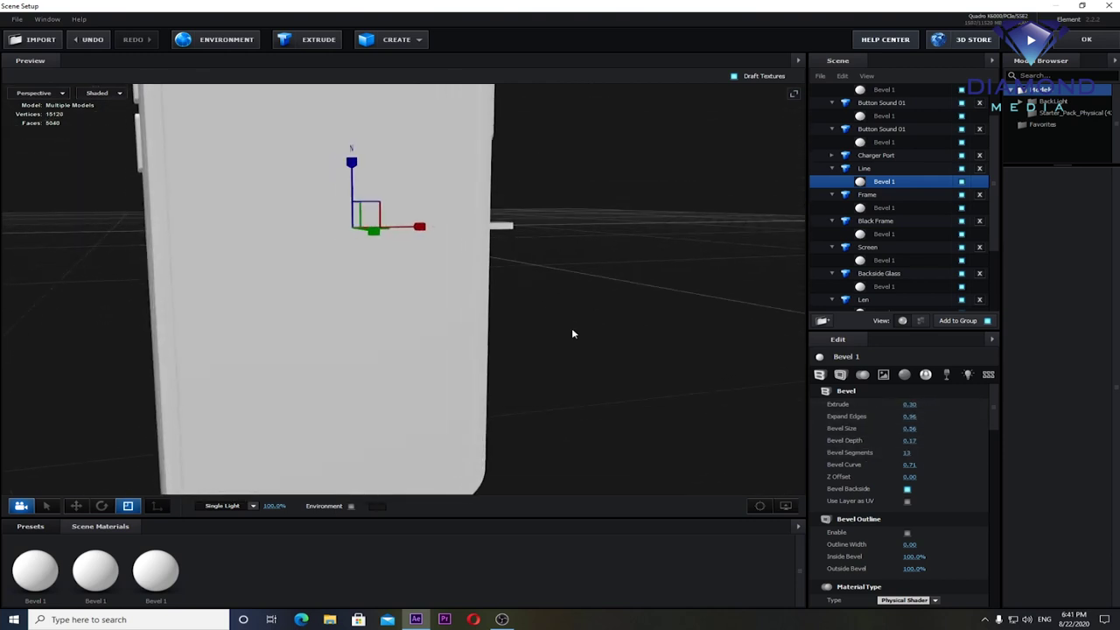
Step: Move the Line strip down to position 0, -1.37, 0 near the phone's bottom edge
left_click(77, 505)
left_click_drag(408, 224, 399, 228)
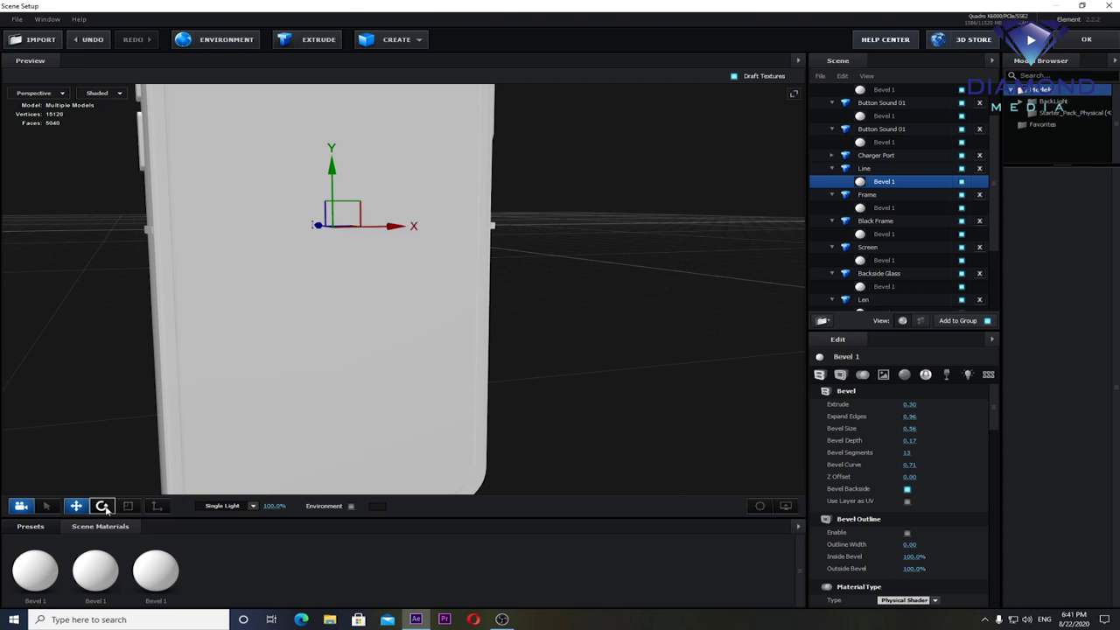
mouse_move(540, 288)
left_mouse_down()
mouse_move(412, 310)
mouse_move(447, 328)
mouse_move(457, 319)
left_mouse_up()
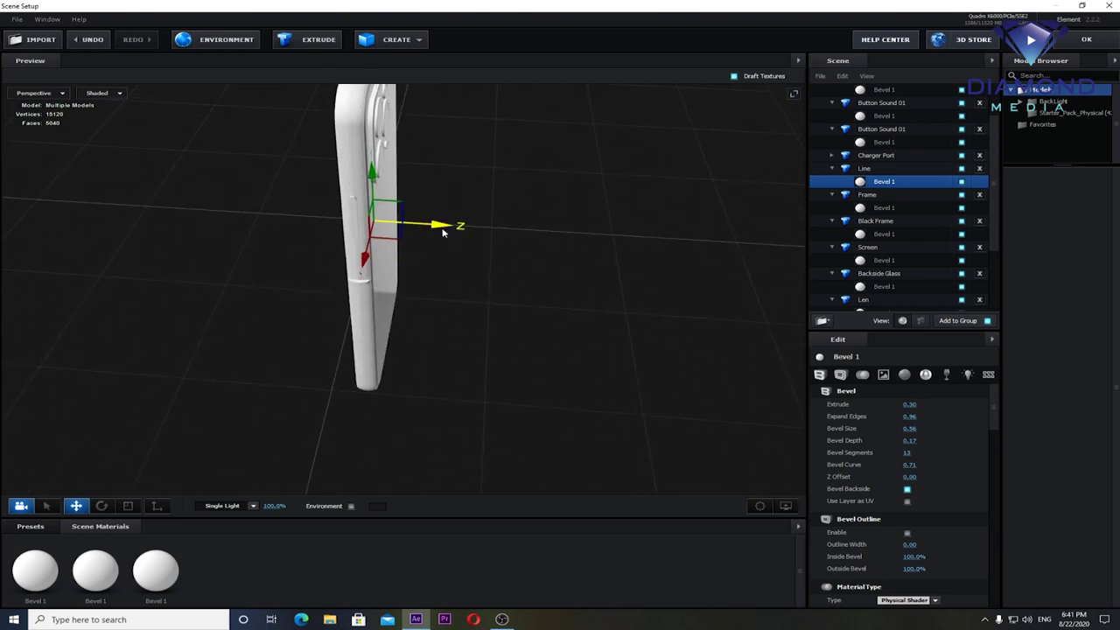
mouse_move(443, 229)
left_mouse_down()
mouse_move(430, 330)
mouse_move(562, 302)
mouse_move(537, 326)
left_mouse_up()
left_click(128, 505)
mouse_move(453, 282)
left_mouse_down()
mouse_move(532, 278)
mouse_move(424, 261)
left_mouse_up()
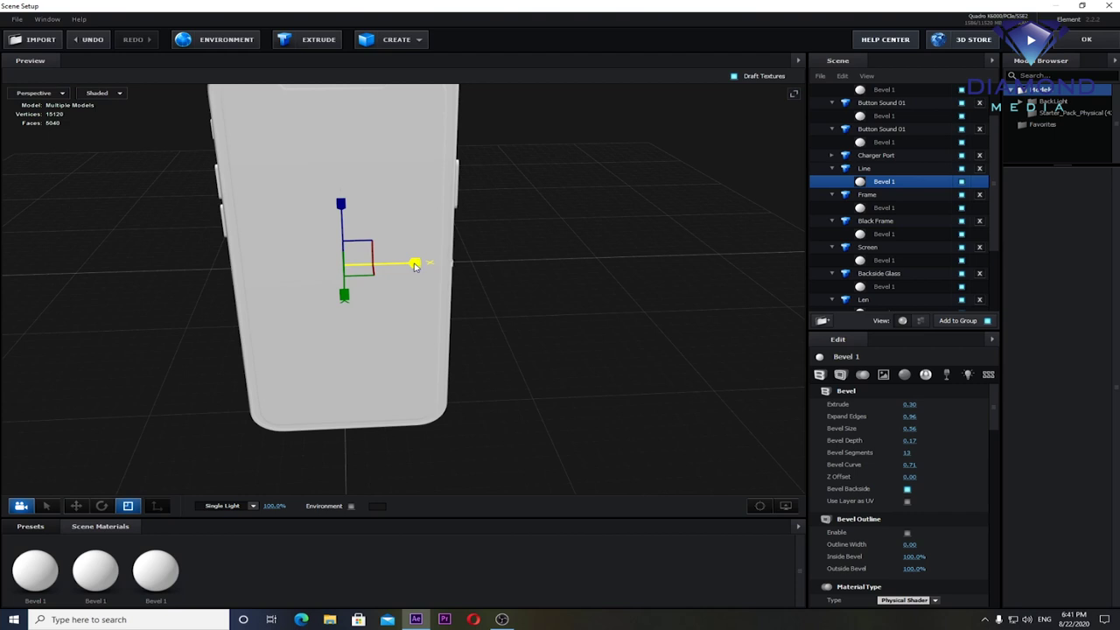
left_click(76, 506)
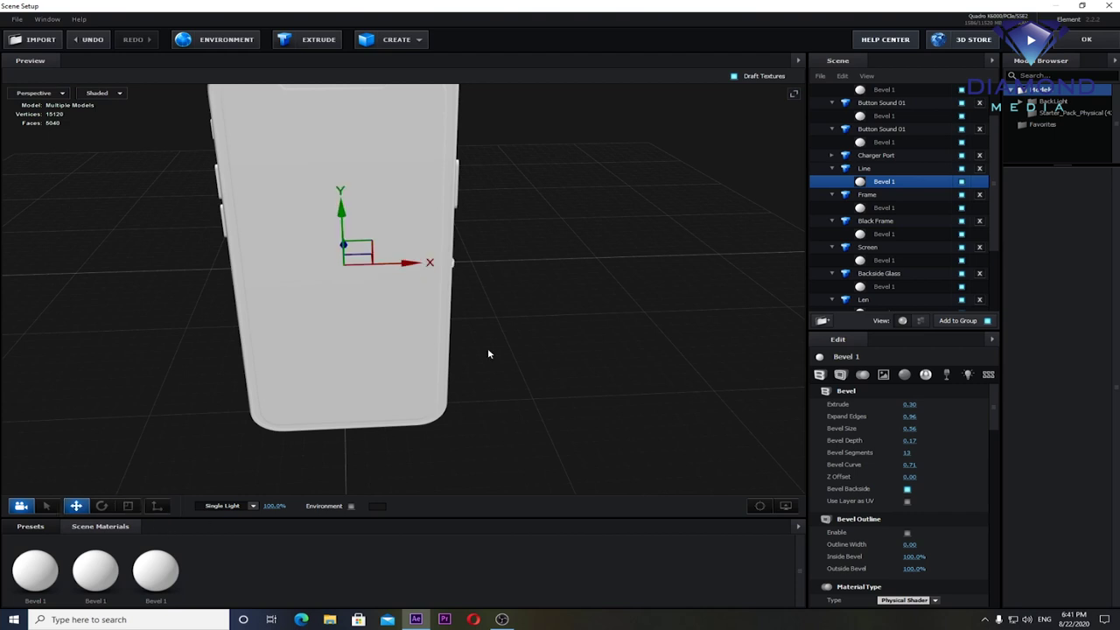
left_click_drag(487, 347, 530, 318)
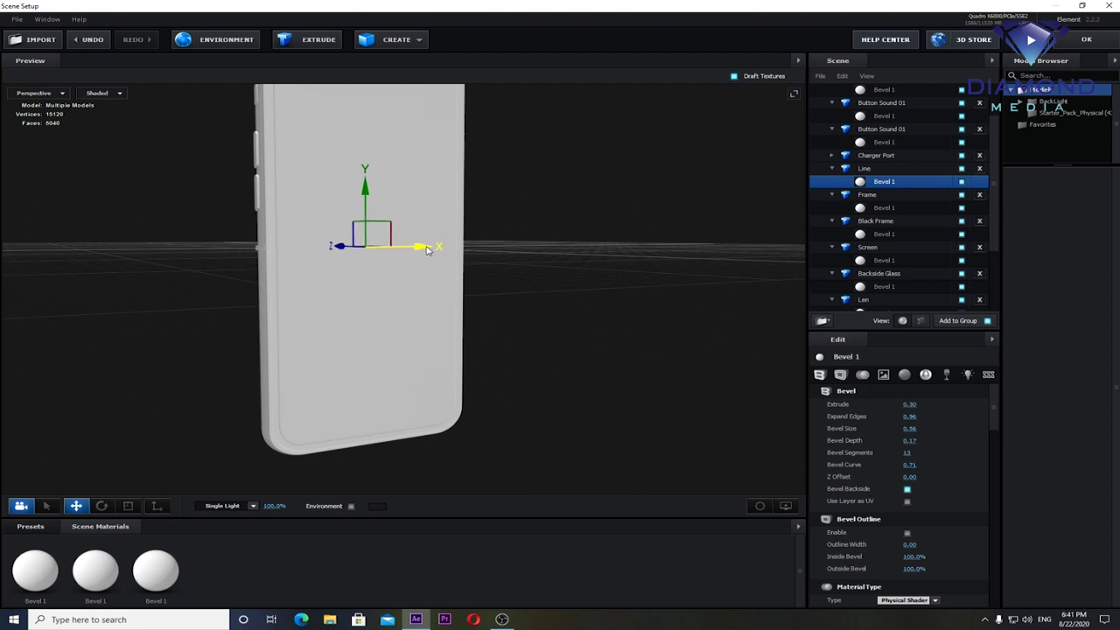
mouse_move(596, 287)
left_mouse_down()
mouse_move(479, 283)
mouse_move(555, 290)
left_mouse_up()
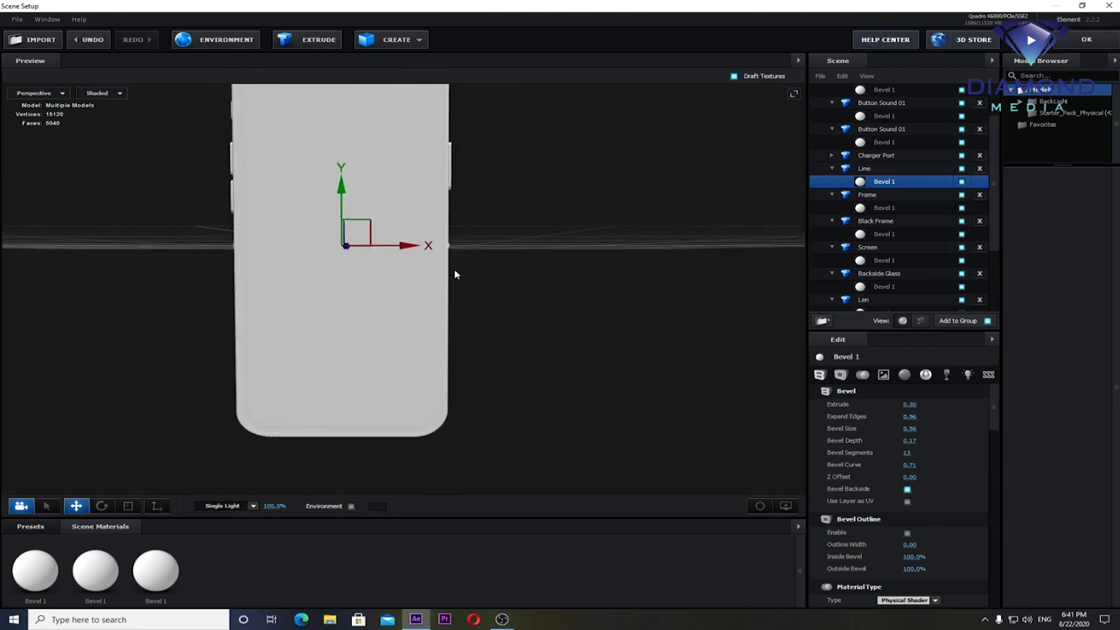
left_click_drag(342, 200, 333, 344)
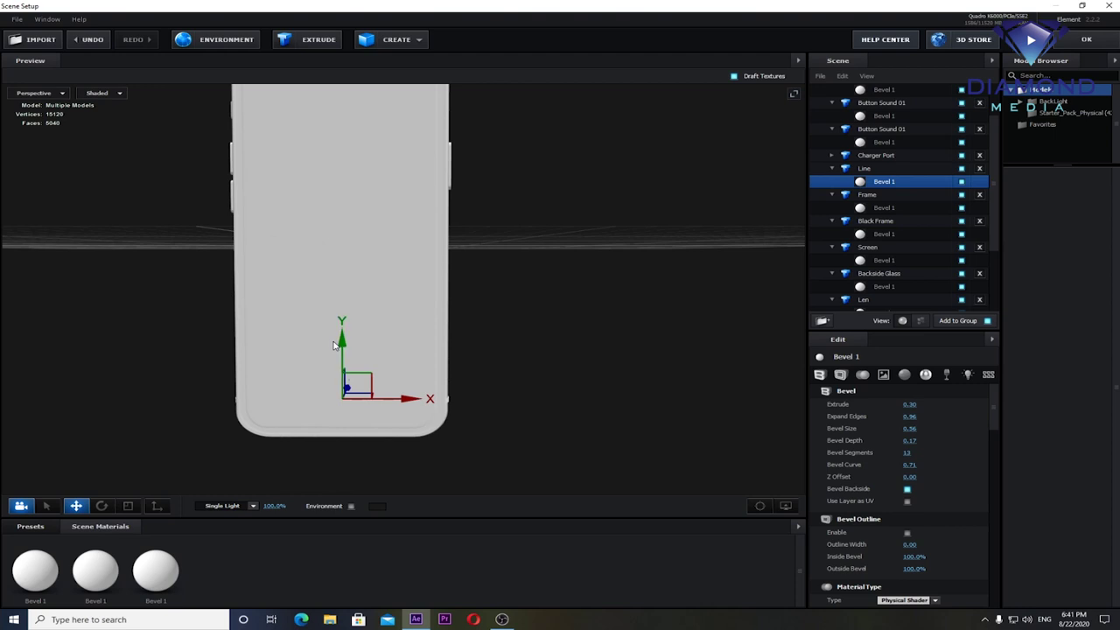
left_click(865, 168)
Step: Duplicate the Line strip and raise the copy to Position Y 1.39 near the top
right_click(865, 167)
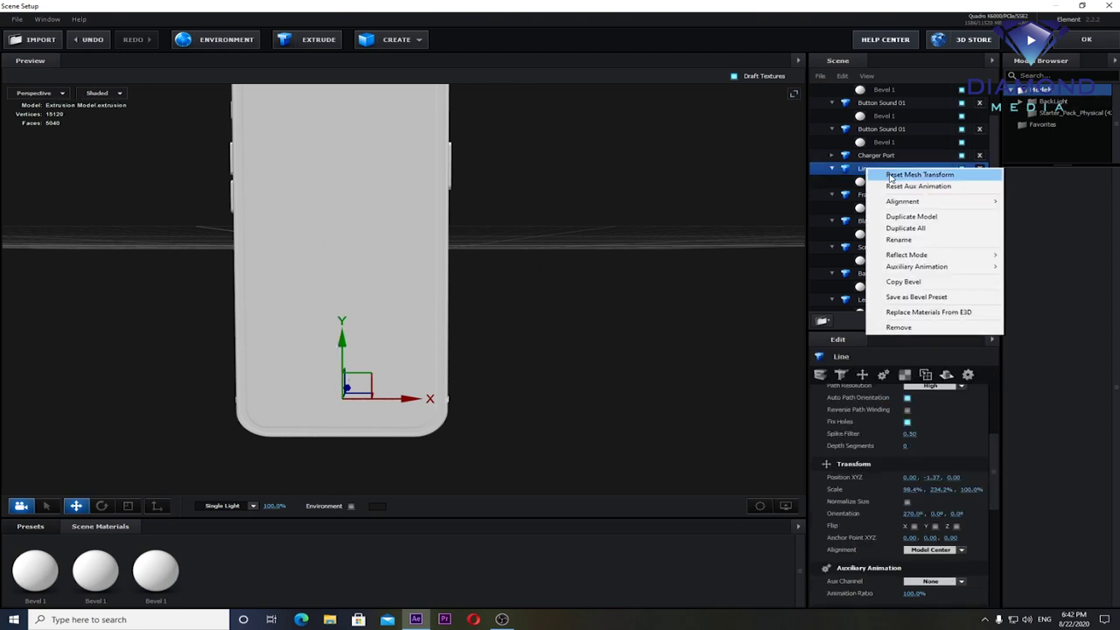
left_click(908, 217)
left_click_drag(342, 333, 385, 60)
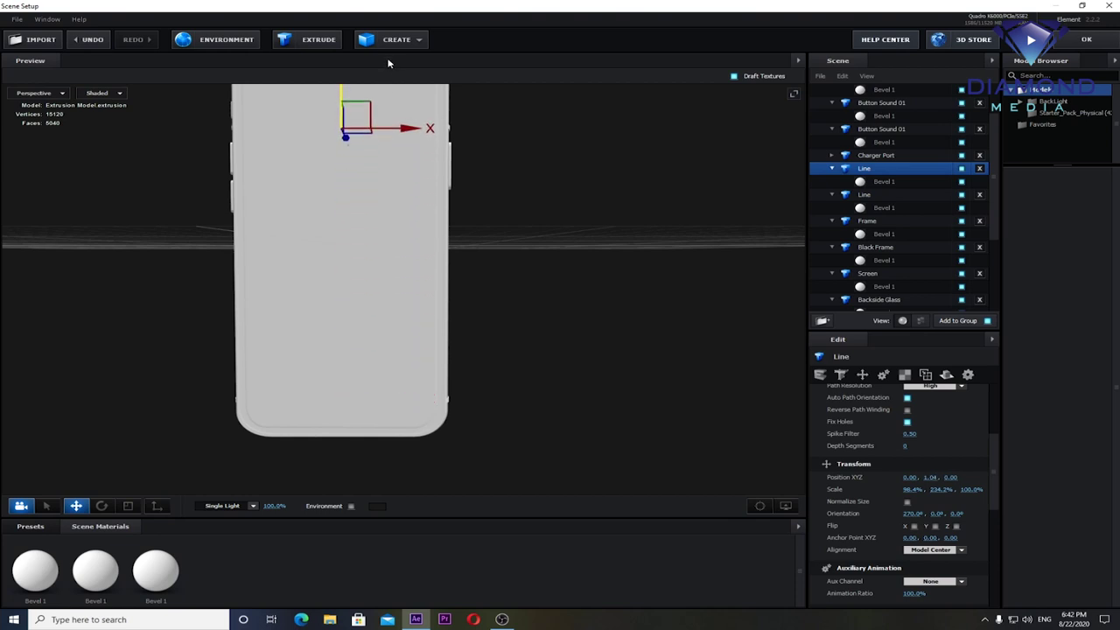
left_click_drag(333, 187, 336, 158)
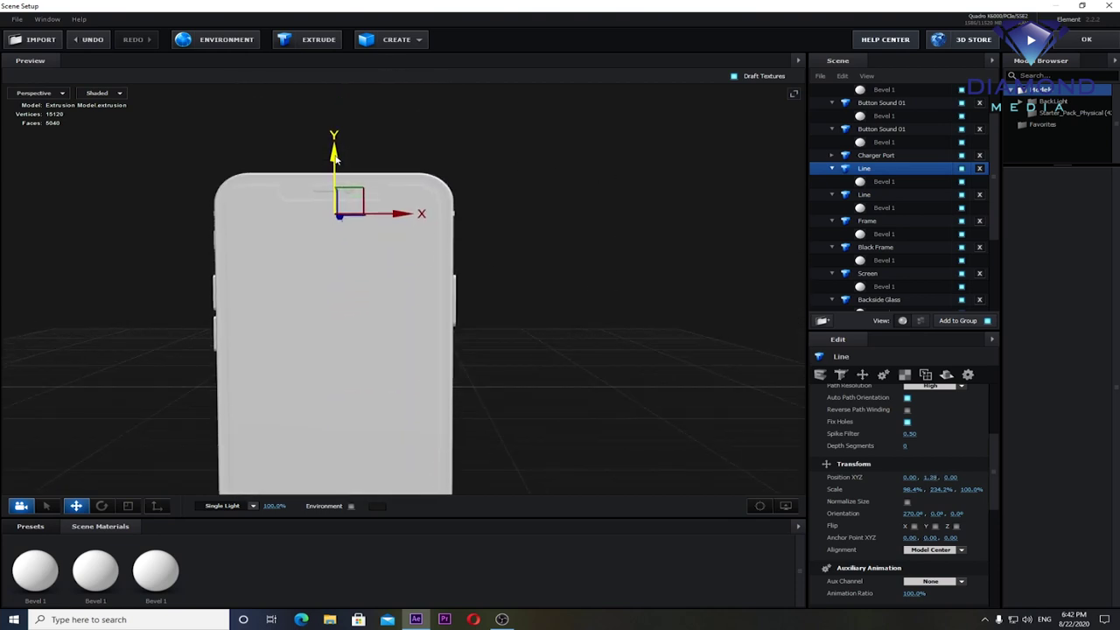
scroll(628, 195, "down", 2)
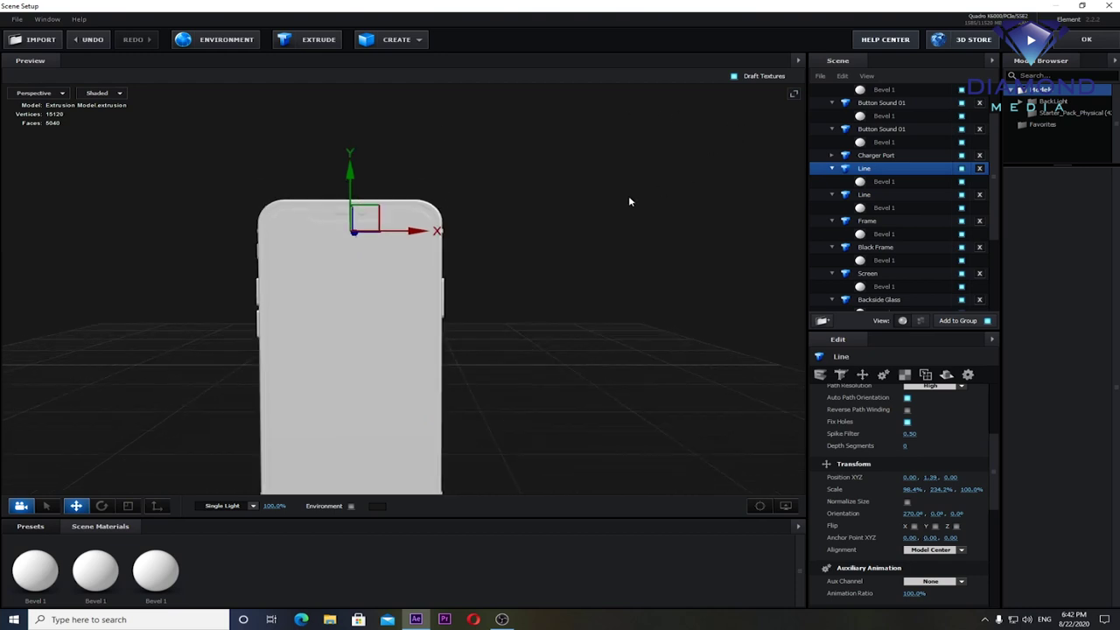
scroll(585, 282, "down", 2)
left_click_drag(585, 288, 516, 306)
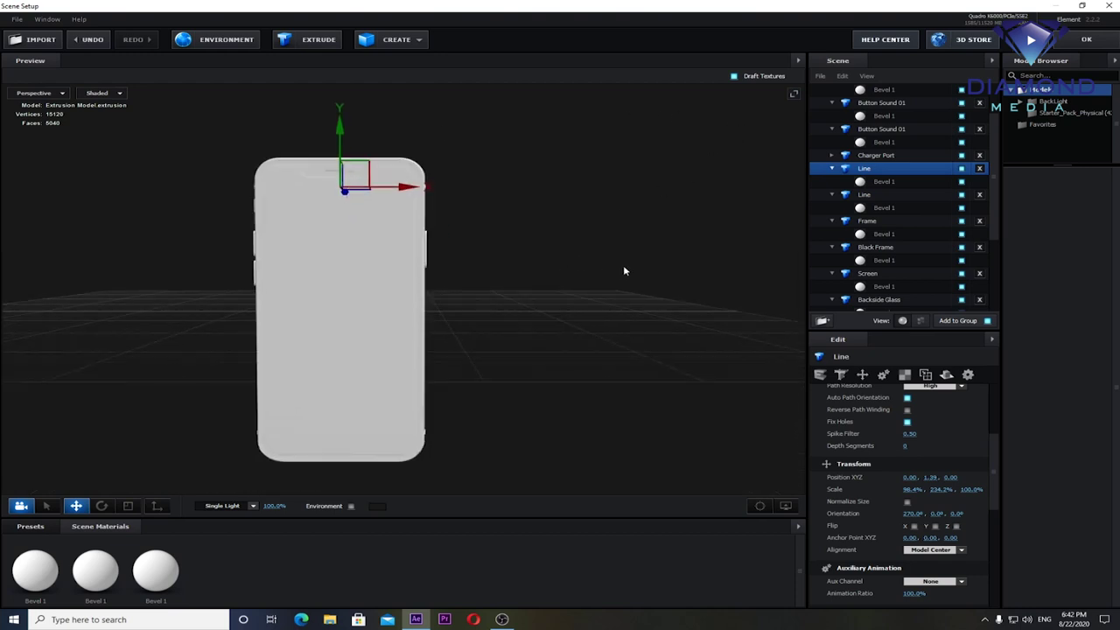
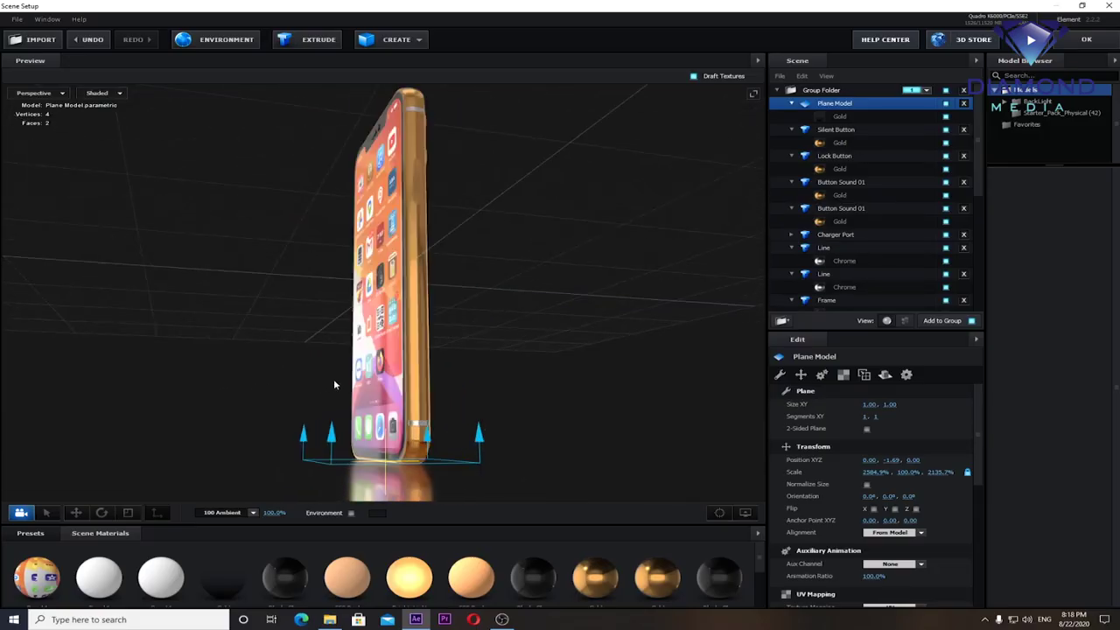
Step: Bring up the iPhone 11 Pro max composition and select the iphone Model.PNG blueprint layer
mouse_move(333, 383)
left_mouse_down()
mouse_move(464, 408)
mouse_move(244, 405)
mouse_move(139, 388)
left_mouse_up()
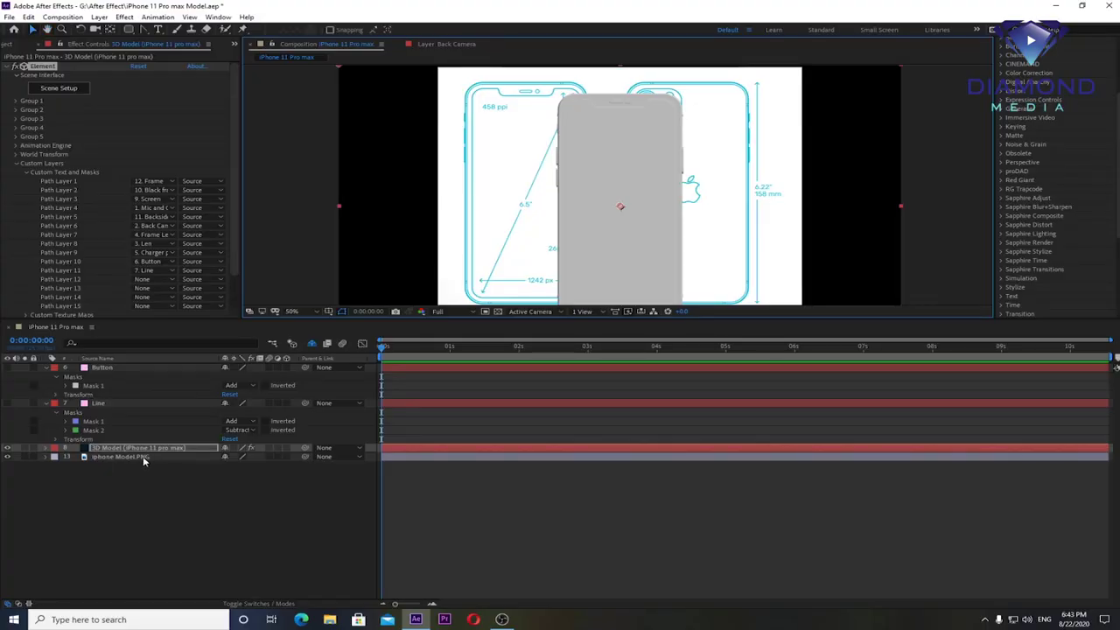
left_click(143, 459)
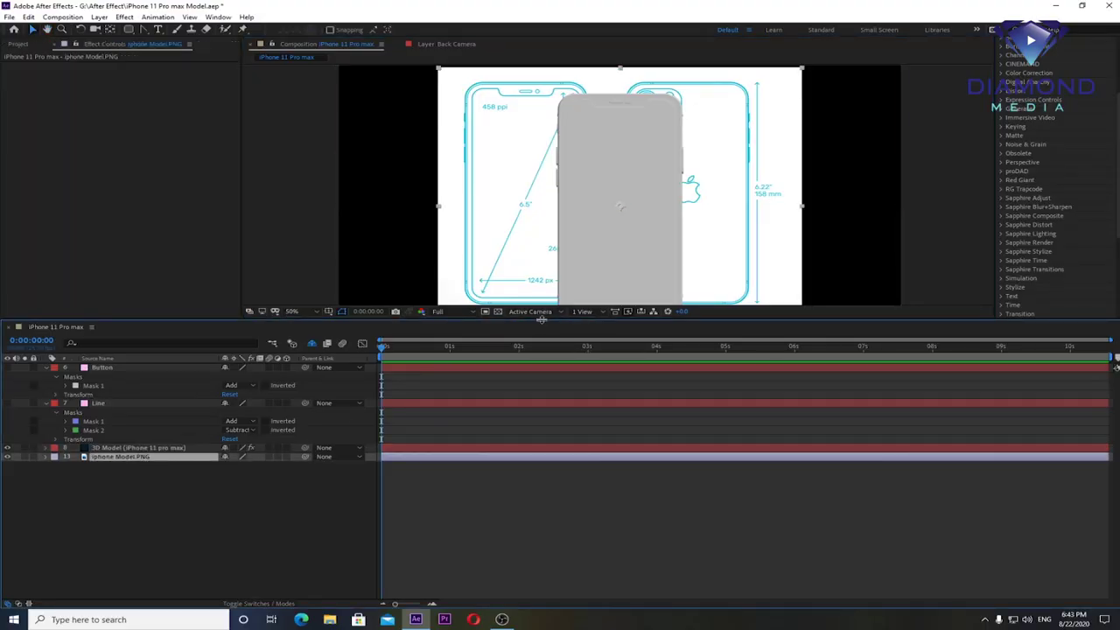
Step: Hide iphone Model.PNG, make it, Line and Button shy, and select the 3D Model layer
left_click_drag(541, 319, 546, 419)
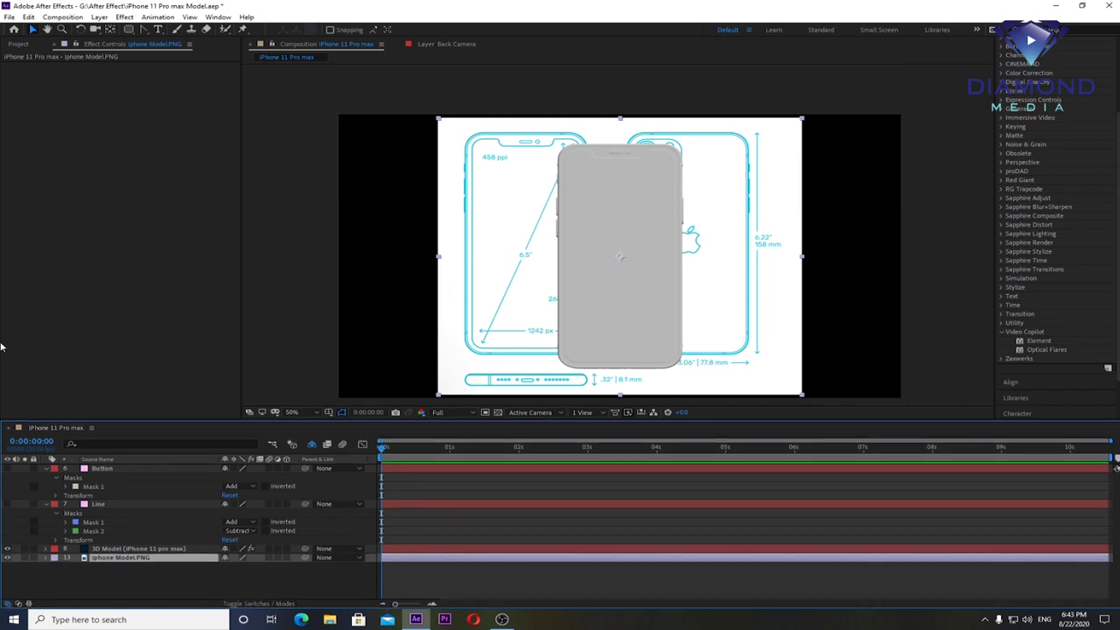
left_click(9, 558)
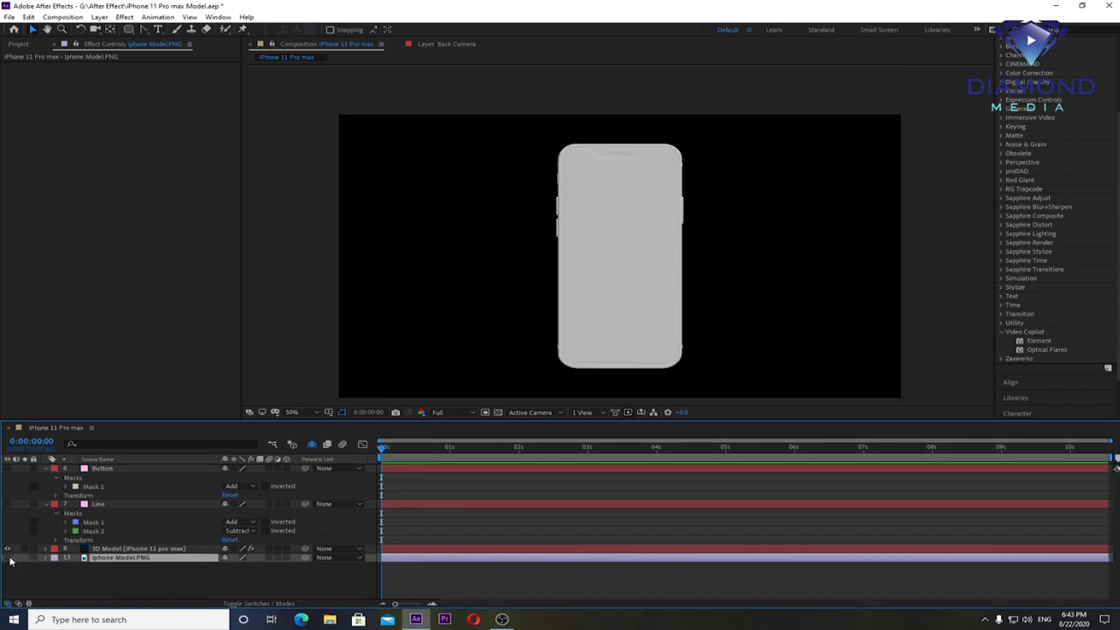
left_click(225, 558)
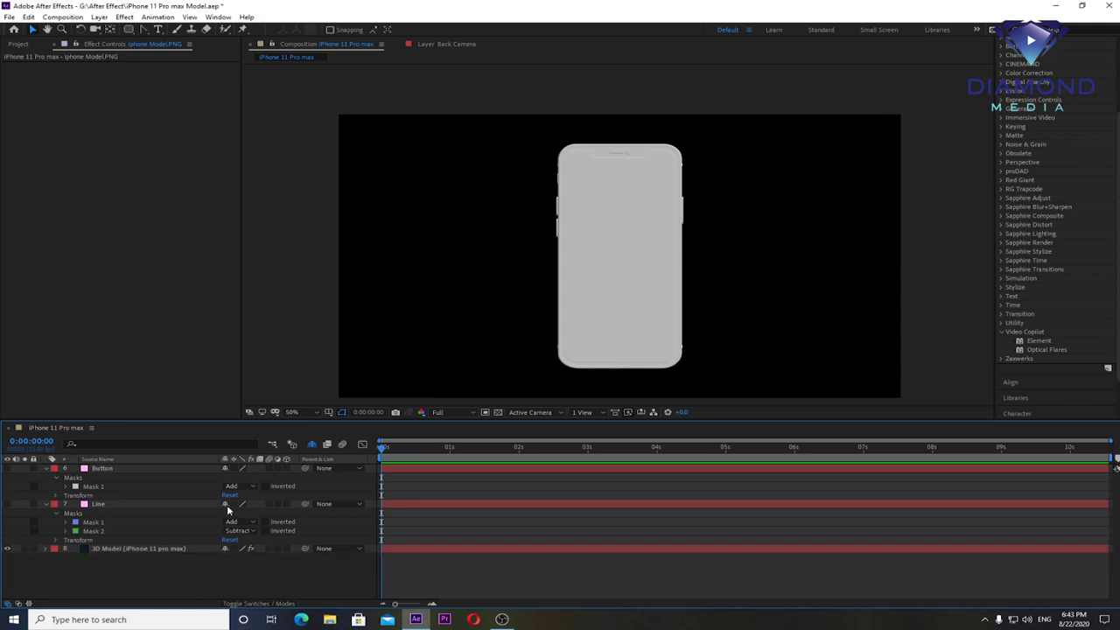
left_click(226, 505)
left_click(224, 469)
left_click(144, 469)
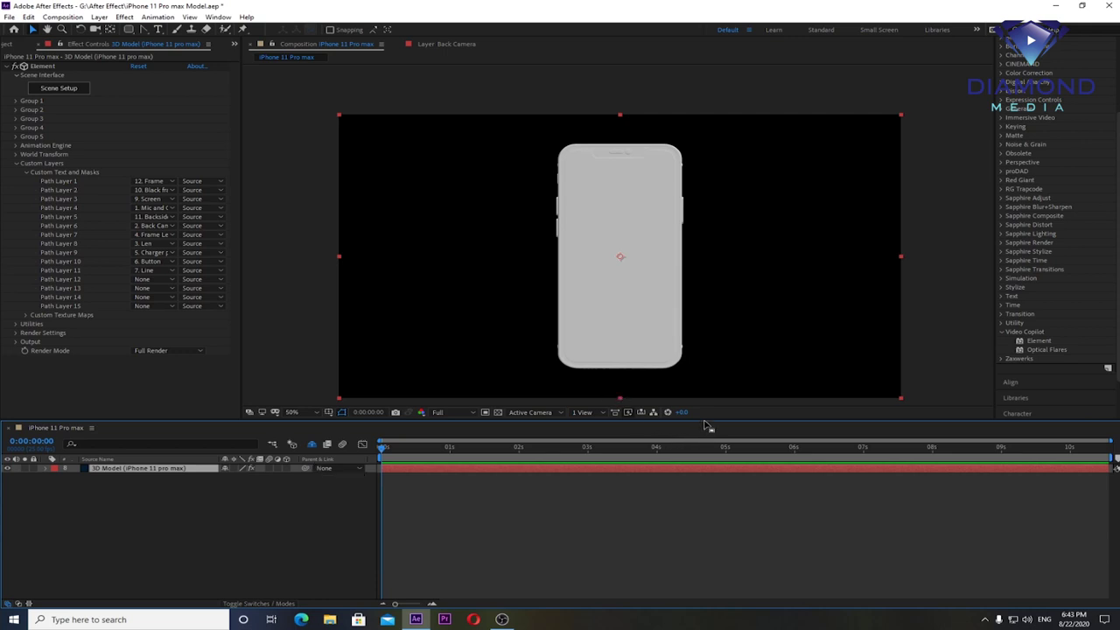
left_click_drag(705, 420, 705, 451)
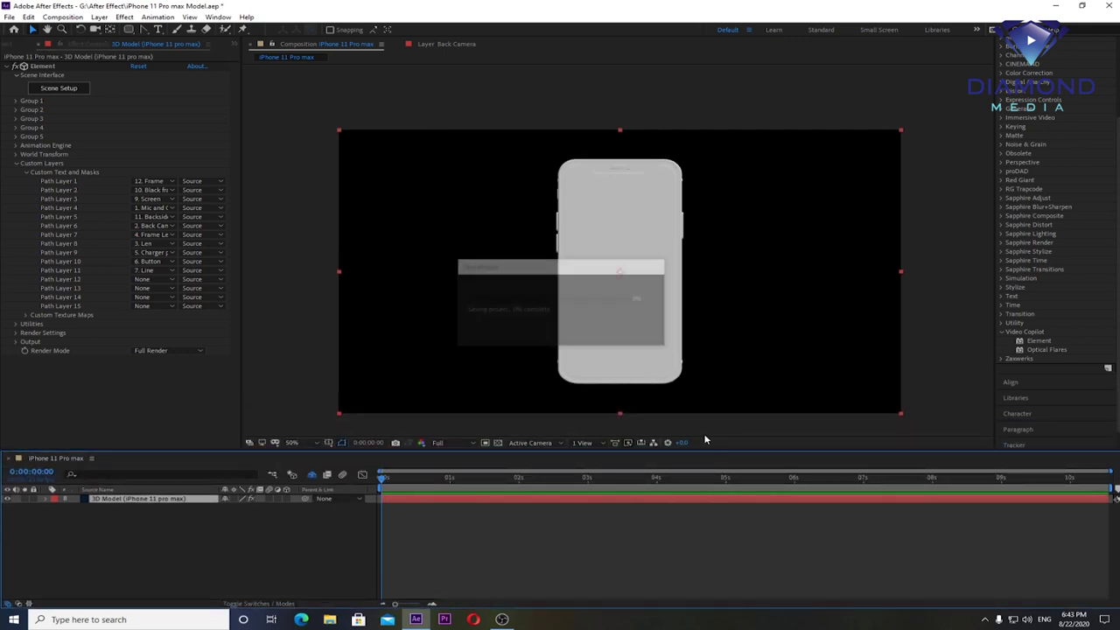
Step: Open Element 3D Scene Setup and browse the 22 Presets > Materials > Physical materials
left_click(64, 91)
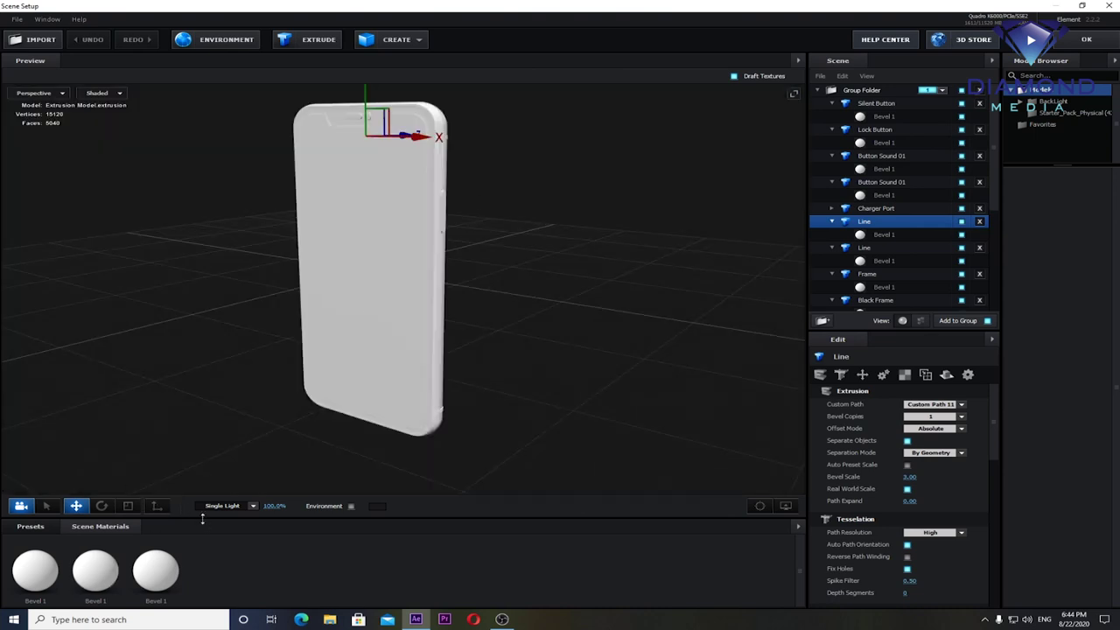
left_click_drag(208, 516, 215, 420)
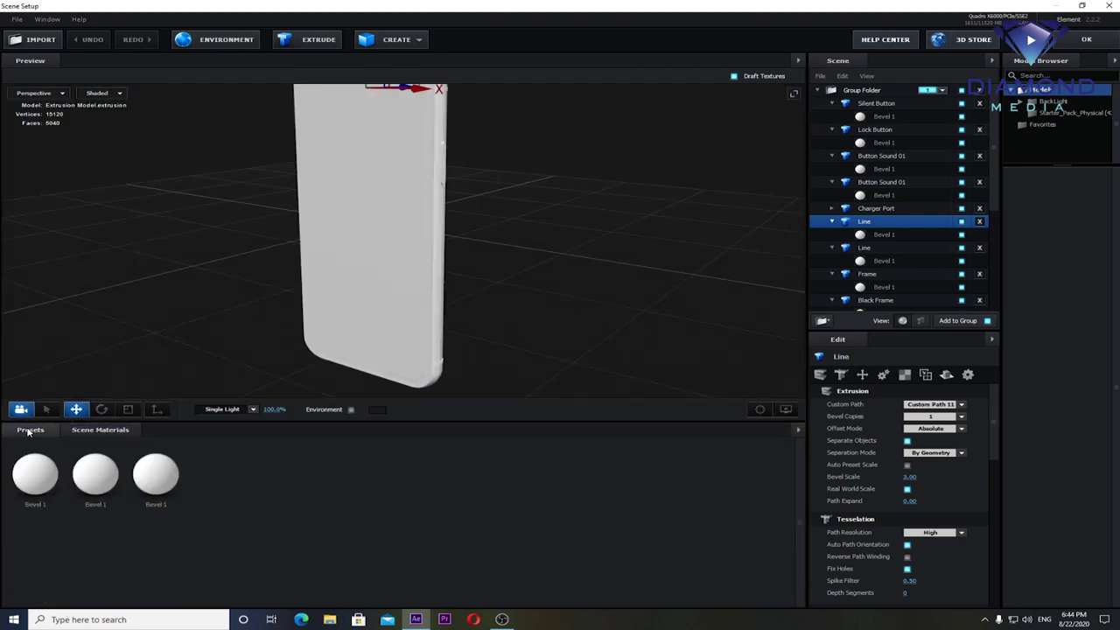
left_click(28, 430)
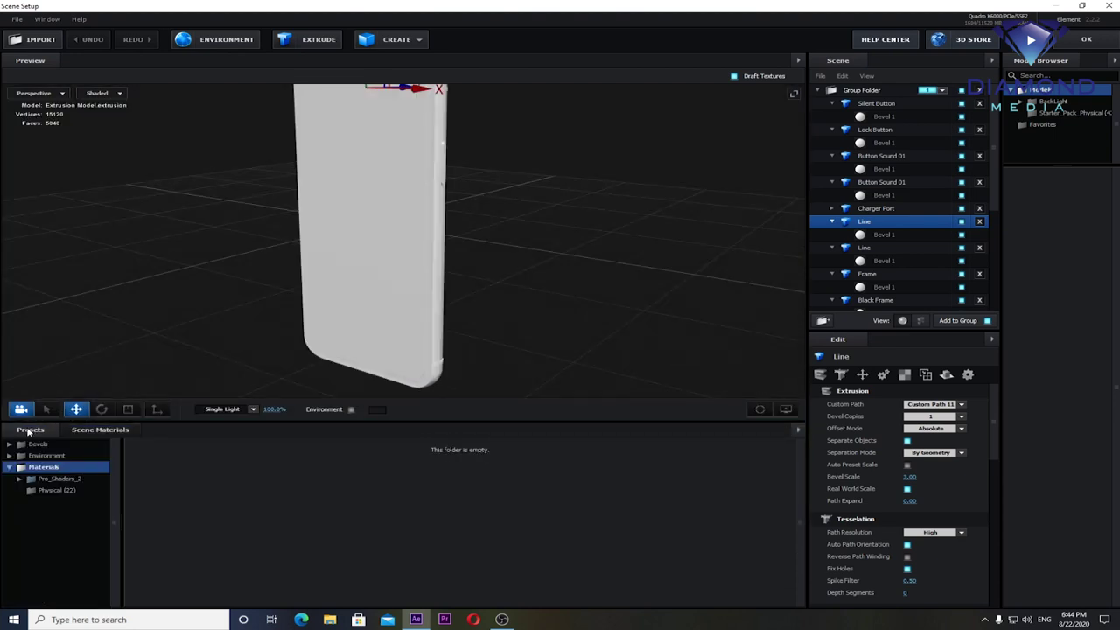
left_click(64, 490)
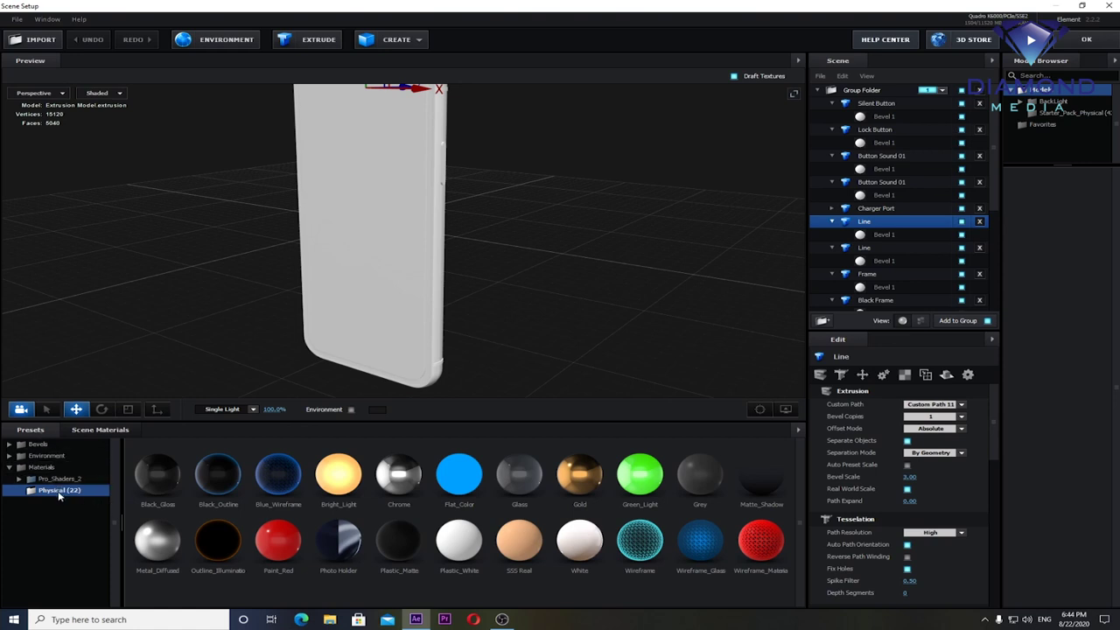
scroll(486, 289, "down", 3)
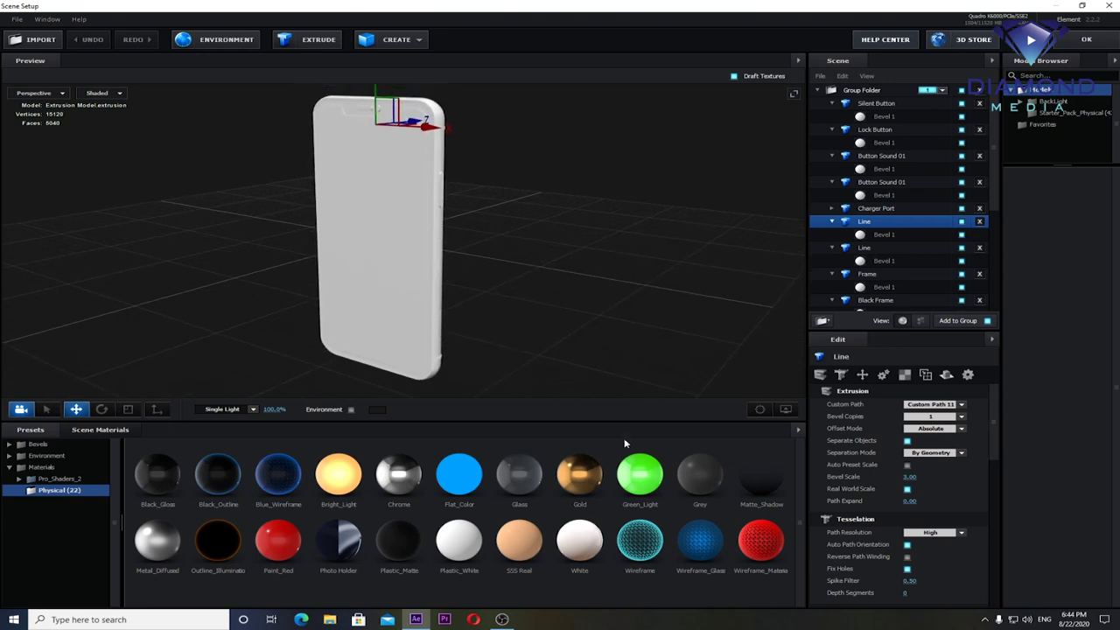
scroll(937, 172, "down", 3)
scroll(910, 175, "down", 2)
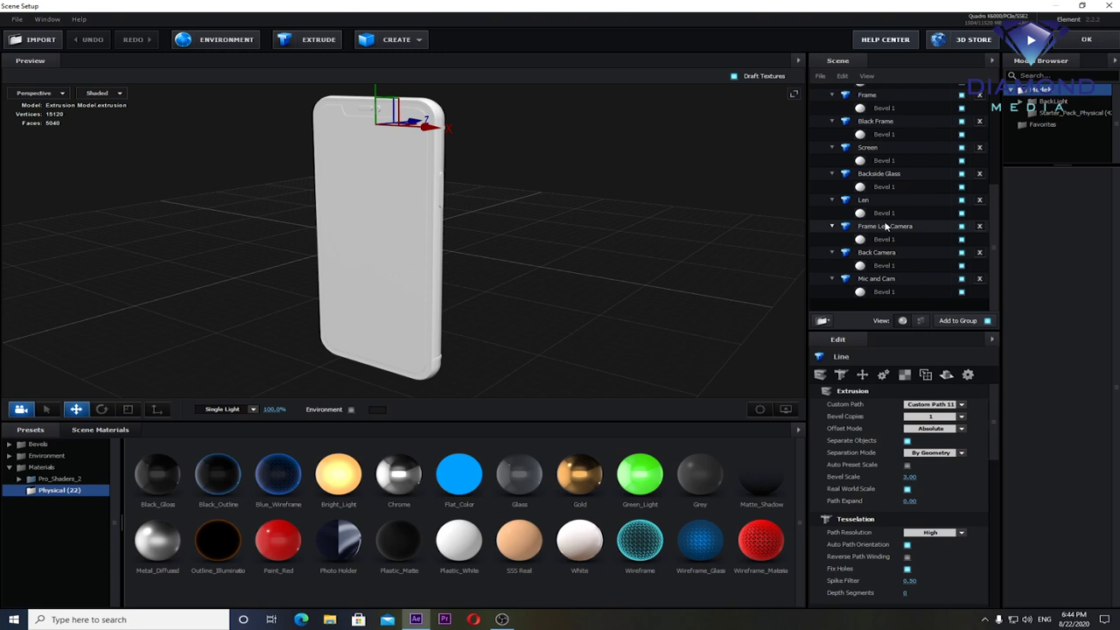
Step: Apply the Gold physical preset to the phone's Frame part
mouse_move(579, 474)
left_mouse_down()
mouse_move(900, 200)
mouse_move(893, 100)
left_mouse_up()
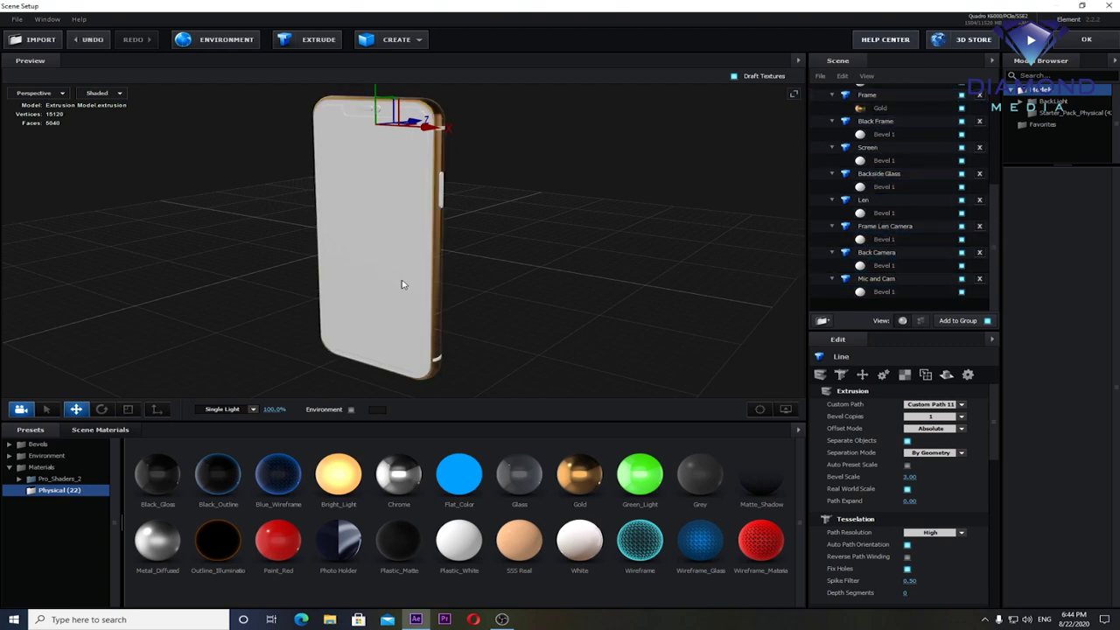
mouse_move(400, 282)
left_mouse_down()
mouse_move(458, 267)
mouse_move(552, 288)
mouse_move(564, 280)
mouse_move(549, 267)
mouse_move(430, 272)
left_mouse_up()
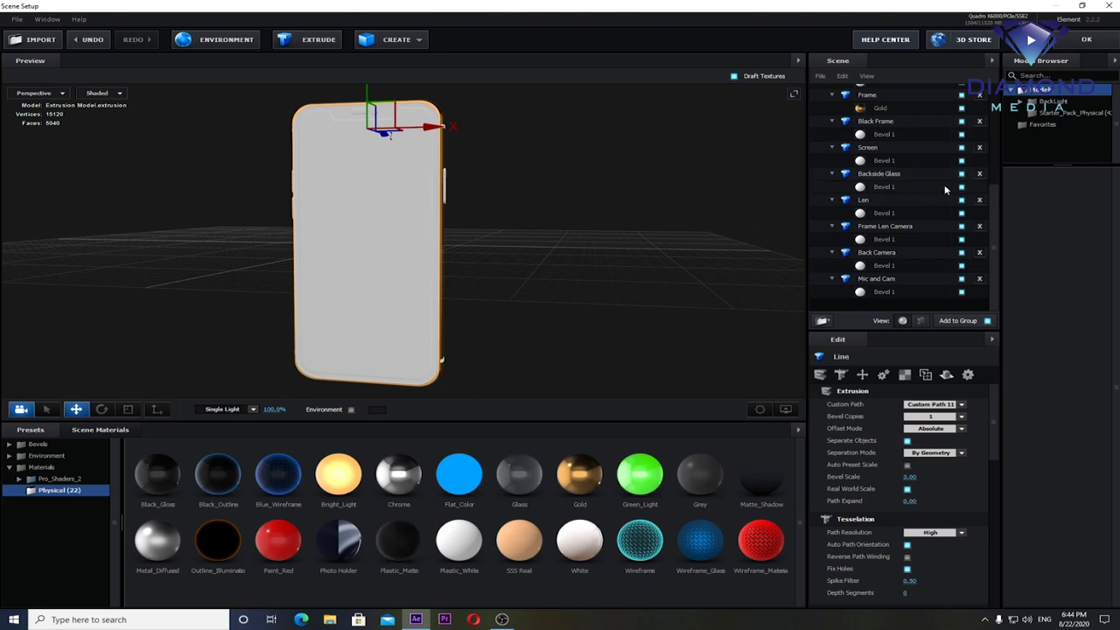
left_click(897, 176)
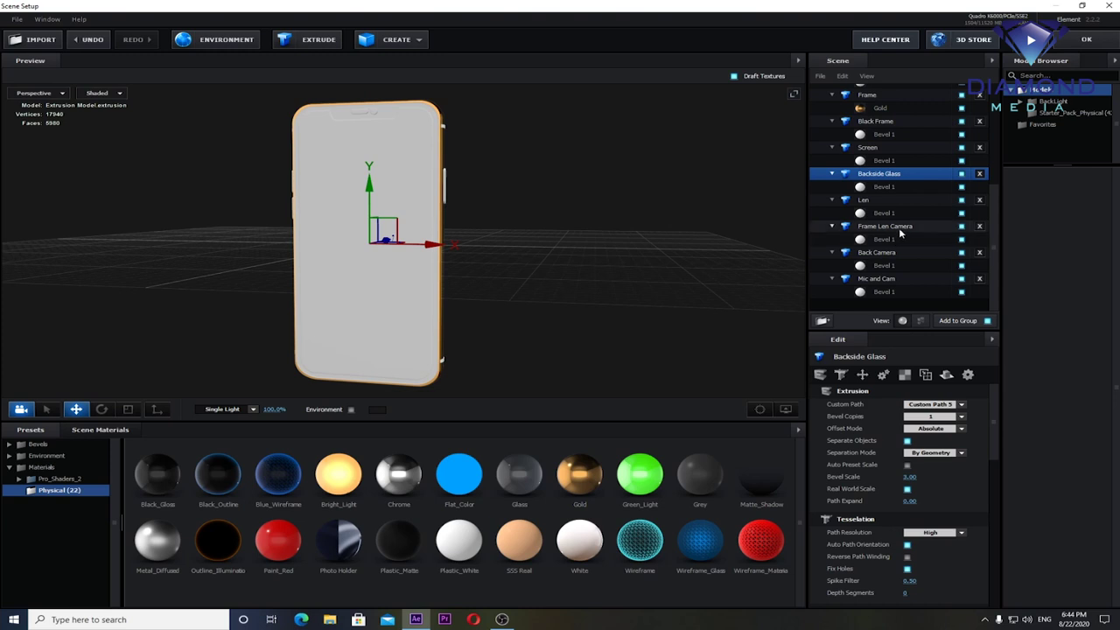
Step: Apply Black_Gloss to the Black Frame part and orbit to check the black bezel
left_click(900, 279)
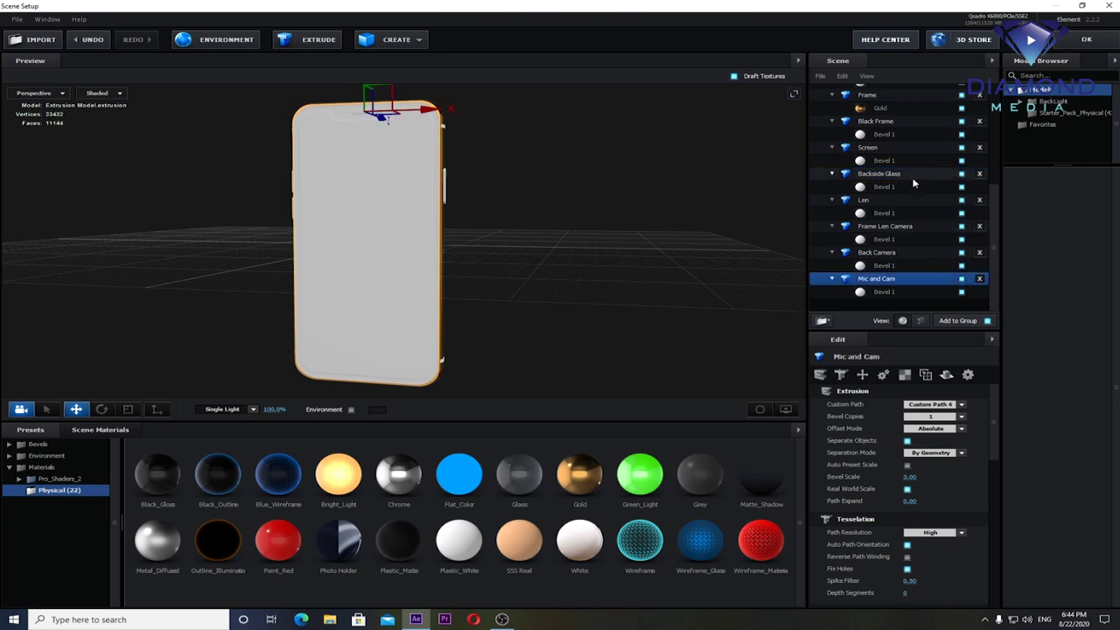
scroll(913, 184, "up", 2)
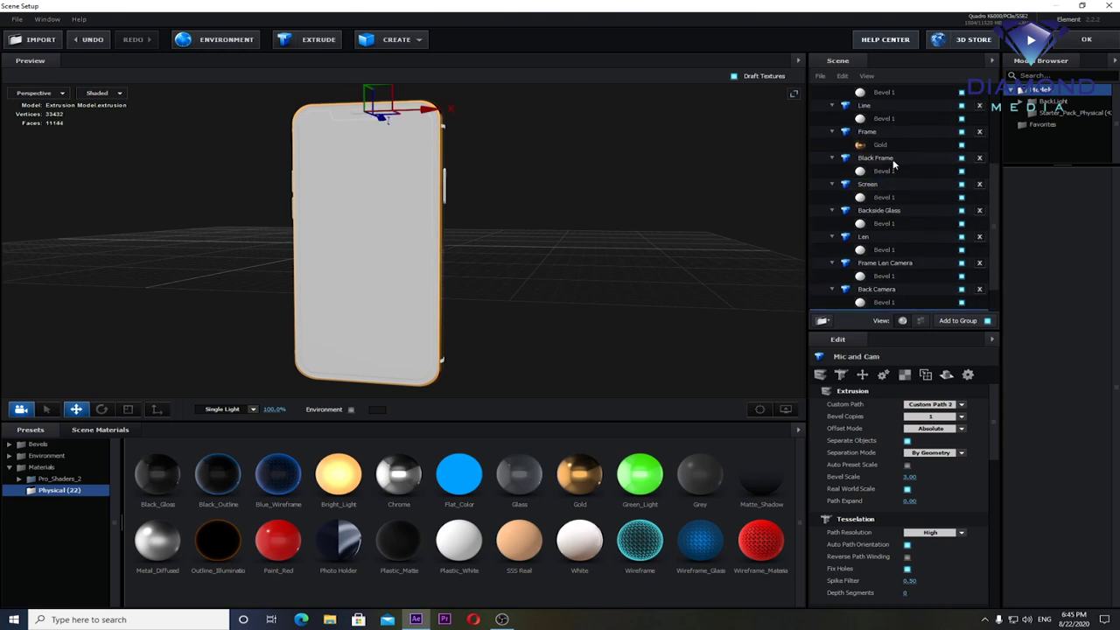
left_click(892, 163)
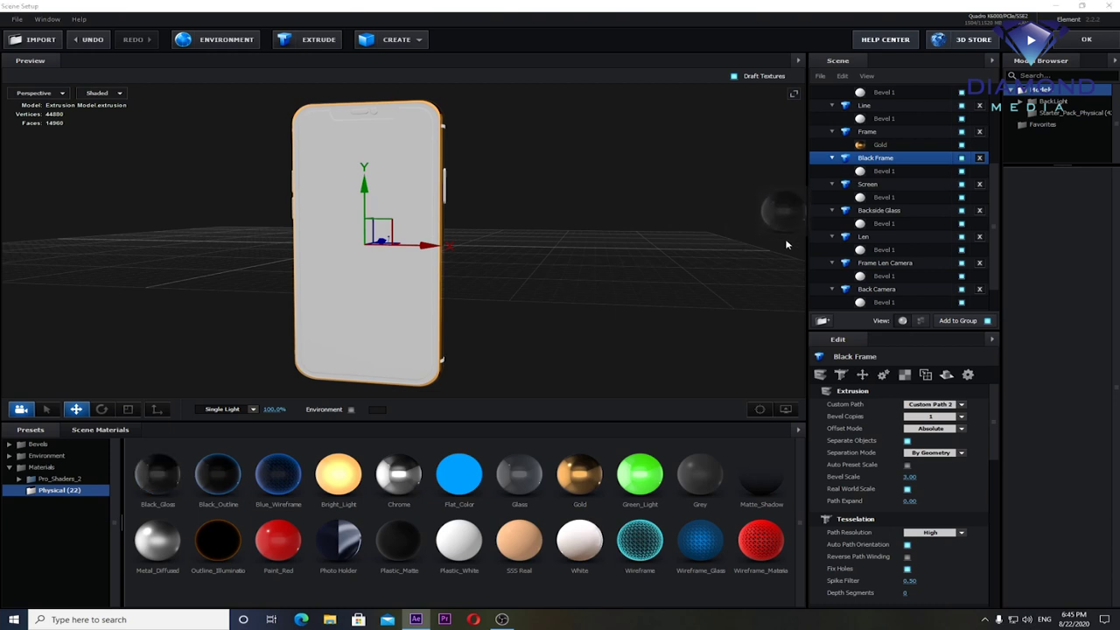
left_click_drag(150, 480, 884, 160)
left_click_drag(584, 195, 584, 205)
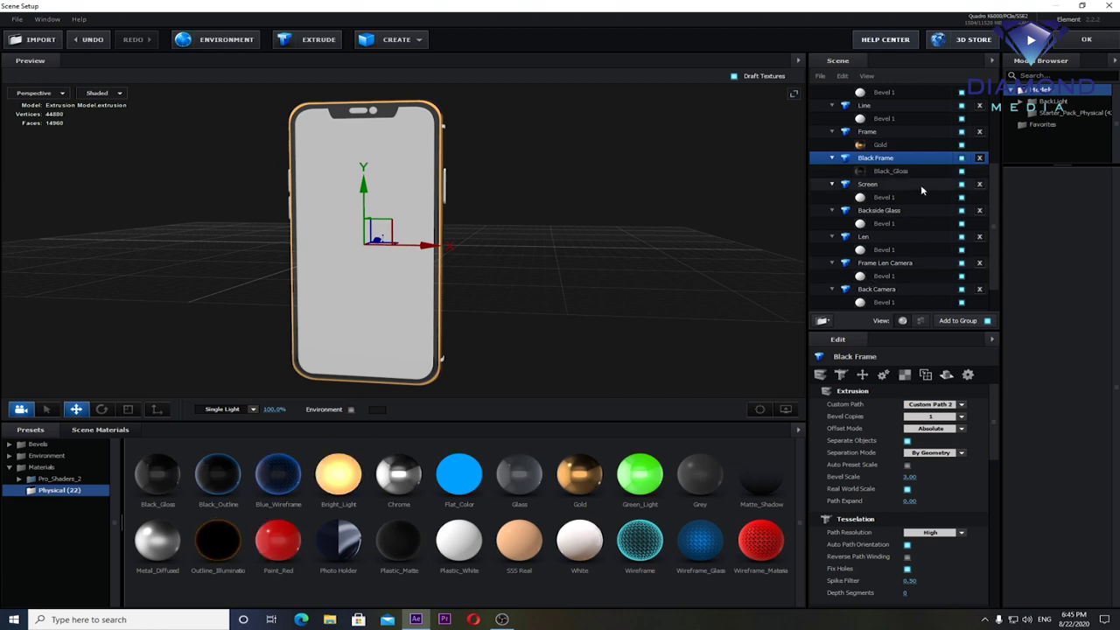
left_click(883, 186)
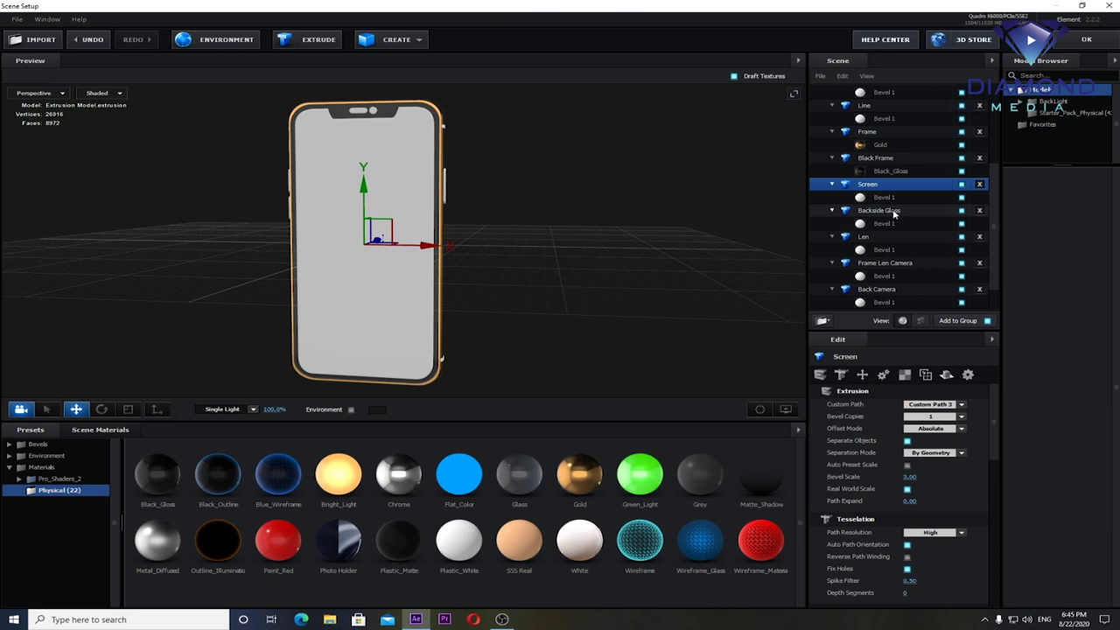
Step: Put SSS Real on Backside Glass, try Bright_Light, then settle back on SSS Real
left_click(894, 211)
left_click_drag(612, 232, 481, 230)
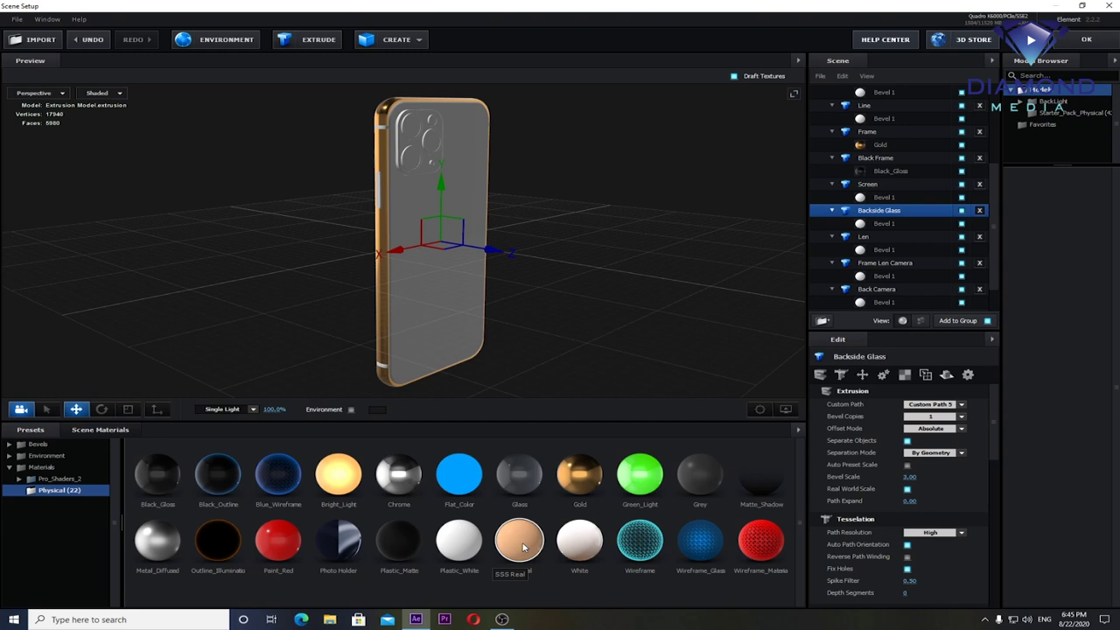
left_click_drag(522, 547, 832, 226)
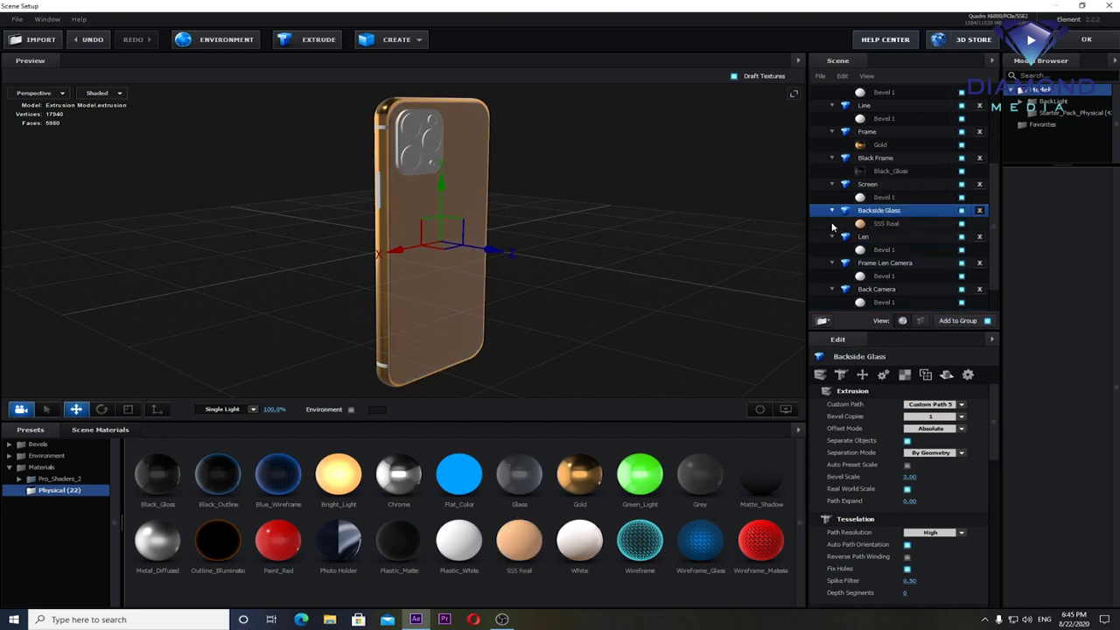
left_click_drag(691, 230, 617, 224)
left_click_drag(338, 473, 884, 214)
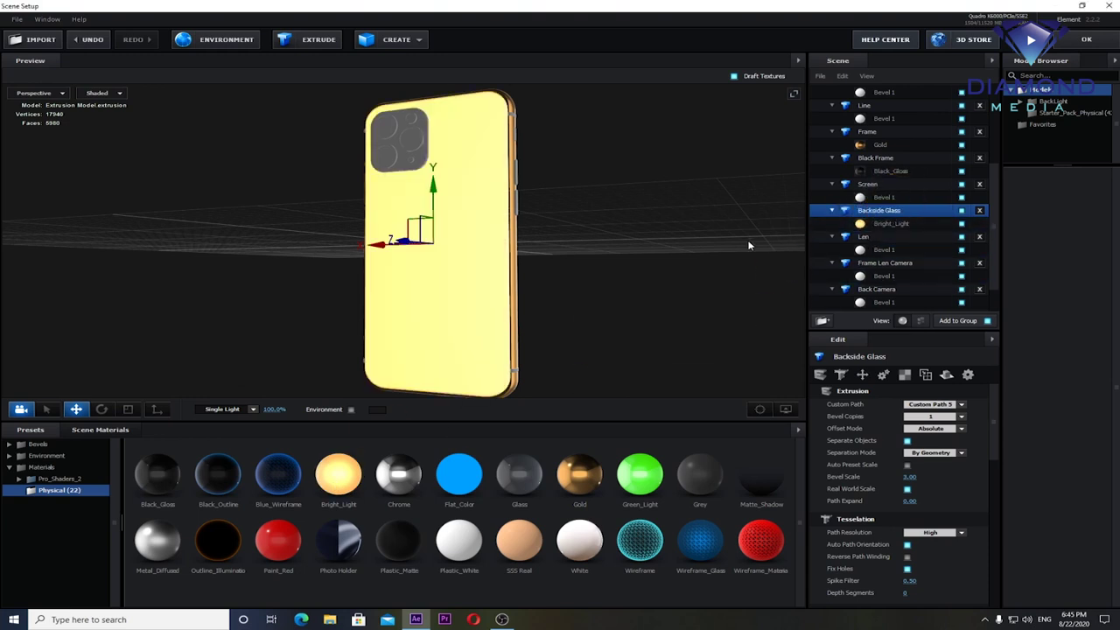
left_click_drag(749, 246, 706, 255)
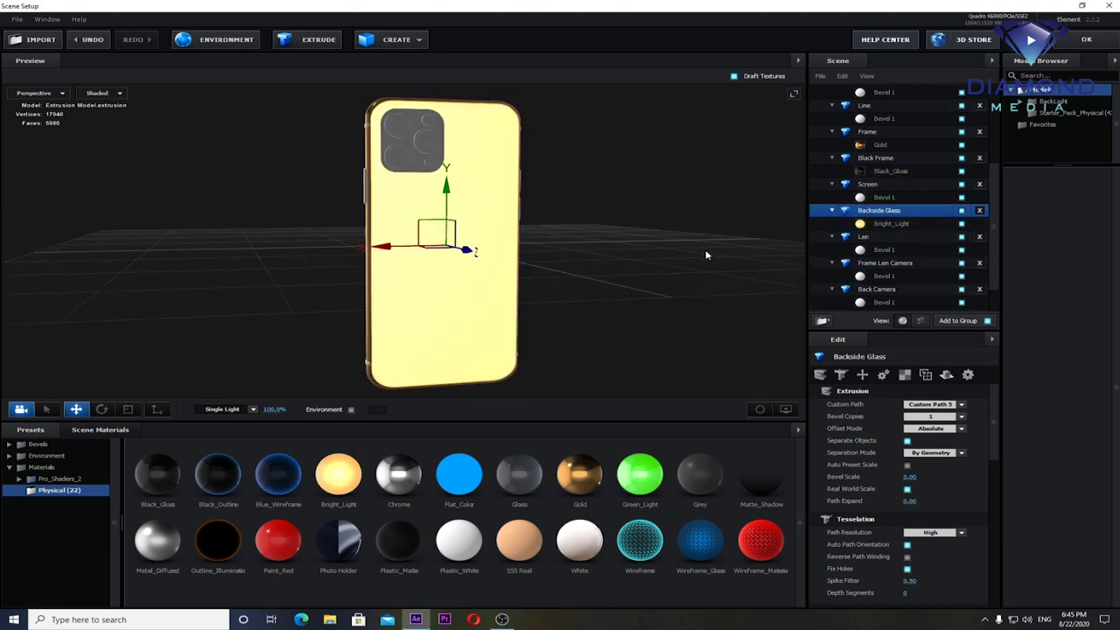
mouse_move(525, 534)
left_mouse_down()
mouse_move(909, 236)
mouse_move(901, 212)
left_mouse_up()
mouse_move(682, 250)
left_mouse_down()
mouse_move(628, 248)
mouse_move(687, 258)
left_mouse_up()
Step: Give Len the Black_Gloss material, and Frame Len Camera and Back Camera the Gold material
left_click(900, 238)
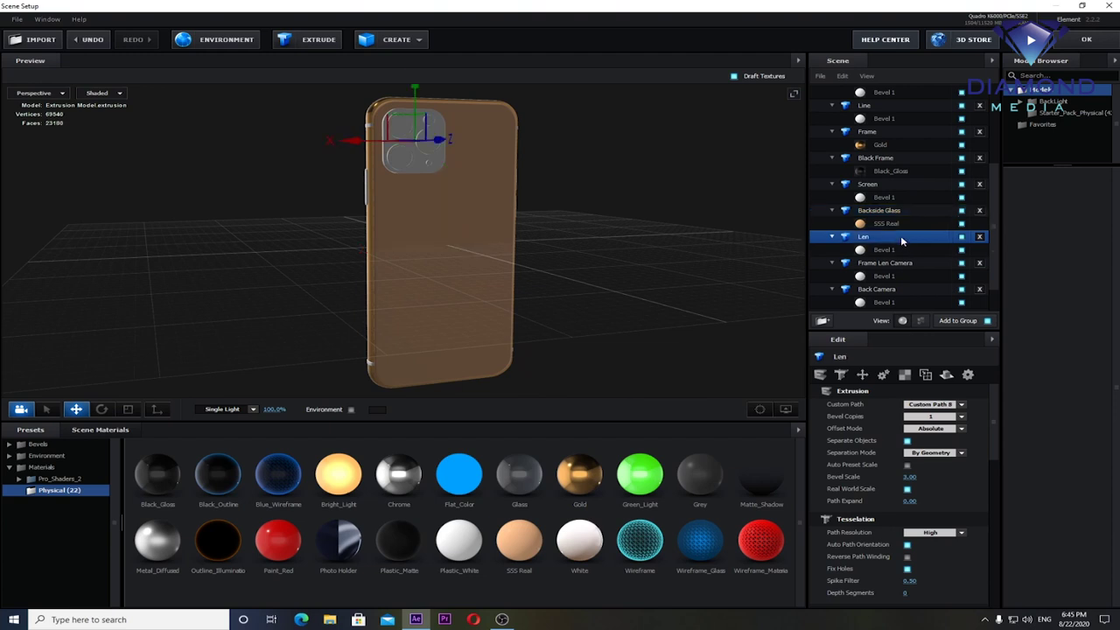
left_click_drag(214, 472, 908, 244)
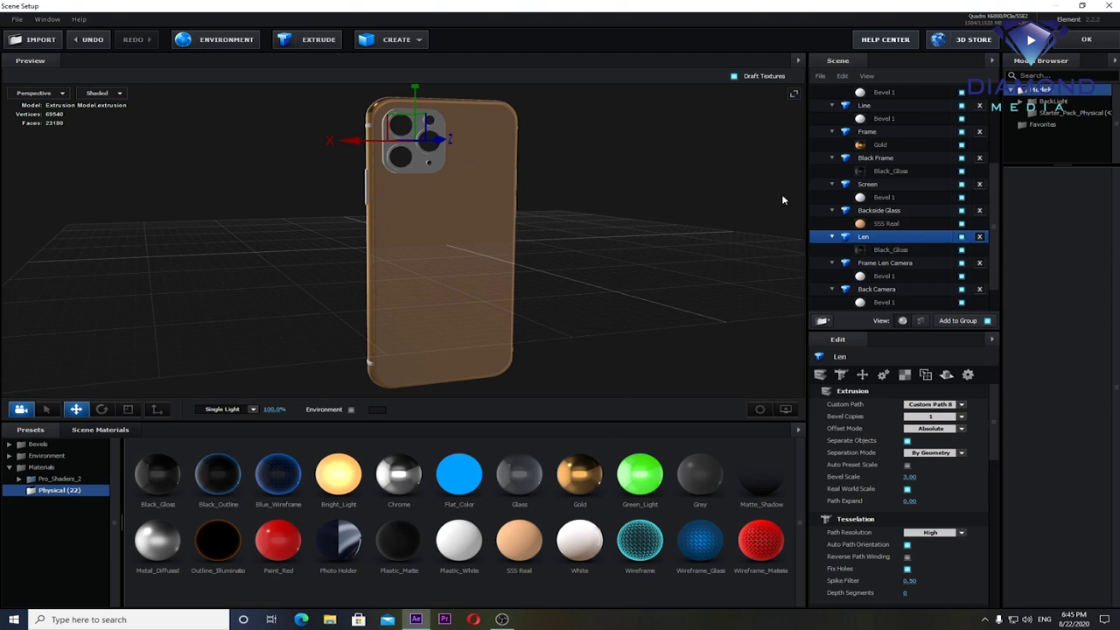
left_click(911, 268)
left_click_drag(579, 472, 907, 267)
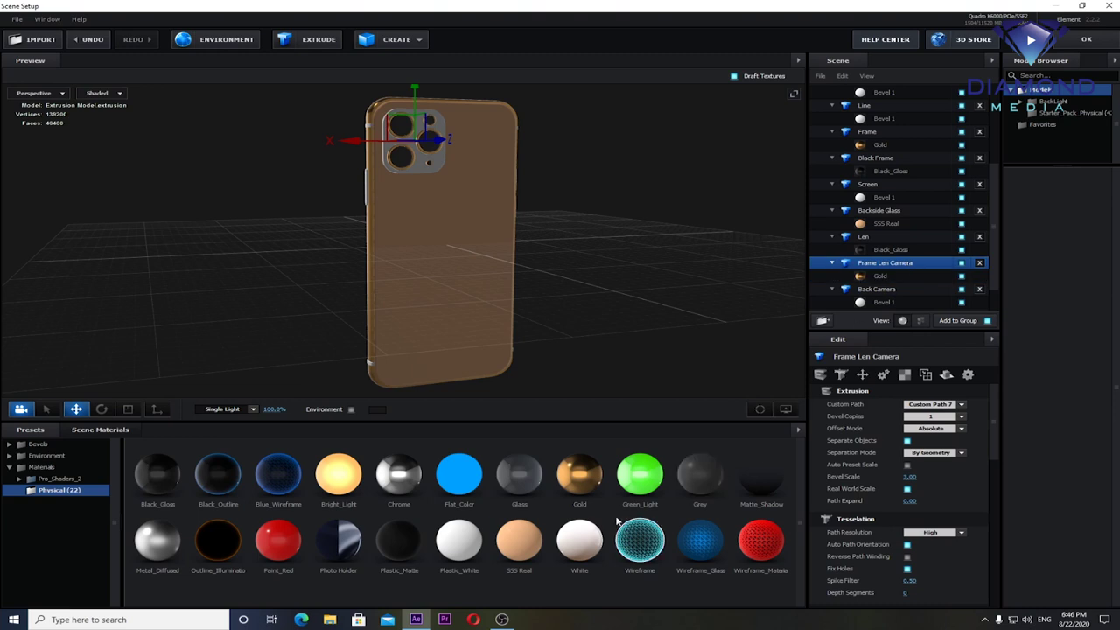
scroll(905, 290, "down", 1)
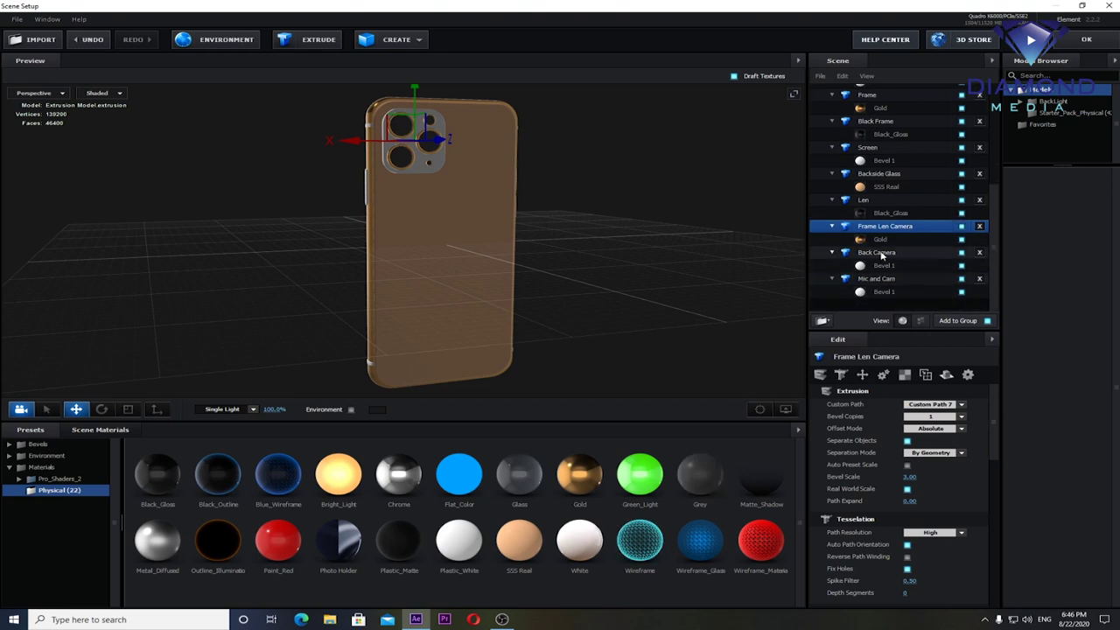
left_click(882, 253)
left_click_drag(579, 474, 905, 257)
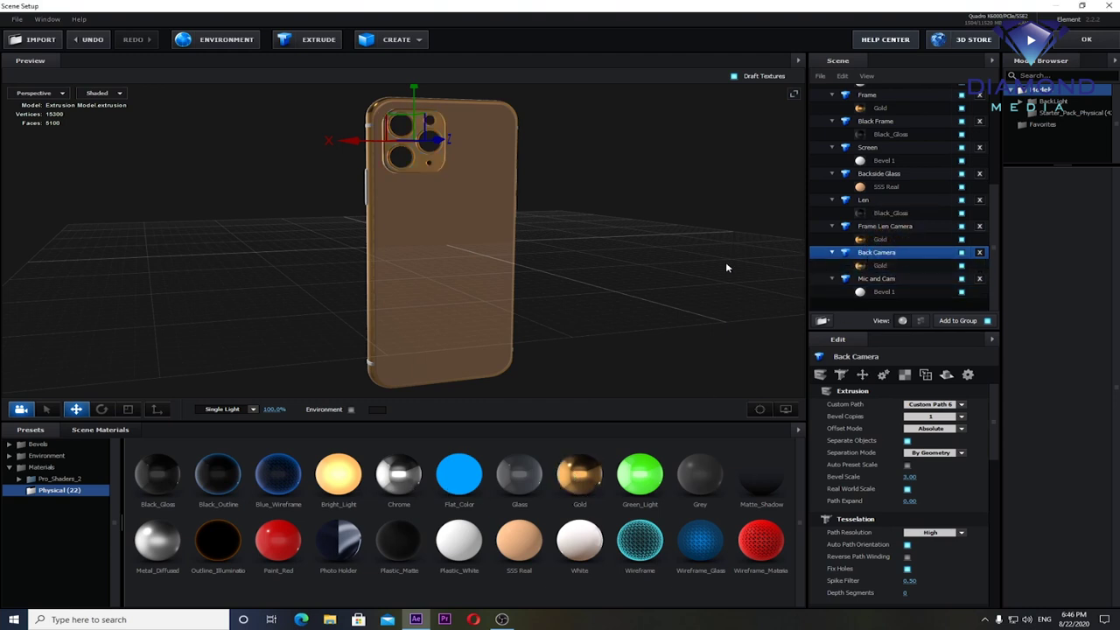
mouse_move(697, 290)
left_mouse_down()
mouse_move(654, 273)
mouse_move(759, 276)
left_mouse_up()
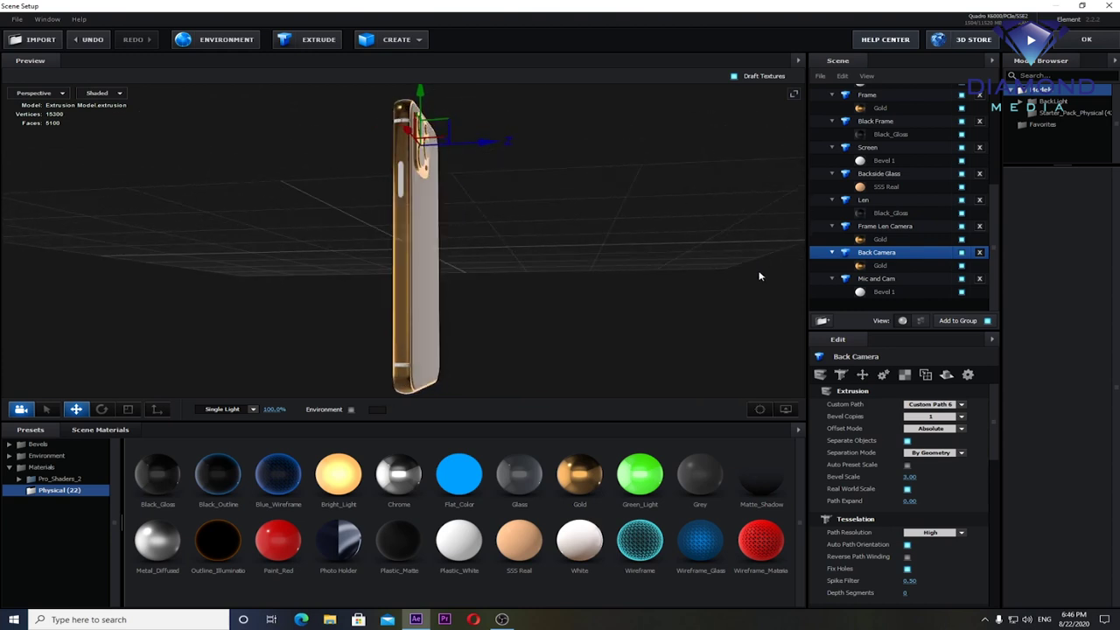
Step: Apply the Black_Gloss material to the Mic and Cam part
left_click(886, 279)
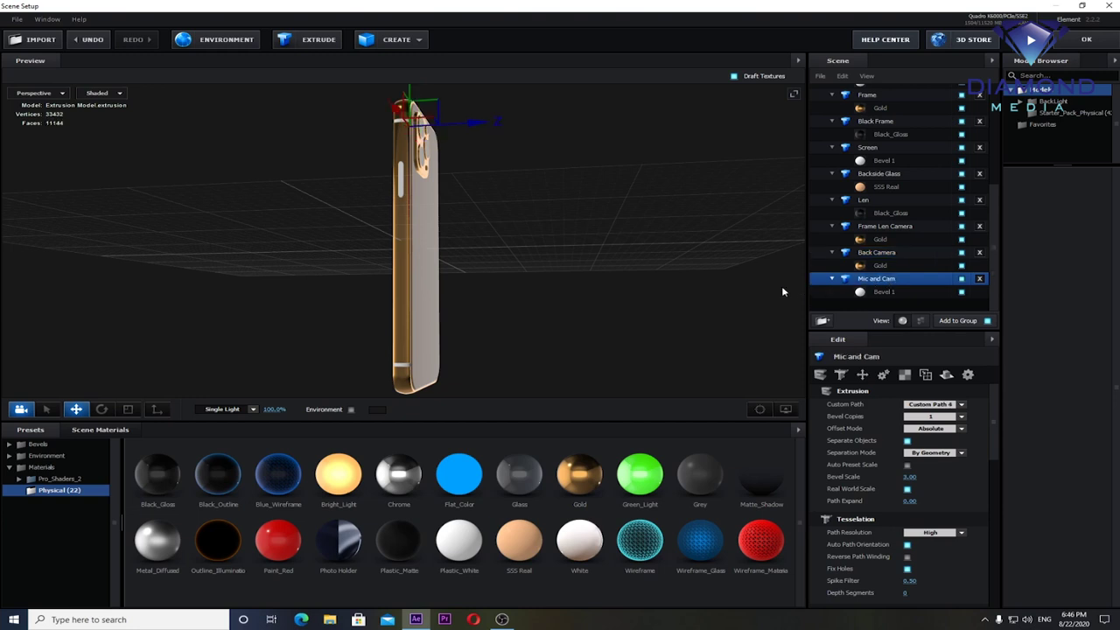
mouse_move(157, 474)
left_mouse_down()
mouse_move(894, 303)
mouse_move(894, 284)
left_mouse_up()
left_click_drag(725, 236, 785, 242)
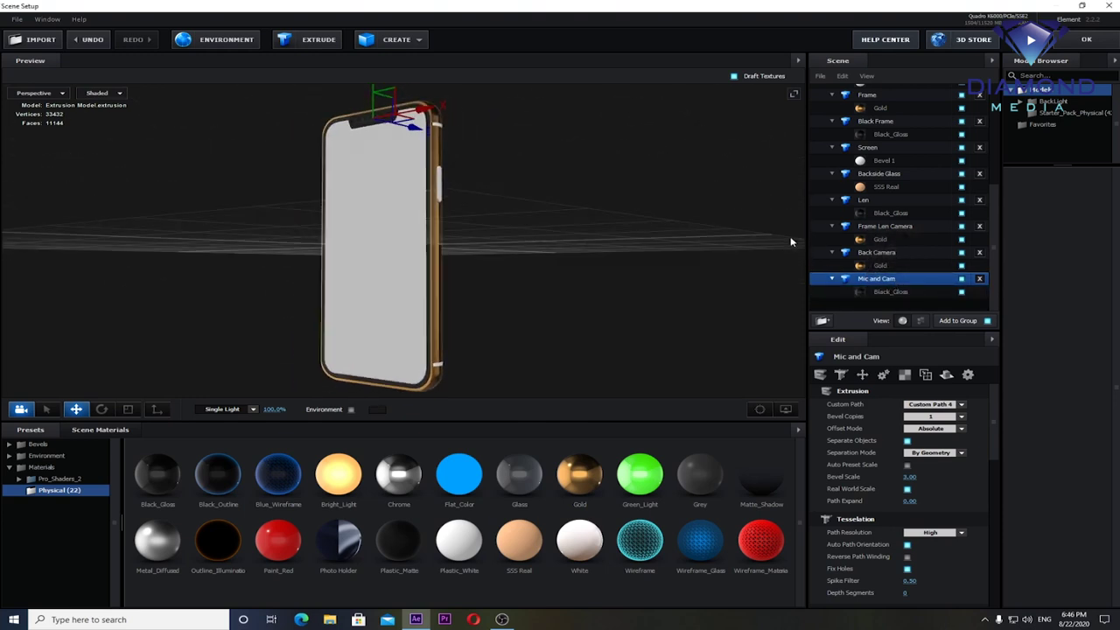
Step: Apply Chrome to the second Line part and orbit to check its metallic strip
scroll(924, 166, "up", 3)
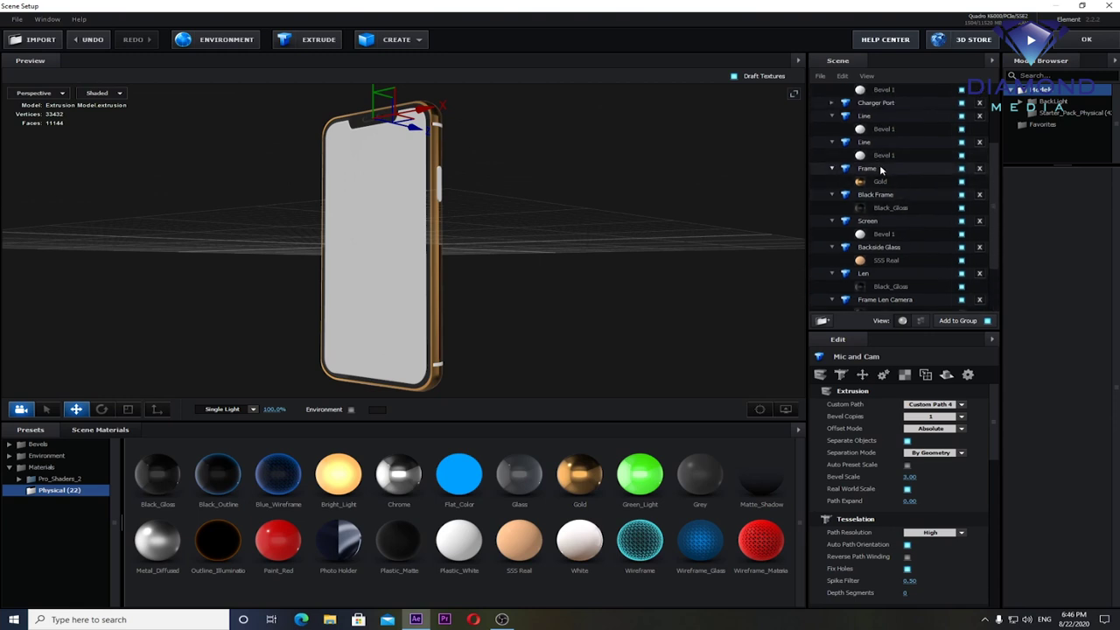
left_click(882, 144)
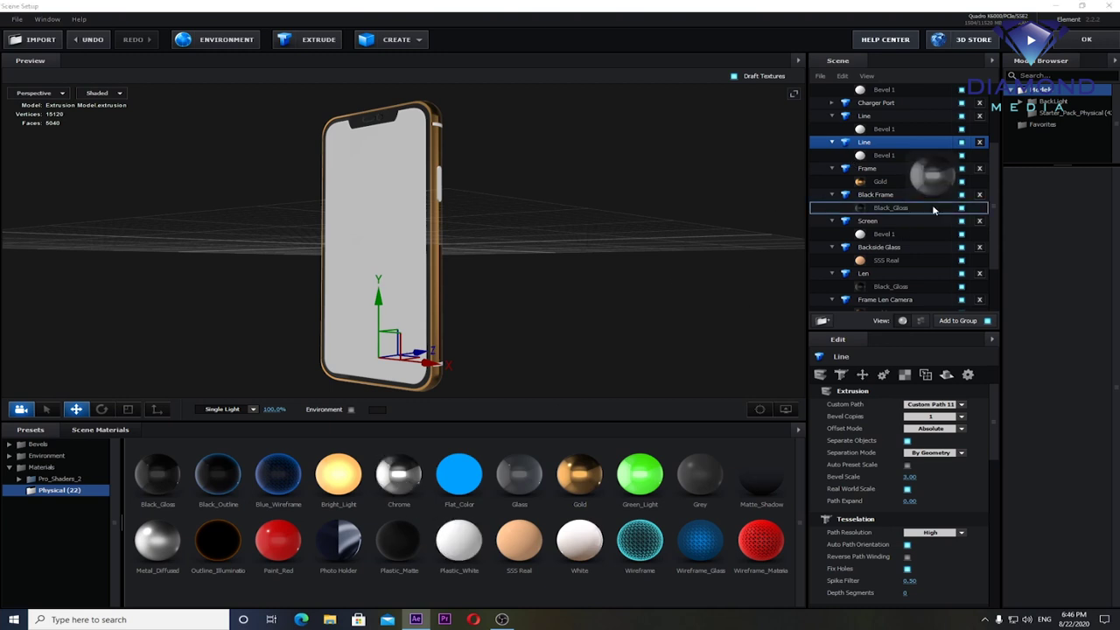
left_click_drag(405, 480, 883, 155)
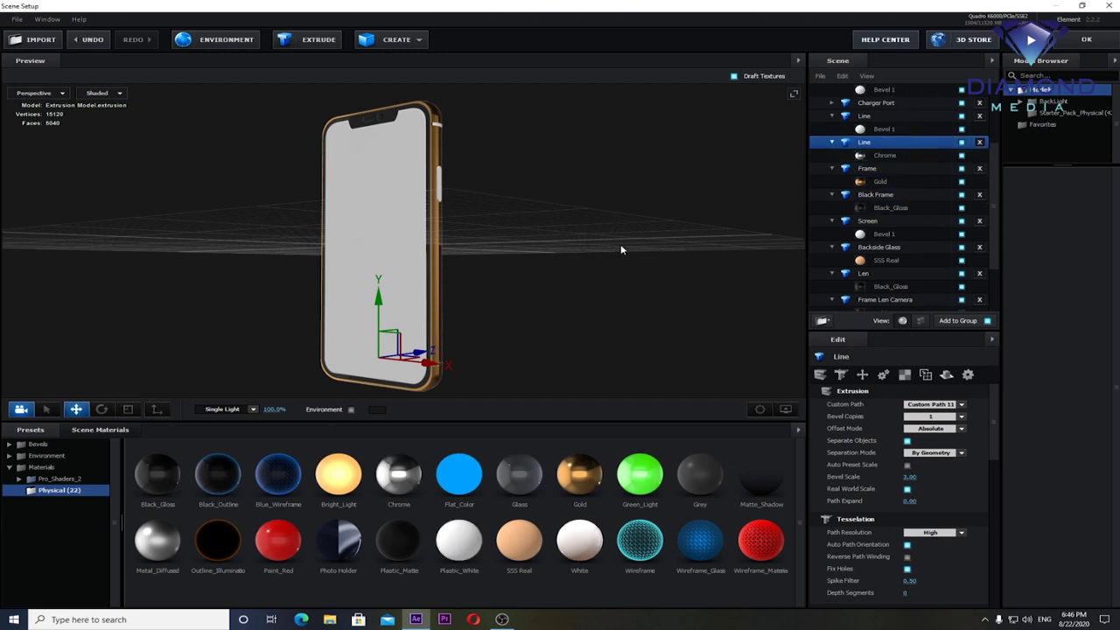
left_click_drag(621, 250, 674, 251)
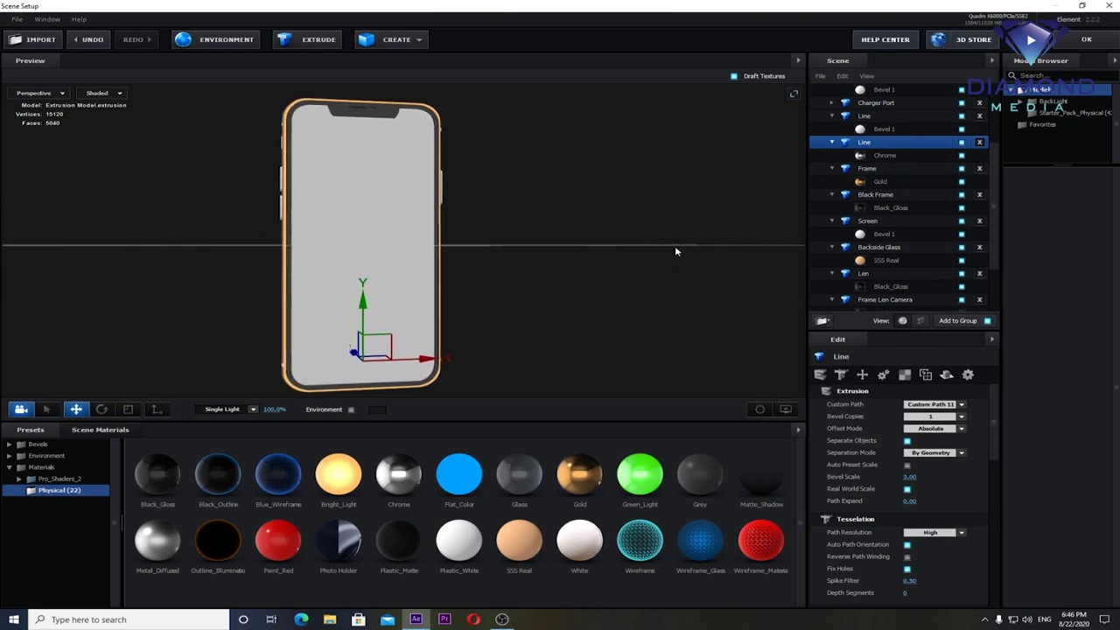
left_click_drag(675, 251, 522, 255)
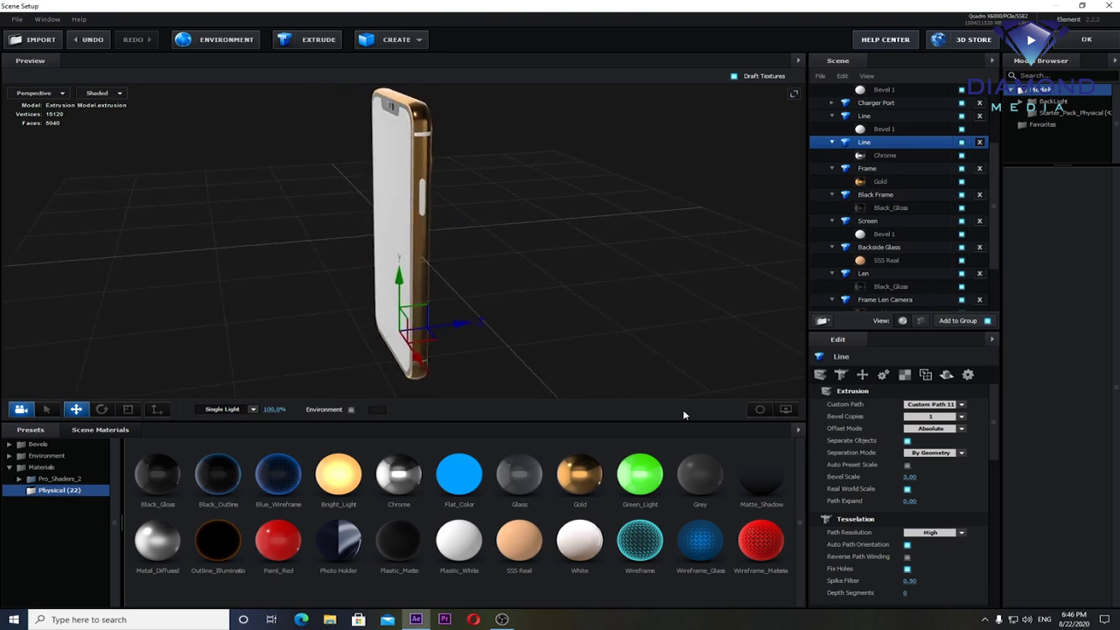
scroll(898, 153, "up", 1)
scroll(895, 162, "up", 1)
scroll(896, 161, "up", 1)
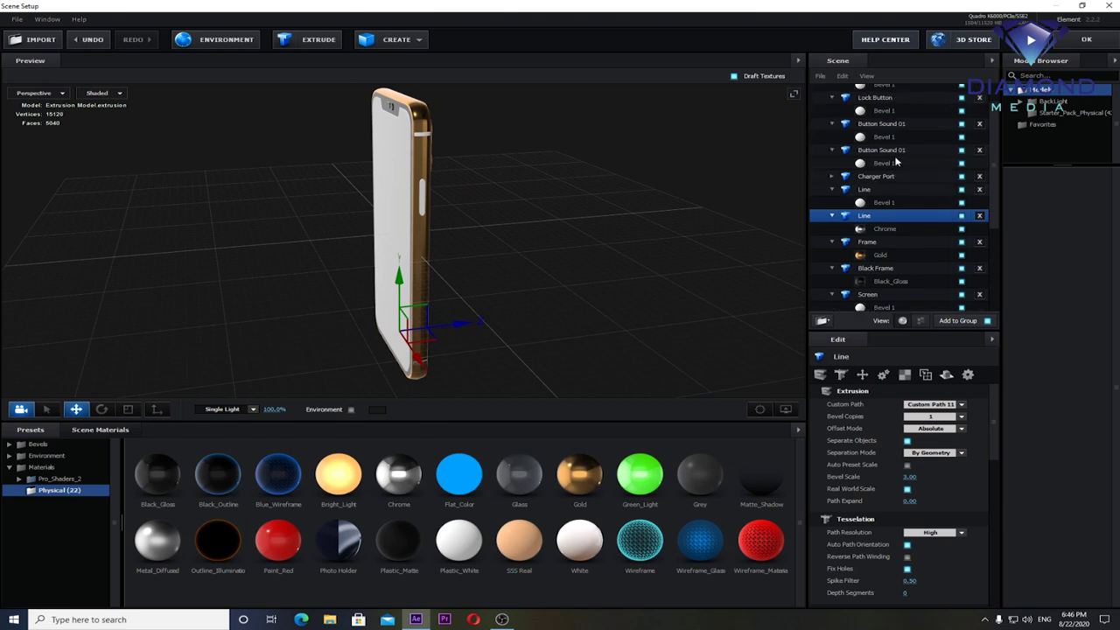
scroll(871, 179, "up", 1)
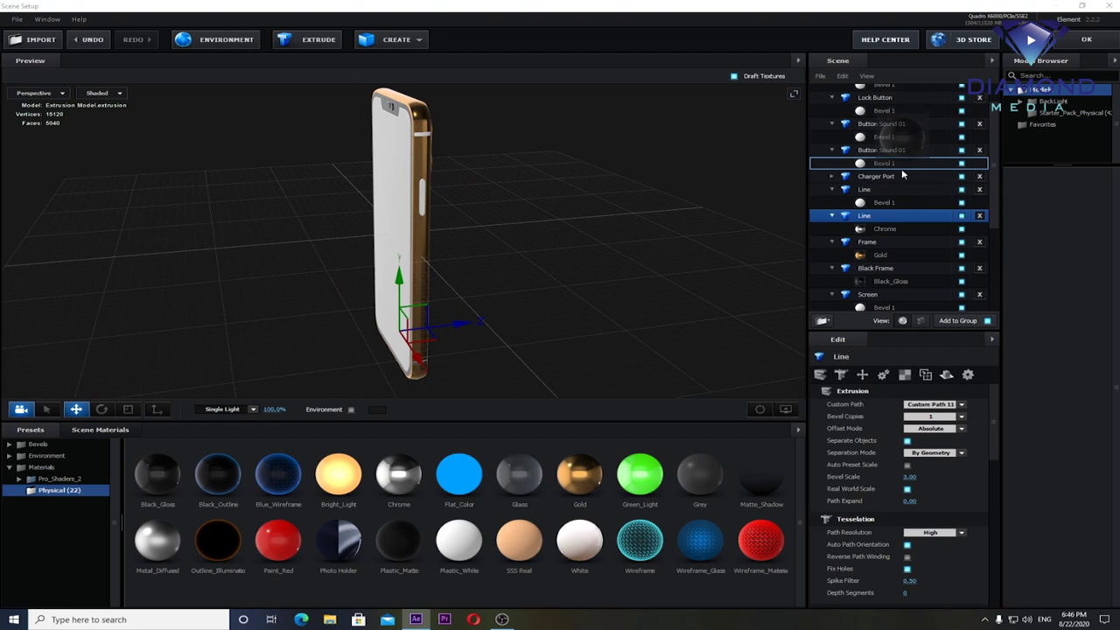
Step: Orbit the preview to inspect the phone from above and its bottom edge
mouse_move(668, 195)
left_mouse_down()
mouse_move(693, 176)
mouse_move(692, 211)
mouse_move(670, 251)
left_mouse_up()
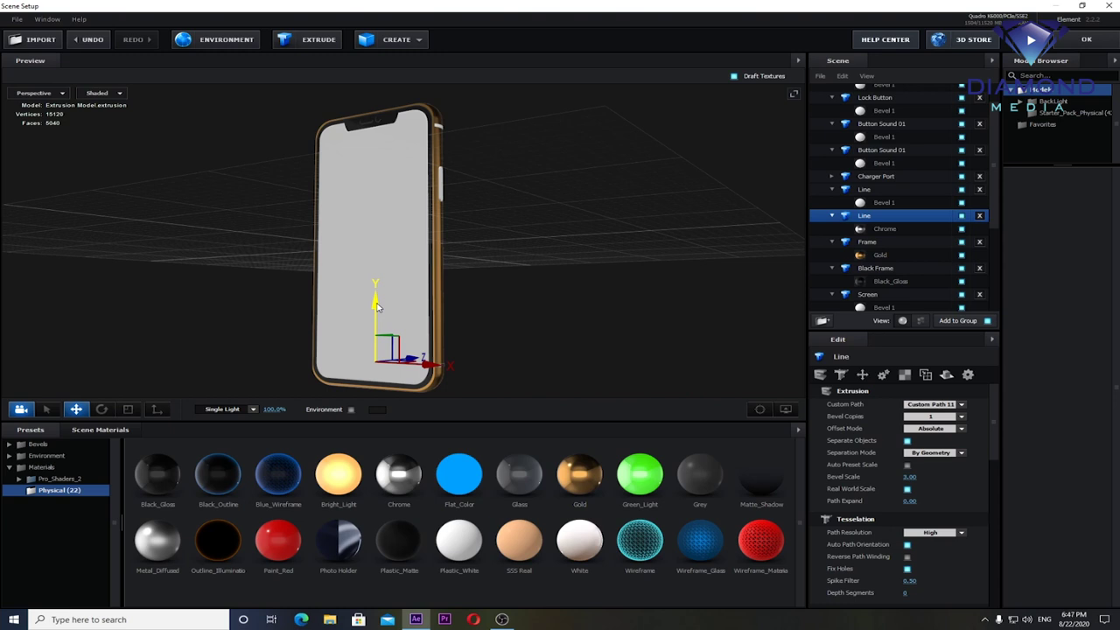
left_click(883, 178)
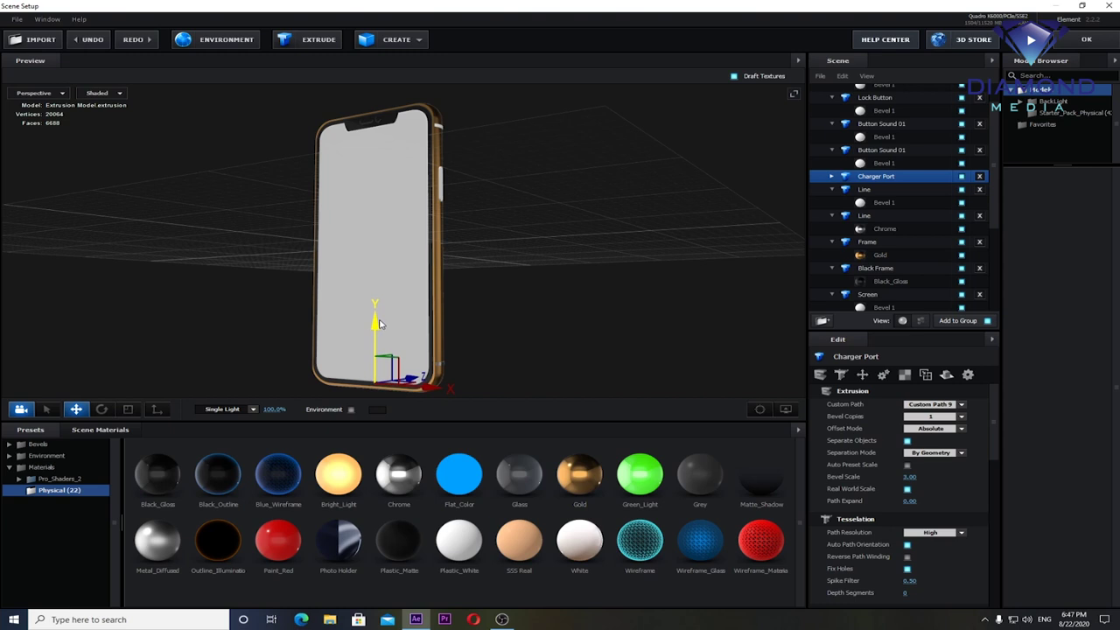
left_click_drag(379, 323, 364, 311)
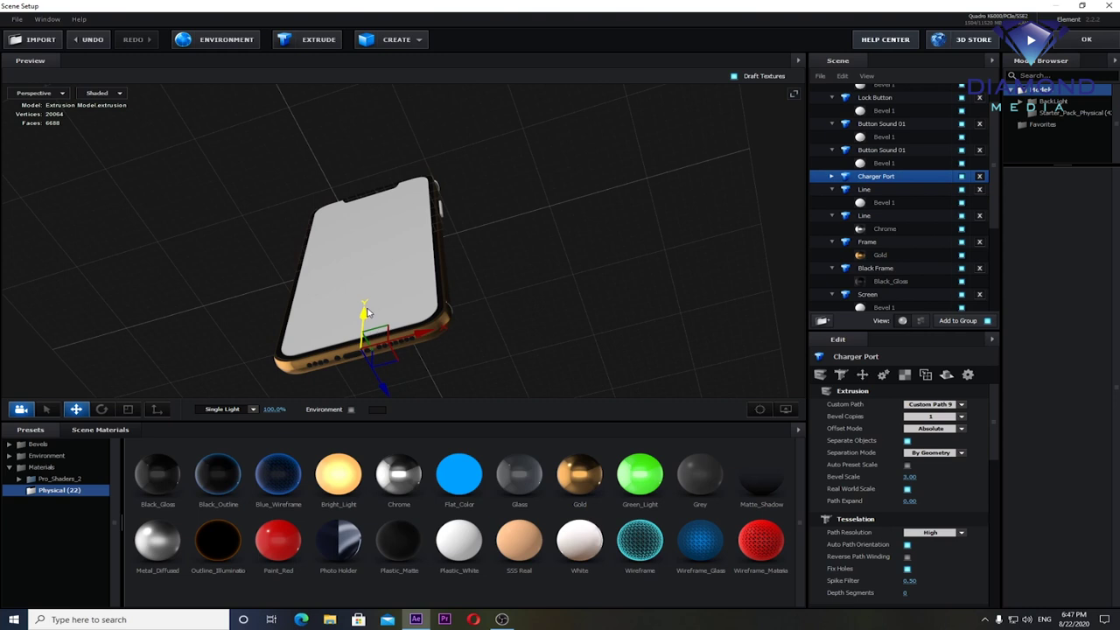
mouse_move(522, 297)
left_mouse_down()
mouse_move(556, 264)
mouse_move(470, 358)
left_mouse_up()
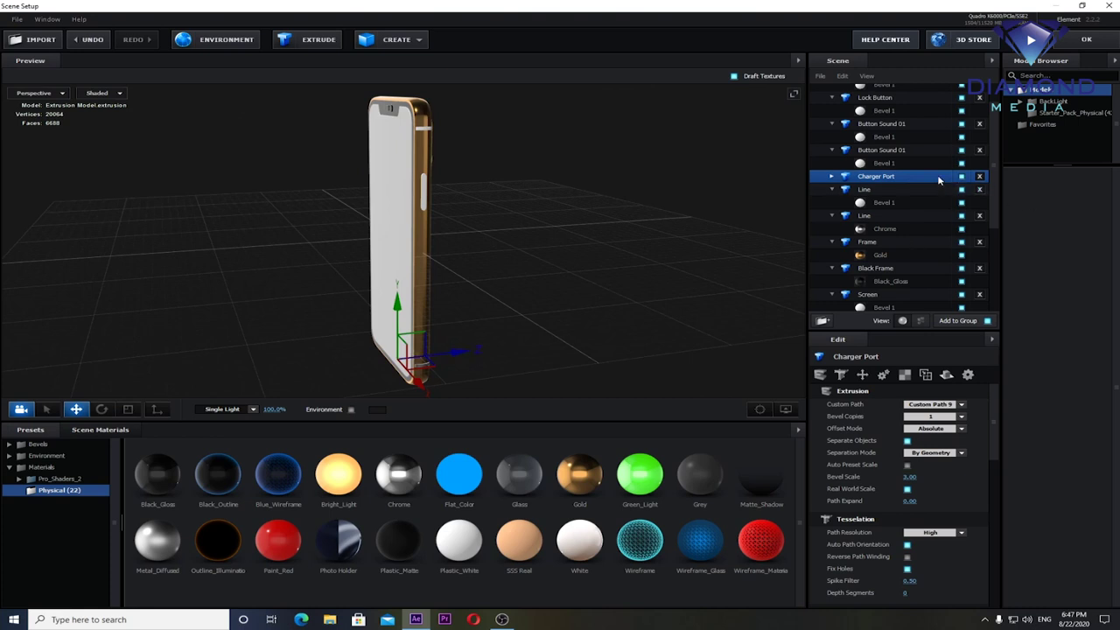
Step: Apply Gold to the Silent Button, Lock Button and both Button Sound 01 parts
left_click_drag(579, 475, 898, 157)
left_click_drag(579, 475, 880, 127)
left_click_drag(566, 497, 870, 98)
scroll(901, 149, "up", 1)
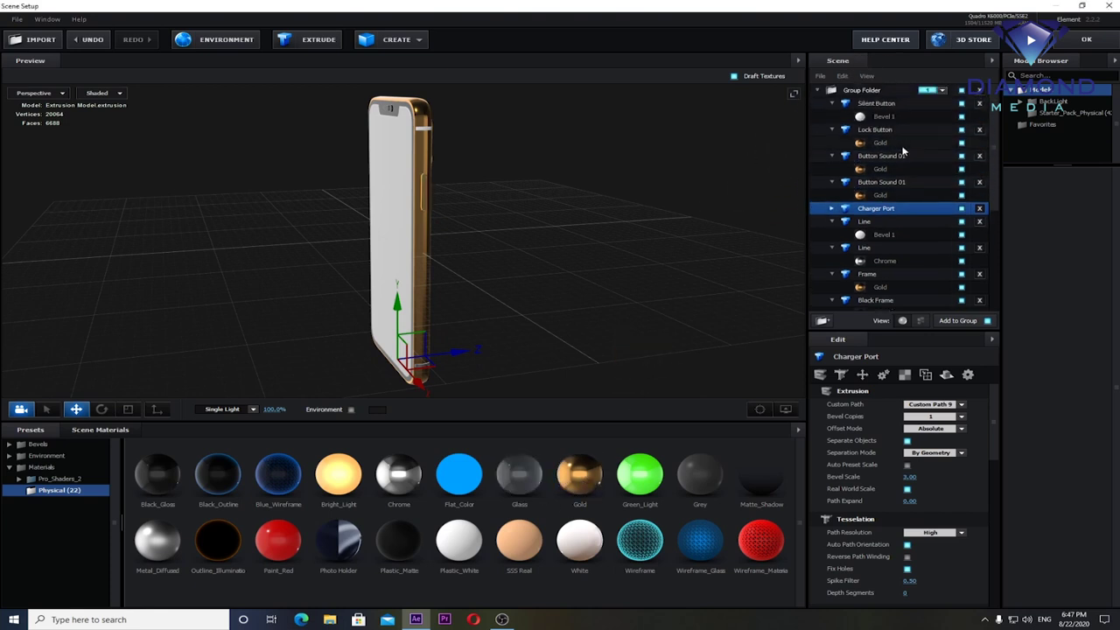
mouse_move(579, 472)
left_mouse_down()
mouse_move(898, 129)
mouse_move(879, 104)
left_mouse_up()
mouse_move(529, 269)
left_mouse_down()
mouse_move(764, 253)
mouse_move(698, 262)
mouse_move(621, 250)
mouse_move(475, 266)
mouse_move(585, 283)
mouse_move(525, 285)
mouse_move(495, 262)
mouse_move(495, 280)
mouse_move(608, 275)
mouse_move(587, 292)
mouse_move(499, 280)
mouse_move(561, 264)
mouse_move(489, 250)
mouse_move(343, 236)
mouse_move(307, 259)
mouse_move(313, 228)
mouse_move(330, 243)
mouse_move(320, 244)
left_mouse_up()
left_click_drag(479, 189, 468, 227)
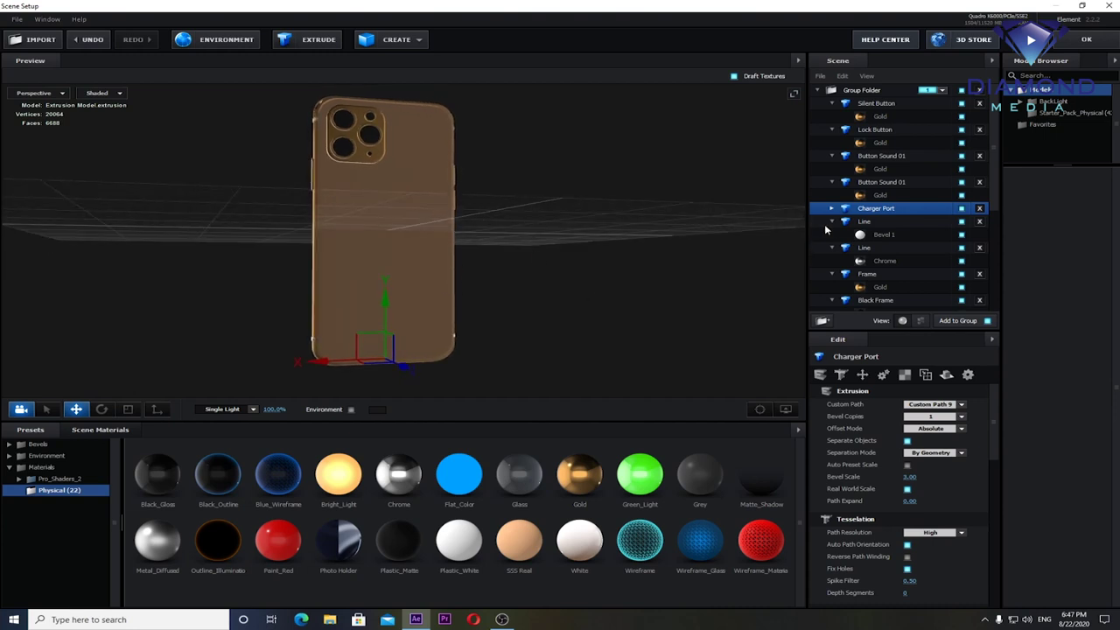
scroll(866, 223, "down", 2)
scroll(884, 244, "down", 3)
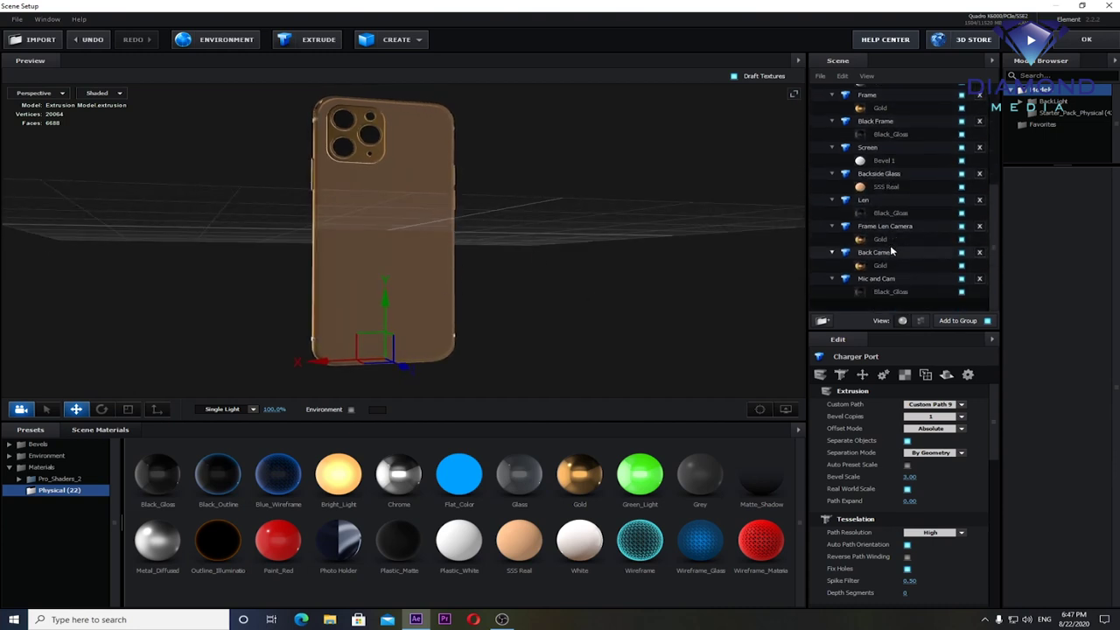
Step: Set SSS Real's diffuse colour to the deeper orange FFB273, then confirm Scene Setup with OK
left_click(887, 188)
scroll(991, 410, "down", 3)
scroll(962, 446, "down", 5)
scroll(944, 463, "down", 4)
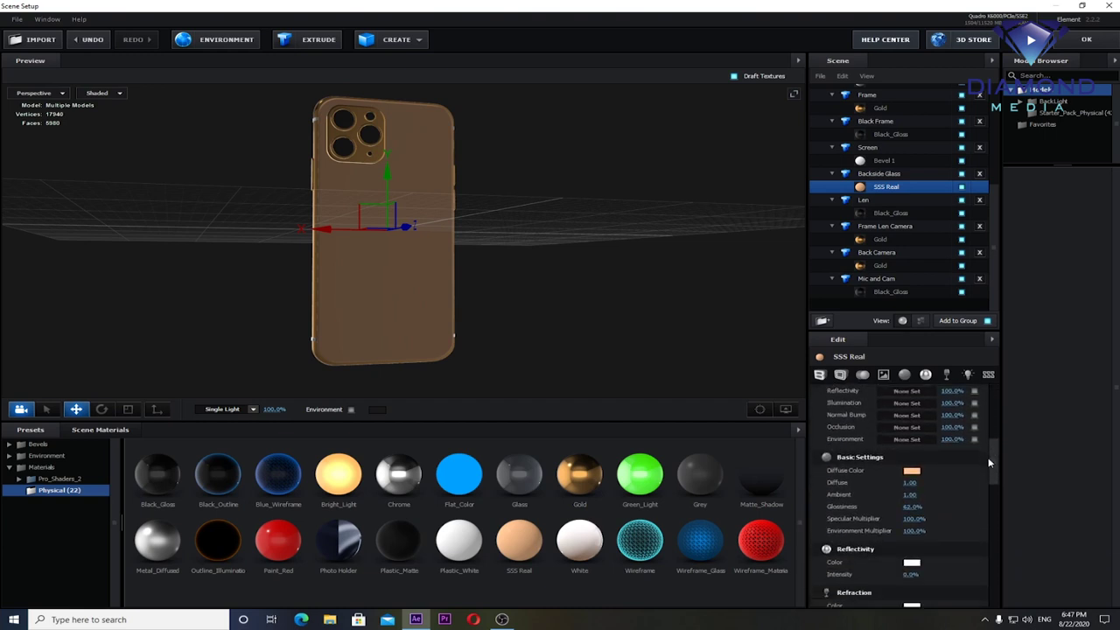
left_click(913, 472)
left_click_drag(909, 441, 905, 411)
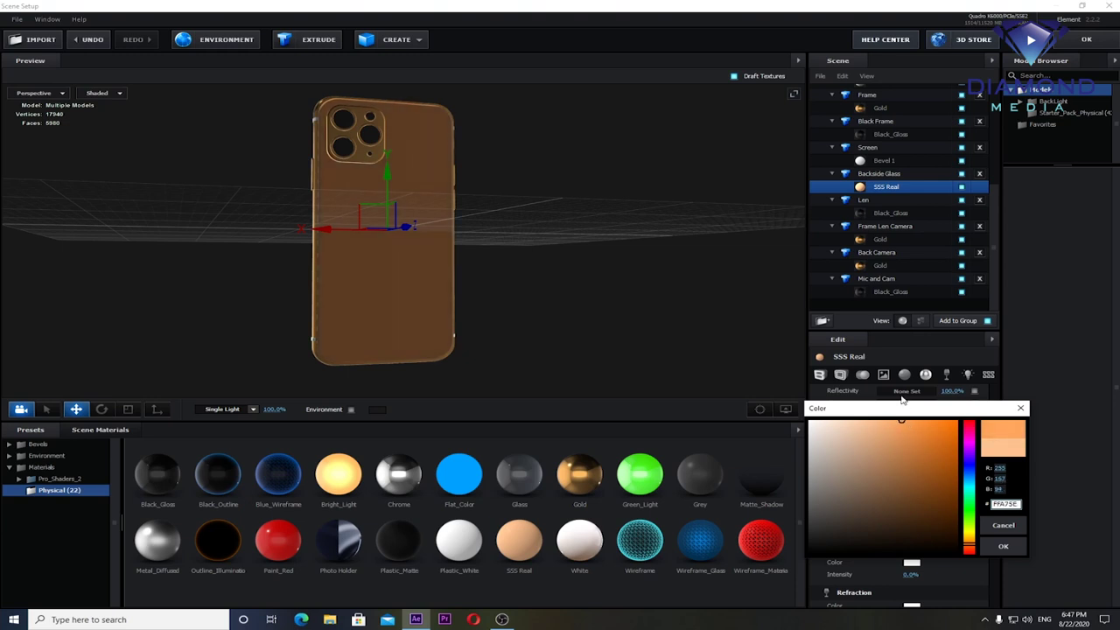
left_click(1003, 546)
mouse_move(487, 275)
left_mouse_down()
mouse_move(647, 270)
mouse_move(715, 288)
mouse_move(620, 270)
mouse_move(610, 280)
left_mouse_up()
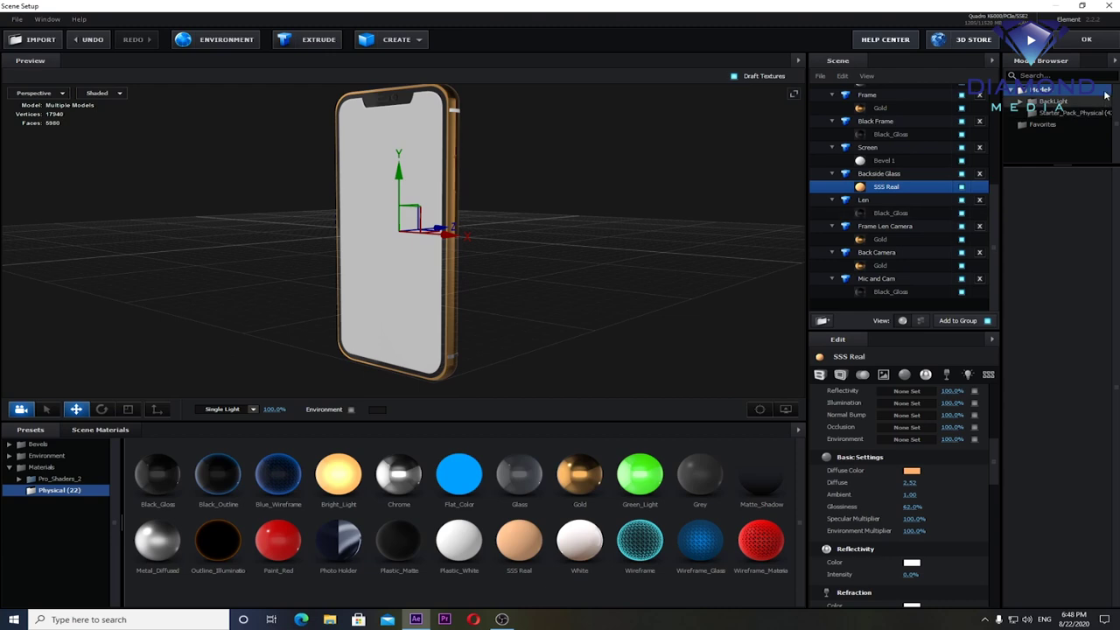
left_click(1095, 44)
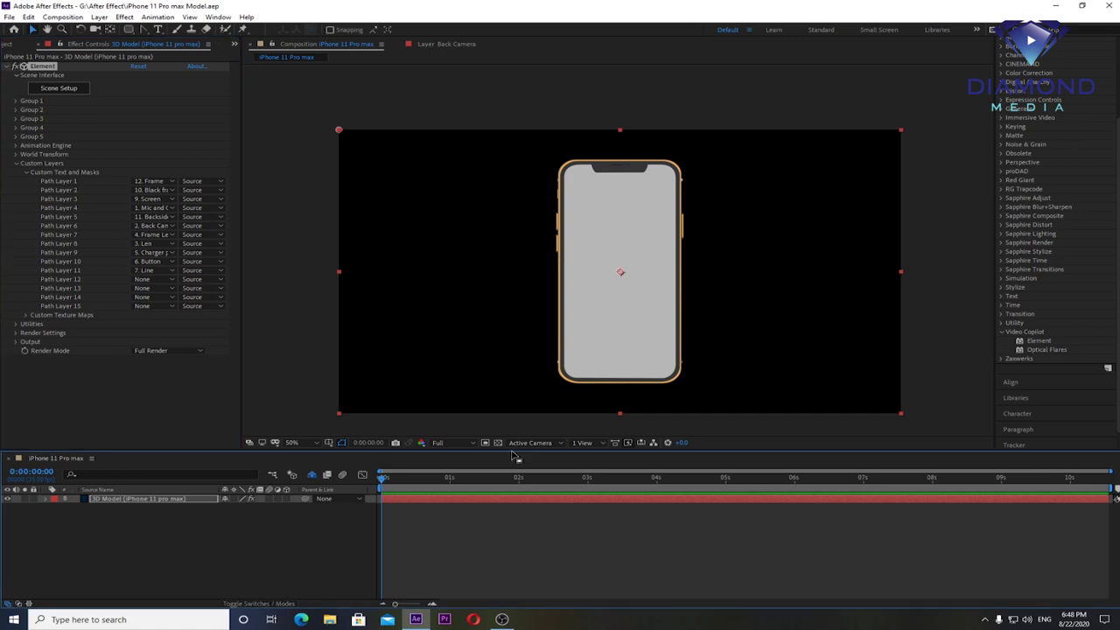
Step: Raise the viewer/timeline divider, glance at Element's scene setup, and return to the Project item list
left_click_drag(513, 451, 511, 398)
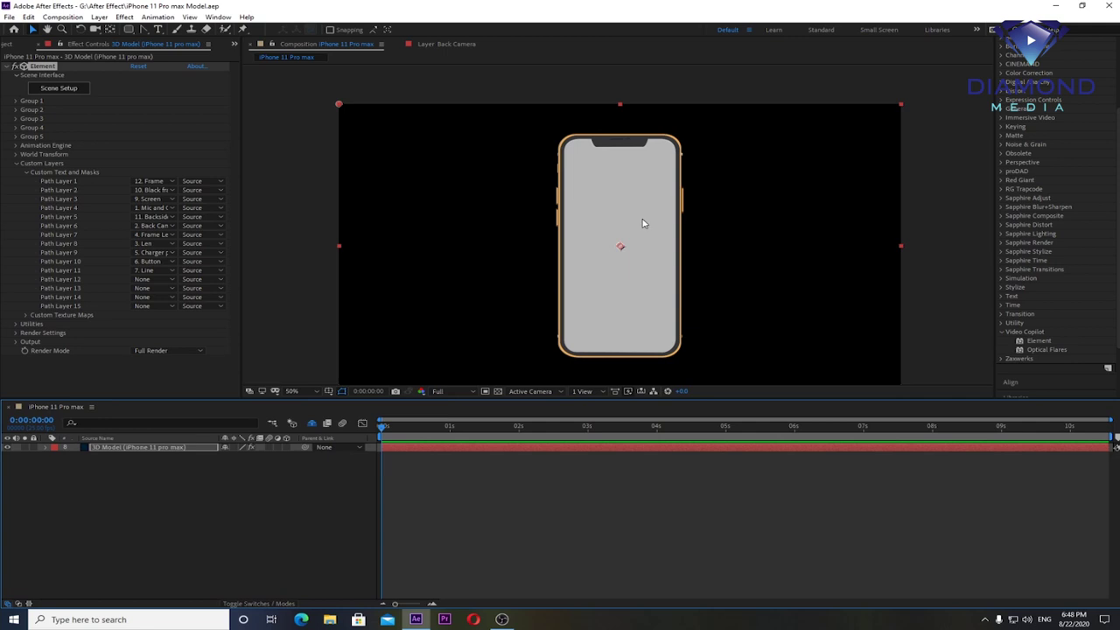
left_click(5, 45)
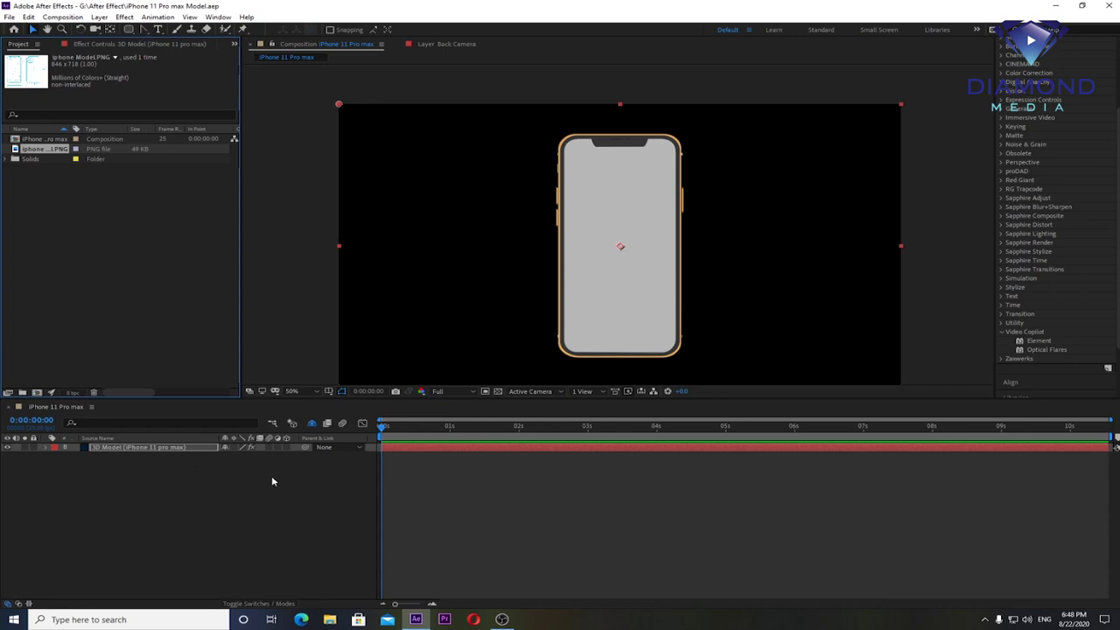
left_click(84, 48)
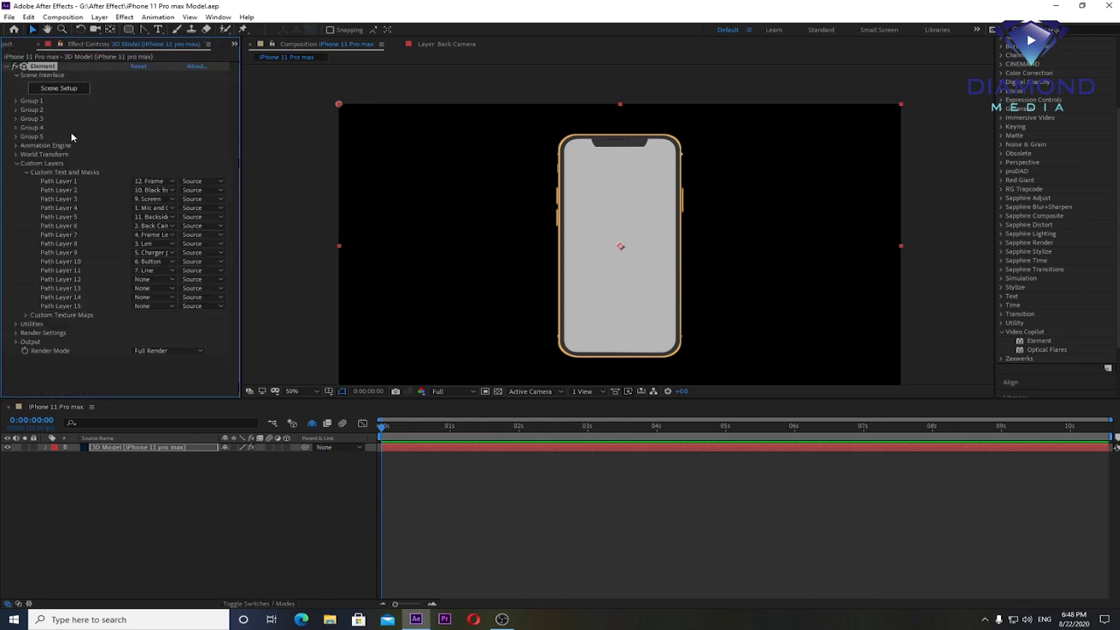
left_click(79, 93)
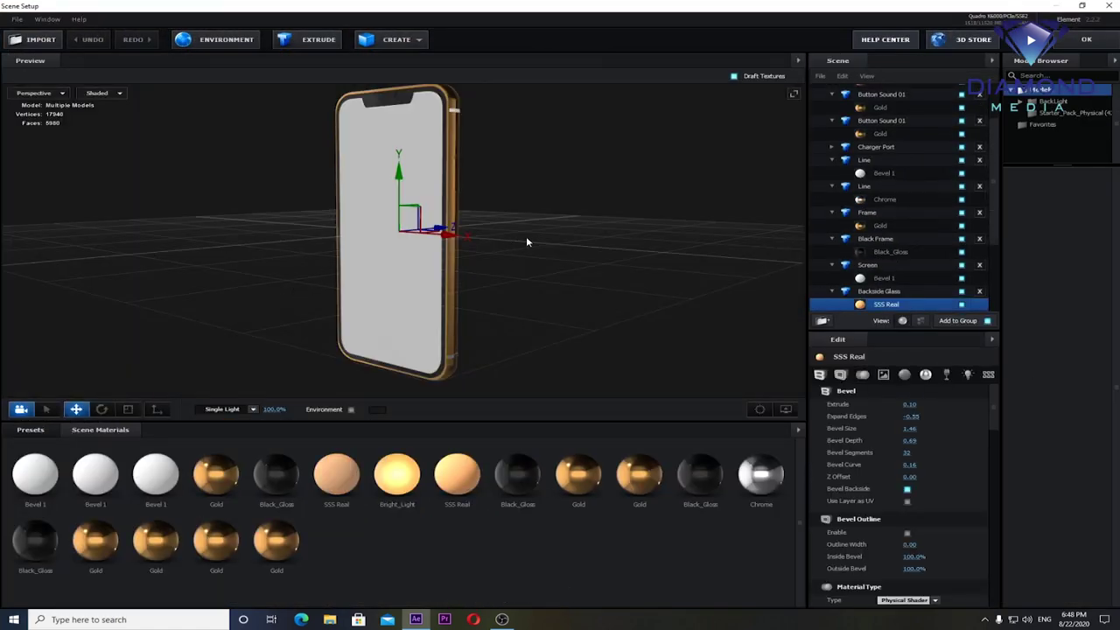
mouse_move(526, 236)
left_mouse_down()
mouse_move(387, 237)
mouse_move(400, 242)
mouse_move(412, 237)
mouse_move(382, 195)
mouse_move(439, 222)
left_mouse_up()
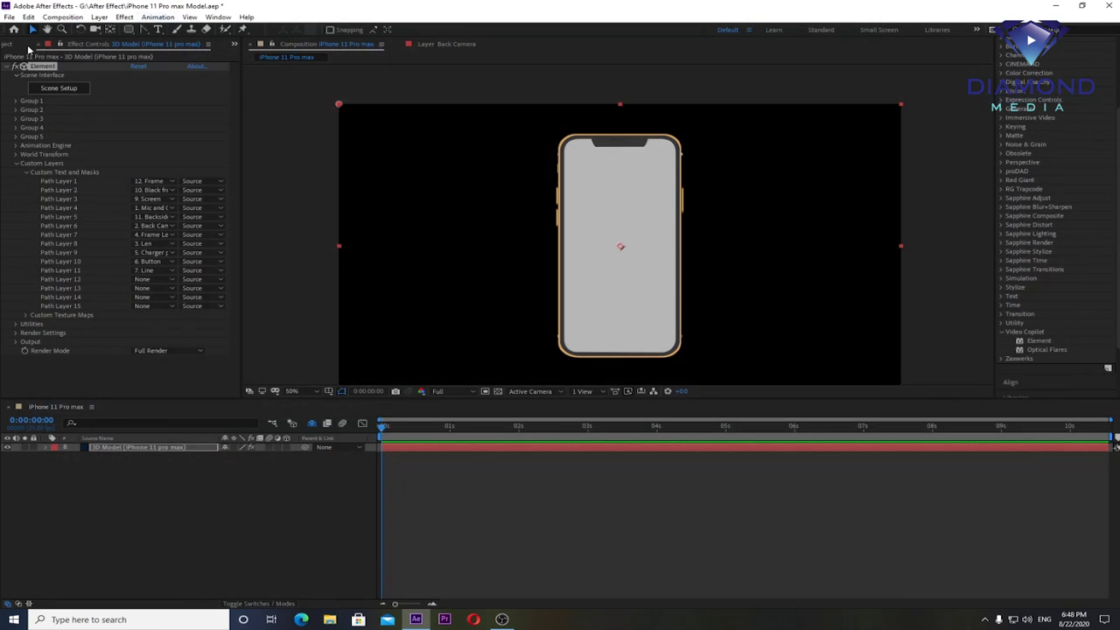
left_click(19, 48)
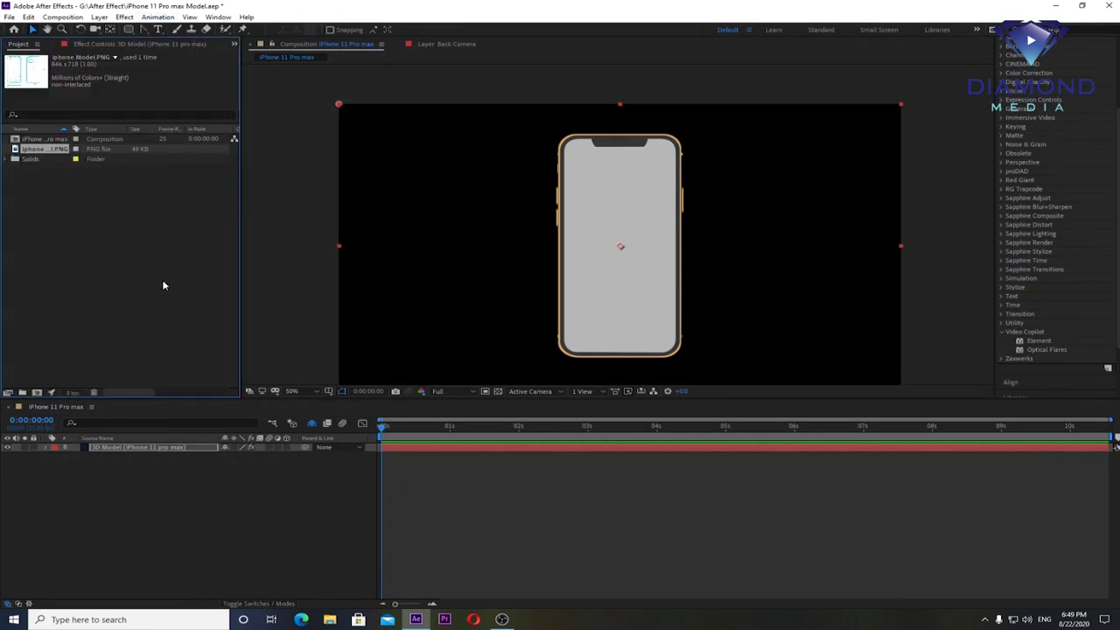
Step: Import the Apple logo image, add it to the composition, and hide its layer
double_click(140, 252)
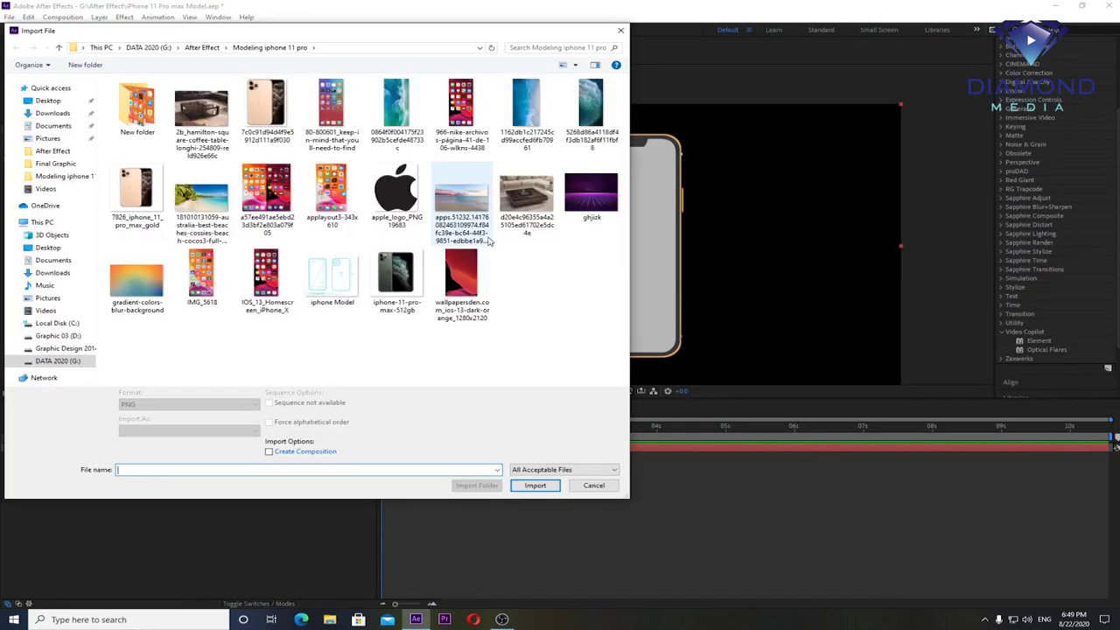
left_click(397, 189)
double_click(397, 189)
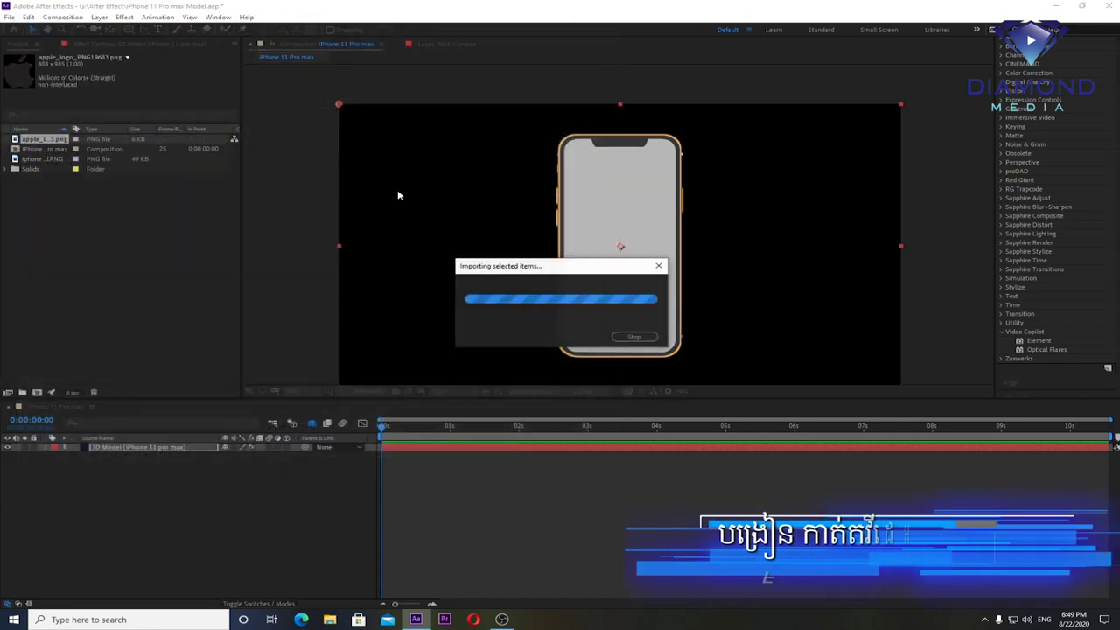
left_click_drag(44, 139, 110, 510)
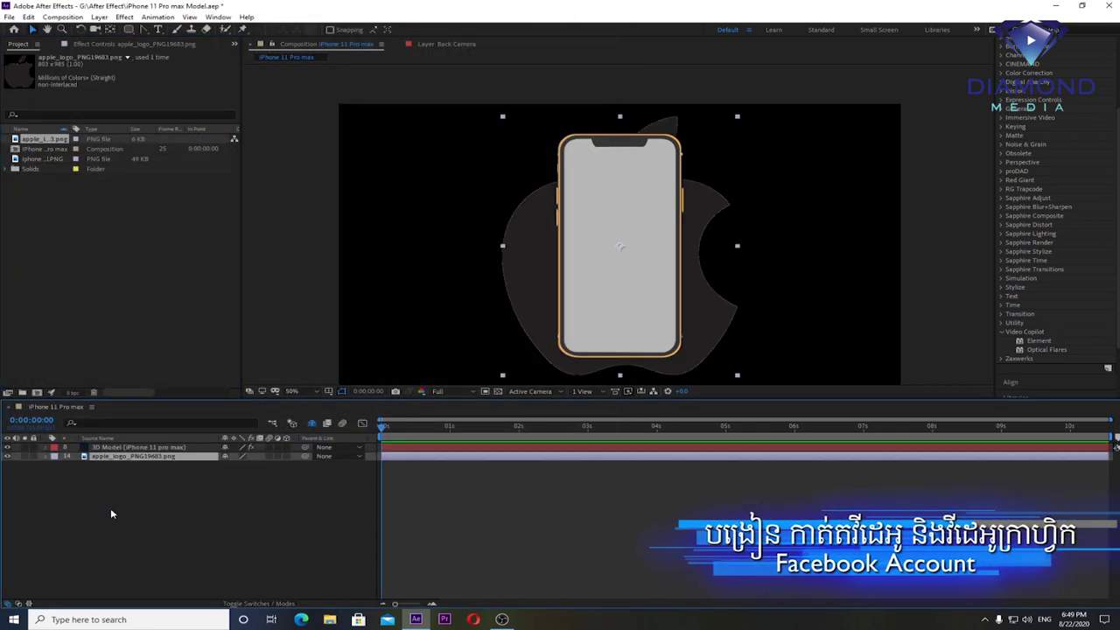
left_click(7, 456)
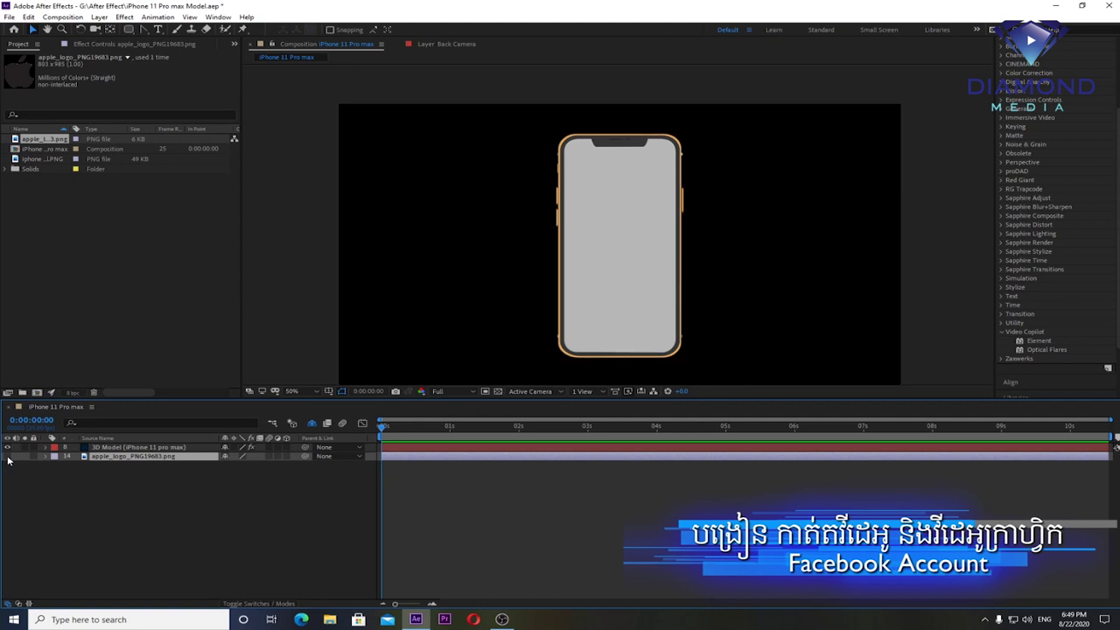
Step: Auto-trace the Apple logo layer, hide the traced layer, and show the 3D Model's Element settings
left_click(99, 17)
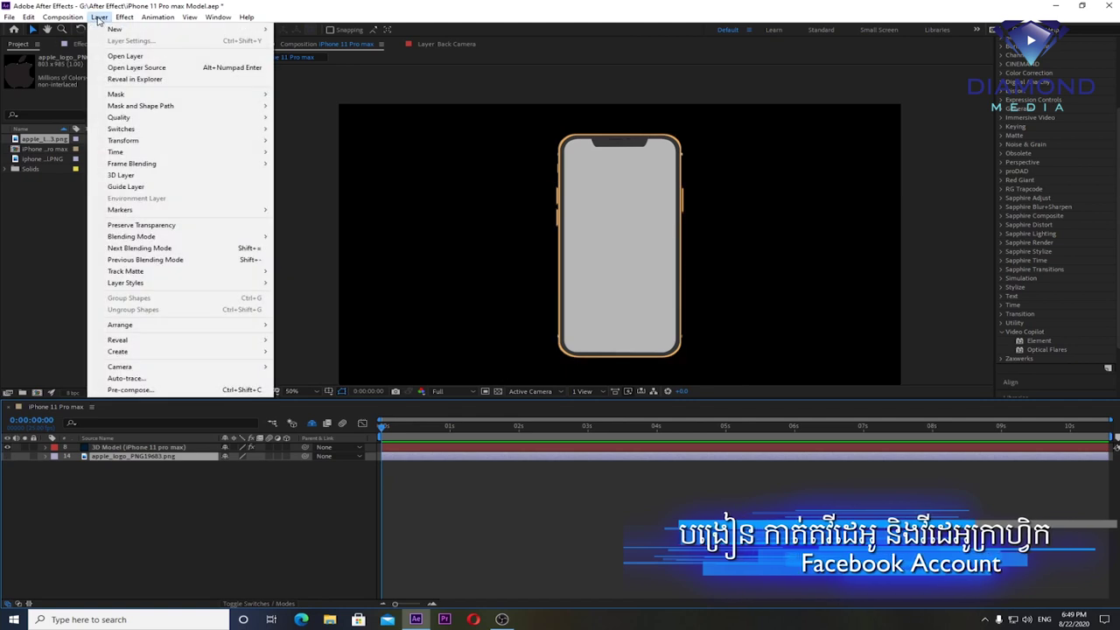
left_click(175, 378)
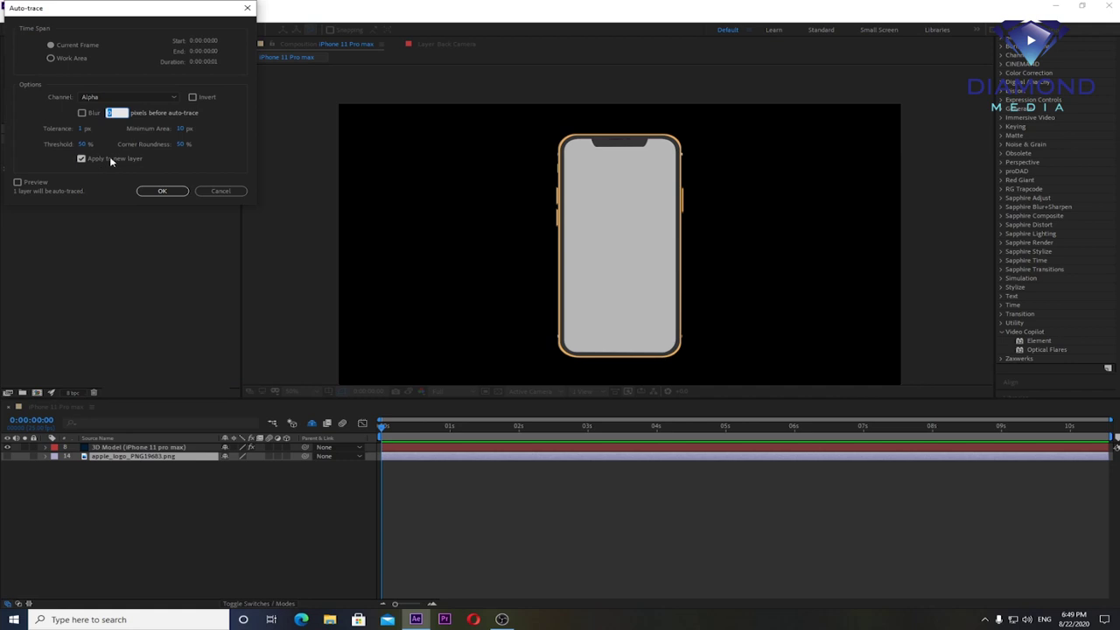
left_click(151, 190)
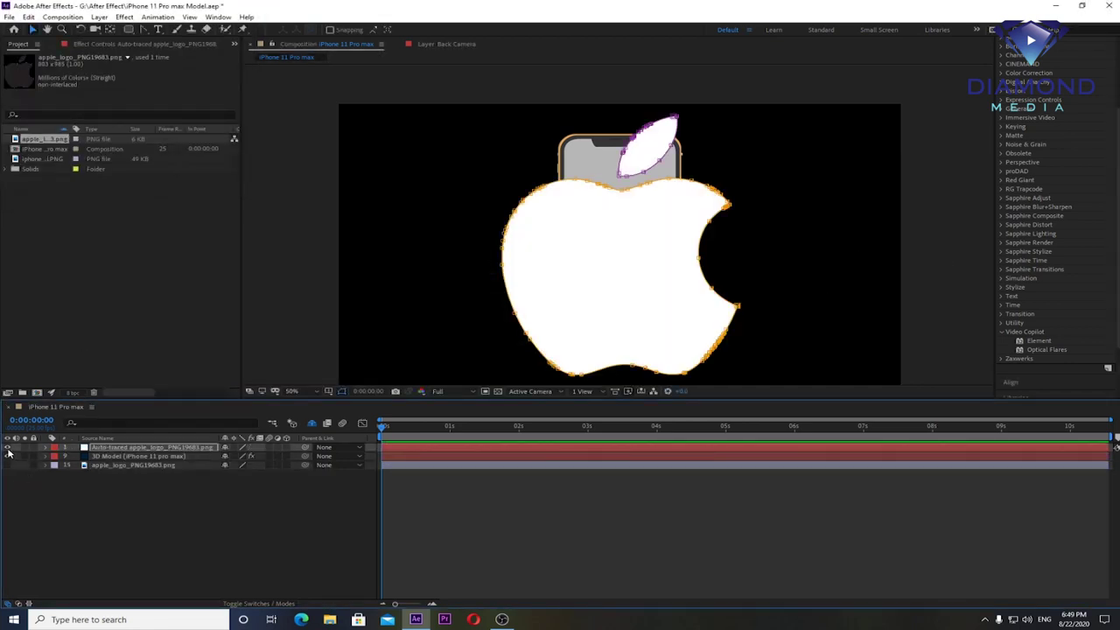
left_click(7, 447)
left_click(114, 456)
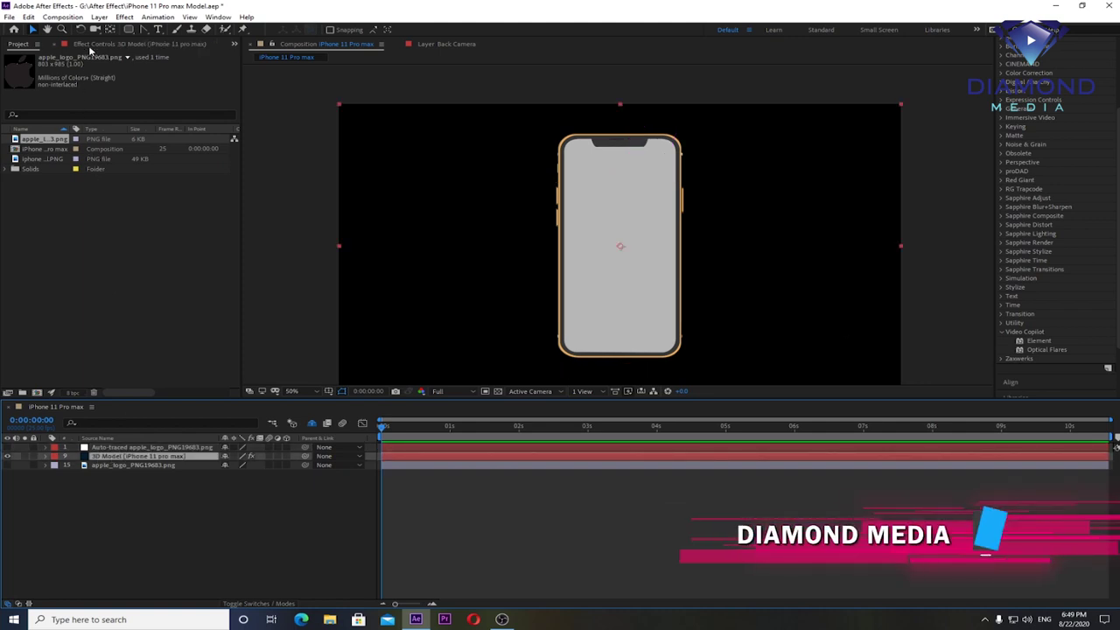
left_click(89, 43)
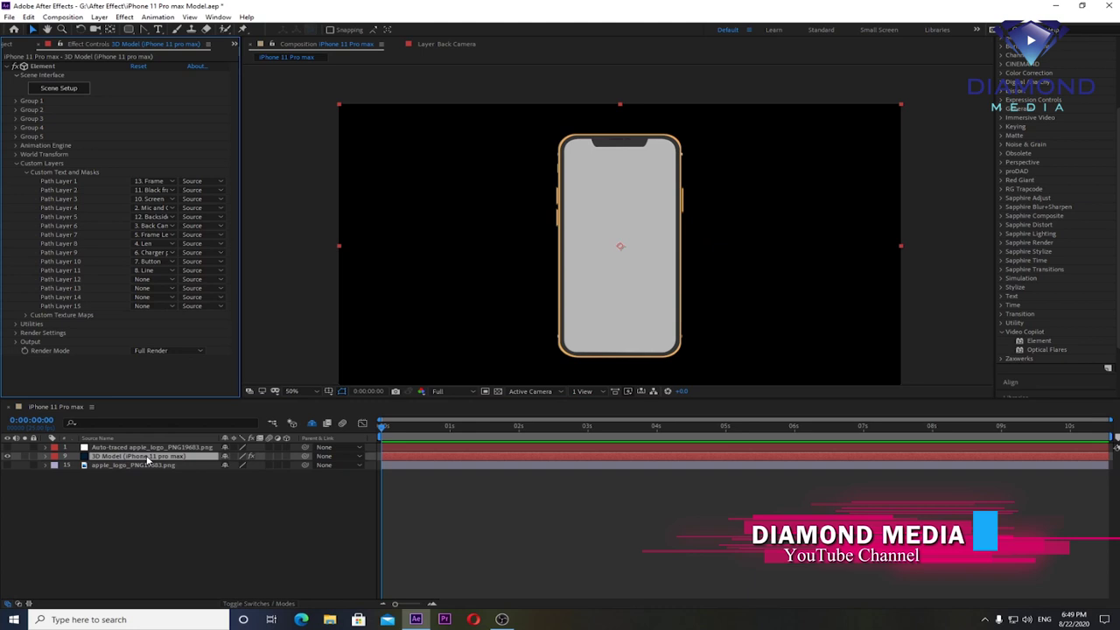
Step: Set Element's Path Layer 12 to the Auto-traced Apple logo layer and reopen Scene Setup
left_click(140, 285)
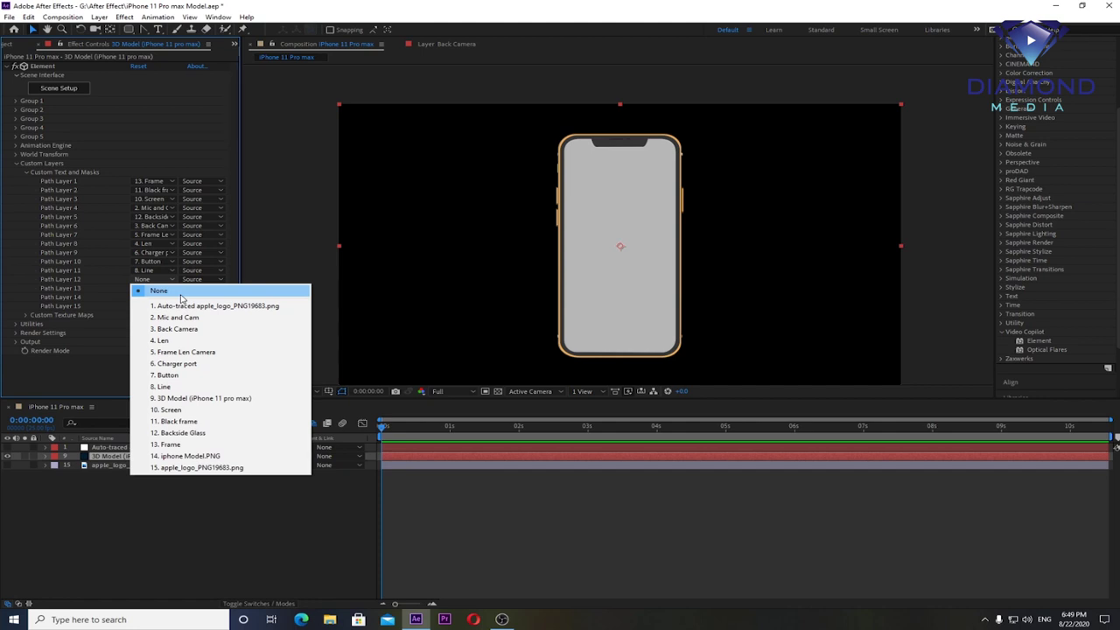
left_click(187, 308)
left_click(58, 88)
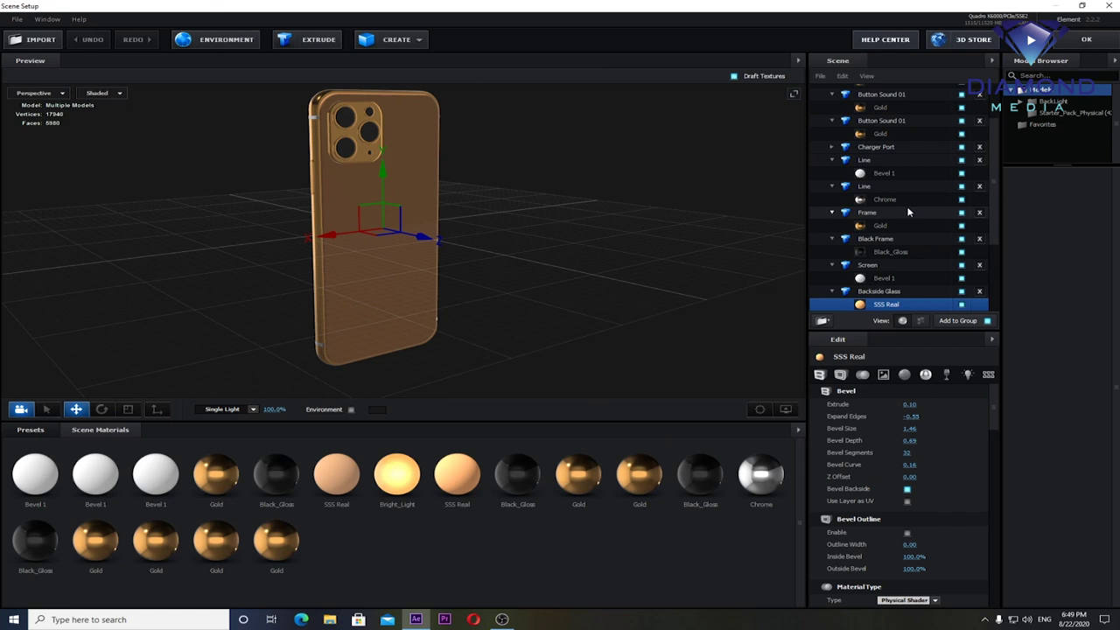
Step: Duplicate the Backside Glass model and rename the copy Logo
right_click(896, 293)
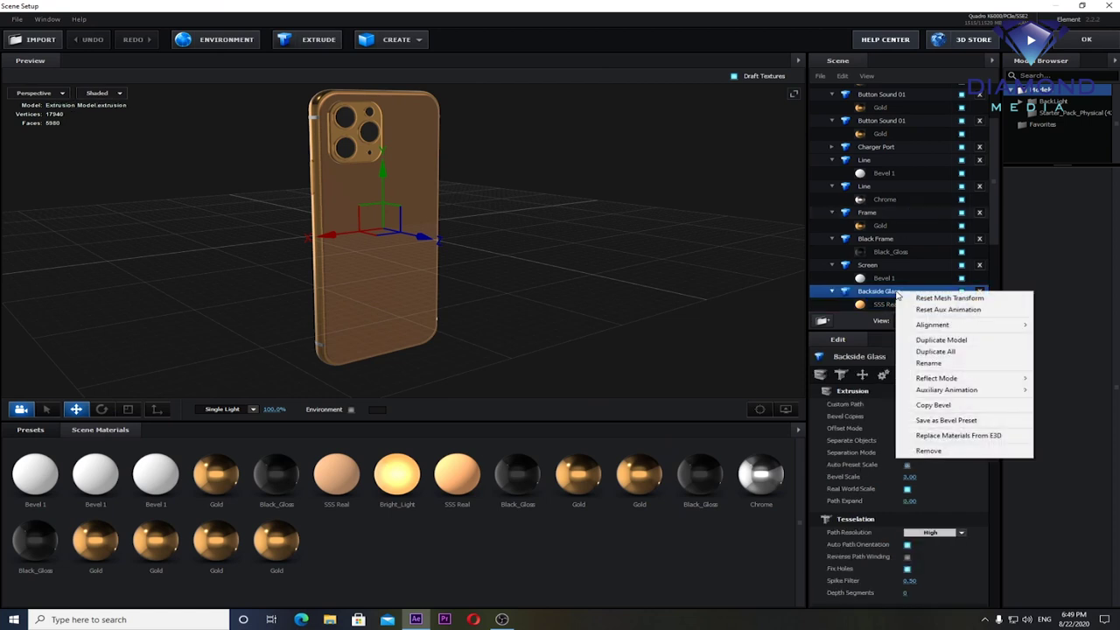
left_click(941, 339)
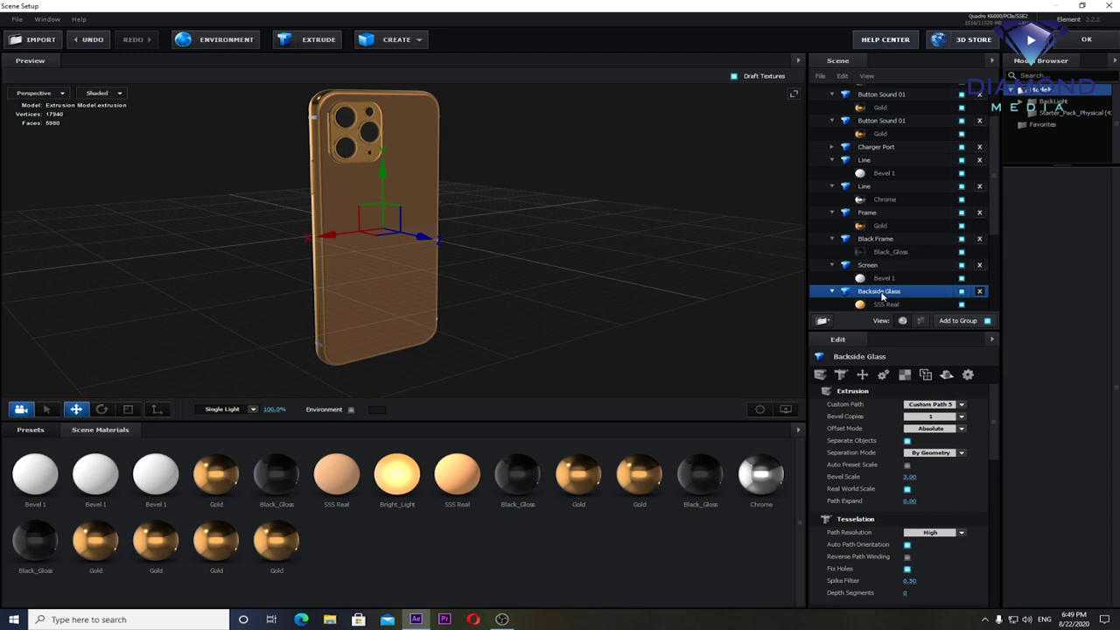
double_click(882, 296)
type("Logo")
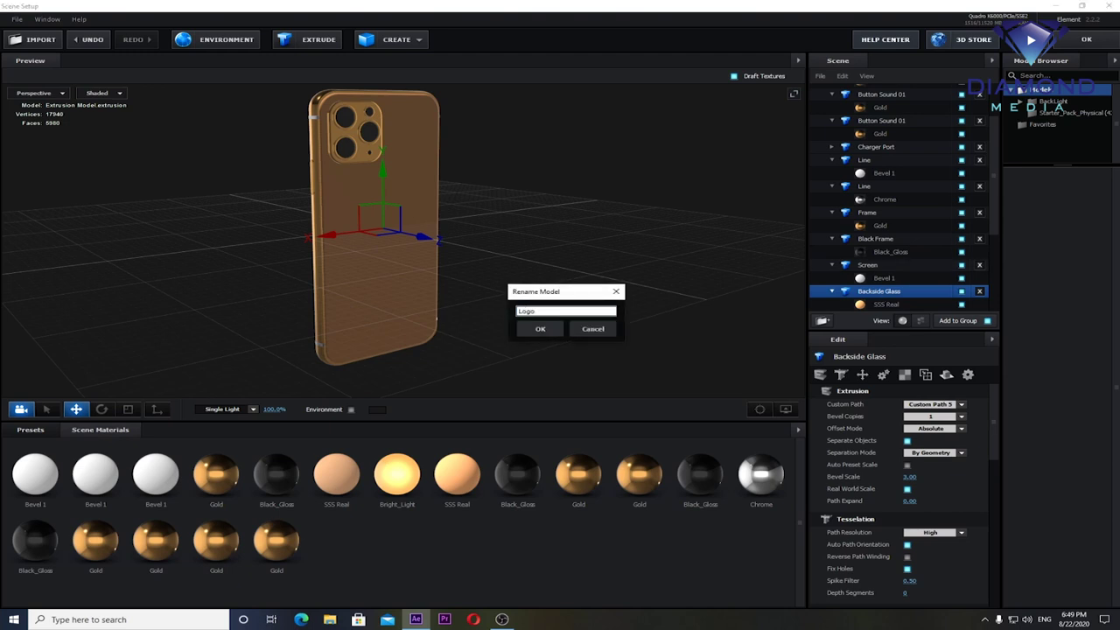
key("Return")
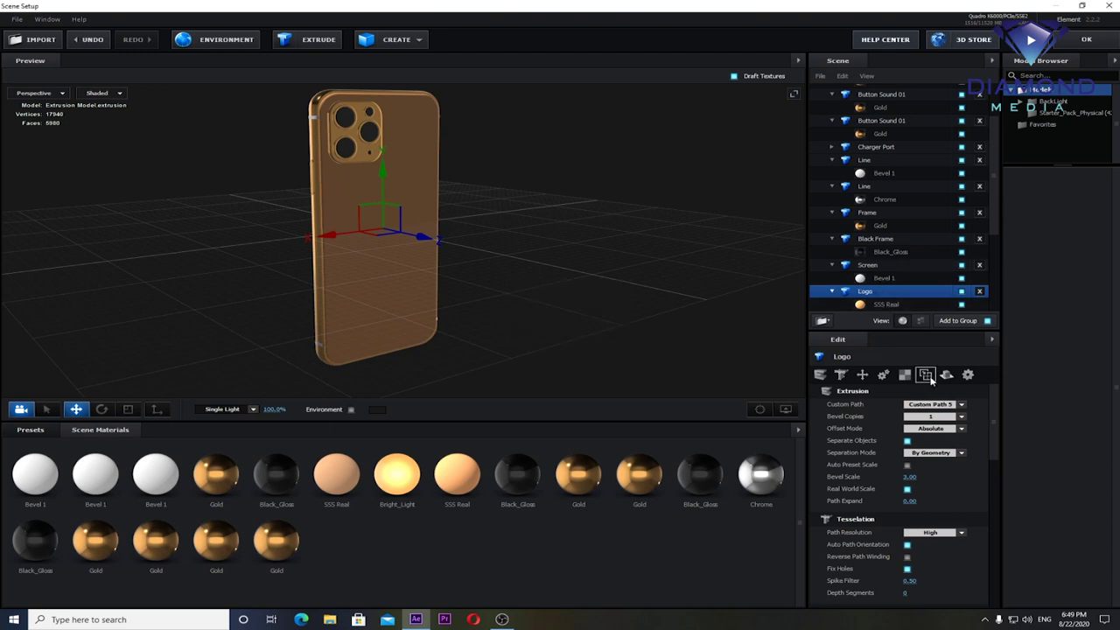
Step: Extrude the Logo model from Custom Path 12
left_click(958, 405)
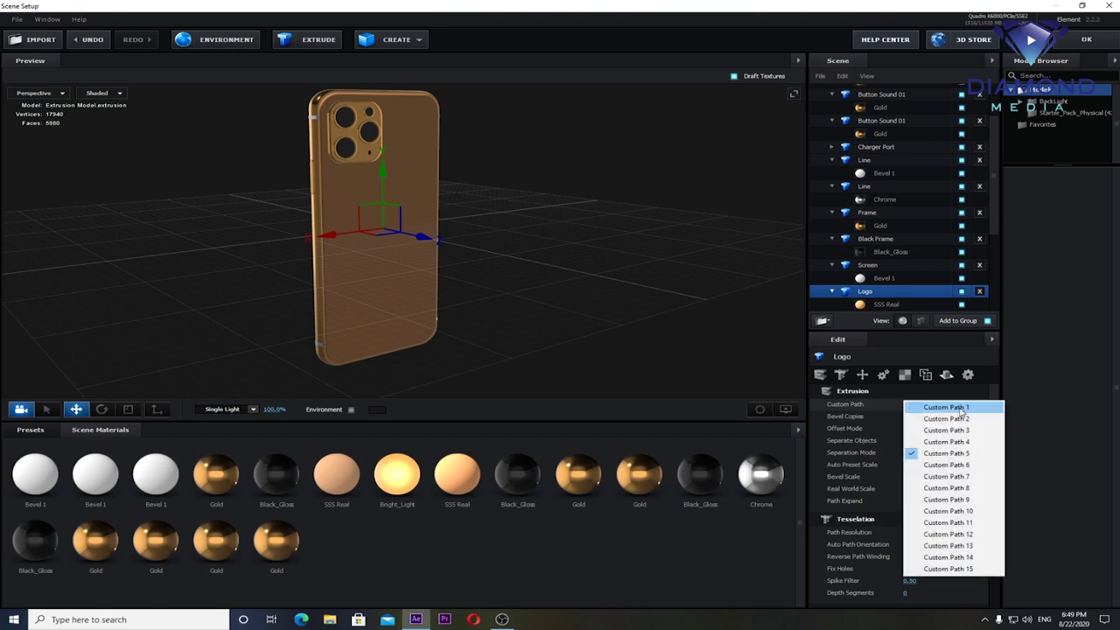
left_click(931, 534)
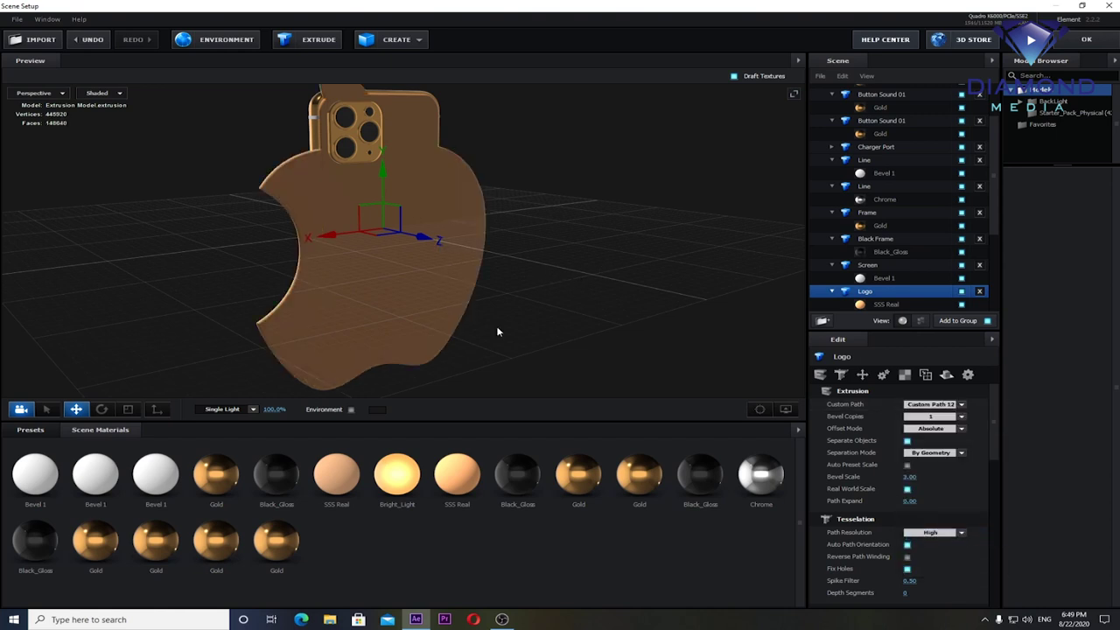
left_click(128, 410)
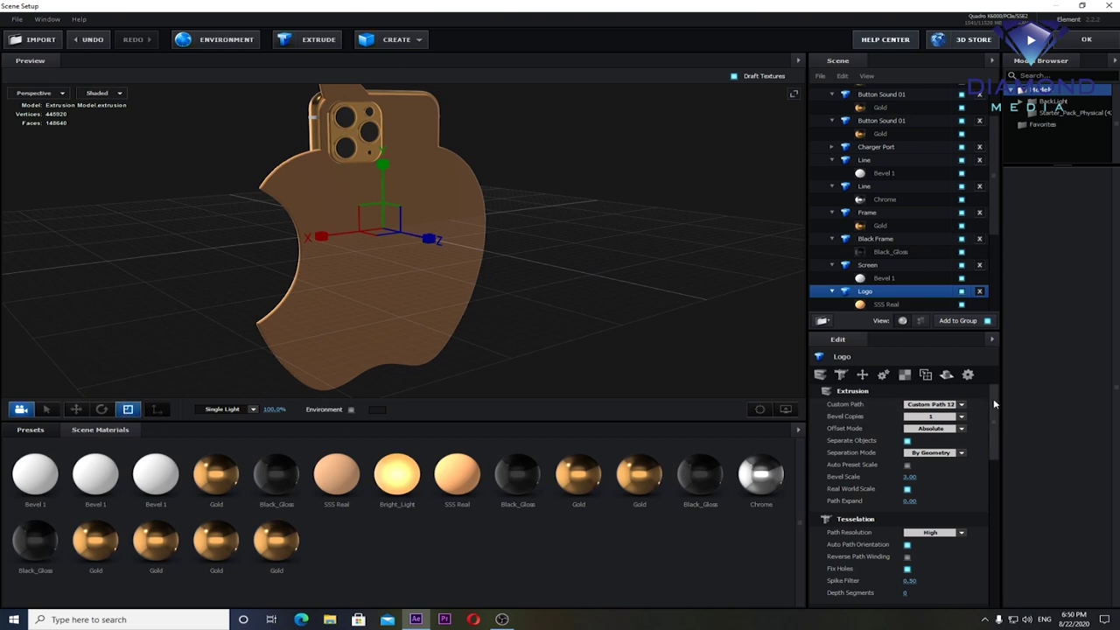
Step: Shrink the Logo to 12% scale and push it along Z toward the phone's back
scroll(994, 411, "down", 2)
scroll(996, 418, "down", 2)
scroll(996, 419, "down", 1)
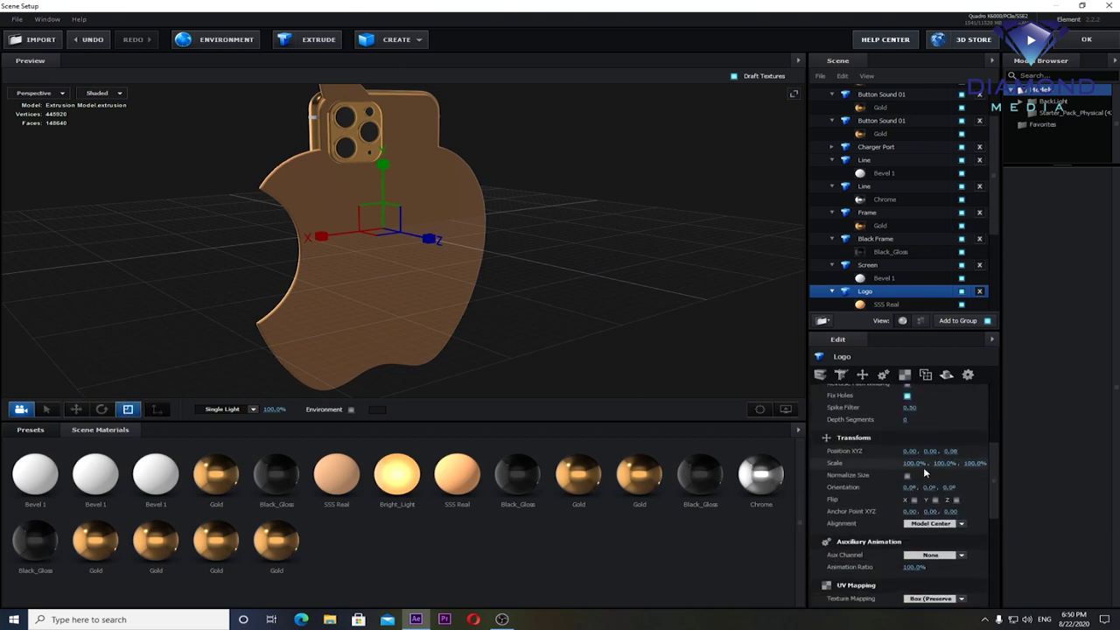
left_click_drag(914, 463, 853, 480)
left_click(76, 408)
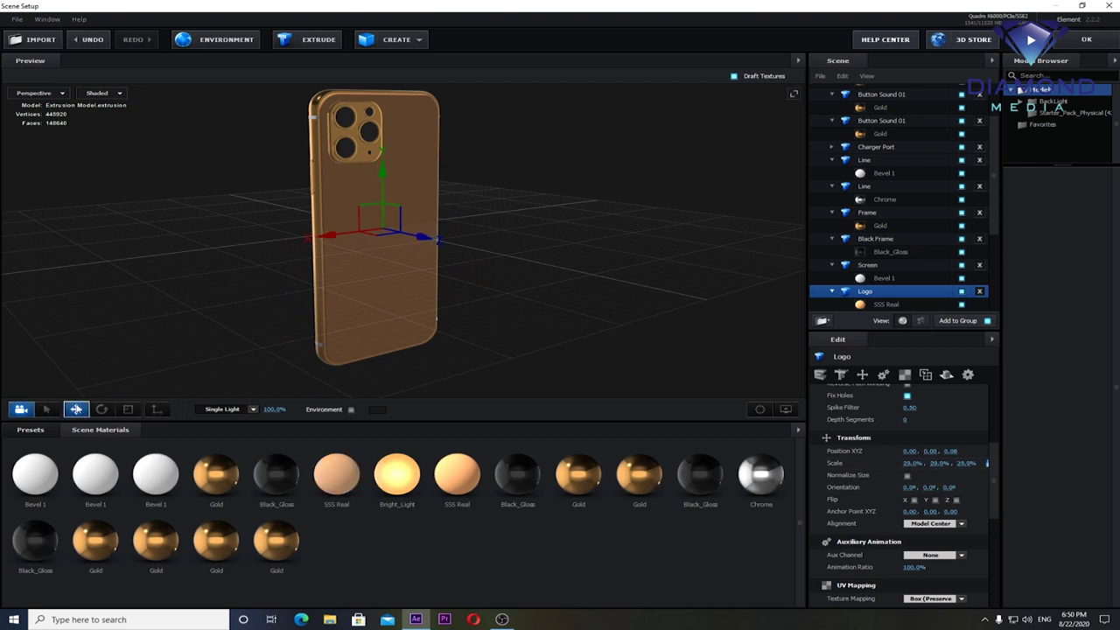
left_click(39, 93)
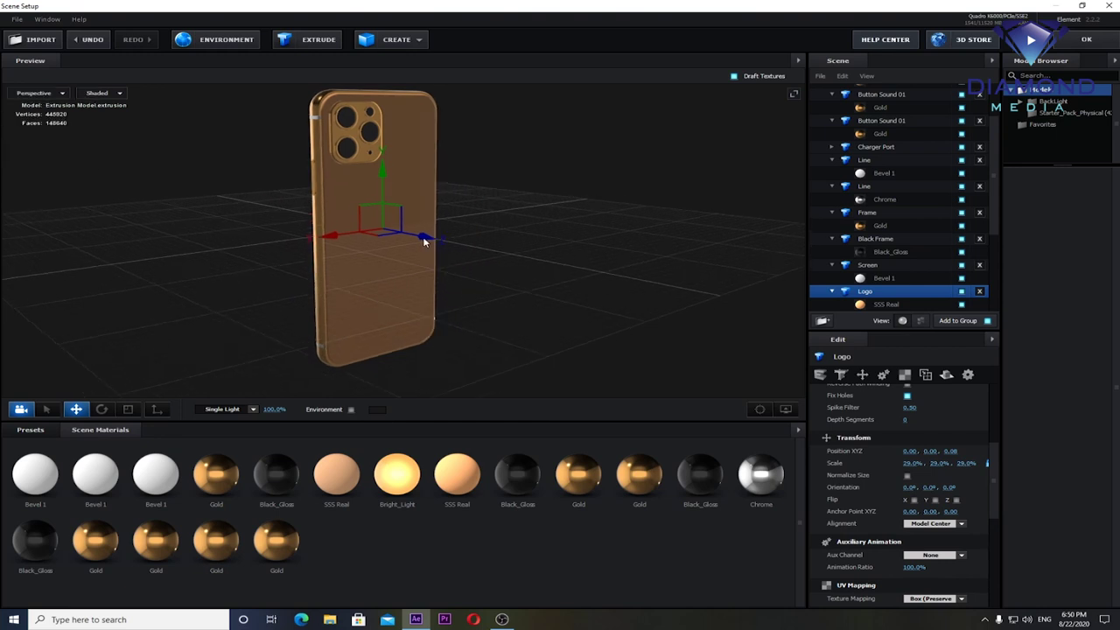
left_click_drag(429, 247, 442, 239)
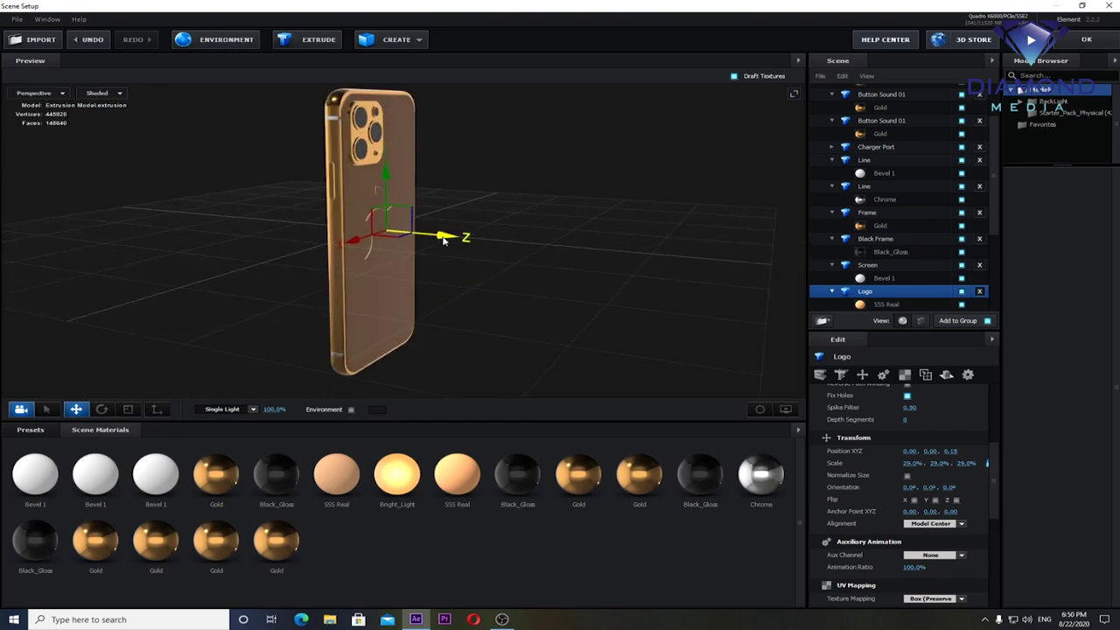
left_click_drag(434, 241, 519, 258)
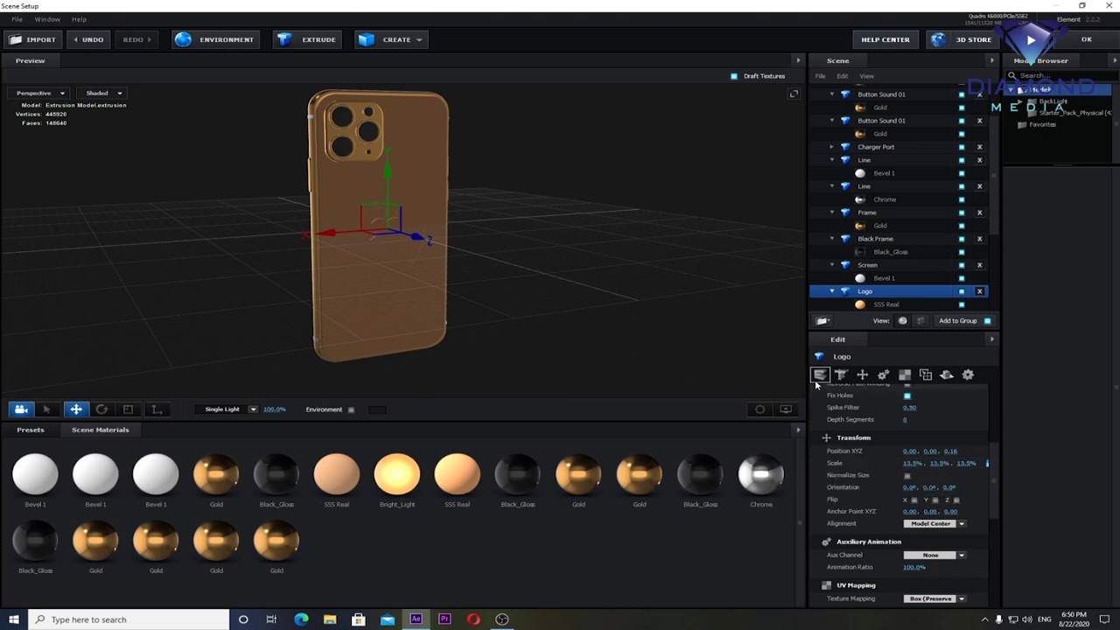
mouse_move(788, 366)
left_mouse_down()
mouse_move(669, 275)
mouse_move(688, 274)
left_mouse_up()
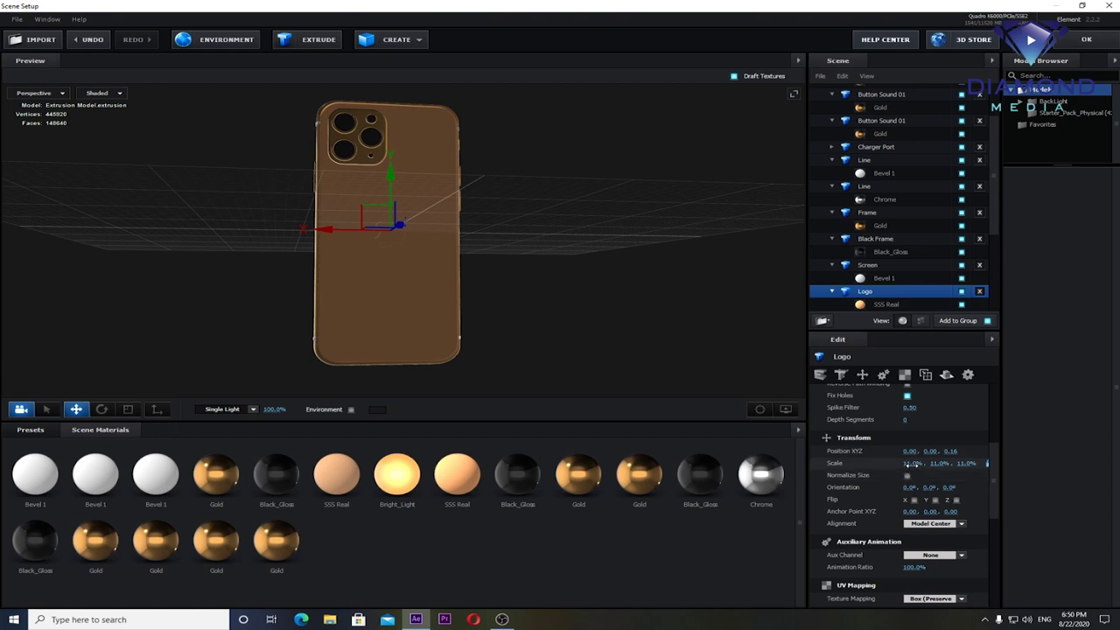
left_click(912, 464)
Step: Give the Logo the Gold material, seat it flush on the phone back, and accept the scene
left_click_drag(702, 303, 688, 276)
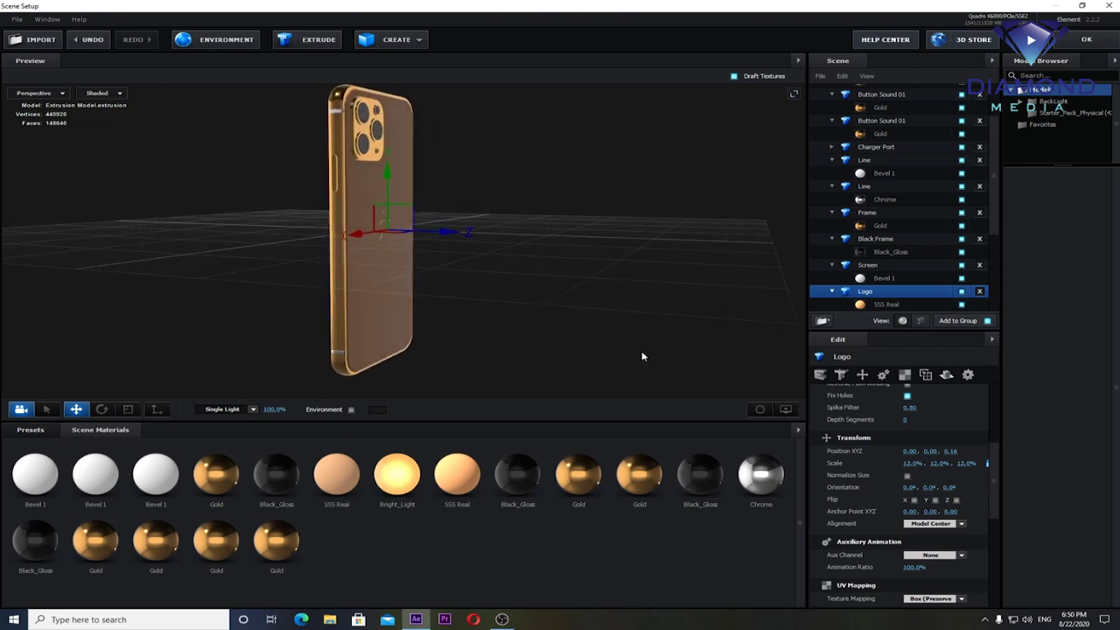
mouse_move(277, 540)
left_mouse_down()
mouse_move(764, 381)
mouse_move(387, 230)
left_mouse_up()
mouse_move(388, 230)
left_mouse_down()
mouse_move(496, 260)
mouse_move(517, 255)
left_mouse_up()
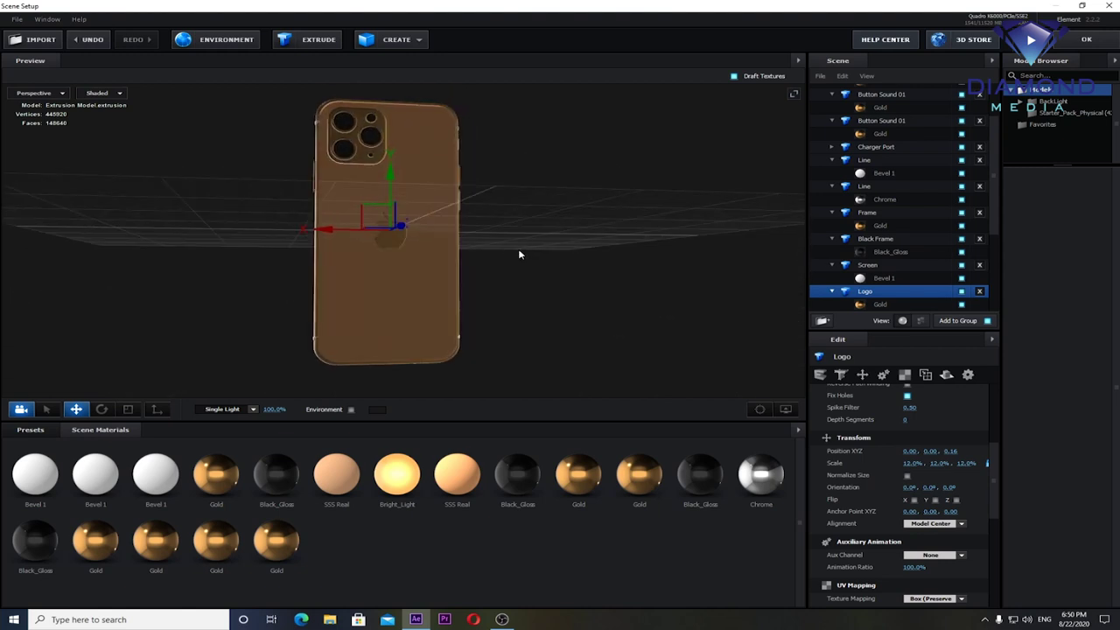
left_click_drag(517, 254, 598, 251)
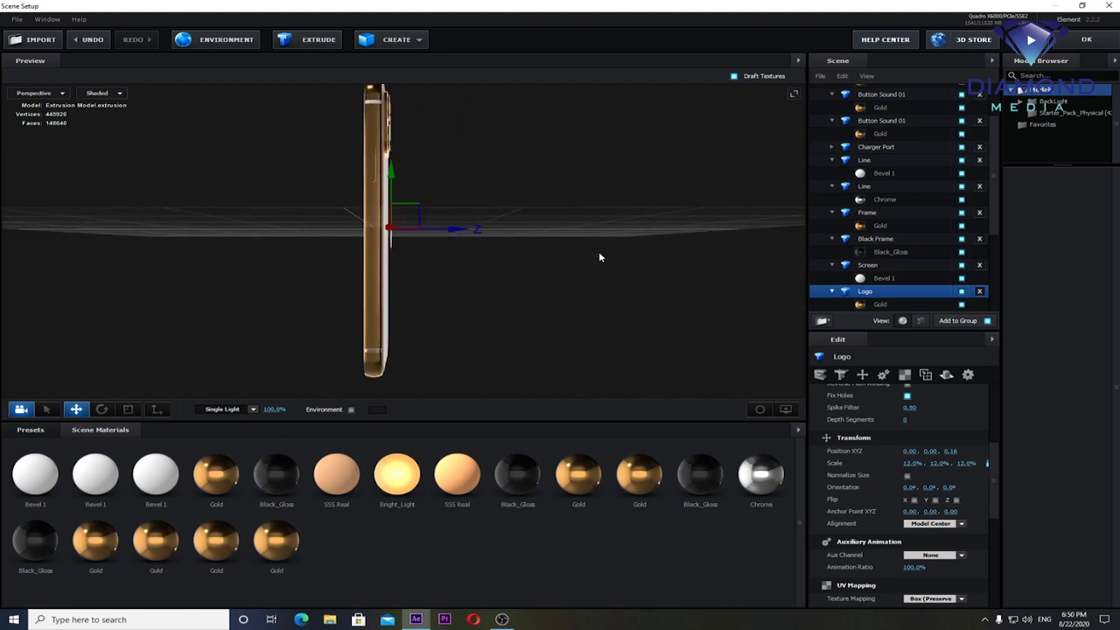
left_click_drag(462, 235, 457, 234)
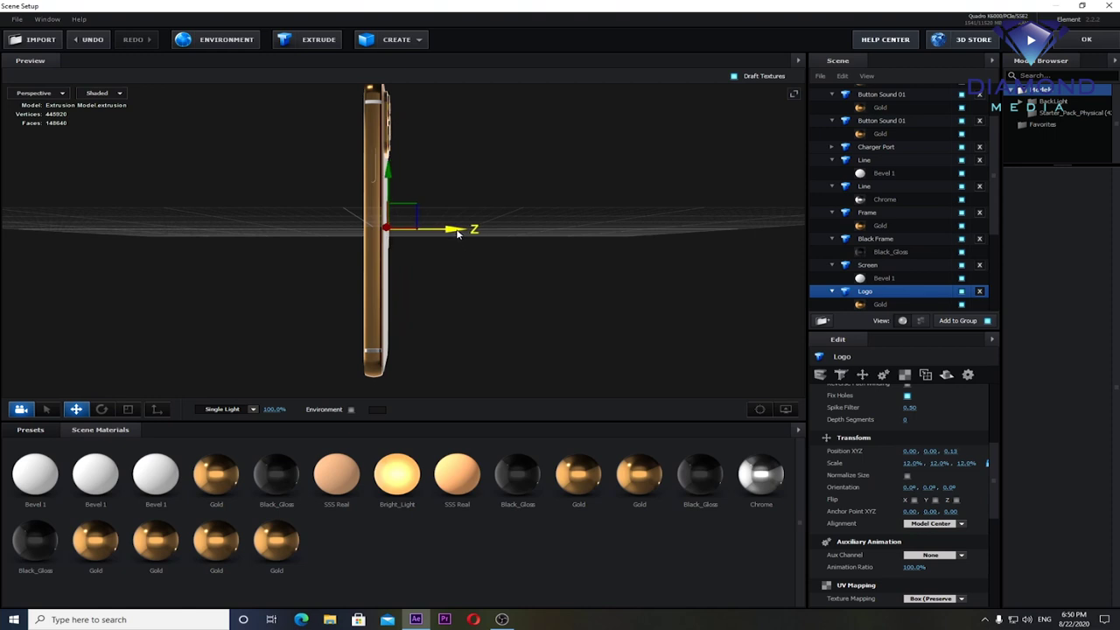
mouse_move(545, 252)
left_mouse_down()
mouse_move(528, 239)
mouse_move(521, 259)
mouse_move(660, 253)
mouse_move(570, 260)
left_mouse_up()
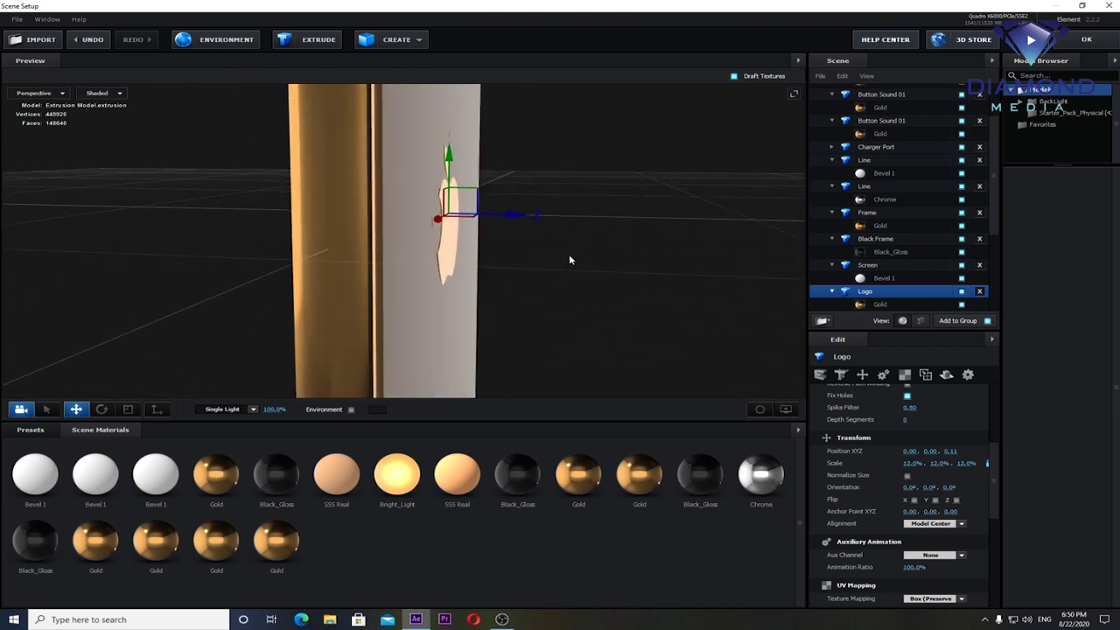
left_click_drag(520, 222, 518, 219)
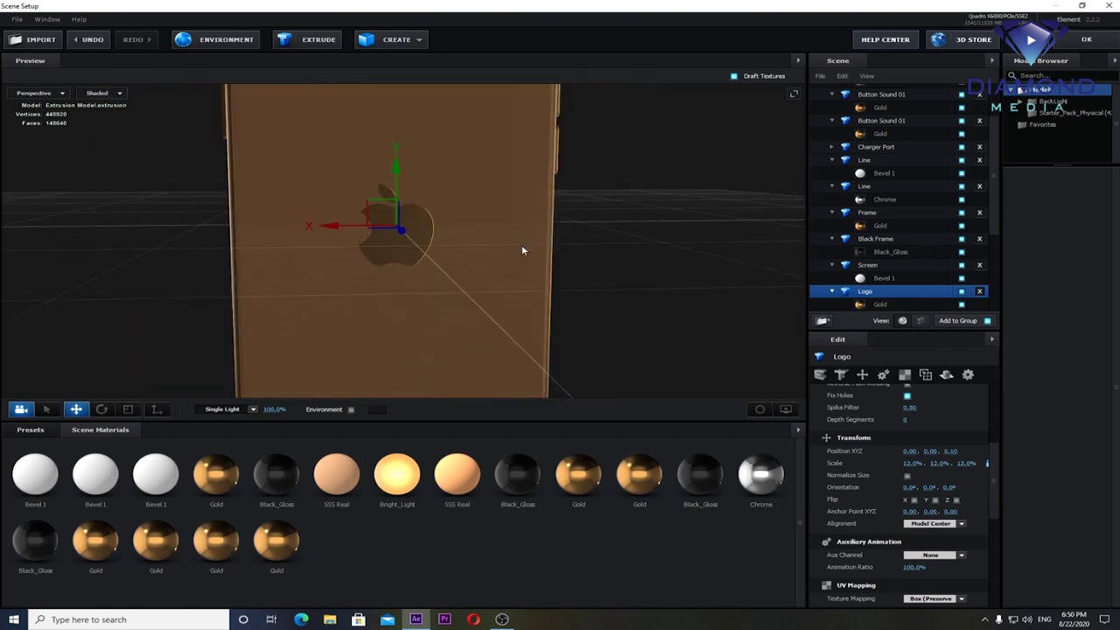
left_click_drag(542, 250, 512, 271)
mouse_move(670, 167)
left_mouse_down()
mouse_move(485, 288)
mouse_move(530, 283)
mouse_move(552, 306)
mouse_move(537, 288)
mouse_move(725, 292)
left_mouse_up()
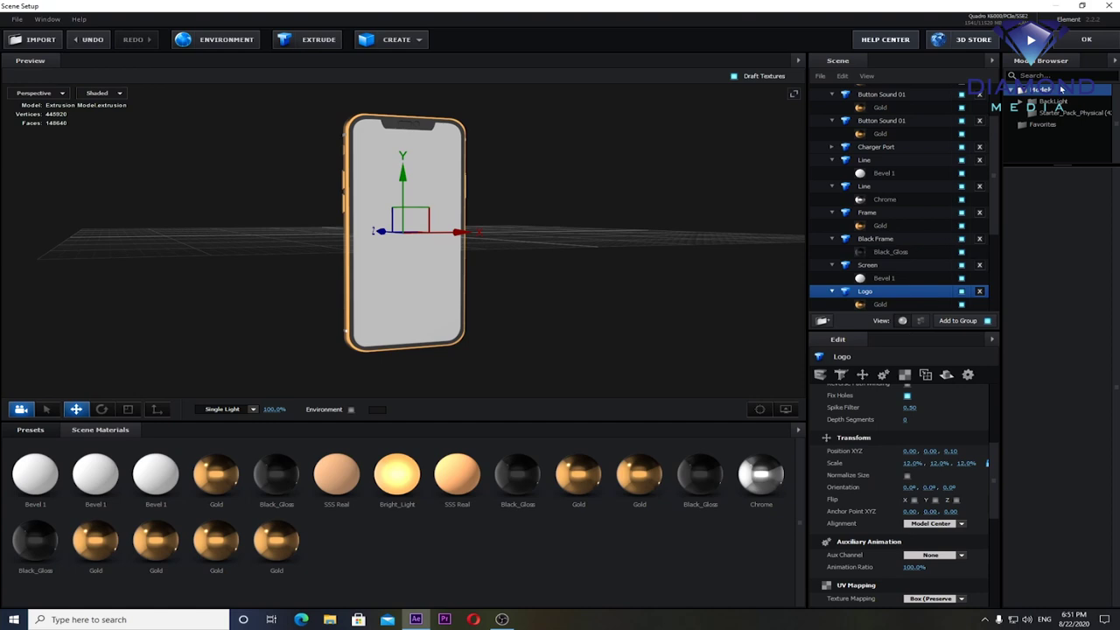
left_click(1085, 39)
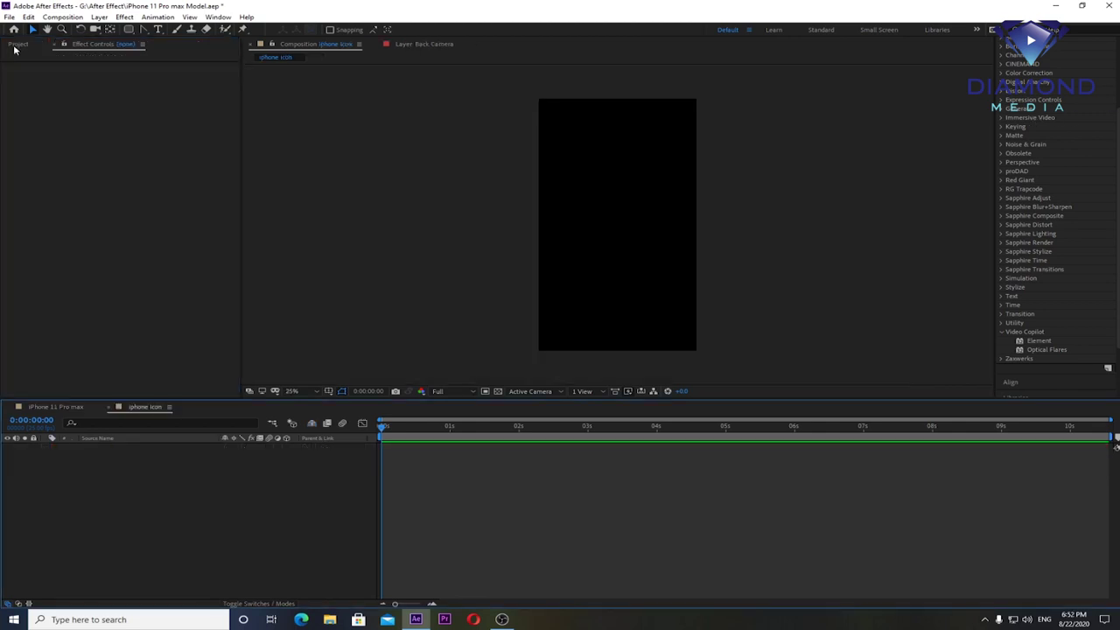
Step: Import IMG_5618.PNG, try it in the iphone Icon comp, then delete the layer again
double_click(148, 300)
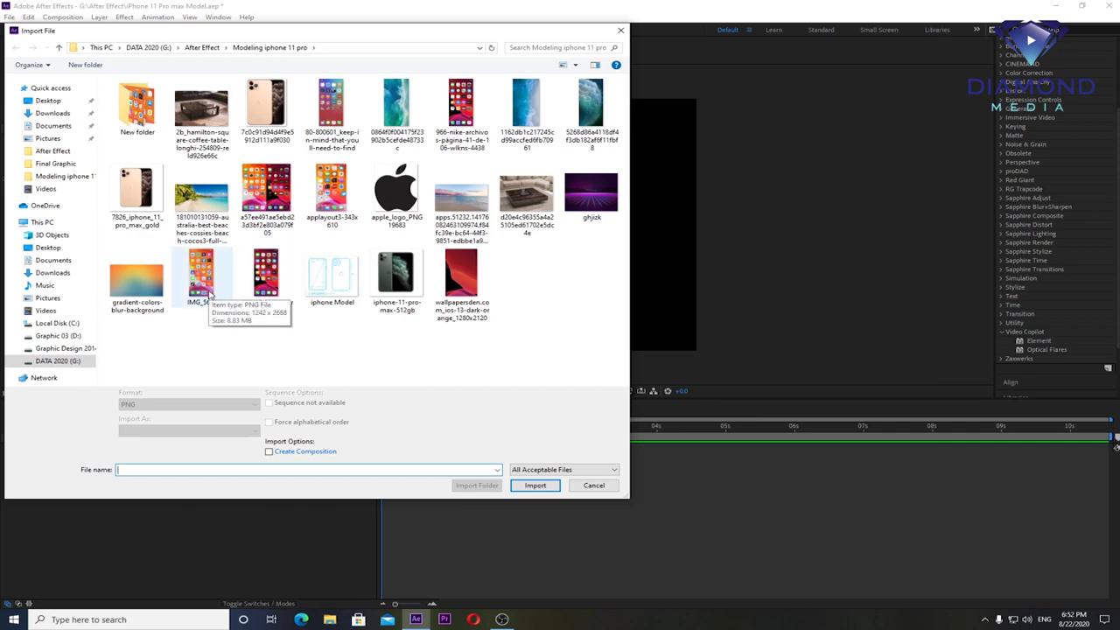
double_click(201, 280)
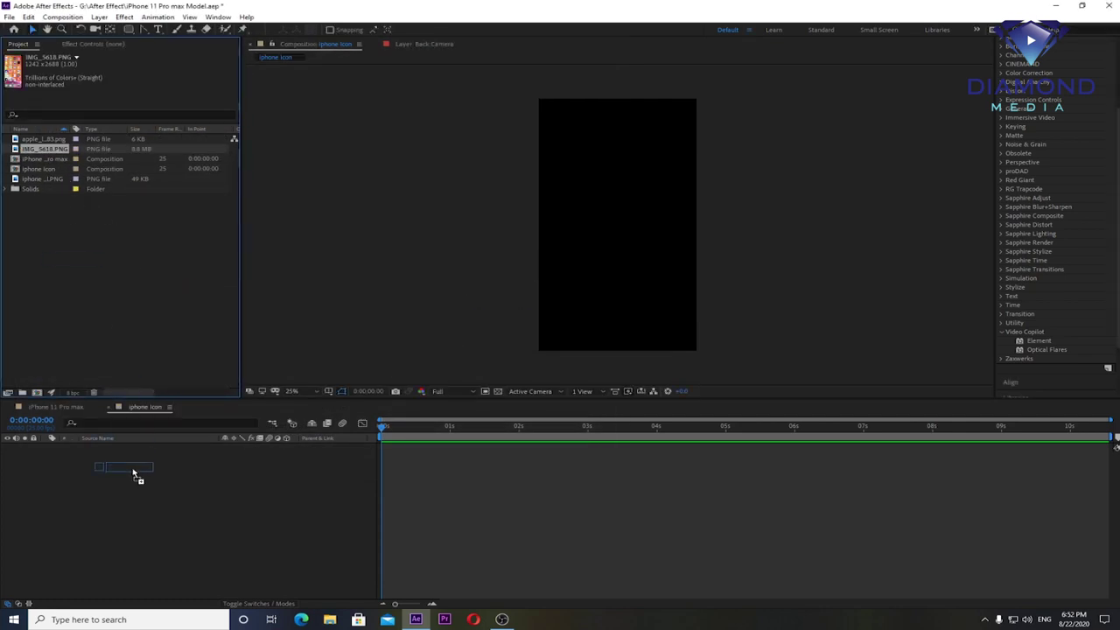
left_click_drag(44, 149, 132, 512)
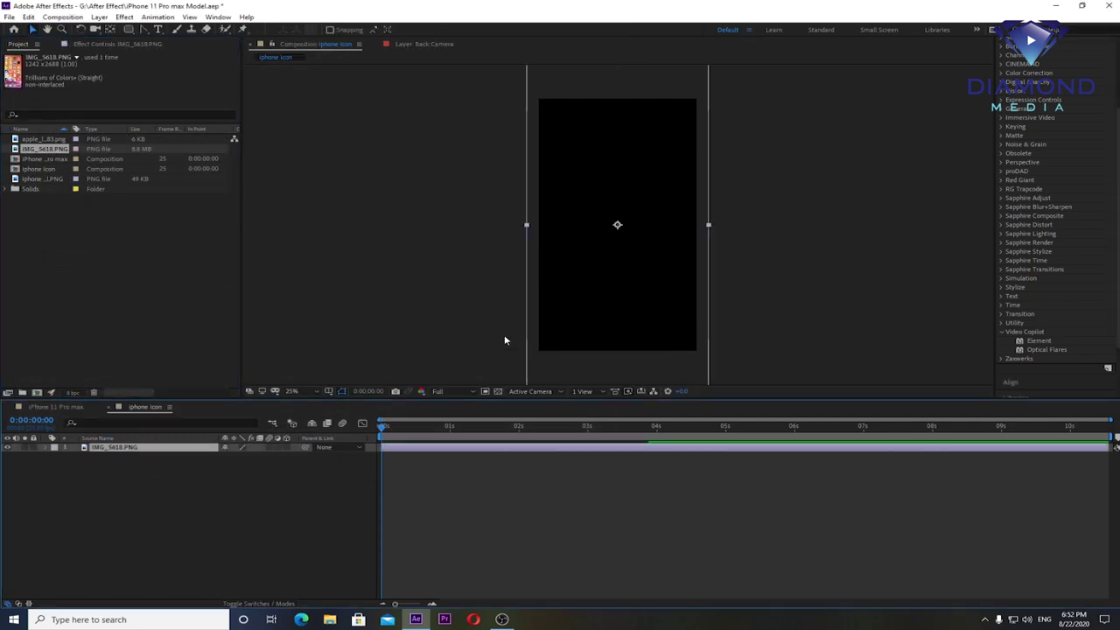
key("comma")
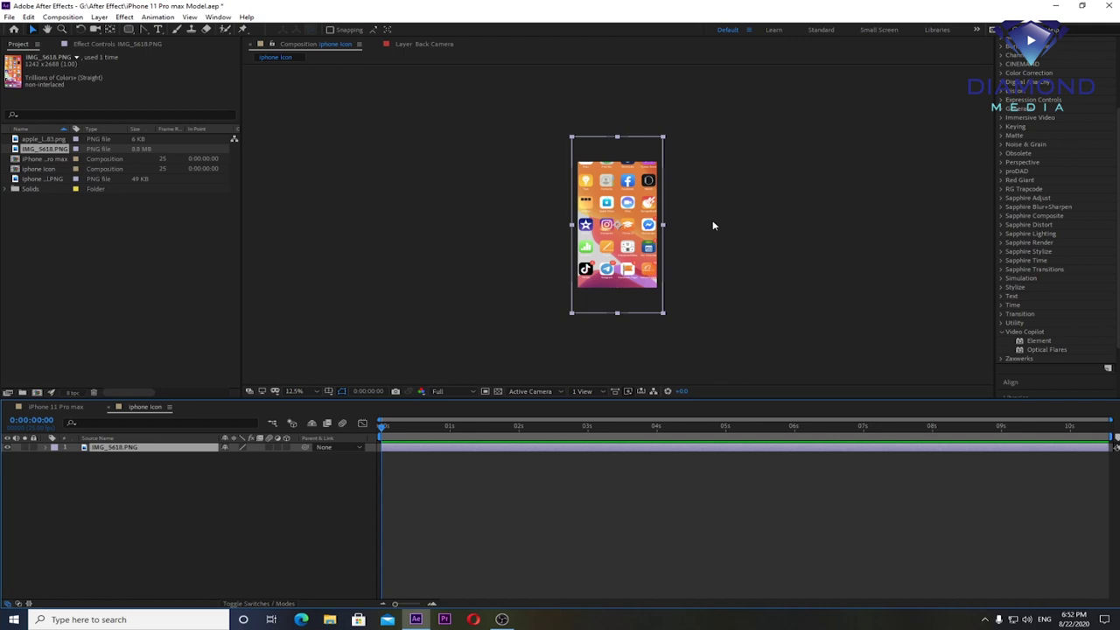
key("Delete")
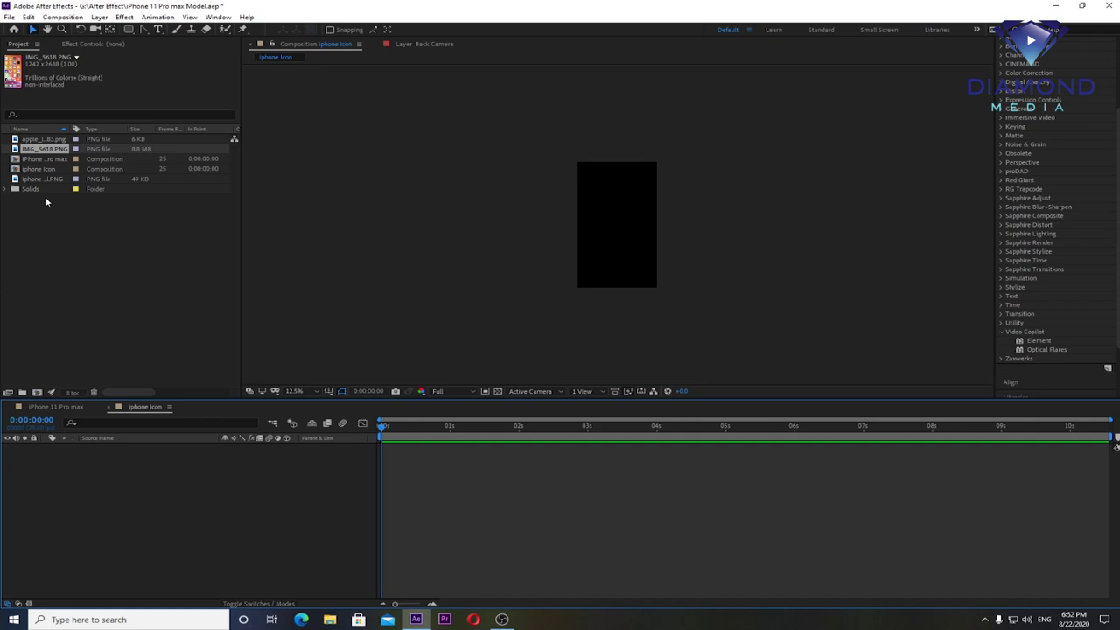
Step: Create a composition from IMG_5618.PNG and save the project
mouse_move(35, 149)
left_mouse_down()
mouse_move(98, 324)
mouse_move(37, 392)
left_mouse_up()
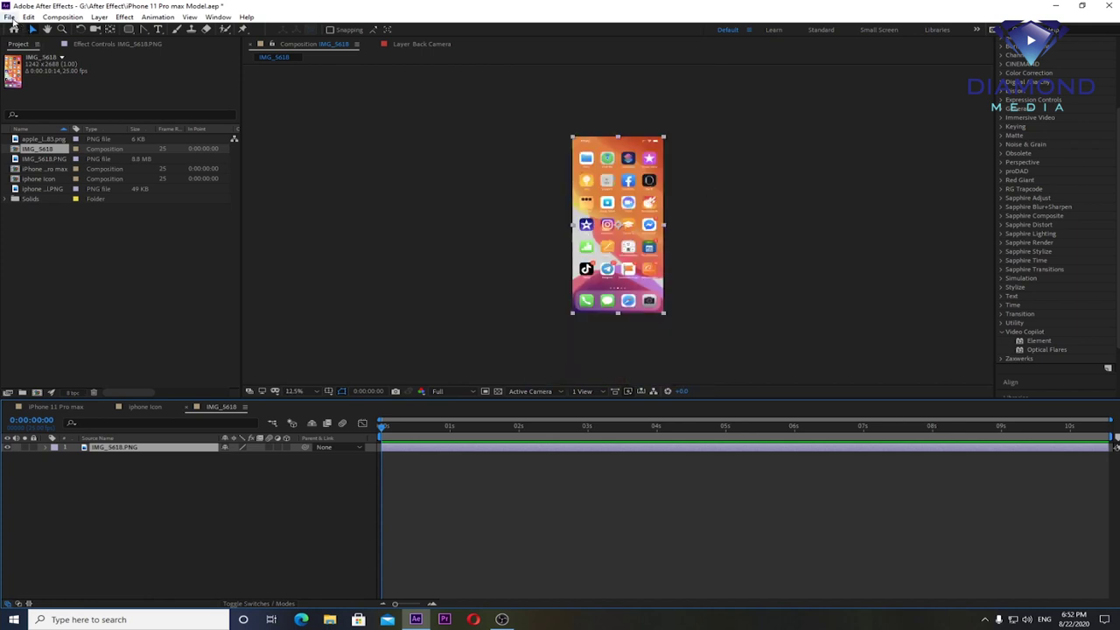
left_click(10, 18)
left_click(35, 111)
Step: Add IMG_5618 to the iPhone 11 Pro max comp as a hidden layer
left_click(50, 407)
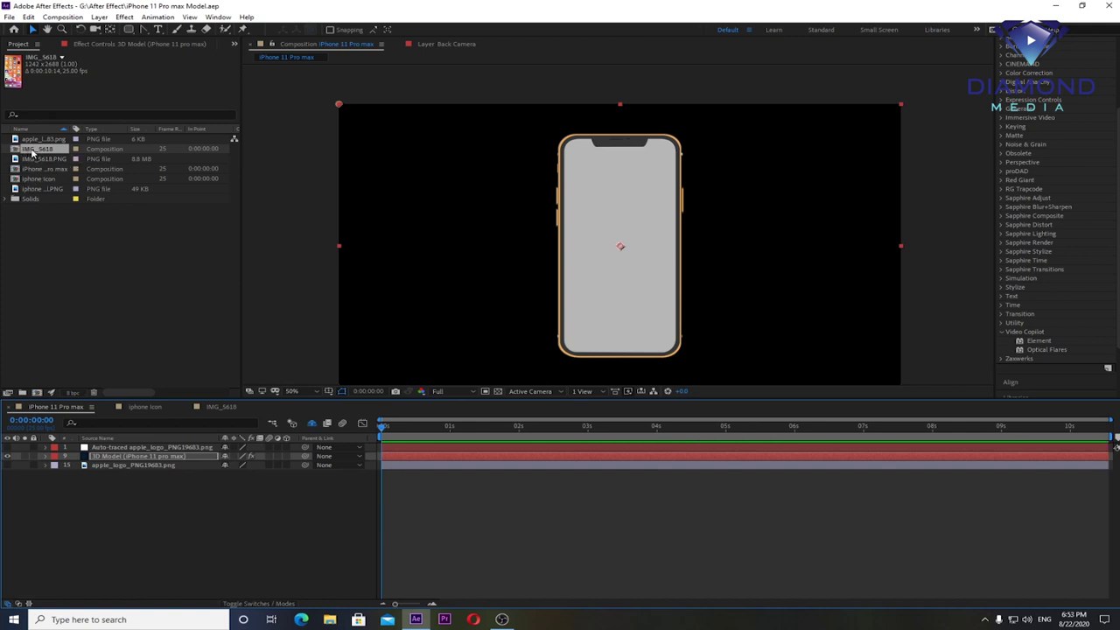
left_click_drag(38, 152, 156, 477)
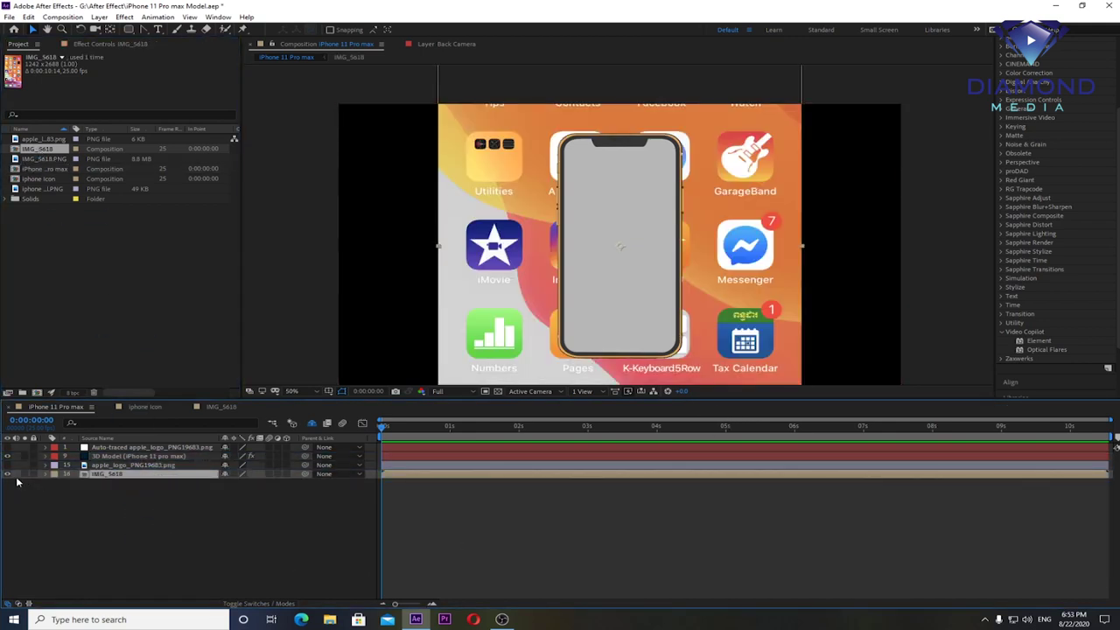
left_click(7, 474)
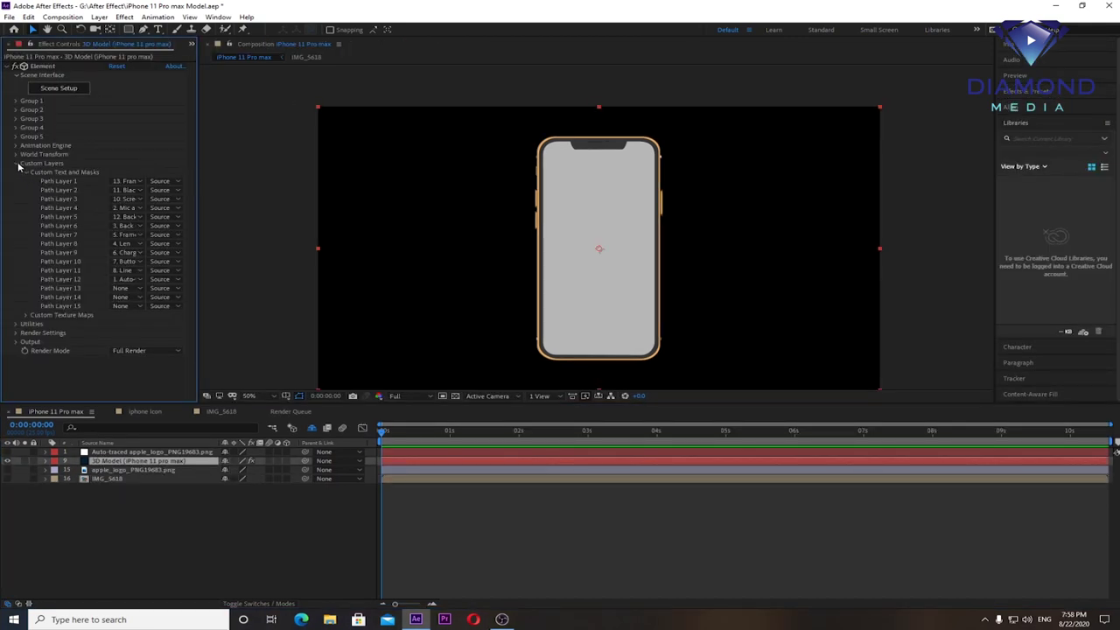
Step: Under Custom Layers, set Custom Texture Map Layer 1 to 16. IMG_5618, then open Scene Setup
left_click(17, 165)
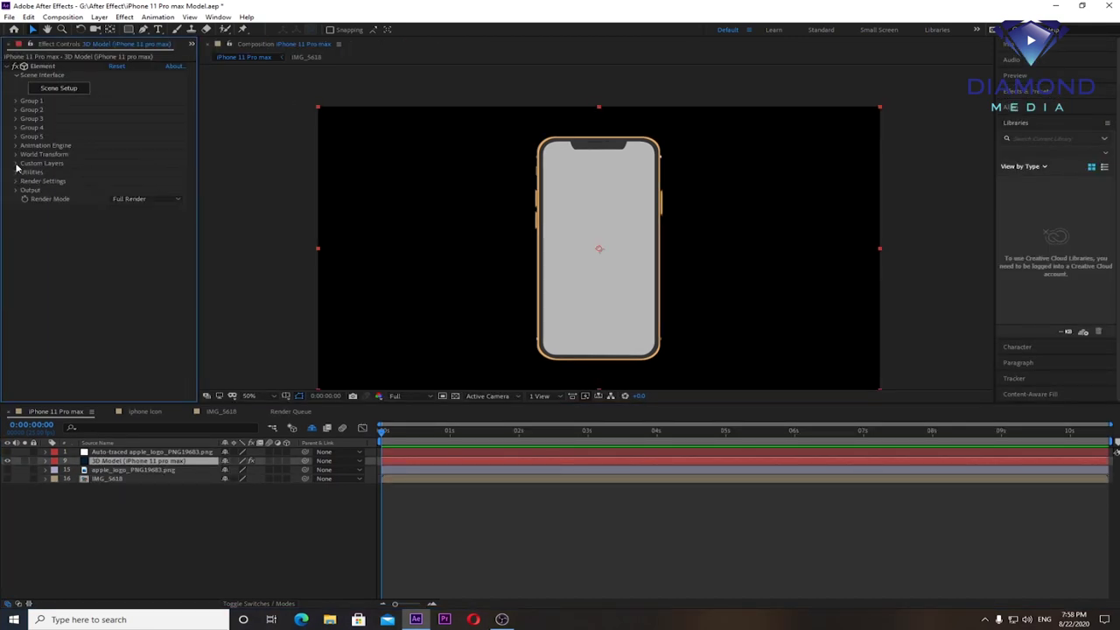
left_click(15, 165)
left_click(26, 172)
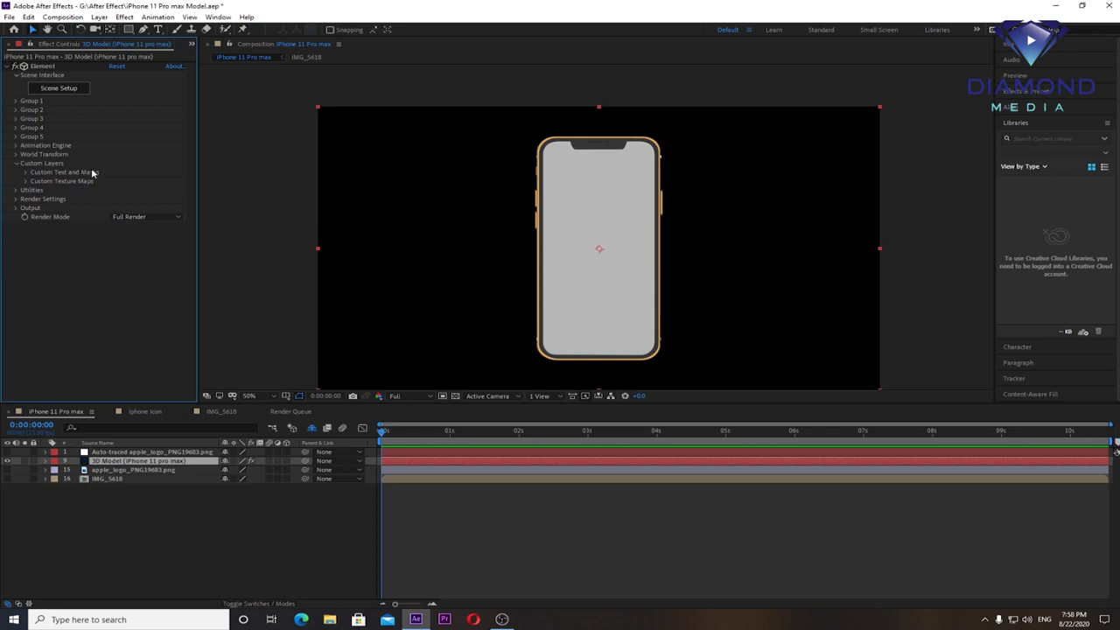
left_click(26, 174)
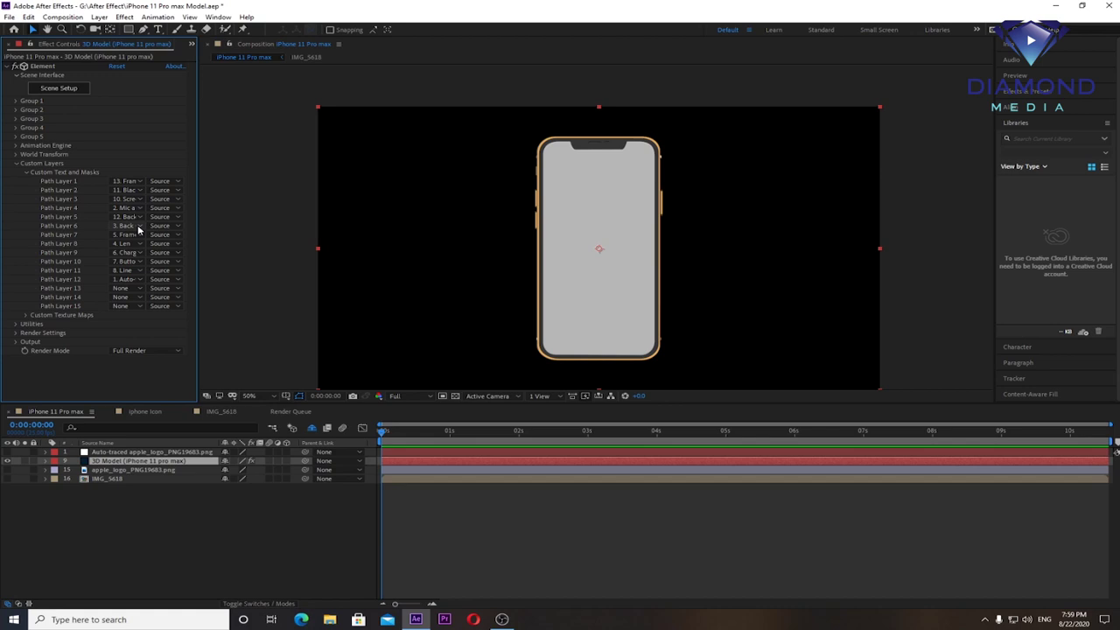
left_click(27, 317)
scroll(27, 318, "down", 3)
scroll(35, 131, "up", 2)
left_click(27, 138)
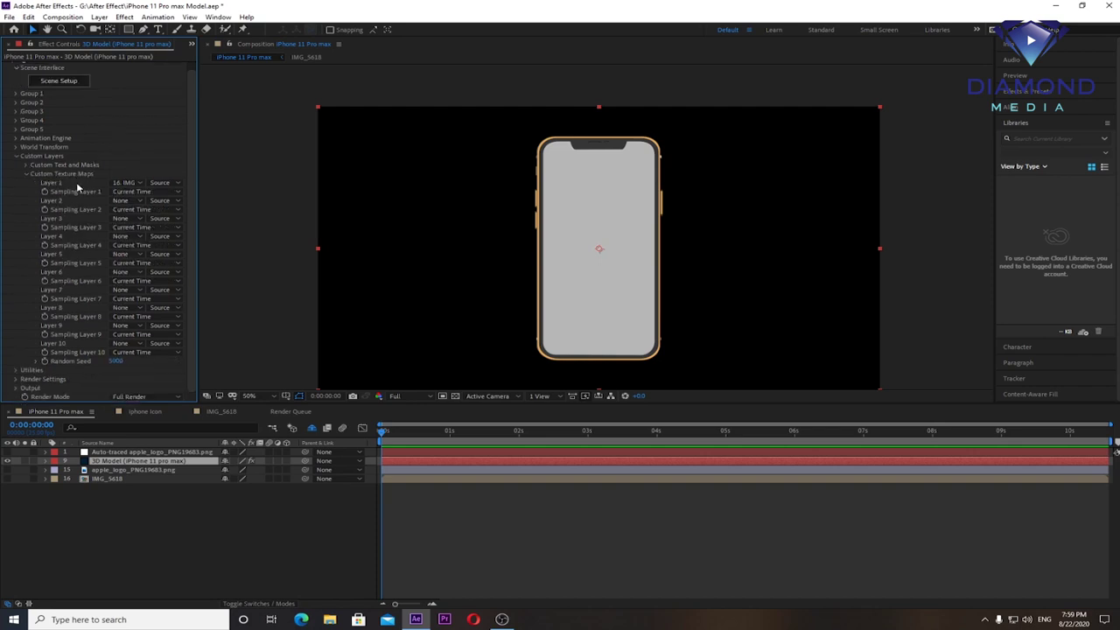
left_click(132, 183)
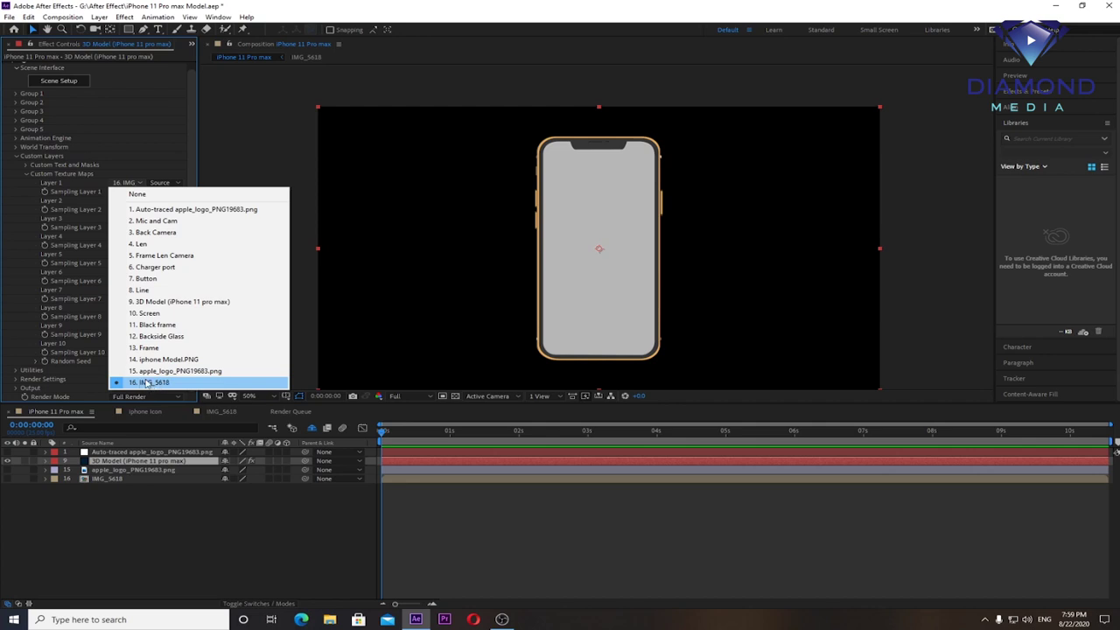
left_click(145, 382)
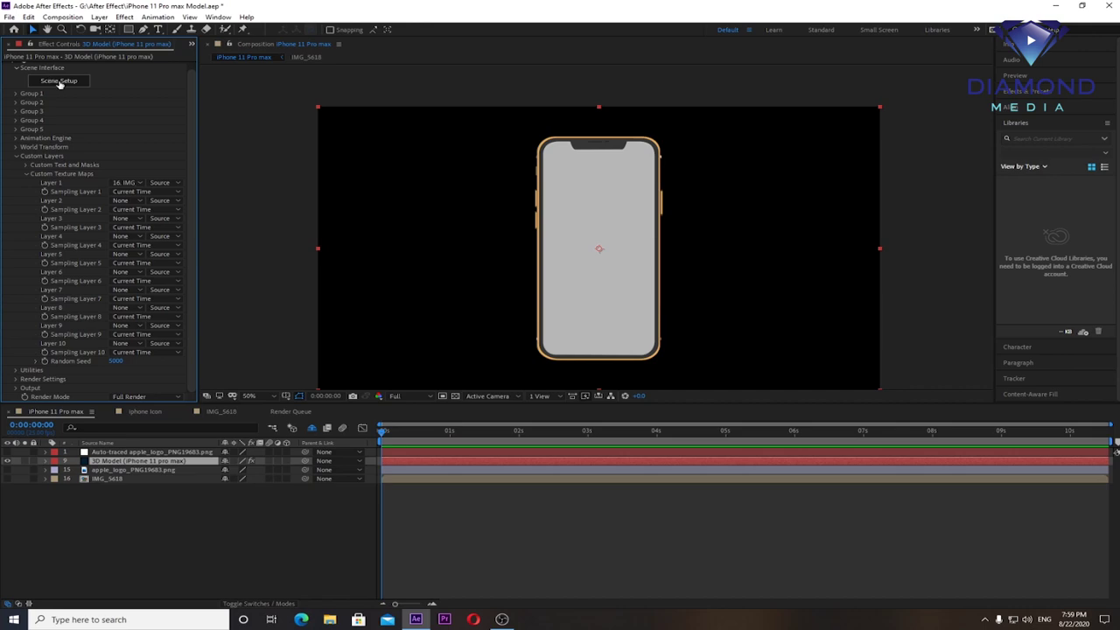
left_click(59, 83)
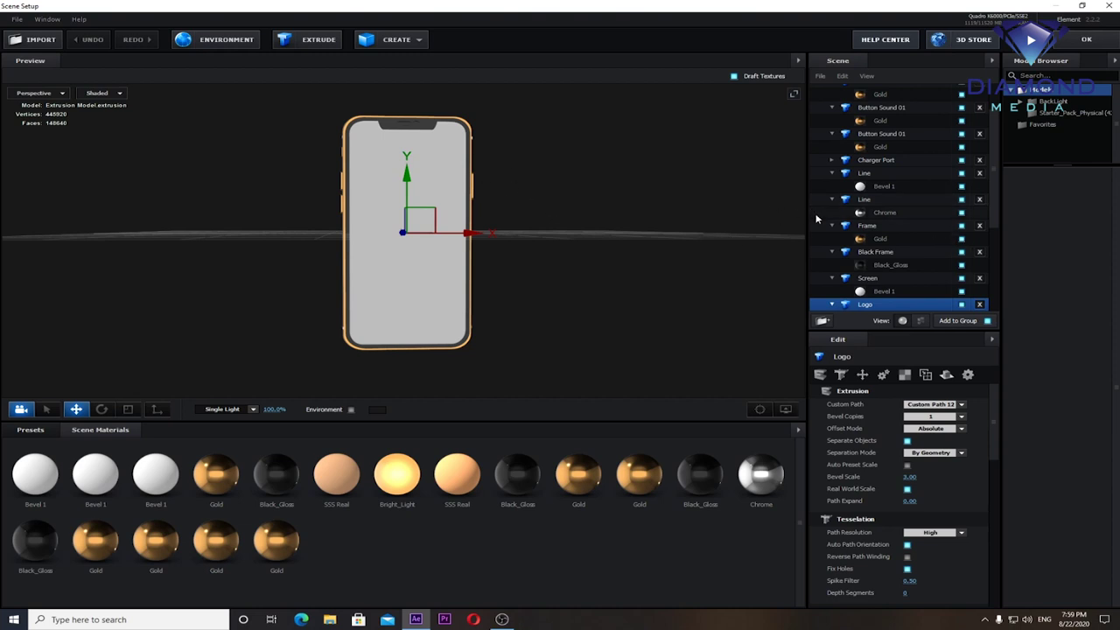
Step: Select the Screen part's Bevel 1 material in the Scene list
scroll(893, 158, "up", 2)
scroll(893, 158, "up", 2)
scroll(893, 158, "down", 2)
scroll(893, 168, "down", 3)
scroll(894, 172, "down", 1)
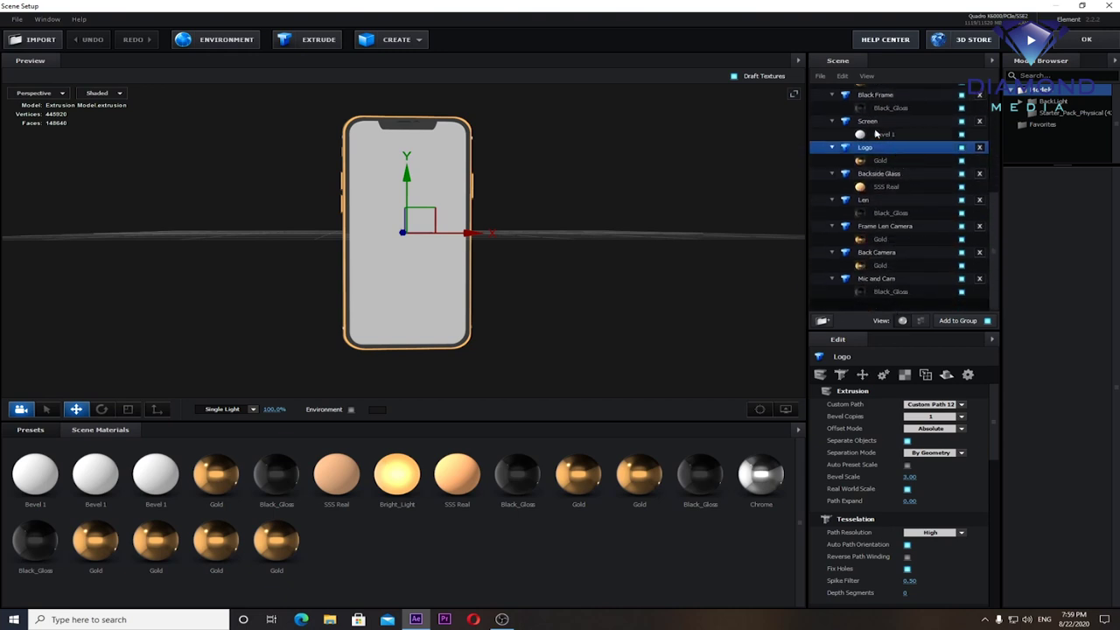
left_click(876, 128)
left_click(893, 136)
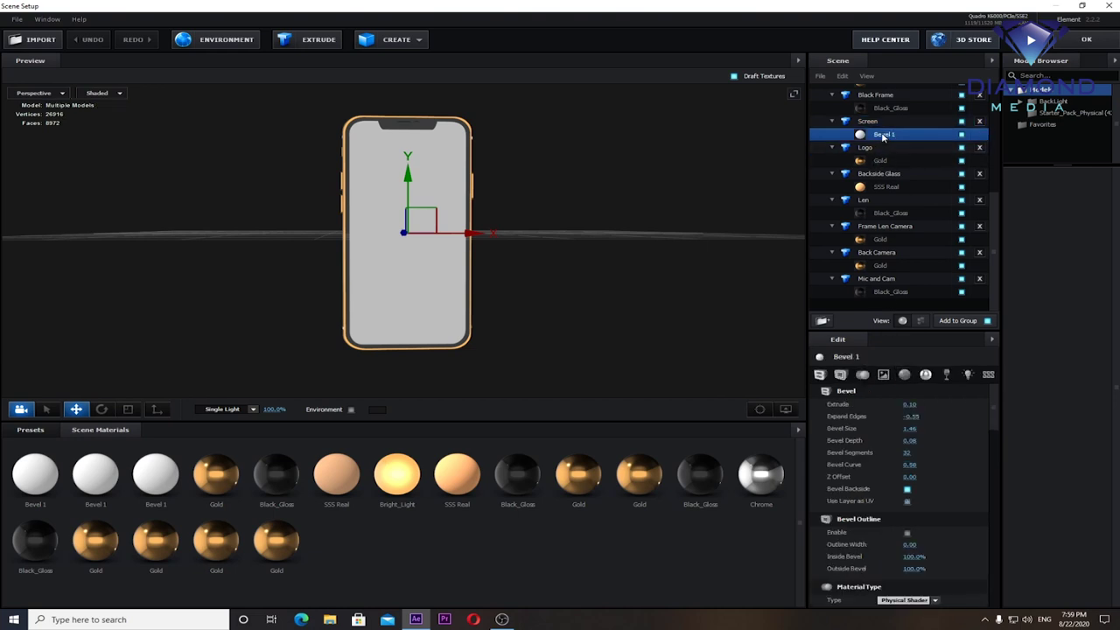
Step: Scroll the Edit panel to its textures, widen the side panels, and heighten the preview
scroll(905, 420, "down", 3)
scroll(909, 420, "down", 3)
scroll(905, 424, "down", 3)
scroll(901, 426, "up", 3)
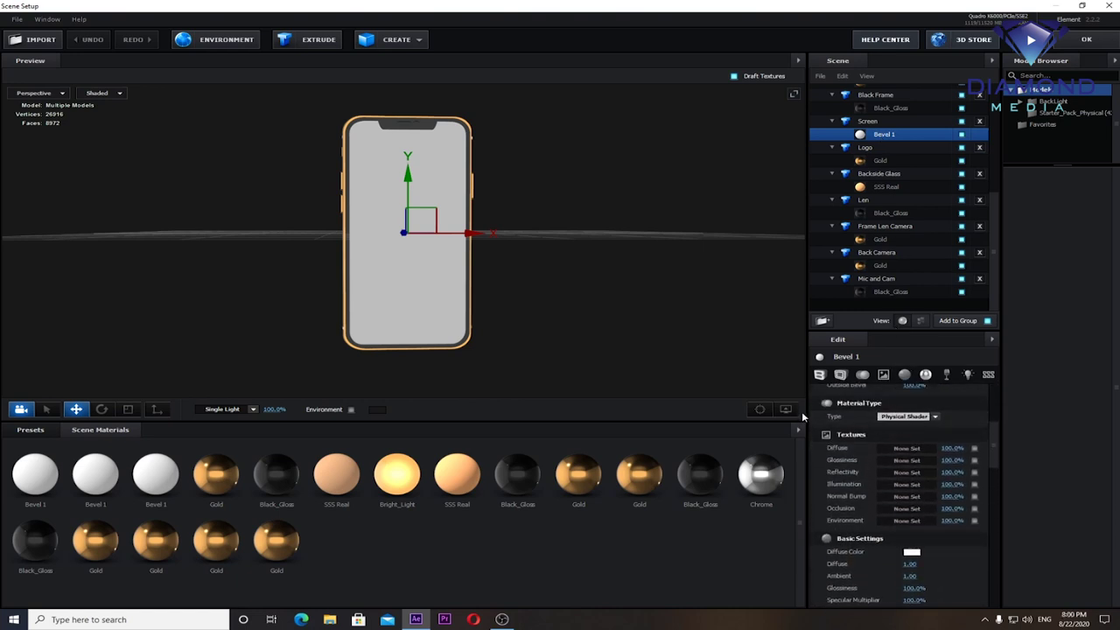
left_click_drag(806, 409, 626, 415)
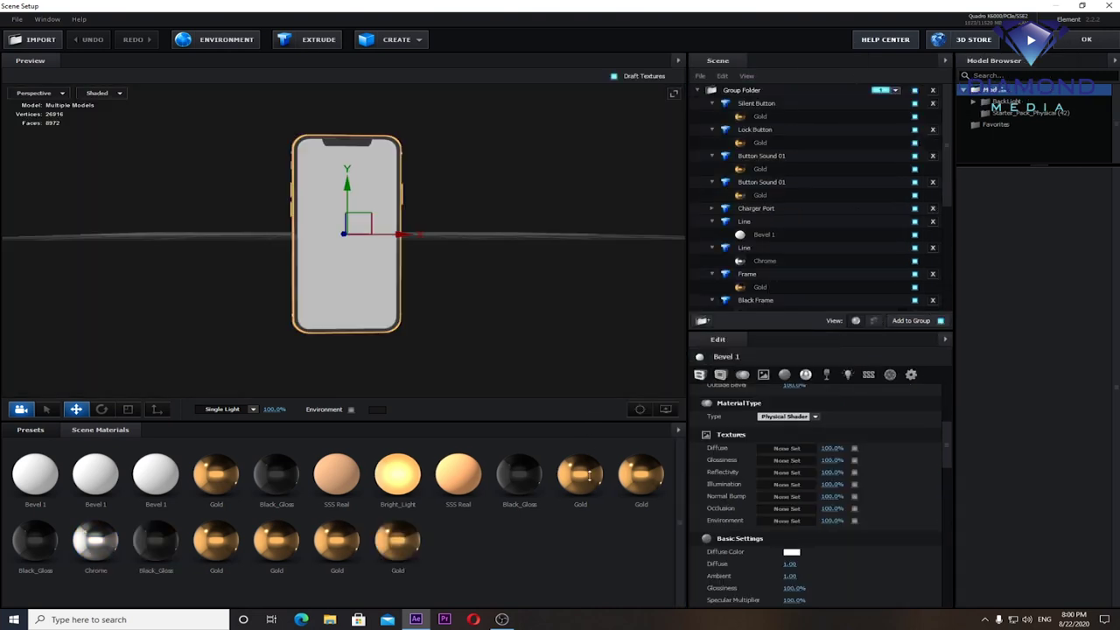
left_click_drag(590, 423, 720, 492)
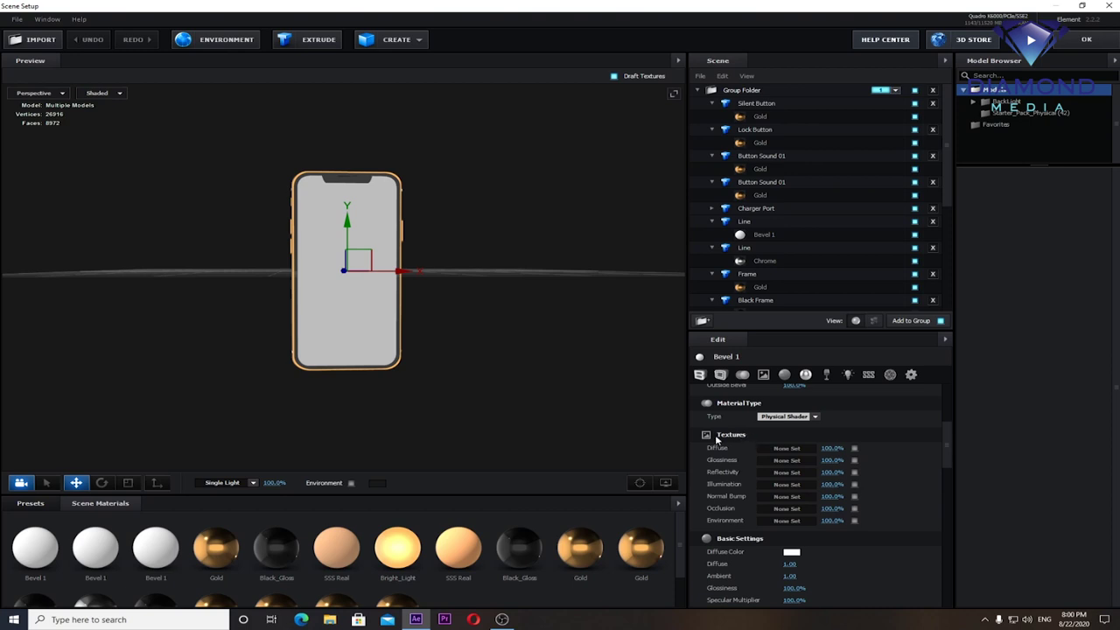
Step: Load Custom Layer 1 as the Bevel 1 material's diffuse texture
left_click(793, 450)
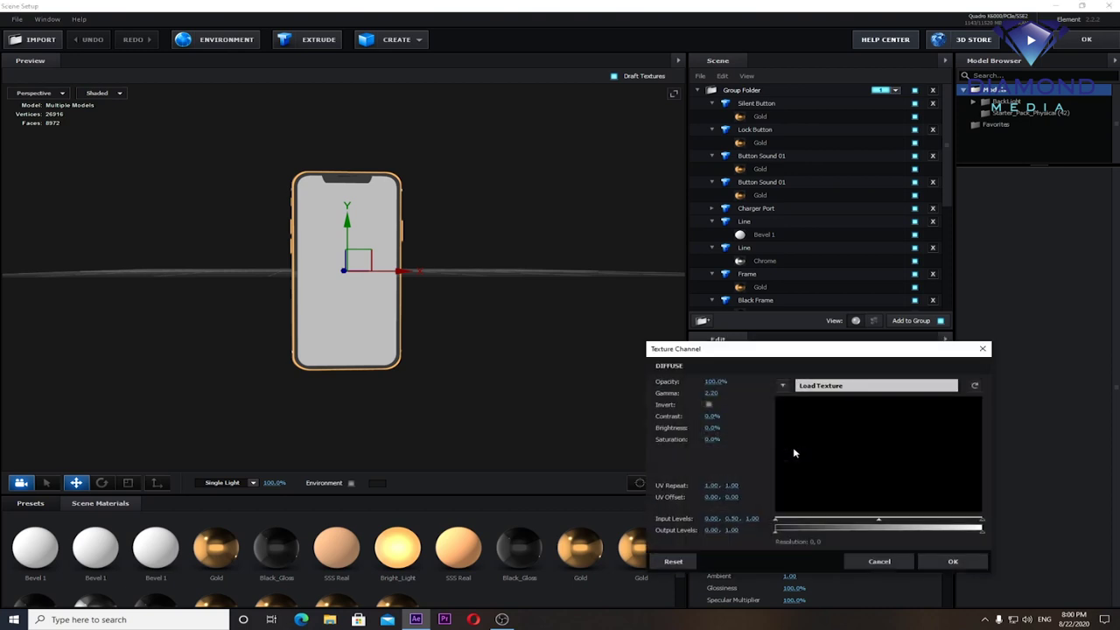
left_click(826, 387)
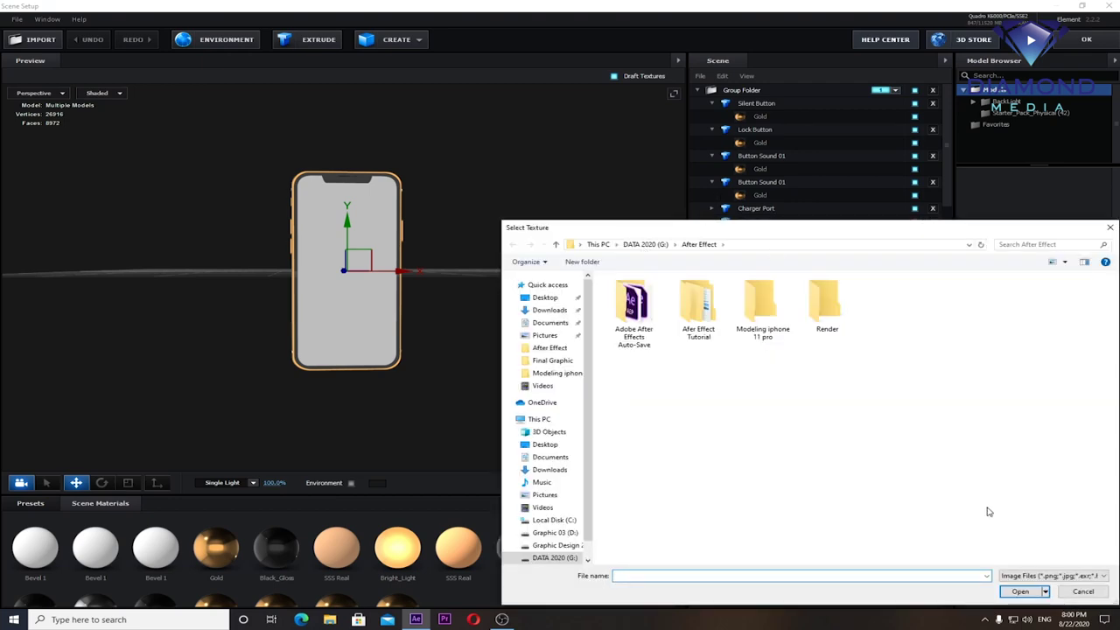
left_click(1083, 592)
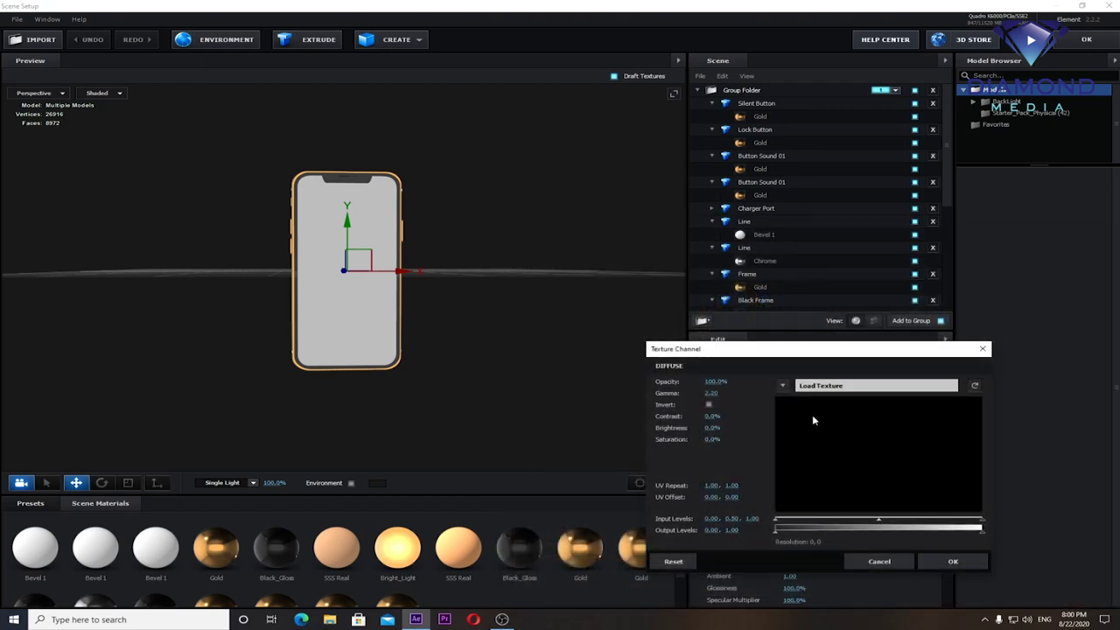
left_click(784, 387)
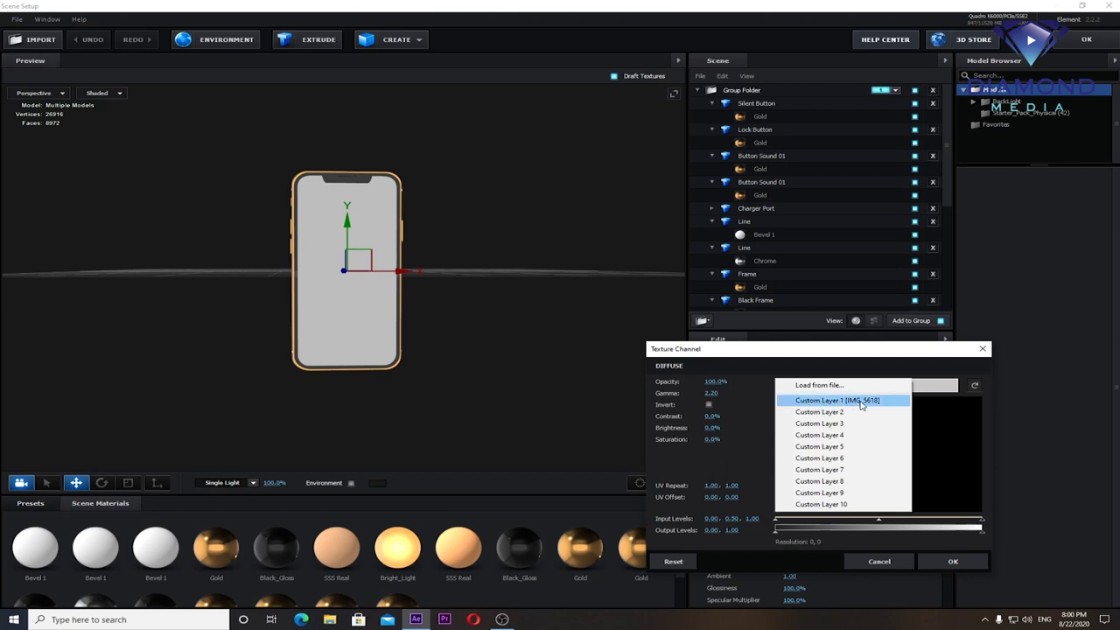
left_click(861, 405)
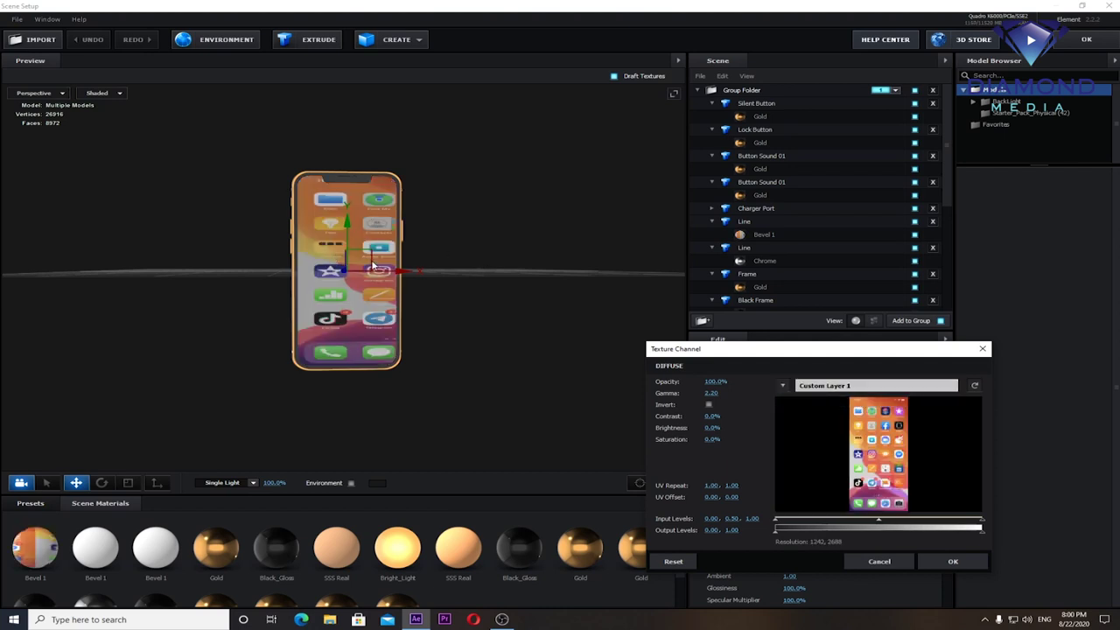
Step: Set the texture's UV Repeat X to 2.13, raise its brightness, and confirm
left_click_drag(716, 353, 578, 120)
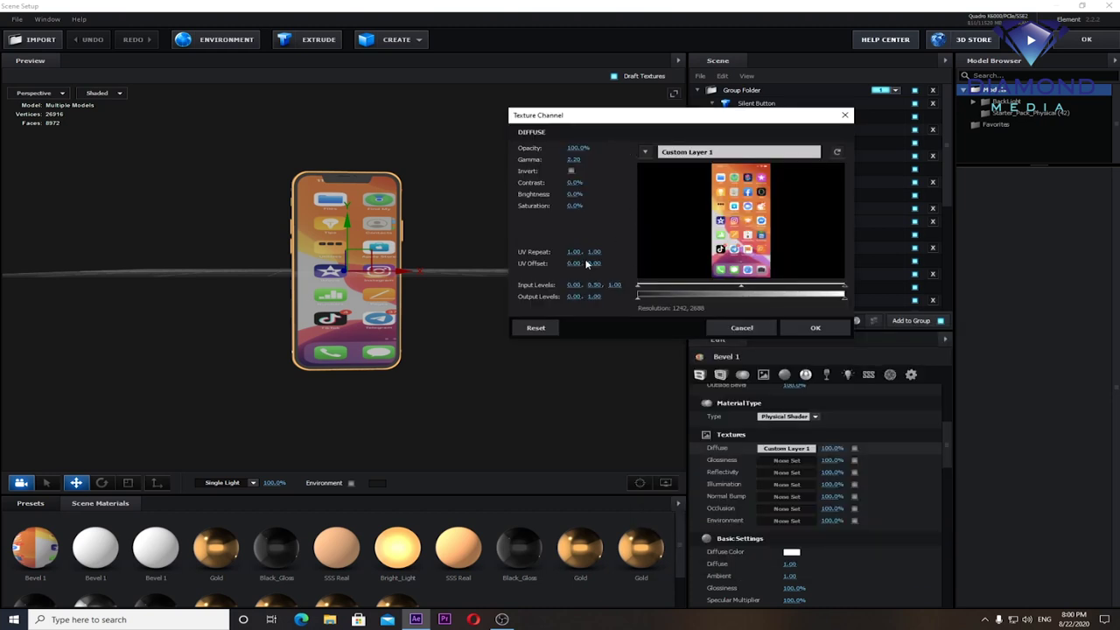
left_click_drag(573, 252, 637, 251)
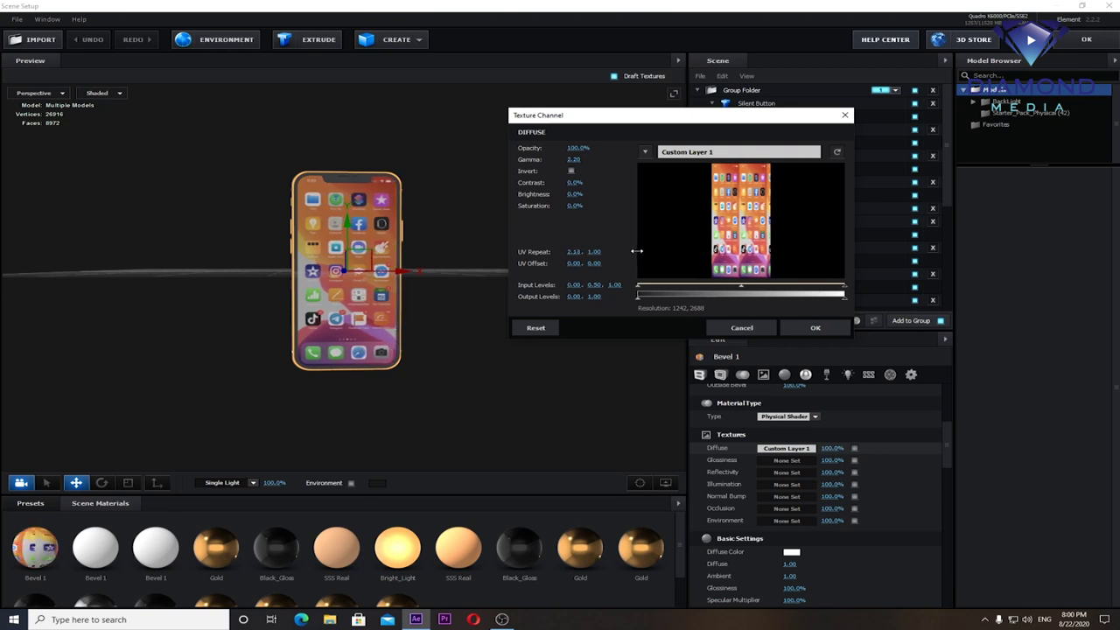
left_click_drag(637, 251, 635, 251)
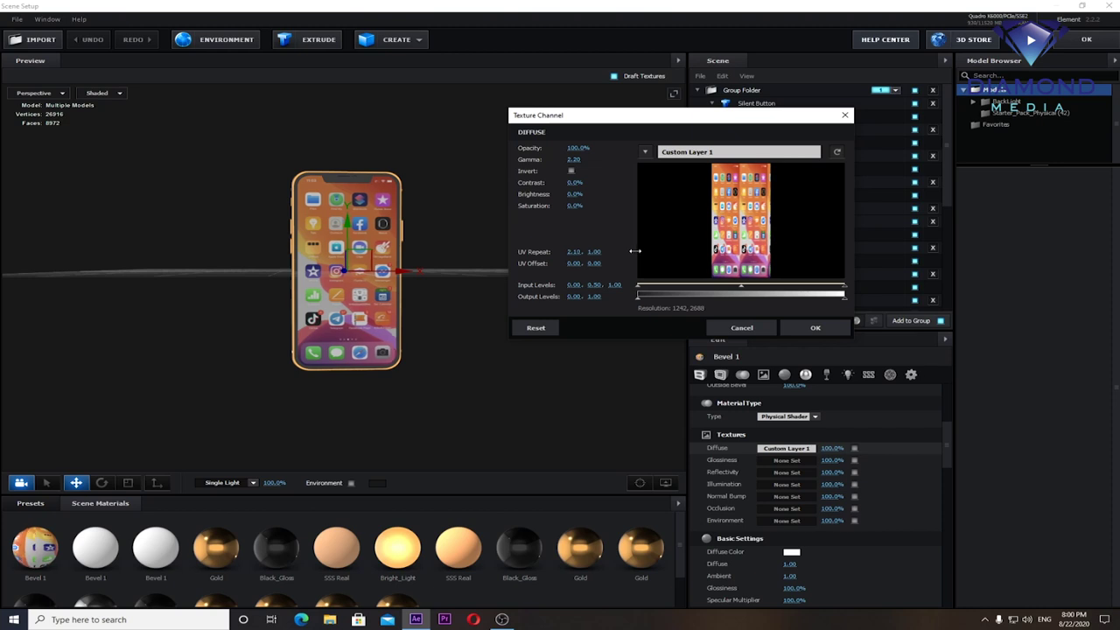
left_click_drag(636, 251, 637, 252)
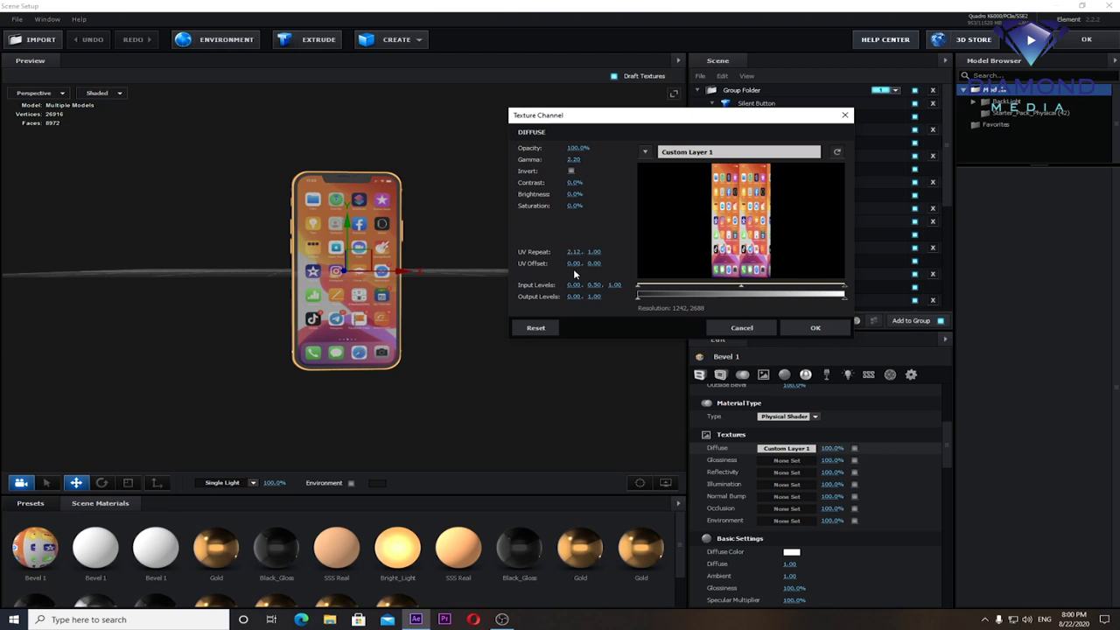
left_click_drag(574, 251, 574, 251)
mouse_move(568, 194)
left_mouse_down()
mouse_move(587, 194)
mouse_move(575, 199)
left_mouse_up()
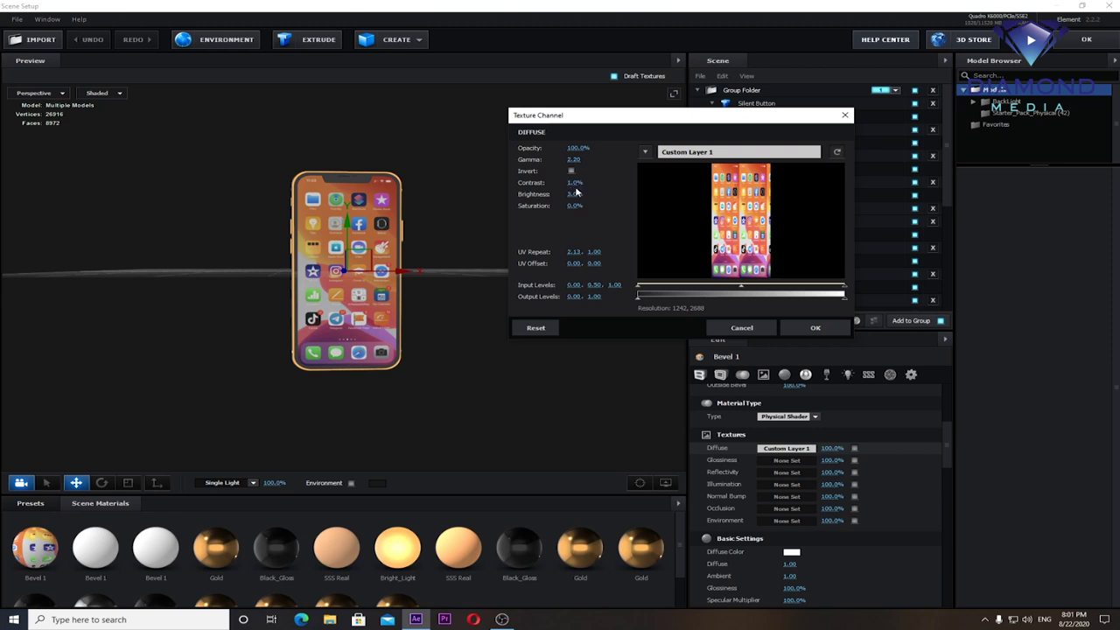
left_click(821, 325)
mouse_move(422, 351)
left_mouse_down()
mouse_move(567, 344)
mouse_move(373, 340)
mouse_move(439, 302)
left_mouse_up()
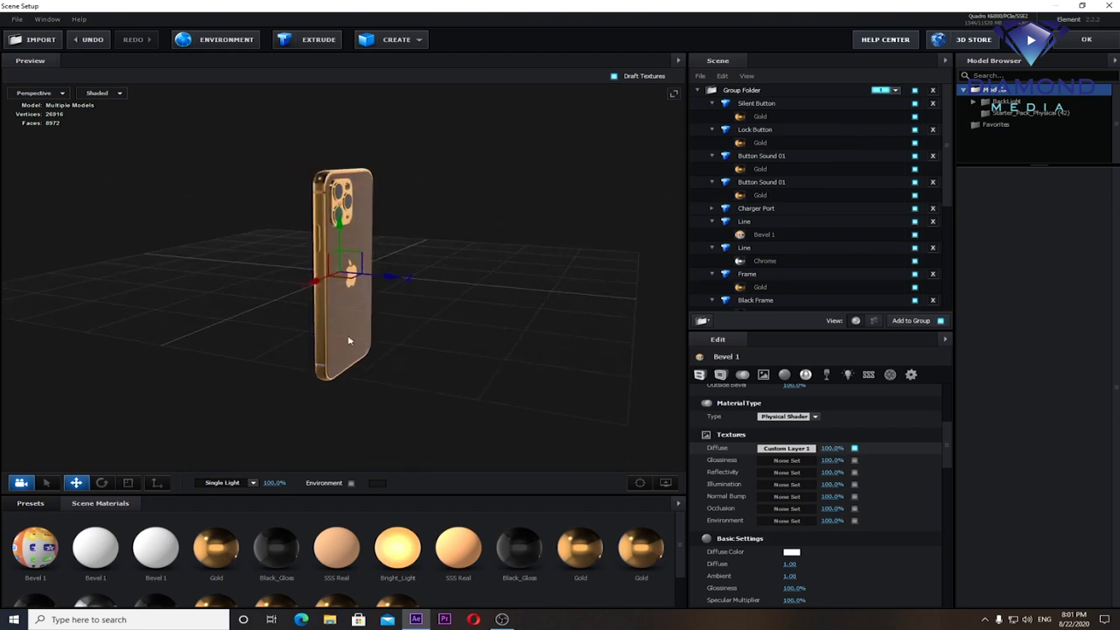
Step: Replace the Line part's Bevel 1 material with Chrome and check the phone in the preview
left_click_drag(400, 299, 473, 302)
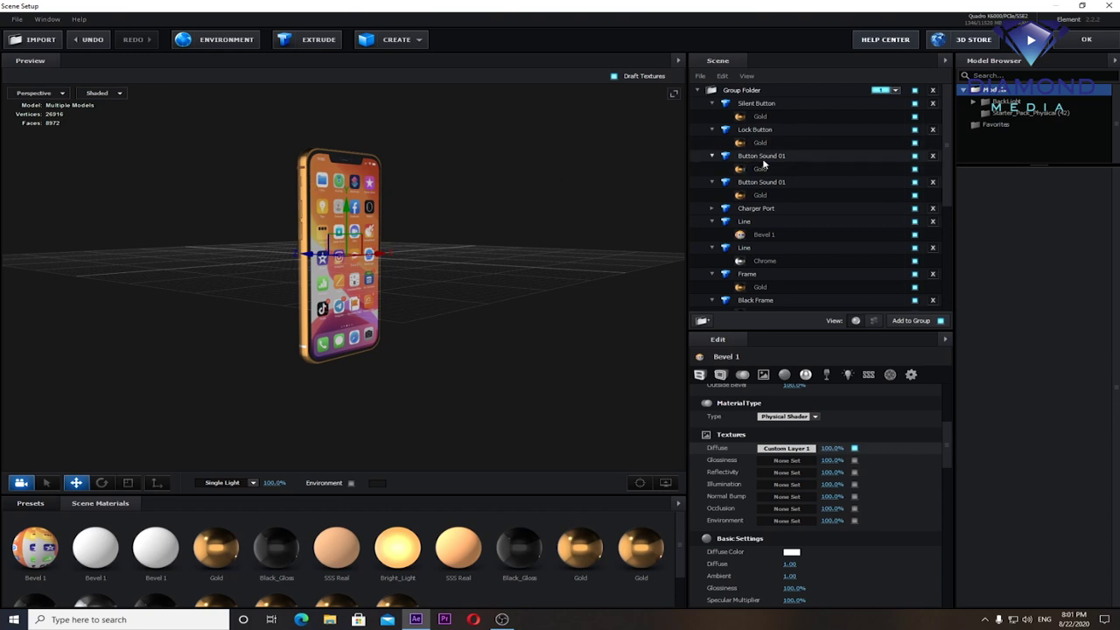
scroll(174, 577, "down", 1)
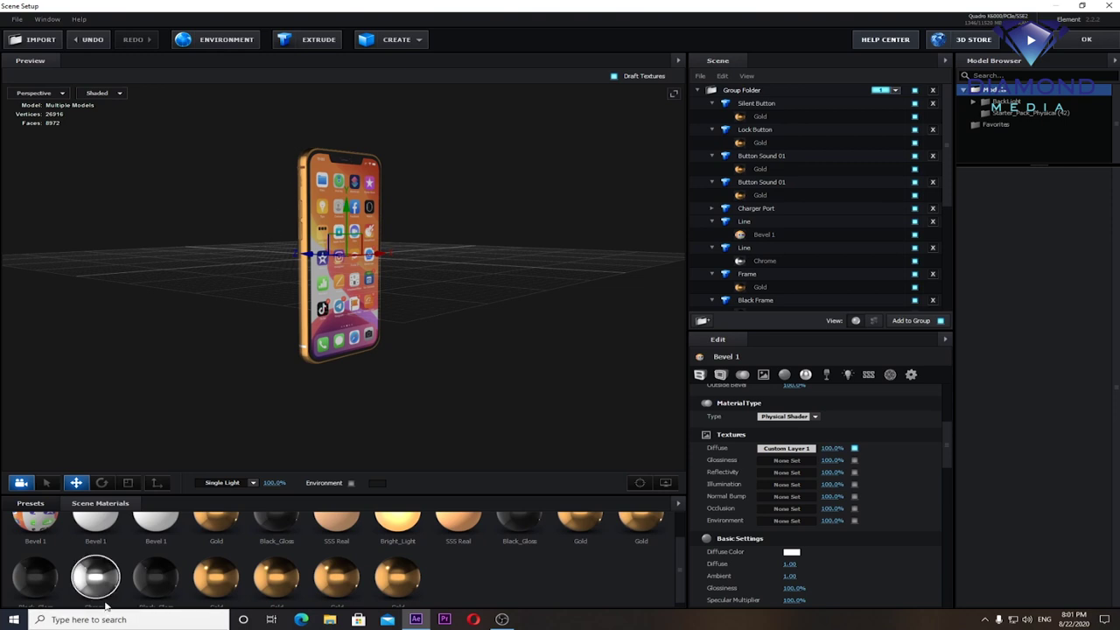
left_click_drag(96, 584, 784, 230)
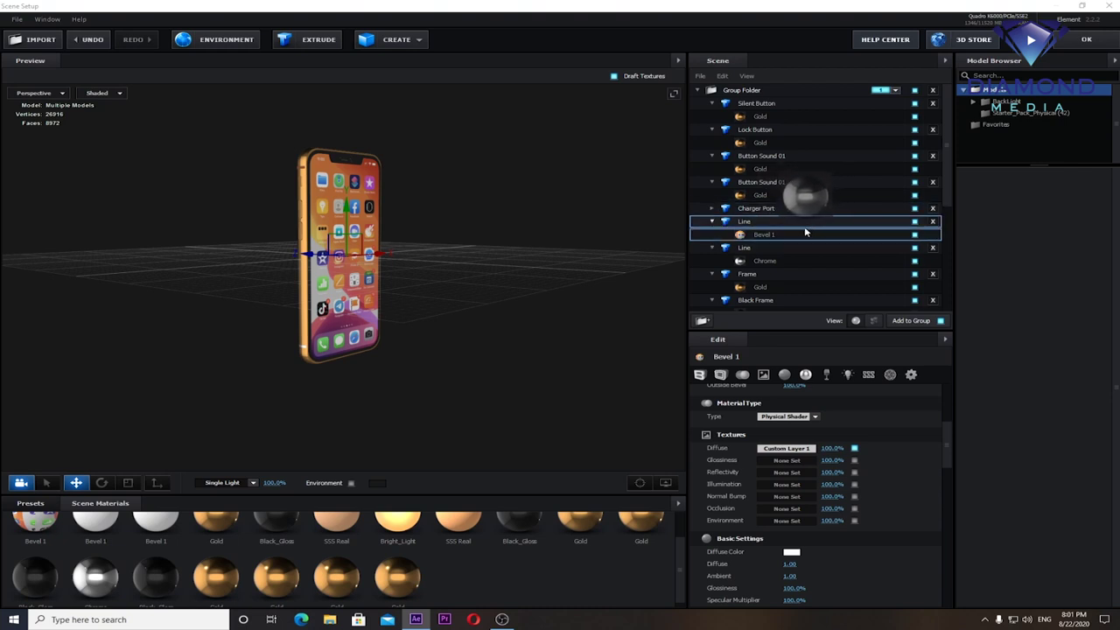
left_click_drag(785, 230, 791, 232)
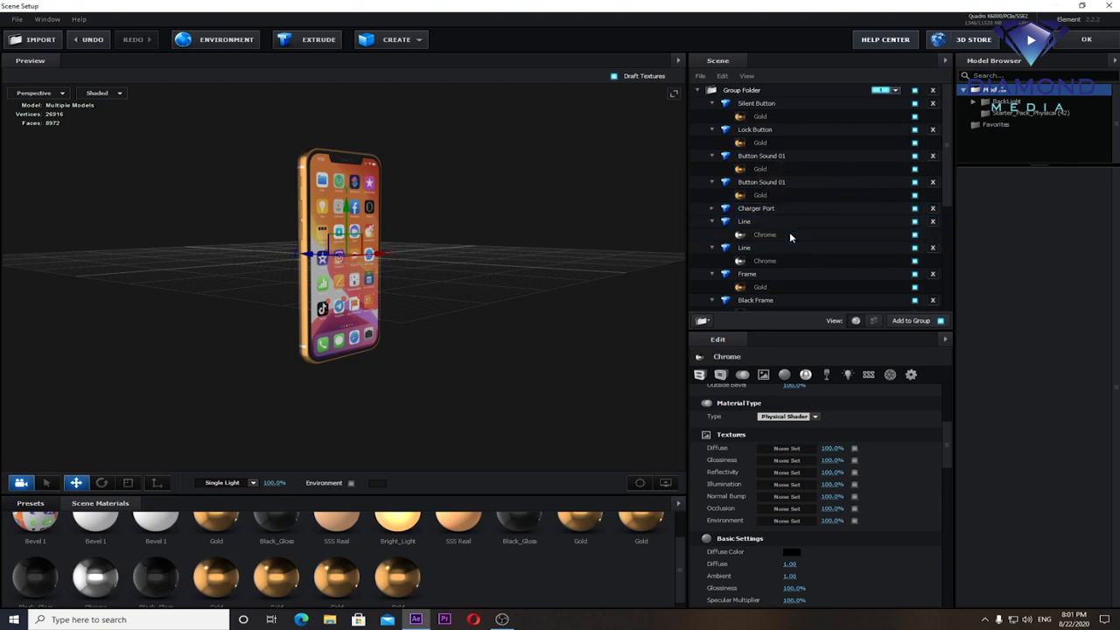
mouse_move(560, 246)
left_mouse_down()
mouse_move(407, 255)
mouse_move(475, 230)
mouse_move(437, 265)
mouse_move(318, 274)
mouse_move(303, 250)
mouse_move(513, 268)
mouse_move(507, 247)
mouse_move(486, 238)
mouse_move(485, 260)
left_mouse_up()
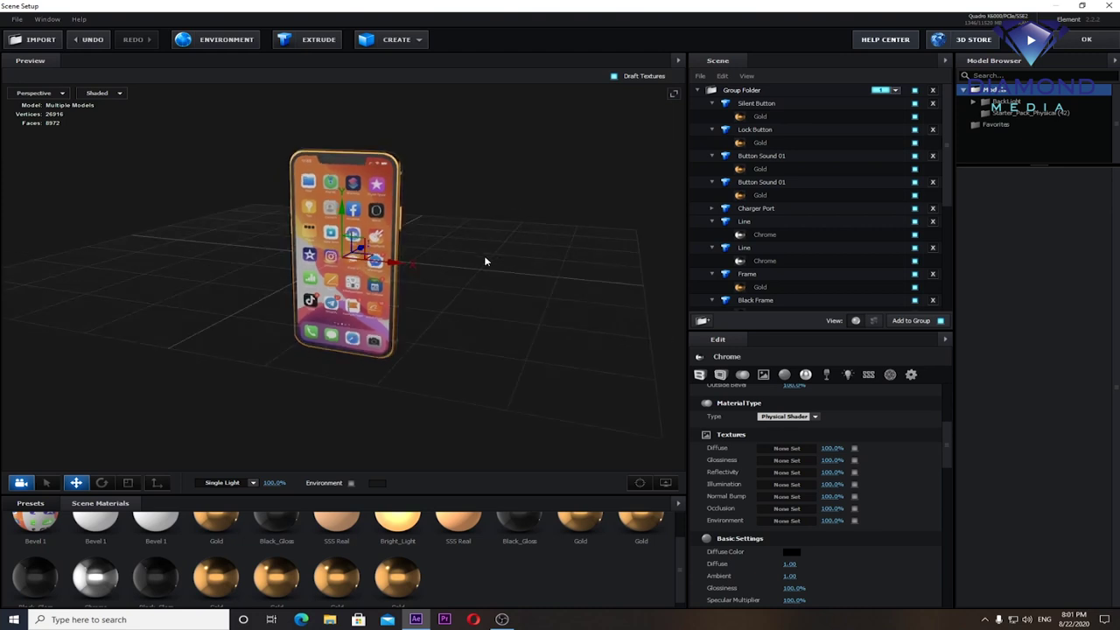
scroll(404, 317, "up", 1)
scroll(415, 306, "up", 1)
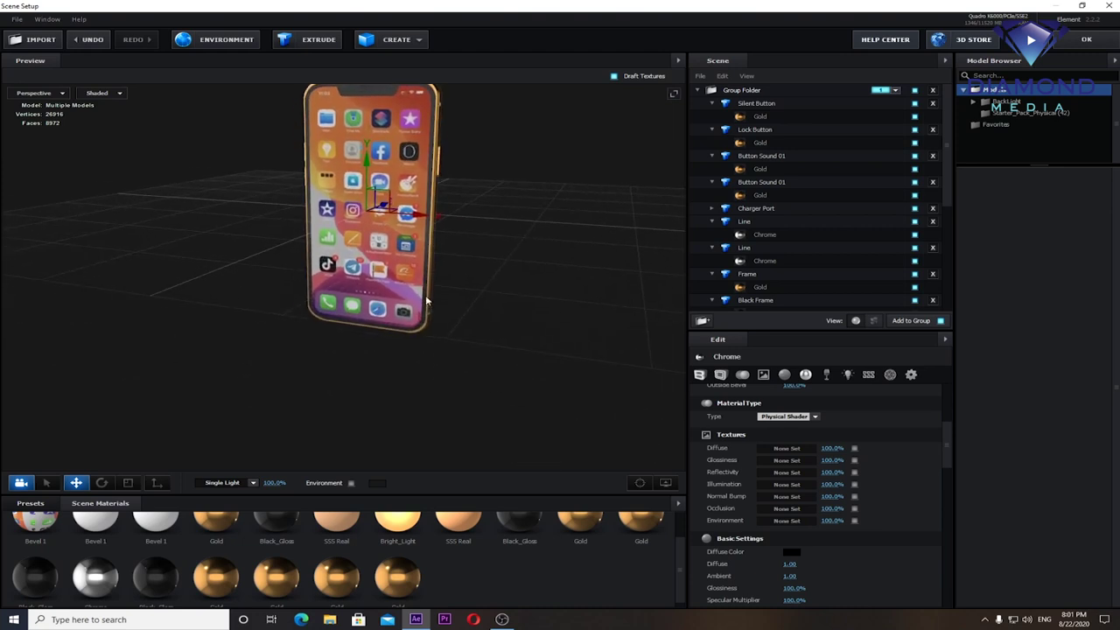
scroll(427, 294, "up", 2)
mouse_move(502, 291)
left_mouse_down()
mouse_move(400, 305)
mouse_move(342, 358)
mouse_move(474, 351)
mouse_move(420, 318)
left_mouse_up()
scroll(395, 313, "down", 2)
scroll(420, 315, "up", 2)
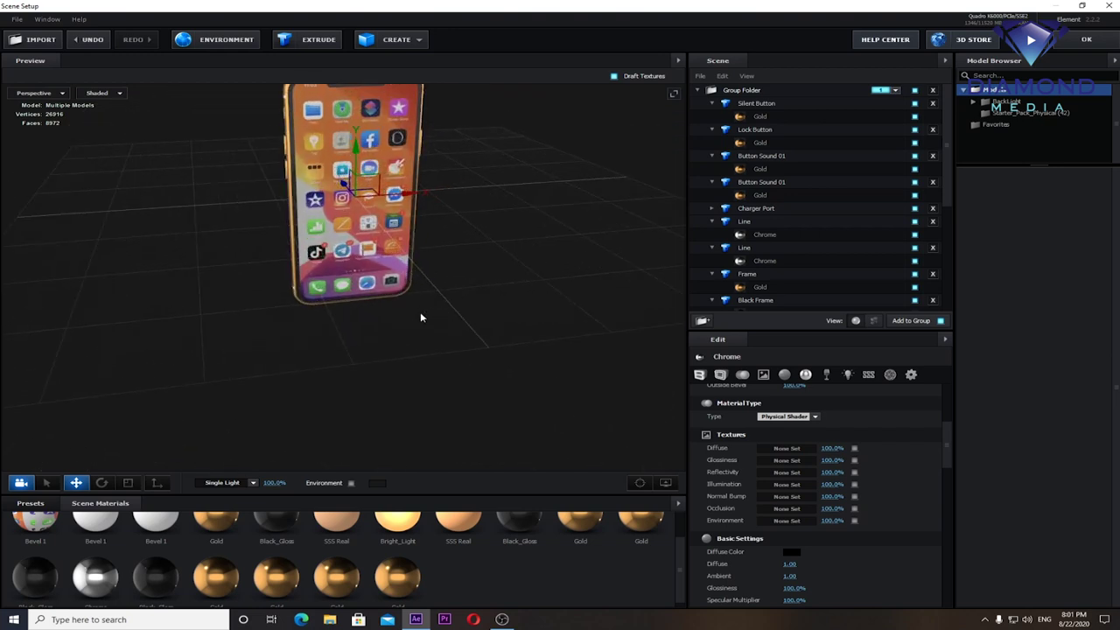
Step: Create a Plane primitive and lower it beneath the phone
left_click(419, 40)
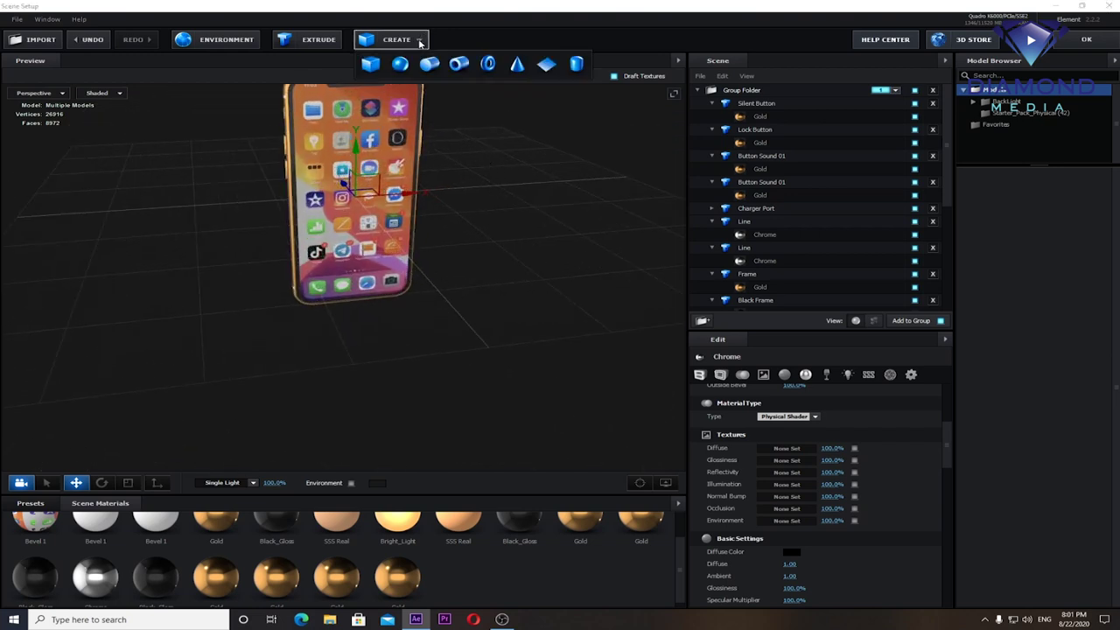
left_click(546, 67)
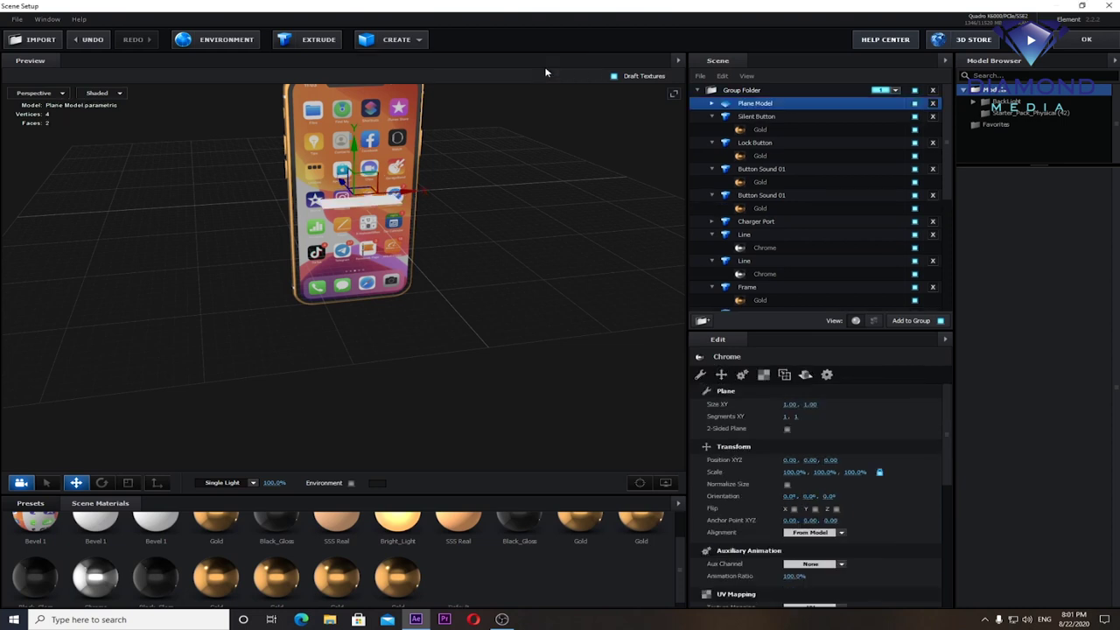
left_click_drag(356, 151, 353, 264)
mouse_move(429, 349)
left_mouse_down()
mouse_move(449, 367)
mouse_move(483, 357)
left_mouse_up()
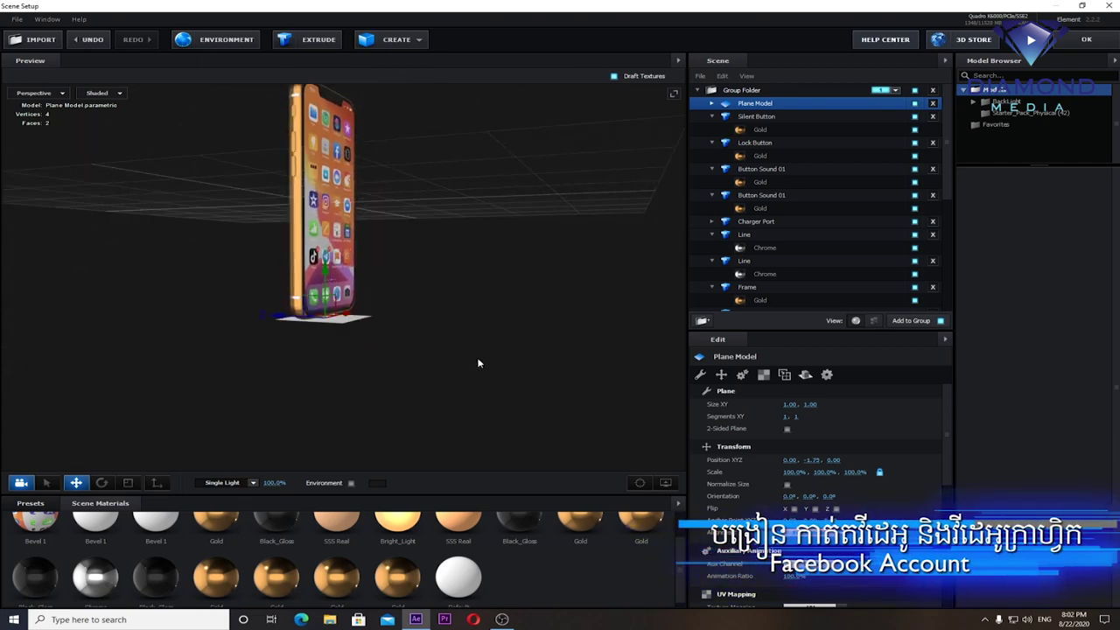
mouse_move(495, 312)
left_mouse_down()
mouse_move(420, 321)
mouse_move(444, 332)
left_mouse_up()
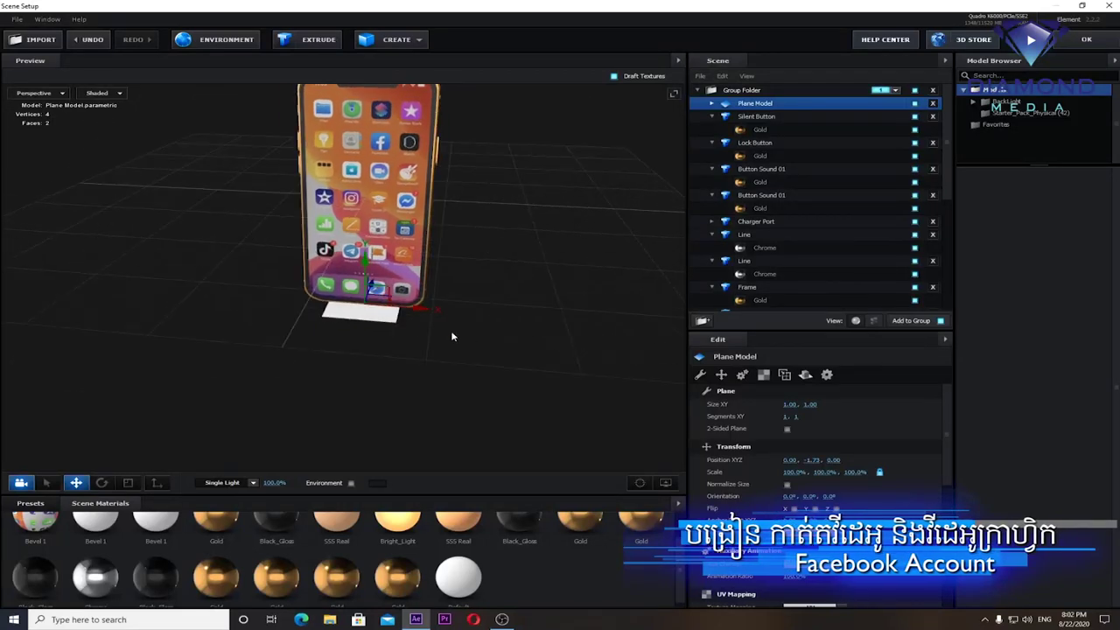
Step: Scale the plane up along X and Z into a large floor
left_click(128, 482)
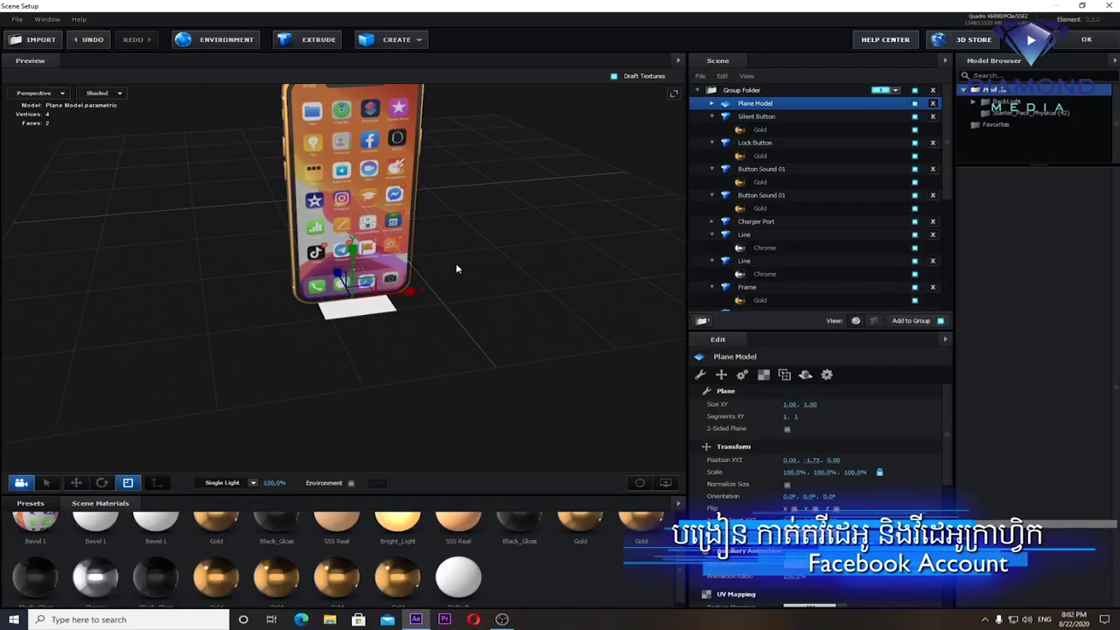
left_click_drag(411, 290, 830, 283)
scroll(392, 335, "down", 3)
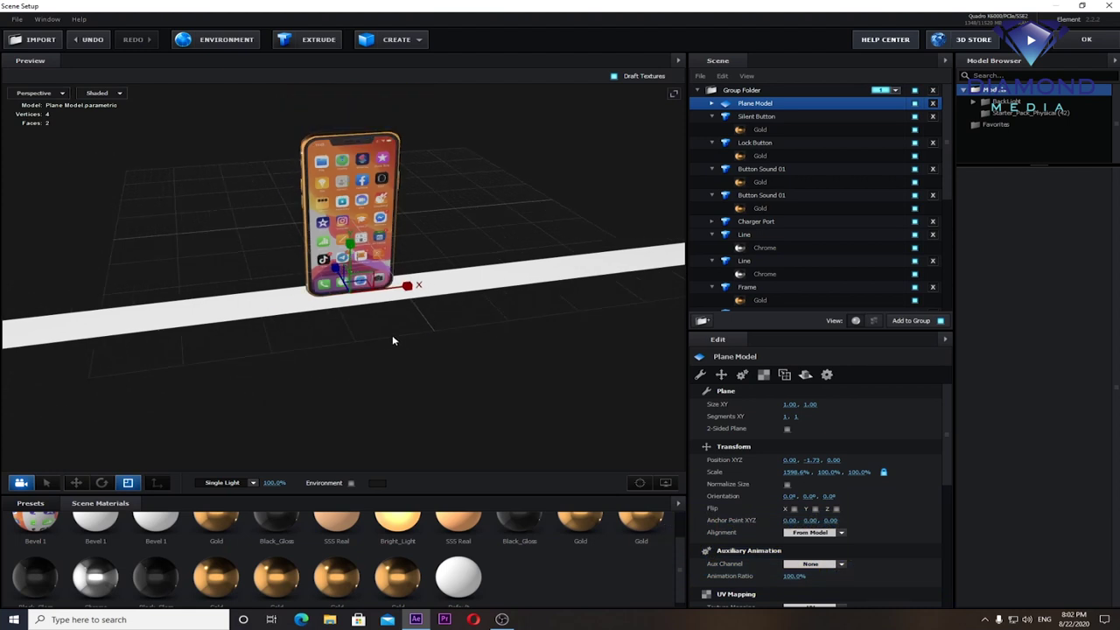
scroll(392, 334, "down", 3)
left_click_drag(343, 278, 258, 117)
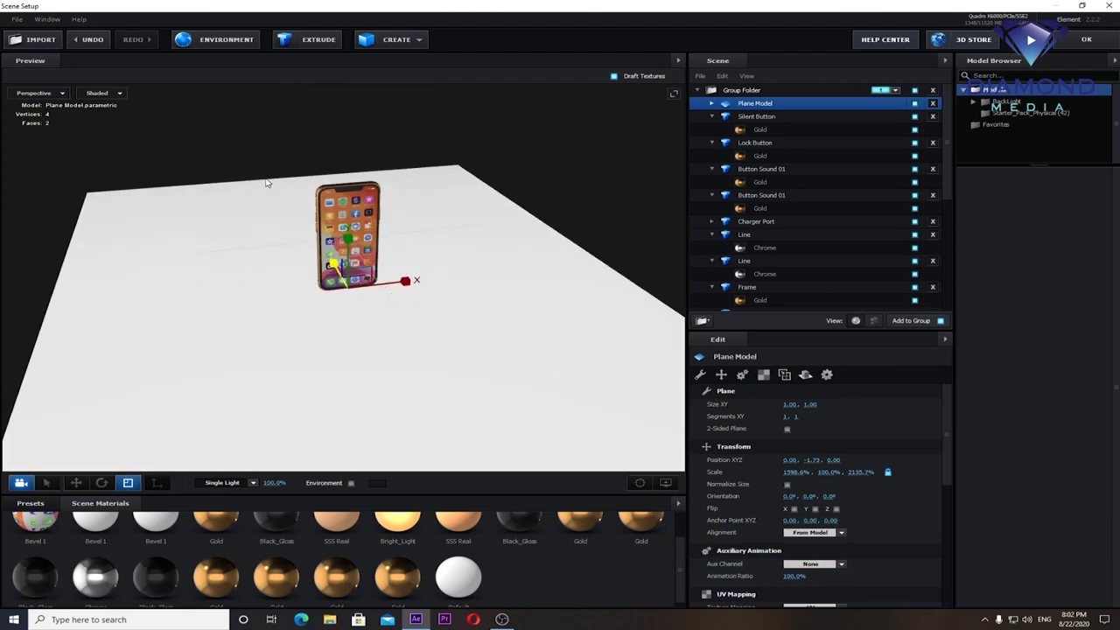
left_click_drag(405, 285, 560, 283)
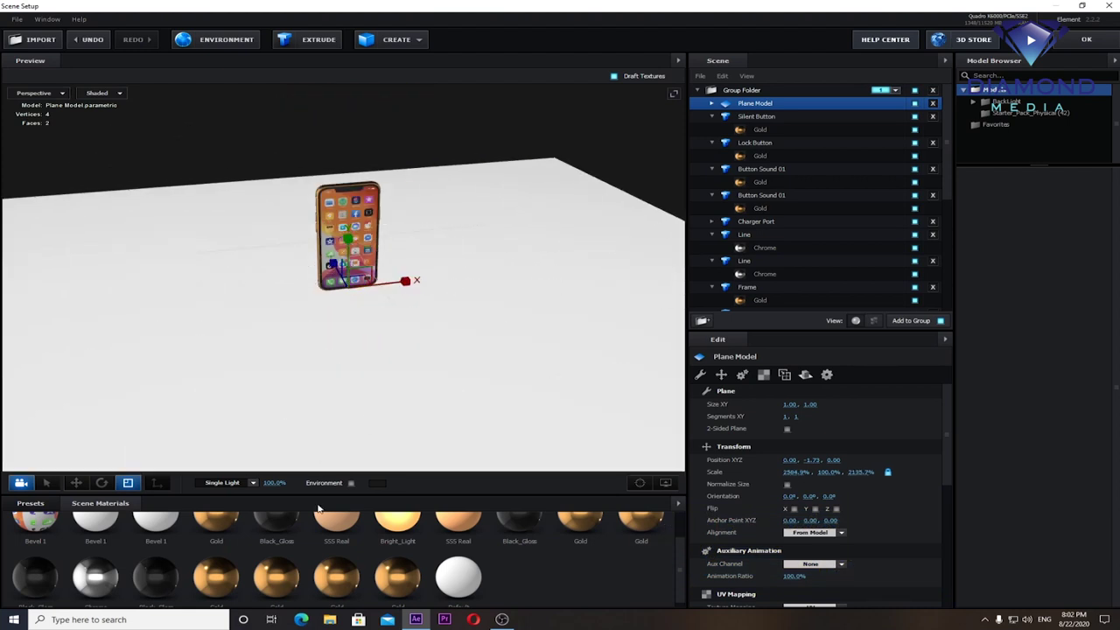
scroll(350, 564, "up", 1)
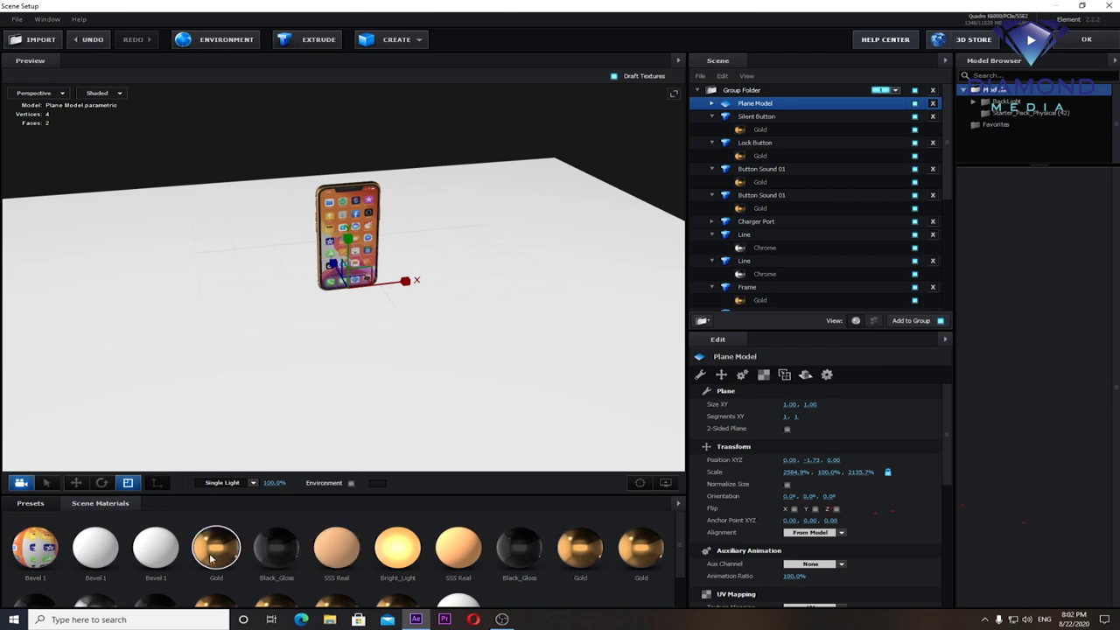
Step: Apply the Gold material to the floor plane and set its Reflect Mode to Mirror Surface
left_click_drag(210, 558, 761, 103)
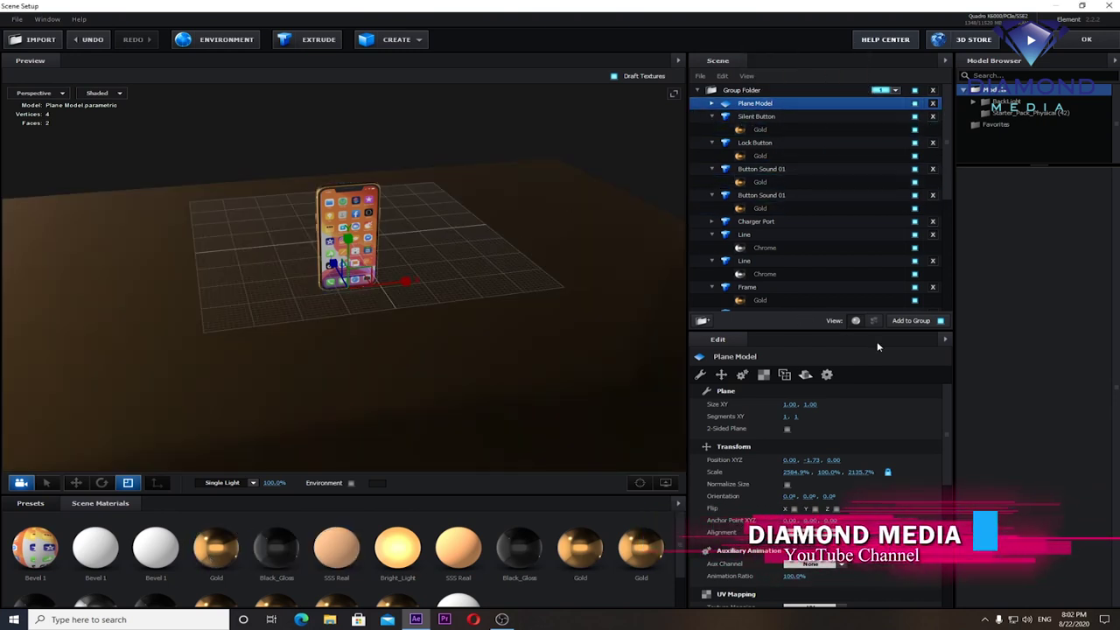
left_click(805, 374)
left_click(838, 406)
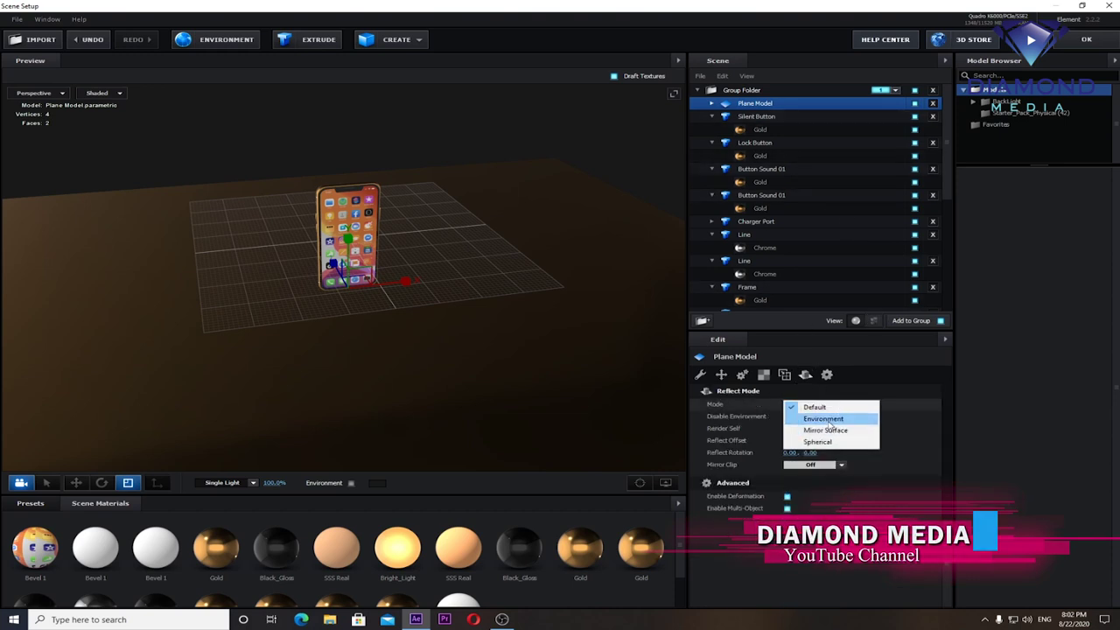
left_click(826, 419)
left_click(841, 406)
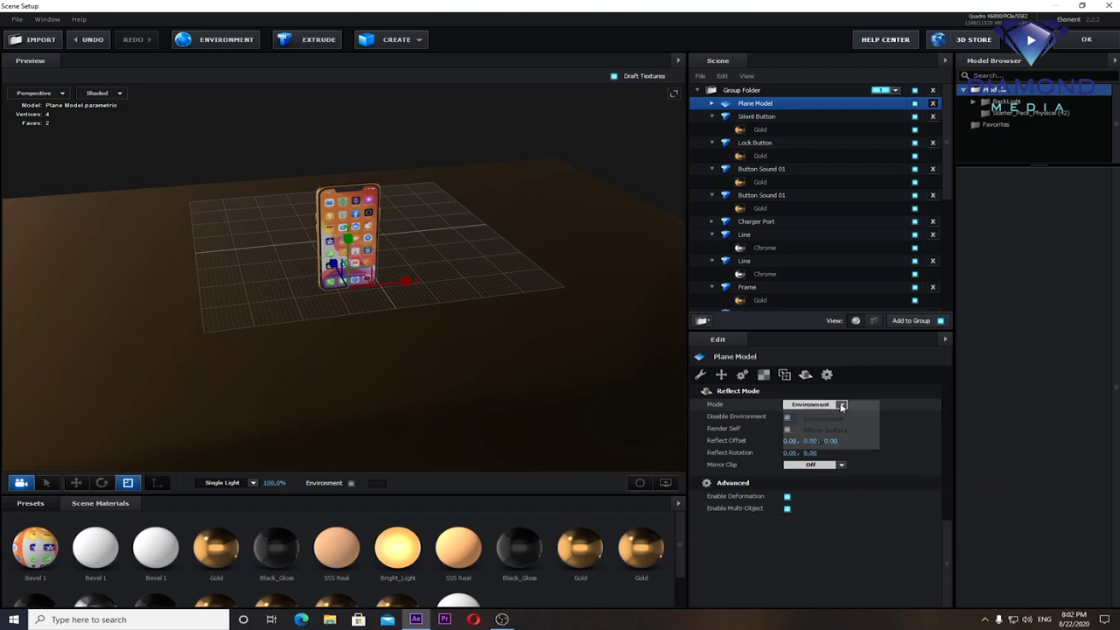
left_click(822, 429)
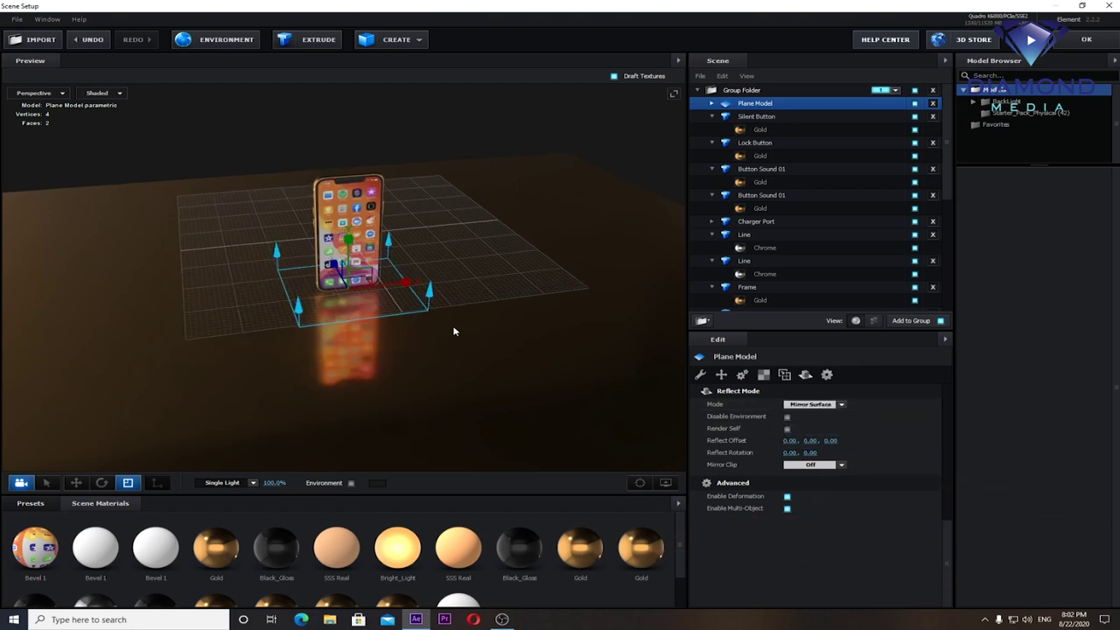
Step: Select the Plane Model's Gold material and enable Matte Reflection
left_click_drag(471, 333, 392, 311)
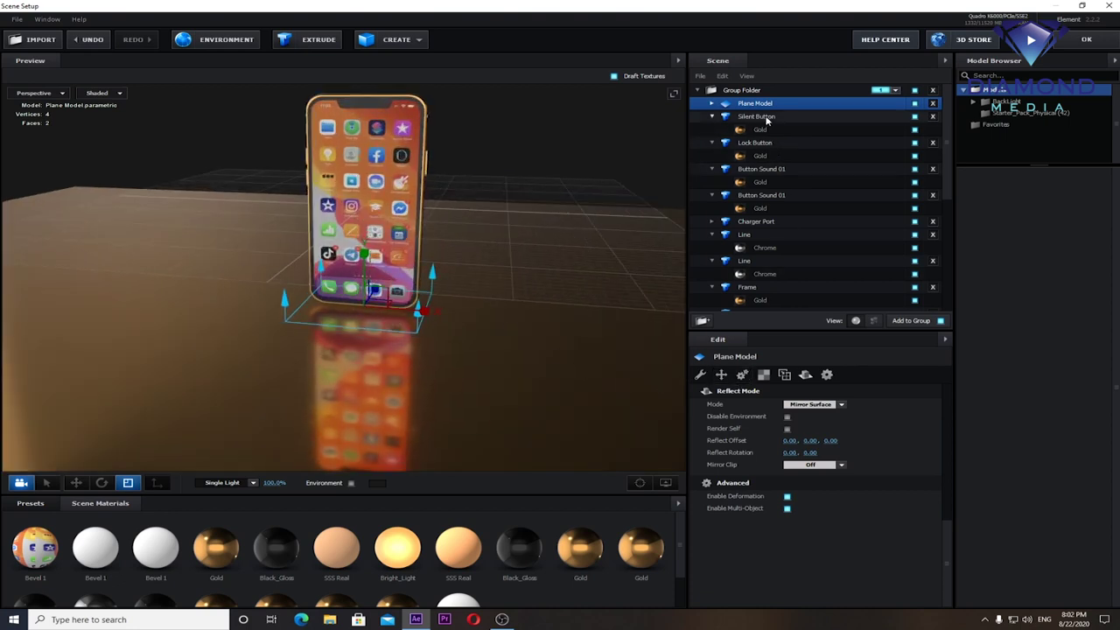
left_click(712, 105)
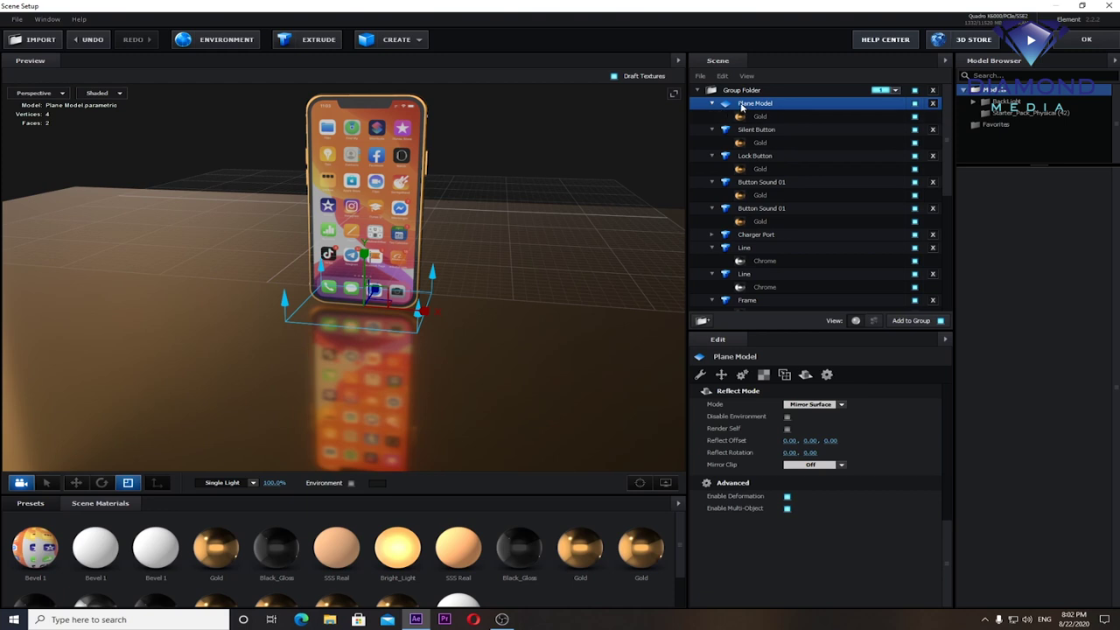
left_click(759, 116)
scroll(924, 445, "down", 3)
scroll(924, 451, "down", 3)
scroll(924, 452, "down", 3)
scroll(926, 456, "down", 2)
scroll(927, 463, "down", 3)
scroll(928, 466, "down", 1)
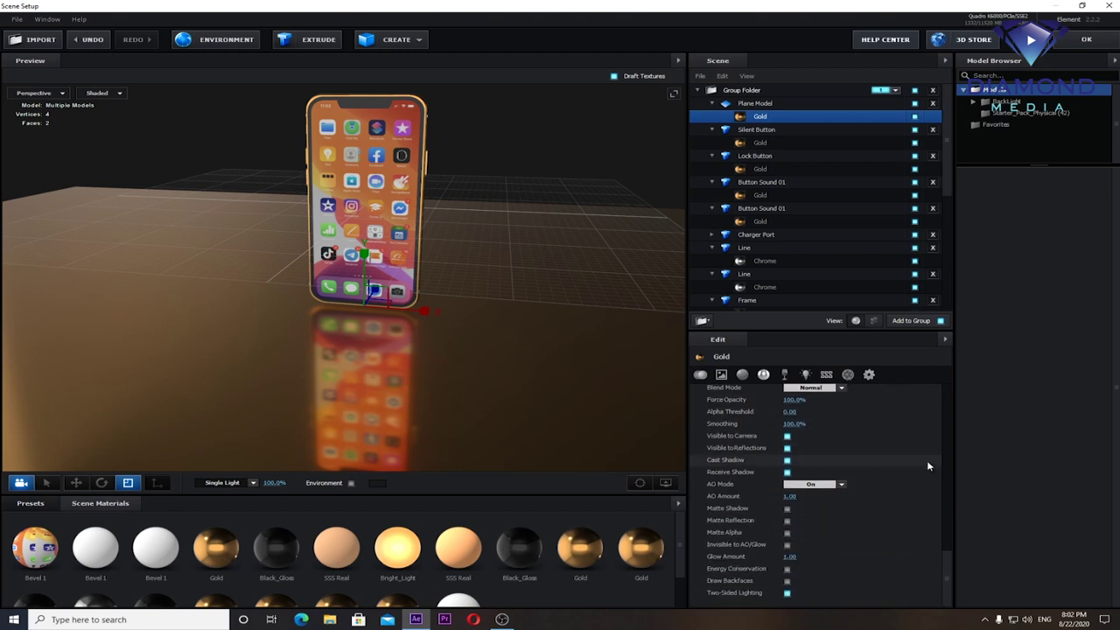
left_click(787, 520)
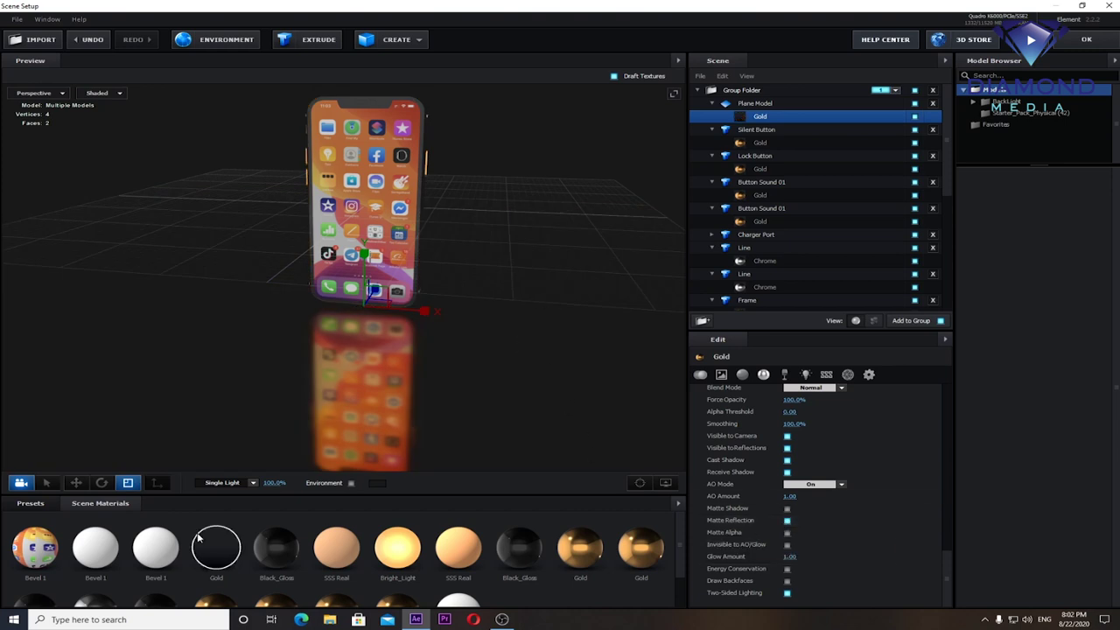
Step: Switch back to the Move tool and orbit and zoom to inspect the phone's floor reflection
left_click(76, 483)
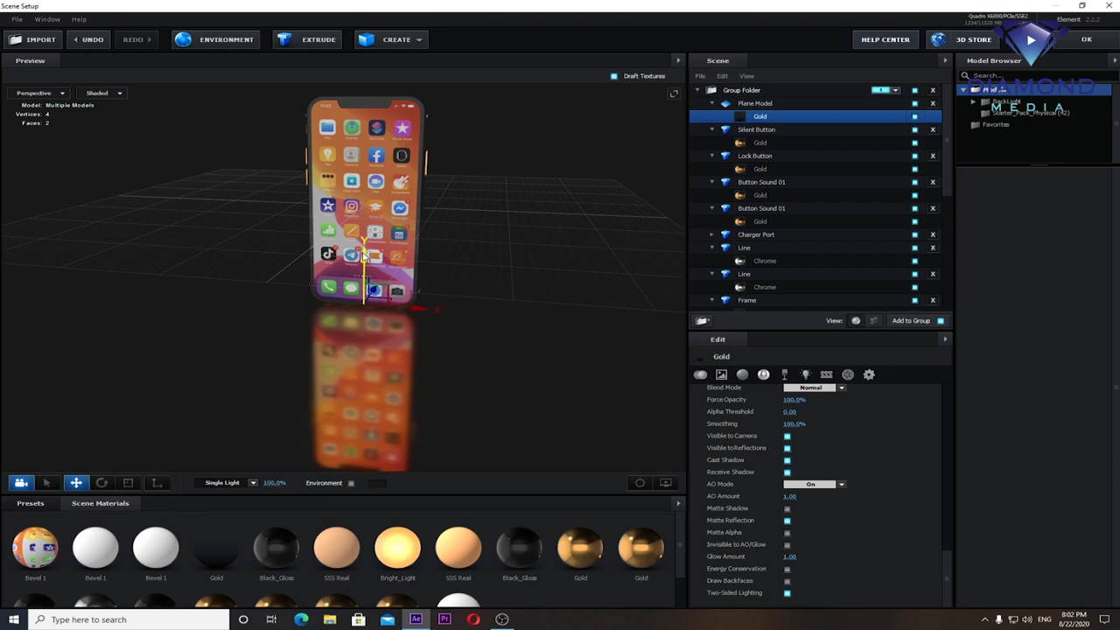
mouse_move(363, 253)
left_mouse_down()
mouse_move(523, 224)
mouse_move(414, 253)
mouse_move(397, 232)
left_mouse_up()
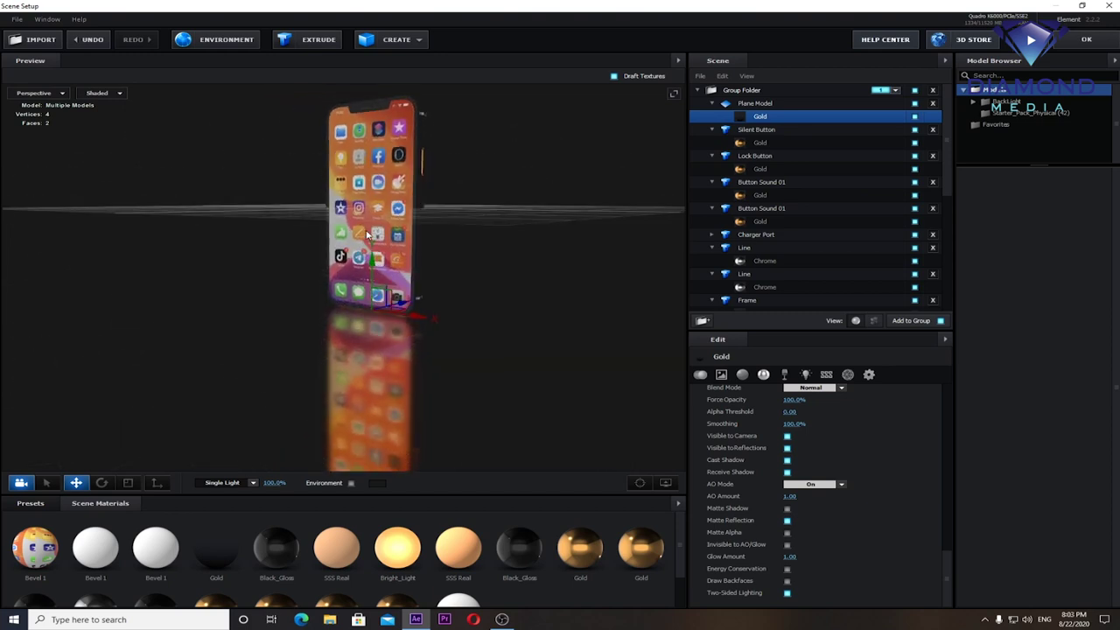
scroll(418, 236, "down", 2)
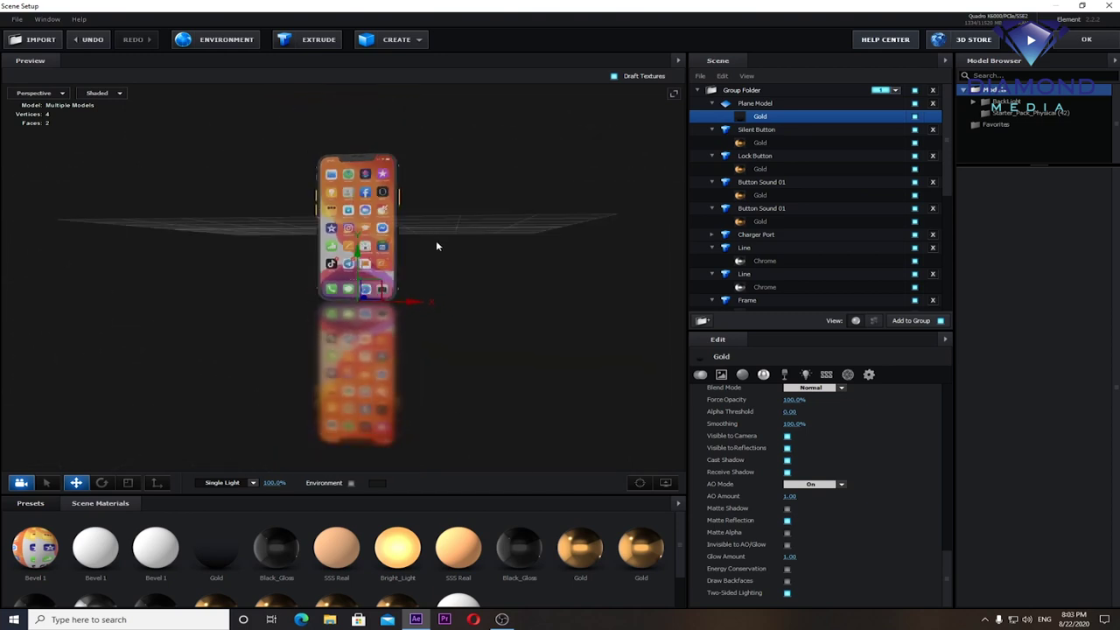
scroll(433, 235, "up", 1)
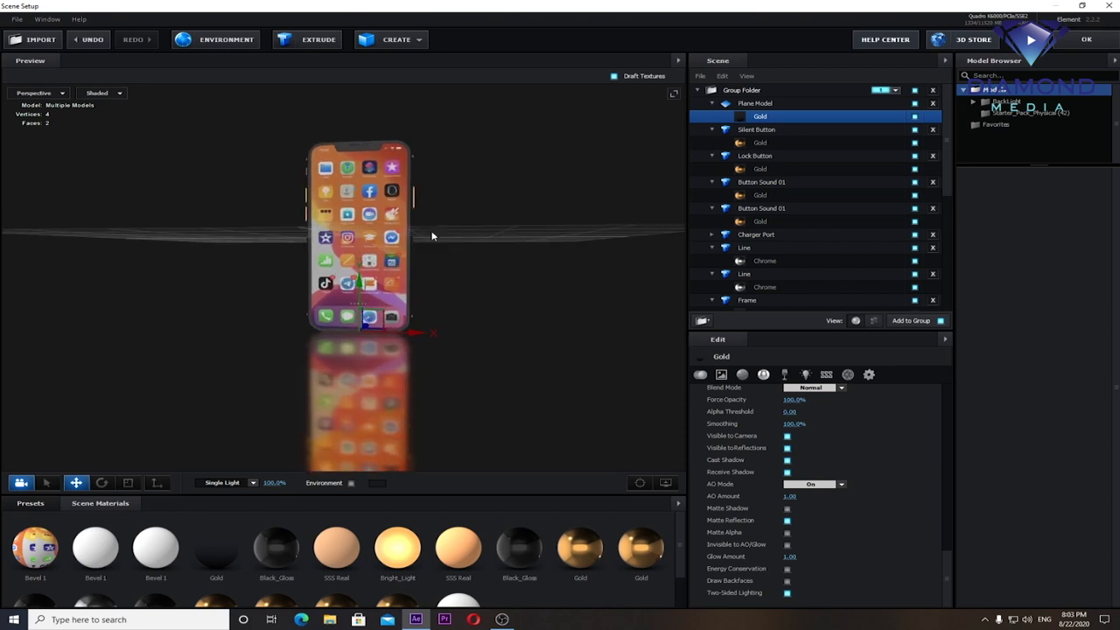
scroll(445, 229, "up", 2)
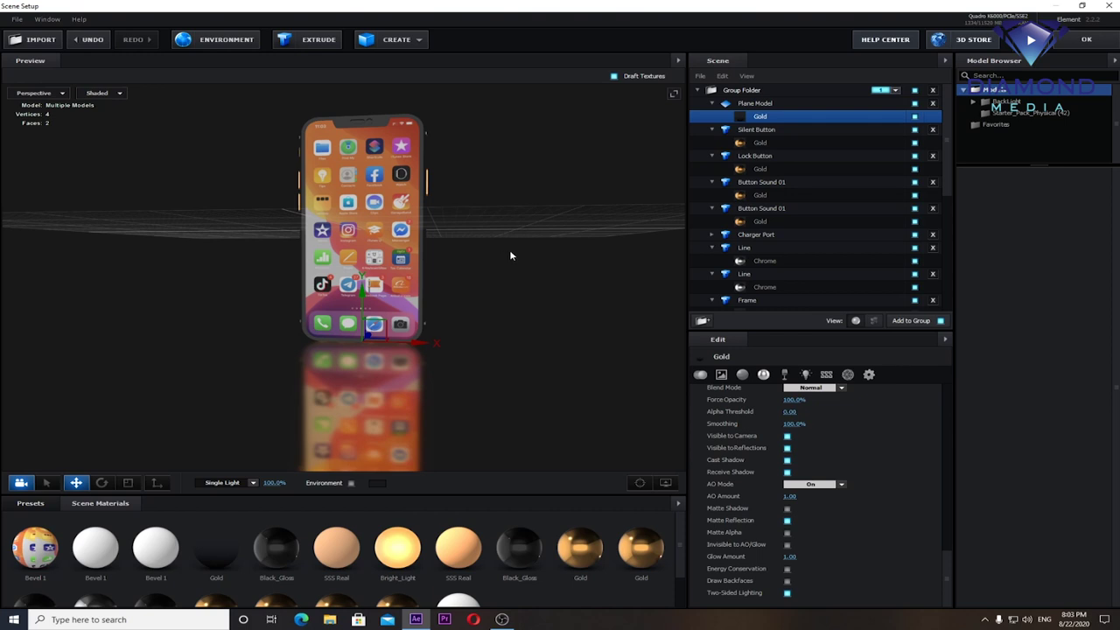
scroll(790, 225, "down", 2)
scroll(790, 225, "down", 3)
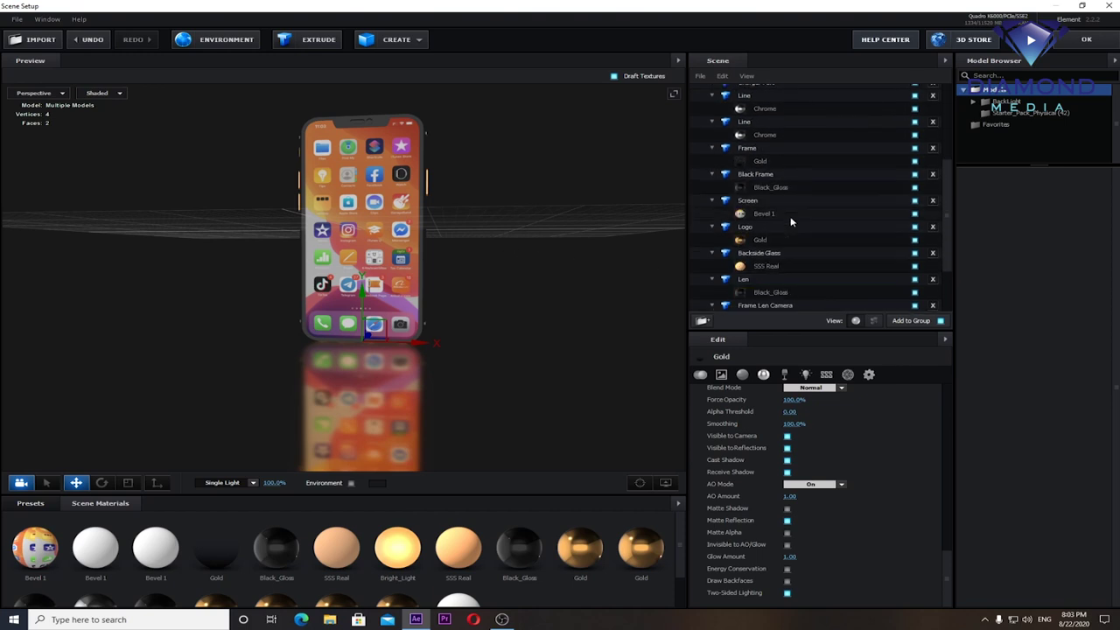
scroll(792, 223, "down", 3)
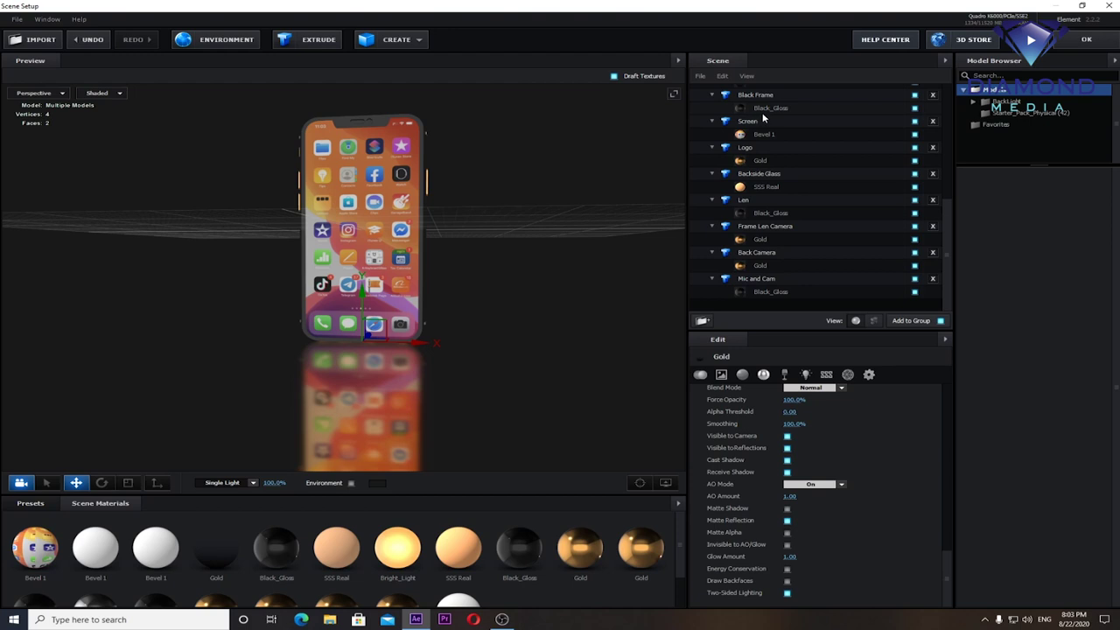
Step: Enlarge the materials area and apply Gold to the Back Camera, Frame Len Camera and Logo
left_click(762, 242)
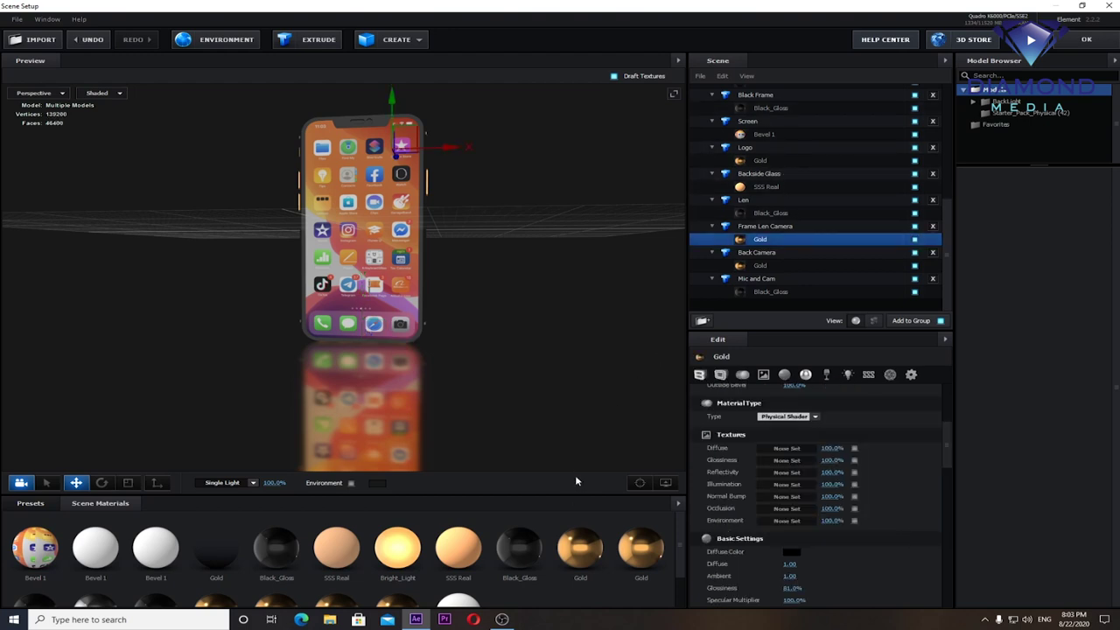
left_click_drag(573, 495, 540, 391)
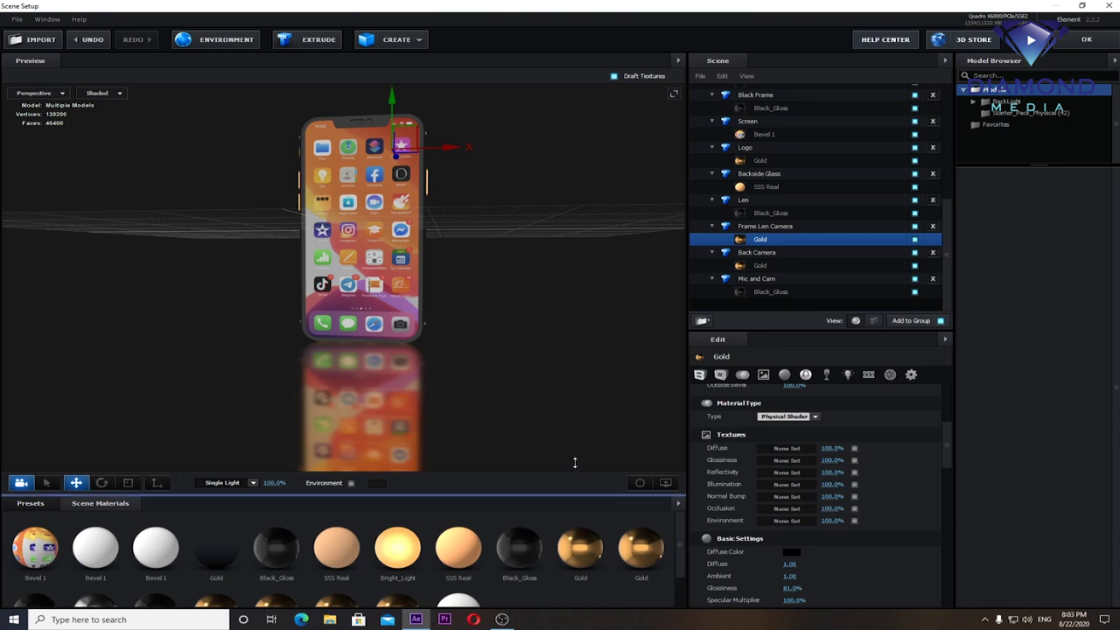
left_click_drag(411, 166, 416, 153)
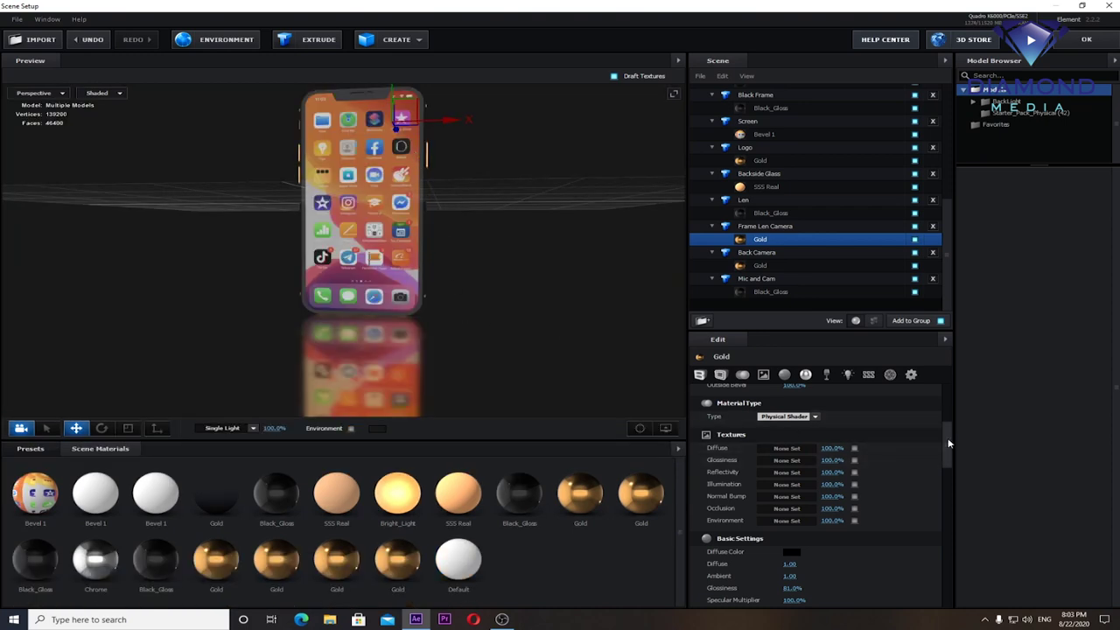
scroll(945, 440, "up", 1)
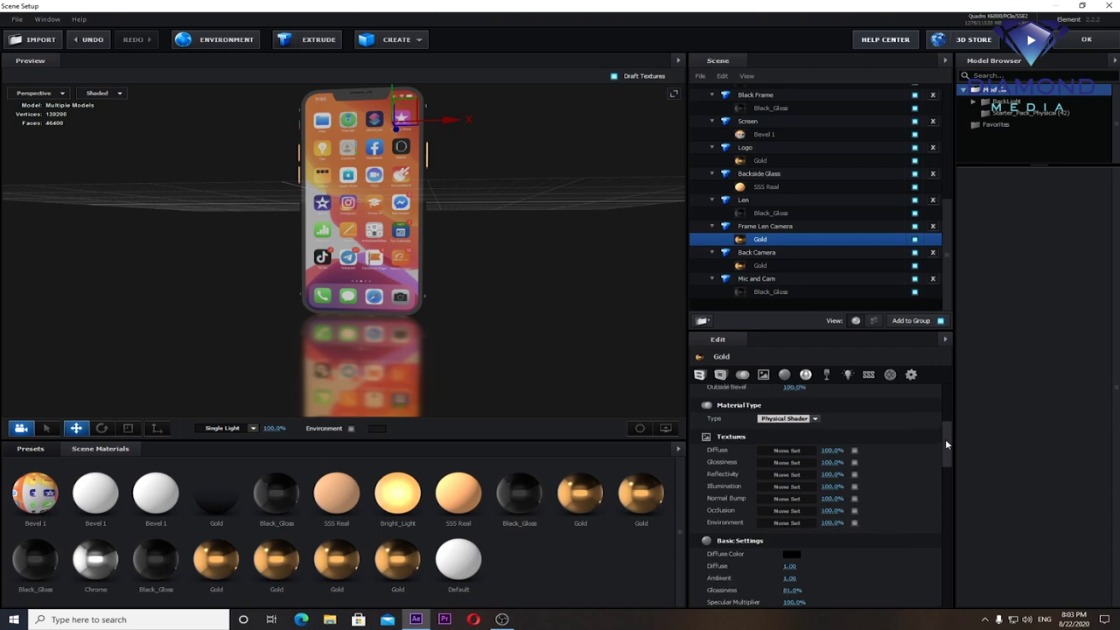
left_click(224, 573)
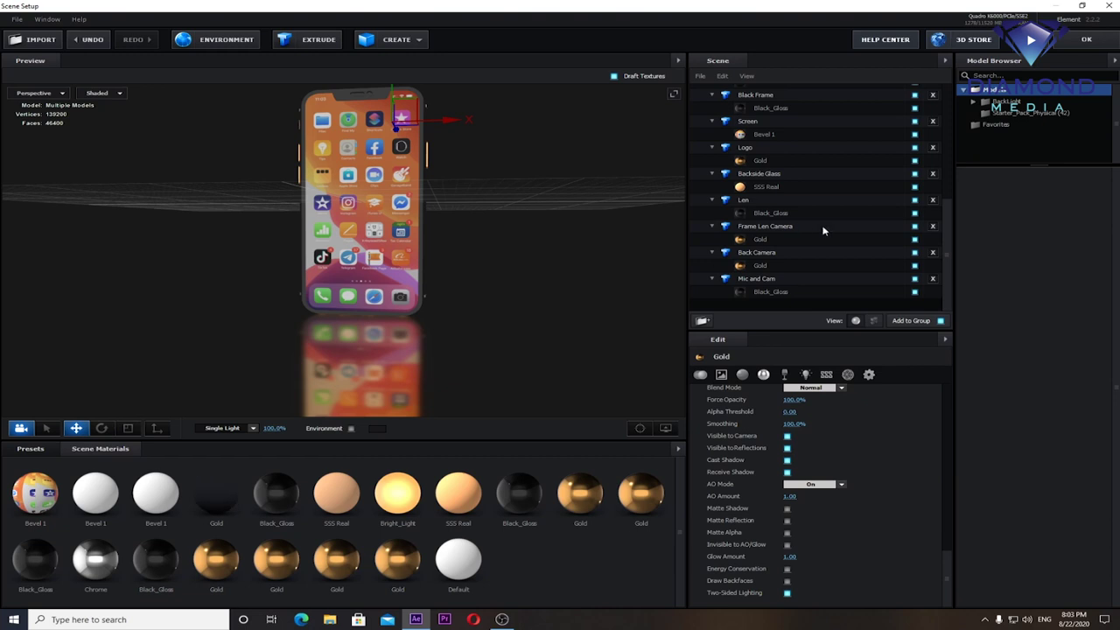
left_click_drag(216, 560, 786, 273)
left_click_drag(216, 560, 783, 246)
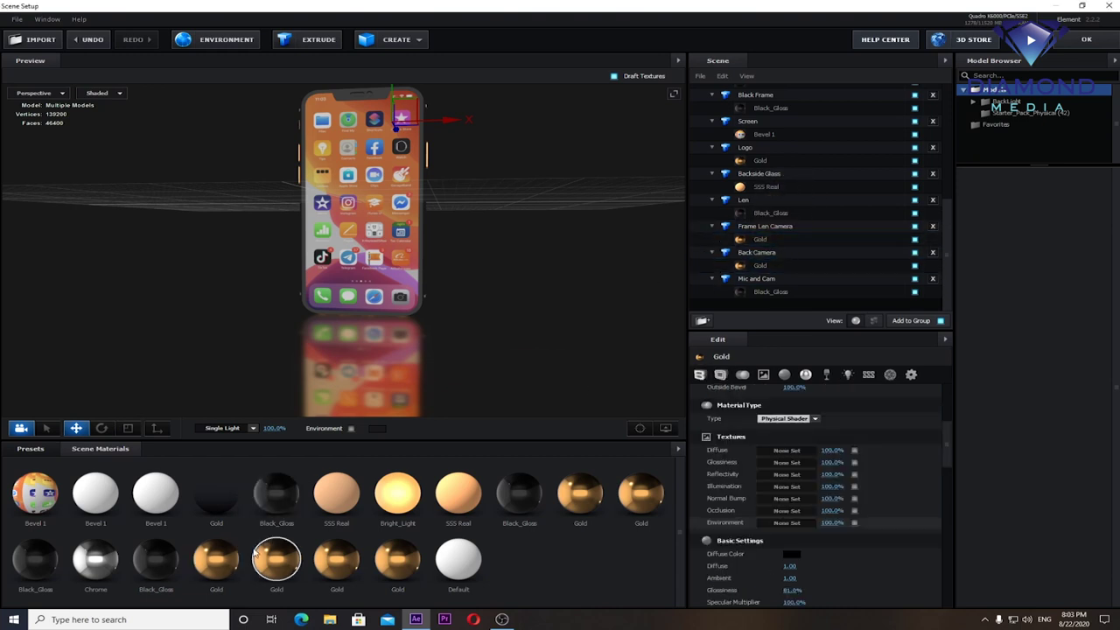
left_click_drag(789, 297, 799, 159)
Step: Apply the Gold material to the Button Sound 01 side button and the phone frame
scroll(824, 157, "up", 3)
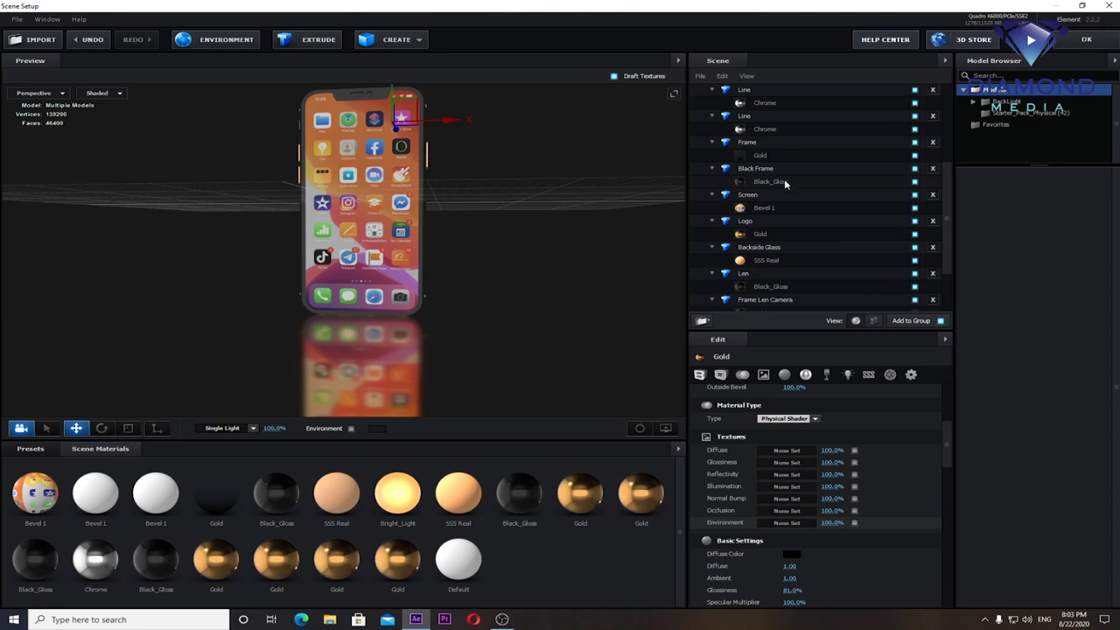
scroll(789, 178, "up", 1)
scroll(789, 178, "up", 1)
scroll(789, 179, "up", 1)
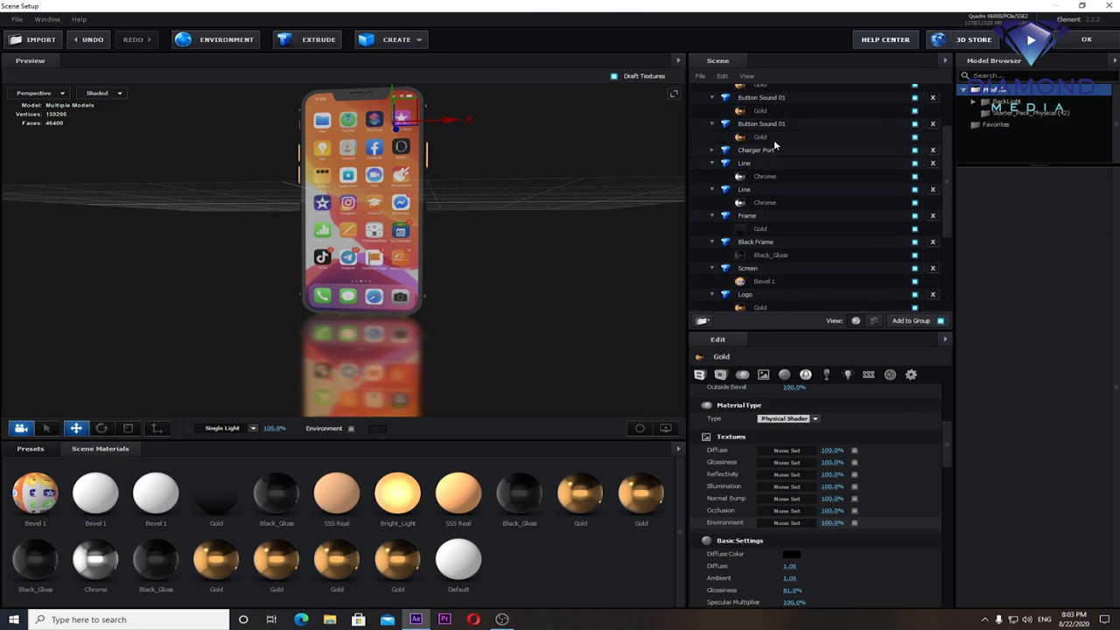
left_click(759, 139)
mouse_move(216, 560)
left_mouse_down()
mouse_move(955, 188)
mouse_move(801, 137)
left_mouse_up()
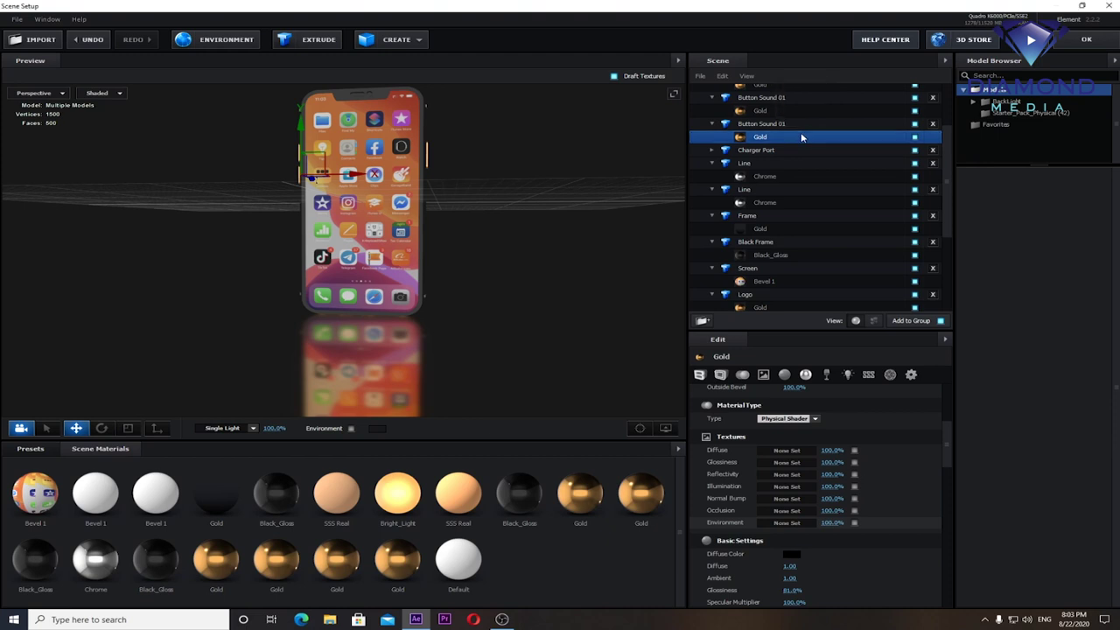
scroll(799, 150, "down", 1)
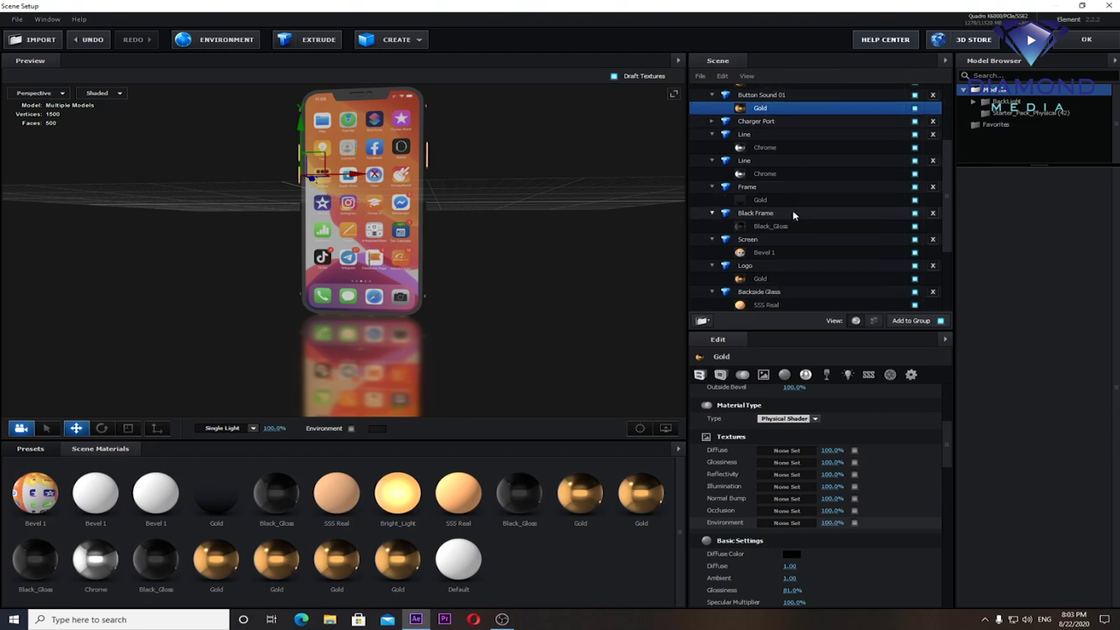
scroll(805, 175, "down", 1)
scroll(818, 184, "down", 1)
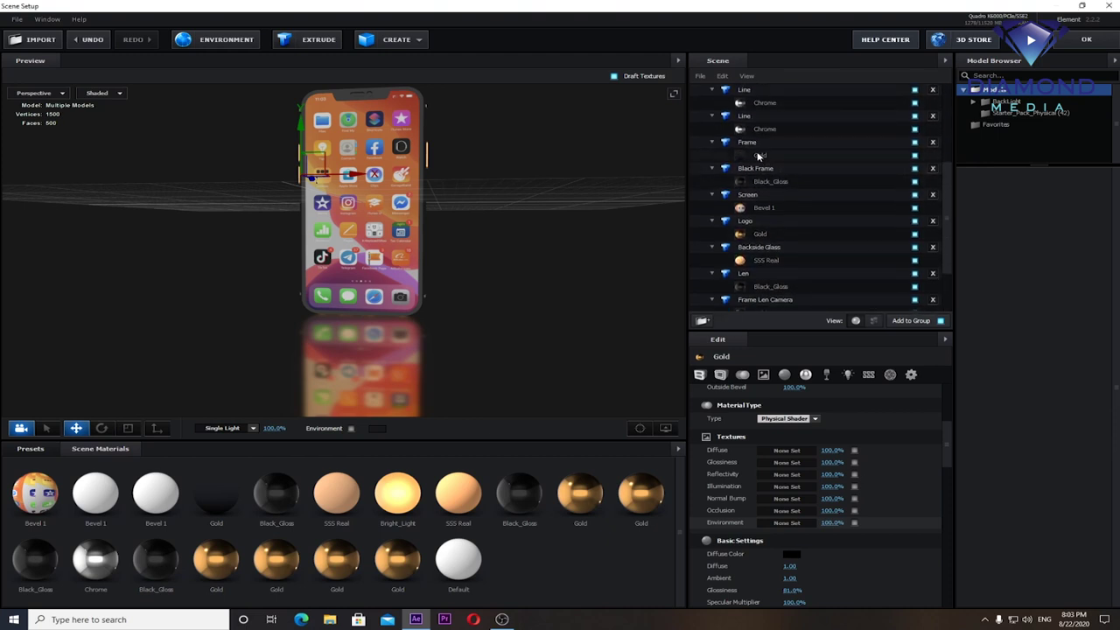
left_click_drag(220, 561, 780, 157)
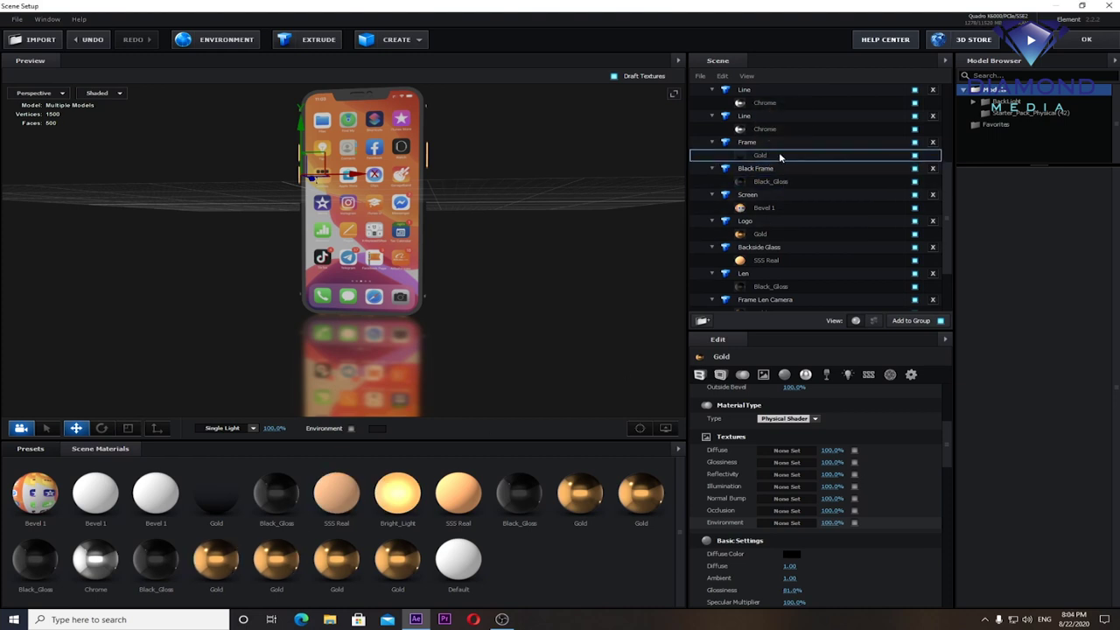
Step: Orbit the preview to check the gold phone, then accept the scene setup with OK
left_click_drag(613, 215, 438, 280)
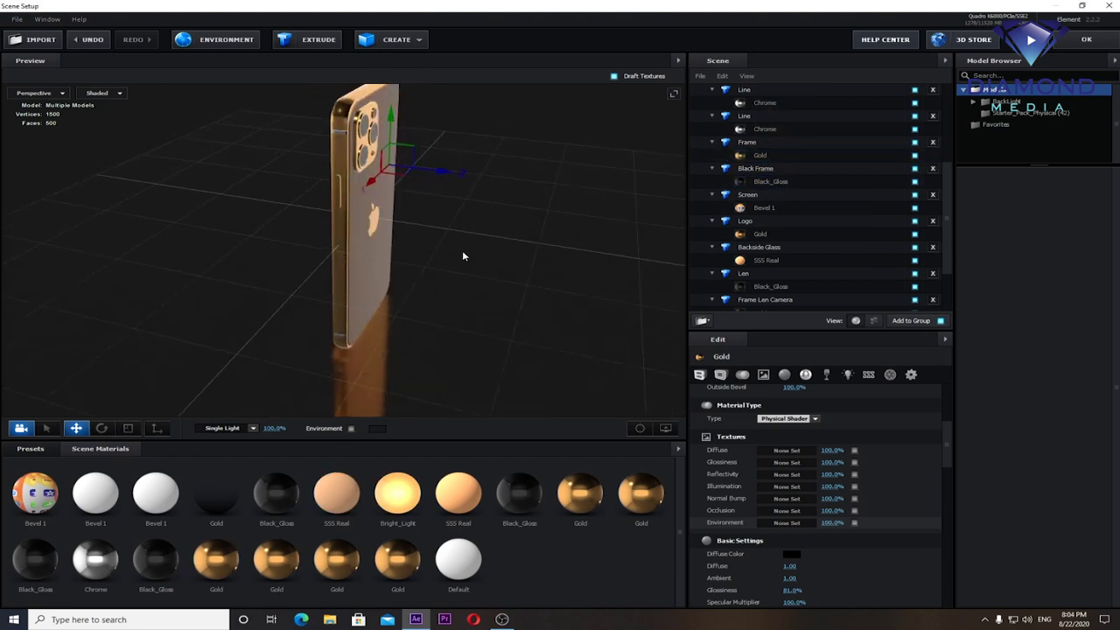
mouse_move(423, 258)
left_mouse_down()
mouse_move(578, 210)
mouse_move(503, 234)
left_mouse_up()
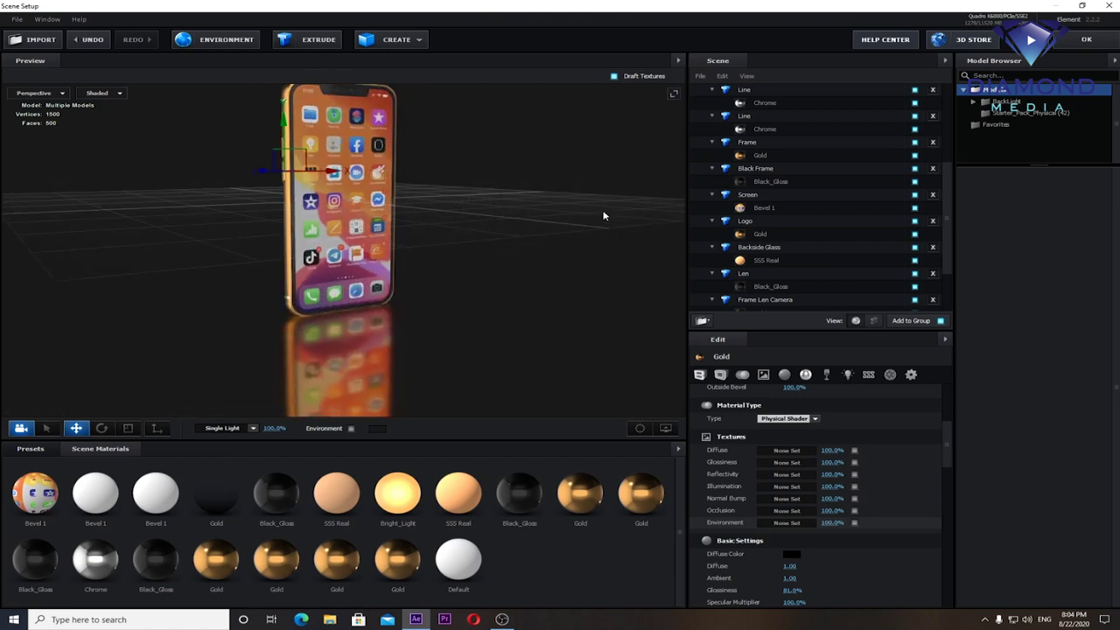
mouse_move(465, 243)
left_mouse_down()
mouse_move(412, 241)
mouse_move(442, 236)
left_mouse_up()
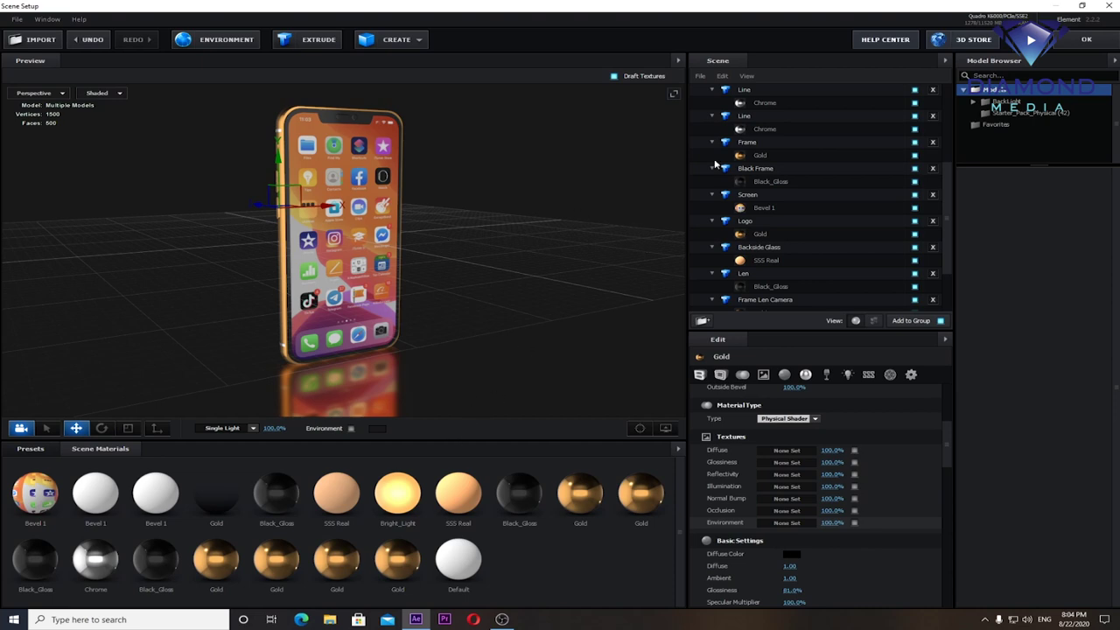
left_click(1105, 47)
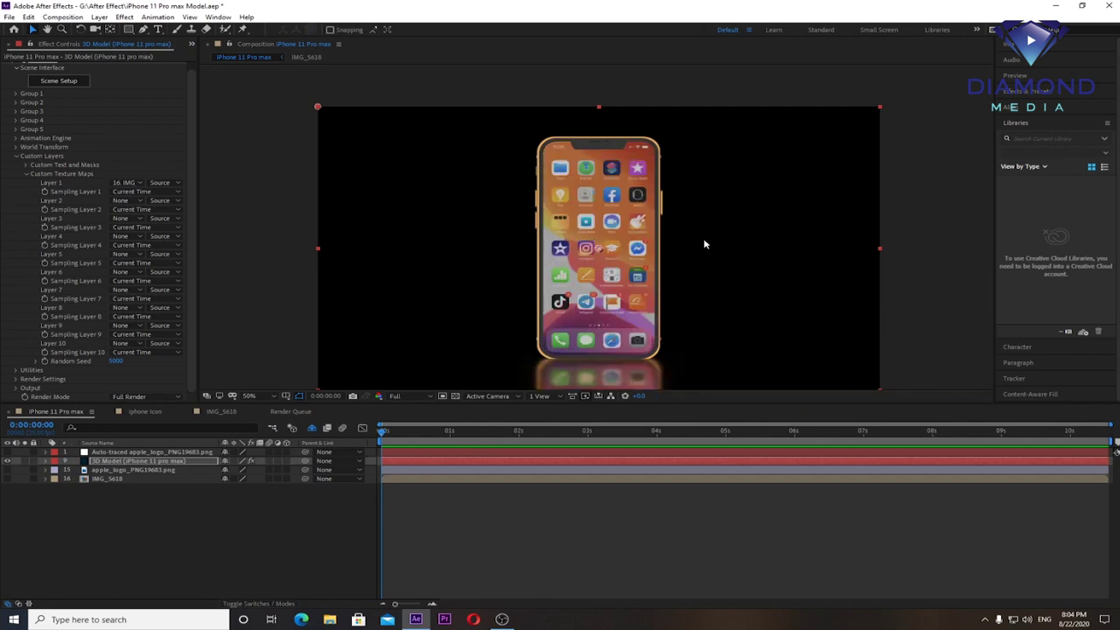
Step: Move to about 3 seconds, switch to the IMG_5618 comp, and bring up Import File from the Project panel
left_click(73, 142)
left_click_drag(514, 435, 603, 432)
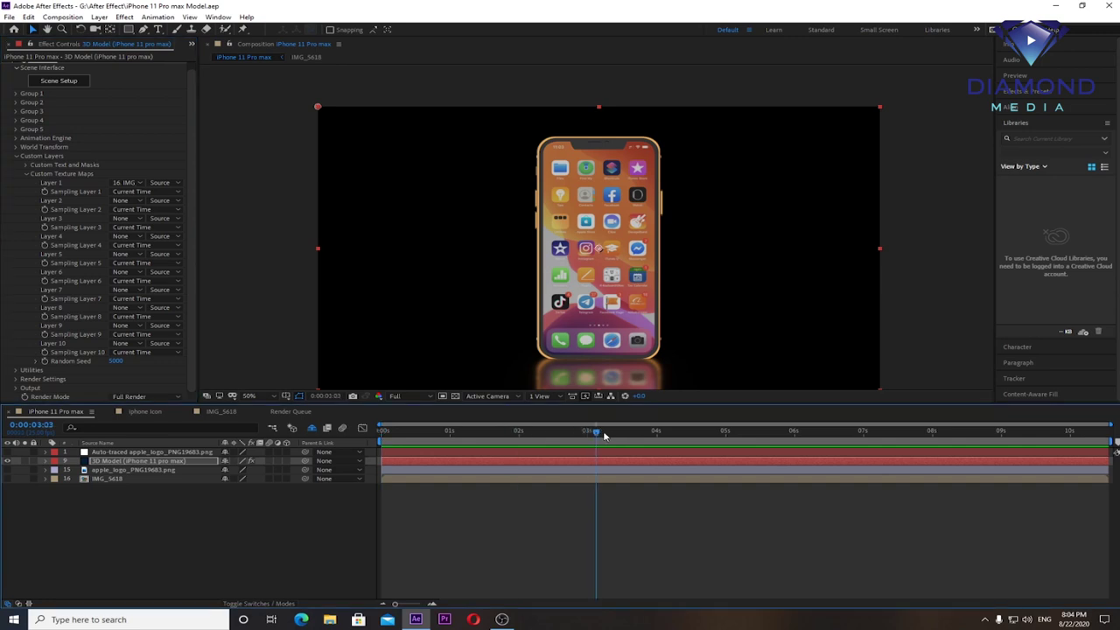
left_click(222, 411)
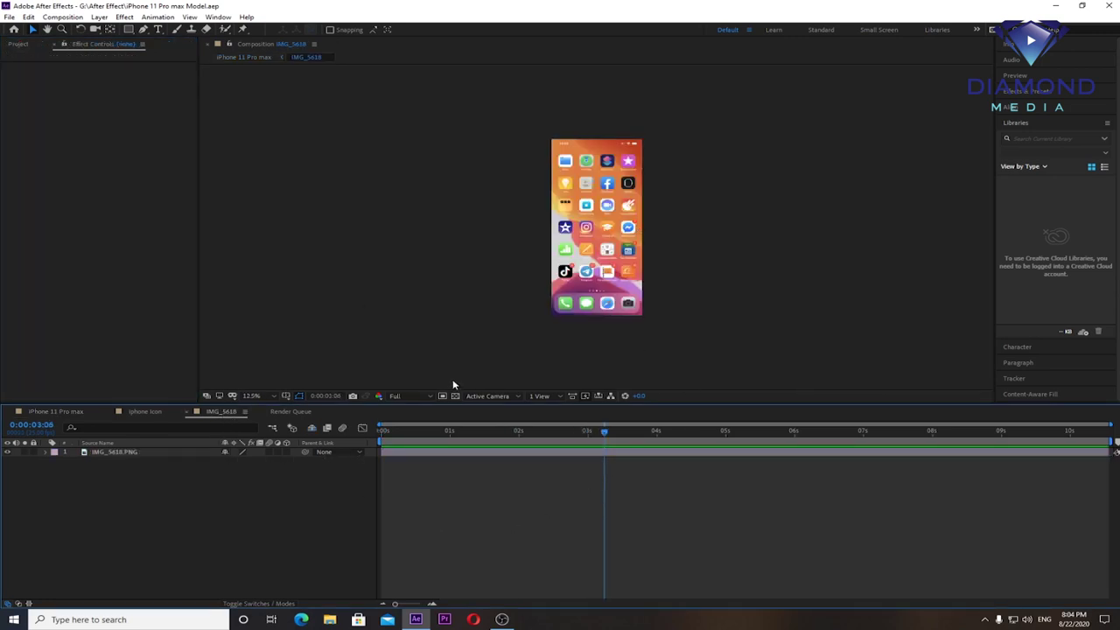
left_click(18, 44)
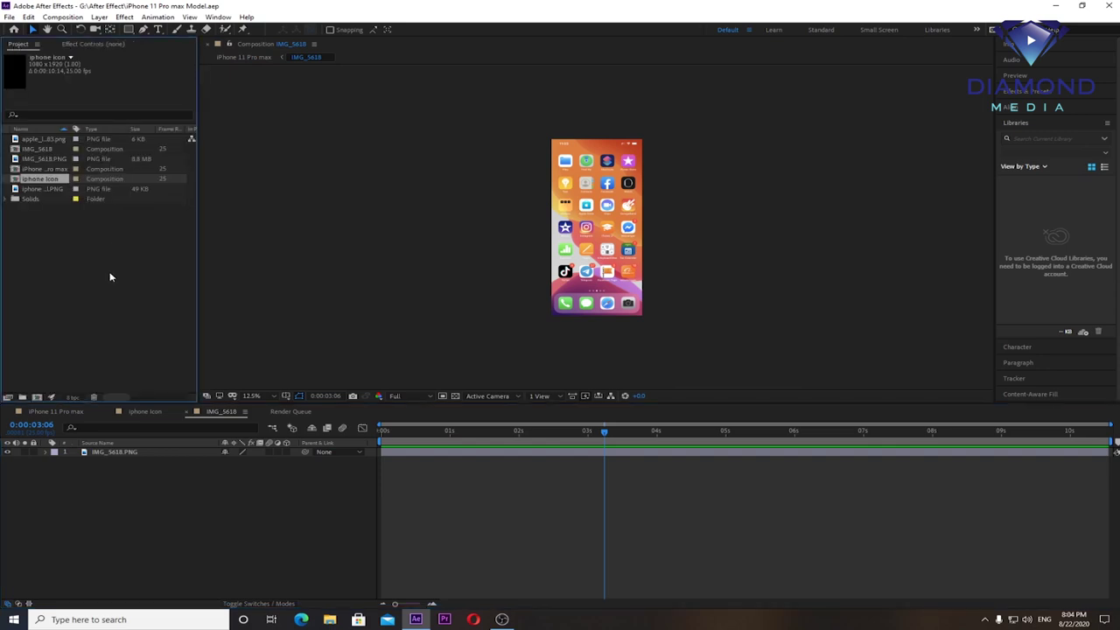
double_click(57, 258)
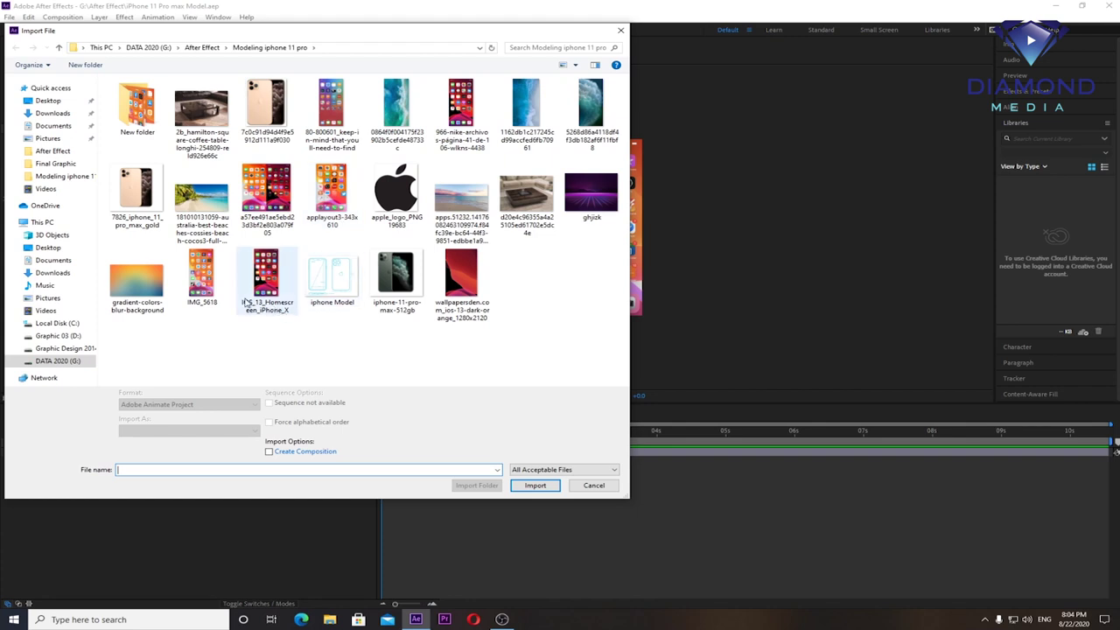
Step: Import IMG_5617–5619 from New folder as a PNG sequence, then IMG_5619.PNG as a single still
left_click(201, 278)
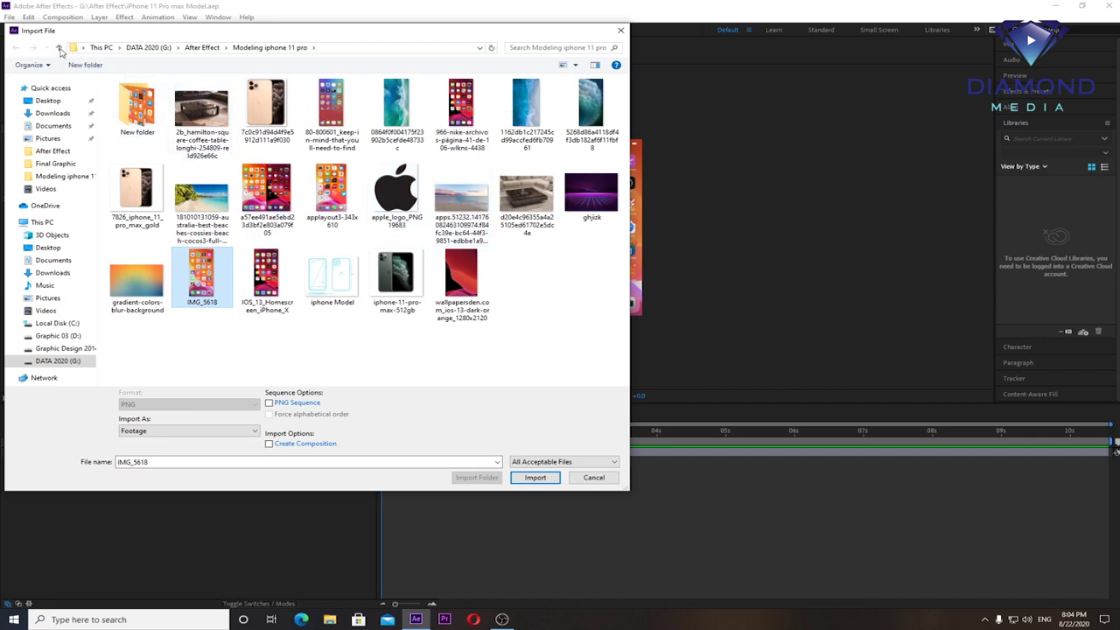
double_click(137, 103)
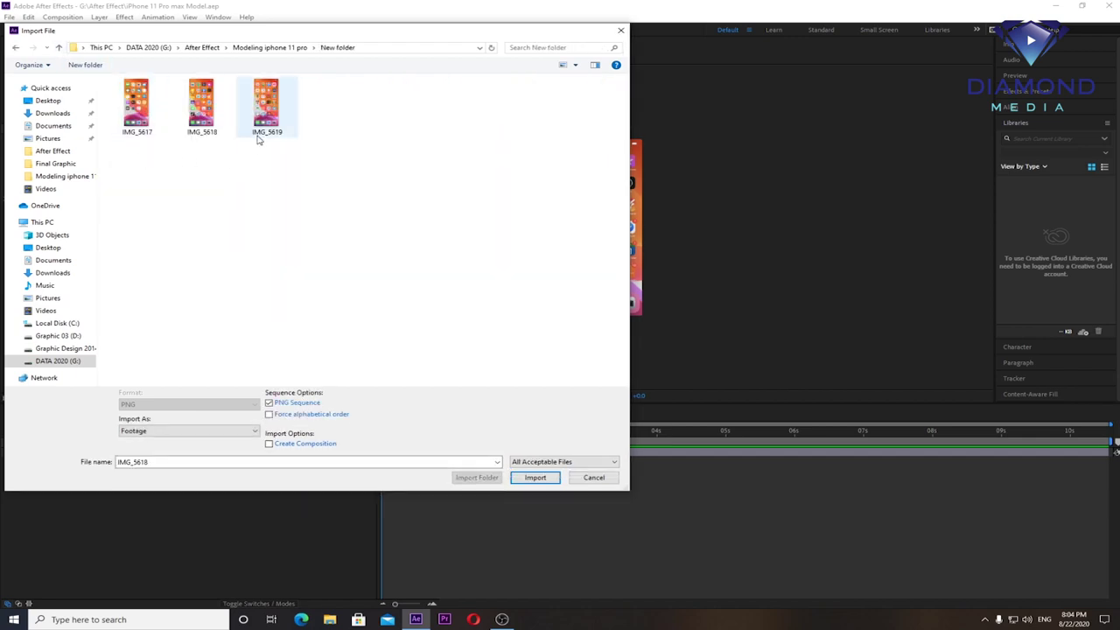
double_click(266, 104)
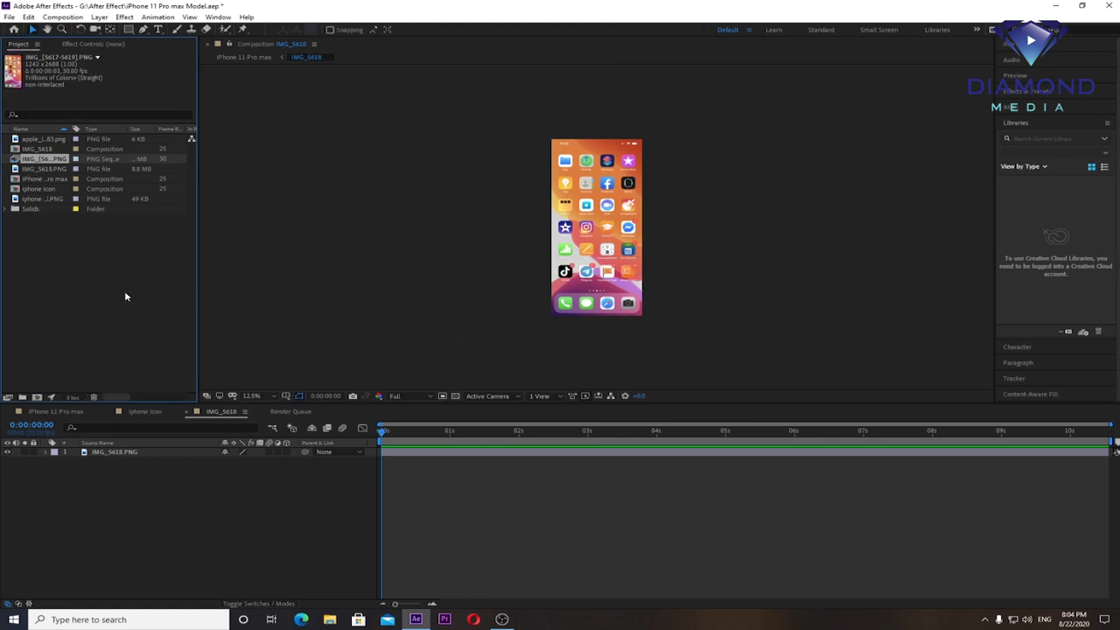
key("ctrl+i")
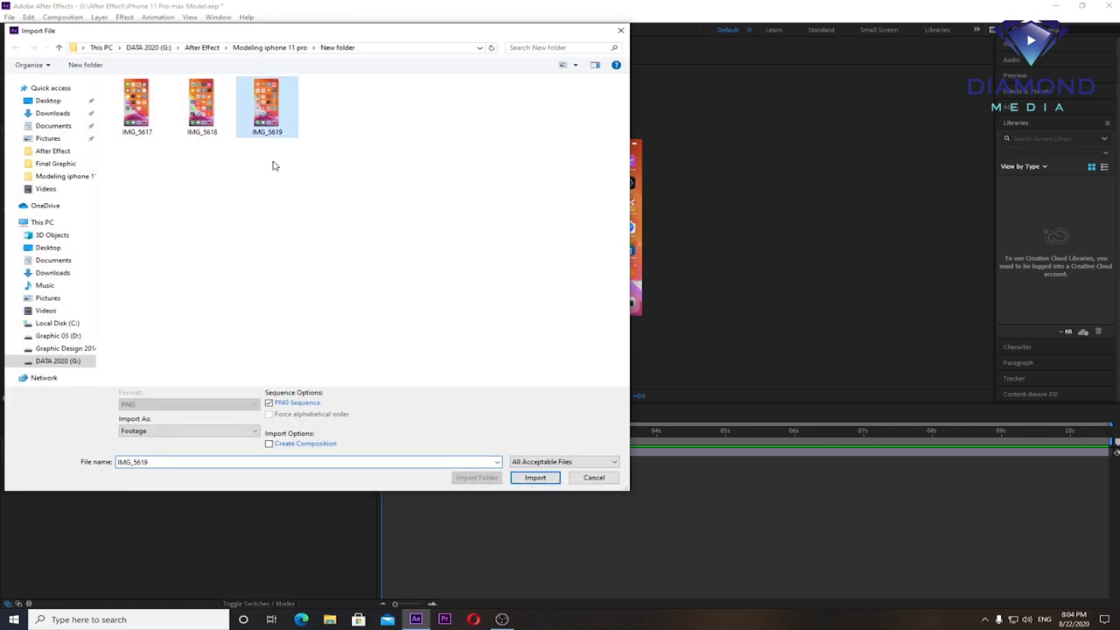
left_click(534, 482)
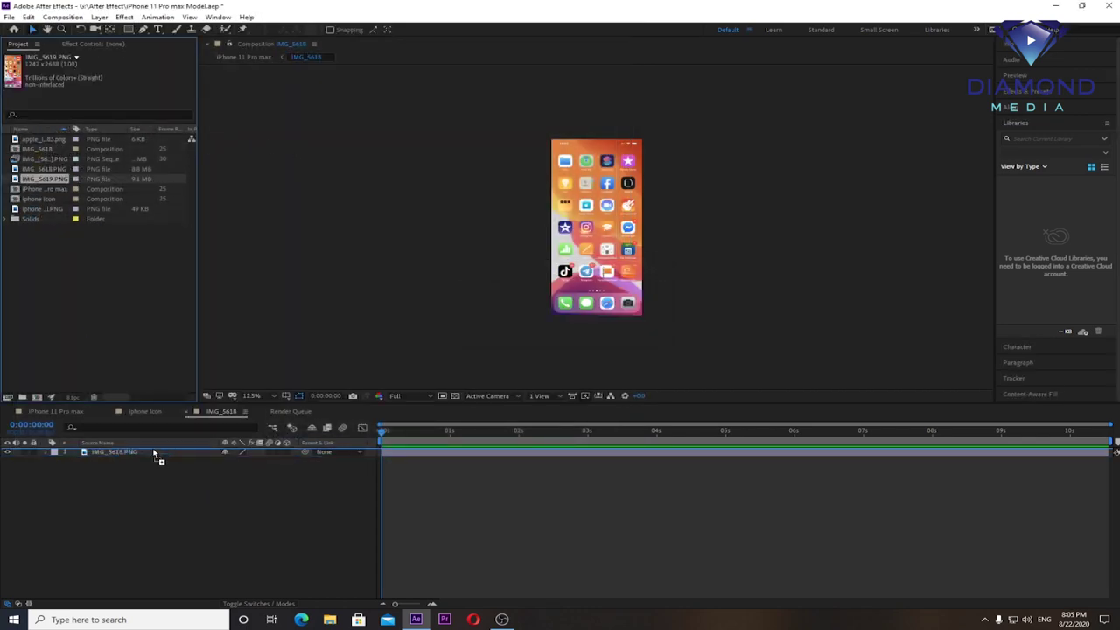
Step: Add IMG_5619.PNG as the top layer, starting at 1 second 24 frames
left_click_drag(154, 454, 158, 452)
left_click_drag(387, 438, 516, 446)
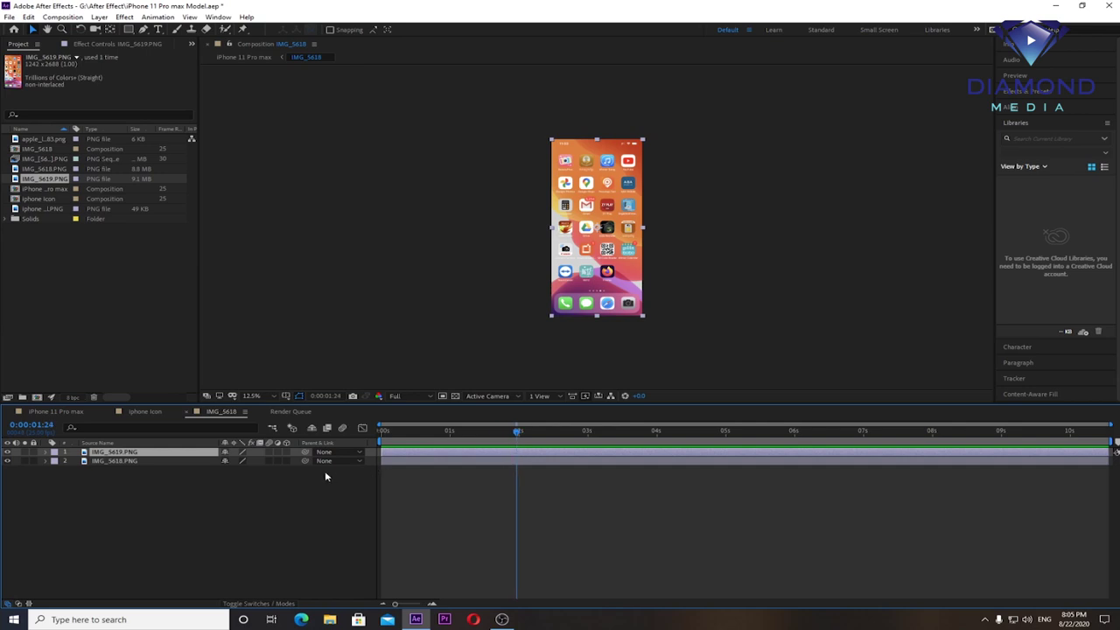
key("alt+bracketleft")
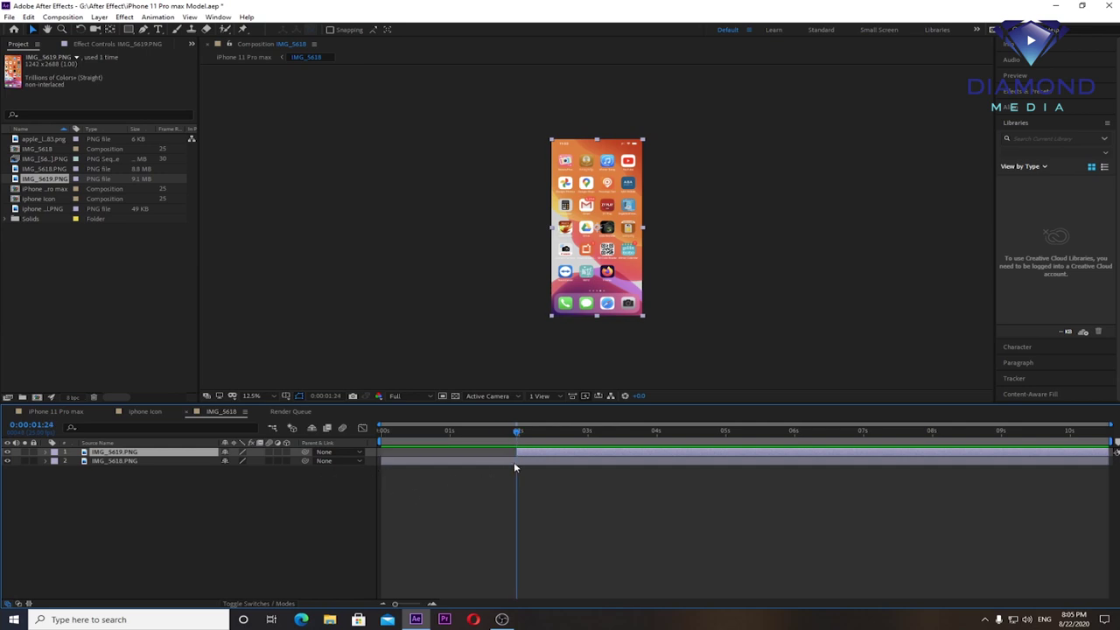
Step: Keyframe IMG_5618's Position so it slides left out of frame by 2 seconds 11 frames
left_click(521, 463)
left_click(46, 461)
left_click(54, 470)
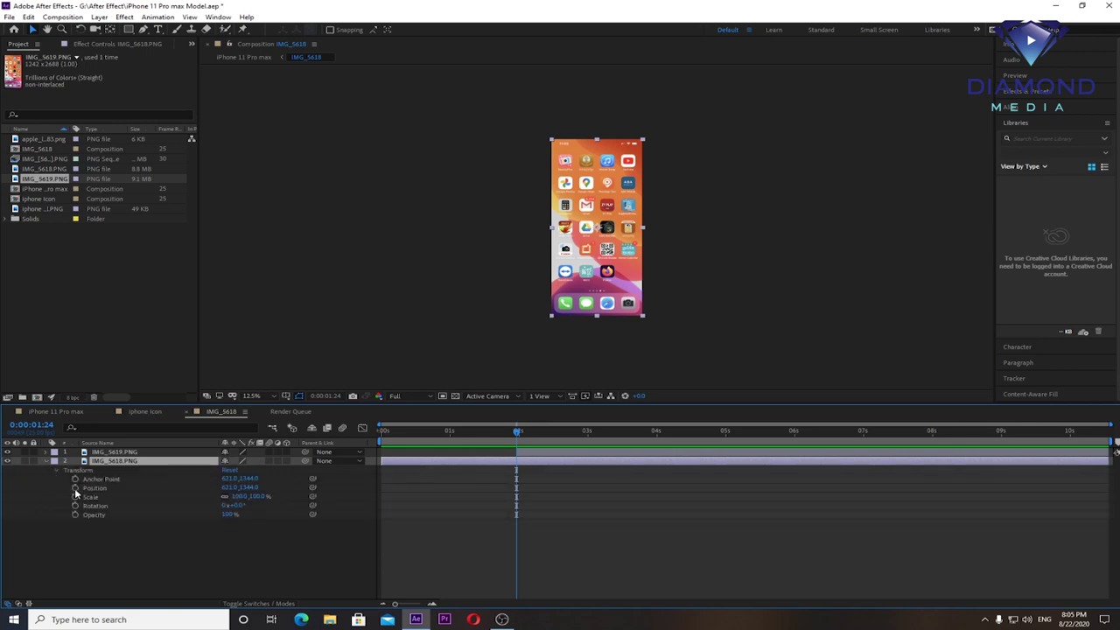
left_click(75, 488)
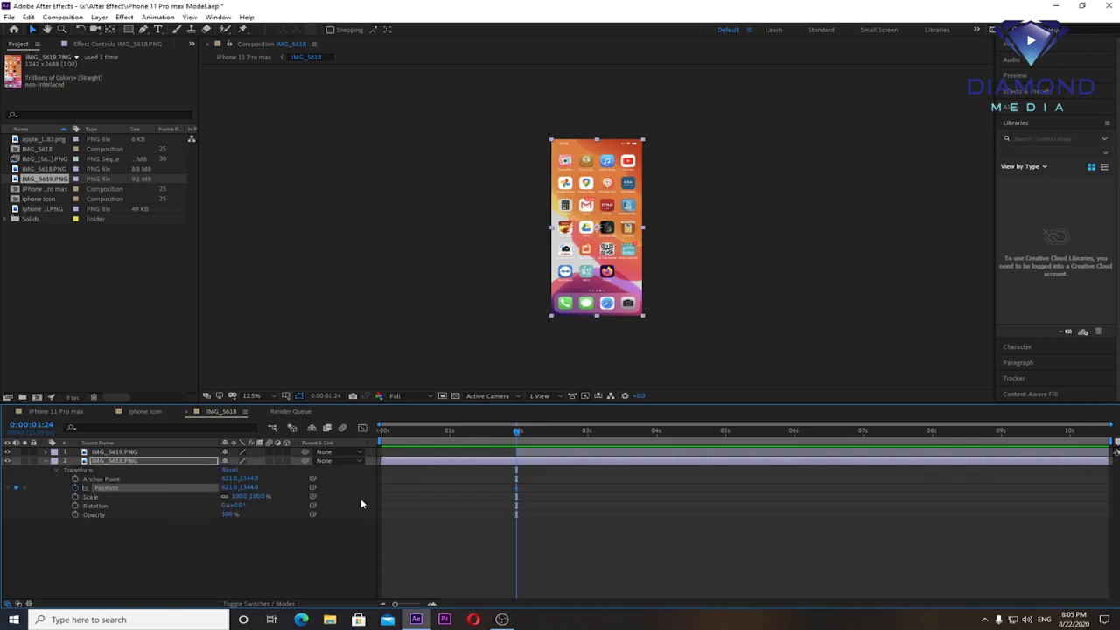
left_click(550, 434)
mouse_move(229, 488)
left_mouse_down()
mouse_move(168, 490)
mouse_move(232, 508)
left_mouse_up()
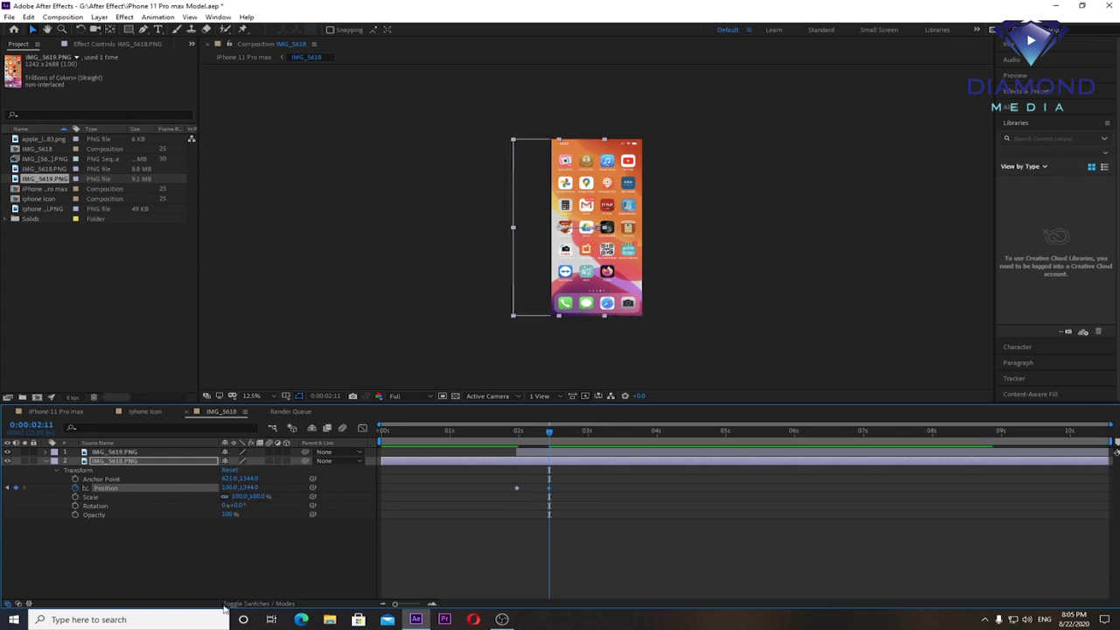
mouse_move(229, 487)
left_mouse_down()
mouse_move(3, 553)
mouse_move(251, 494)
mouse_move(188, 492)
left_mouse_up()
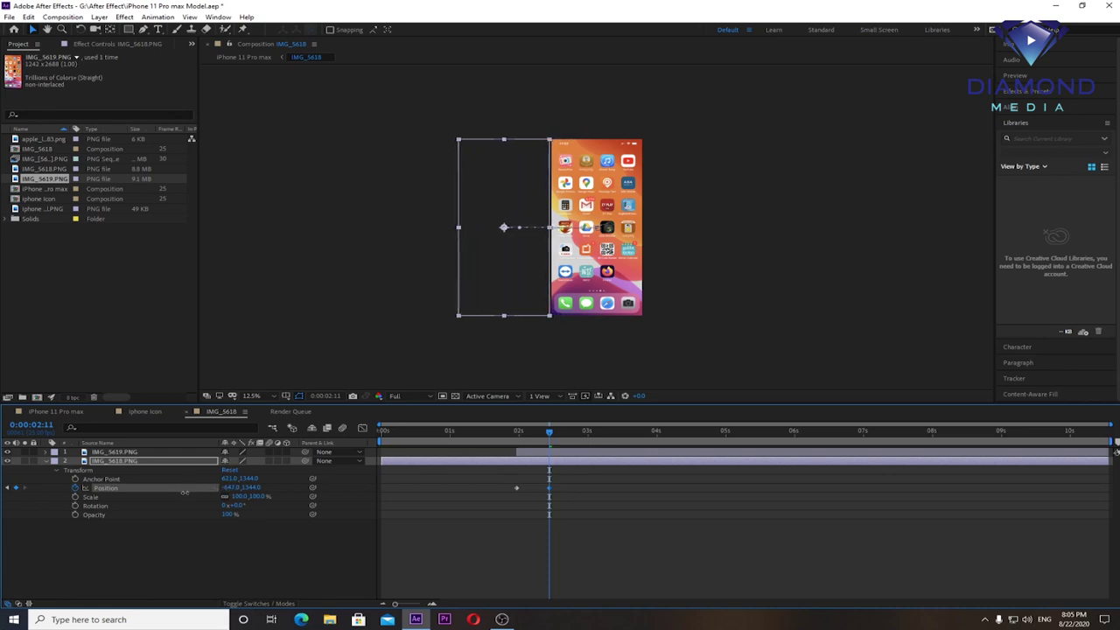
left_click_drag(188, 492, 200, 494)
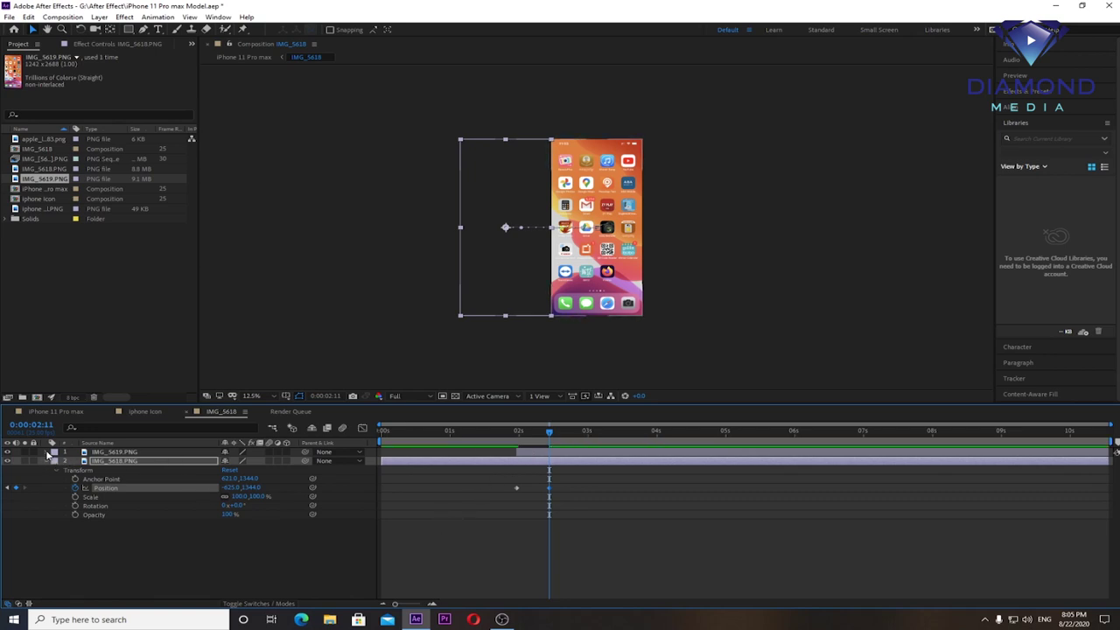
Step: At 1 second 24 frames, keyframe IMG_5619's Position with the layer pushed off-screen right
left_click(47, 452)
left_click(56, 462)
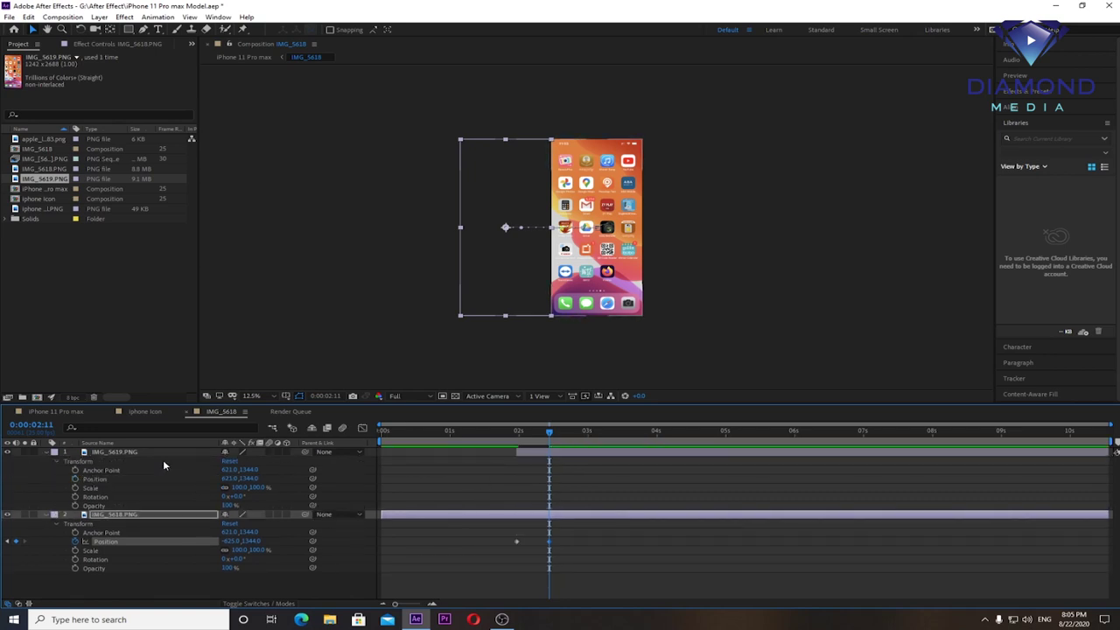
left_click_drag(532, 437, 518, 444)
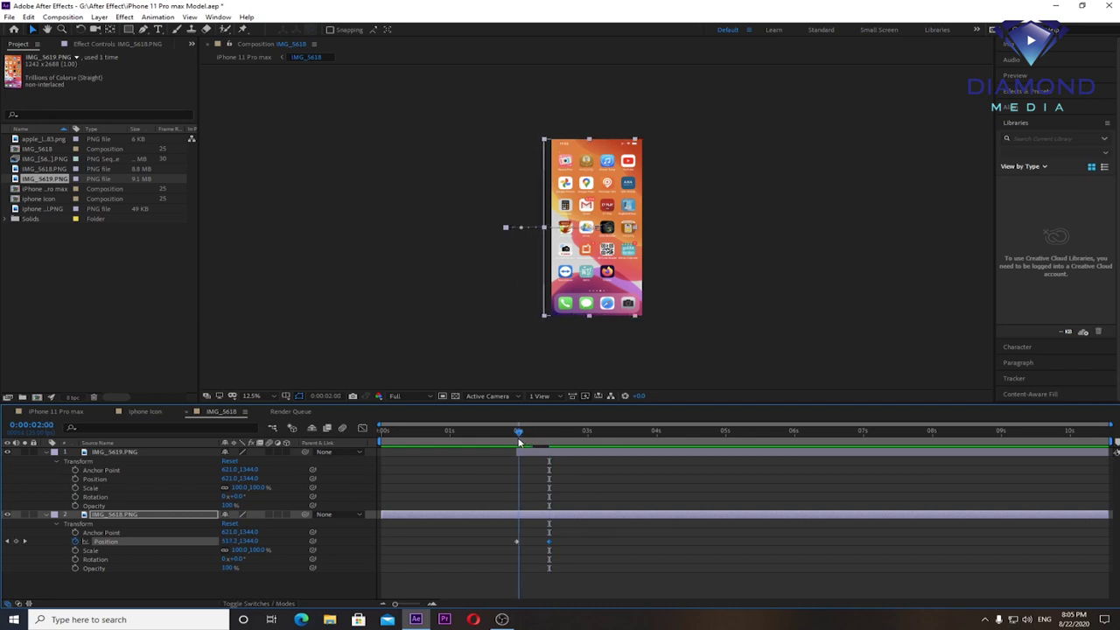
left_click(531, 452)
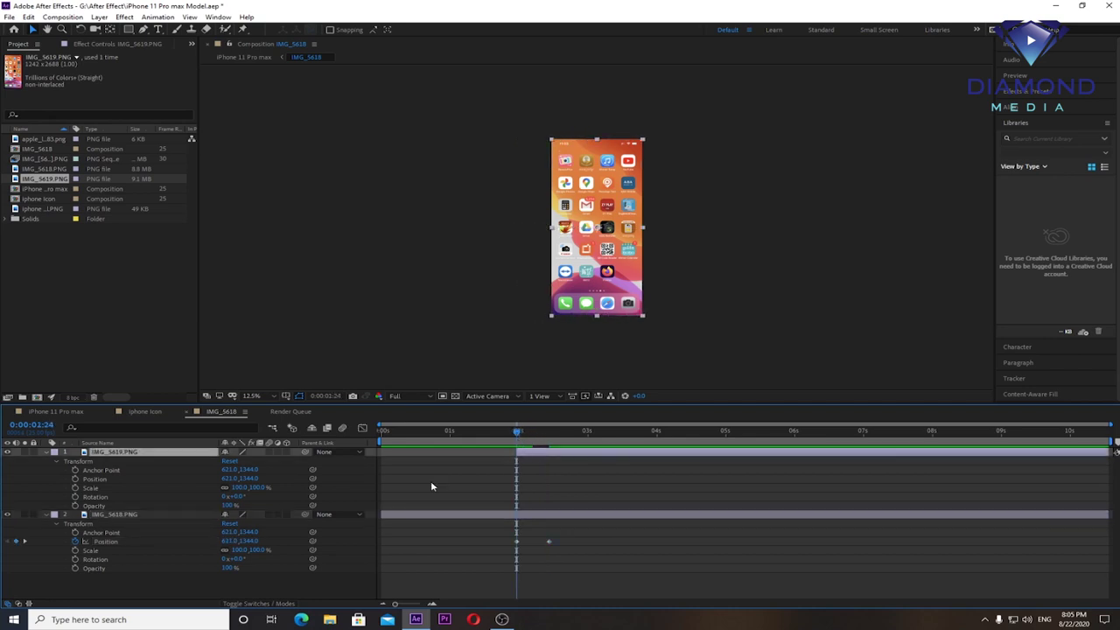
left_click(76, 478)
left_click(75, 470)
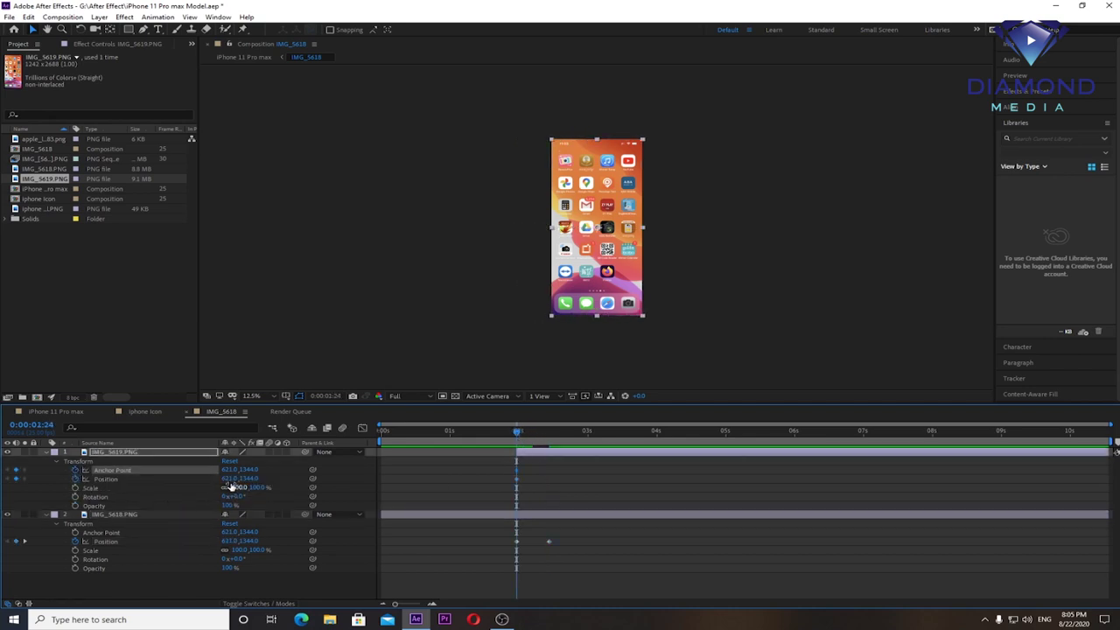
left_click_drag(230, 478, 889, 478)
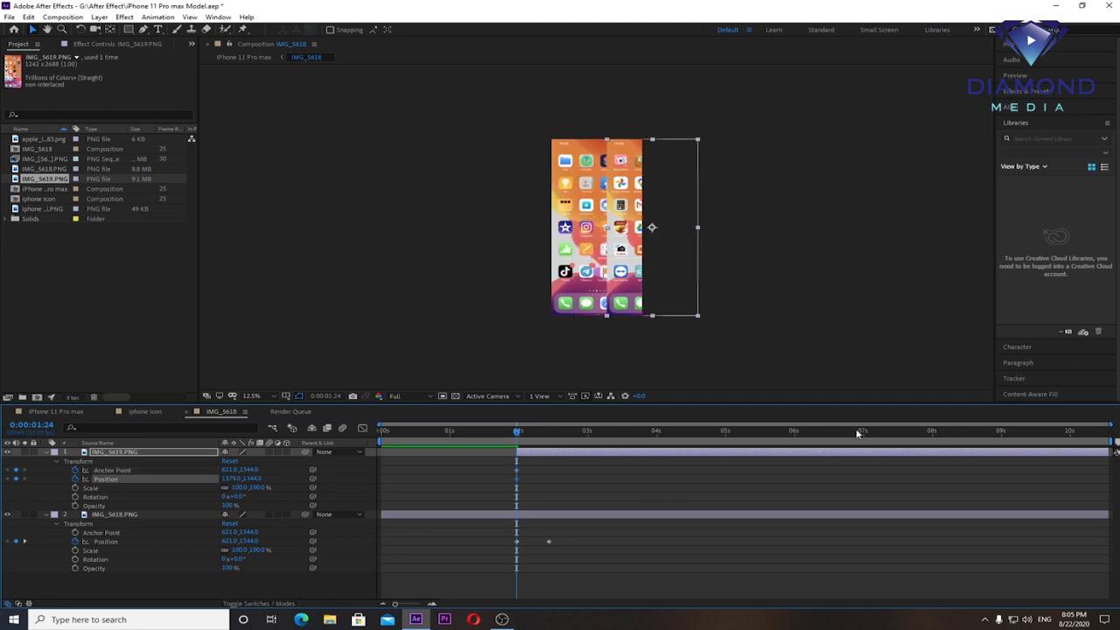
left_click_drag(232, 479, 493, 465)
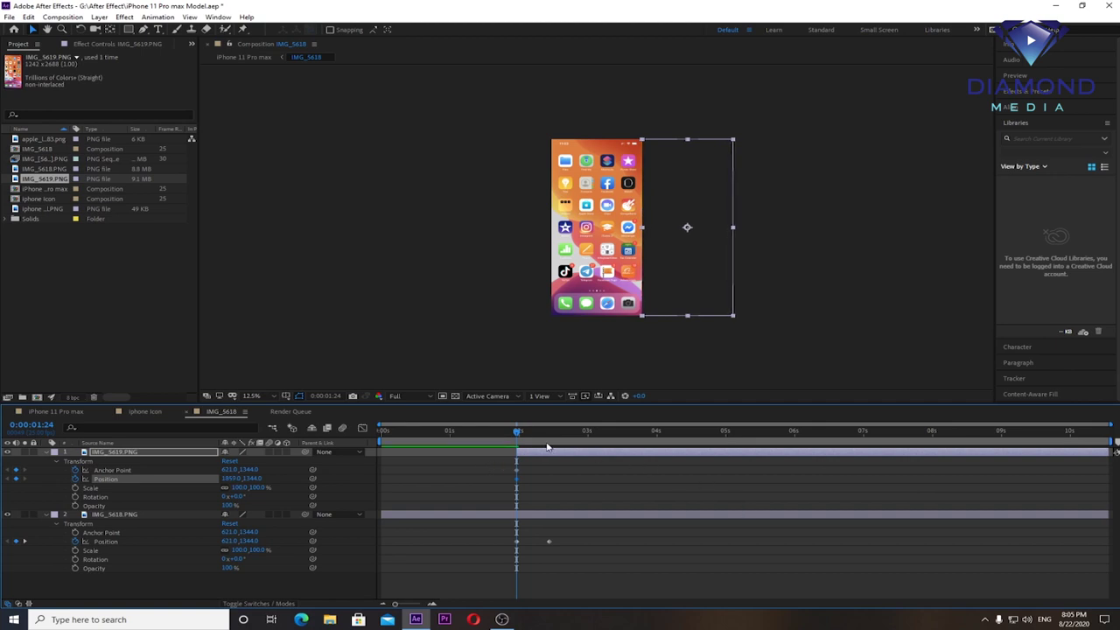
Step: At 2 seconds 11 frames, slide IMG_5619 left into frame, then preview the swipe from the start
left_click(549, 432)
left_click(233, 478)
left_click_drag(233, 478, 181, 525)
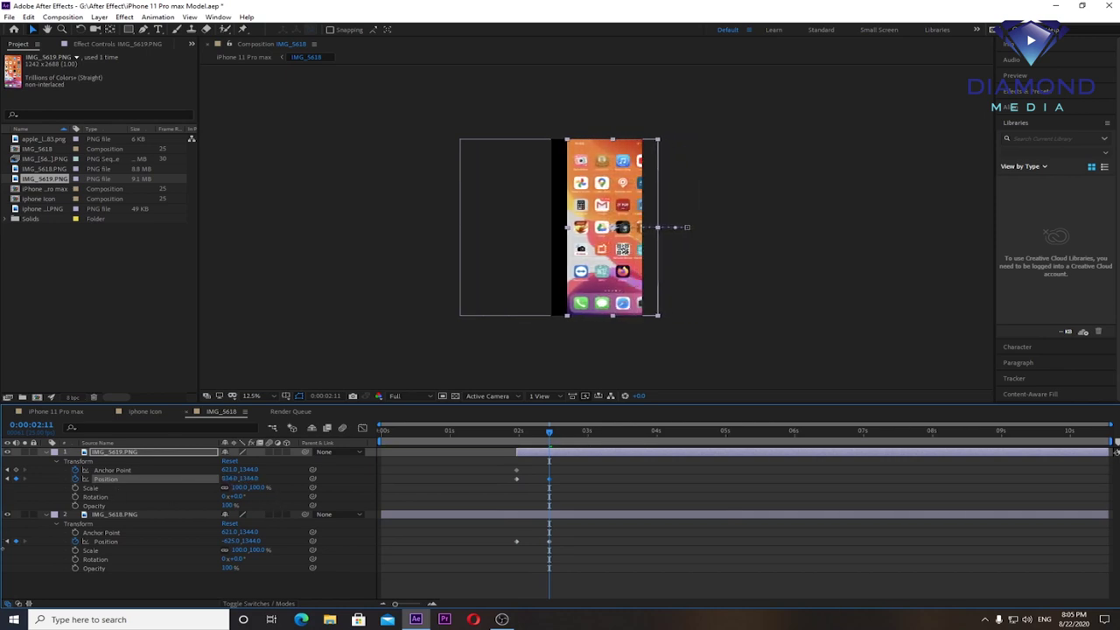
left_click_drag(225, 478, 186, 478)
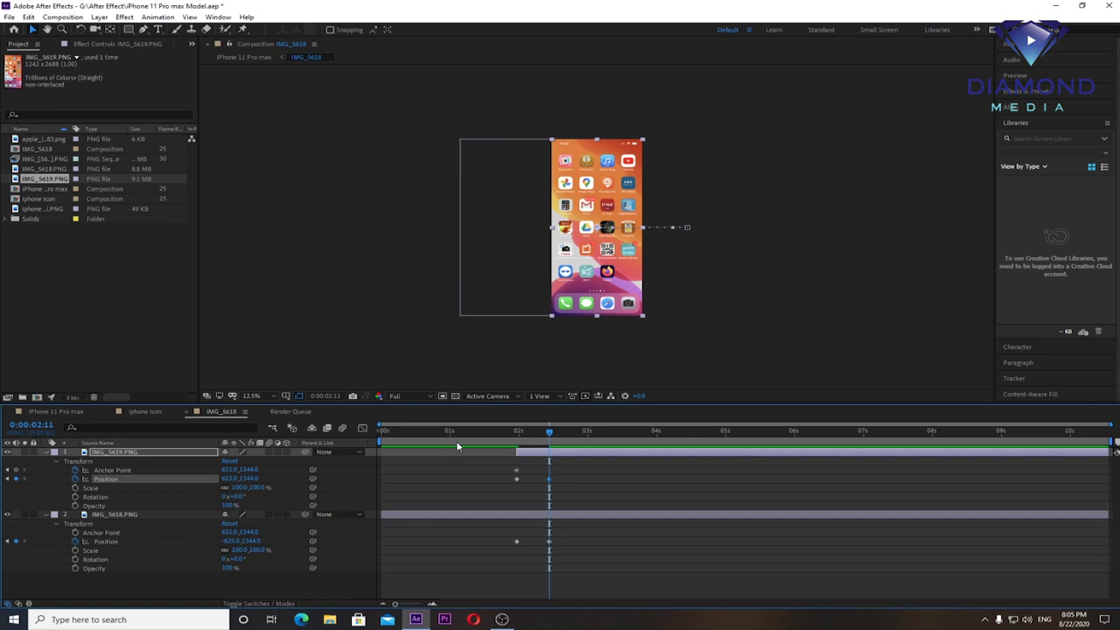
key("Home")
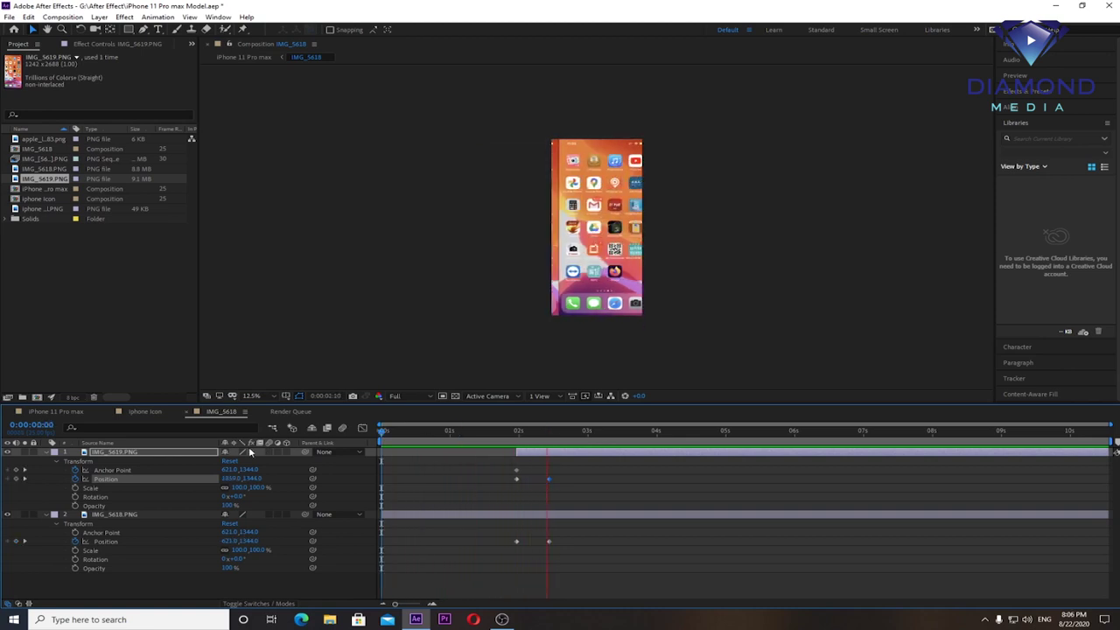
key("space")
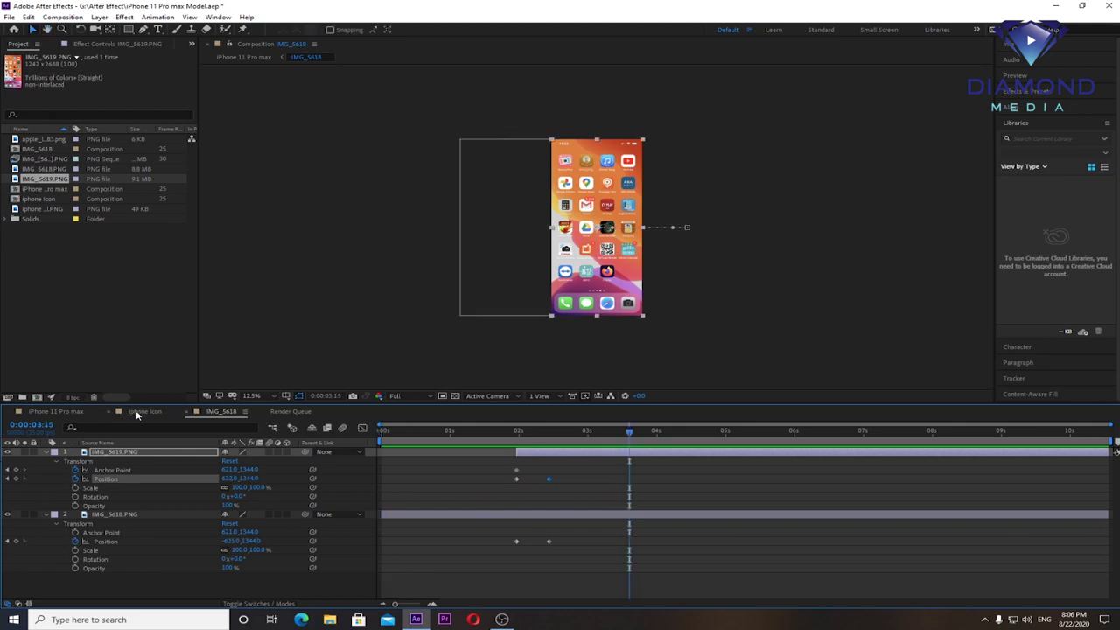
left_click(54, 412)
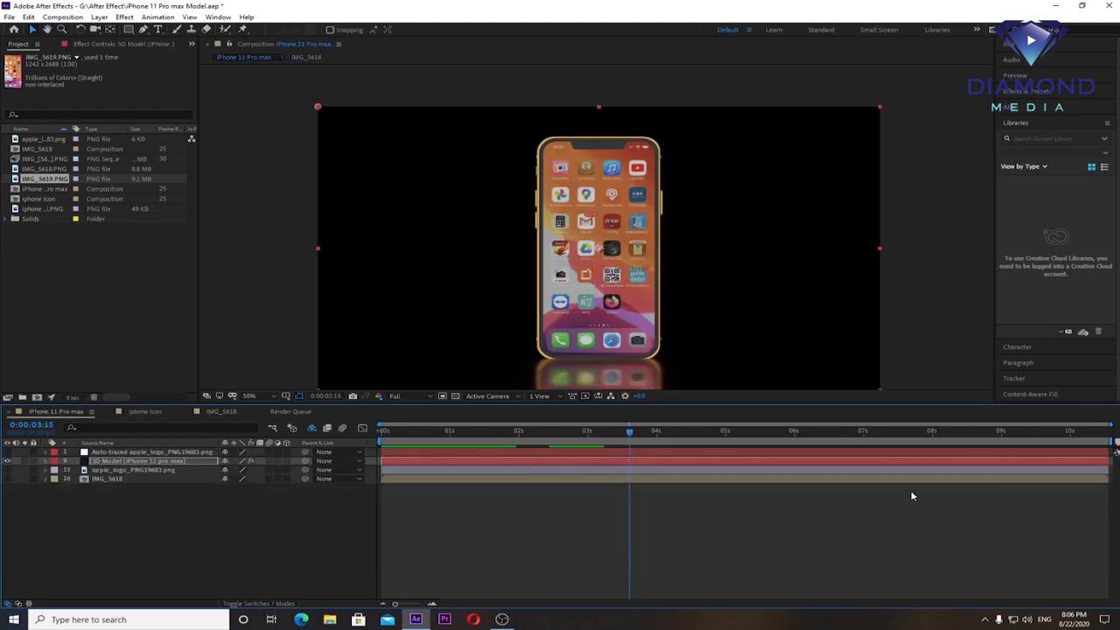
Step: Preview the iPhone 11 Pro max comp, then open Element 3D Scene Setup for the 3D Model layer
key("space")
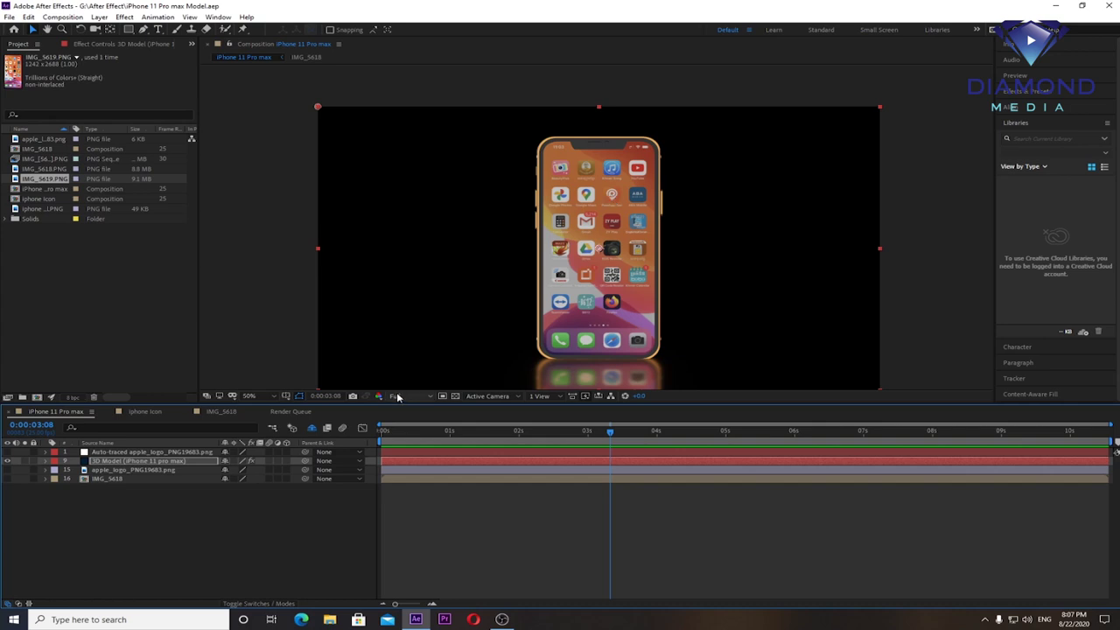
key("Home")
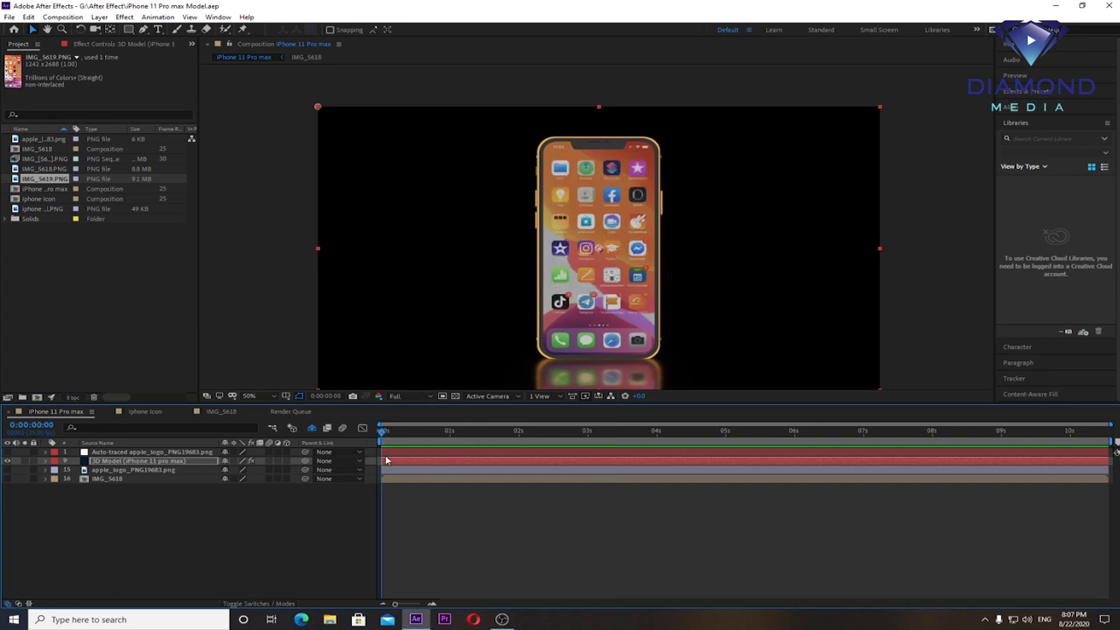
left_click(400, 462)
left_click(98, 45)
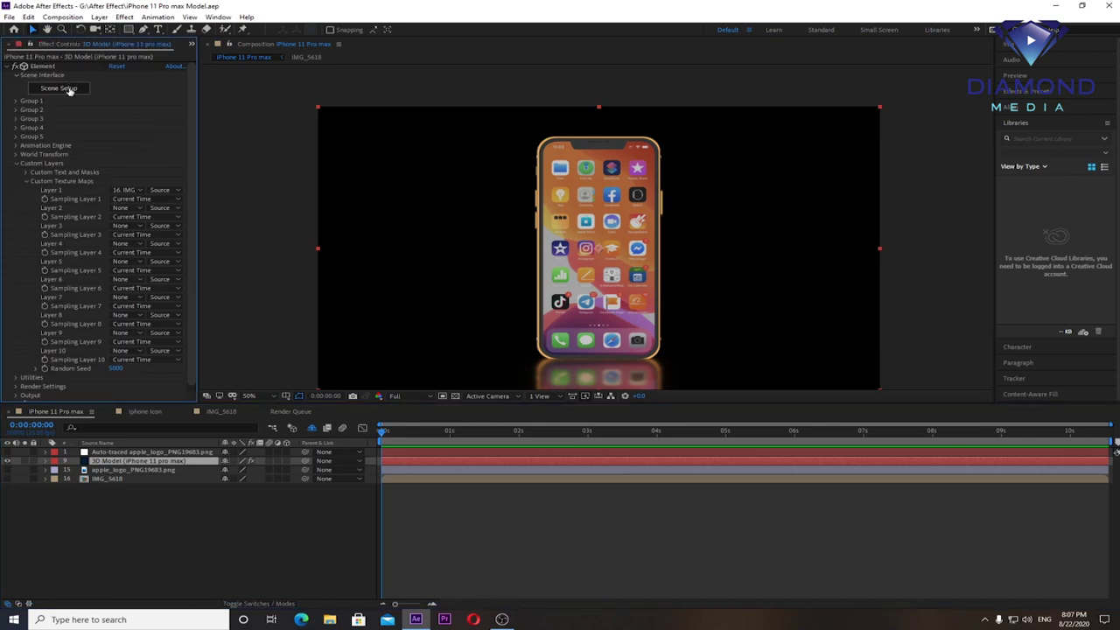
left_click(68, 89)
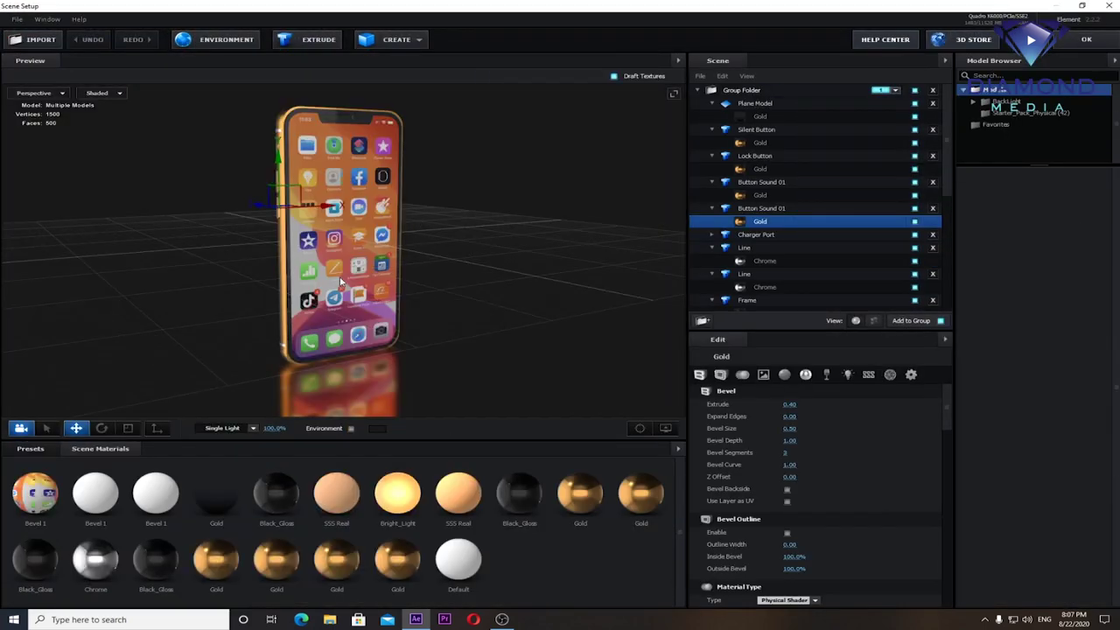
Step: Try the Spot lighting preset, settle on 100 Ambient, and orbit around the phone to inspect it
mouse_move(341, 281)
left_mouse_down()
mouse_move(713, 264)
mouse_move(459, 180)
mouse_move(586, 192)
left_mouse_up()
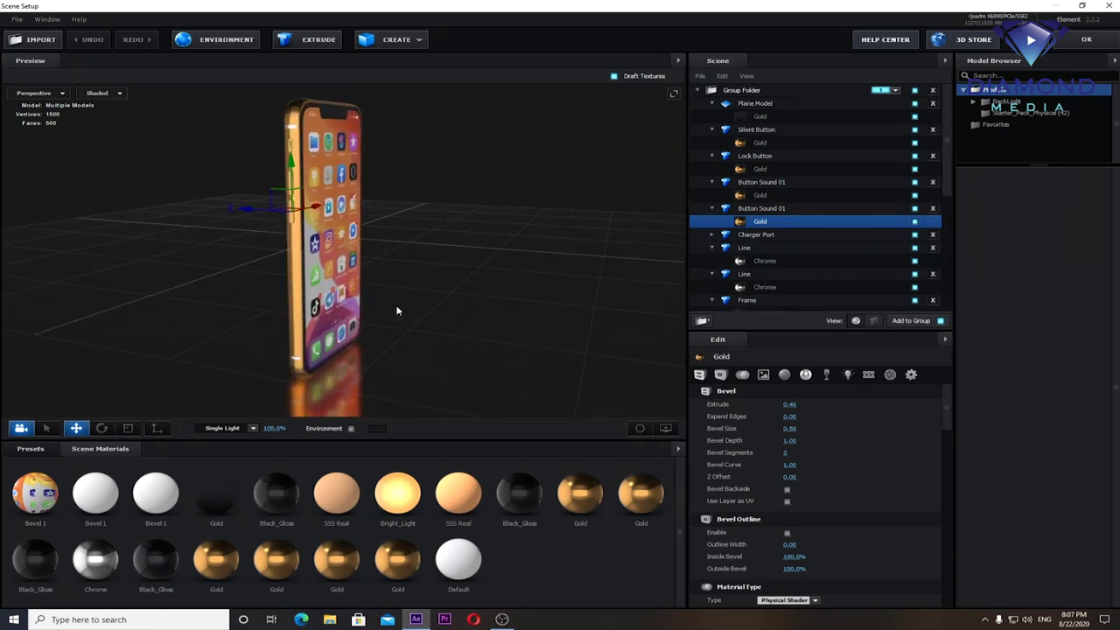
left_click(253, 429)
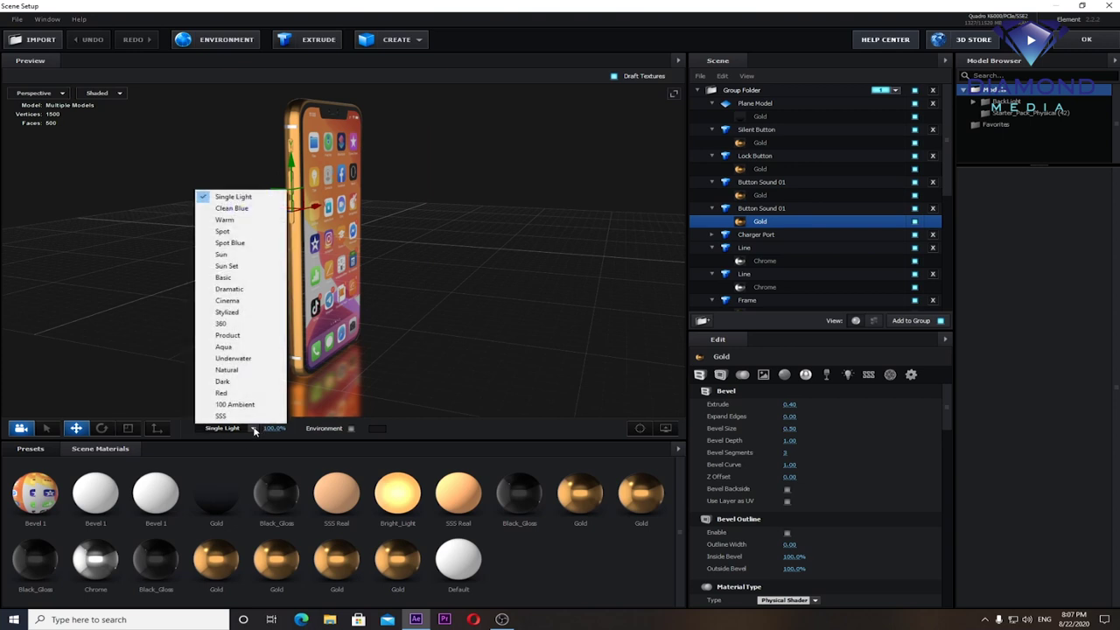
left_click(227, 233)
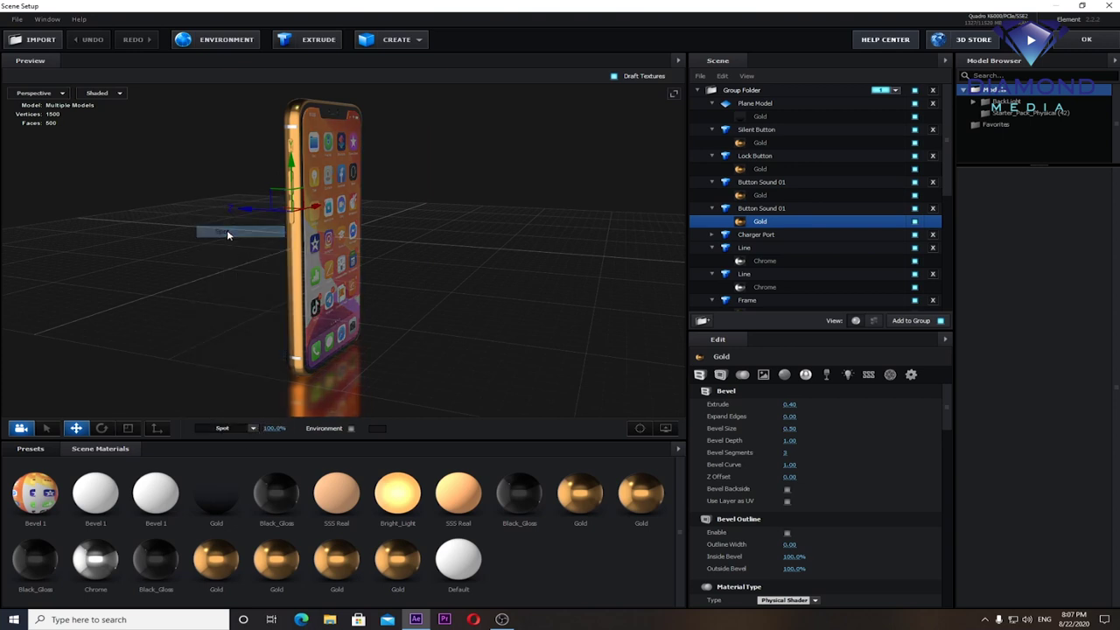
left_click(253, 429)
left_click(237, 404)
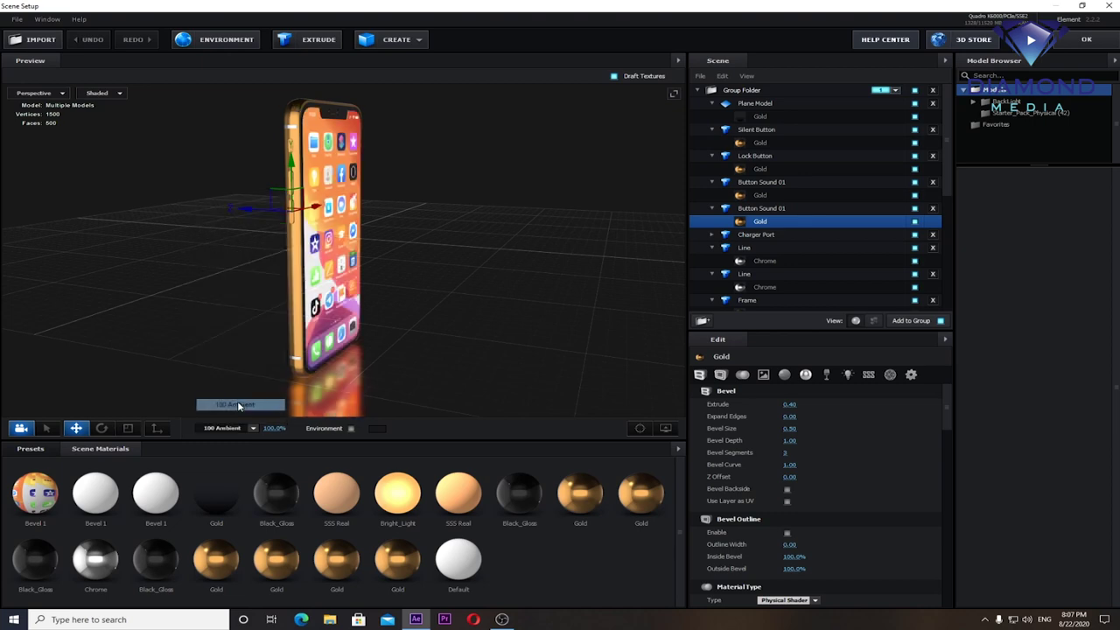
mouse_move(363, 272)
left_mouse_down()
mouse_move(203, 262)
mouse_move(141, 242)
left_mouse_up()
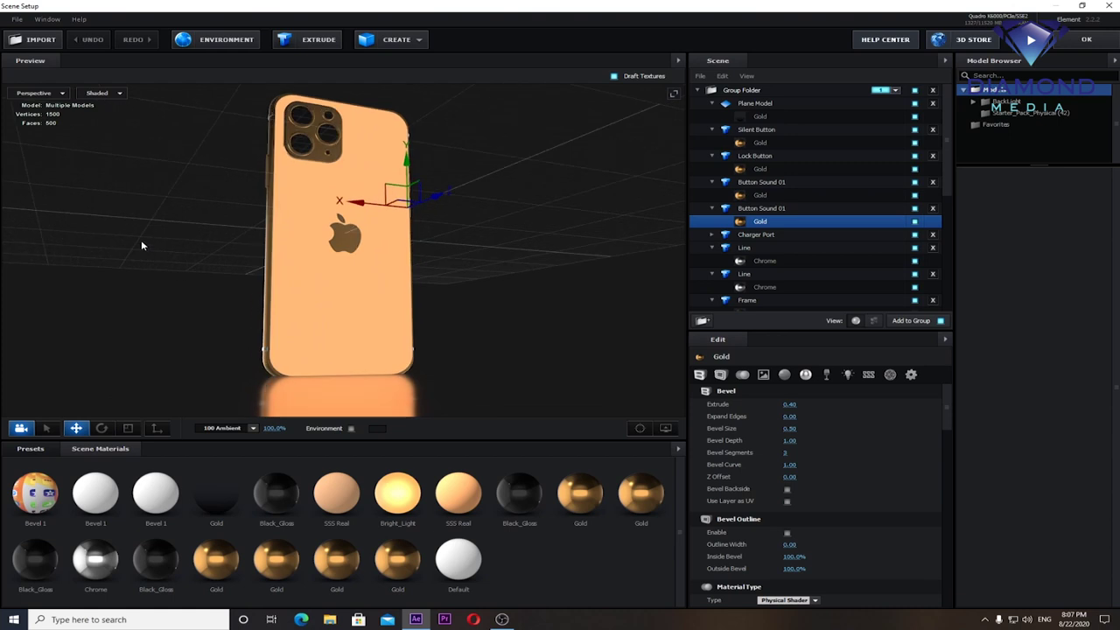
mouse_move(141, 245)
left_mouse_down()
mouse_move(384, 258)
mouse_move(368, 269)
mouse_move(404, 272)
left_mouse_up()
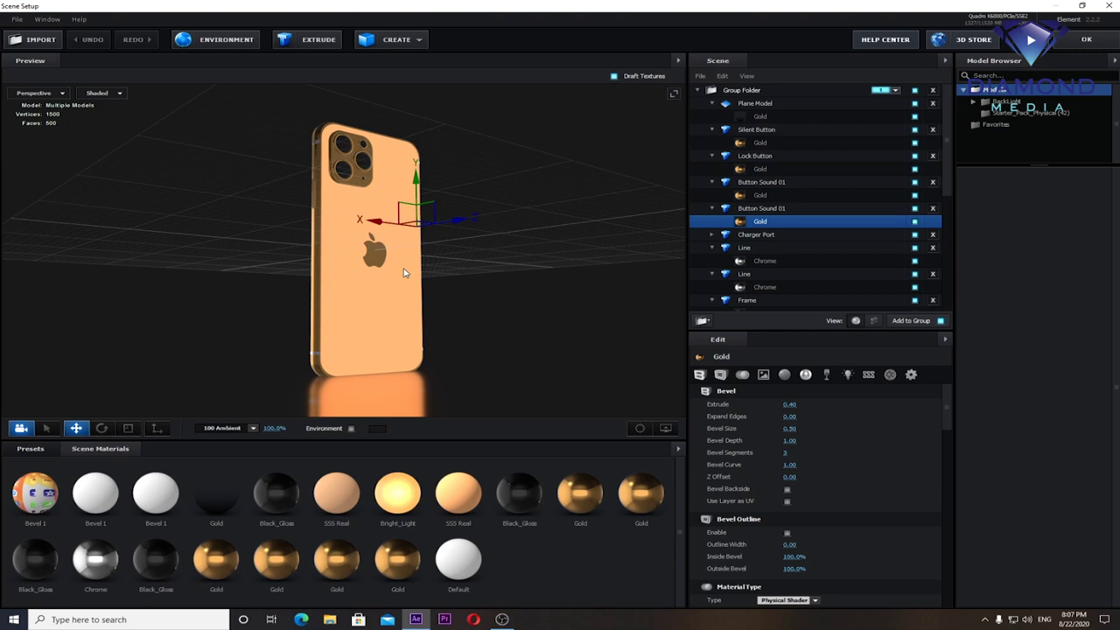
left_click_drag(372, 313, 524, 306)
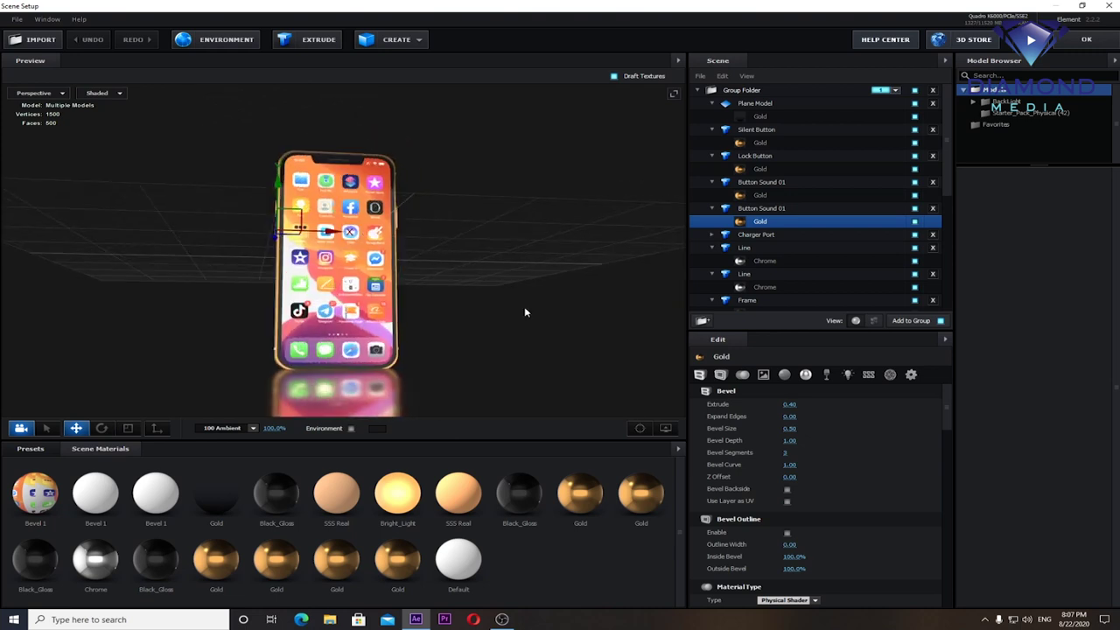
Step: Open Environment > BackLight_Environments > BackLight_2K and apply the BackLight_2K_13 environment
left_click(38, 450)
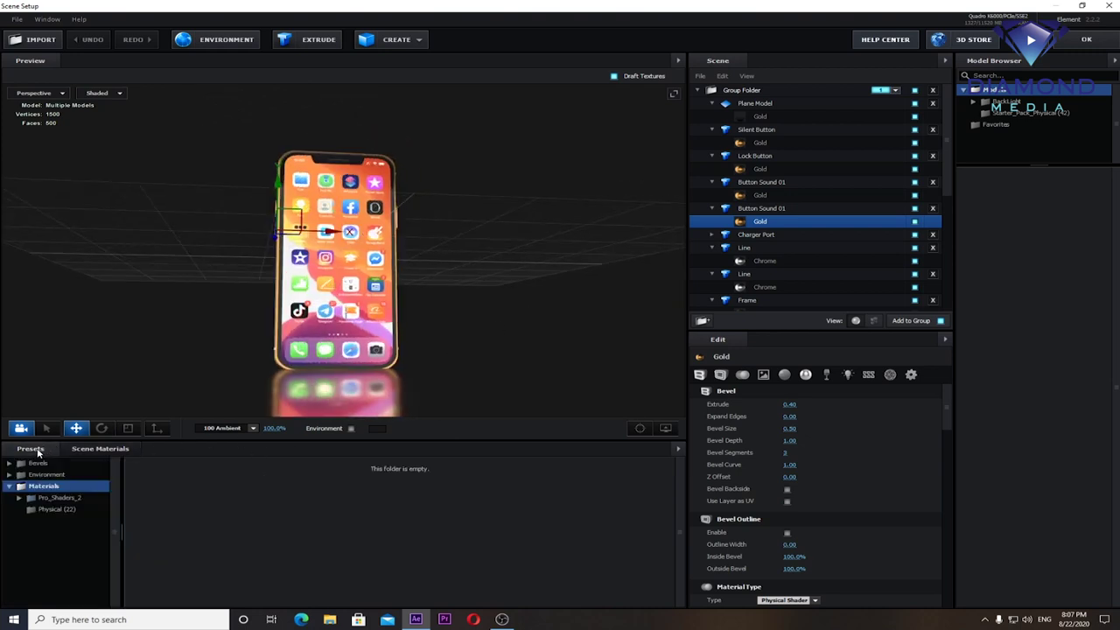
left_click(47, 475)
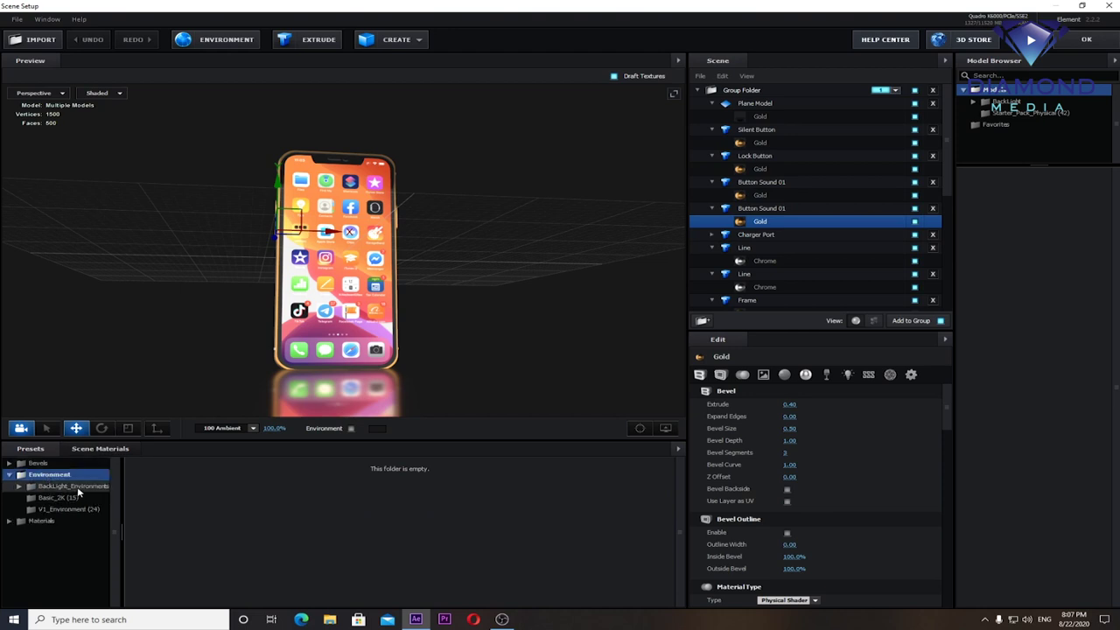
left_click(77, 488)
left_click(72, 497)
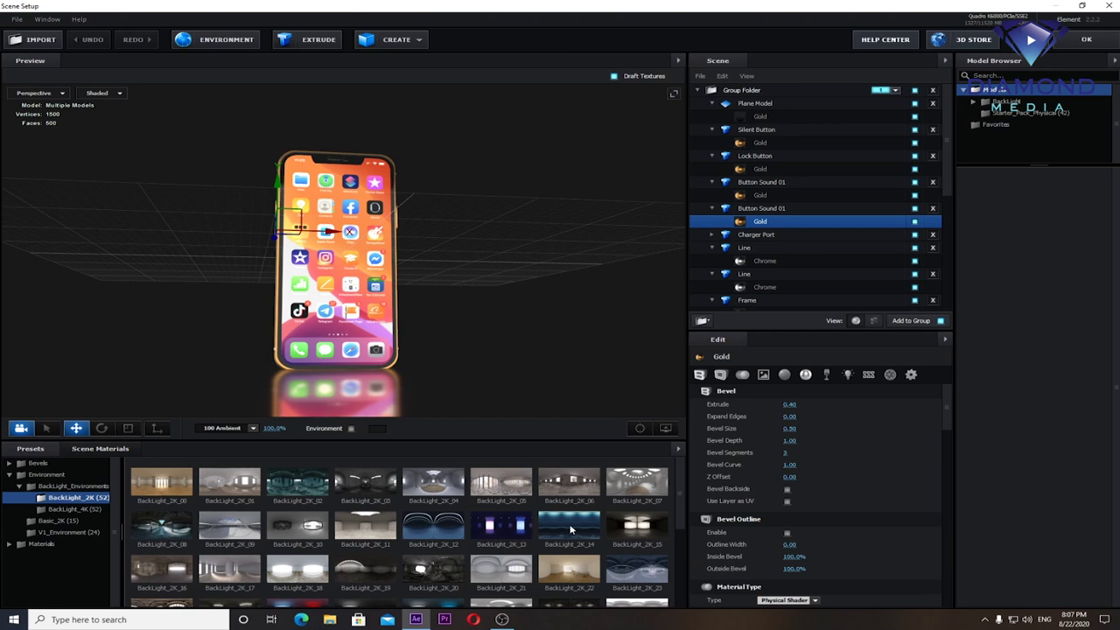
left_click(472, 533)
Step: Try other BackLight_2K environments (12, 18, 44, 43 and more) on the gold phone
left_click_drag(363, 278, 407, 288)
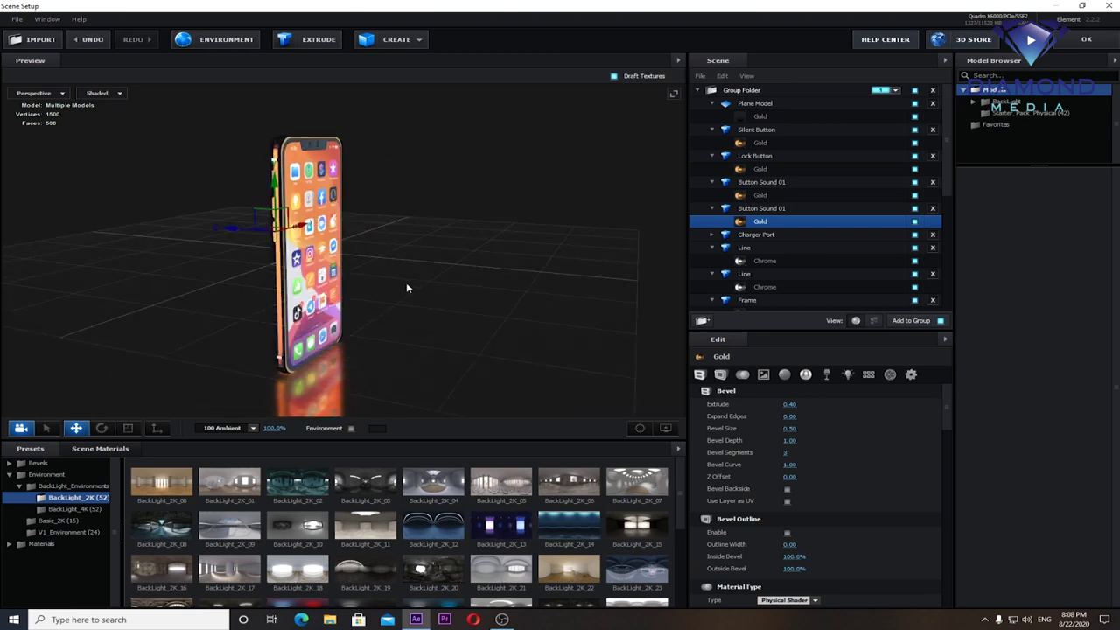
left_click(449, 518)
left_click(288, 565)
scroll(367, 560, "down", 2)
scroll(402, 560, "down", 1)
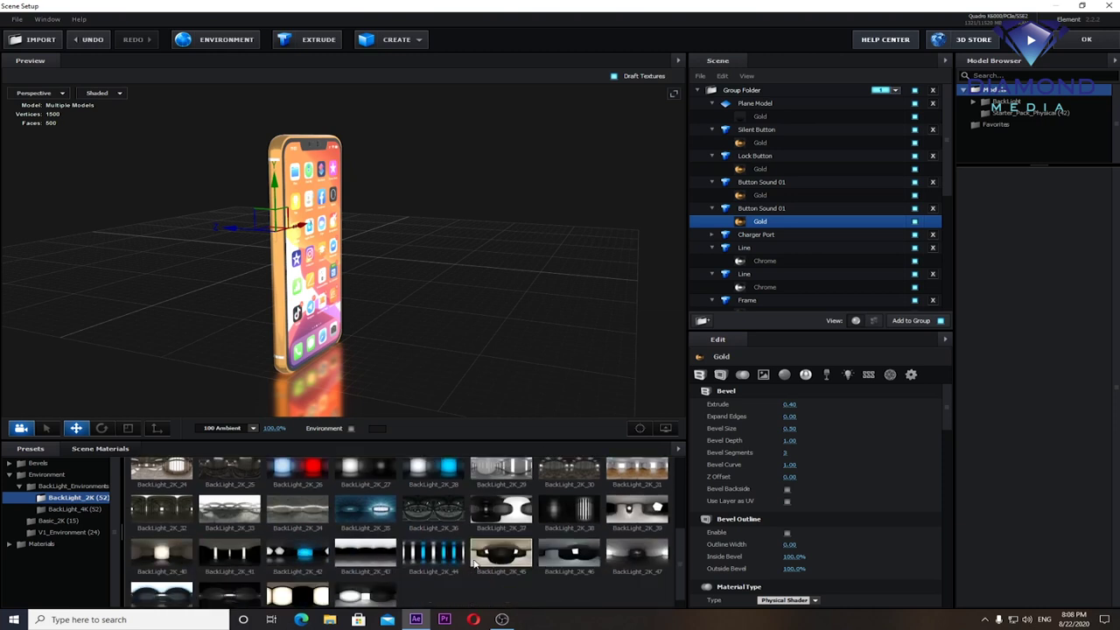
left_click(439, 552)
left_click(374, 553)
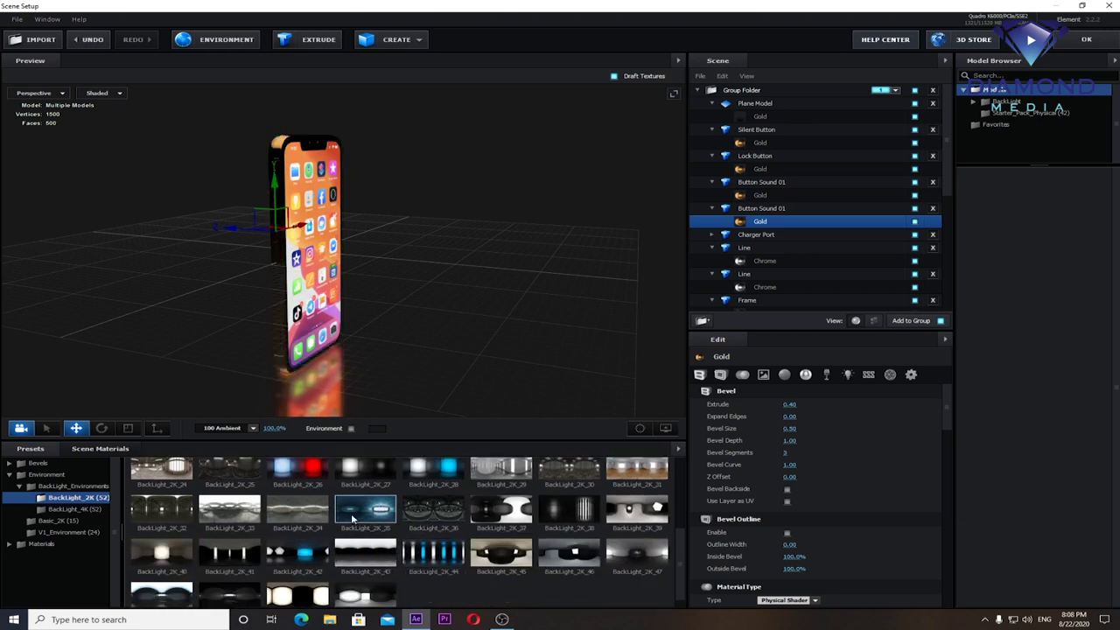
left_click(246, 517)
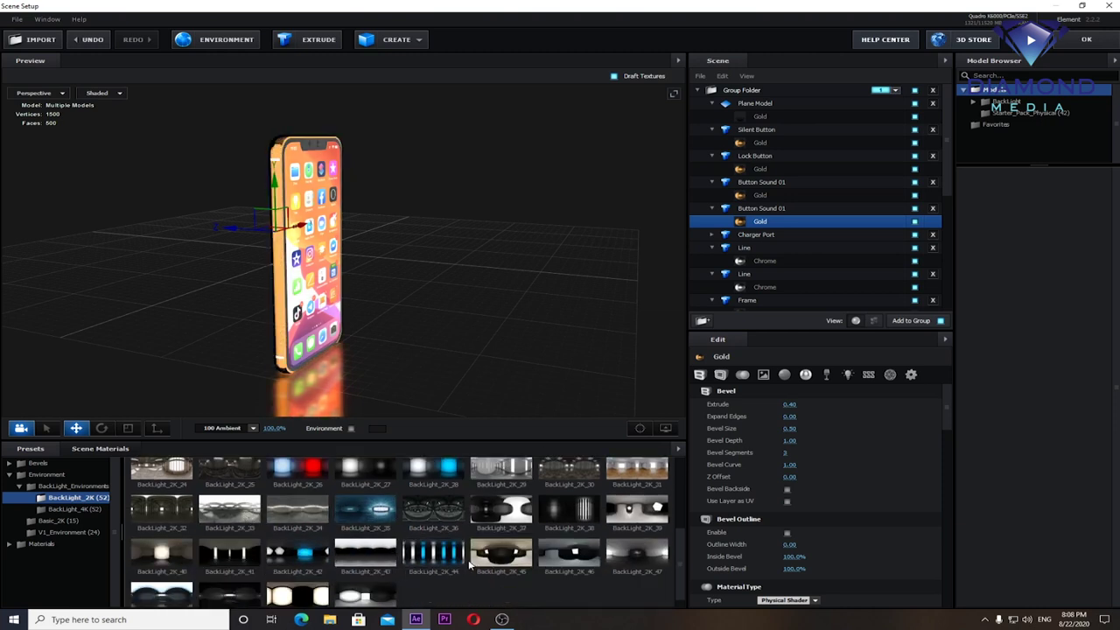
left_click(639, 513)
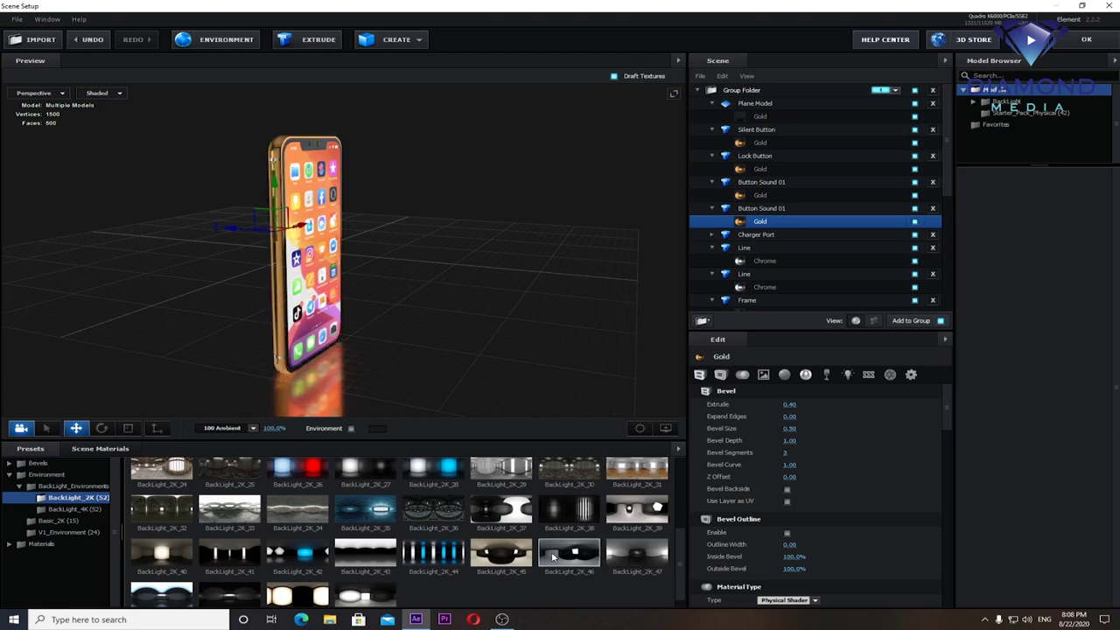
Step: Orbit around the phone to check the lighting, then accept the scene setup with OK
left_click_drag(356, 190, 364, 205)
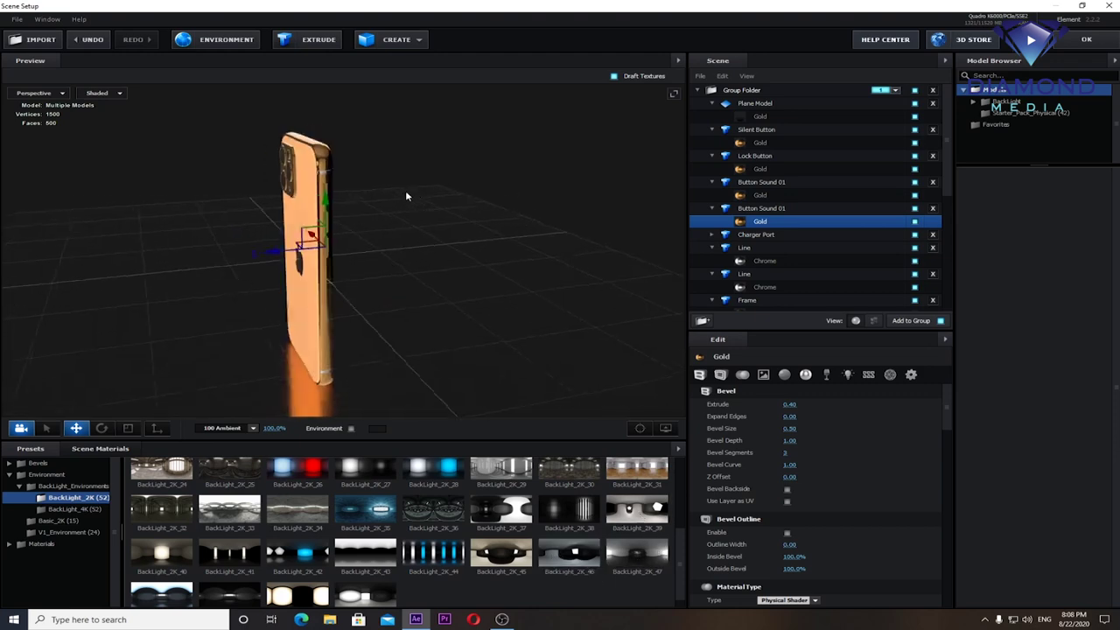
scroll(560, 499, "up", 1)
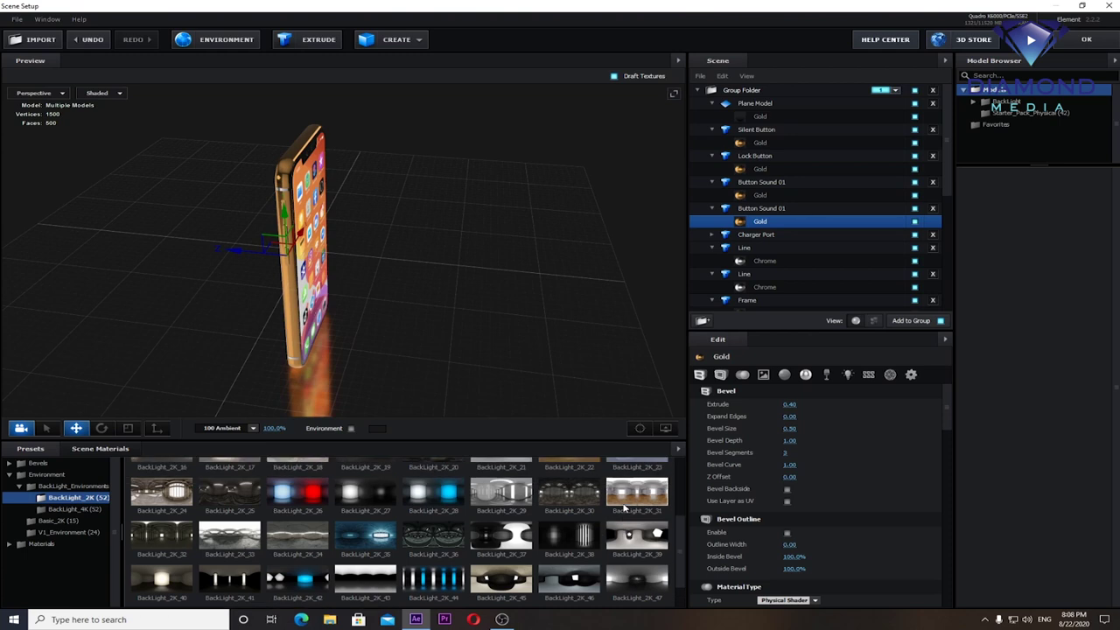
left_click_drag(482, 286, 408, 260)
scroll(612, 533, "up", 1)
mouse_move(529, 235)
left_mouse_down()
mouse_move(564, 260)
mouse_move(426, 366)
left_mouse_up()
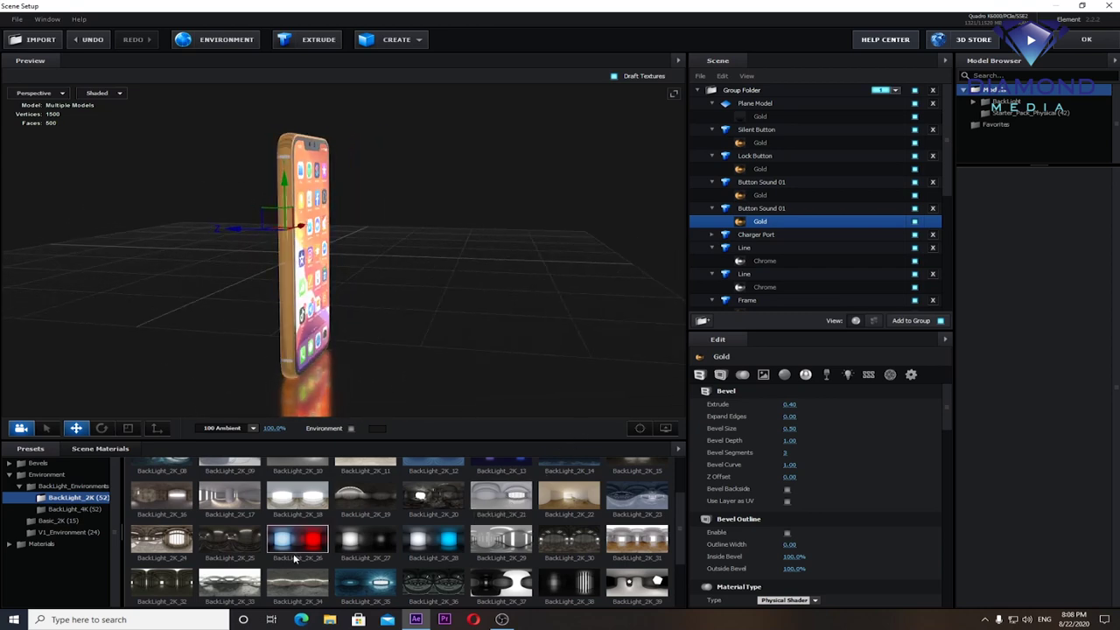
mouse_move(364, 316)
left_mouse_down()
mouse_move(210, 277)
mouse_move(370, 285)
left_mouse_up()
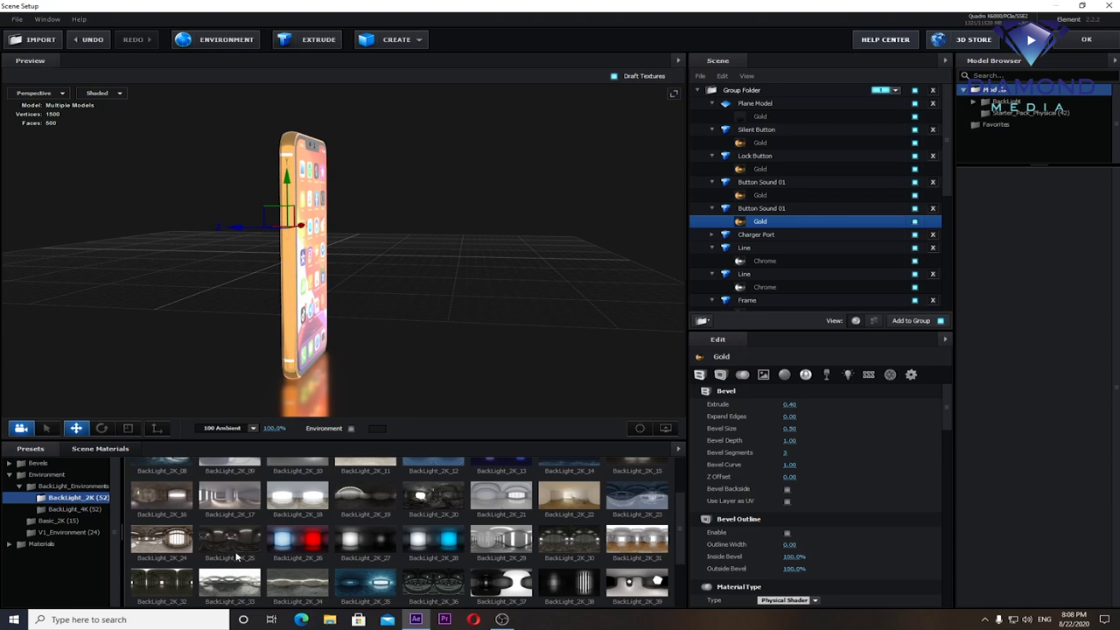
mouse_move(379, 237)
left_mouse_down()
mouse_move(372, 248)
mouse_move(396, 288)
mouse_move(243, 262)
mouse_move(152, 274)
mouse_move(167, 254)
mouse_move(183, 264)
mouse_move(168, 268)
mouse_move(383, 263)
mouse_move(386, 282)
mouse_move(371, 257)
left_mouse_up()
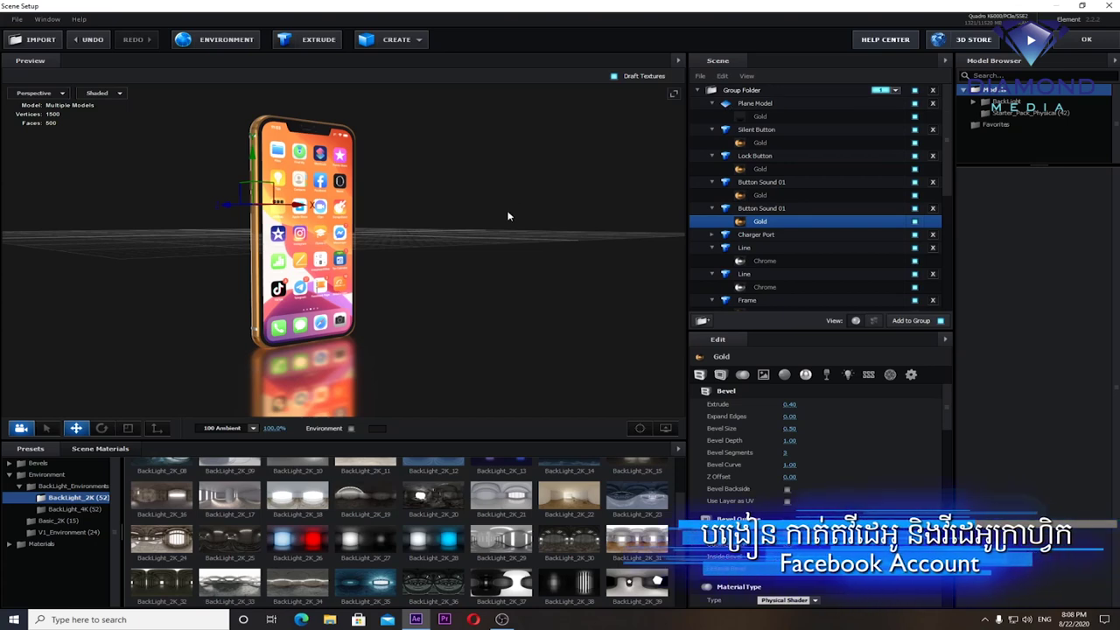
left_click(1080, 40)
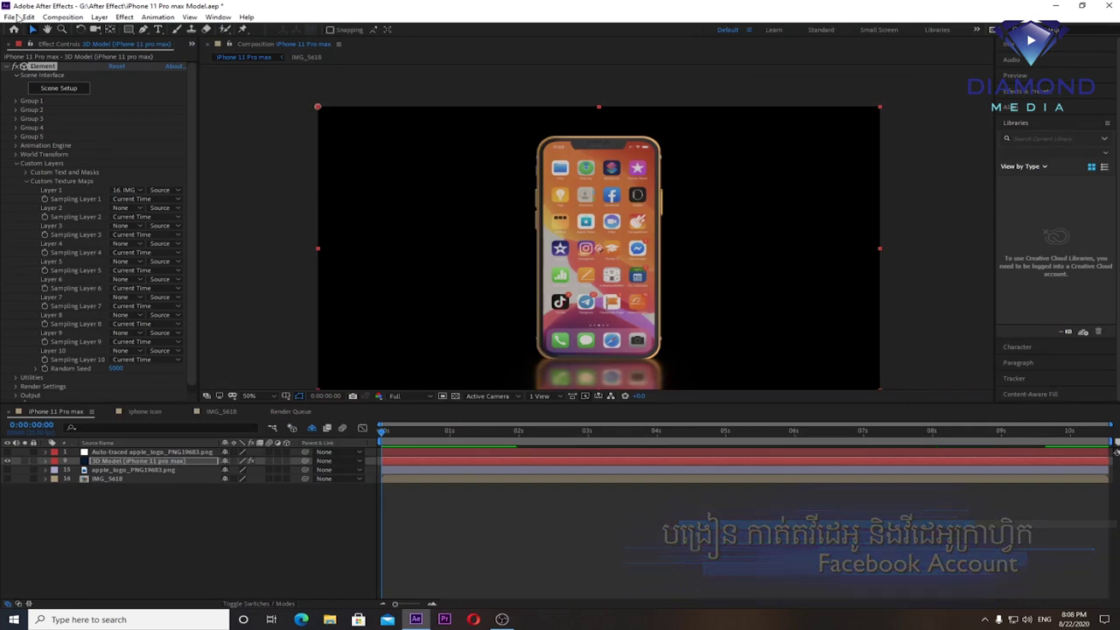
left_click(9, 17)
left_click(30, 114)
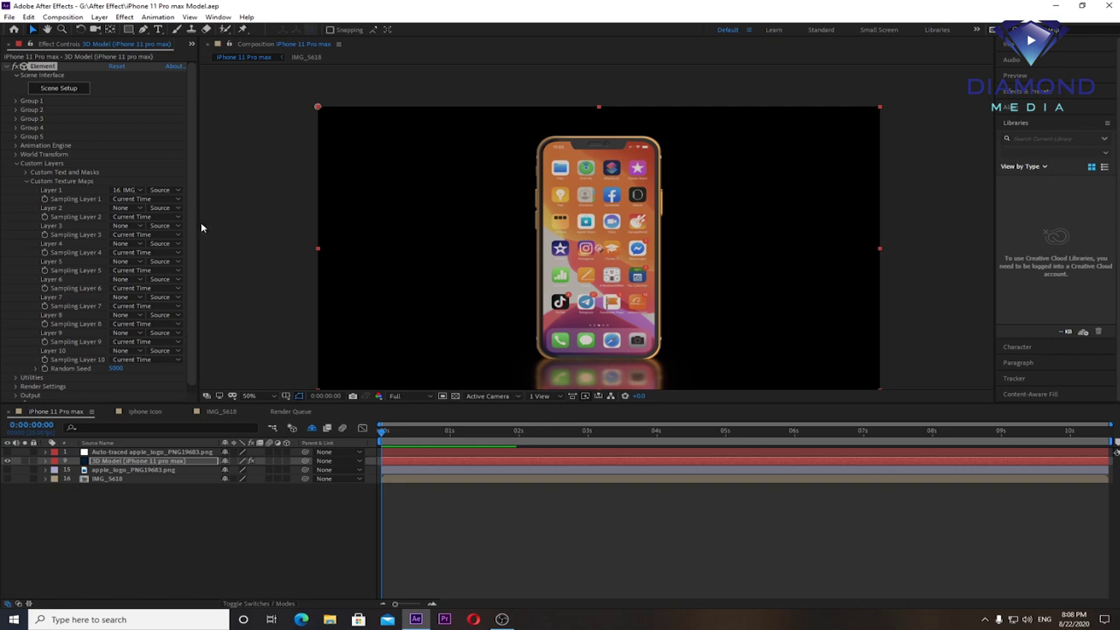
left_click_drag(199, 223, 342, 218)
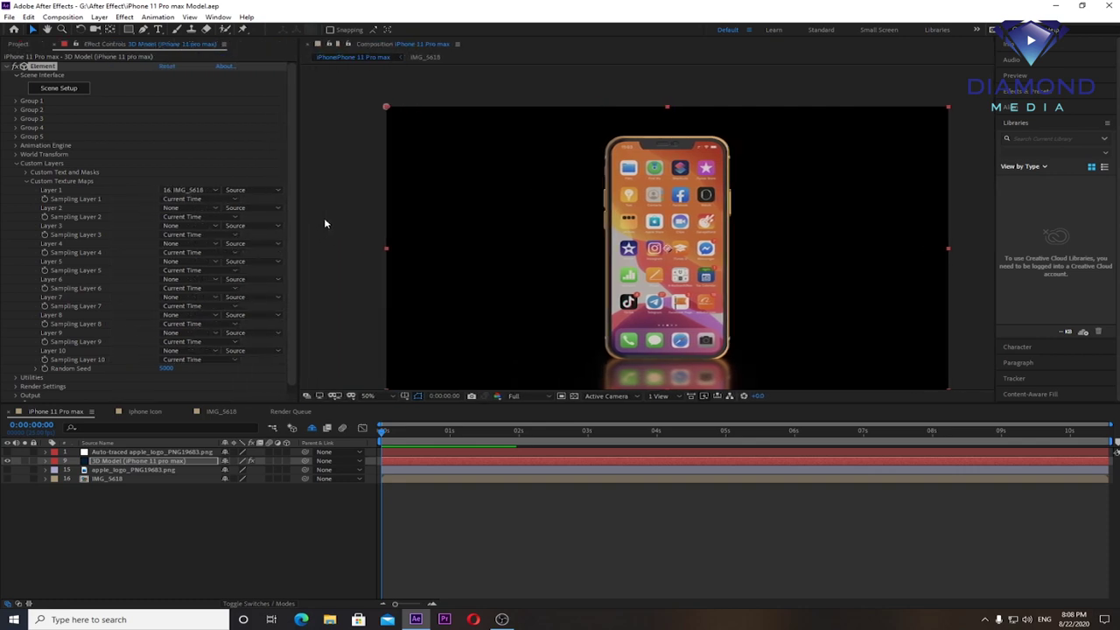
left_click(16, 394)
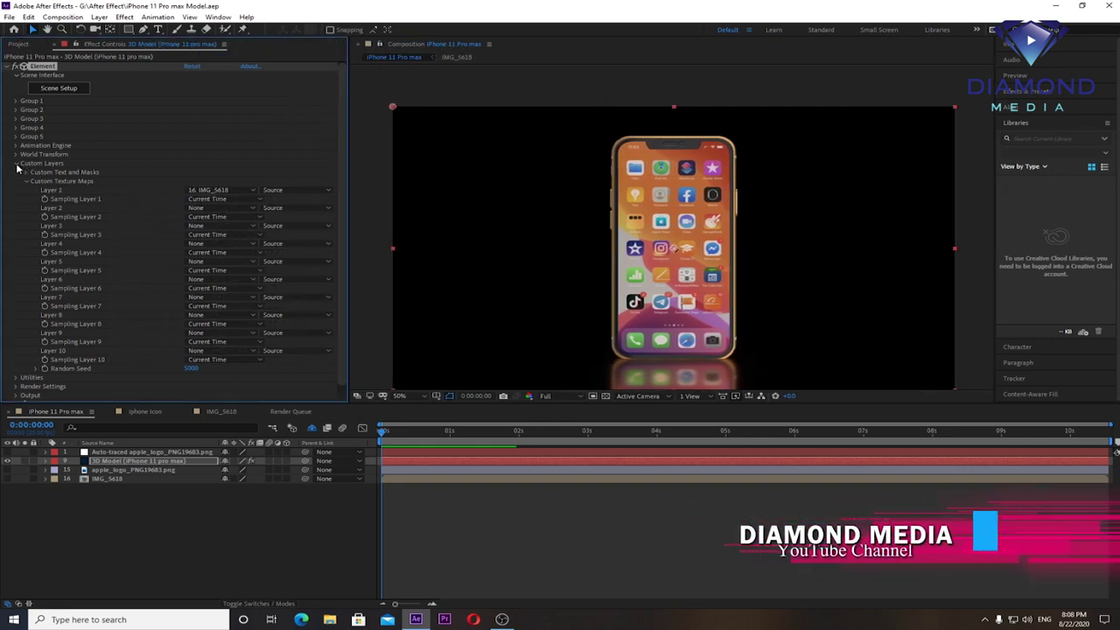
left_click(15, 162)
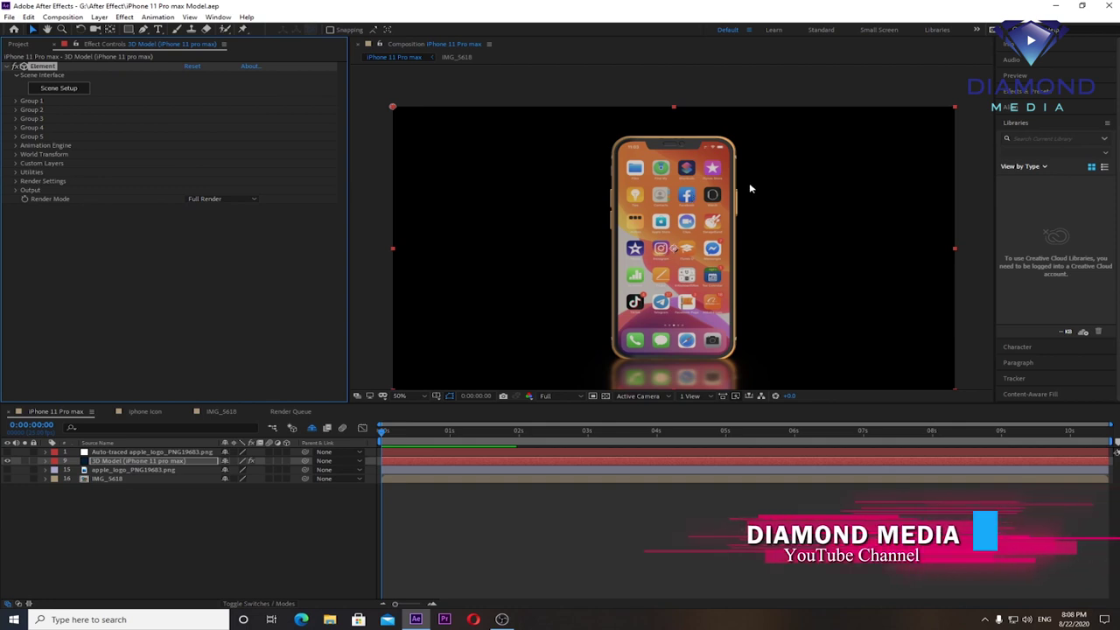
scroll(674, 229, "up", 2)
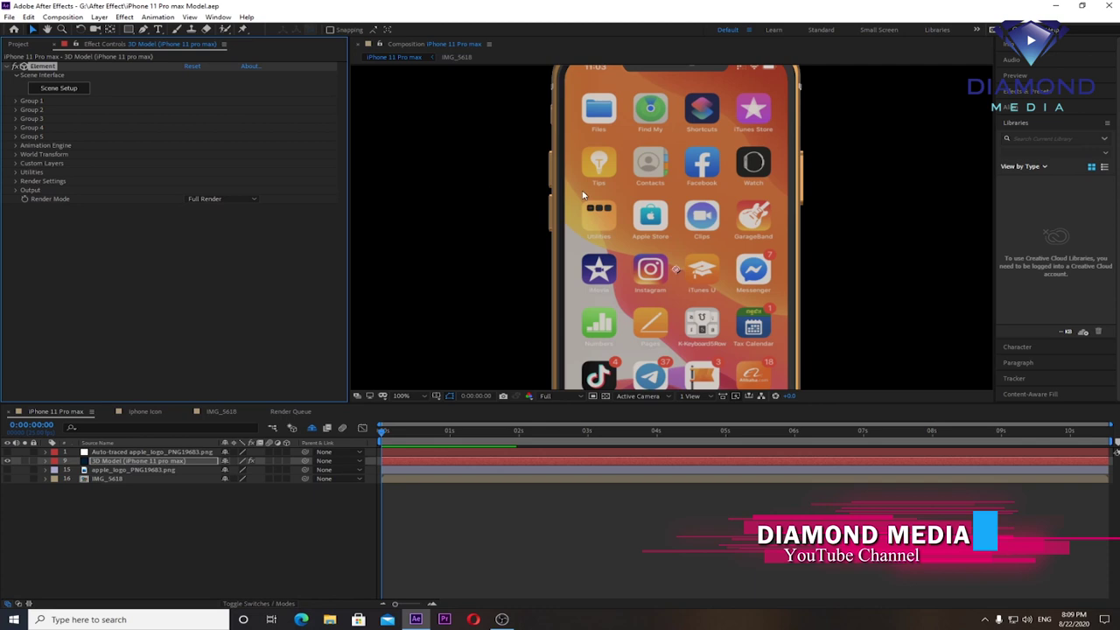
scroll(737, 215, "down", 2)
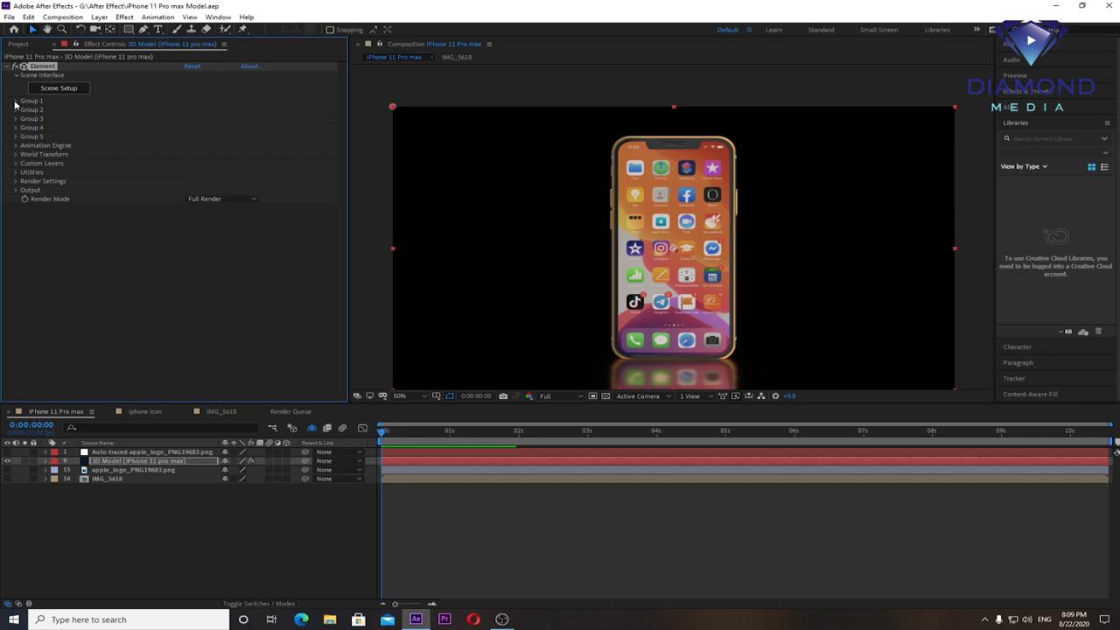
left_click(15, 101)
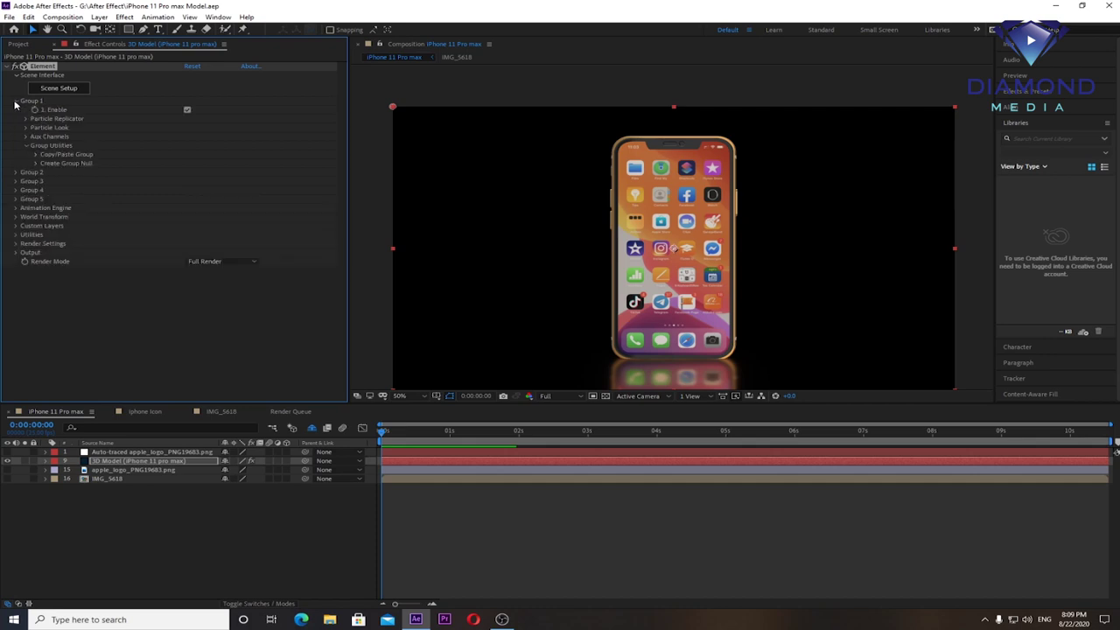
Step: Set the Element Render Settings lighting to 100 Ambient
scroll(118, 327, "down", 1)
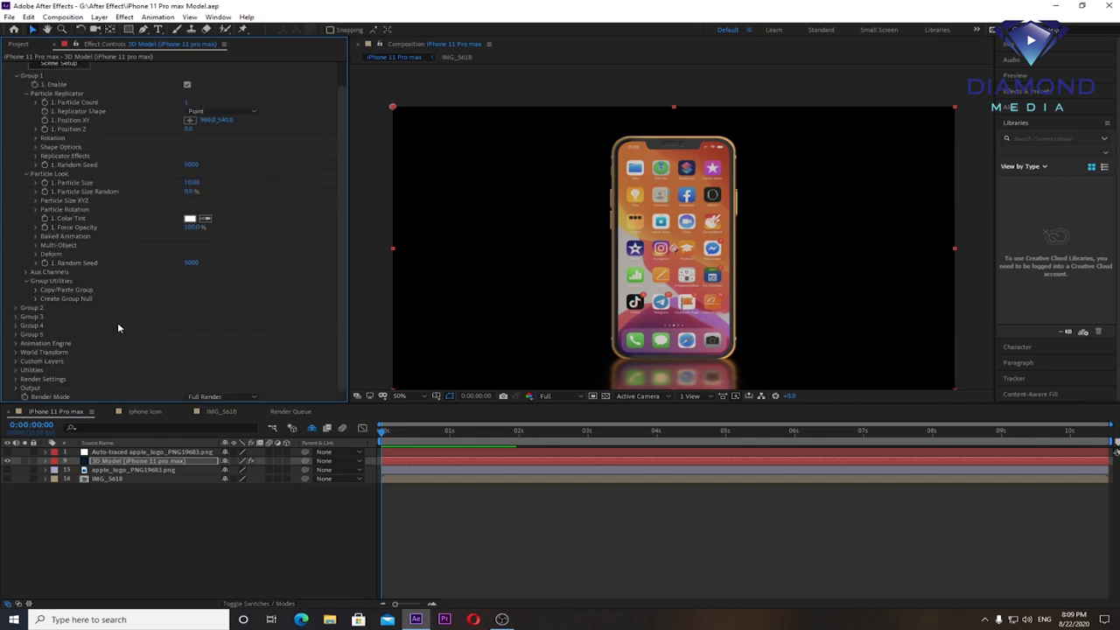
left_click(15, 379)
scroll(139, 294, "down", 5)
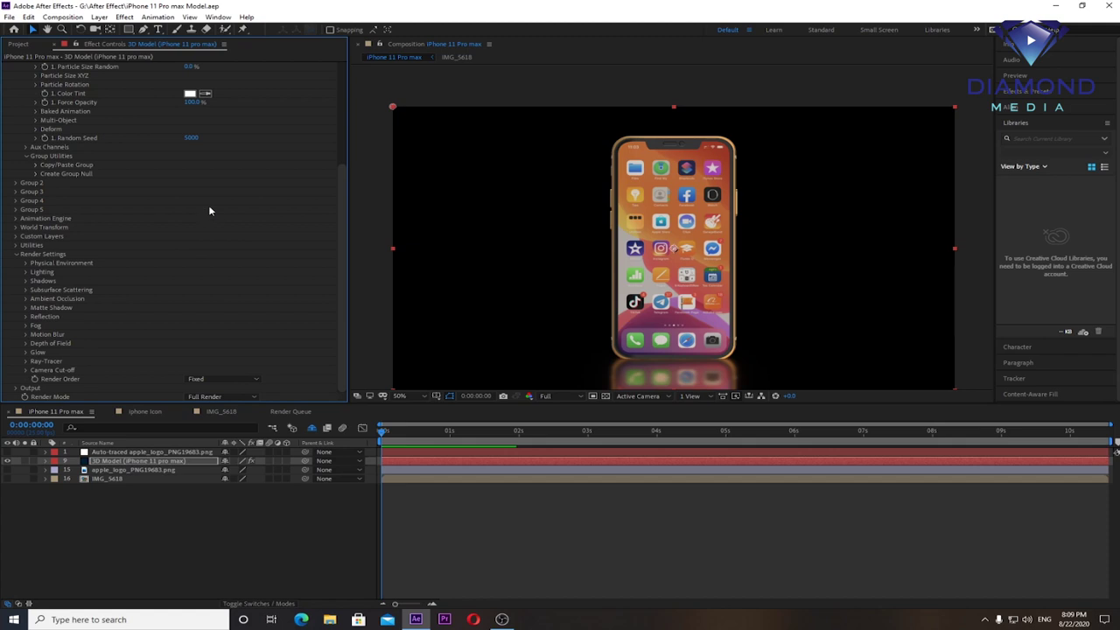
left_click(26, 272)
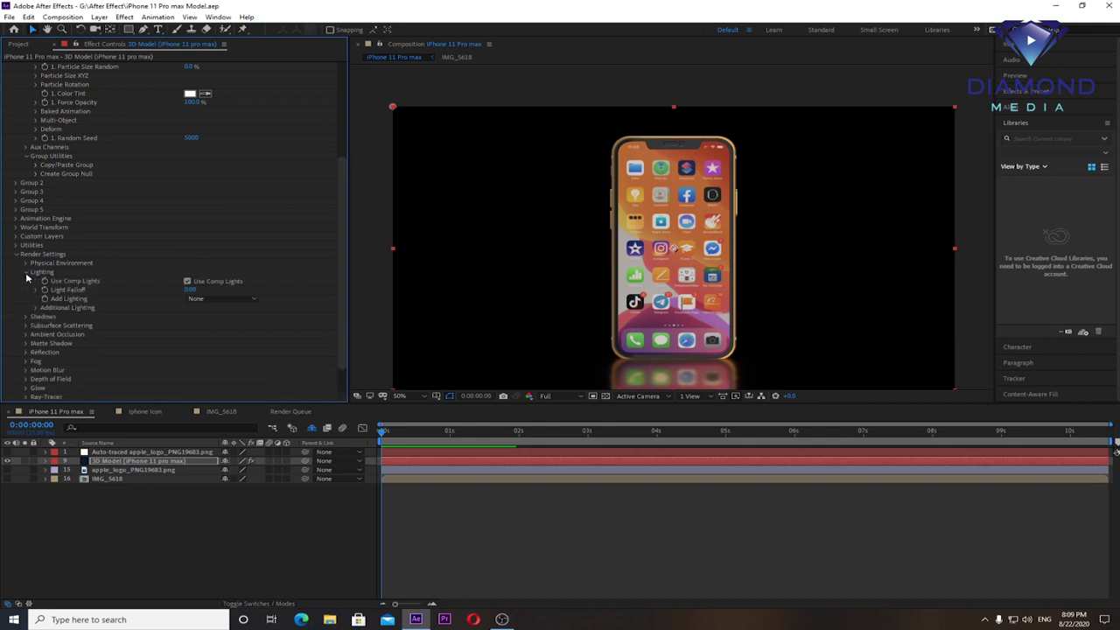
left_click(249, 299)
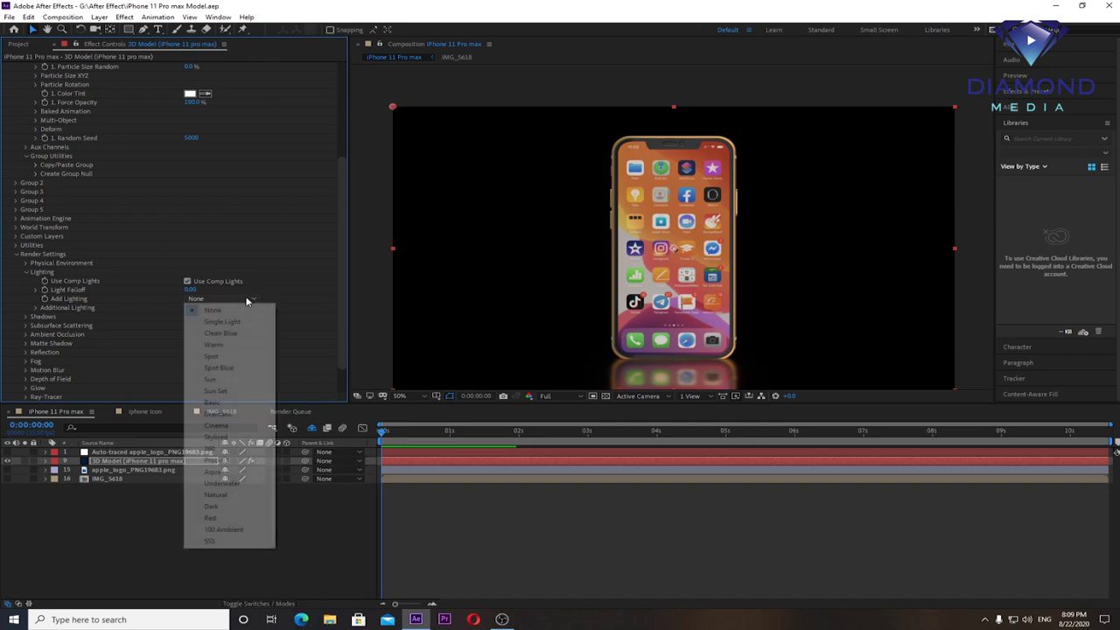
left_click(230, 530)
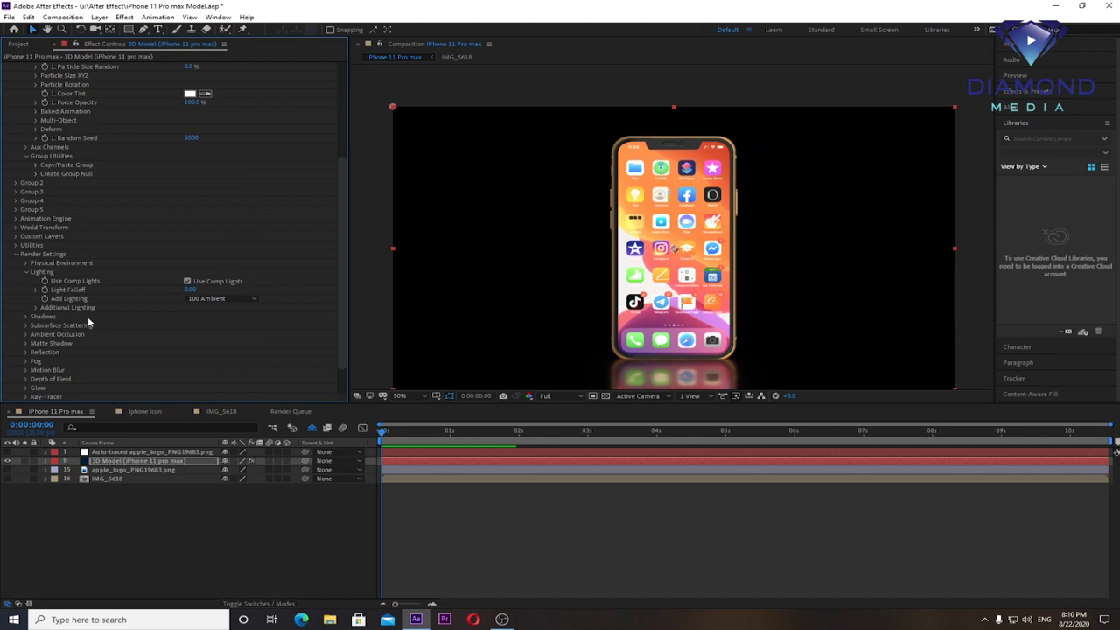
Step: Enable ambient occlusion and raise SSAO Intensity to 4.5
scroll(87, 323, "down", 2)
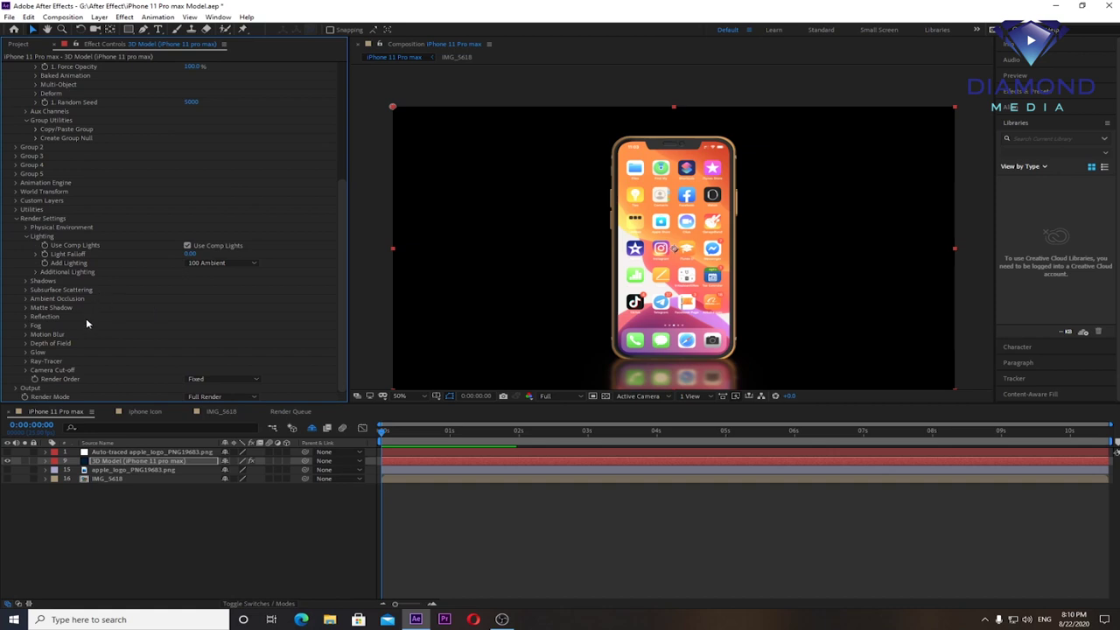
left_click(26, 299)
scroll(27, 303, "down", 1)
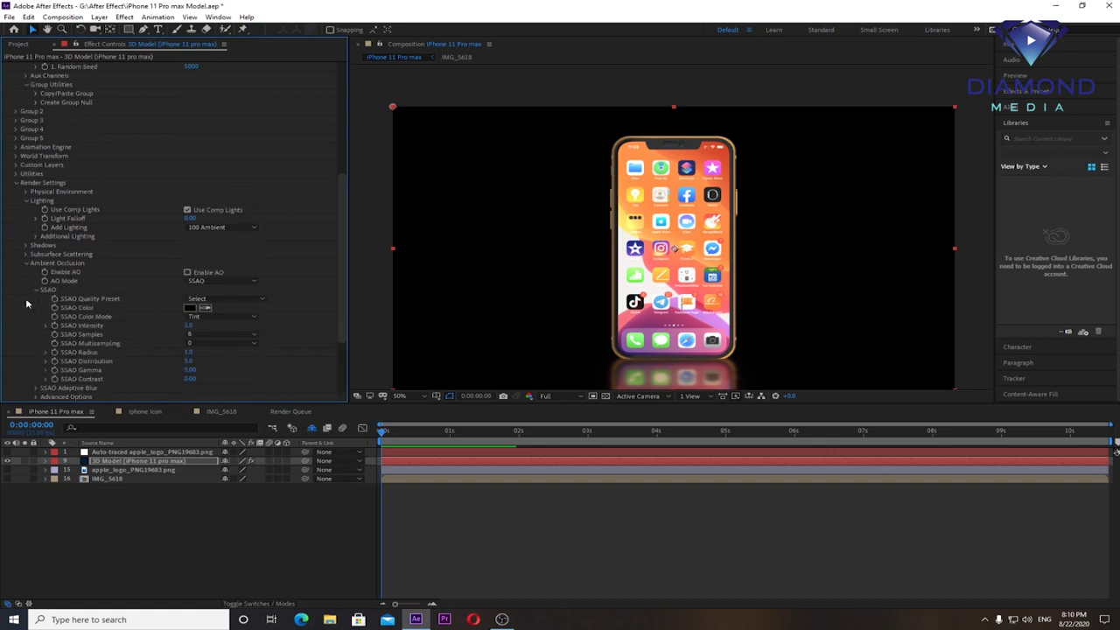
left_click(186, 273)
left_click_drag(202, 324, 210, 324)
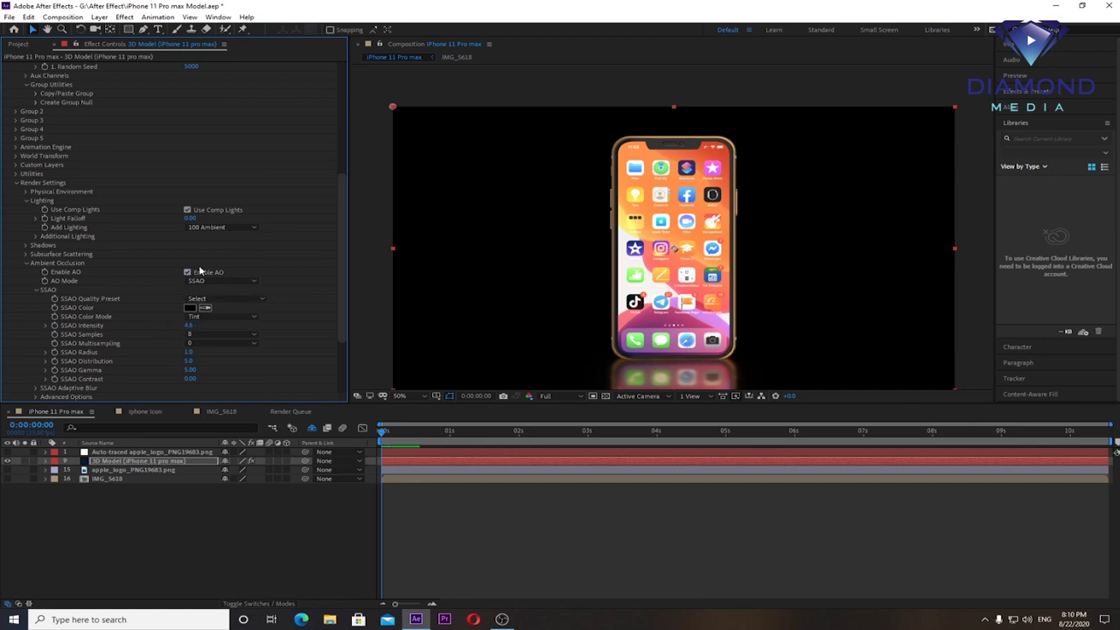
scroll(160, 195, "up", 3)
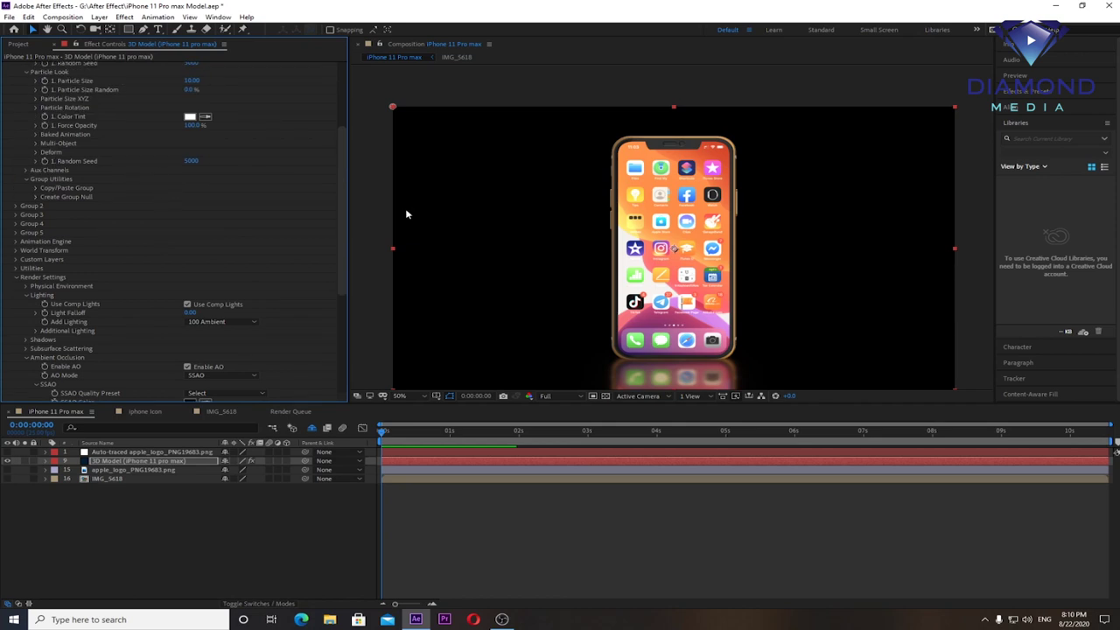
Step: Review the Shadows options in Render Settings, then collapse all Element parameters
left_click(17, 280)
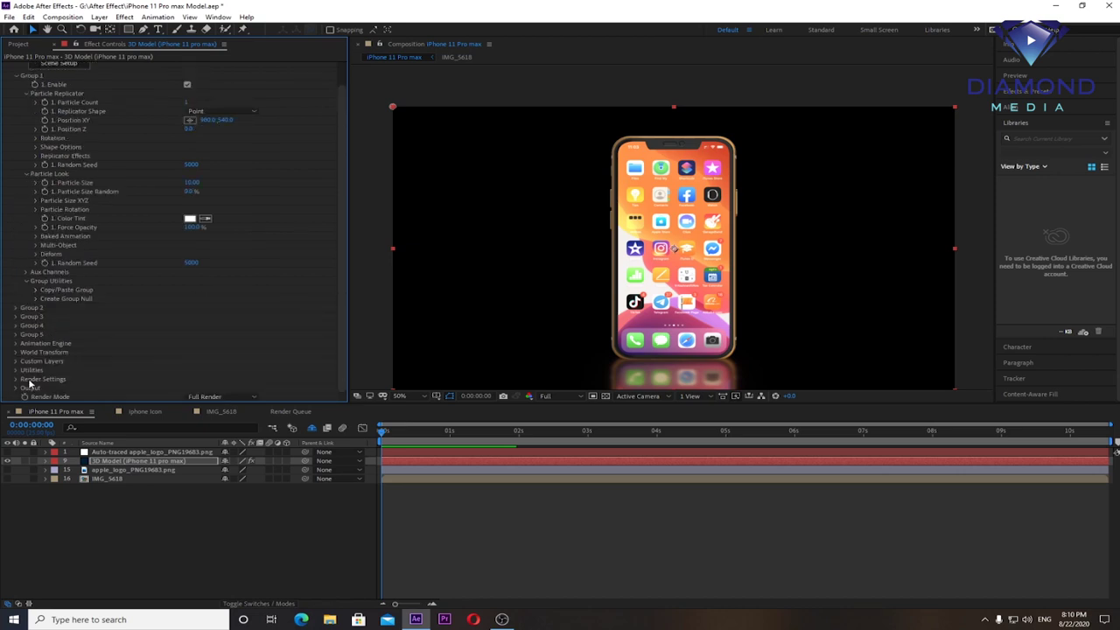
left_click(16, 380)
scroll(148, 325, "down", 5)
scroll(140, 327, "down", 1)
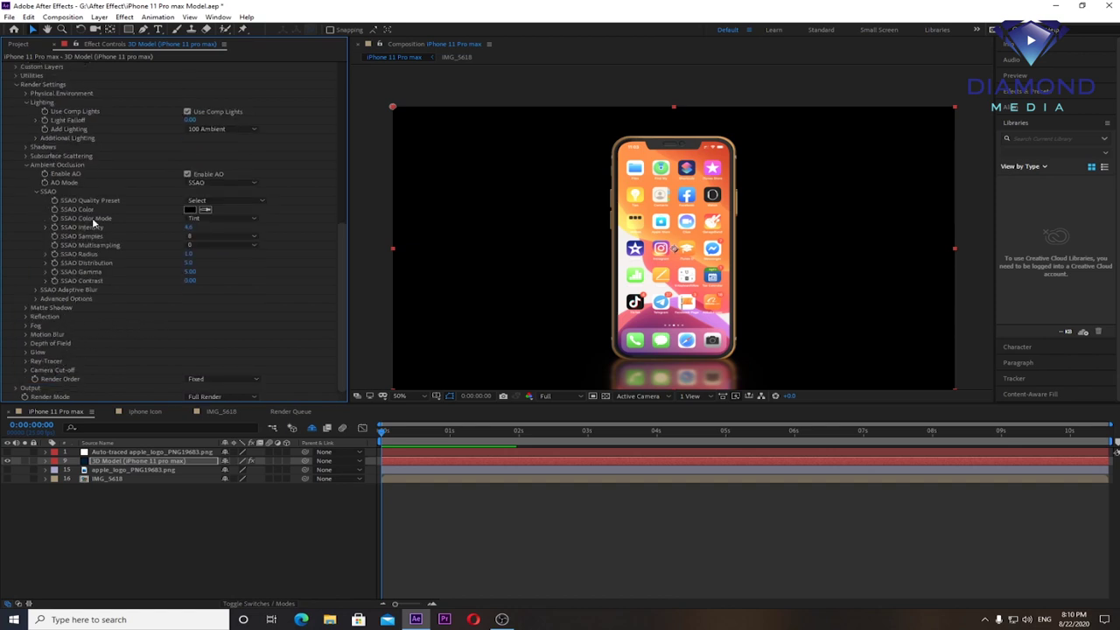
left_click(26, 147)
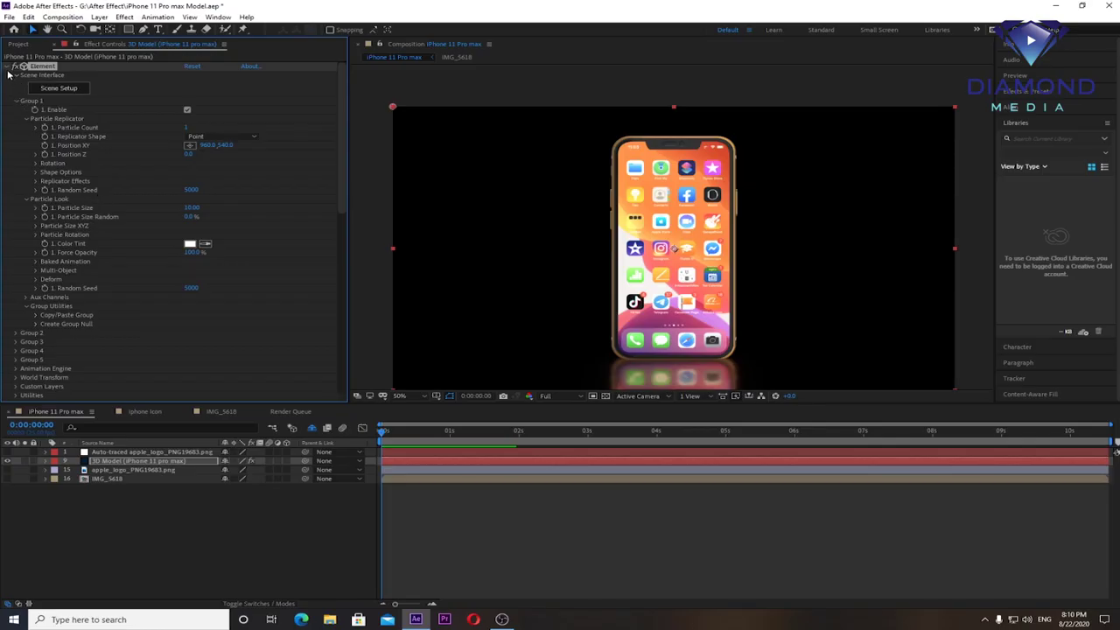
left_click(11, 67)
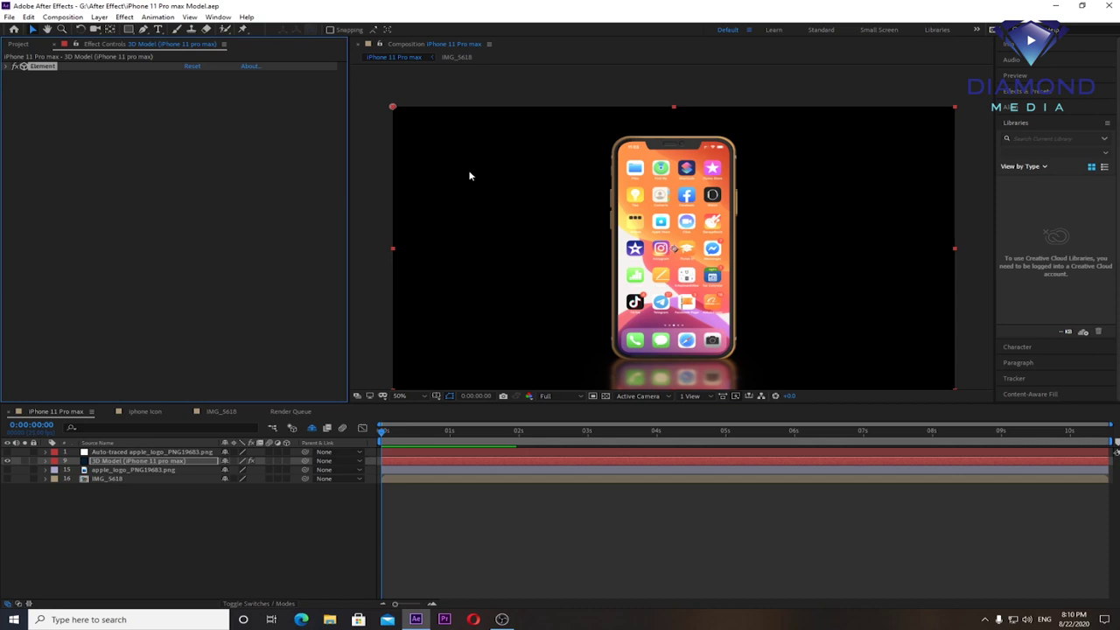
Step: Create a new camera layer, Camera 1, using the 35mm lens preset
left_click(99, 17)
mouse_move(125, 33)
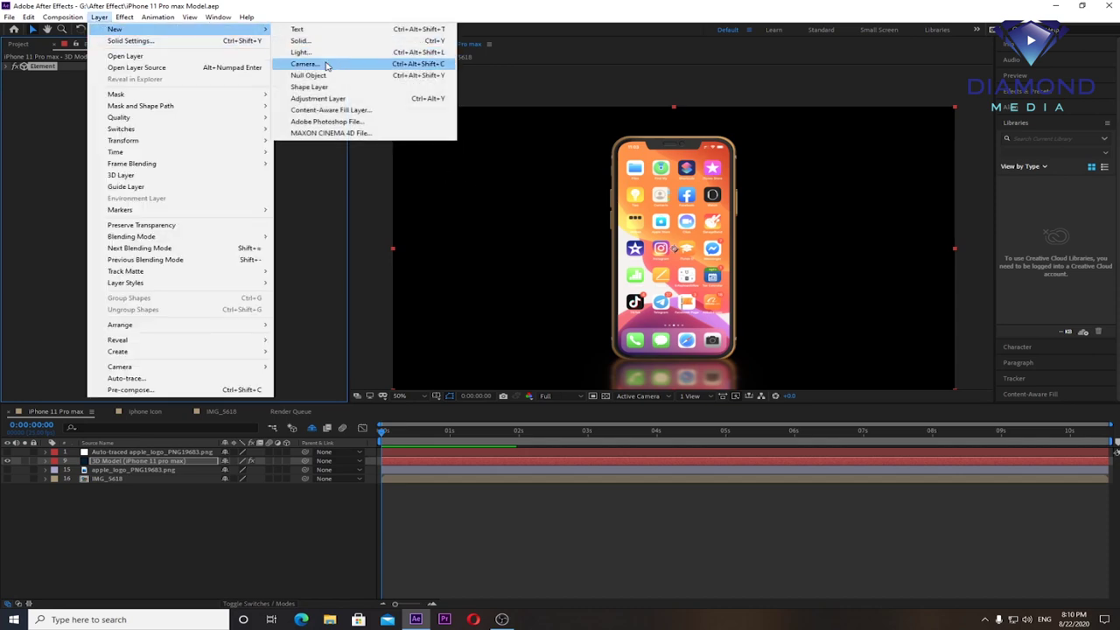
left_click(304, 64)
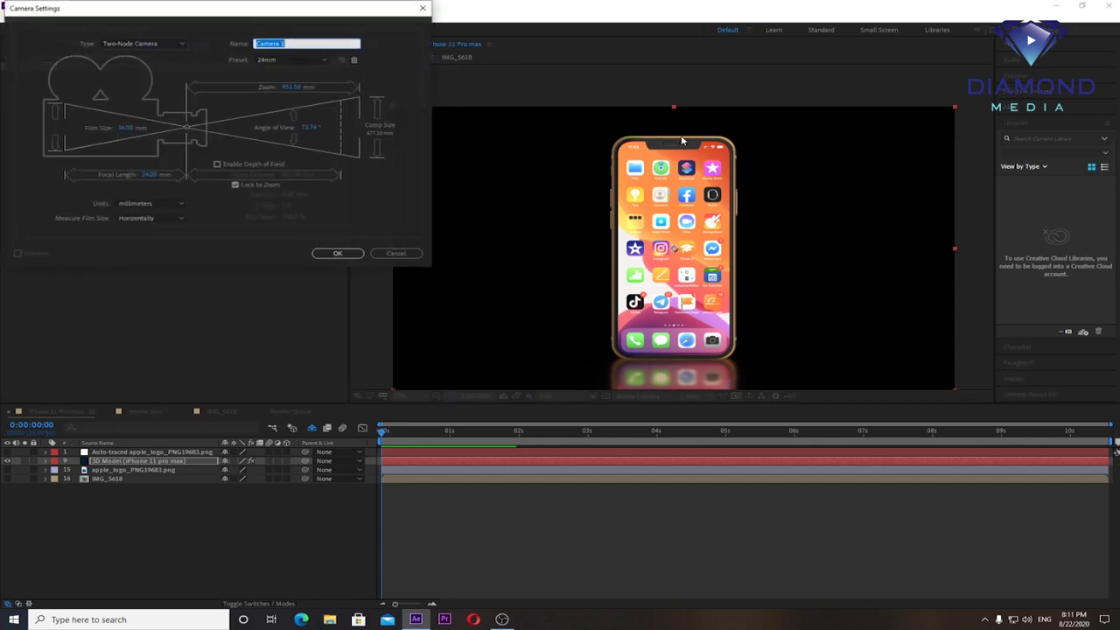
left_click(322, 60)
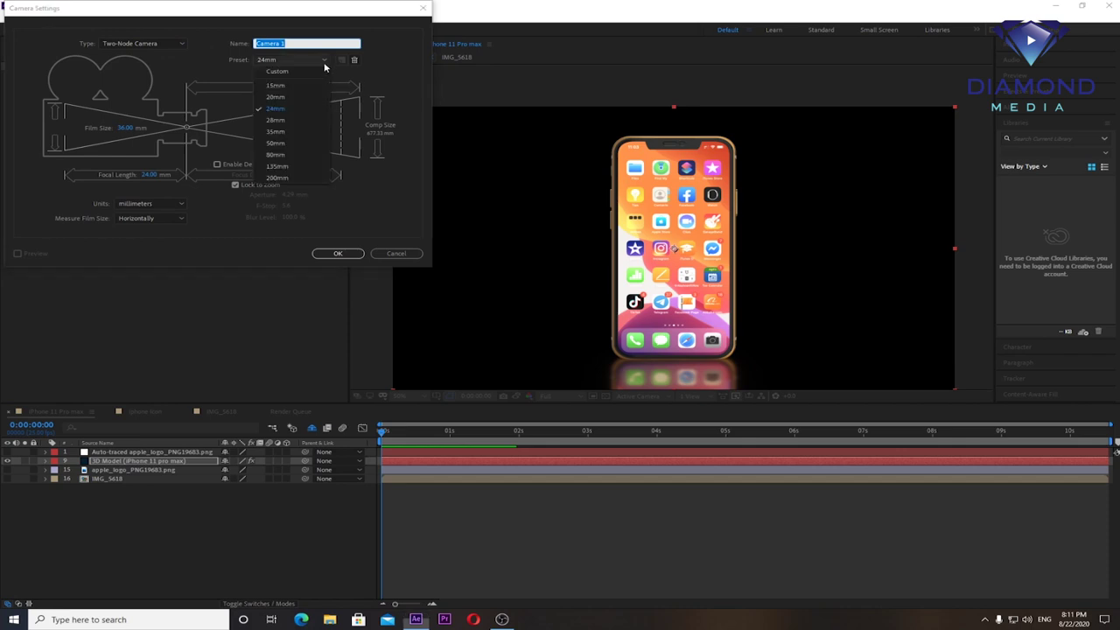
left_click(289, 136)
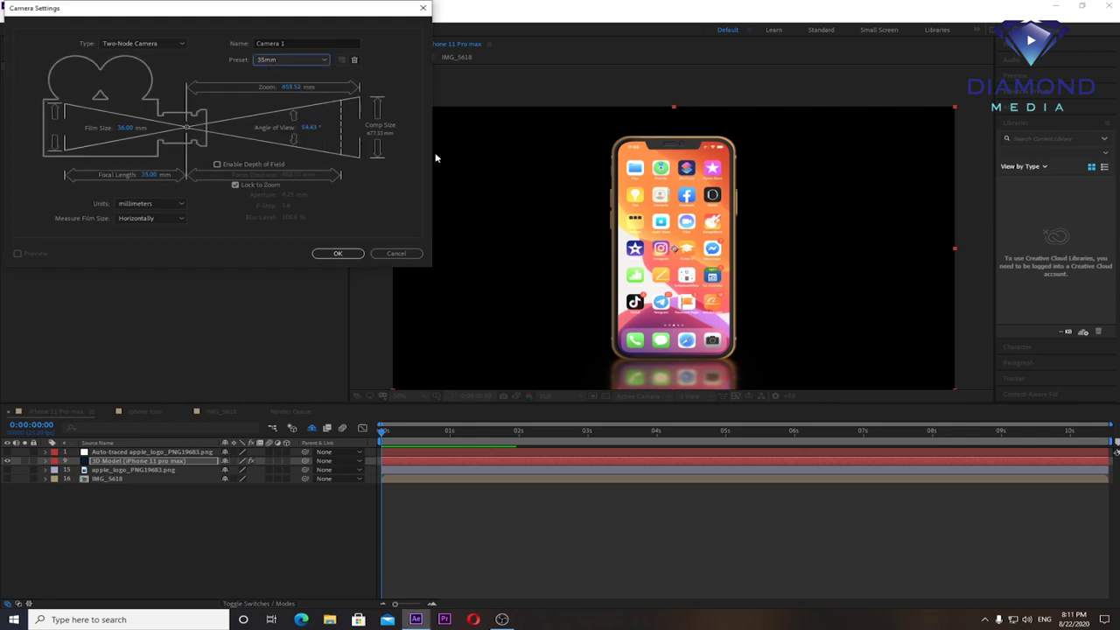
left_click(337, 253)
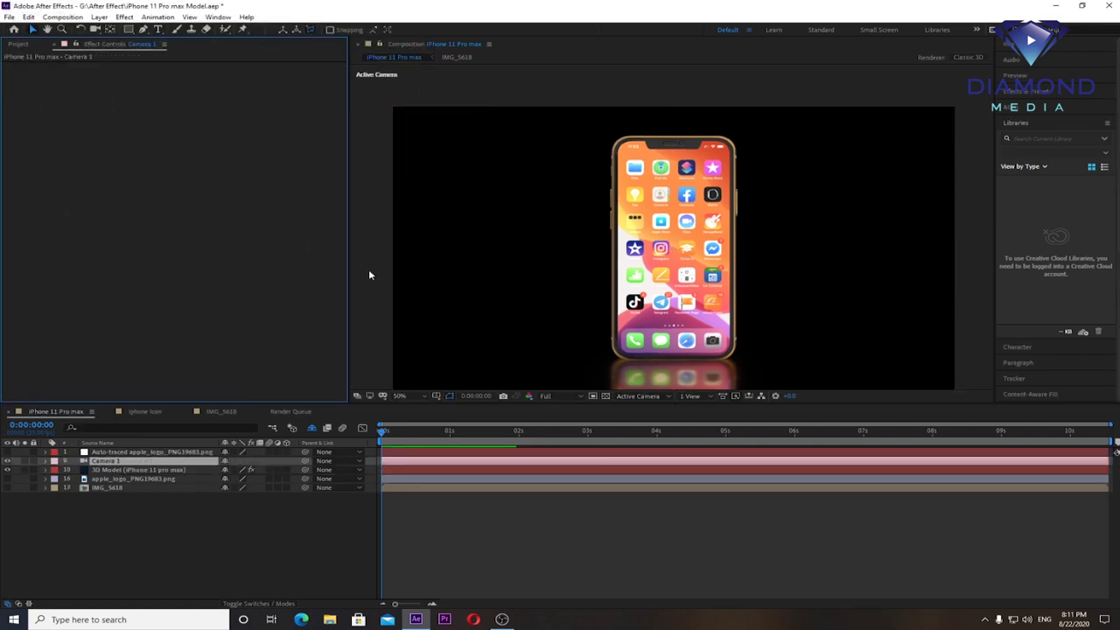
Step: Orbit Camera 1 around the phone, settling on an angled view of its screen
left_click(95, 29)
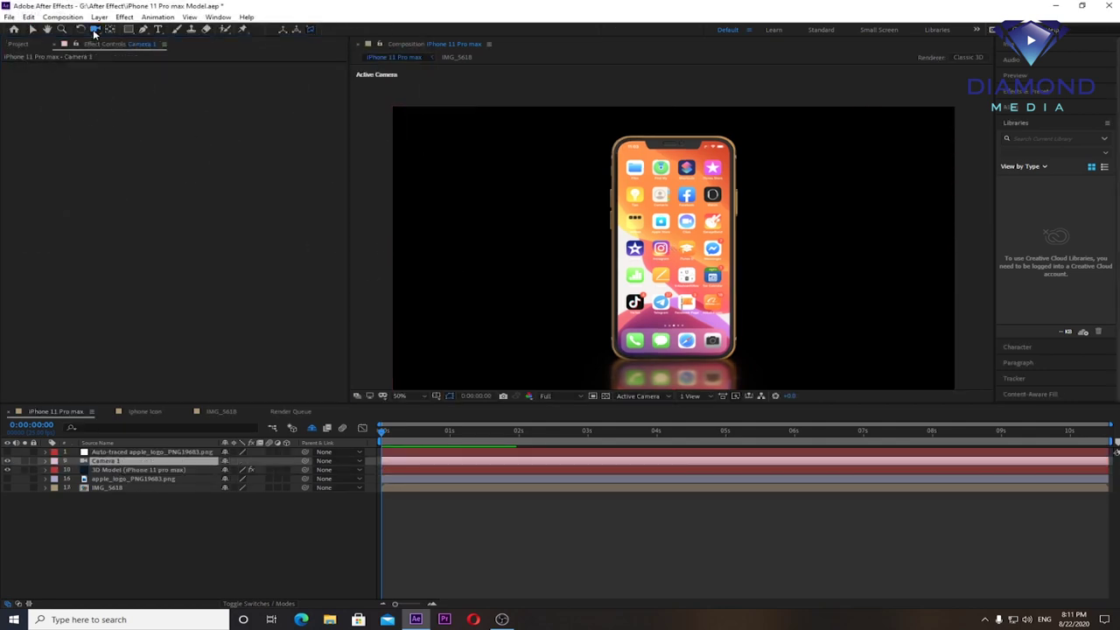
left_click(634, 238)
left_click_drag(634, 239, 887, 250)
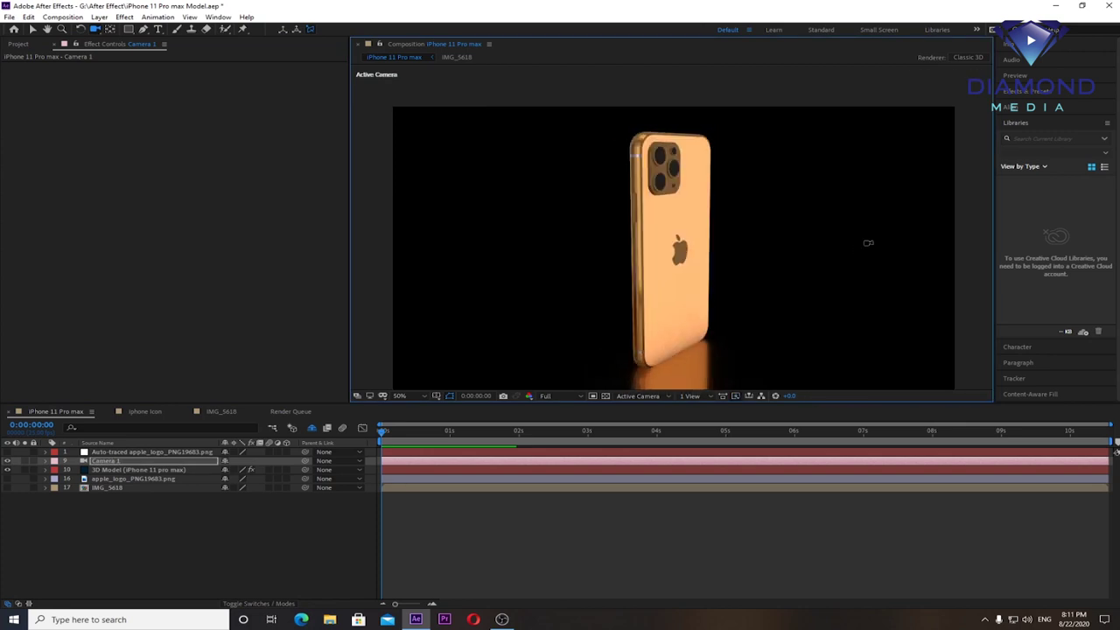
mouse_move(673, 250)
left_mouse_down()
mouse_move(811, 193)
mouse_move(813, 180)
left_mouse_up()
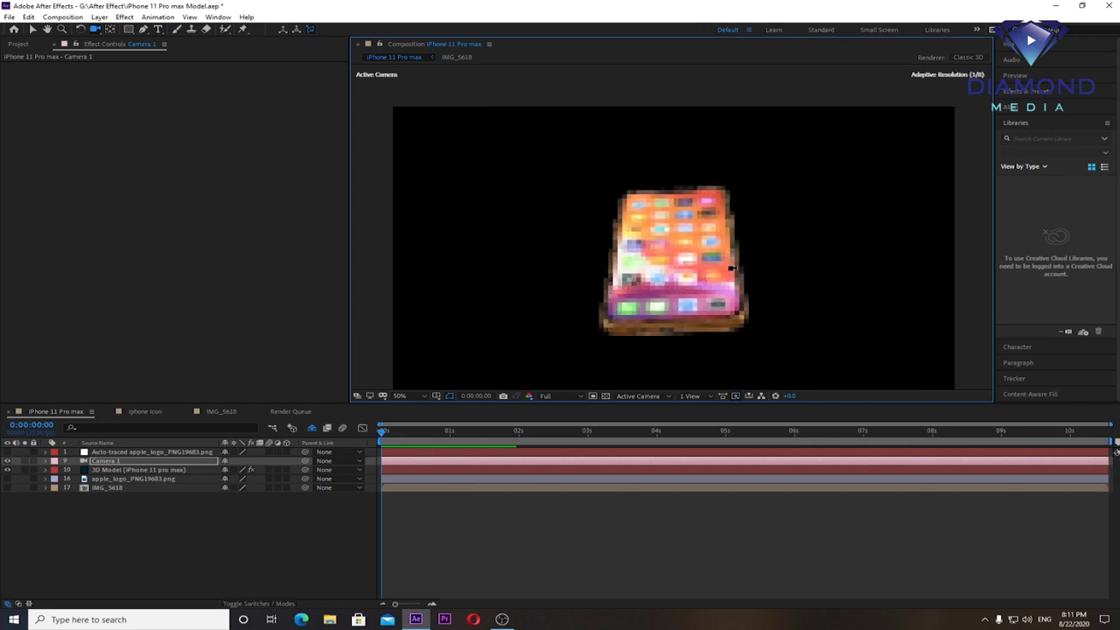
left_click_drag(711, 247, 717, 245)
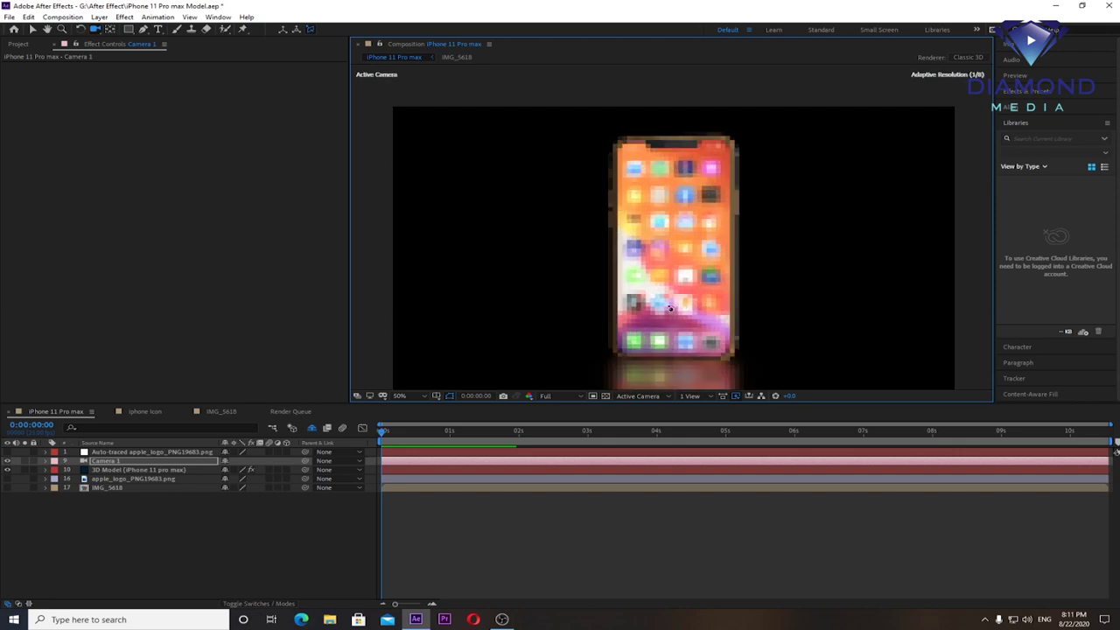
mouse_move(717, 245)
left_mouse_down()
mouse_move(595, 257)
mouse_move(712, 249)
mouse_move(540, 242)
left_mouse_up()
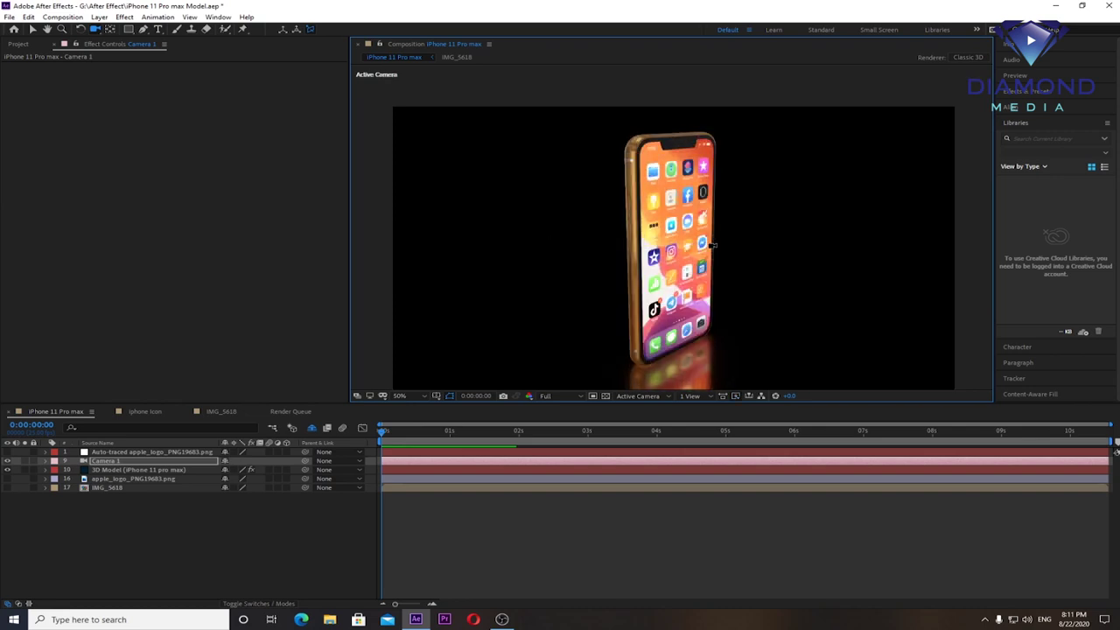
left_click_drag(679, 278, 679, 269)
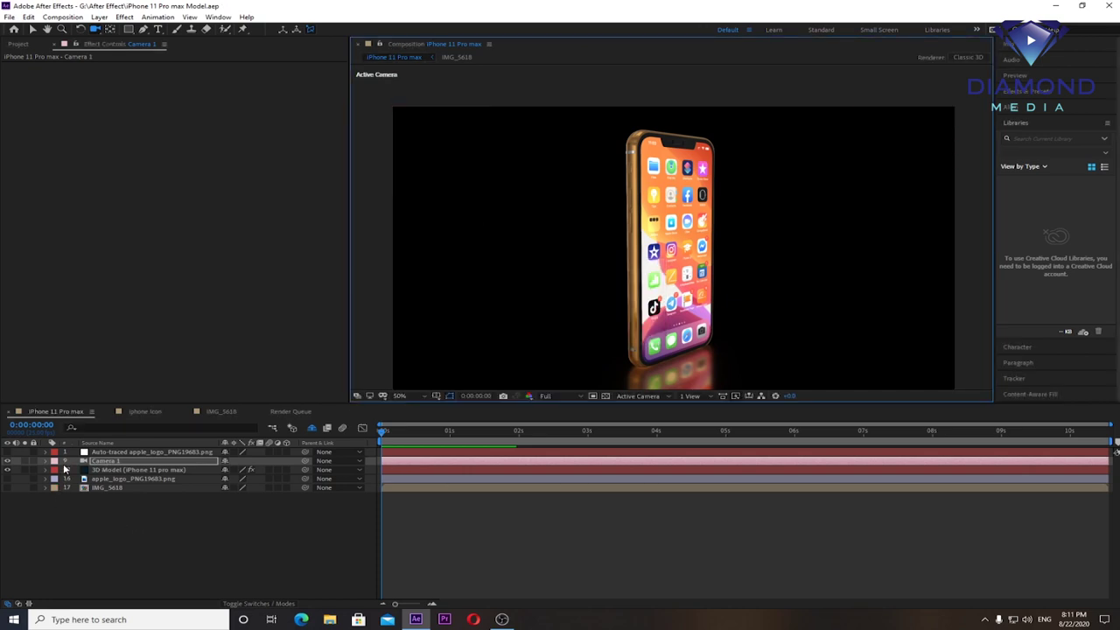
Step: Expand Camera 1's properties and Camera Options, zoom the viewer to 25%, and reframe the phone
left_click(45, 463)
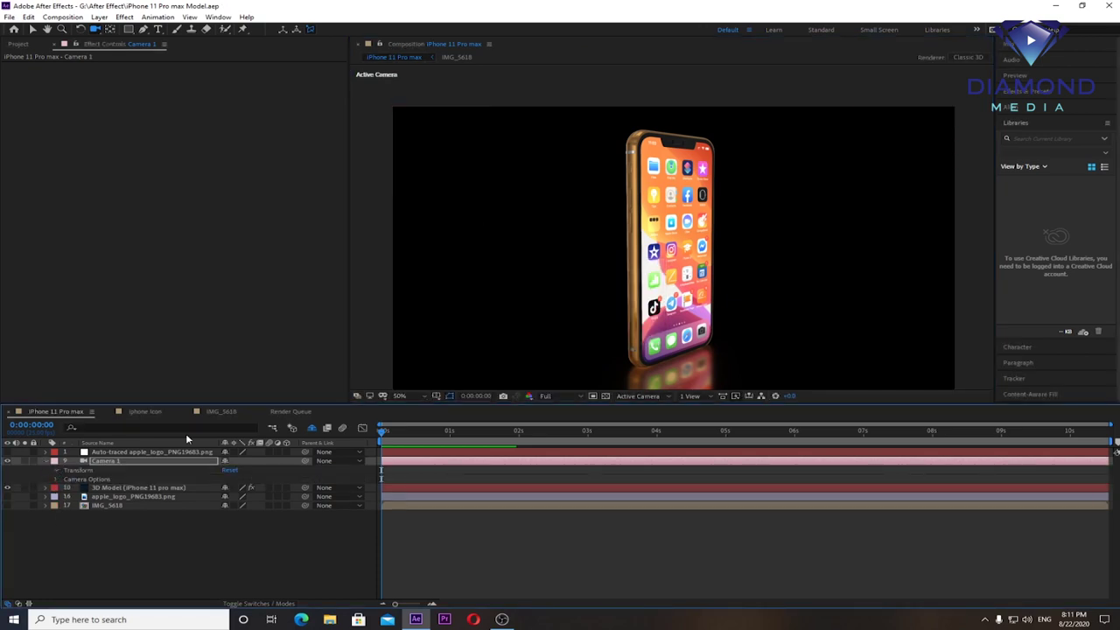
left_click_drag(342, 402, 344, 284)
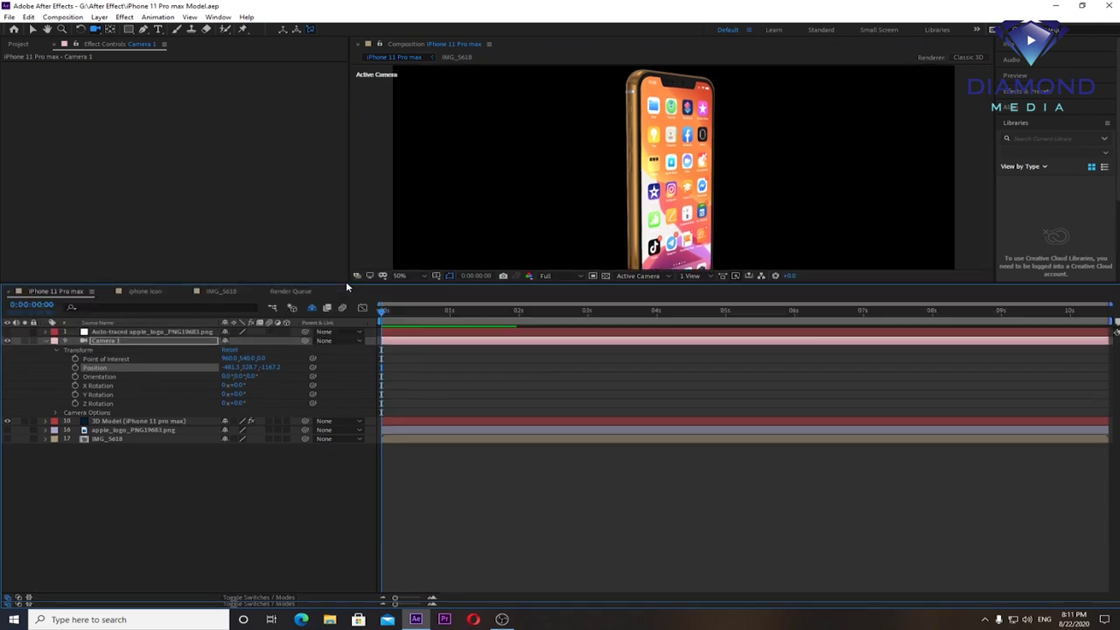
left_click(58, 413)
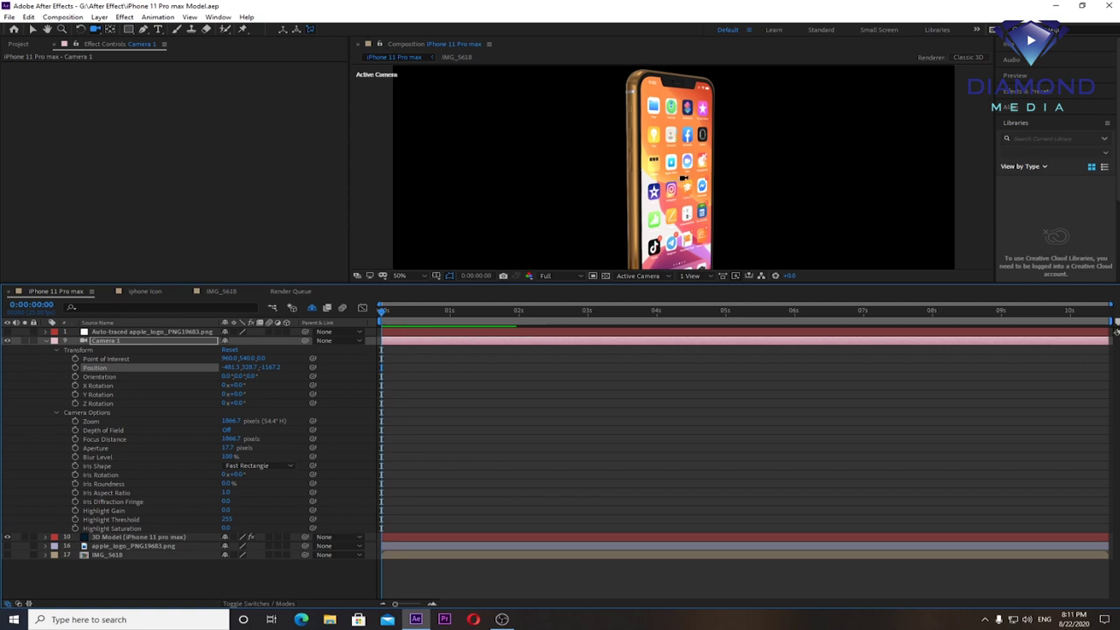
key("comma")
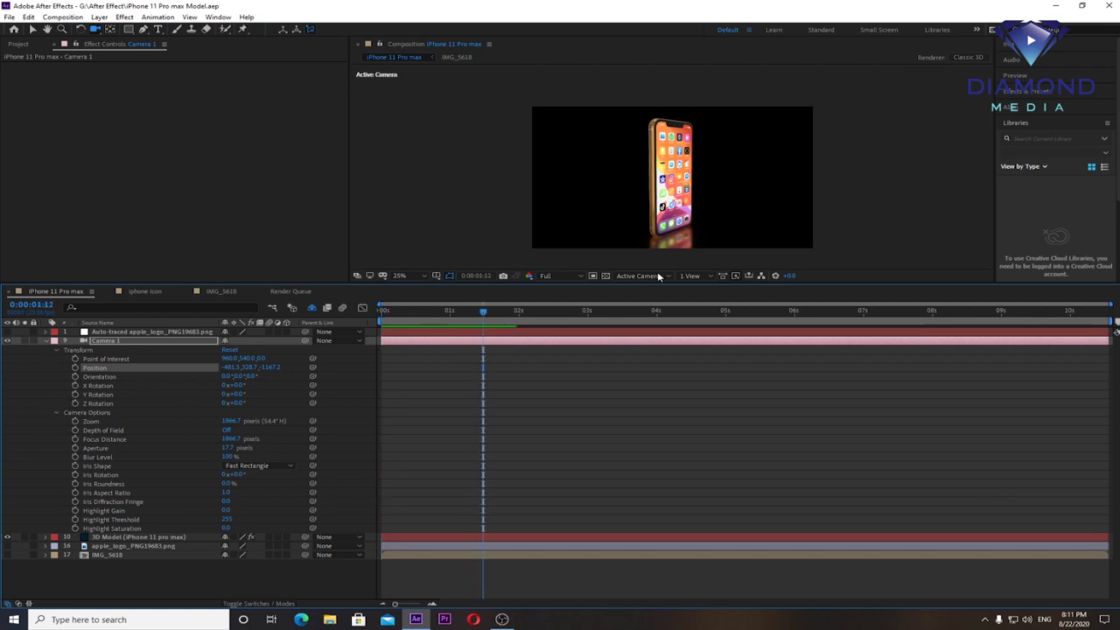
left_click_drag(693, 208, 676, 204)
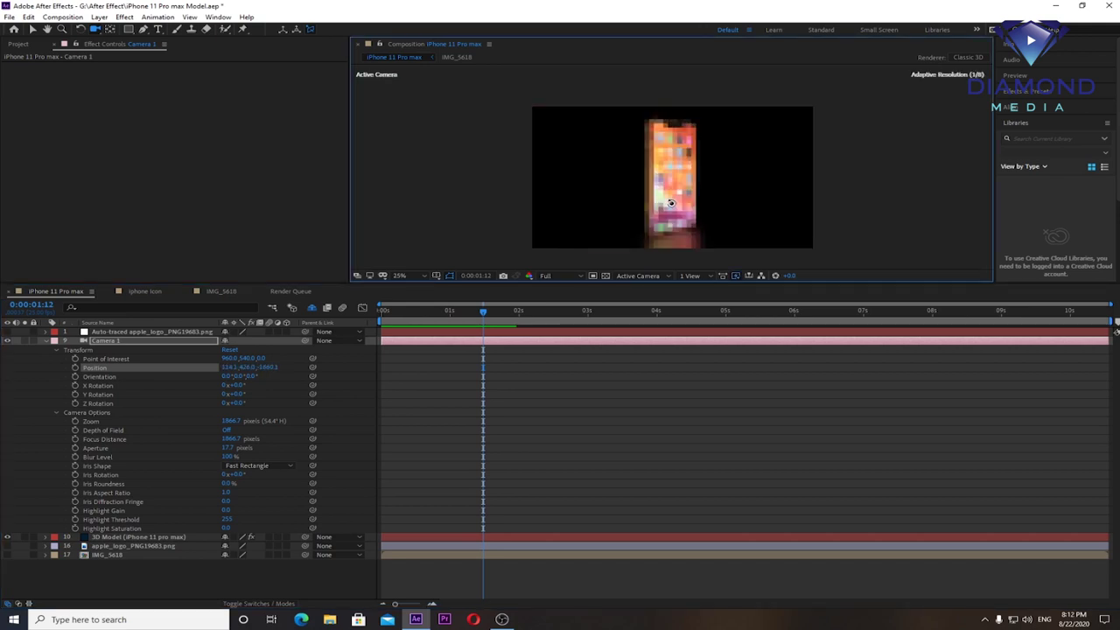
Step: Keyframe Camera 1's Point of Interest, Position, Y Rotation and Z Rotation at 1:12
left_click(76, 359)
left_click(75, 367)
left_click(75, 394)
left_click(75, 404)
Step: Keyframe all Camera Options, from Zoom and Depth of Field to Highlight Gain, at 1:12
left_click(75, 420)
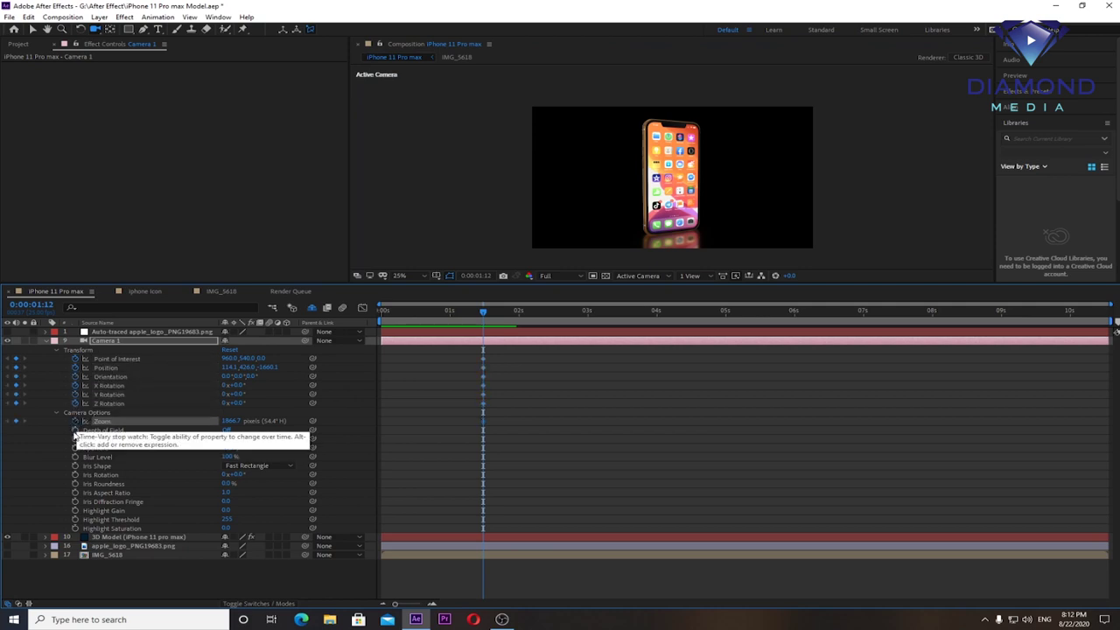
left_click(75, 429)
left_click(75, 439)
left_click(75, 447)
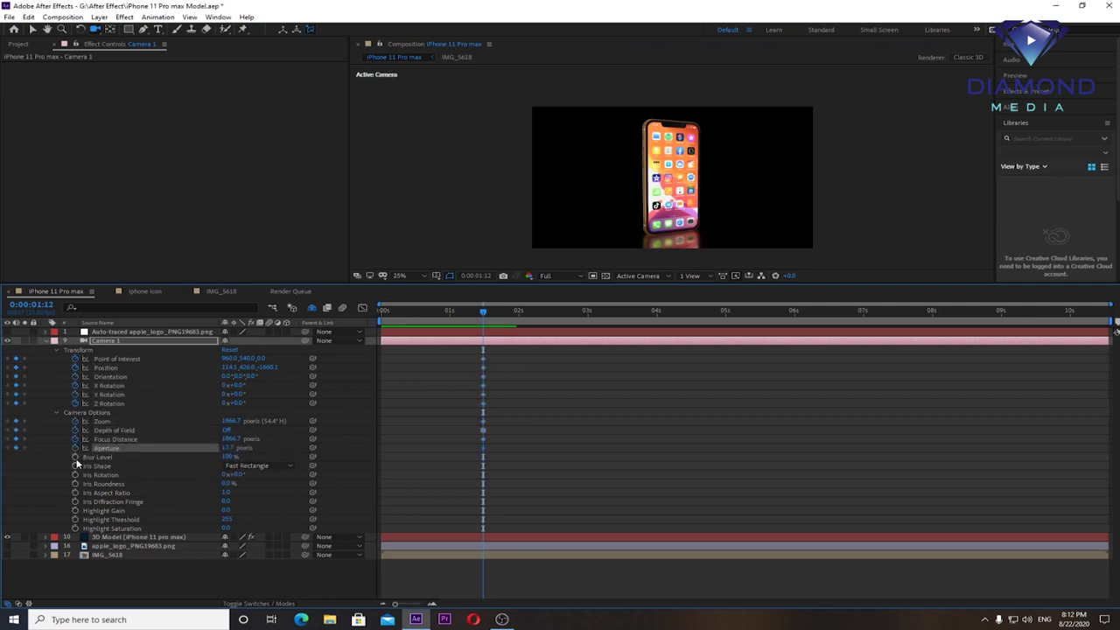
left_click(76, 477)
left_click(75, 475)
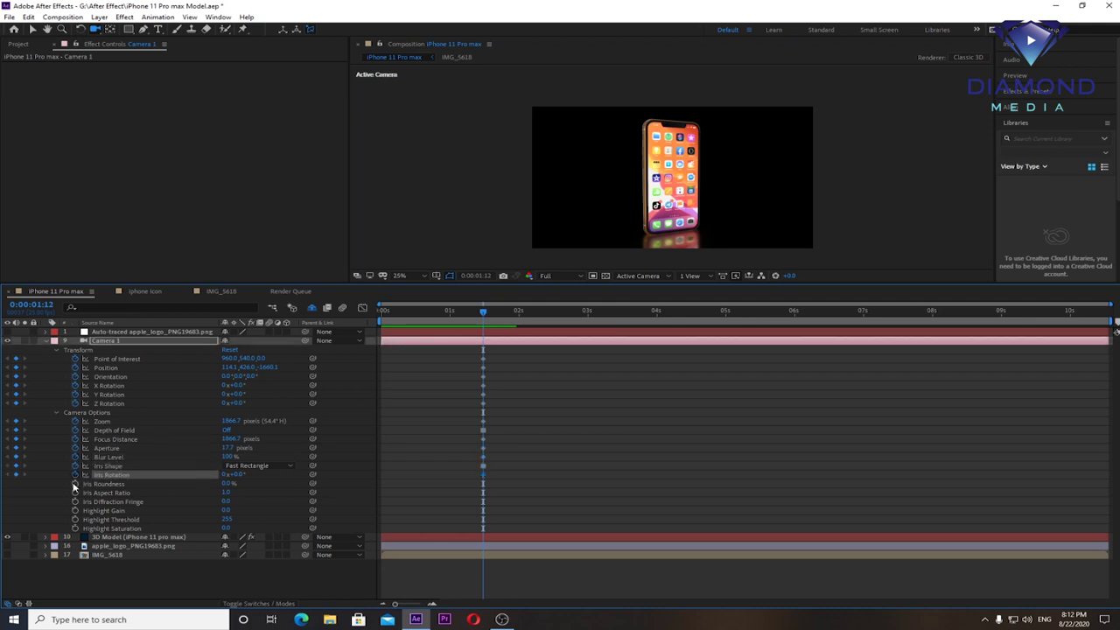
left_click(76, 485)
left_click(76, 501)
left_click(75, 510)
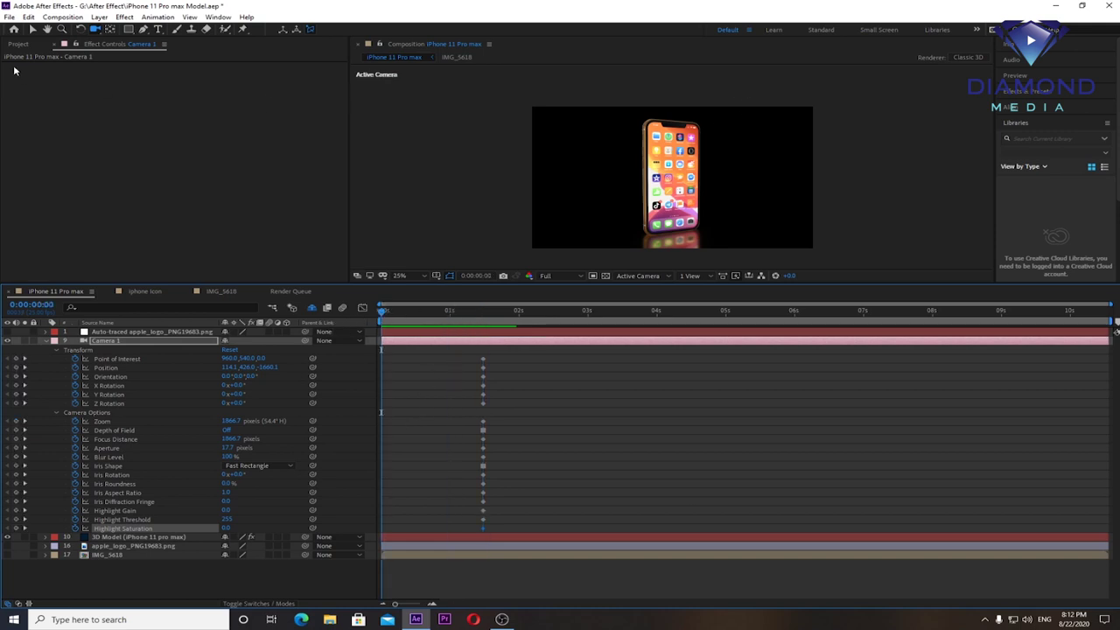
Step: At 0s, orbit Camera 1 to the phone's back and dolly it in closer
left_click_drag(663, 155, 779, 172)
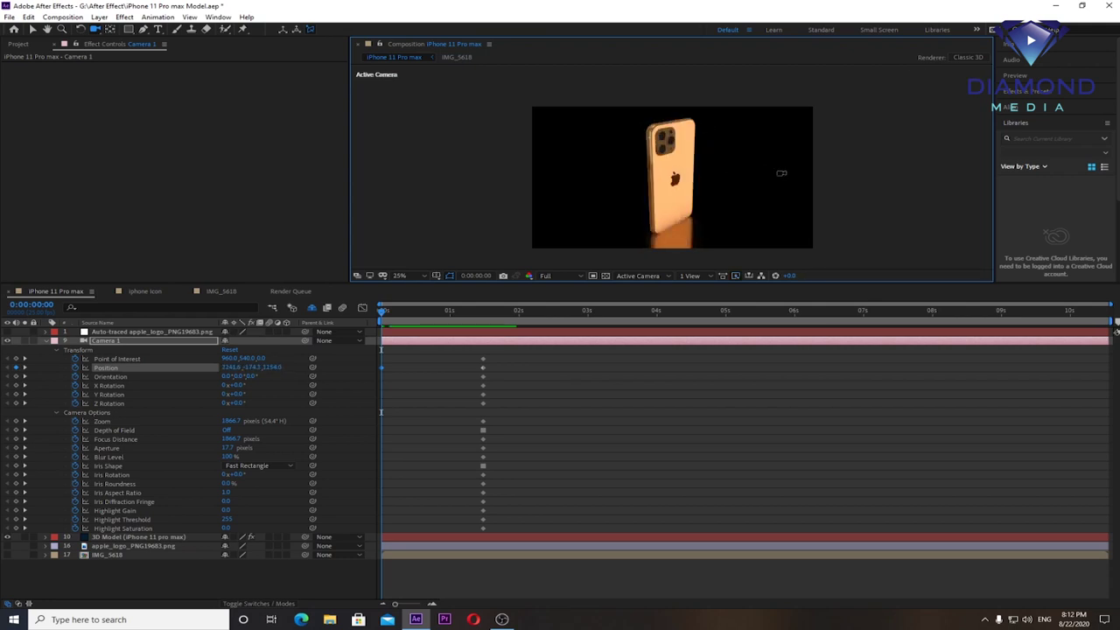
left_click(98, 32)
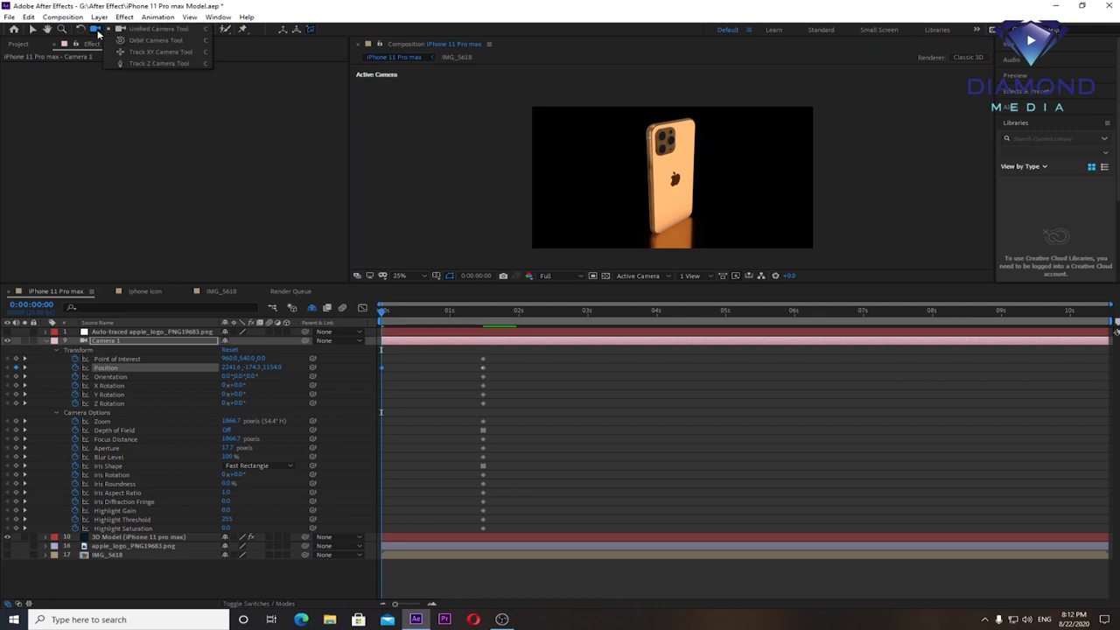
left_click(133, 65)
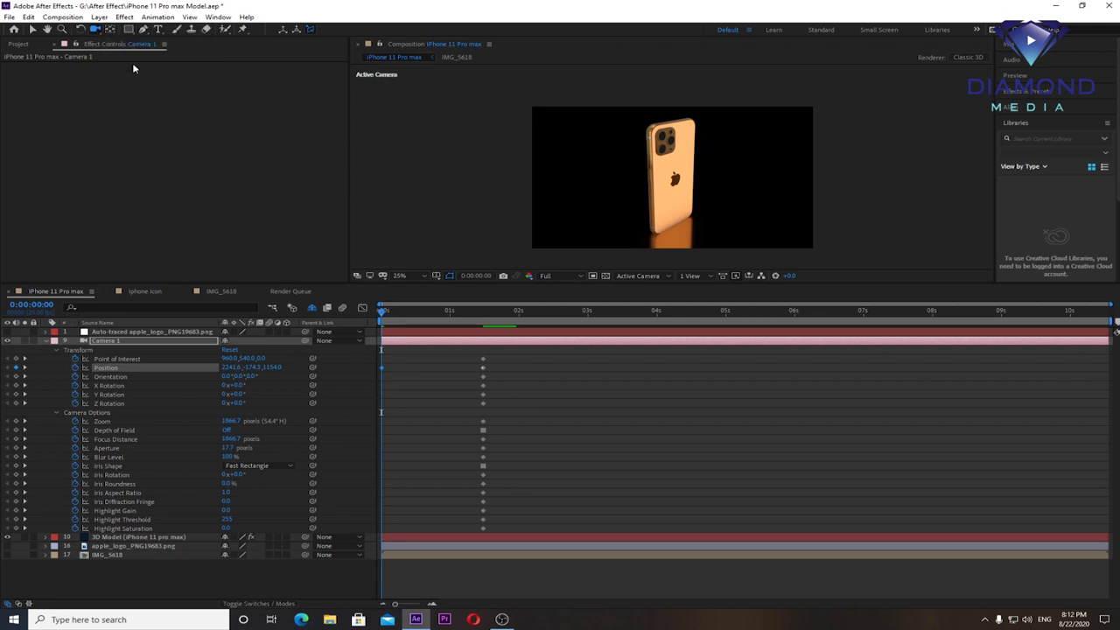
mouse_move(696, 154)
left_mouse_down()
mouse_move(732, 106)
mouse_move(707, 143)
left_mouse_up()
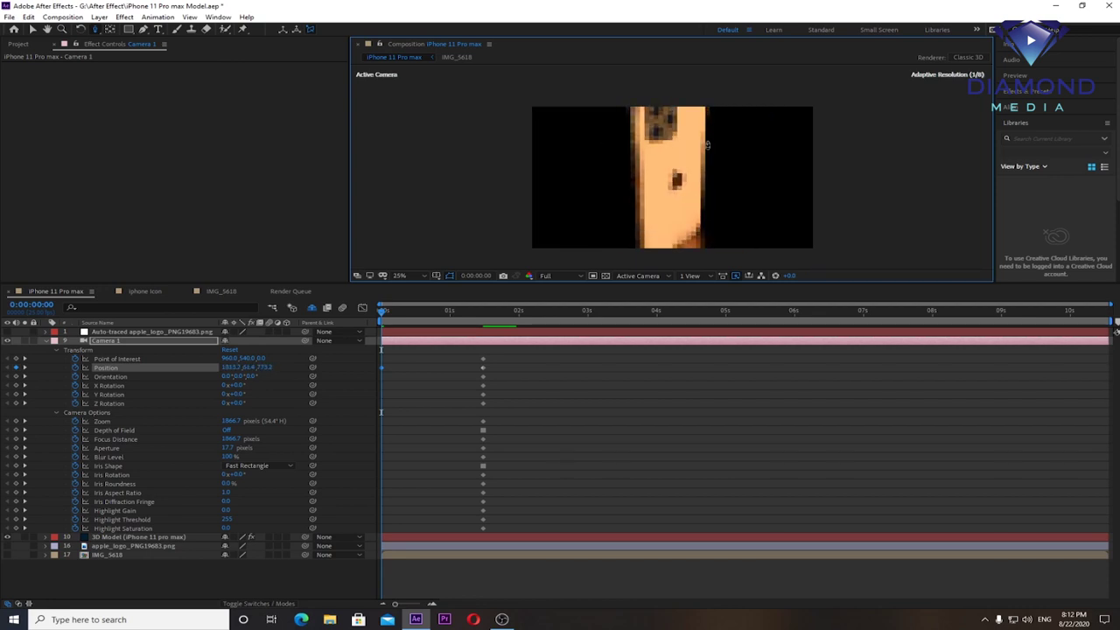
left_click_drag(707, 145, 710, 144)
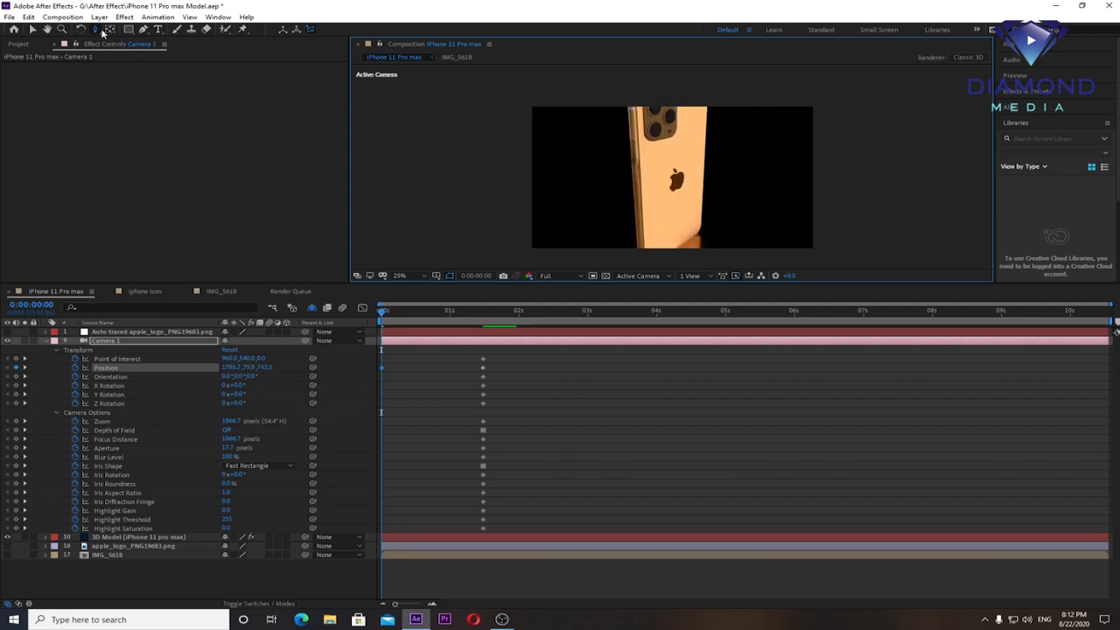
Step: Orbit and pan Camera 1 to a close, angled framing of the phone's back lenses
left_click_drag(103, 30, 125, 44)
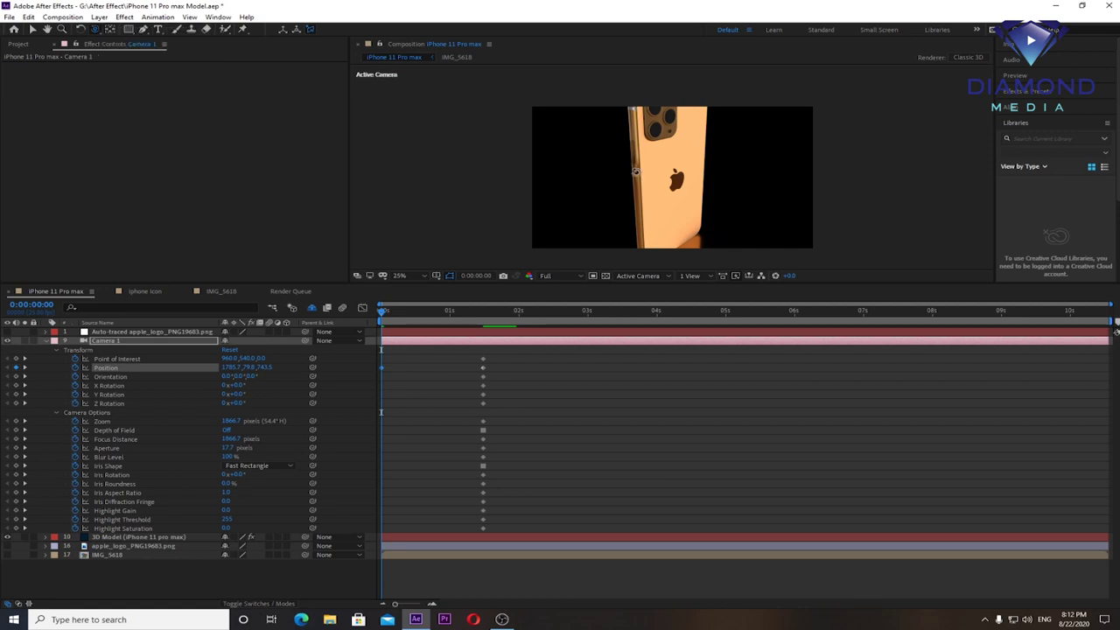
left_click_drag(657, 173, 657, 191)
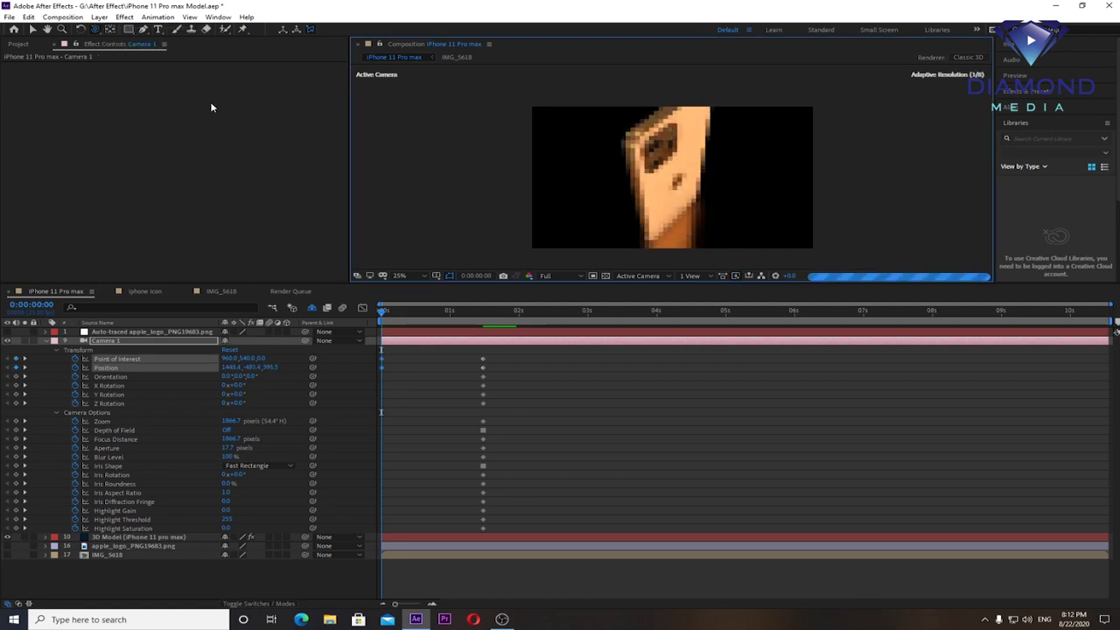
left_click(98, 30)
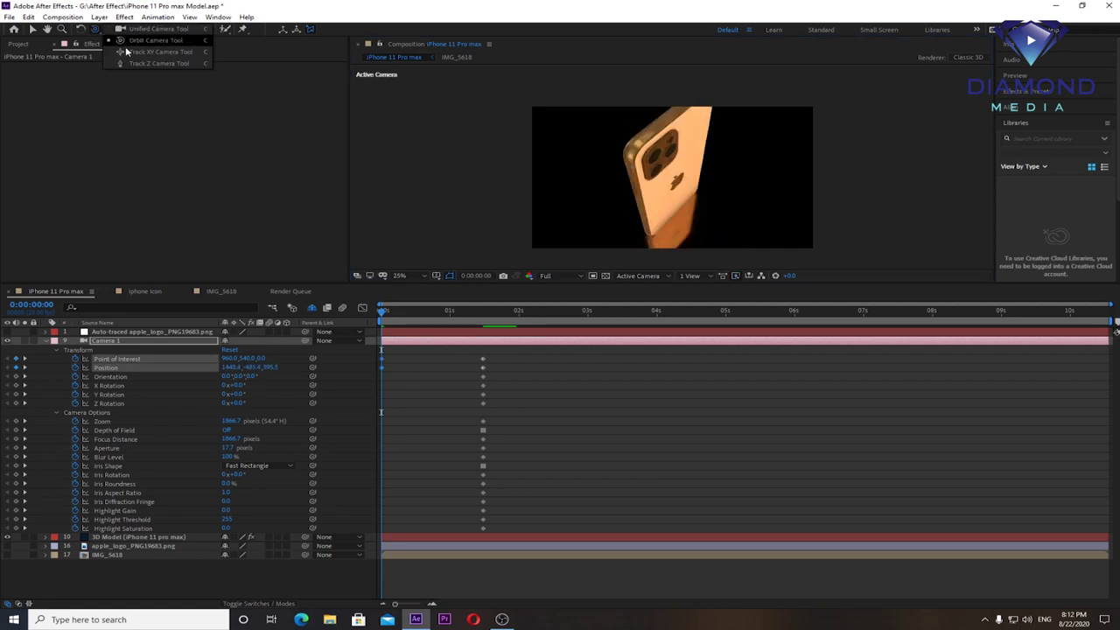
left_click(128, 53)
left_click_drag(661, 192, 665, 211)
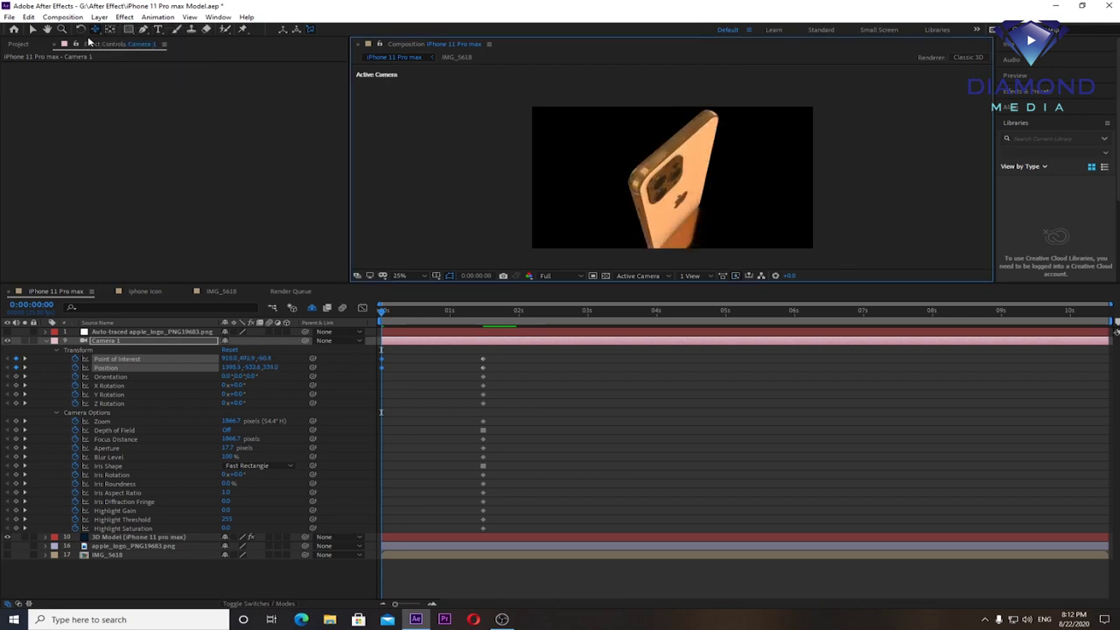
left_click_drag(92, 31, 135, 67)
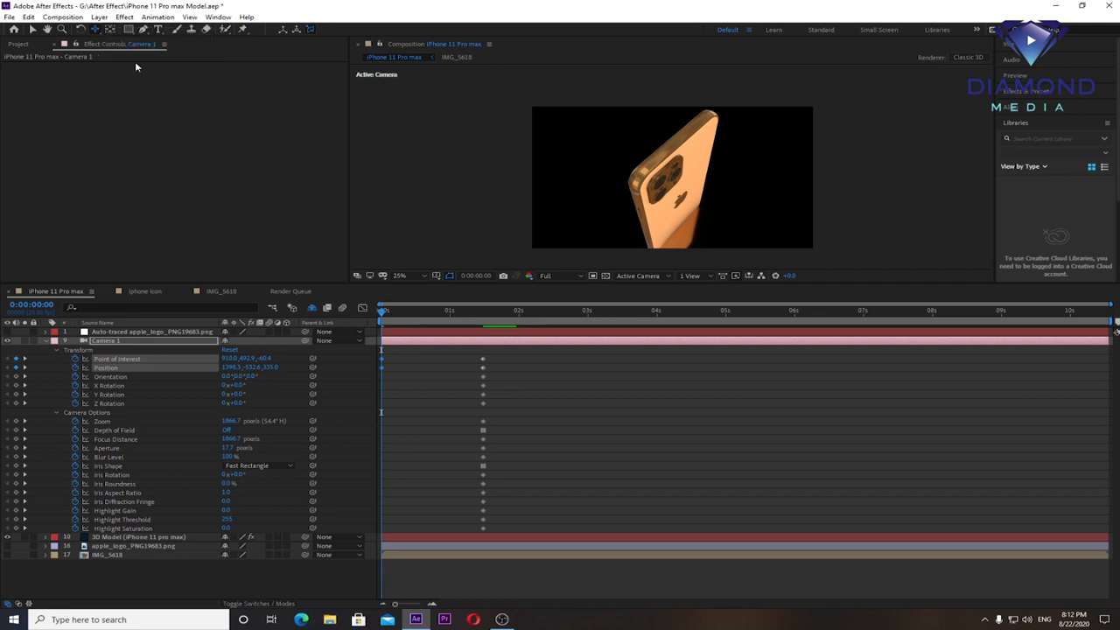
left_click_drag(636, 206, 736, 190)
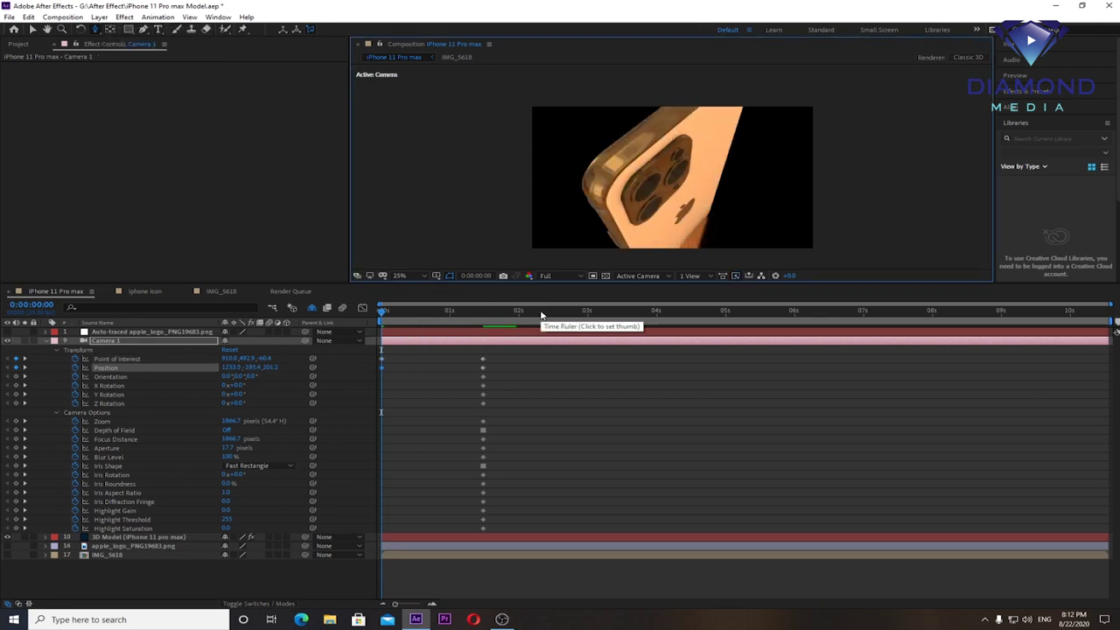
Step: Preview the camera animation, then scrub to about 0:00:00:20
key("space")
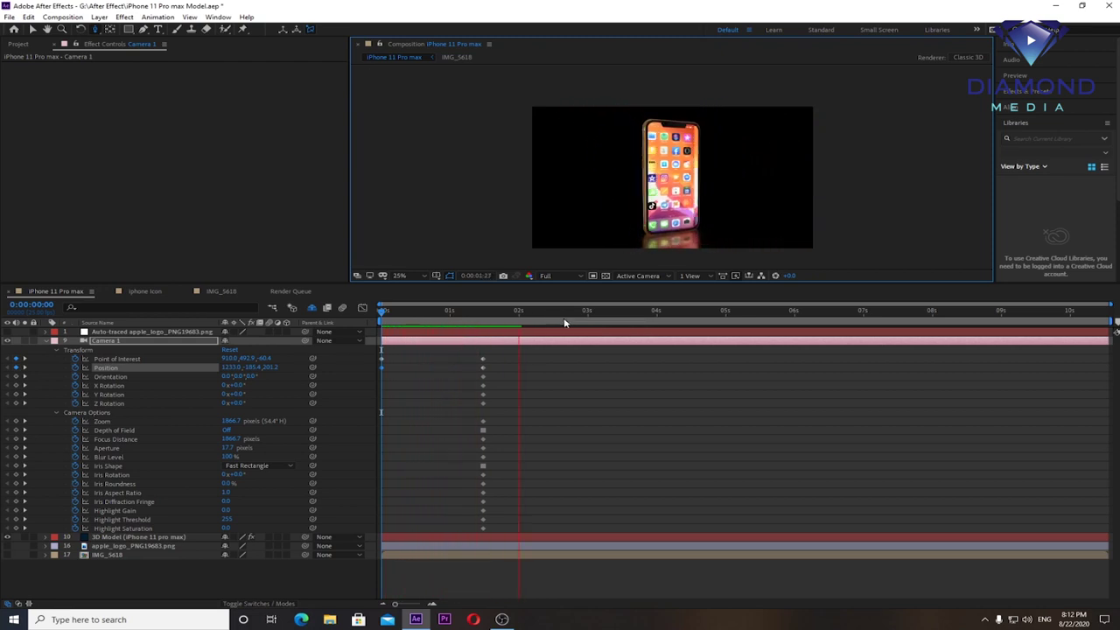
key("space")
mouse_move(382, 311)
left_mouse_down()
mouse_move(446, 311)
mouse_move(308, 328)
left_mouse_up()
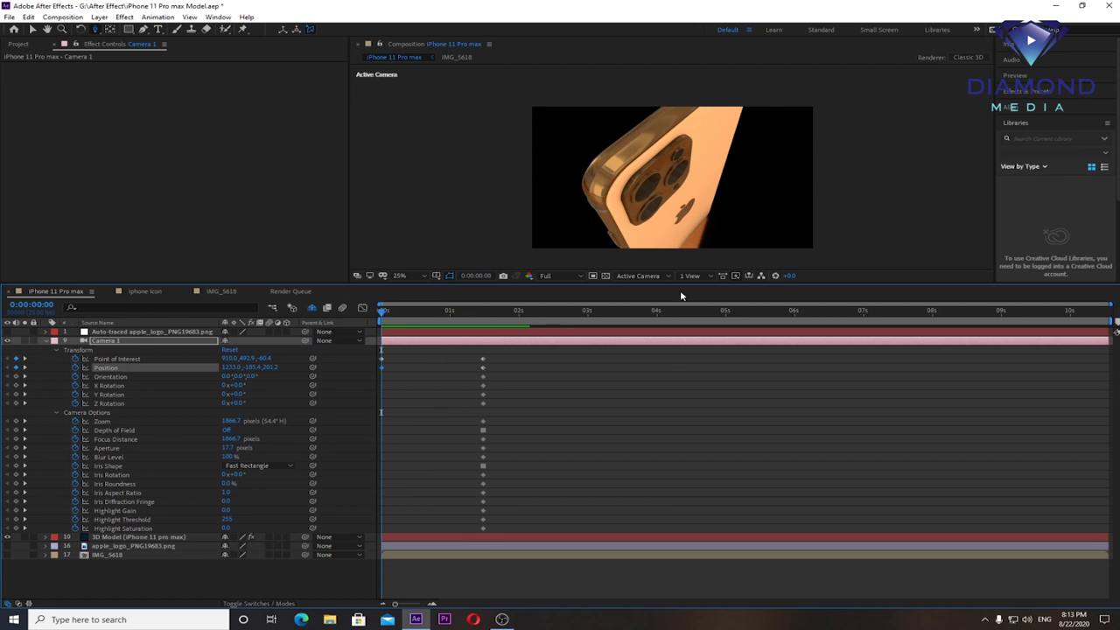
Step: Enlarge the Composition viewer and play the back-to-front camera move twice from the first frame
left_click_drag(683, 286, 680, 342)
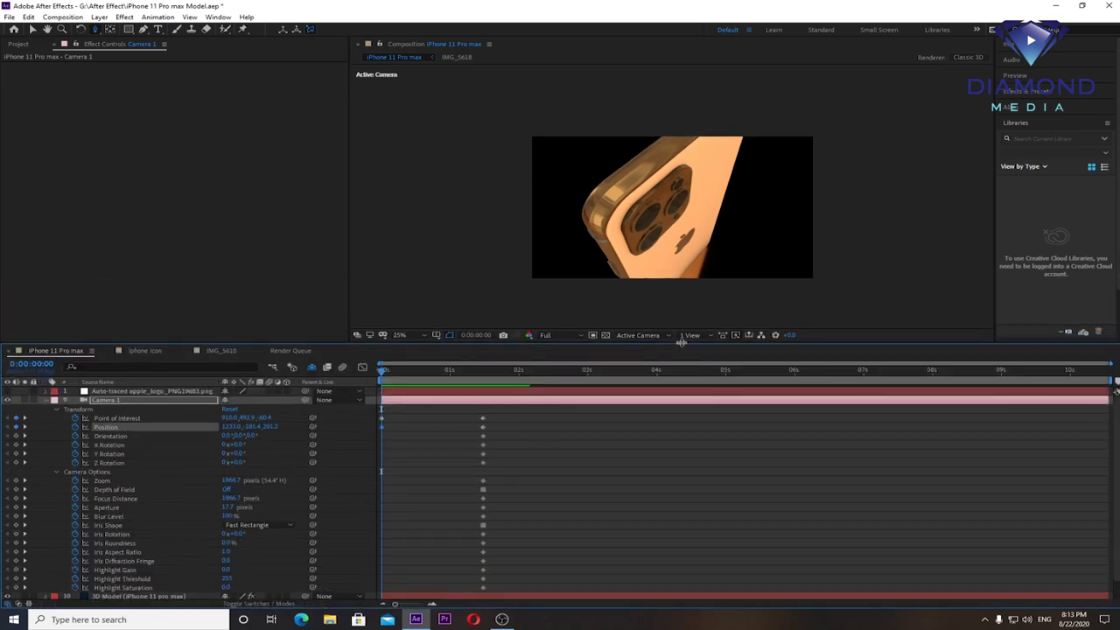
key("space")
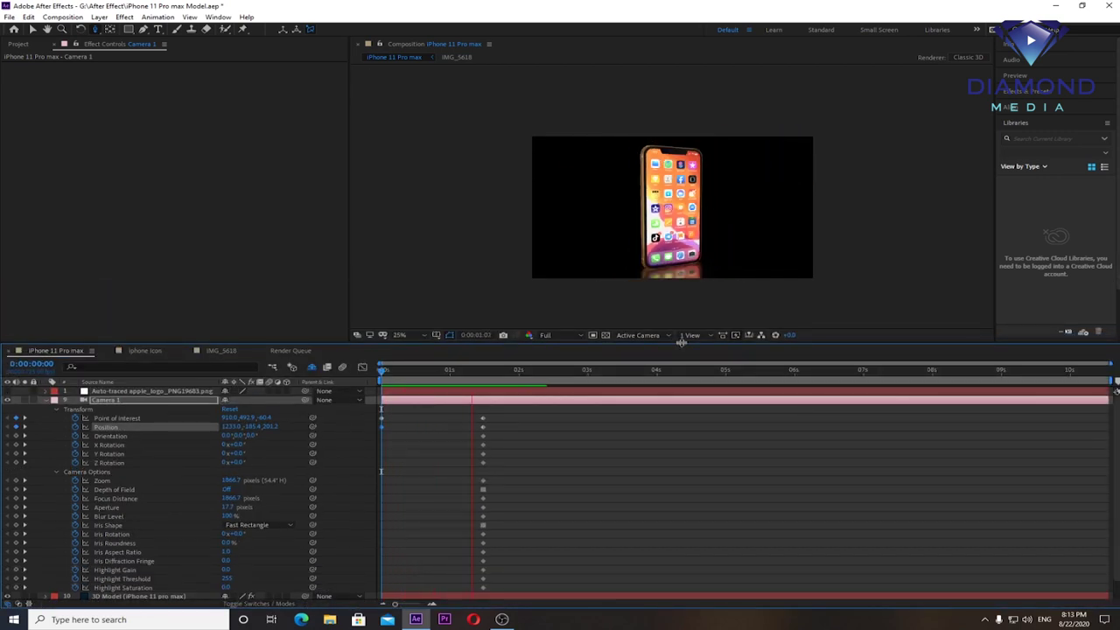
key("space")
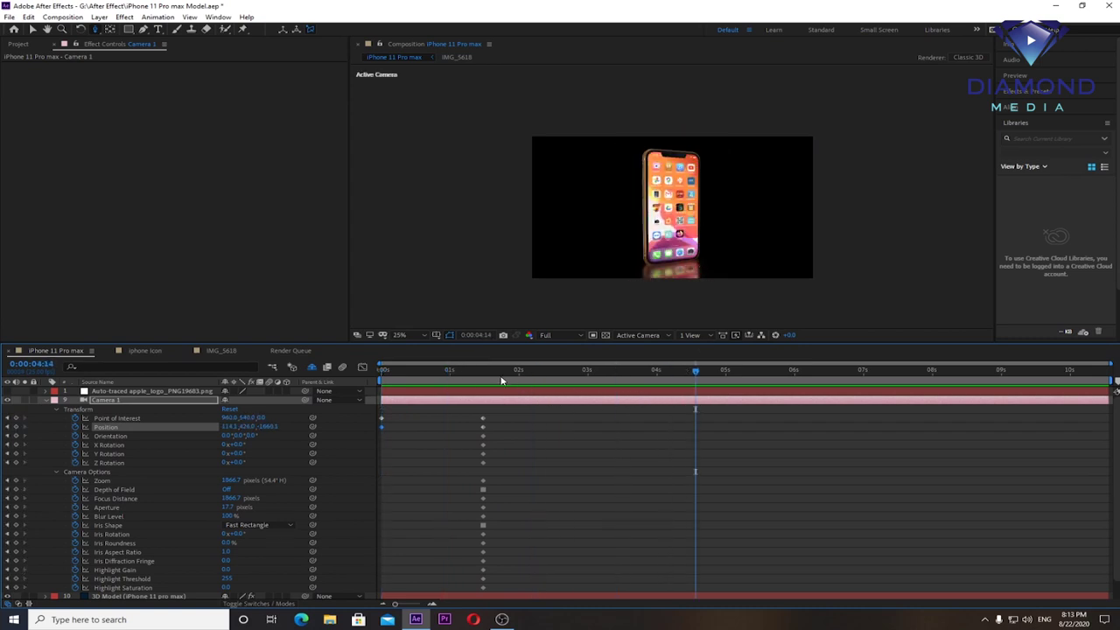
key("Home")
key("space")
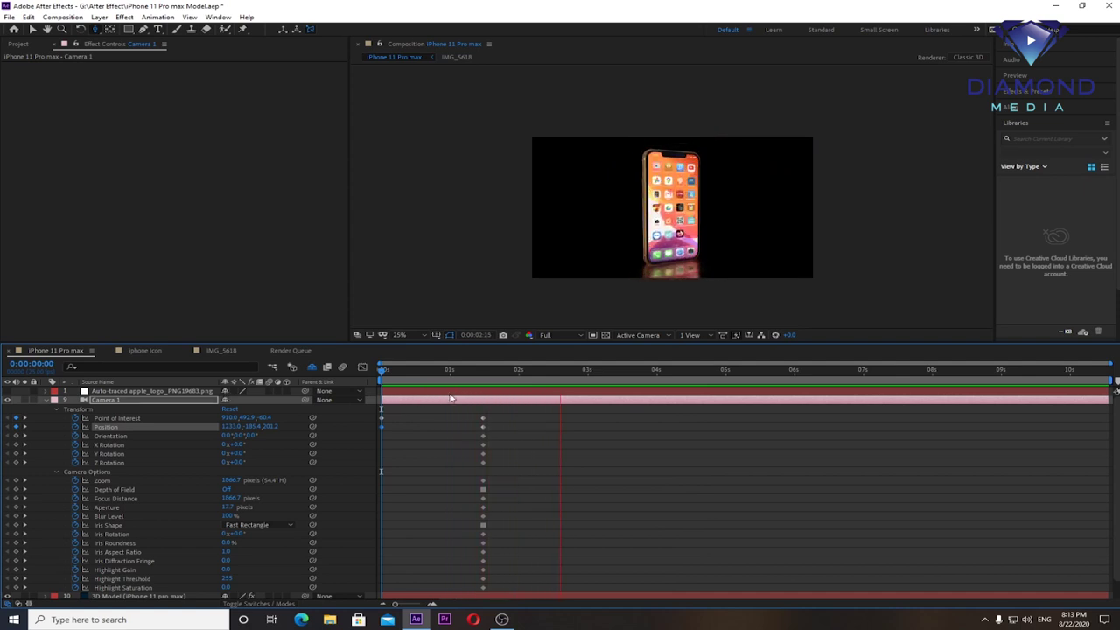
key("space")
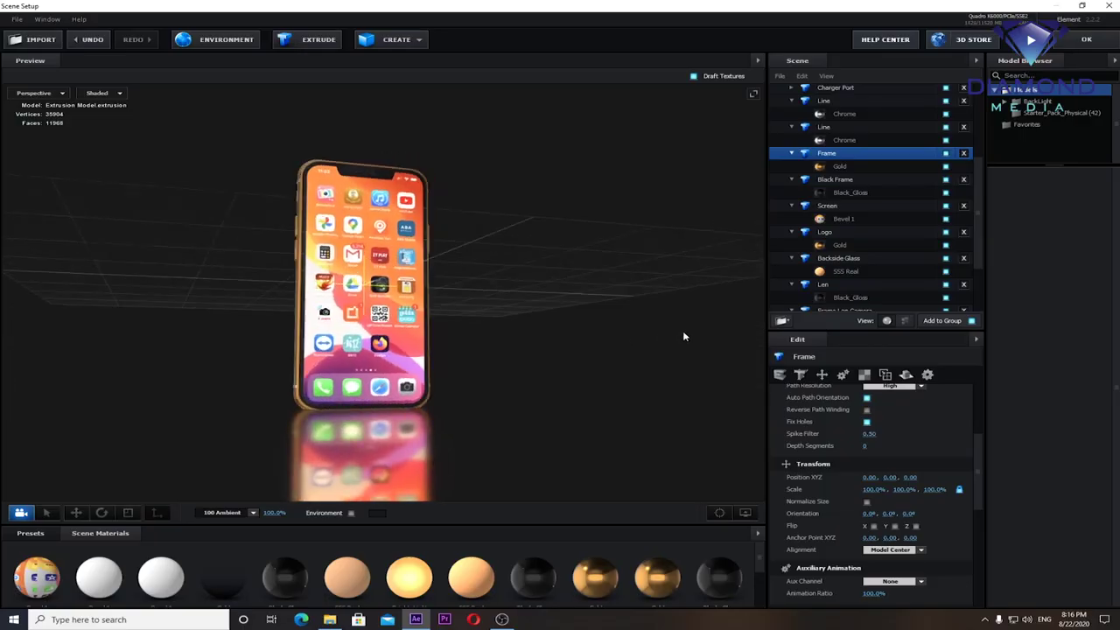
mouse_move(400, 407)
left_mouse_down()
mouse_move(425, 400)
mouse_move(484, 280)
mouse_move(396, 344)
mouse_move(379, 371)
left_mouse_up()
scroll(396, 344, "up", 2)
scroll(376, 368, "down", 5)
mouse_move(374, 366)
left_mouse_down()
mouse_move(405, 400)
mouse_move(502, 388)
mouse_move(476, 382)
left_mouse_up()
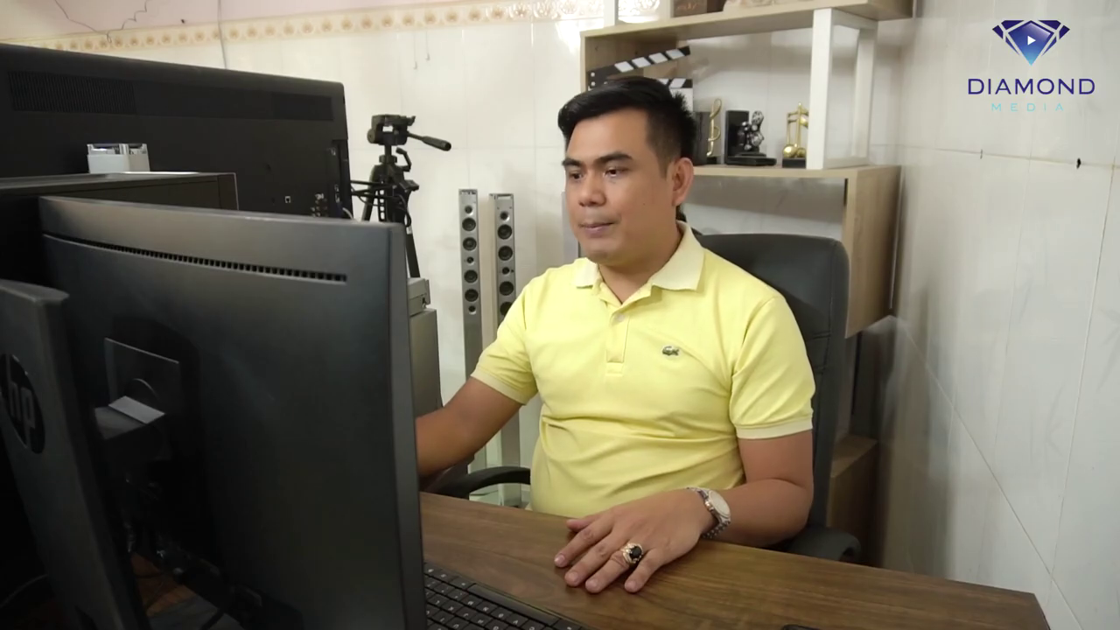